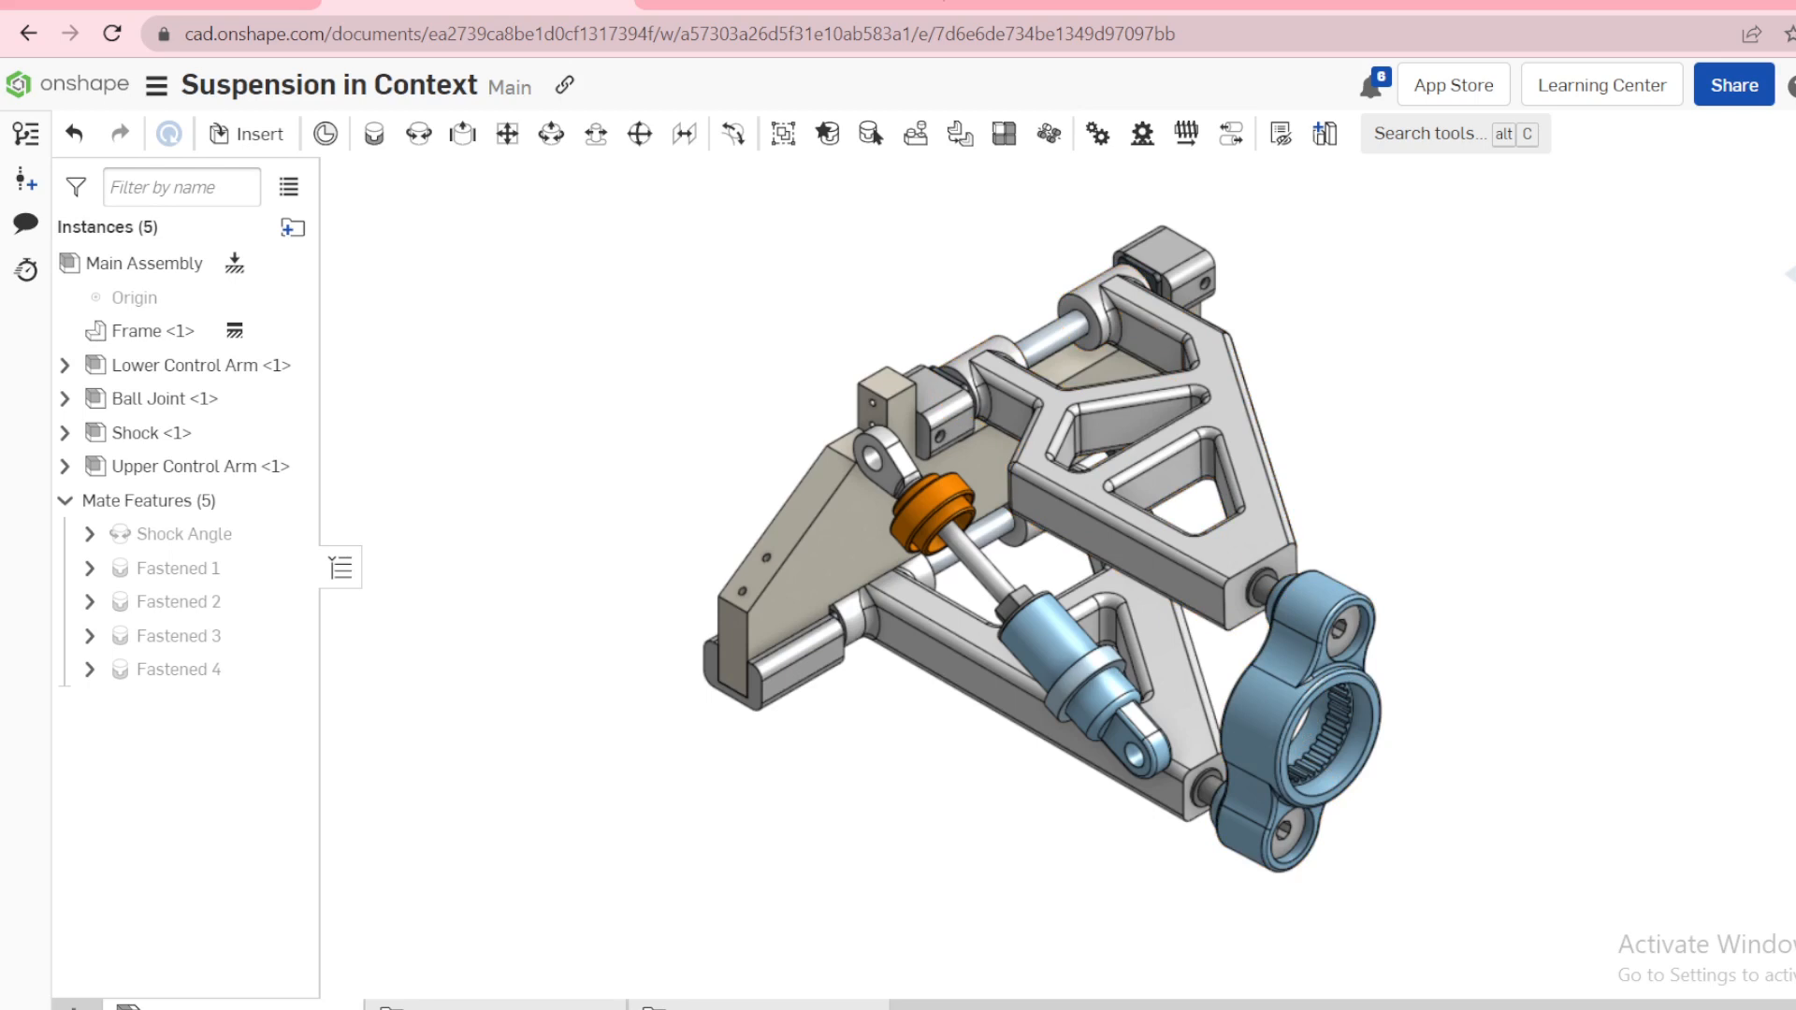
Step: Apply the named position Initial to the main assembly and narrow the named positions table to enlarge the model area
{"action": "right_click", "coordinate": [1314, 268]}
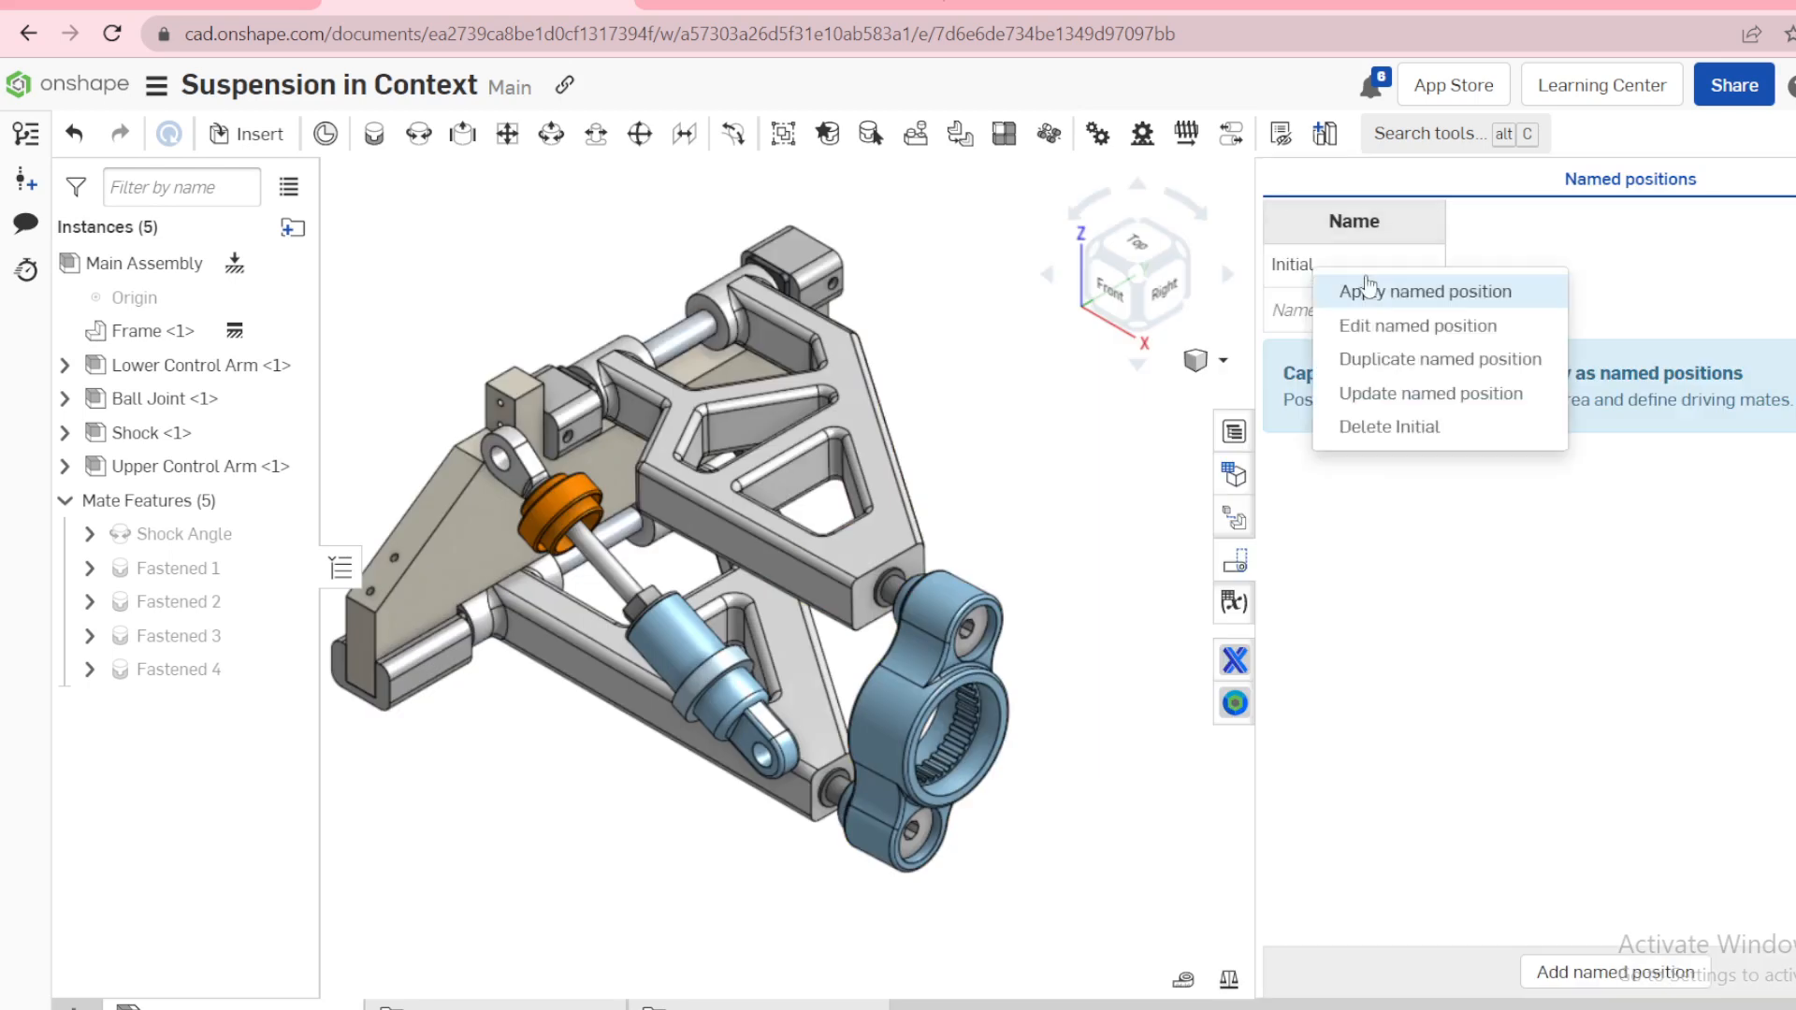
{"action": "left_click", "coordinate": [1422, 292]}
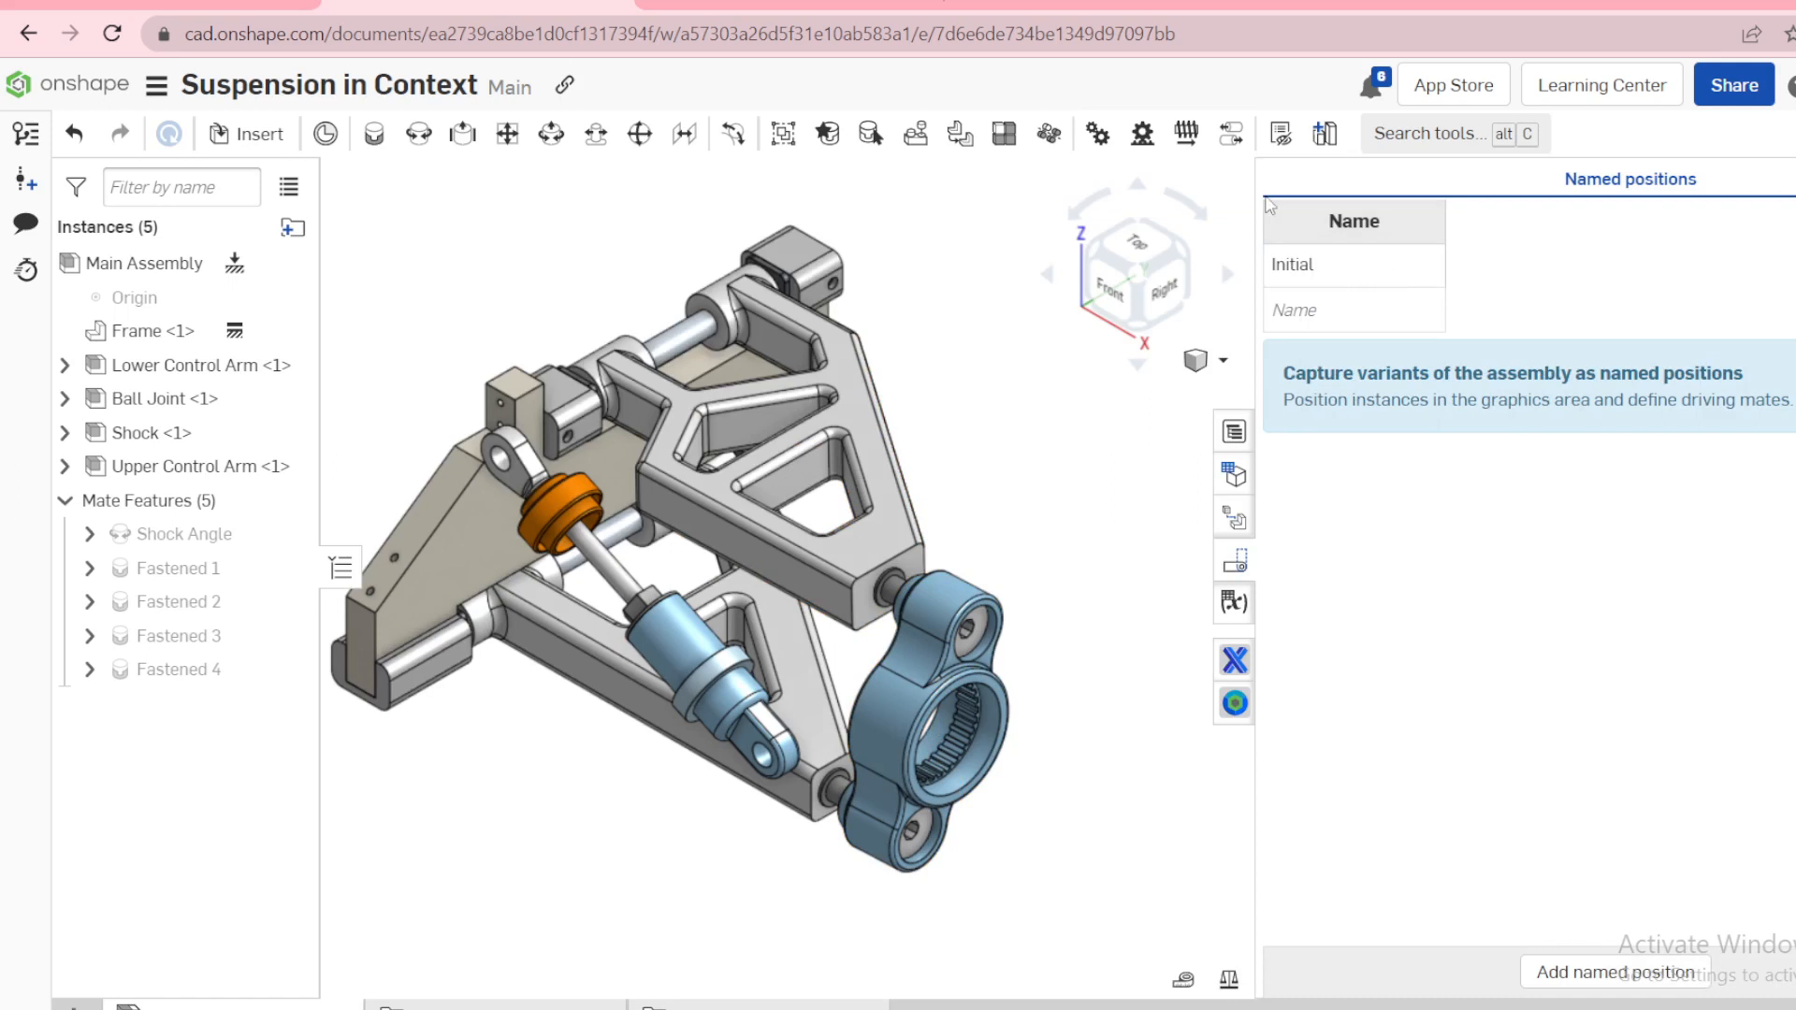
{"action": "left_click_drag", "start_coordinate": [1255, 334], "coordinate": [1692, 440]}
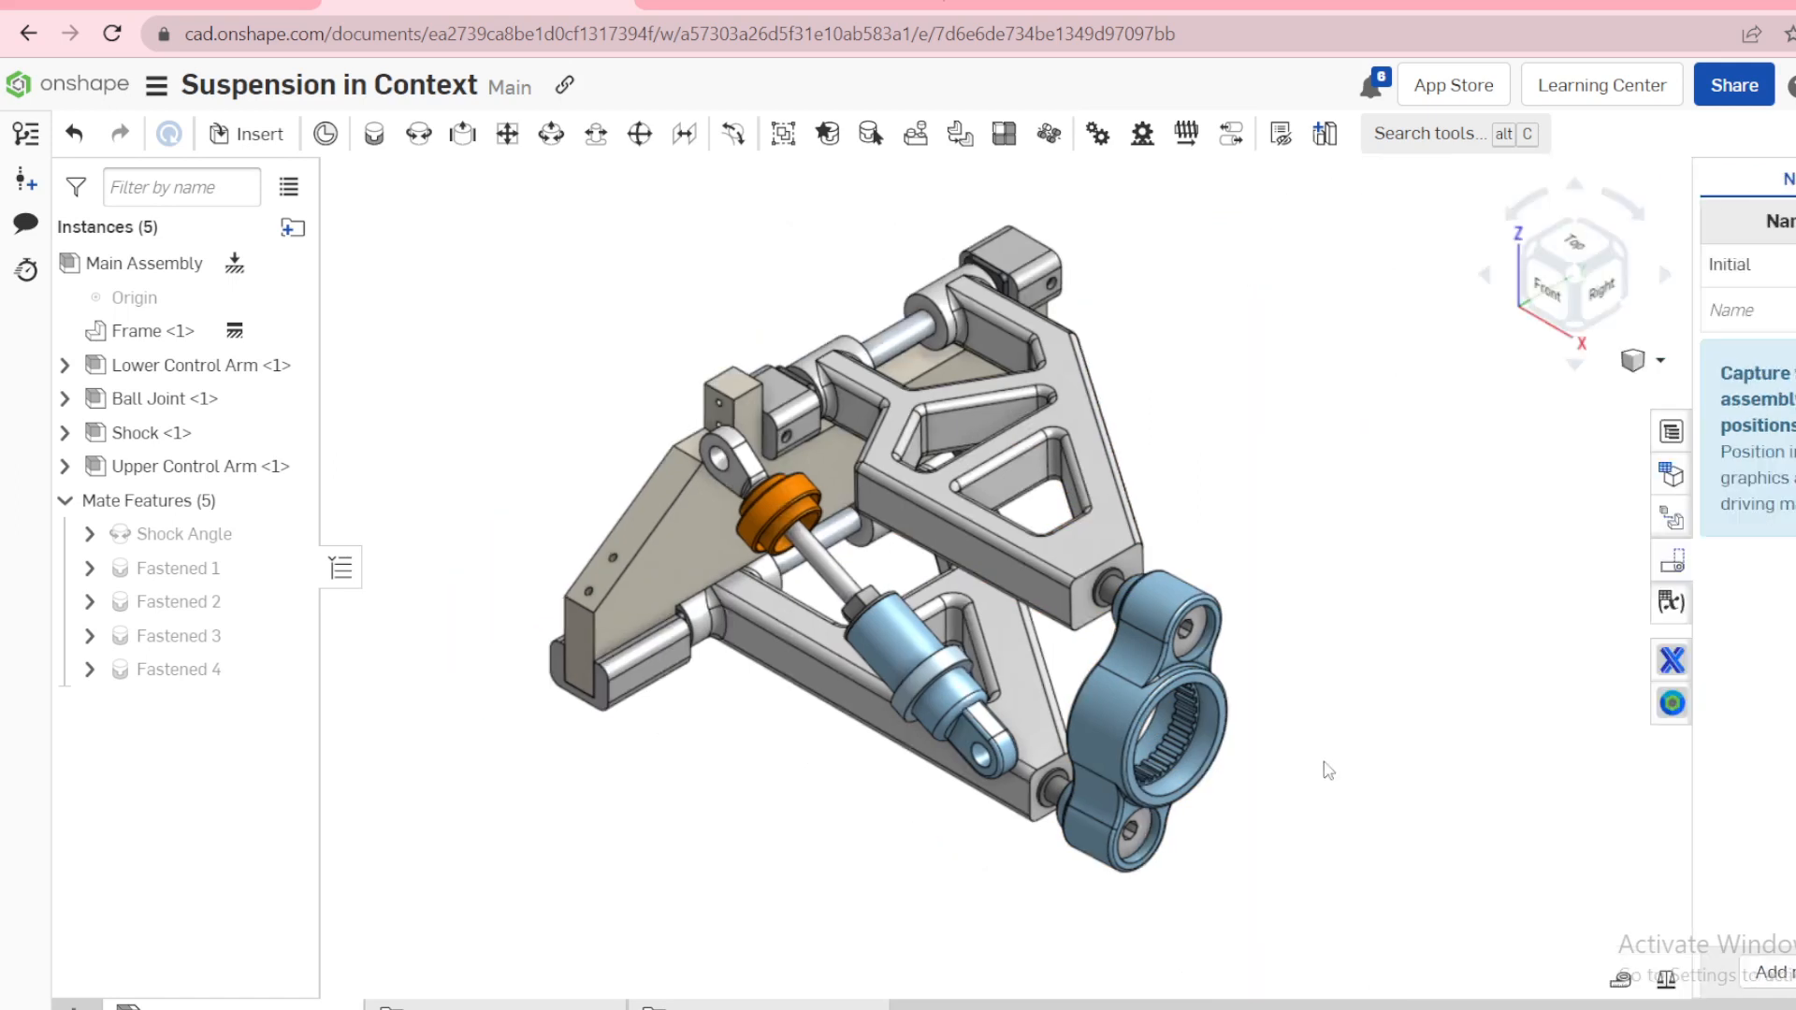
Step: Open the Lower Control Arm part inside the lower control arm subassembly for editing in the context of the main assembly
{"action": "right_click_drag", "start_coordinate": [624, 711], "coordinate": [840, 695]}
{"action": "right_click", "coordinate": [795, 697]}
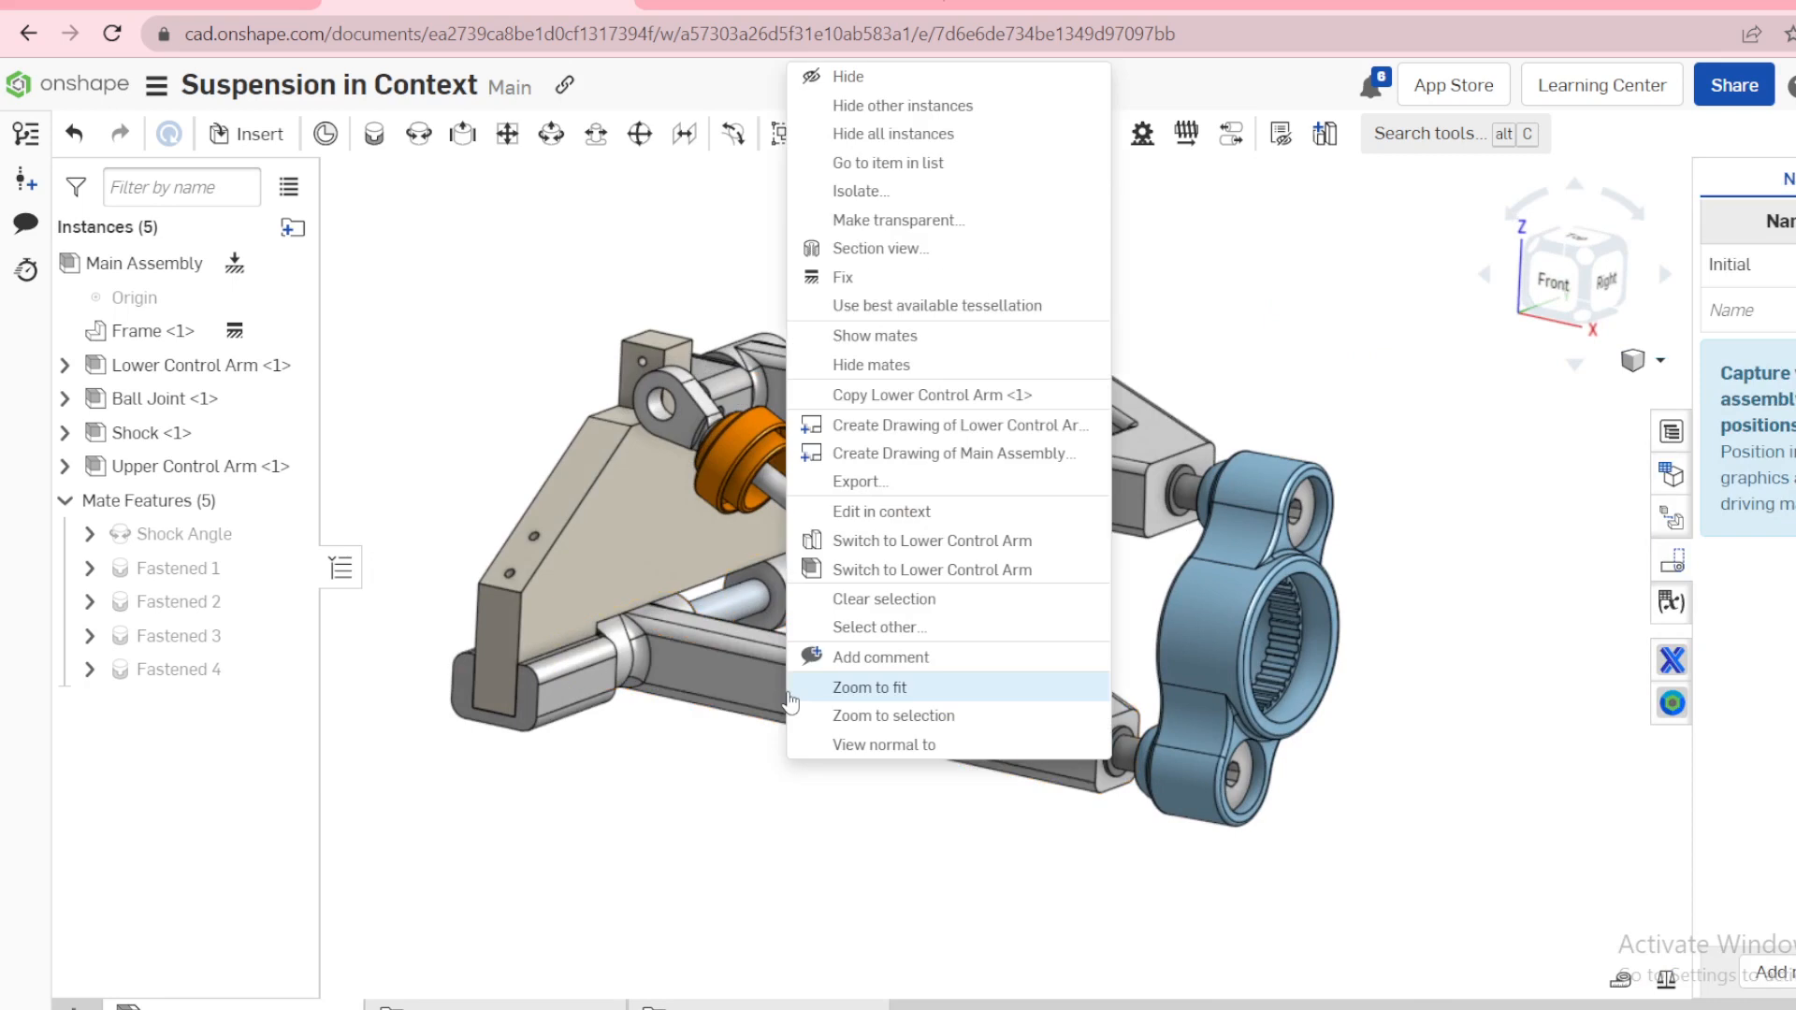
{"action": "left_click", "coordinate": [719, 697]}
{"action": "right_click", "coordinate": [720, 697]}
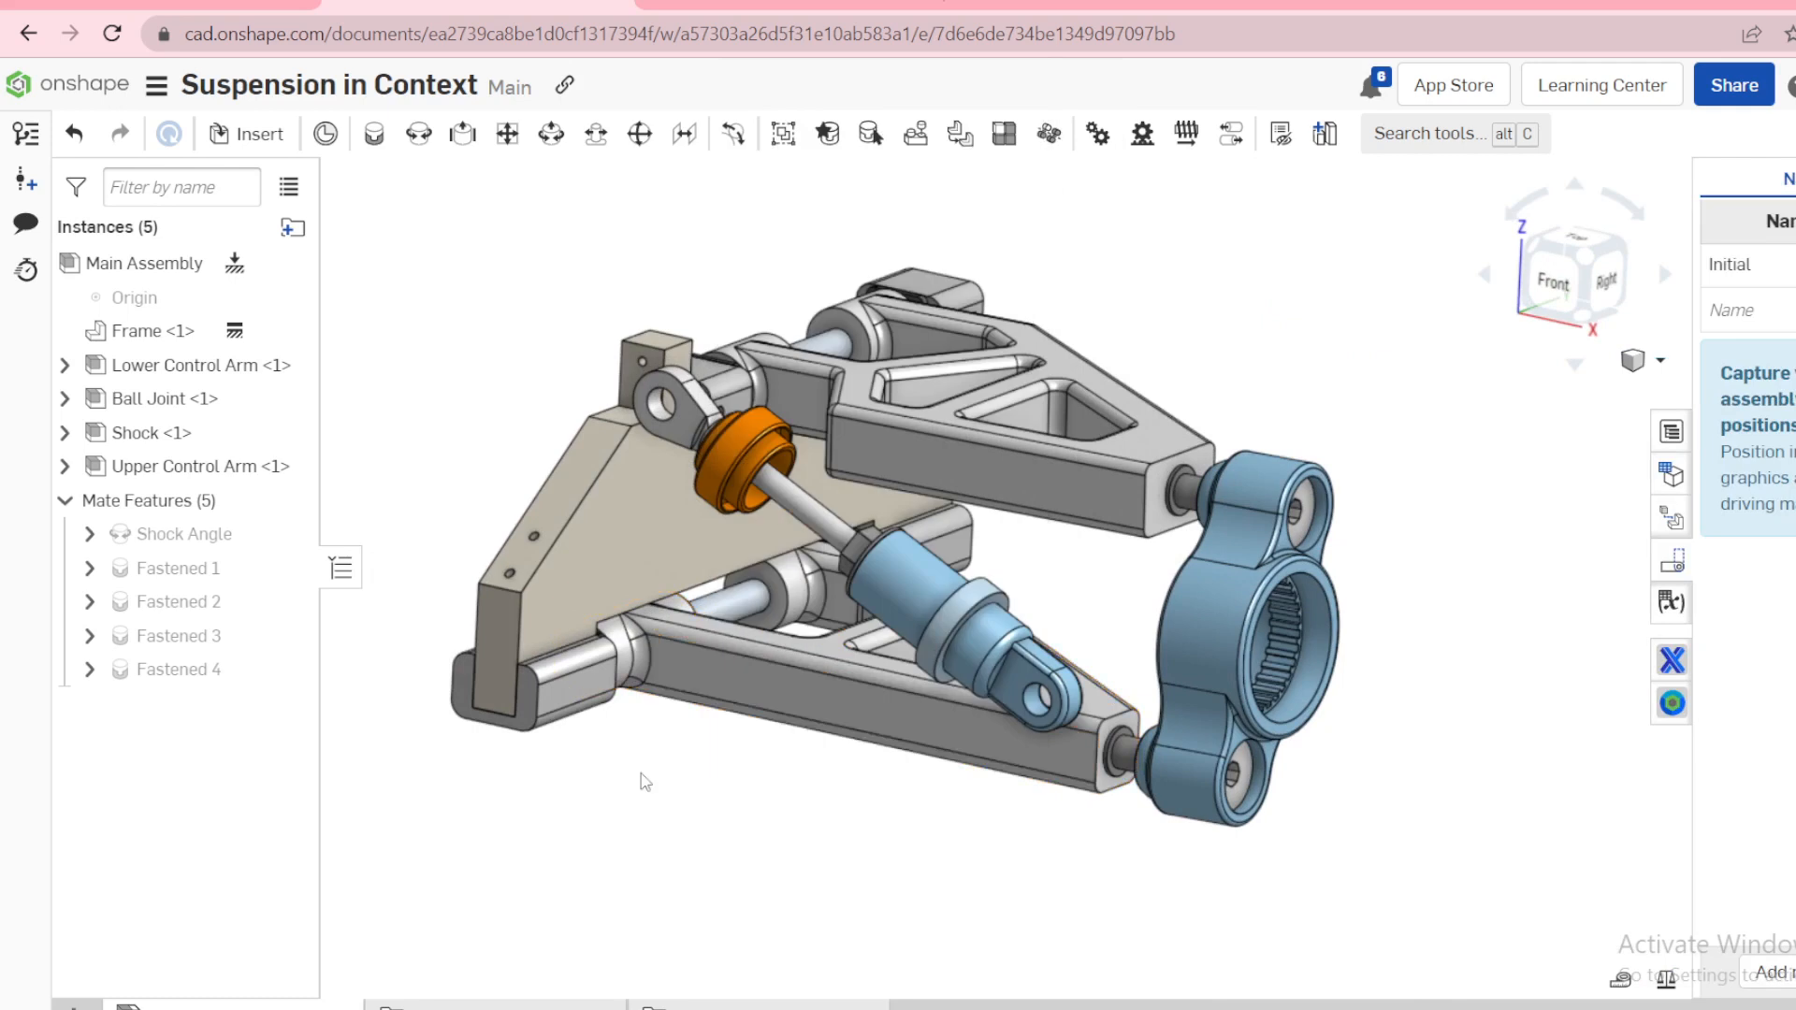
{"action": "left_click", "coordinate": [729, 672]}
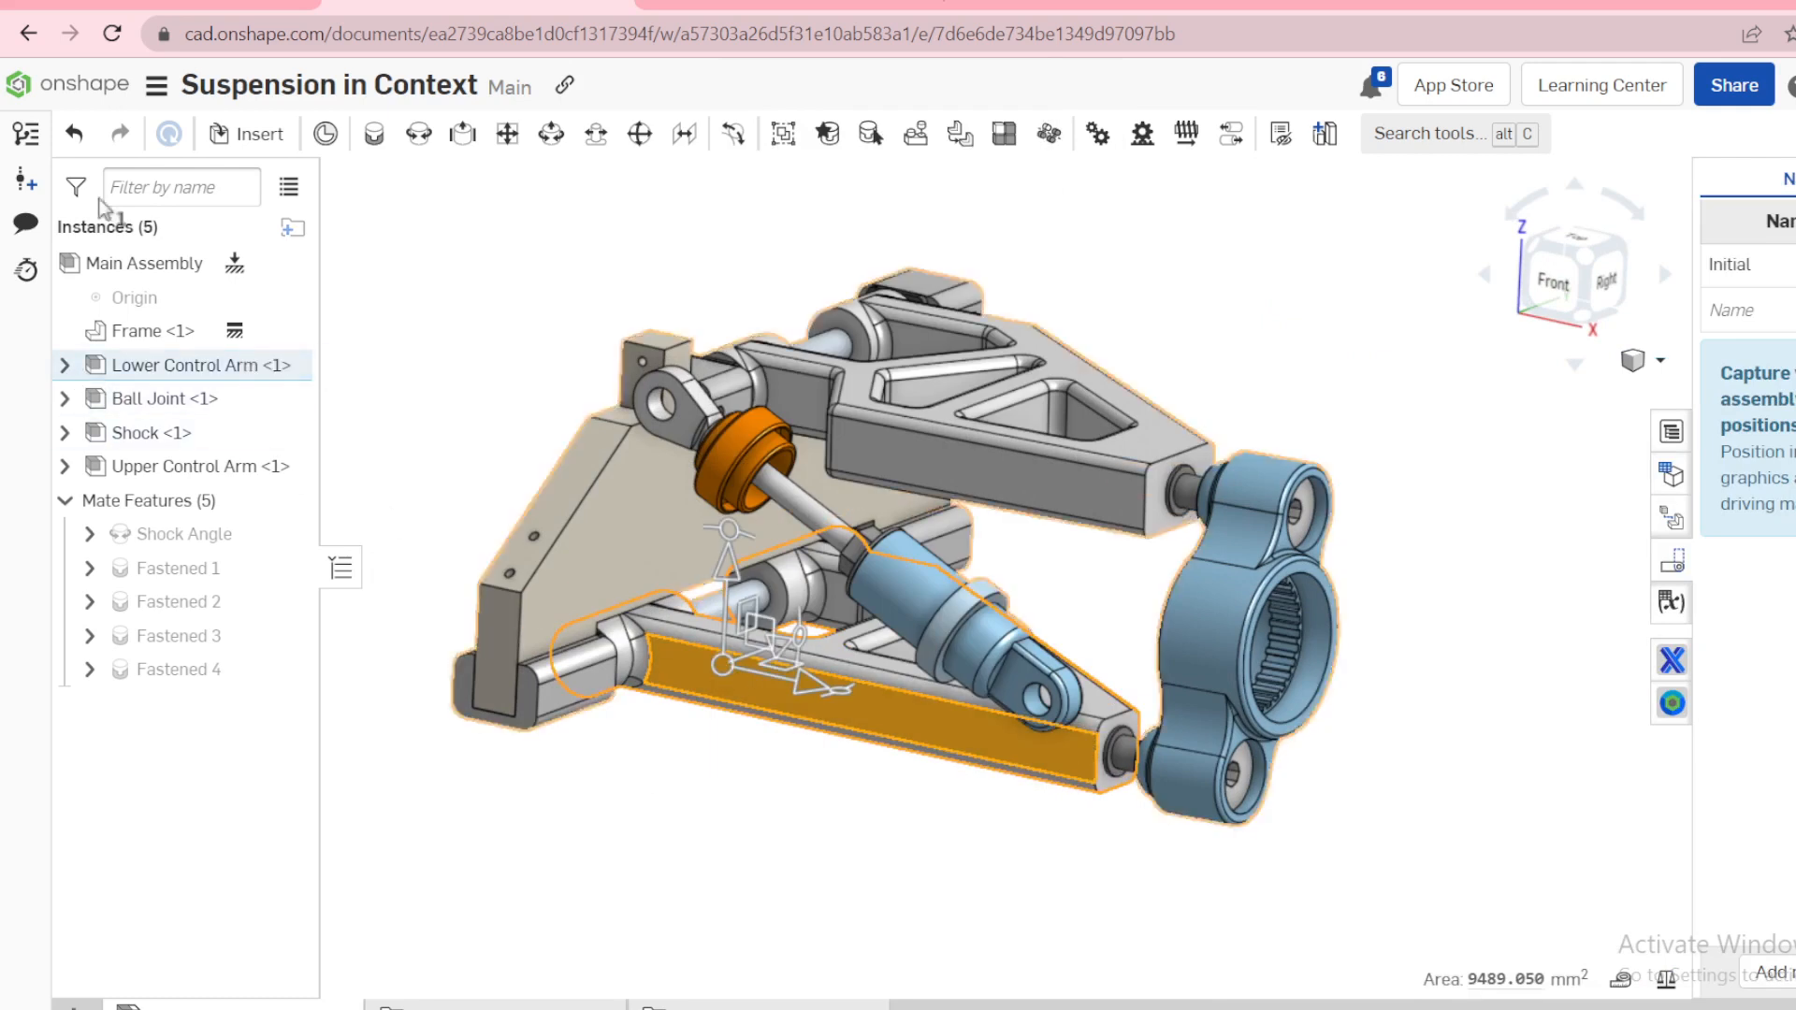
{"action": "left_click", "coordinate": [65, 366]}
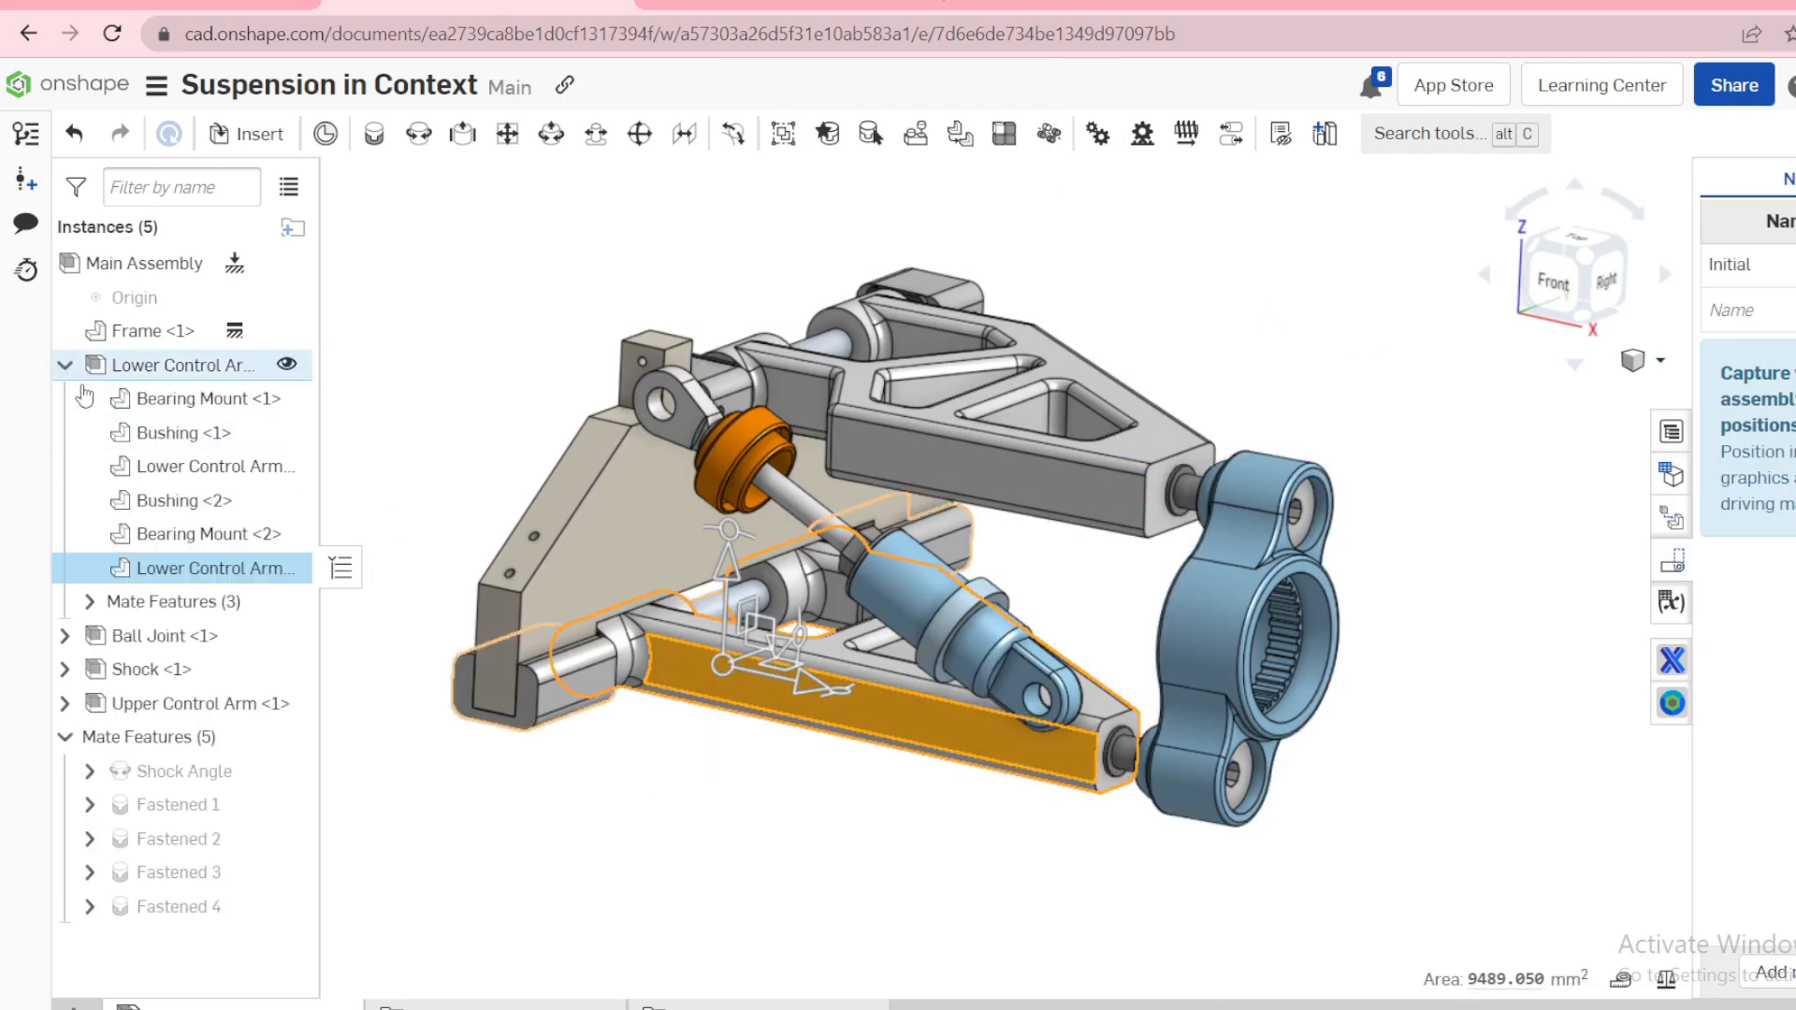
{"action": "right_click", "coordinate": [214, 587]}
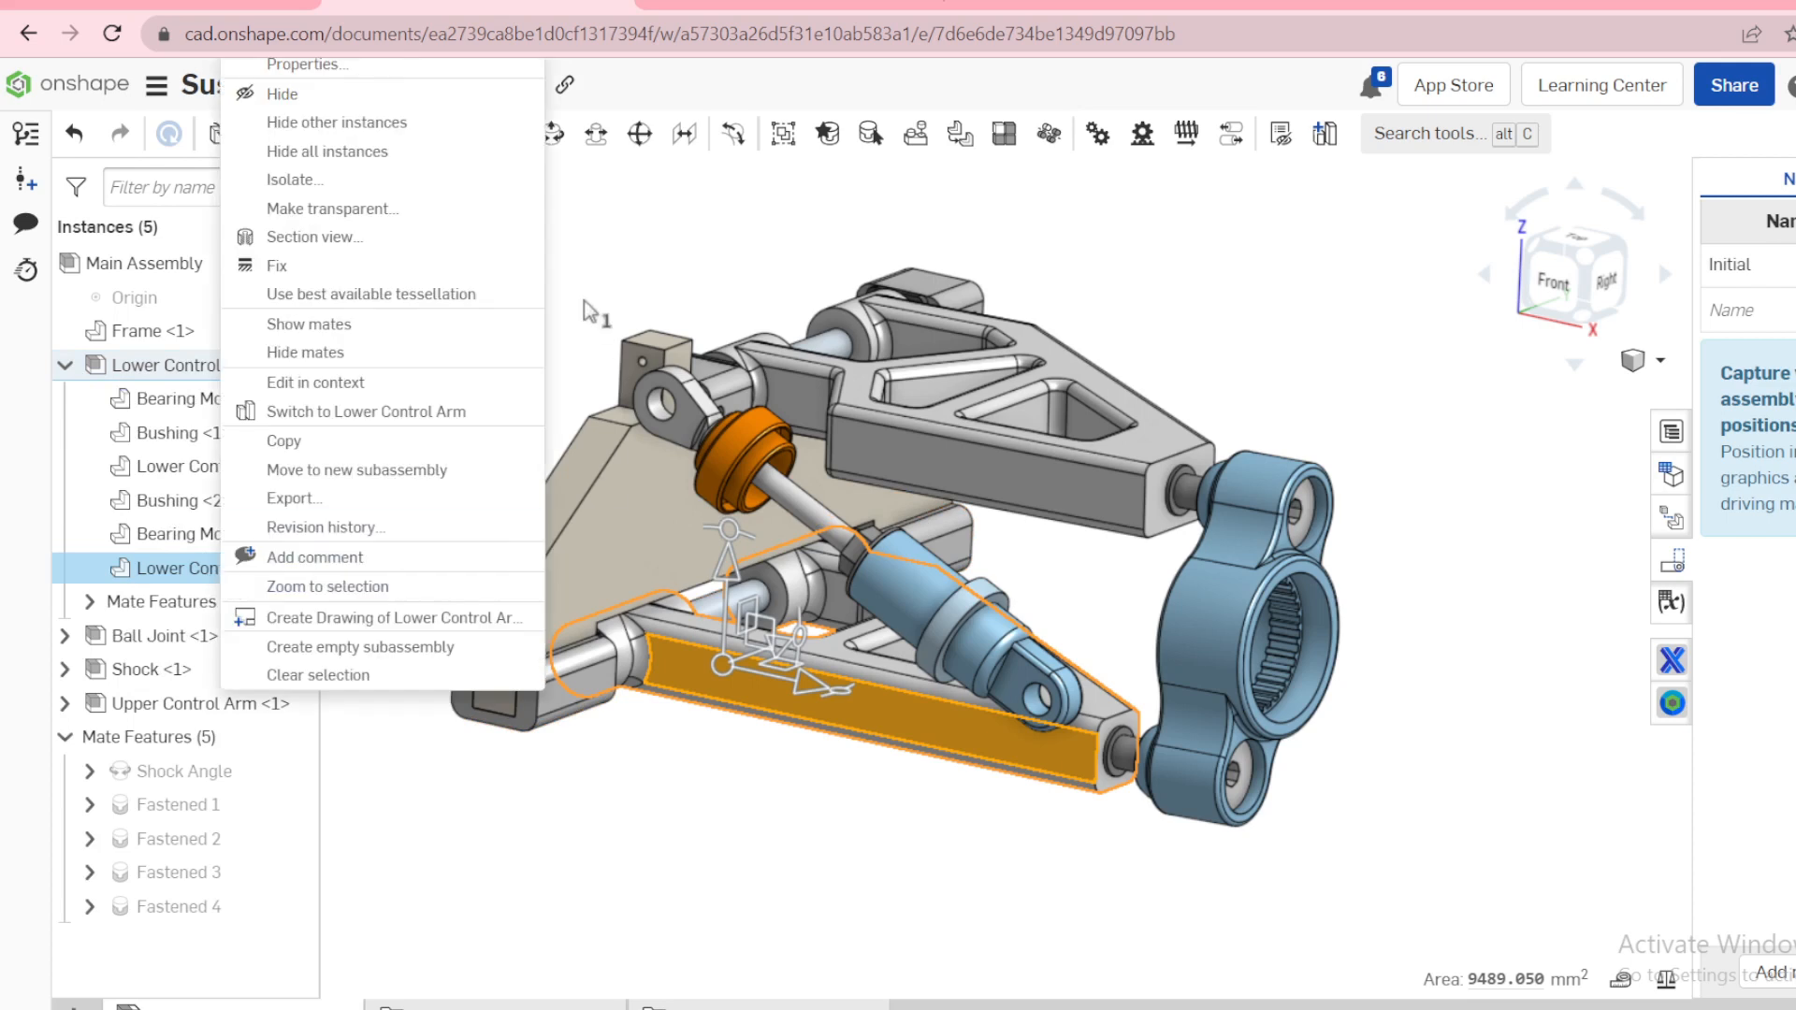
{"action": "left_click", "coordinate": [405, 453]}
{"action": "left_click", "coordinate": [351, 519]}
{"action": "right_click", "coordinate": [245, 568]}
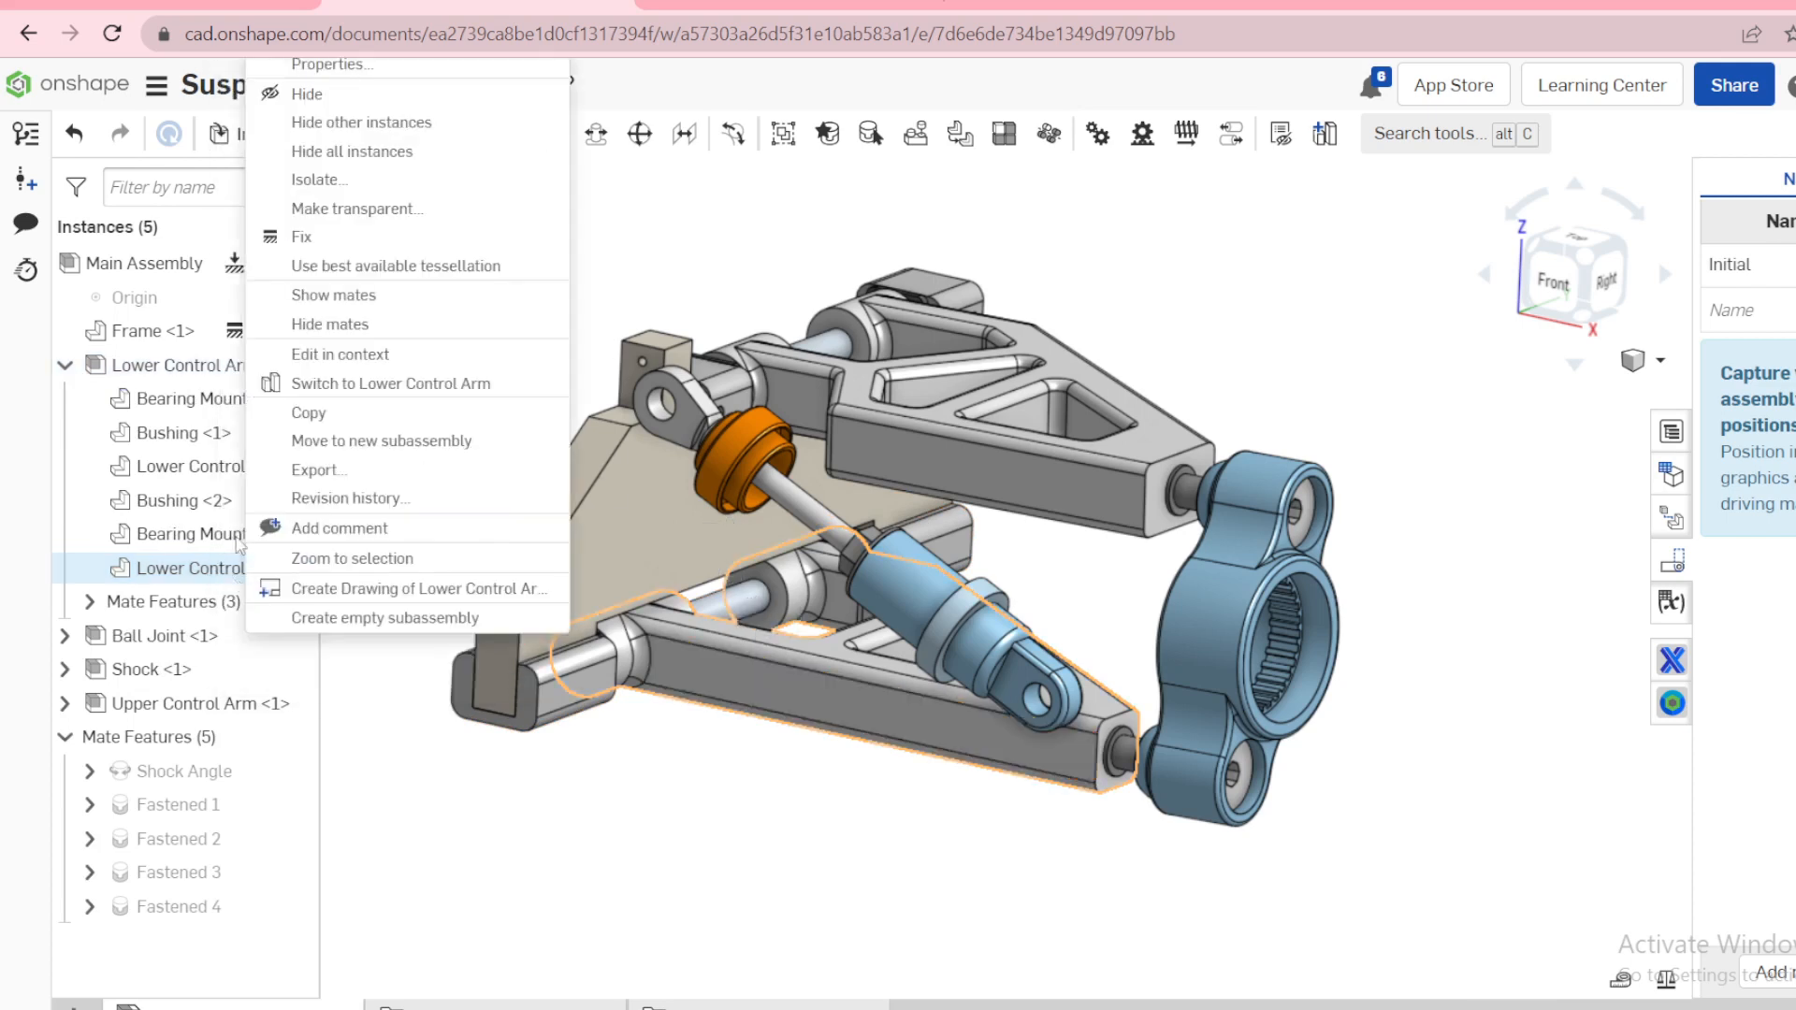
{"action": "left_click", "coordinate": [319, 356]}
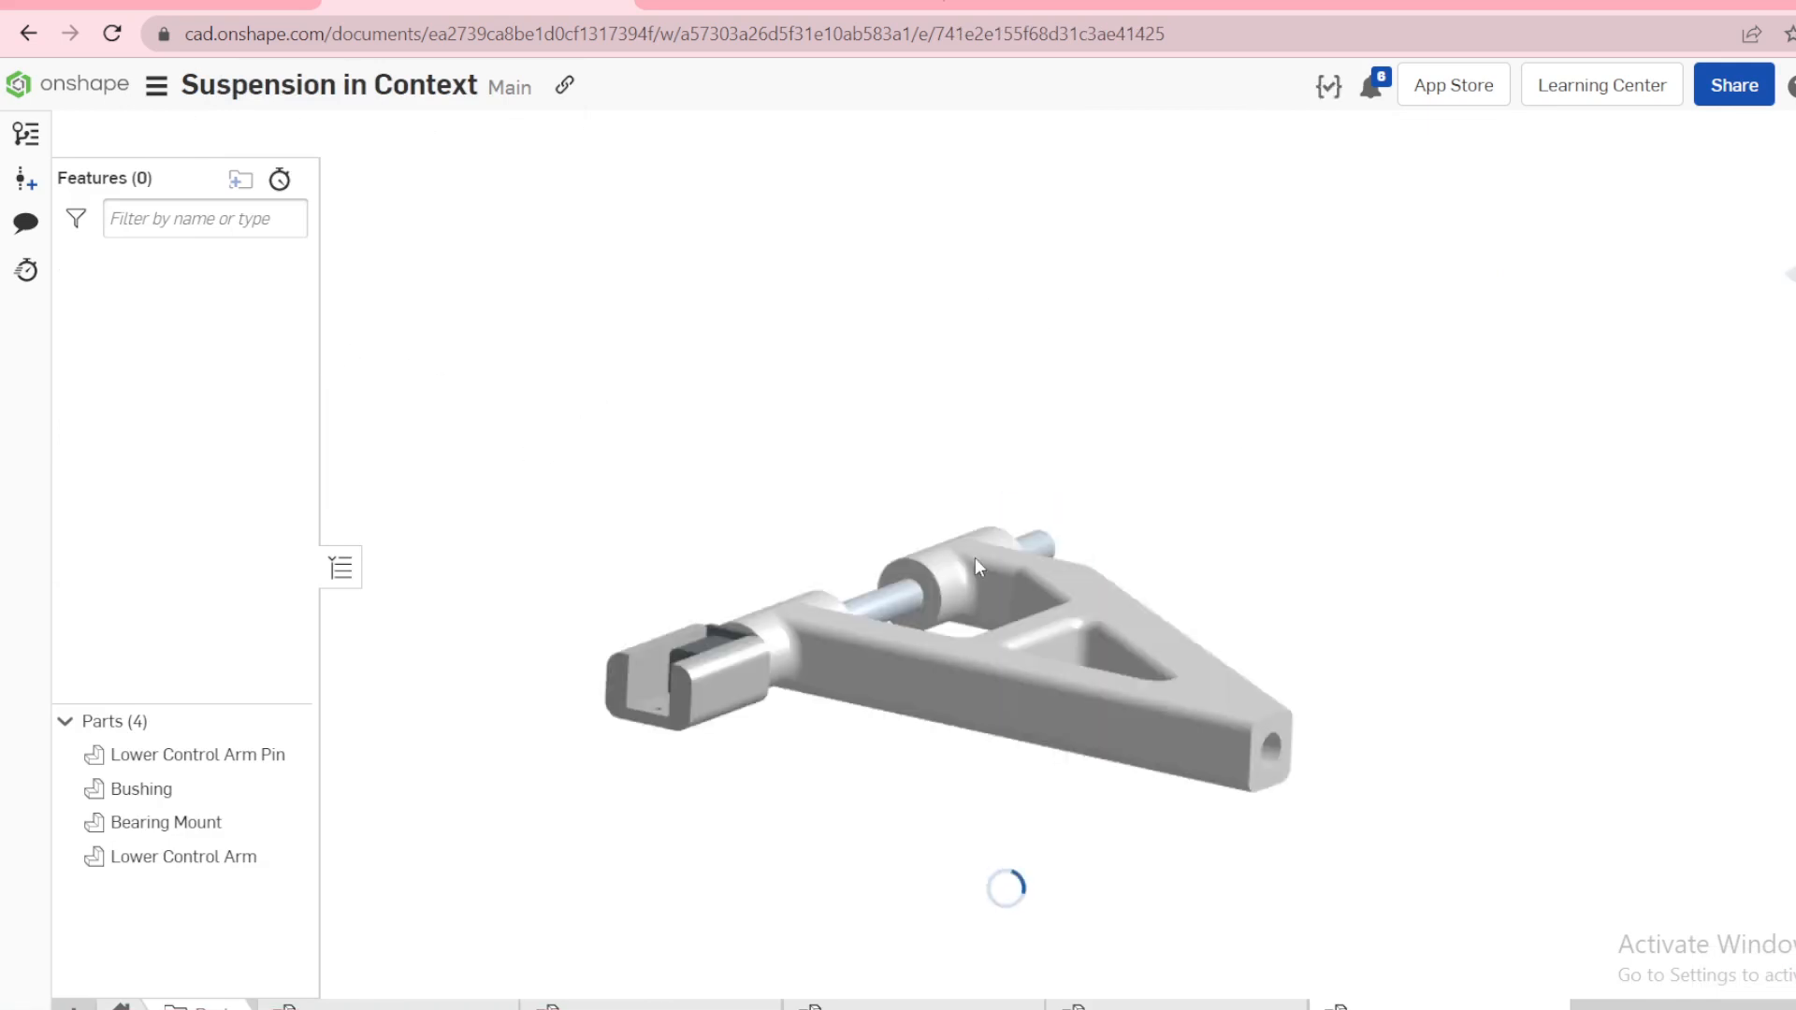
Step: Start a sketch on the flat front side face of the lower control arm, viewed from the front
{"action": "scroll", "coordinate": [1244, 405], "scroll_direction": "down", "scroll_amount": 2}
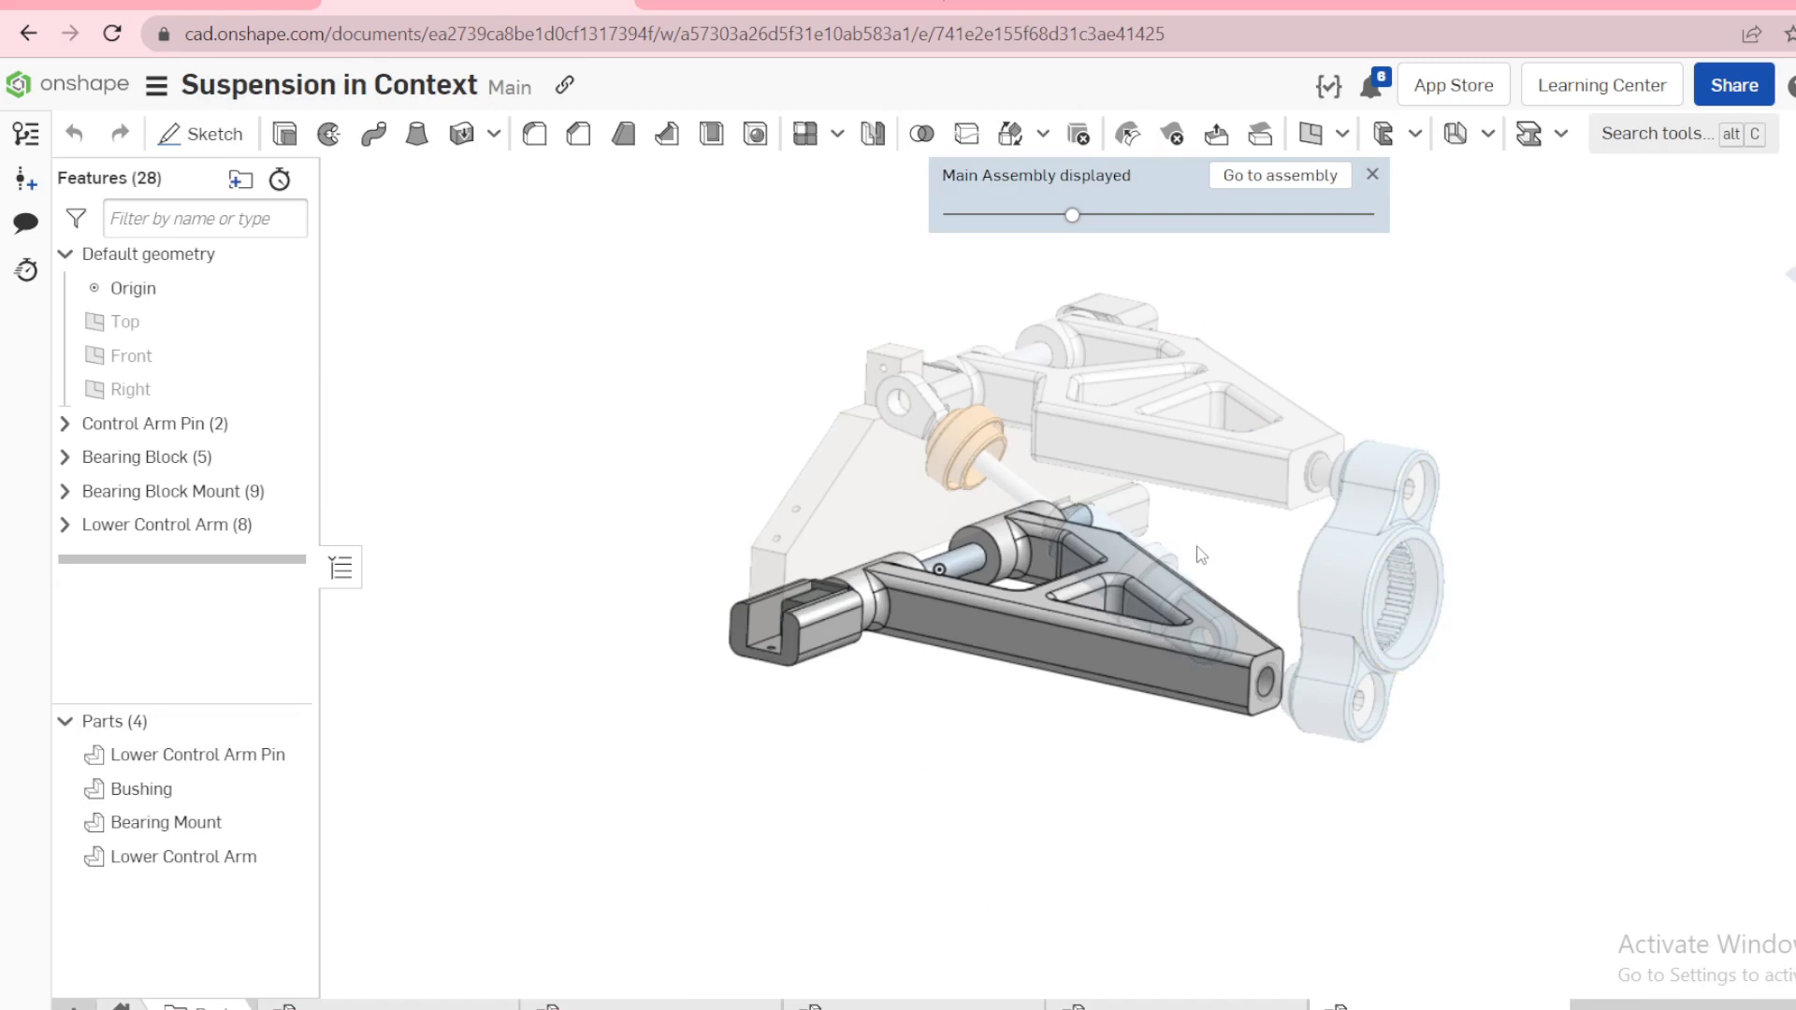
{"action": "scroll", "coordinate": [1037, 435], "scroll_direction": "up", "scroll_amount": 3}
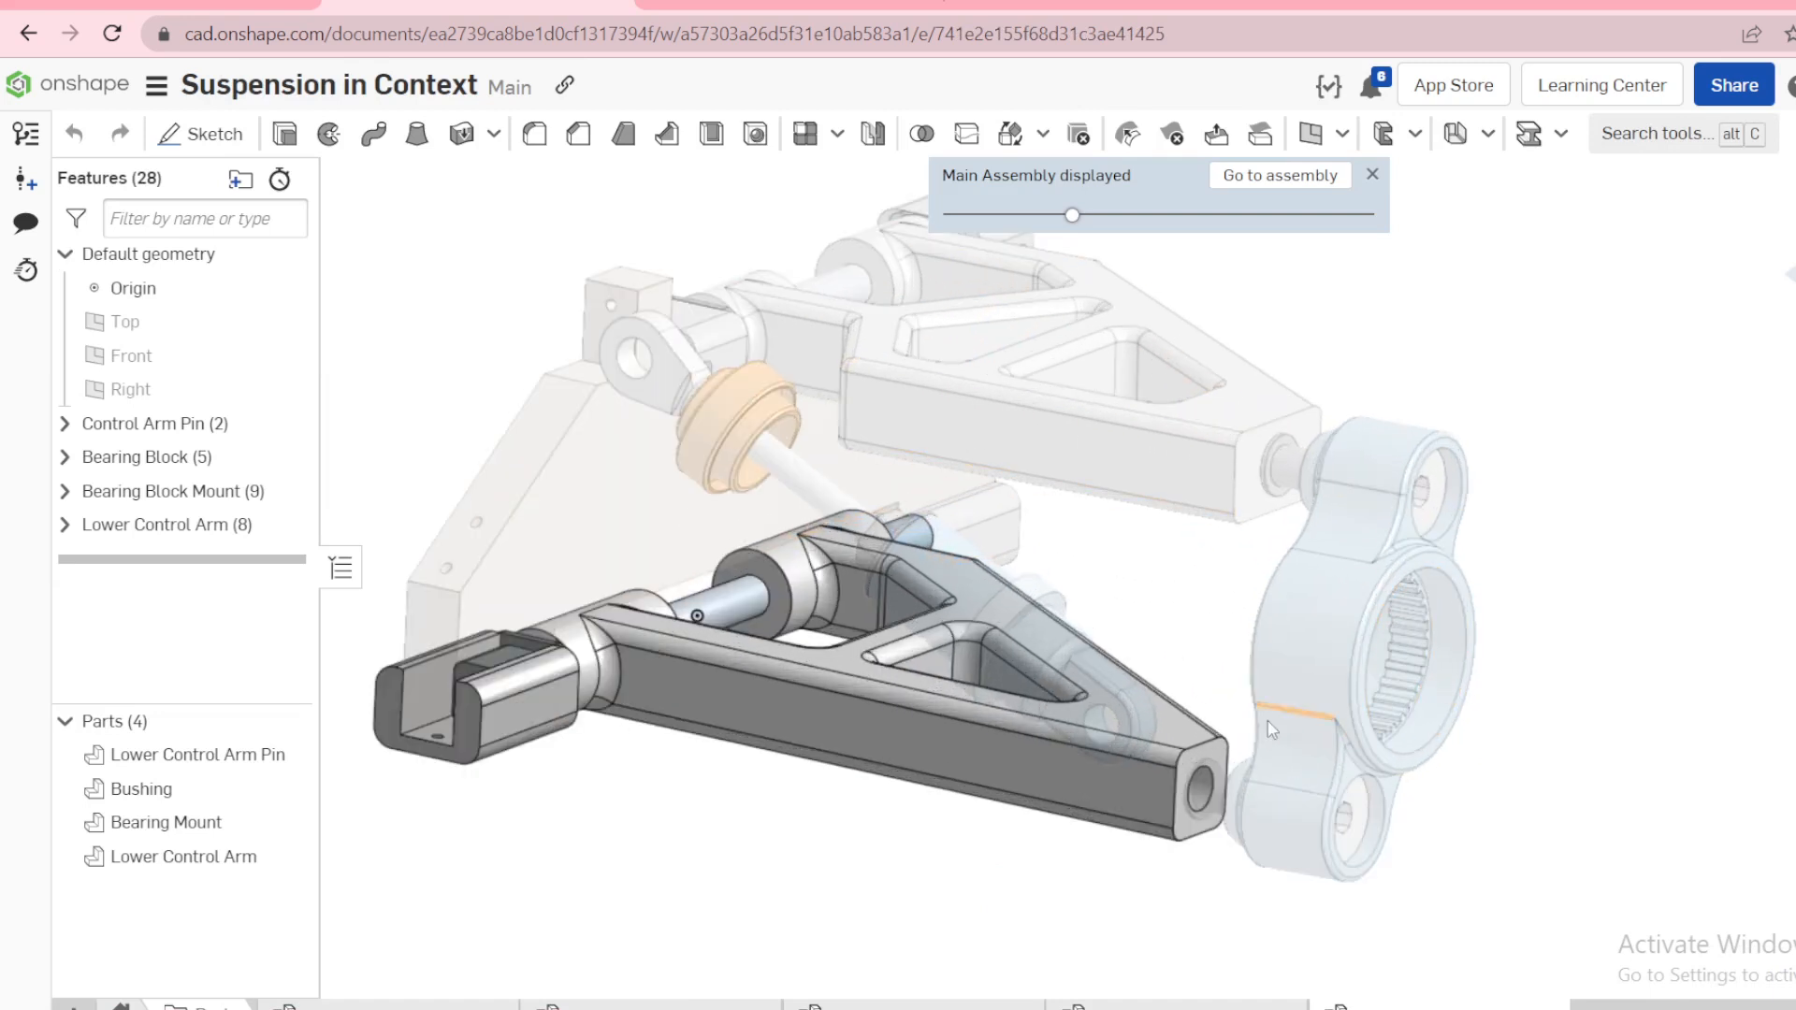
{"action": "right_click_drag", "start_coordinate": [1015, 780], "coordinate": [1466, 738]}
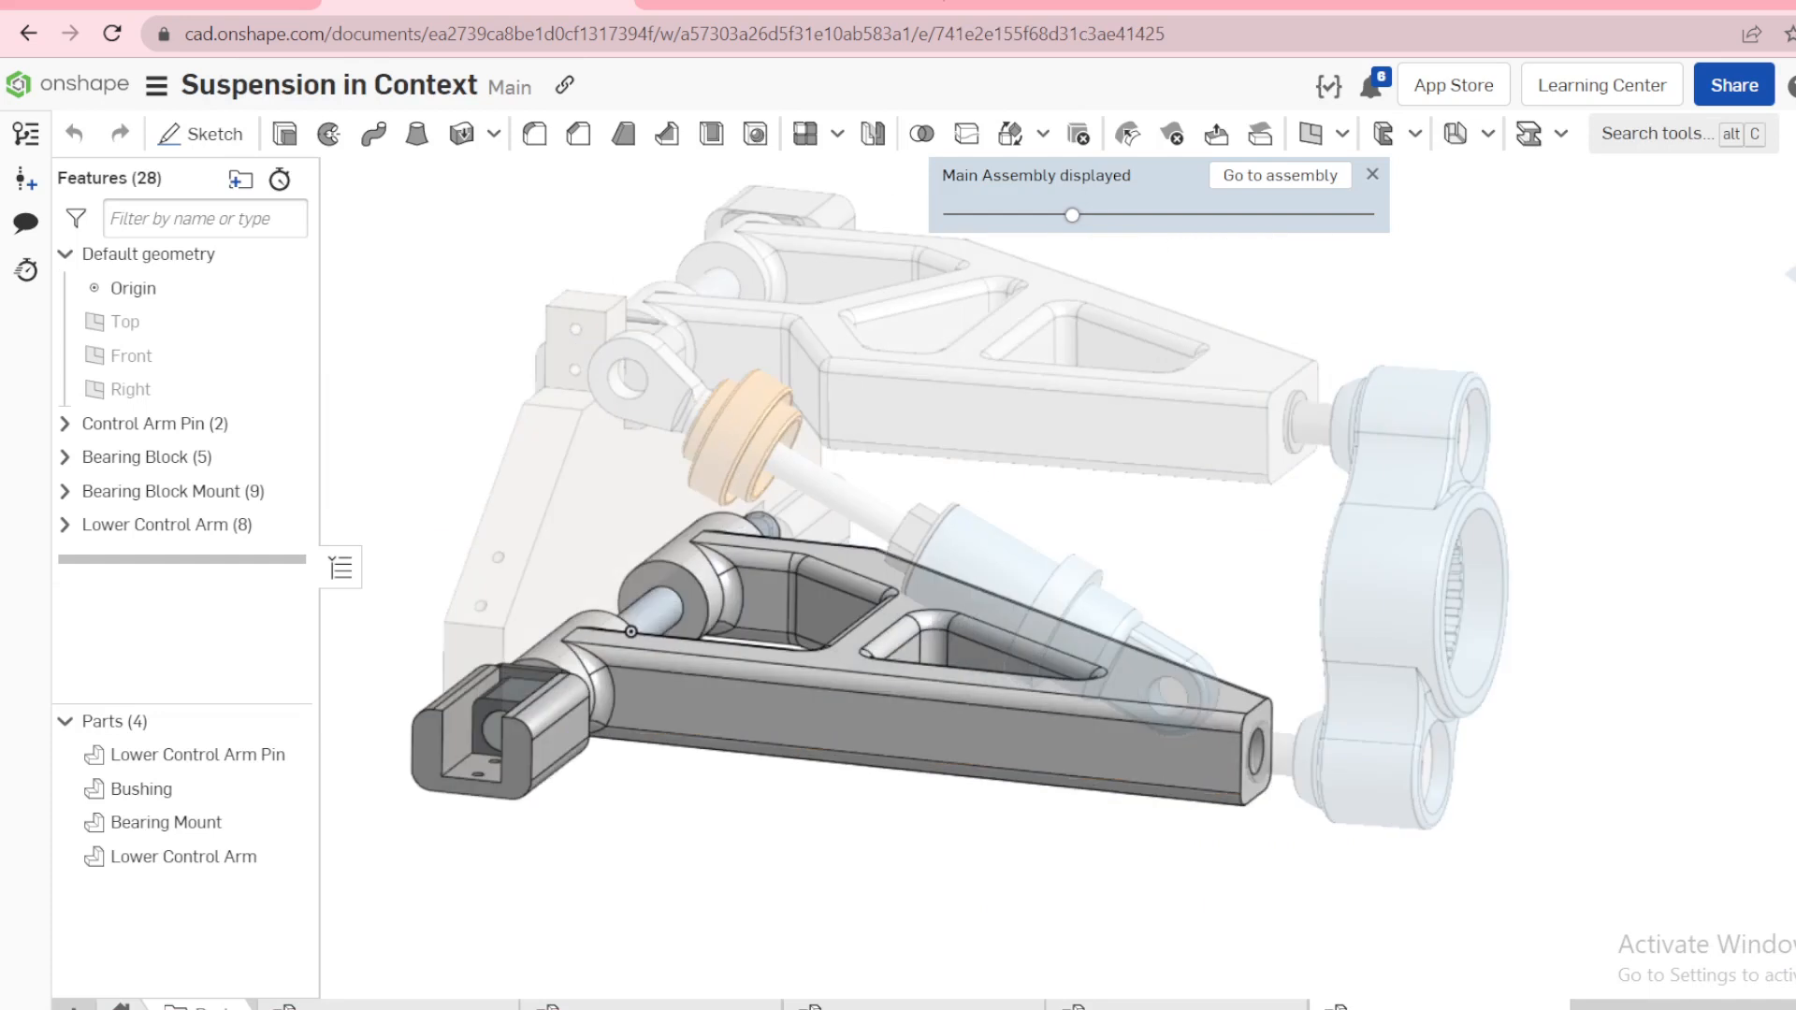
{"action": "key", "text": "shift+1"}
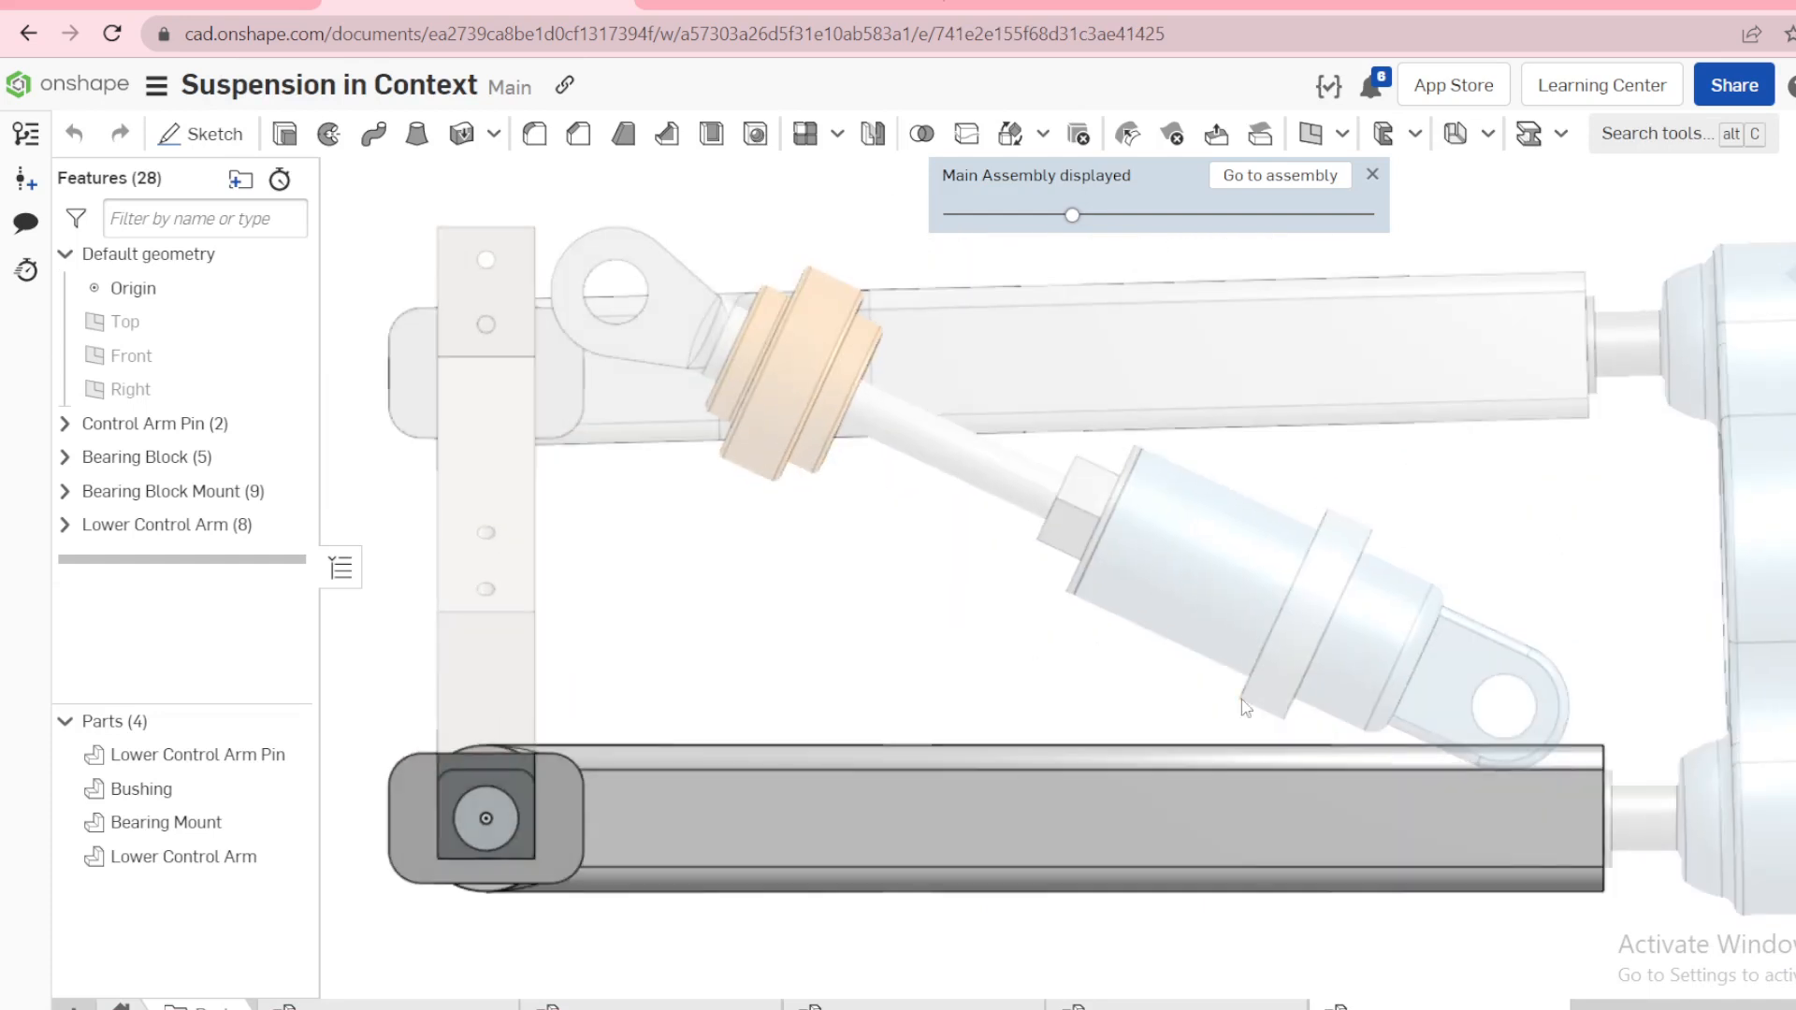
{"action": "scroll", "coordinate": [1501, 804], "scroll_direction": "up", "scroll_amount": 3}
{"action": "left_click", "coordinate": [1316, 794]}
{"action": "key", "text": "s"}
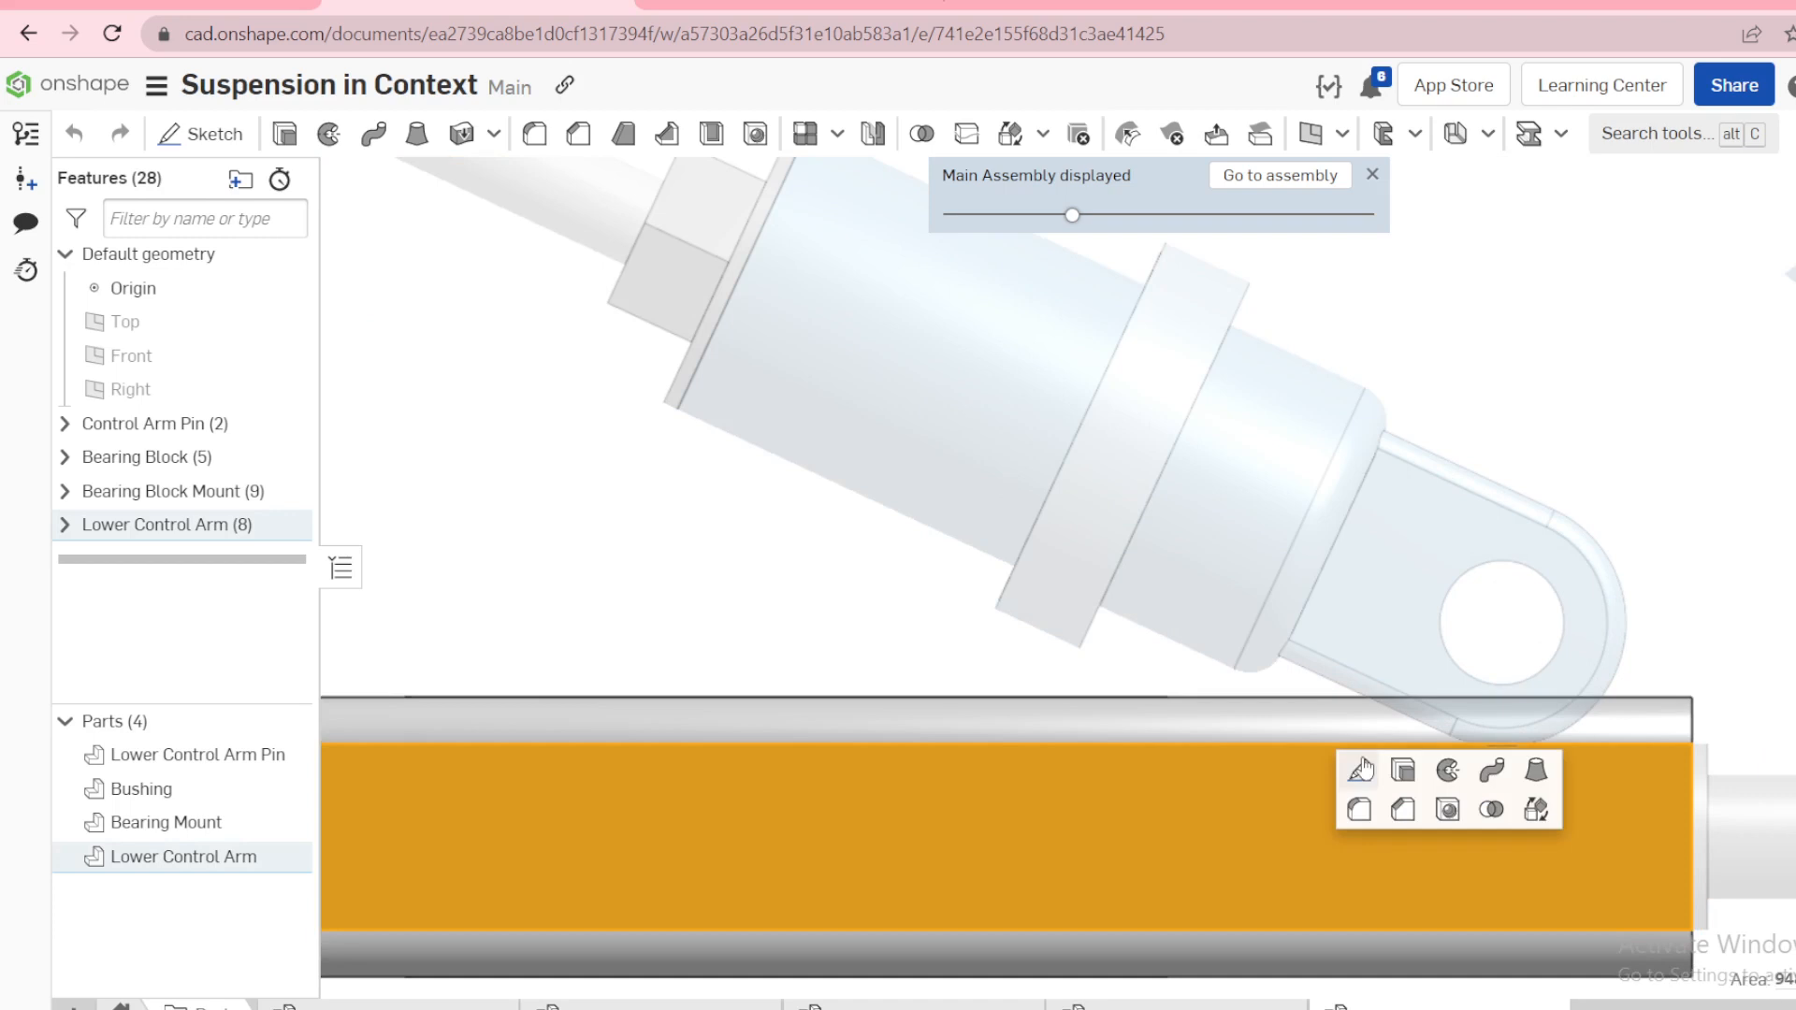
{"action": "left_click", "coordinate": [1361, 769]}
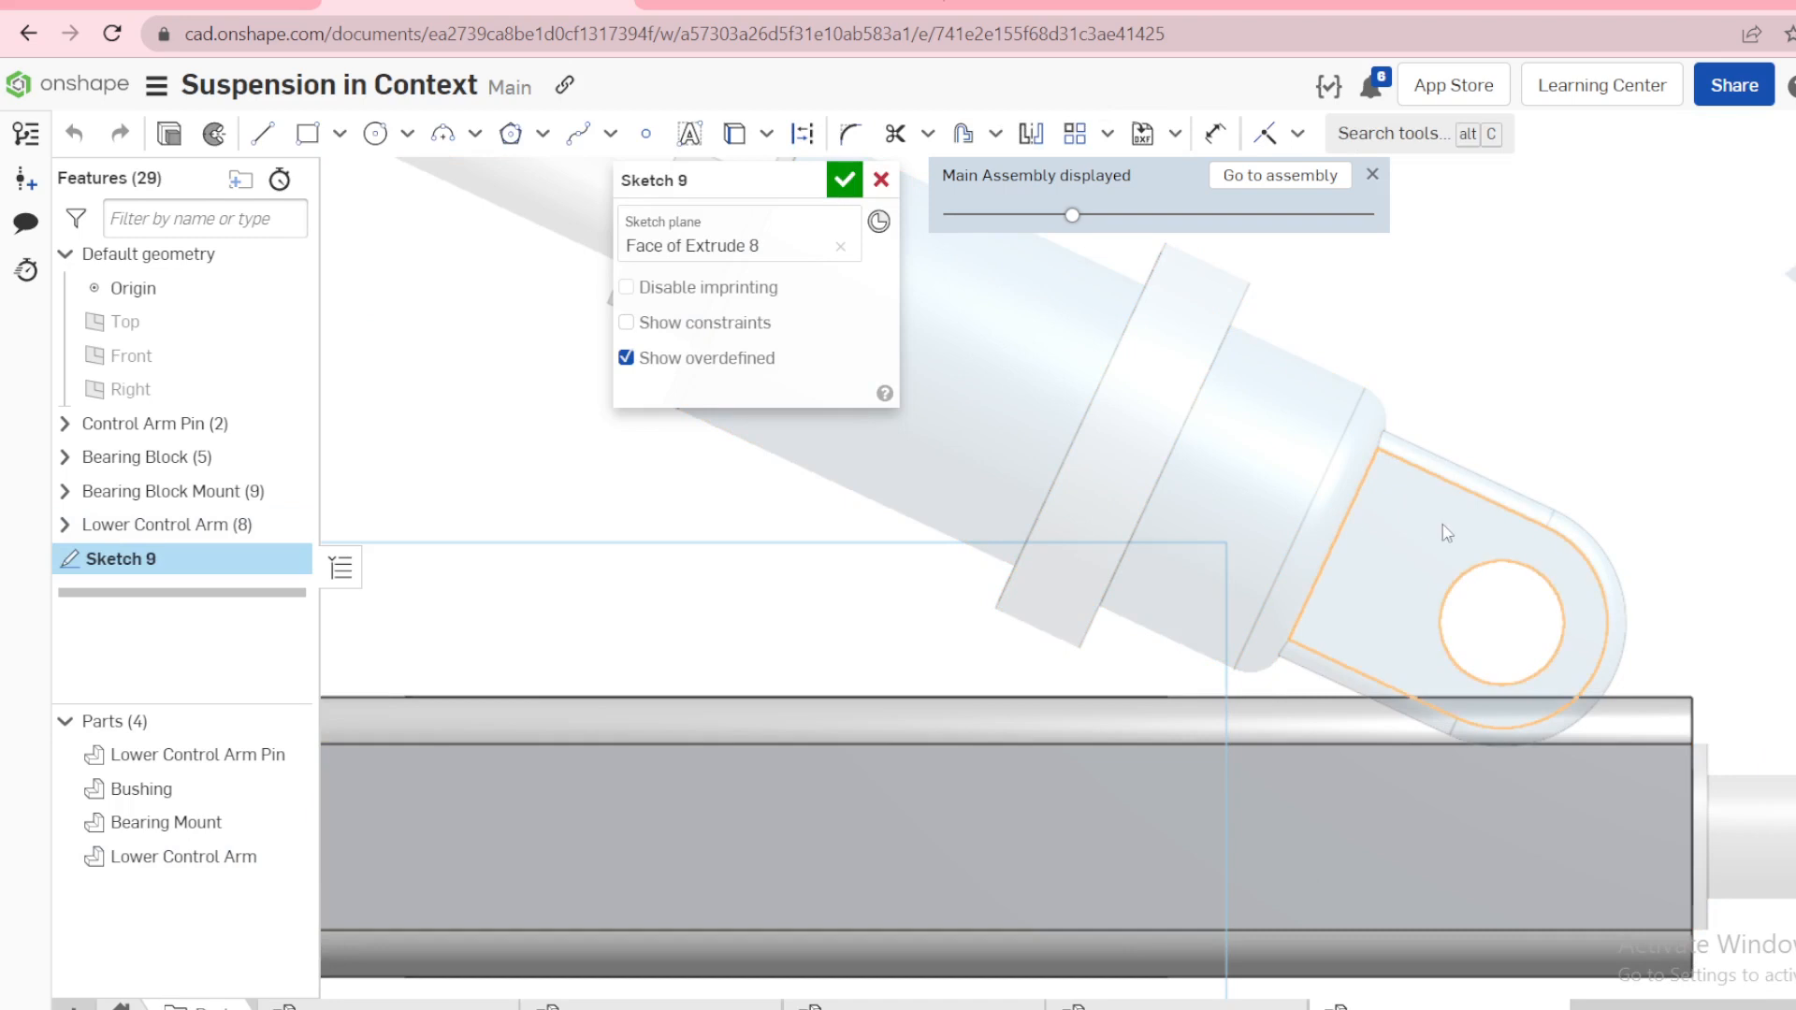
Step: Project the circular edge of the shock's lower mounting hole into the sketch
{"action": "left_click", "coordinate": [1522, 574]}
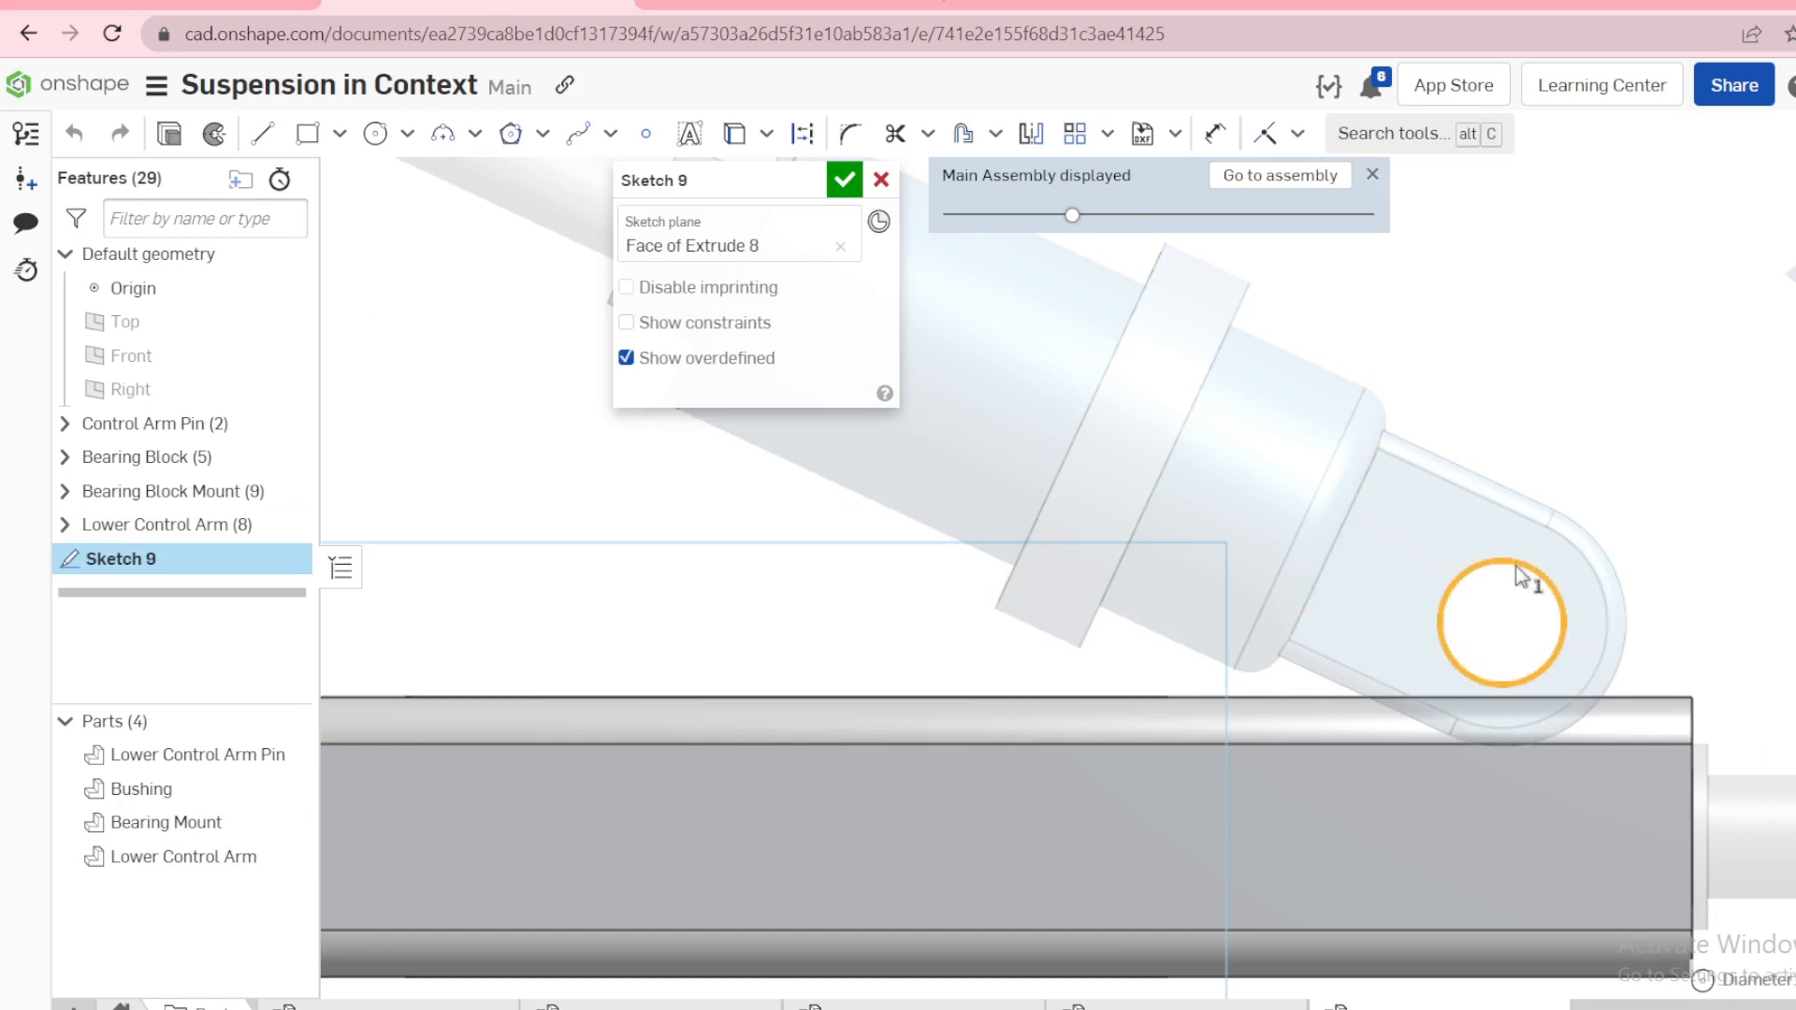
{"action": "key", "text": "u"}
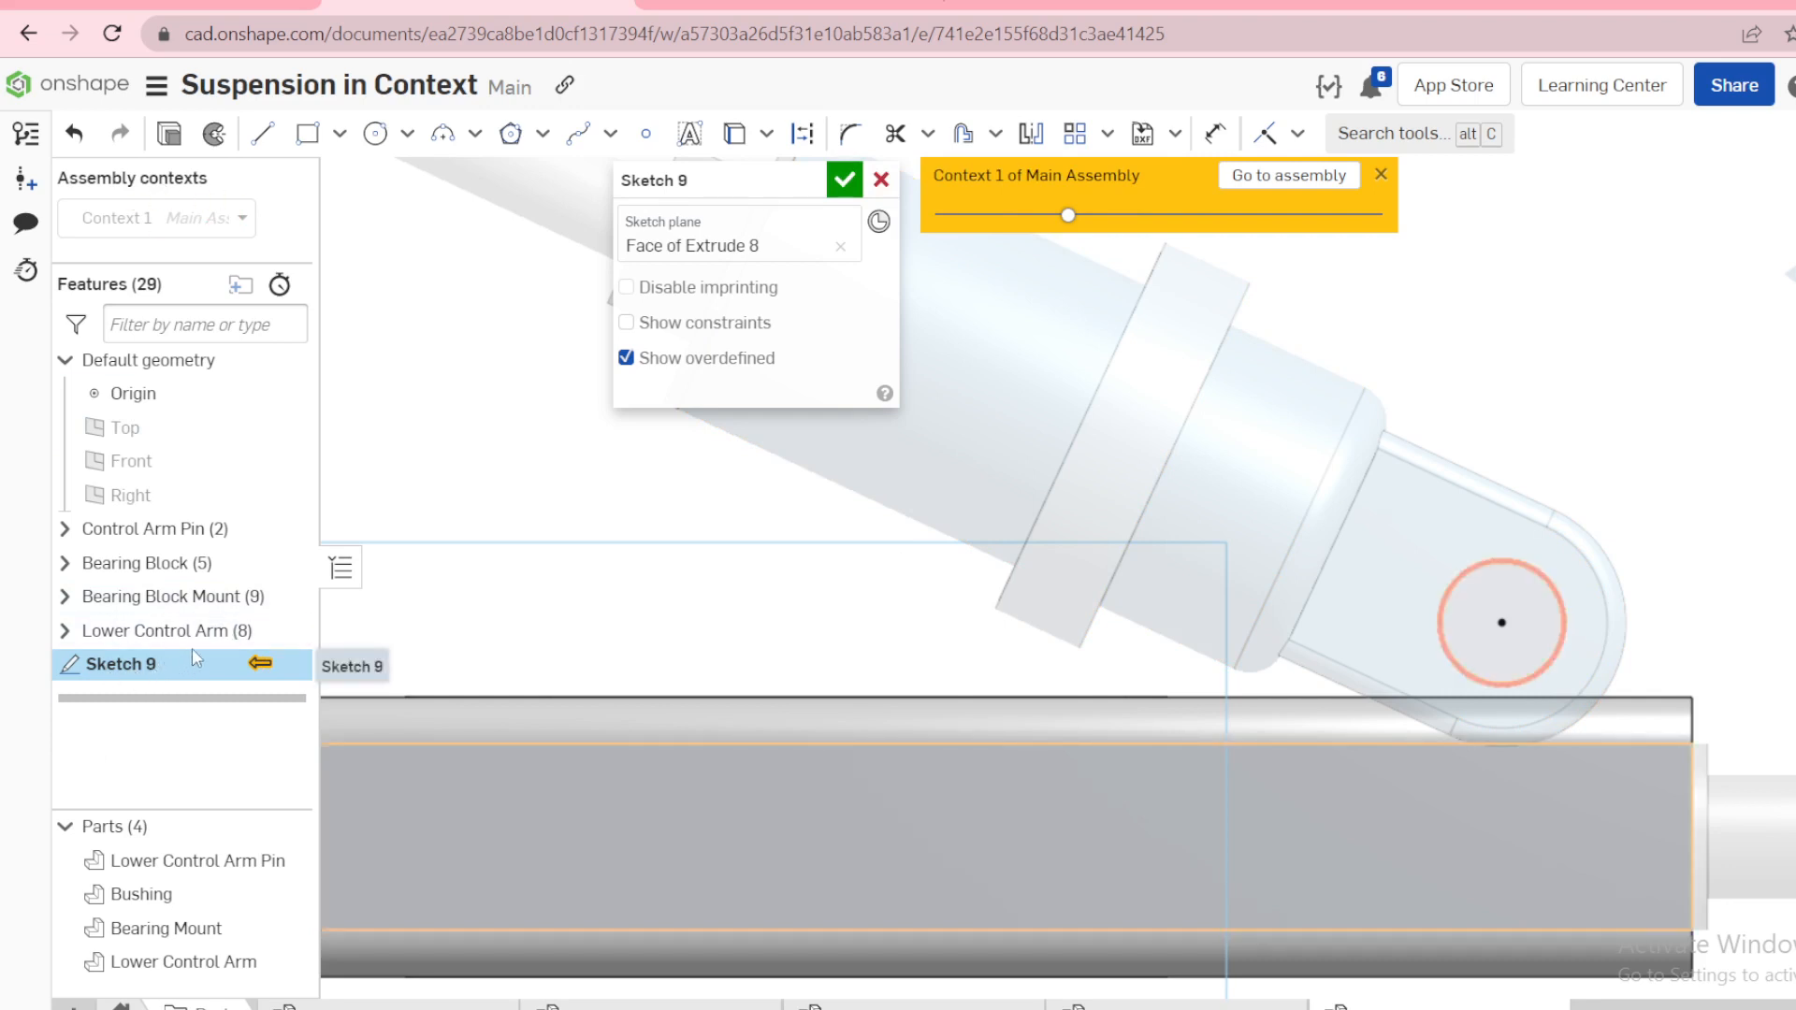
{"action": "scroll", "coordinate": [1264, 657], "scroll_direction": "down", "scroll_amount": 4}
{"action": "right_click_drag", "start_coordinate": [1360, 567], "coordinate": [1550, 512]}
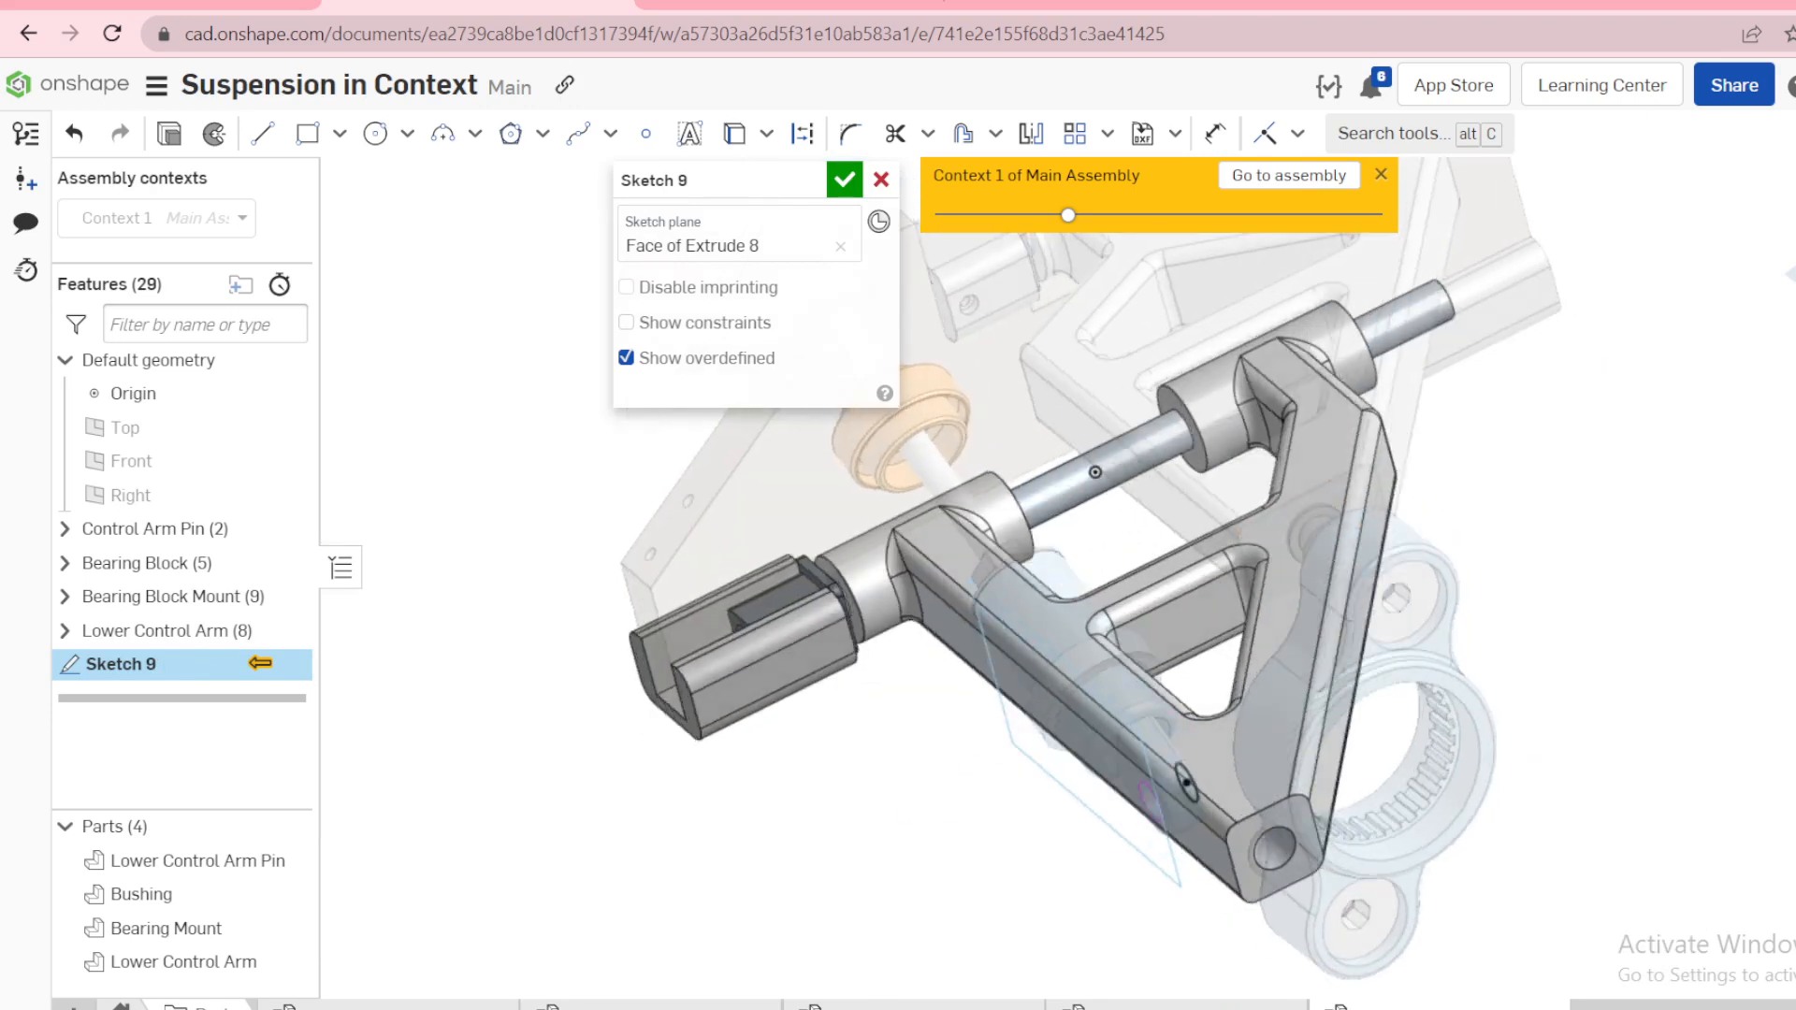
Step: Project the upper edge of the control arm's front face into the sketch
{"action": "key", "text": "n"}
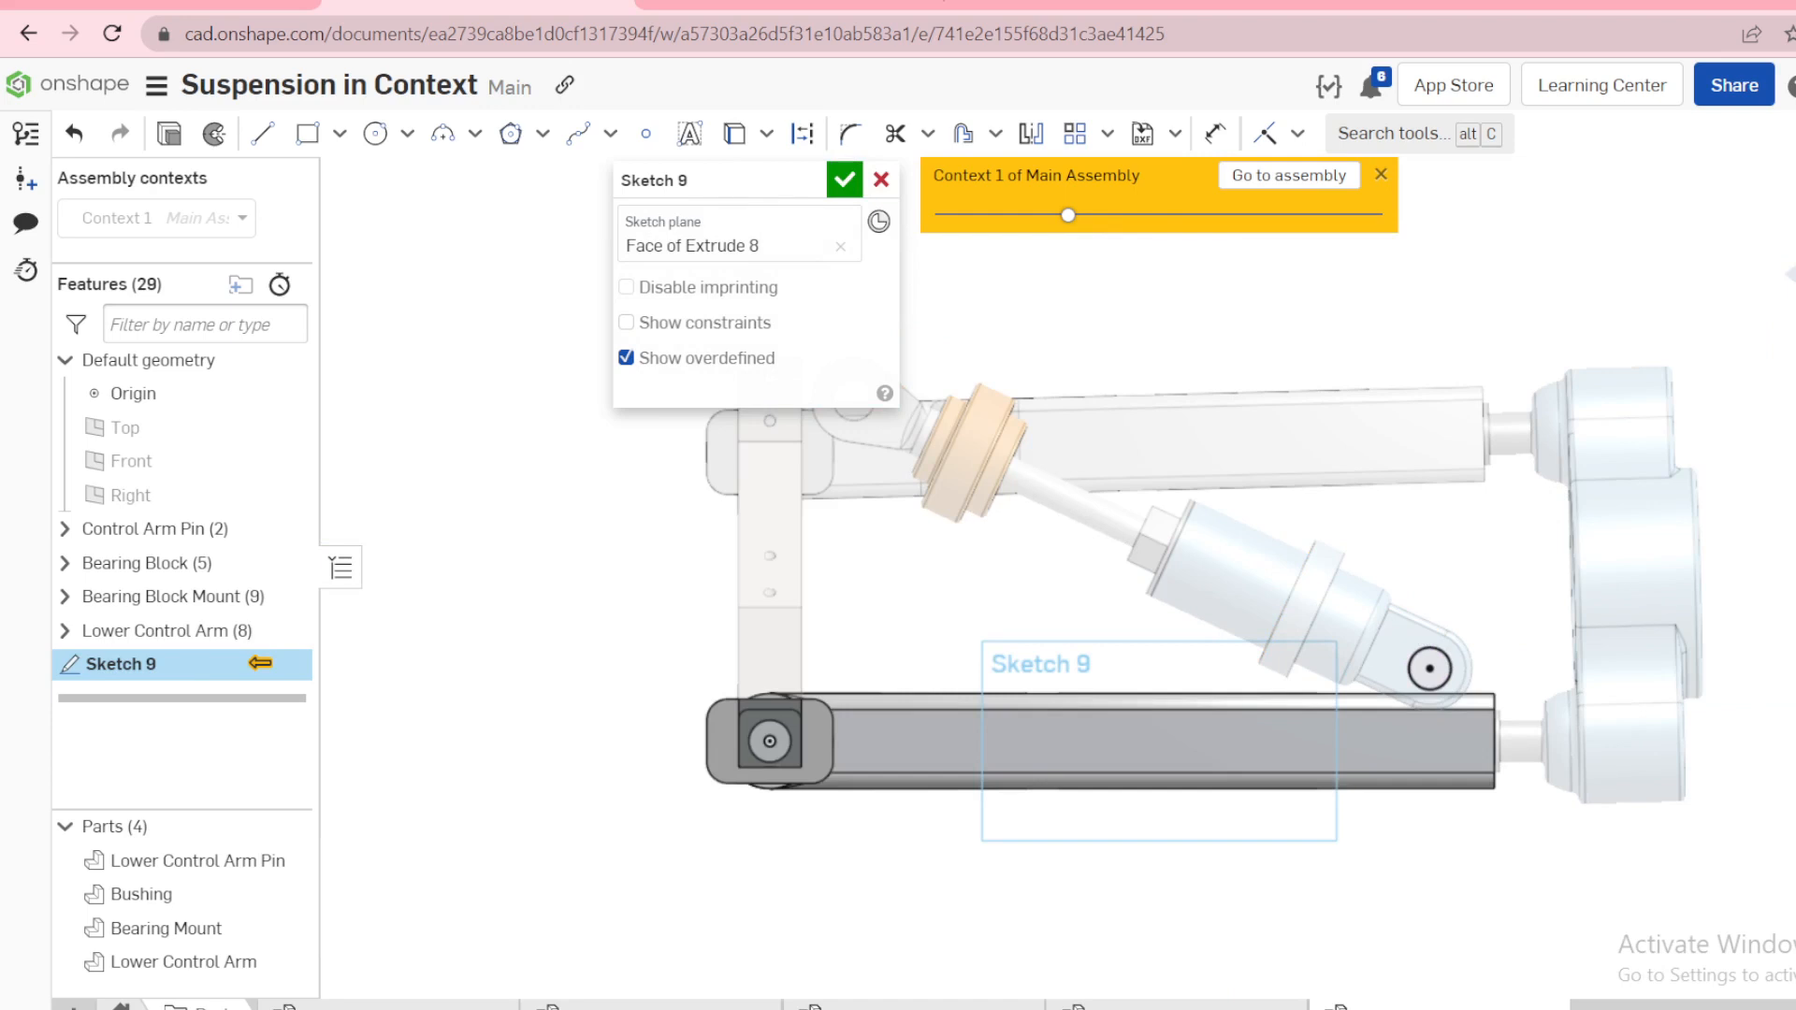
{"action": "scroll", "coordinate": [1403, 713], "scroll_direction": "up", "scroll_amount": 5}
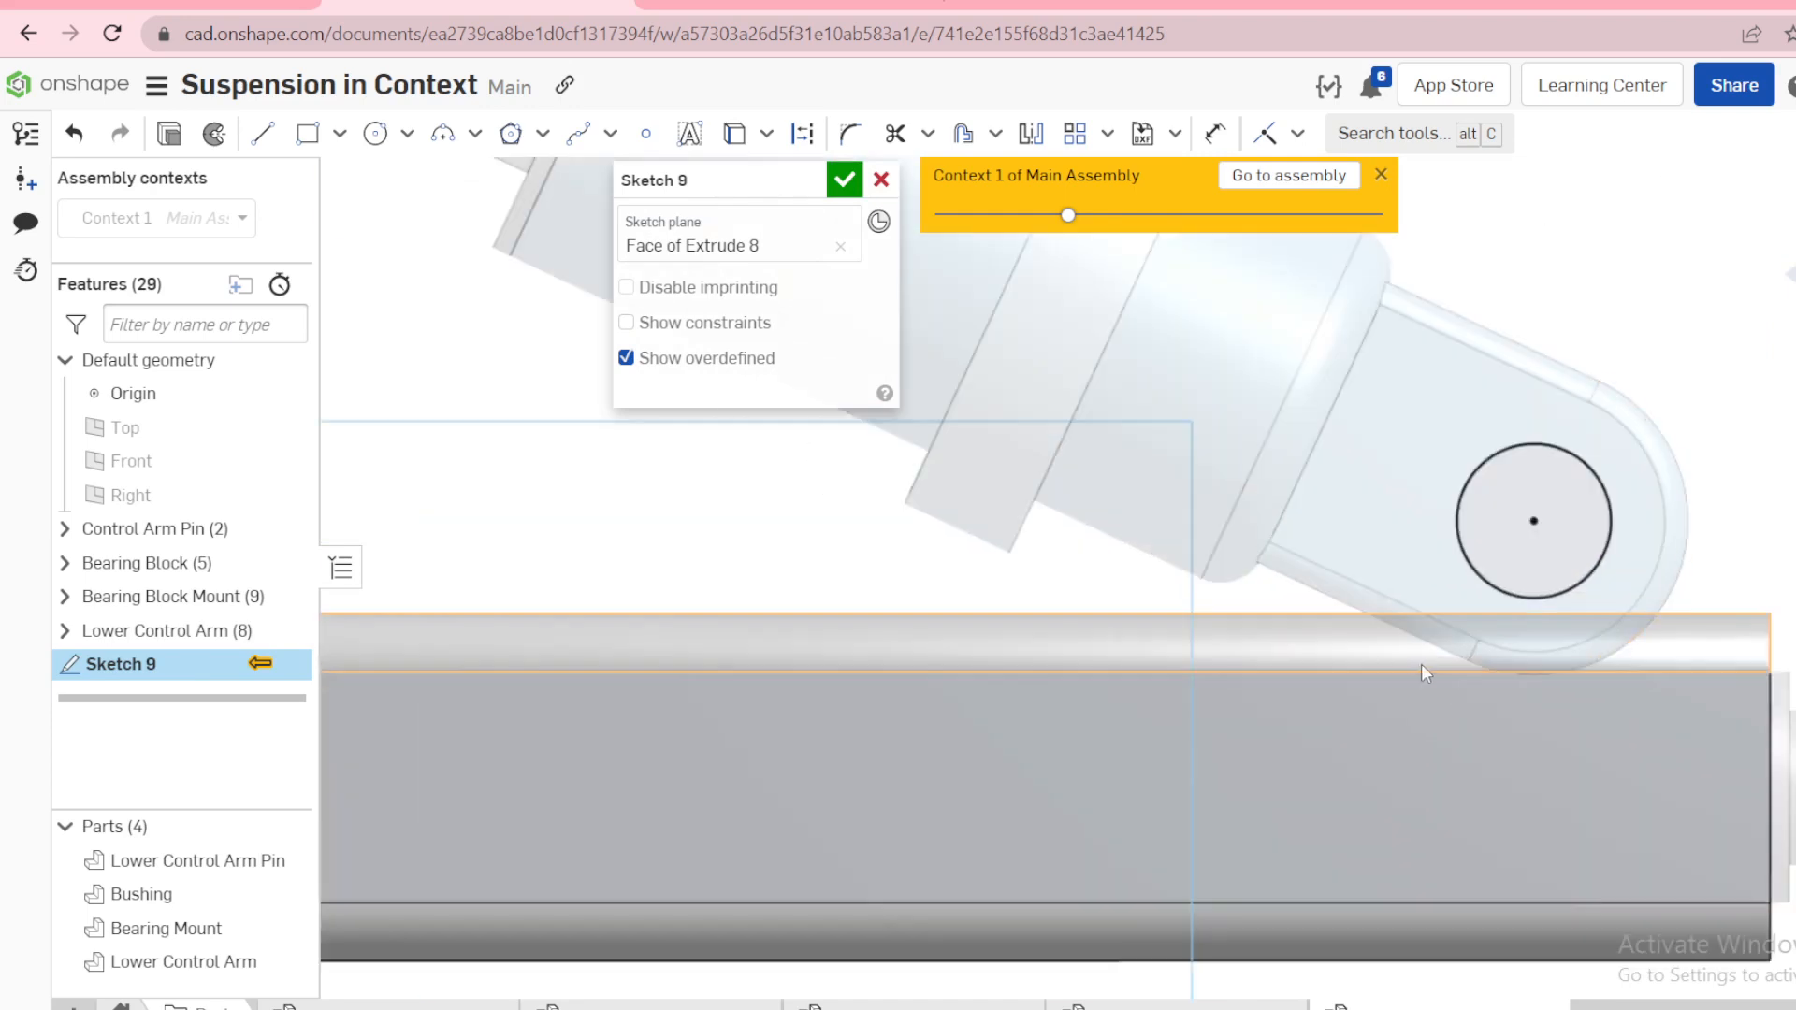
{"action": "left_click", "coordinate": [1411, 668]}
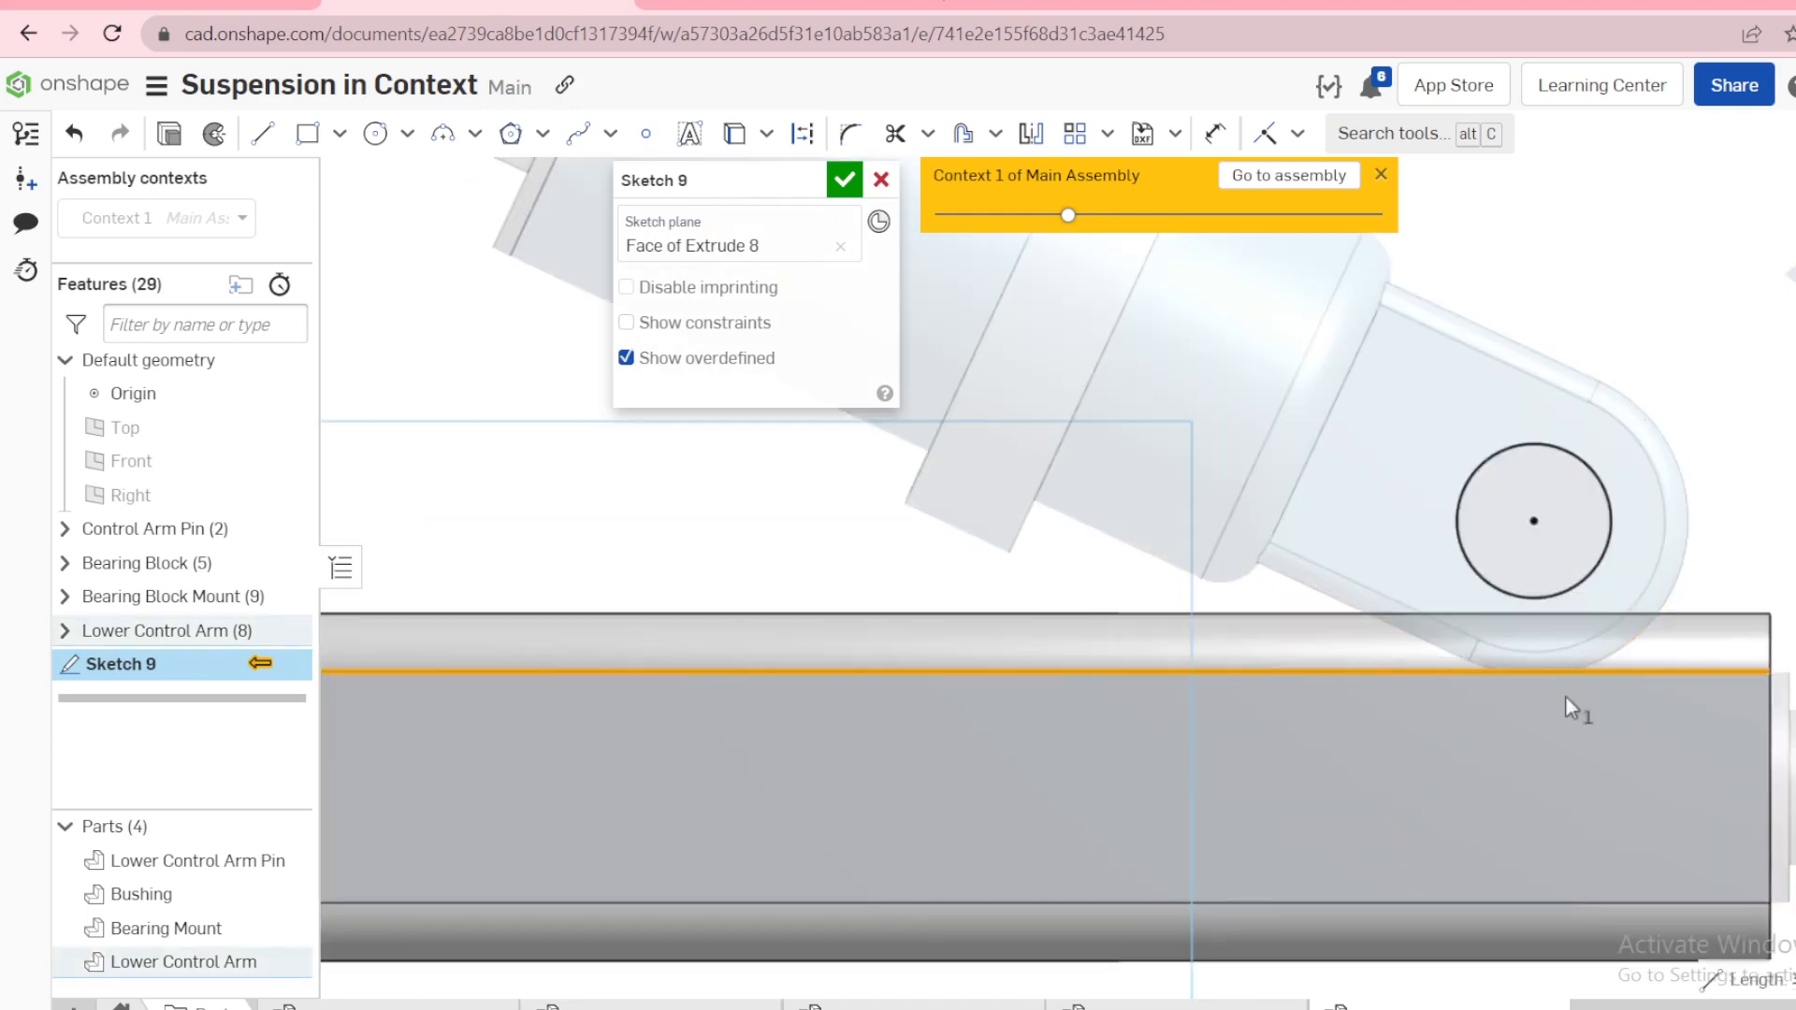
{"action": "key", "text": "u"}
{"action": "scroll", "coordinate": [1674, 715], "scroll_direction": "down", "scroll_amount": 2}
{"action": "scroll", "coordinate": [1785, 619], "scroll_direction": "up", "scroll_amount": 2}
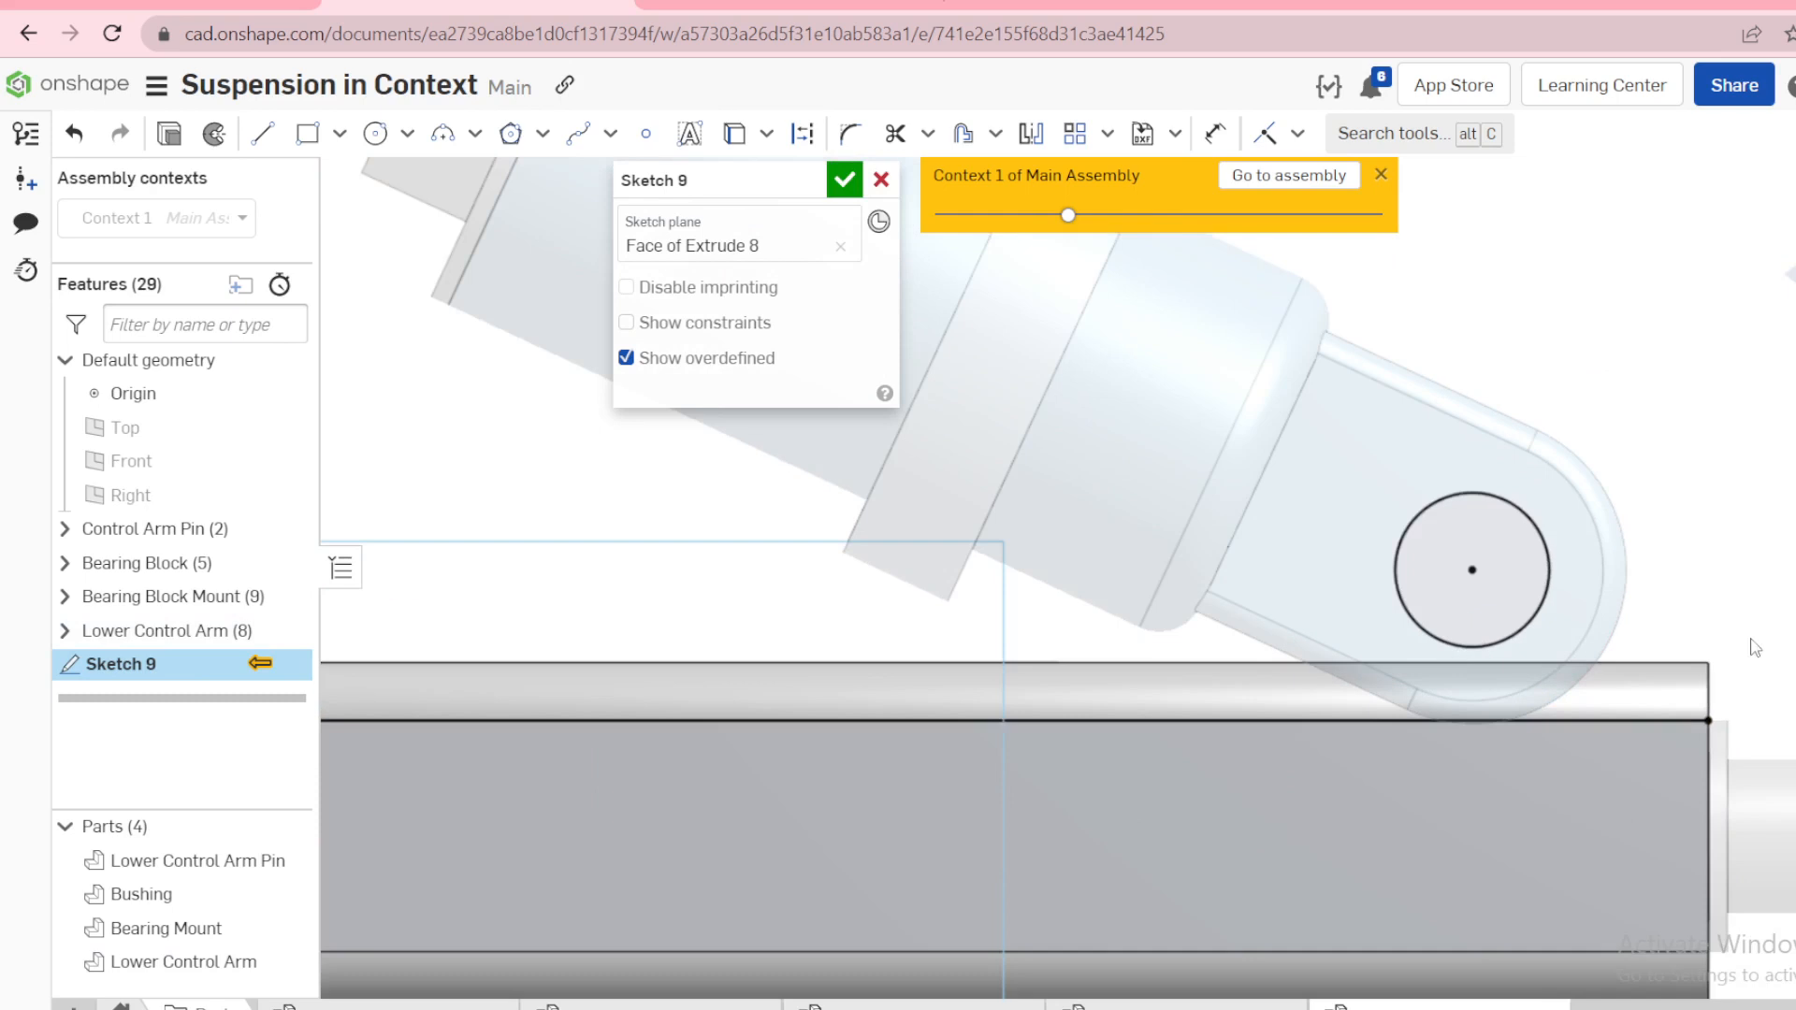
Step: Draw a vertical line up from the projected edge left of the circle and another line from the edge to the circle's centre
{"action": "key", "text": "l"}
{"action": "left_click", "coordinate": [1359, 720]}
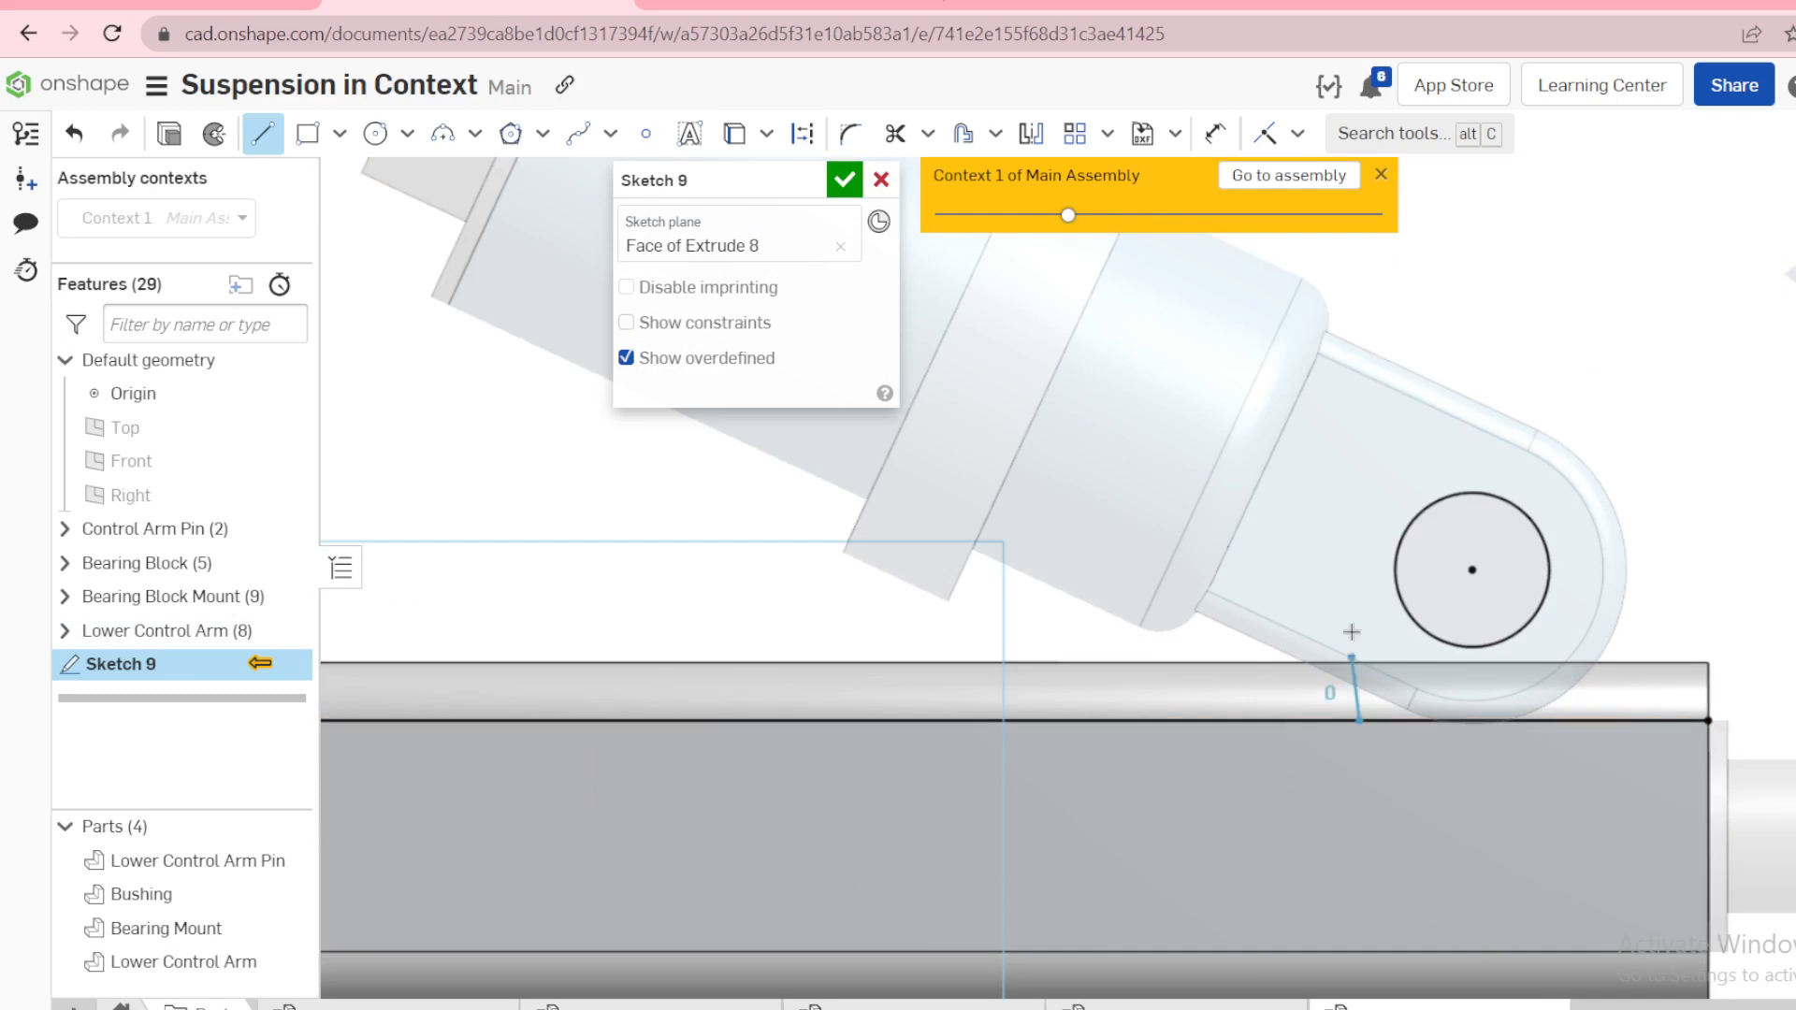
{"action": "left_click", "coordinate": [1358, 541]}
{"action": "left_click", "coordinate": [1478, 720]}
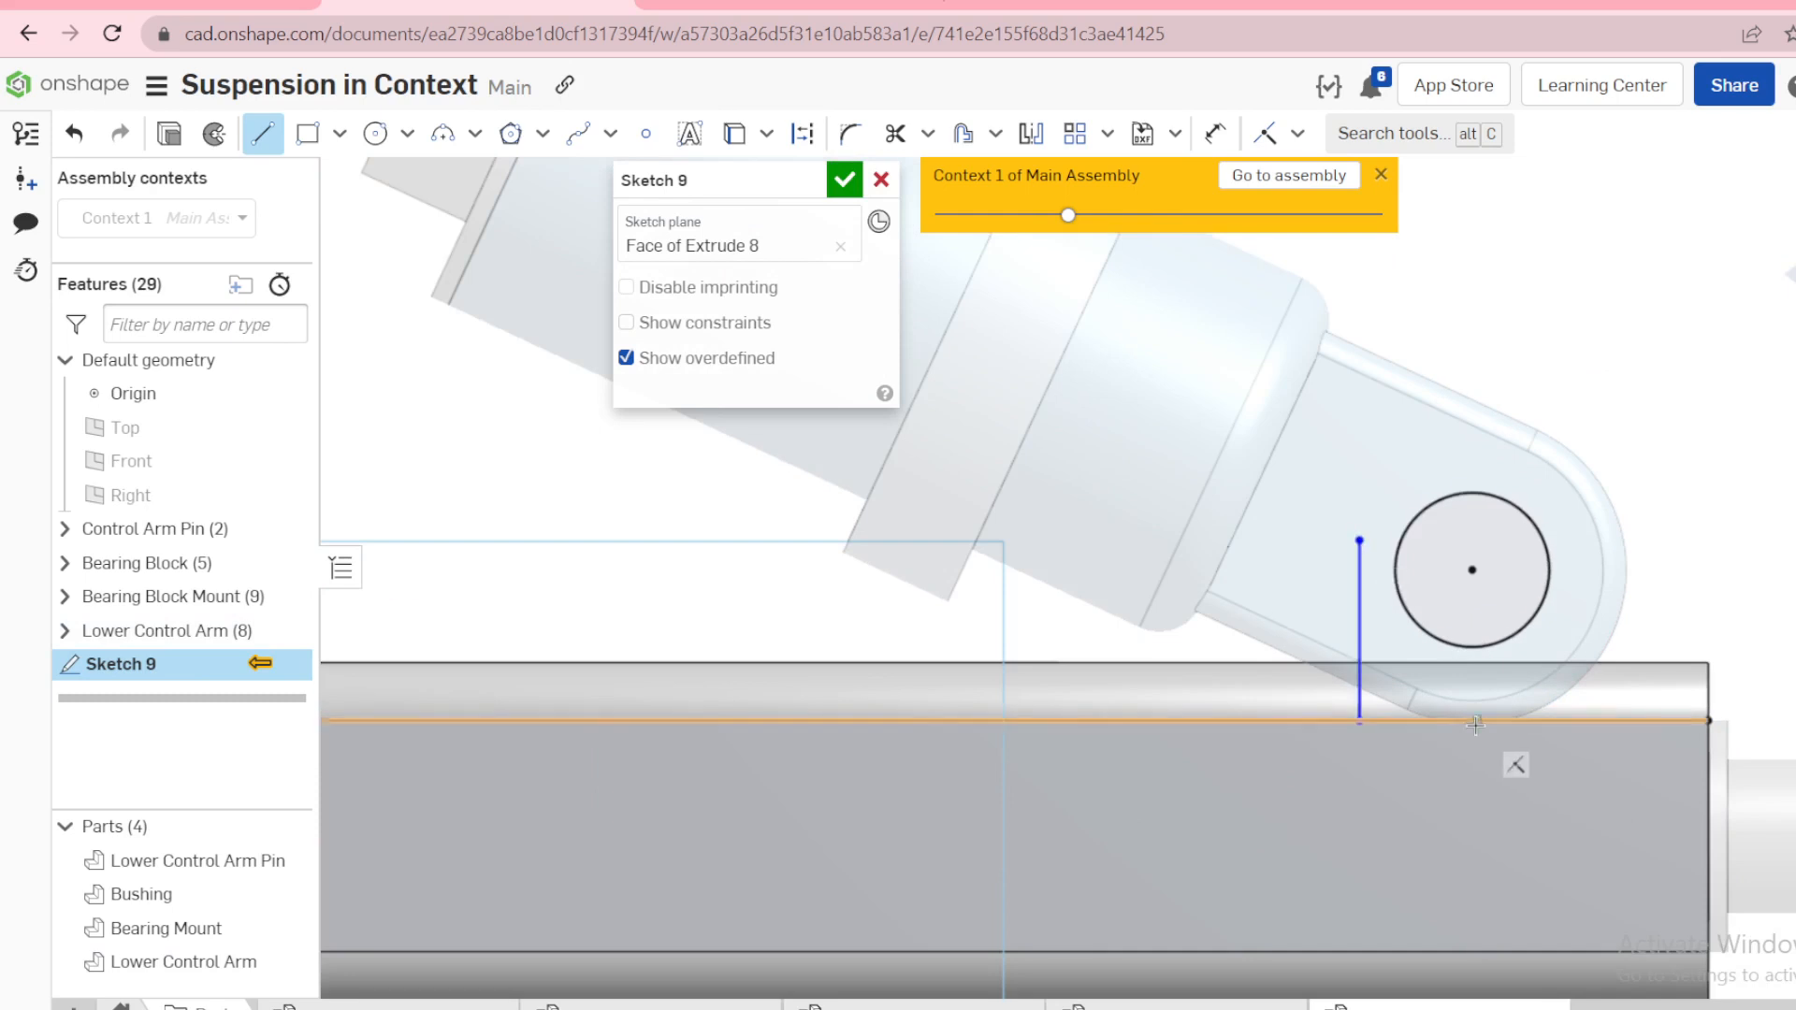
{"action": "left_click", "coordinate": [1472, 569]}
{"action": "key", "text": "Escape"}
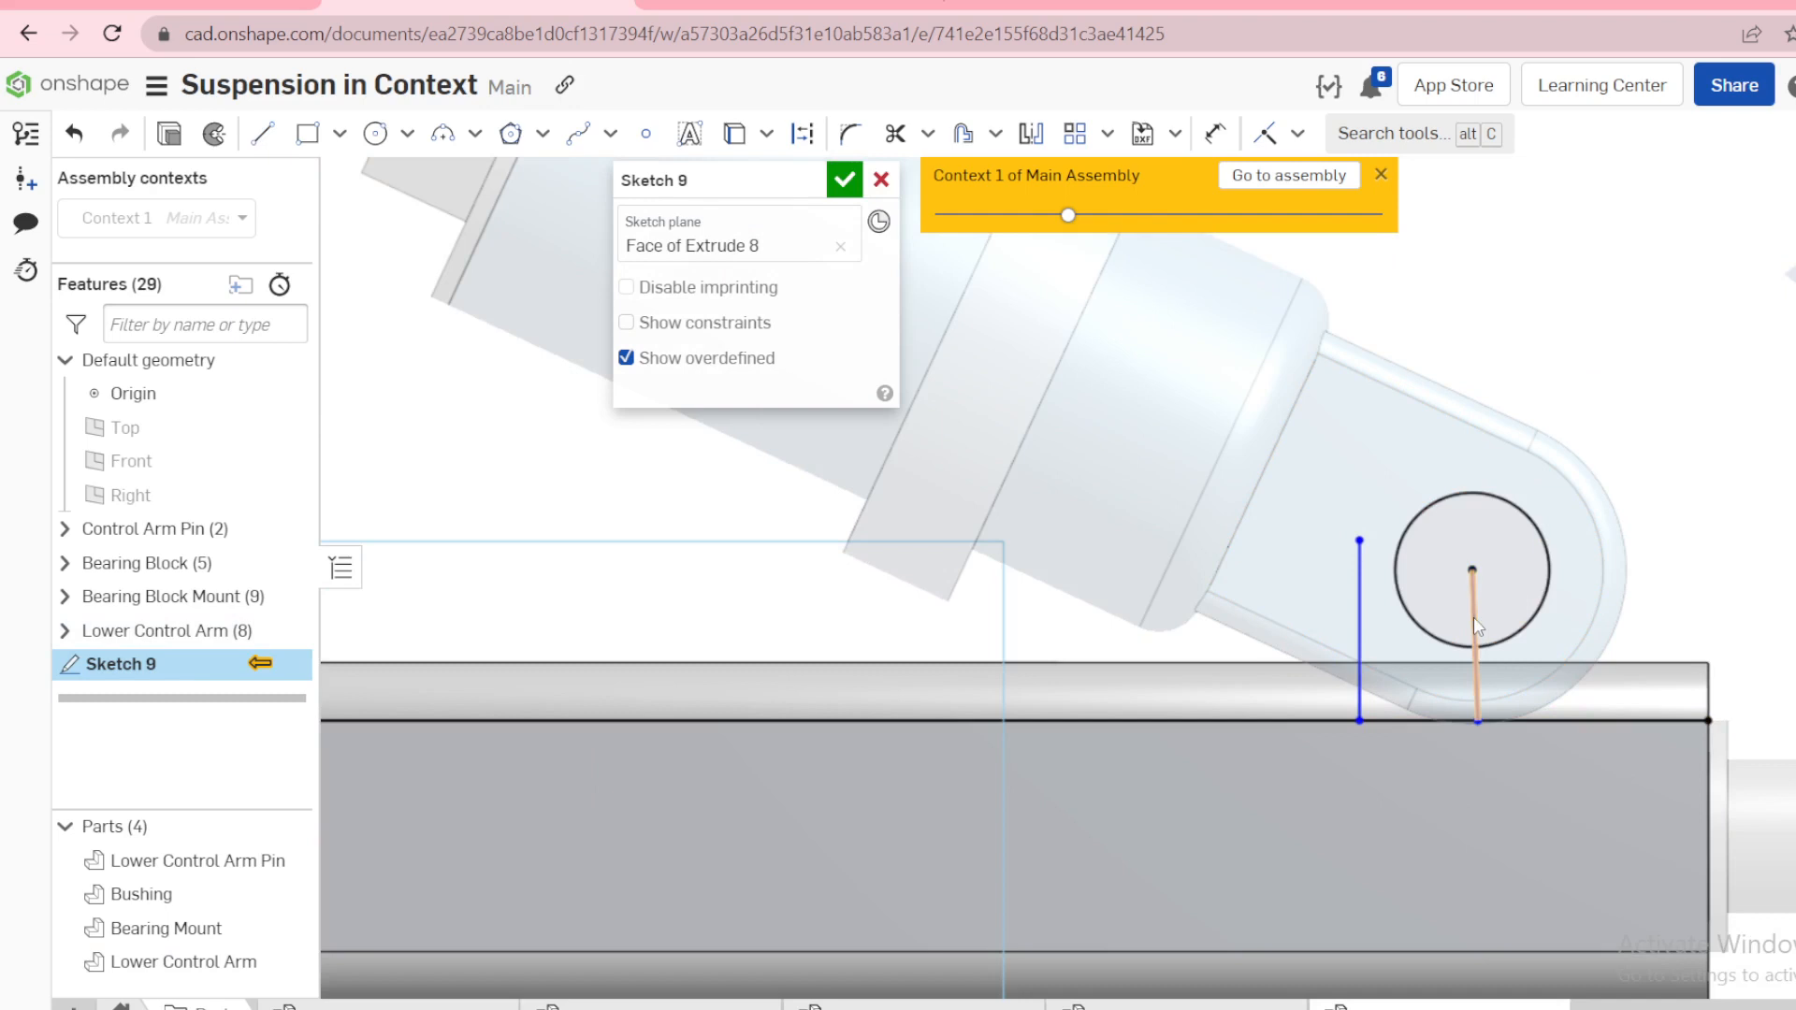
Step: Constrain the line through the circle's centre to vertical and make it construction geometry
{"action": "left_click", "coordinate": [1473, 615]}
{"action": "key", "text": "v"}
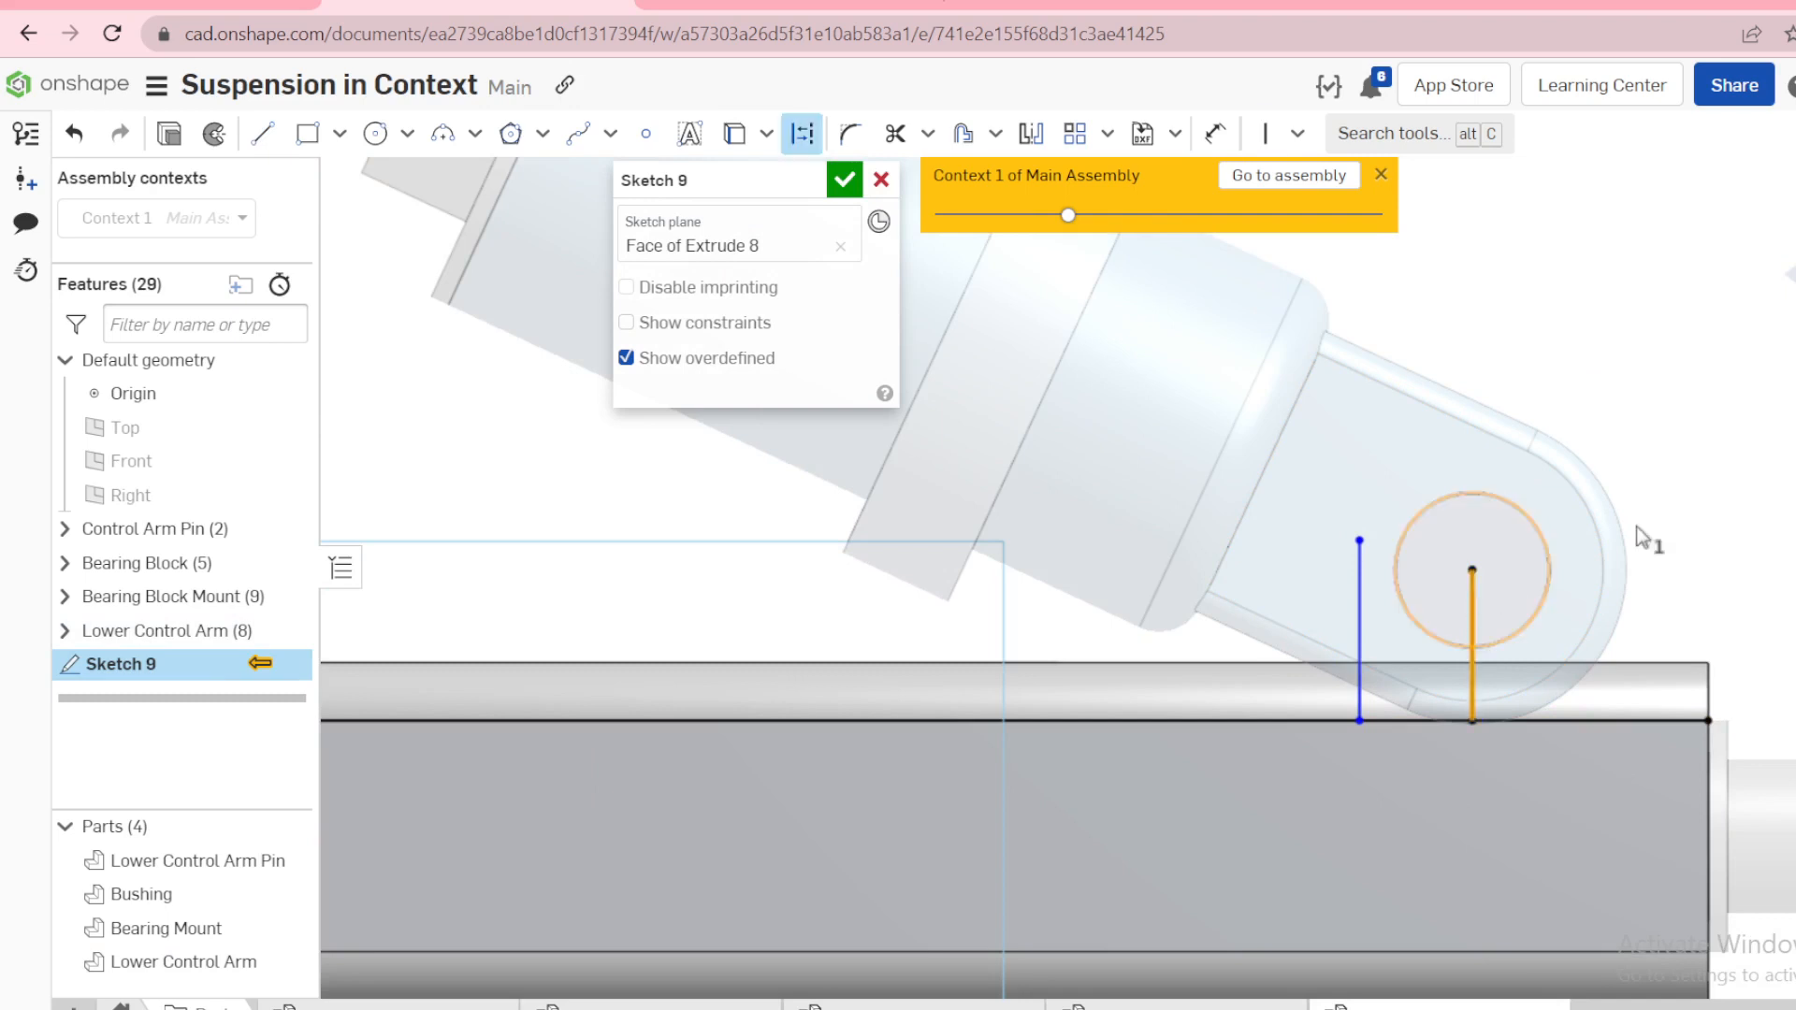
{"action": "key", "text": "q"}
Step: Mirror the left vertical line about the construction line through the circle's centre
{"action": "key", "text": "s"}
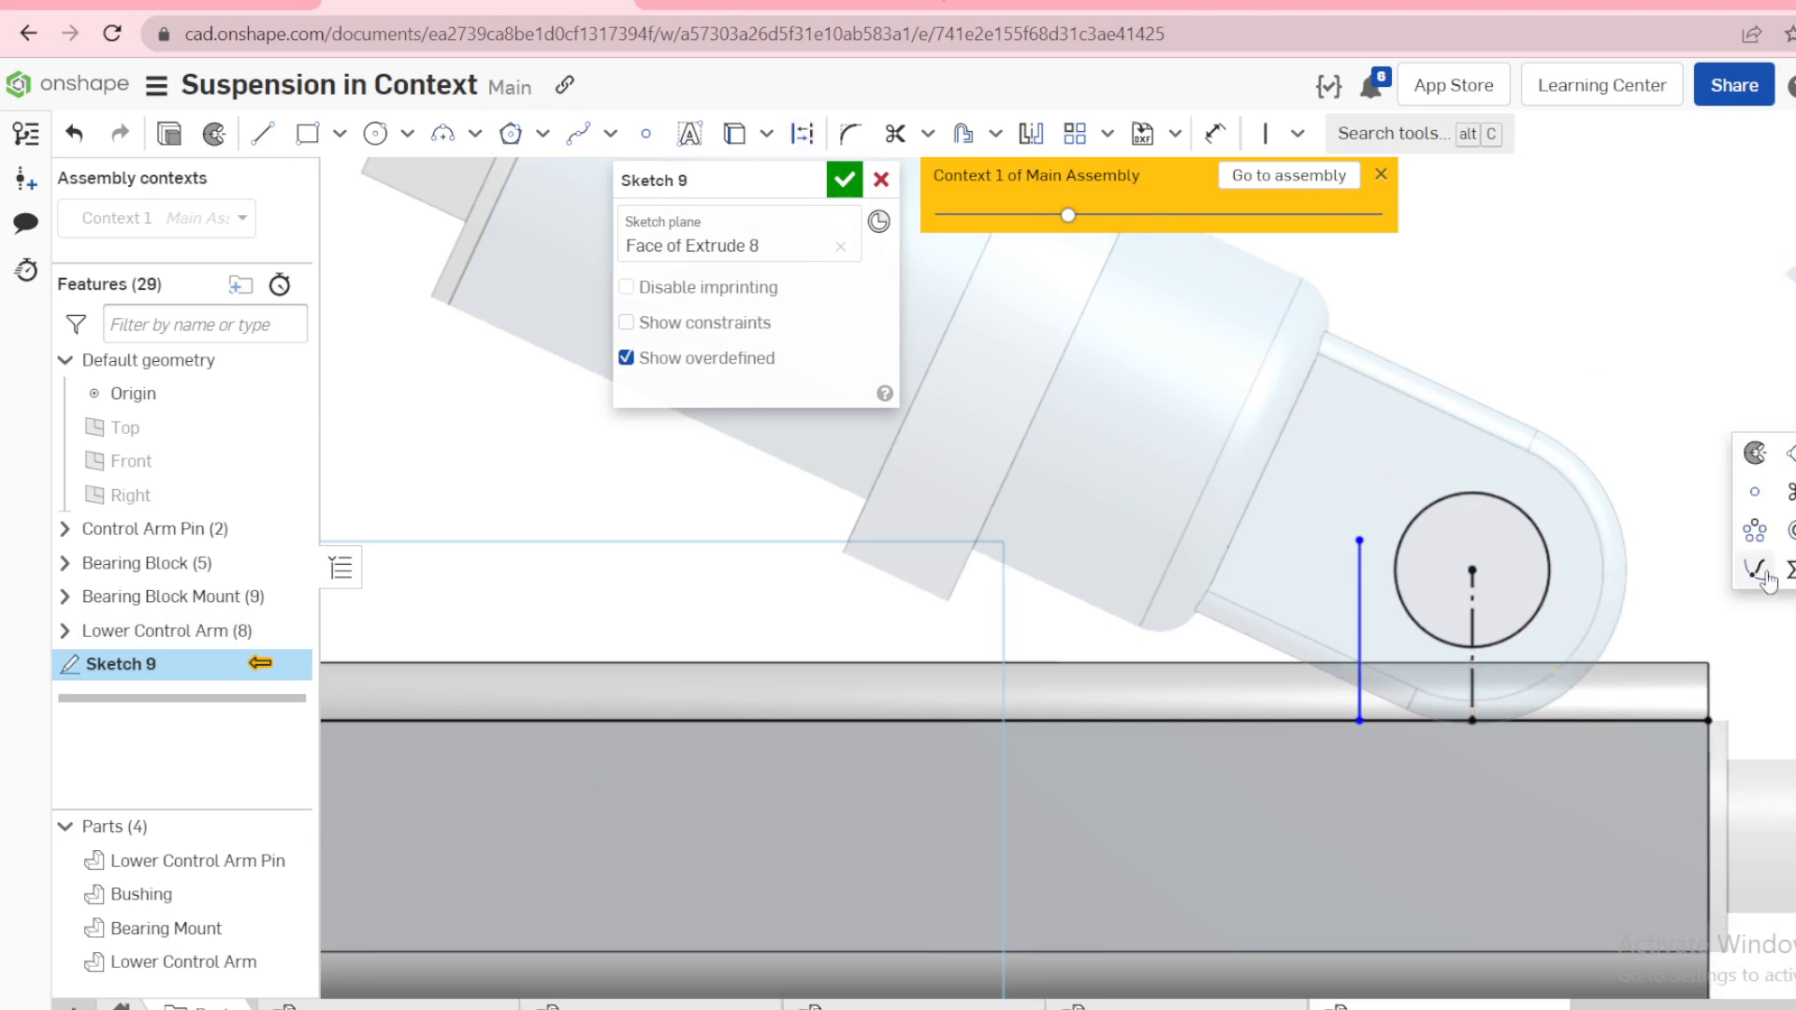
{"action": "left_click", "coordinate": [1793, 531]}
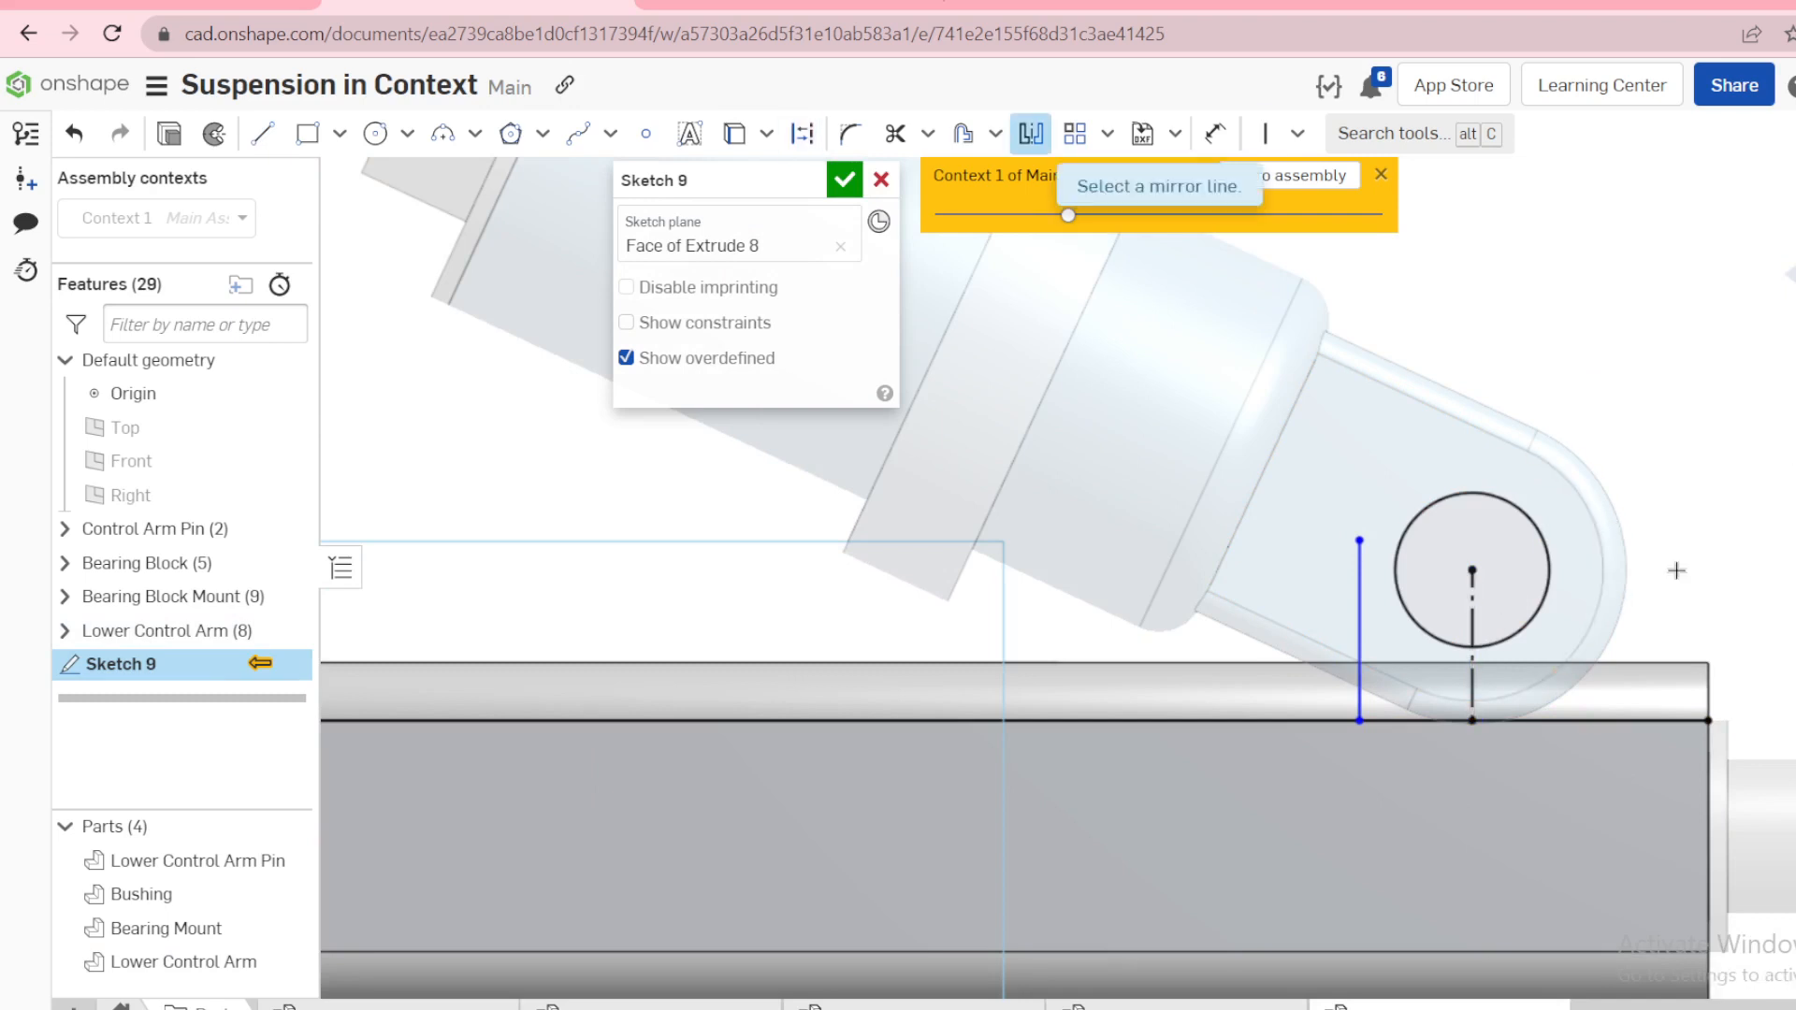
{"action": "left_click", "coordinate": [1473, 622]}
{"action": "left_click", "coordinate": [1359, 615]}
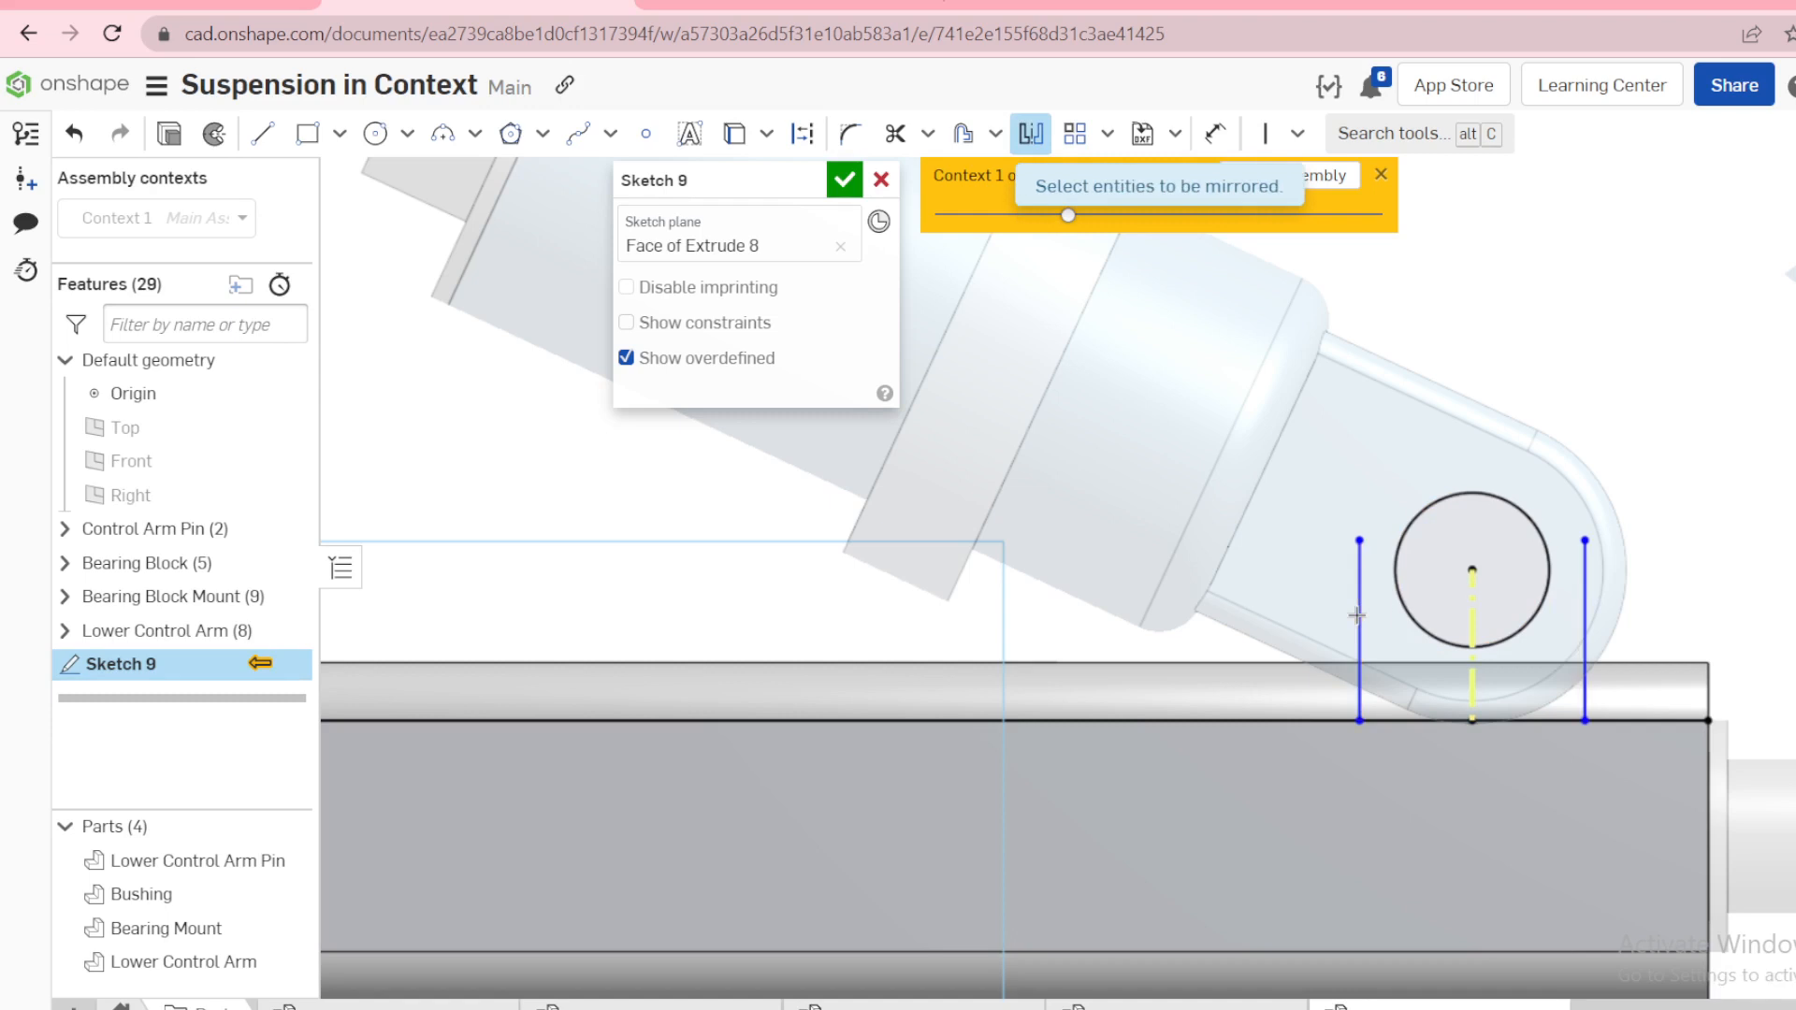
{"action": "key", "text": "Escape"}
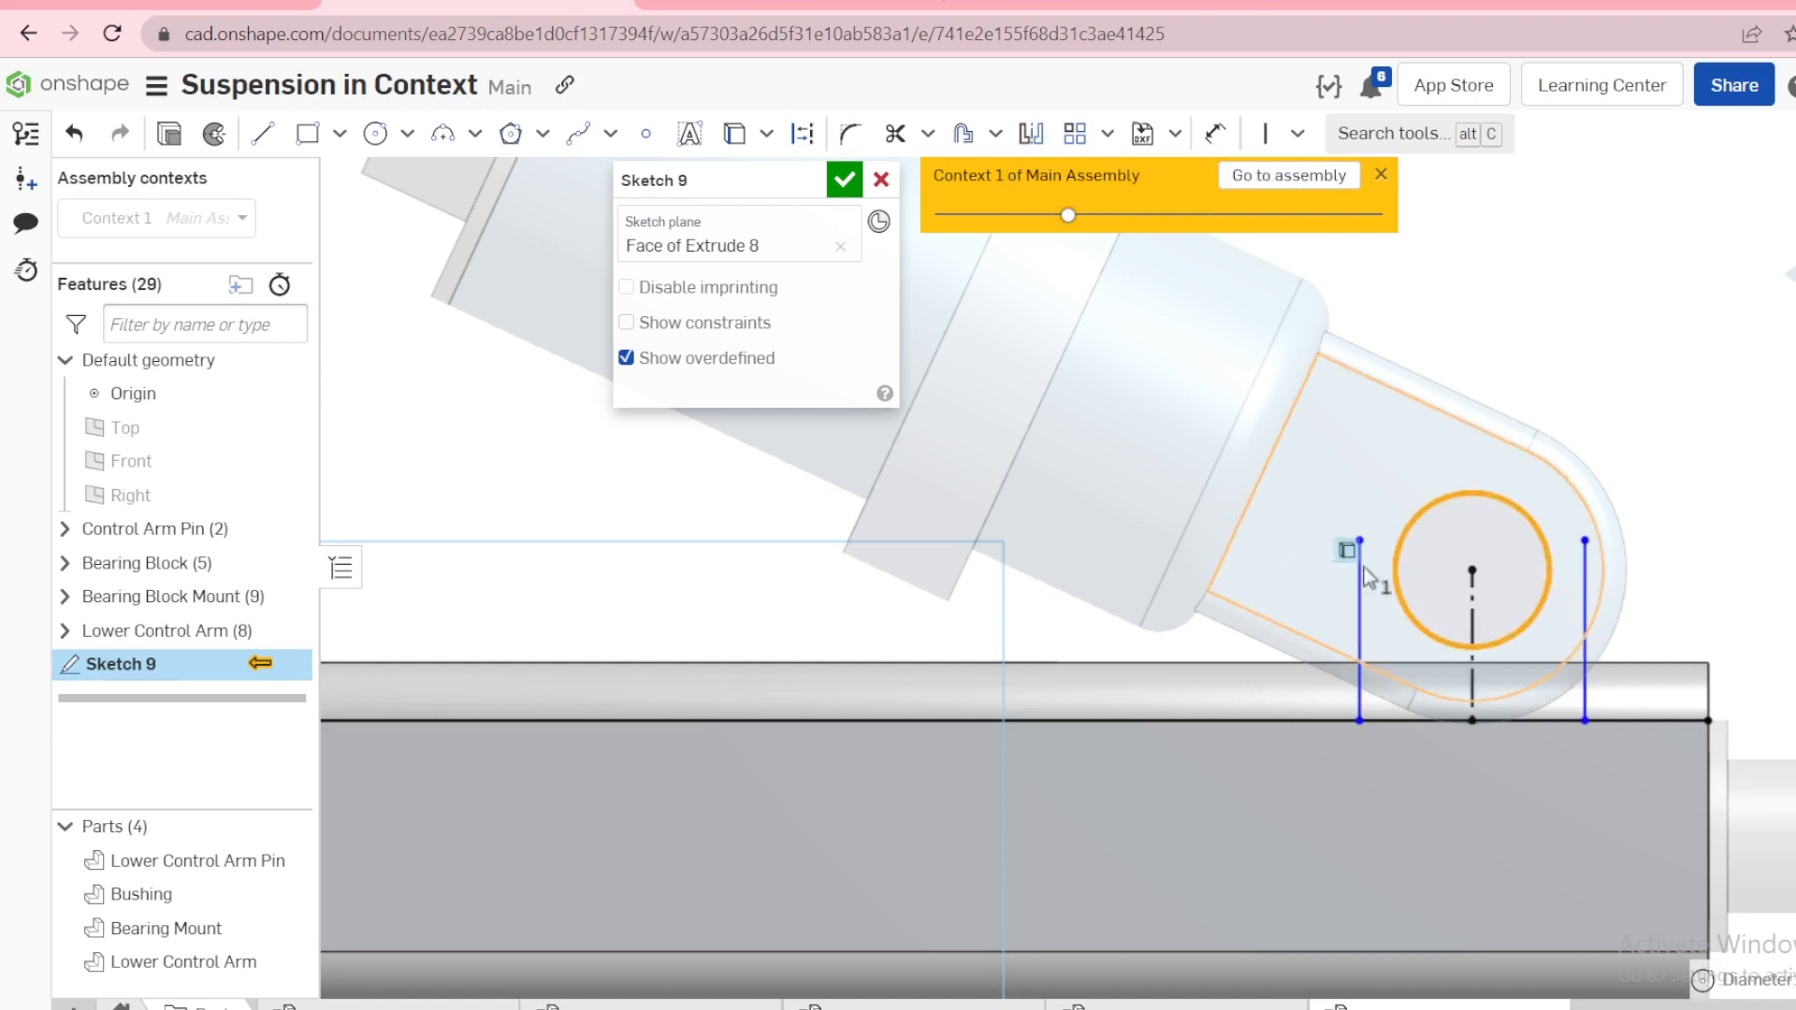
Step: Make the left vertical line tangent to the projected circle and end it at the point of tangency
{"action": "left_click", "coordinate": [1356, 599]}
{"action": "key", "text": "t"}
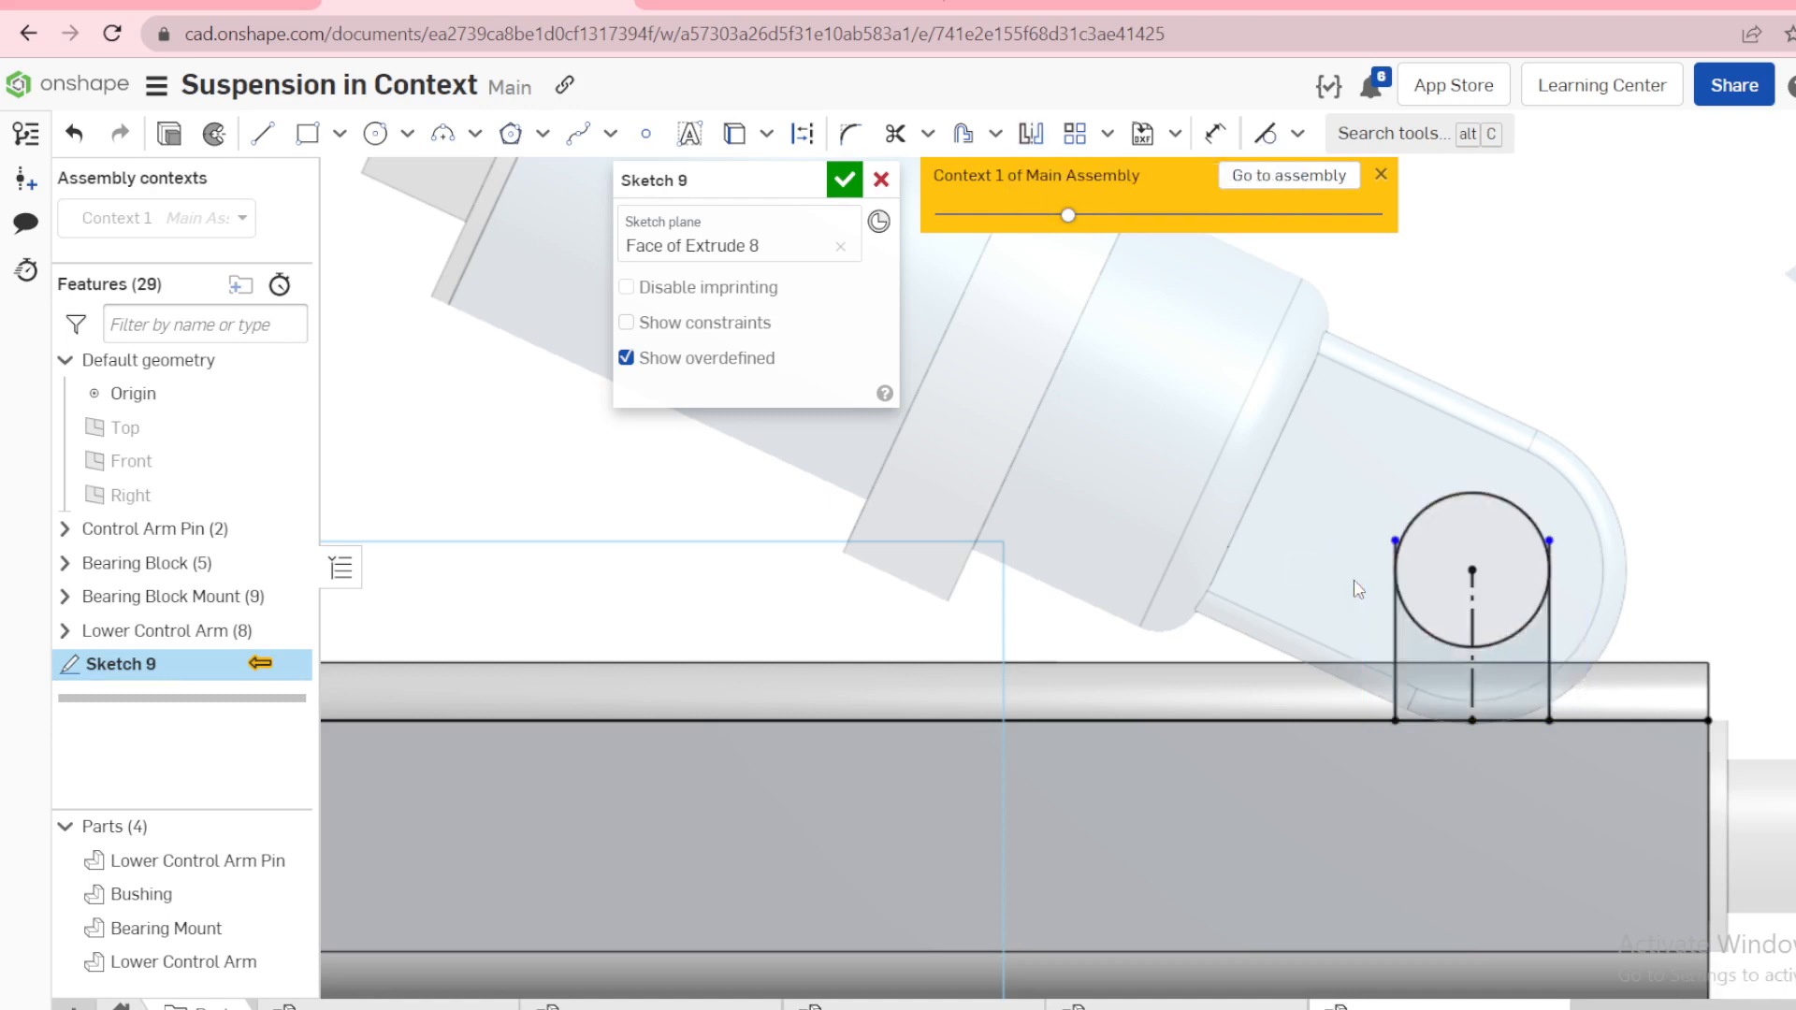
{"action": "key", "text": "t"}
{"action": "left_click", "coordinate": [1420, 514]}
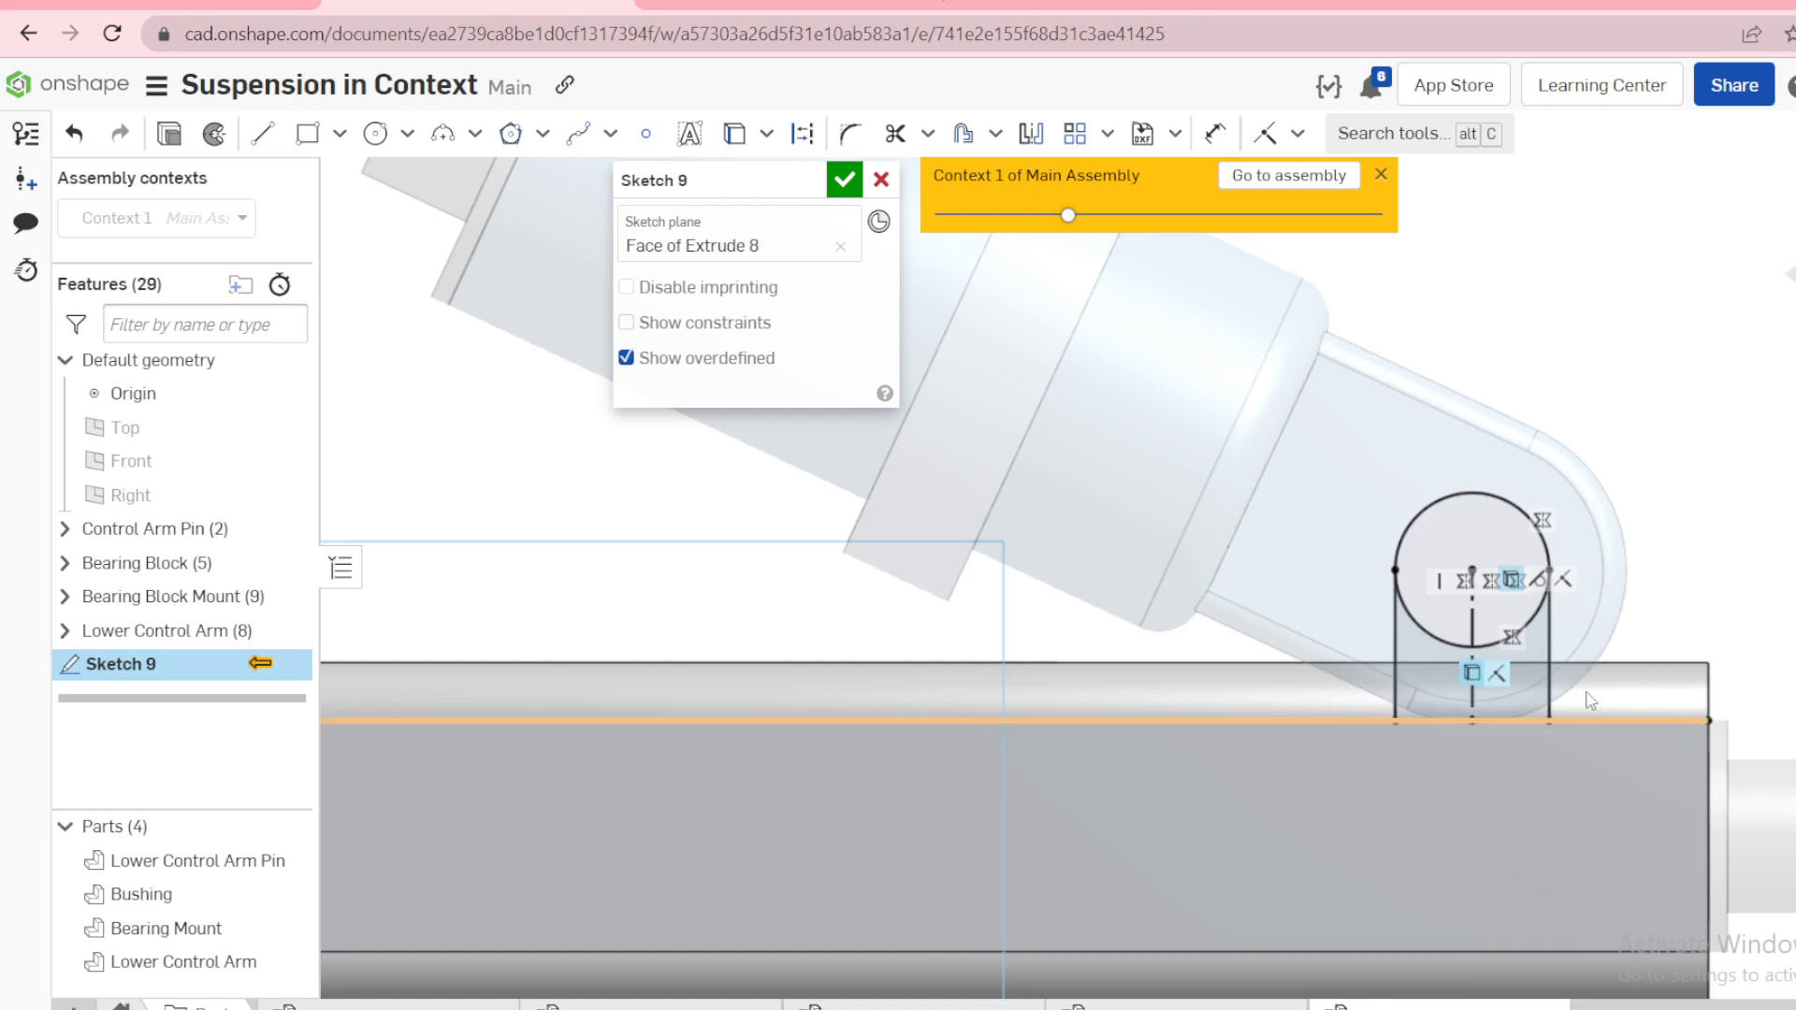
Step: Delete the tangent constraint on the left vertical line
{"action": "scroll", "coordinate": [1581, 608], "scroll_direction": "up", "scroll_amount": 1}
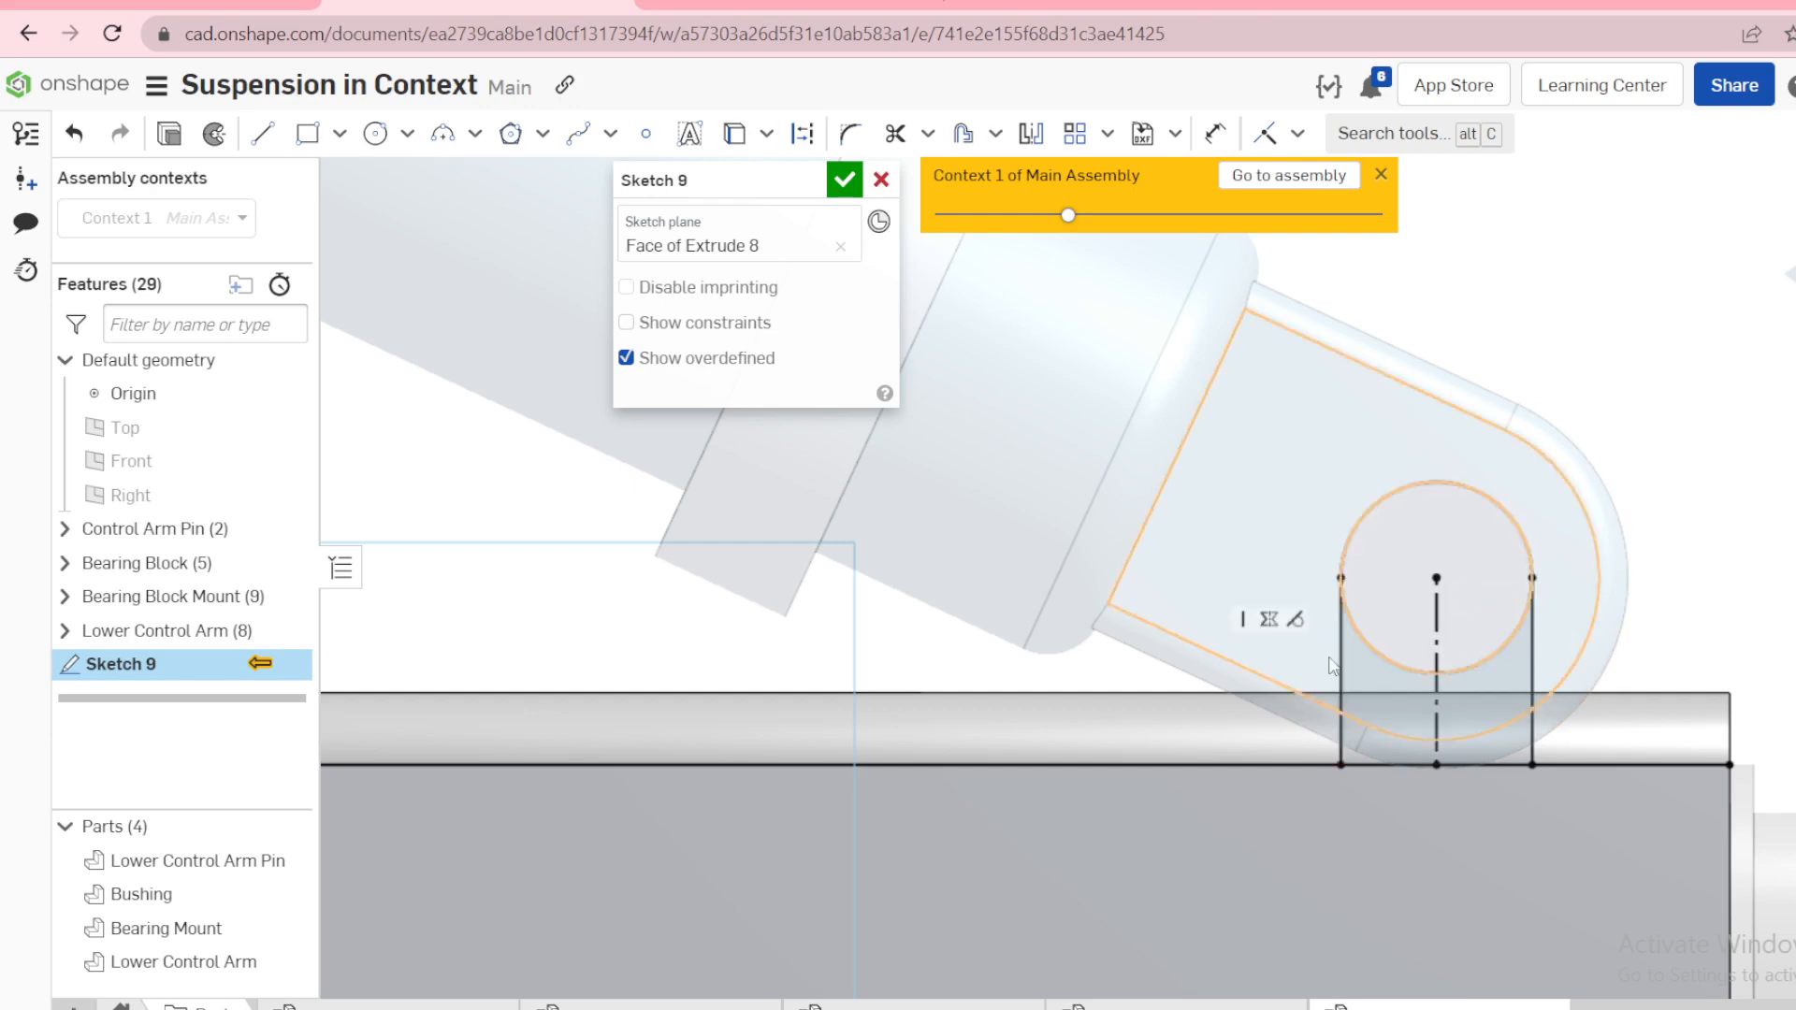
{"action": "left_click", "coordinate": [1296, 621]}
{"action": "key", "text": "Delete"}
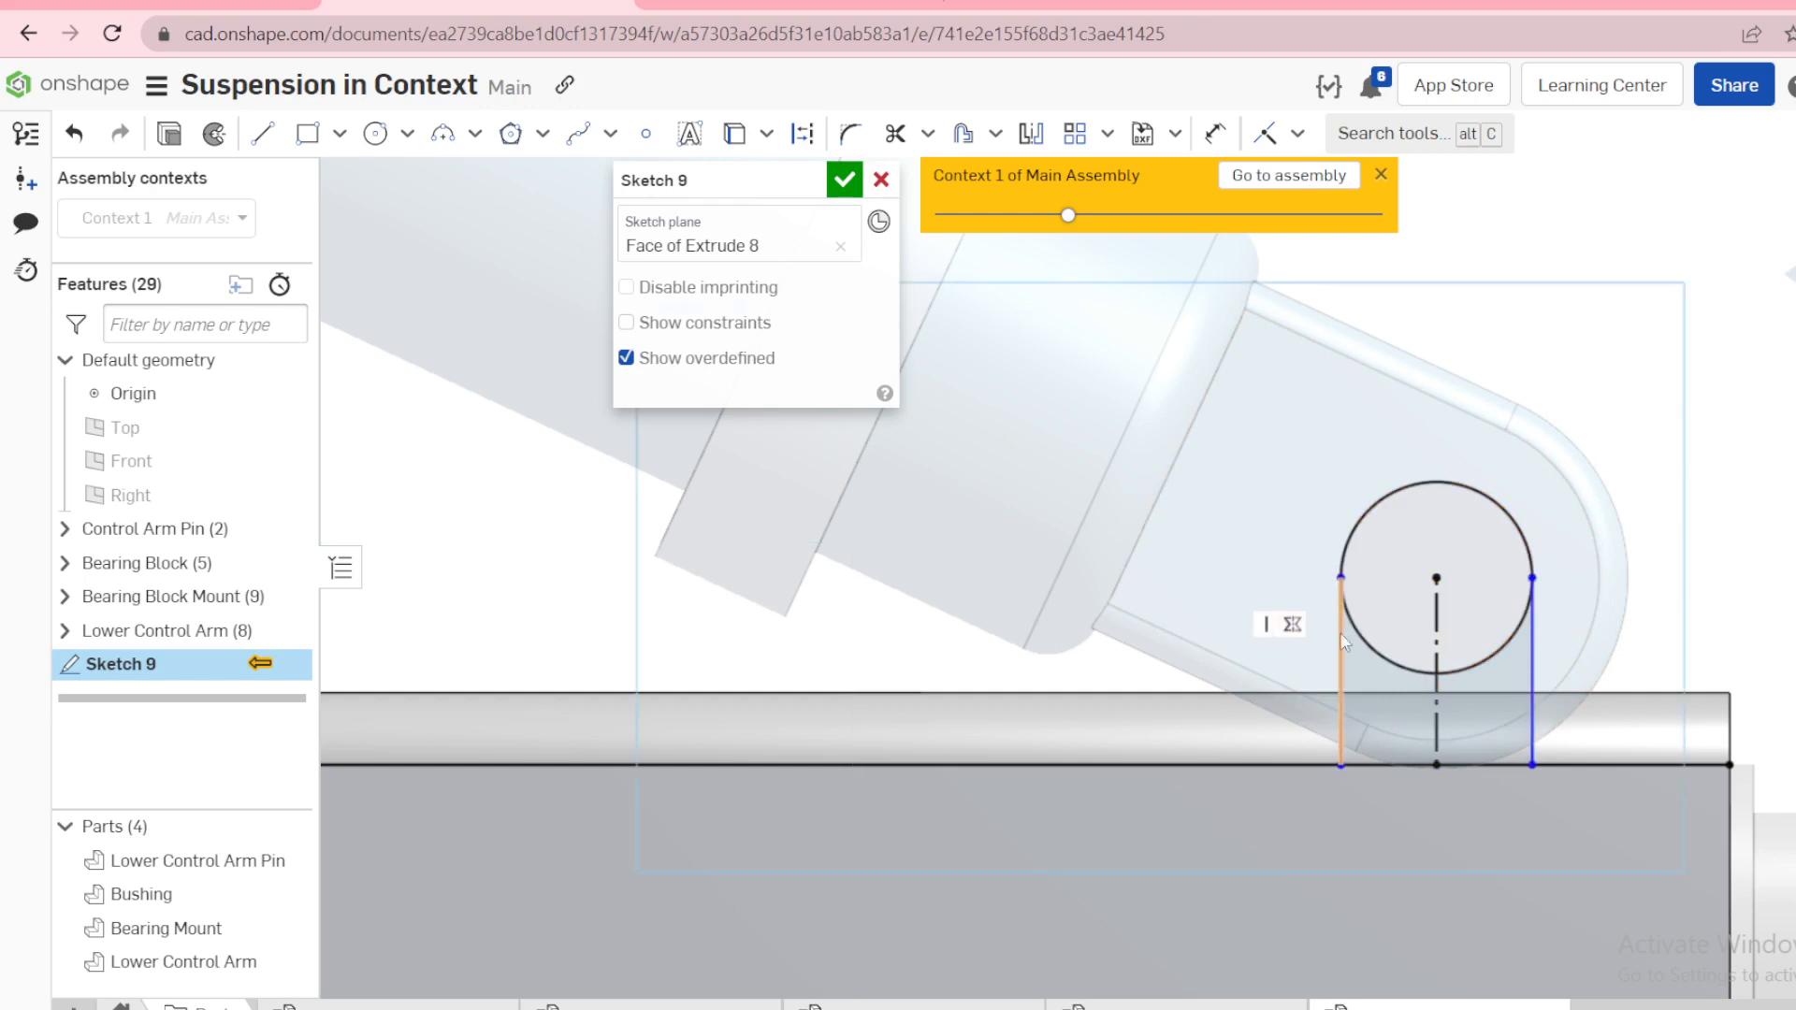
Step: Delete the constraint holding the left vertical line to the projected circle and move the line's upper end outward and above the circle's centre
{"action": "left_click", "coordinate": [1277, 623]}
{"action": "key", "text": "Delete"}
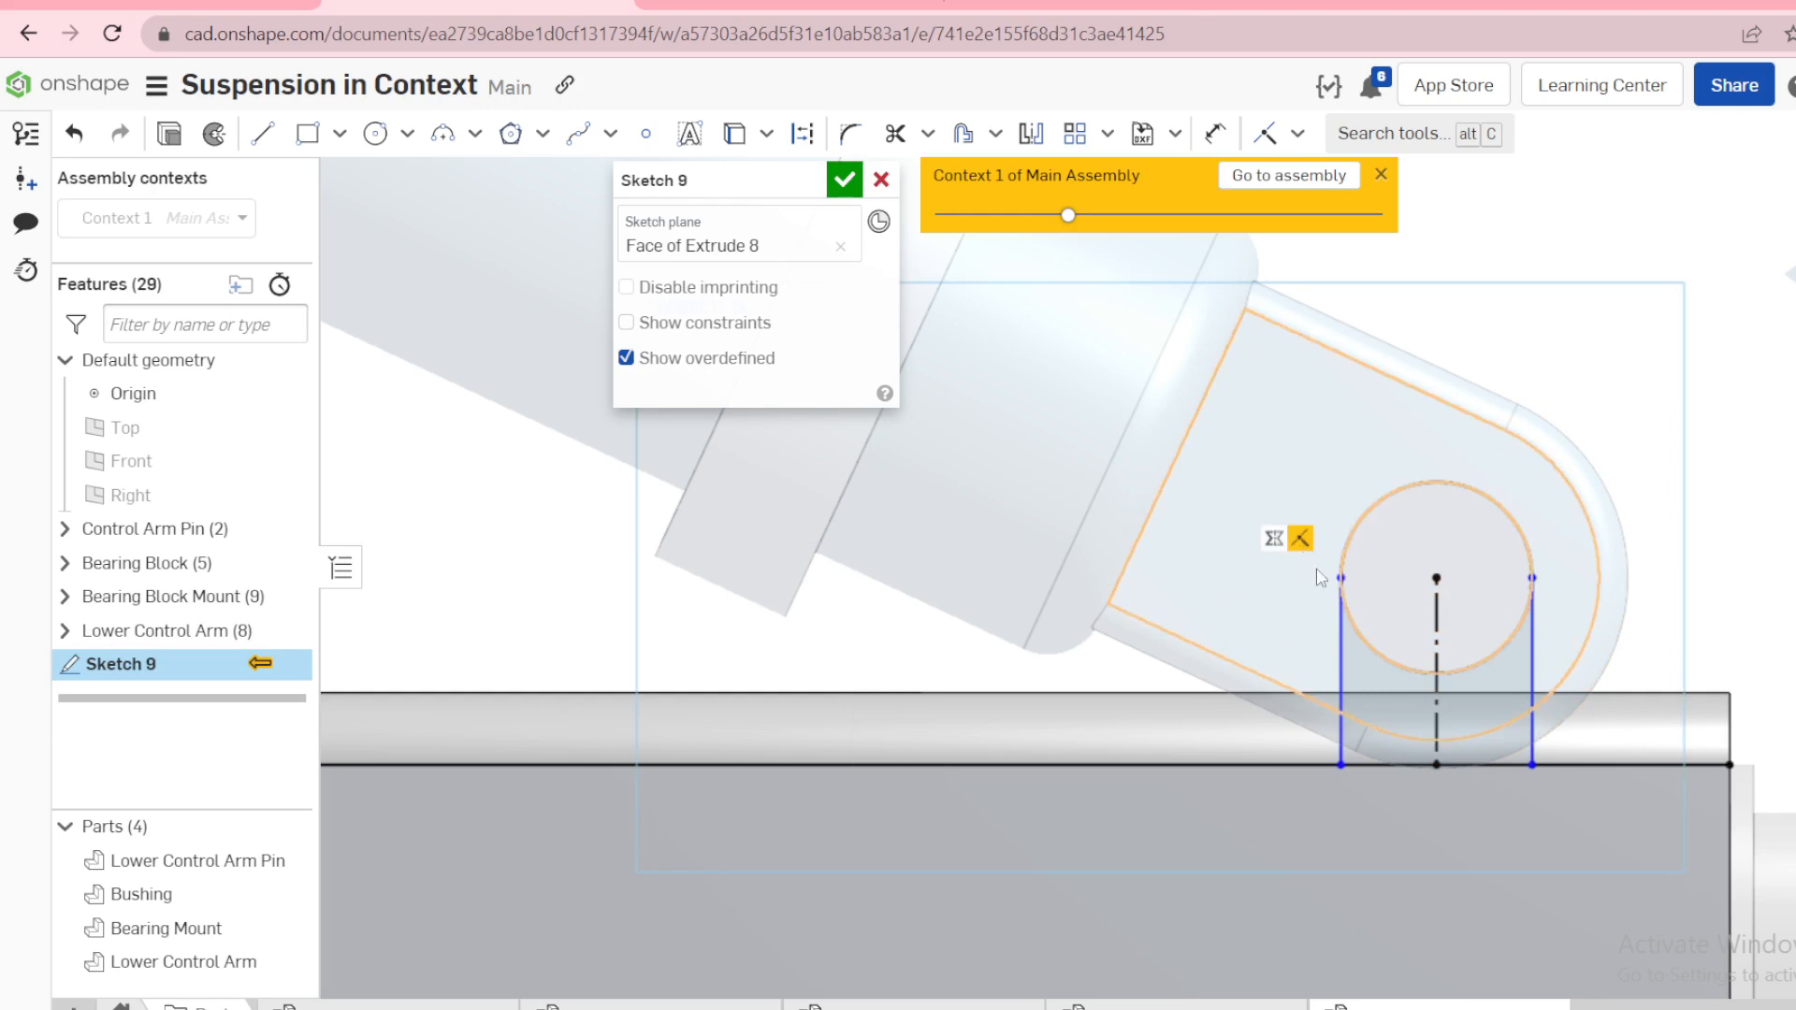
{"action": "mouse_move", "coordinate": [1342, 589]}
{"action": "left_mouse_down"}
{"action": "mouse_move", "coordinate": [1253, 589]}
{"action": "mouse_move", "coordinate": [1253, 486]}
{"action": "left_mouse_up"}
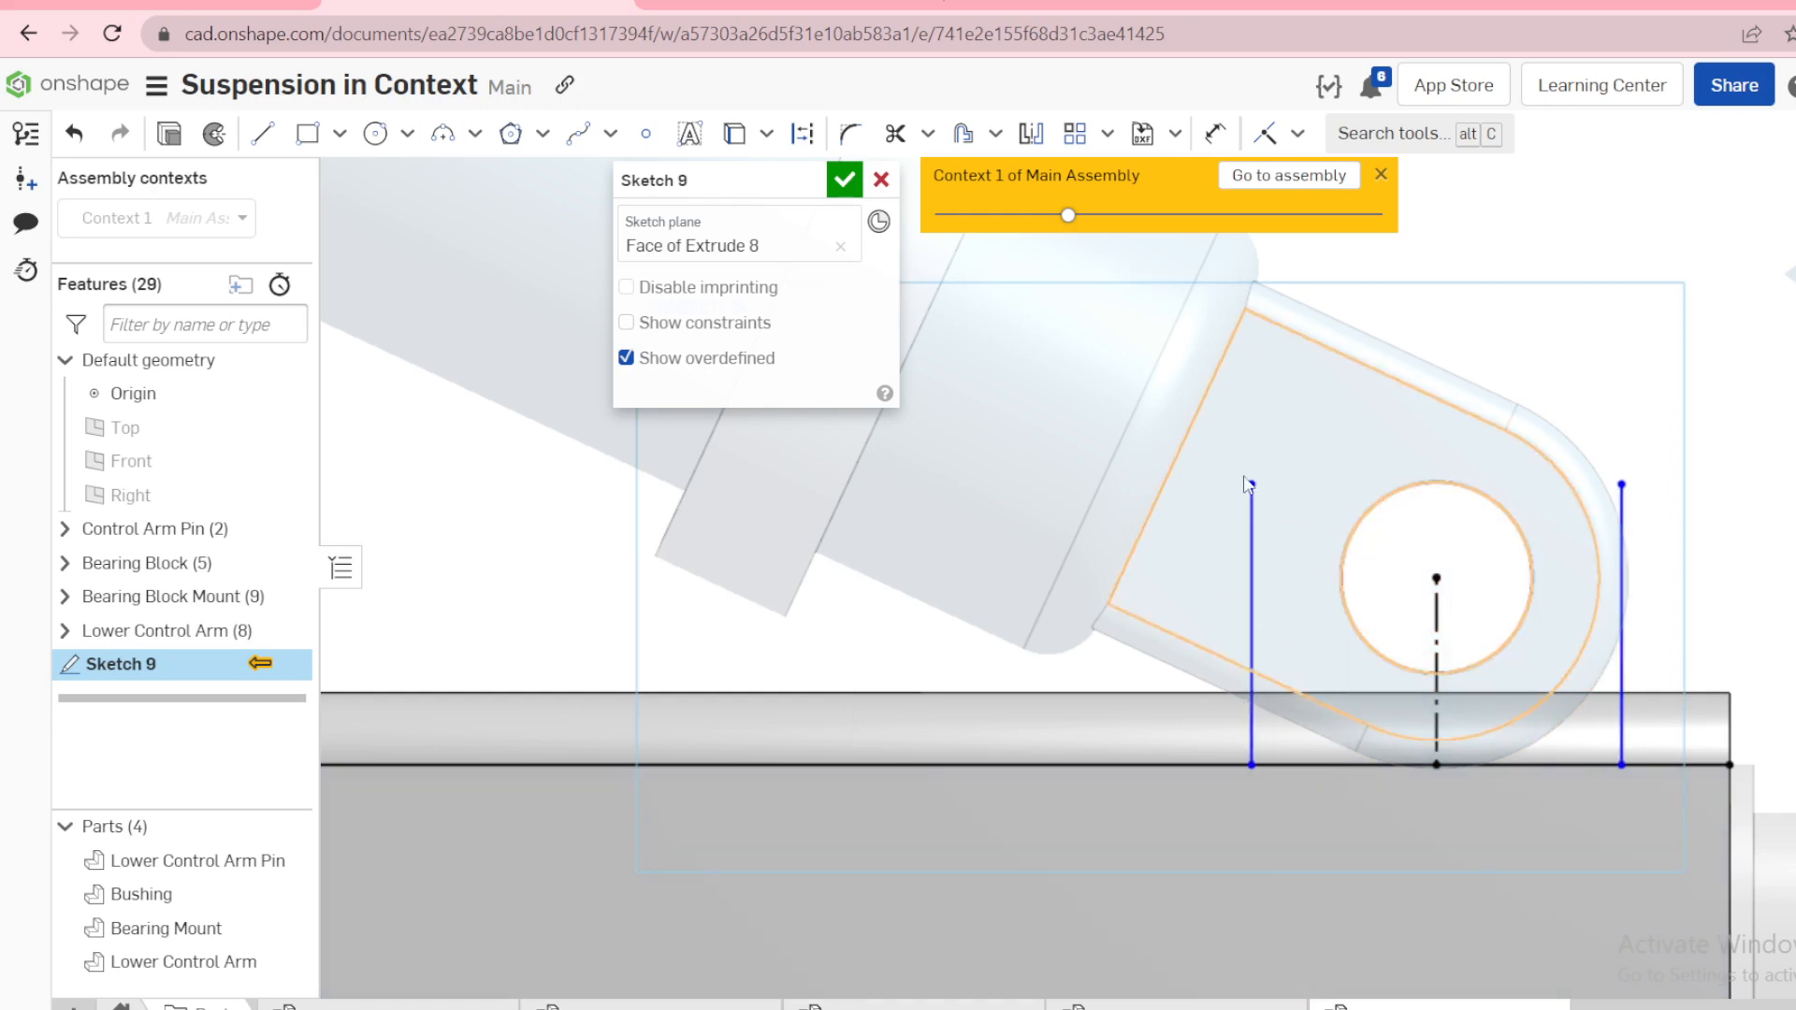
Step: Draw a three-point arc over the circle, joining the upper ends of the two vertical lines
{"action": "key", "text": "a"}
{"action": "left_click", "coordinate": [1252, 484]}
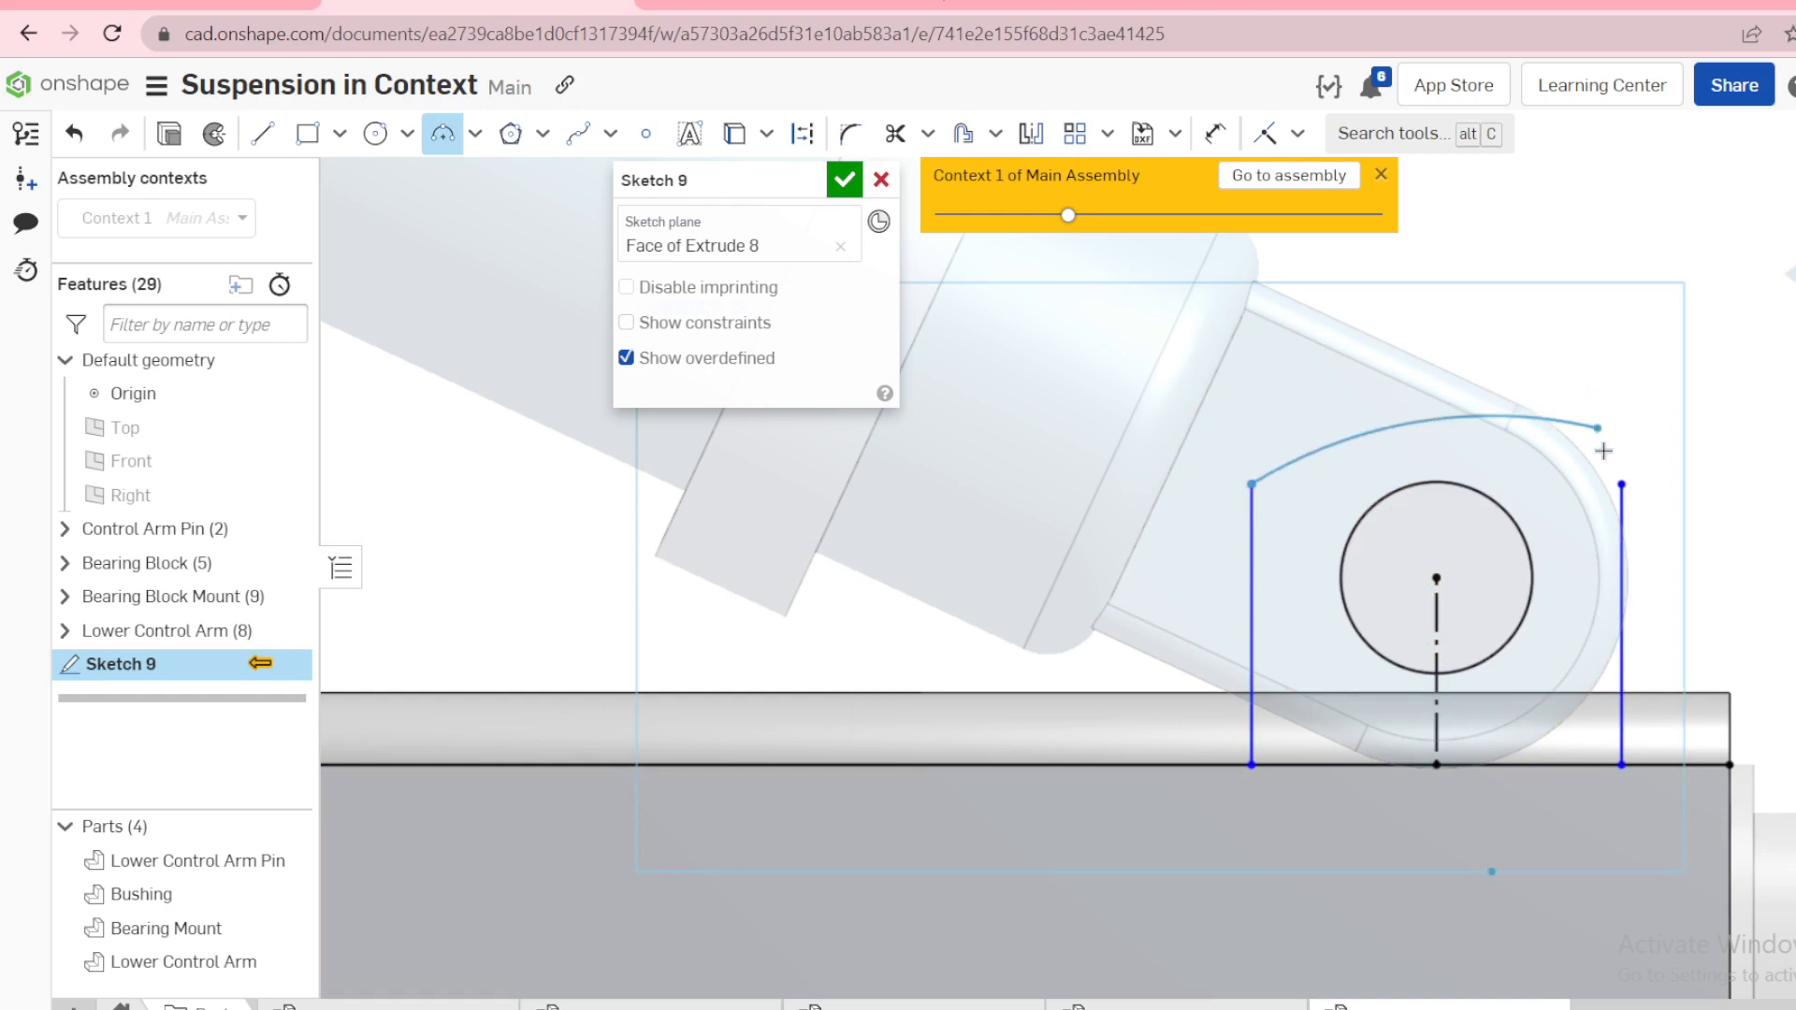
{"action": "left_click", "coordinate": [1622, 484]}
{"action": "left_click", "coordinate": [1557, 393]}
{"action": "key", "text": "Escape"}
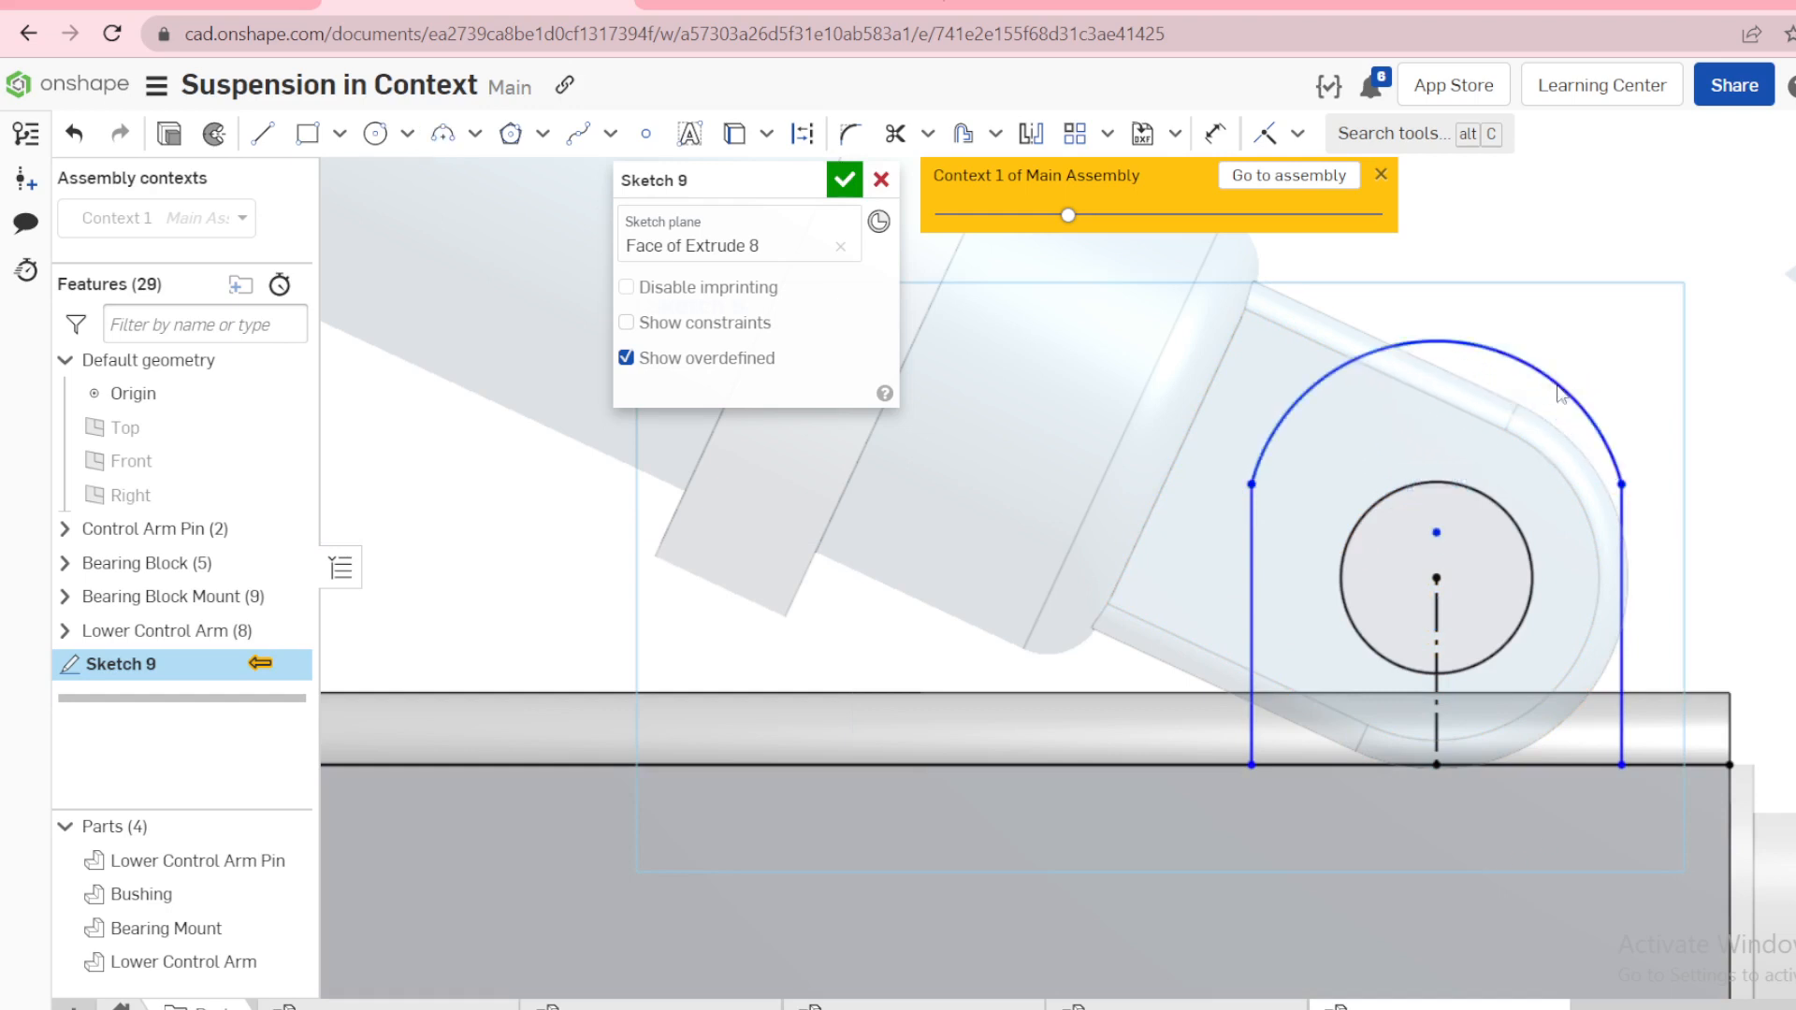
Step: Constrain the arc tangent to the left vertical line
{"action": "left_click", "coordinate": [1260, 459]}
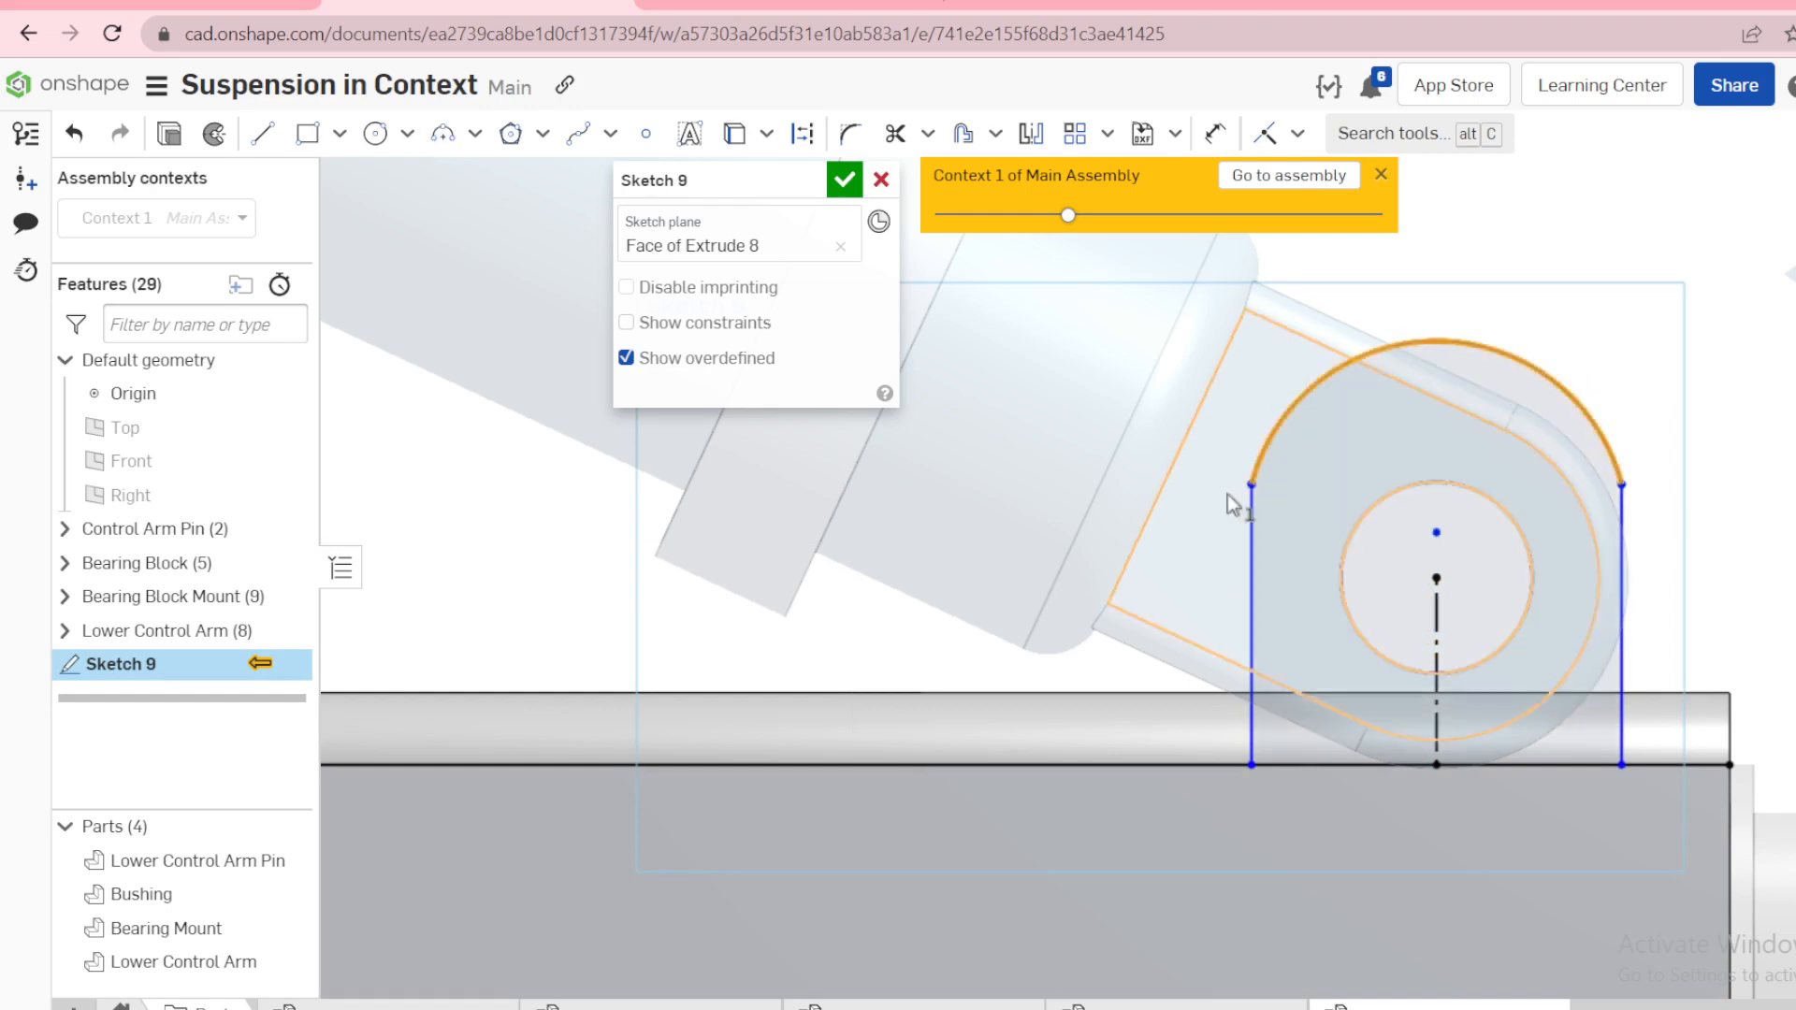
{"action": "left_click", "coordinate": [1252, 541]}
{"action": "key", "text": "t"}
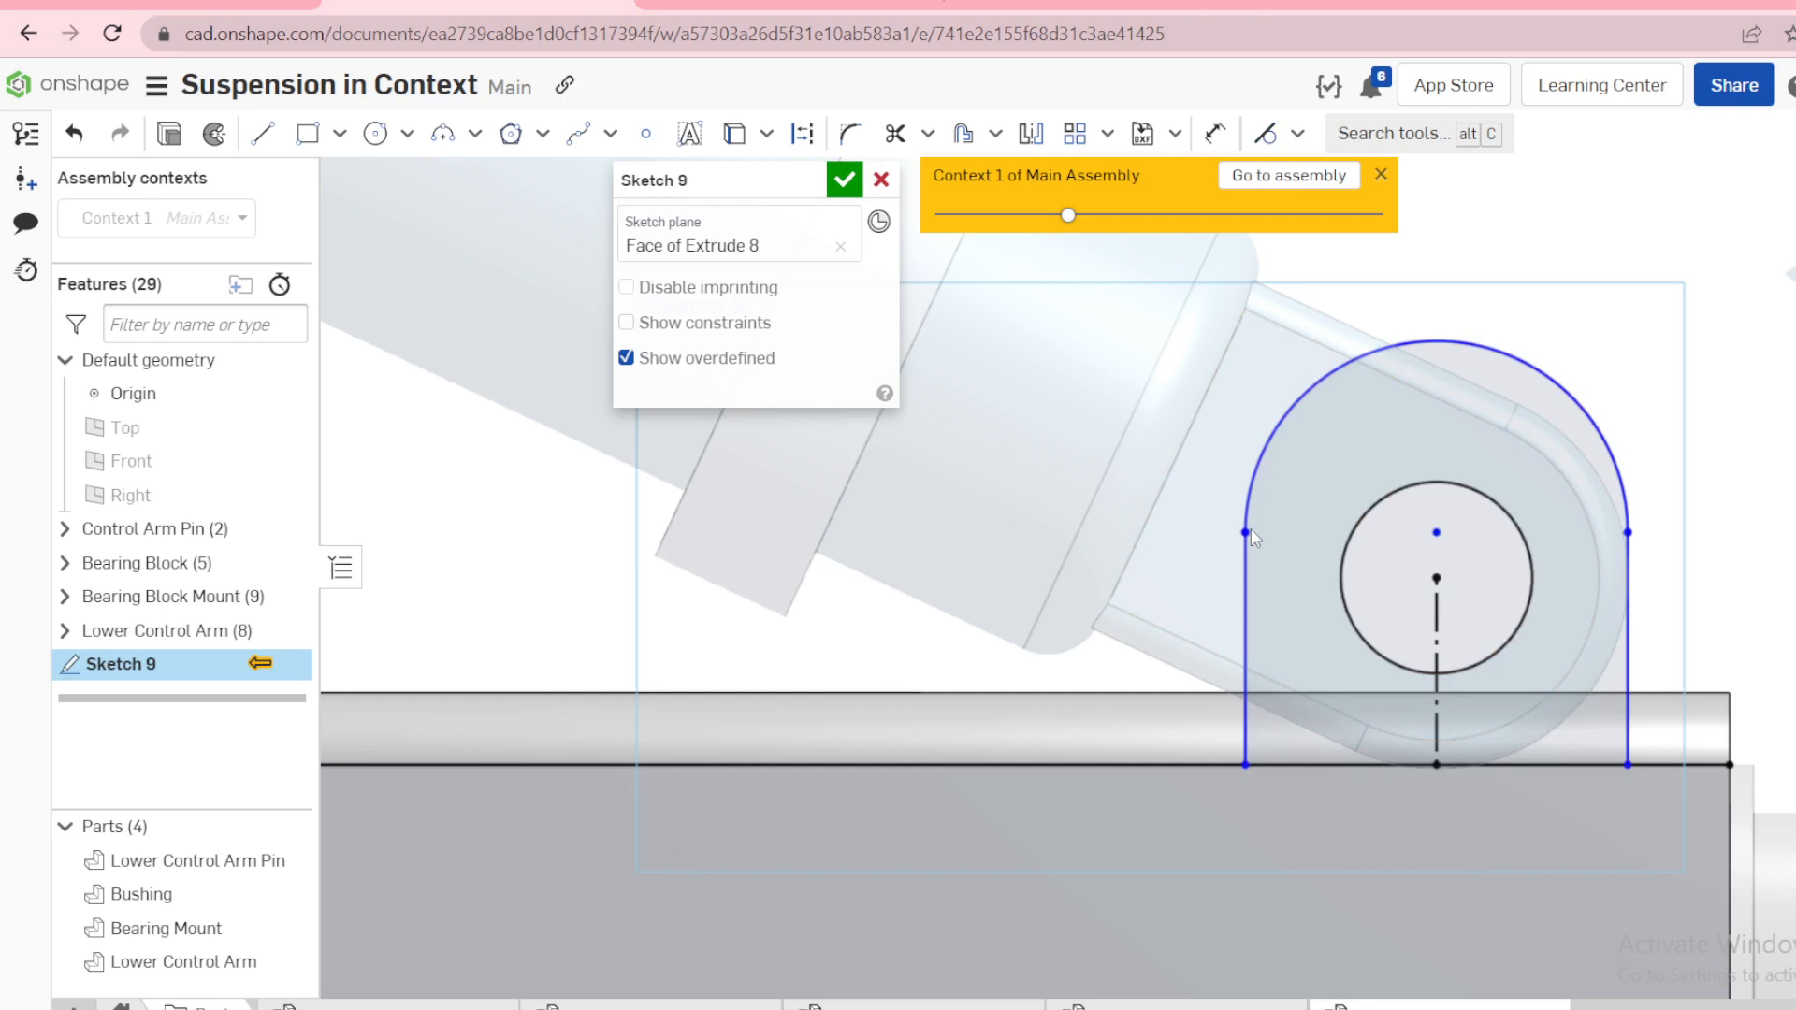
Step: Dimension the horizontal distance between the right vertical line and the control arm's end edge as 15 mm
{"action": "key", "text": "d"}
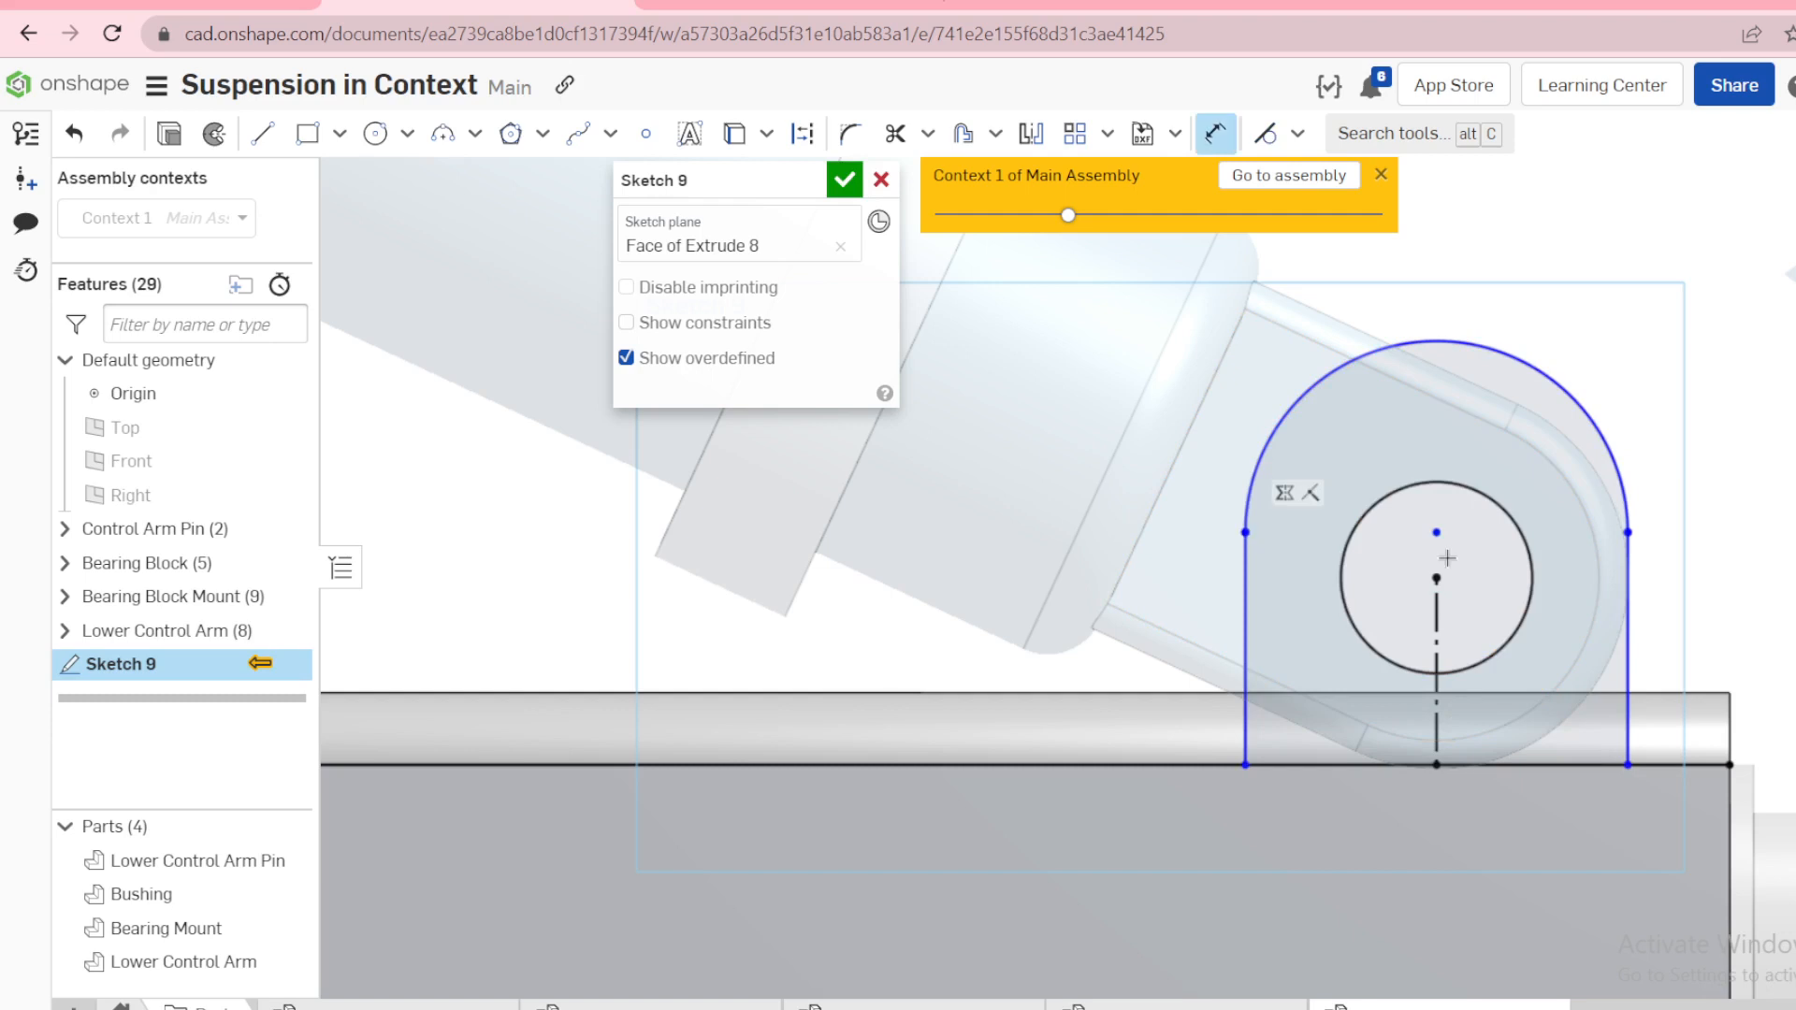
{"action": "left_click", "coordinate": [1629, 653]}
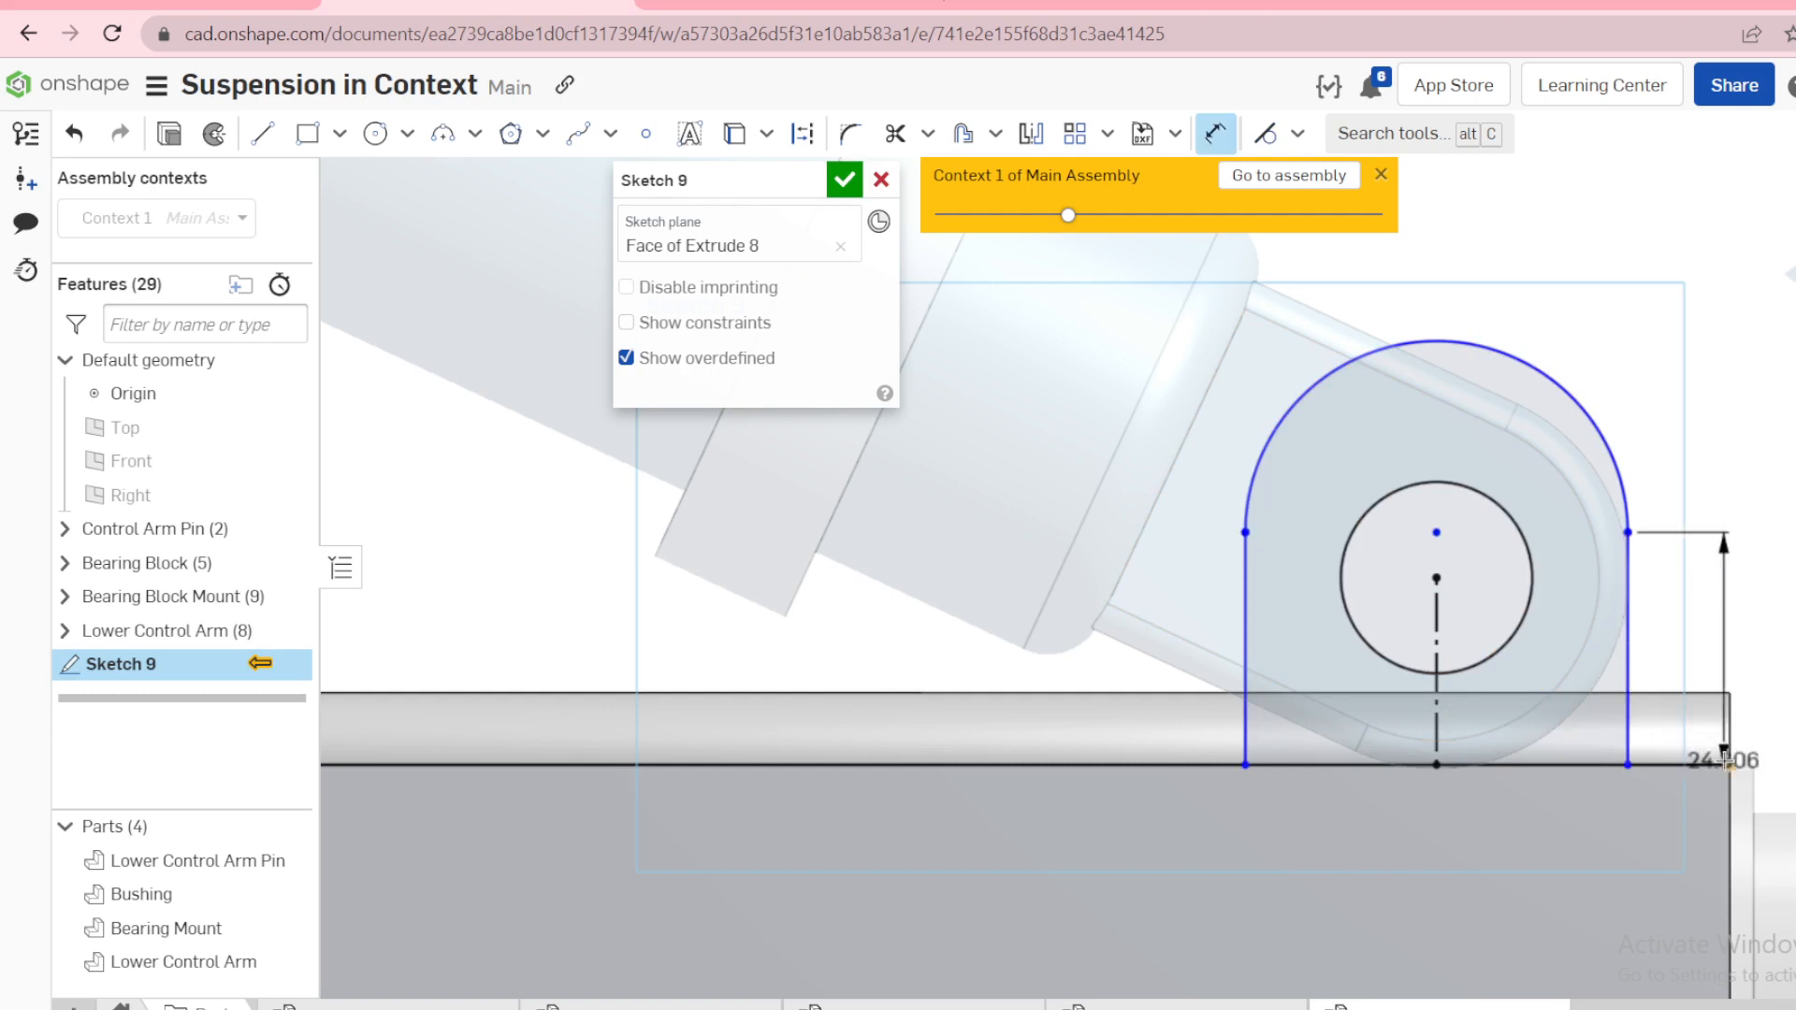
{"action": "left_click", "coordinate": [1672, 408]}
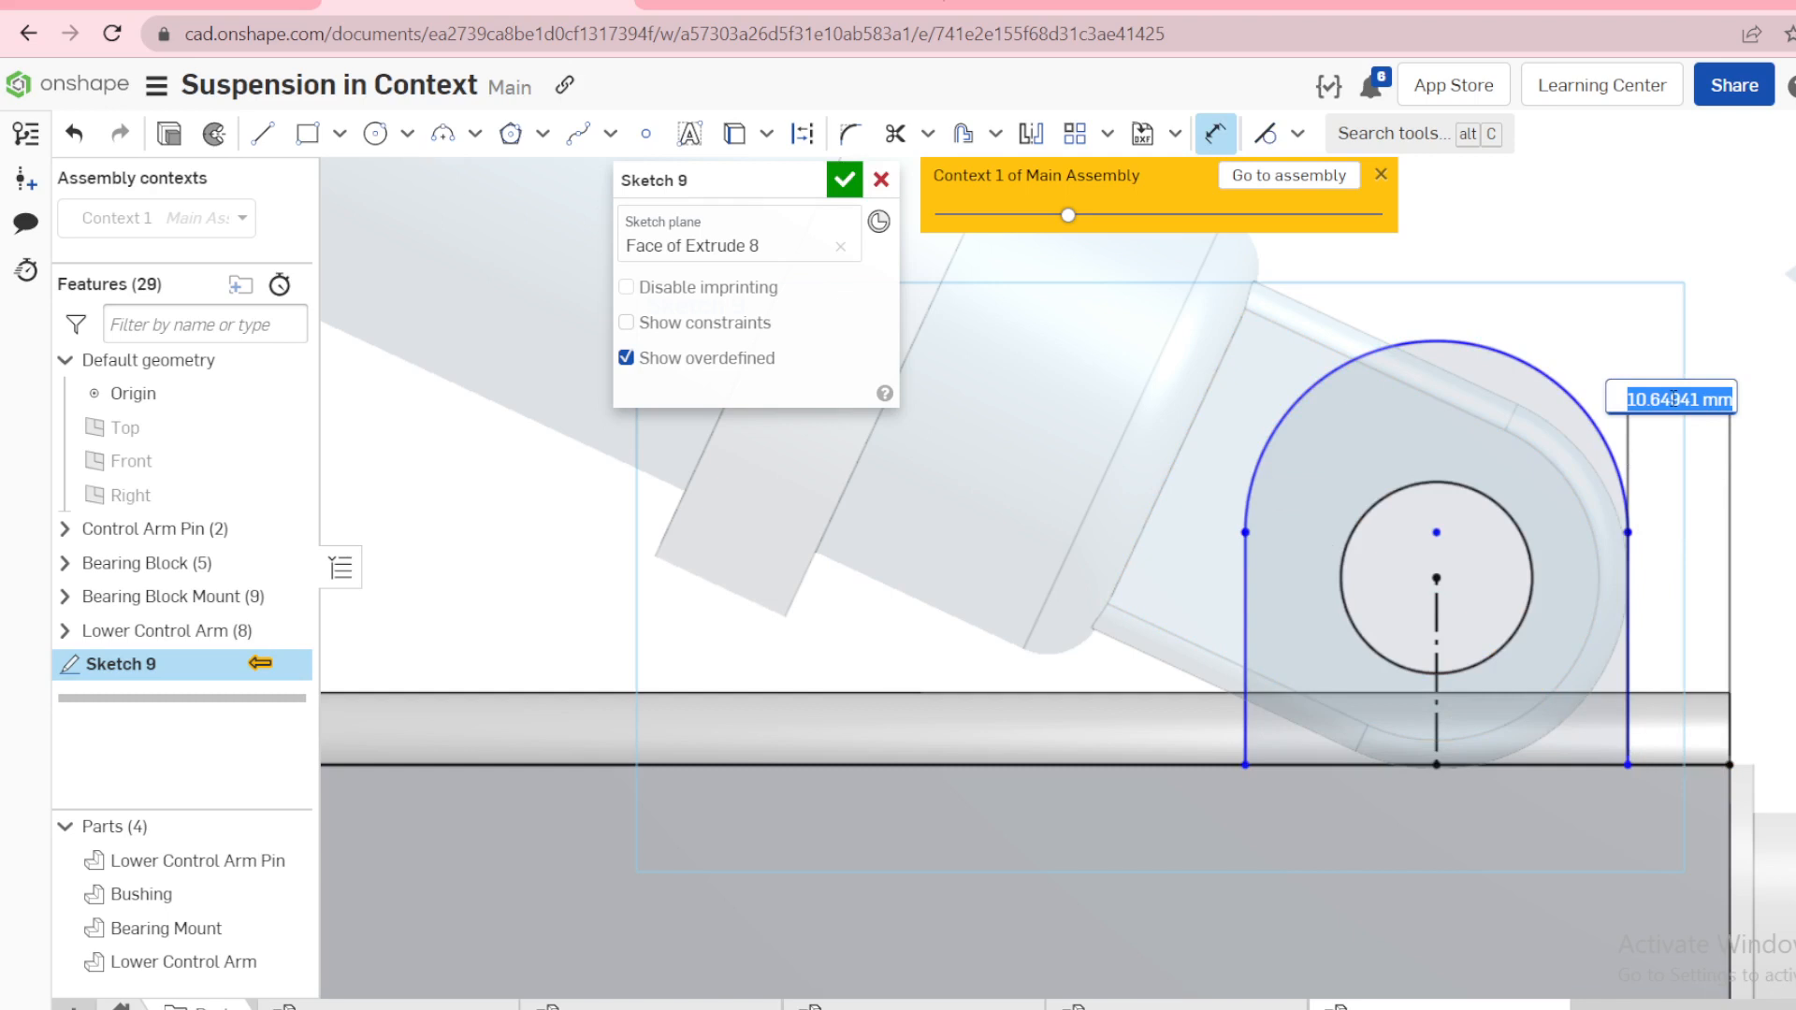
{"action": "type", "text": "1"}
{"action": "type", "text": "15"}
{"action": "key", "text": "Return"}
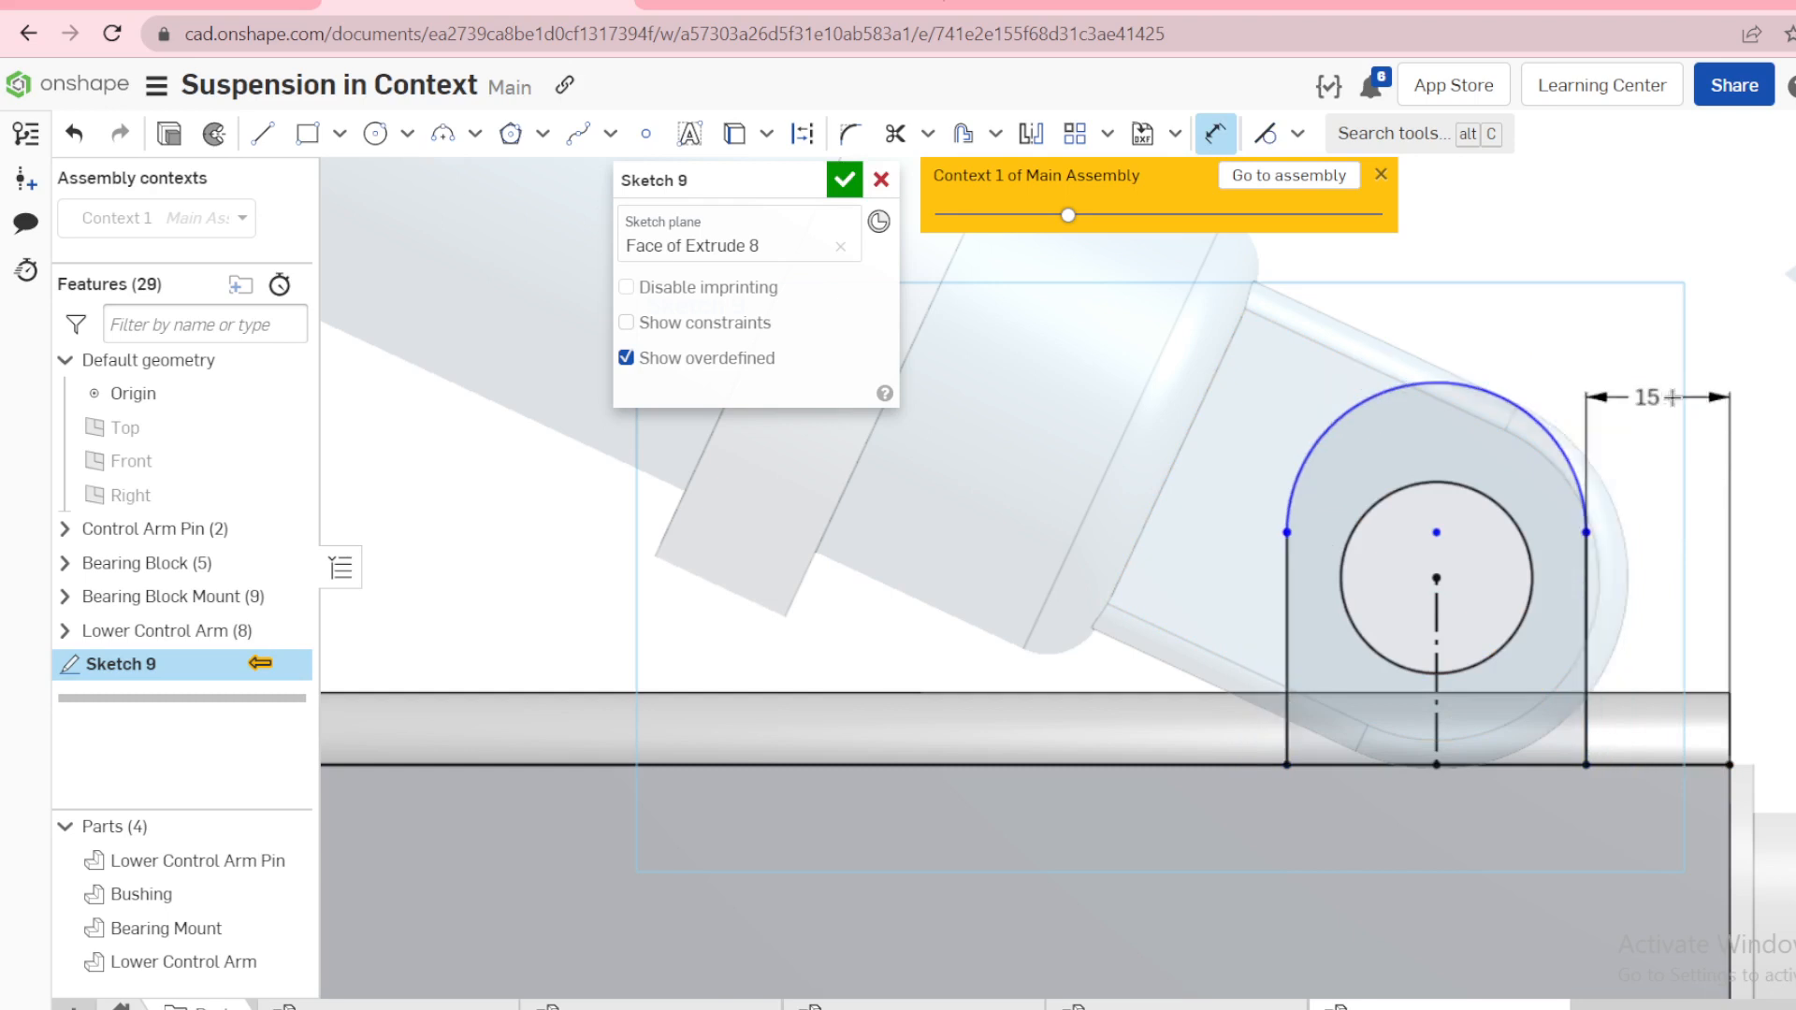
{"action": "key", "text": "Escape"}
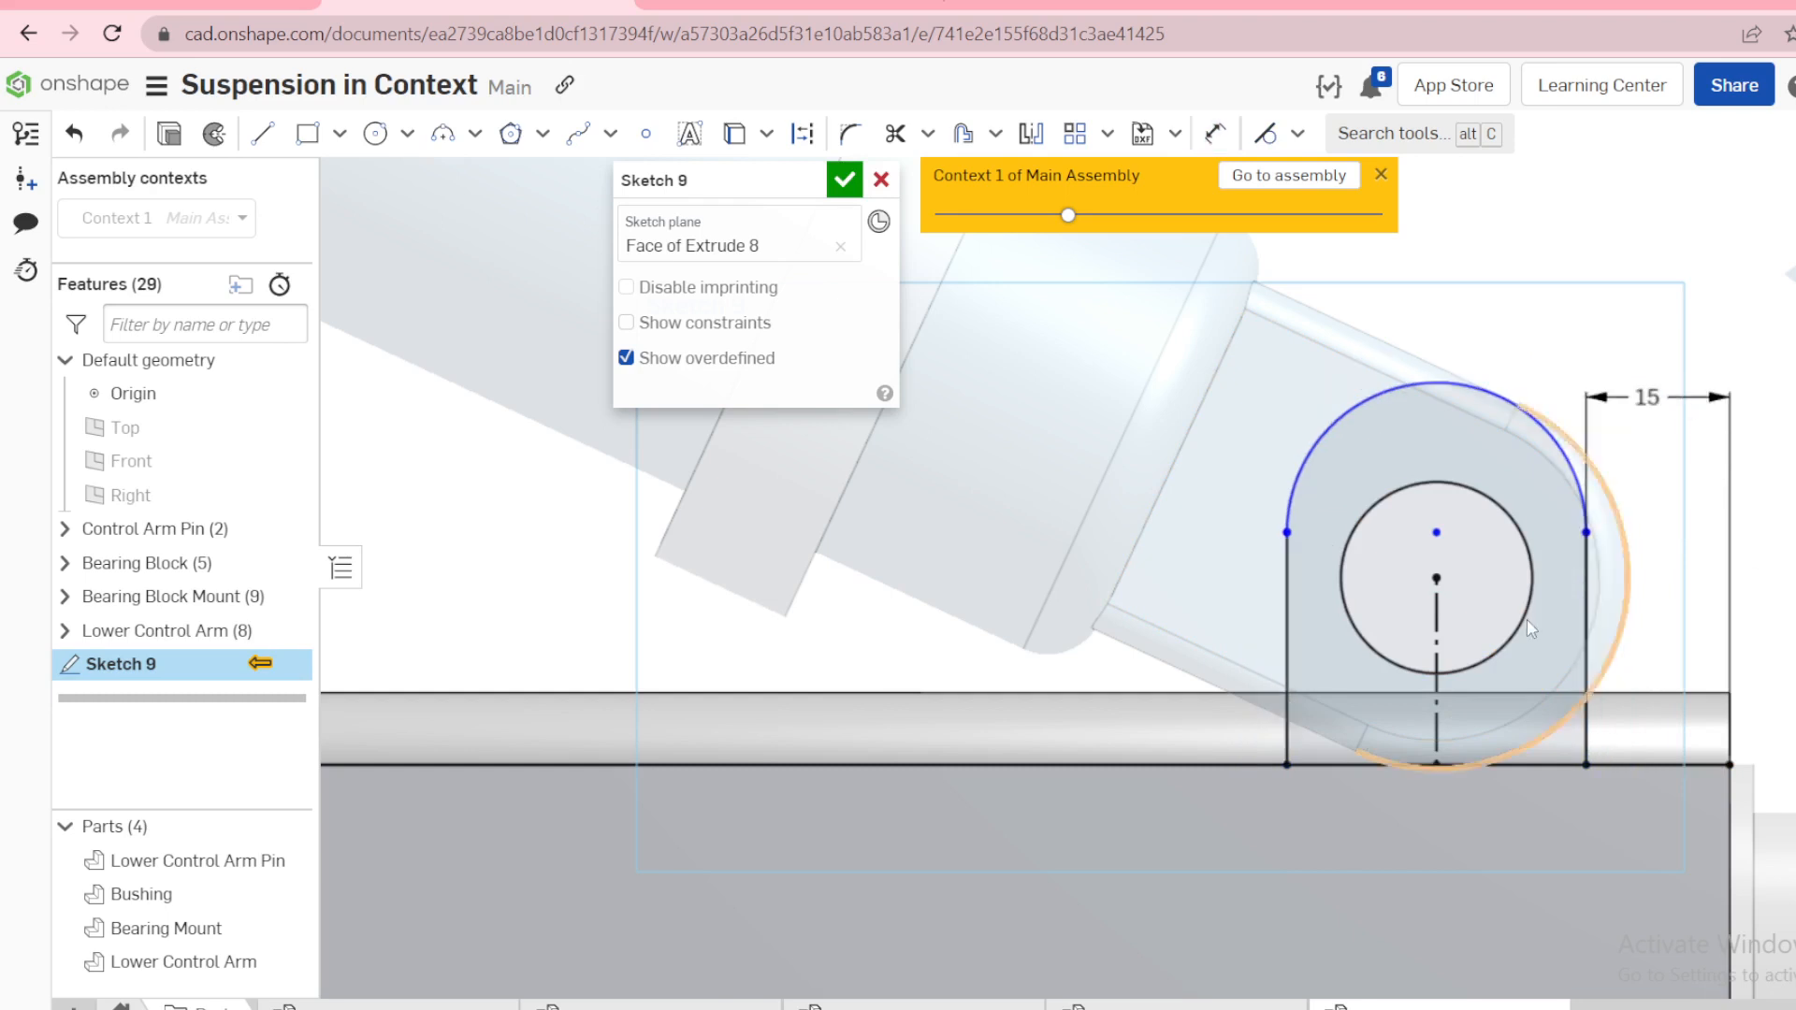
Step: Try to constrain the upper arc tangent to the projected circle, and undo the constraint
{"action": "left_click", "coordinate": [1443, 530]}
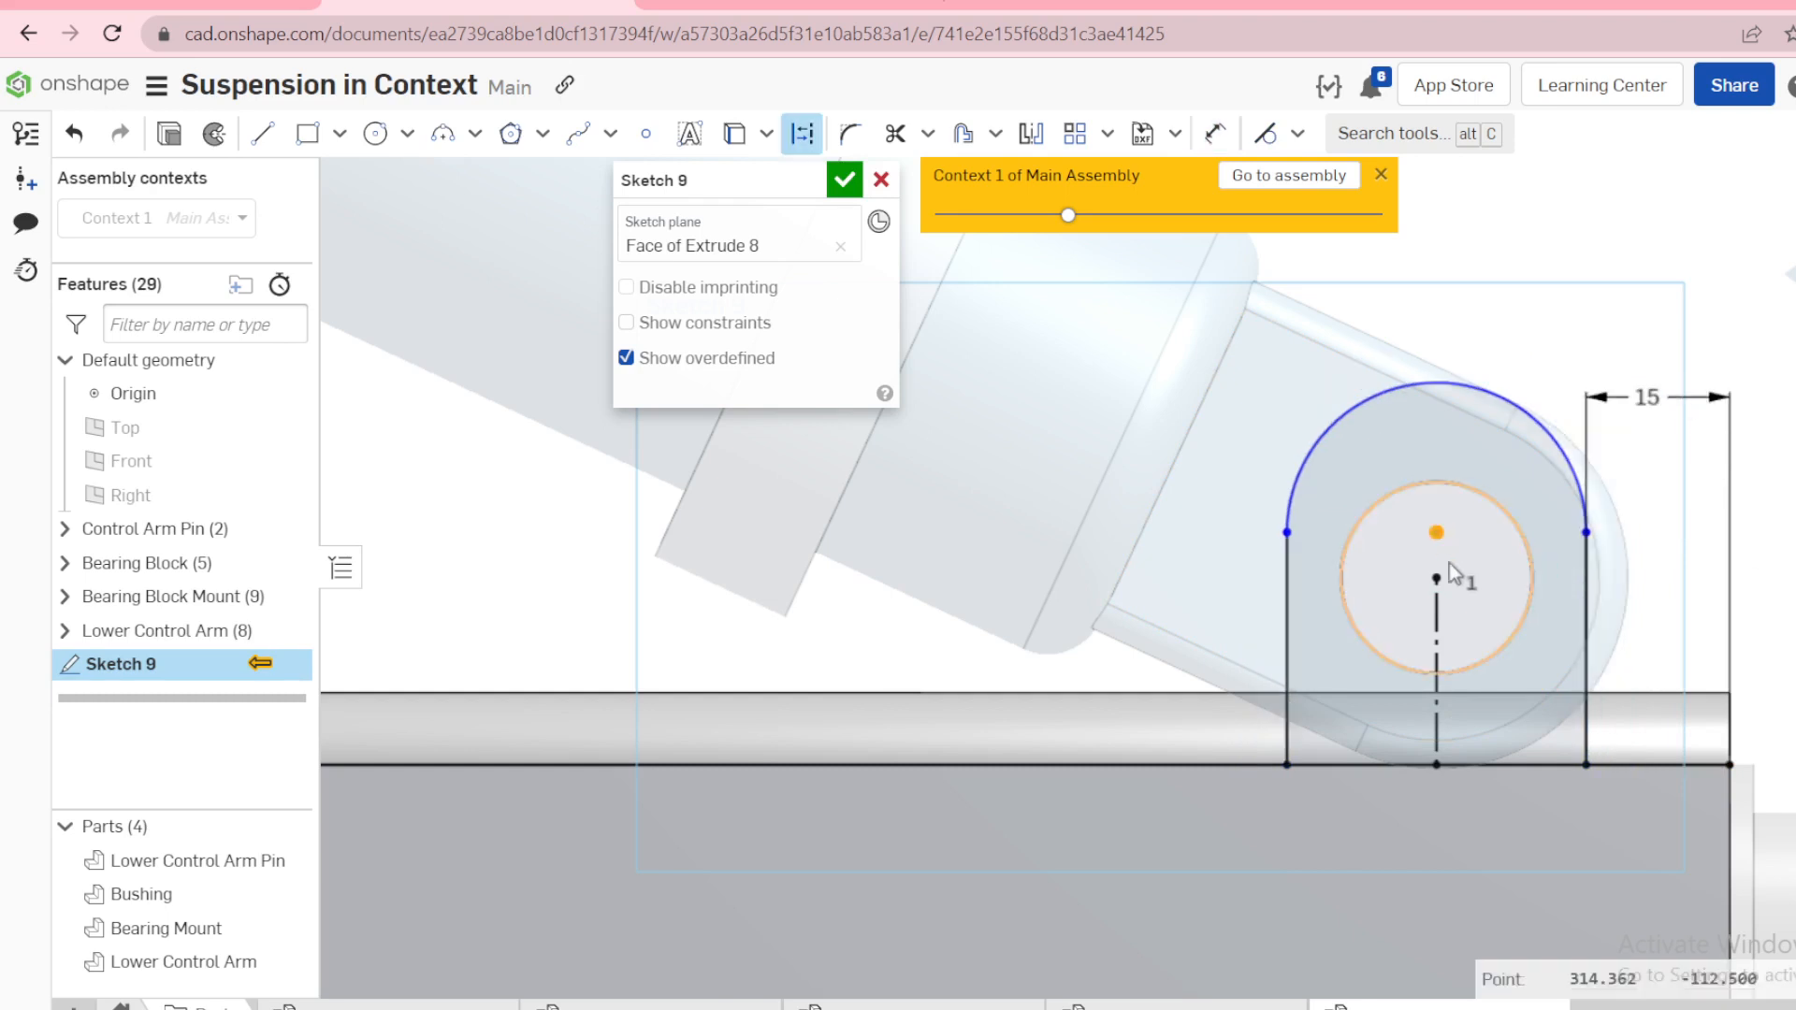
{"action": "left_click", "coordinate": [1470, 388]}
{"action": "key", "text": "space"}
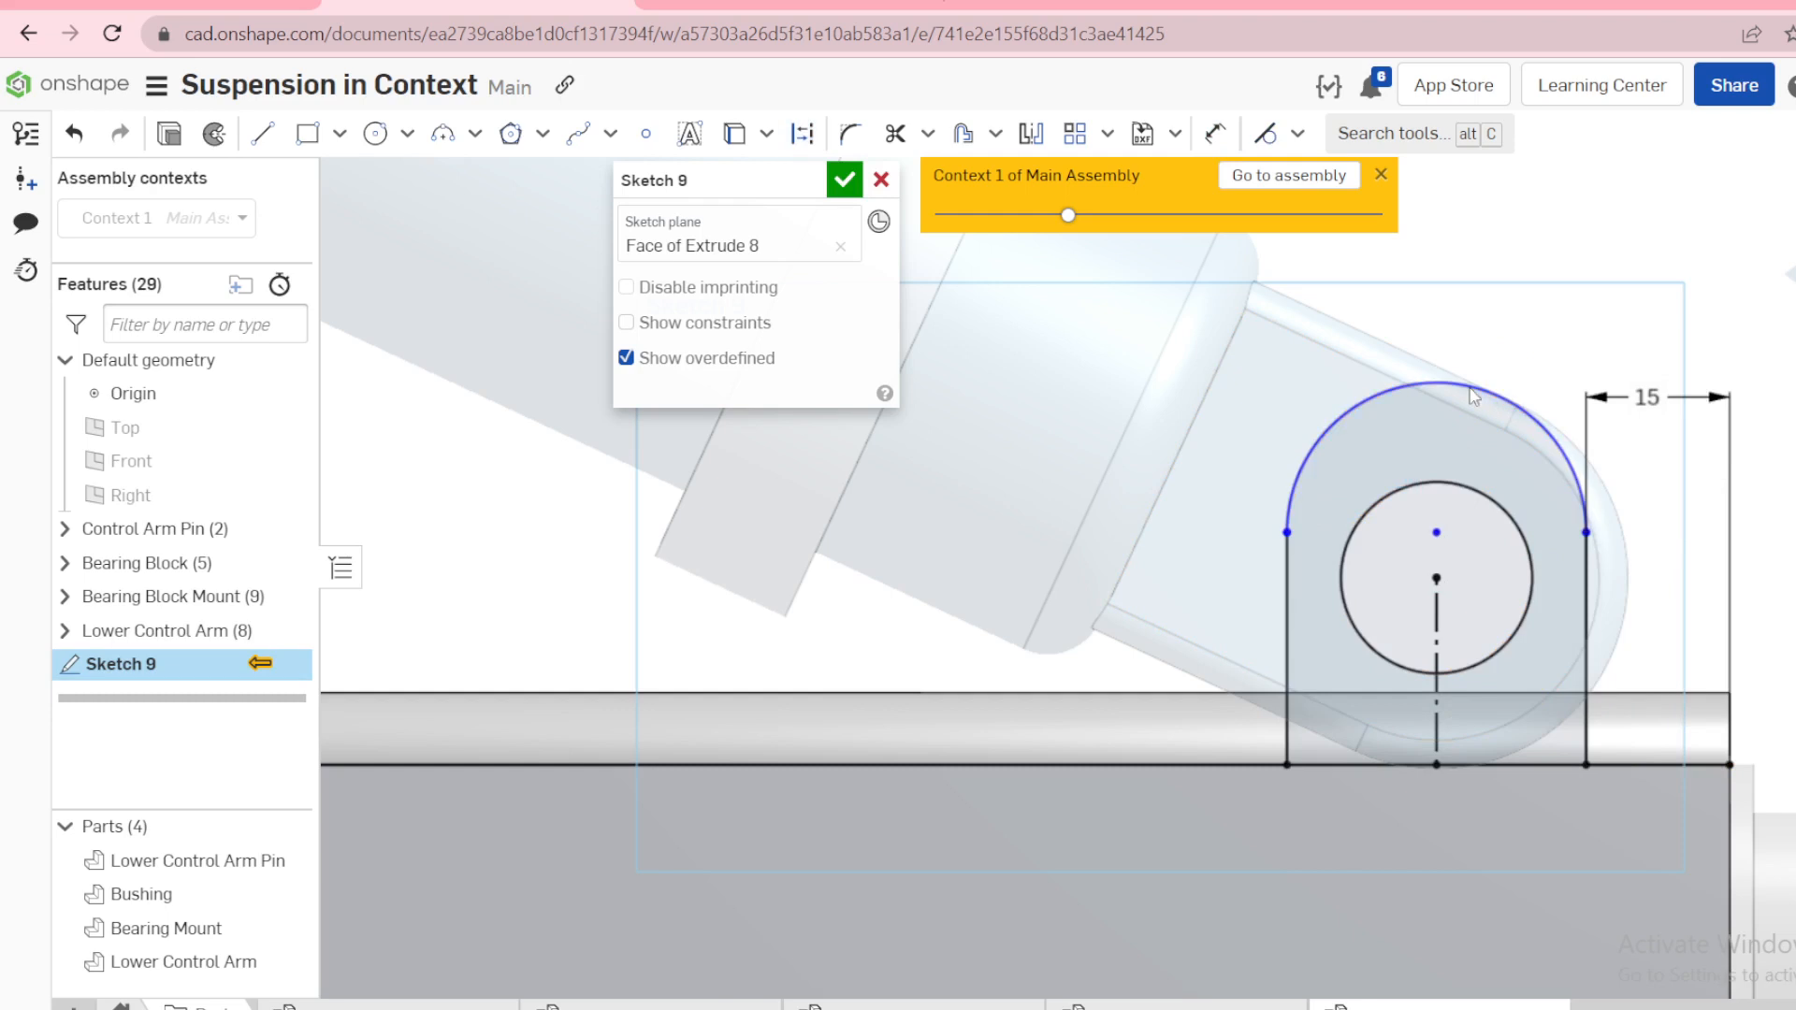
{"action": "left_click", "coordinate": [1472, 389]}
{"action": "left_click", "coordinate": [1429, 501]}
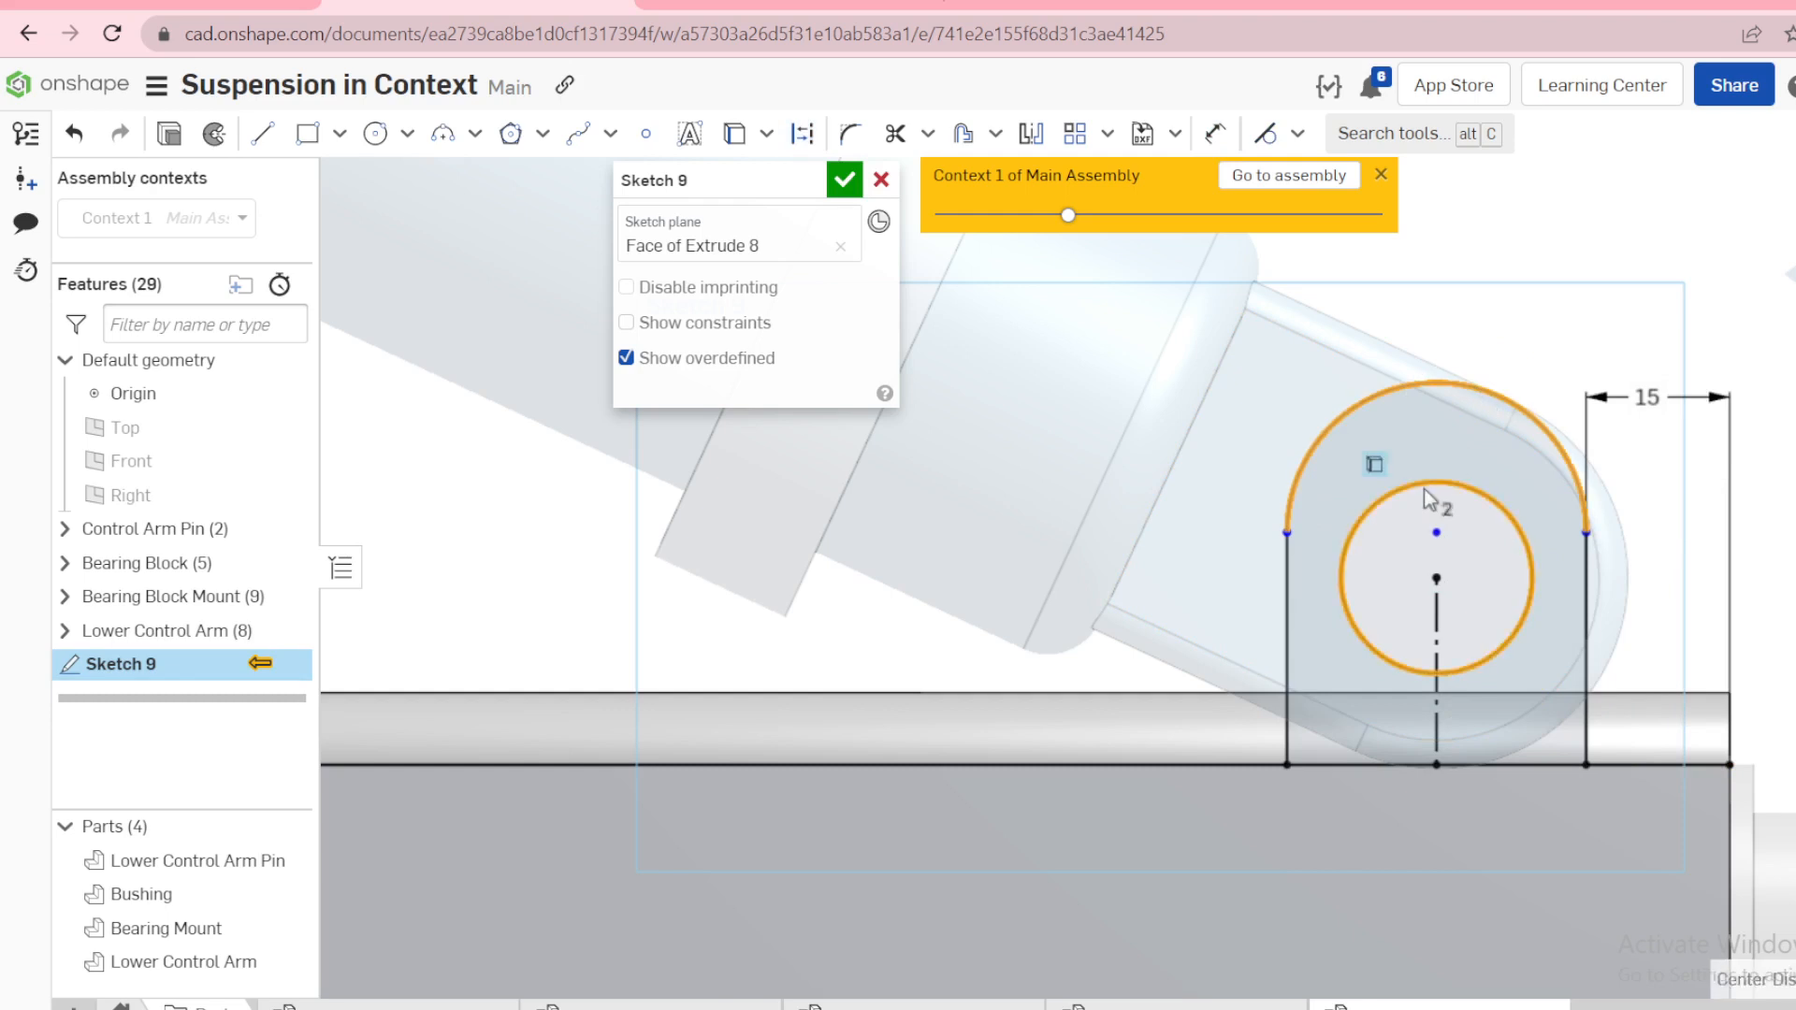
{"action": "key", "text": "t"}
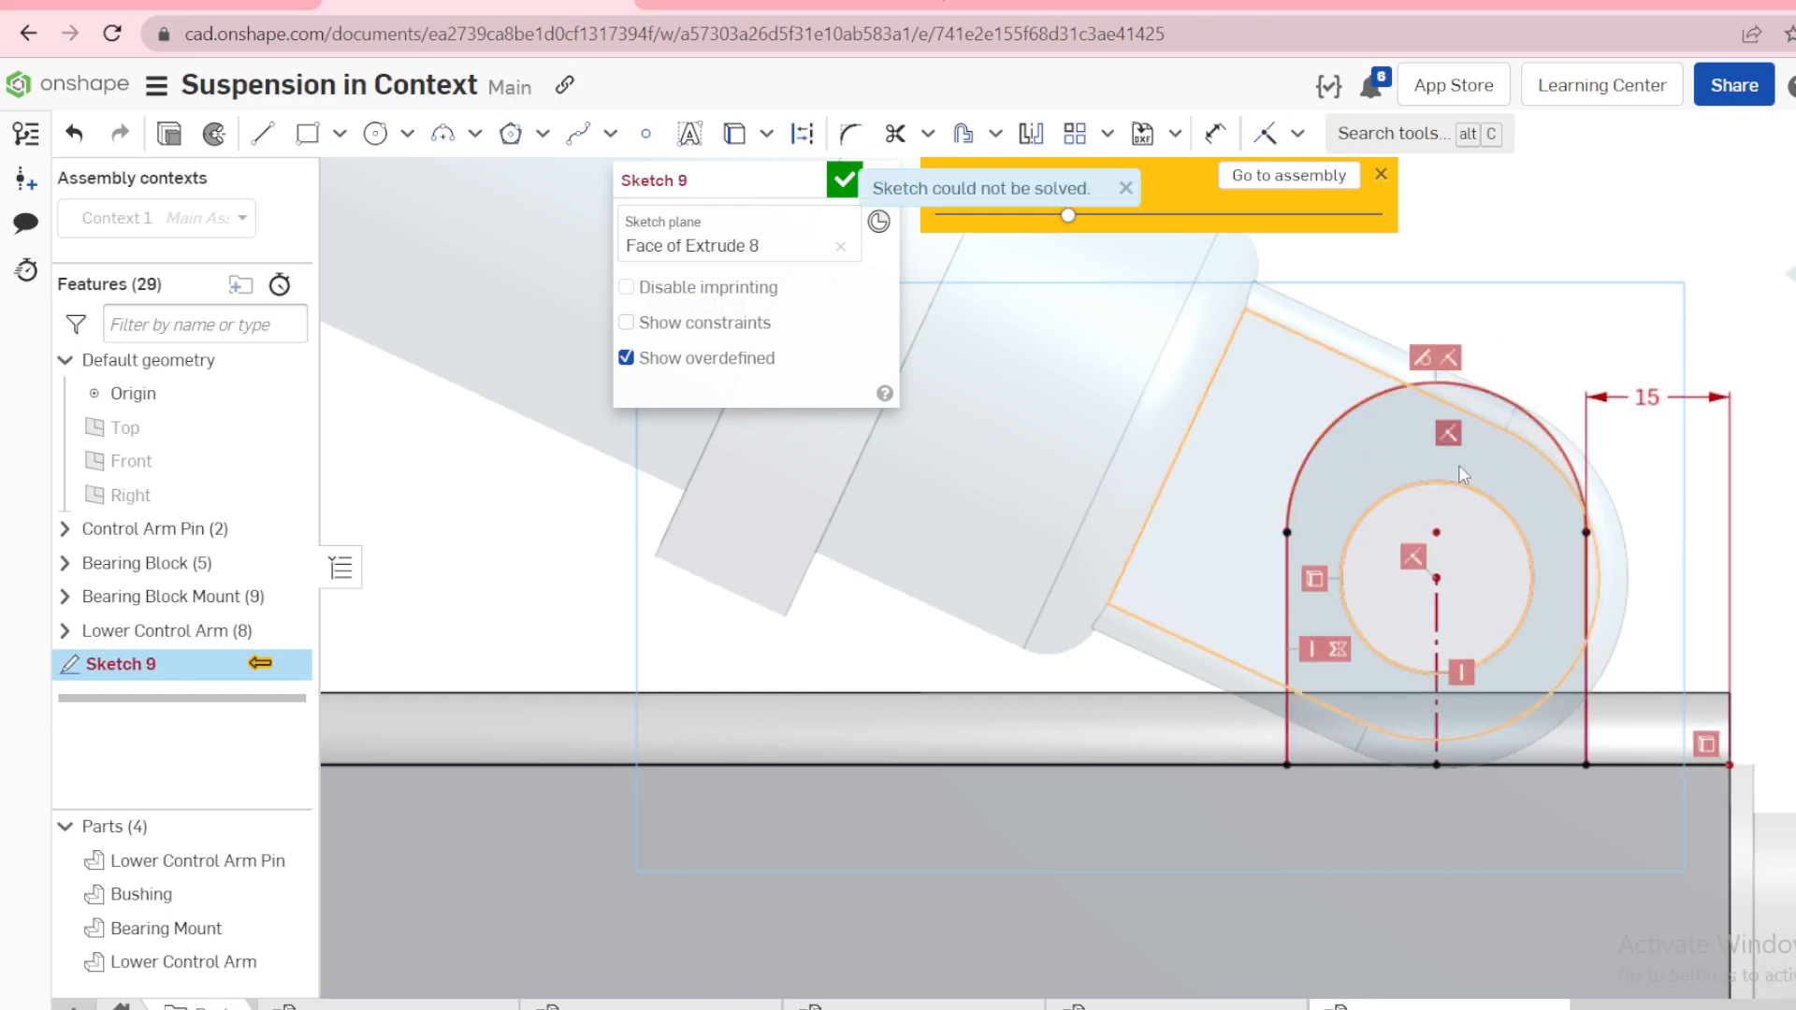
{"action": "key", "text": "ctrl+z"}
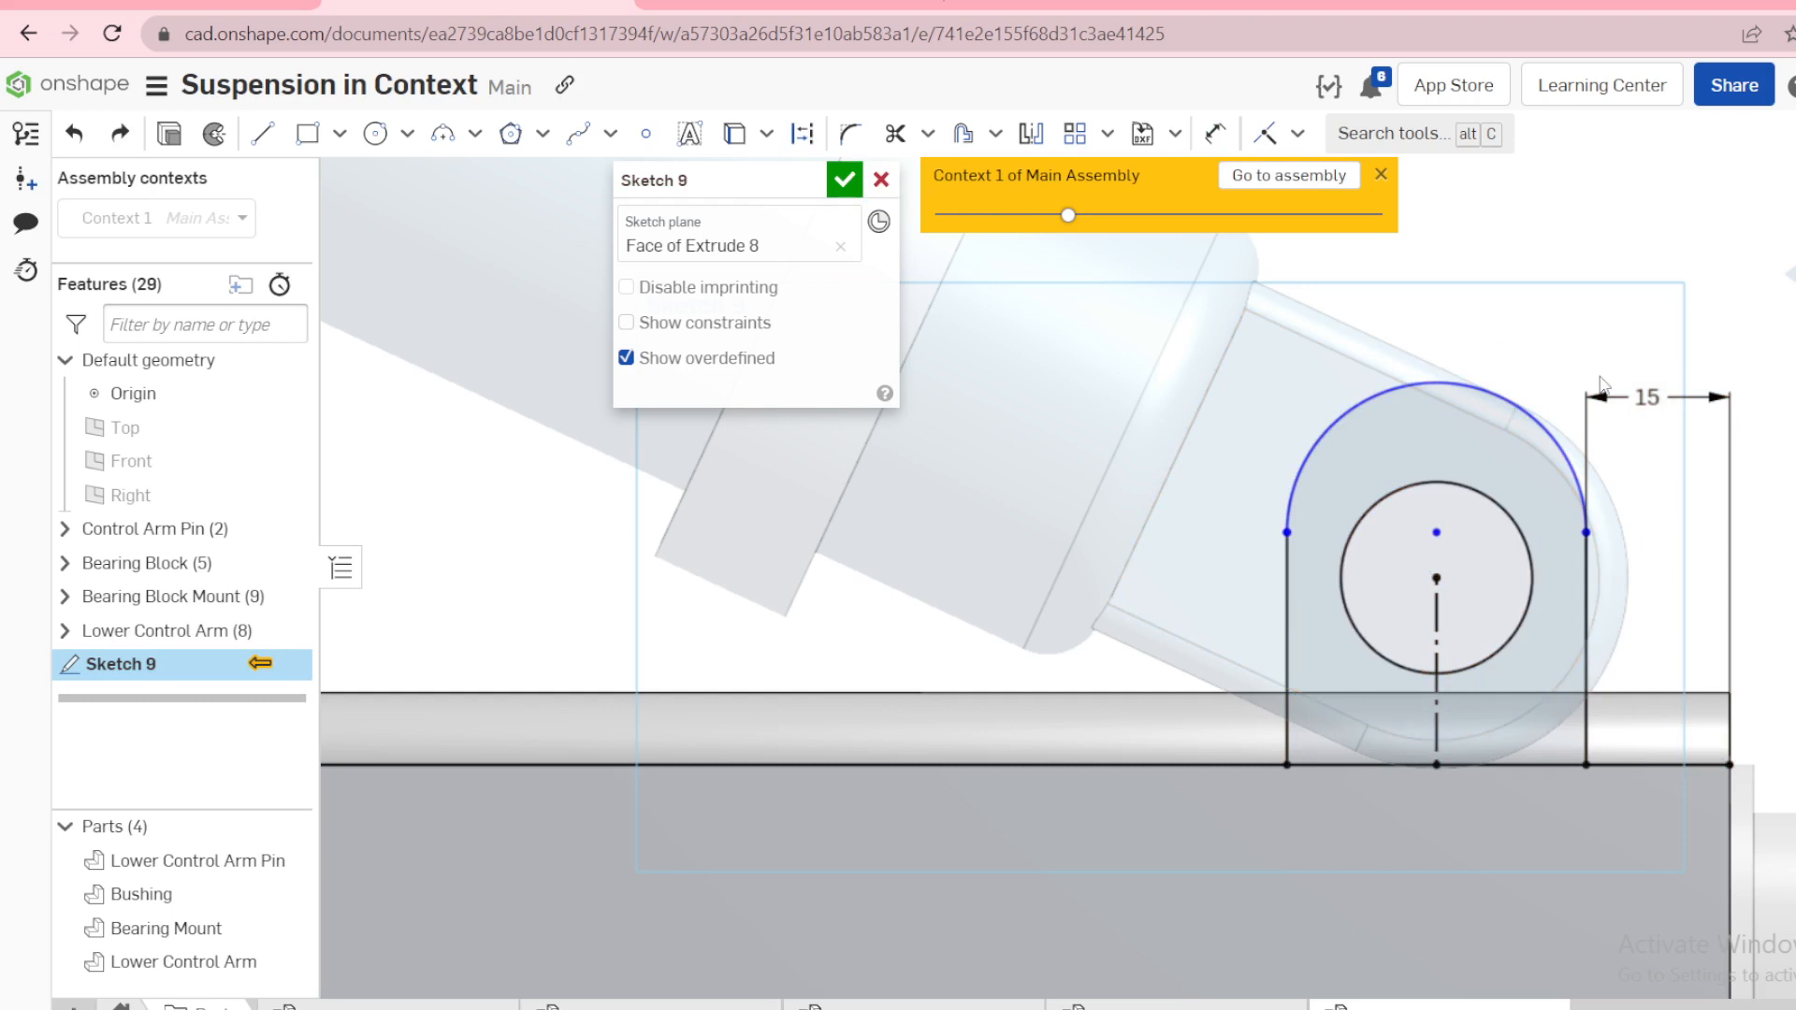
Step: Constrain the upper arc concentric with the projected circle
{"action": "key", "text": "s"}
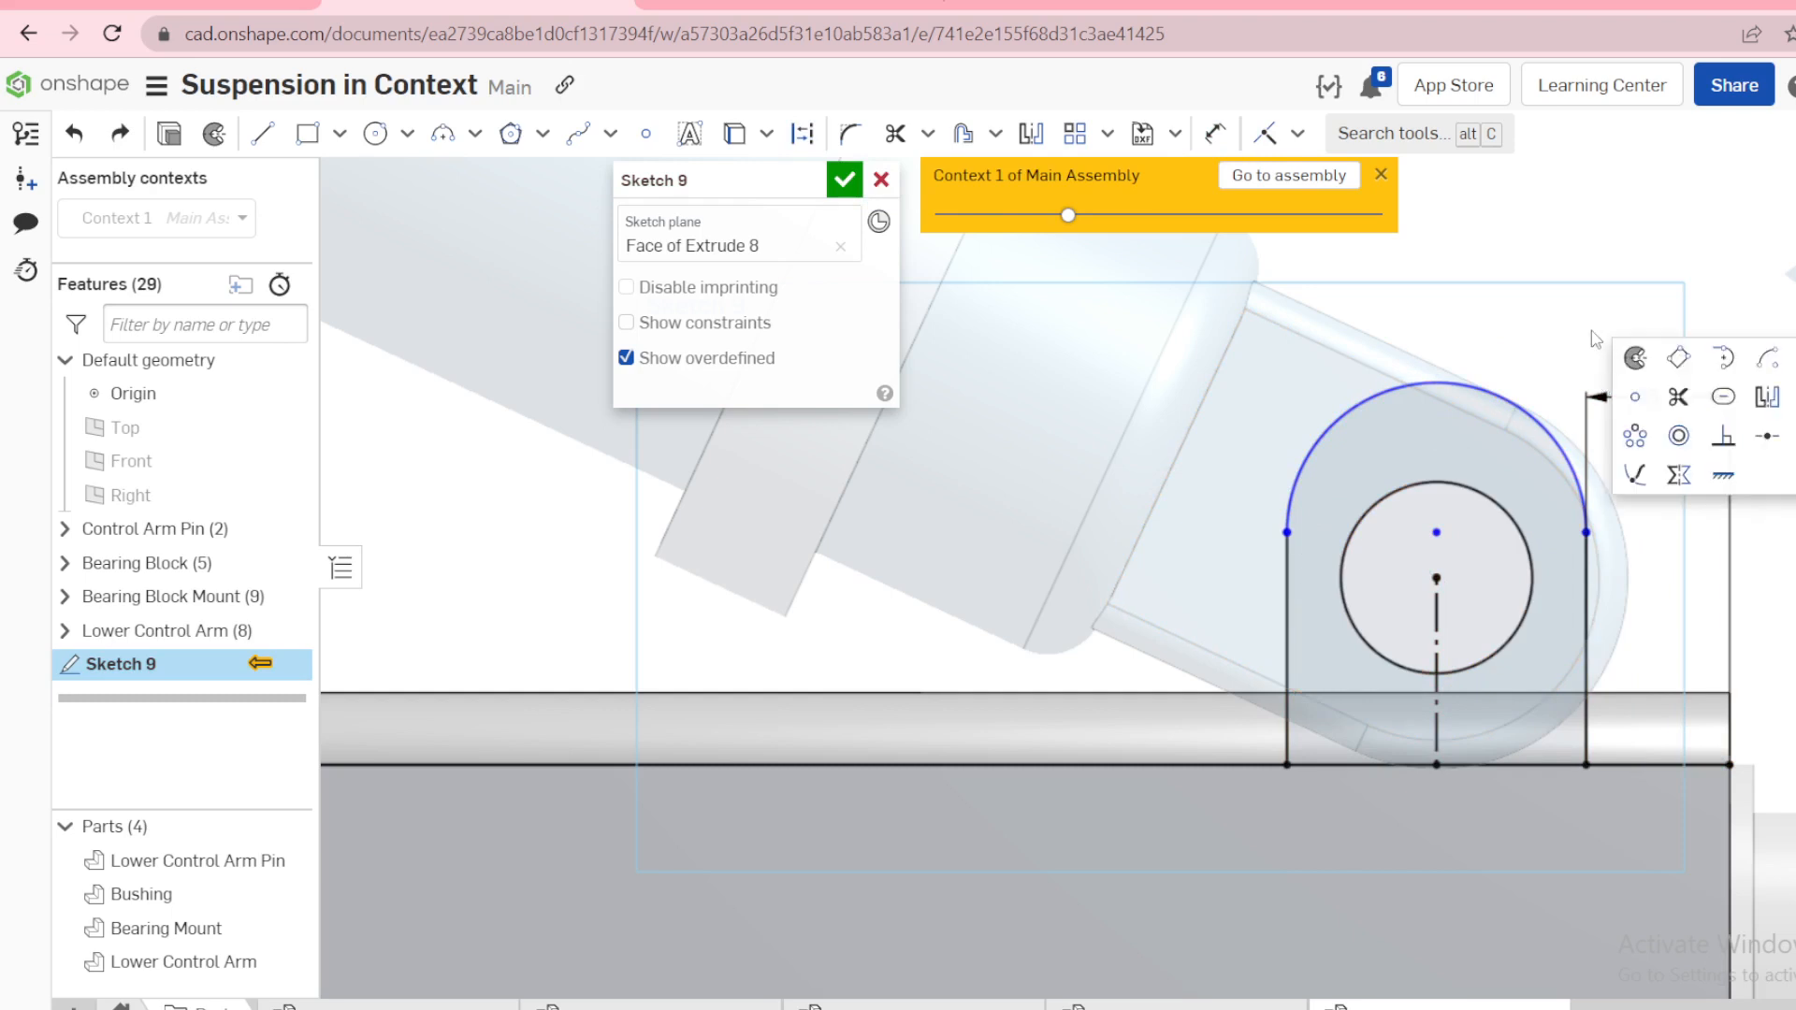
{"action": "left_click", "coordinate": [1493, 395]}
{"action": "left_click", "coordinate": [1438, 483]}
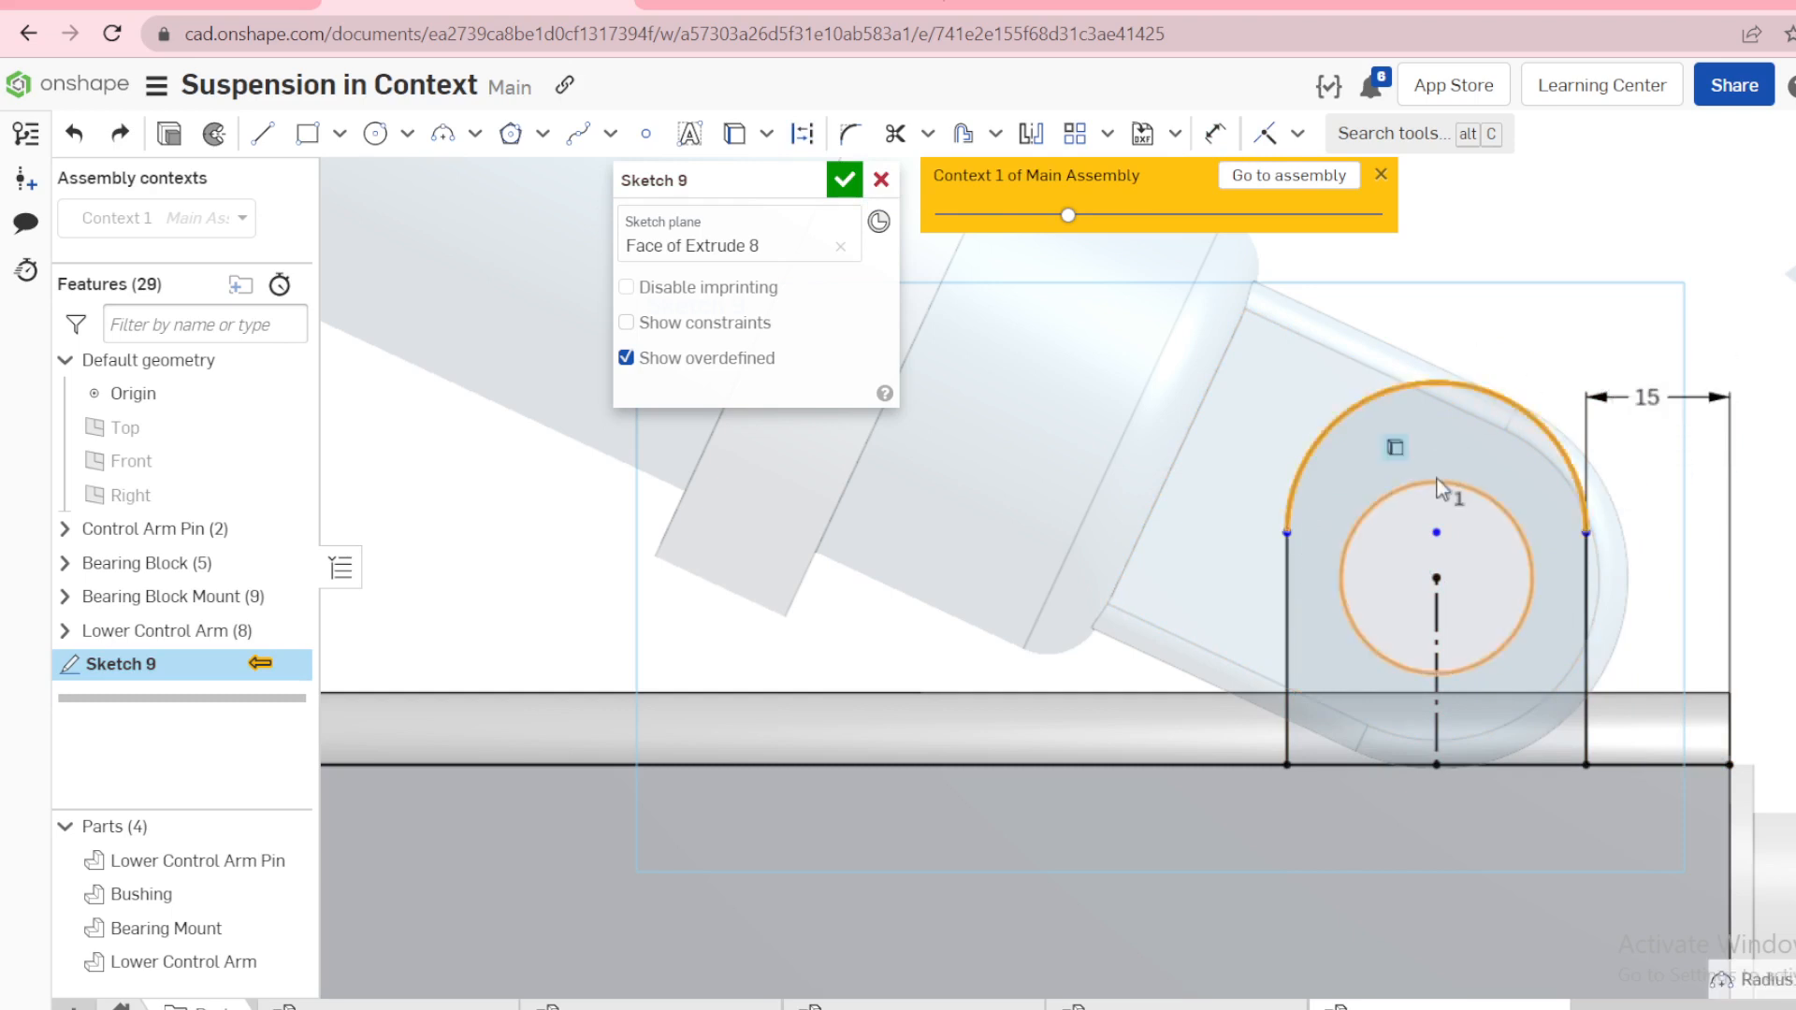
{"action": "key", "text": "s"}
{"action": "left_click", "coordinate": [1535, 538]}
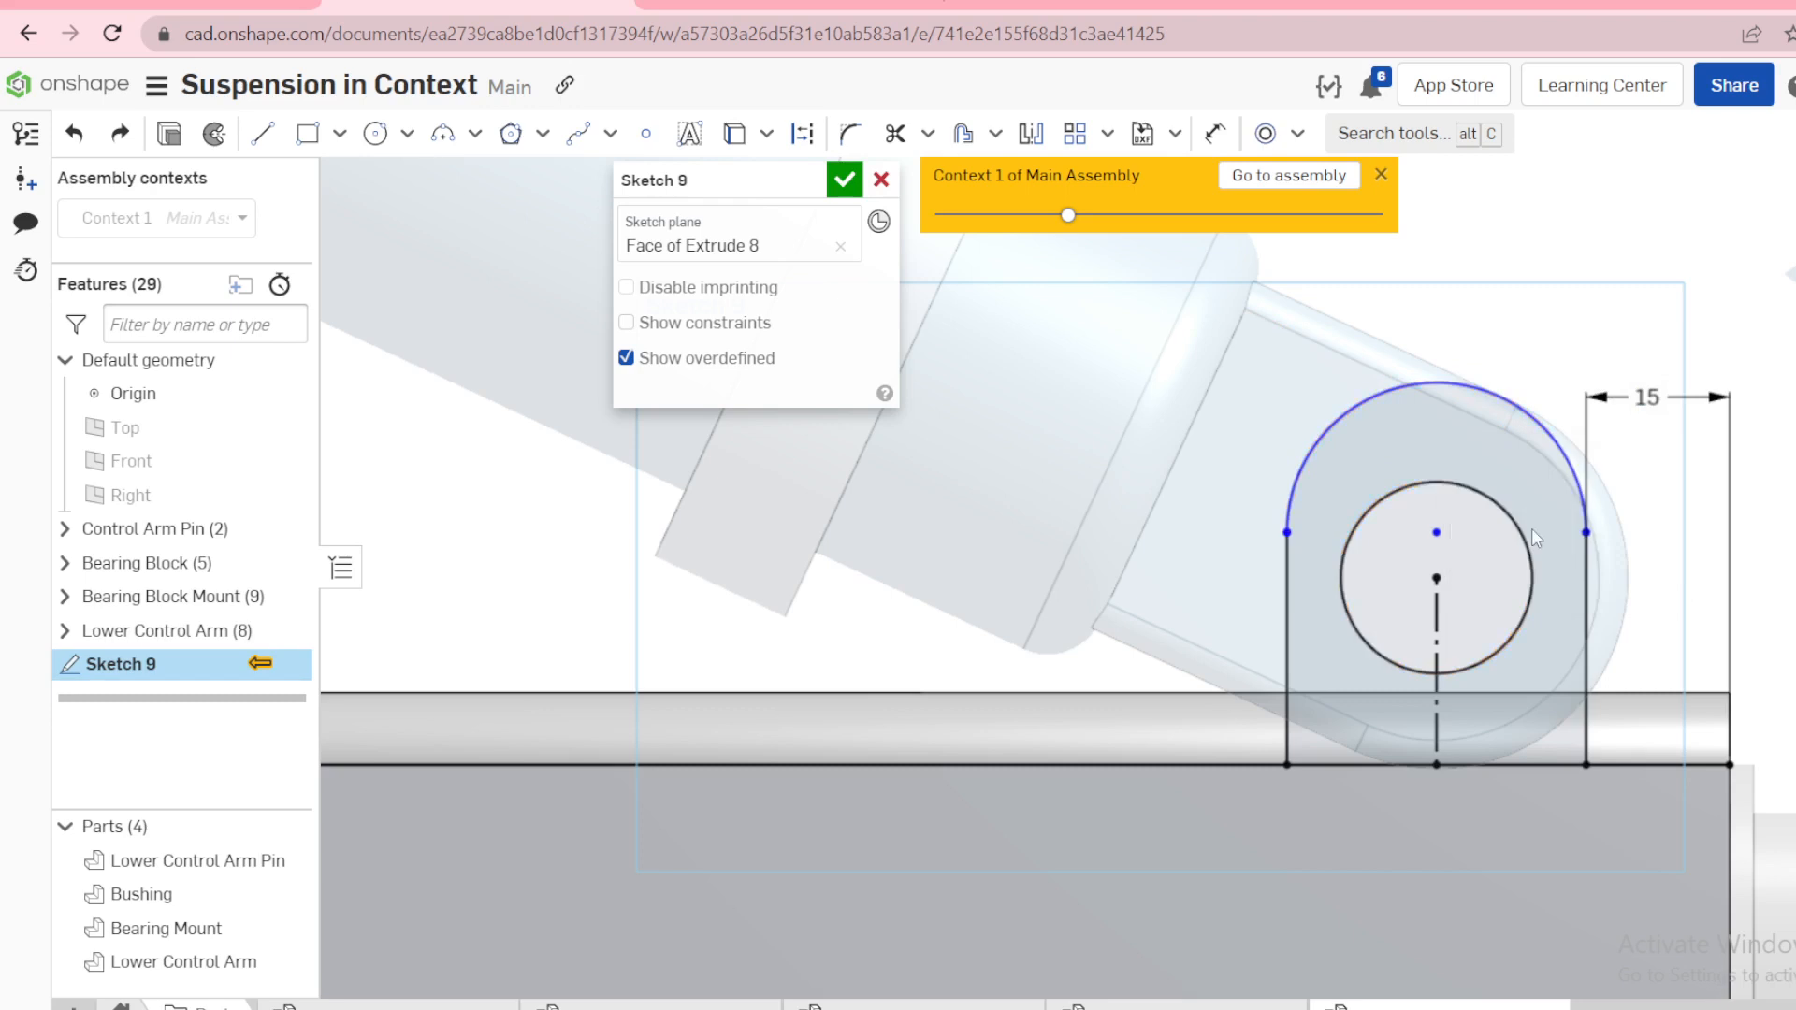
Step: Finish the sketch and set up a blind extrusion of the mount profile with a depth of 15 mm
{"action": "right_click_drag", "start_coordinate": [1591, 477], "coordinate": [1681, 625]}
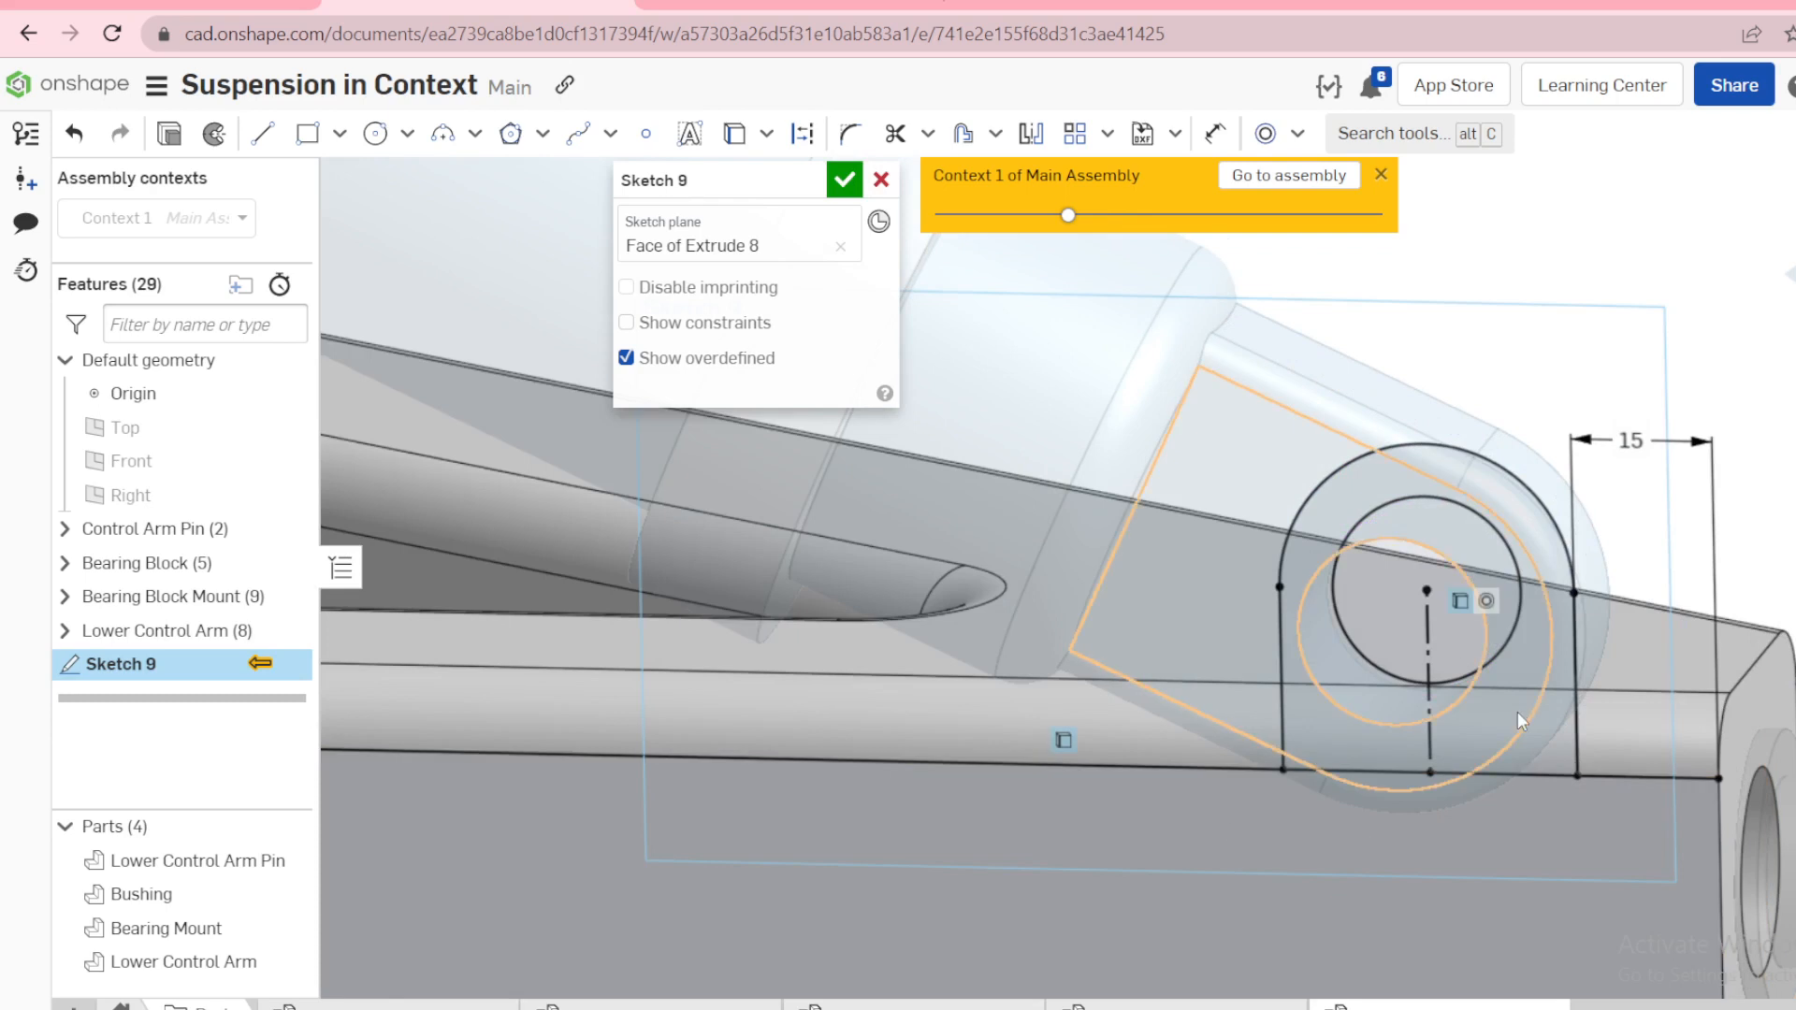
{"action": "mouse_move", "coordinate": [1546, 735]}
{"action": "right_mouse_down"}
{"action": "mouse_move", "coordinate": [1534, 716]}
{"action": "mouse_move", "coordinate": [1439, 726]}
{"action": "right_mouse_up"}
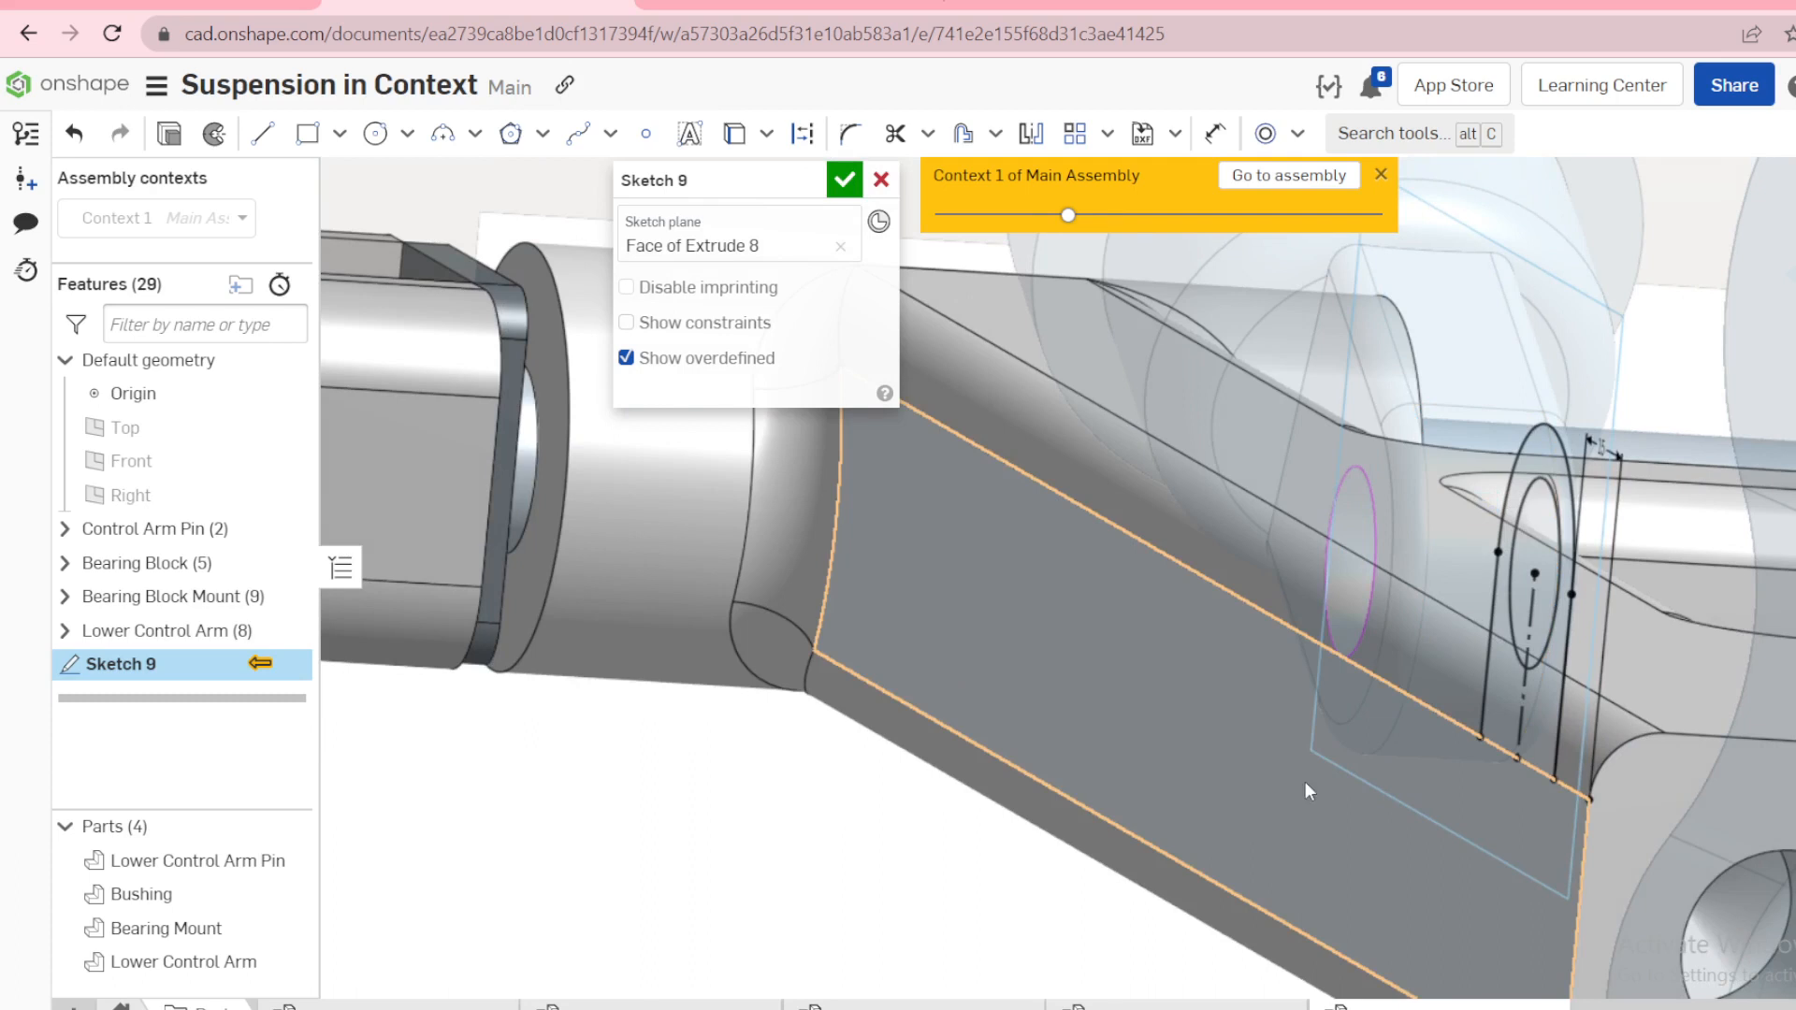
{"action": "scroll", "coordinate": [1327, 792], "scroll_direction": "down", "scroll_amount": 3}
{"action": "right_click_drag", "start_coordinate": [1357, 763], "coordinate": [1361, 754]}
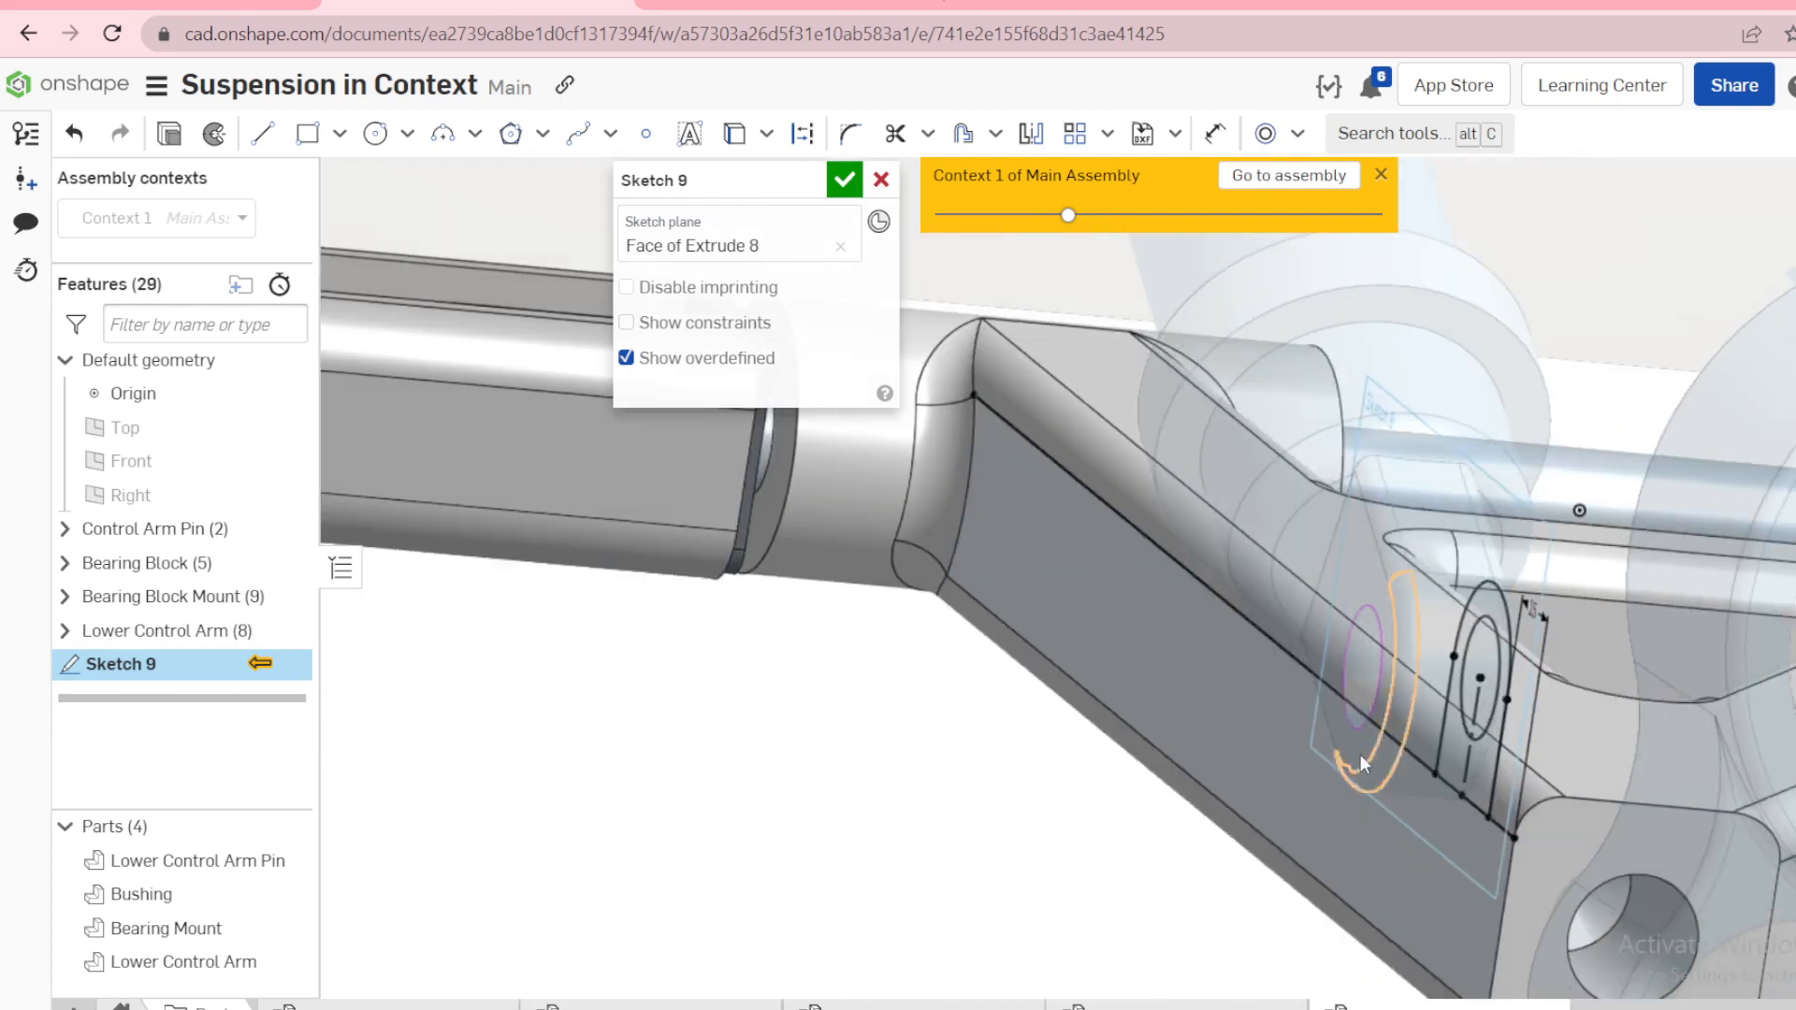
{"action": "key", "text": "s"}
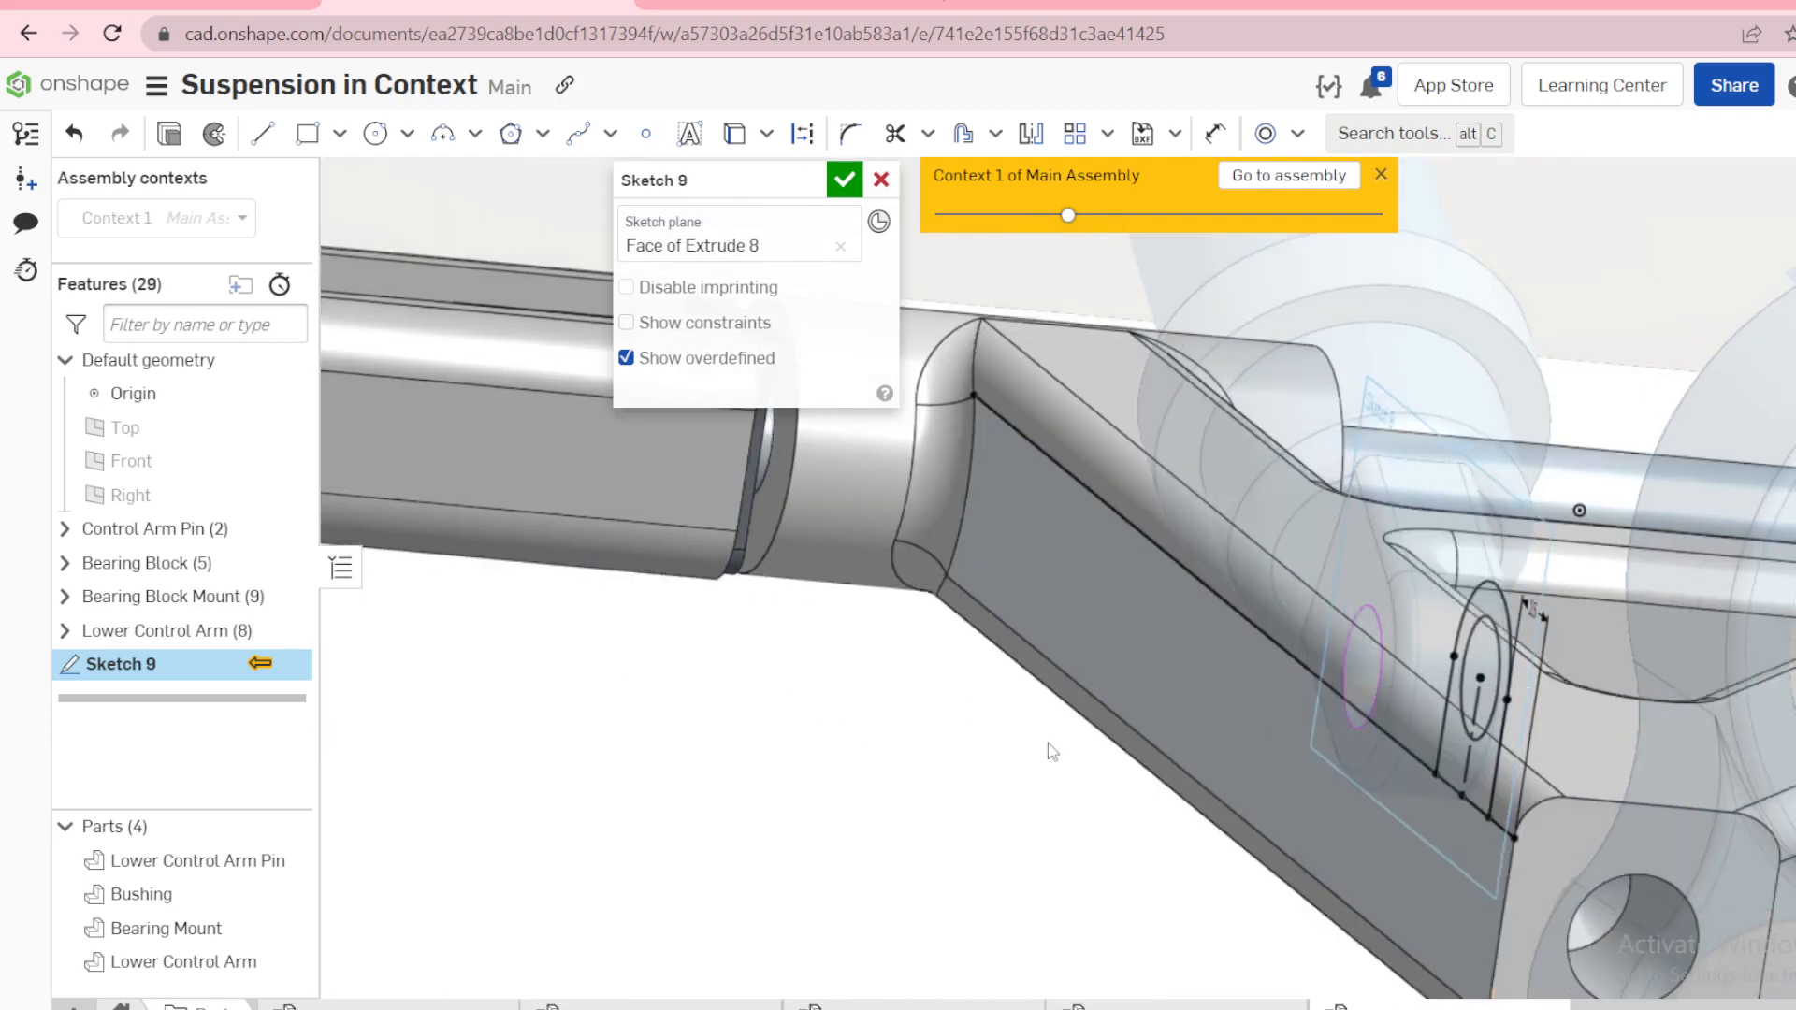
{"action": "key", "text": "Return"}
{"action": "key", "text": "shift+e"}
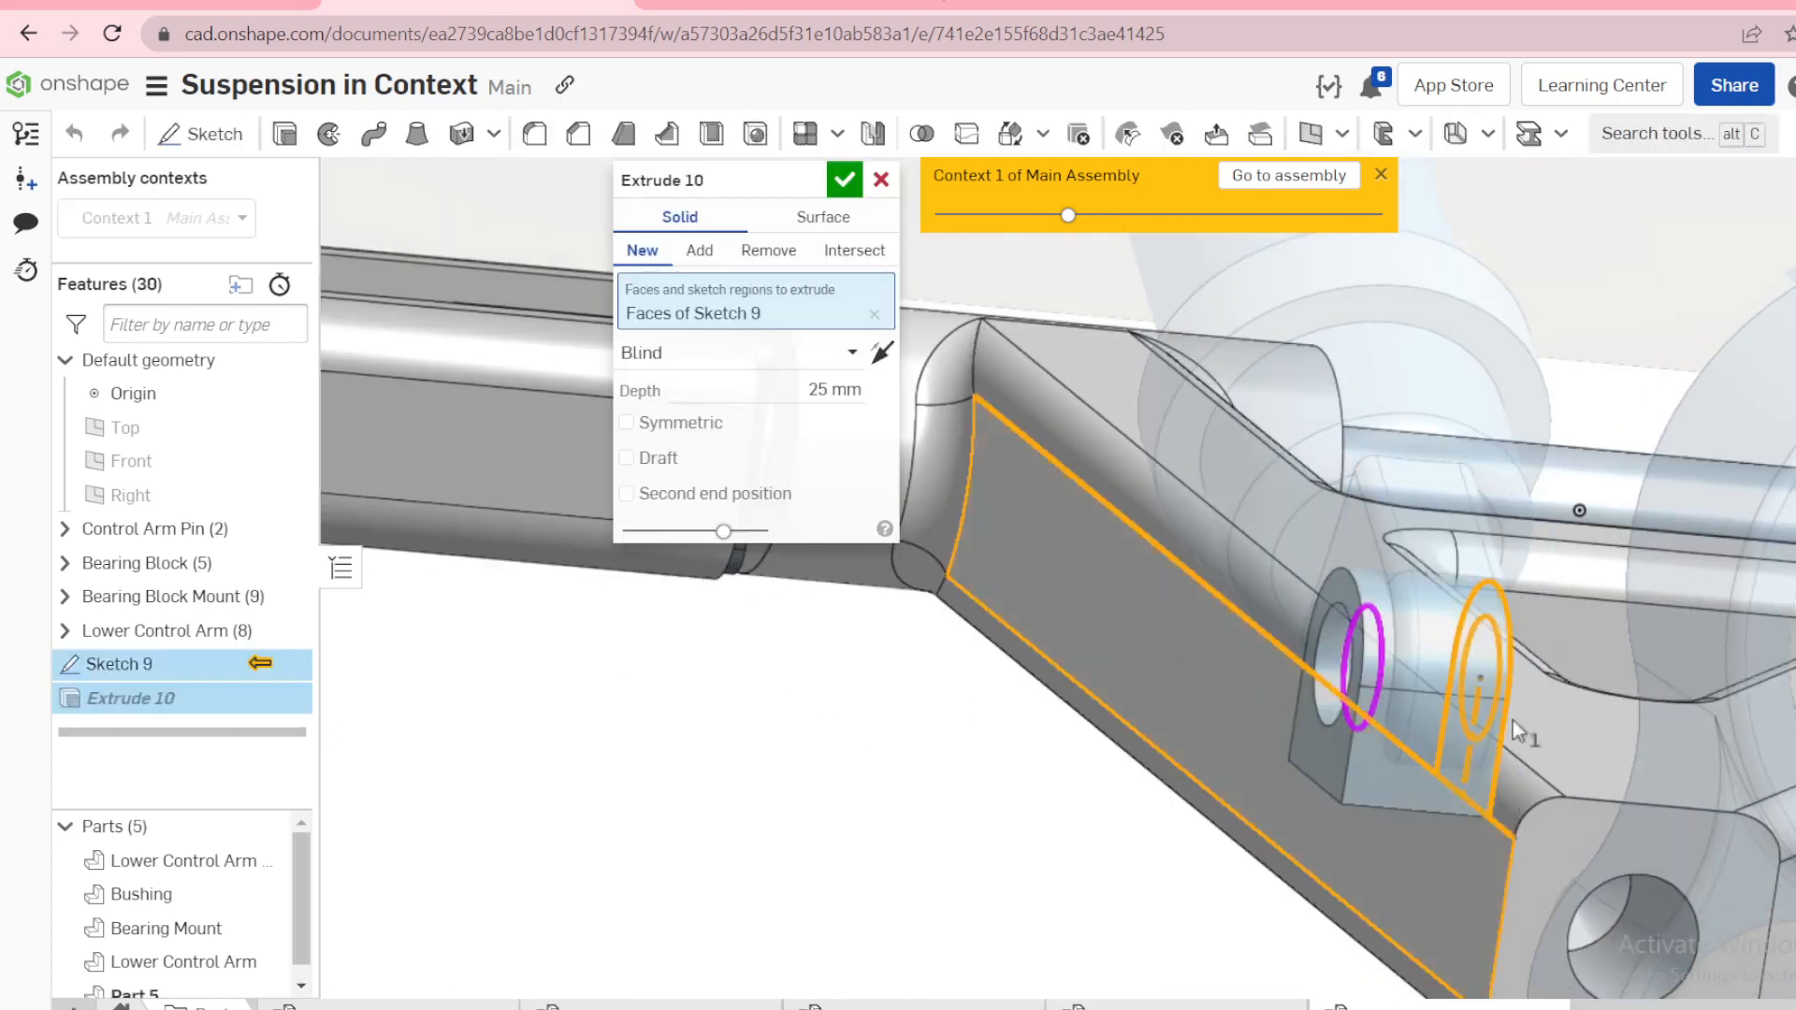
{"action": "left_click", "coordinate": [858, 397]}
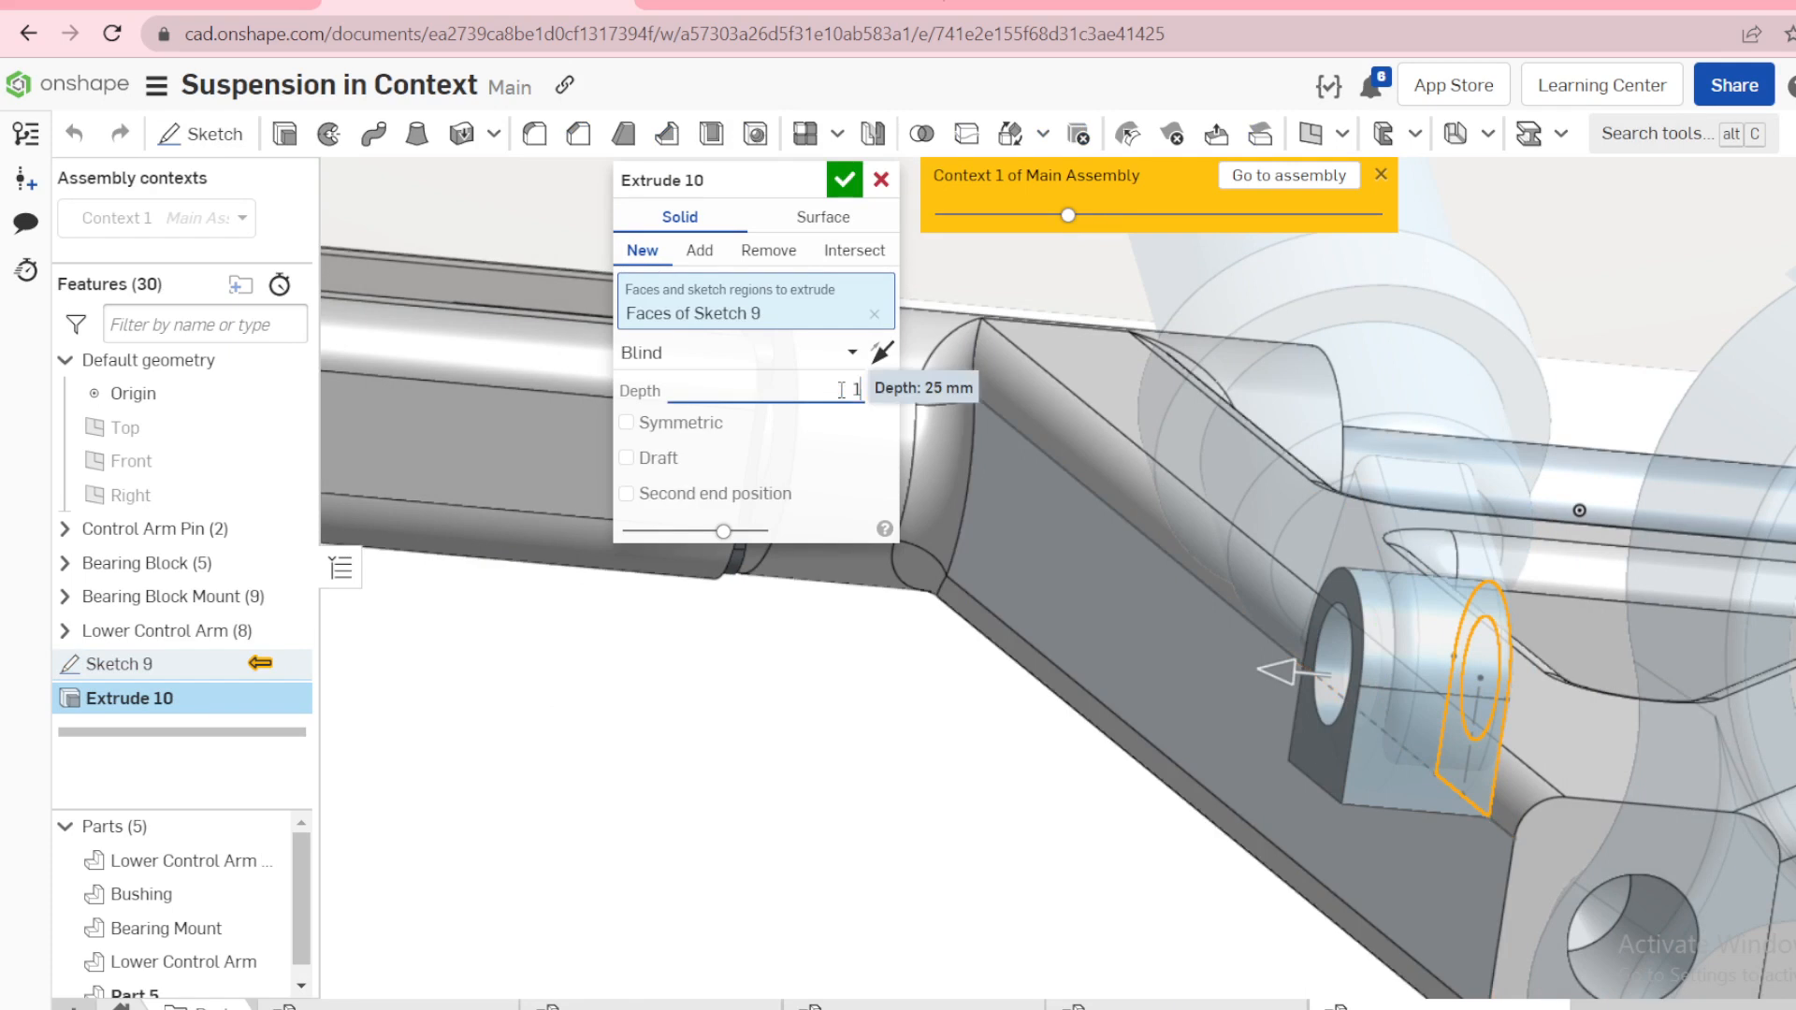
{"action": "type", "text": "15"}
{"action": "key", "text": "Return"}
Step: Reverse the extrusion direction and add it to the lower control arm, including the arm's side-face region in the profile
{"action": "left_click", "coordinate": [879, 359]}
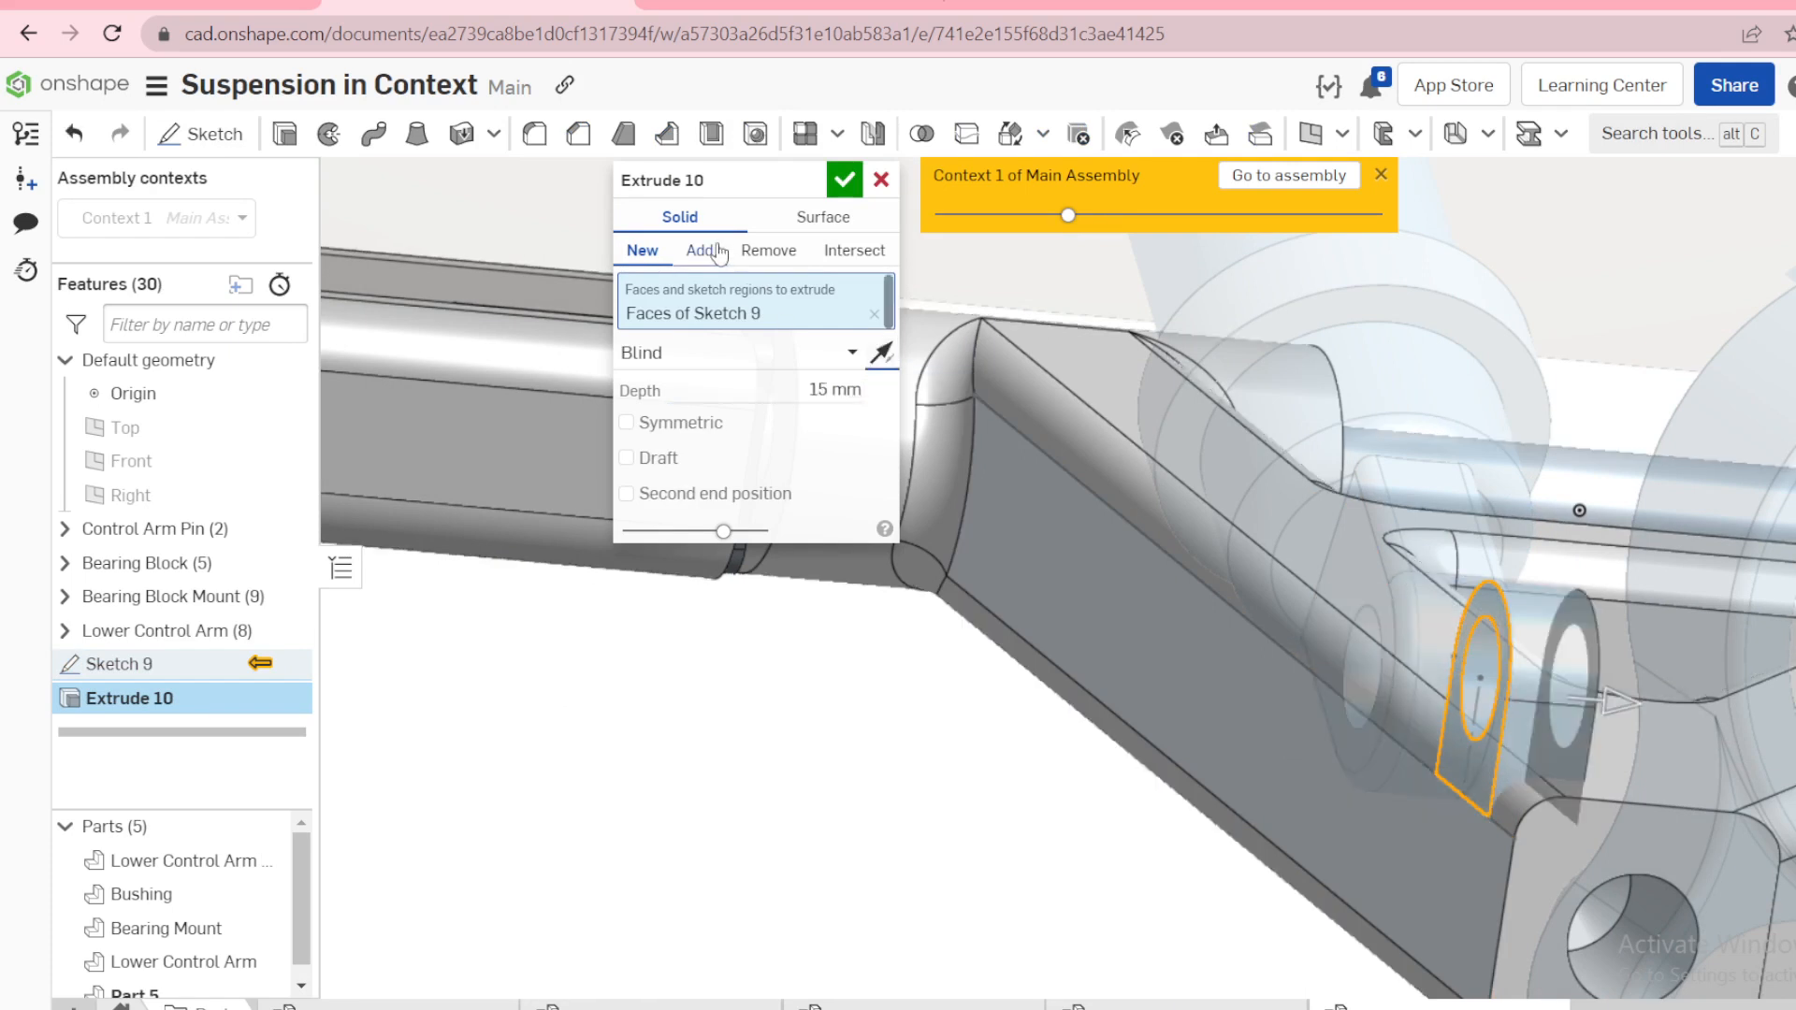
{"action": "left_click", "coordinate": [699, 251]}
{"action": "left_click", "coordinate": [987, 634]}
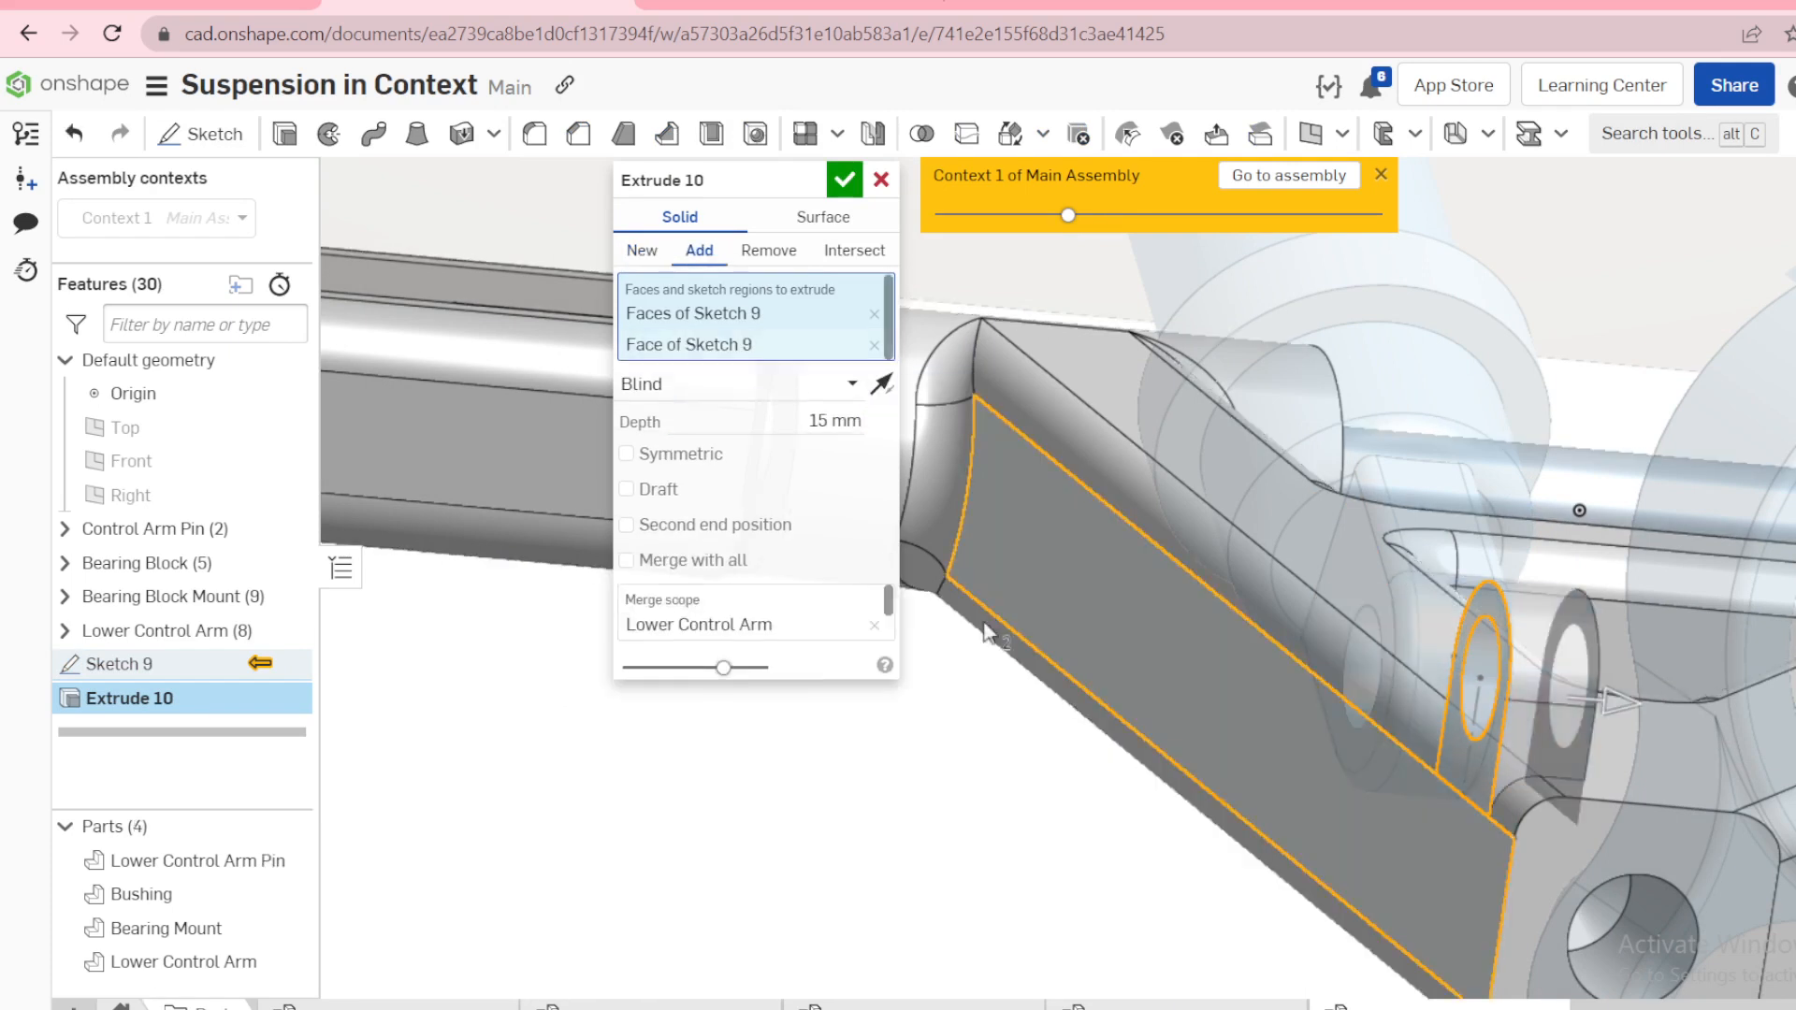
{"action": "left_click", "coordinate": [847, 182]}
Step: Examine the extruded shock mount on the lower control arm against the shock and the surrounding assembly
{"action": "scroll", "coordinate": [1234, 445], "scroll_direction": "down", "scroll_amount": 2}
{"action": "scroll", "coordinate": [1300, 521], "scroll_direction": "down", "scroll_amount": 1}
{"action": "right_click_drag", "start_coordinate": [1301, 520], "coordinate": [1365, 509]}
{"action": "scroll", "coordinate": [1531, 515], "scroll_direction": "up", "scroll_amount": 3}
{"action": "right_click_drag", "start_coordinate": [1537, 525], "coordinate": [1614, 514]}
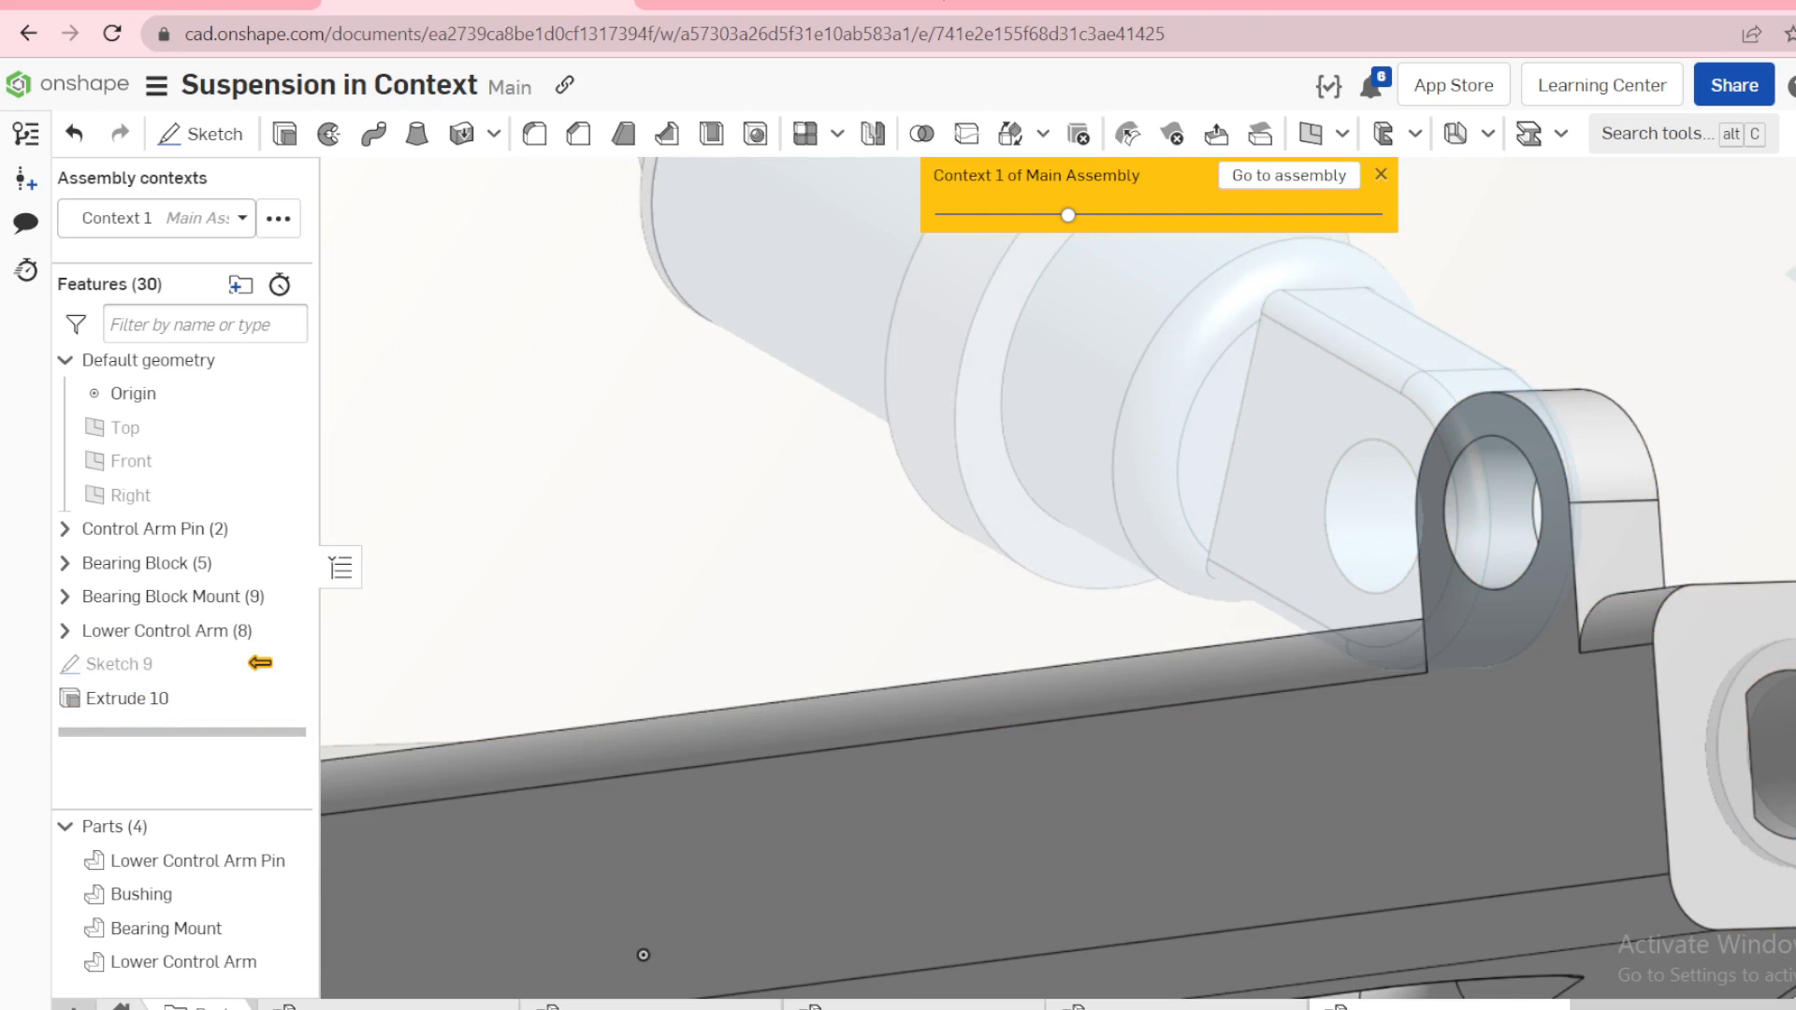
{"action": "left_click", "coordinate": [1553, 318]}
{"action": "scroll", "coordinate": [1334, 590], "scroll_direction": "down", "scroll_amount": 6}
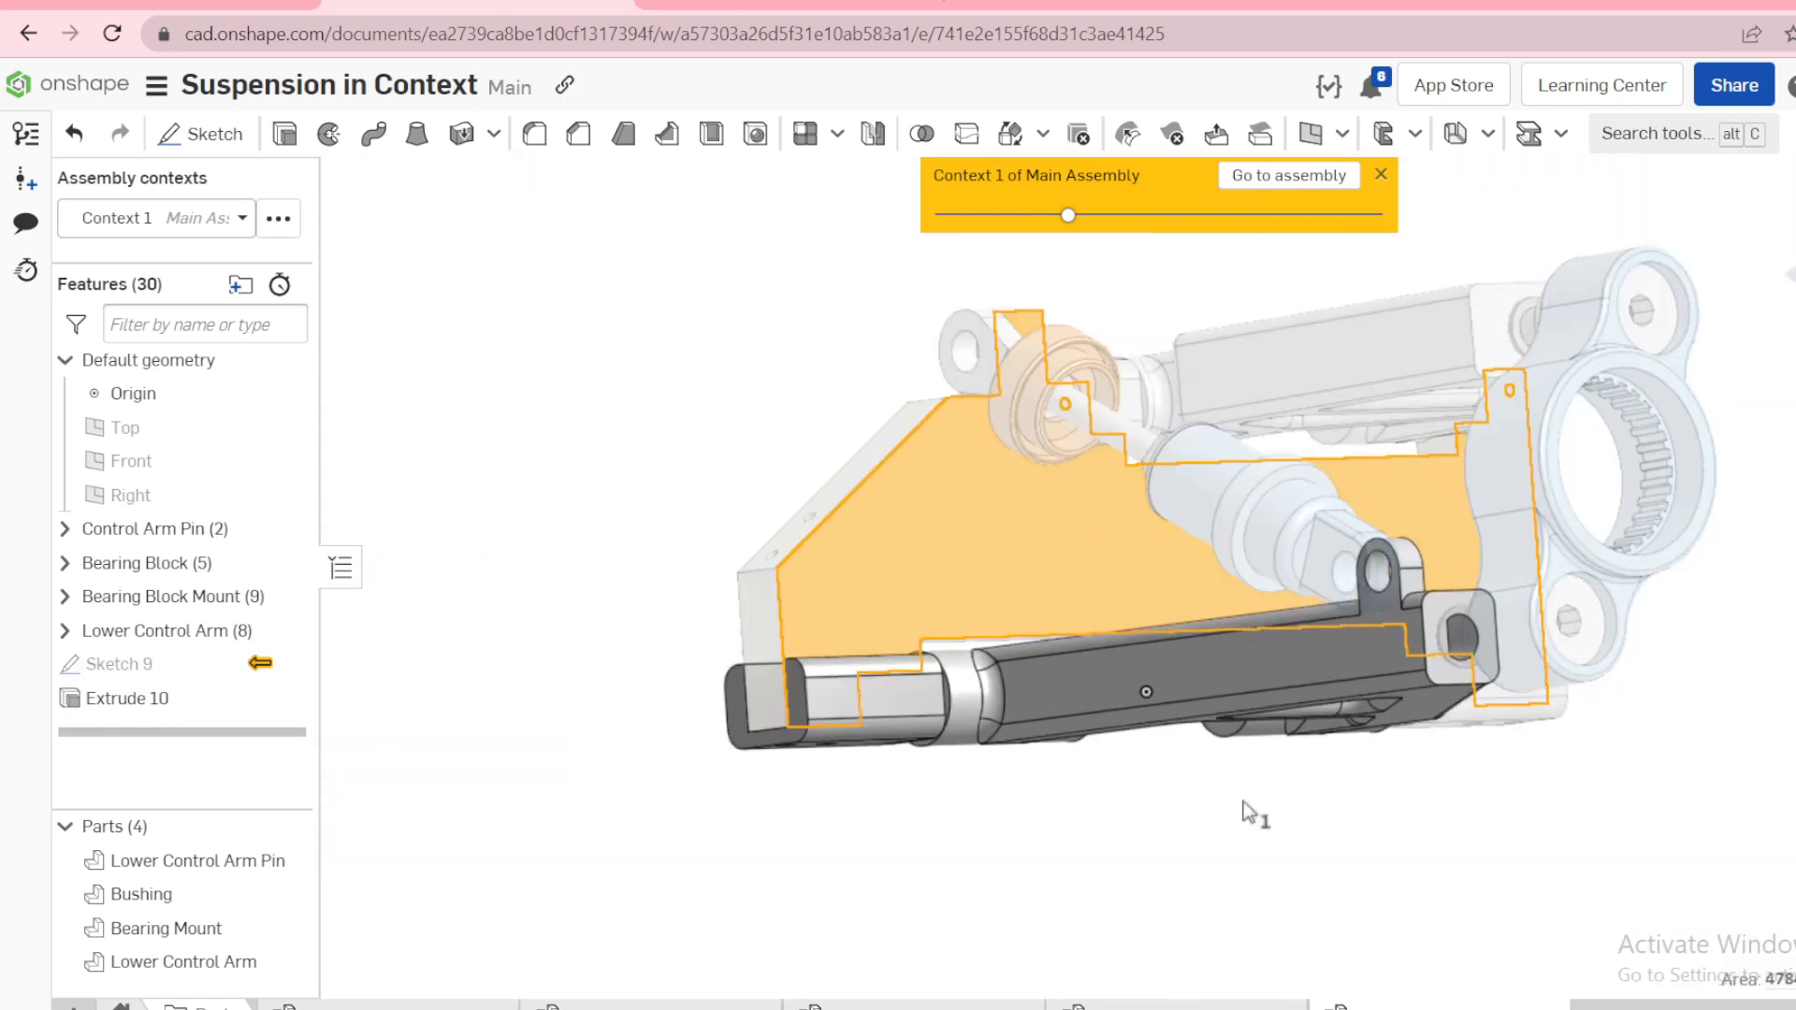
{"action": "left_click", "coordinate": [1245, 804]}
{"action": "scroll", "coordinate": [1400, 589], "scroll_direction": "up", "scroll_amount": 8}
Step: Fillet the shock mount's rounded outer edges and its junction edges with the lower control arm at 5 mm radius
{"action": "key", "text": "shift+f"}
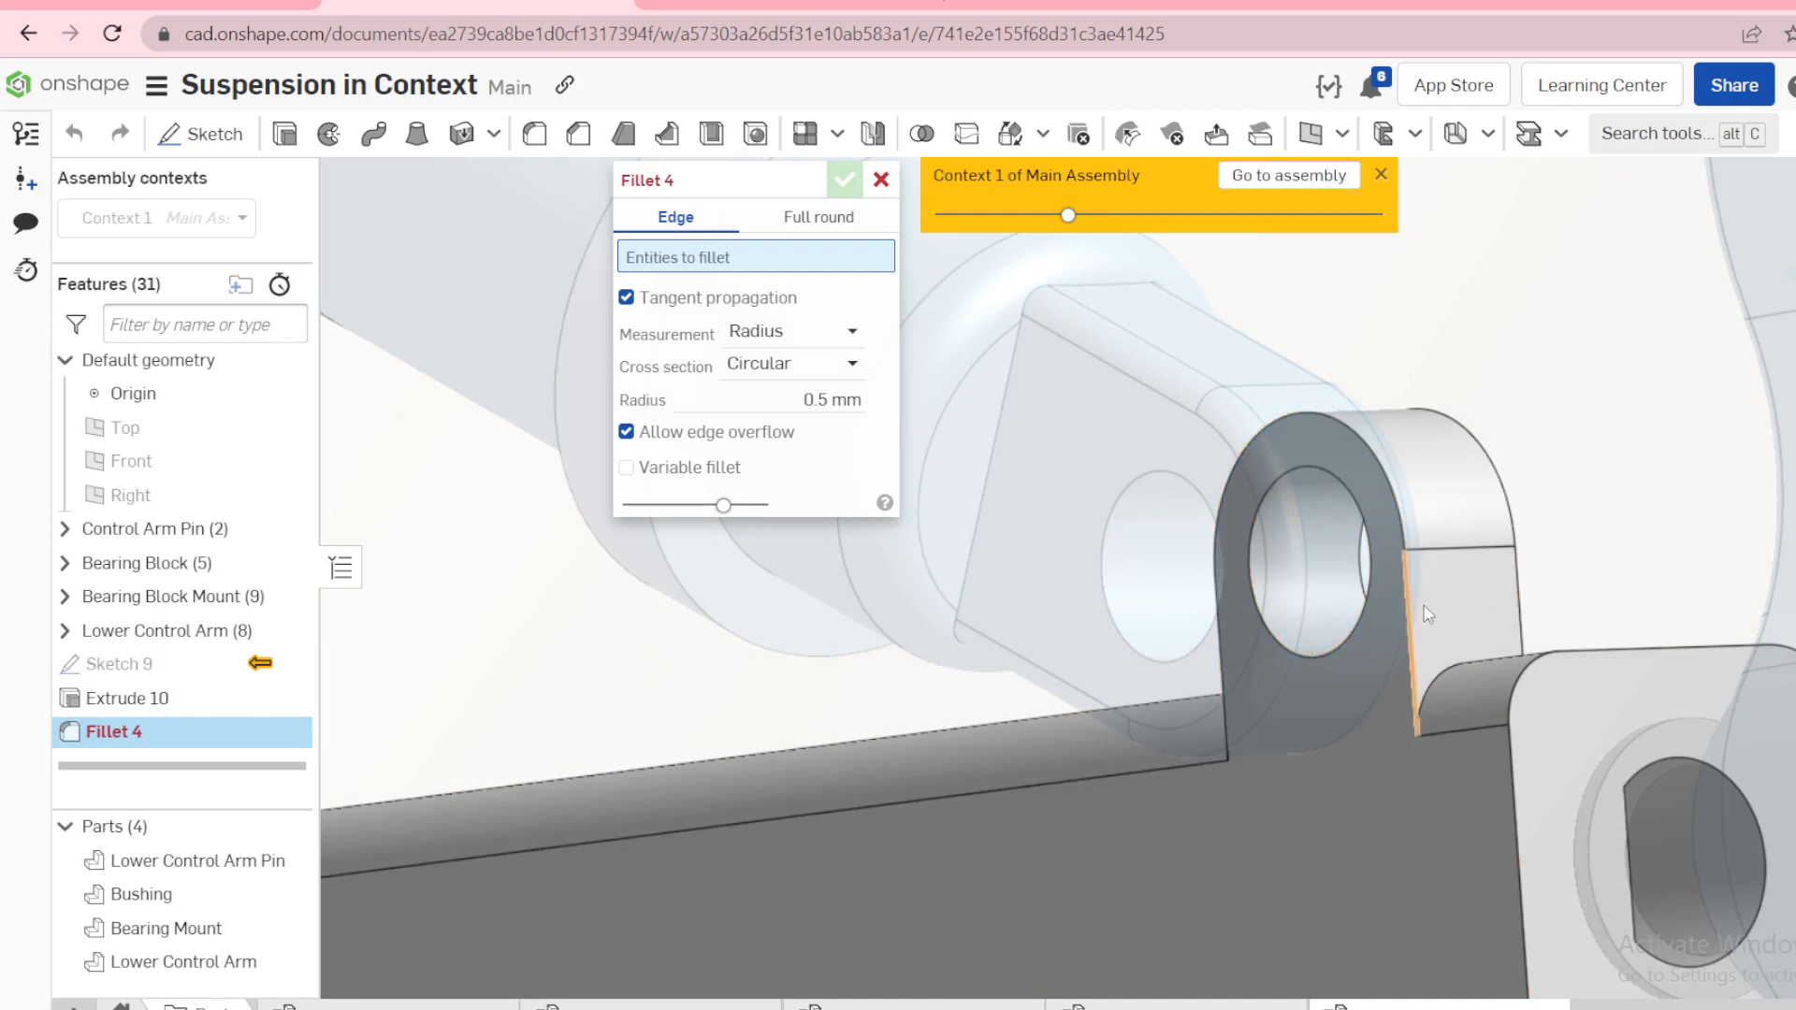
{"action": "right_click_drag", "start_coordinate": [1475, 659], "coordinate": [1473, 672]}
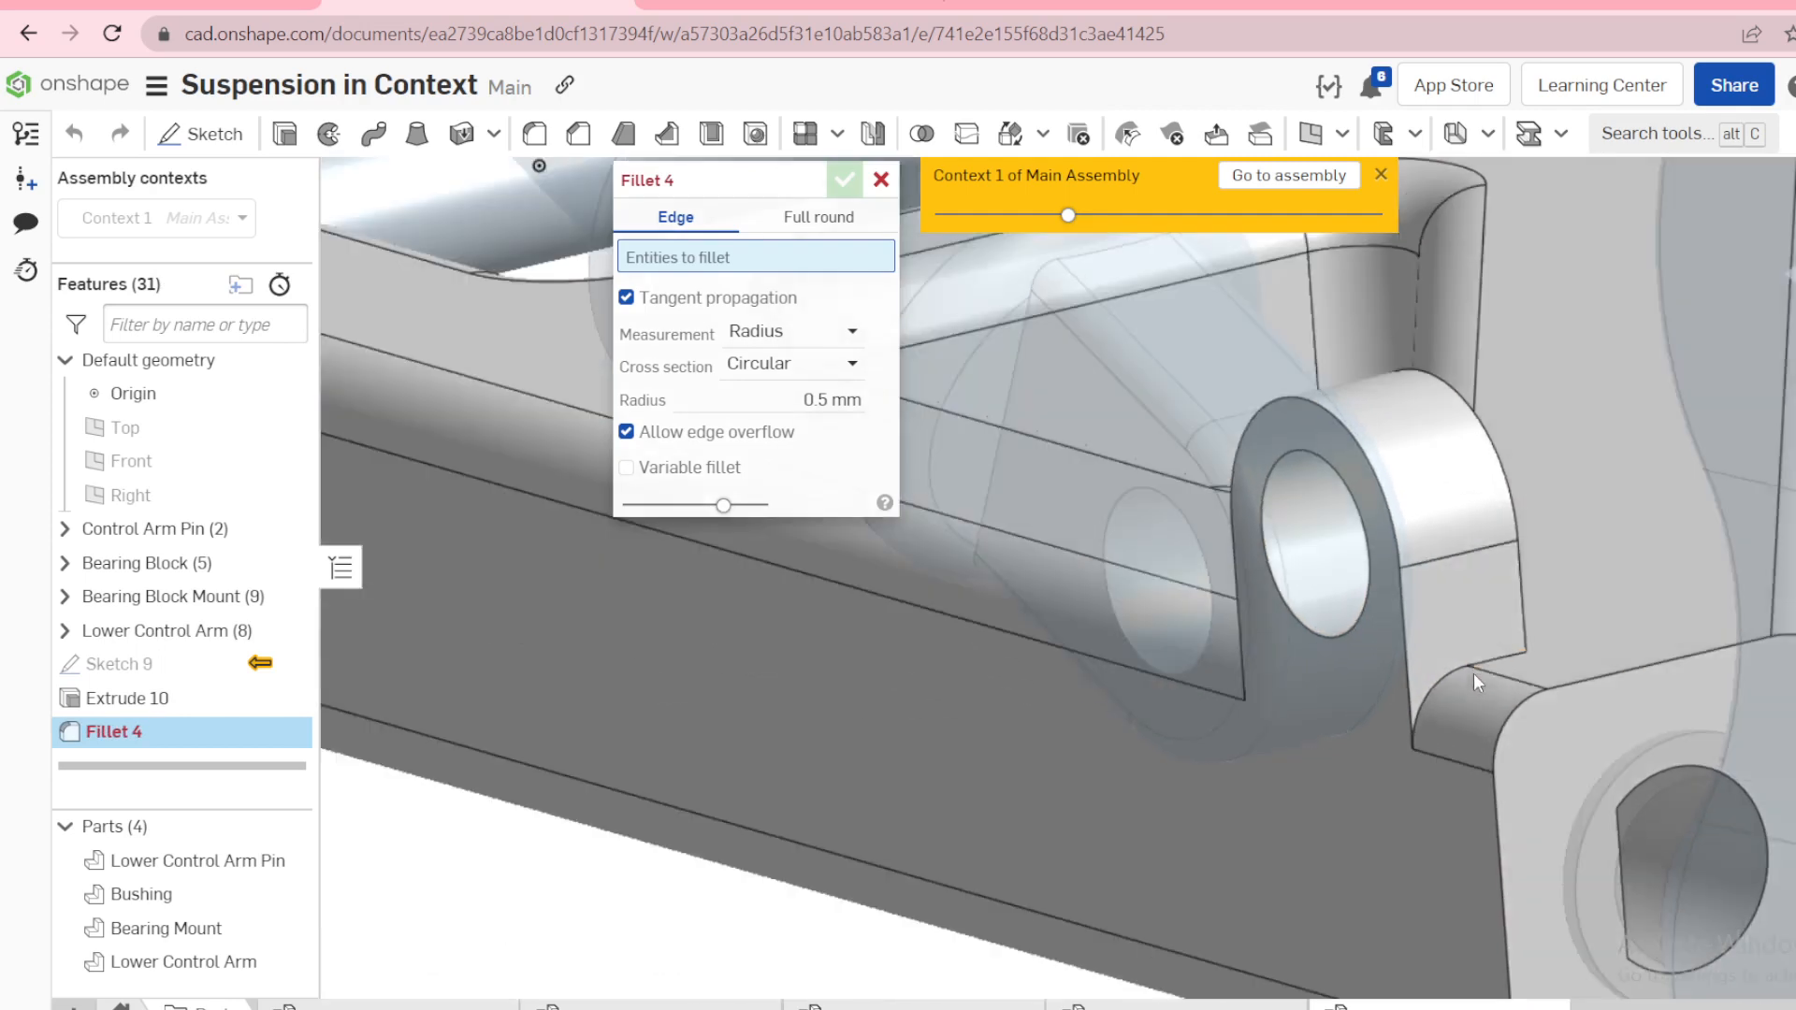
{"action": "left_click", "coordinate": [1398, 533]}
{"action": "left_click", "coordinate": [1516, 513]}
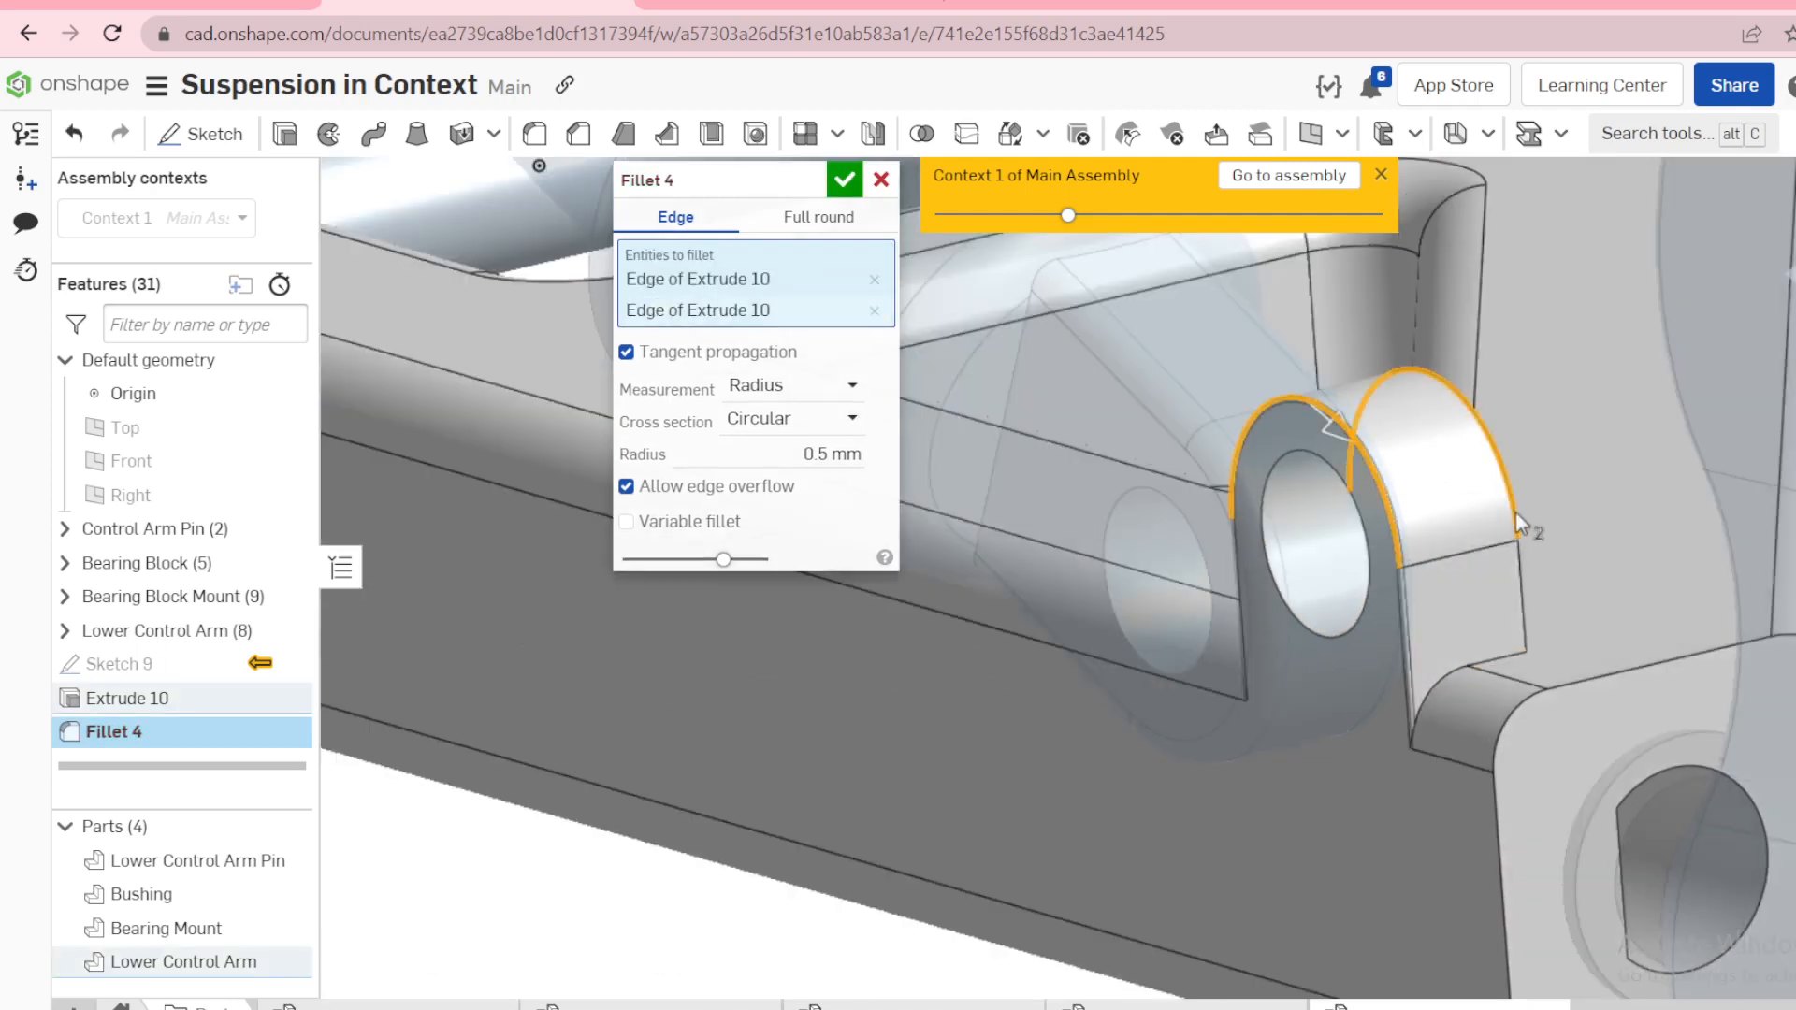
{"action": "left_click", "coordinate": [1485, 663]}
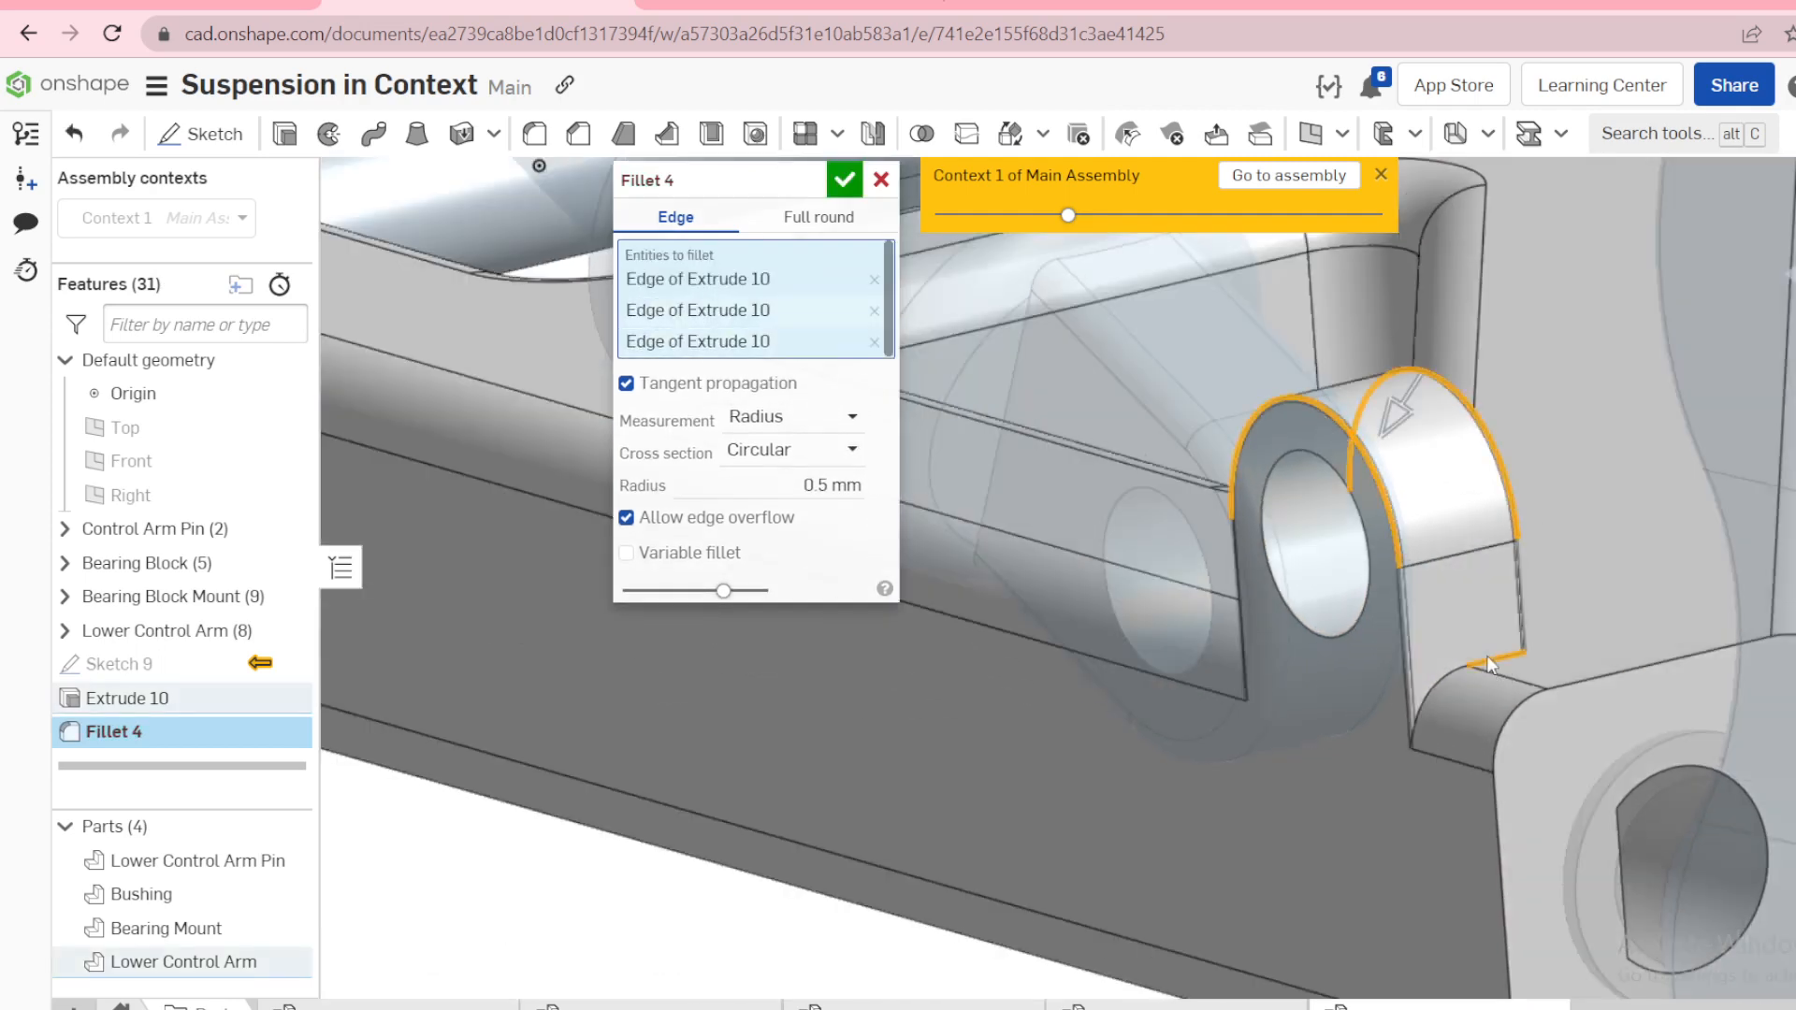
{"action": "right_click_drag", "start_coordinate": [1488, 666], "coordinate": [1615, 678]}
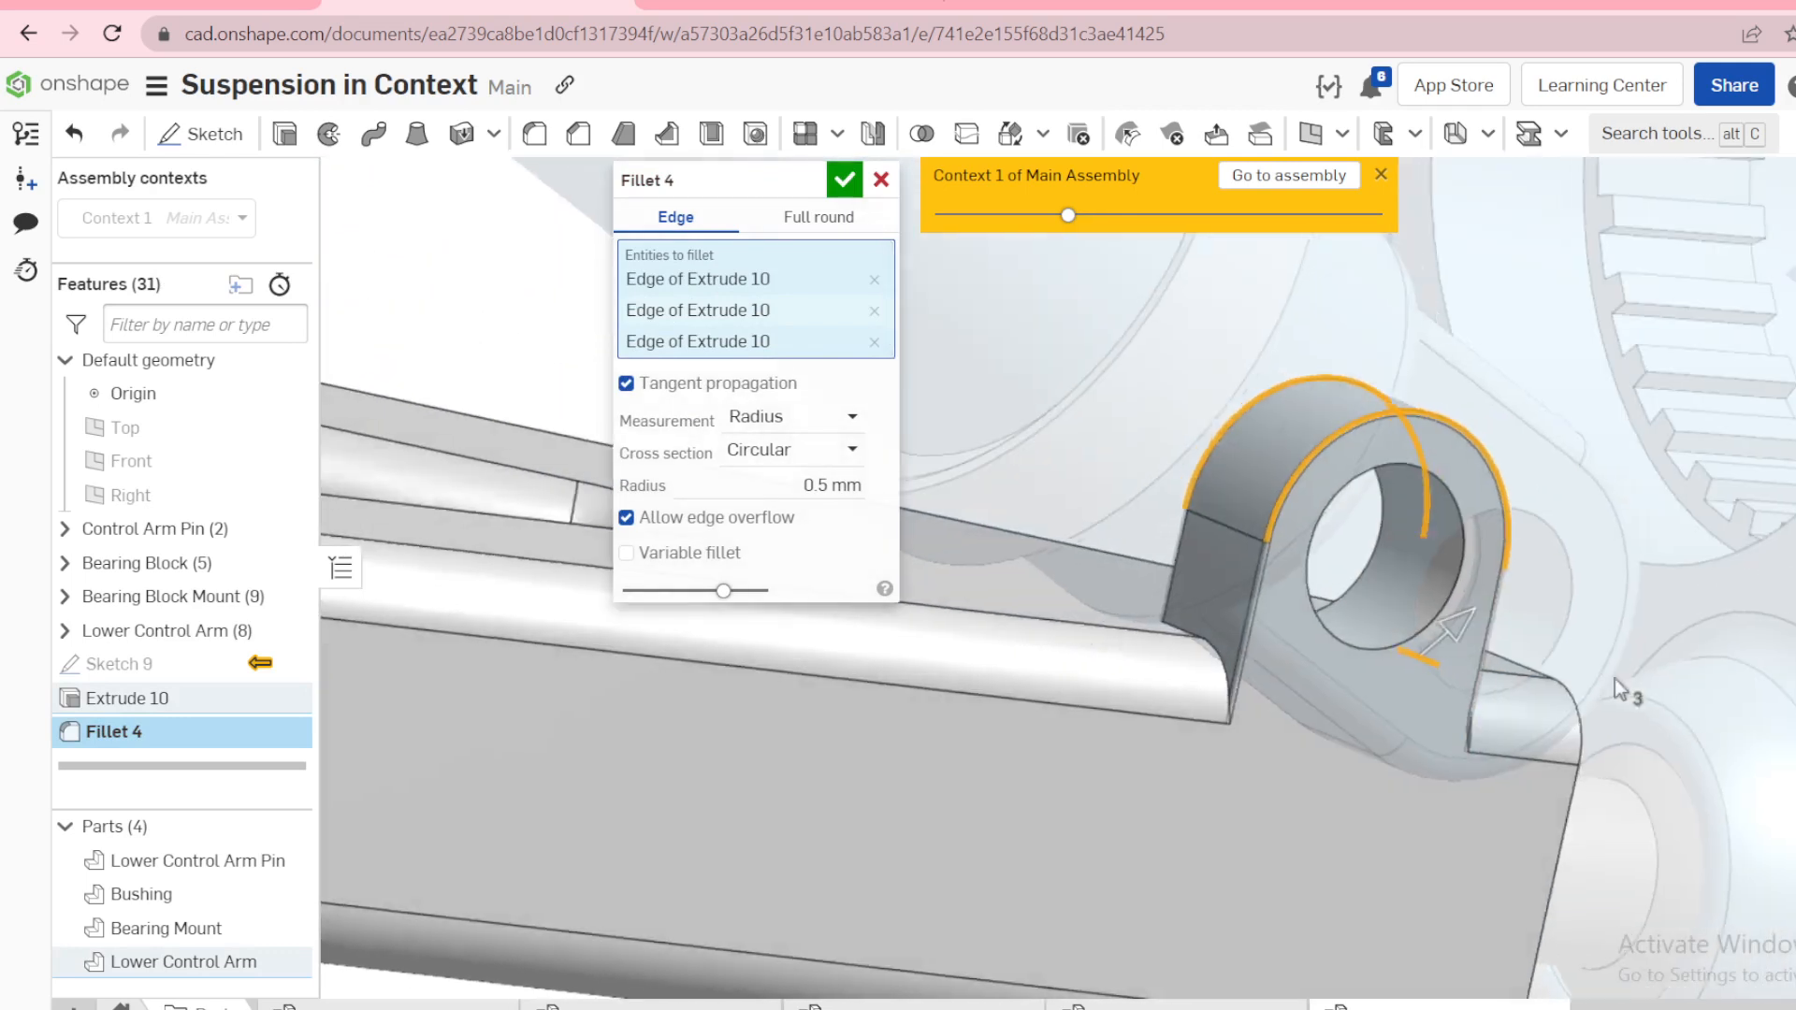
{"action": "left_click", "coordinate": [1207, 657]}
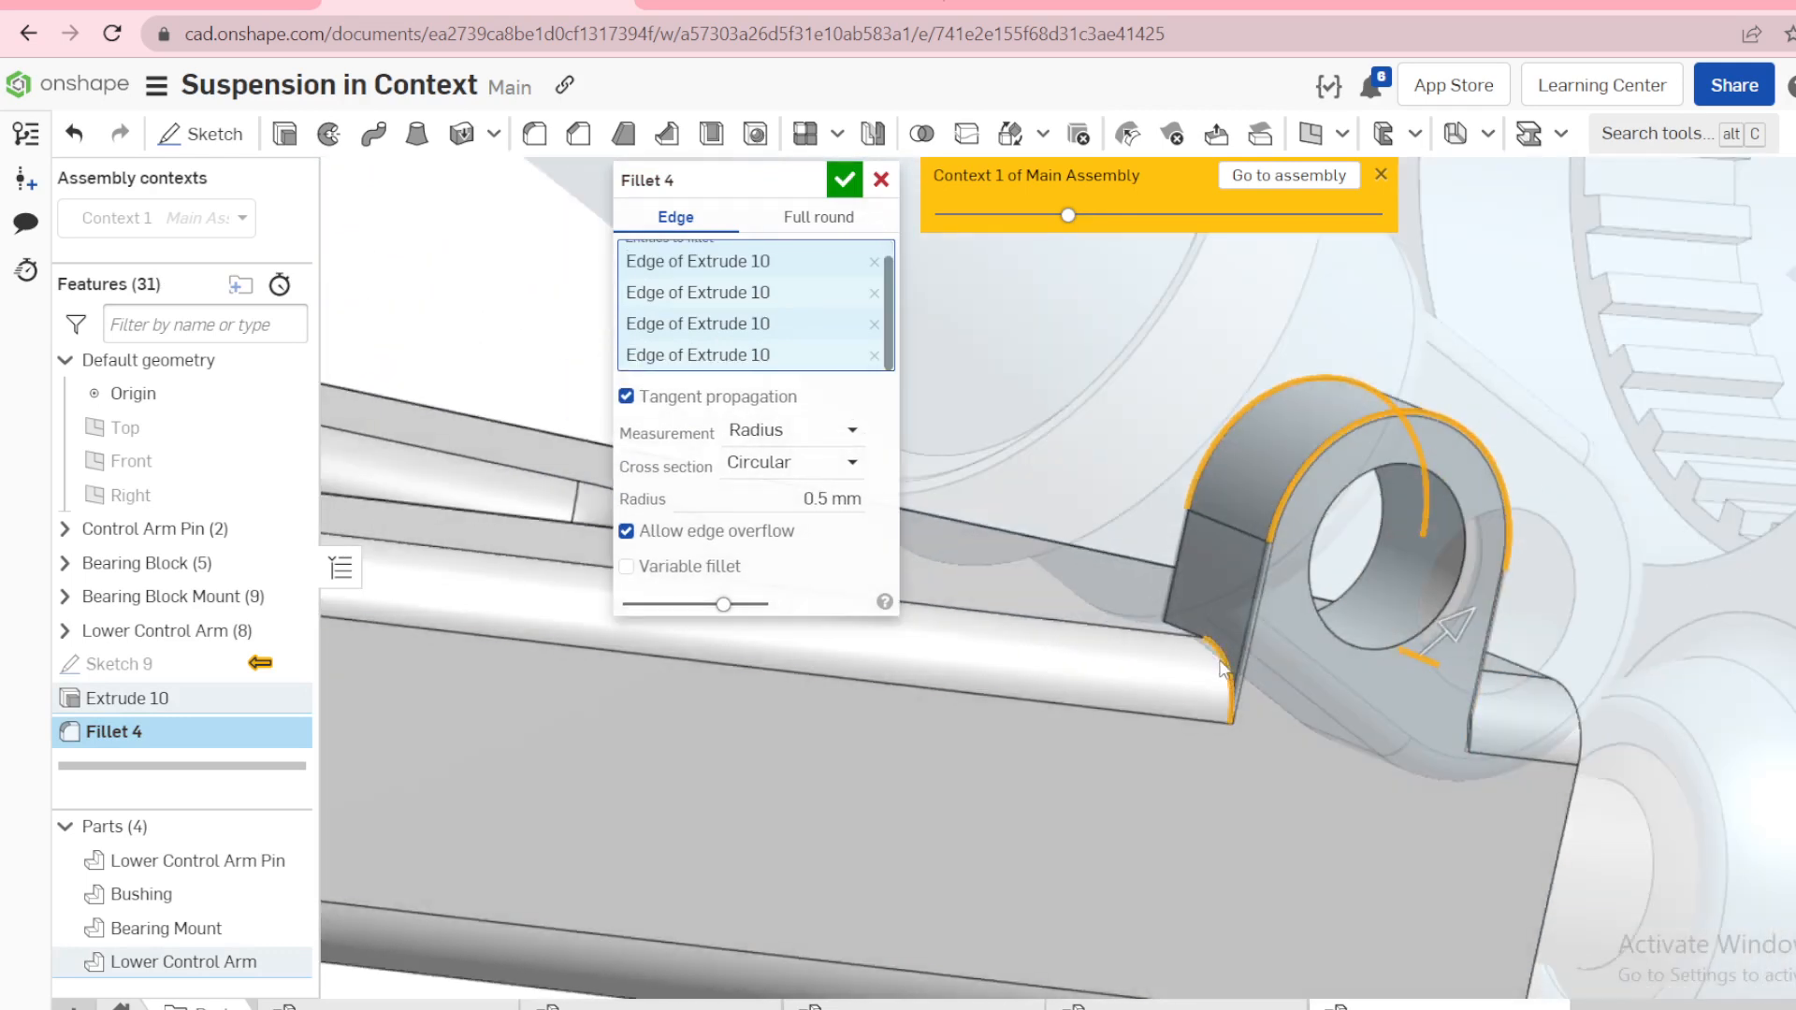
{"action": "left_click", "coordinate": [832, 498]}
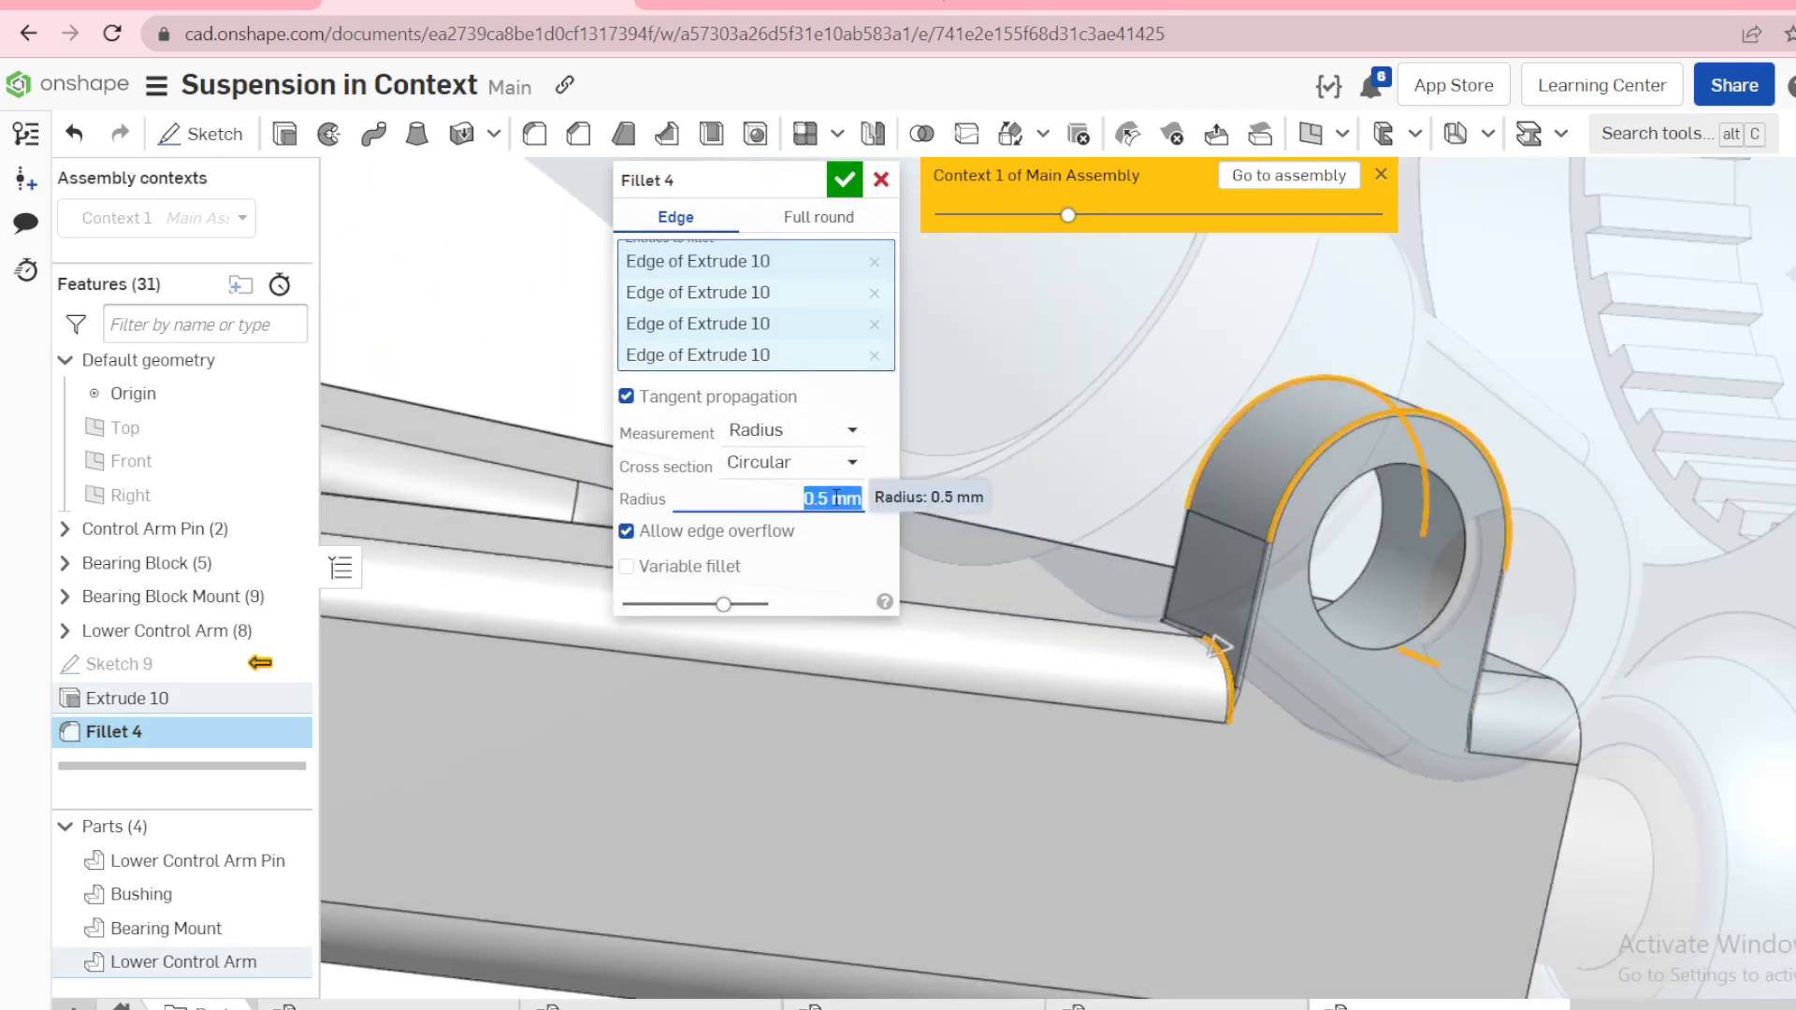
{"action": "type", "text": "5"}
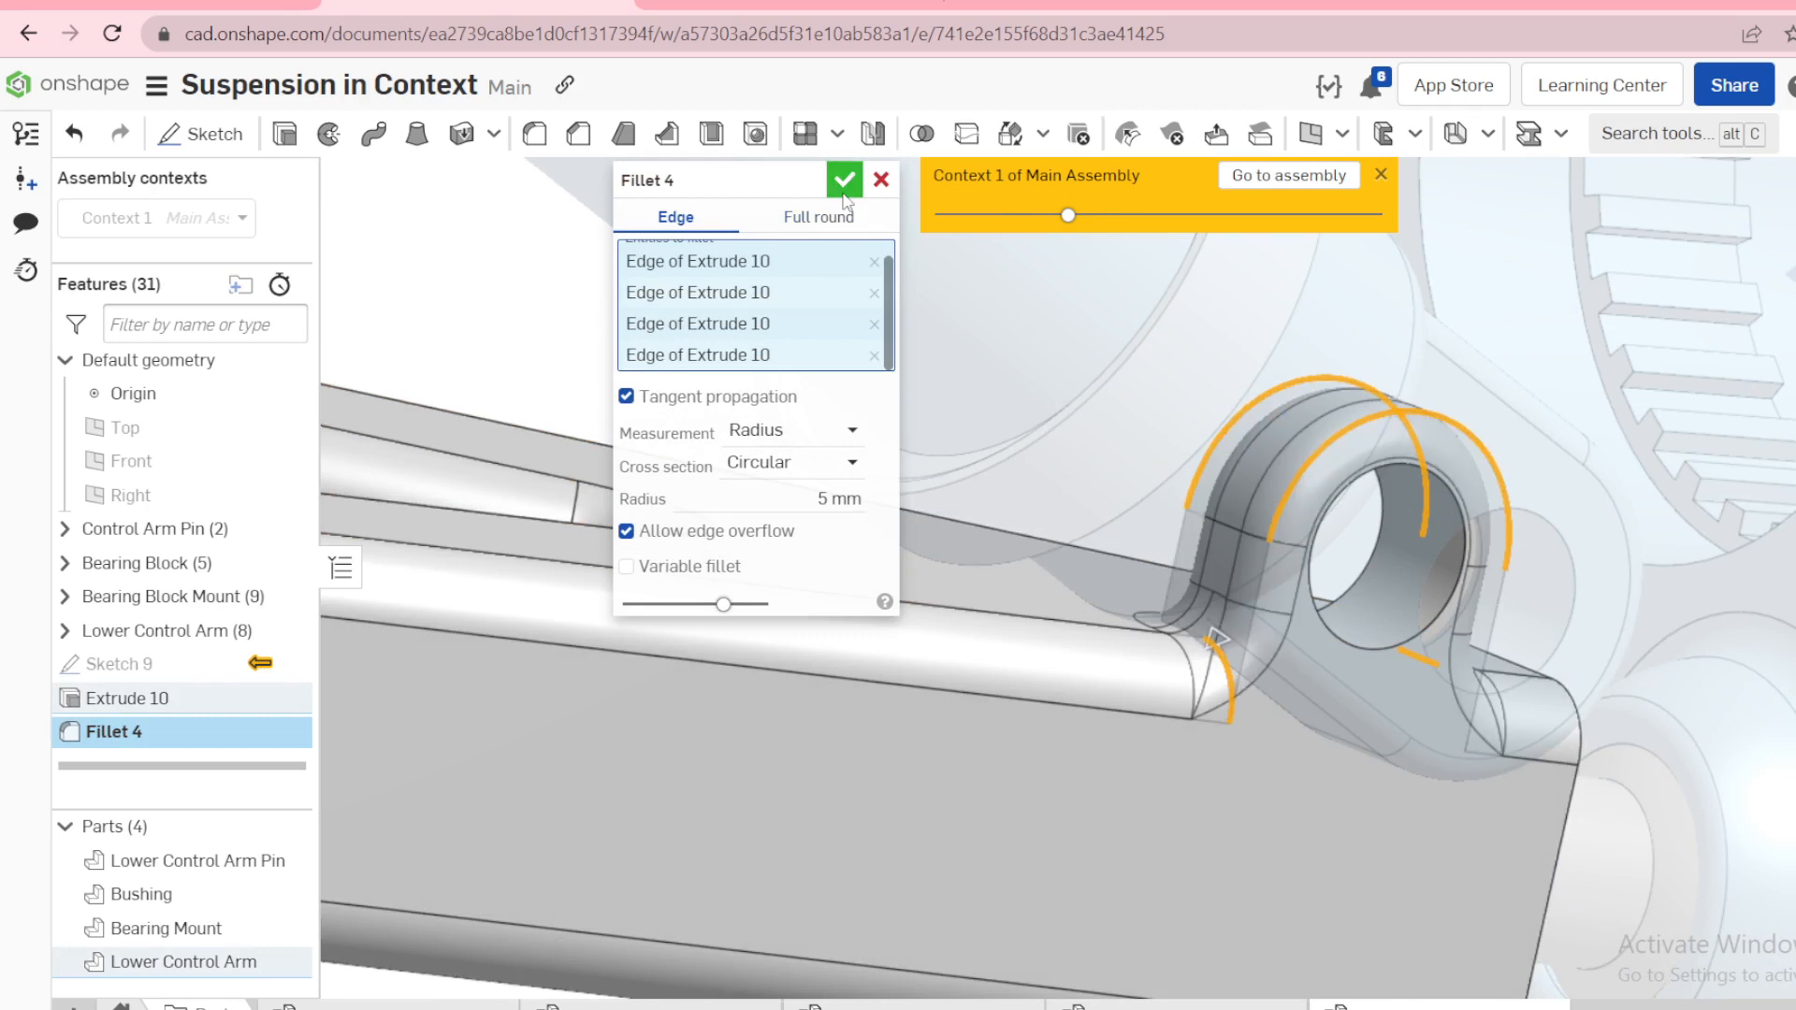
{"action": "left_click", "coordinate": [844, 179]}
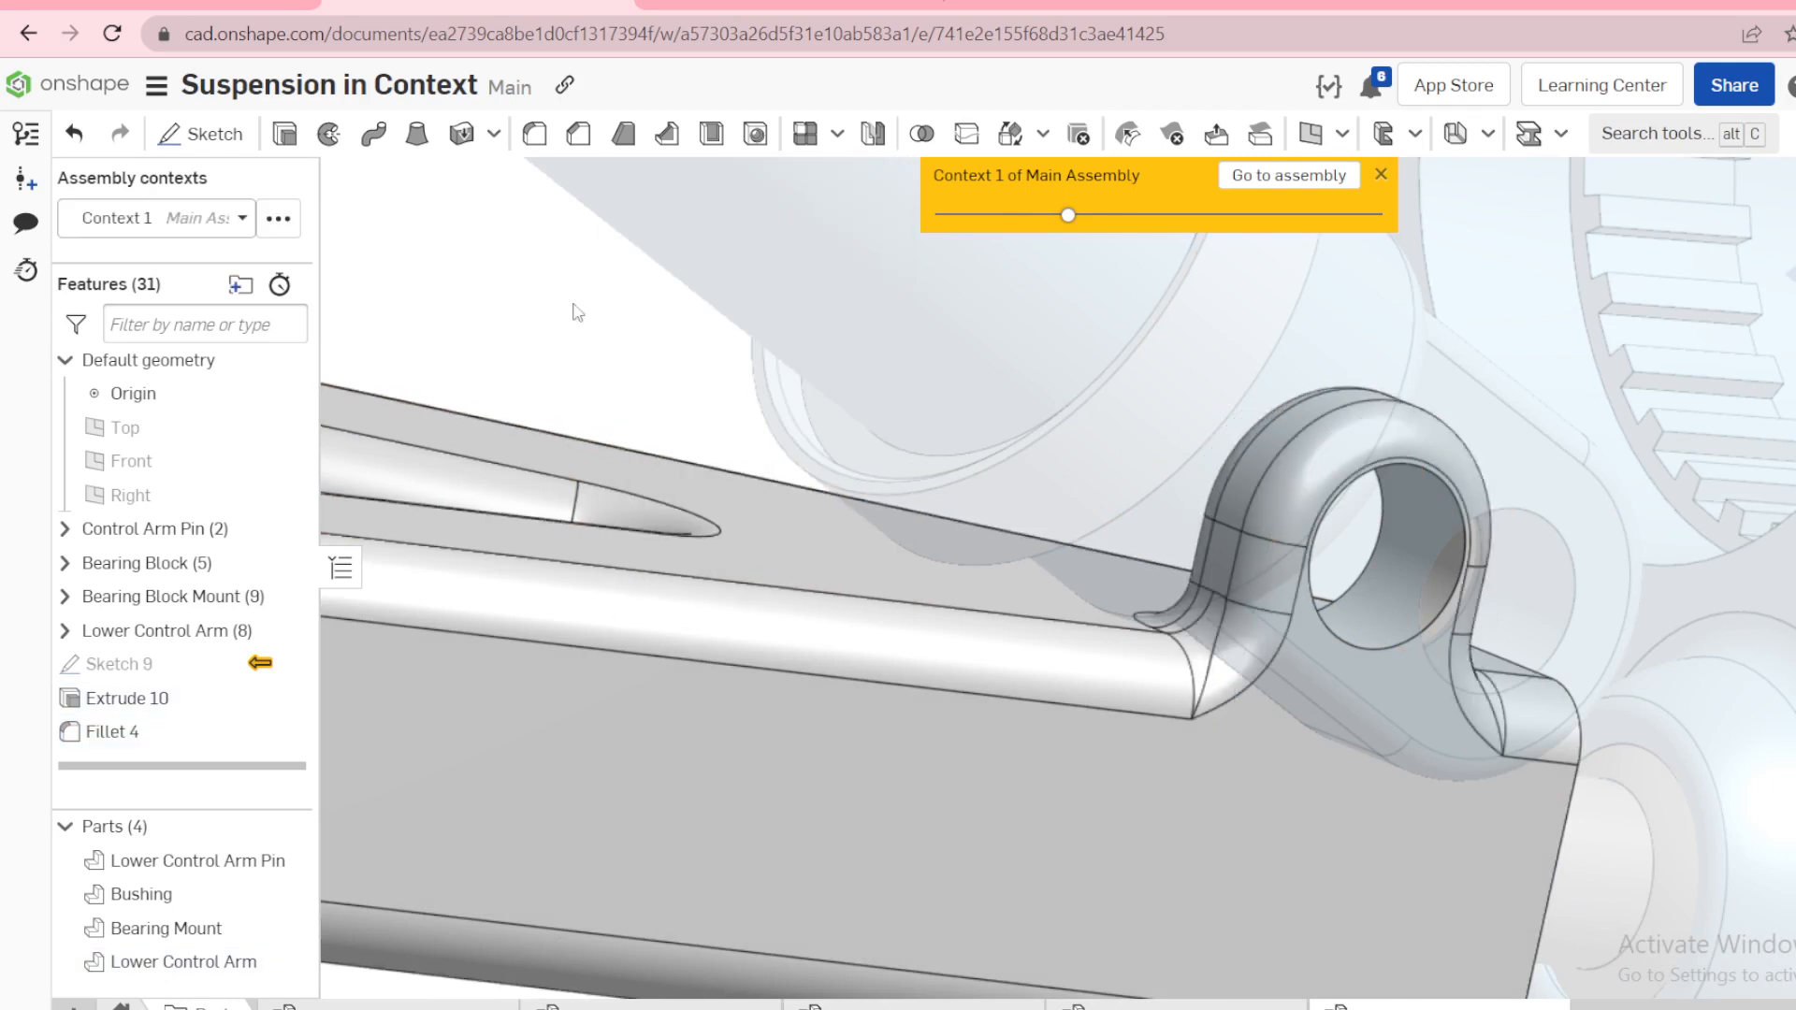
Step: Rename the assembly context as "Lower shock mount"
{"action": "scroll", "coordinate": [994, 469], "scroll_direction": "down", "scroll_amount": 5}
{"action": "right_click_drag", "start_coordinate": [994, 469], "coordinate": [866, 451]}
{"action": "scroll", "coordinate": [866, 451], "scroll_direction": "down", "scroll_amount": 3}
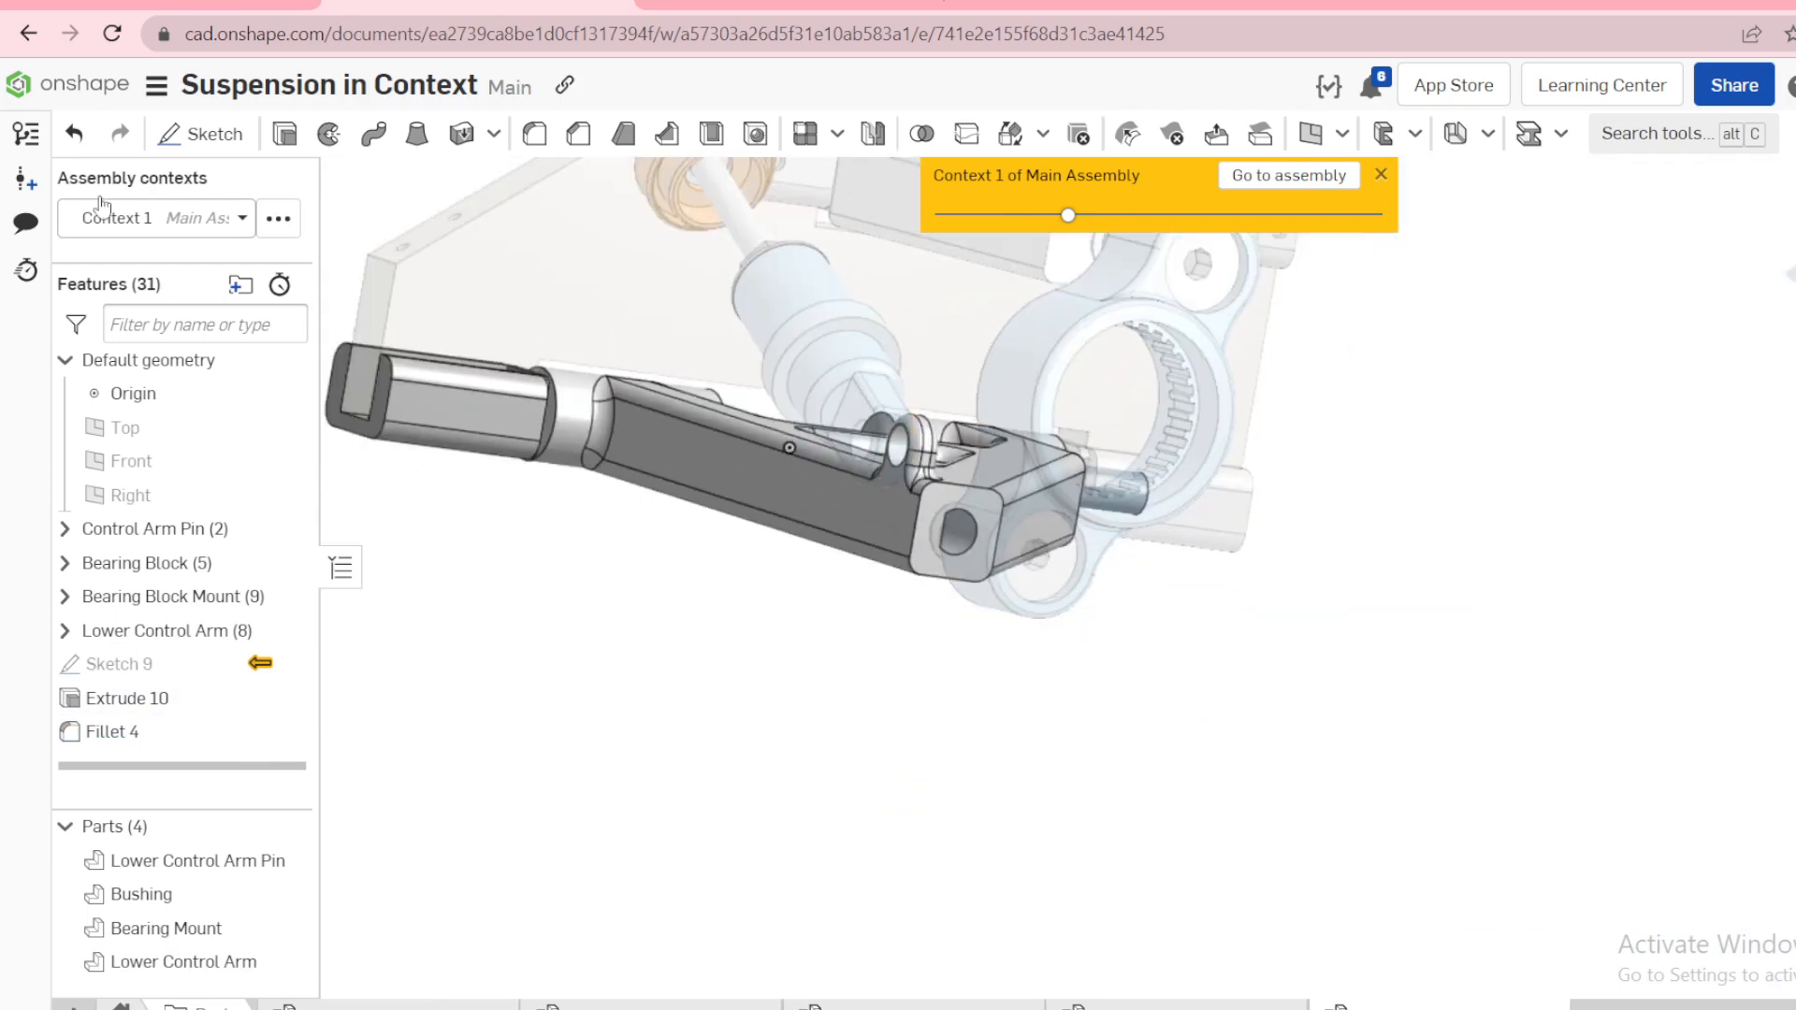
{"action": "left_click", "coordinate": [279, 220]}
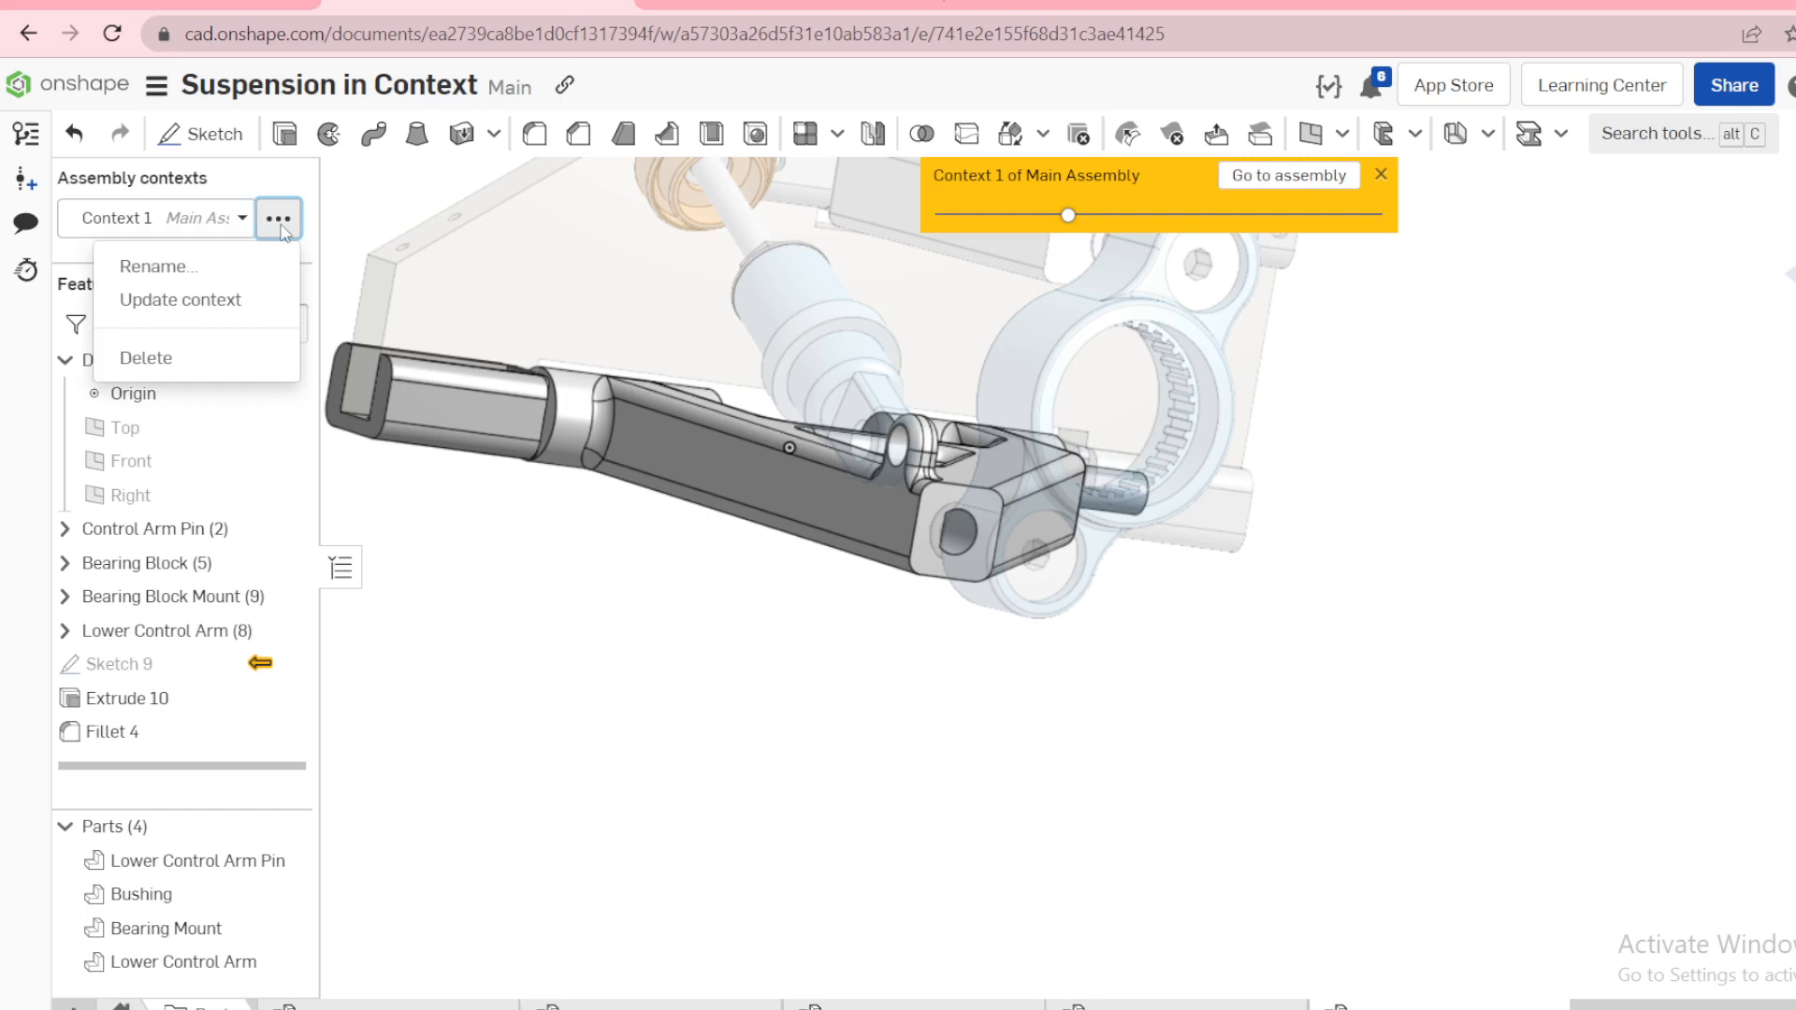
{"action": "left_click", "coordinate": [192, 273]}
{"action": "type", "text": "Lowe"}
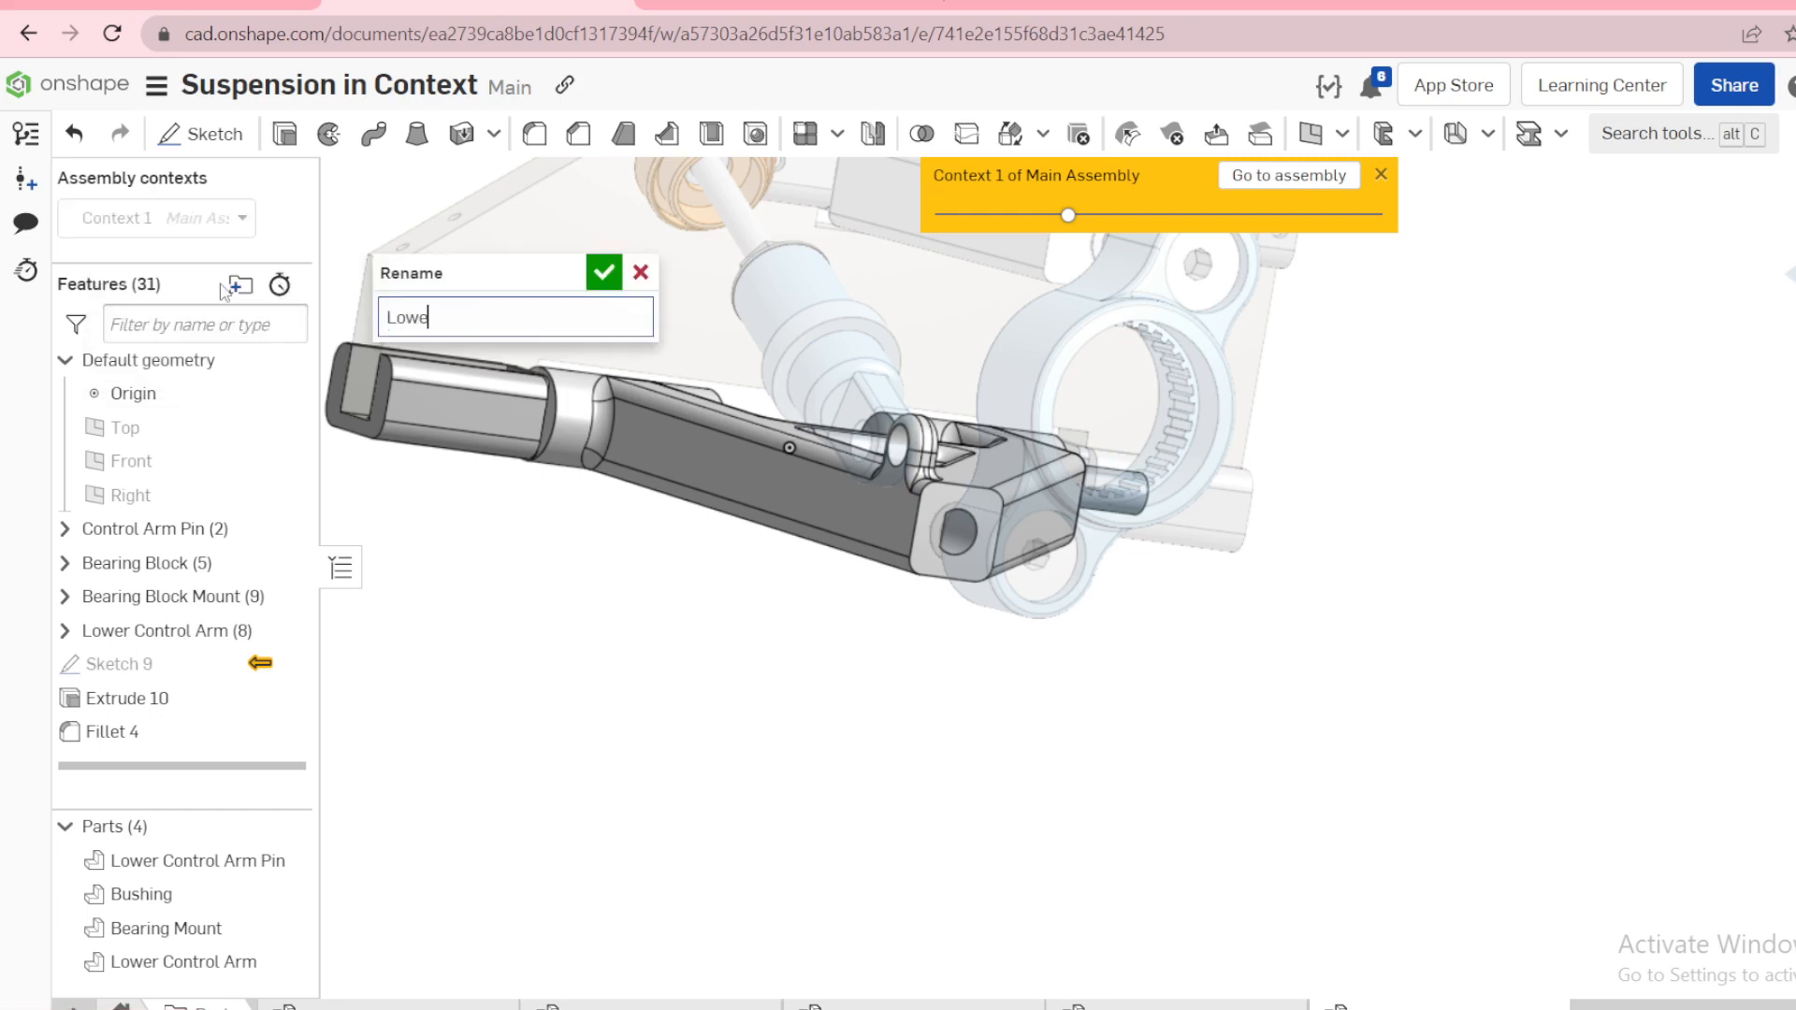
{"action": "type", "text": "r shock mount"}
{"action": "left_click", "coordinate": [604, 277]}
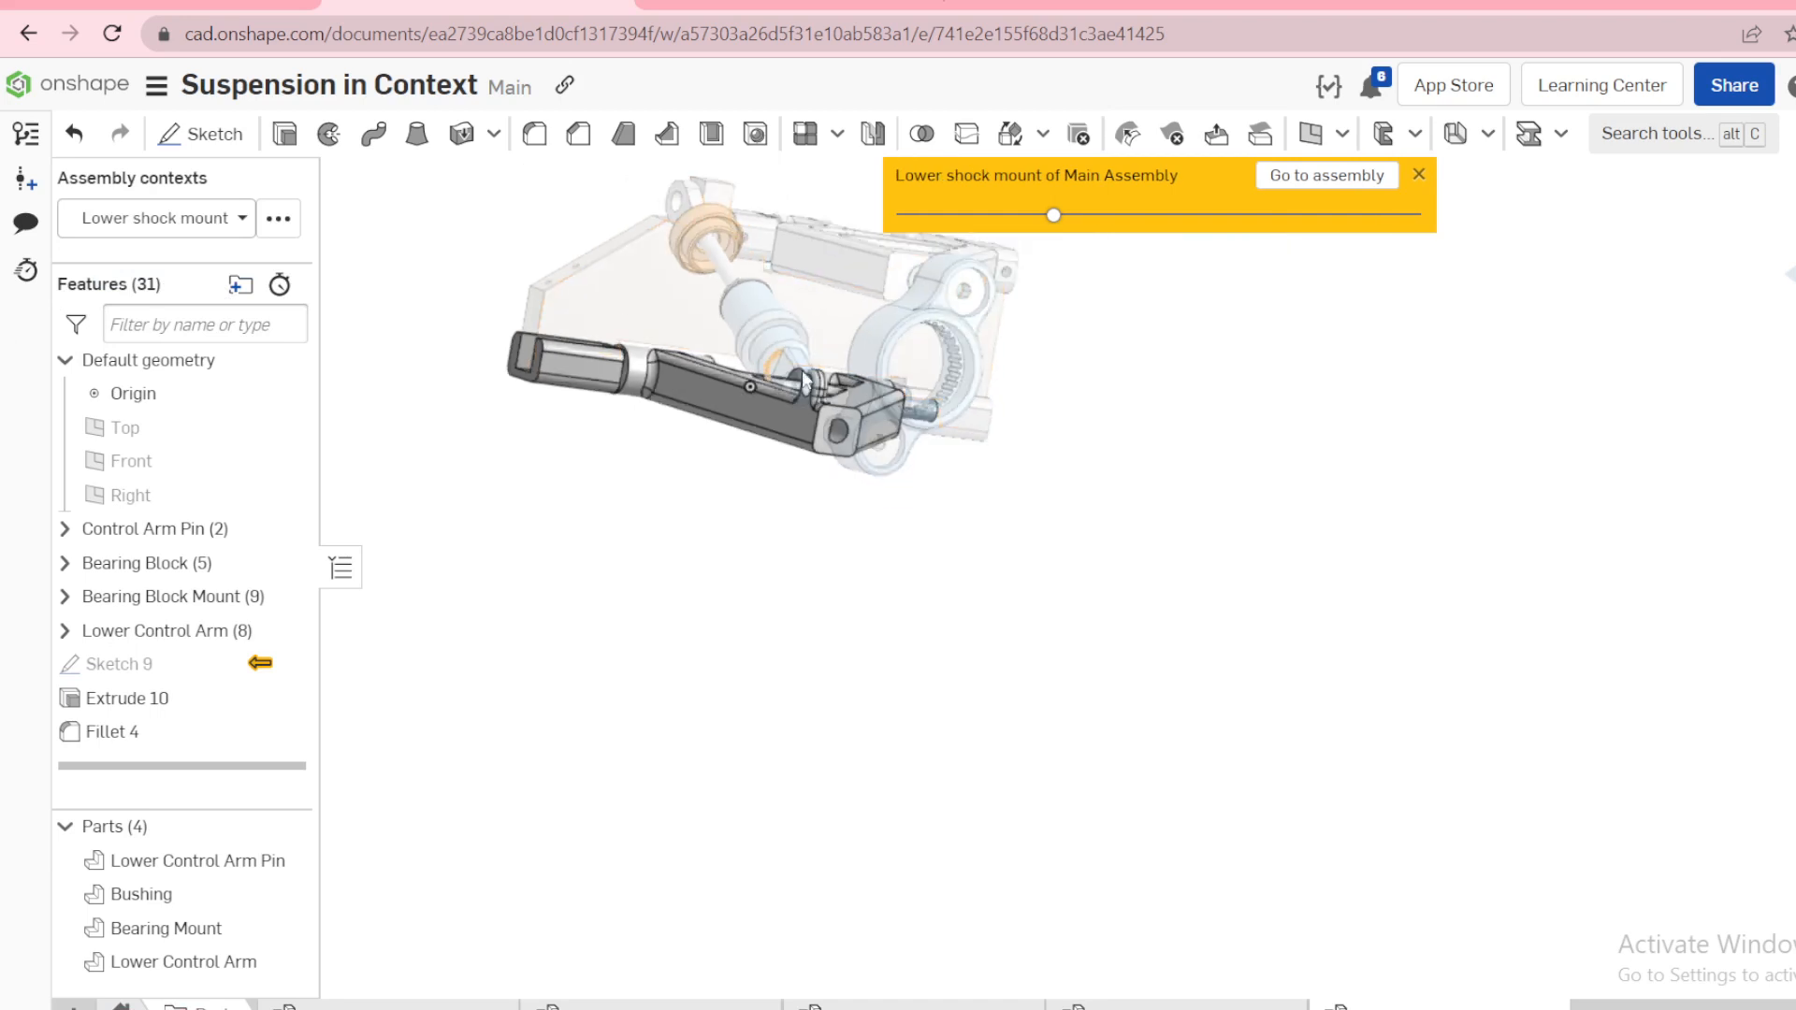
Step: Adjust the transparency of the surrounding context geometry and switch to the Main Assembly
{"action": "key", "text": "shift+1"}
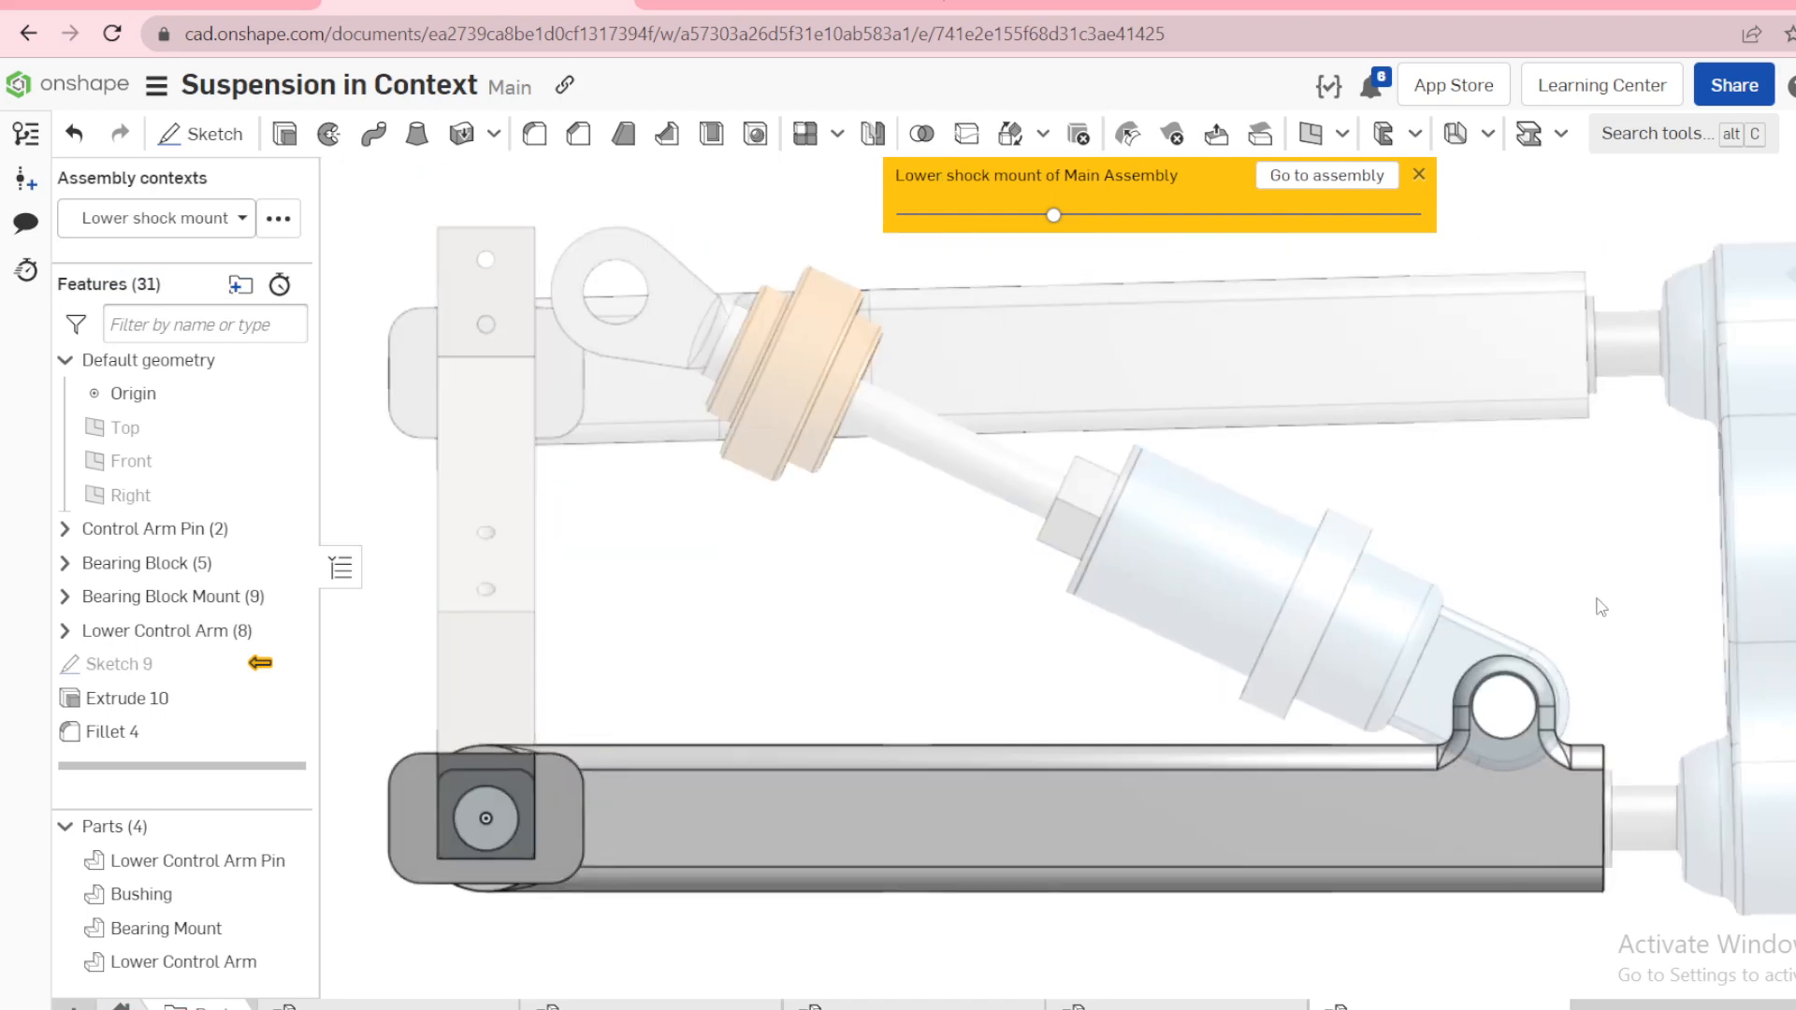
{"action": "scroll", "coordinate": [1548, 702], "scroll_direction": "up", "scroll_amount": 5}
{"action": "scroll", "coordinate": [1547, 706], "scroll_direction": "down", "scroll_amount": 5}
{"action": "right_click_drag", "start_coordinate": [1555, 678], "coordinate": [1514, 676]}
{"action": "scroll", "coordinate": [1534, 677], "scroll_direction": "up", "scroll_amount": 4}
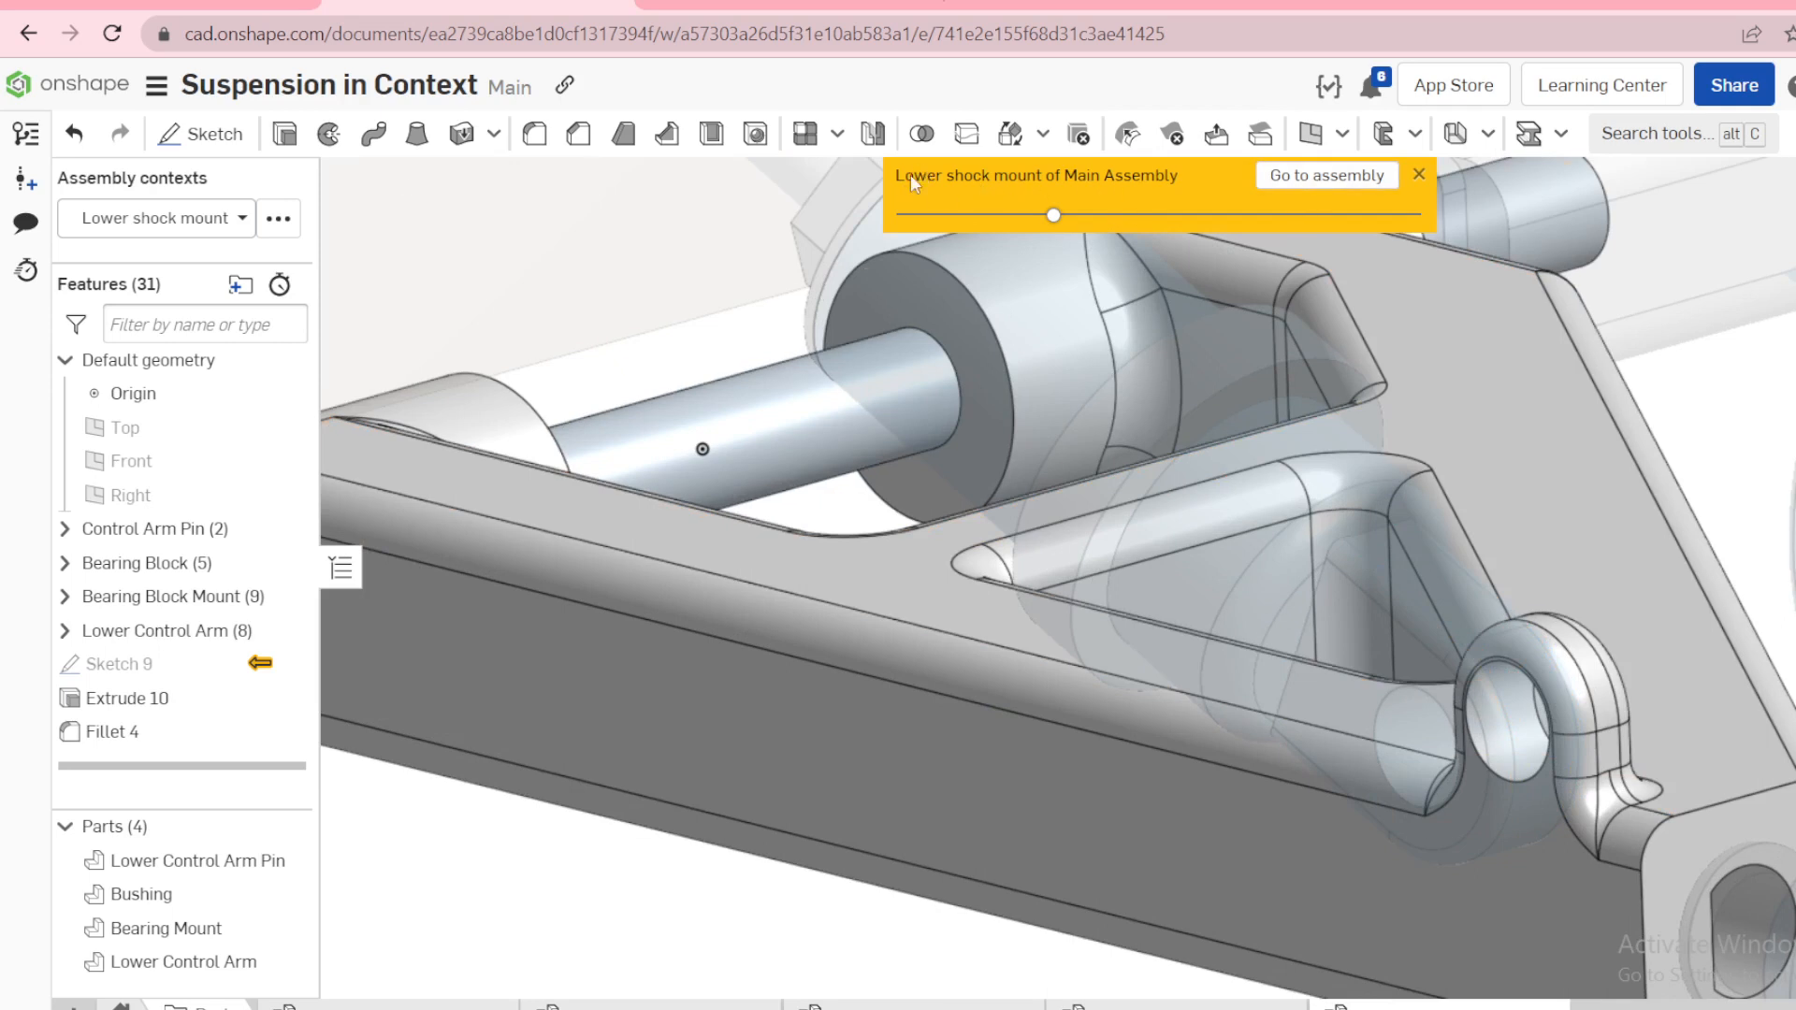
{"action": "left_click", "coordinate": [242, 221]}
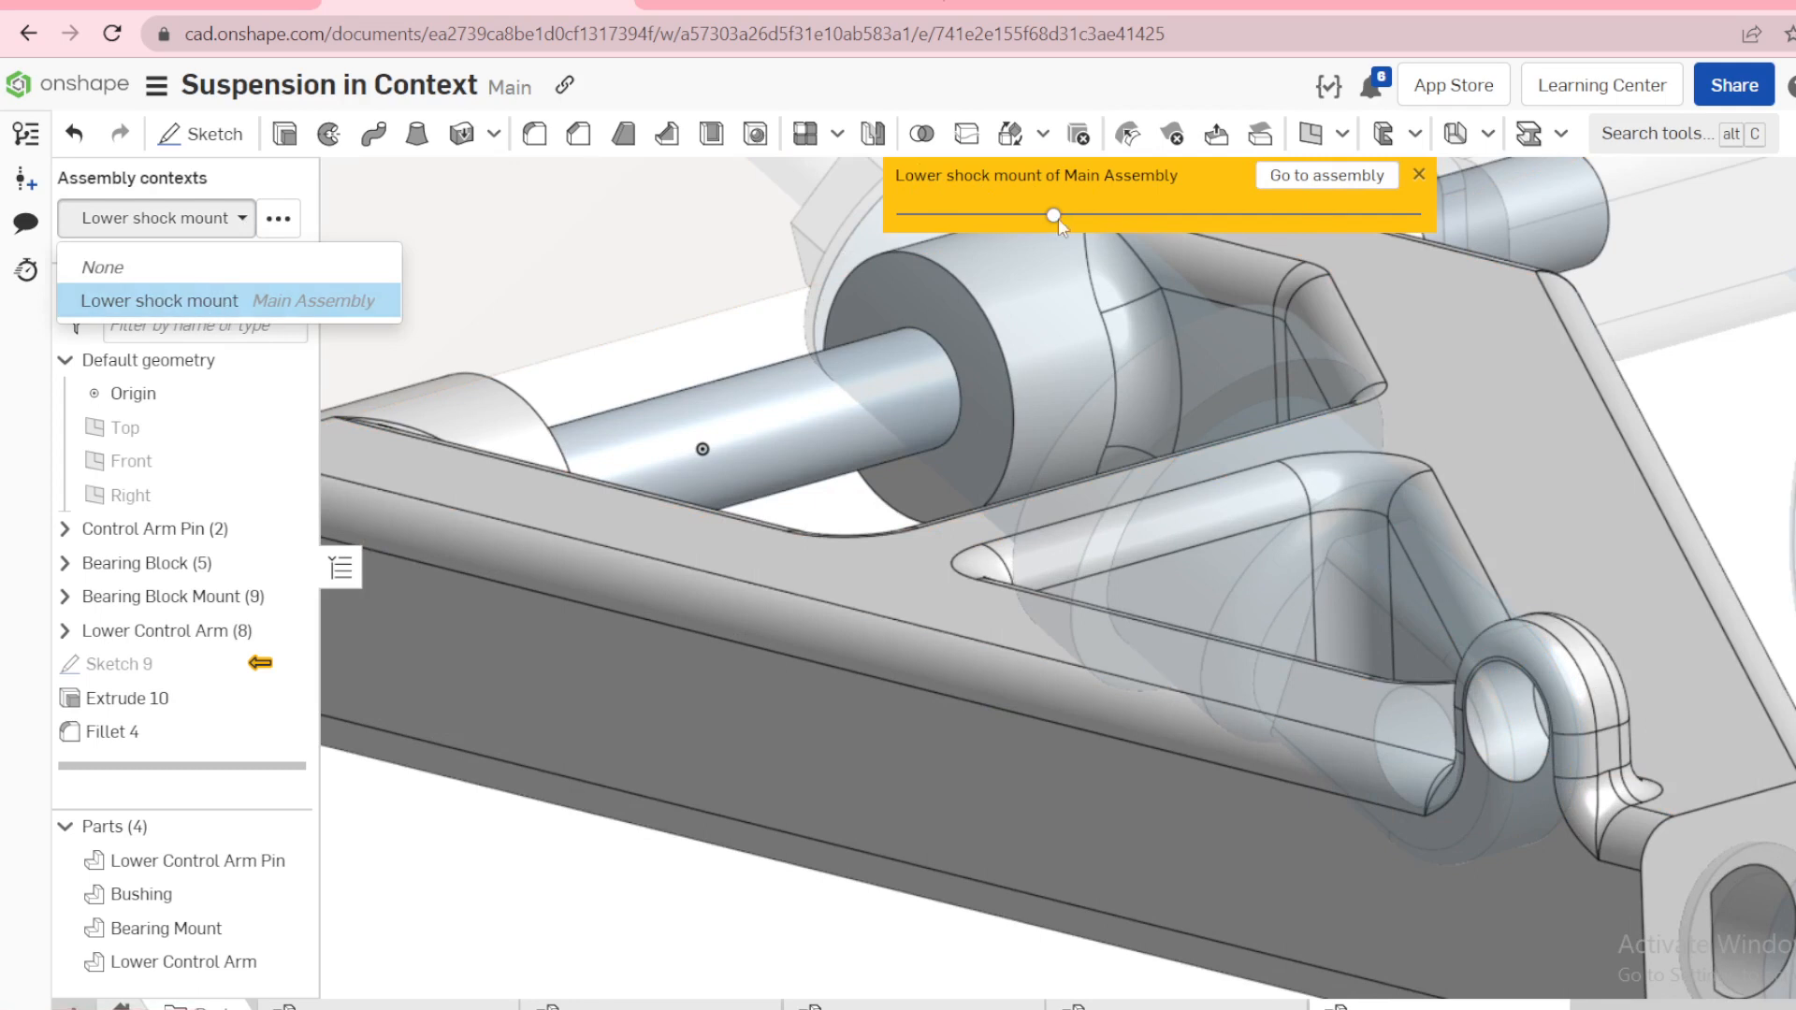
{"action": "left_click", "coordinate": [988, 217]}
{"action": "left_click_drag", "start_coordinate": [1053, 216], "coordinate": [1160, 212]}
{"action": "left_click", "coordinate": [1306, 192]}
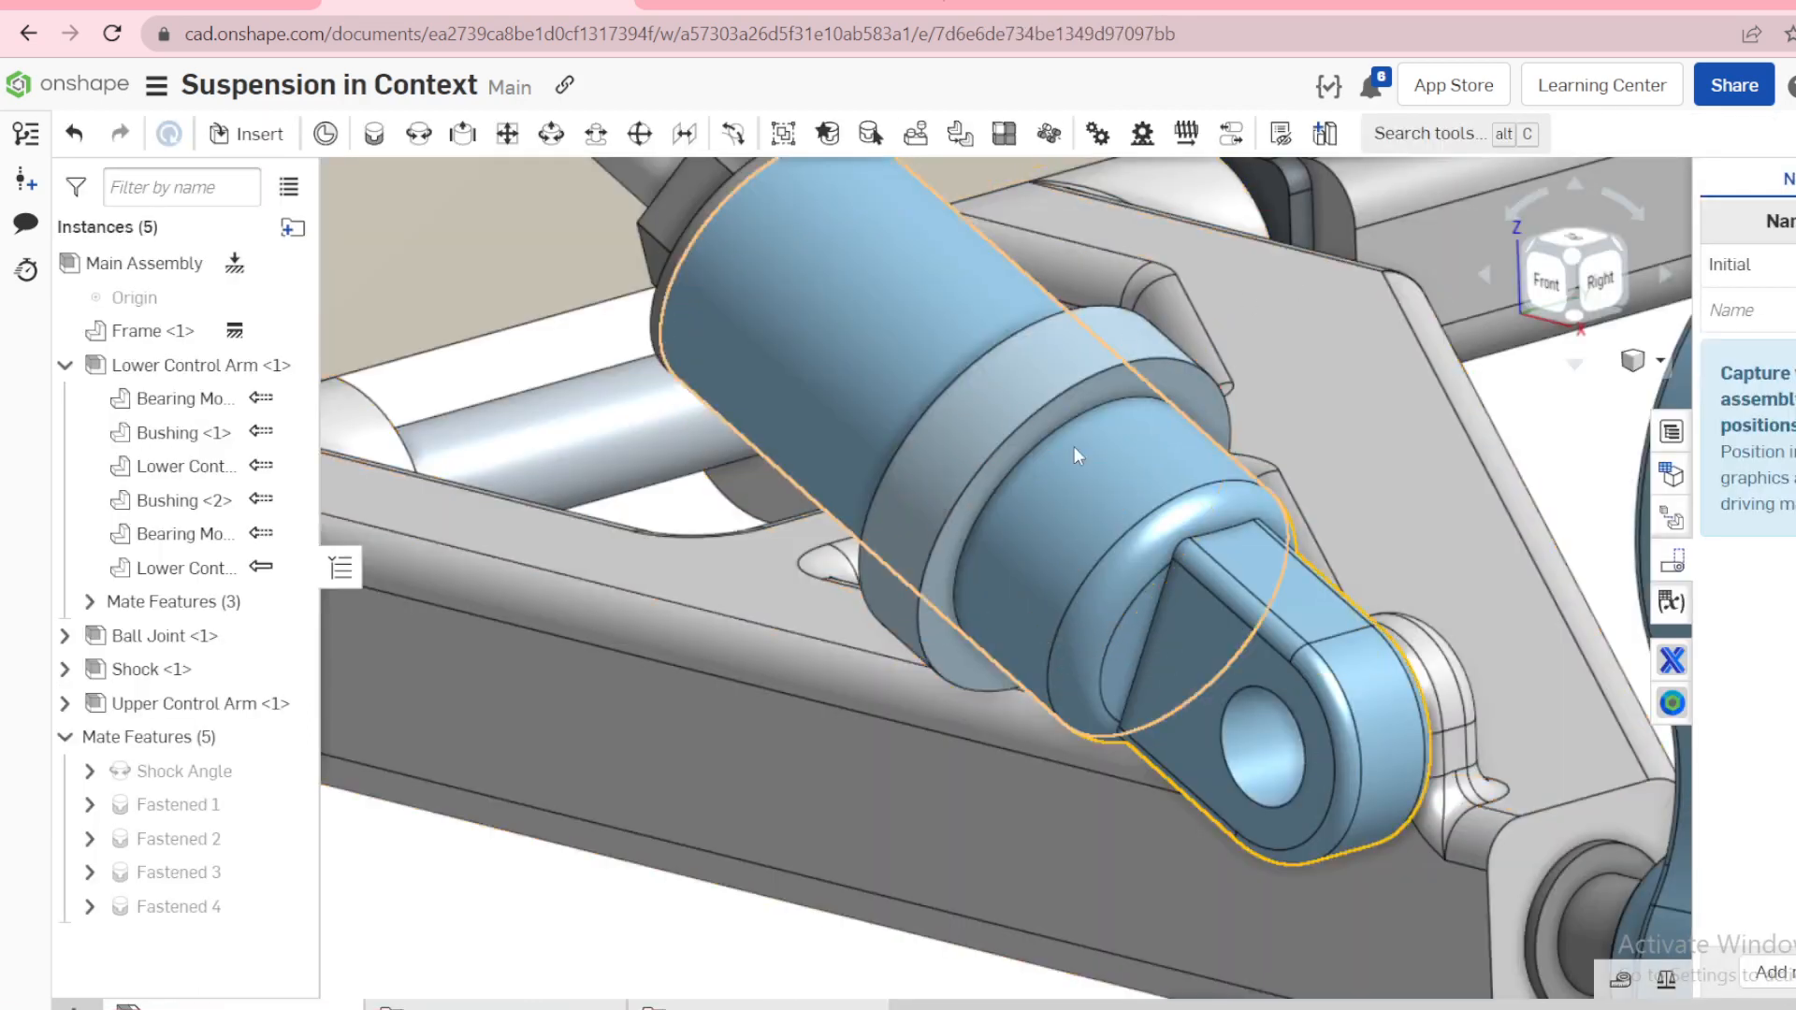
Step: Examine the fit between the shock's lower eye and the new mount on the lower control arm in the assembly
{"action": "scroll", "coordinate": [1074, 446], "scroll_direction": "down", "scroll_amount": 5}
{"action": "scroll", "coordinate": [1299, 668], "scroll_direction": "up", "scroll_amount": 5}
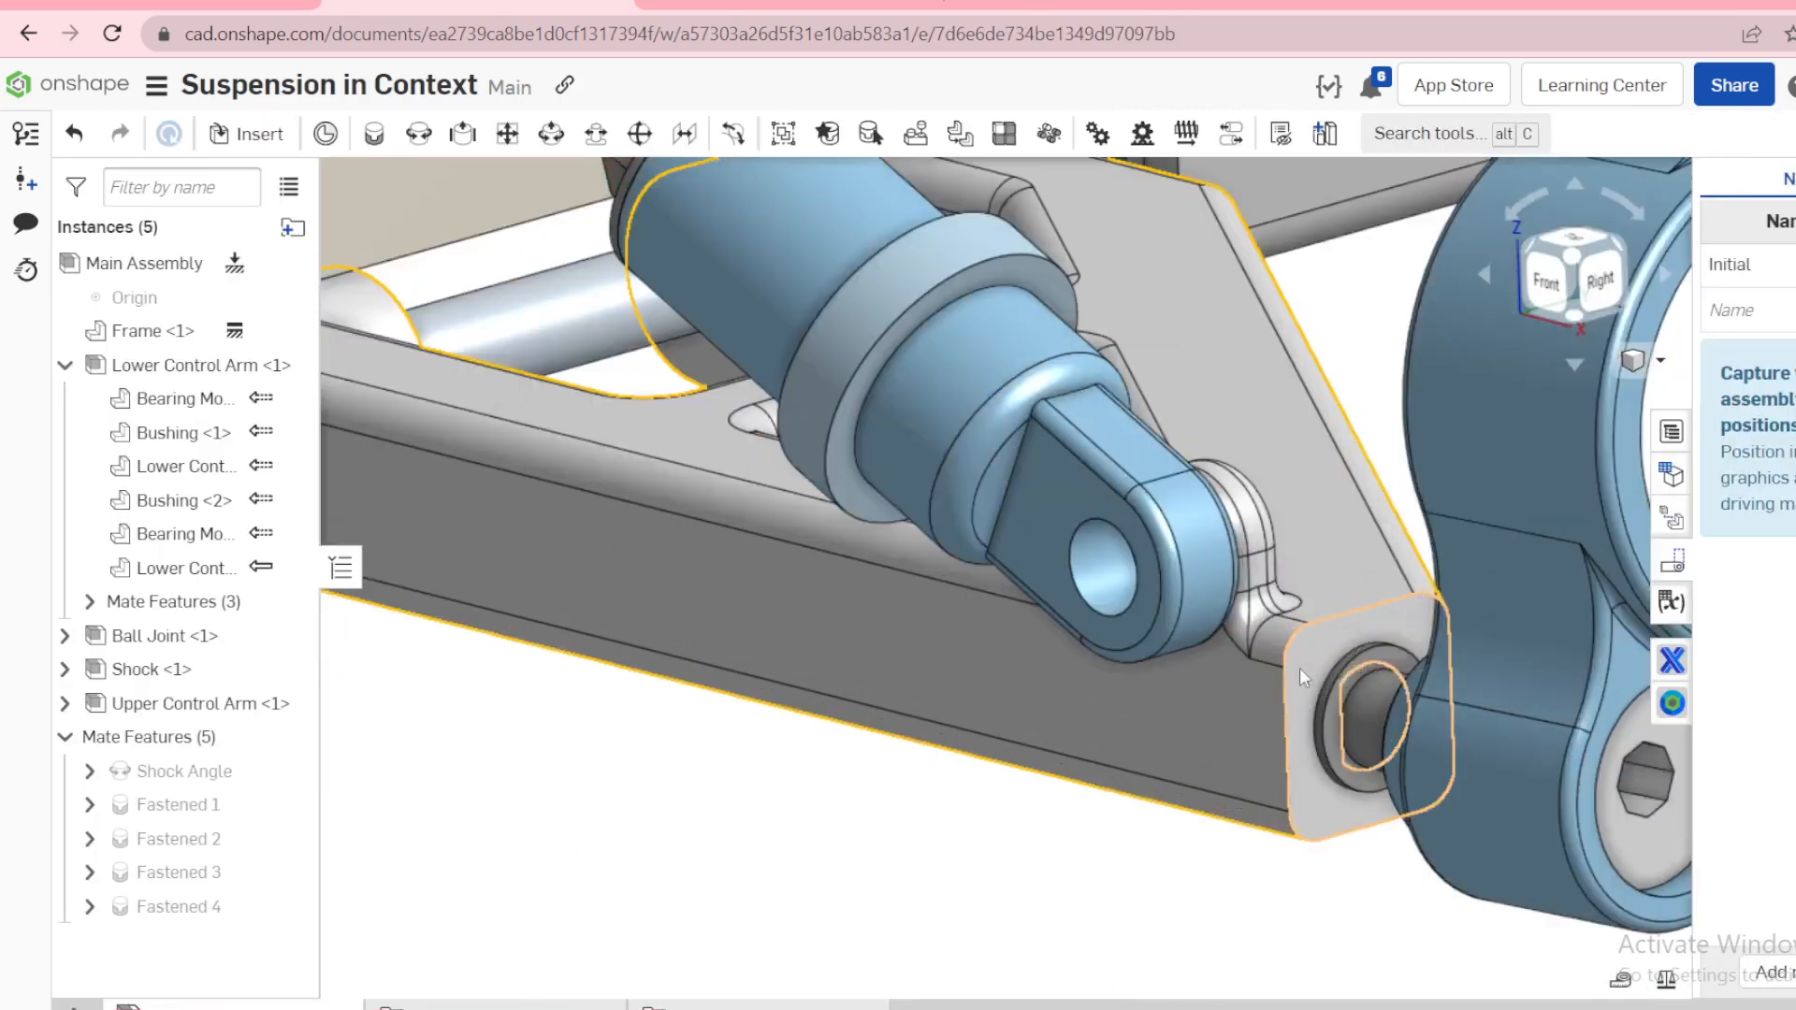
{"action": "right_click_drag", "start_coordinate": [1250, 582], "coordinate": [1287, 621]}
{"action": "right_click_drag", "start_coordinate": [899, 393], "coordinate": [1104, 559]}
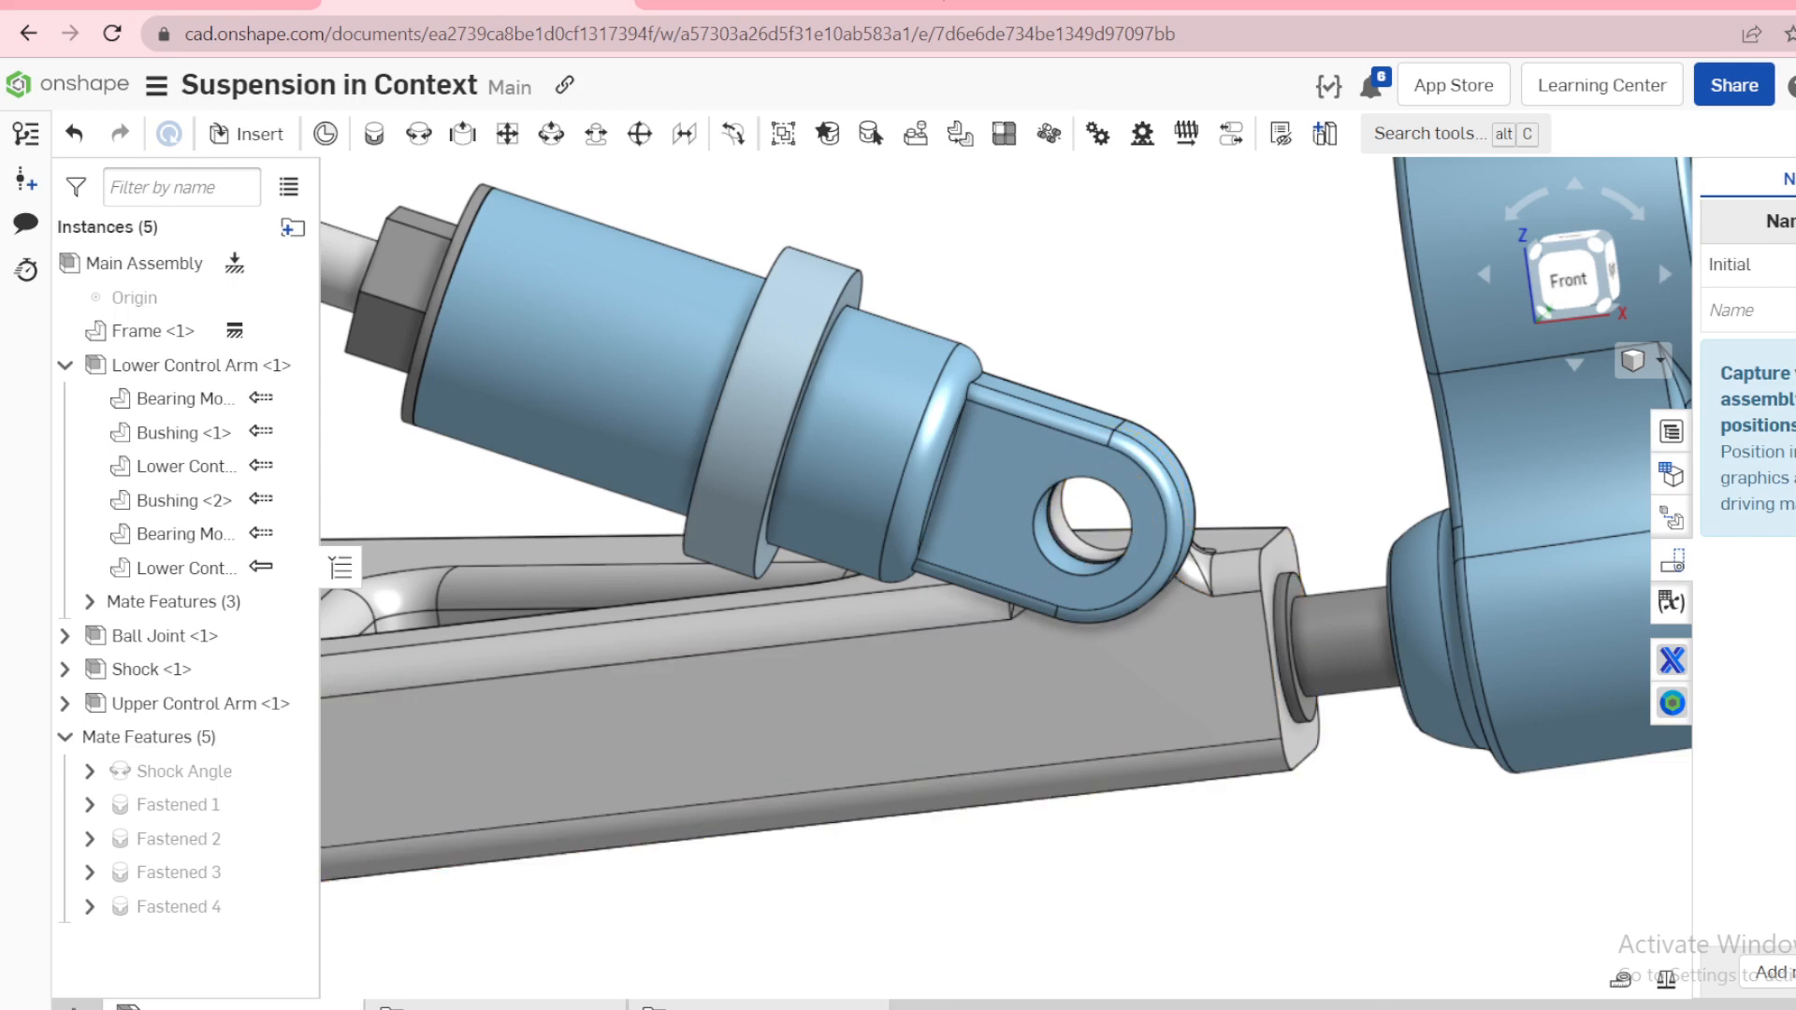
{"action": "scroll", "coordinate": [1046, 778], "scroll_direction": "down", "scroll_amount": 3}
{"action": "scroll", "coordinate": [1046, 776], "scroll_direction": "down", "scroll_amount": 3}
{"action": "right_click_drag", "start_coordinate": [976, 771], "coordinate": [945, 663]}
{"action": "left_click", "coordinate": [1542, 277]}
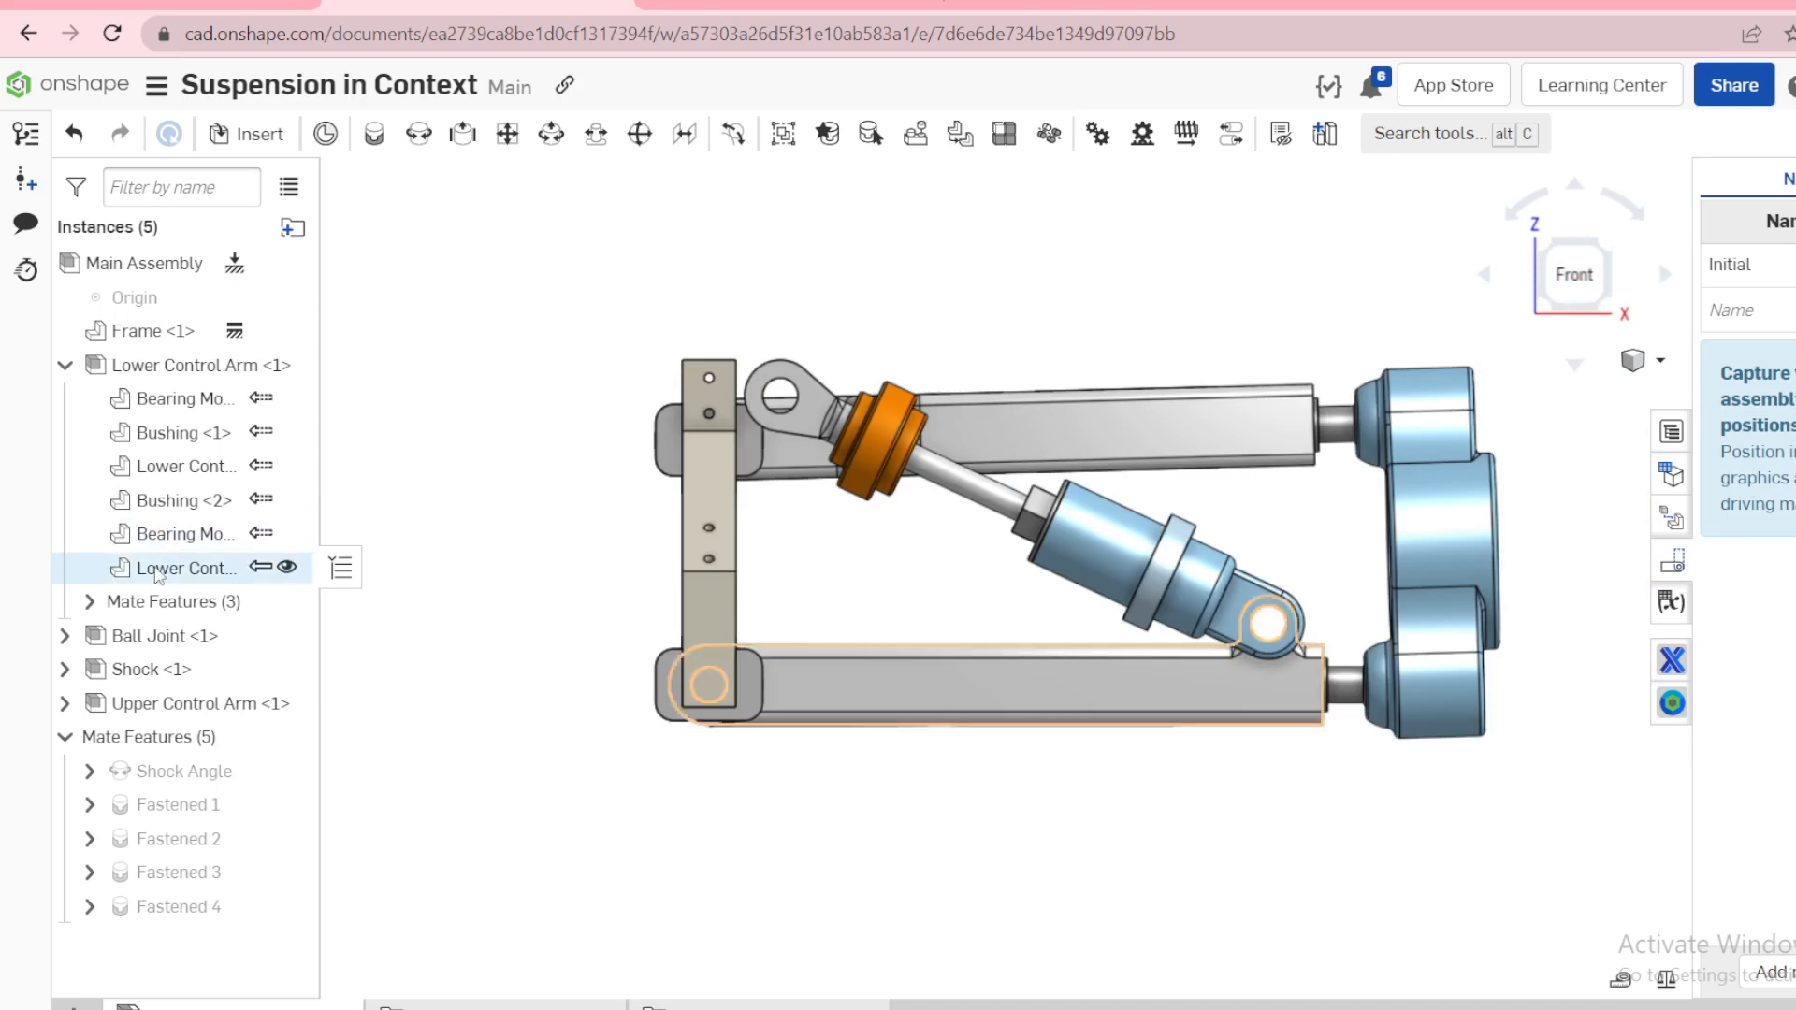
{"action": "left_click_drag", "start_coordinate": [271, 568], "coordinate": [426, 585]}
{"action": "right_click_drag", "start_coordinate": [559, 595], "coordinate": [528, 622]}
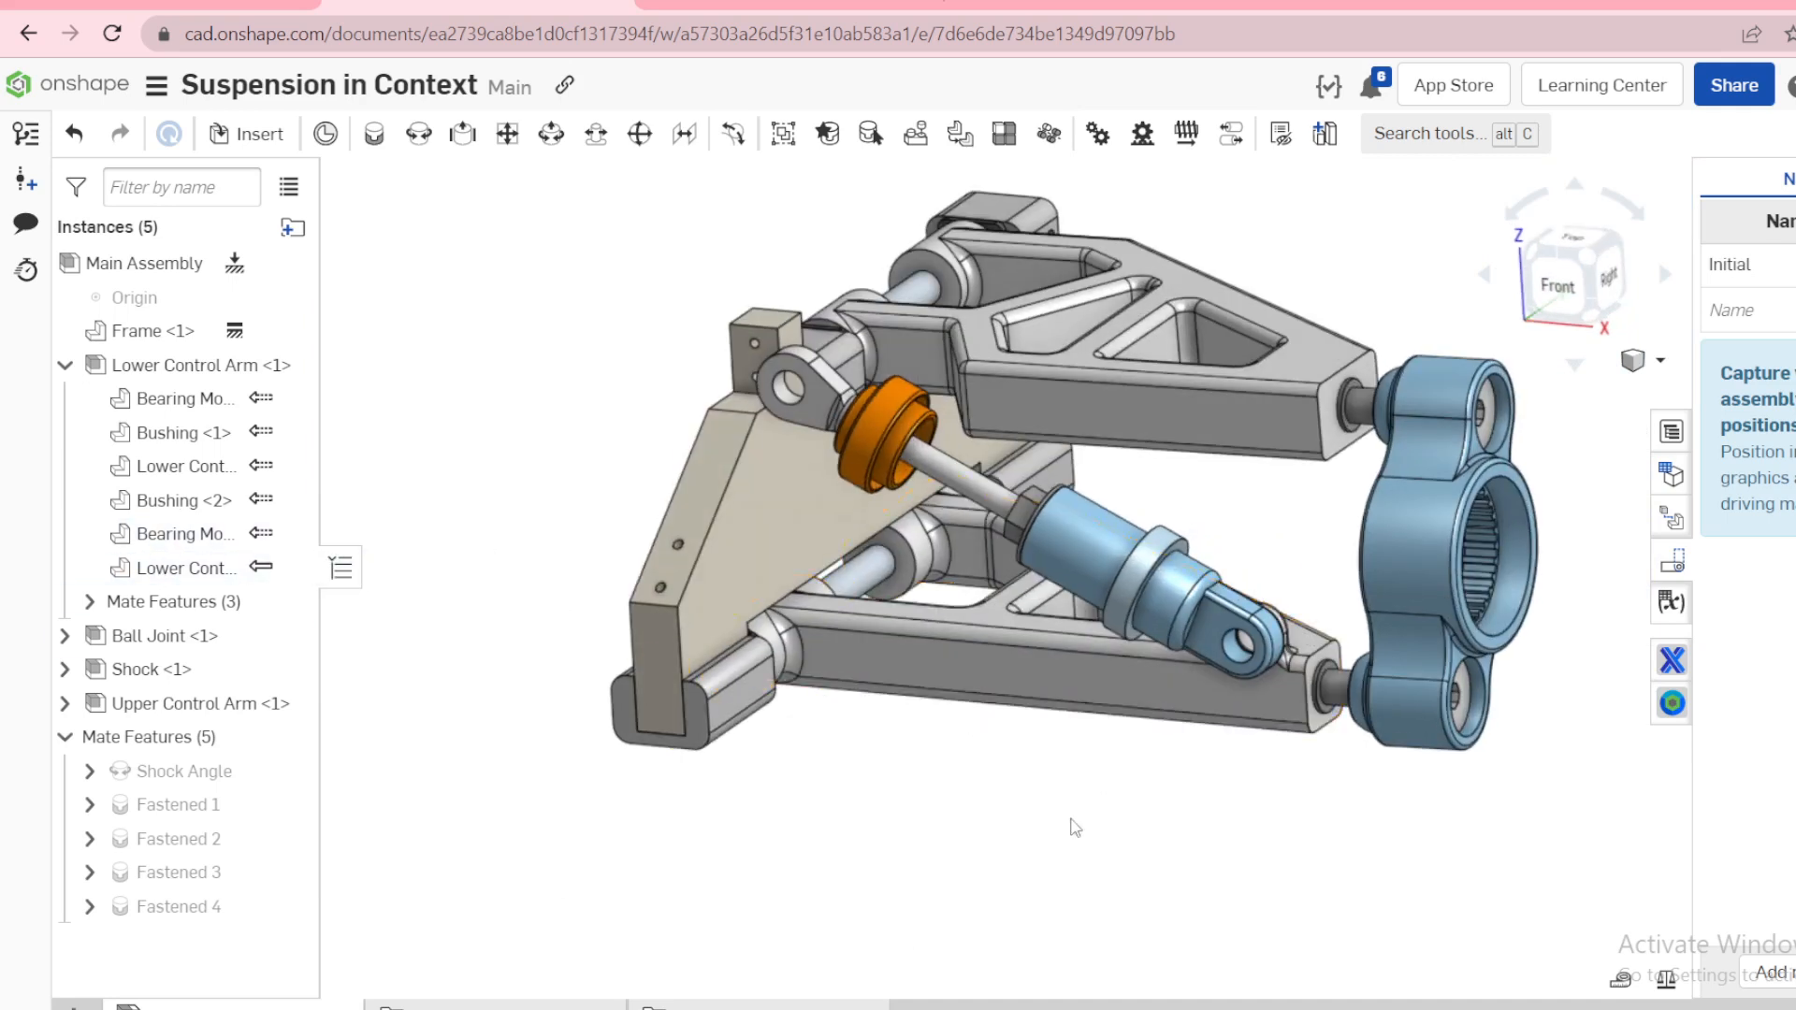
{"action": "left_click", "coordinate": [973, 697]}
{"action": "left_click", "coordinate": [652, 429]}
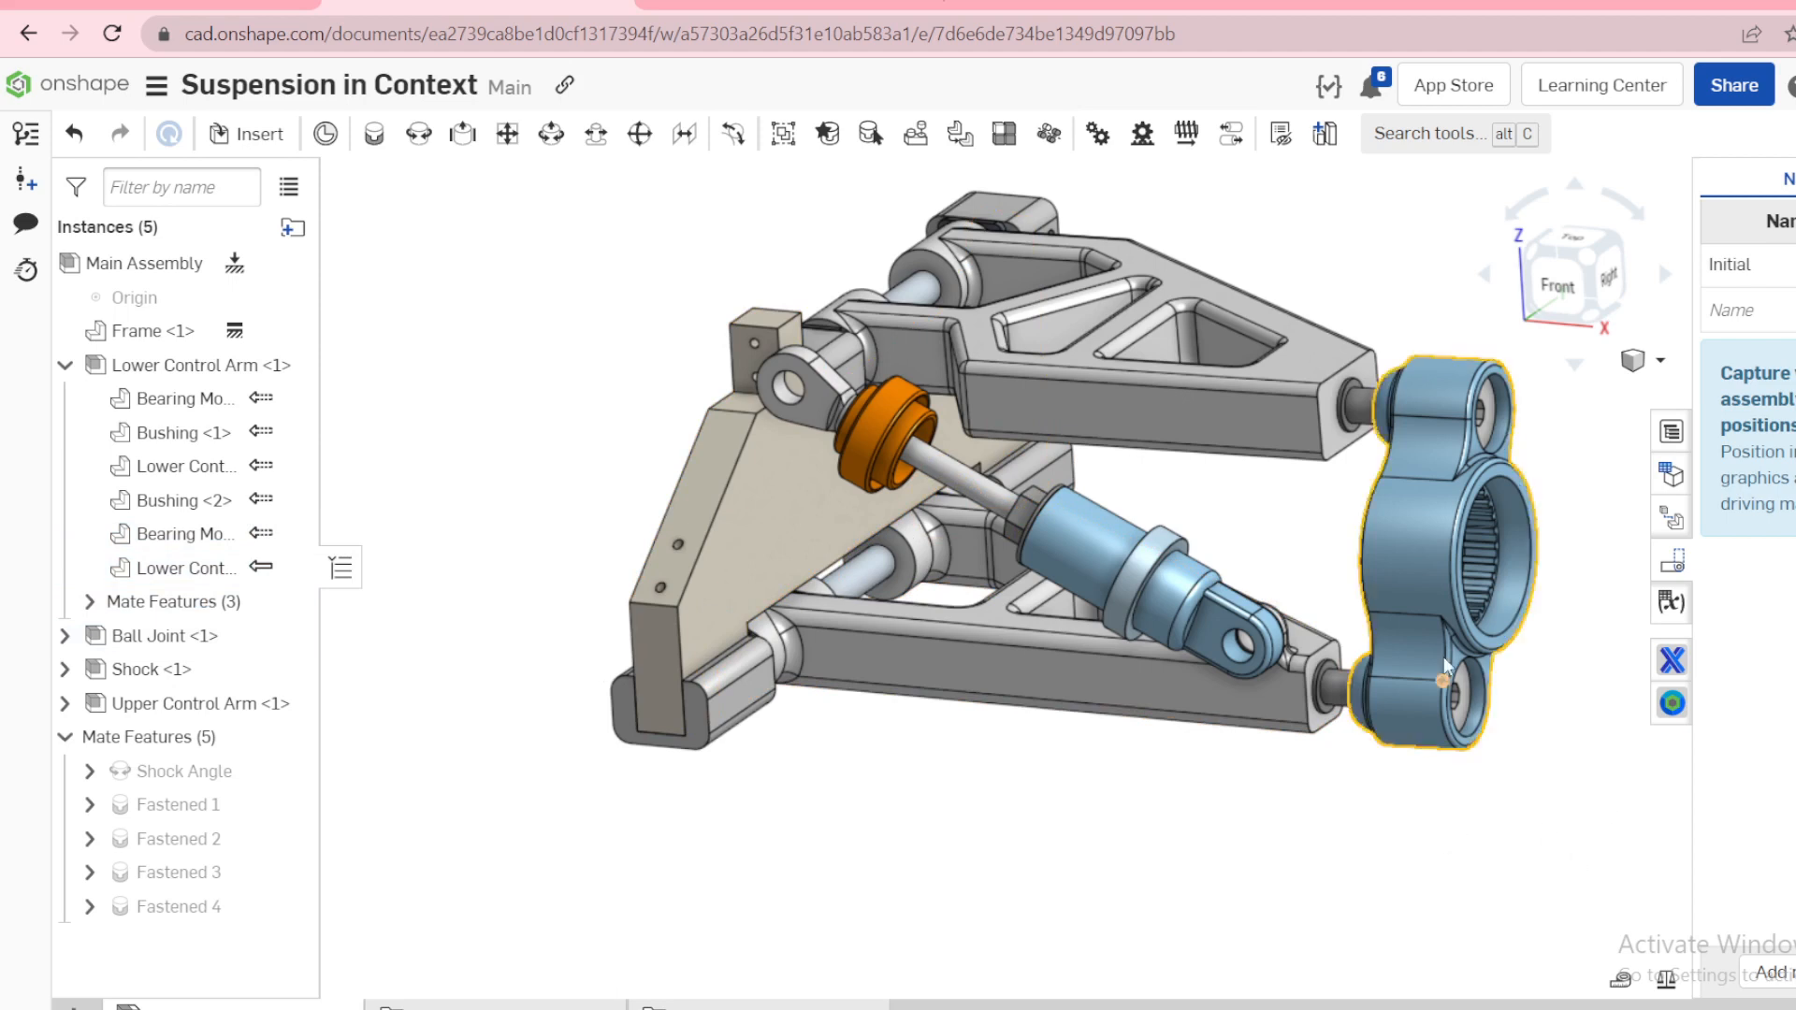
{"action": "scroll", "coordinate": [1229, 644], "scroll_direction": "up", "scroll_amount": 5}
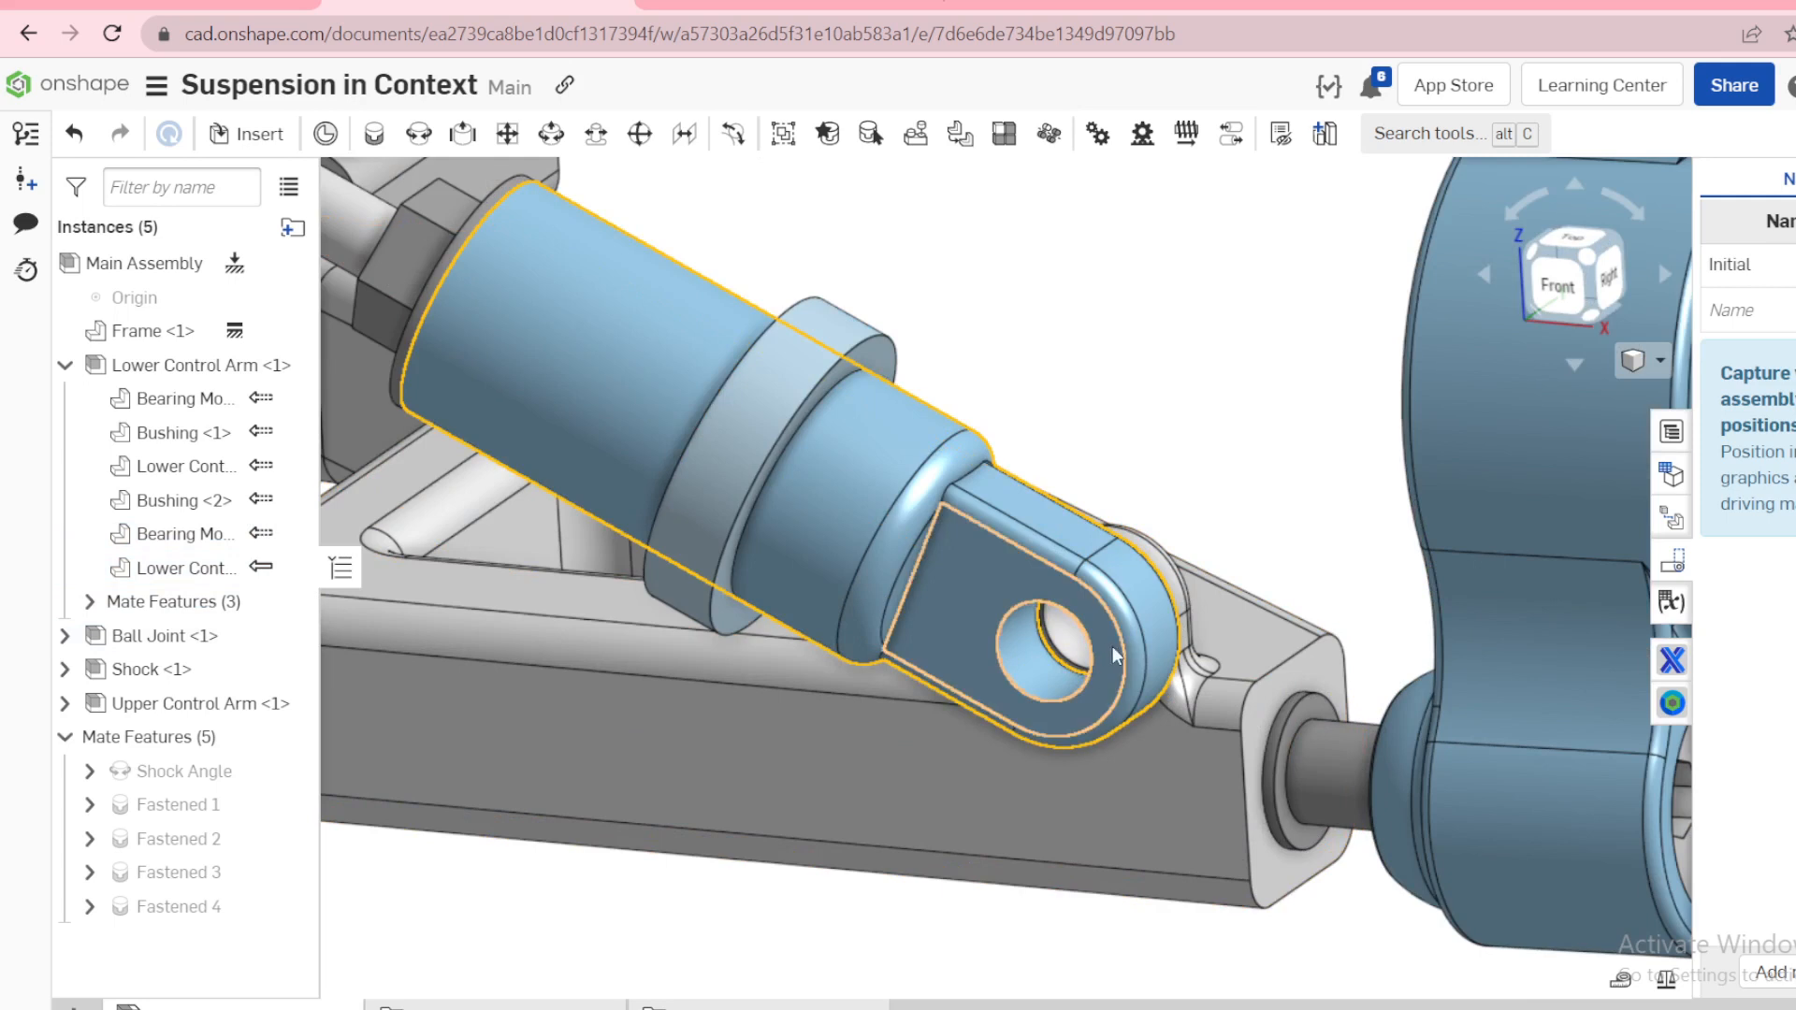
{"action": "scroll", "coordinate": [1134, 655], "scroll_direction": "down", "scroll_amount": 5}
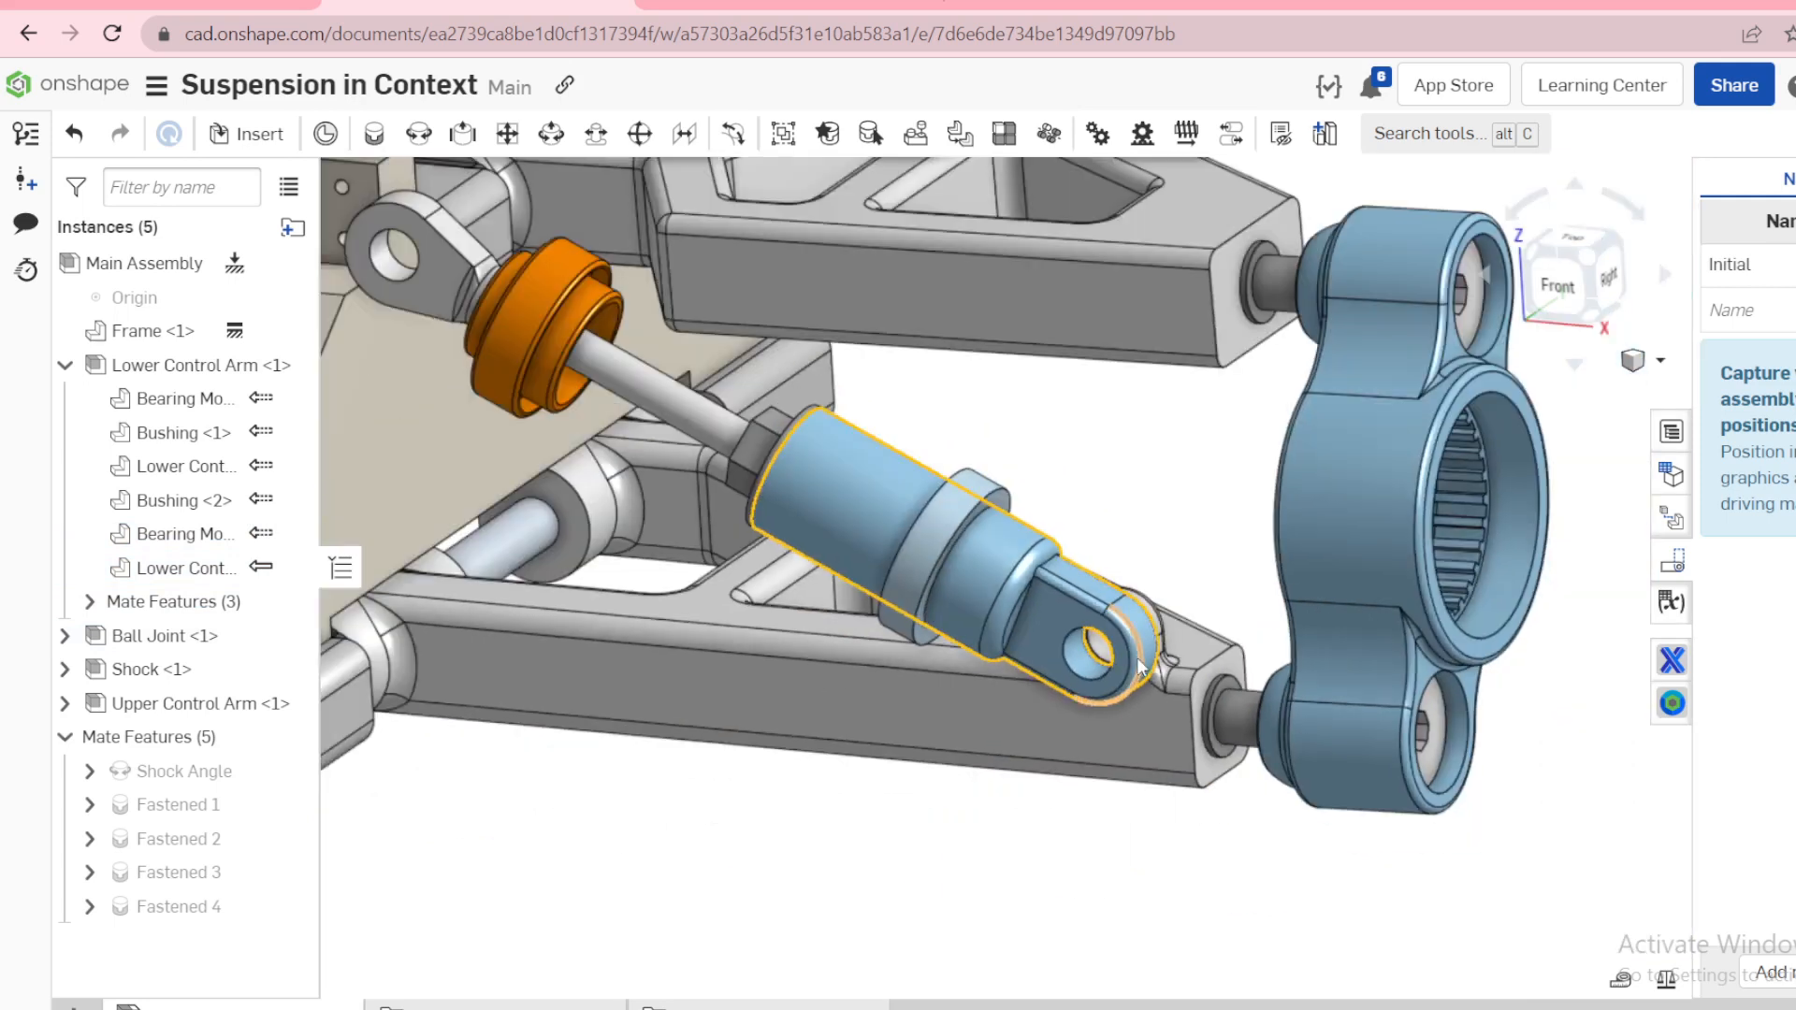
Step: Slide the shock's lower cylinder along the shock axis toward its upper end, away from the new mount
{"action": "left_click", "coordinate": [990, 558]}
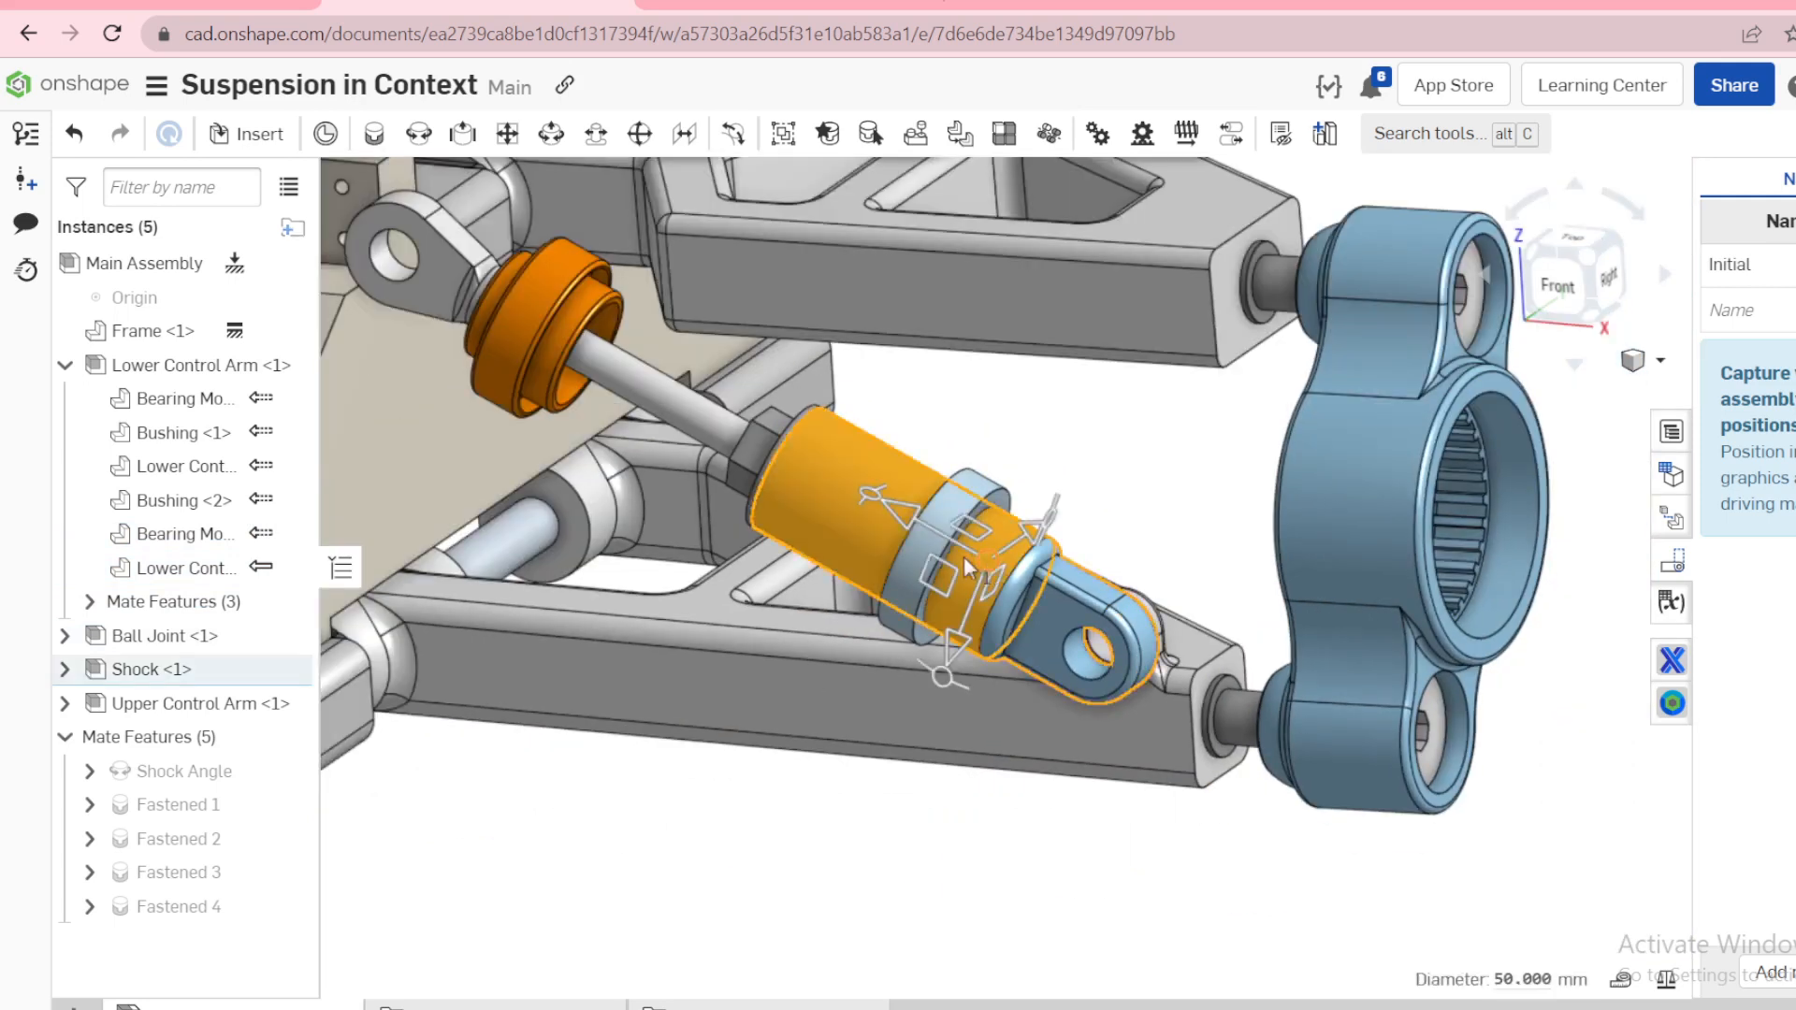
{"action": "left_click_drag", "start_coordinate": [537, 366], "coordinate": [387, 275]}
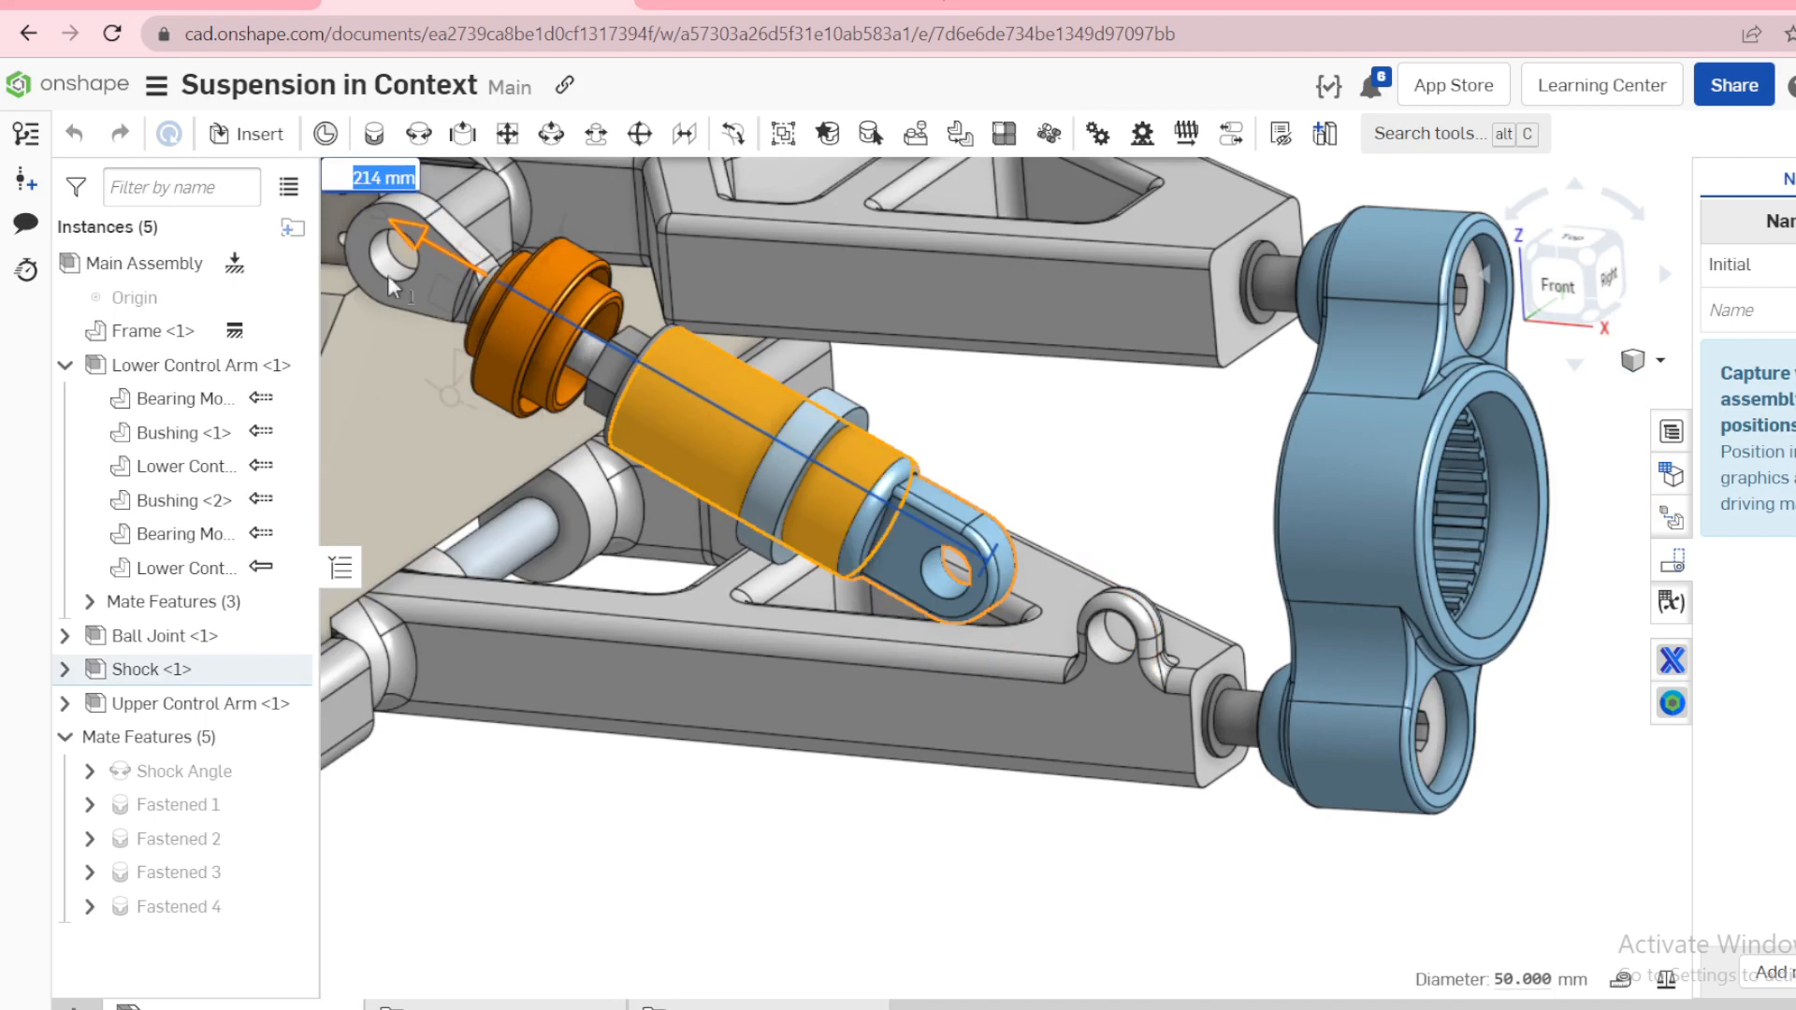
{"action": "left_click", "coordinate": [1045, 471]}
{"action": "scroll", "coordinate": [1191, 547], "scroll_direction": "down", "scroll_amount": 3}
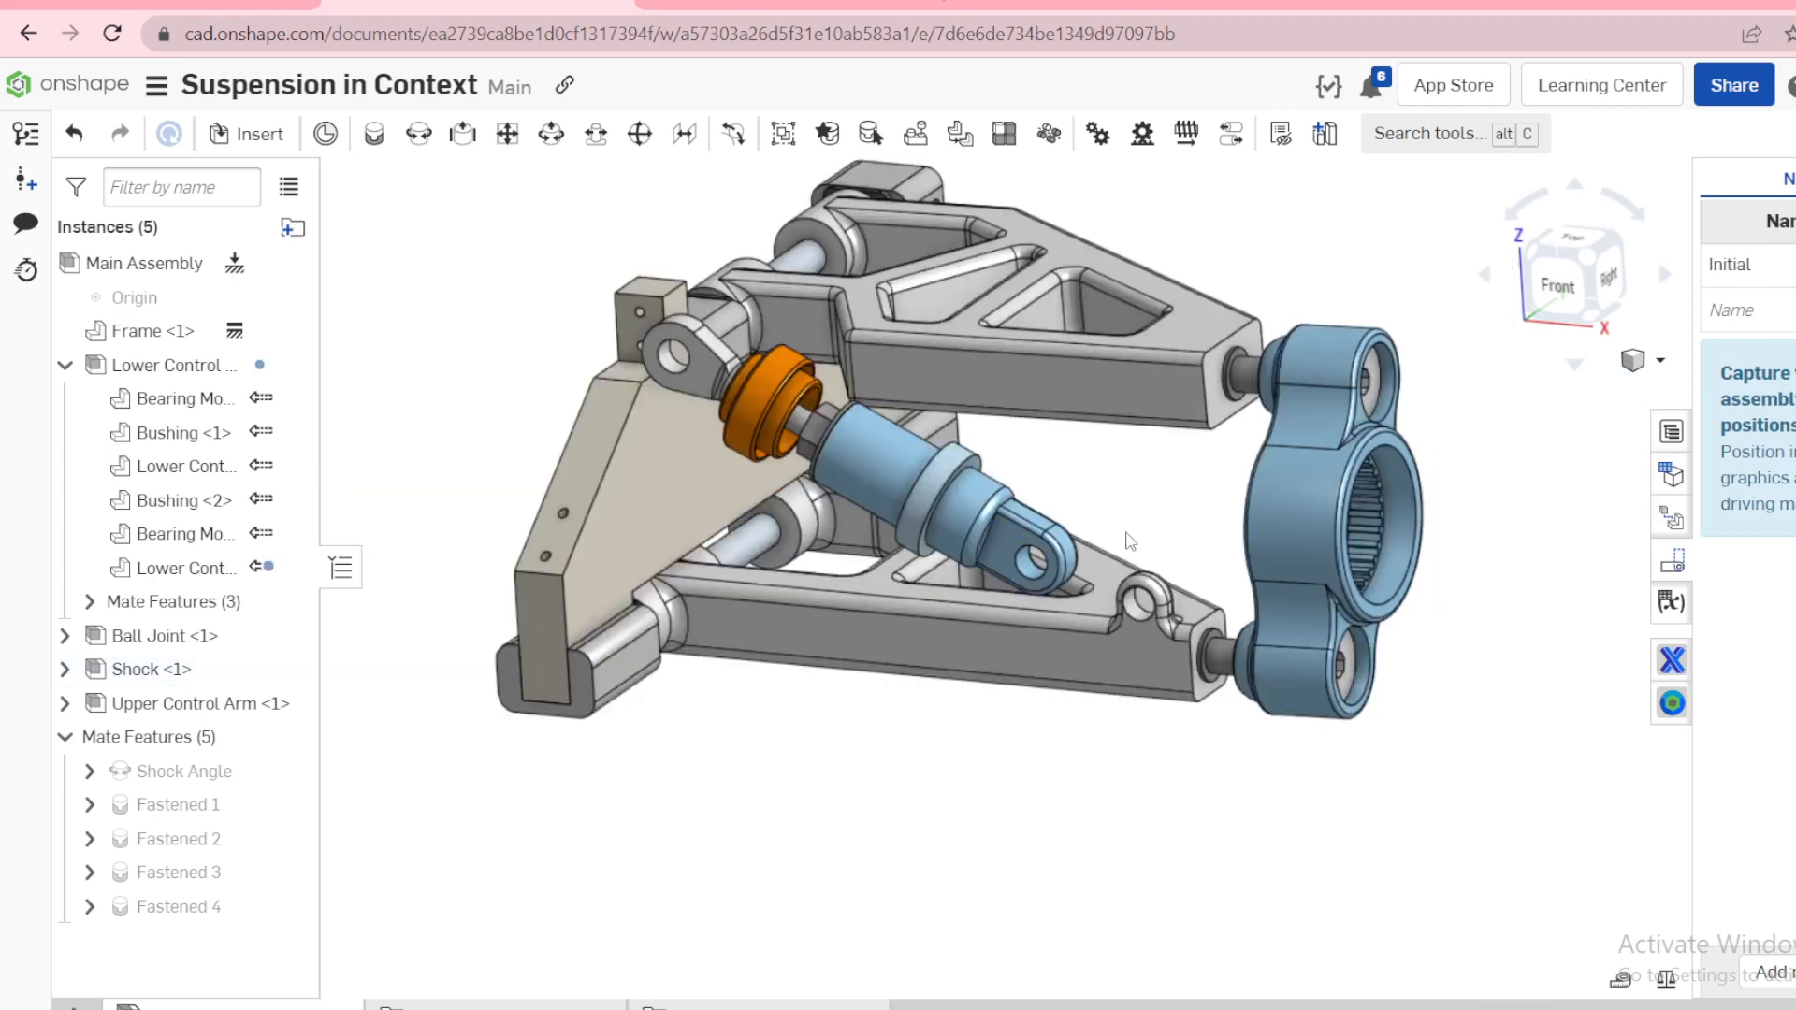
{"action": "right_click_drag", "start_coordinate": [1128, 537], "coordinate": [1081, 539]}
Step: Try to apply the Initial named position to the assembly and undo the shock cylinder's move
{"action": "right_click", "coordinate": [1718, 269]}
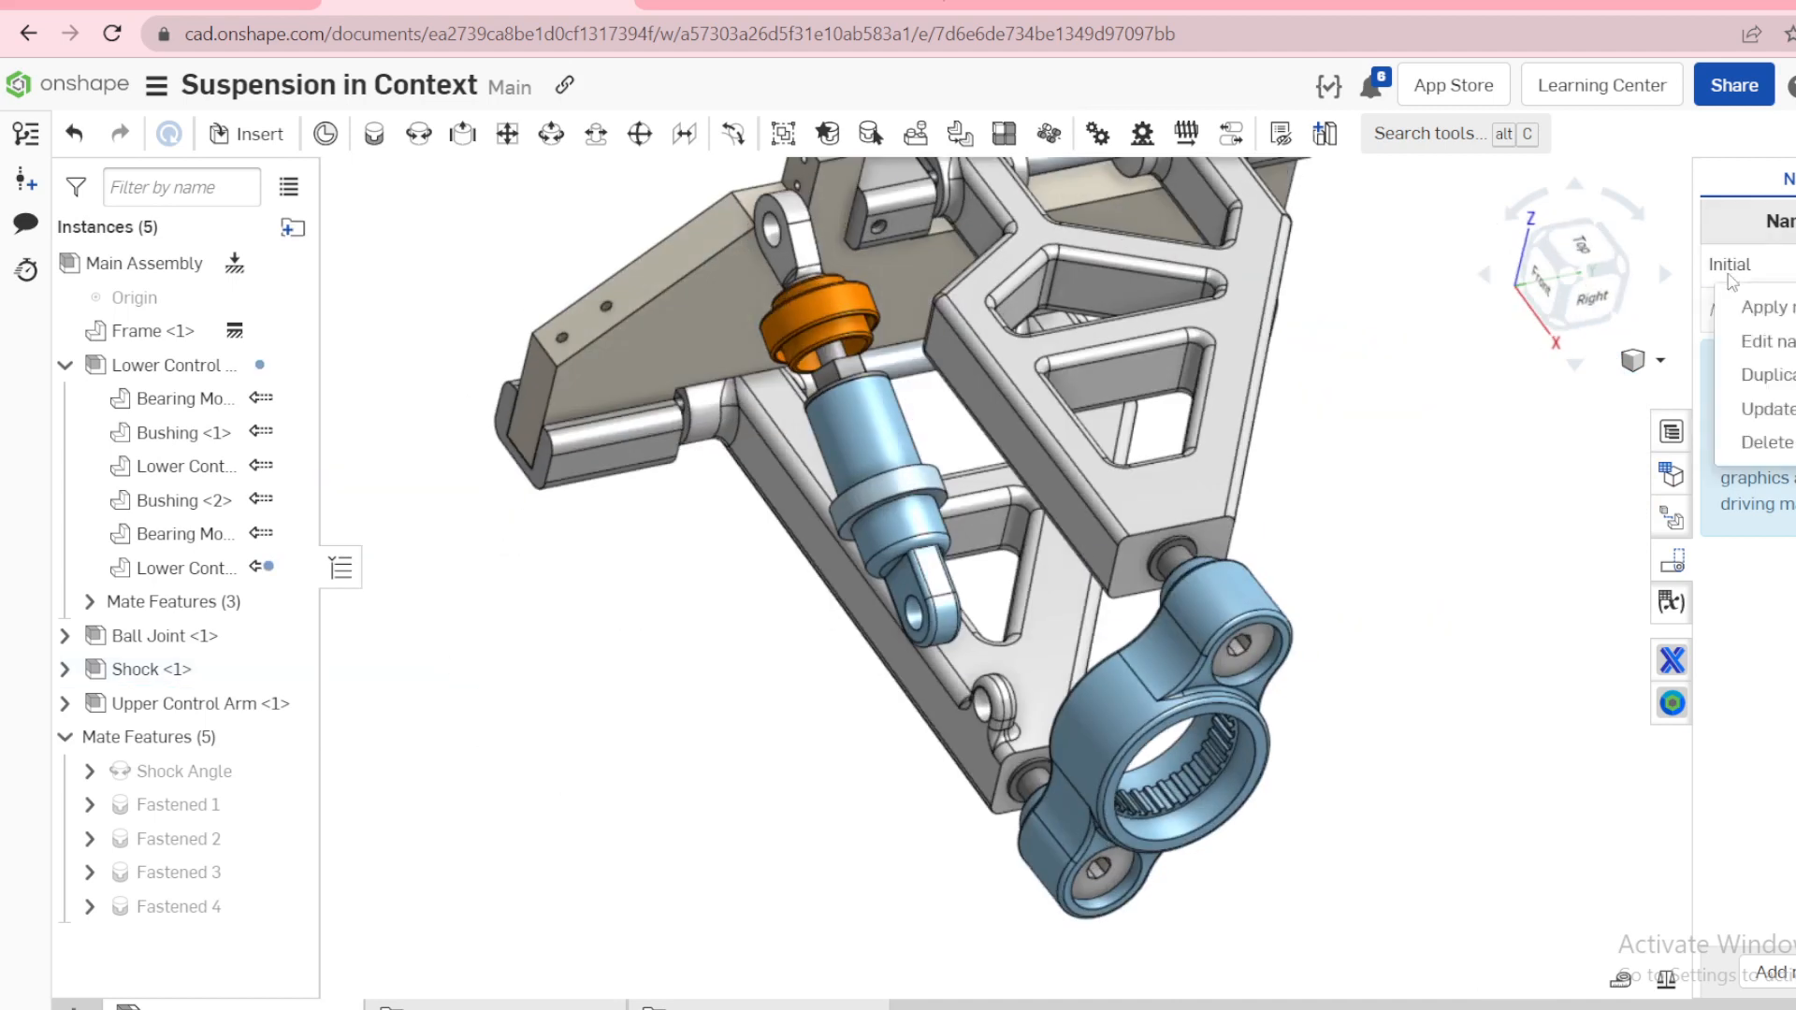
{"action": "left_click", "coordinate": [1744, 301]}
{"action": "scroll", "coordinate": [1480, 502], "scroll_direction": "down", "scroll_amount": 2}
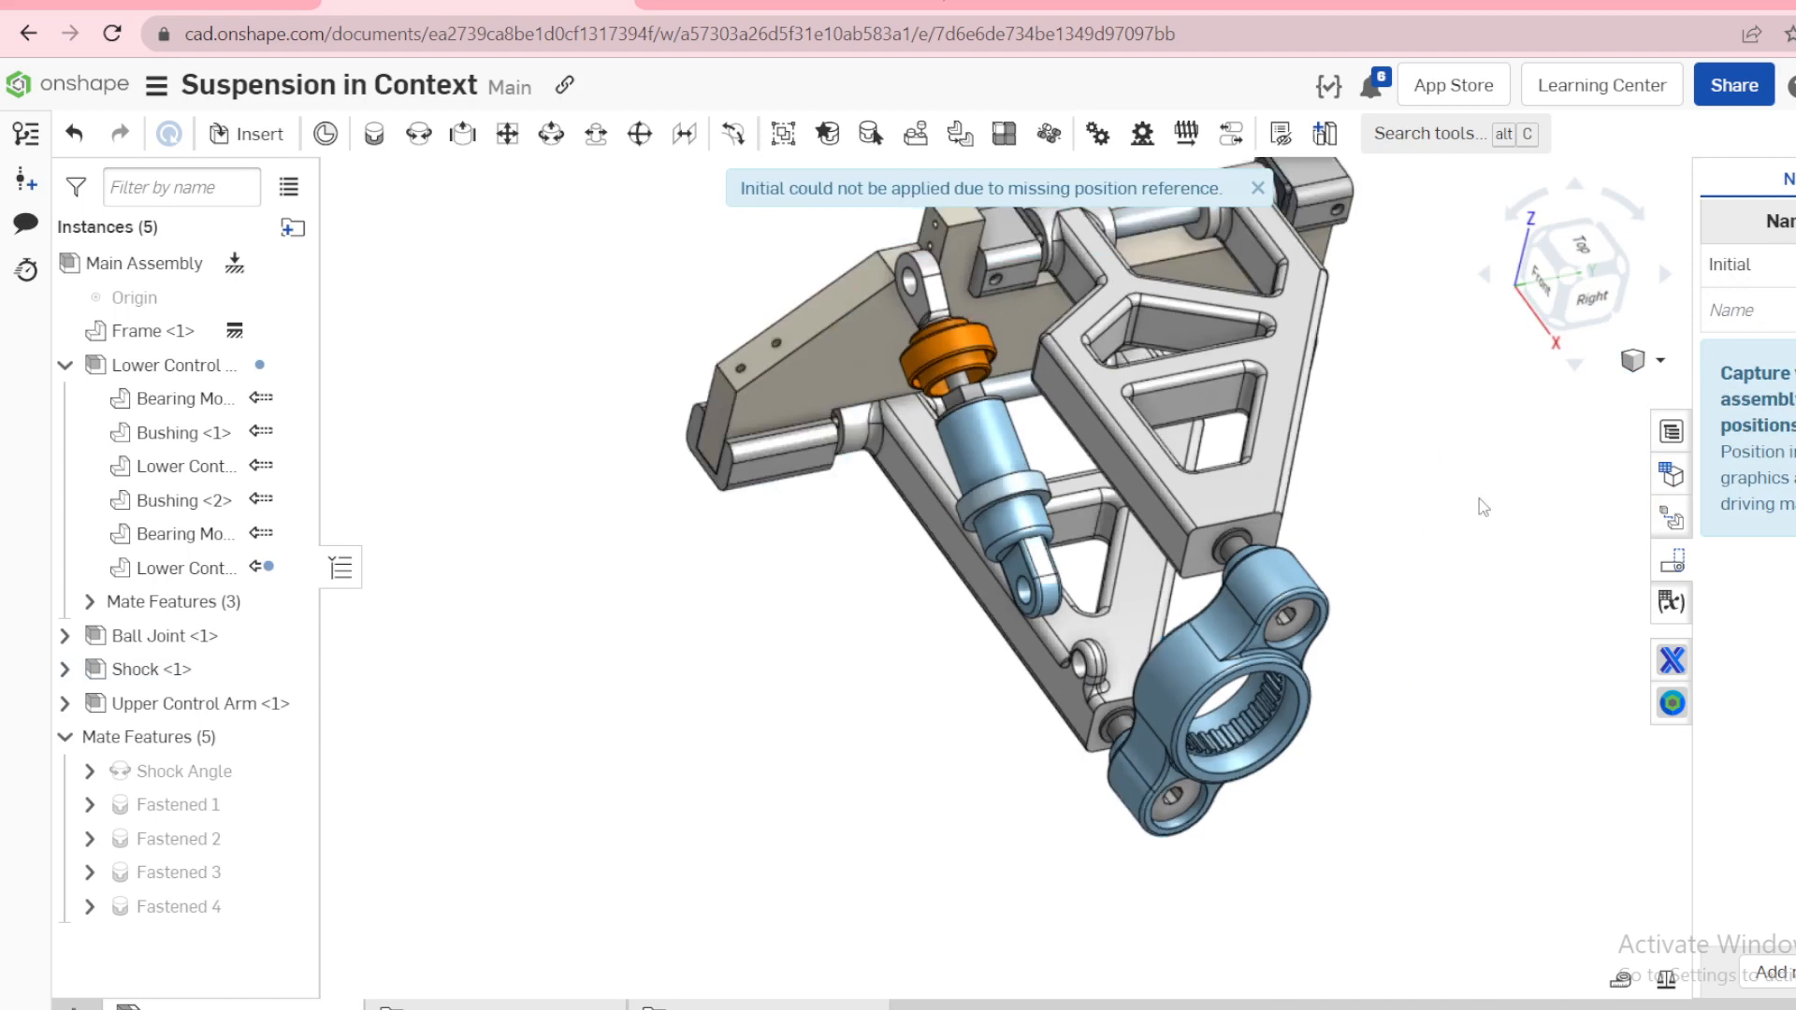
{"action": "mouse_move", "coordinate": [1480, 503]}
{"action": "right_mouse_down"}
{"action": "mouse_move", "coordinate": [1384, 458]}
{"action": "mouse_move", "coordinate": [1456, 460]}
{"action": "mouse_move", "coordinate": [1432, 393]}
{"action": "mouse_move", "coordinate": [1392, 519]}
{"action": "mouse_move", "coordinate": [1448, 497]}
{"action": "right_mouse_up"}
{"action": "scroll", "coordinate": [1432, 402], "scroll_direction": "up", "scroll_amount": 2}
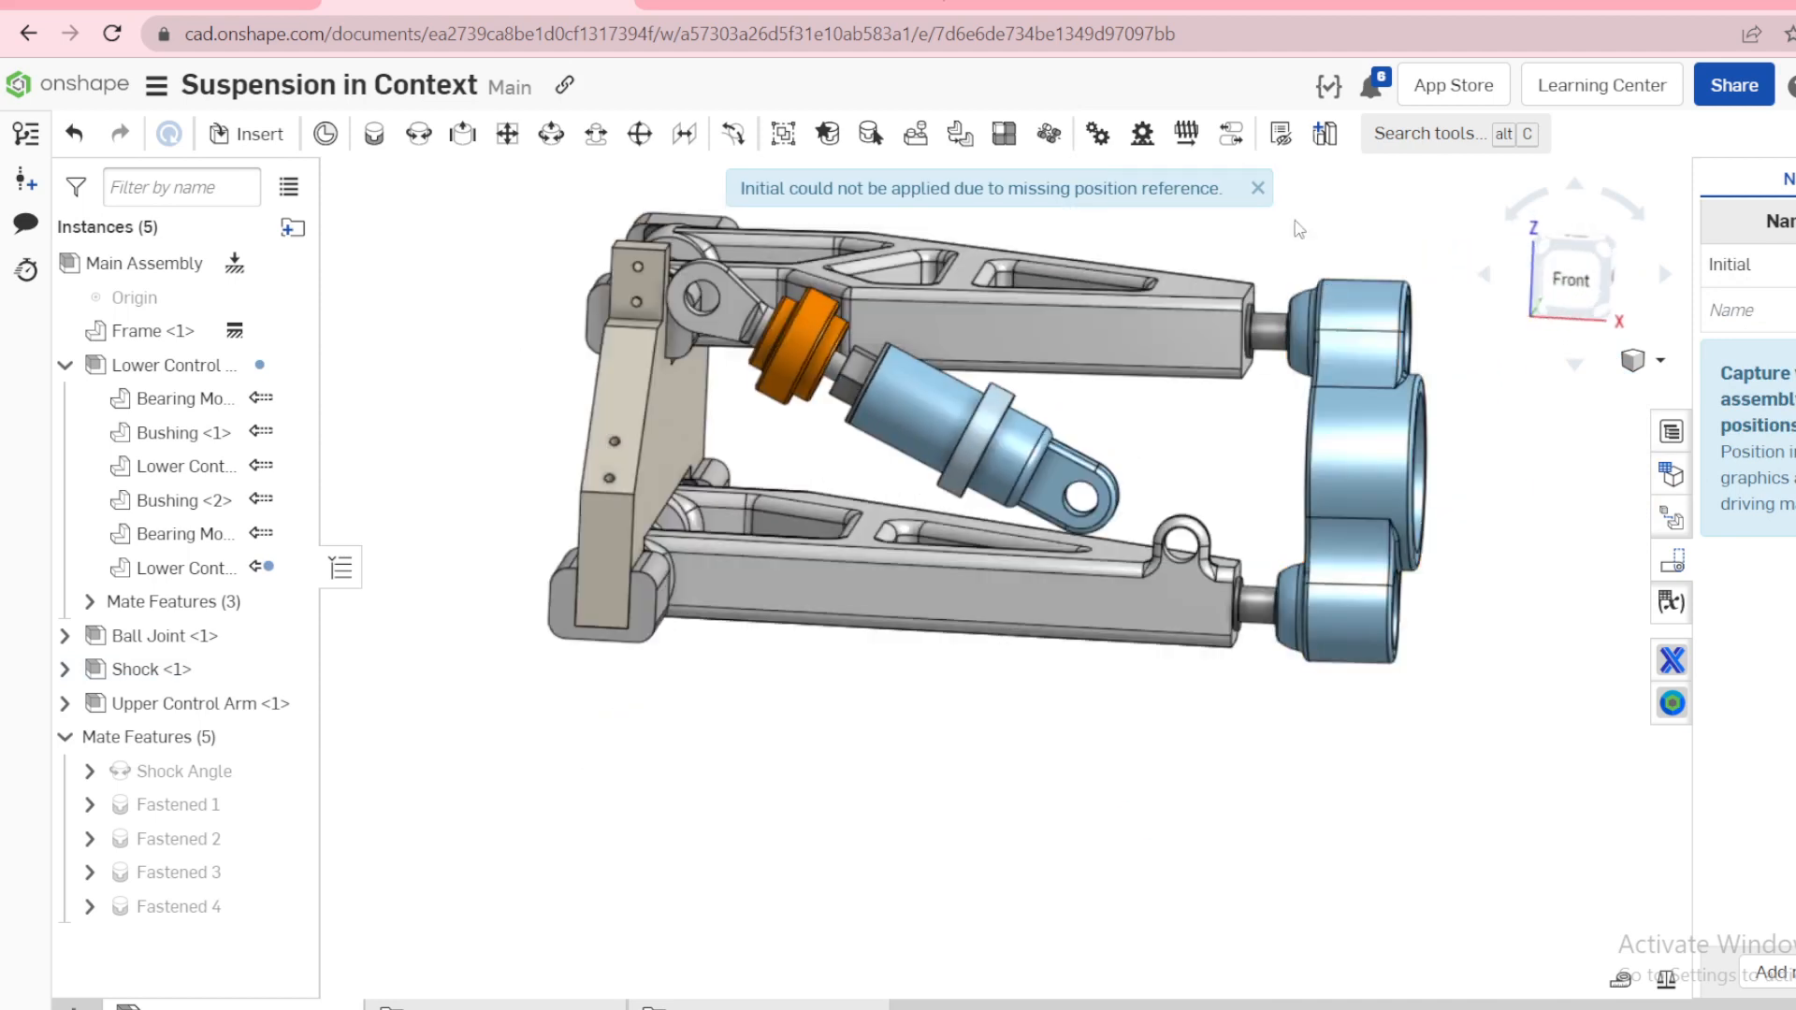
{"action": "left_click", "coordinate": [1257, 189]}
{"action": "scroll", "coordinate": [1199, 479], "scroll_direction": "up", "scroll_amount": 2}
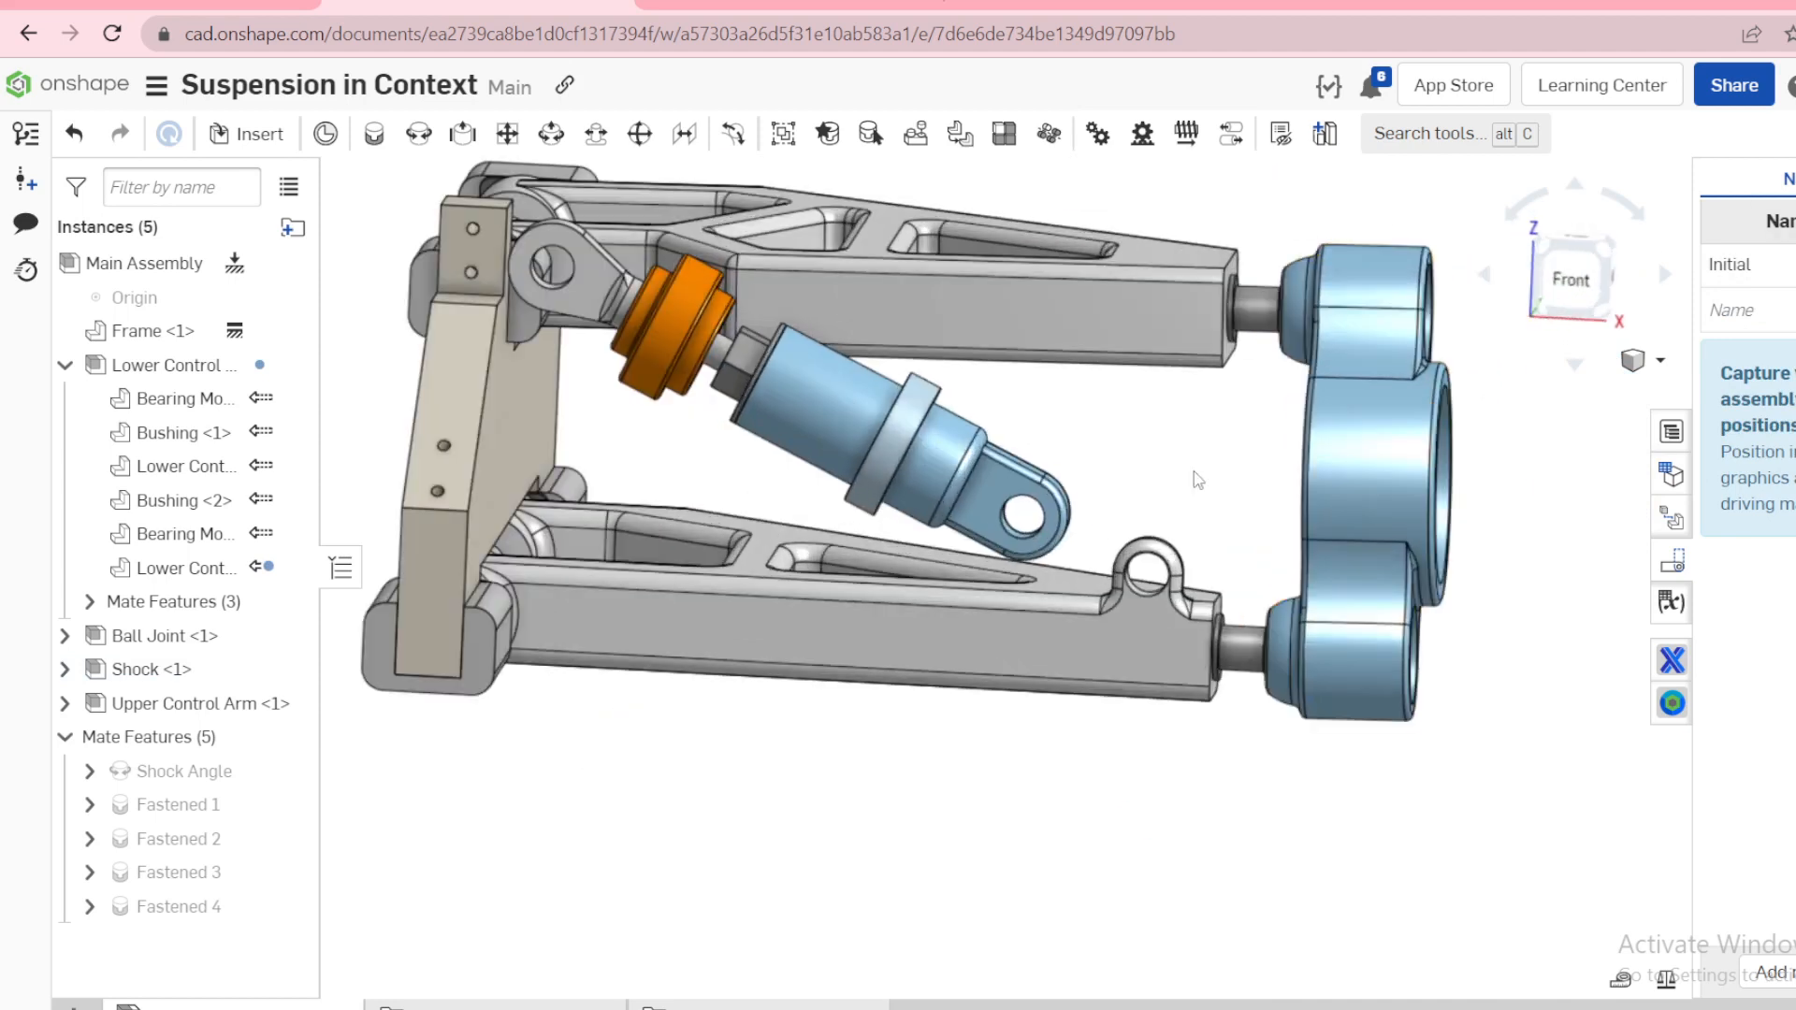
{"action": "key", "text": "ctrl+z"}
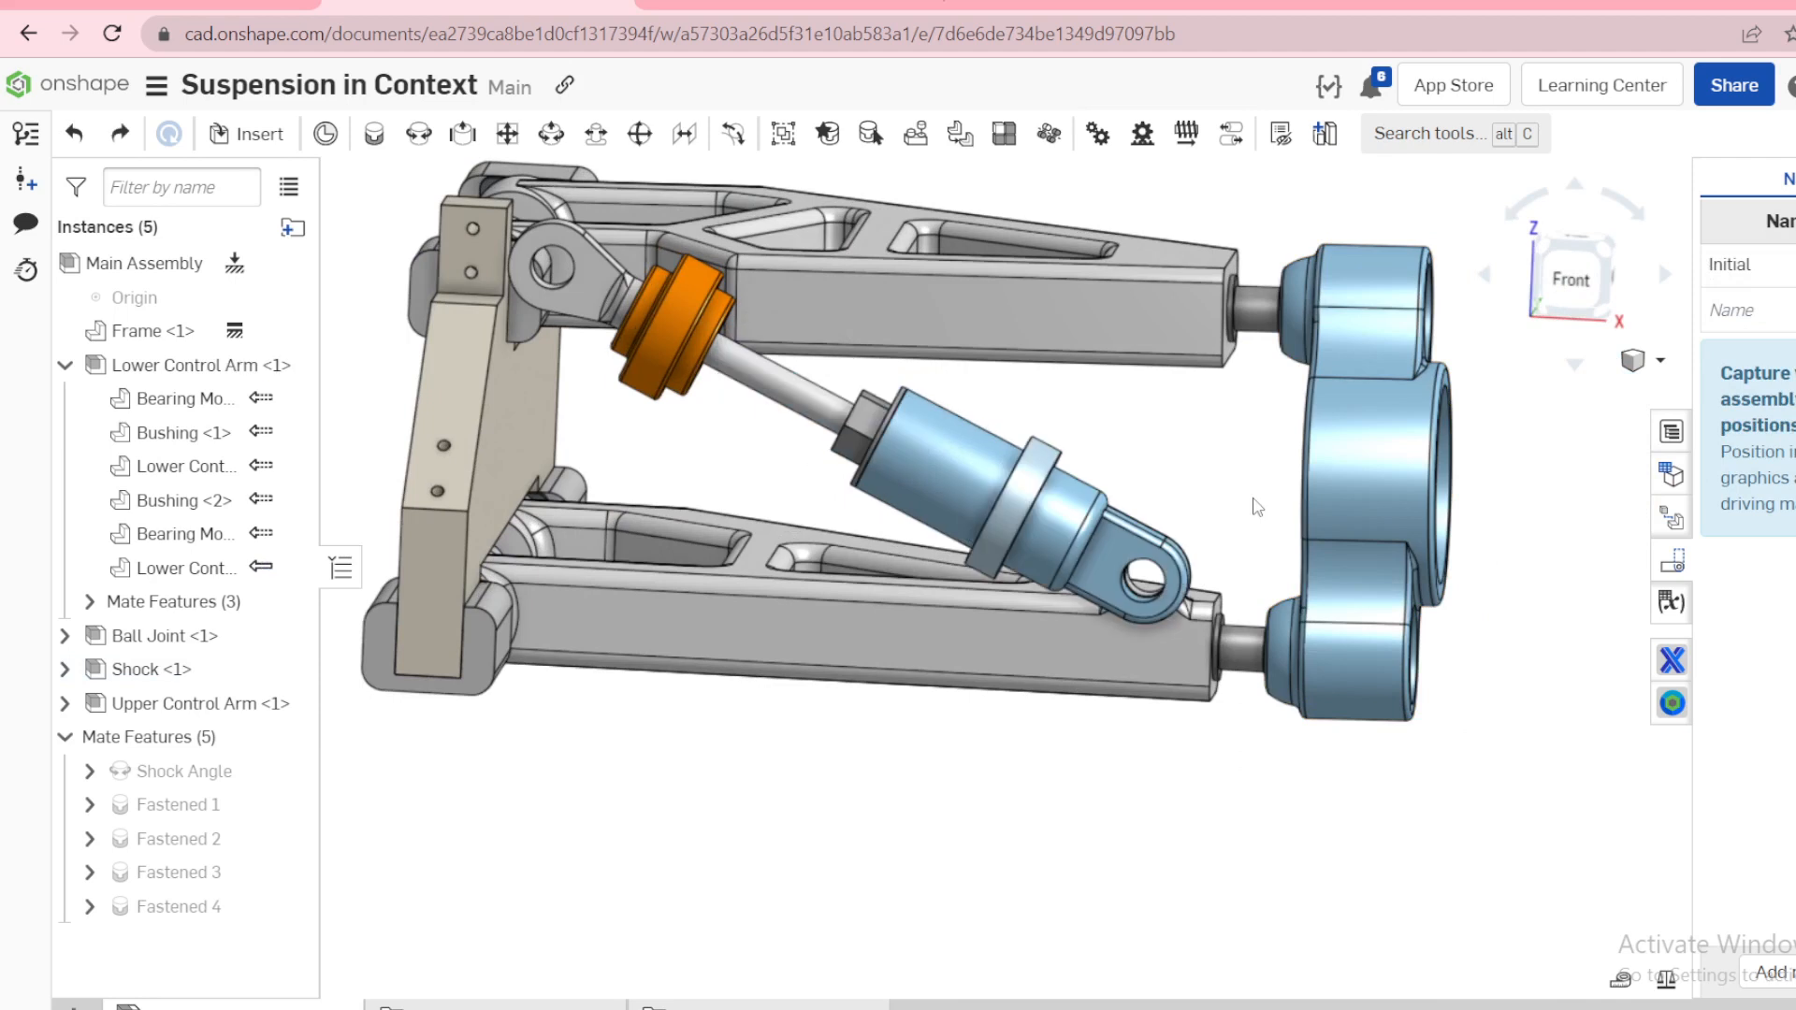
Step: Update the Initial named position with the assembly's current position
{"action": "right_click", "coordinate": [1752, 279]}
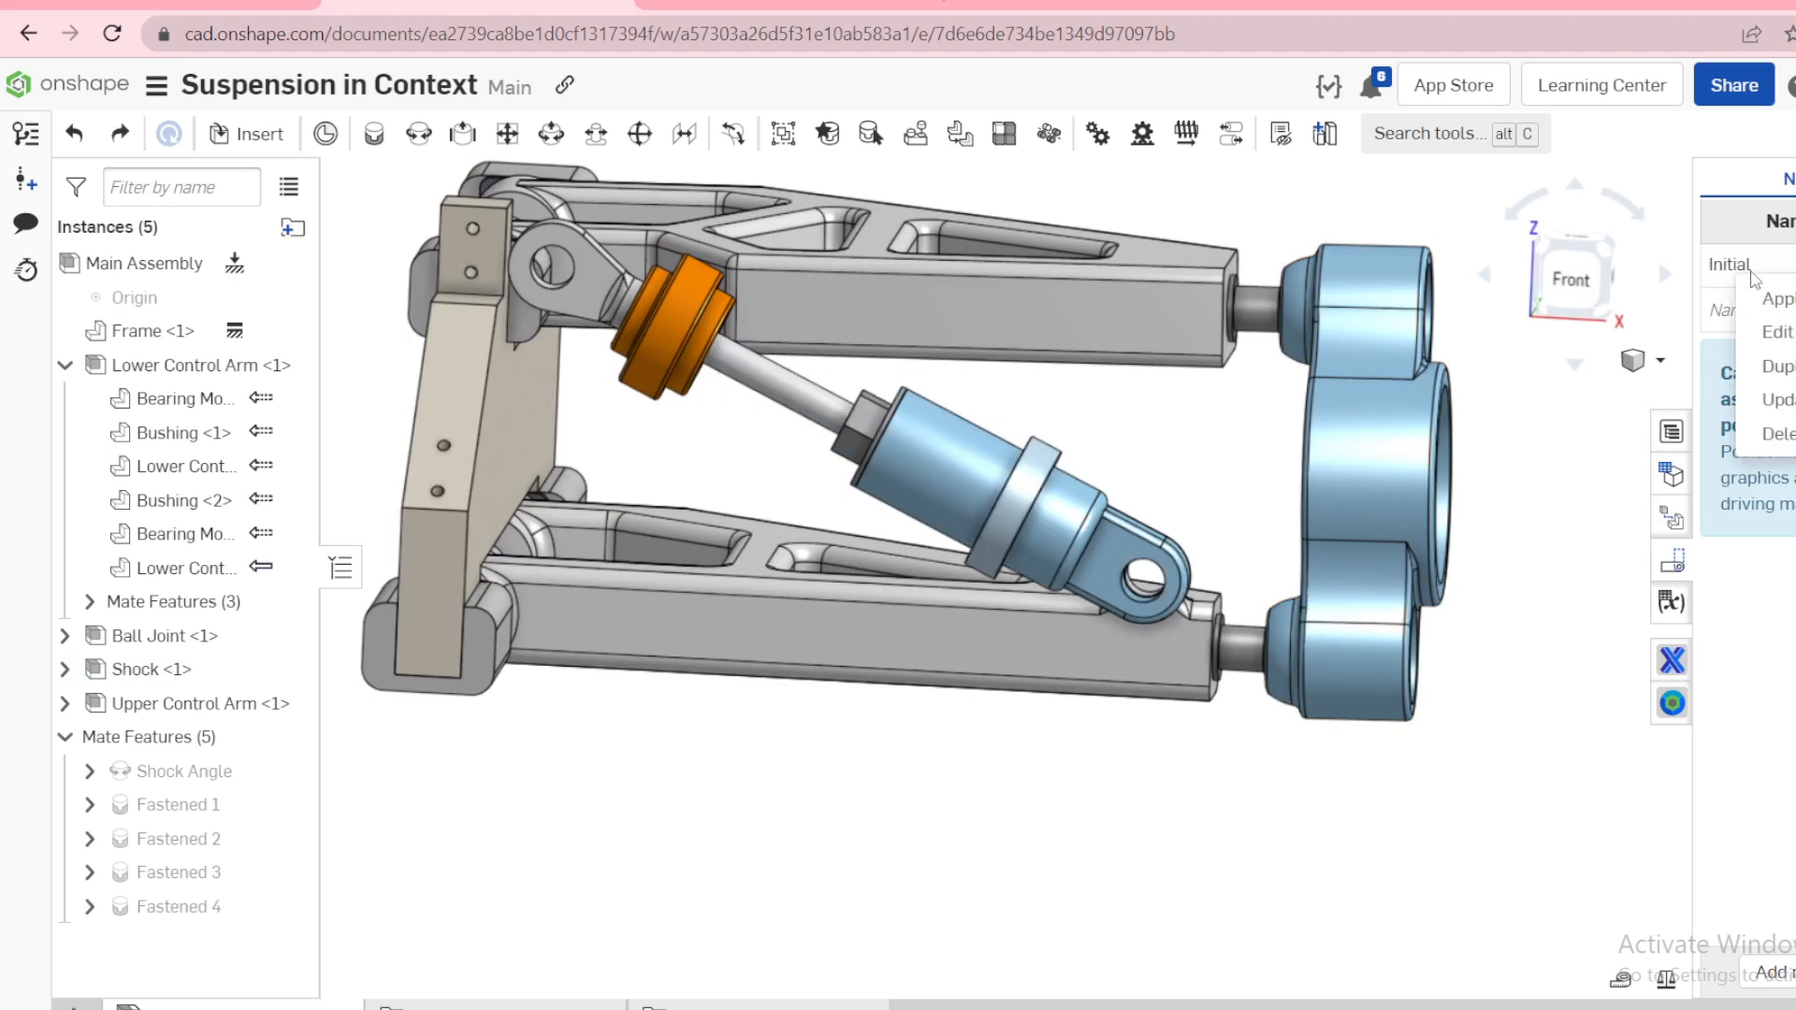
{"action": "left_click", "coordinate": [1763, 400]}
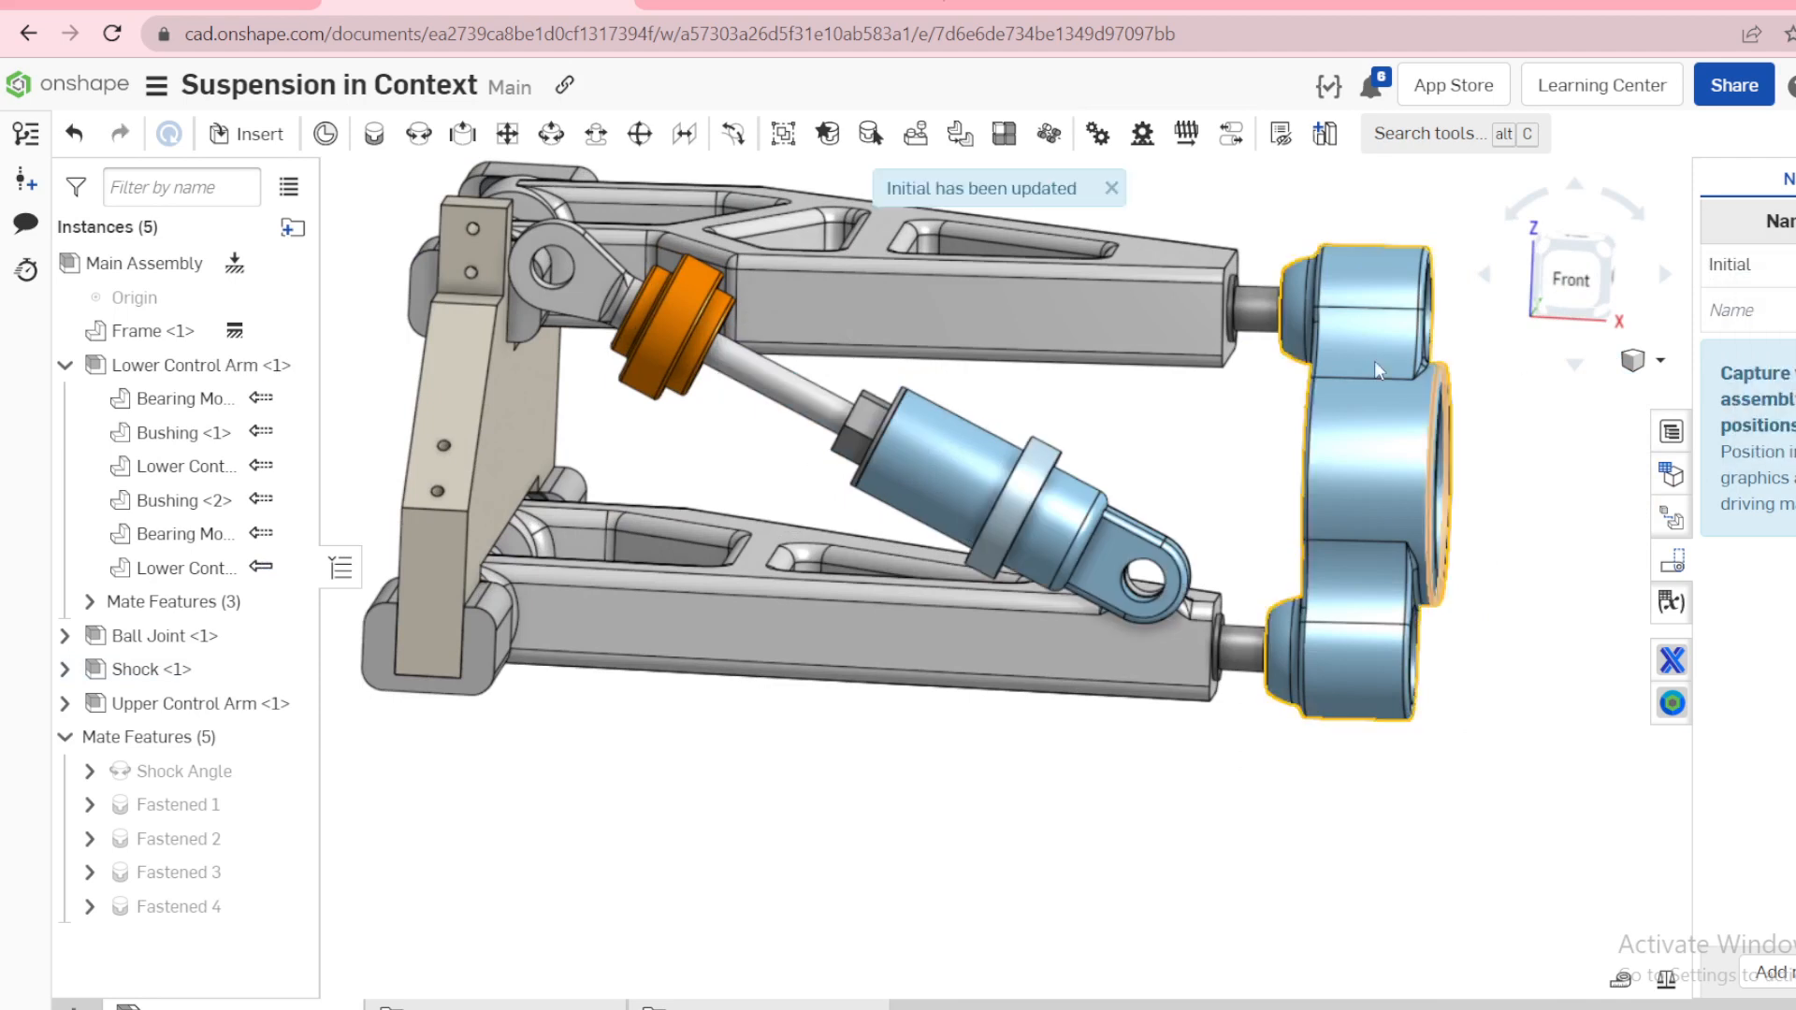
{"action": "left_click", "coordinate": [1112, 188]}
Step: Slide the shock's lower cylinder along its axis toward the upper end and restore the assembly with the Initial named position
{"action": "left_click", "coordinate": [958, 453]}
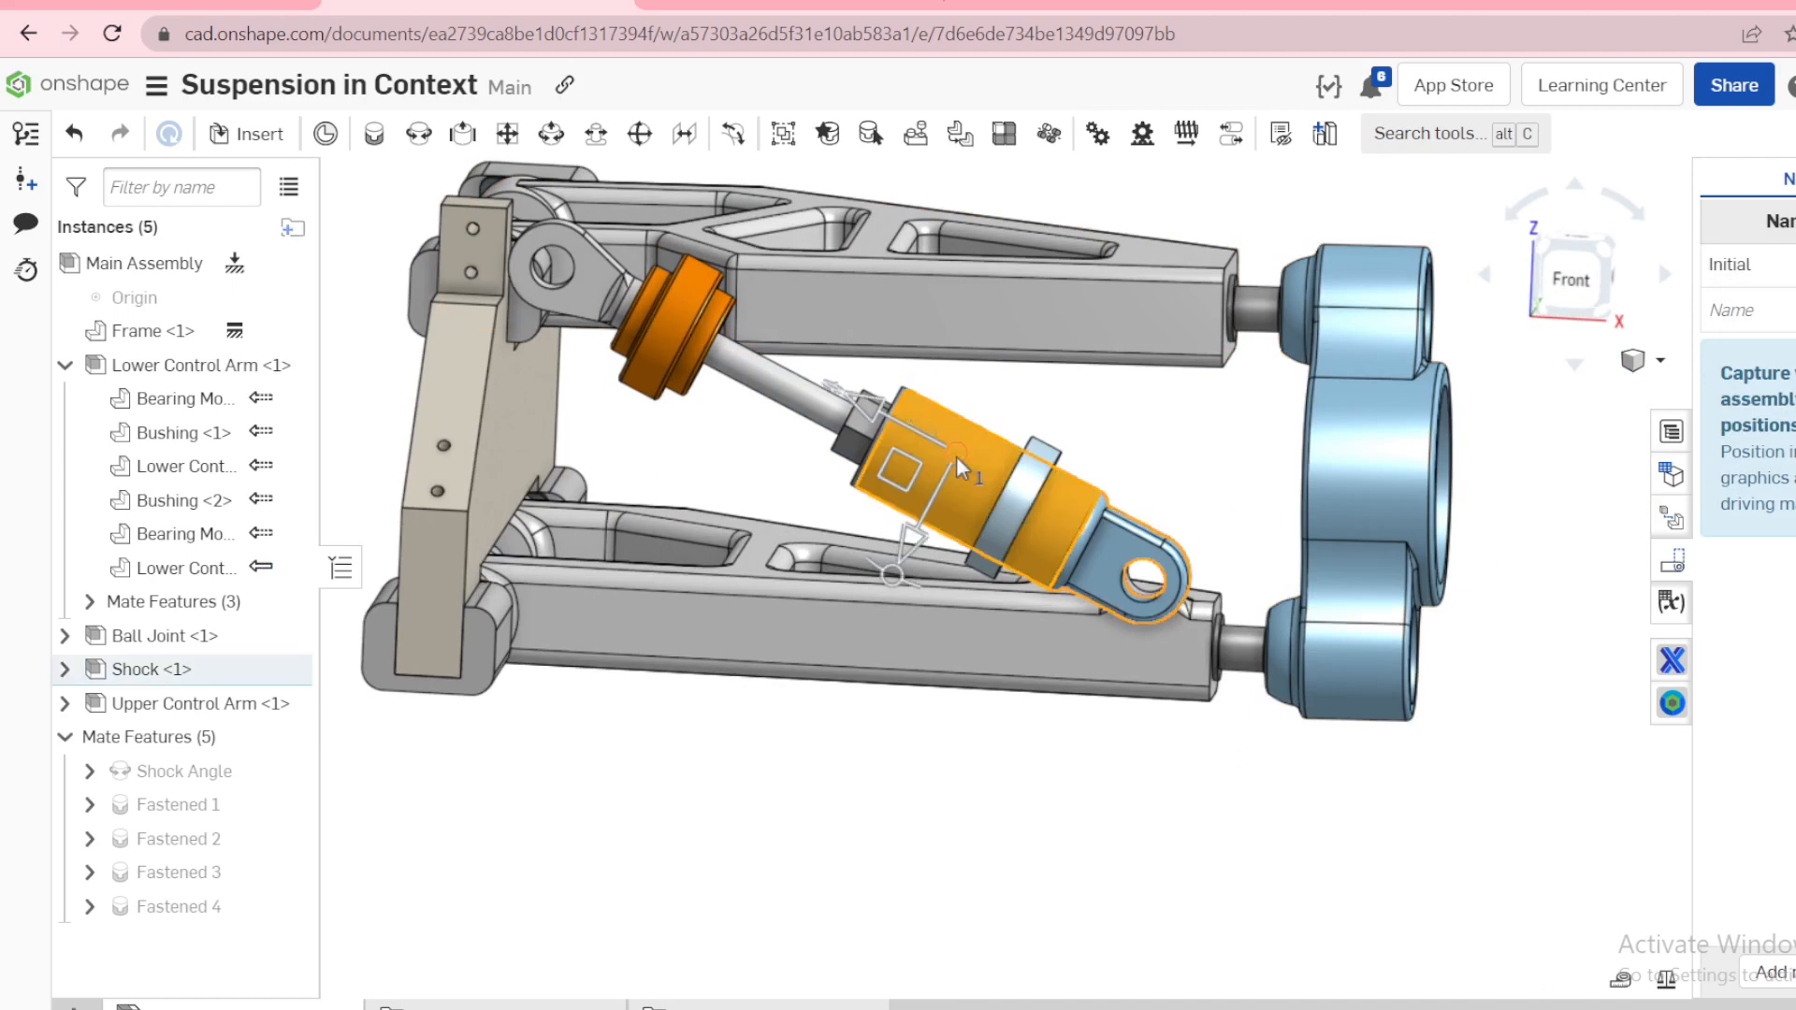
{"action": "left_click_drag", "start_coordinate": [889, 417], "coordinate": [573, 300]}
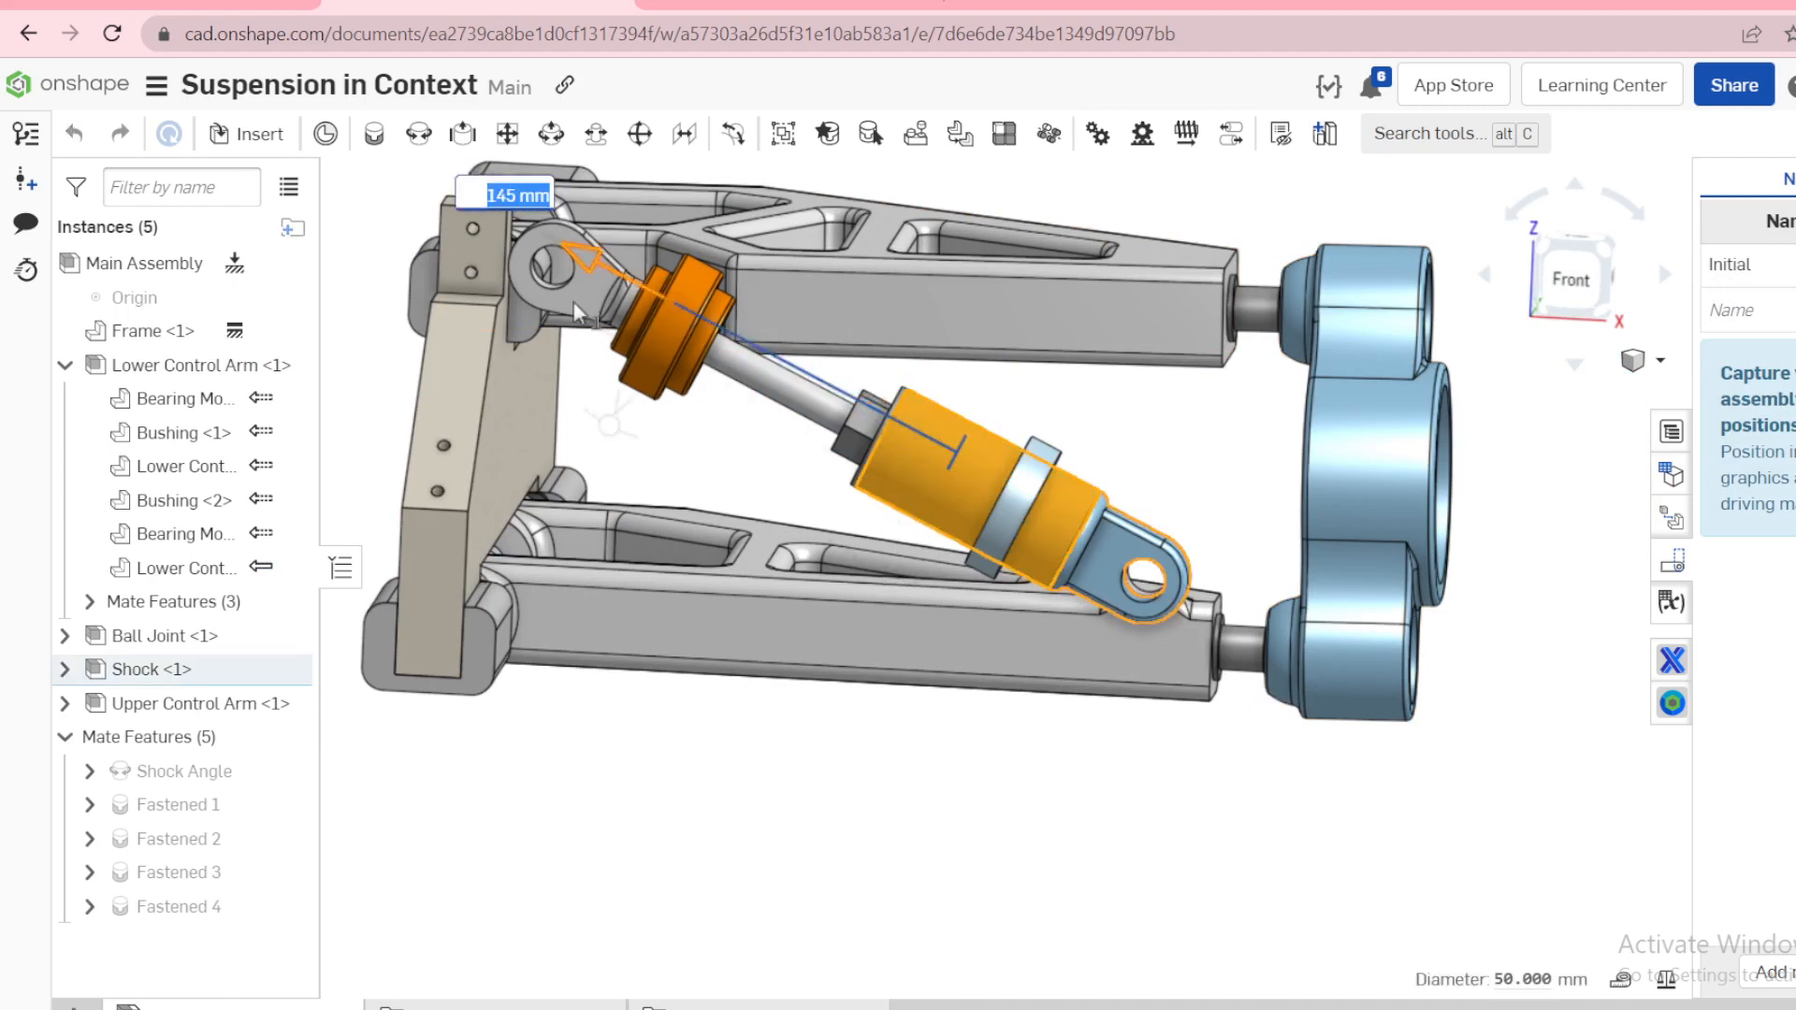
{"action": "left_click", "coordinate": [1098, 444]}
{"action": "right_click", "coordinate": [1737, 273]}
{"action": "left_click", "coordinate": [1773, 294]}
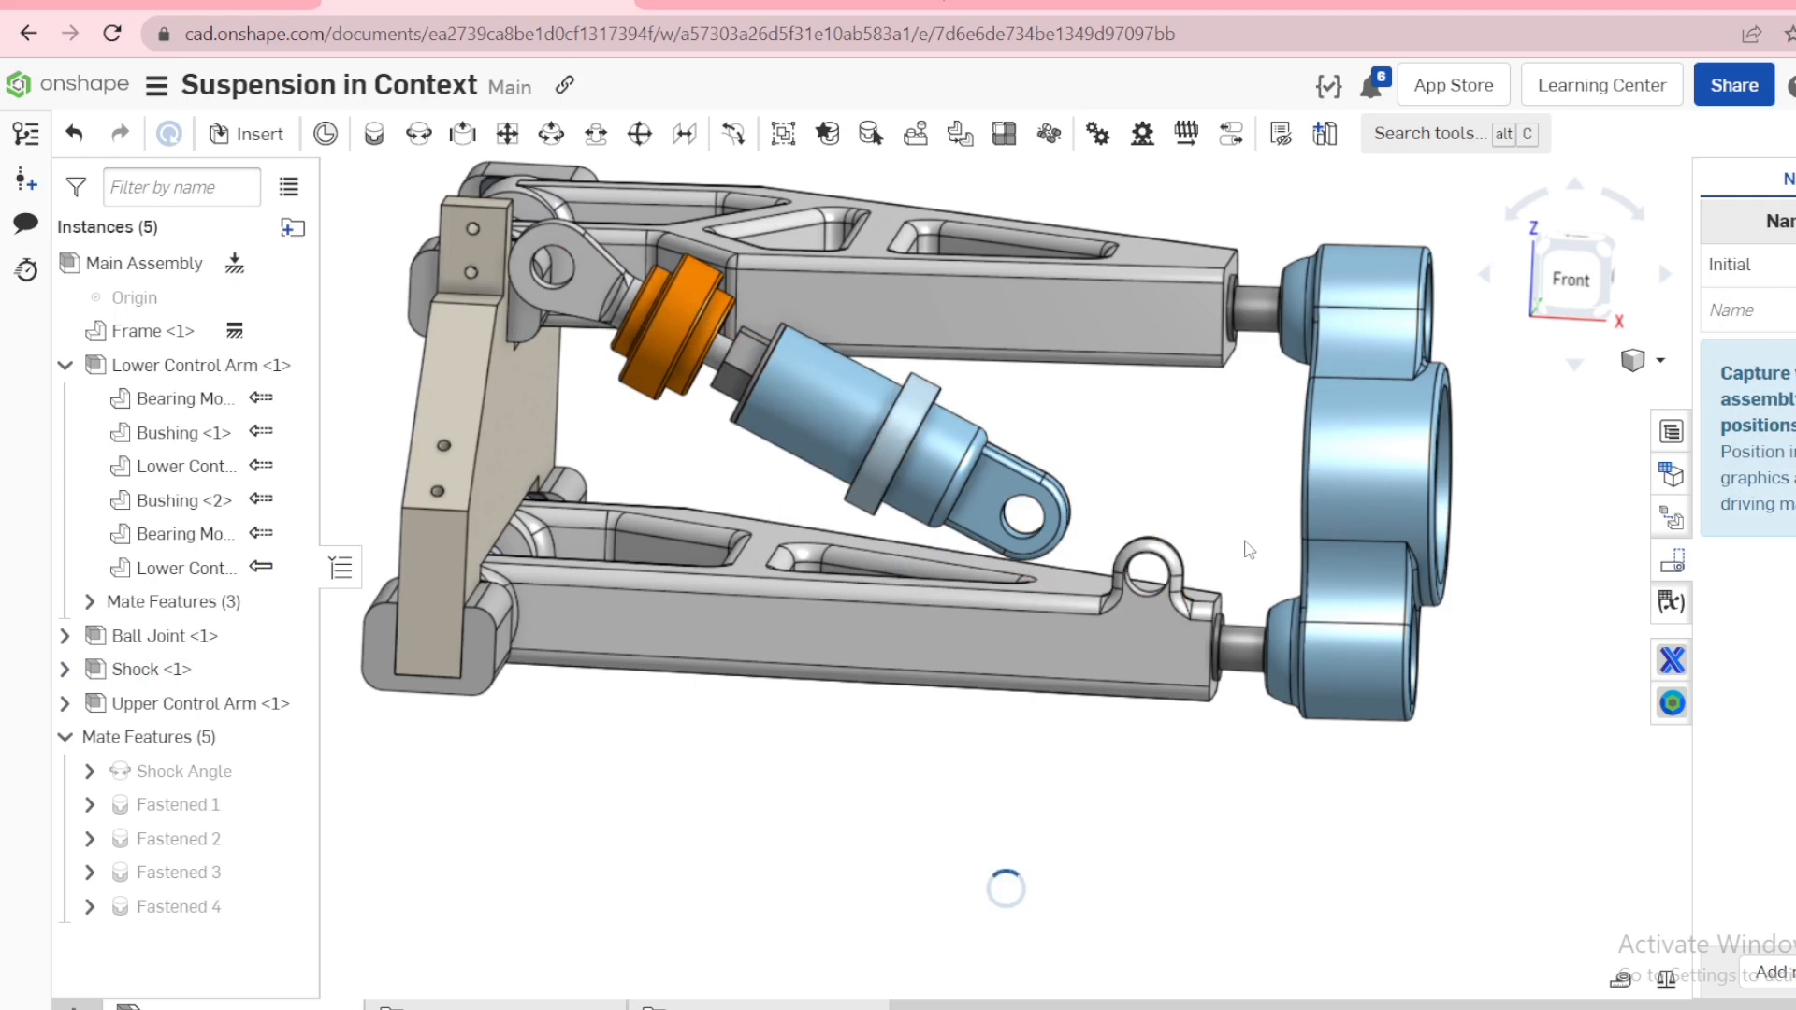
Step: Slide the shock's lower cylinder about 62 mm along its axis, away from the lower control arm mount
{"action": "scroll", "coordinate": [861, 453], "scroll_direction": "up", "scroll_amount": 5}
{"action": "left_click", "coordinate": [862, 447]}
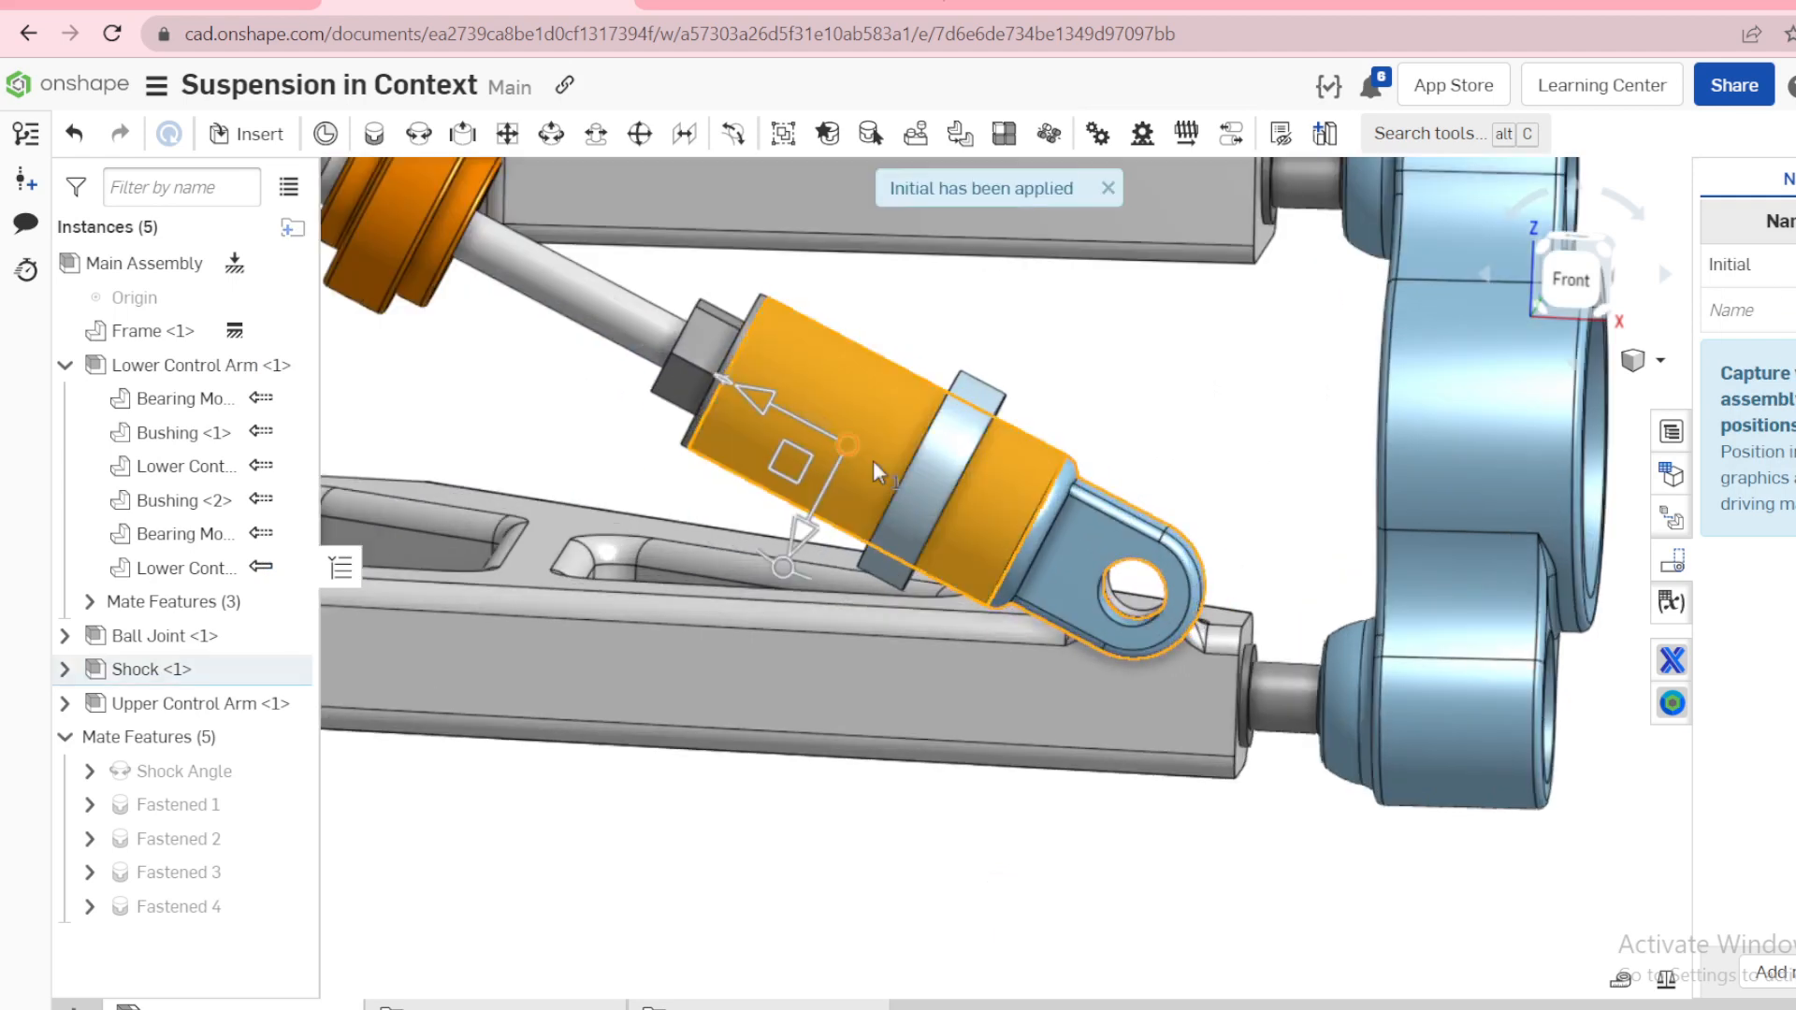
{"action": "mouse_move", "coordinate": [761, 398]}
{"action": "left_mouse_down"}
{"action": "mouse_move", "coordinate": [459, 288]}
{"action": "mouse_move", "coordinate": [313, 202]}
{"action": "left_mouse_up"}
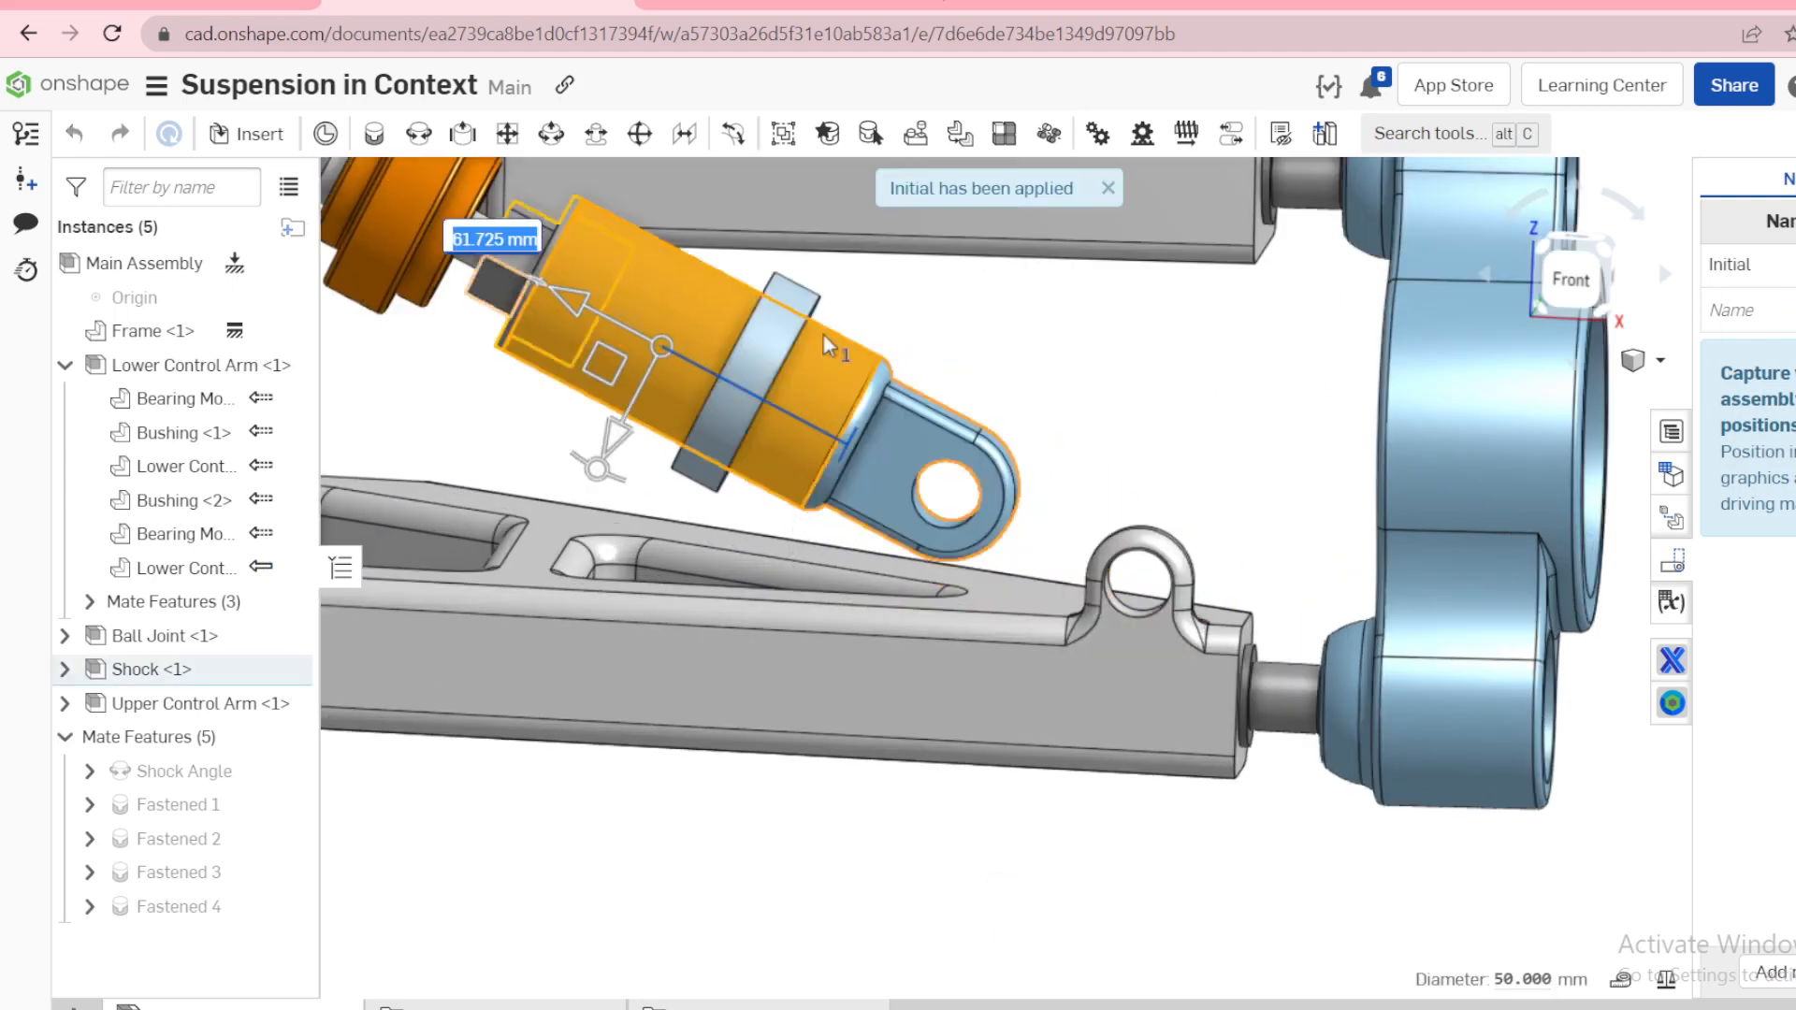
{"action": "left_click", "coordinate": [969, 378]}
{"action": "scroll", "coordinate": [1140, 436], "scroll_direction": "down", "scroll_amount": 2}
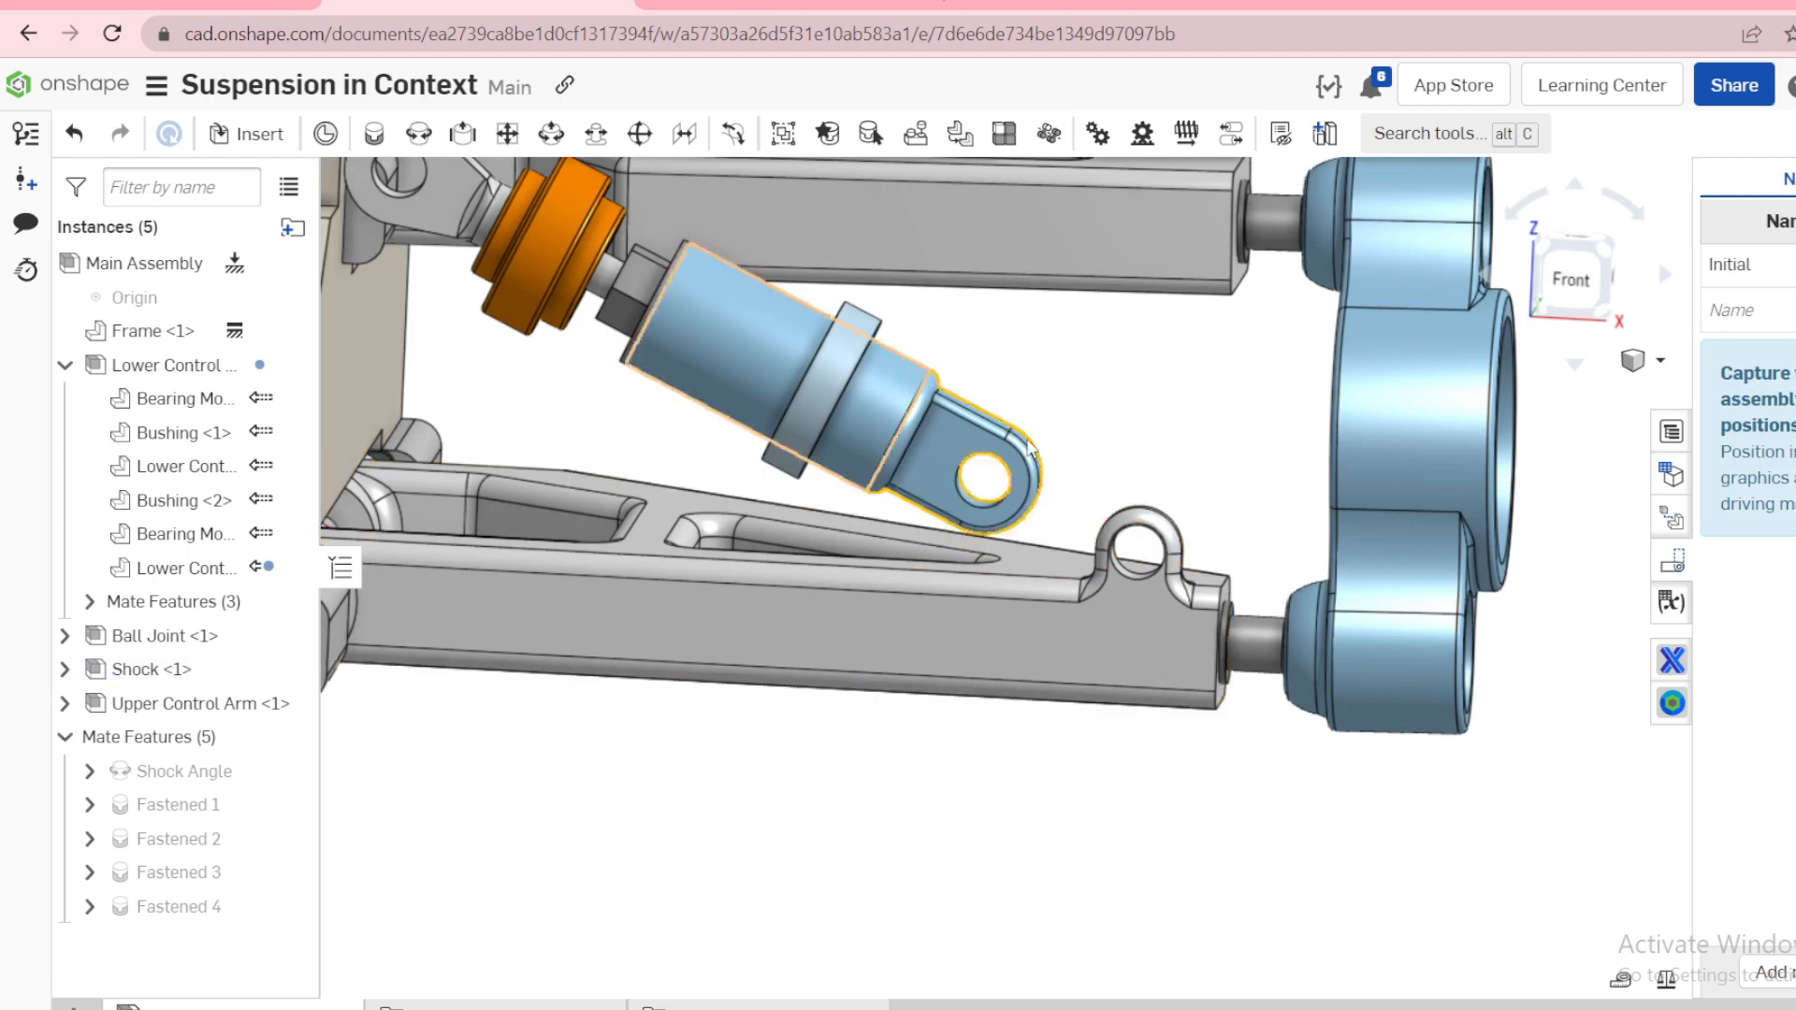
Step: Examine the bore of the shock's lower eye and the matching hole in the lower control arm mount
{"action": "scroll", "coordinate": [1102, 509], "scroll_direction": "up", "scroll_amount": 2}
{"action": "right_click_drag", "start_coordinate": [1104, 505], "coordinate": [1191, 560]}
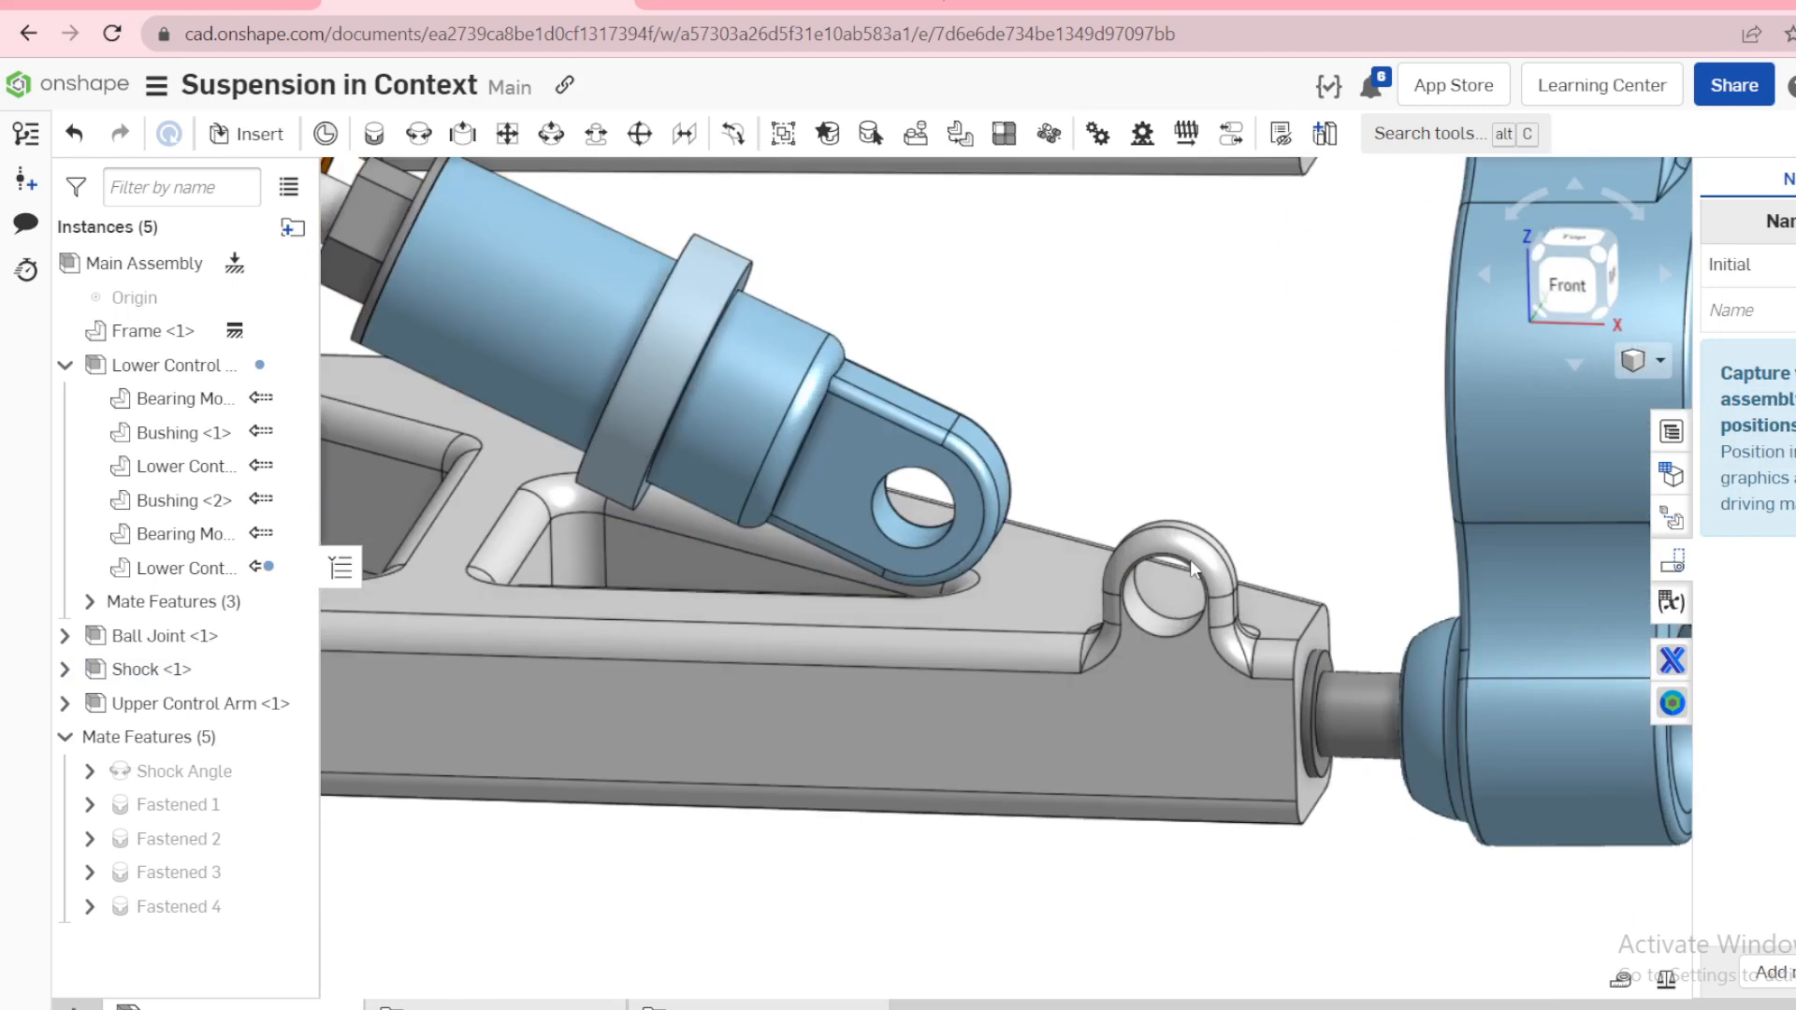
{"action": "left_click", "coordinate": [921, 532]}
{"action": "left_click", "coordinate": [1166, 629]}
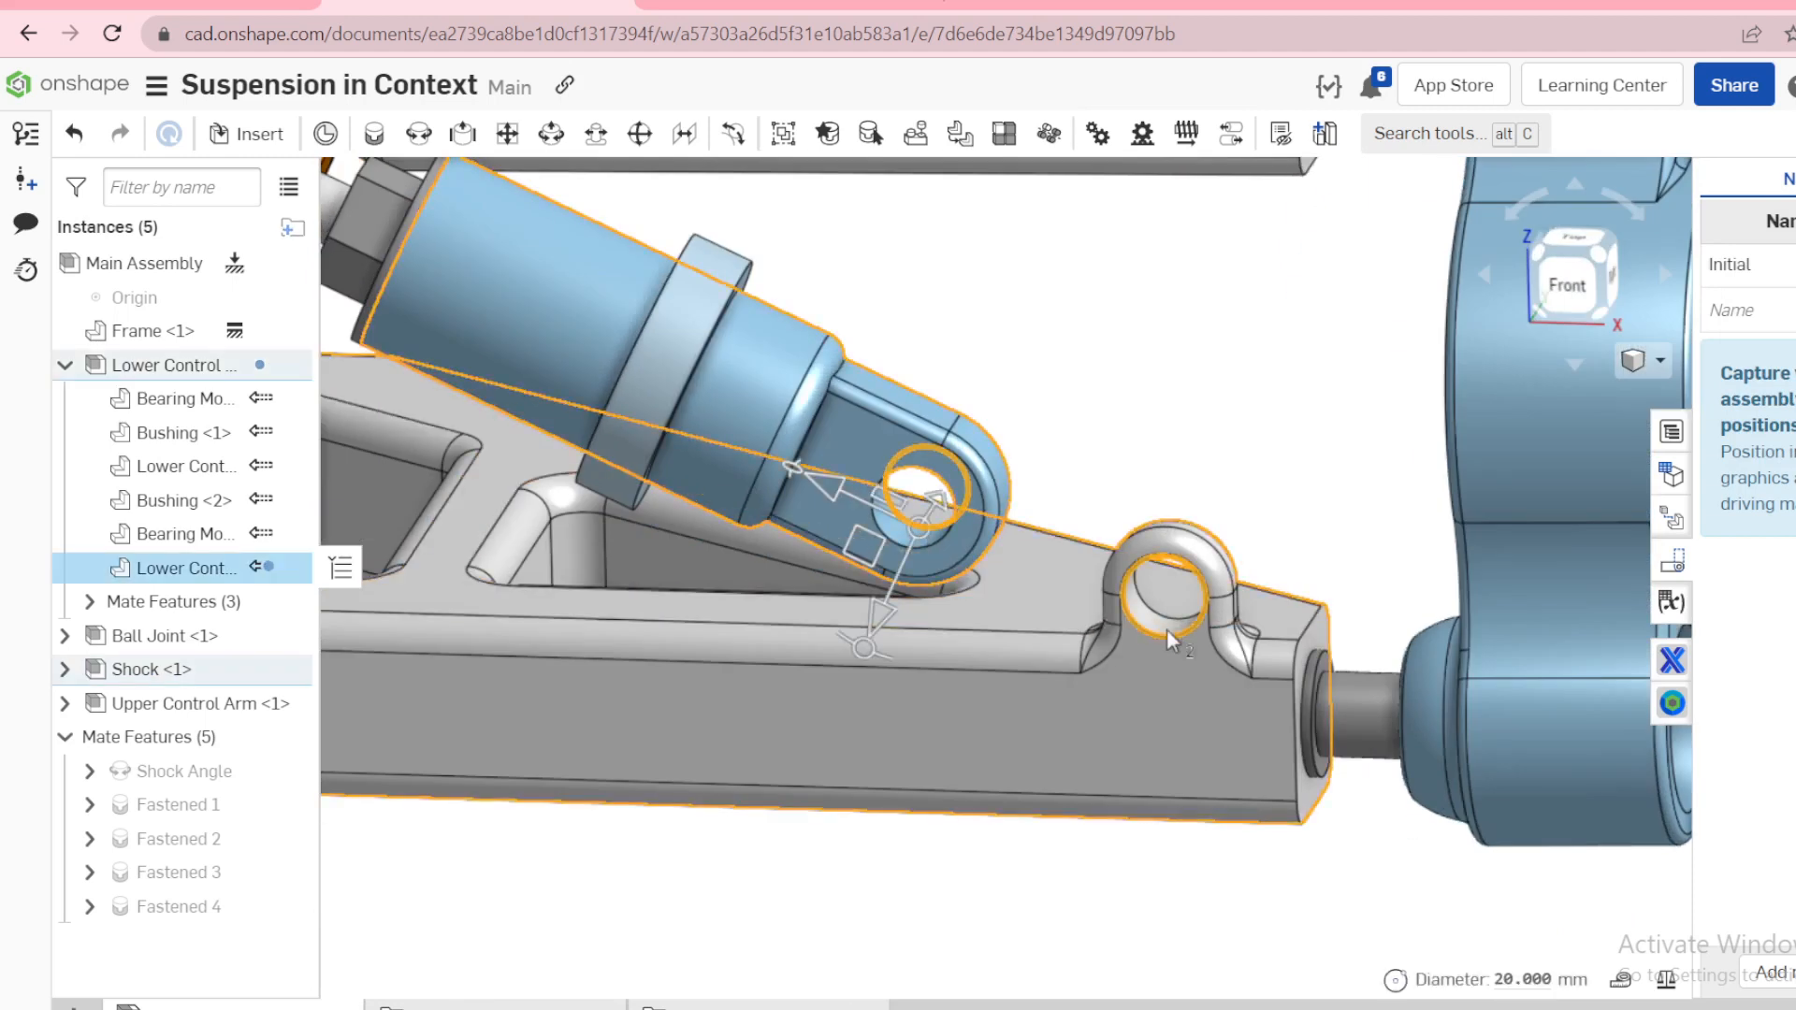
{"action": "left_click", "coordinate": [1179, 474]}
{"action": "right_click_drag", "start_coordinate": [1179, 474], "coordinate": [913, 560]}
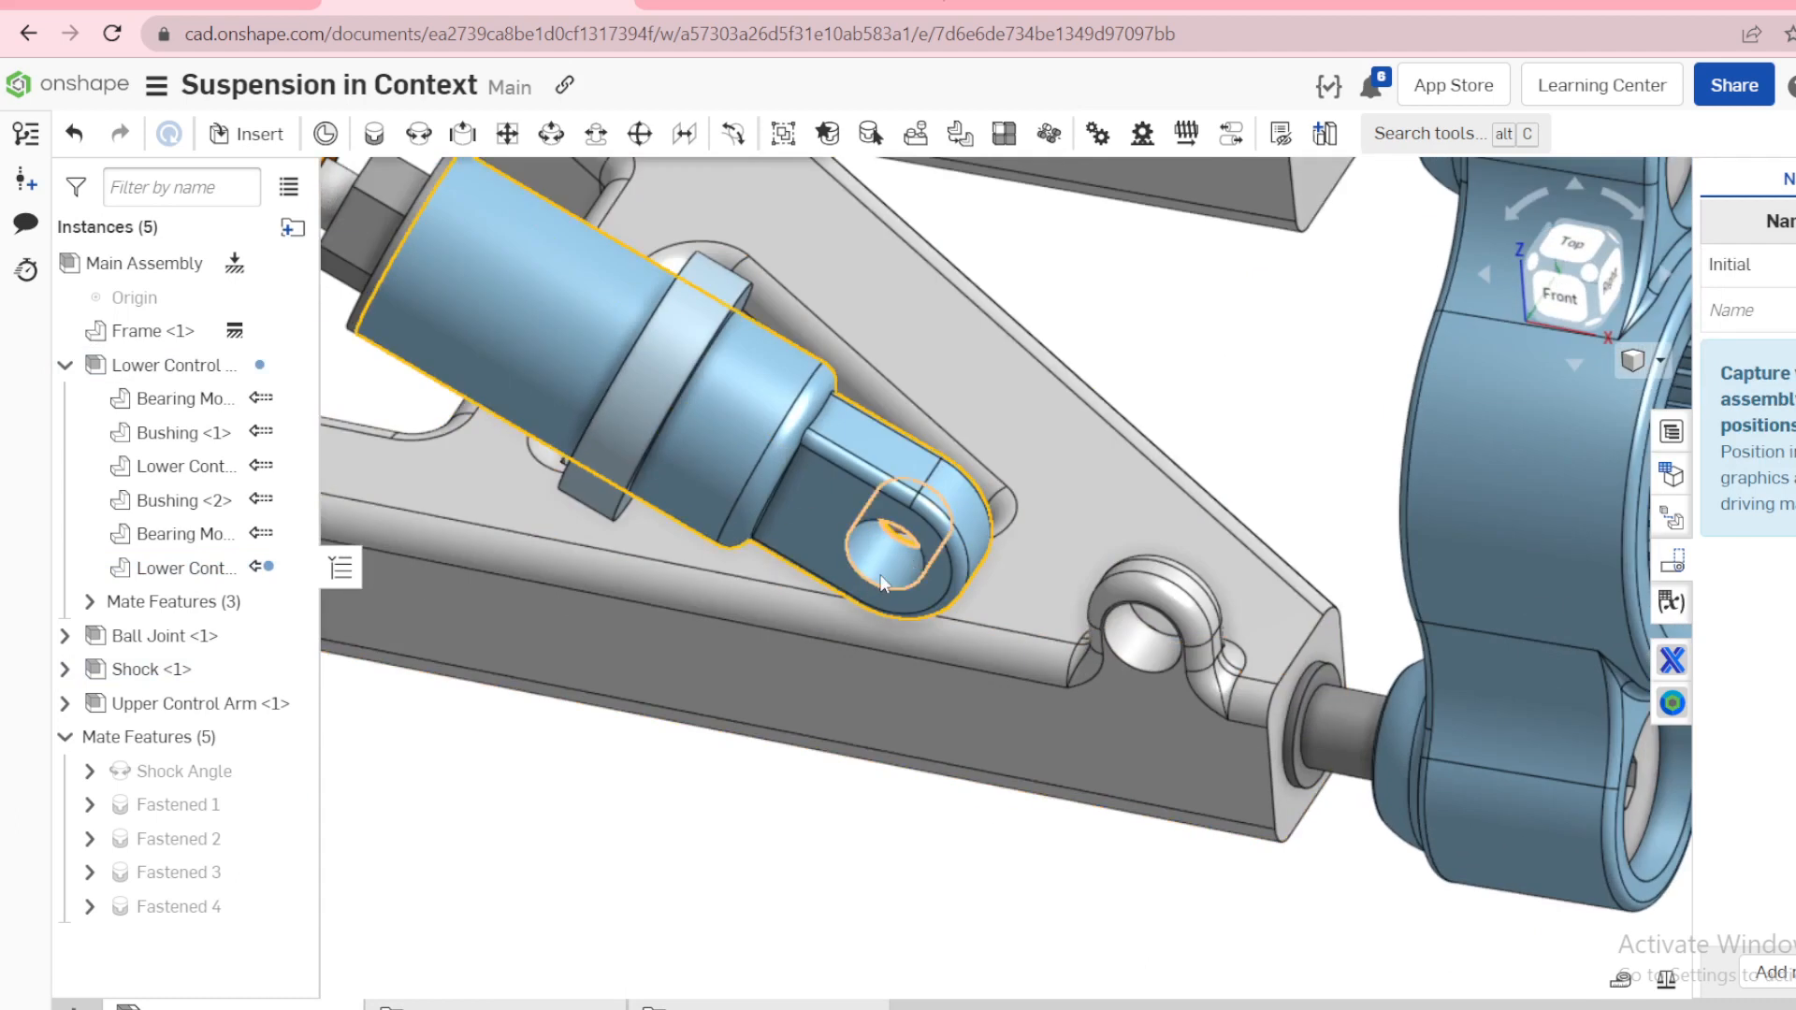
{"action": "left_click", "coordinate": [883, 574]}
{"action": "left_click", "coordinate": [1163, 654]}
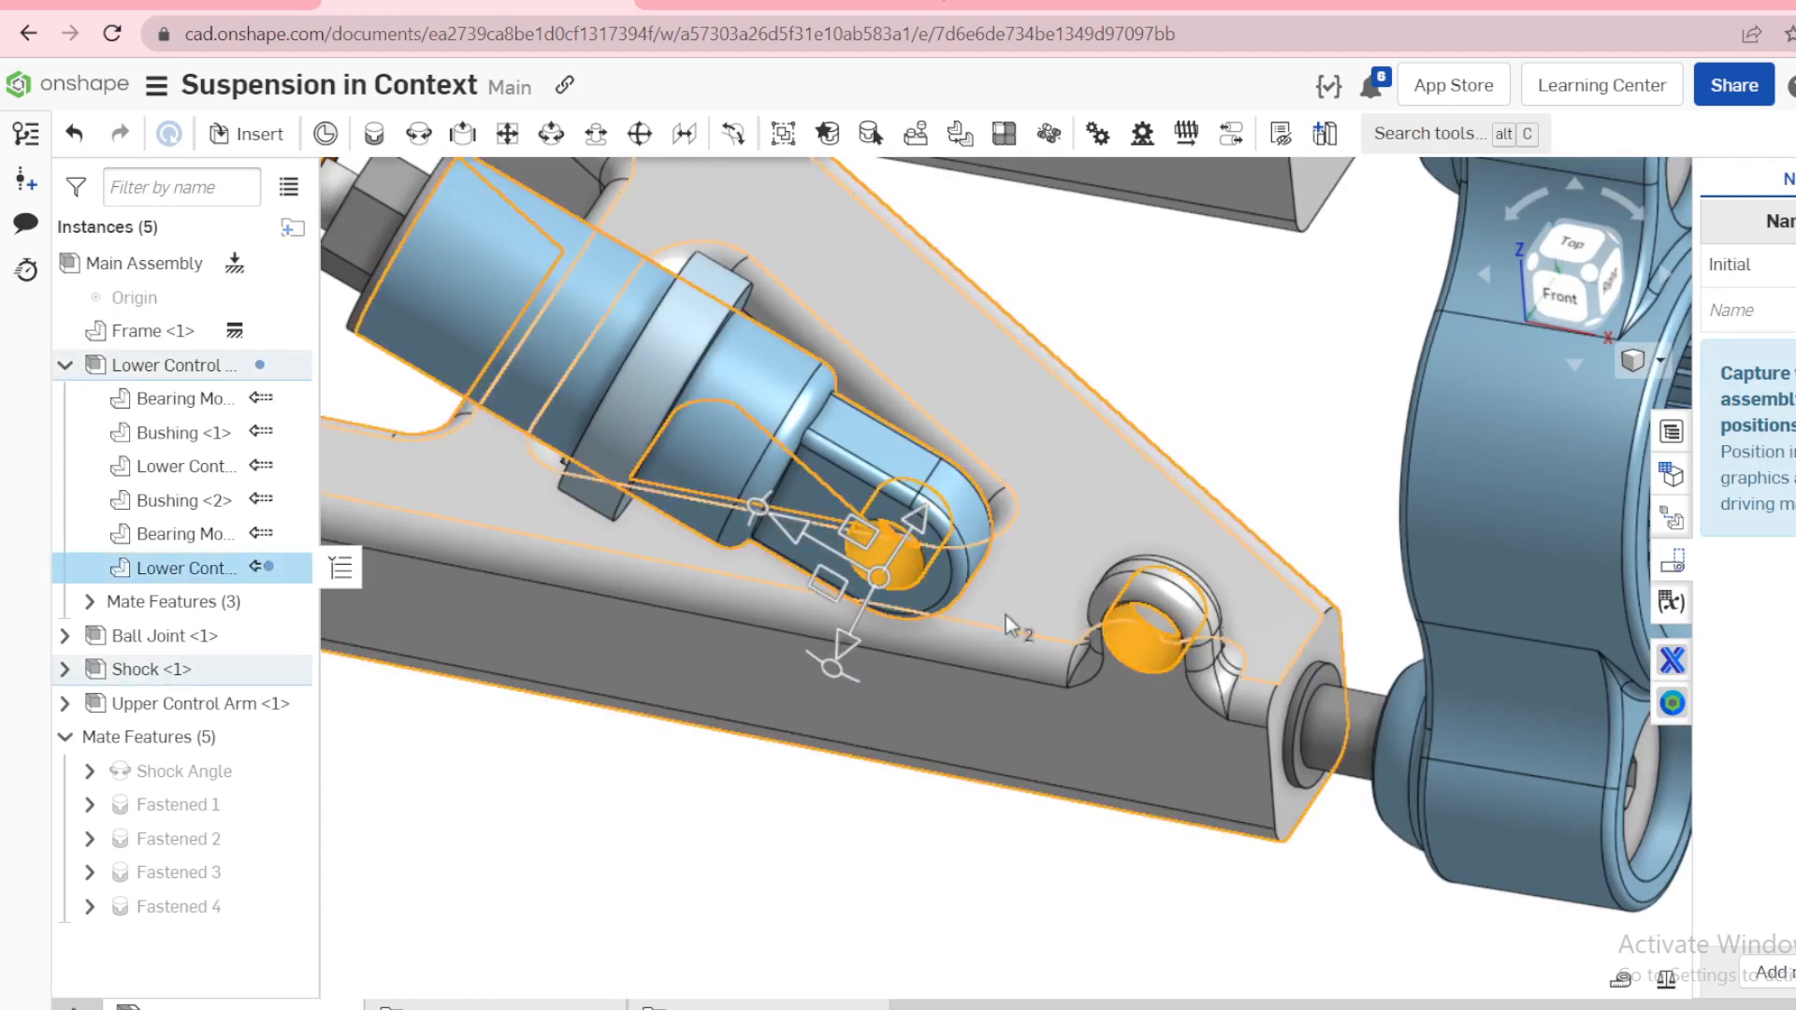
{"action": "key", "text": "Escape"}
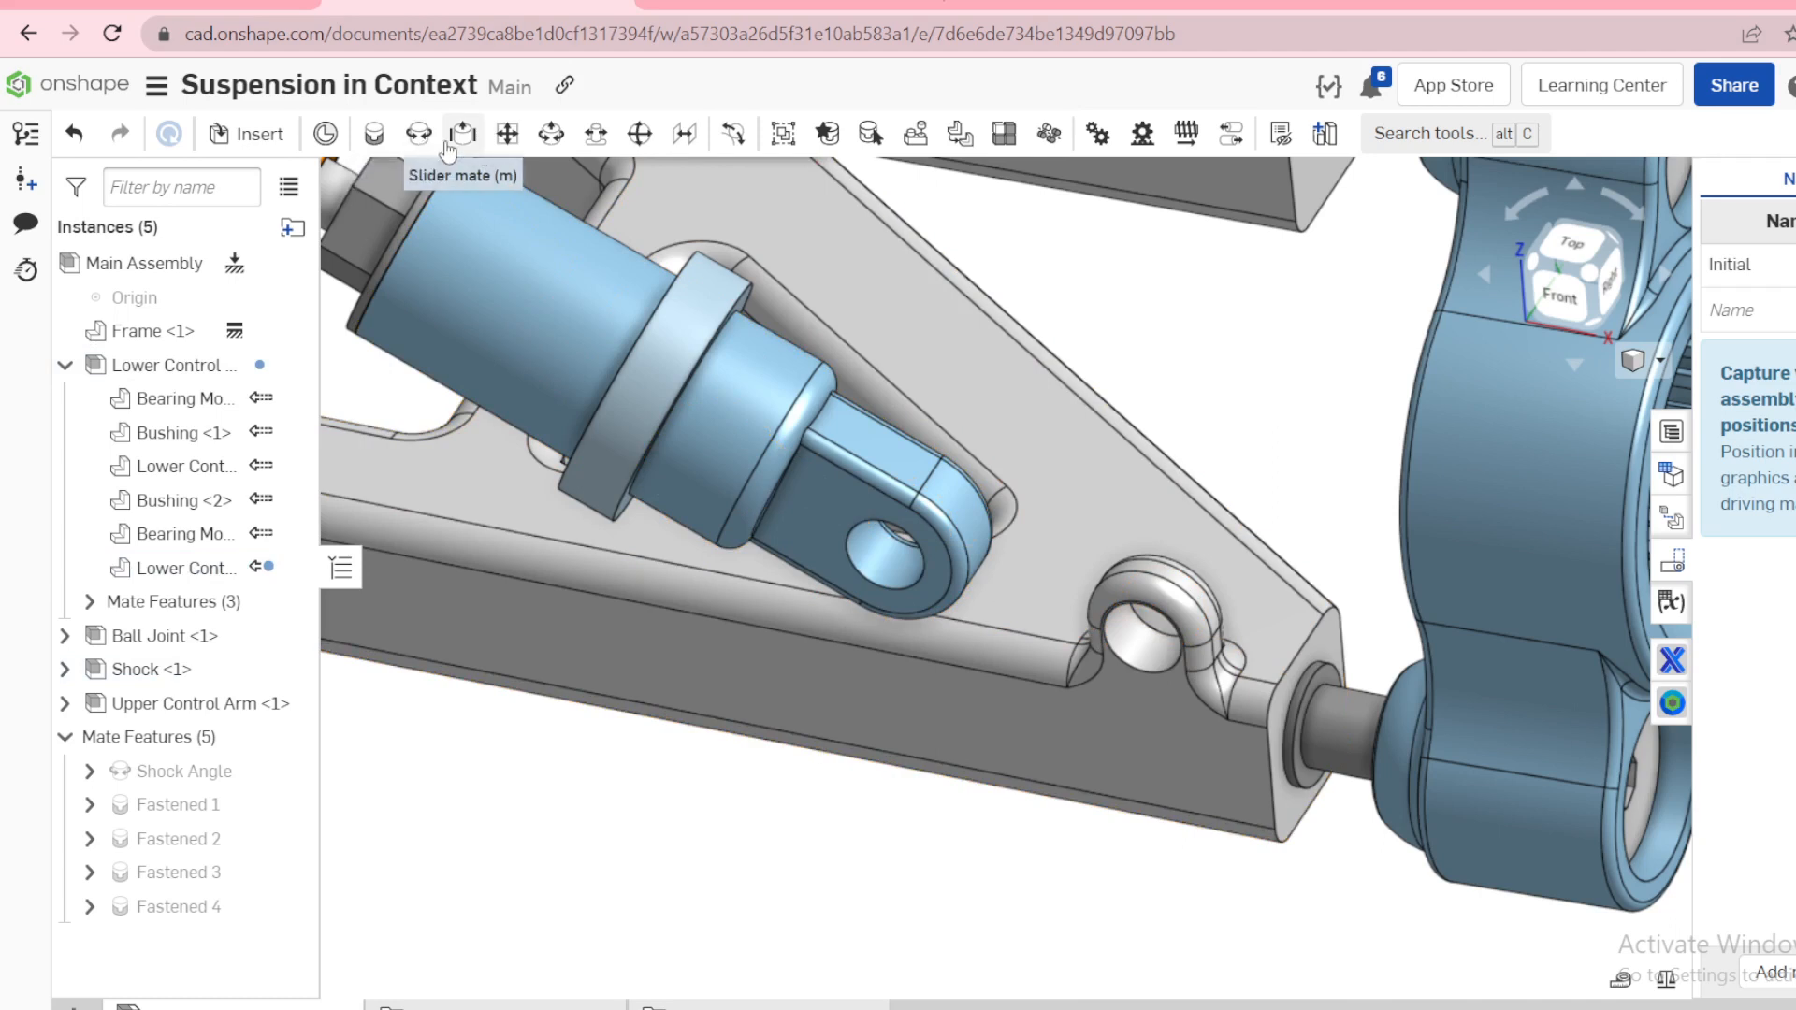
Step: Add a Cylindrical mate between the lower control arm mount's hole and the bore of the shock's lower eye
{"action": "left_click", "coordinate": [540, 142]}
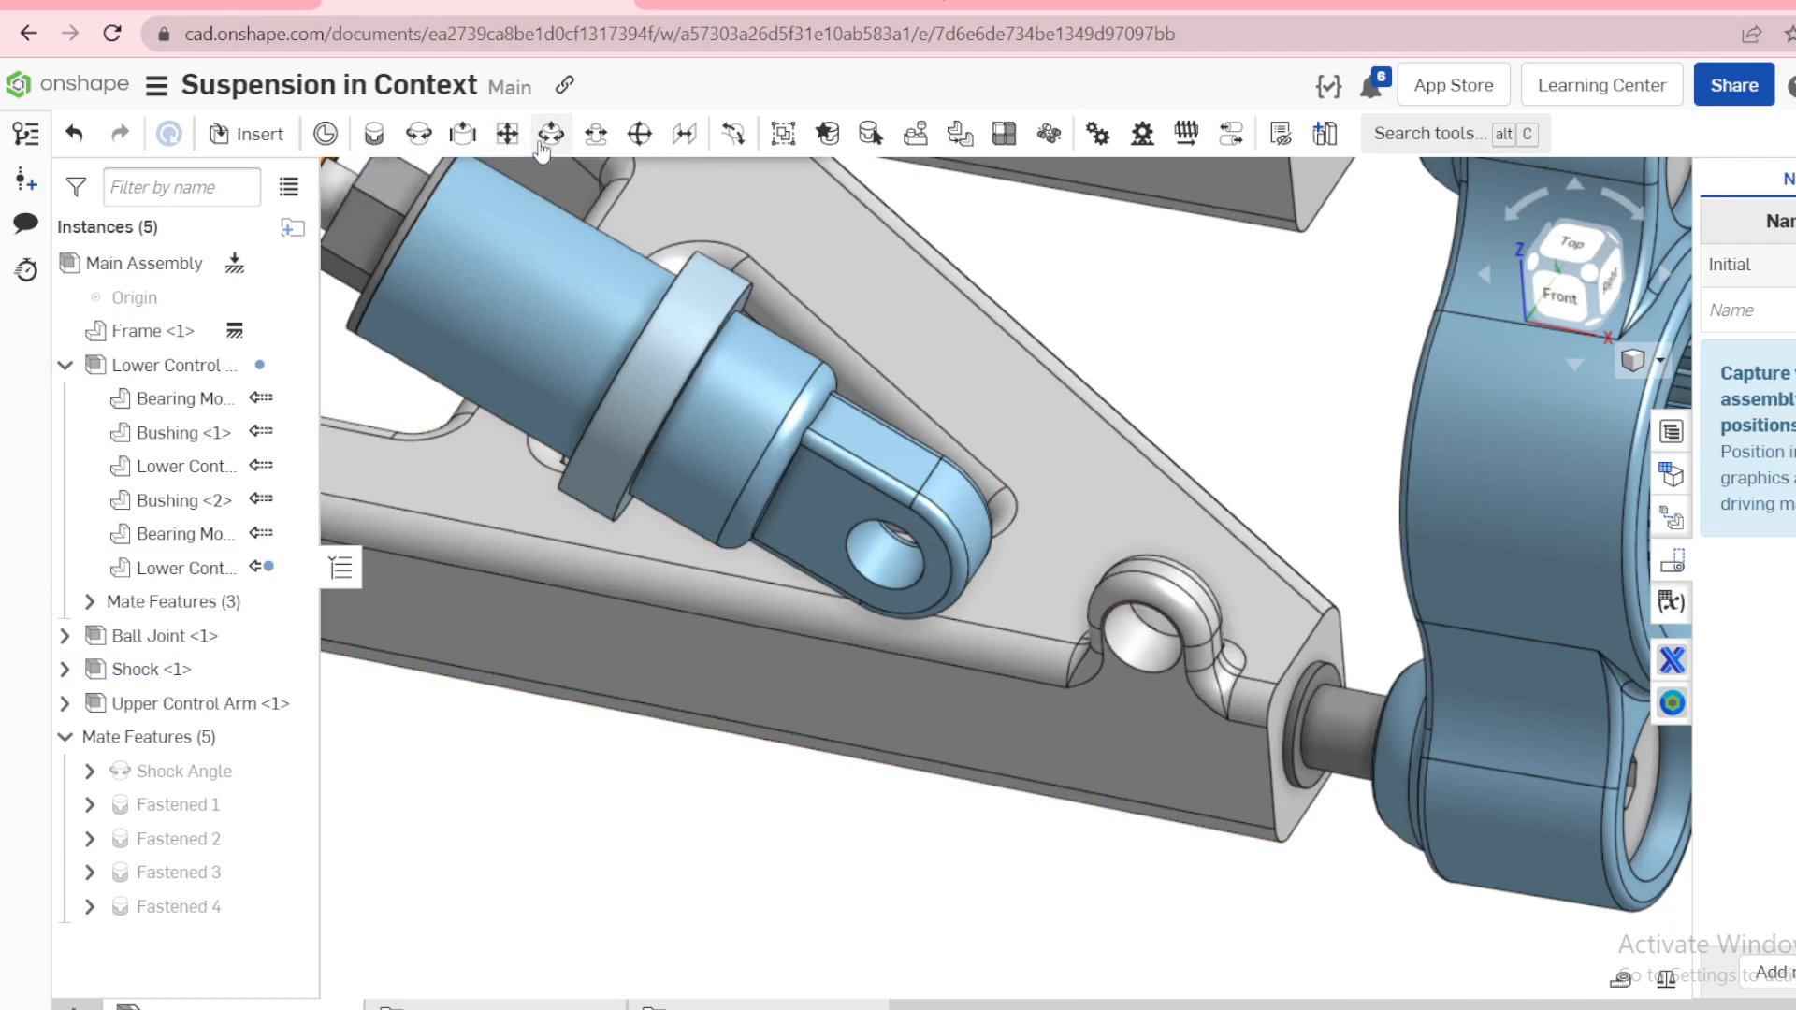
{"action": "left_click", "coordinate": [1143, 659]}
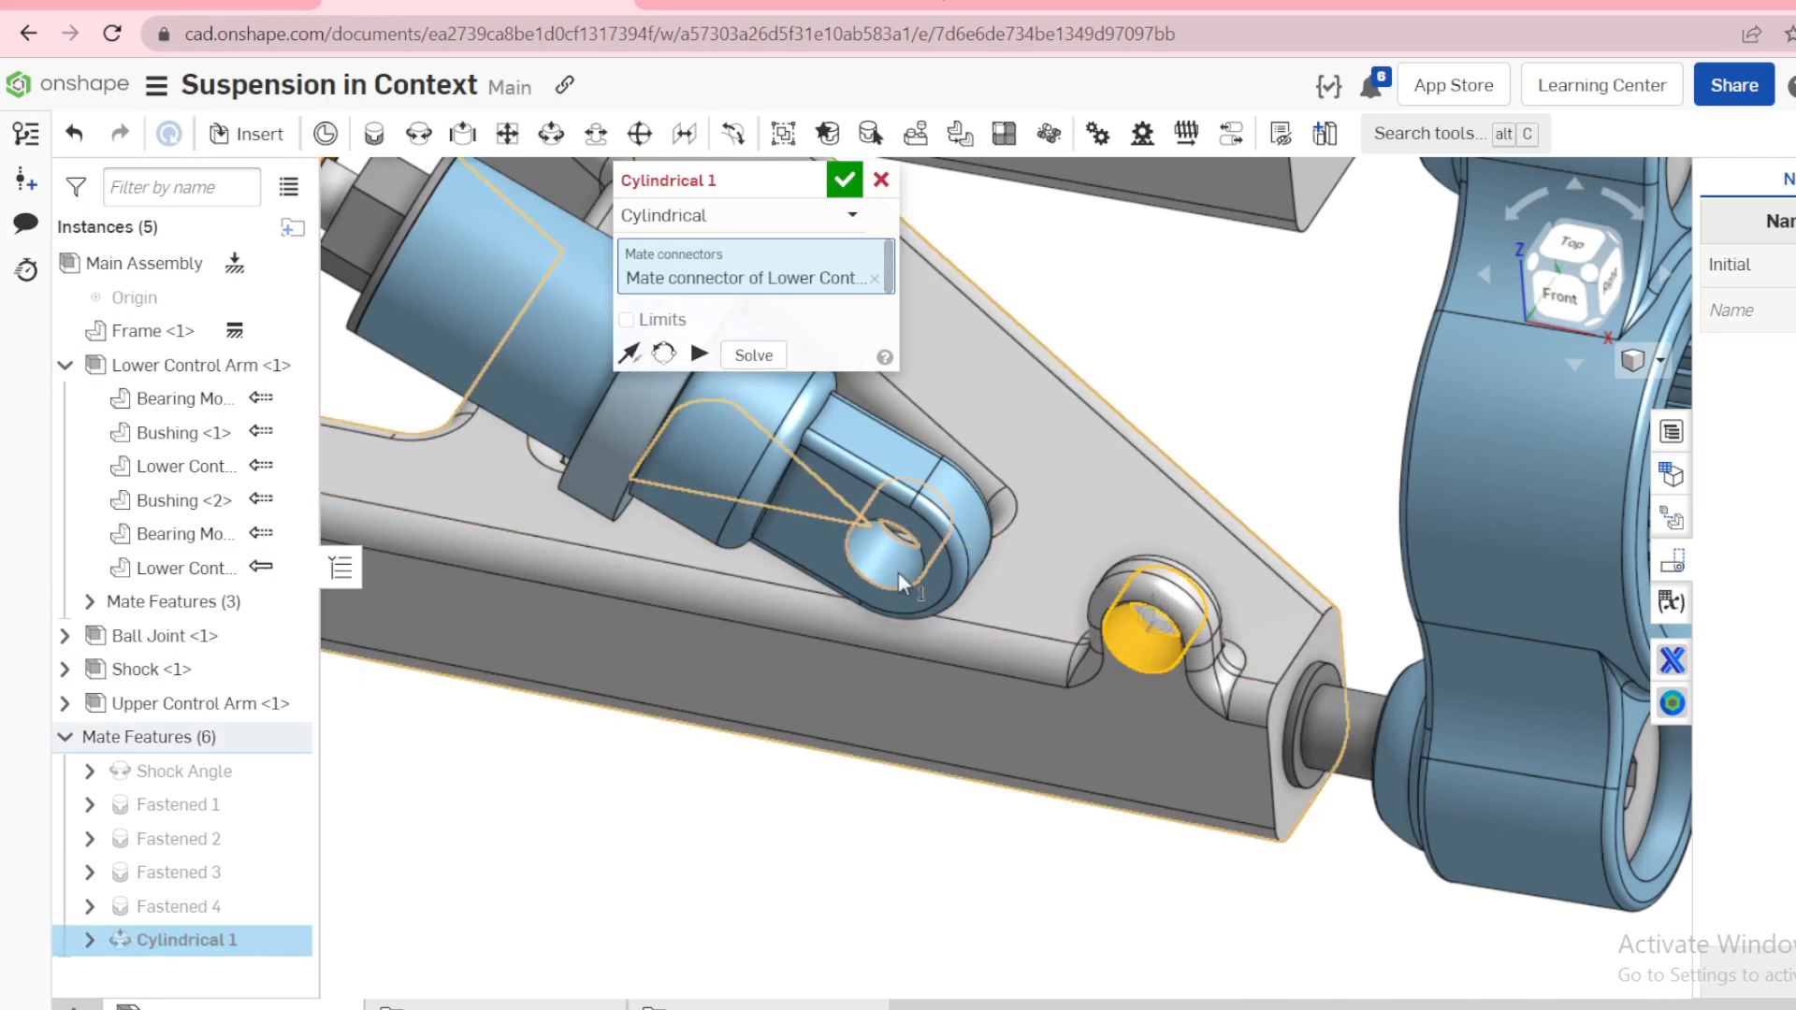
{"action": "left_click", "coordinate": [899, 570]}
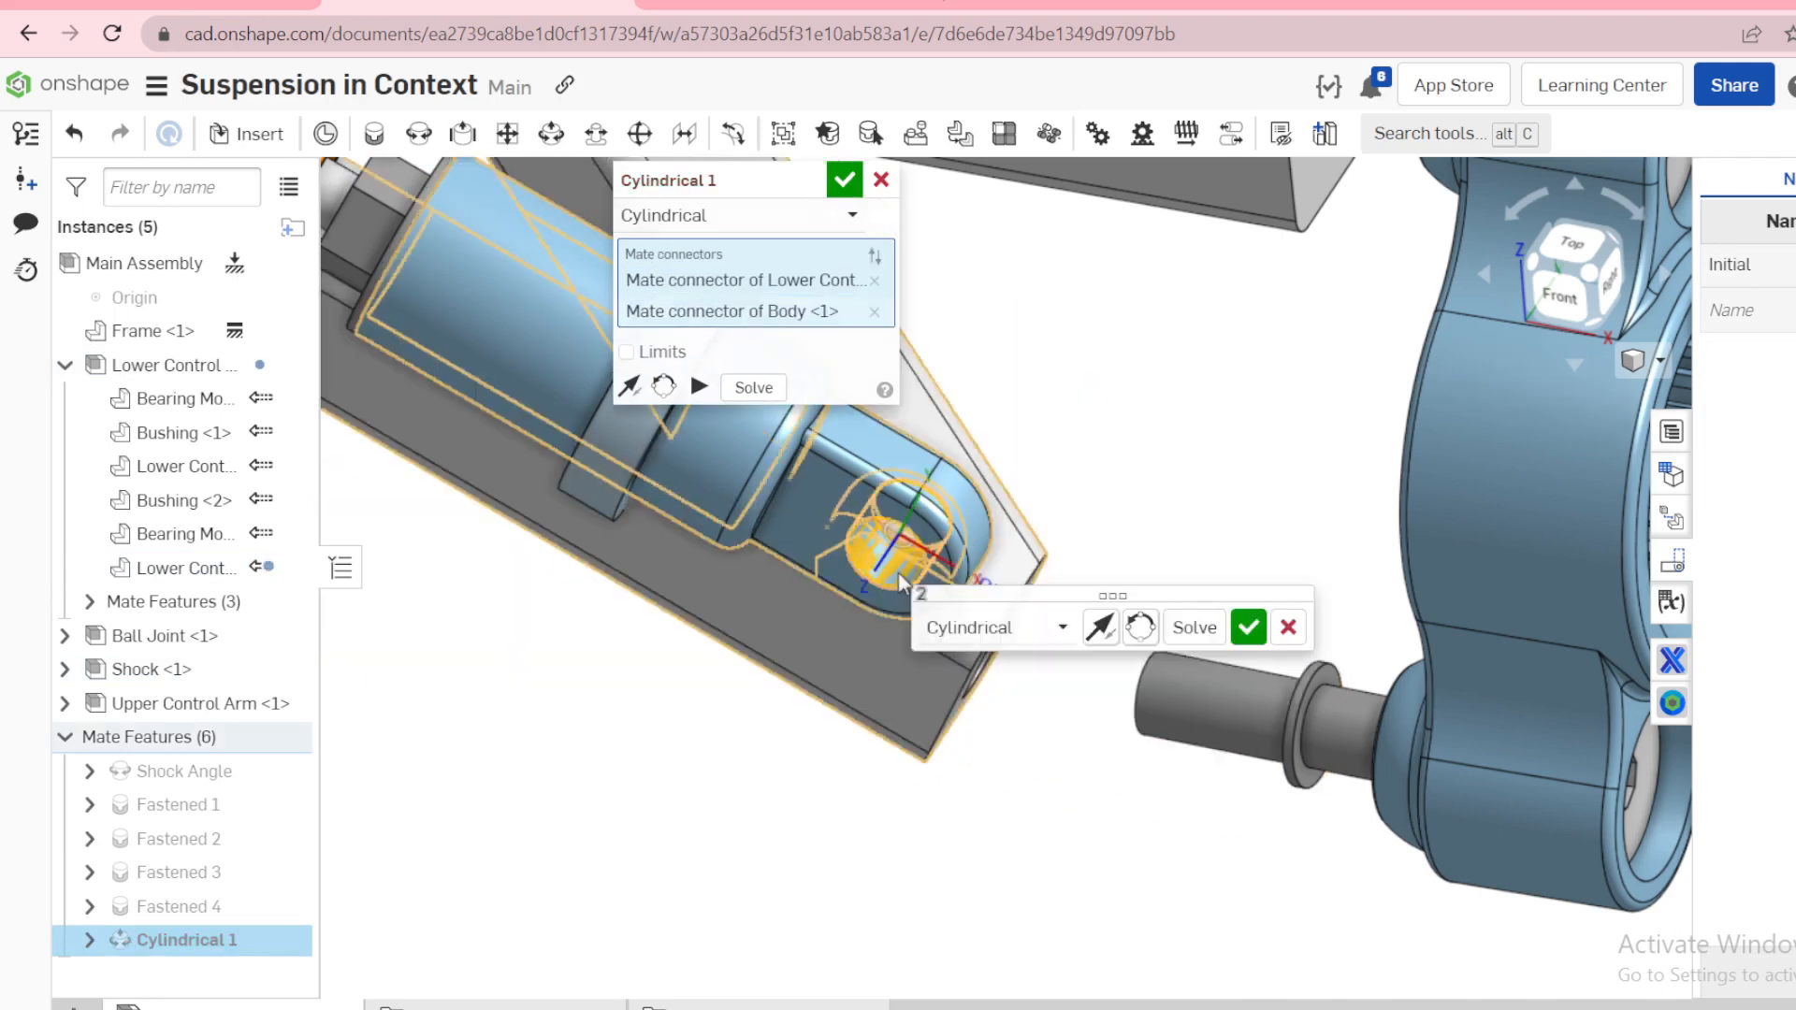
{"action": "left_click", "coordinate": [842, 187]}
{"action": "mouse_move", "coordinate": [1057, 495]}
{"action": "right_mouse_down"}
{"action": "mouse_move", "coordinate": [1014, 464]}
{"action": "mouse_move", "coordinate": [962, 466]}
{"action": "mouse_move", "coordinate": [1039, 510]}
{"action": "right_mouse_up"}
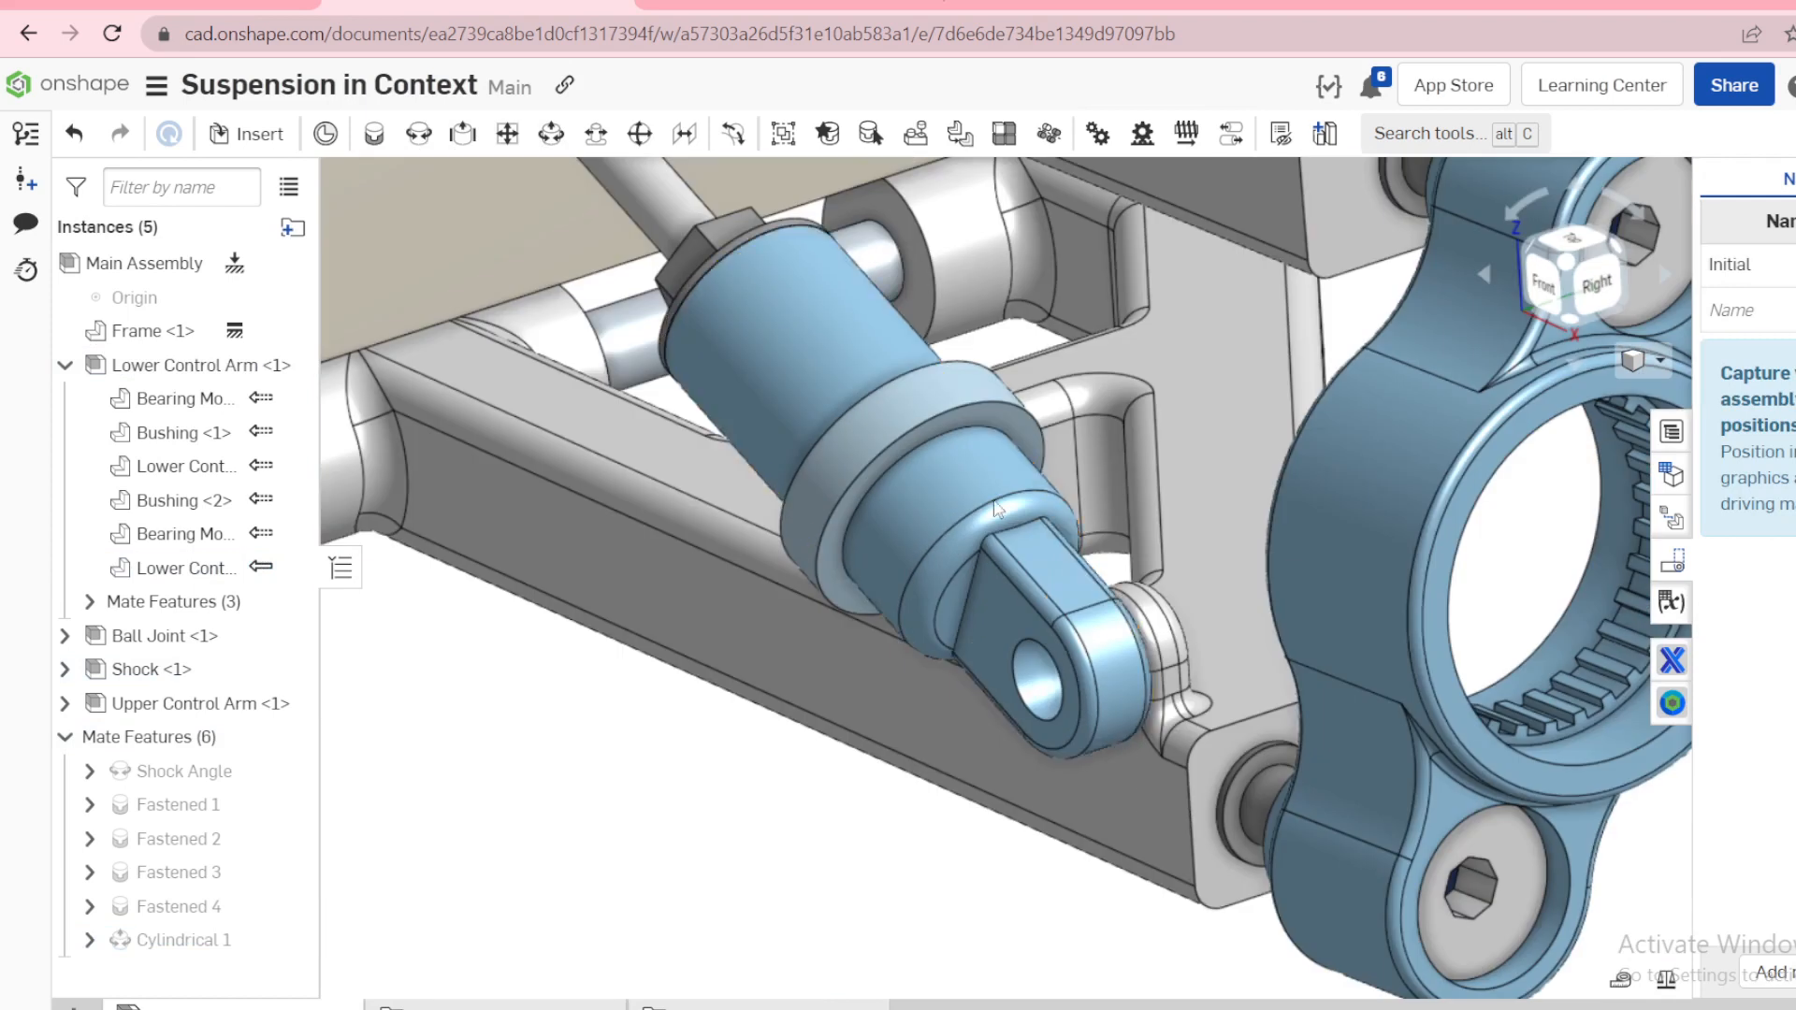
Step: Examine the two mate connectors of the Cylindrical mate and measure the distance between them
{"action": "left_click", "coordinate": [89, 941]}
{"action": "scroll", "coordinate": [188, 926], "scroll_direction": "down", "scroll_amount": 1}
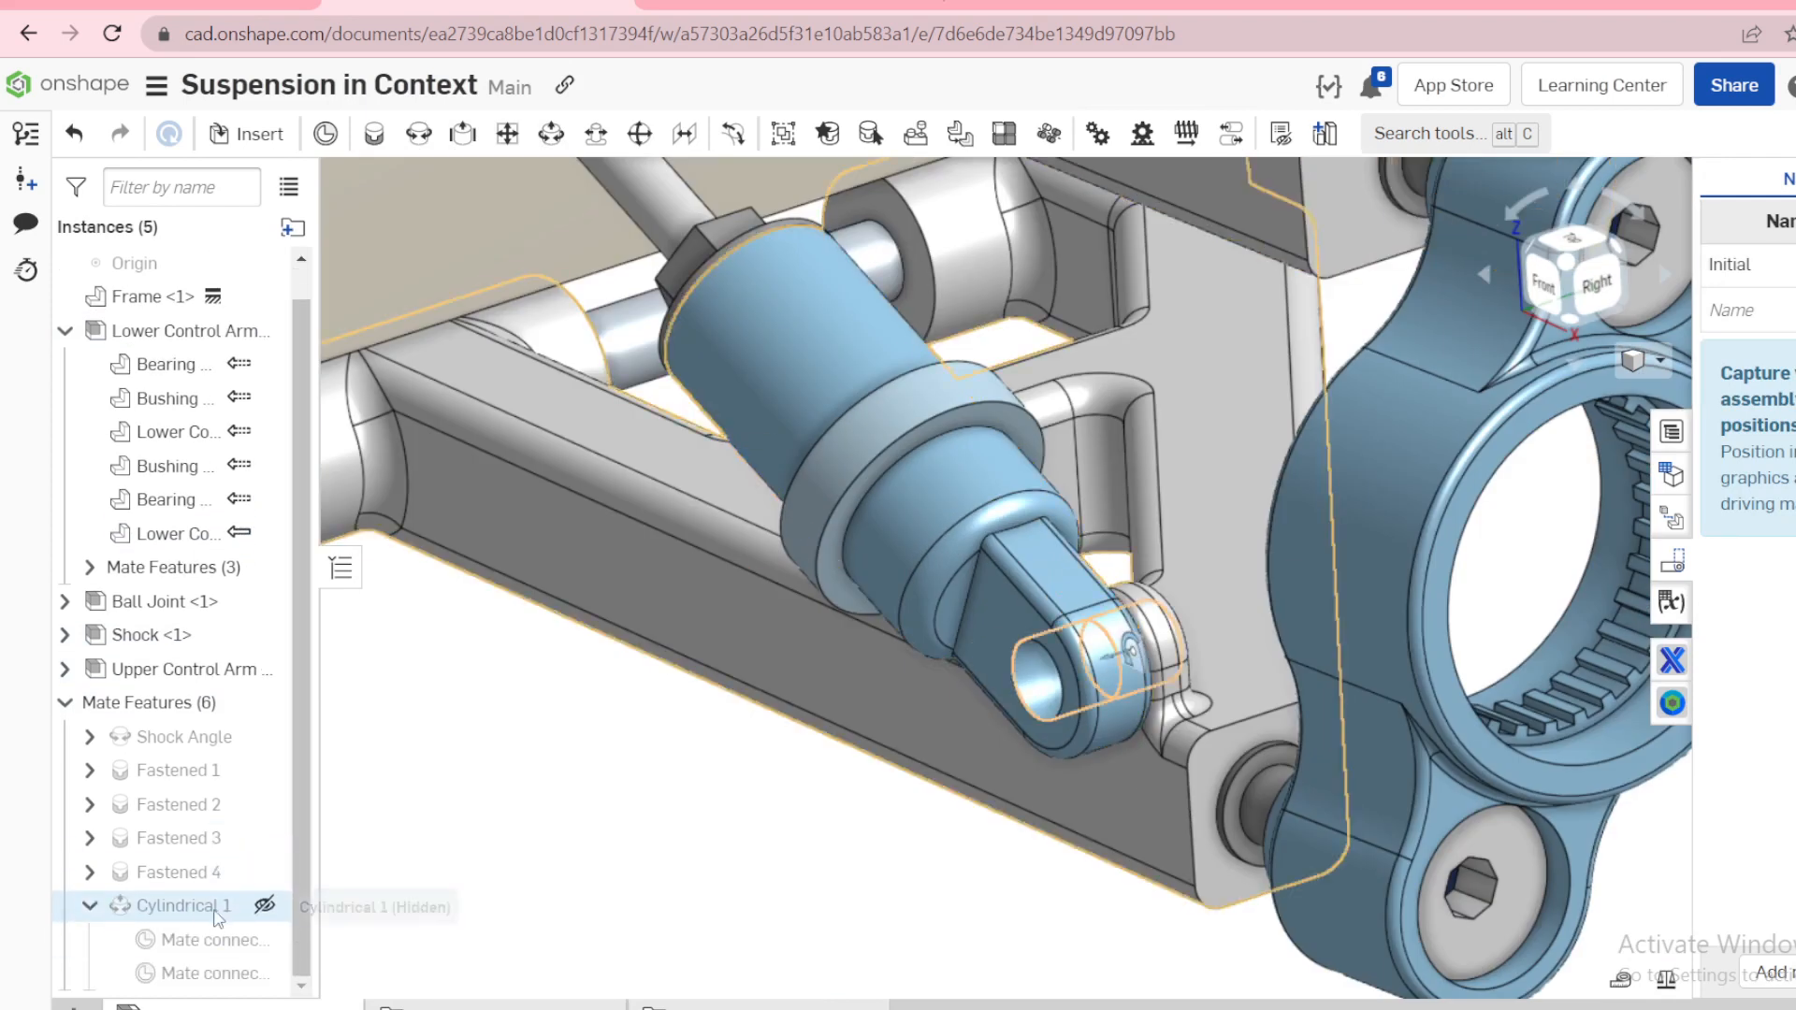
{"action": "left_click", "coordinate": [194, 944]}
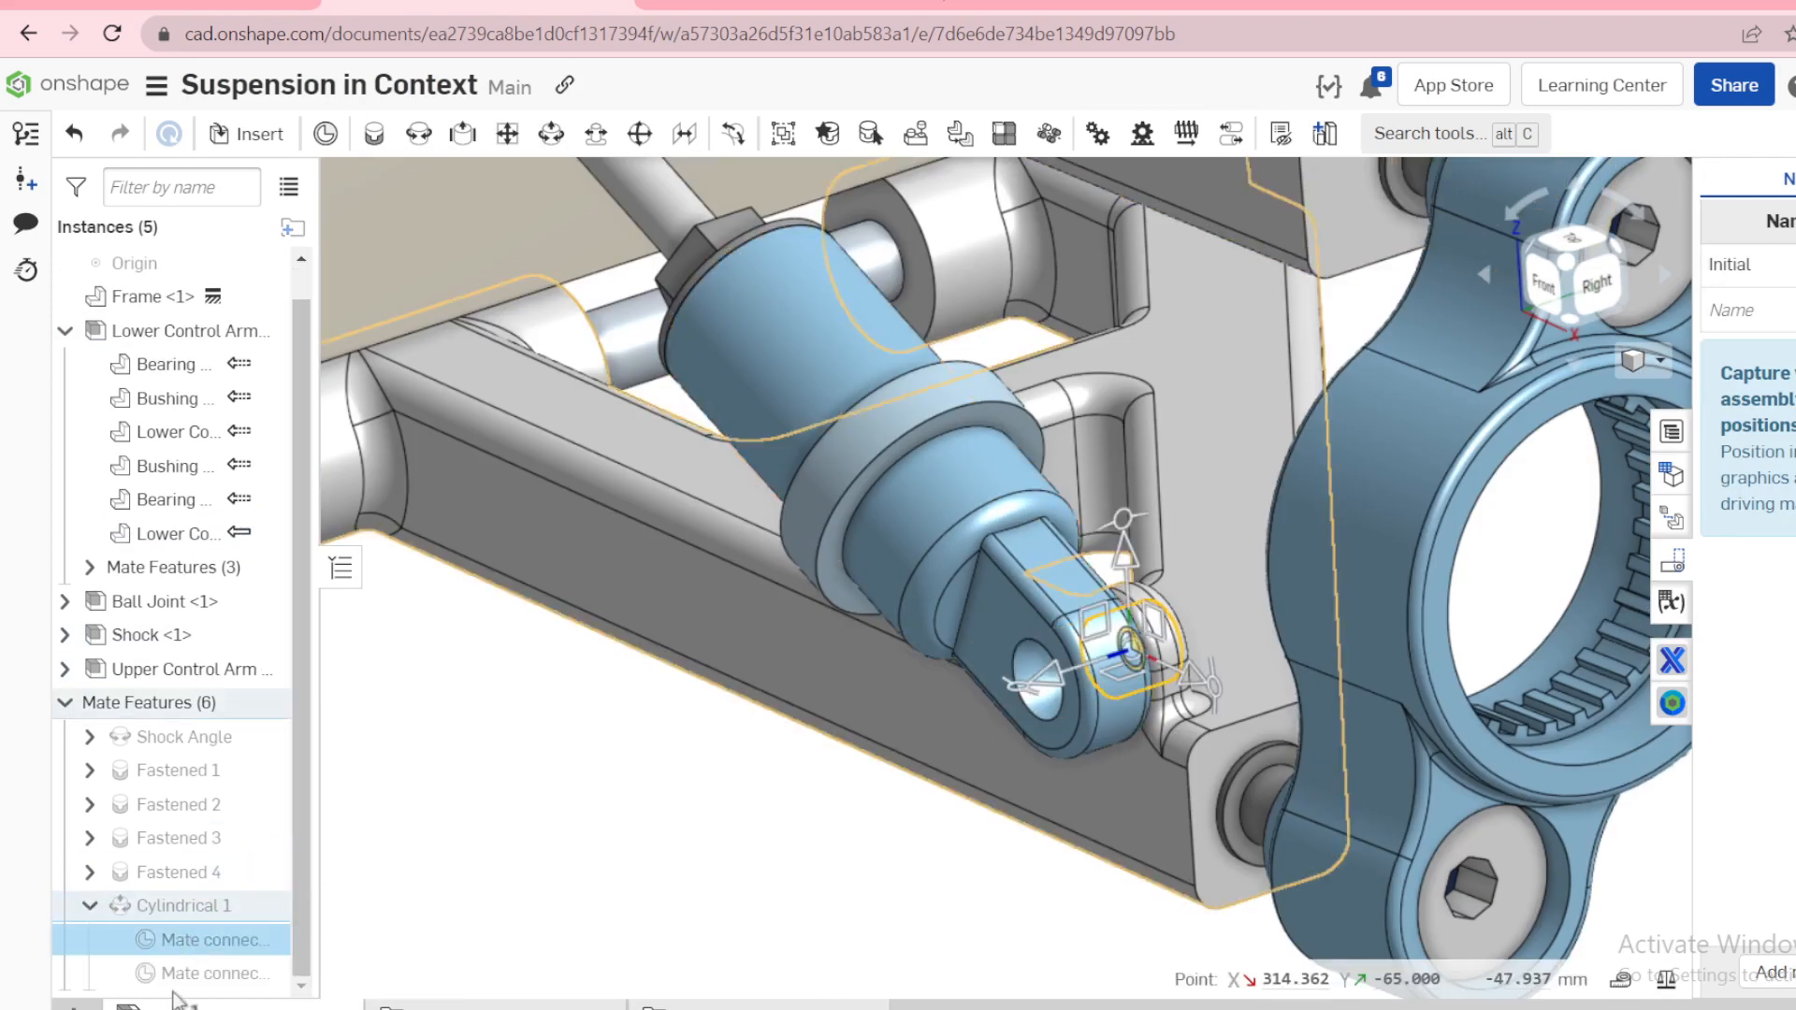
{"action": "left_click", "coordinate": [204, 976]}
{"action": "scroll", "coordinate": [951, 665], "scroll_direction": "up", "scroll_amount": 7}
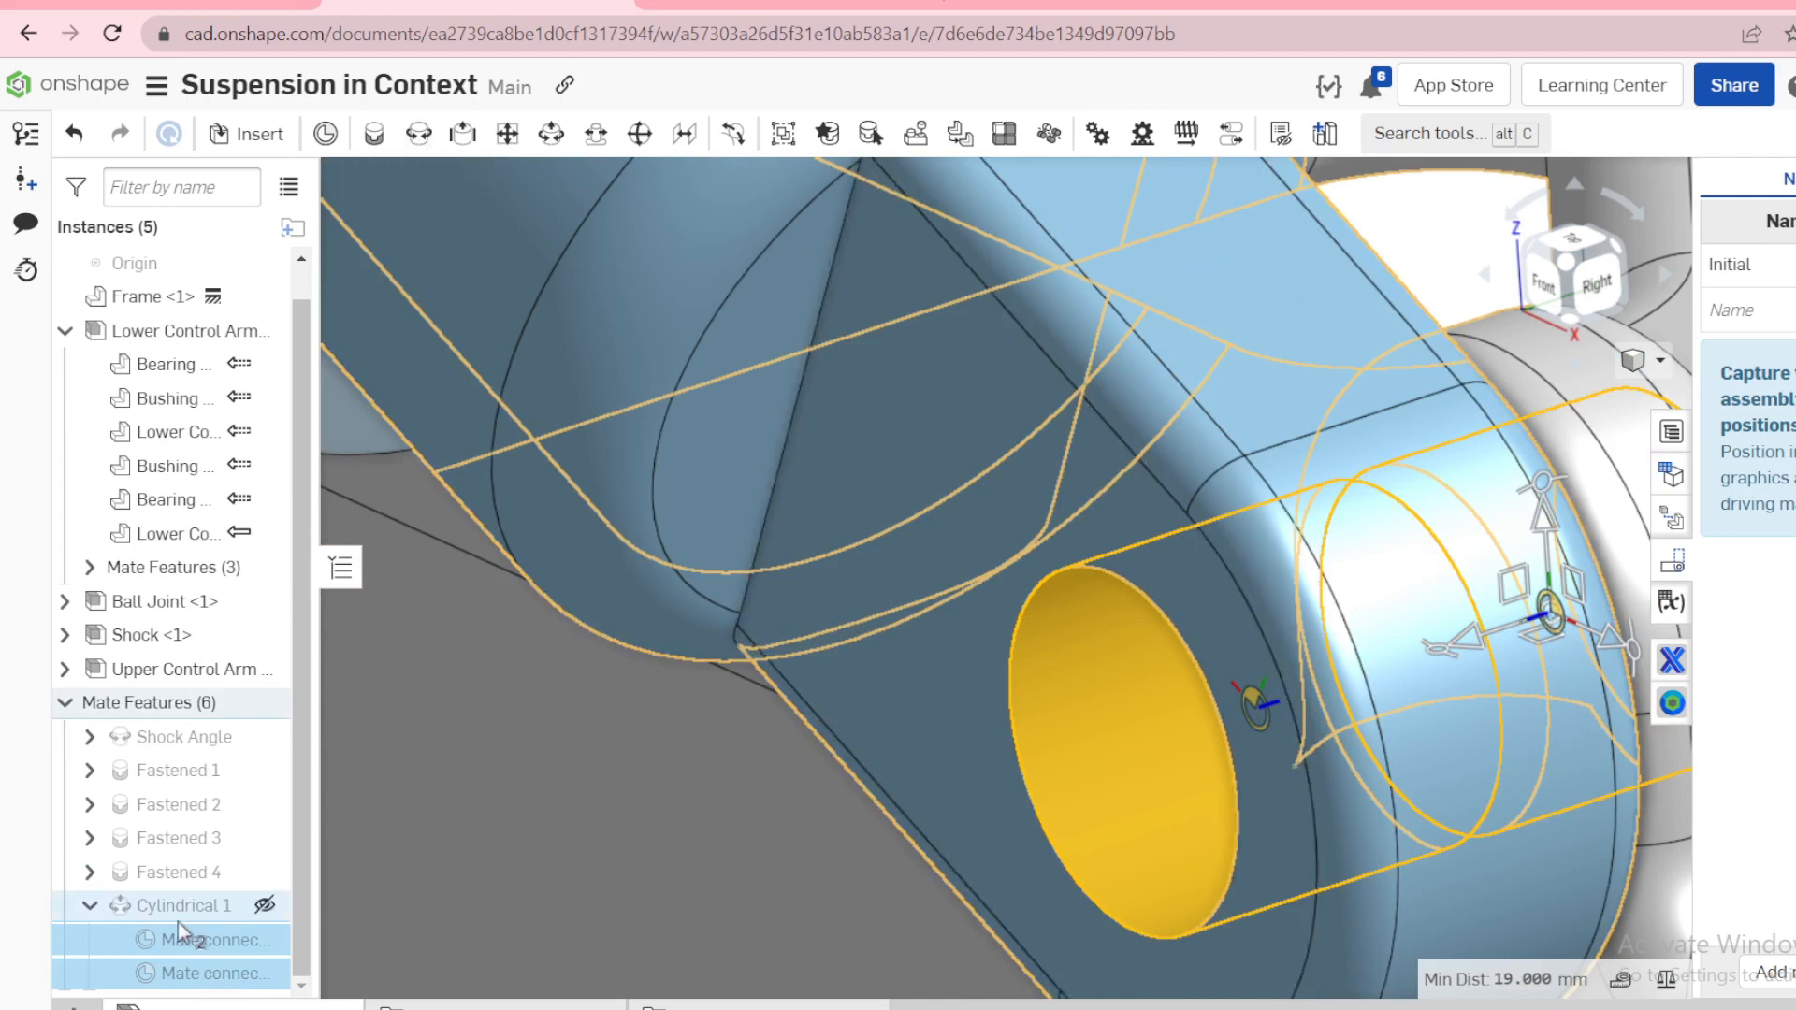
{"action": "scroll", "coordinate": [700, 694], "scroll_direction": "down", "scroll_amount": 10}
{"action": "left_click", "coordinate": [601, 860]}
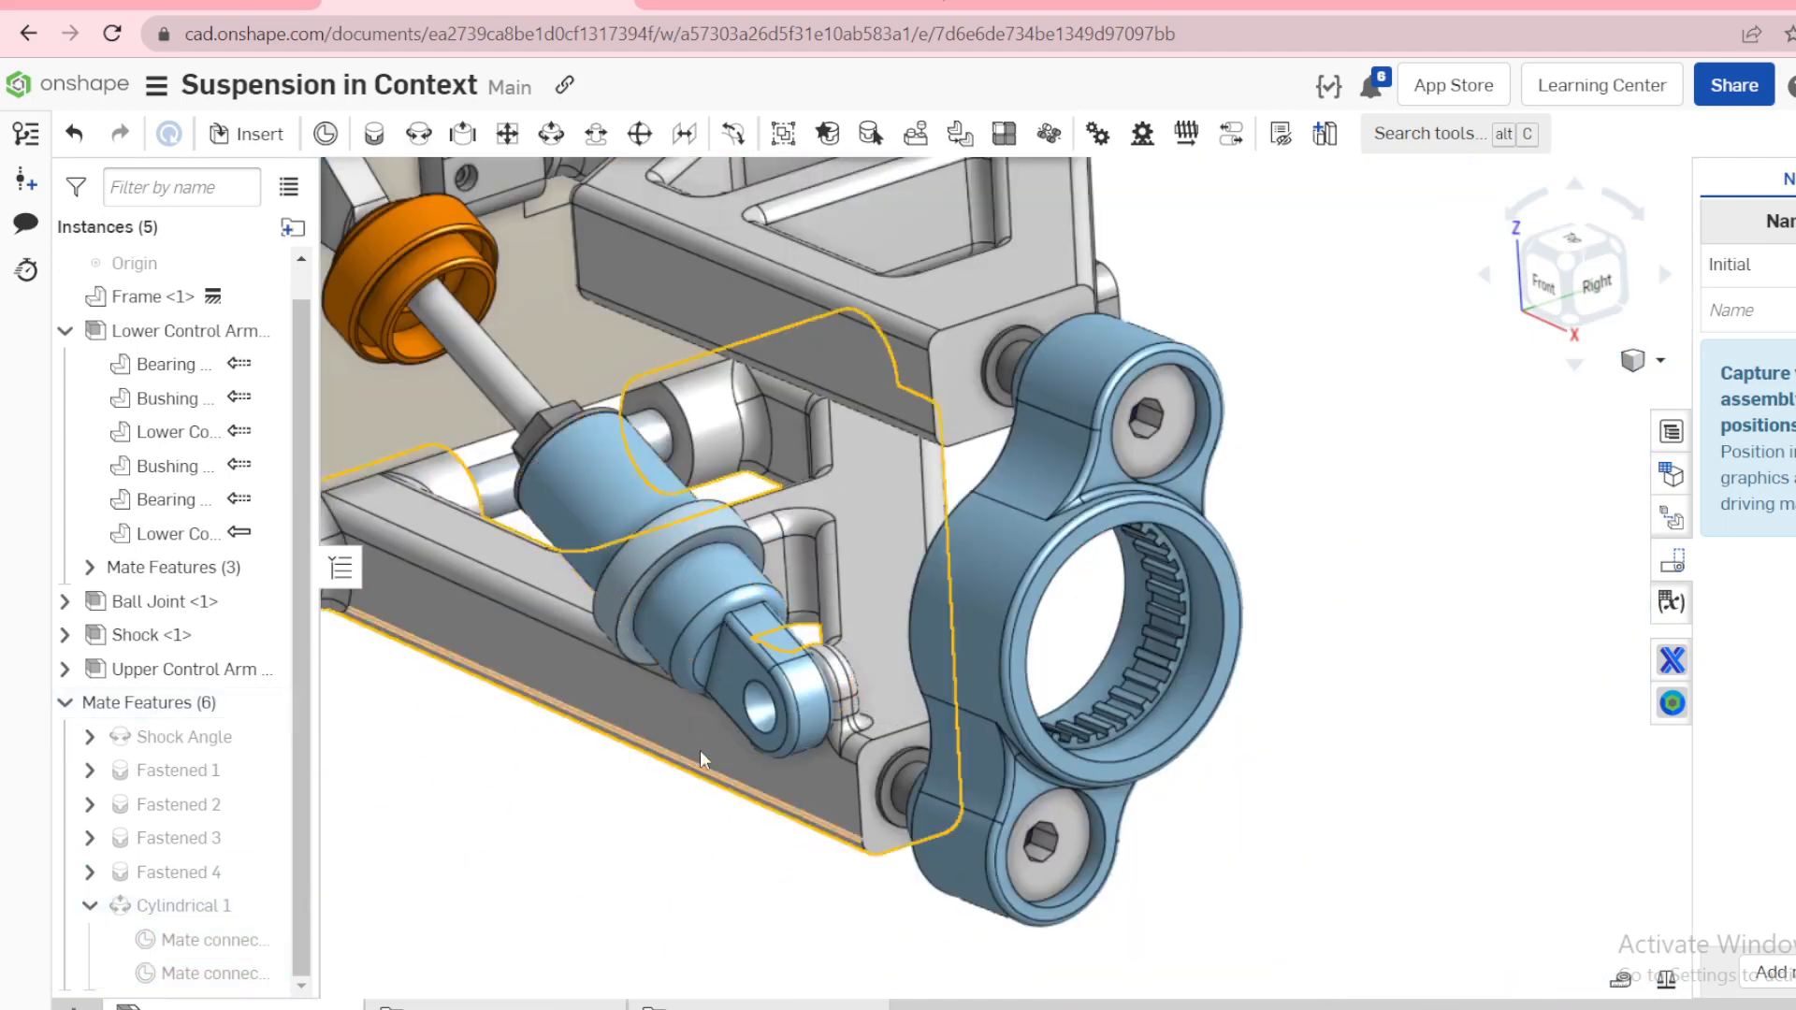
Step: Examine the gap between the shock's upper eye and the frame in the front view
{"action": "scroll", "coordinate": [813, 656], "scroll_direction": "down", "scroll_amount": 3}
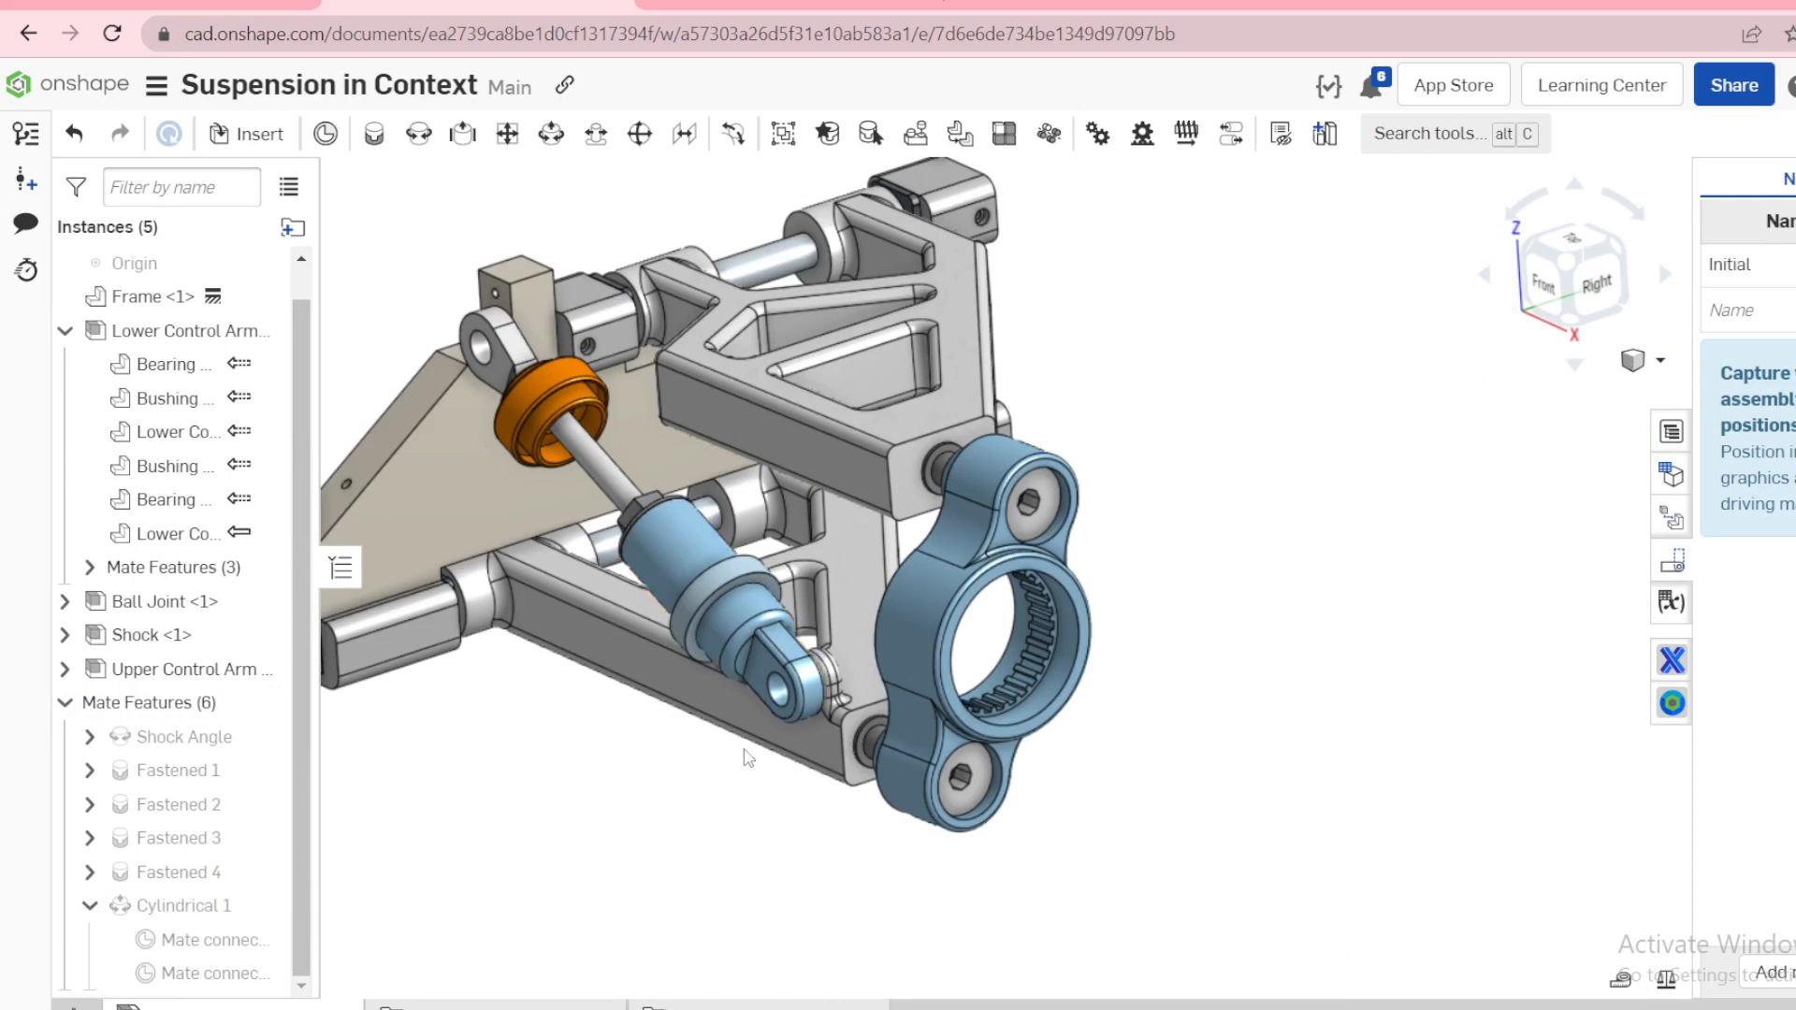
{"action": "scroll", "coordinate": [744, 756], "scroll_direction": "up", "scroll_amount": 2}
{"action": "scroll", "coordinate": [863, 463], "scroll_direction": "down", "scroll_amount": 2}
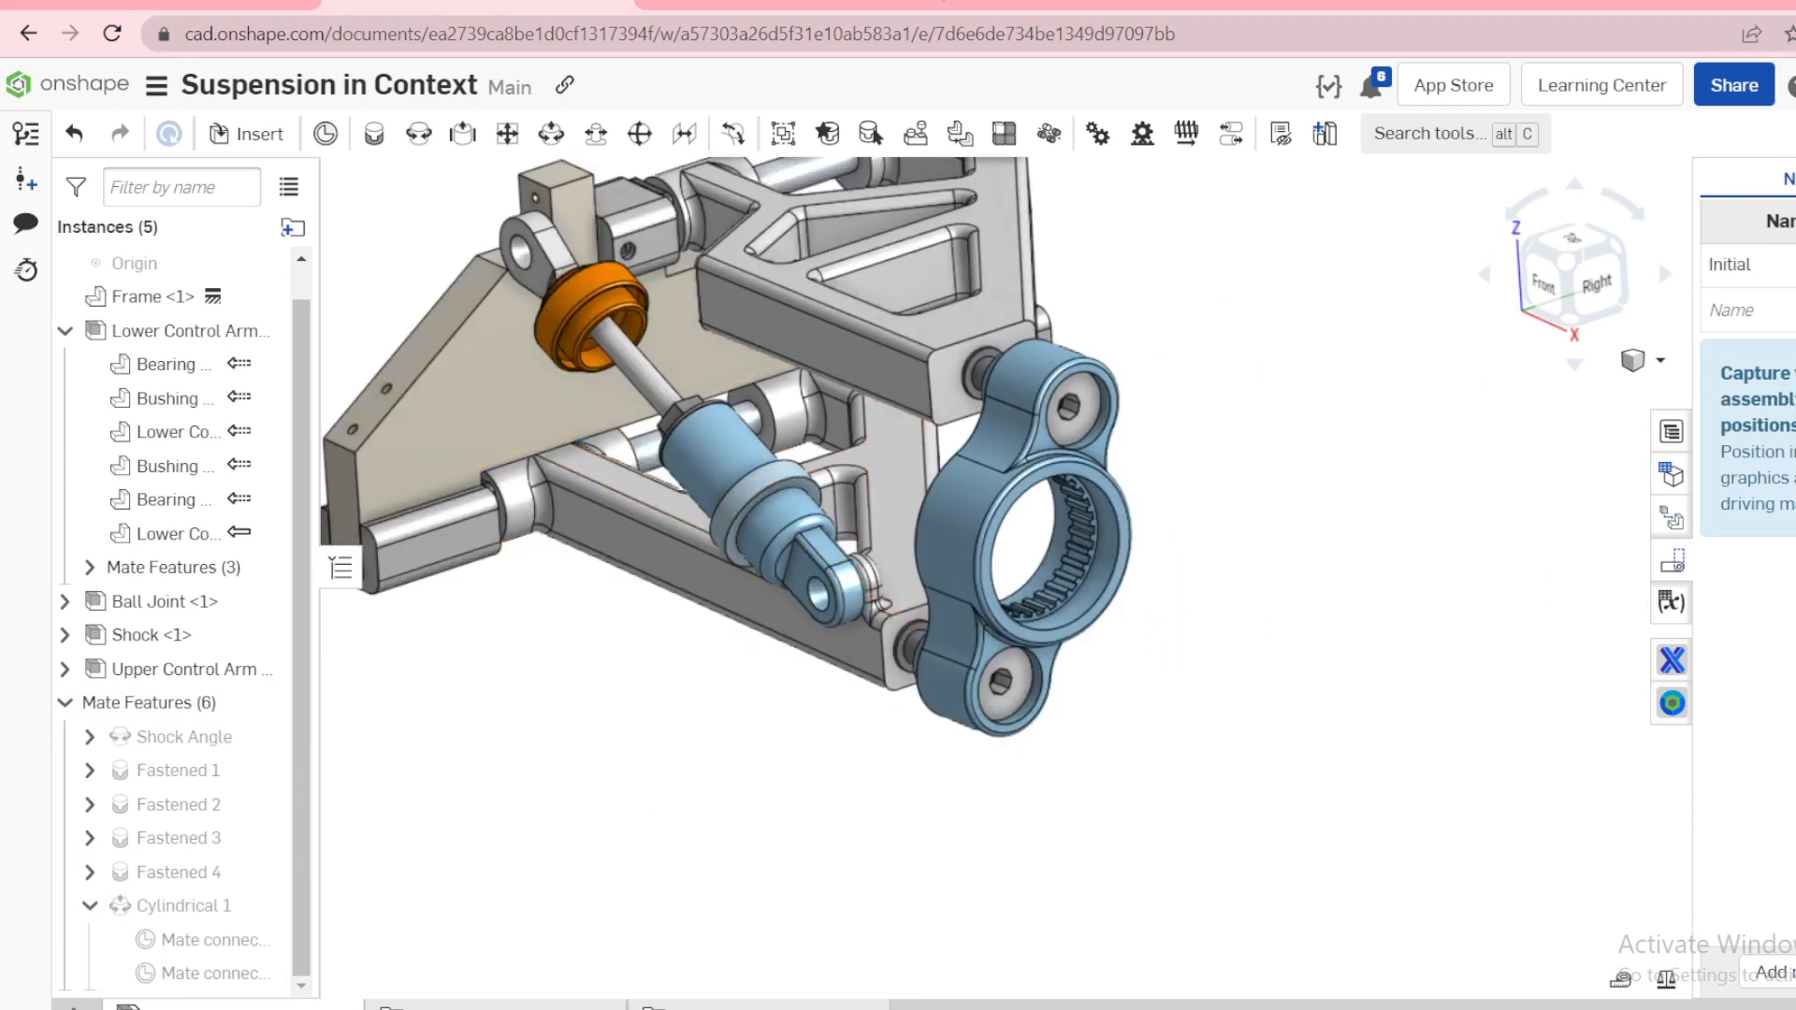
{"action": "scroll", "coordinate": [582, 223], "scroll_direction": "up", "scroll_amount": 5}
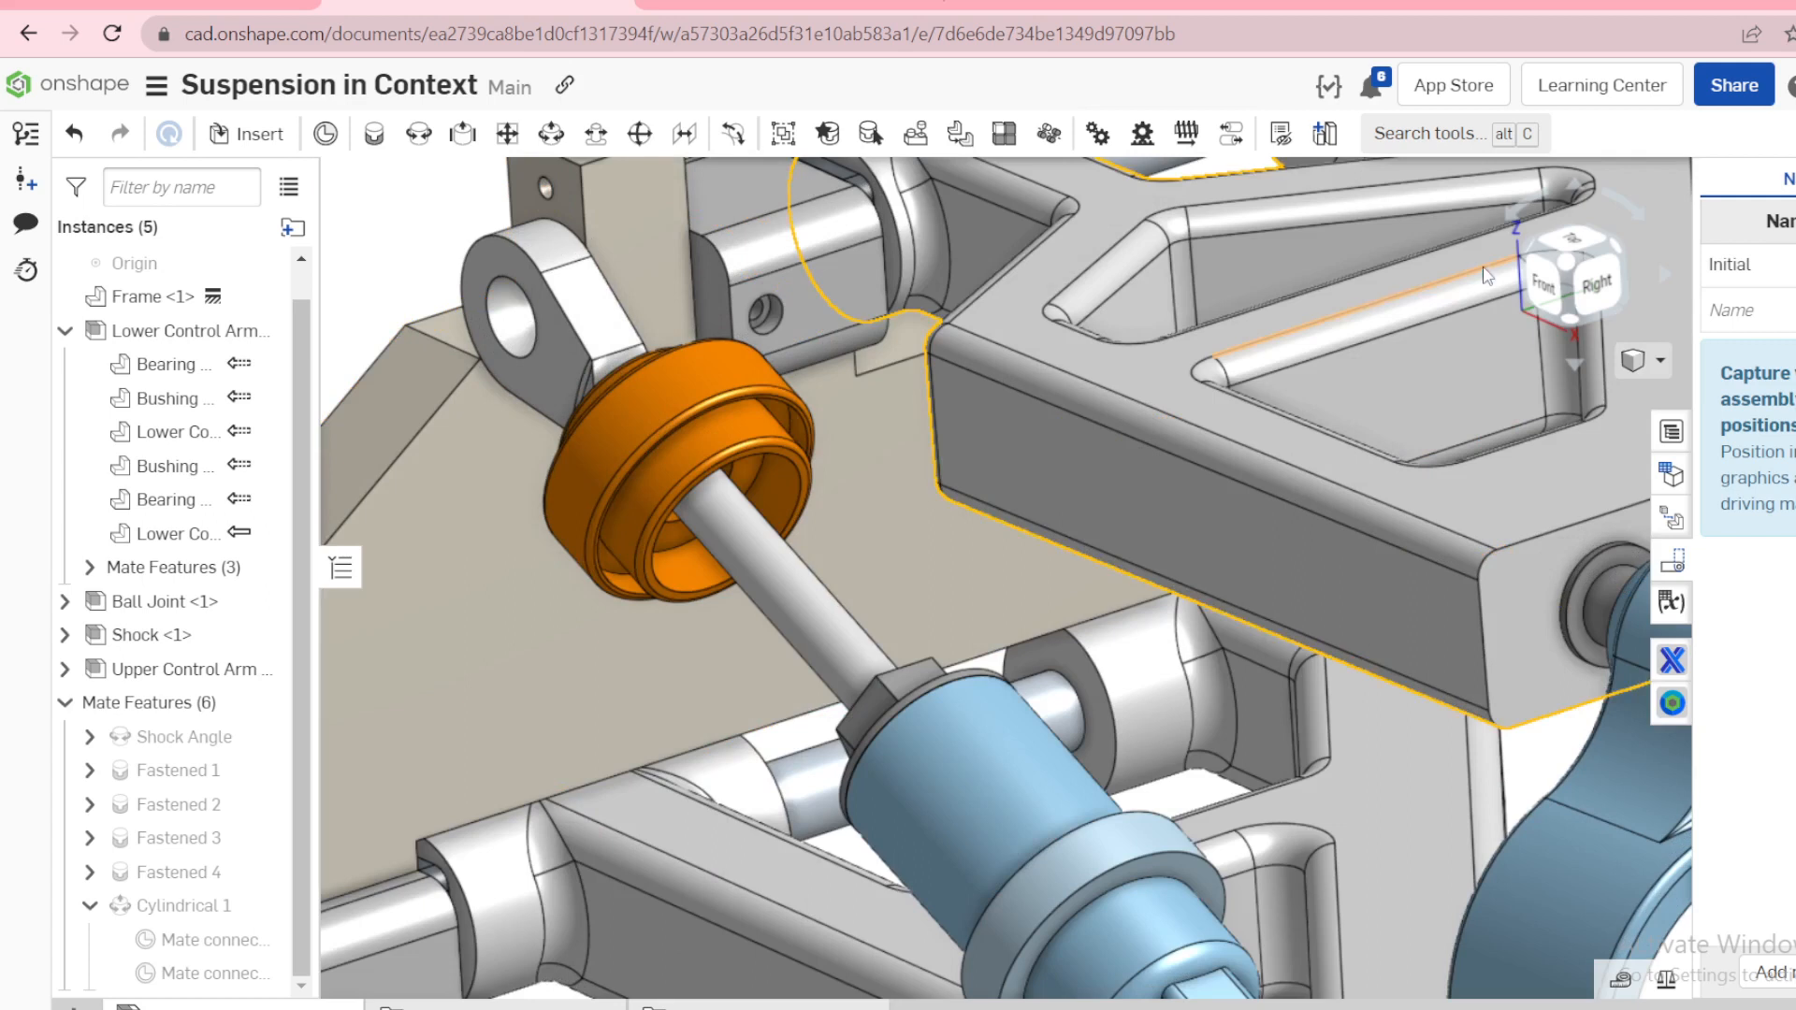
{"action": "left_click", "coordinate": [1540, 286]}
{"action": "scroll", "coordinate": [419, 408], "scroll_direction": "up", "scroll_amount": 5}
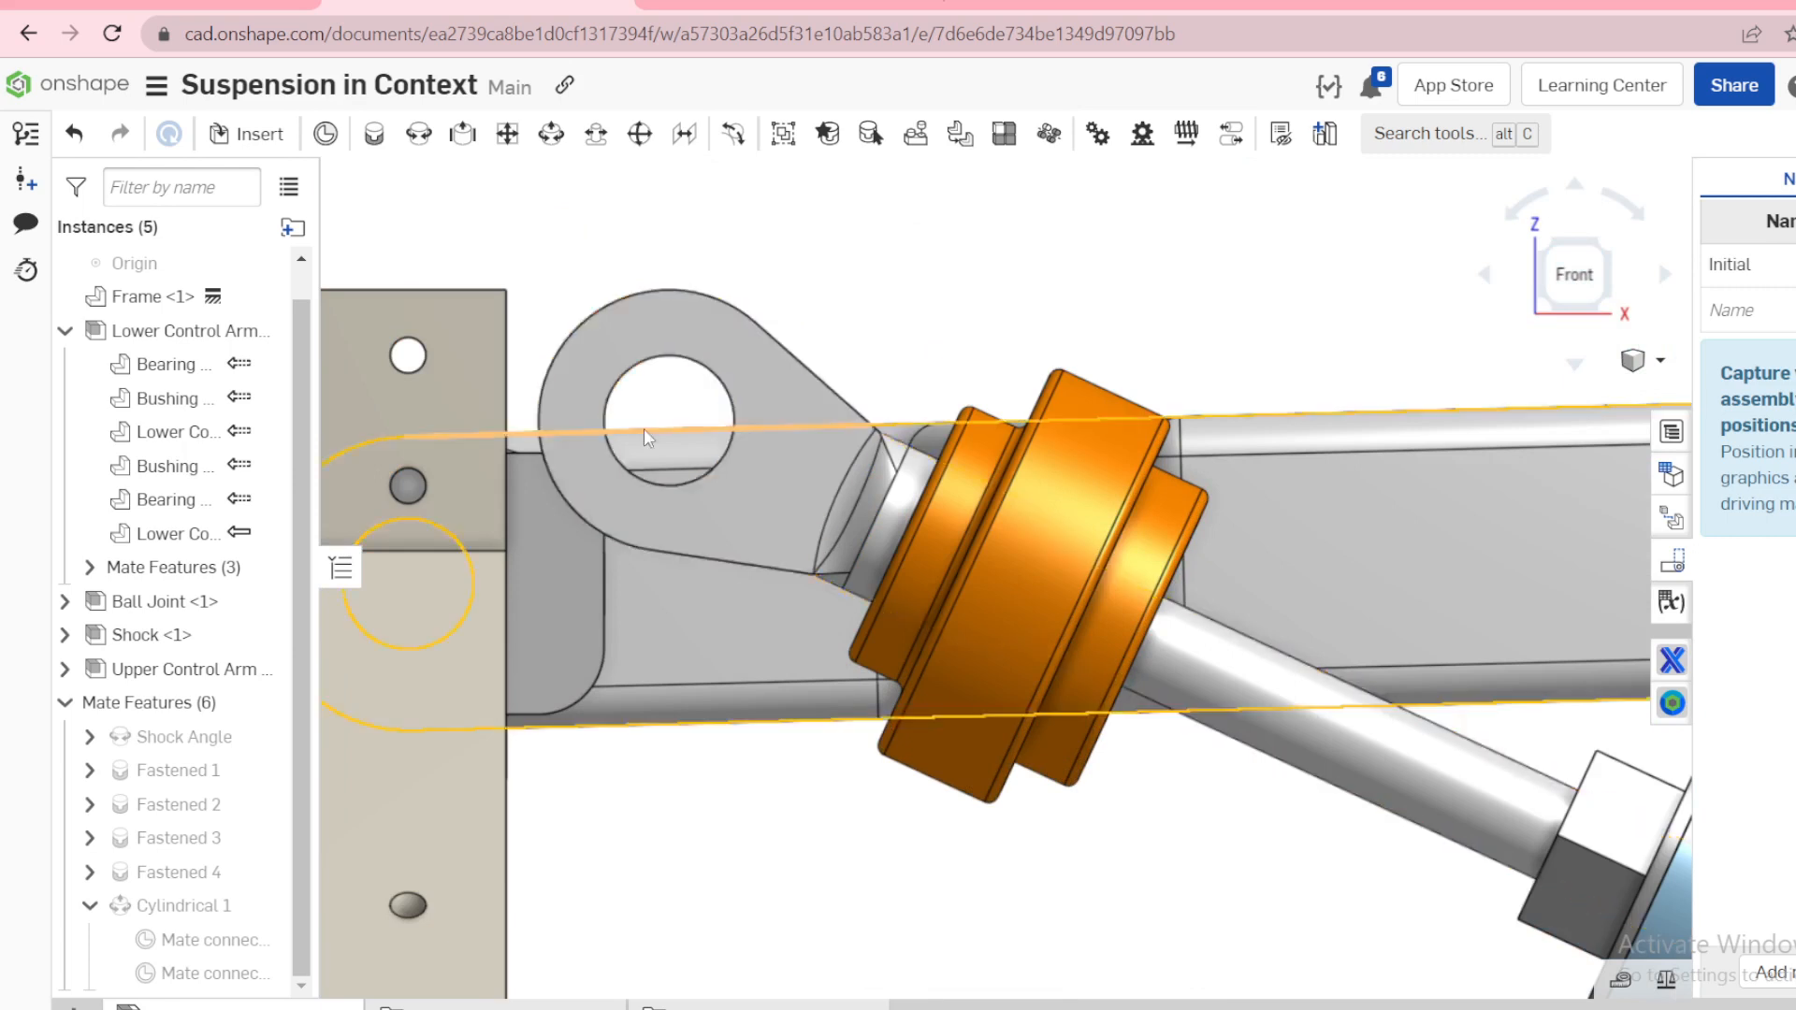
{"action": "scroll", "coordinate": [535, 366], "scroll_direction": "down", "scroll_amount": 3}
{"action": "scroll", "coordinate": [511, 421], "scroll_direction": "up", "scroll_amount": 3}
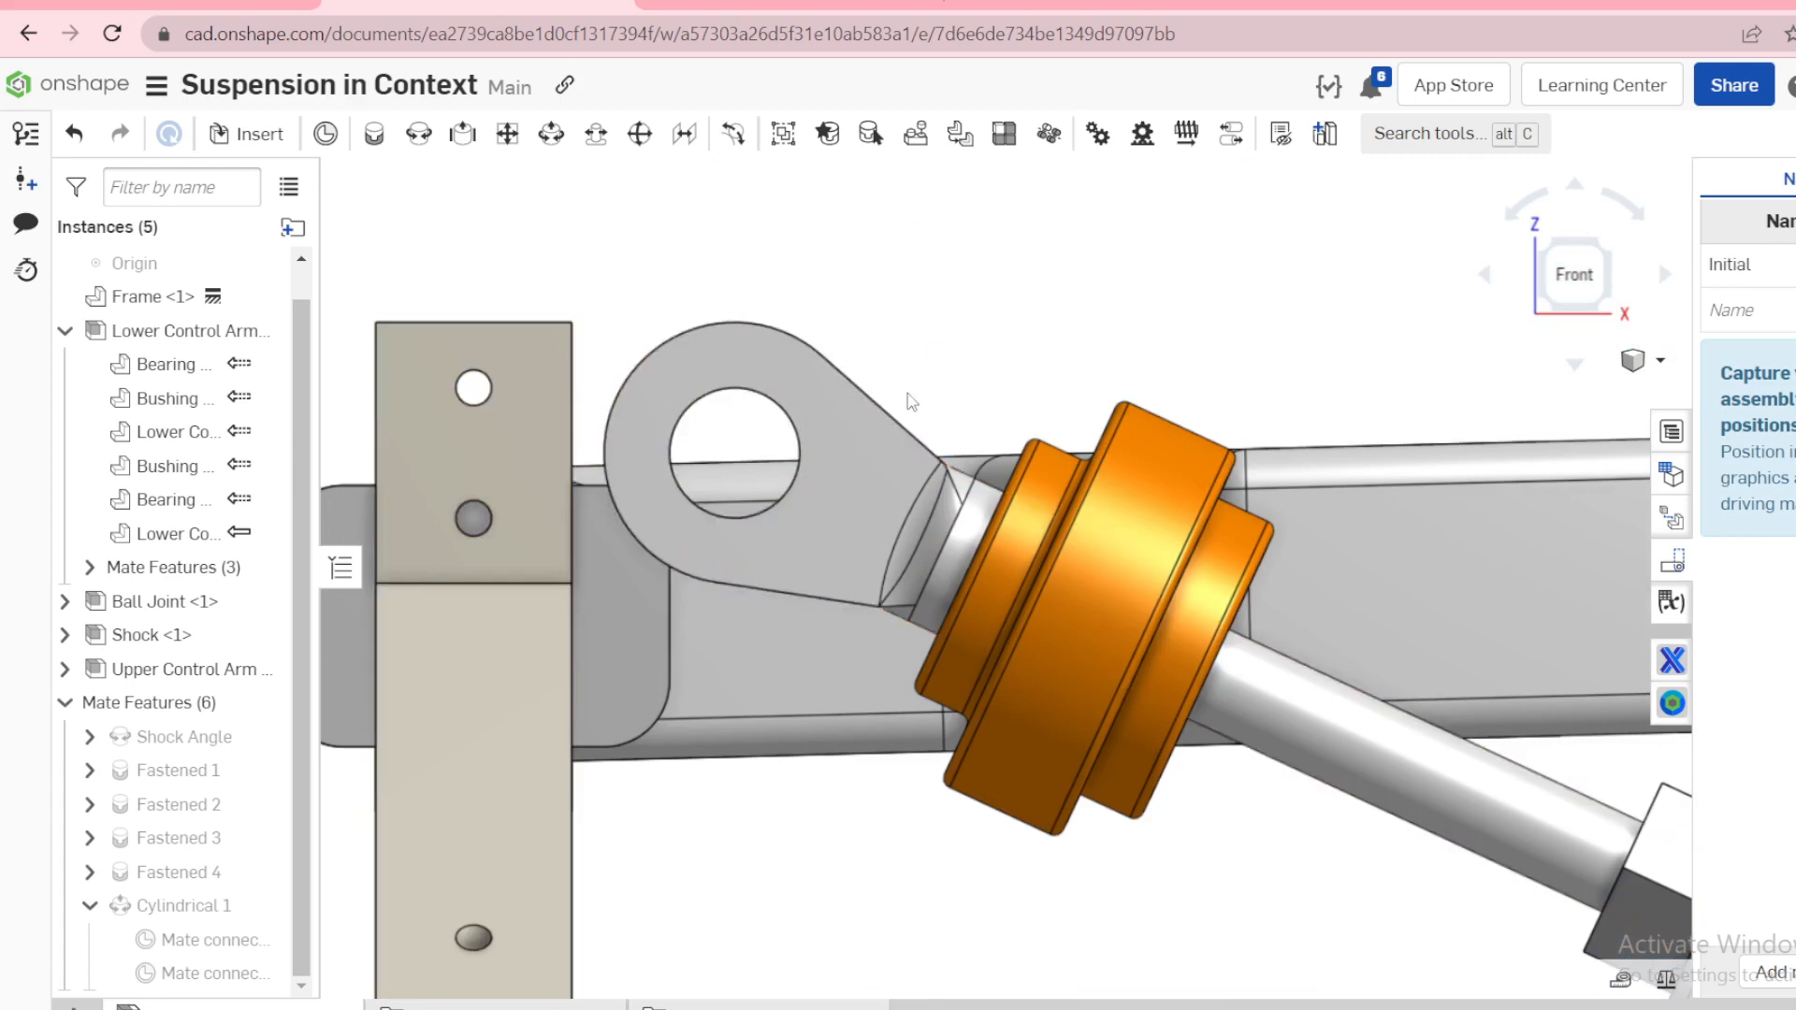
{"action": "scroll", "coordinate": [446, 698], "scroll_direction": "down", "scroll_amount": 3}
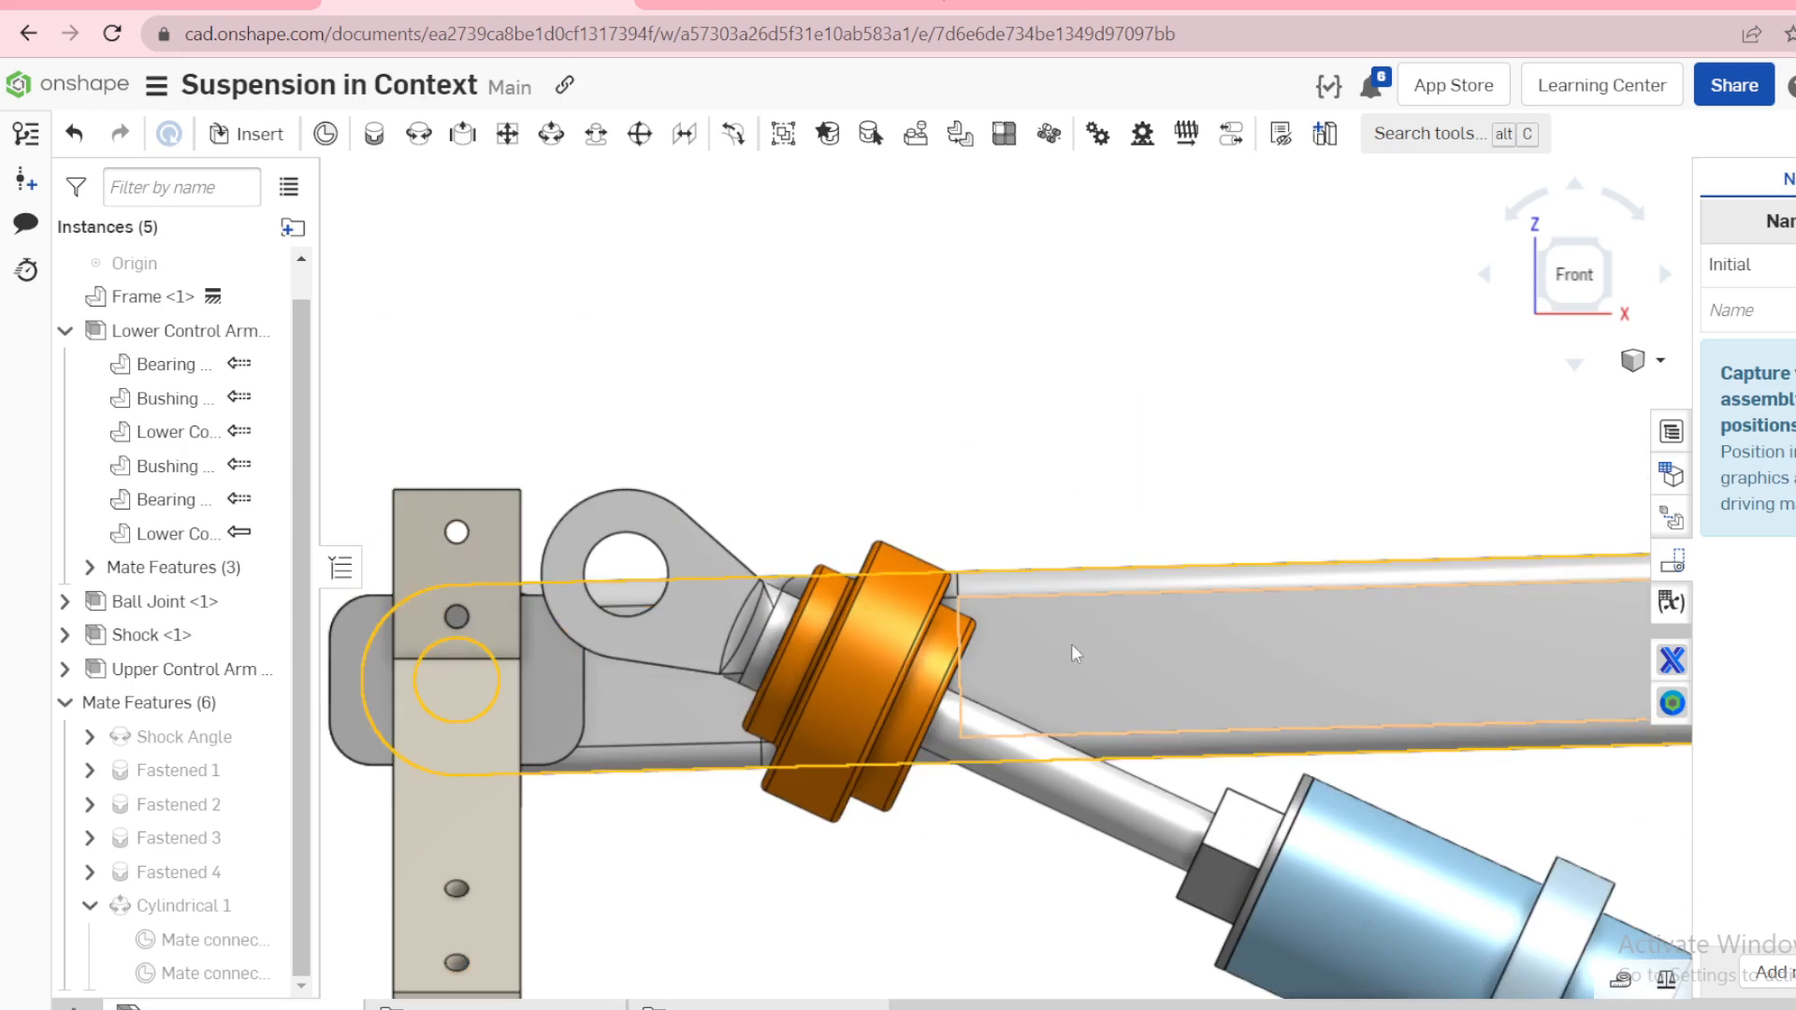
{"action": "right_click", "coordinate": [1130, 649]}
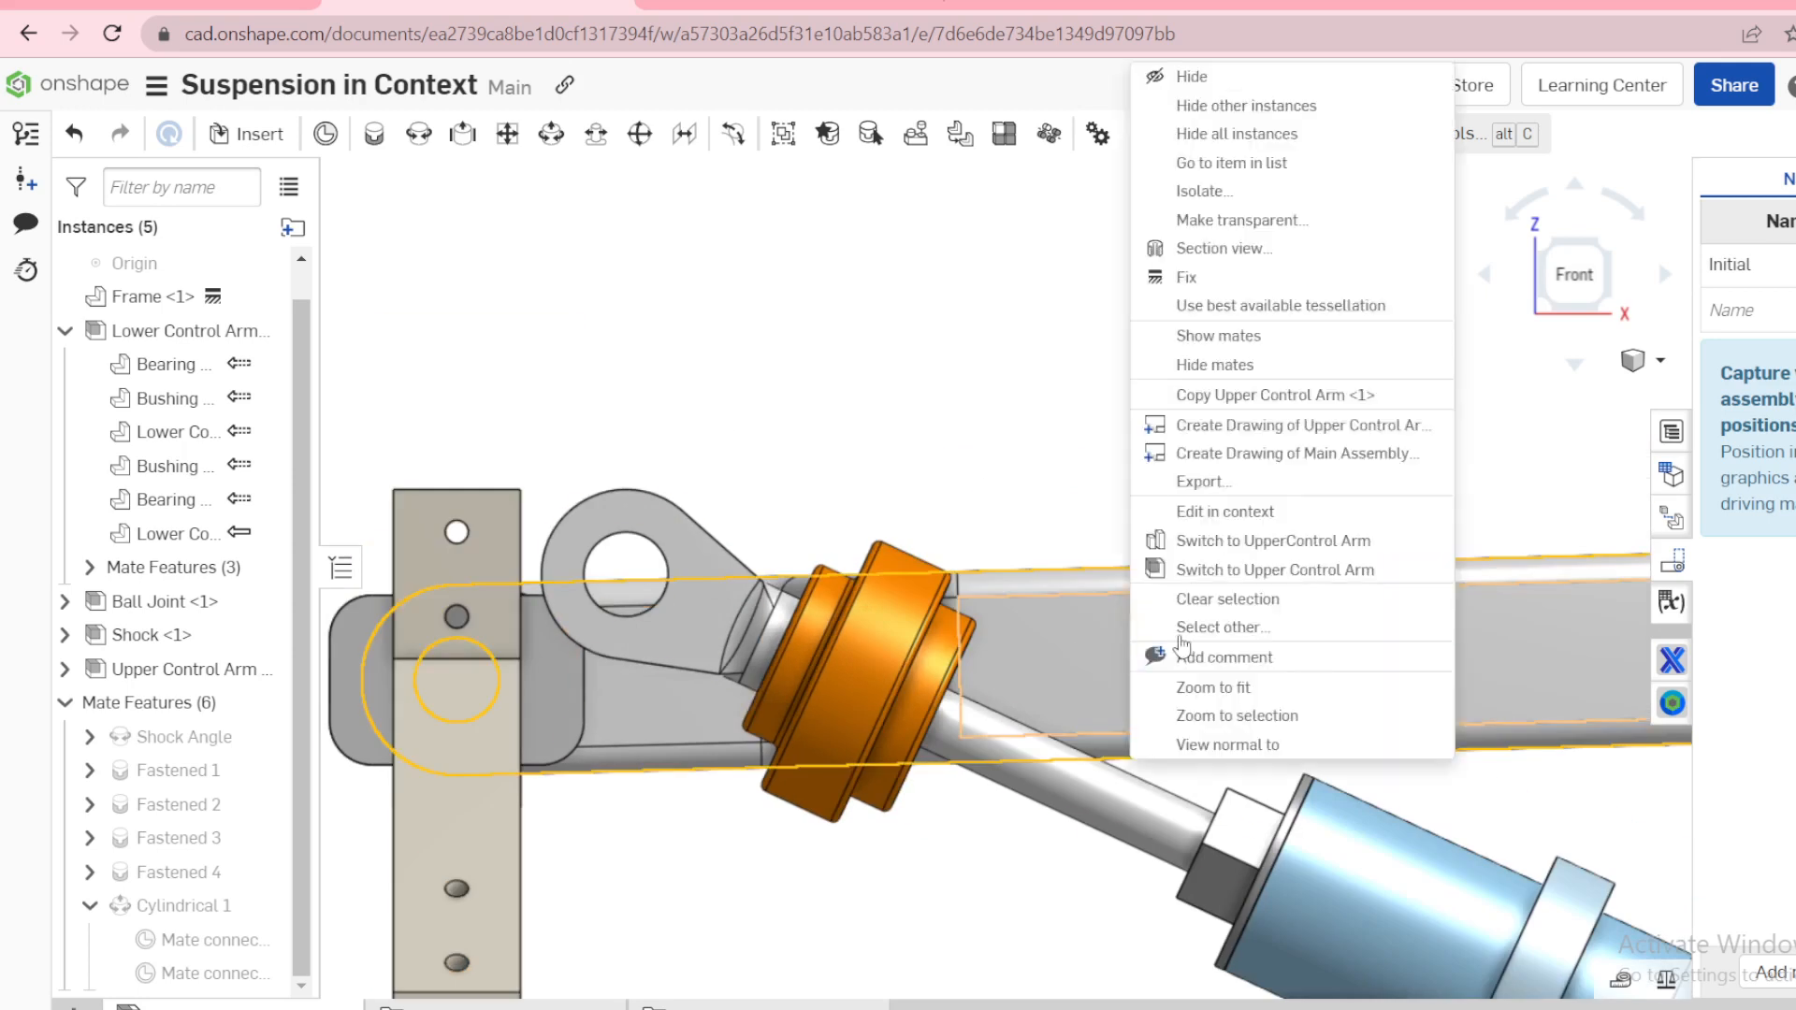
{"action": "left_click", "coordinate": [880, 369]}
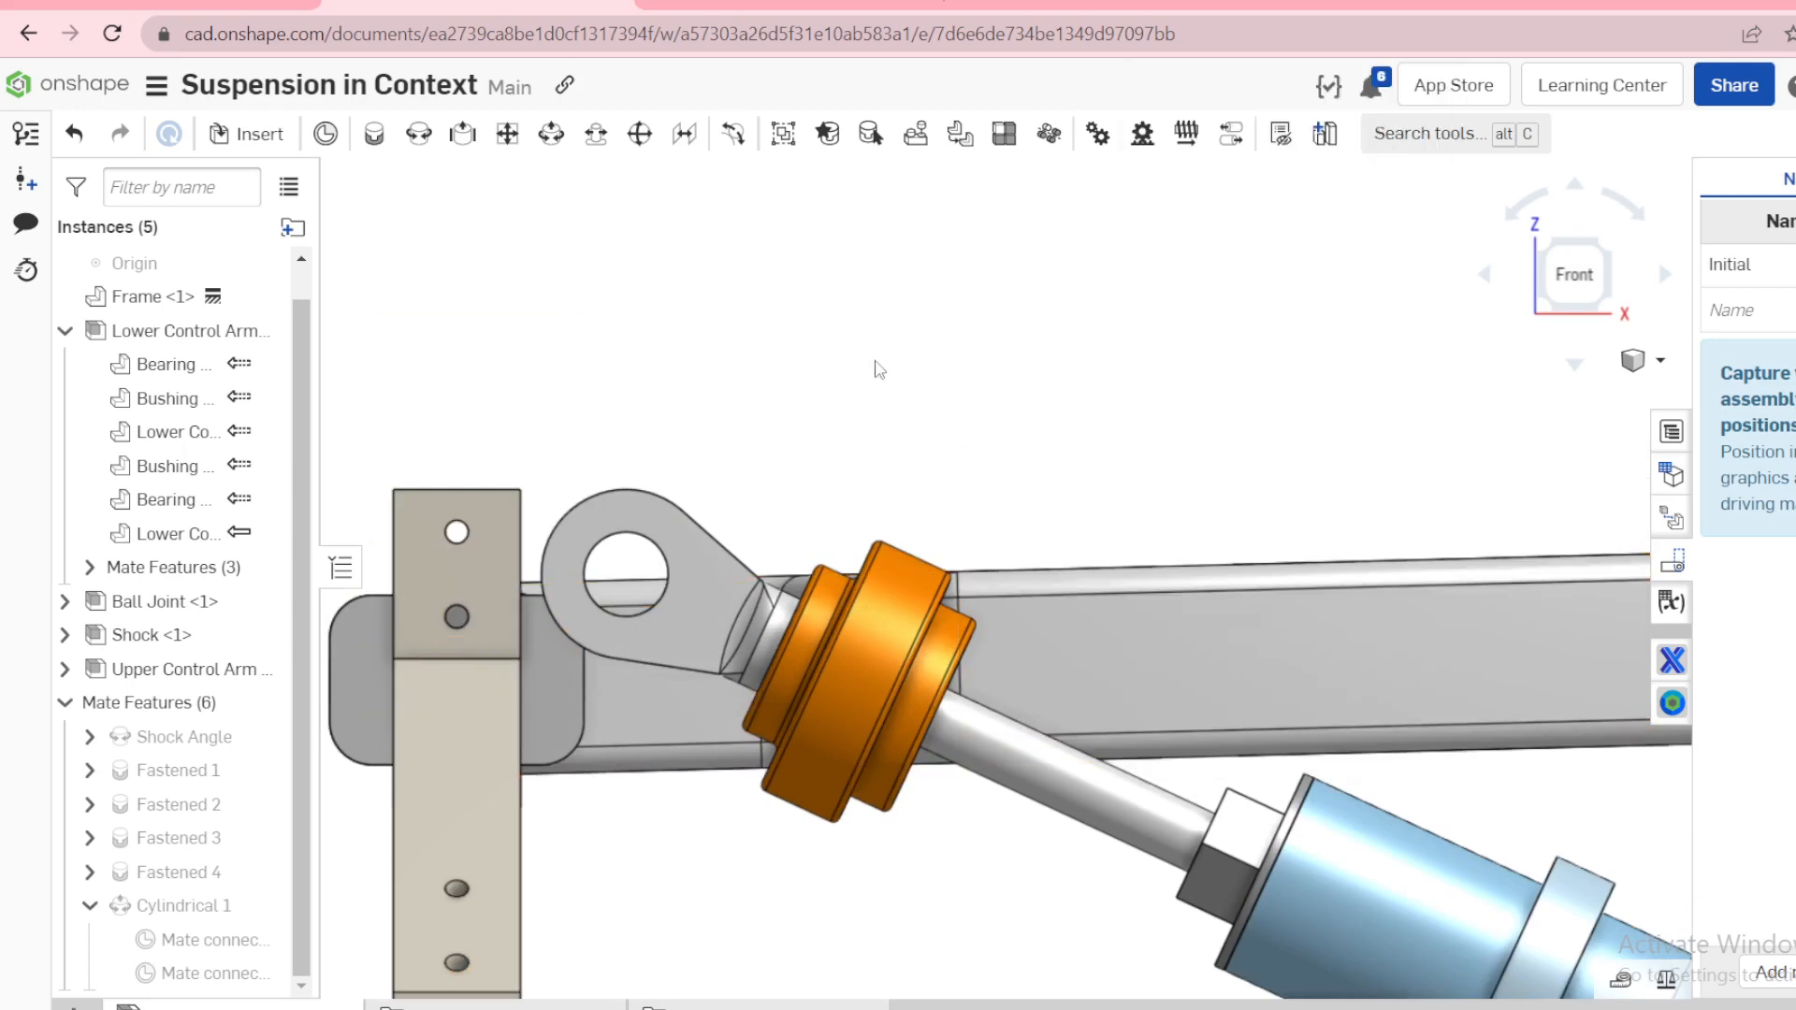
Step: Create a new Part Studio in the context of the main assembly, using the assembly's origin as its origin
{"action": "left_click", "coordinate": [1317, 136]}
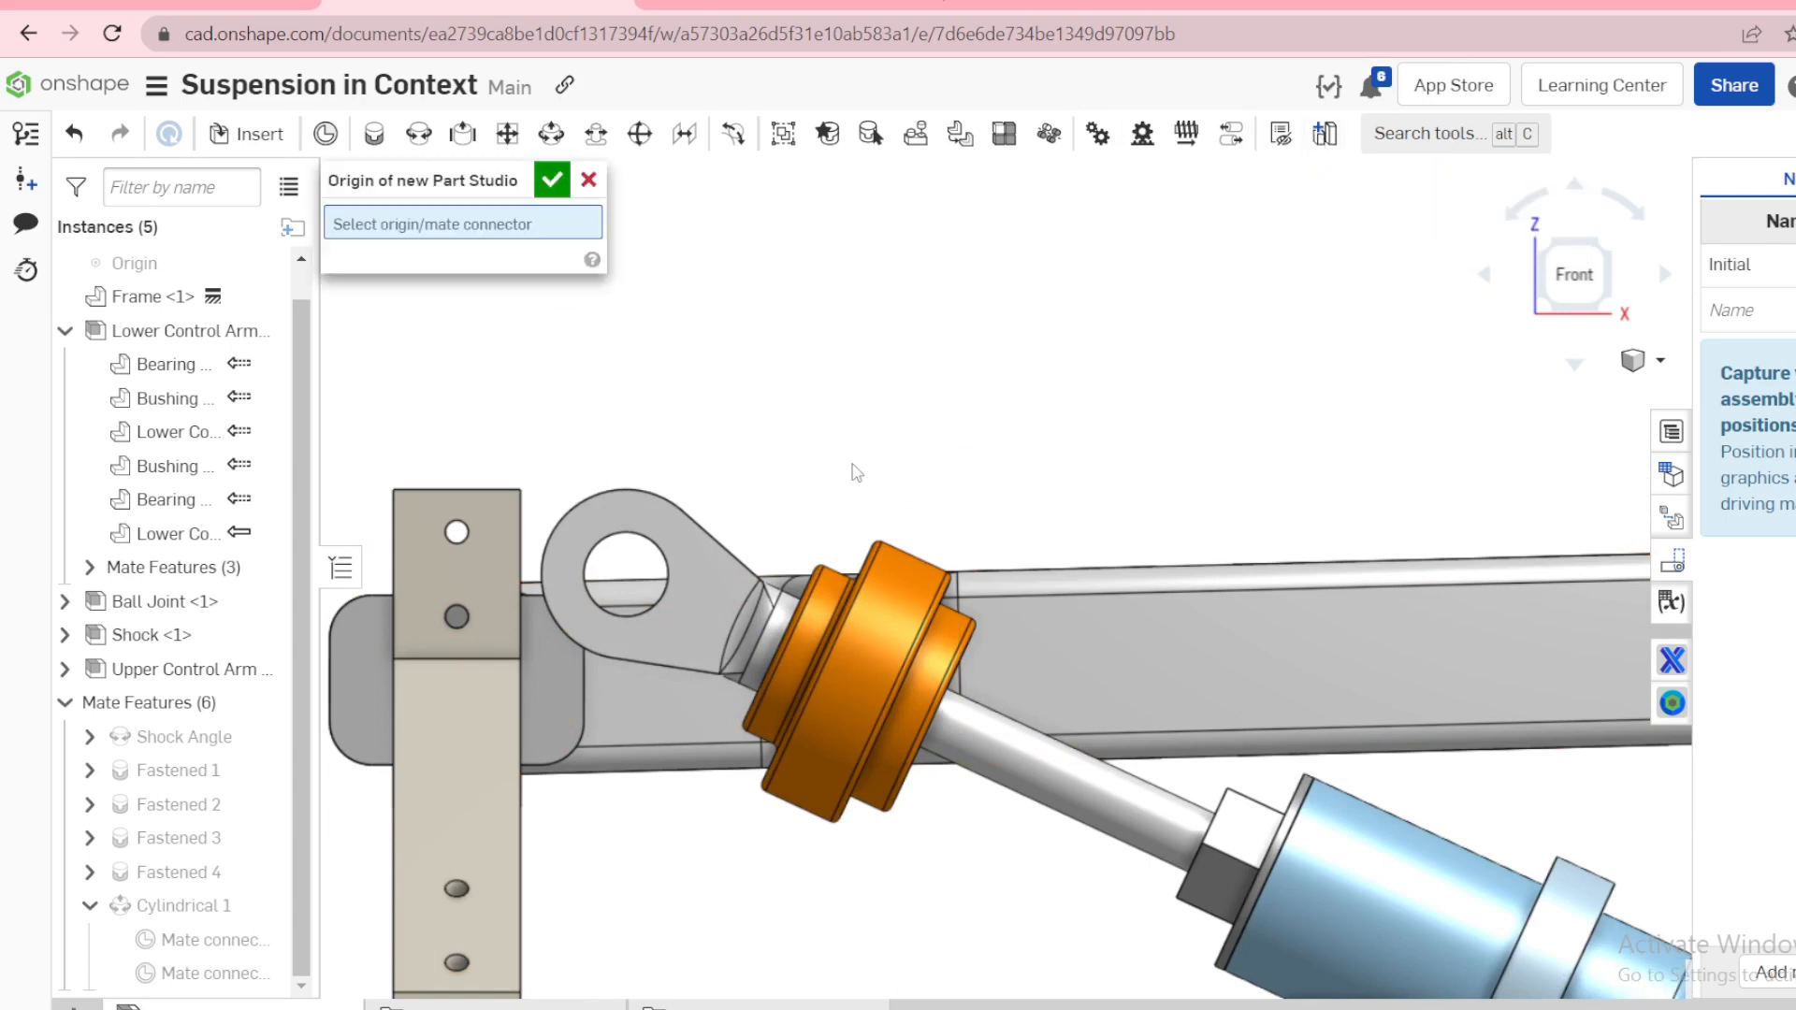
{"action": "scroll", "coordinate": [921, 411], "scroll_direction": "down", "scroll_amount": 1}
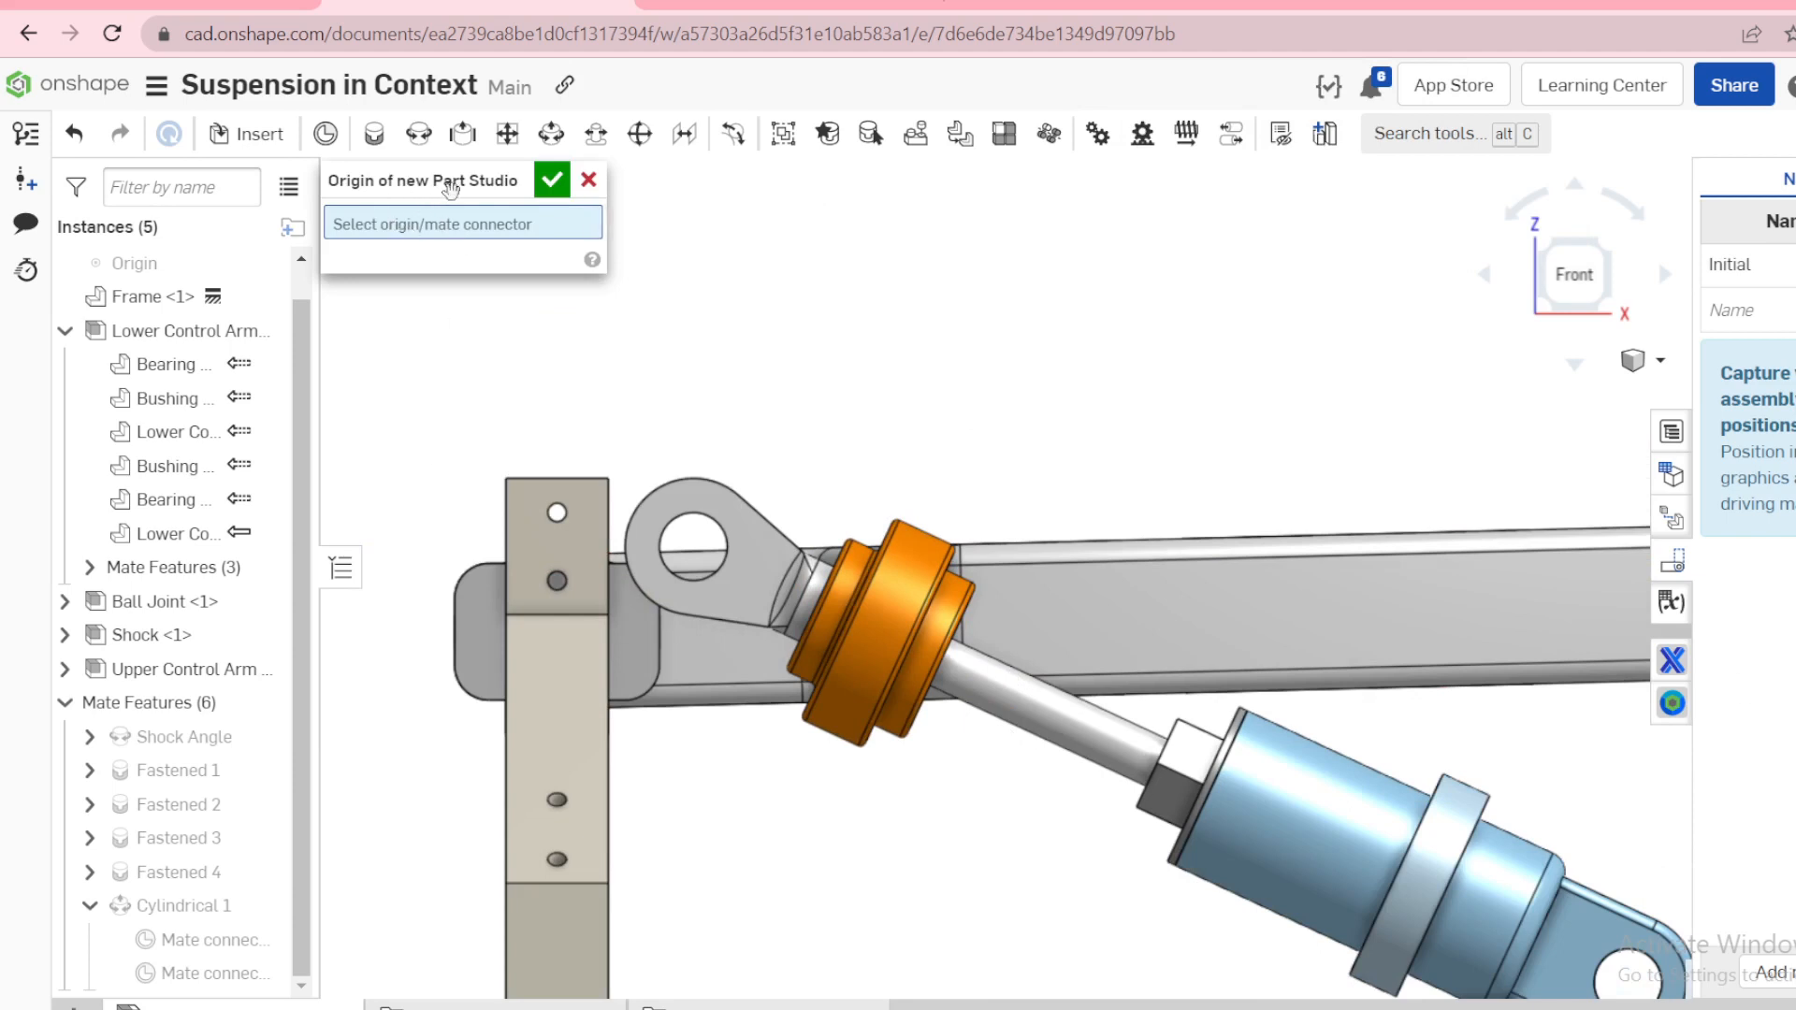
{"action": "left_click", "coordinate": [187, 266]}
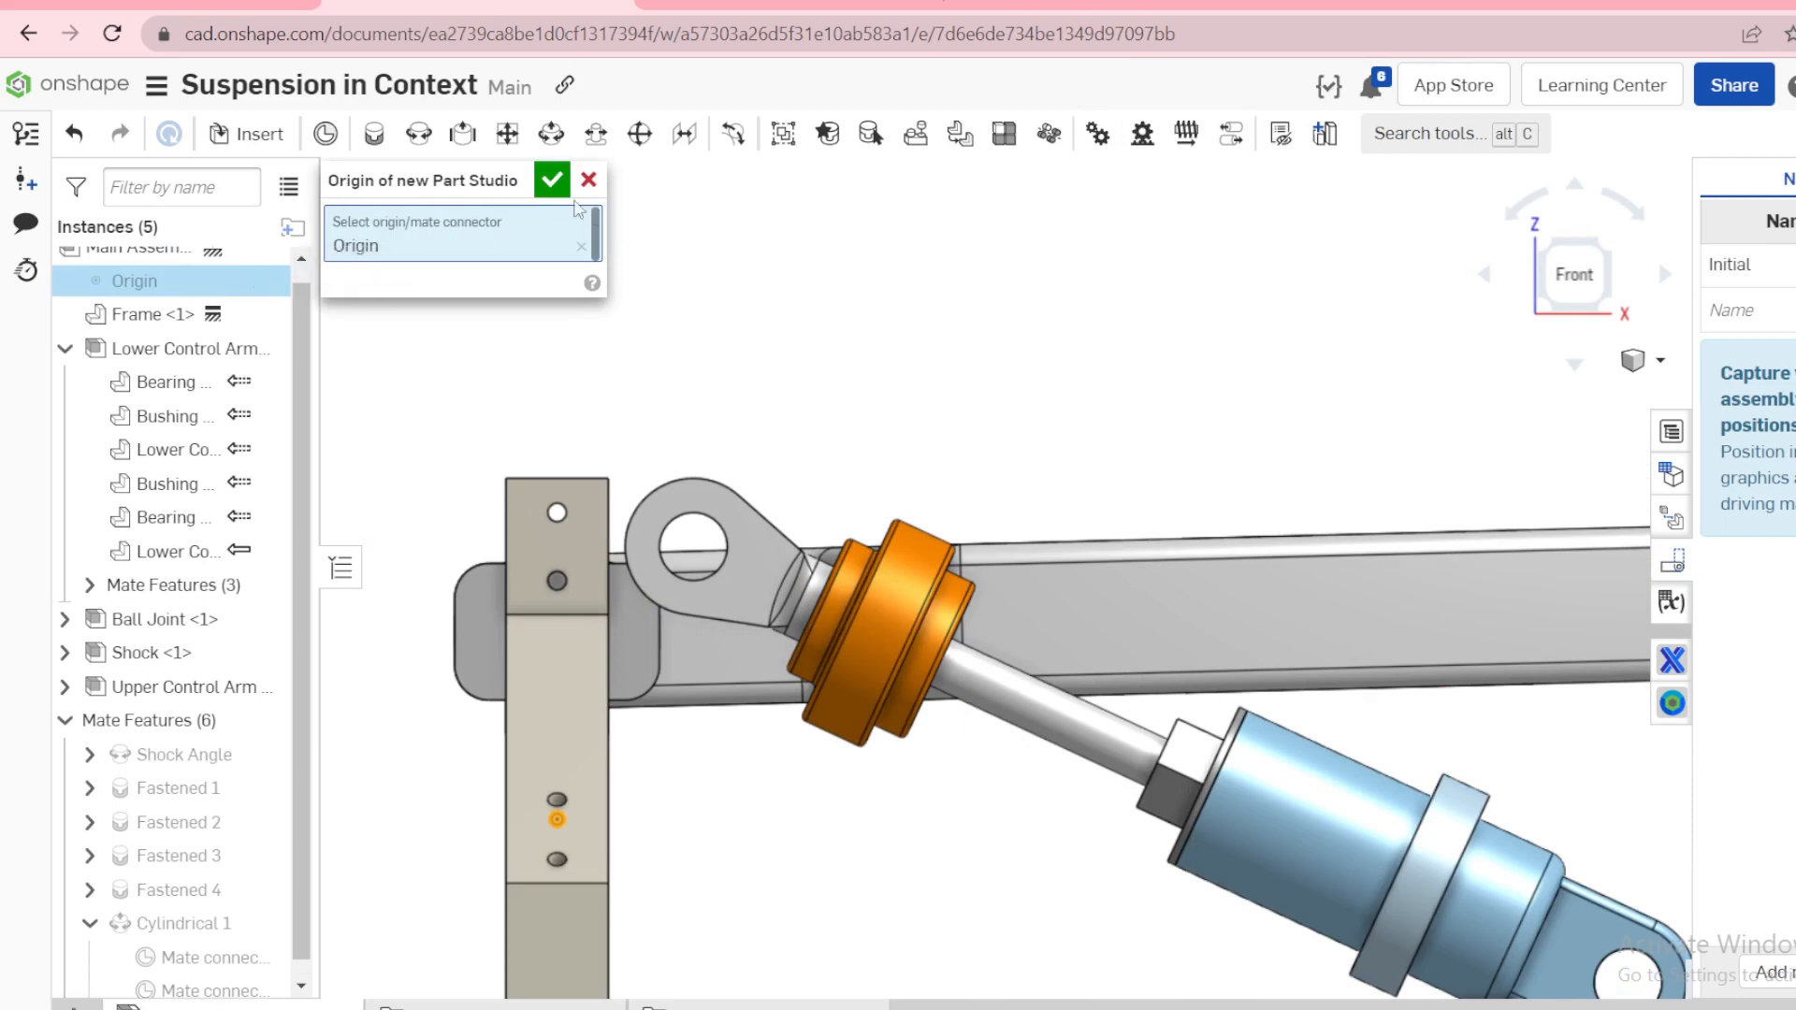
{"action": "left_click", "coordinate": [552, 180]}
Step: Start a sketch on the frame's upper front face with the two small holes and project the face's outline into it
{"action": "scroll", "coordinate": [943, 398], "scroll_direction": "down", "scroll_amount": 3}
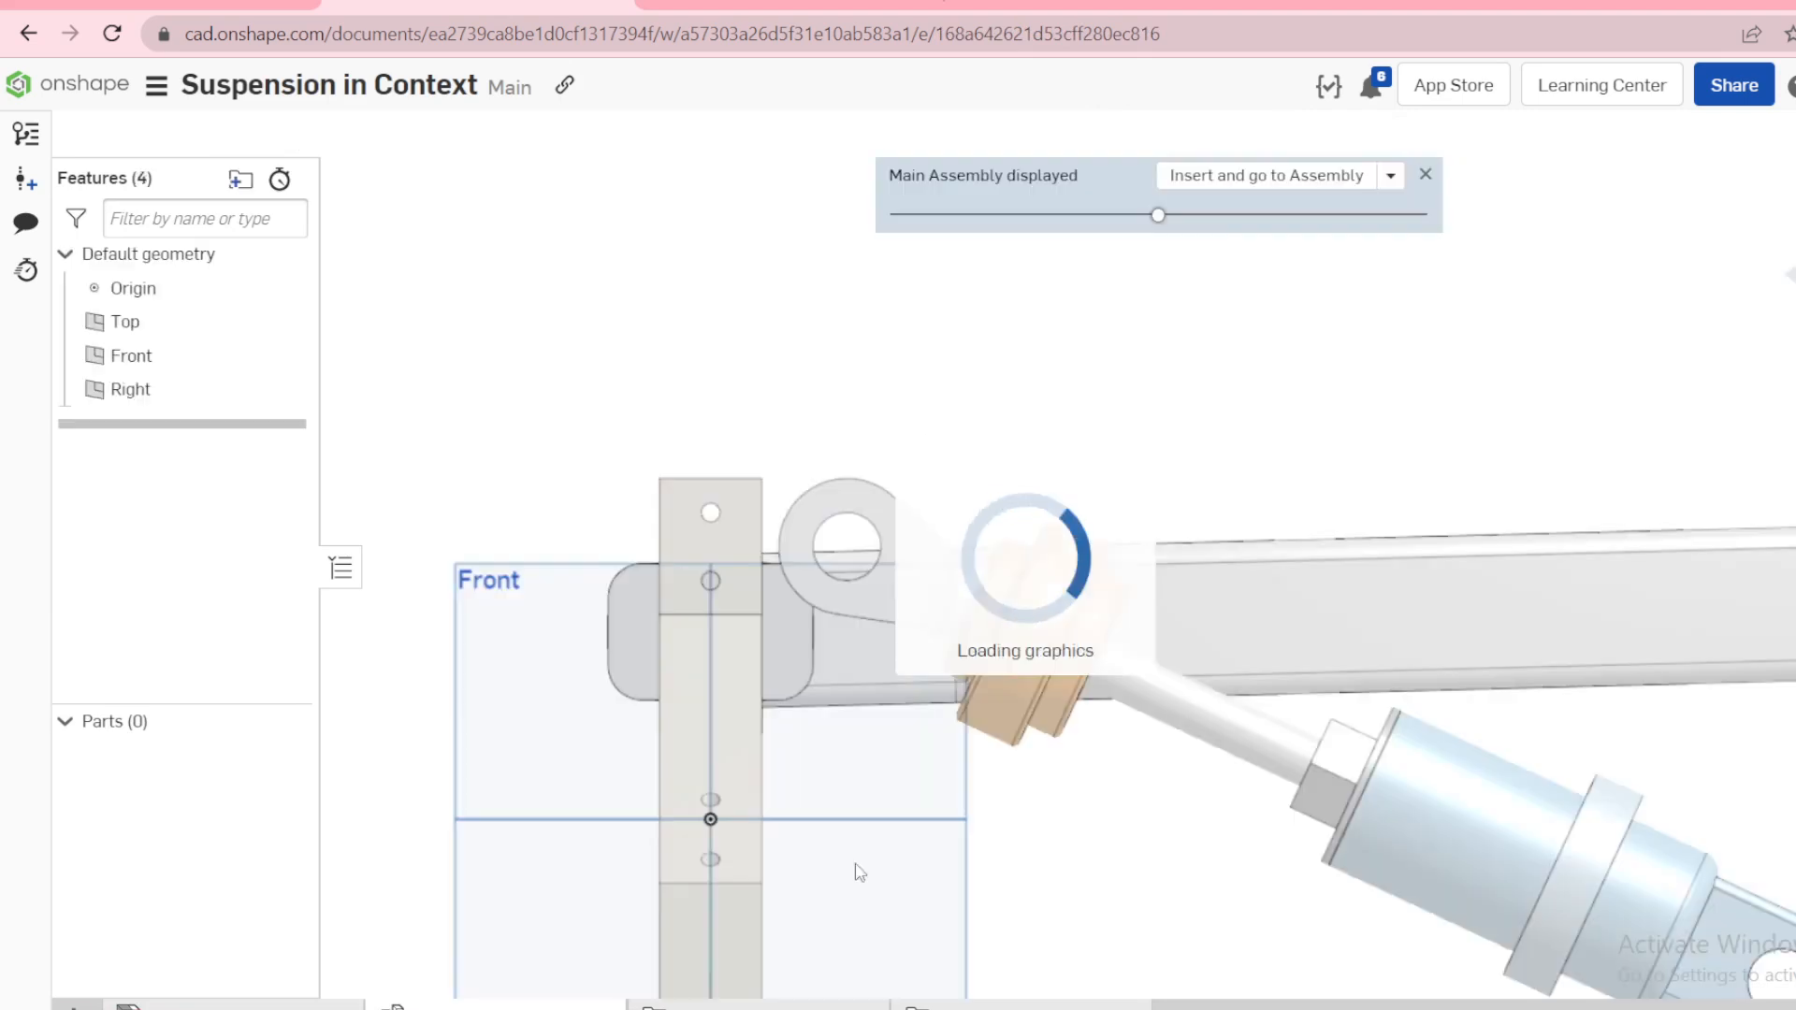
{"action": "key", "text": "shift+7"}
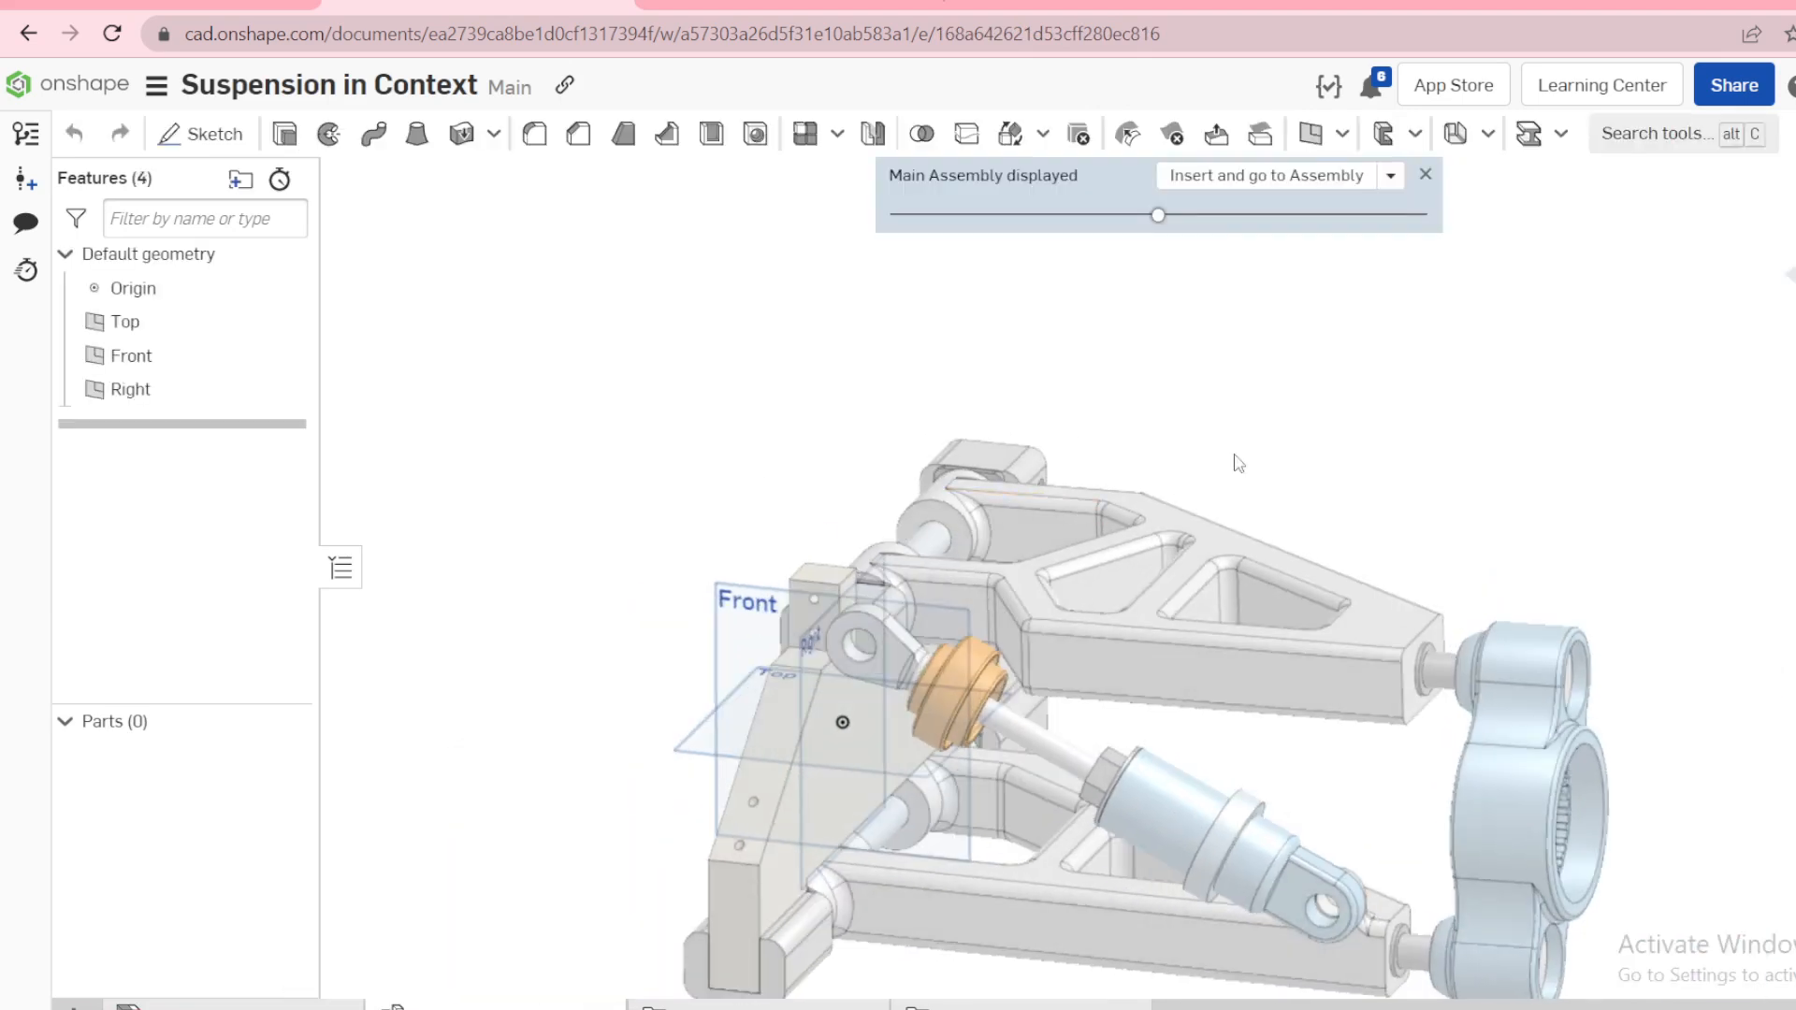
{"action": "scroll", "coordinate": [1391, 784], "scroll_direction": "down", "scroll_amount": 2}
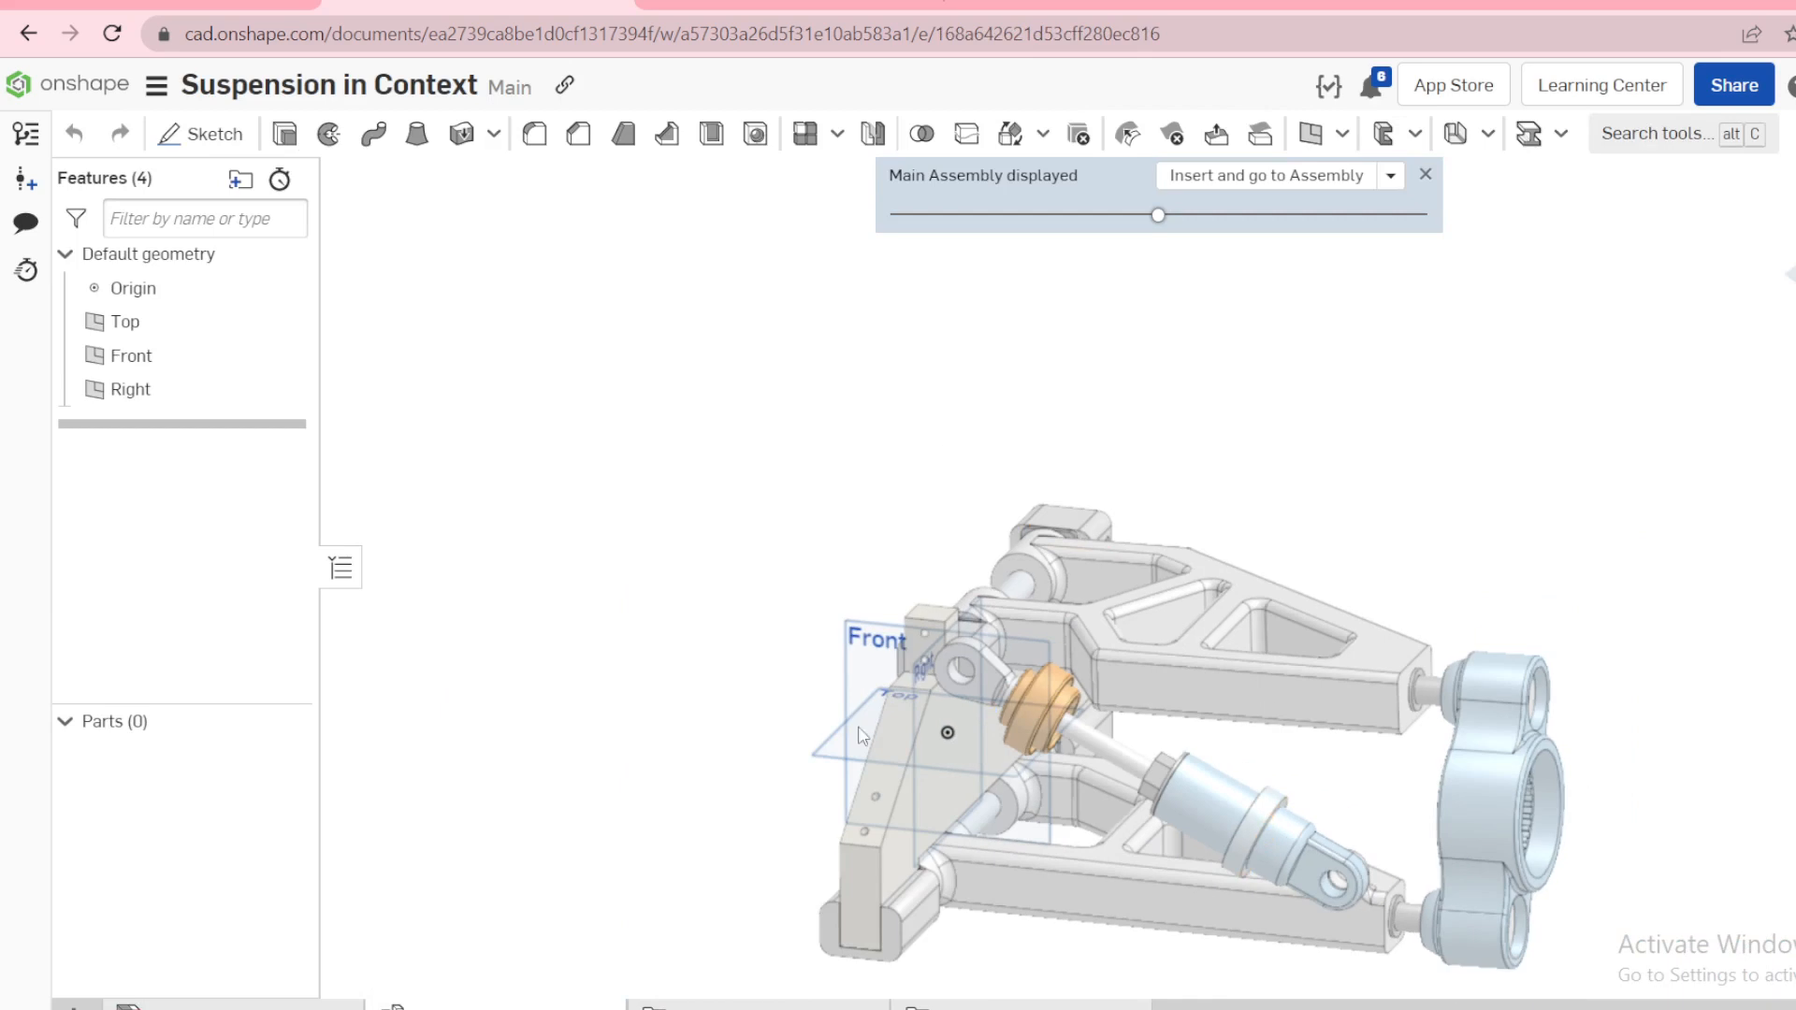
{"action": "scroll", "coordinate": [861, 737], "scroll_direction": "up", "scroll_amount": 3}
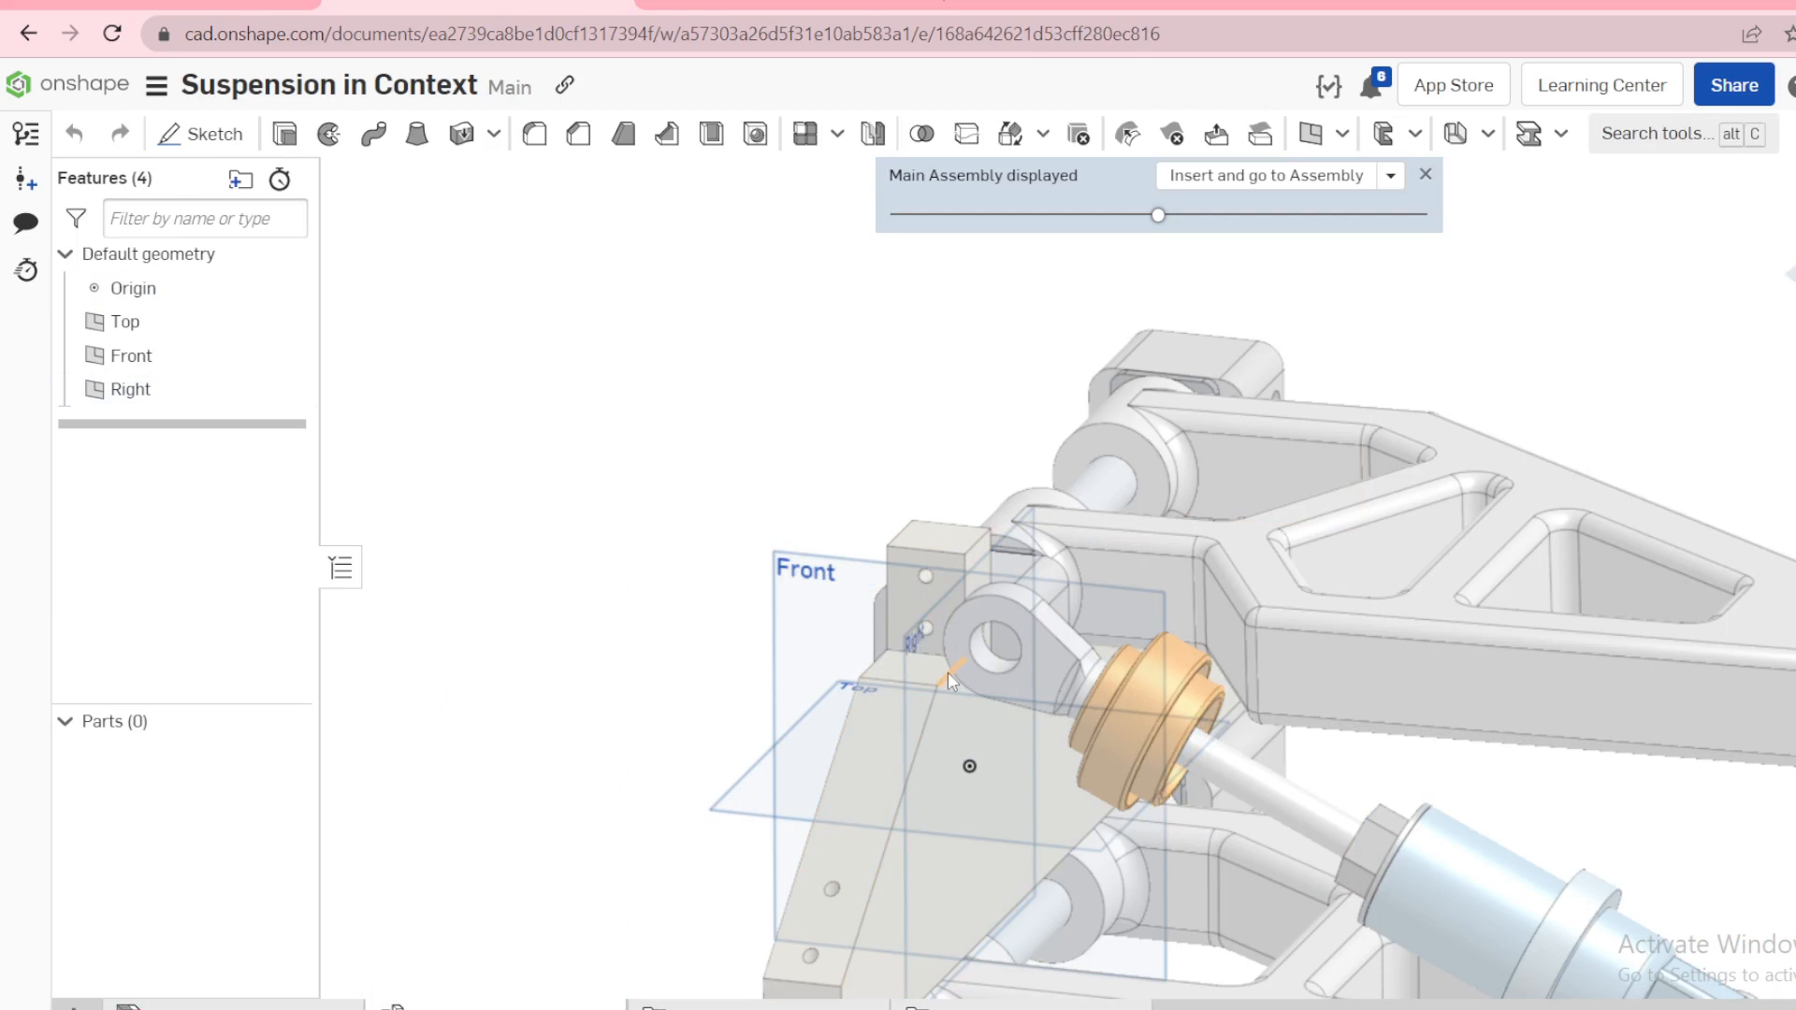
{"action": "scroll", "coordinate": [947, 672], "scroll_direction": "up", "scroll_amount": 5}
{"action": "left_click", "coordinate": [817, 399]}
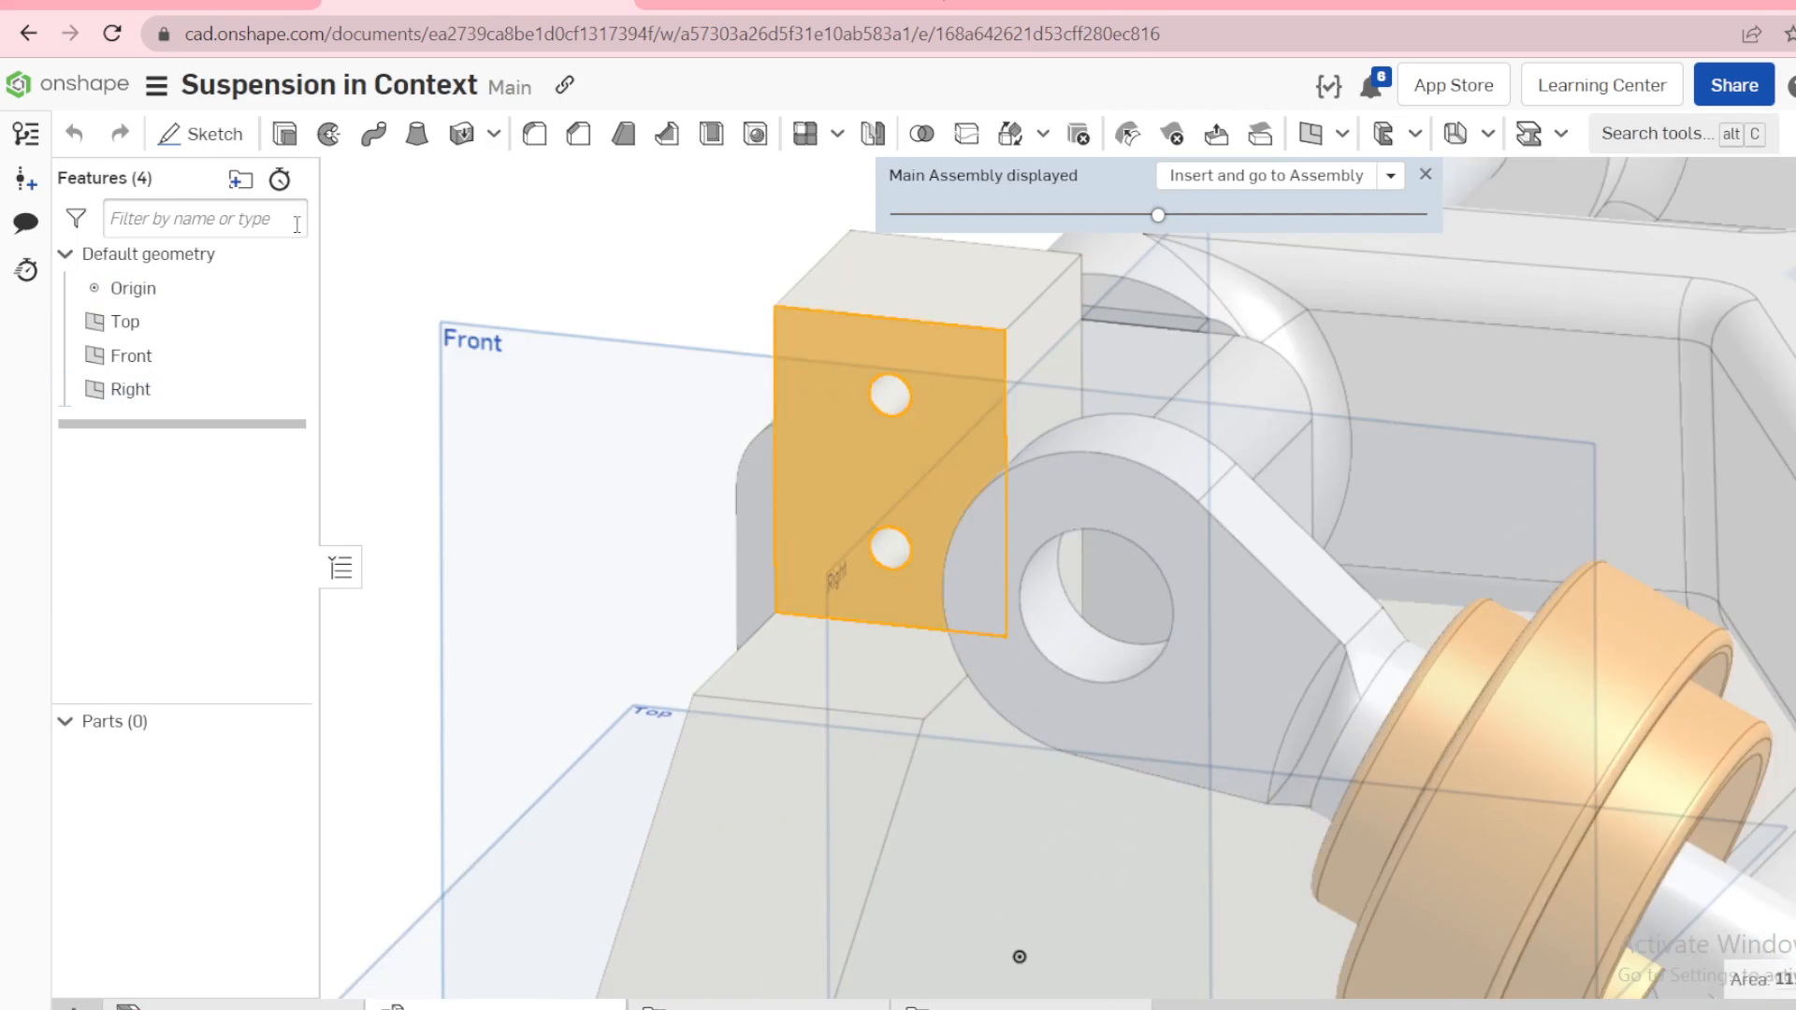
{"action": "left_click", "coordinate": [200, 133]}
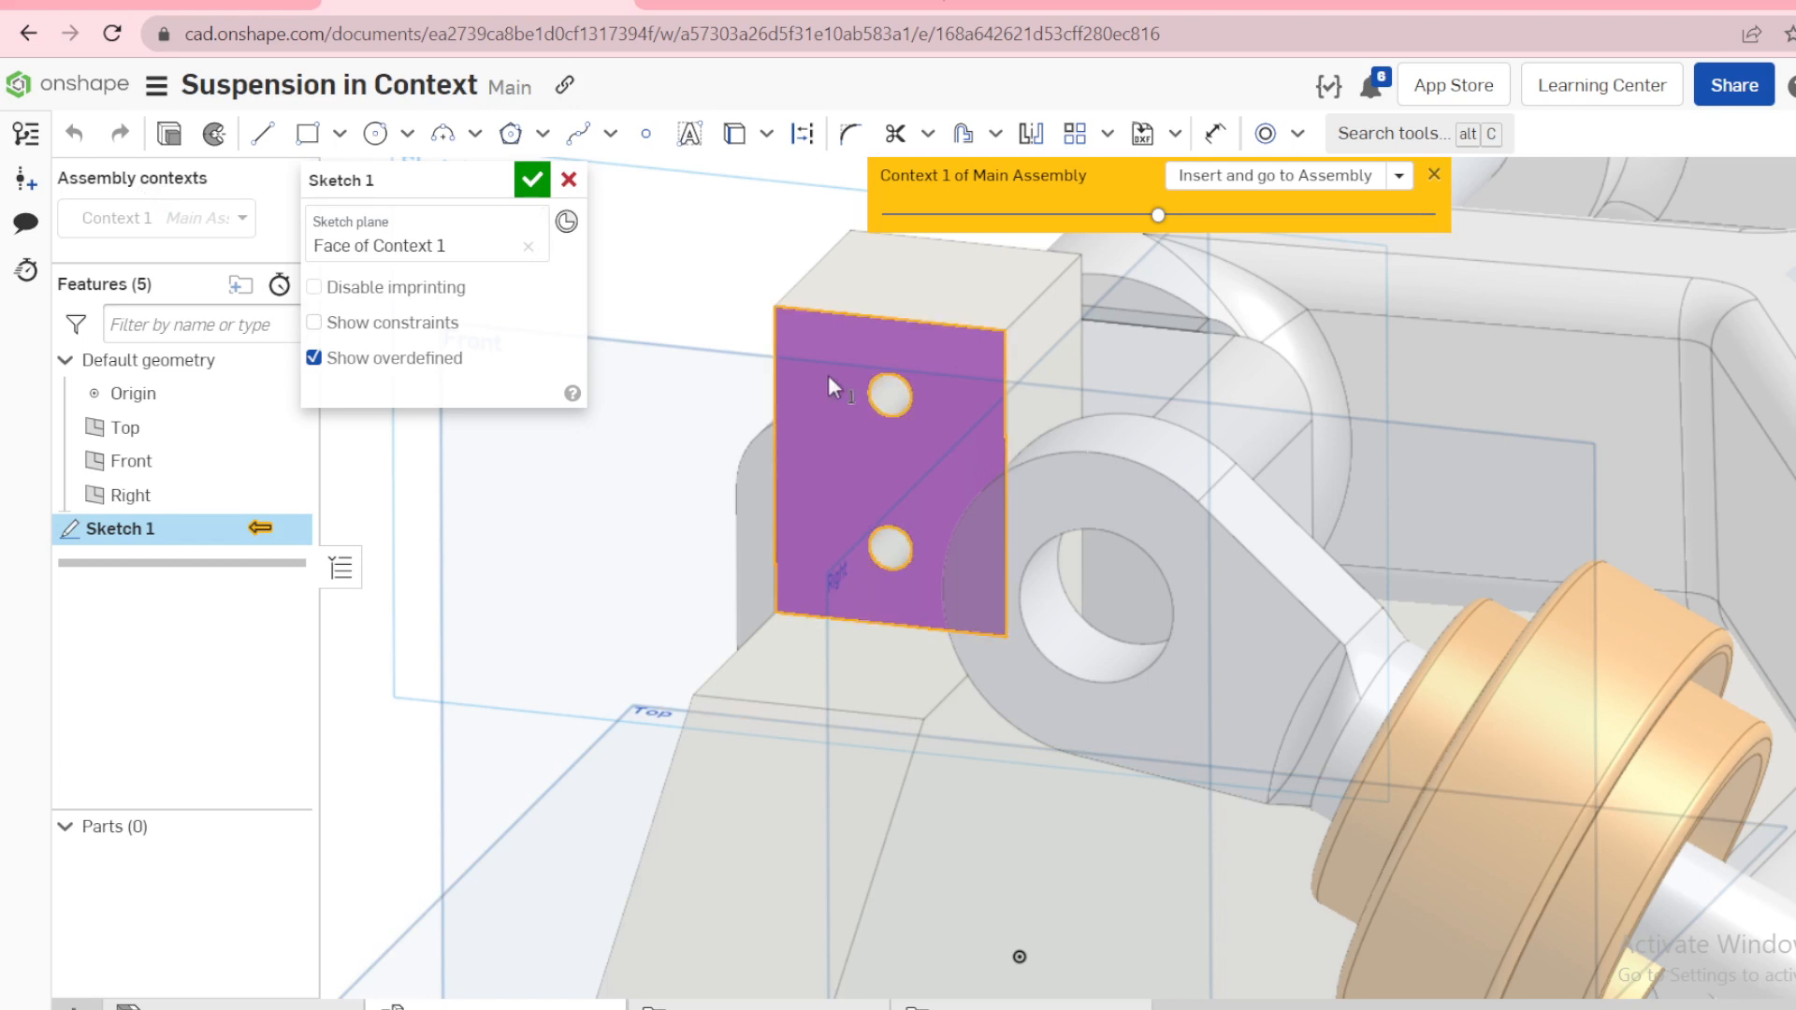
{"action": "key", "text": "u"}
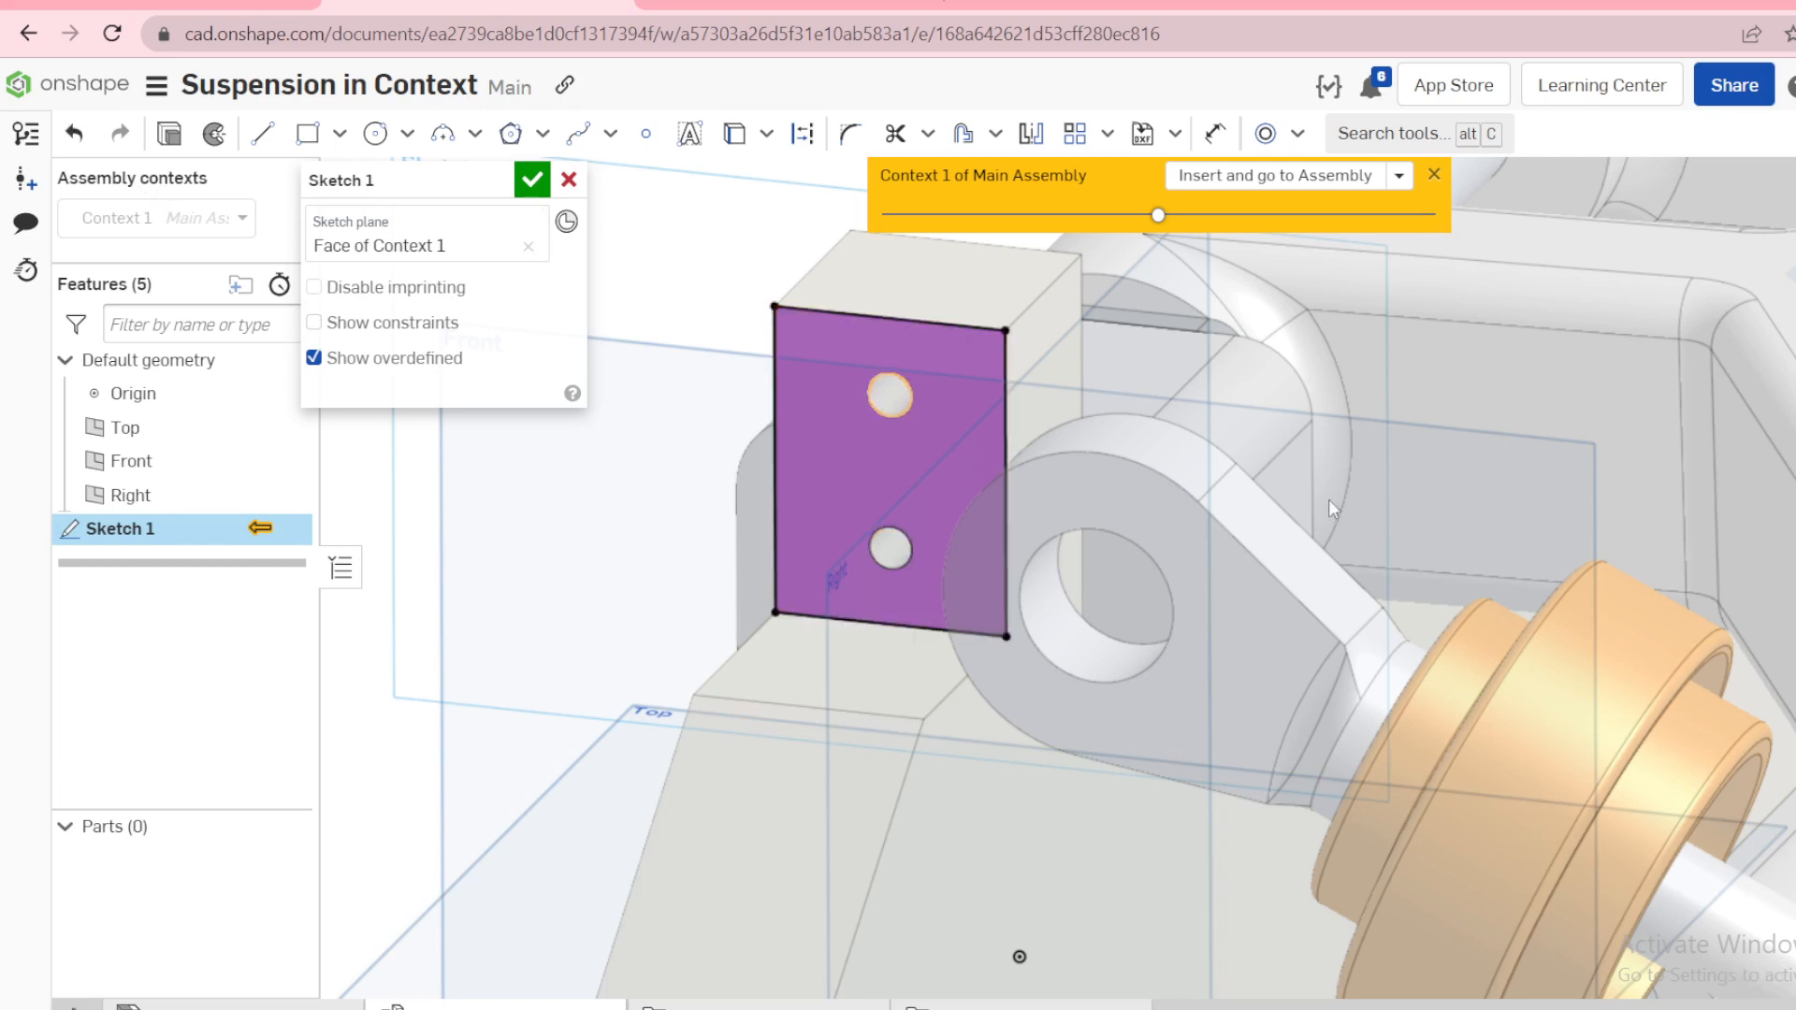
Step: Project the edge of the upper small hole on the frame face into the sketch
{"action": "left_click", "coordinate": [876, 400]}
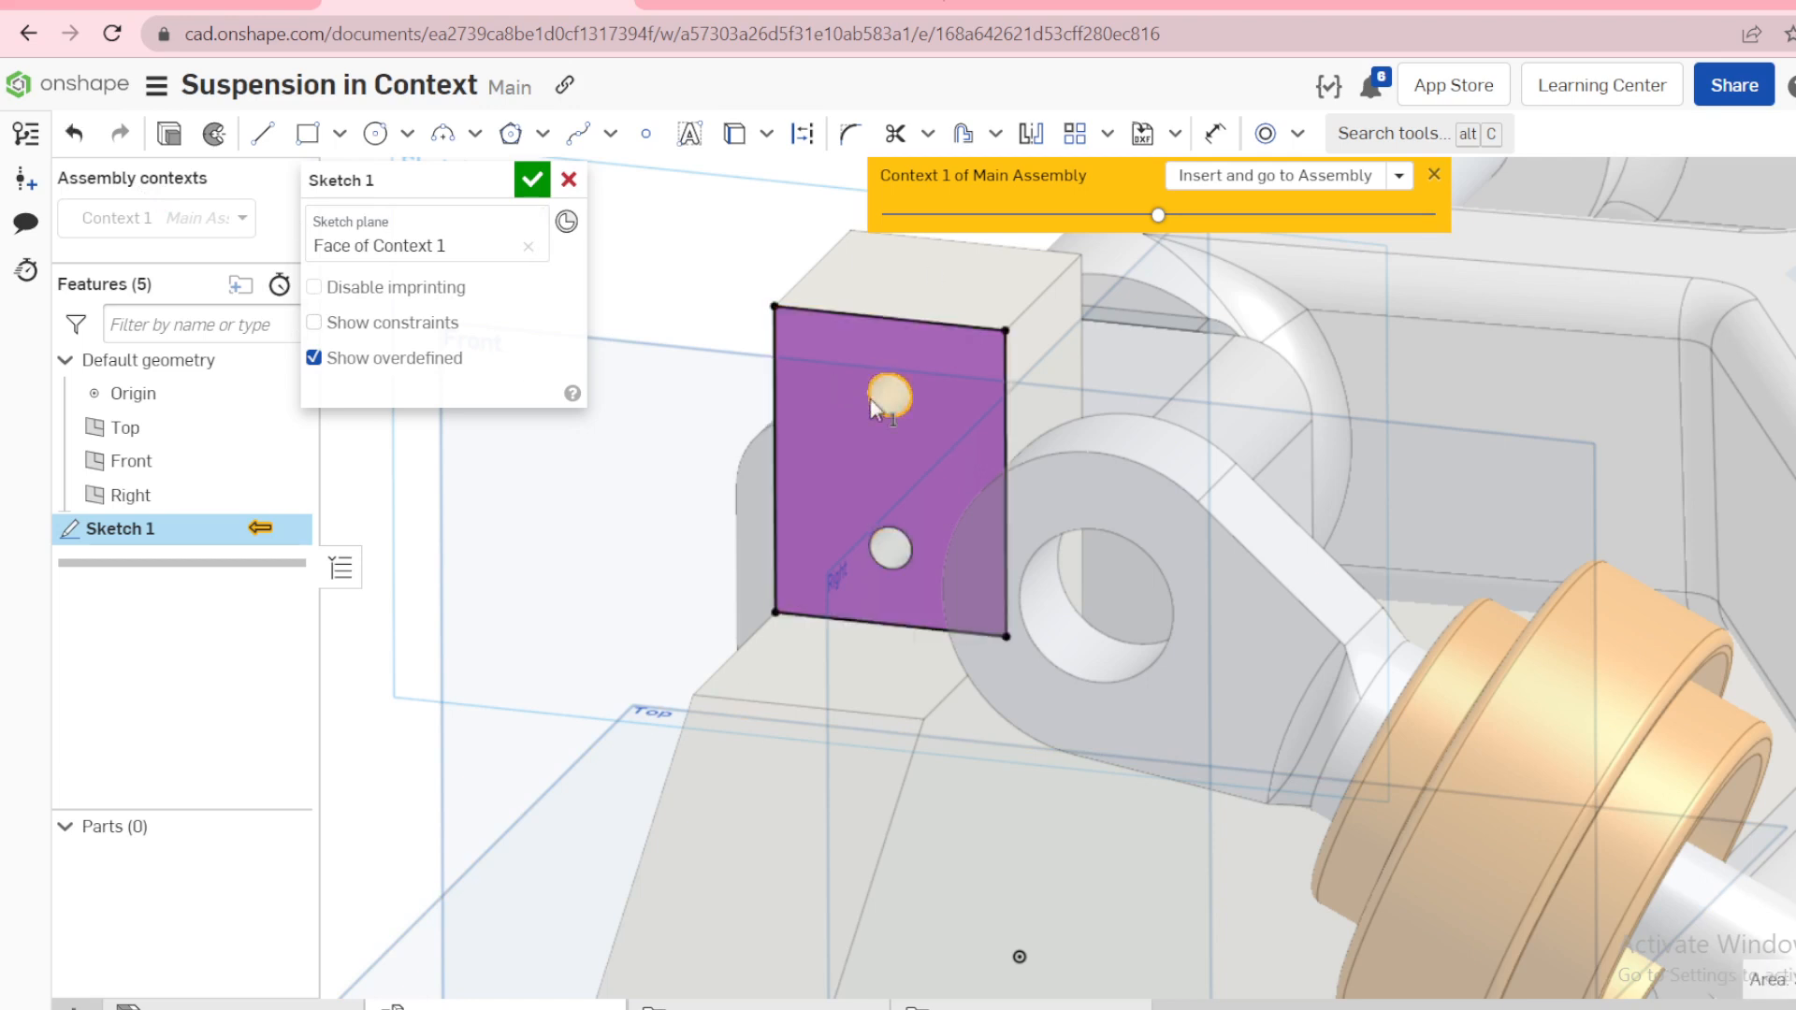
{"action": "key", "text": "u"}
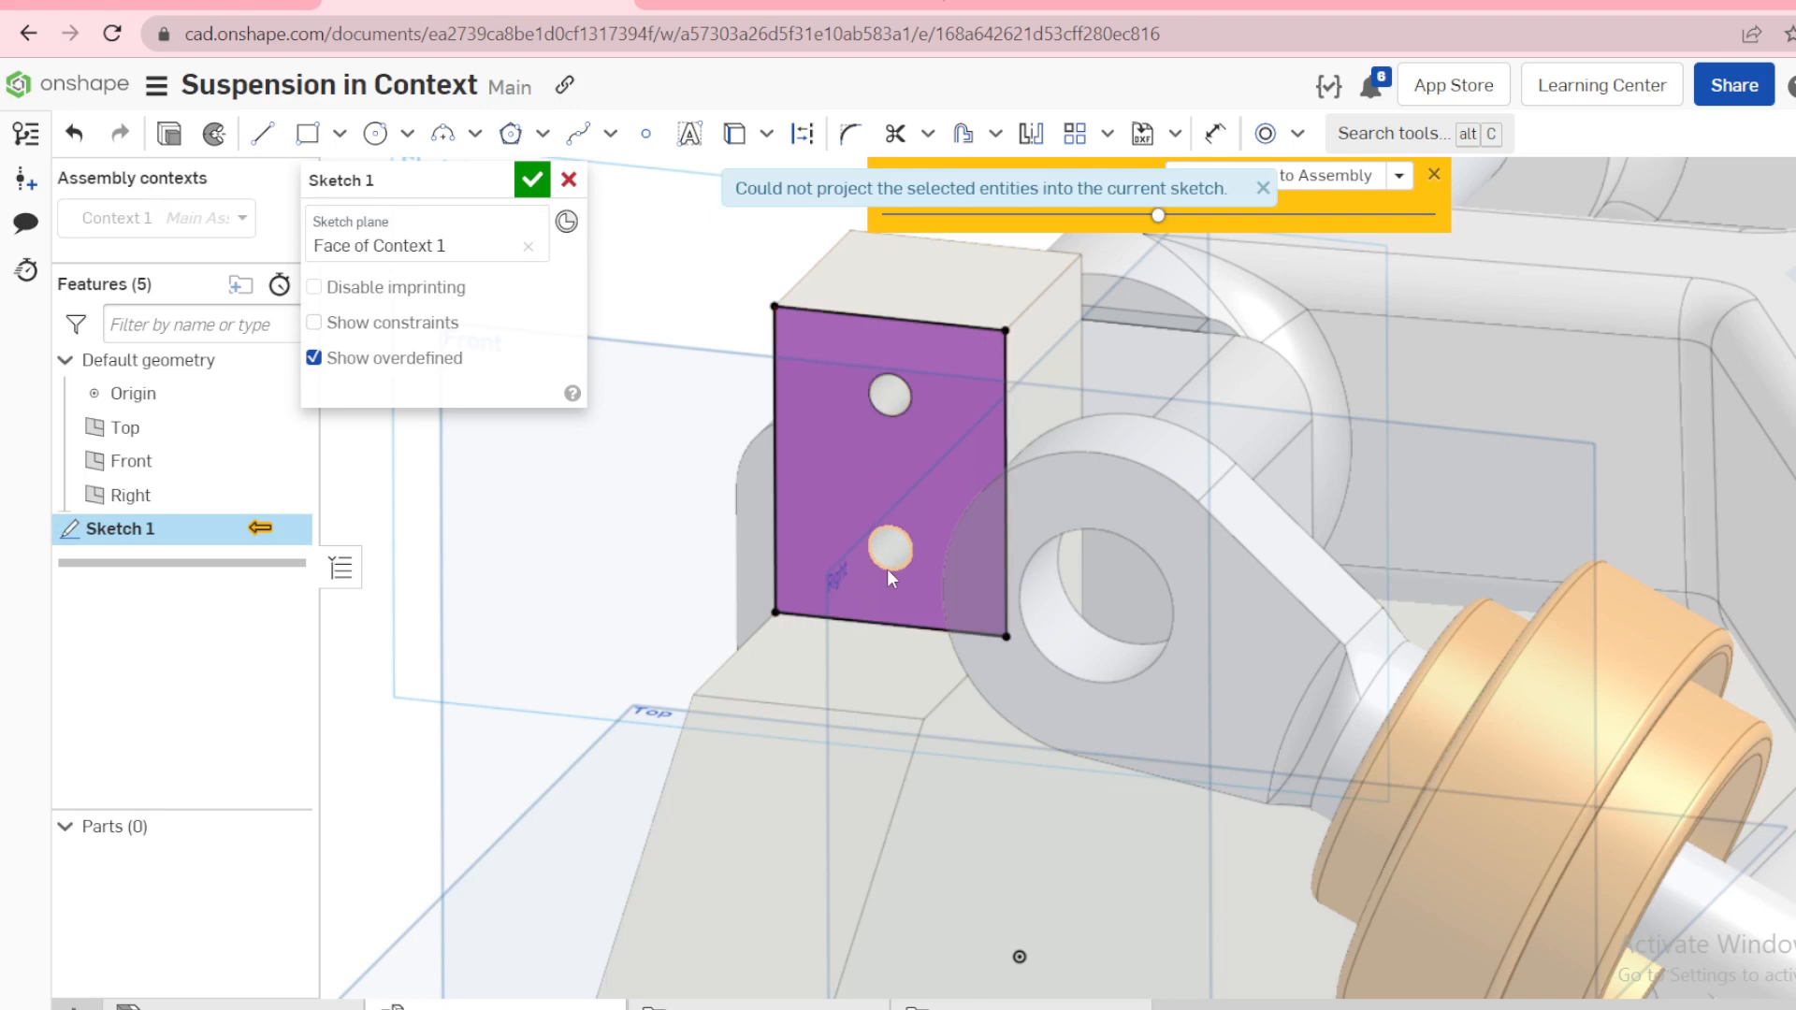
{"action": "key", "text": "u"}
{"action": "left_click", "coordinate": [872, 414]}
{"action": "key", "text": "Escape"}
{"action": "key", "text": "u"}
Step: Try to project the edge of the lower small hole on the frame face into the sketch
{"action": "left_click", "coordinate": [908, 541]}
{"action": "scroll", "coordinate": [905, 562], "scroll_direction": "up", "scroll_amount": 5}
{"action": "scroll", "coordinate": [868, 538], "scroll_direction": "down", "scroll_amount": 3}
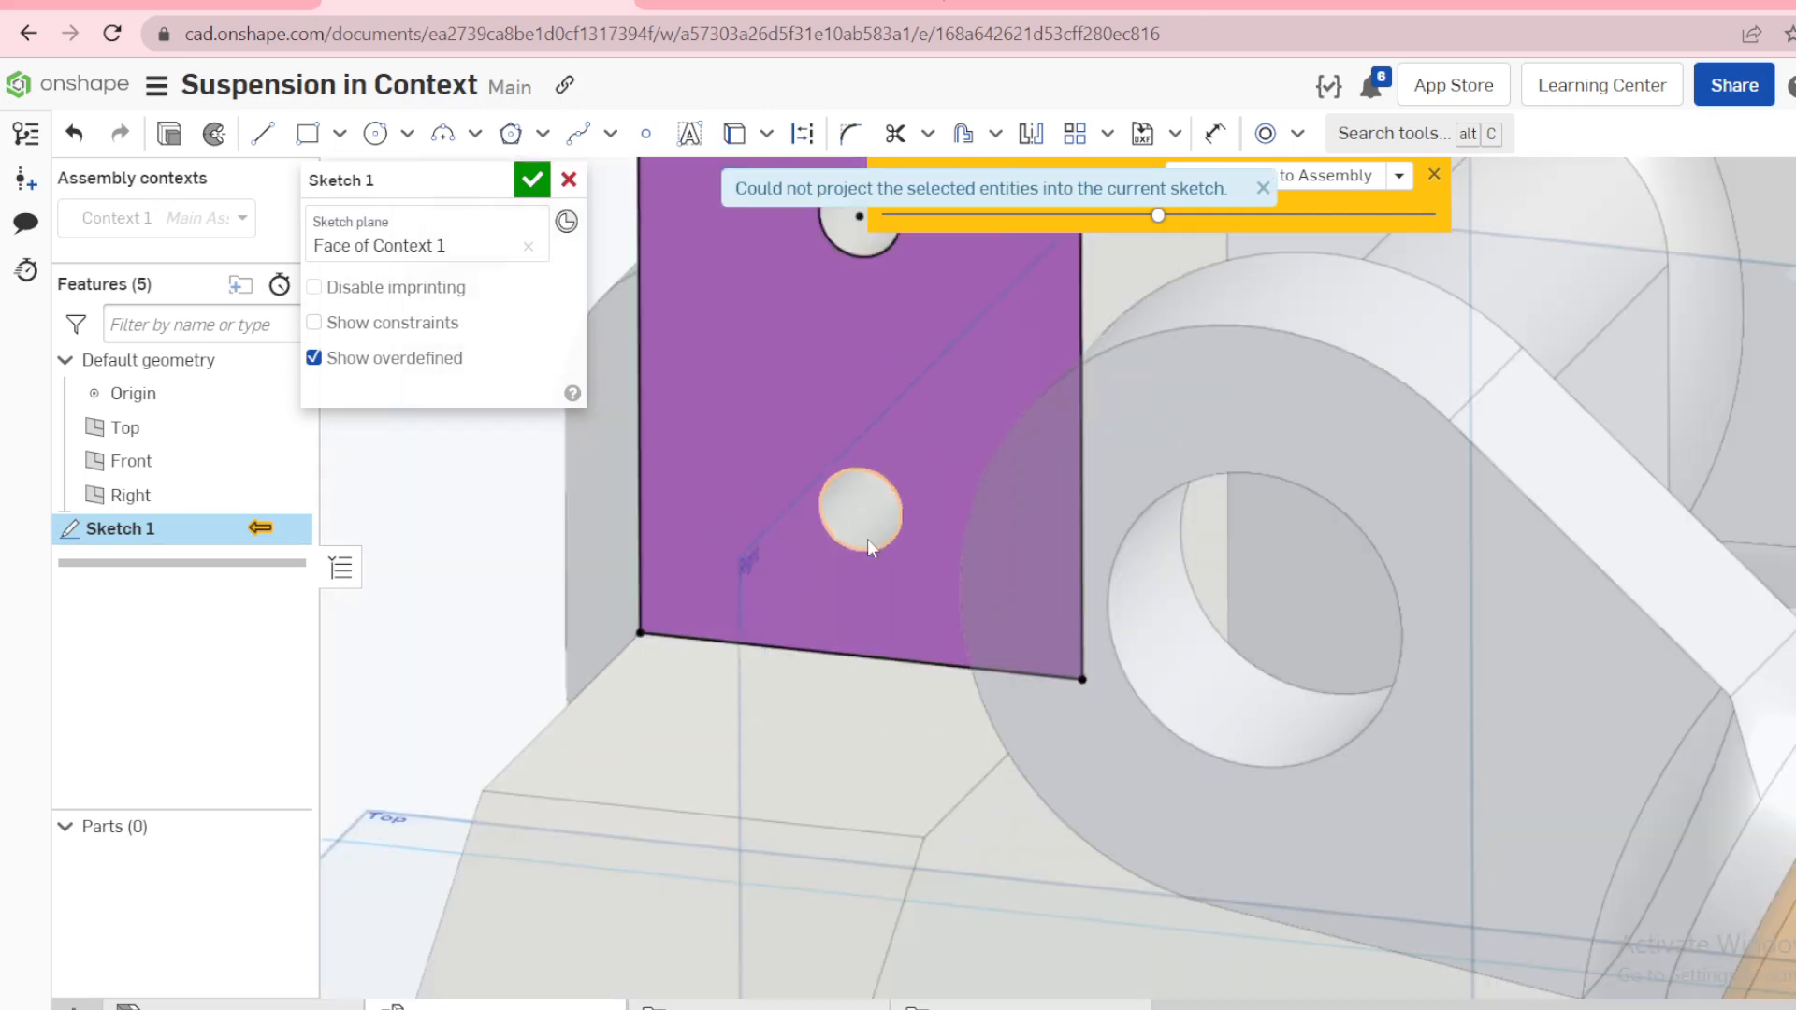
{"action": "left_click", "coordinate": [866, 548]}
{"action": "left_click", "coordinate": [867, 547]}
{"action": "scroll", "coordinate": [883, 543], "scroll_direction": "down", "scroll_amount": 3}
{"action": "left_click_drag", "start_coordinate": [890, 504], "coordinate": [455, 201]}
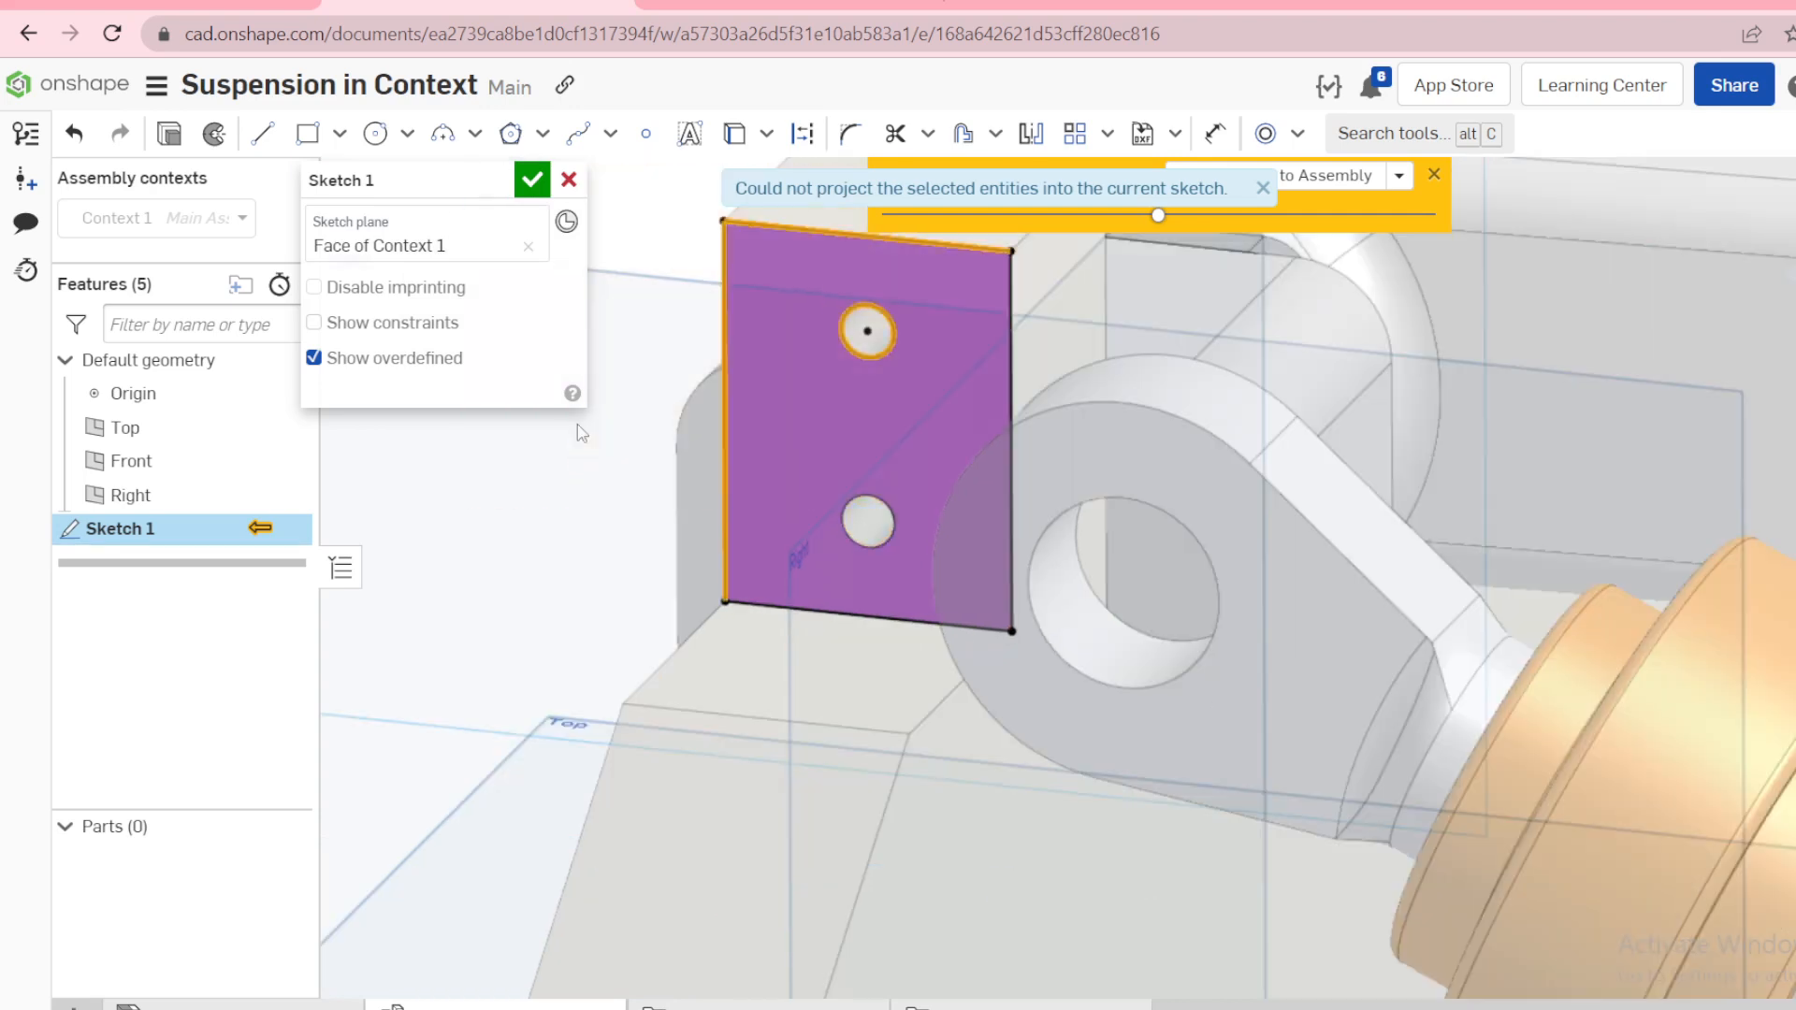
Step: Sketch a circle centred on the lower small hole, roughly matching the hole's size
{"action": "key", "text": "c"}
{"action": "scroll", "coordinate": [864, 435], "scroll_direction": "up", "scroll_amount": 3}
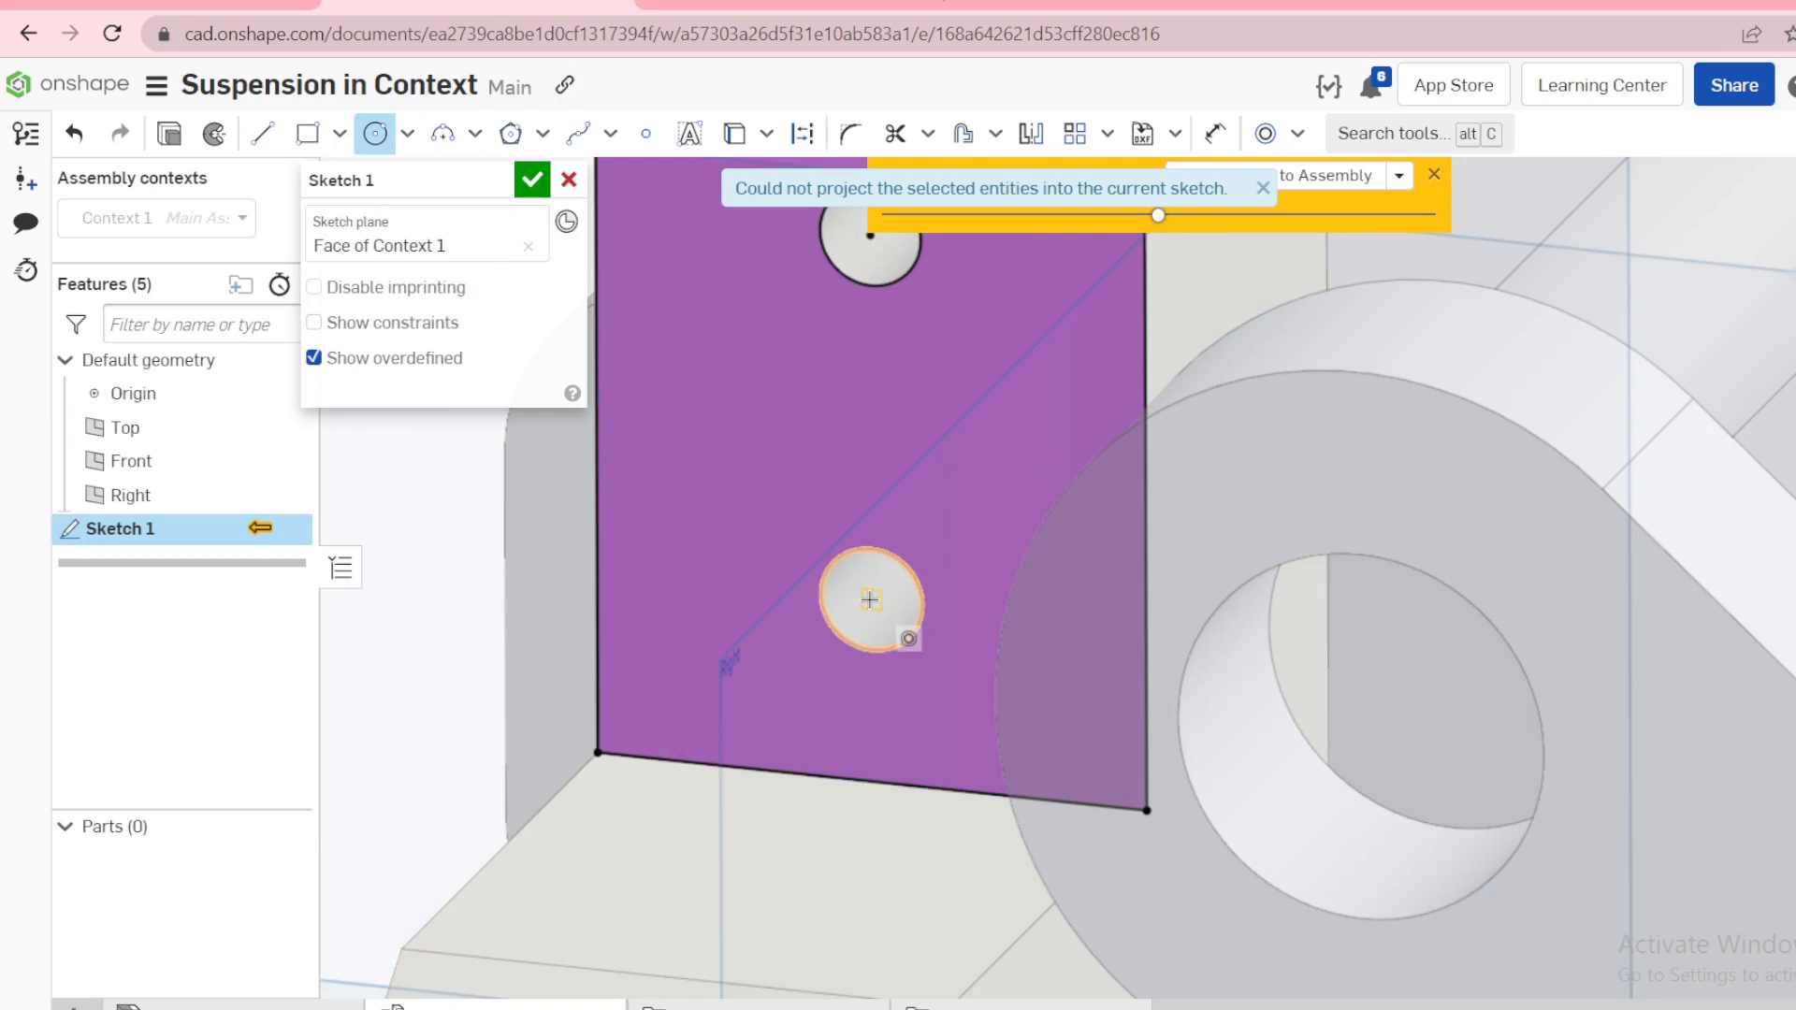
{"action": "left_click", "coordinate": [872, 599]}
{"action": "left_click", "coordinate": [897, 555]}
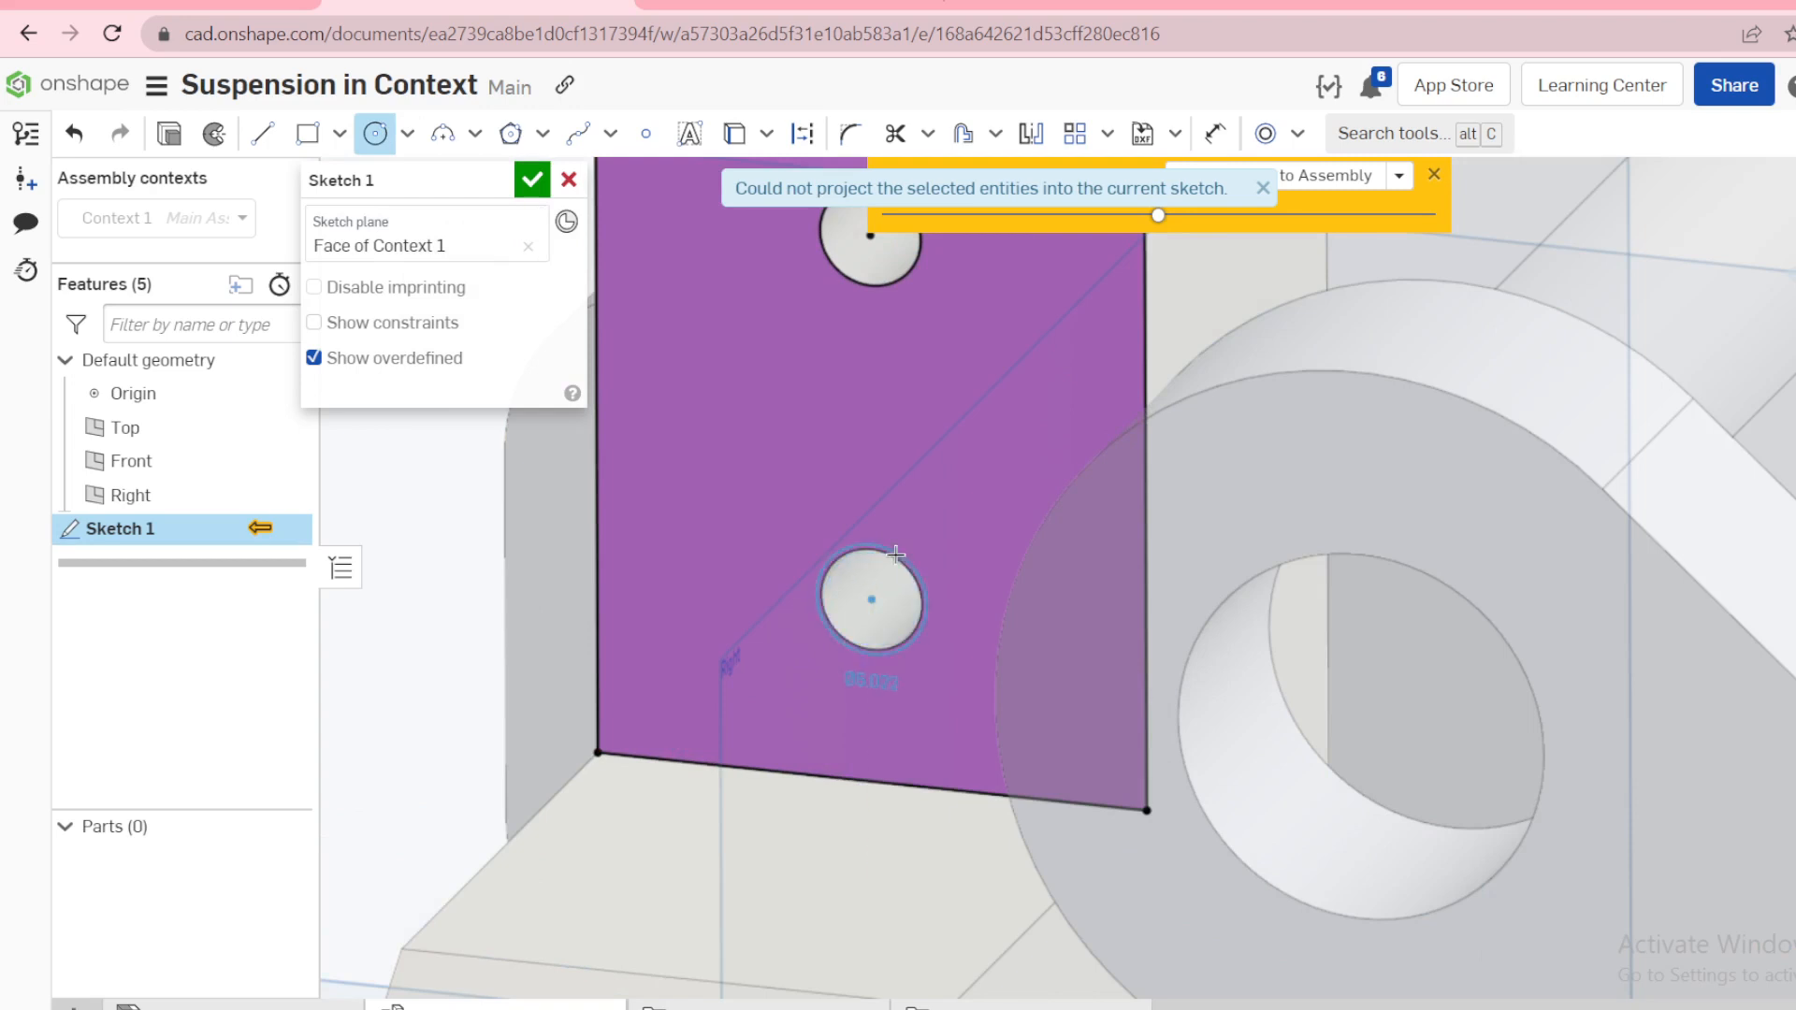
{"action": "key", "text": "Escape"}
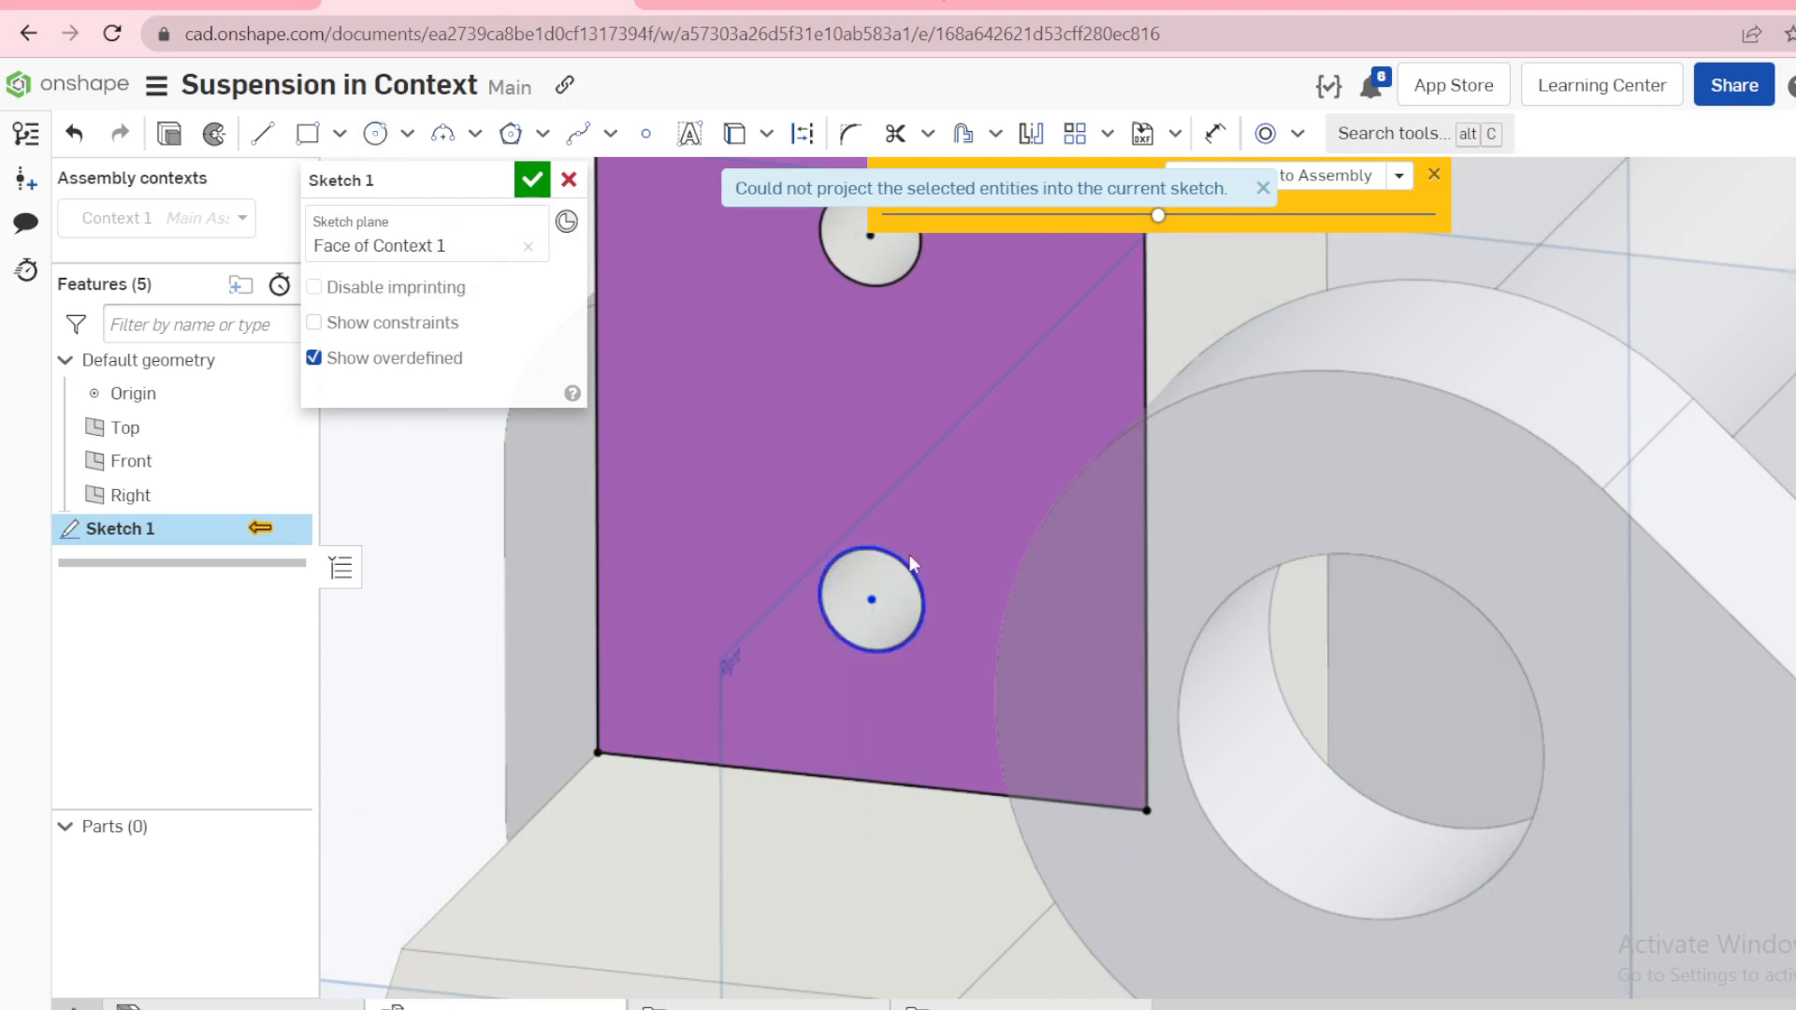
Step: Try to apply an Equal constraint between the sketched circle and the lower hole's edge
{"action": "scroll", "coordinate": [898, 556], "scroll_direction": "up", "scroll_amount": 5}
{"action": "left_click", "coordinate": [894, 571]}
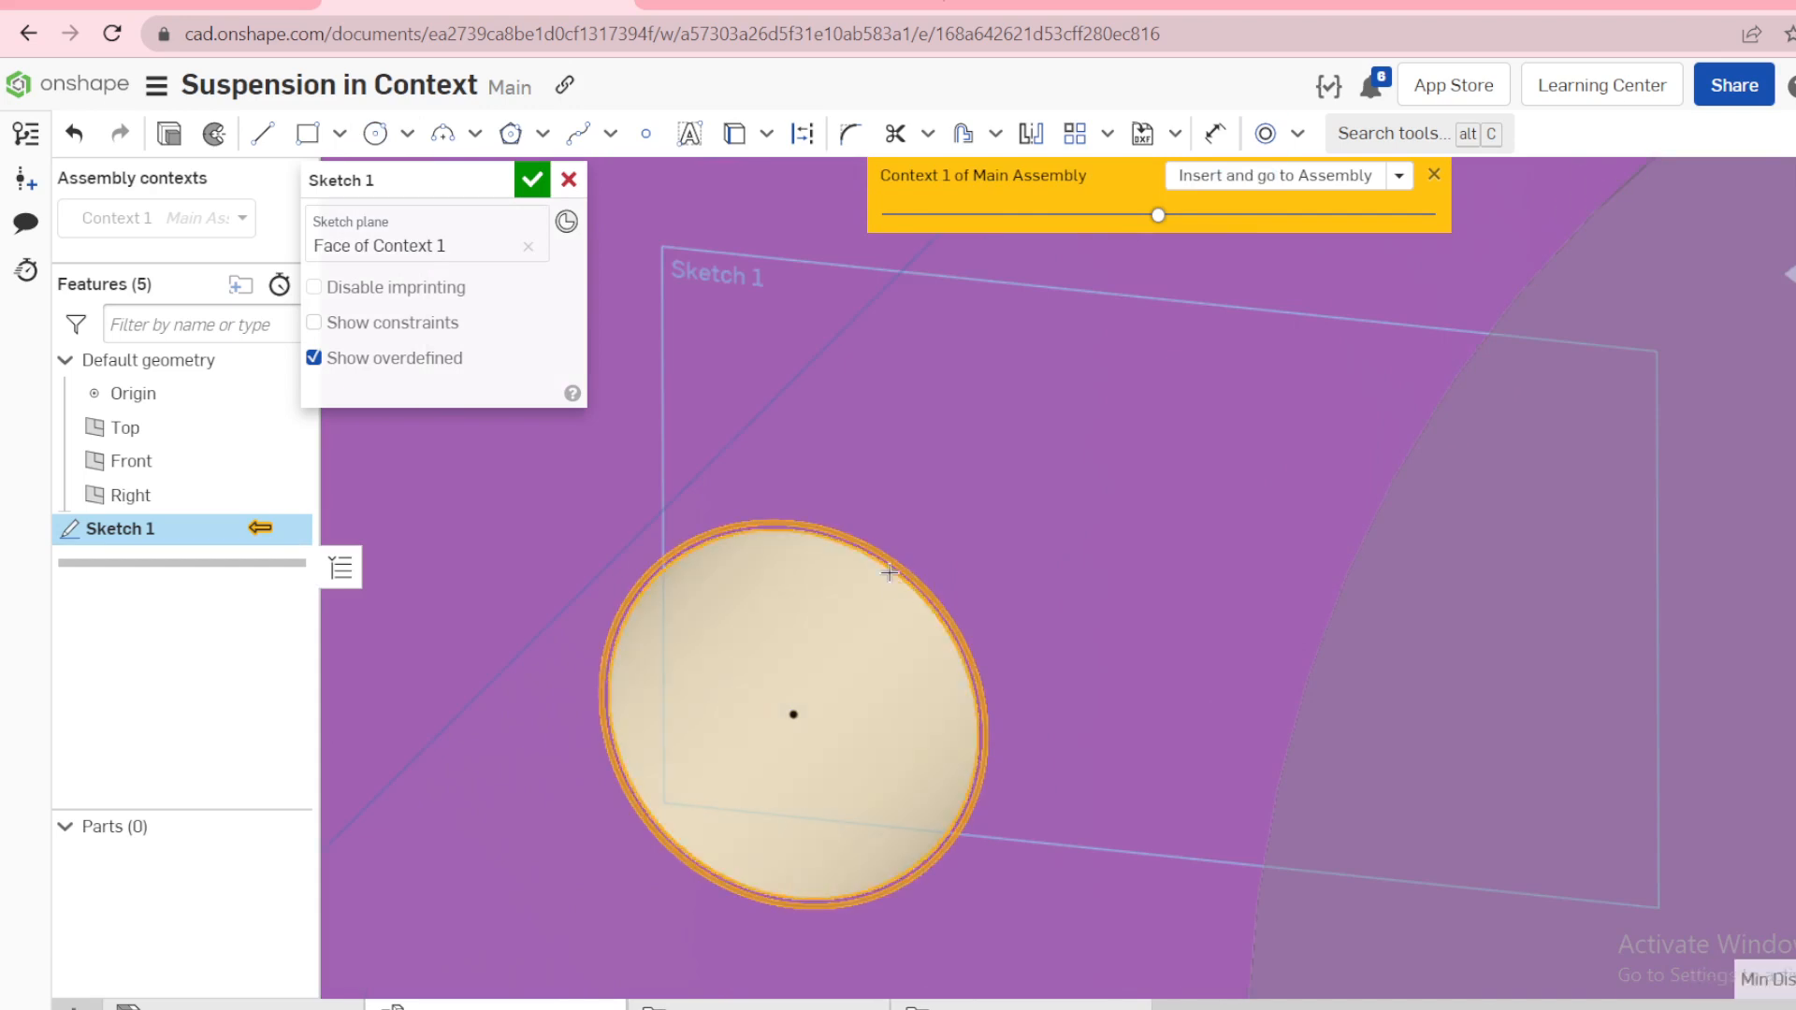
{"action": "key", "text": "e"}
{"action": "scroll", "coordinate": [1003, 595], "scroll_direction": "down", "scroll_amount": 5}
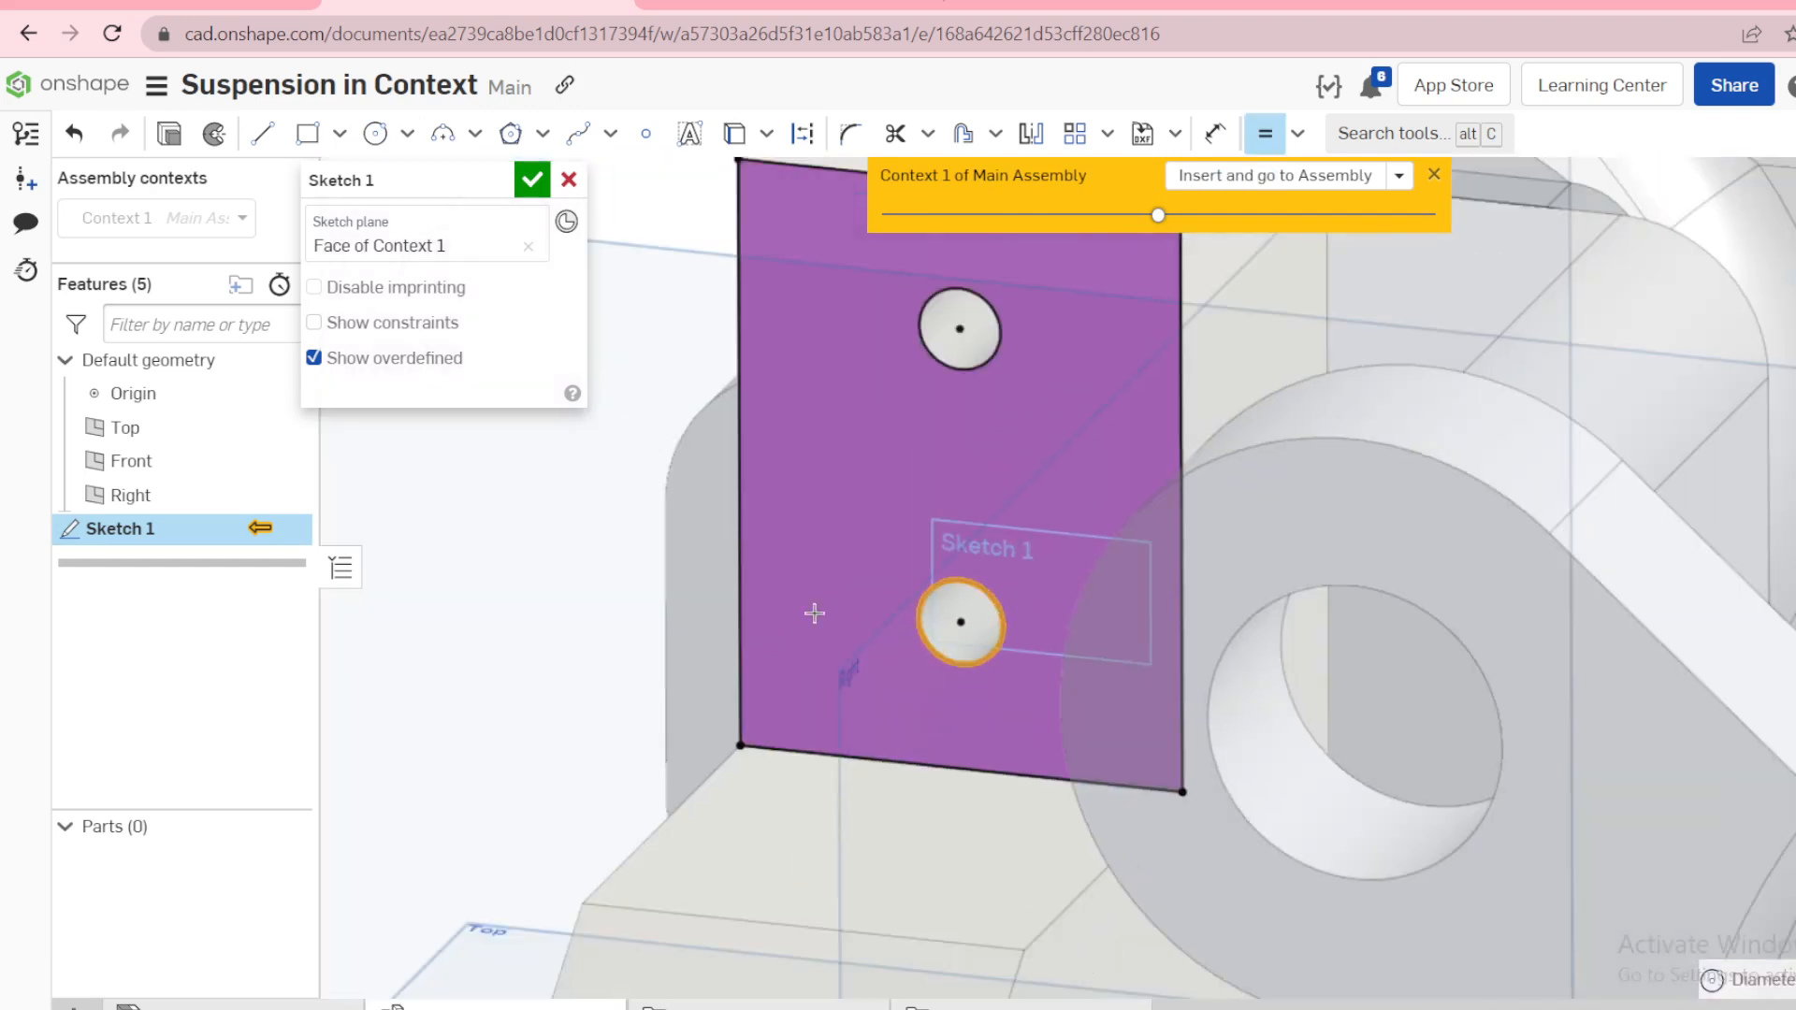
{"action": "scroll", "coordinate": [882, 595], "scroll_direction": "up", "scroll_amount": 6}
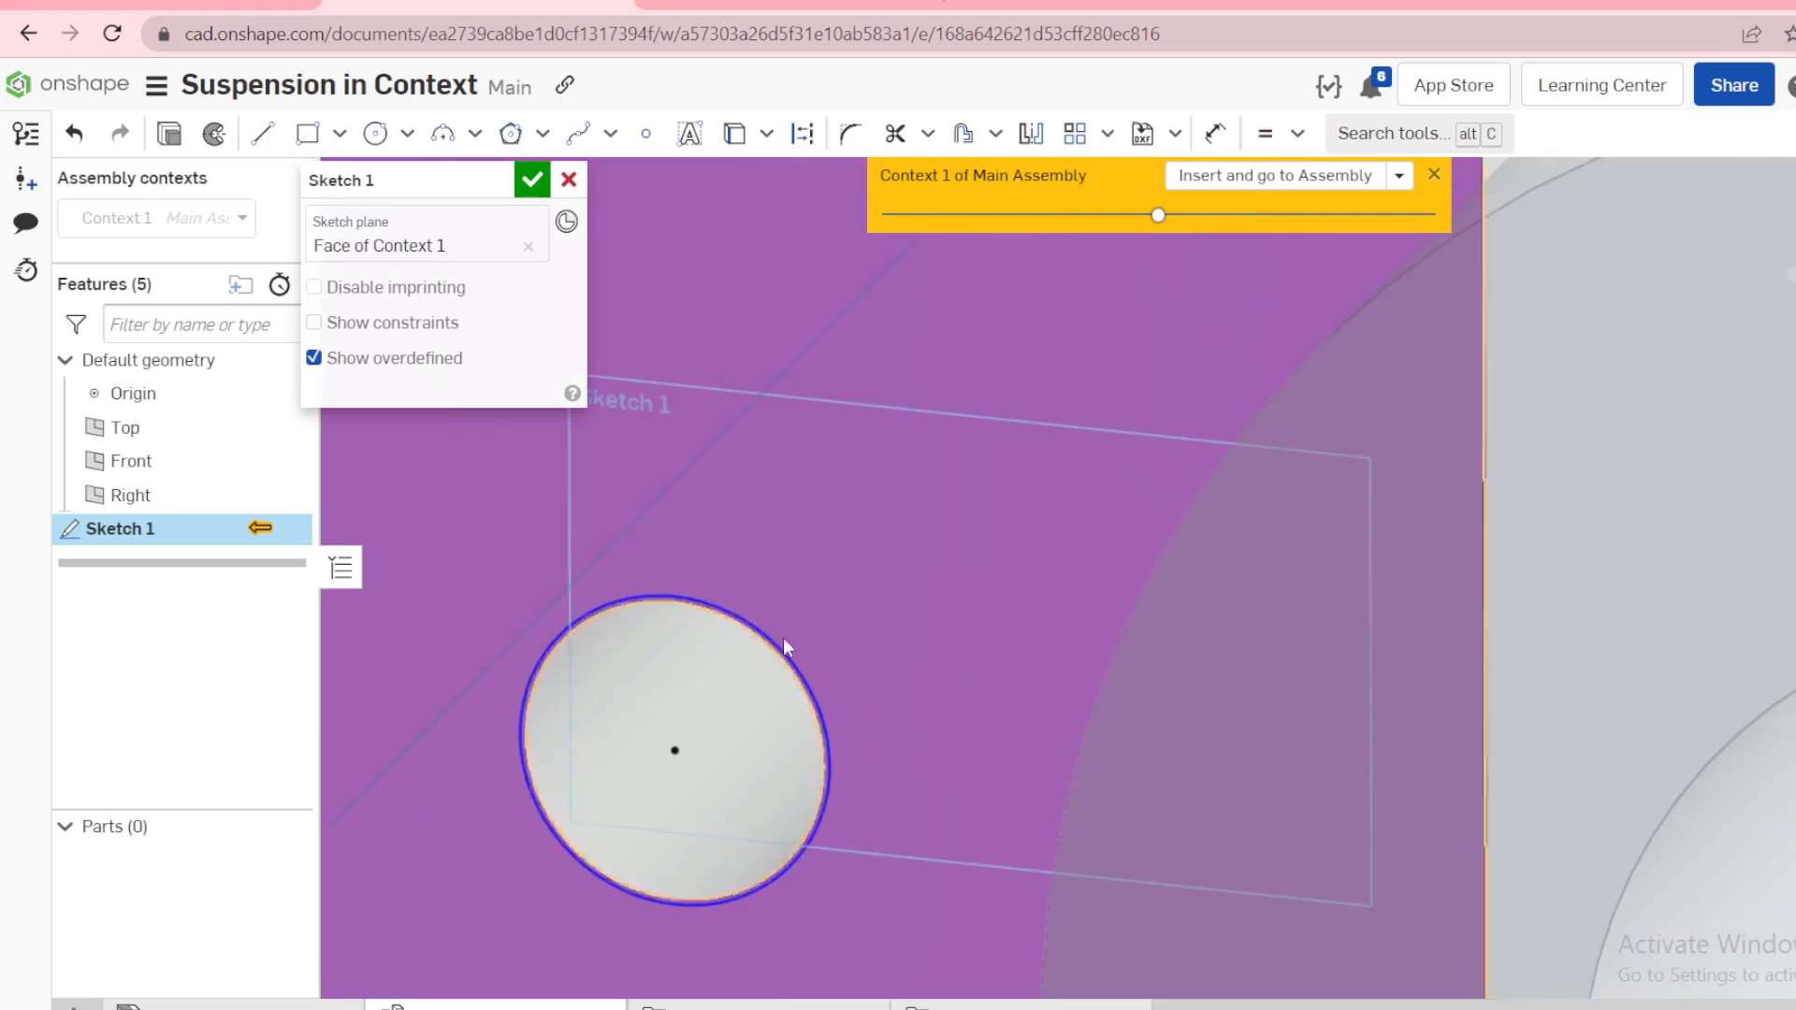
{"action": "scroll", "coordinate": [756, 637], "scroll_direction": "up", "scroll_amount": 3}
{"action": "scroll", "coordinate": [750, 656], "scroll_direction": "up", "scroll_amount": 3}
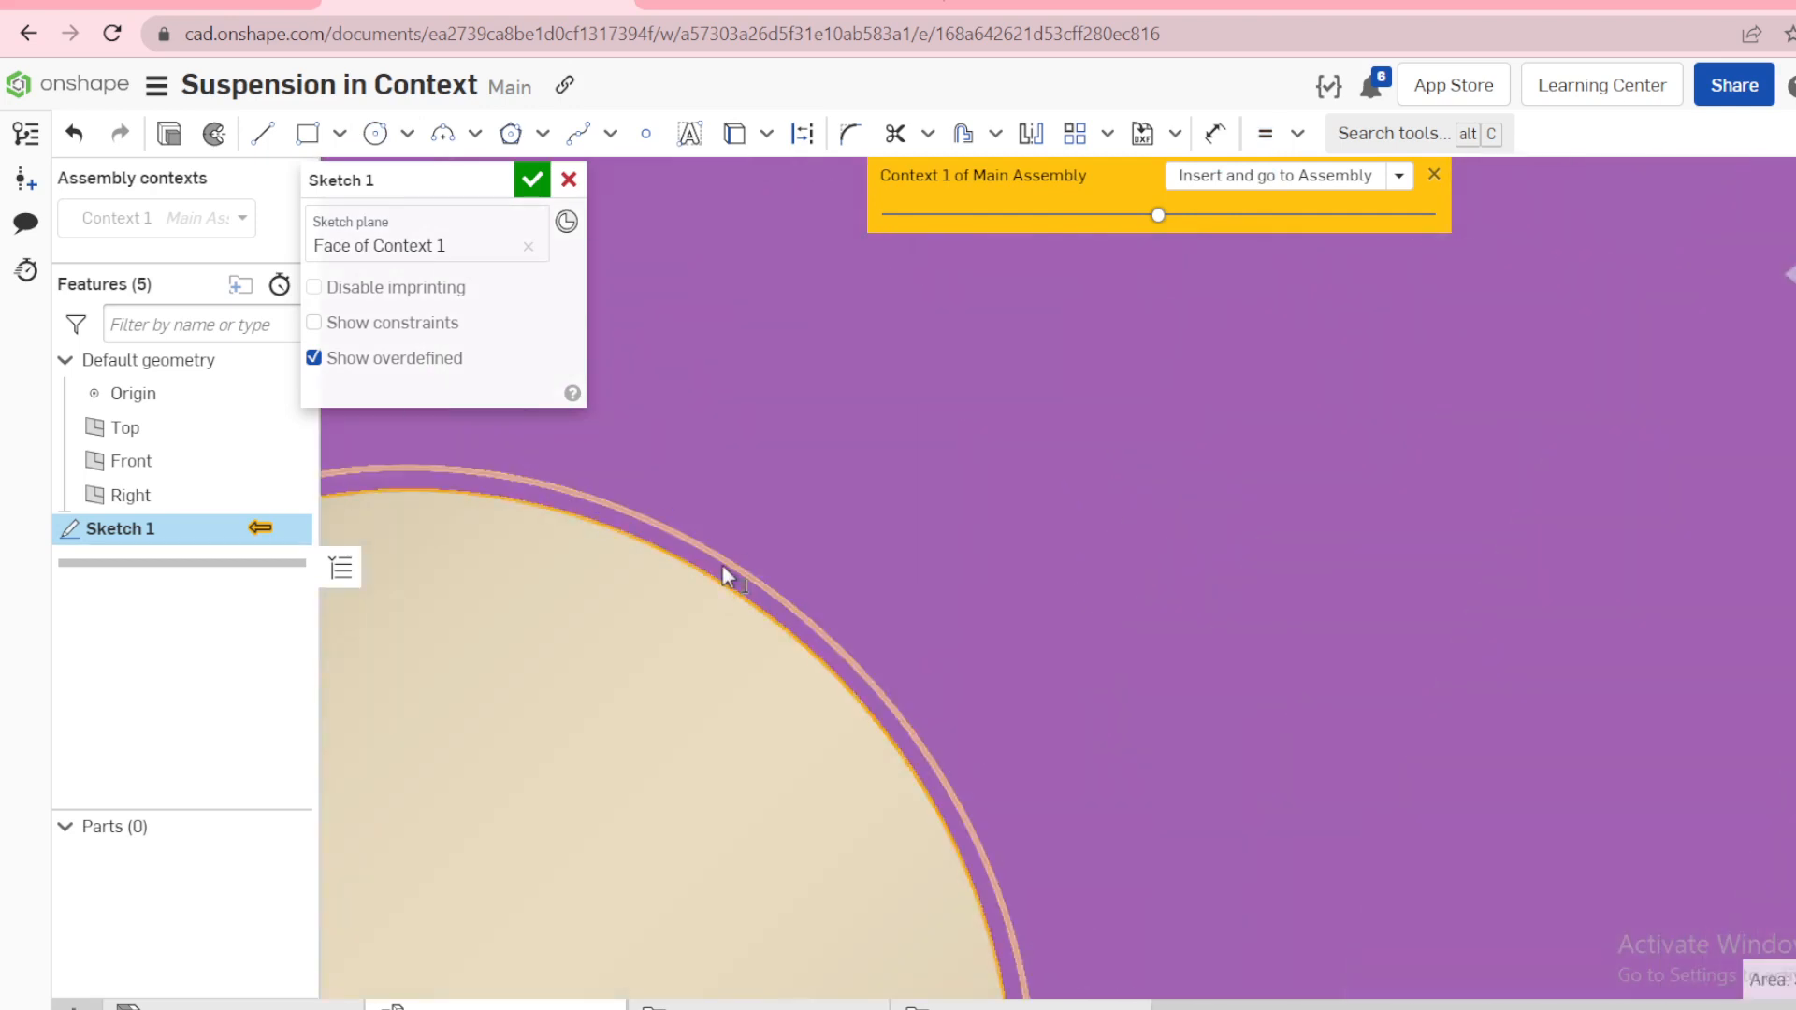
{"action": "key", "text": "e"}
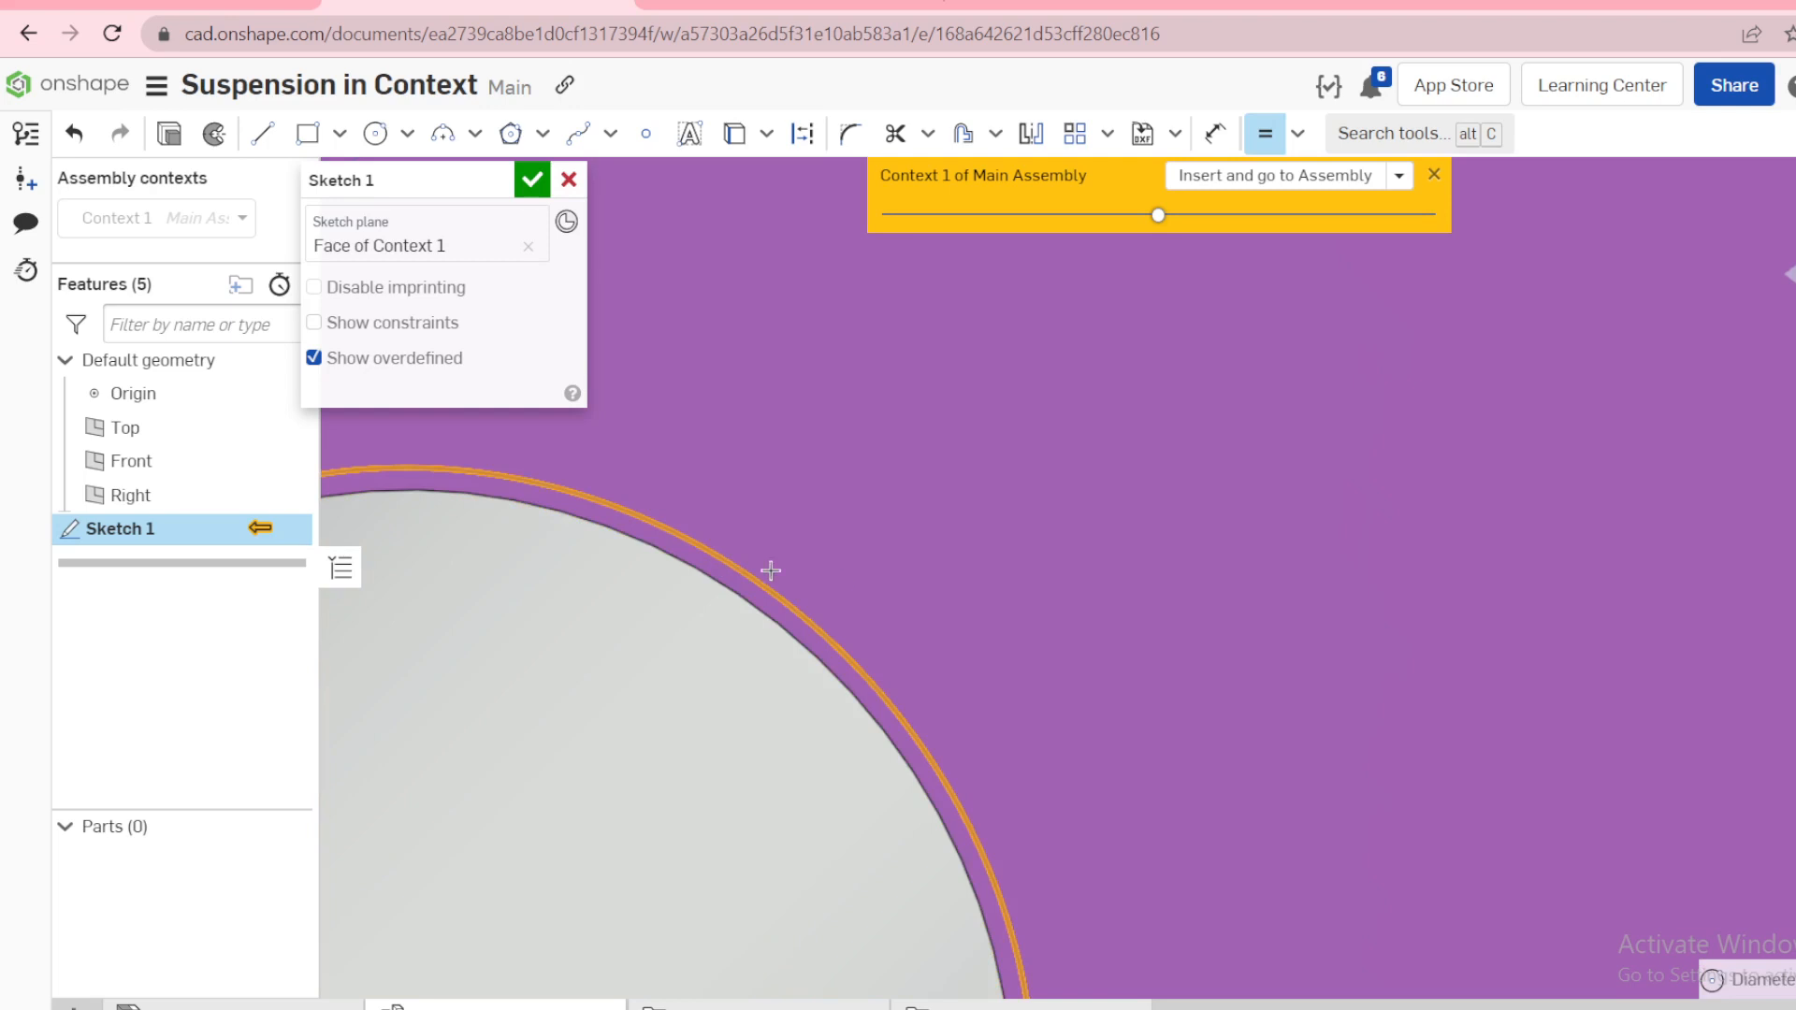
{"action": "key", "text": "Escape"}
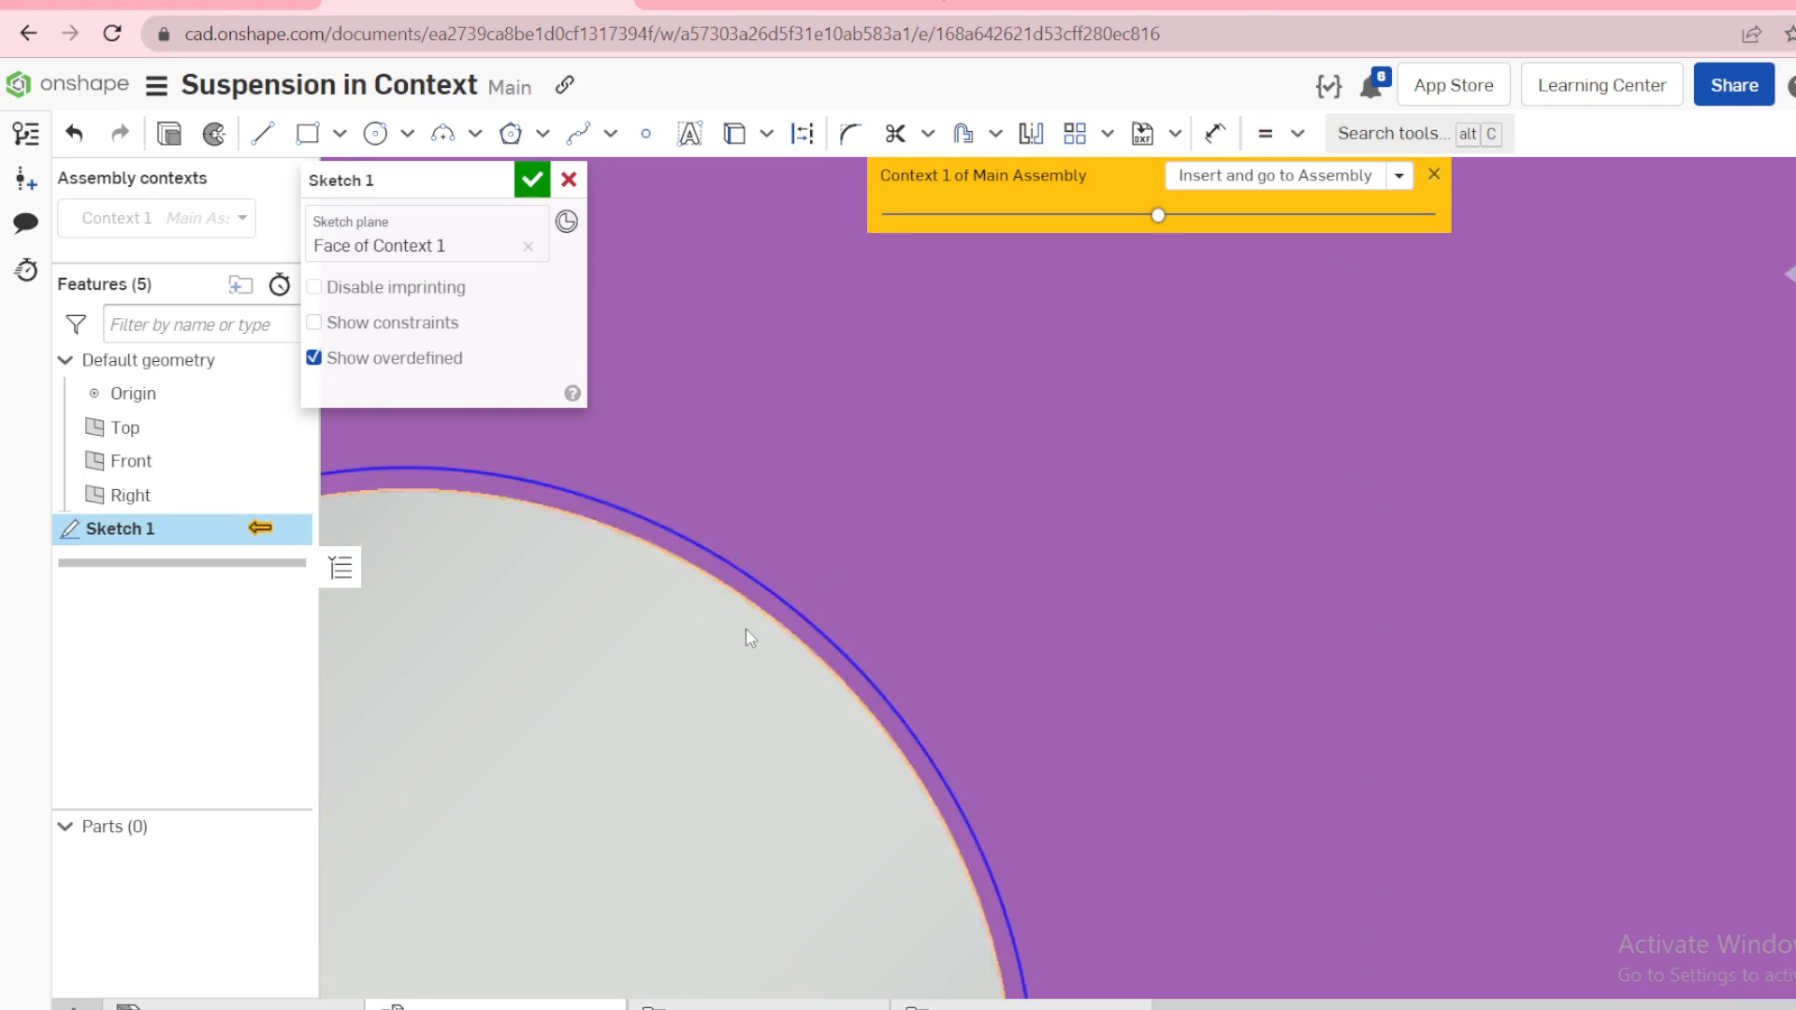
Step: Try a Tangent constraint between the sketched circle and the lower hole's edge, and remove the circle
{"action": "left_click", "coordinate": [793, 605]}
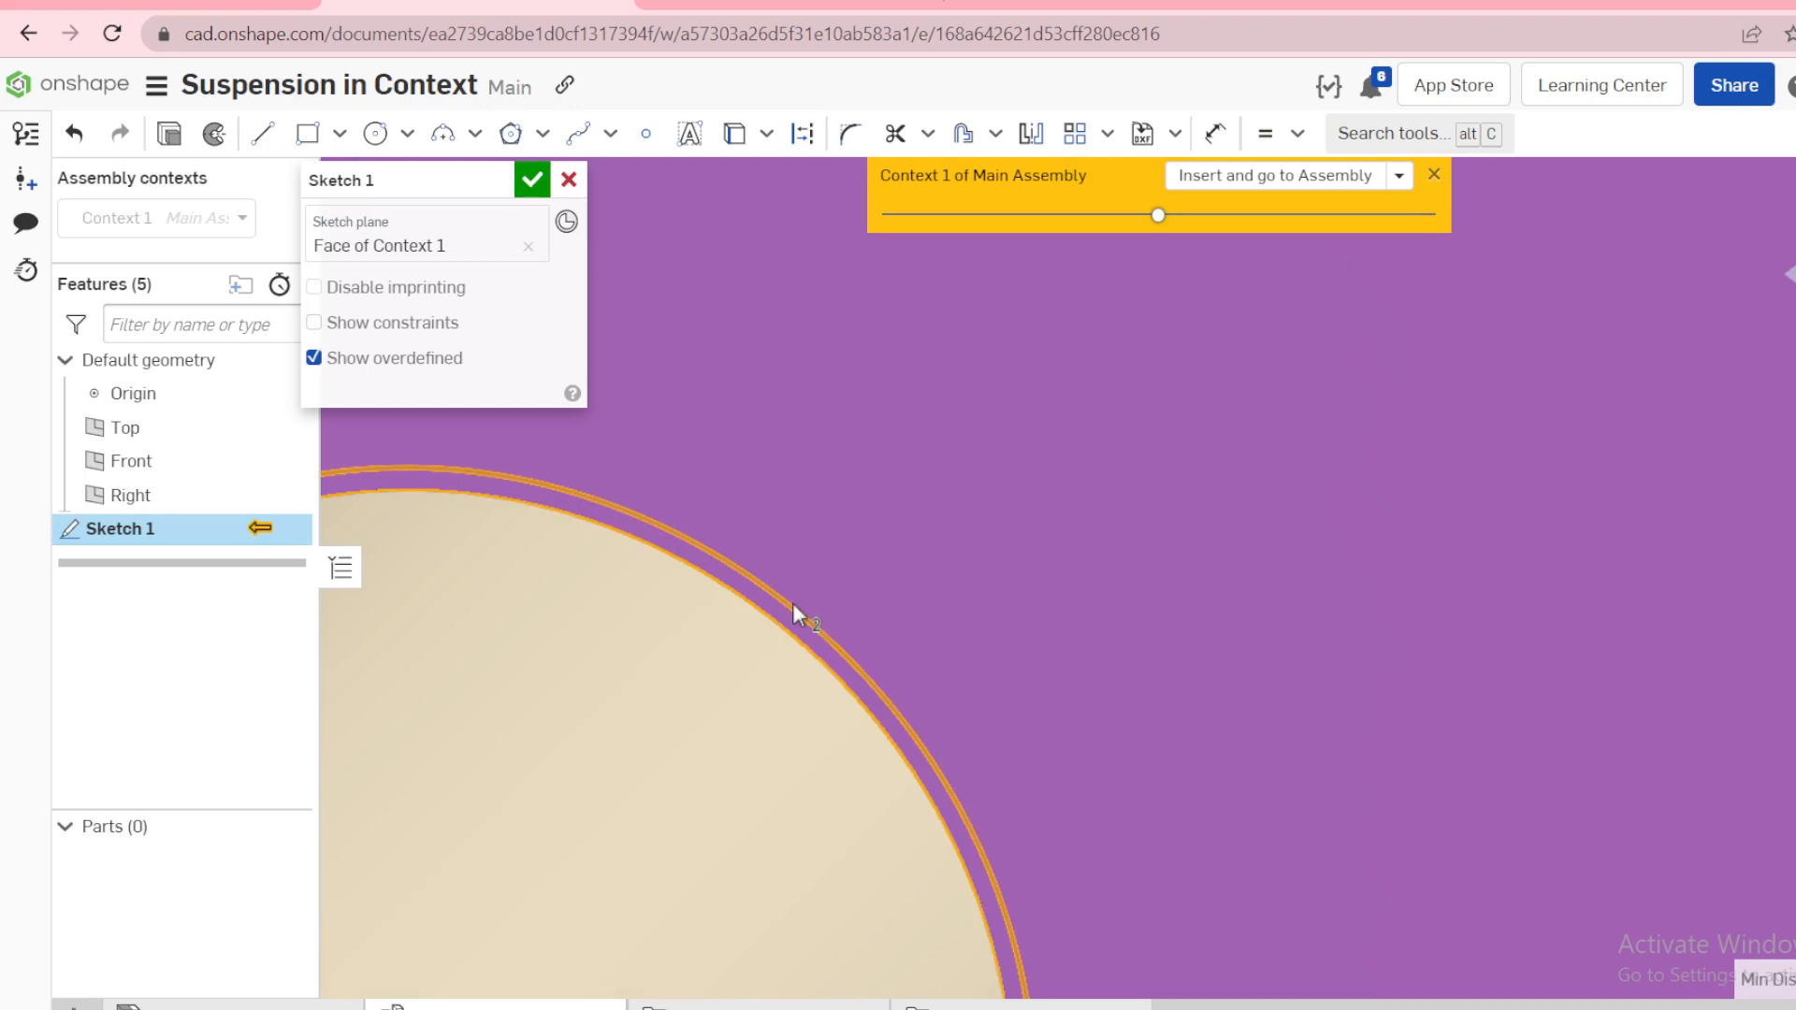
{"action": "key", "text": "t"}
{"action": "scroll", "coordinate": [803, 612], "scroll_direction": "down", "scroll_amount": 8}
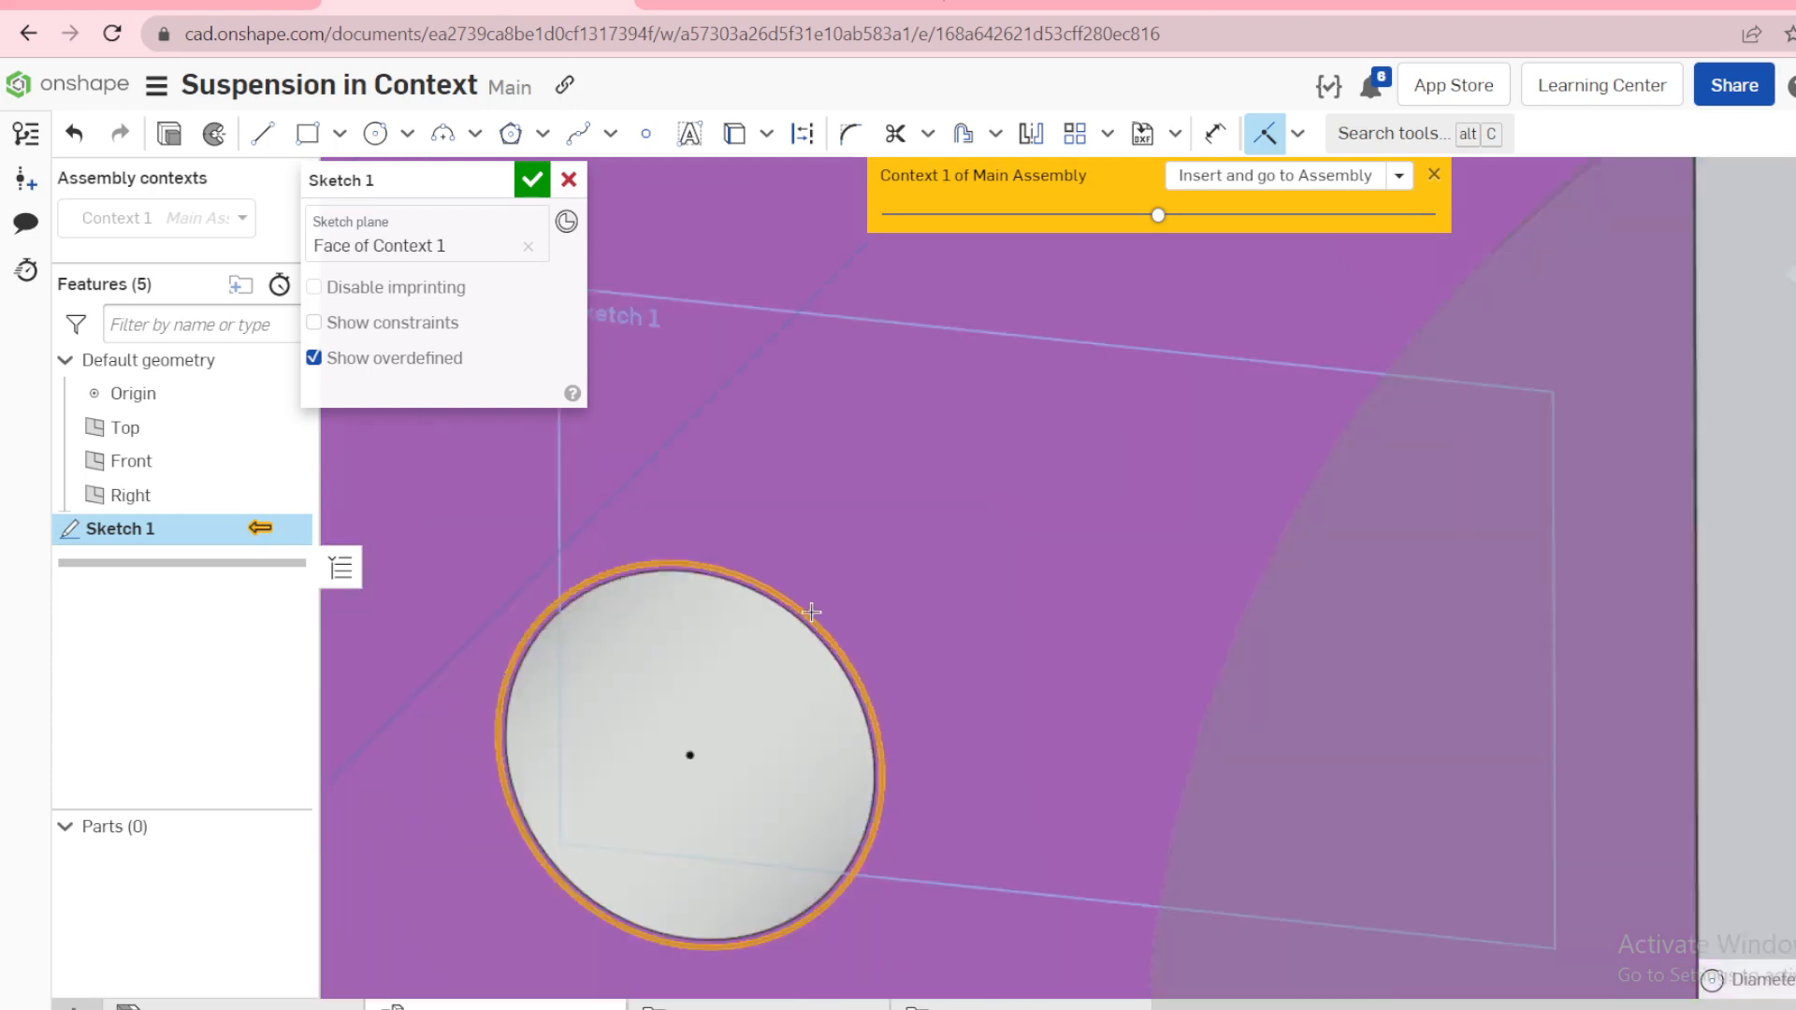
{"action": "key", "text": "Escape"}
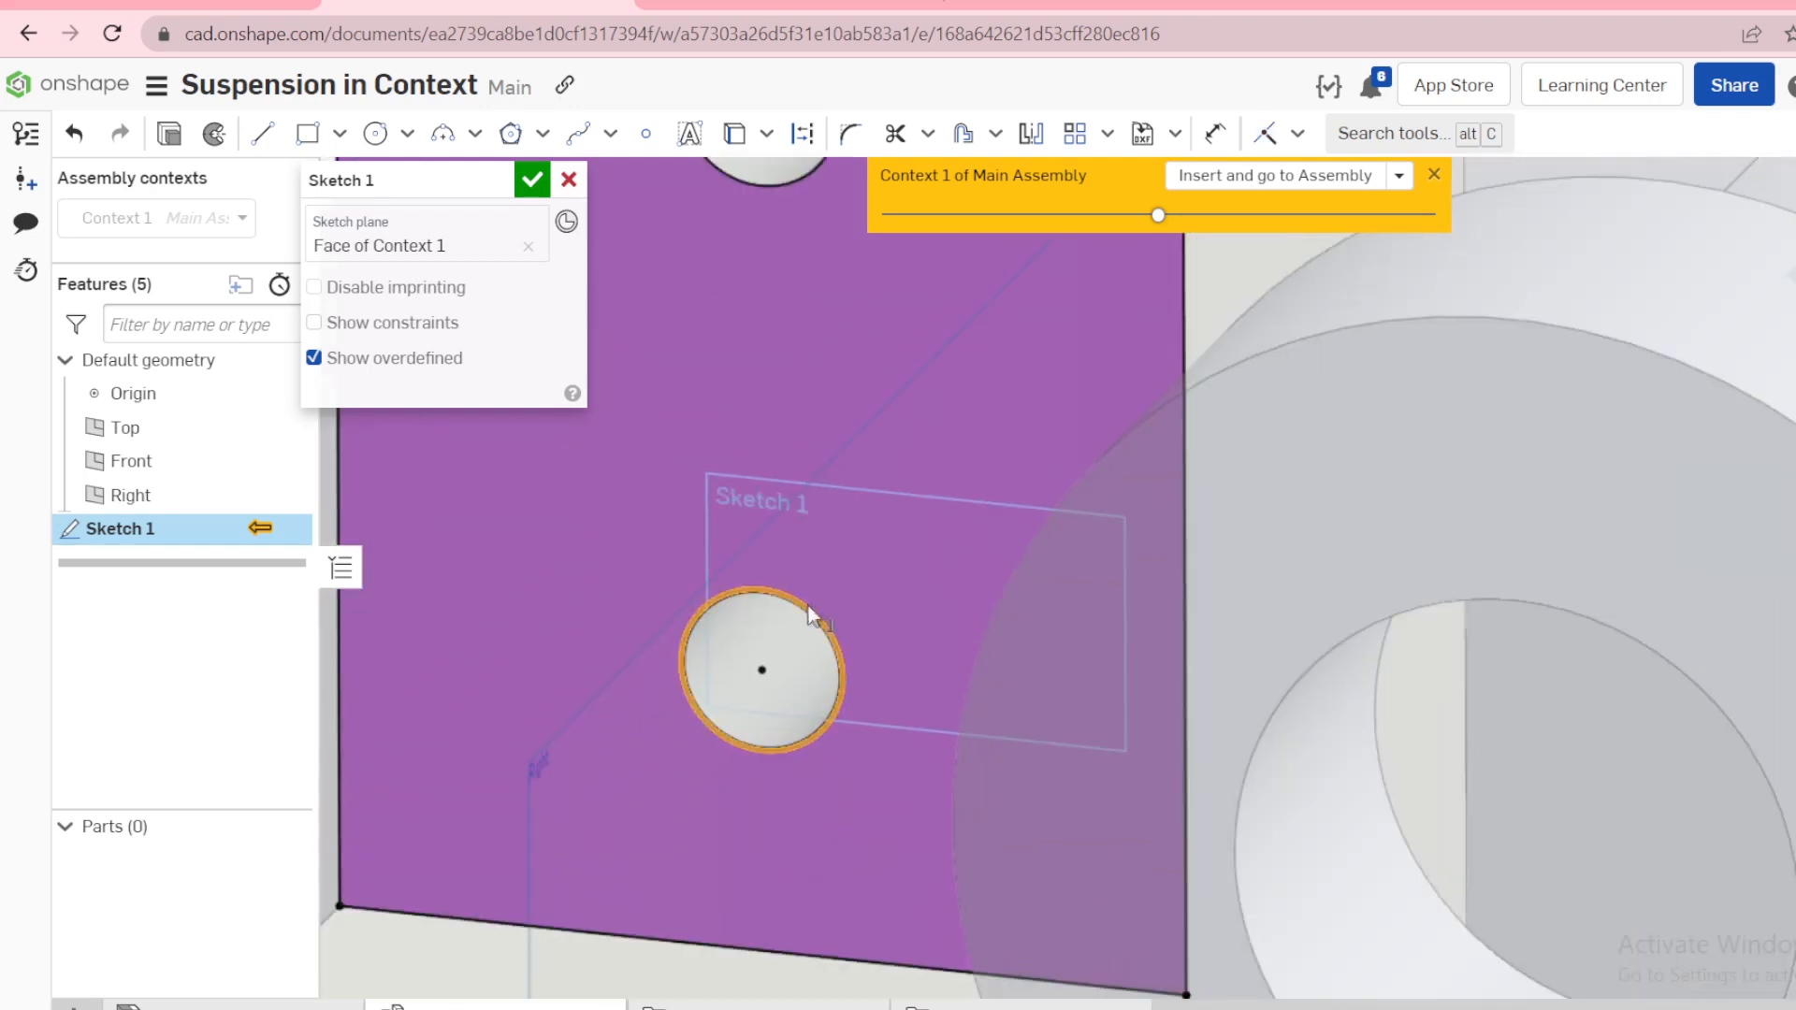
{"action": "scroll", "coordinate": [831, 725], "scroll_direction": "down", "scroll_amount": 3}
{"action": "scroll", "coordinate": [814, 725], "scroll_direction": "down", "scroll_amount": 2}
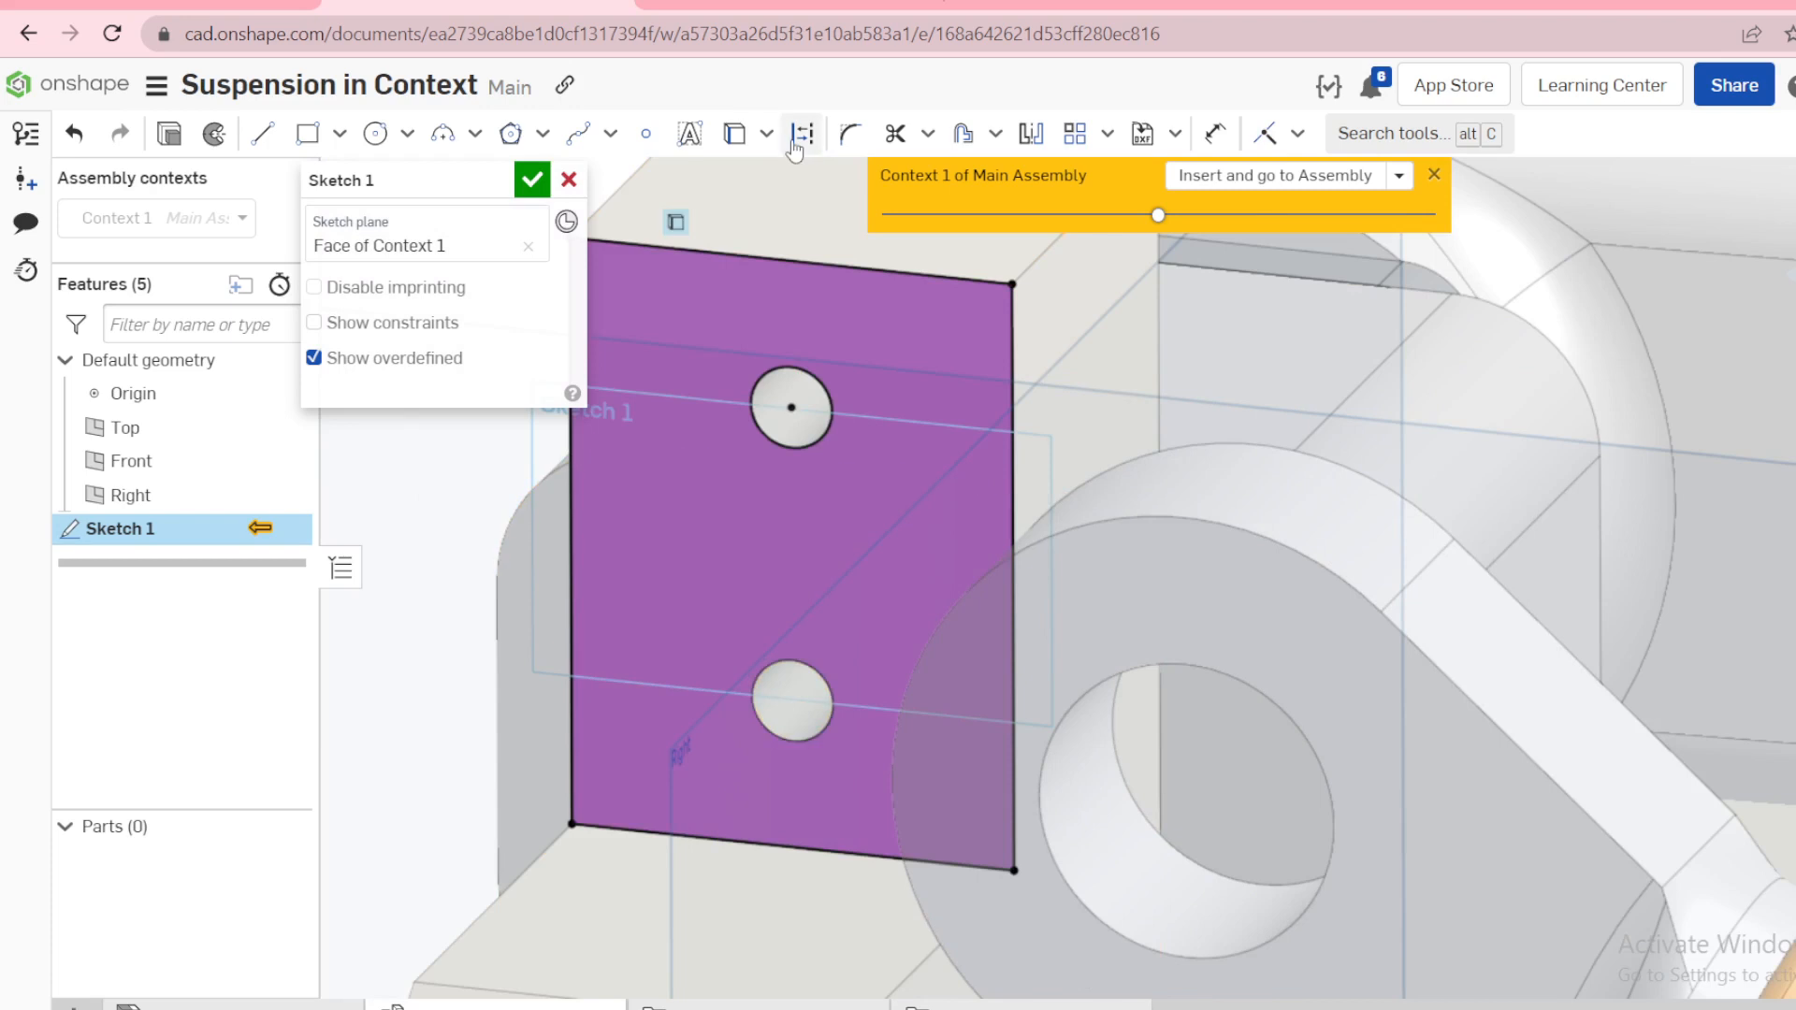
Step: Project the lower small hole's edge into the sketch with the Use tool
{"action": "left_click", "coordinate": [766, 138]}
{"action": "left_click", "coordinate": [765, 179]}
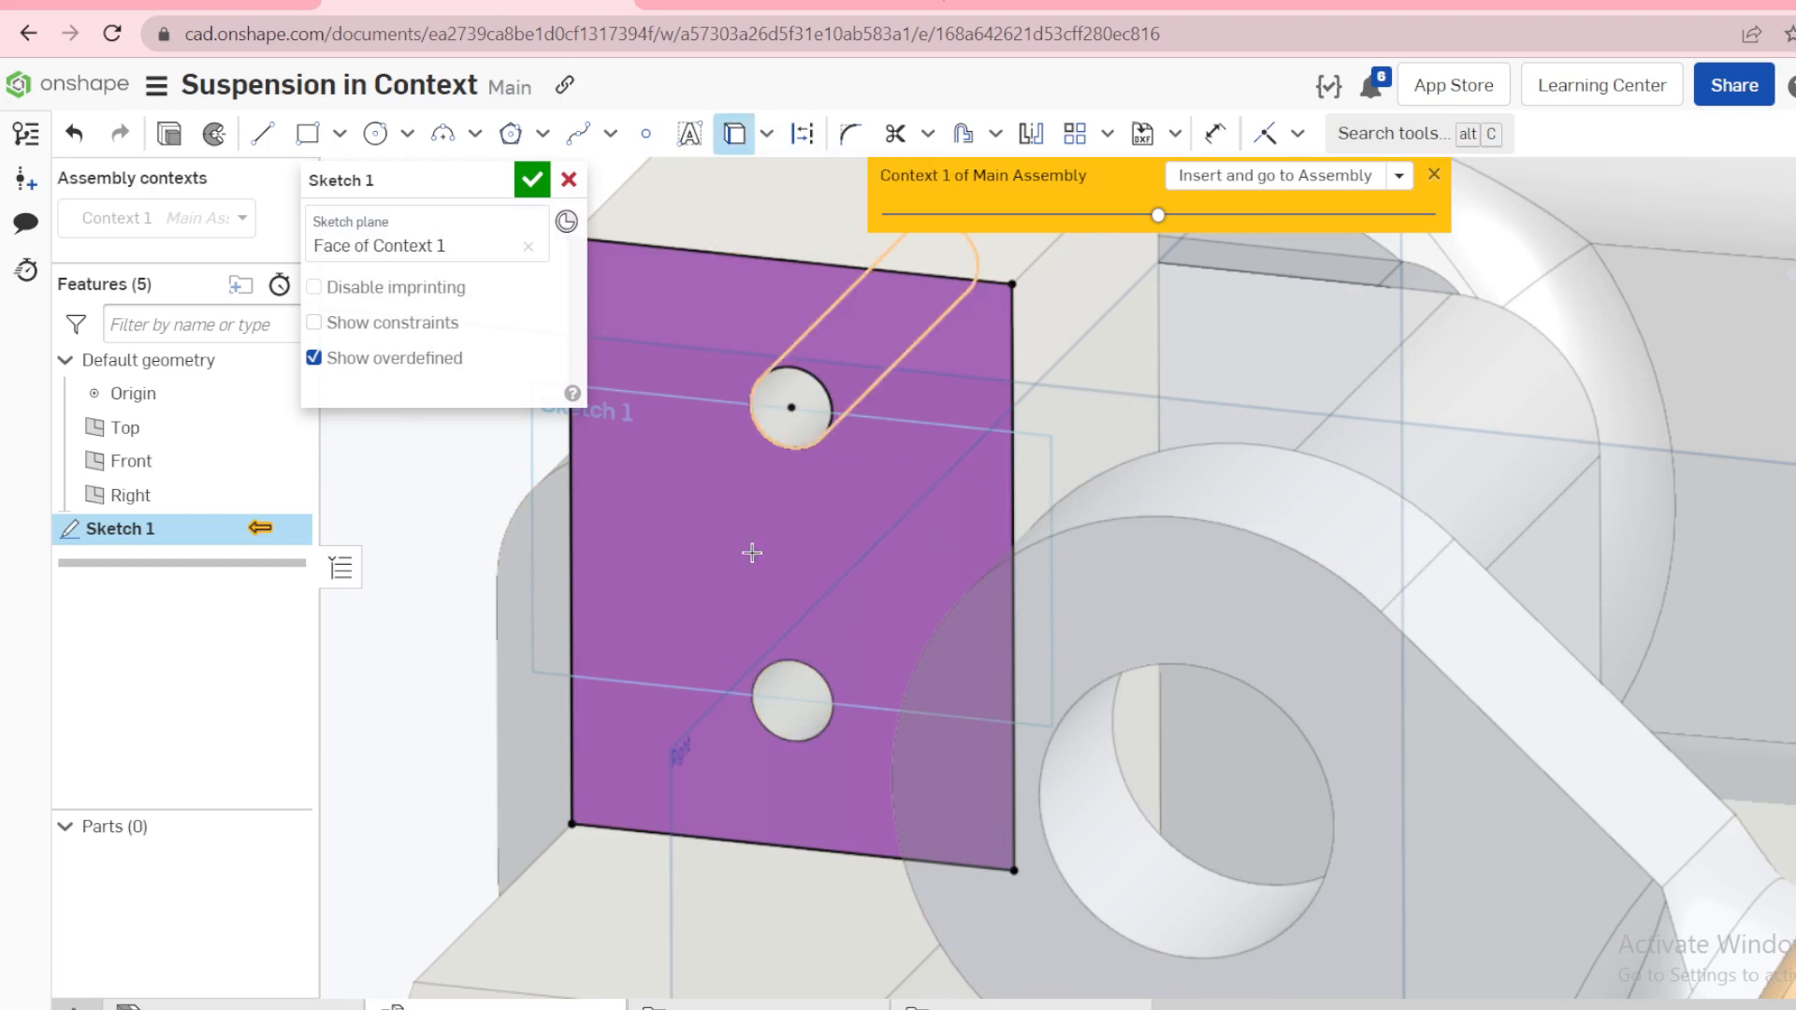
{"action": "left_click", "coordinate": [754, 711]}
{"action": "scroll", "coordinate": [854, 505], "scroll_direction": "down", "scroll_amount": 3}
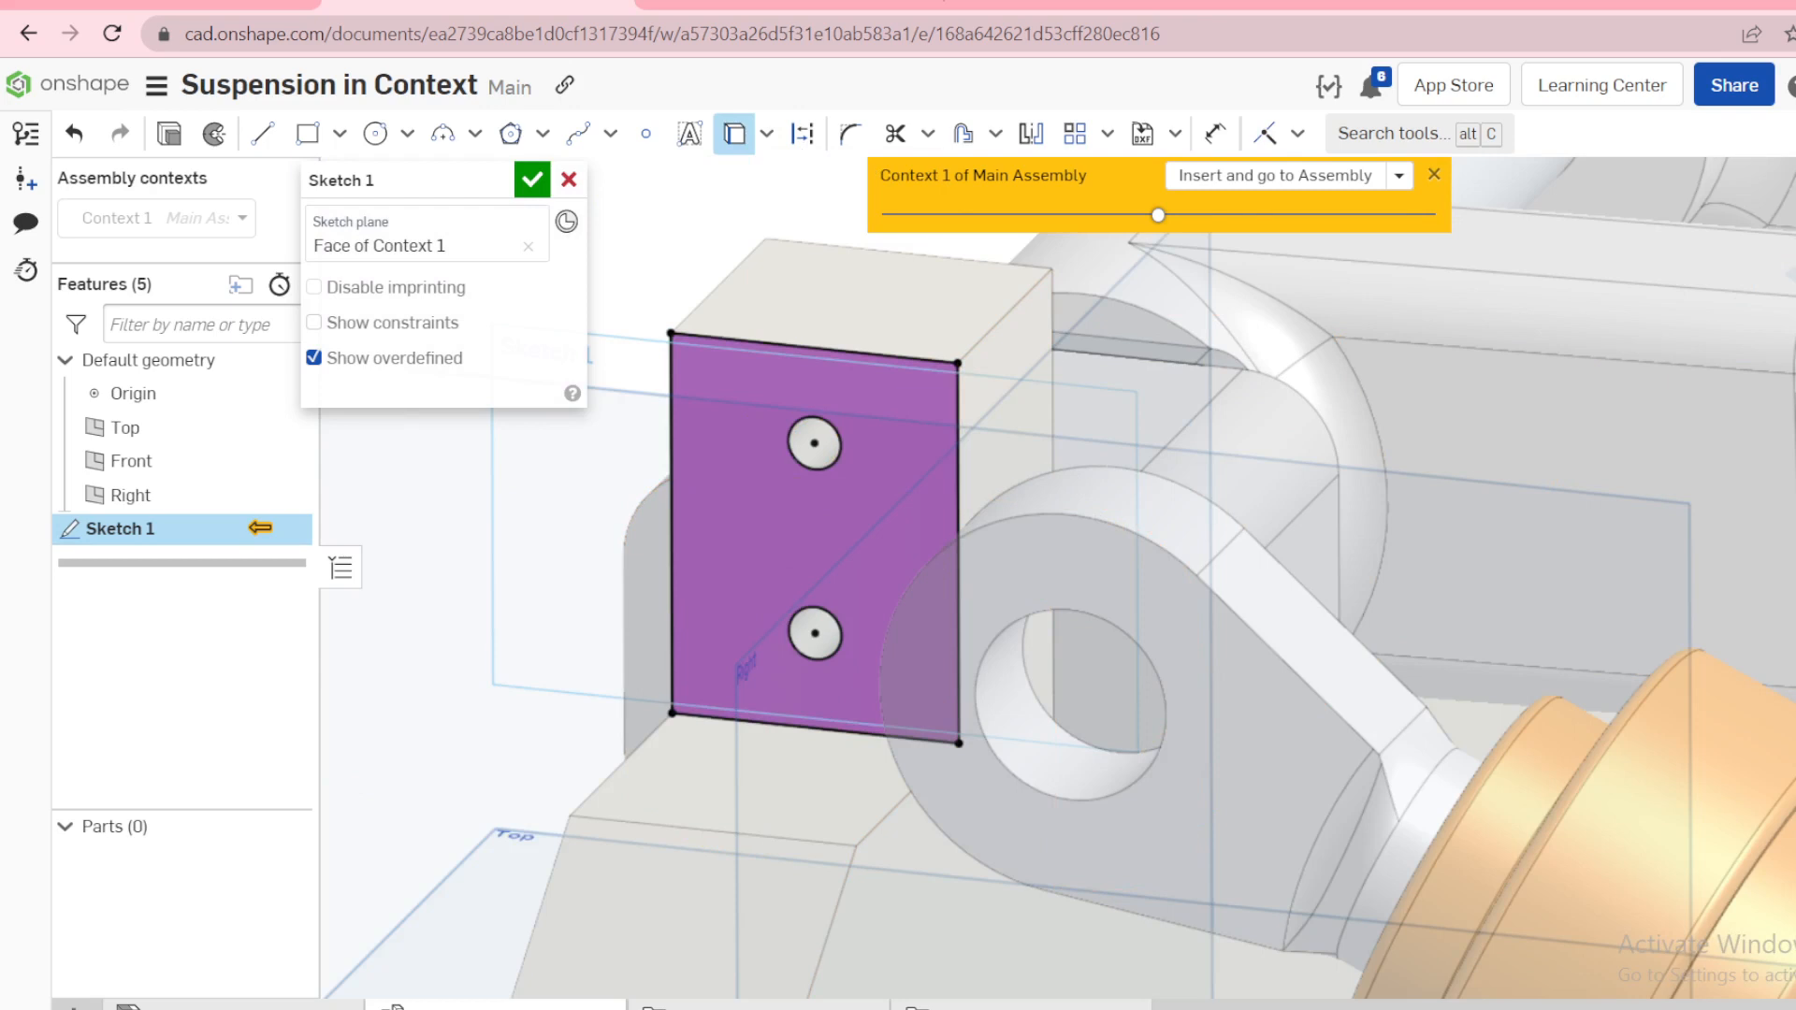
{"action": "scroll", "coordinate": [773, 509], "scroll_direction": "down", "scroll_amount": 2}
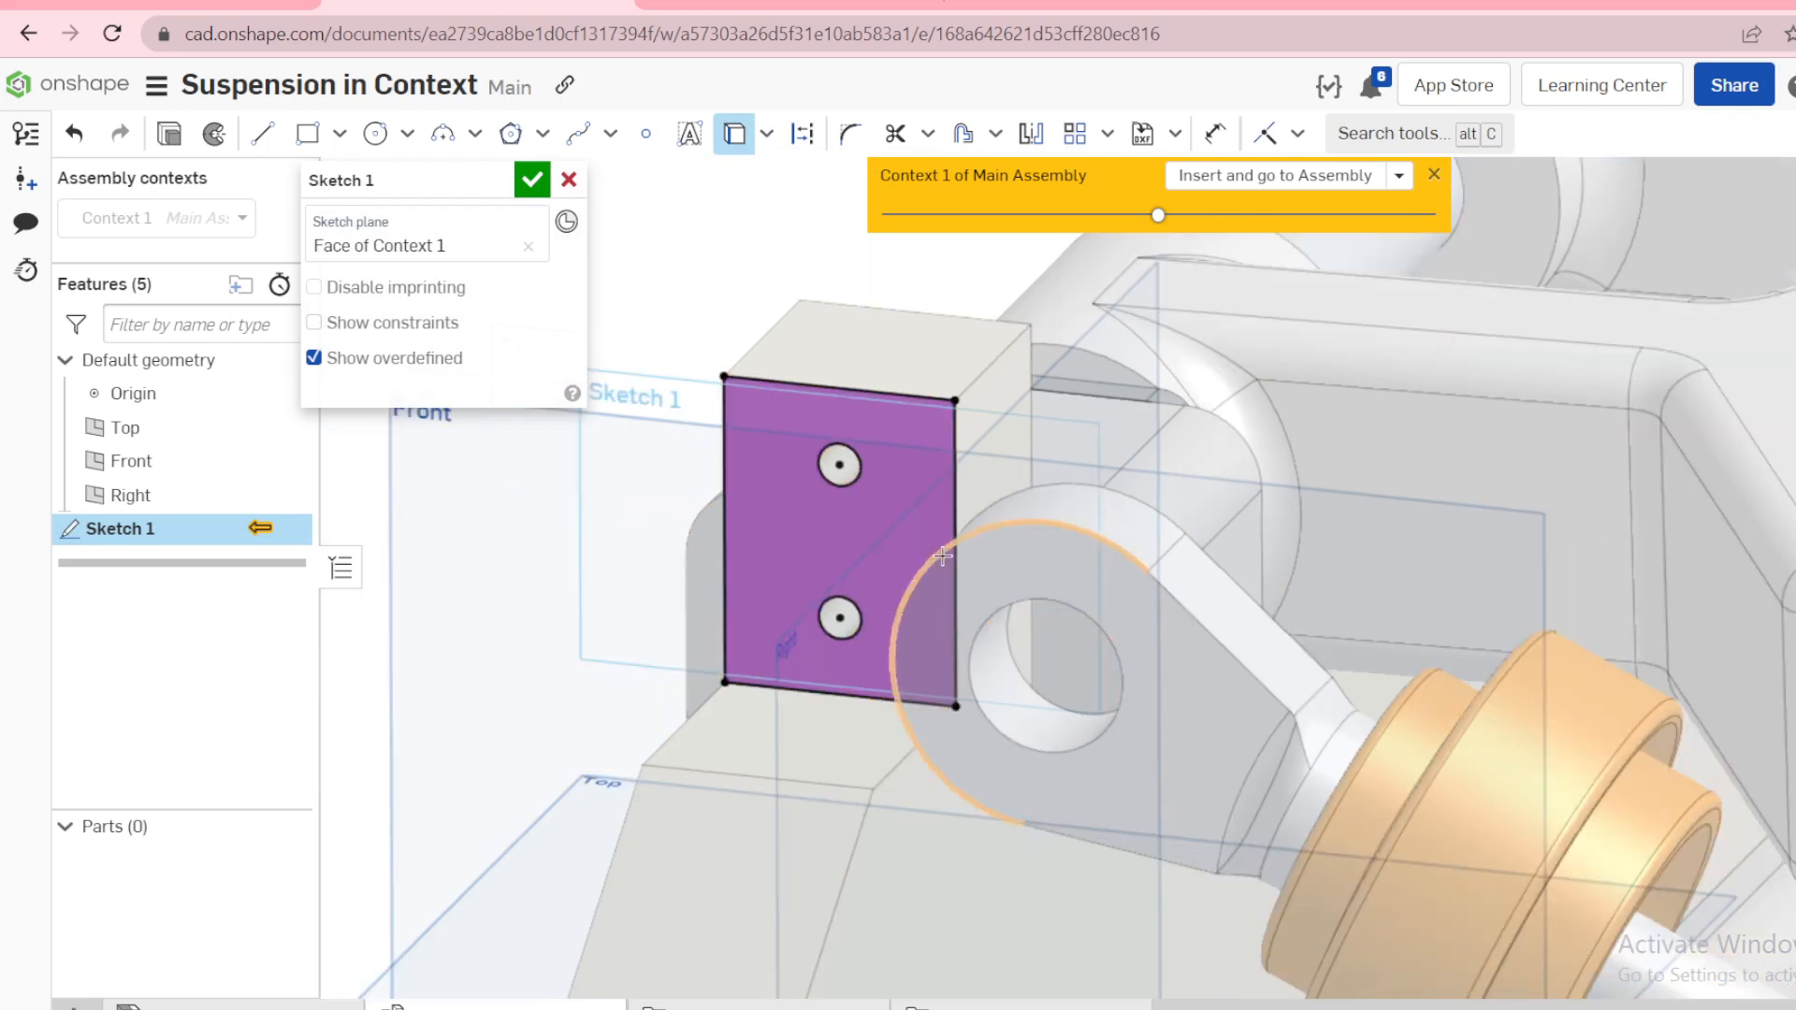
{"action": "key", "text": "Escape"}
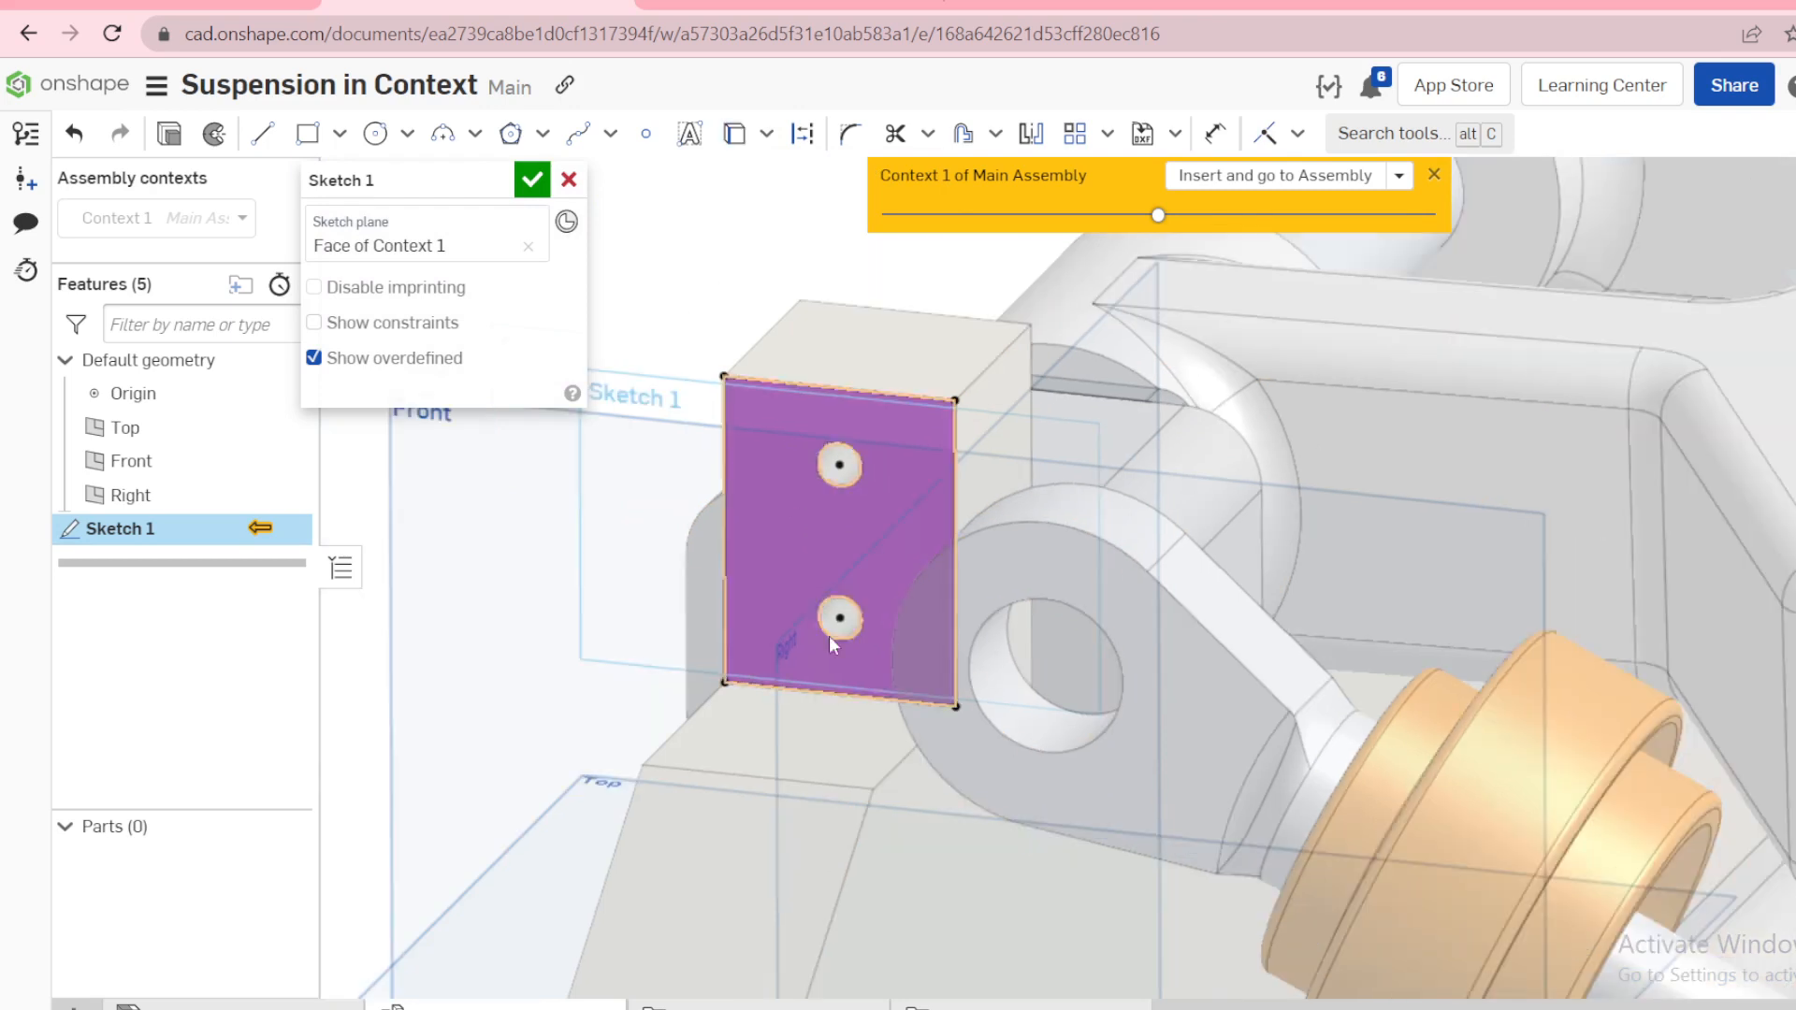
Step: Project the bore edge of the shock's upper eye into the sketch and compare the projected circle with the bore
{"action": "left_click", "coordinate": [1058, 608]}
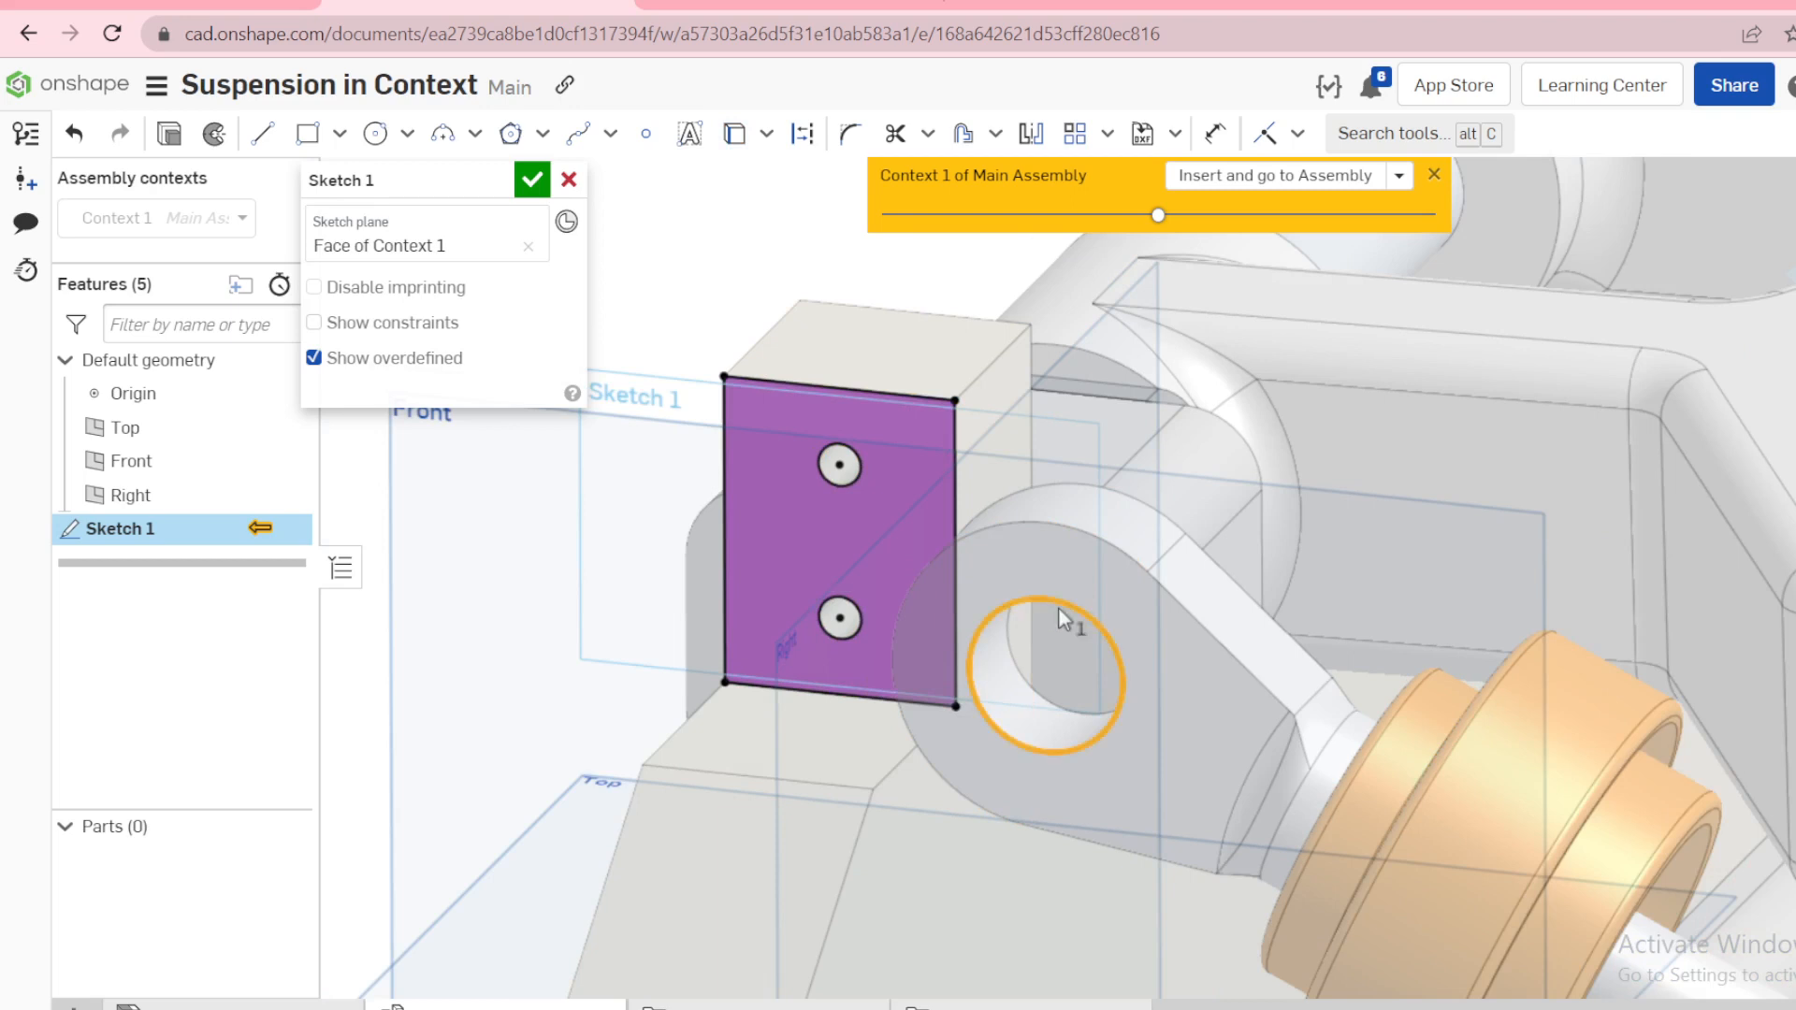
{"action": "key", "text": "u"}
{"action": "scroll", "coordinate": [1017, 595], "scroll_direction": "down", "scroll_amount": 3}
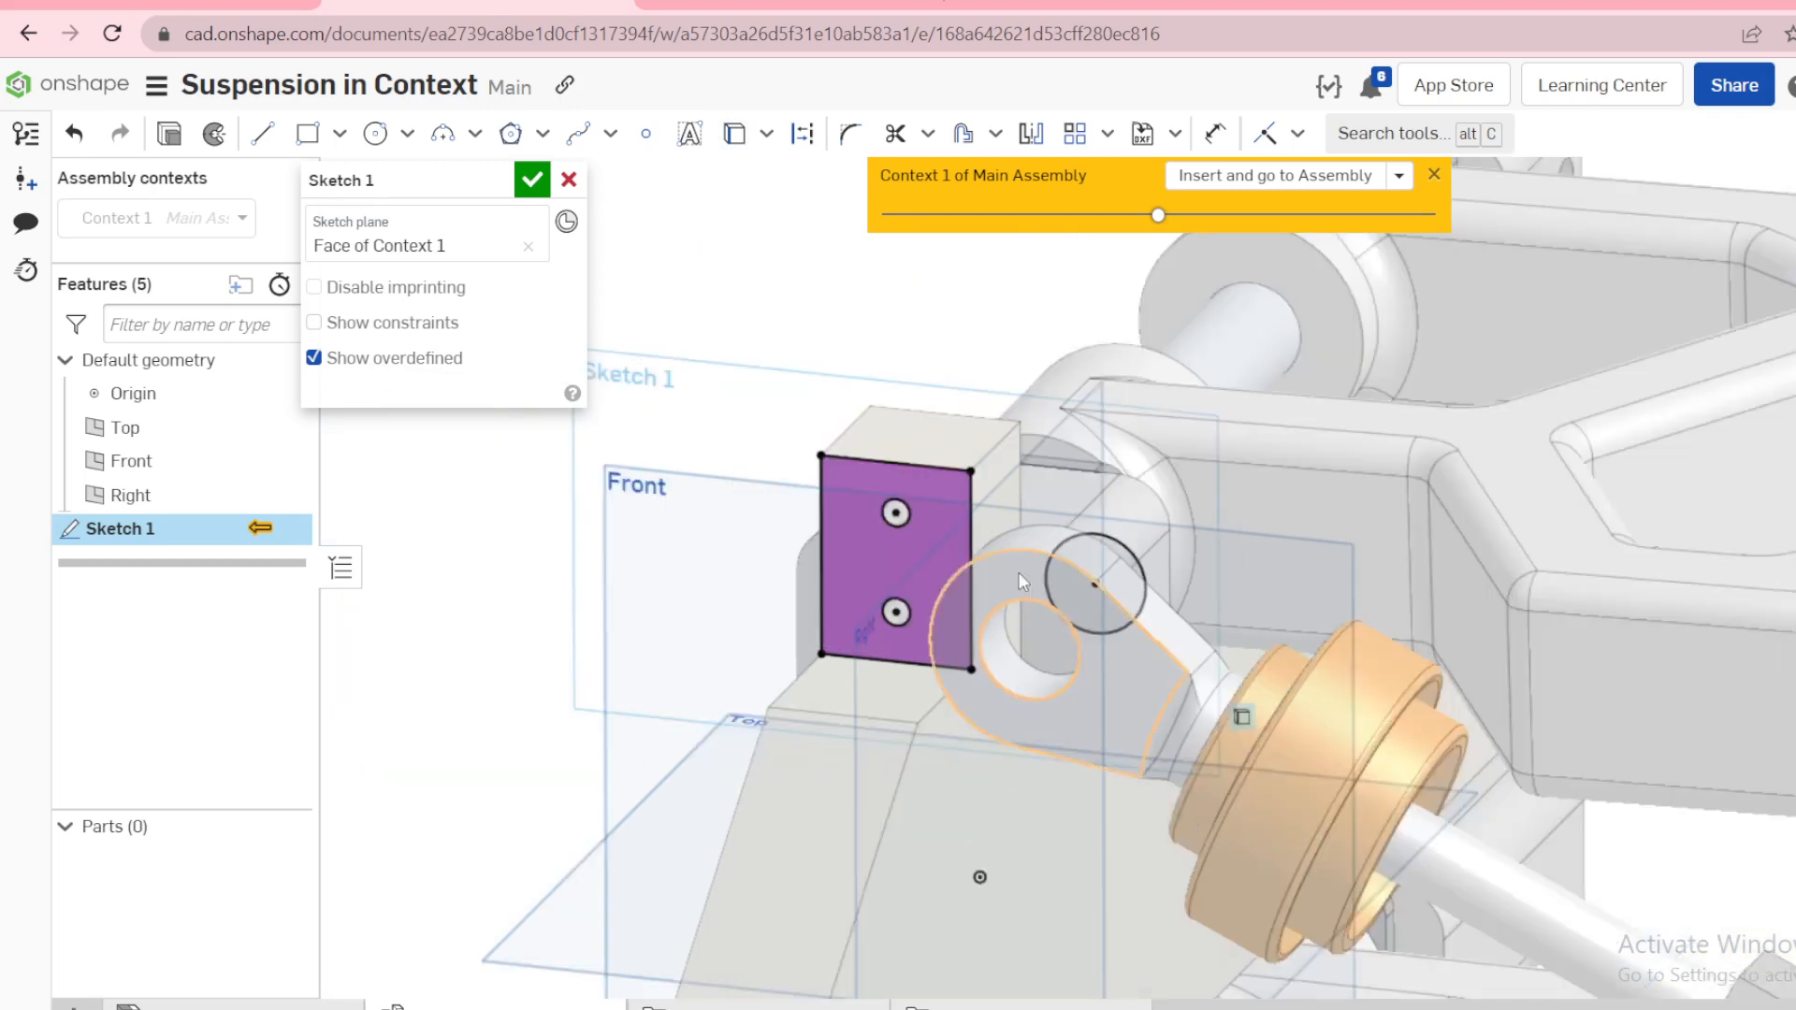
{"action": "mouse_move", "coordinate": [1021, 585]}
{"action": "right_mouse_down"}
{"action": "mouse_move", "coordinate": [1057, 670]}
{"action": "mouse_move", "coordinate": [1040, 708]}
{"action": "mouse_move", "coordinate": [1071, 691]}
{"action": "mouse_move", "coordinate": [1080, 601]}
{"action": "mouse_move", "coordinate": [1029, 622]}
{"action": "mouse_move", "coordinate": [1043, 645]}
{"action": "right_mouse_up"}
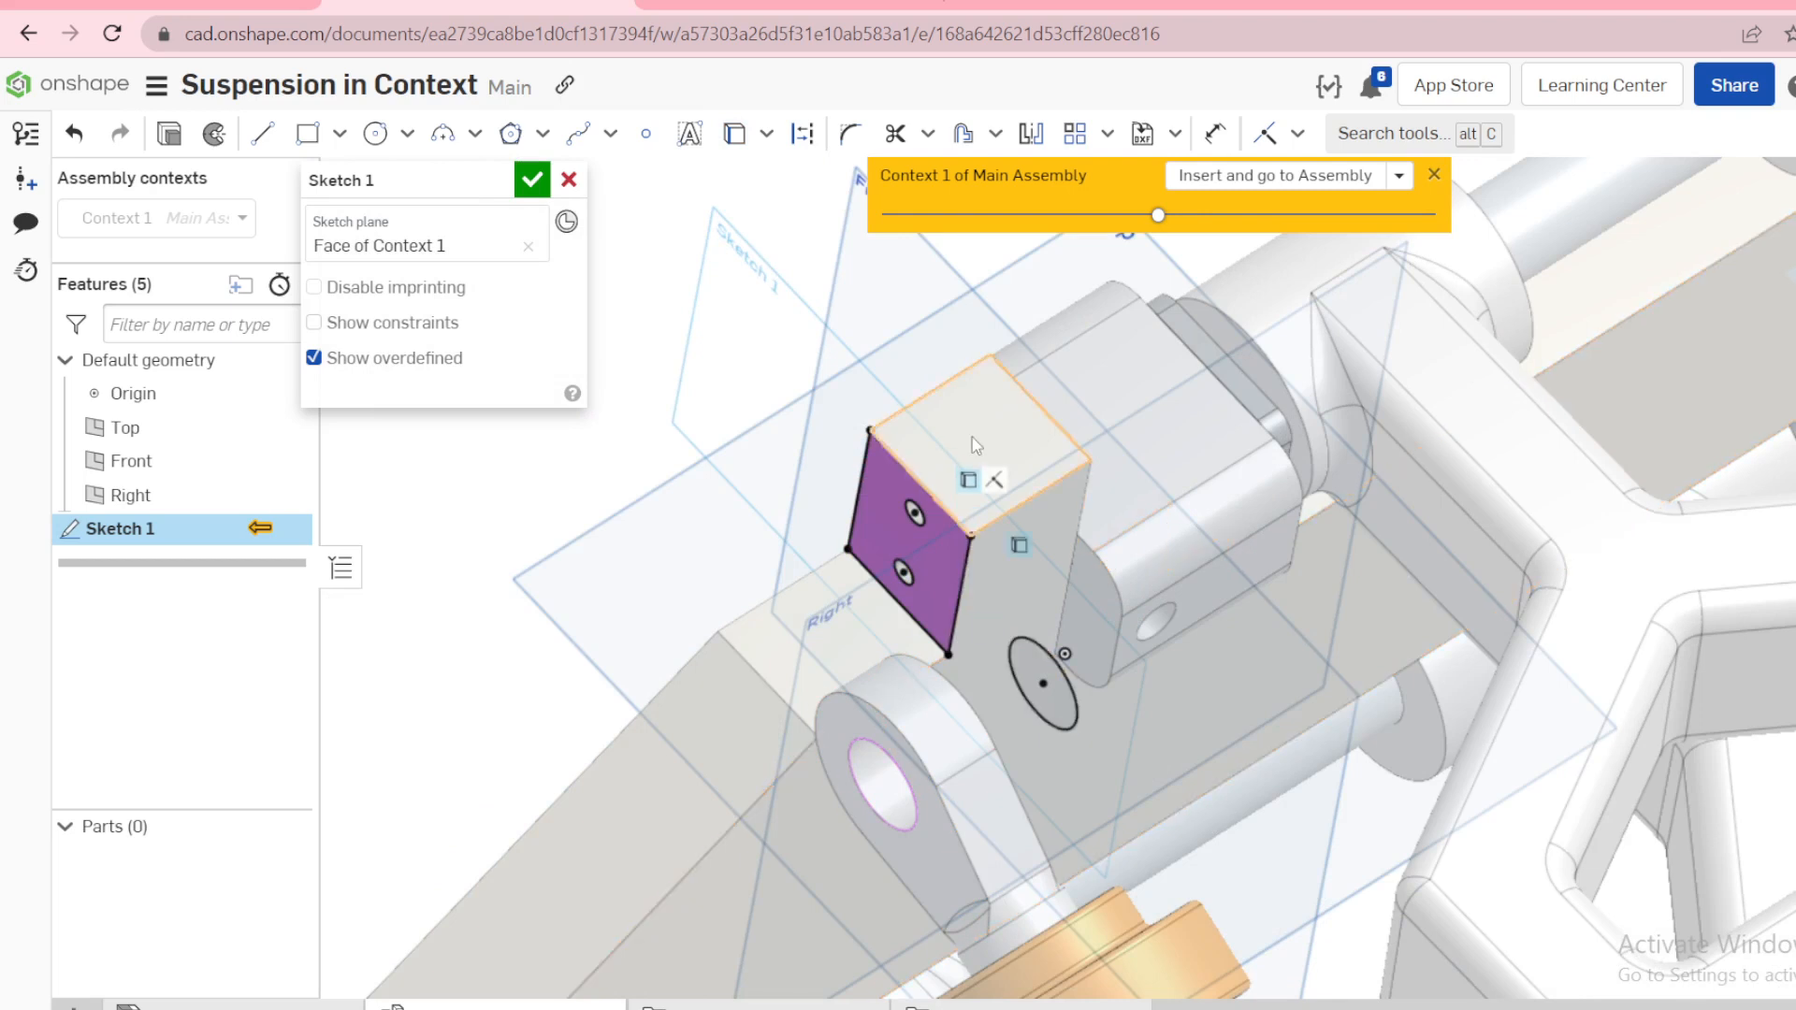
{"action": "key", "text": "f"}
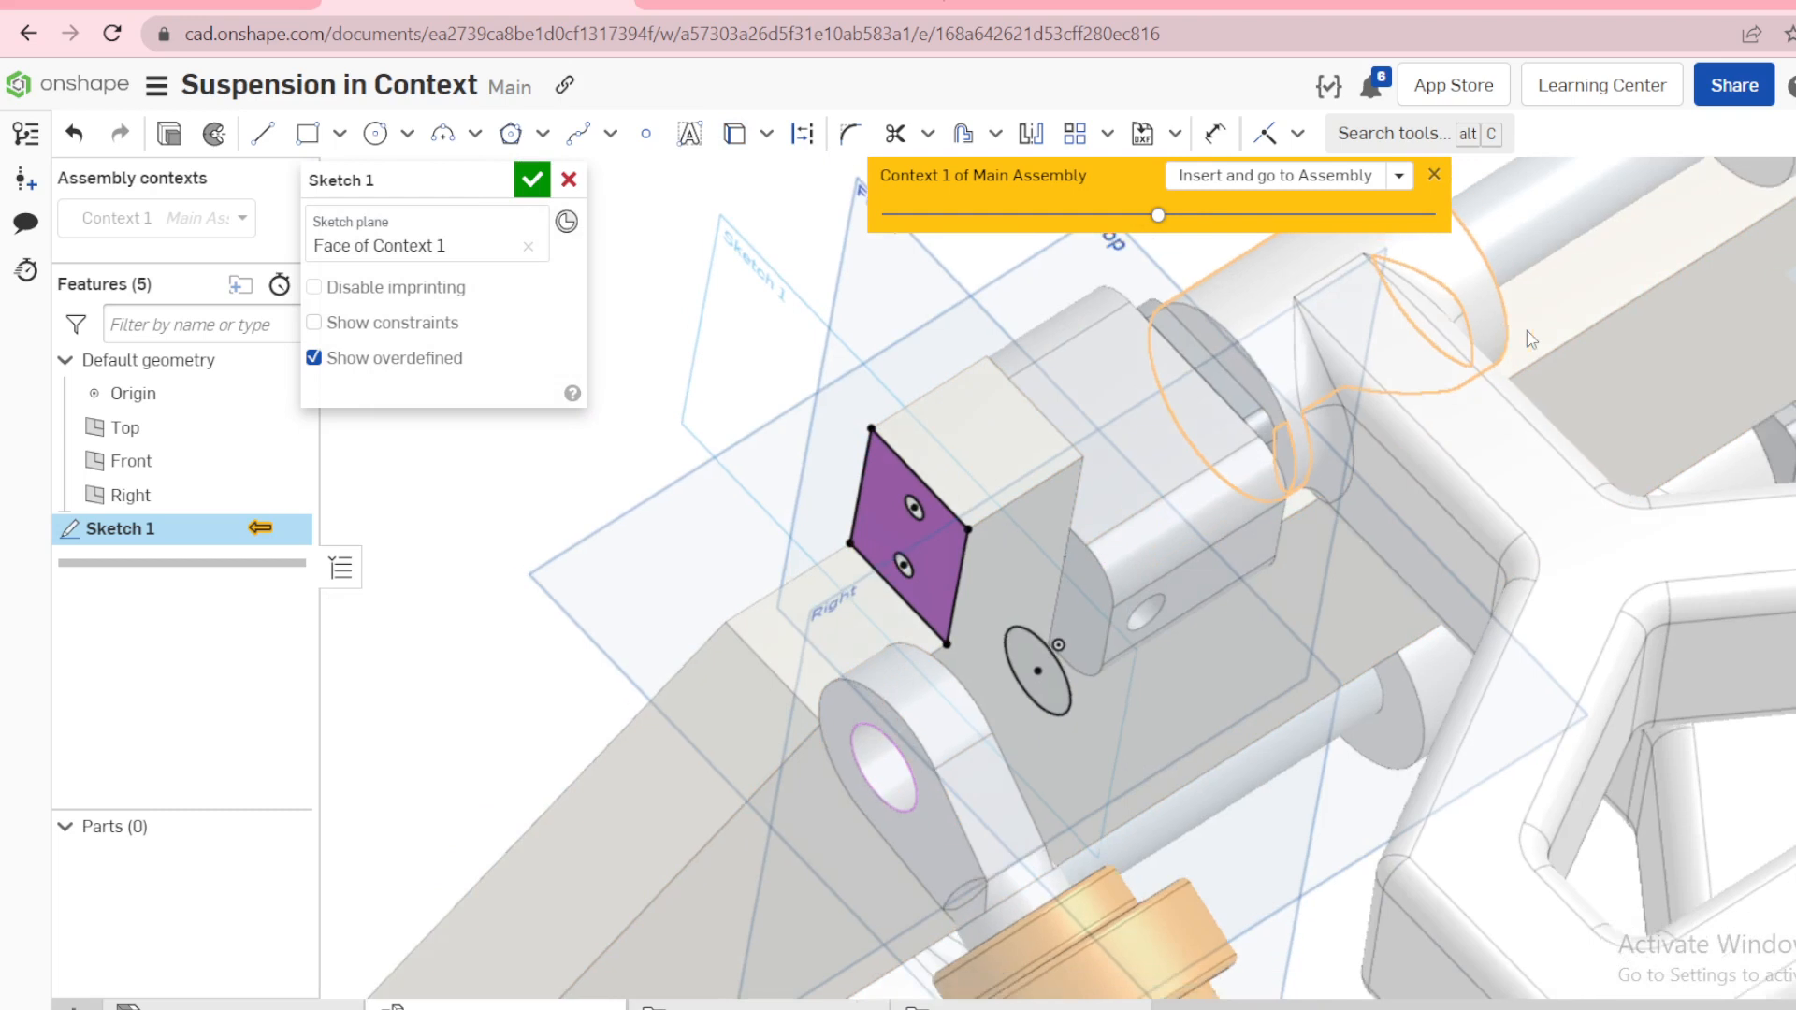
{"action": "scroll", "coordinate": [962, 442], "scroll_direction": "up", "scroll_amount": 10}
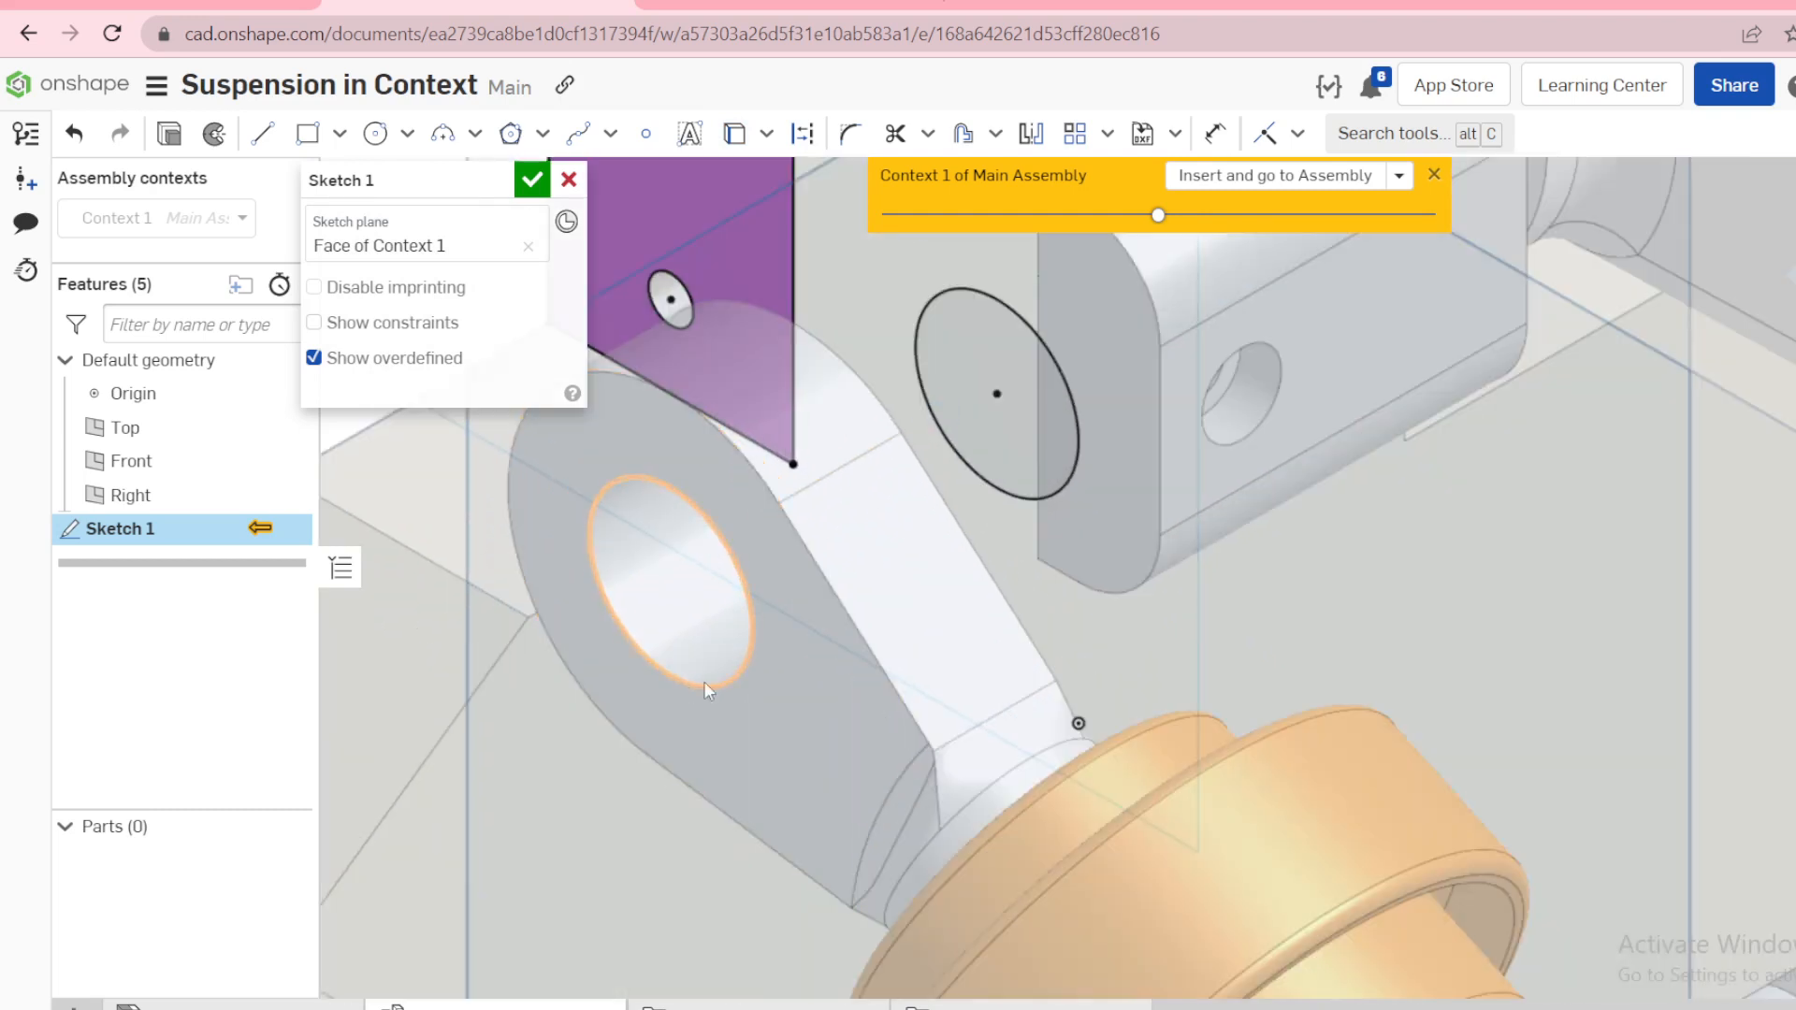
{"action": "left_click", "coordinate": [703, 681]}
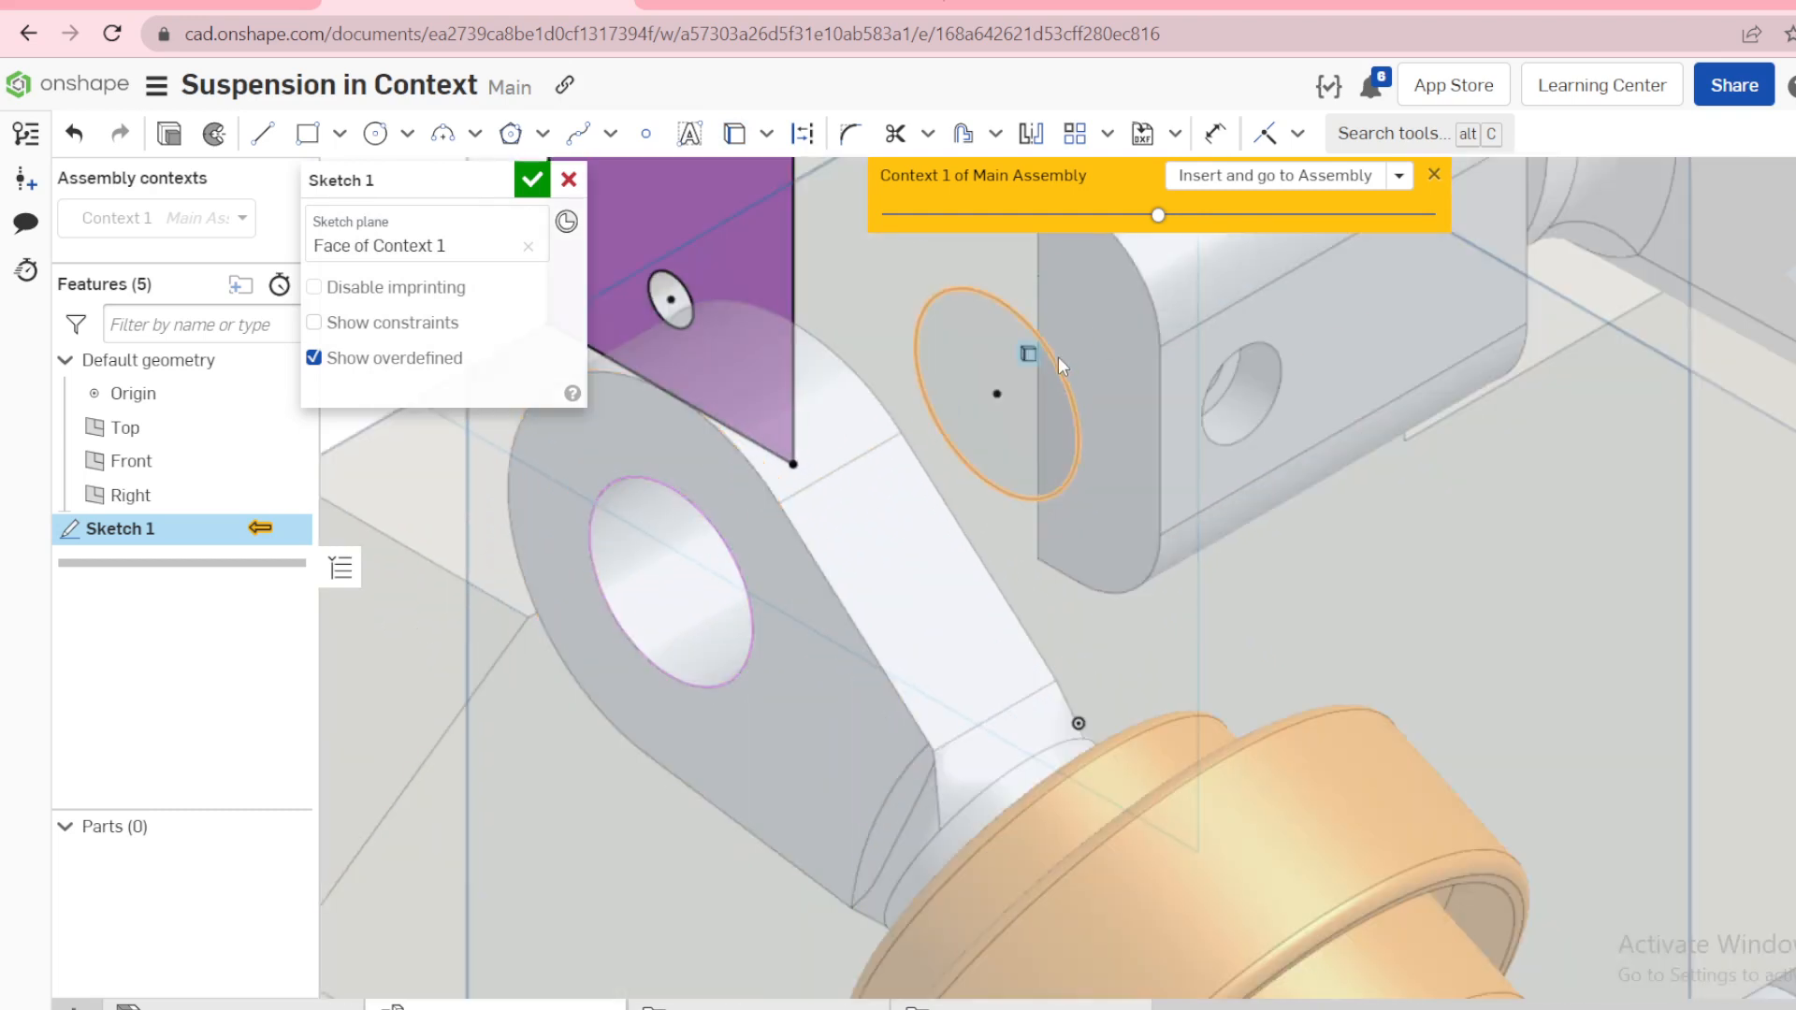
{"action": "scroll", "coordinate": [1058, 357], "scroll_direction": "down", "scroll_amount": 3}
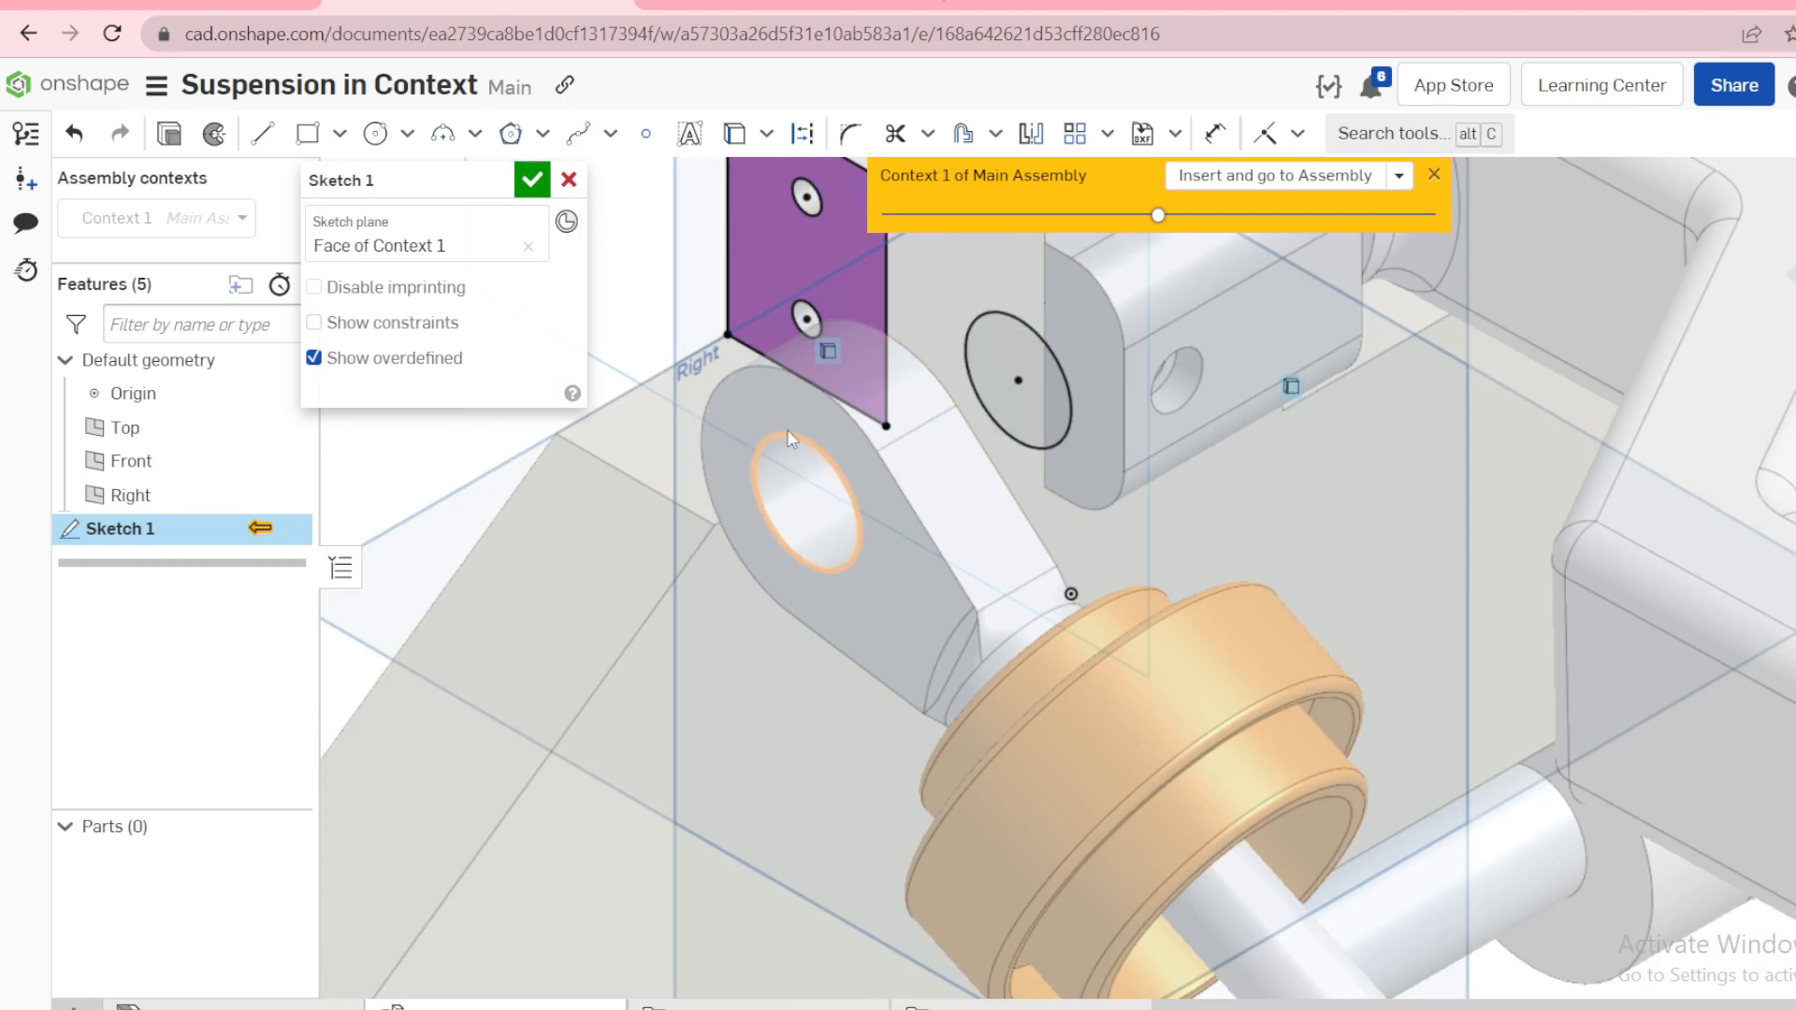
Step: Project the rounded outer edge of the shock's upper eye into the sketch with the Use tool
{"action": "scroll", "coordinate": [793, 441], "scroll_direction": "down", "scroll_amount": 3}
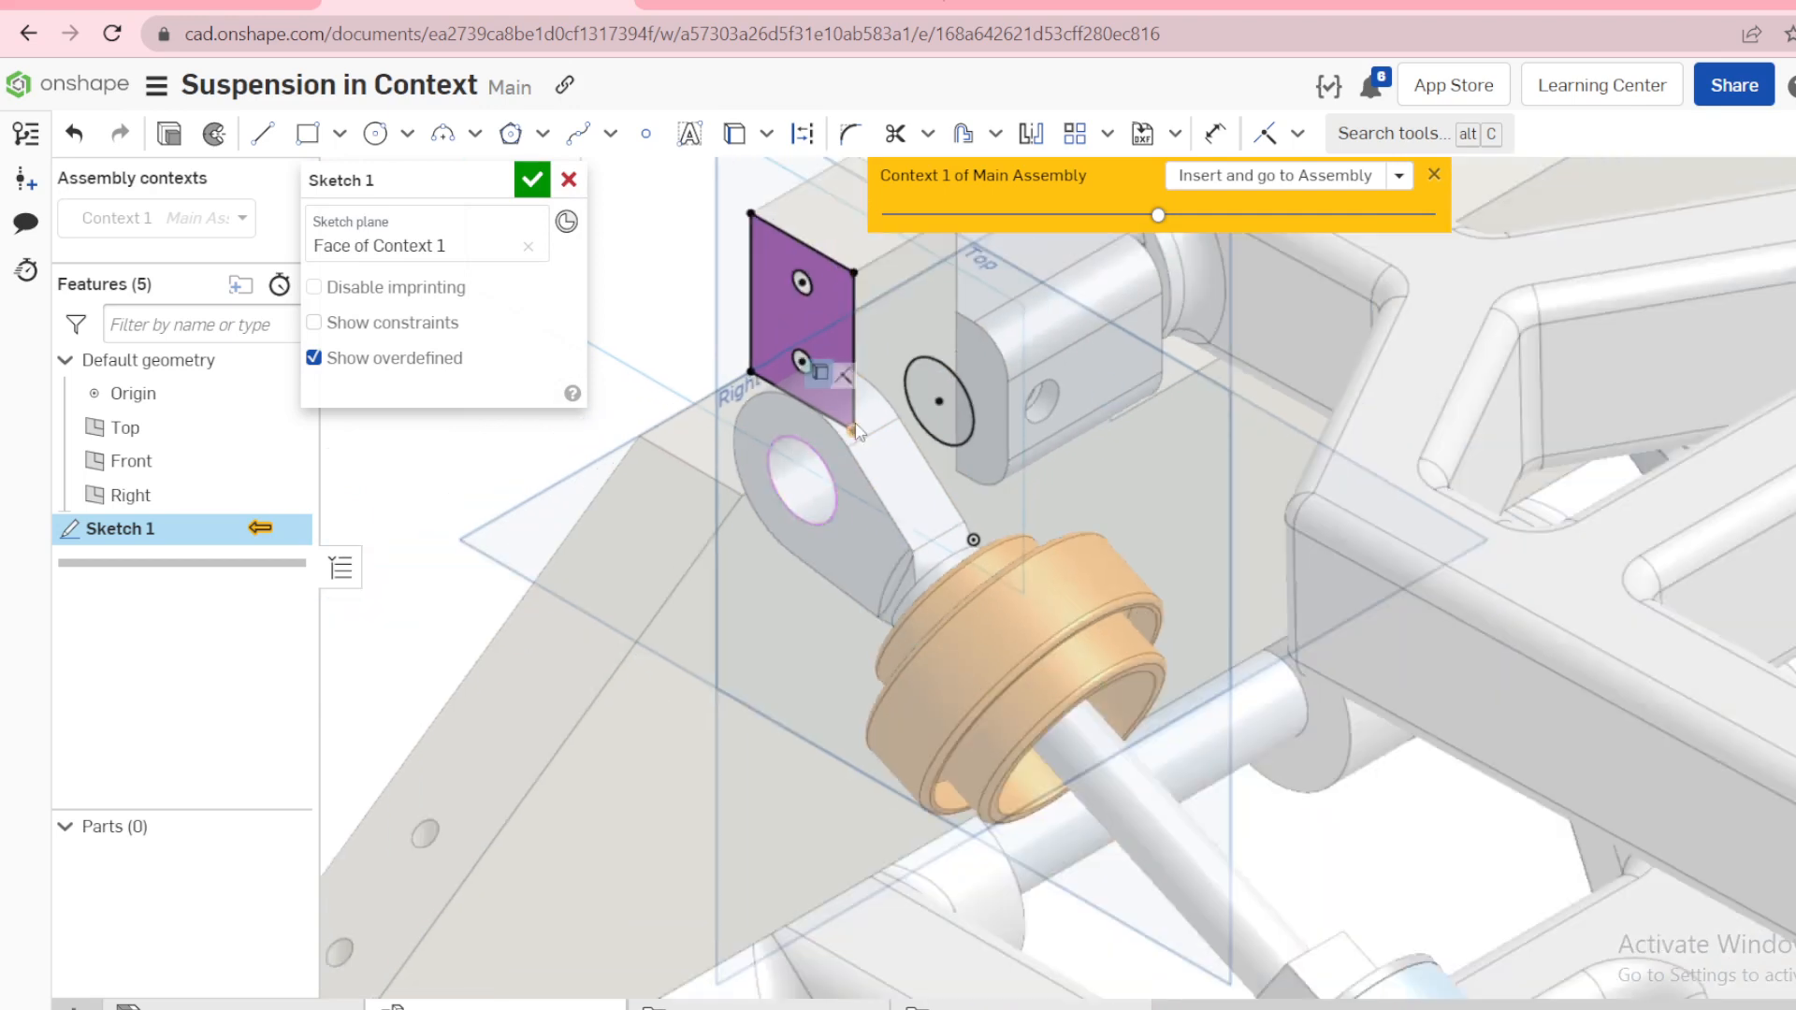
{"action": "scroll", "coordinate": [868, 427], "scroll_direction": "down", "scroll_amount": 3}
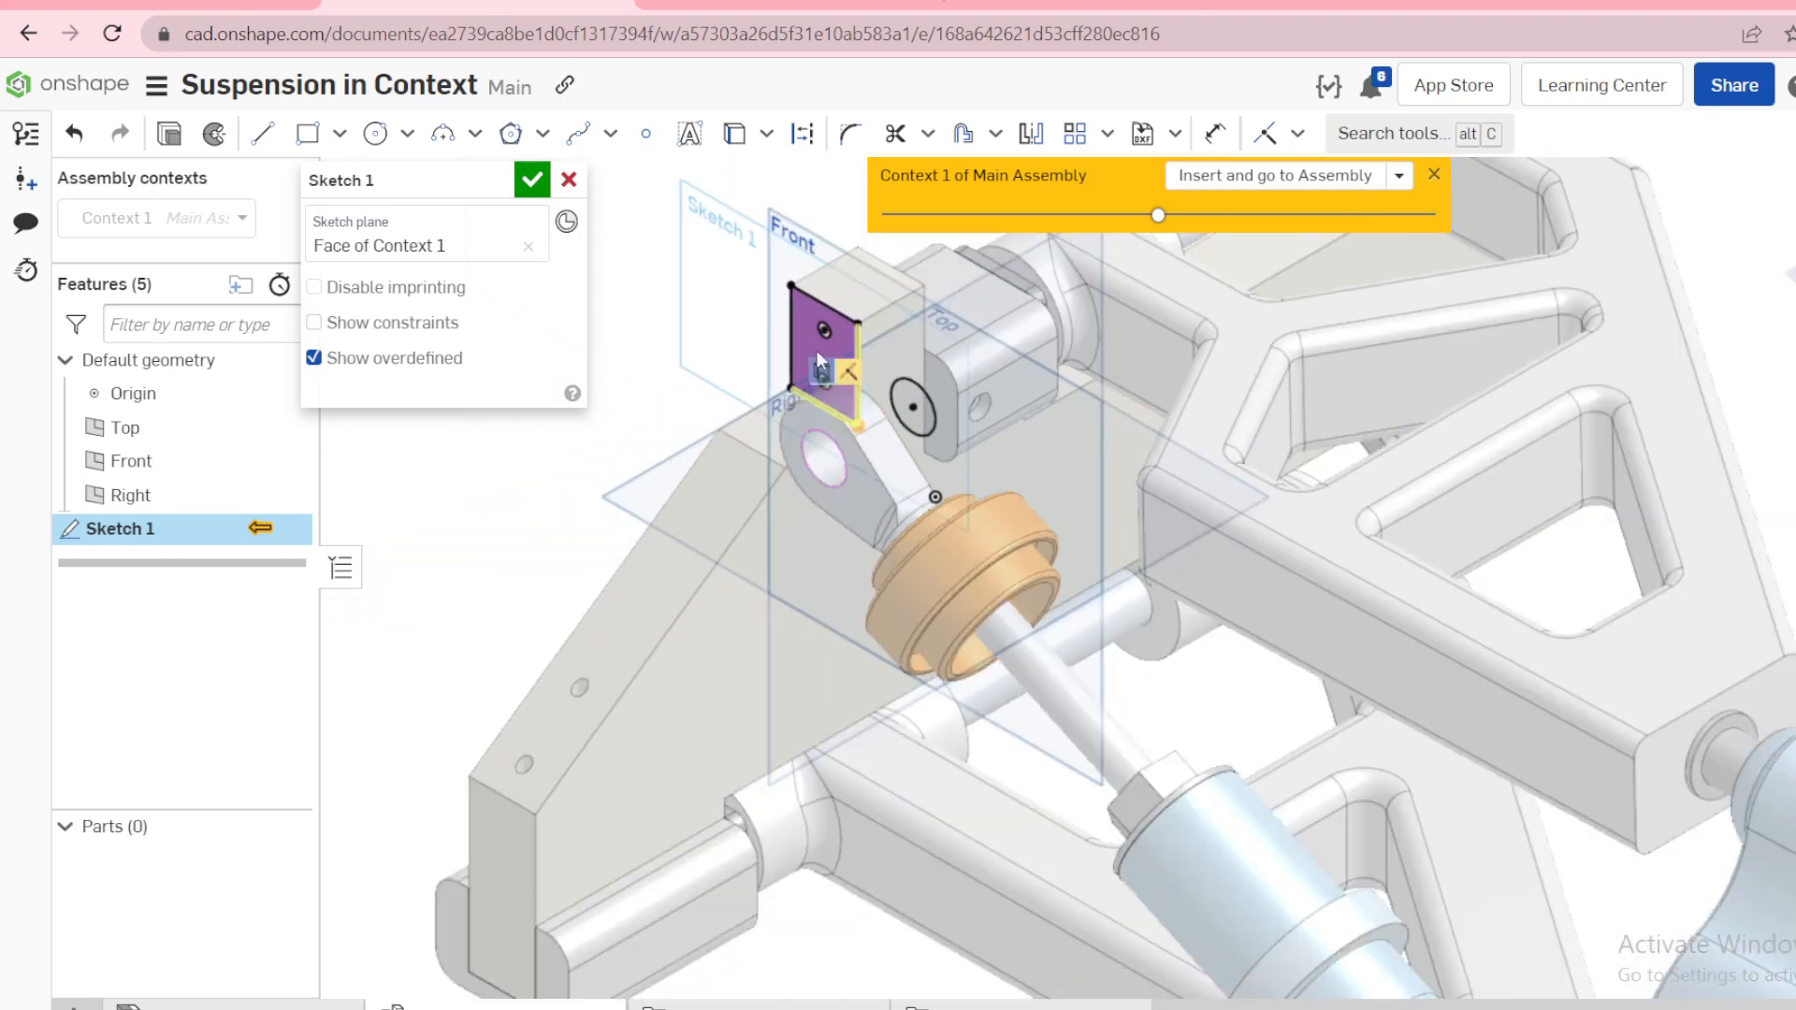
{"action": "scroll", "coordinate": [778, 419], "scroll_direction": "up", "scroll_amount": 3}
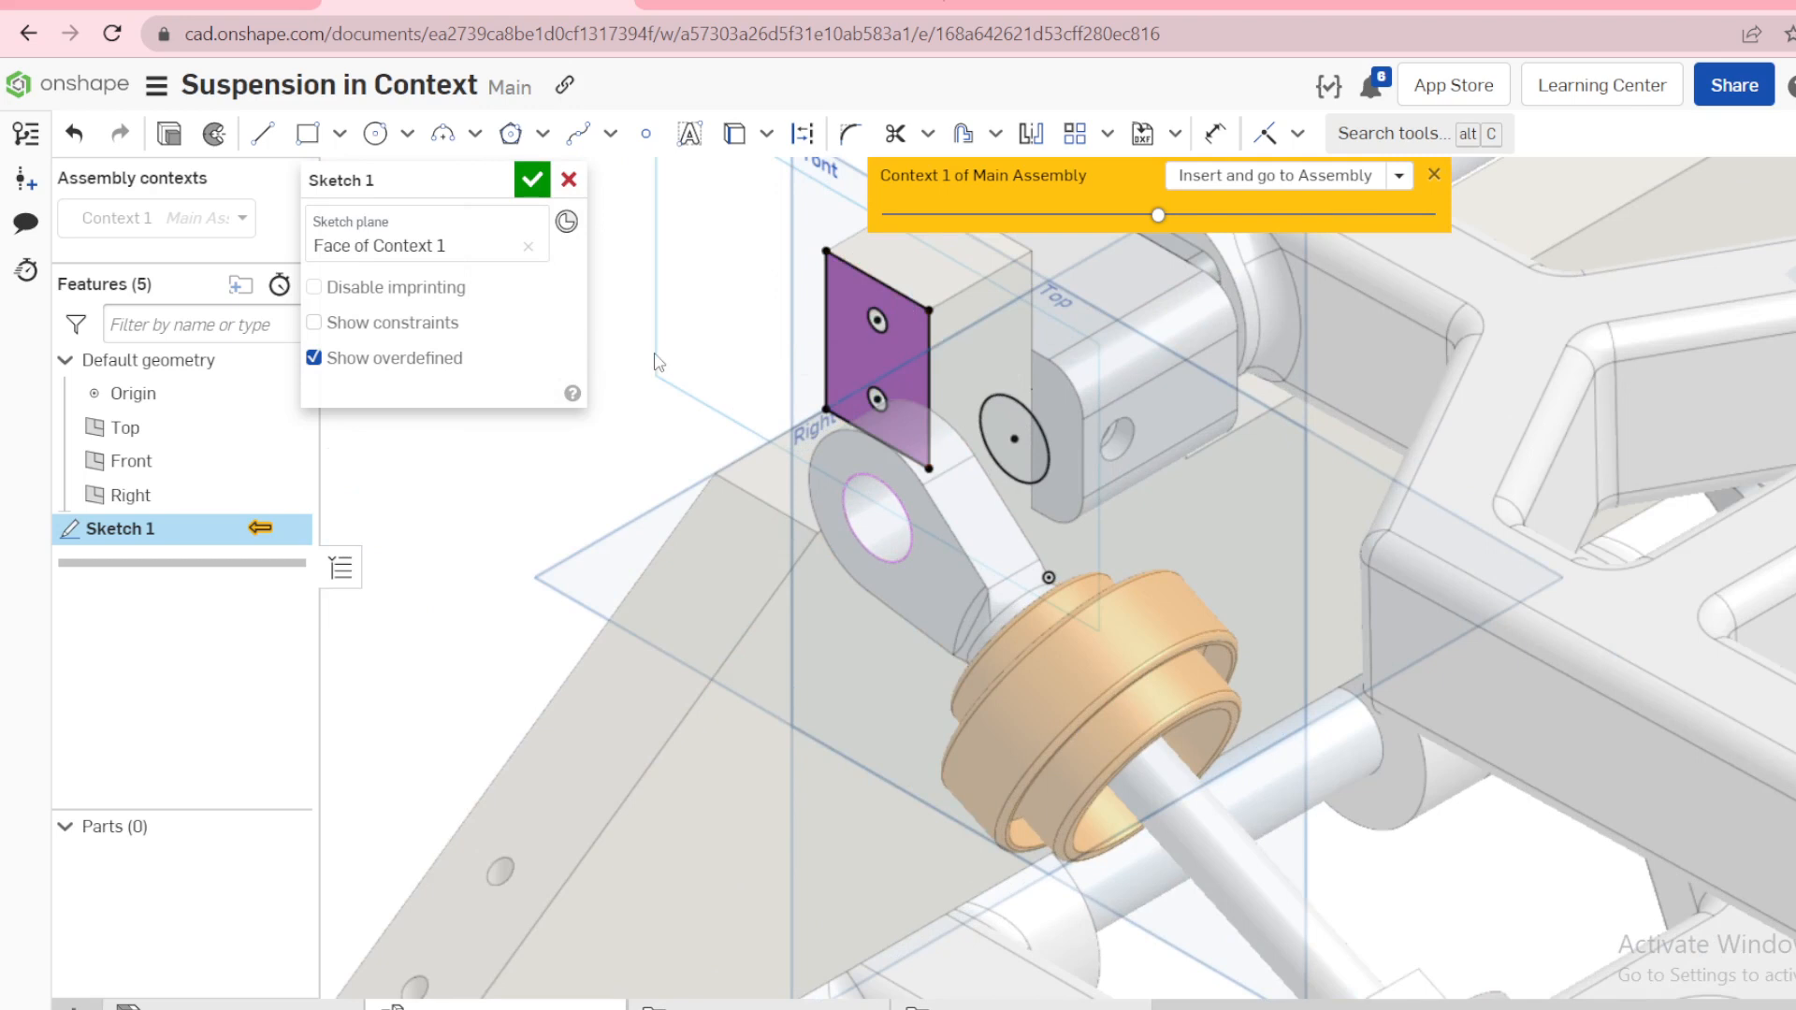
{"action": "key", "text": "n"}
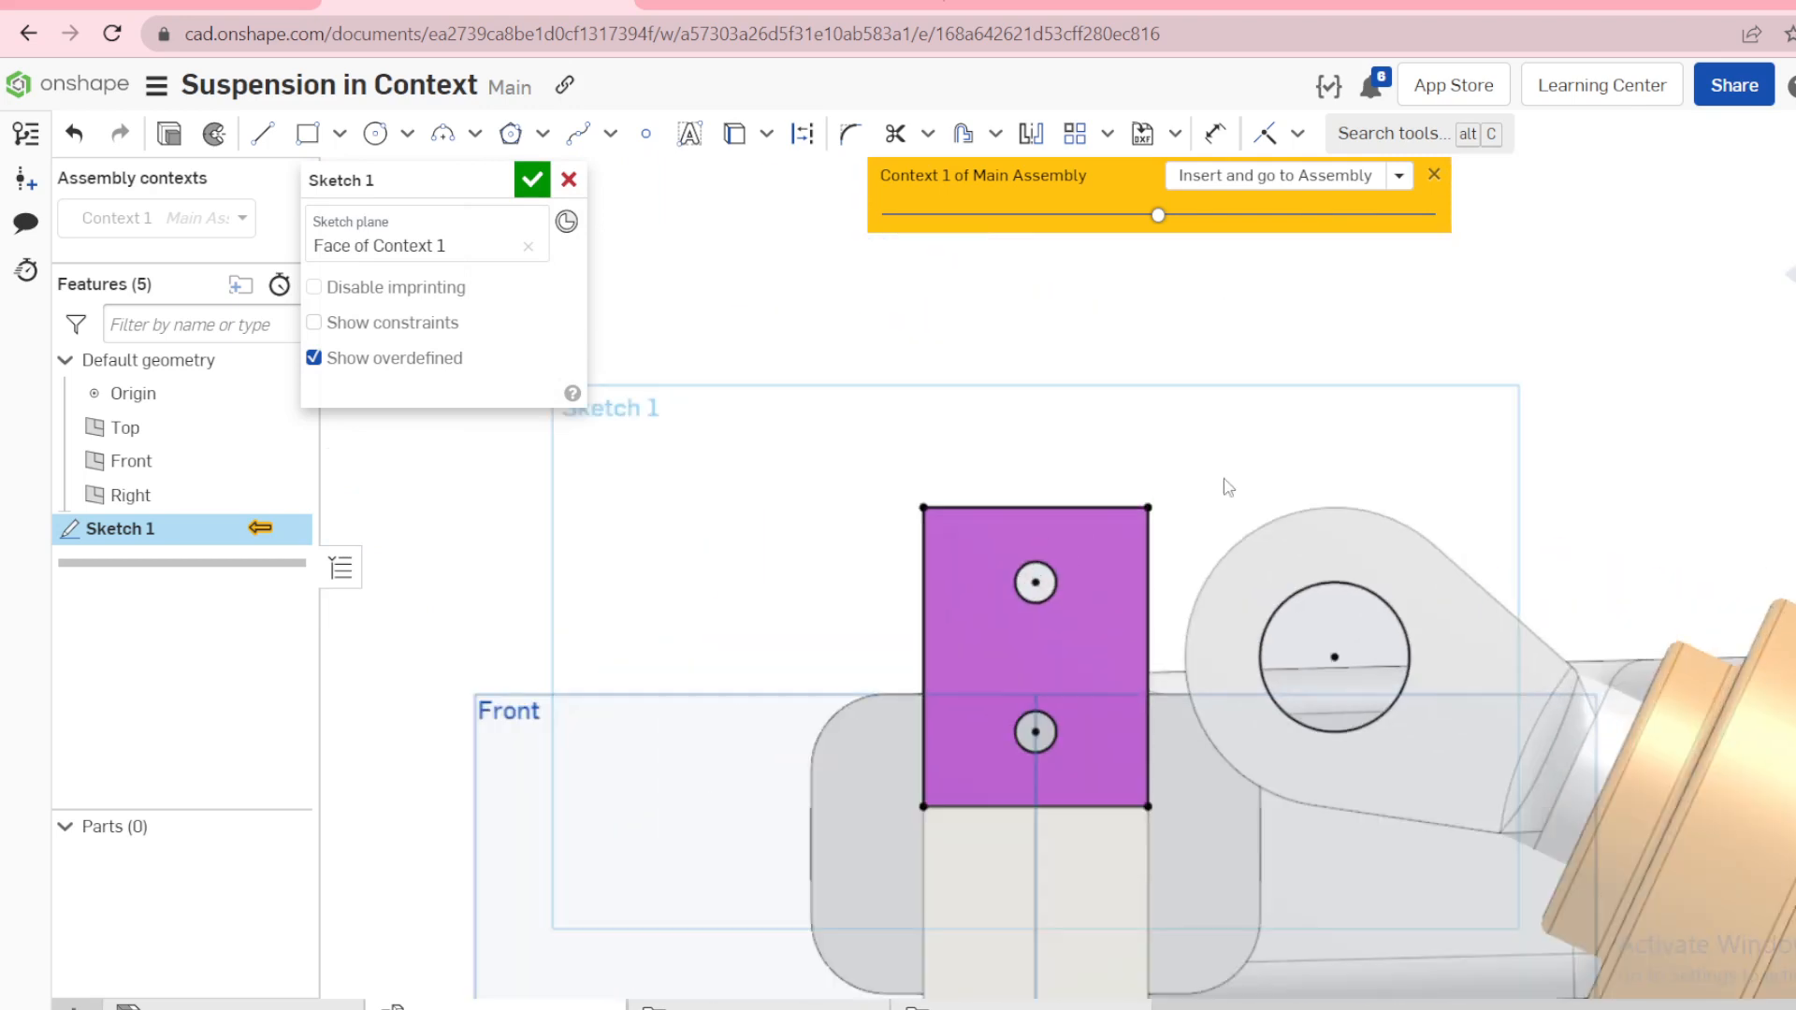
{"action": "left_click", "coordinate": [1368, 520]}
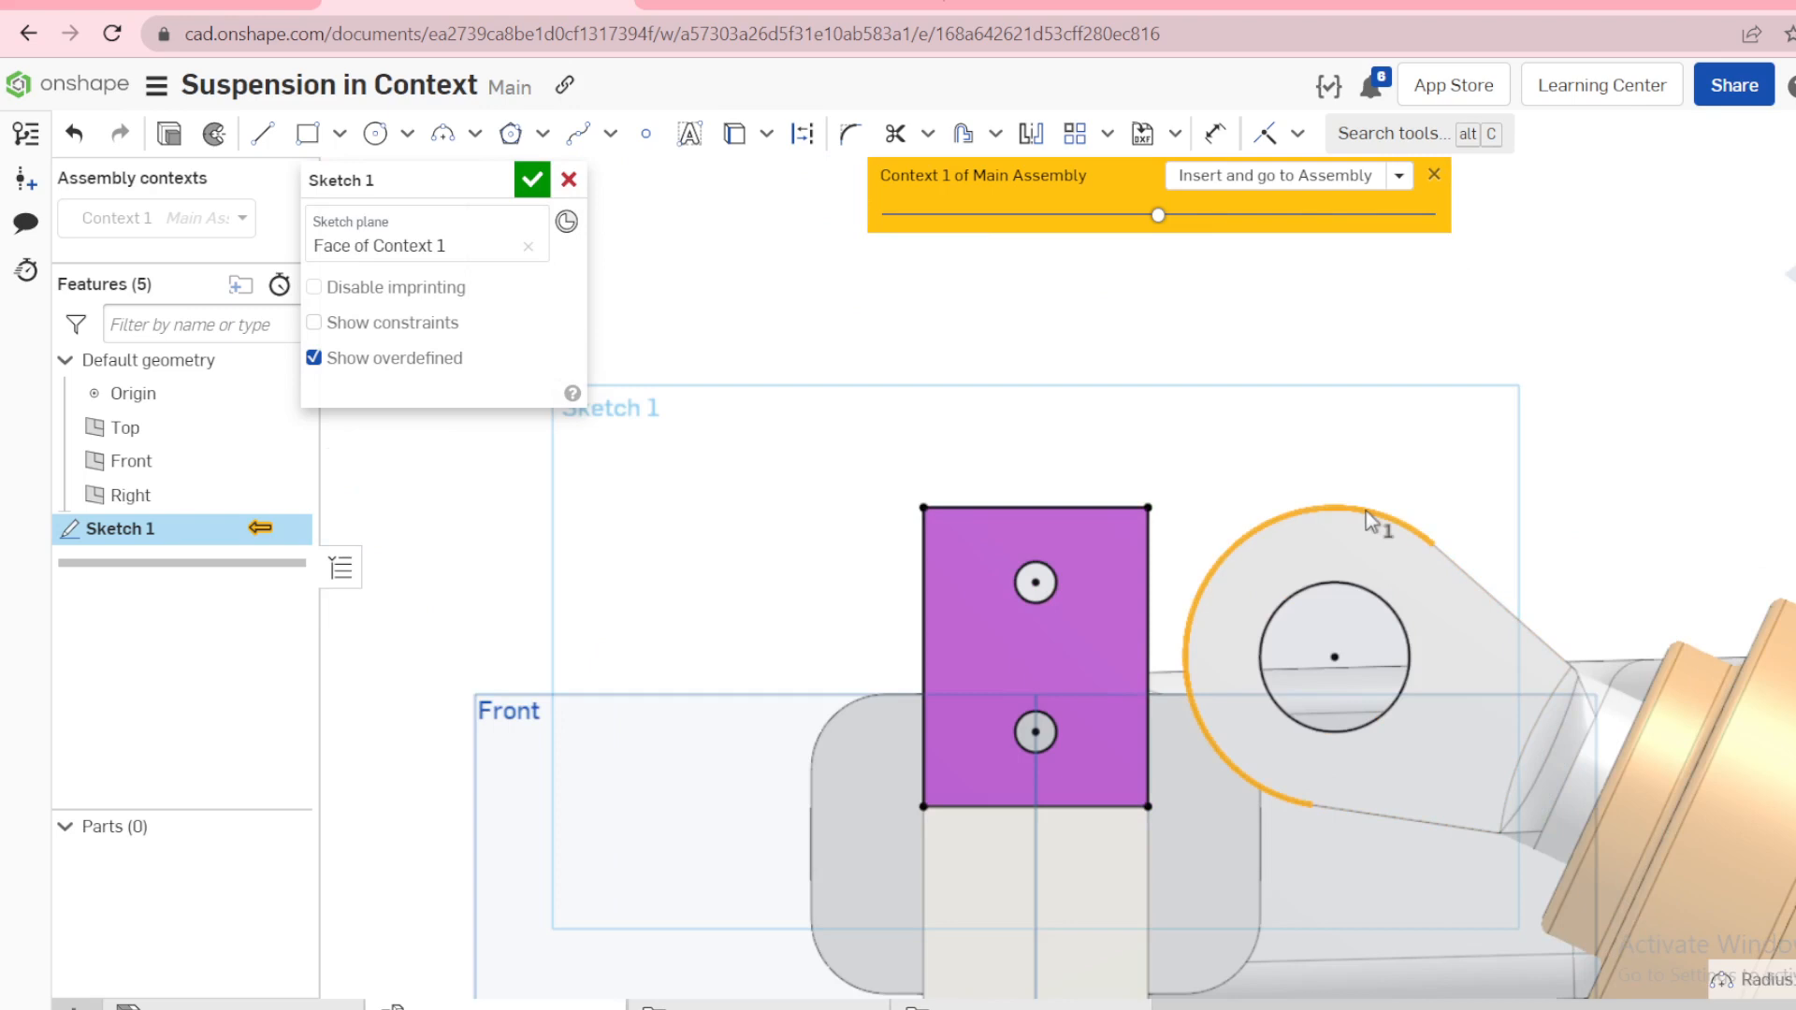
{"action": "key", "text": "u"}
Step: Draw a three-point arc between the projected outer arc's two endpoints to close the eye's outline
{"action": "key", "text": "a"}
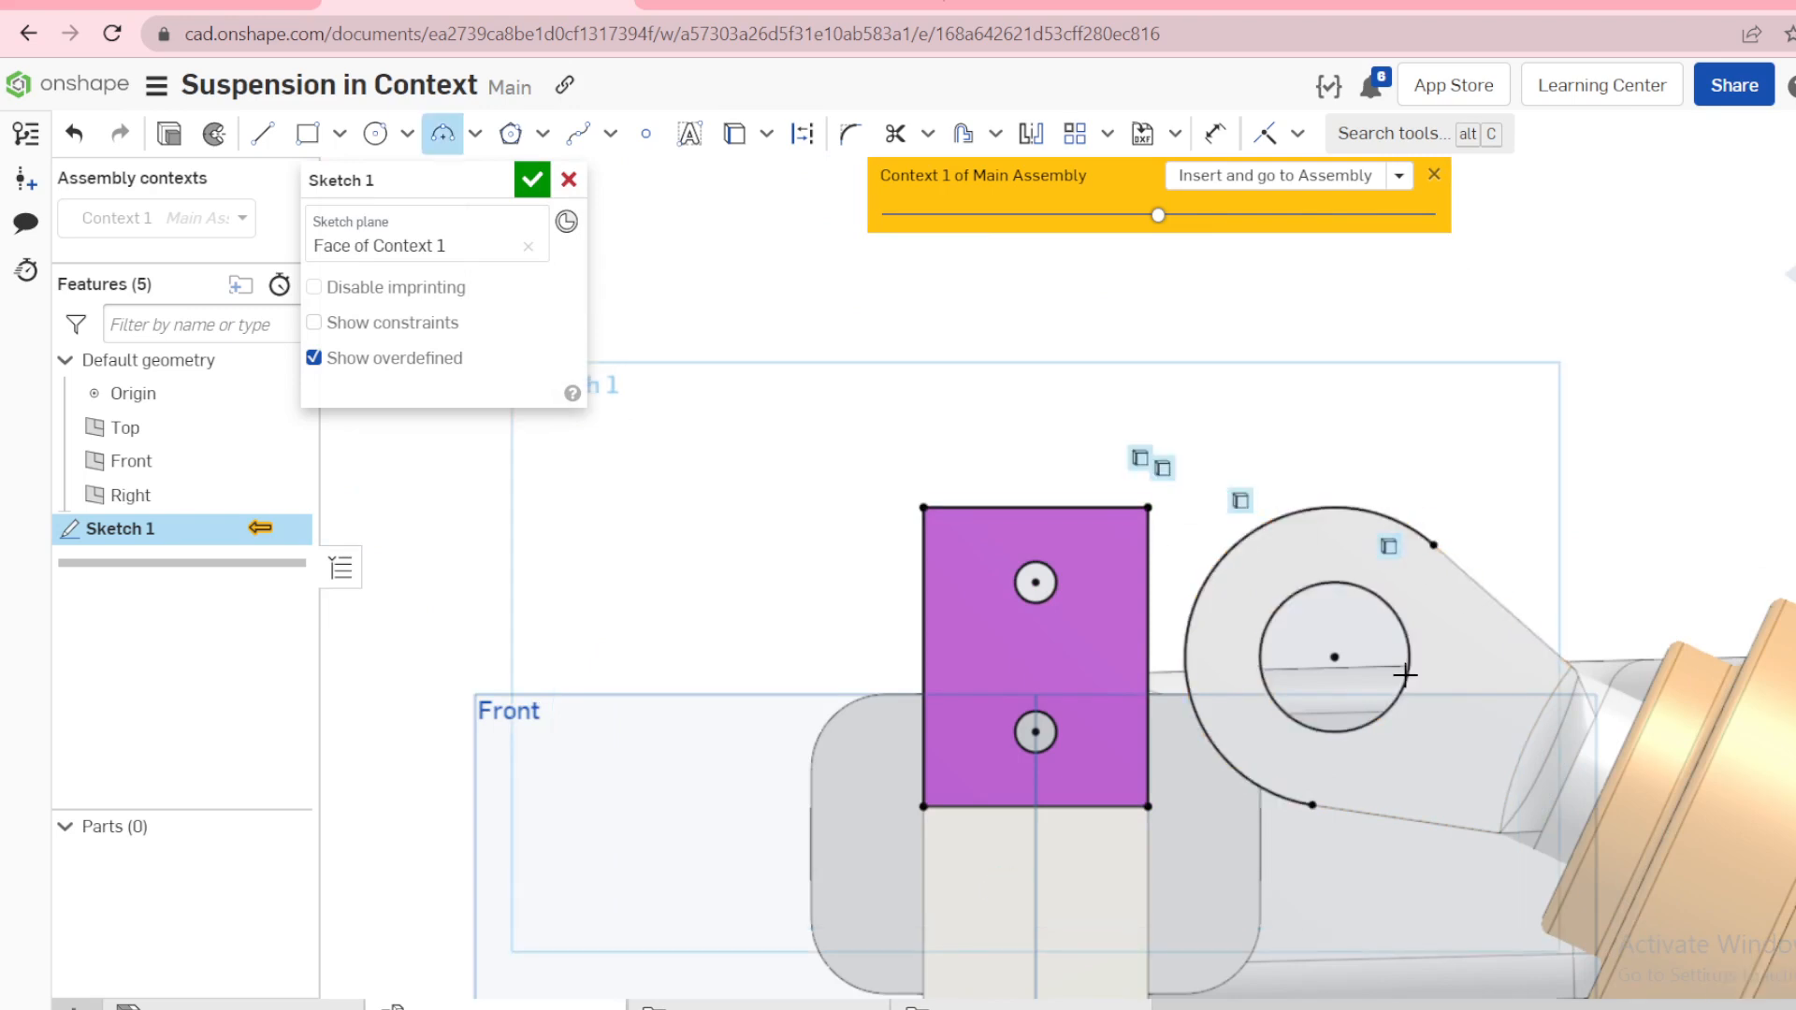
{"action": "left_click", "coordinate": [1312, 805]}
{"action": "left_click", "coordinate": [1529, 632]}
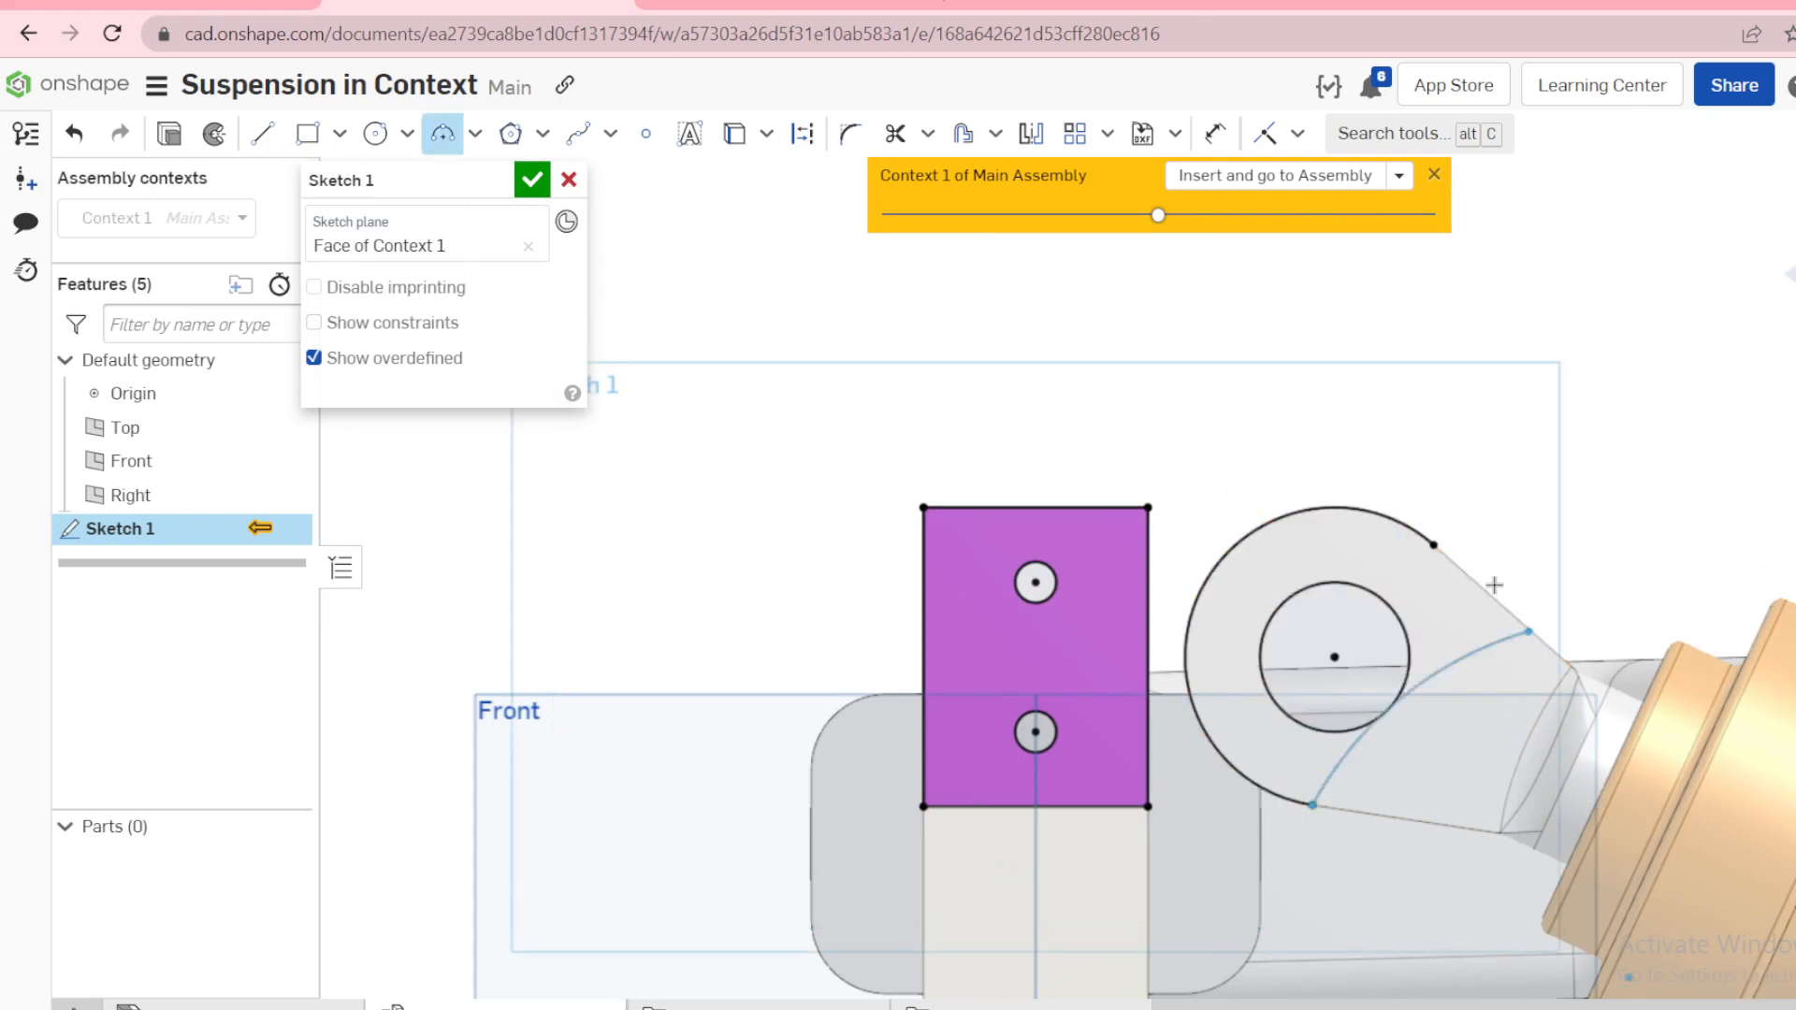
{"action": "left_click", "coordinate": [1433, 545]}
{"action": "left_click", "coordinate": [1476, 644]}
{"action": "key", "text": "Escape"}
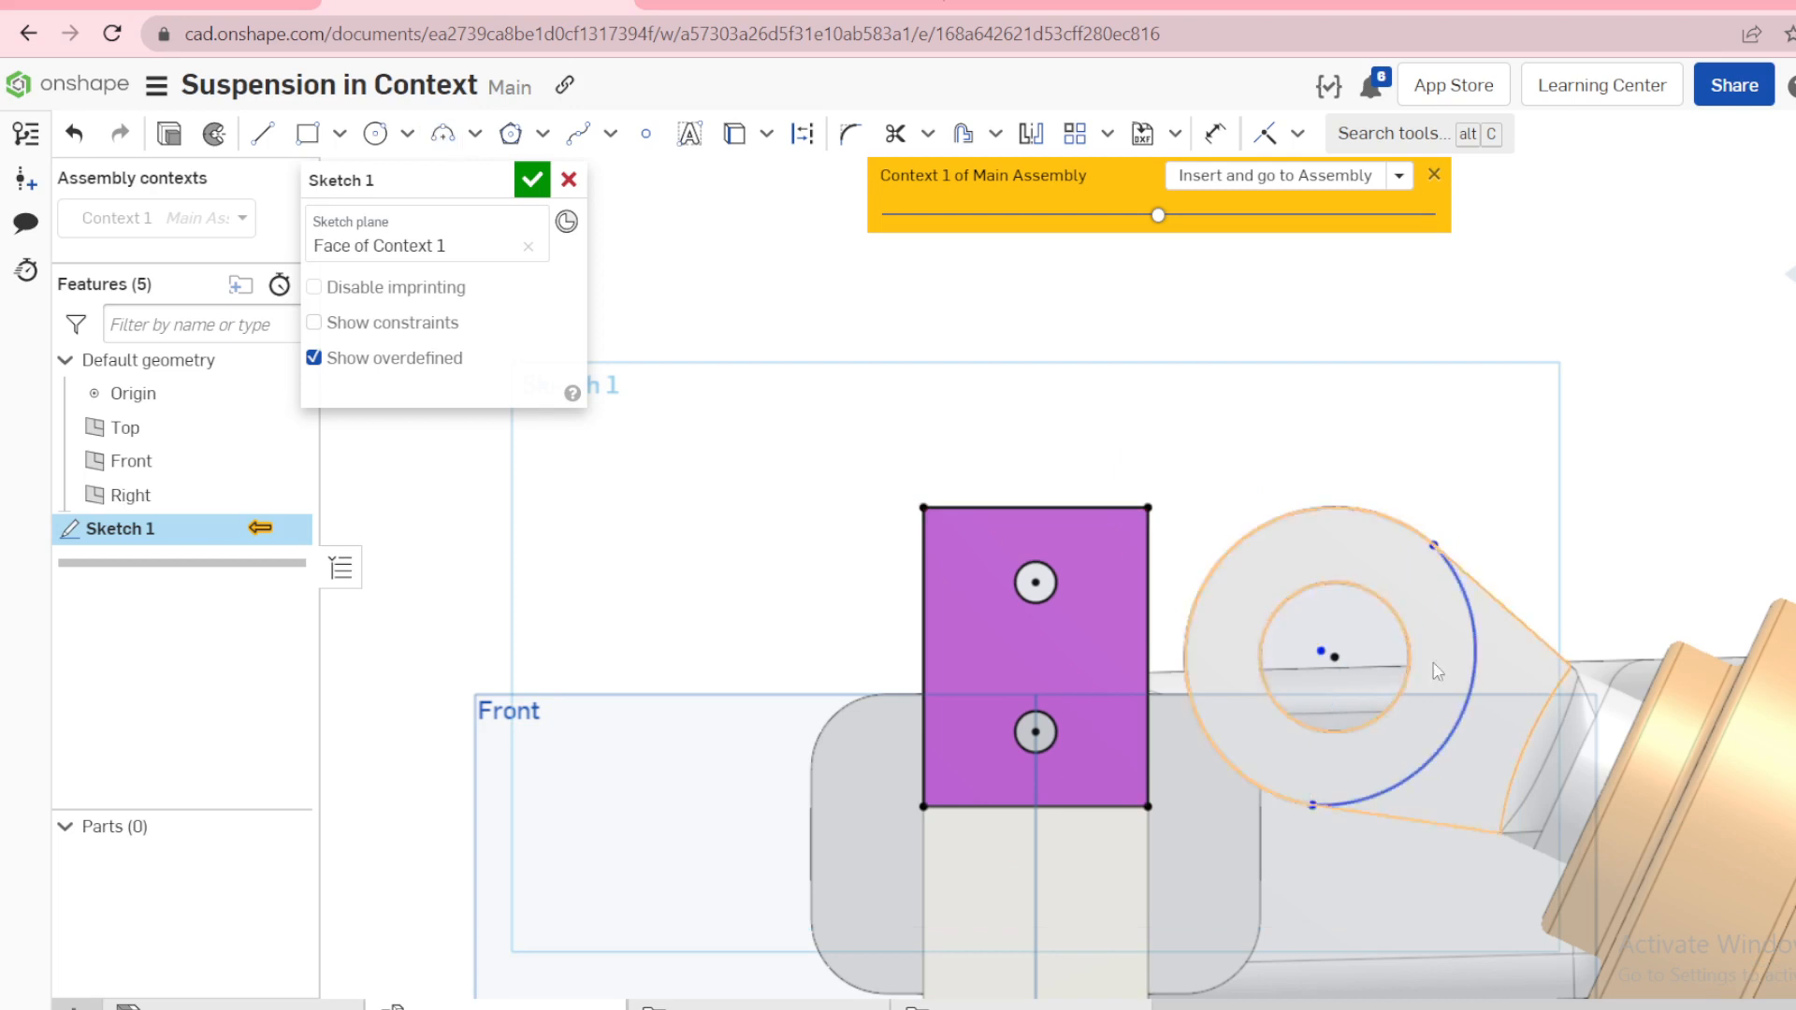
Step: Apply an Equal constraint between the projected outer arc and the drawn closing arc
{"action": "left_click", "coordinate": [1402, 528]}
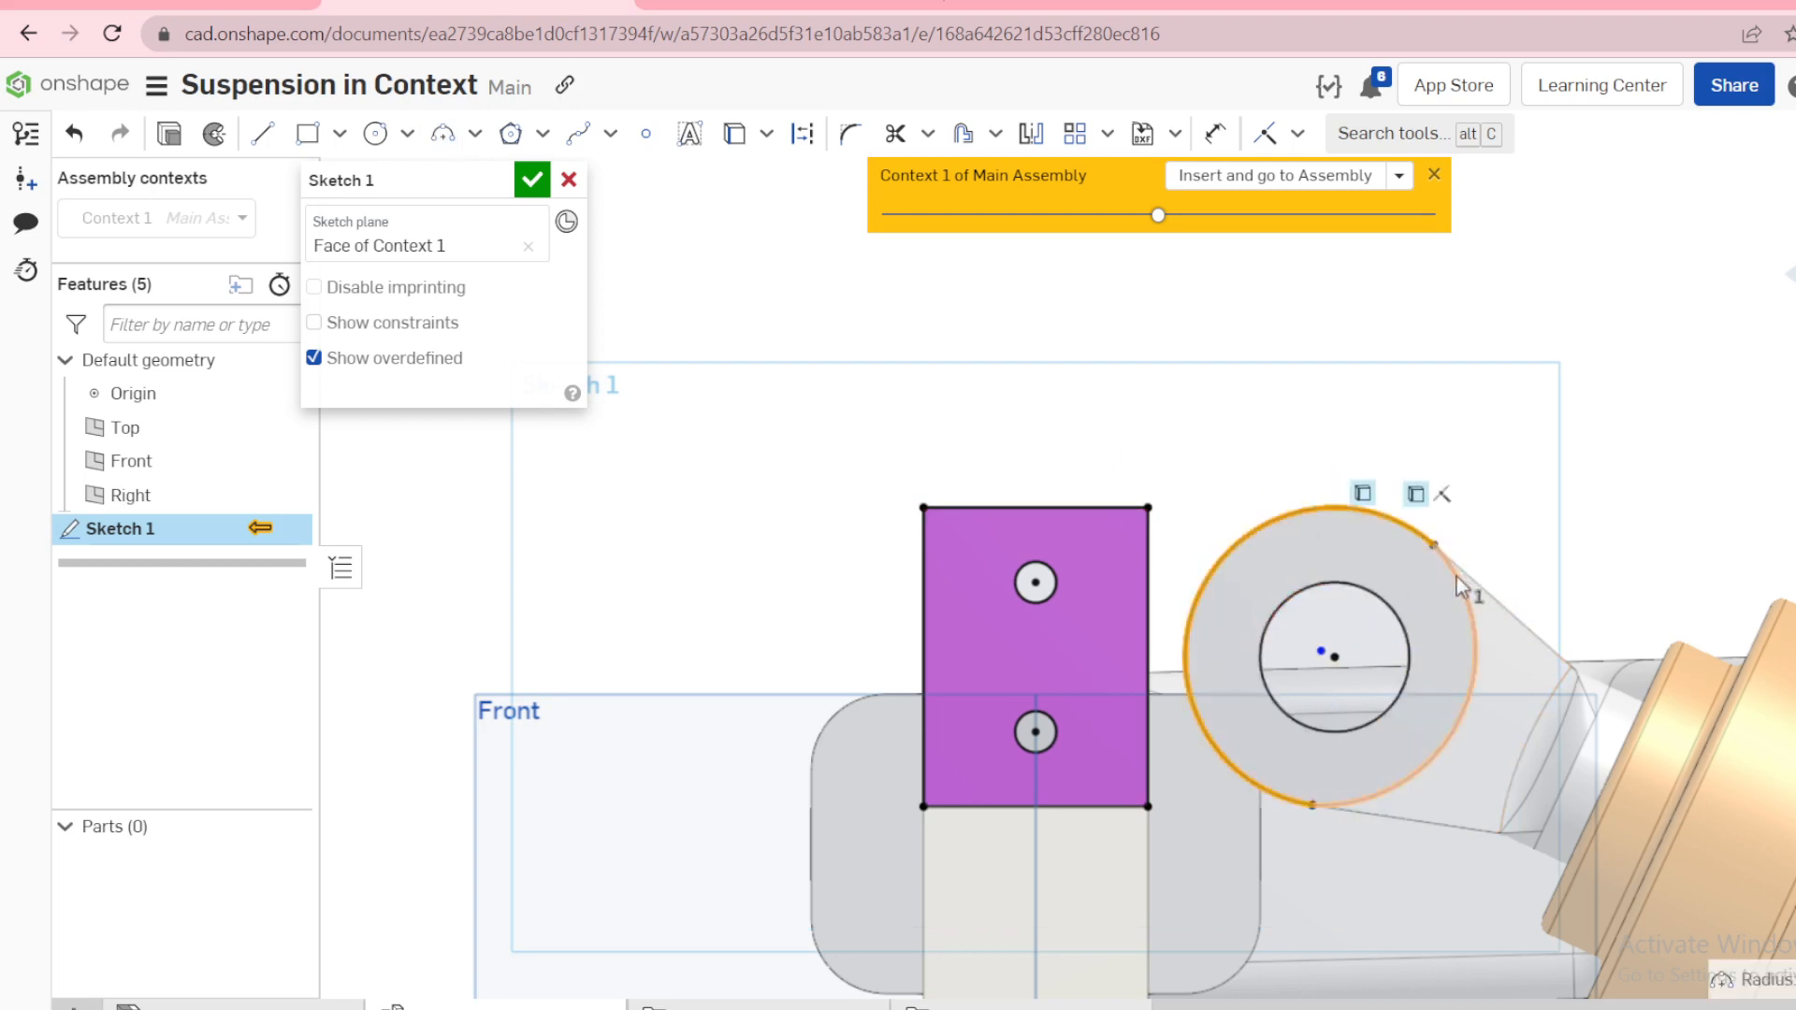
{"action": "left_click", "coordinate": [1459, 578]}
{"action": "key", "text": "e"}
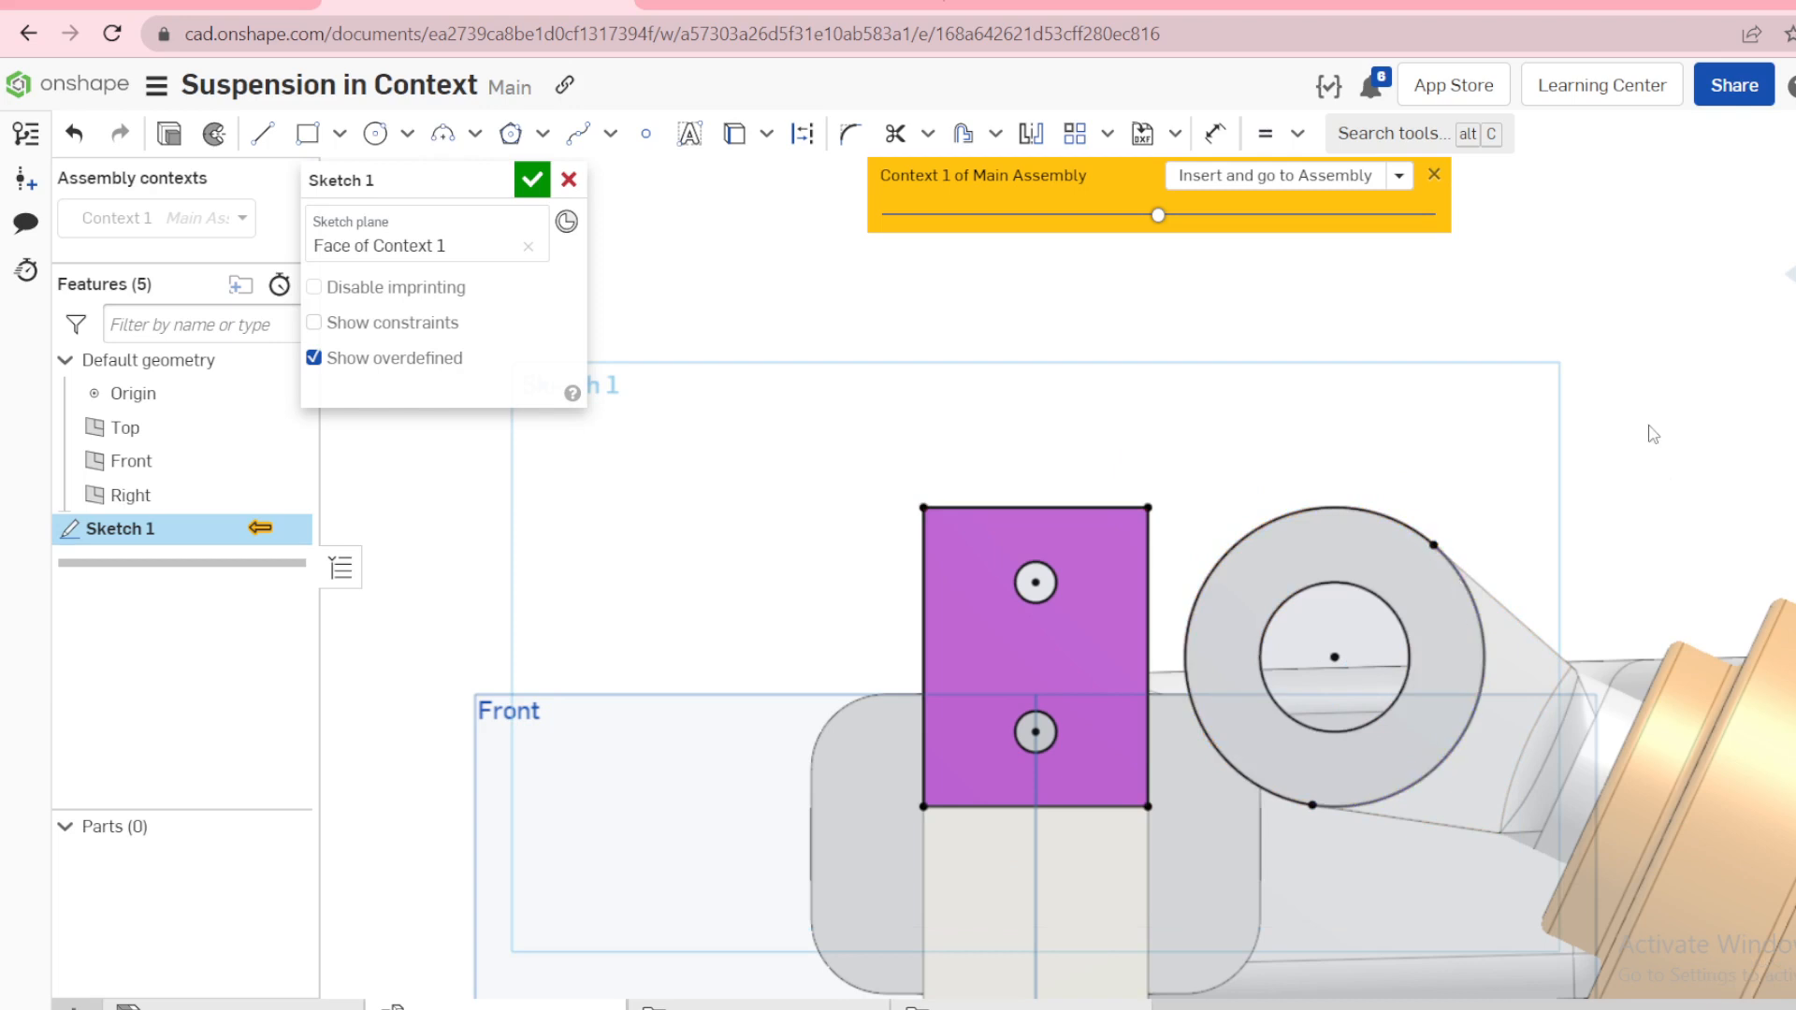
Step: Draw horizontal lines from the frame face's two eye-side corners along the eye's outline, the lower one about 40 mm long
{"action": "key", "text": "l"}
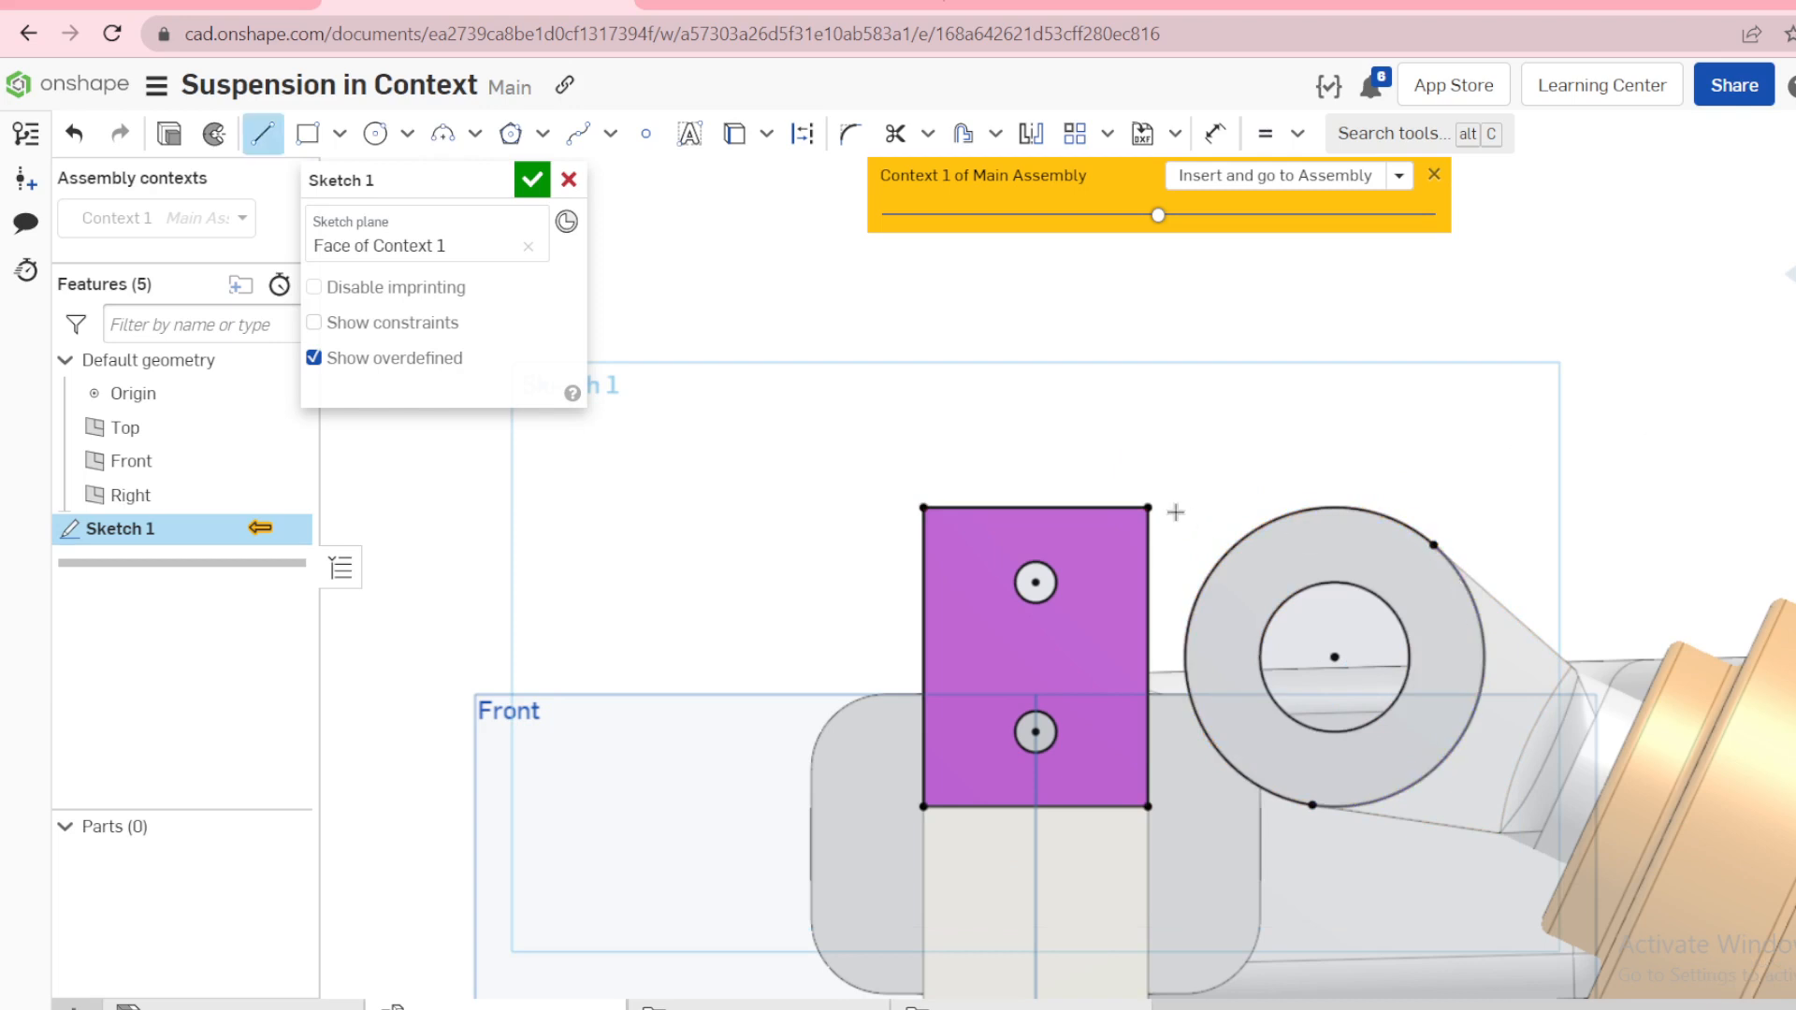
{"action": "left_click", "coordinate": [1147, 507]}
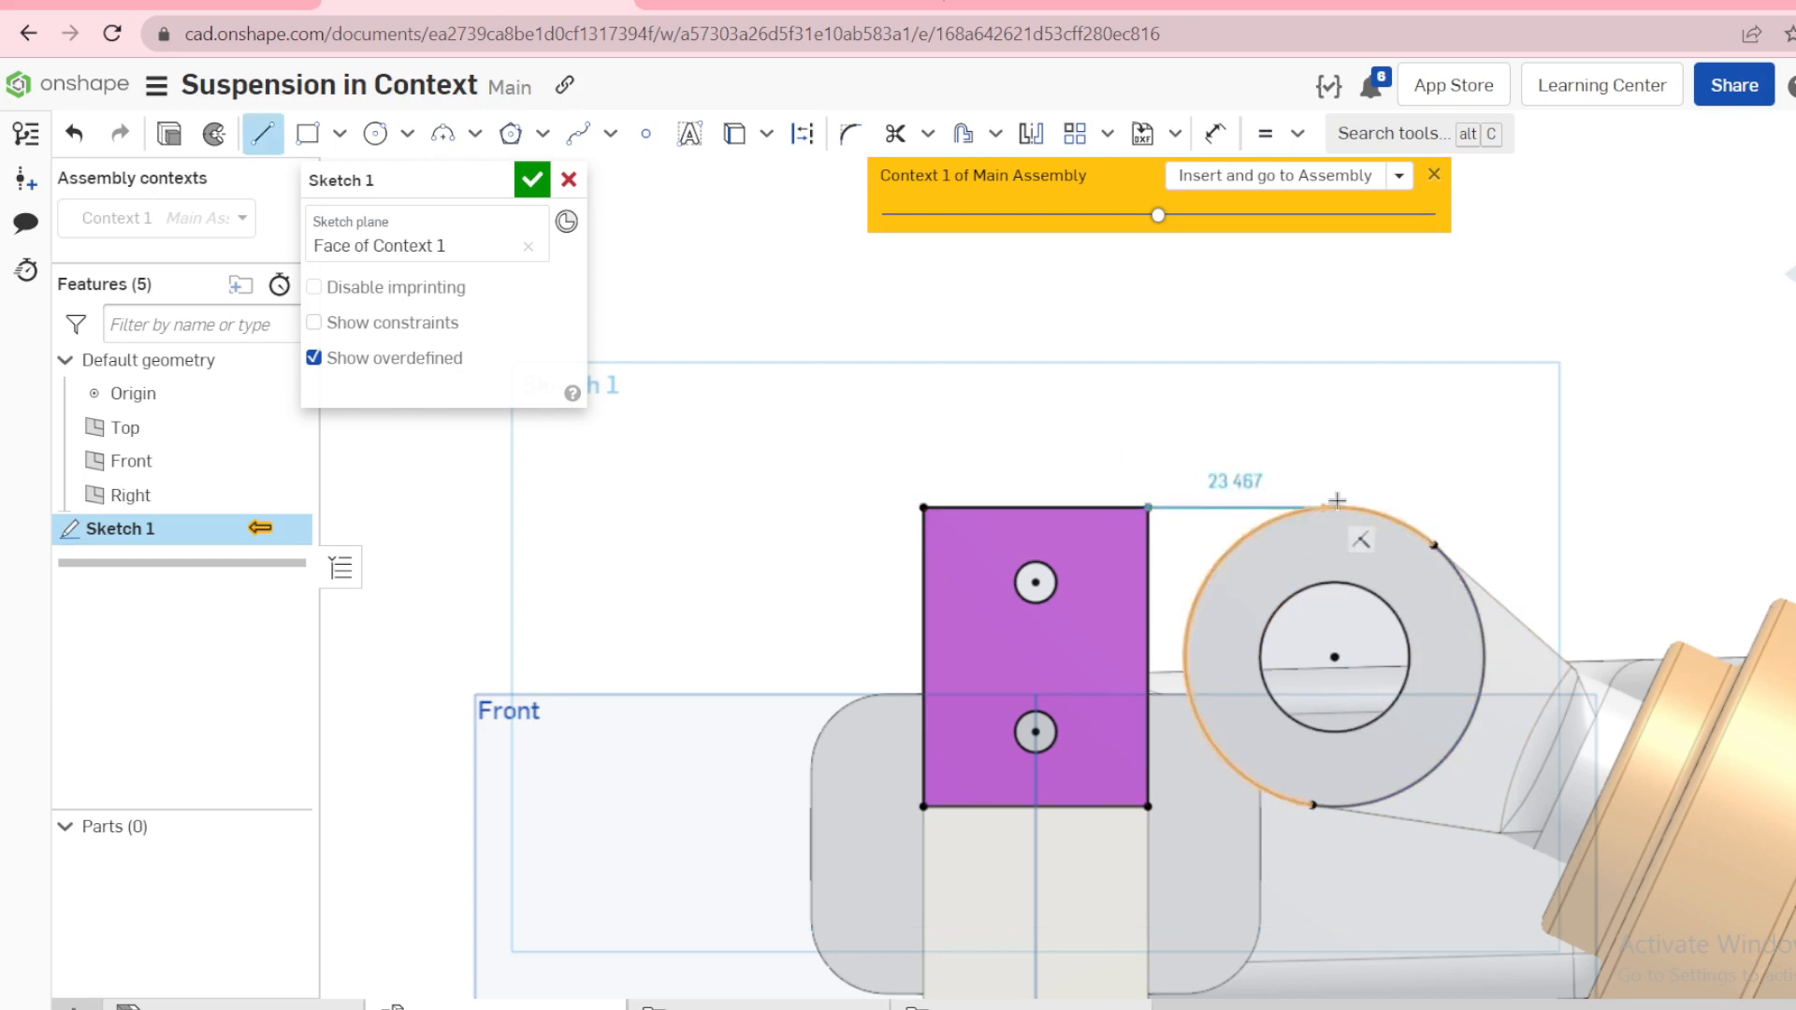
{"action": "left_click", "coordinate": [1506, 508]}
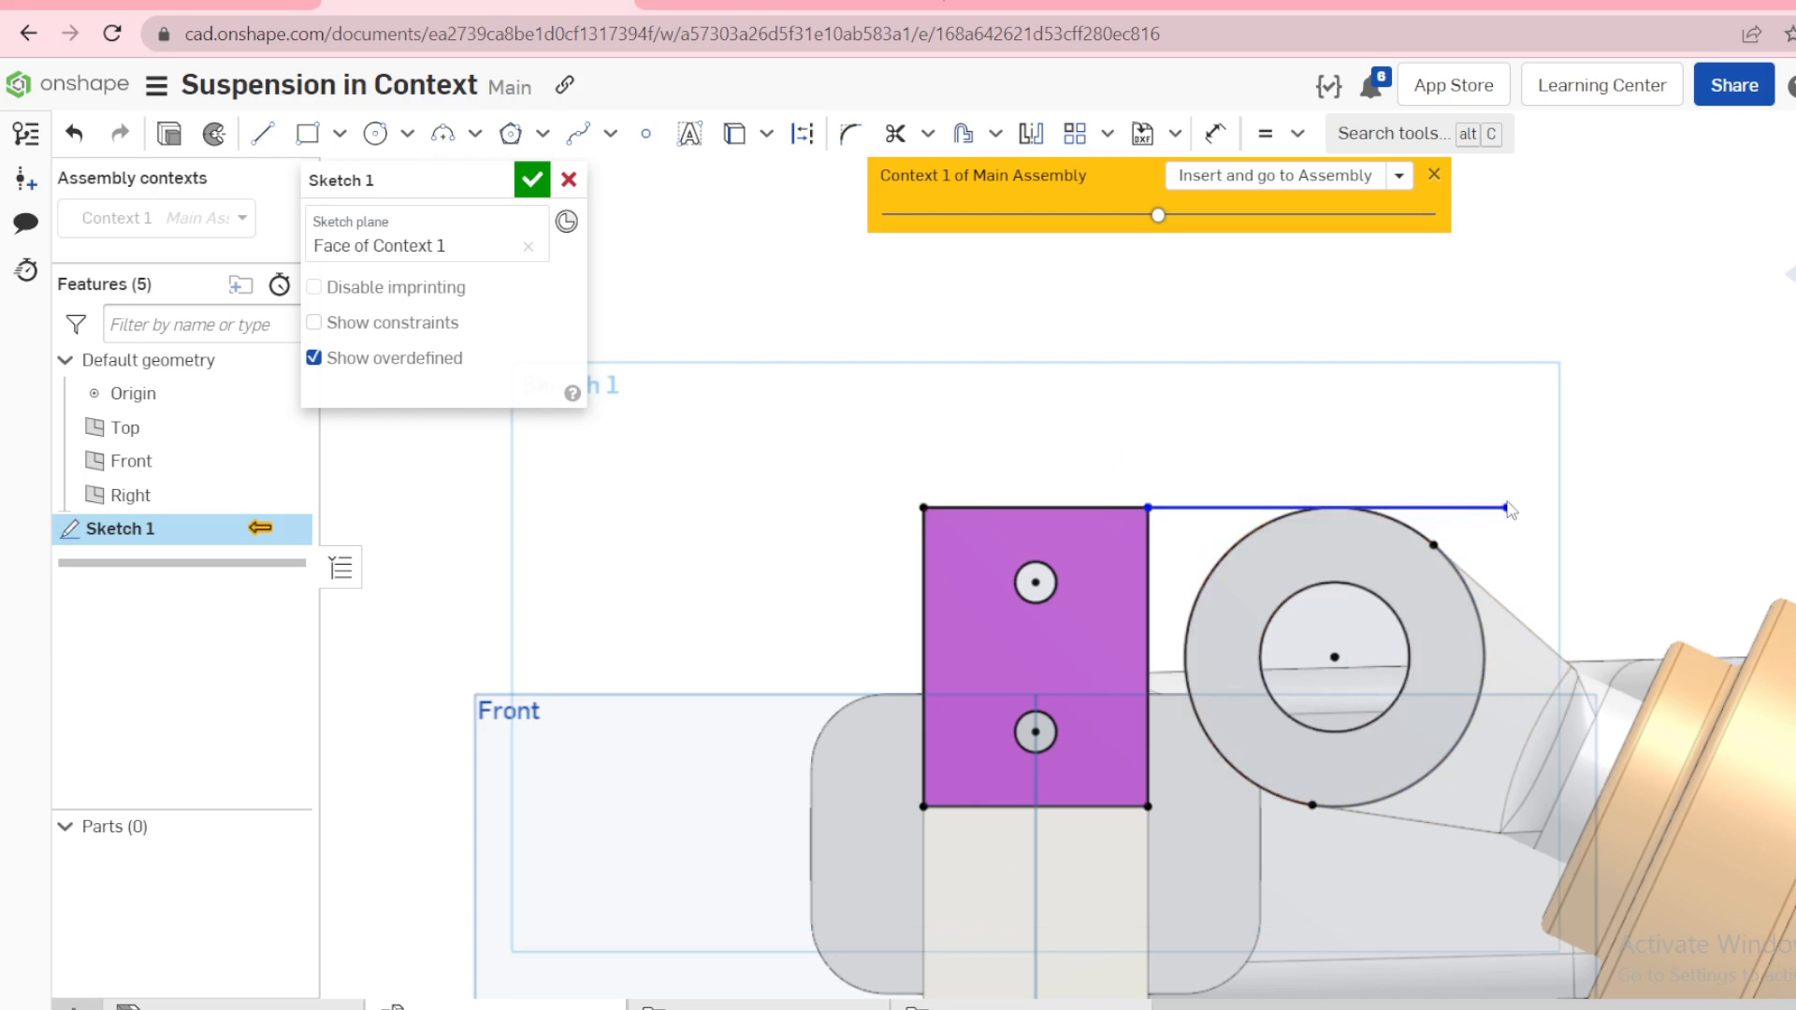
{"action": "left_click", "coordinate": [1148, 807]}
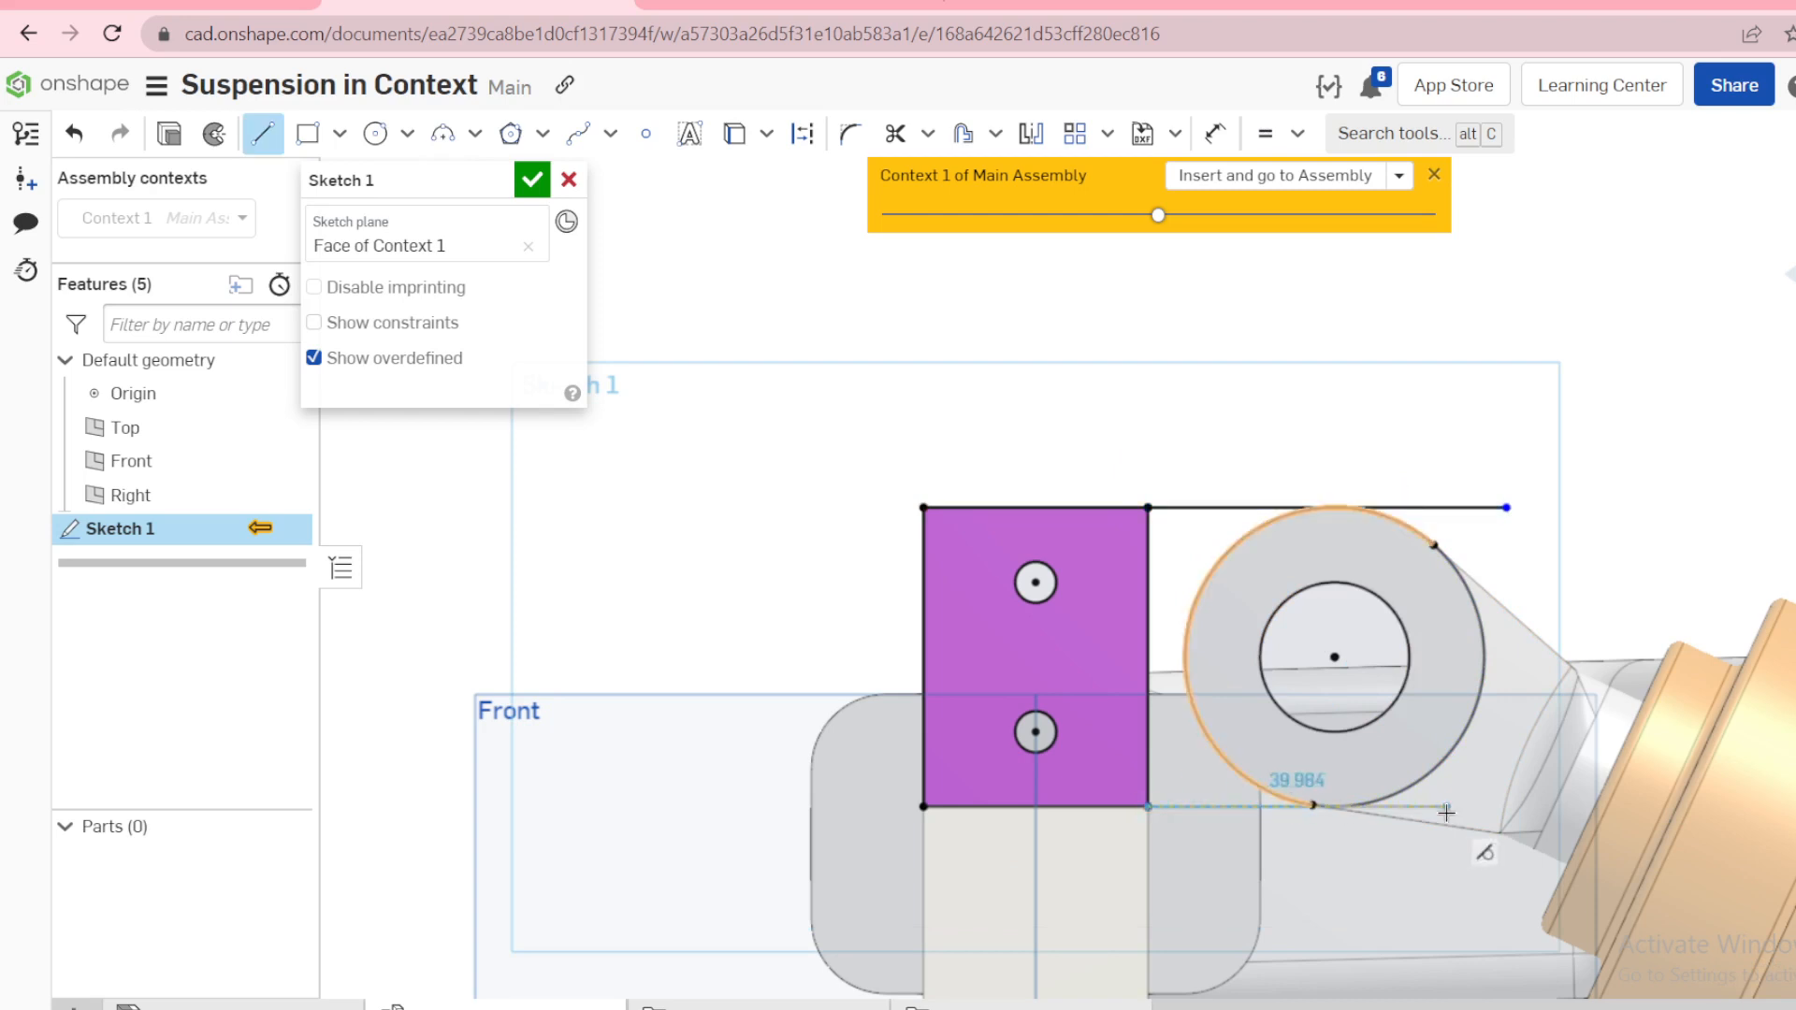
{"action": "left_click", "coordinate": [1447, 806]}
Step: Trim the overhanging ends of both horizontal lines where they meet the eye's outer circle
{"action": "key", "text": "m"}
{"action": "mouse_move", "coordinate": [1436, 456]}
{"action": "left_mouse_down"}
{"action": "mouse_move", "coordinate": [1476, 496]}
{"action": "mouse_move", "coordinate": [1502, 592]}
{"action": "left_mouse_up"}
{"action": "left_click_drag", "start_coordinate": [1386, 857], "coordinate": [1442, 790]}
{"action": "scroll", "coordinate": [1408, 670], "scroll_direction": "down", "scroll_amount": 2}
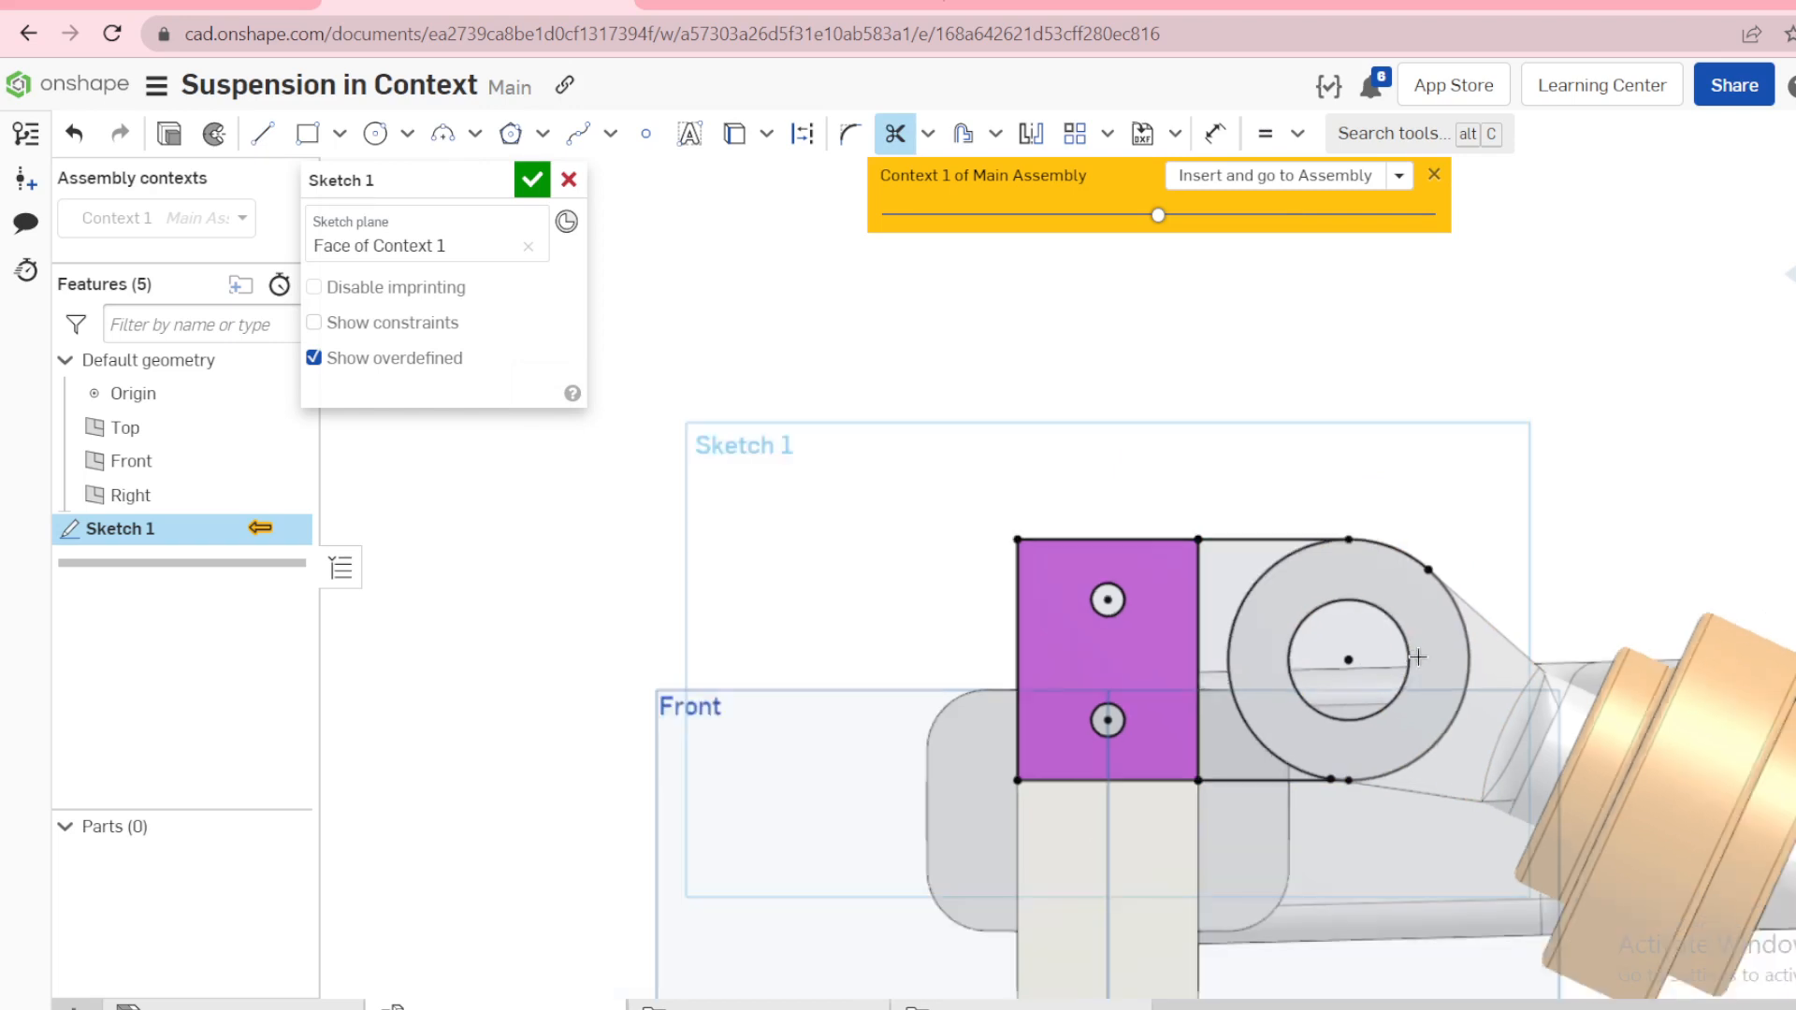
{"action": "scroll", "coordinate": [1366, 619], "scroll_direction": "up", "scroll_amount": 5}
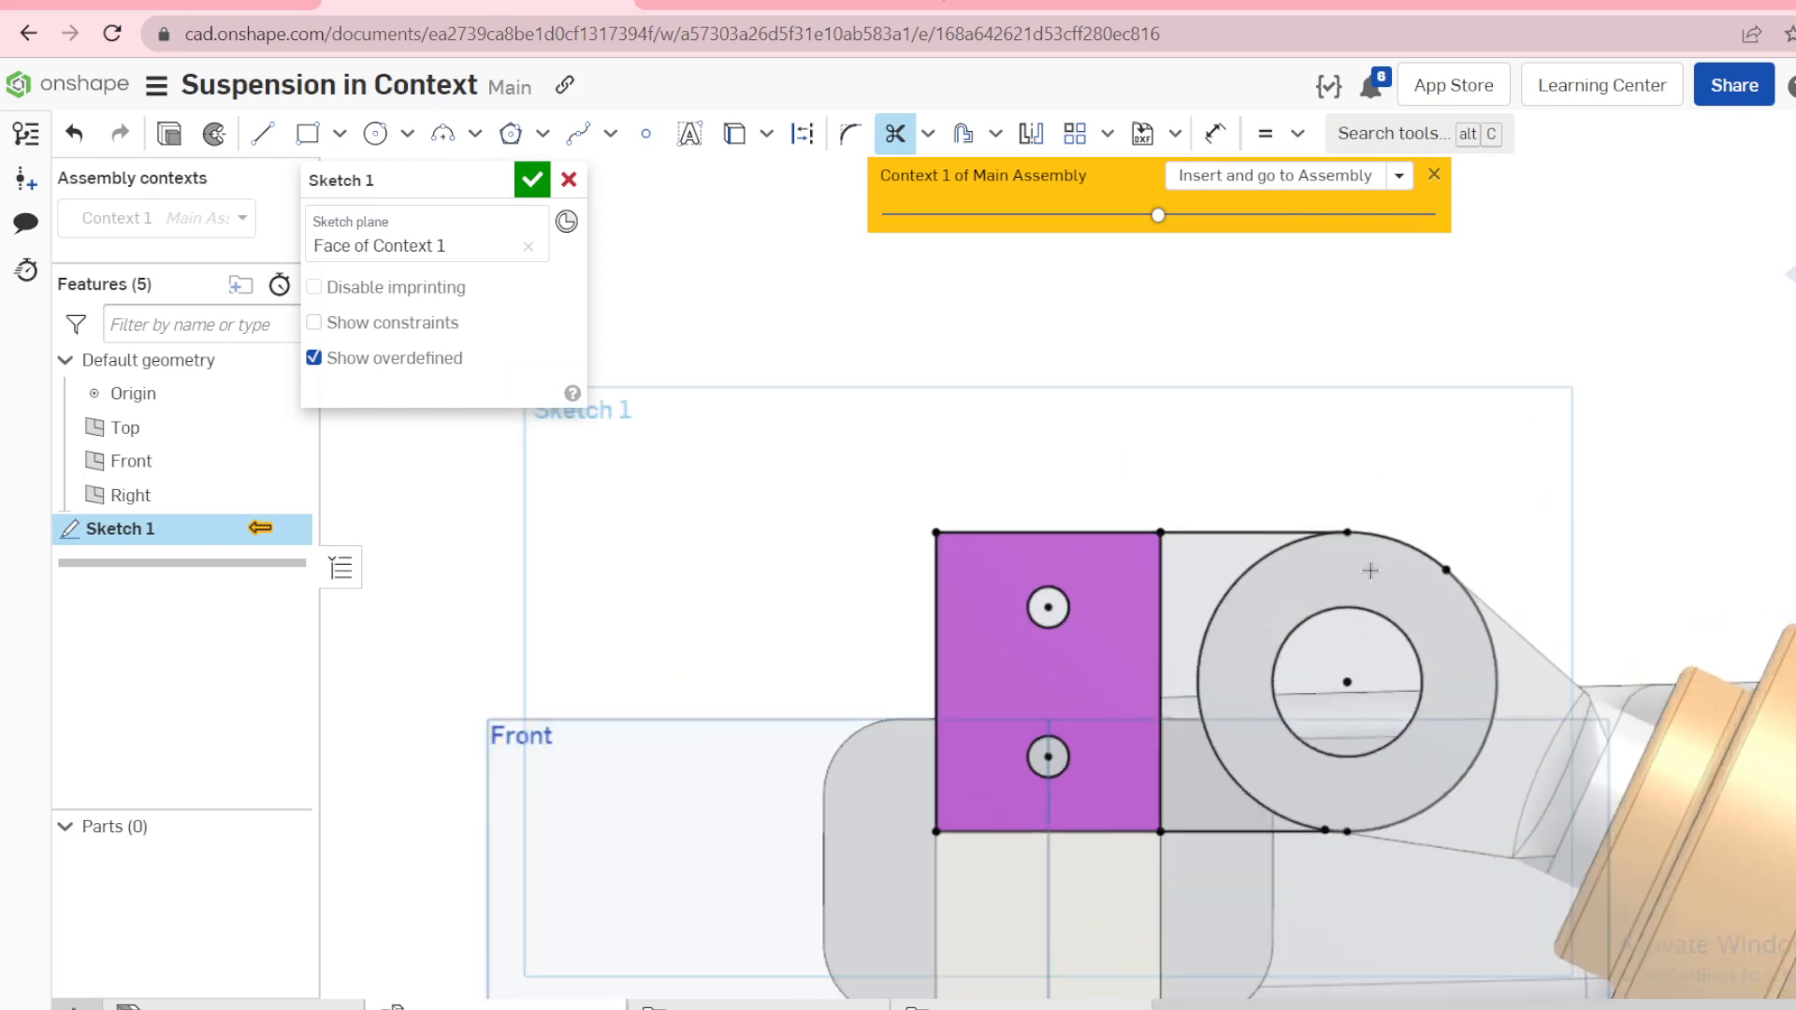
{"action": "scroll", "coordinate": [1590, 639], "scroll_direction": "down", "scroll_amount": 3}
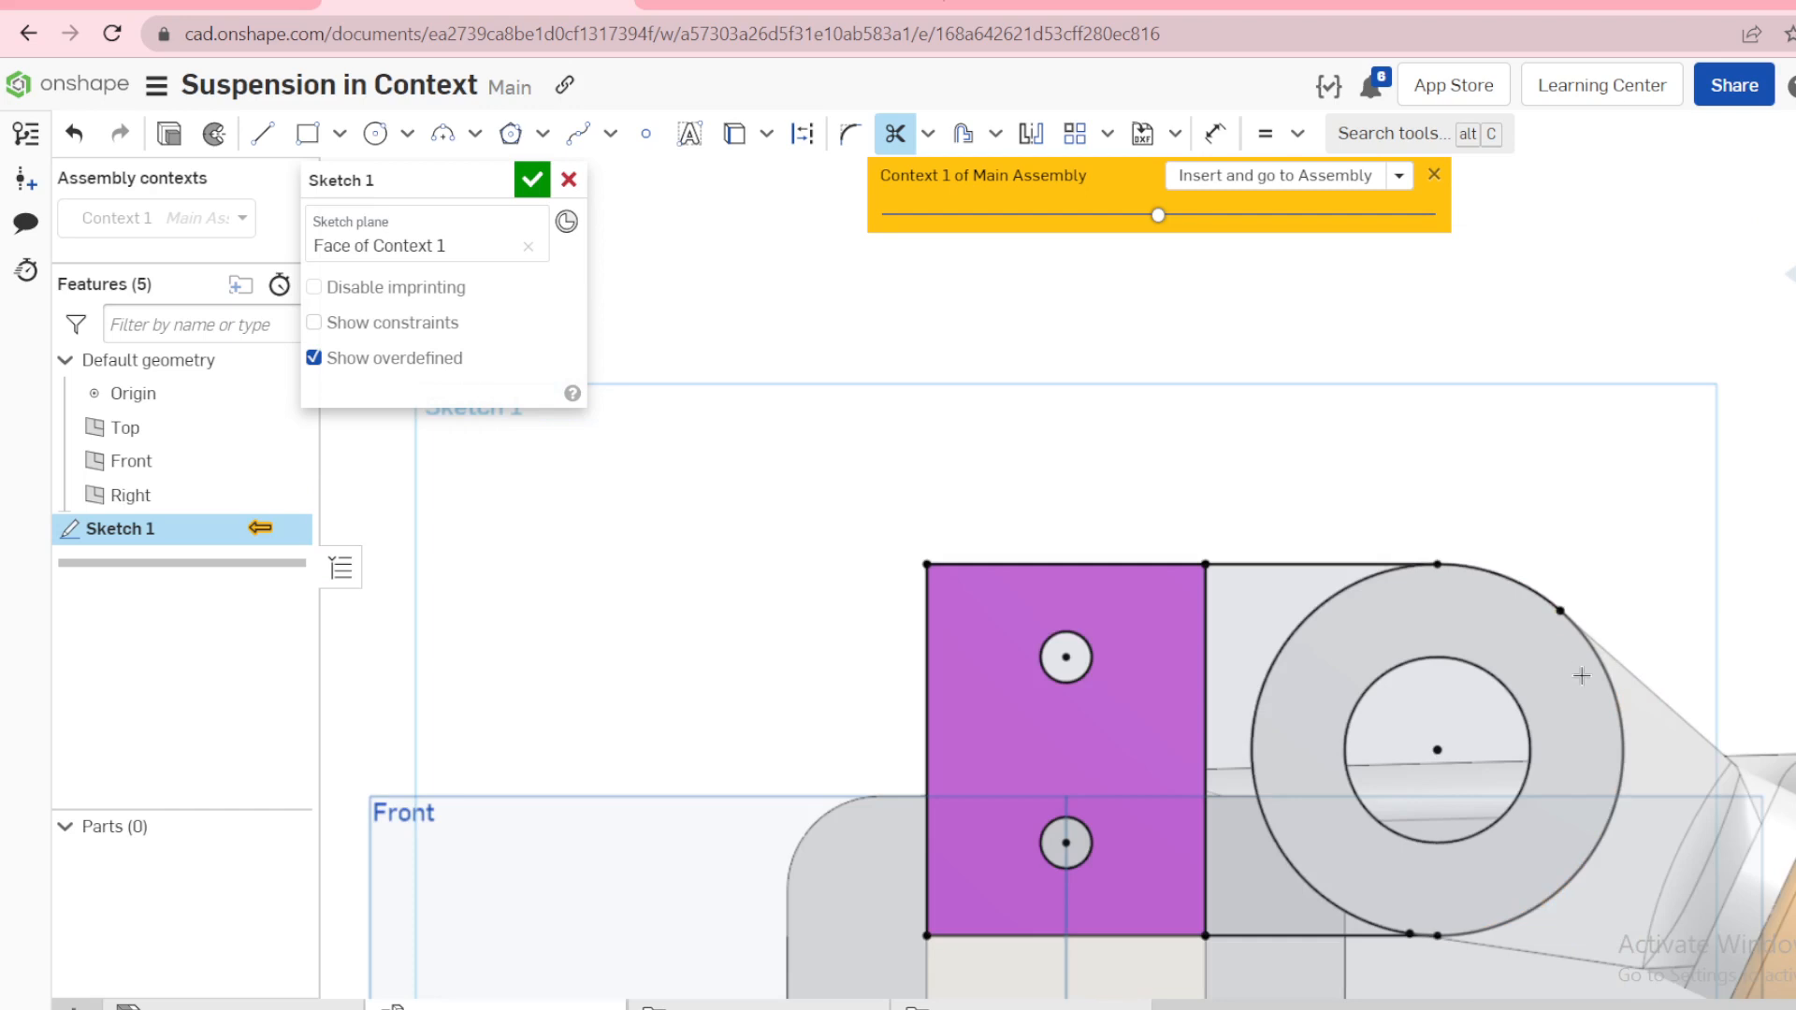
Step: Convert the projected outer arc of the eye to construction geometry and remove the drawn closing arc
{"action": "key", "text": "Escape"}
{"action": "left_click", "coordinate": [1345, 586]}
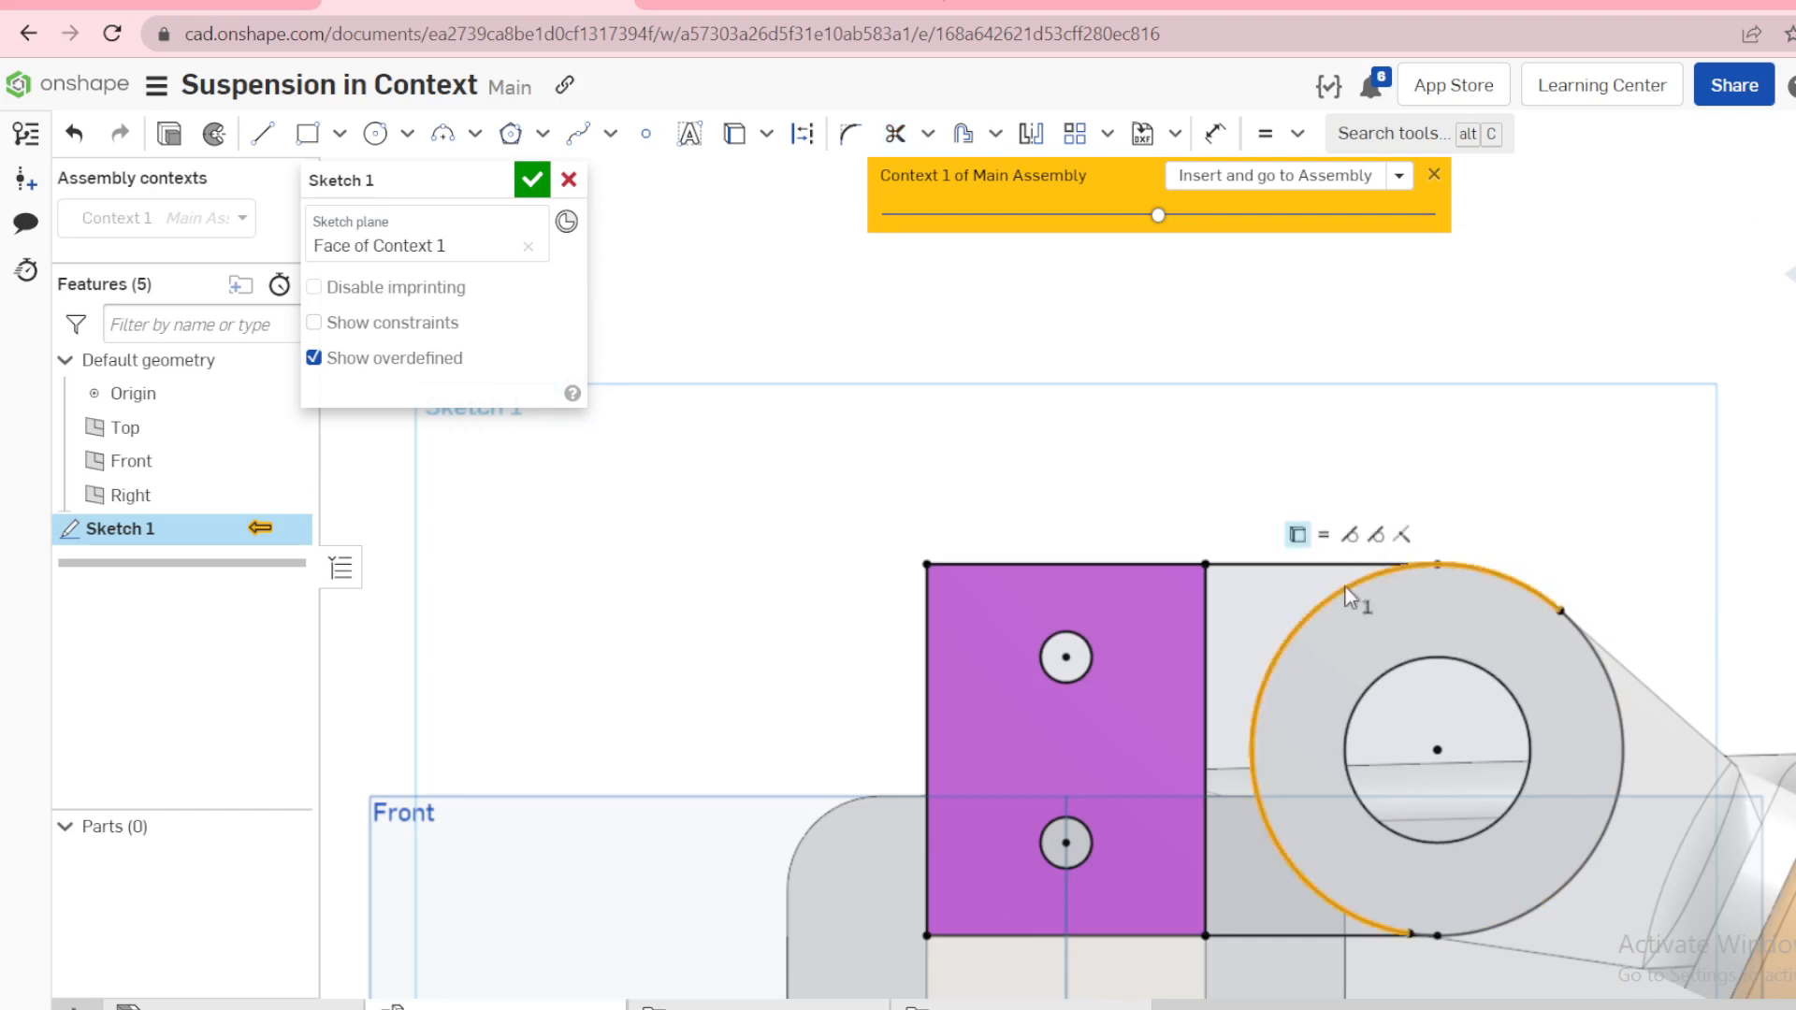
{"action": "key", "text": "q"}
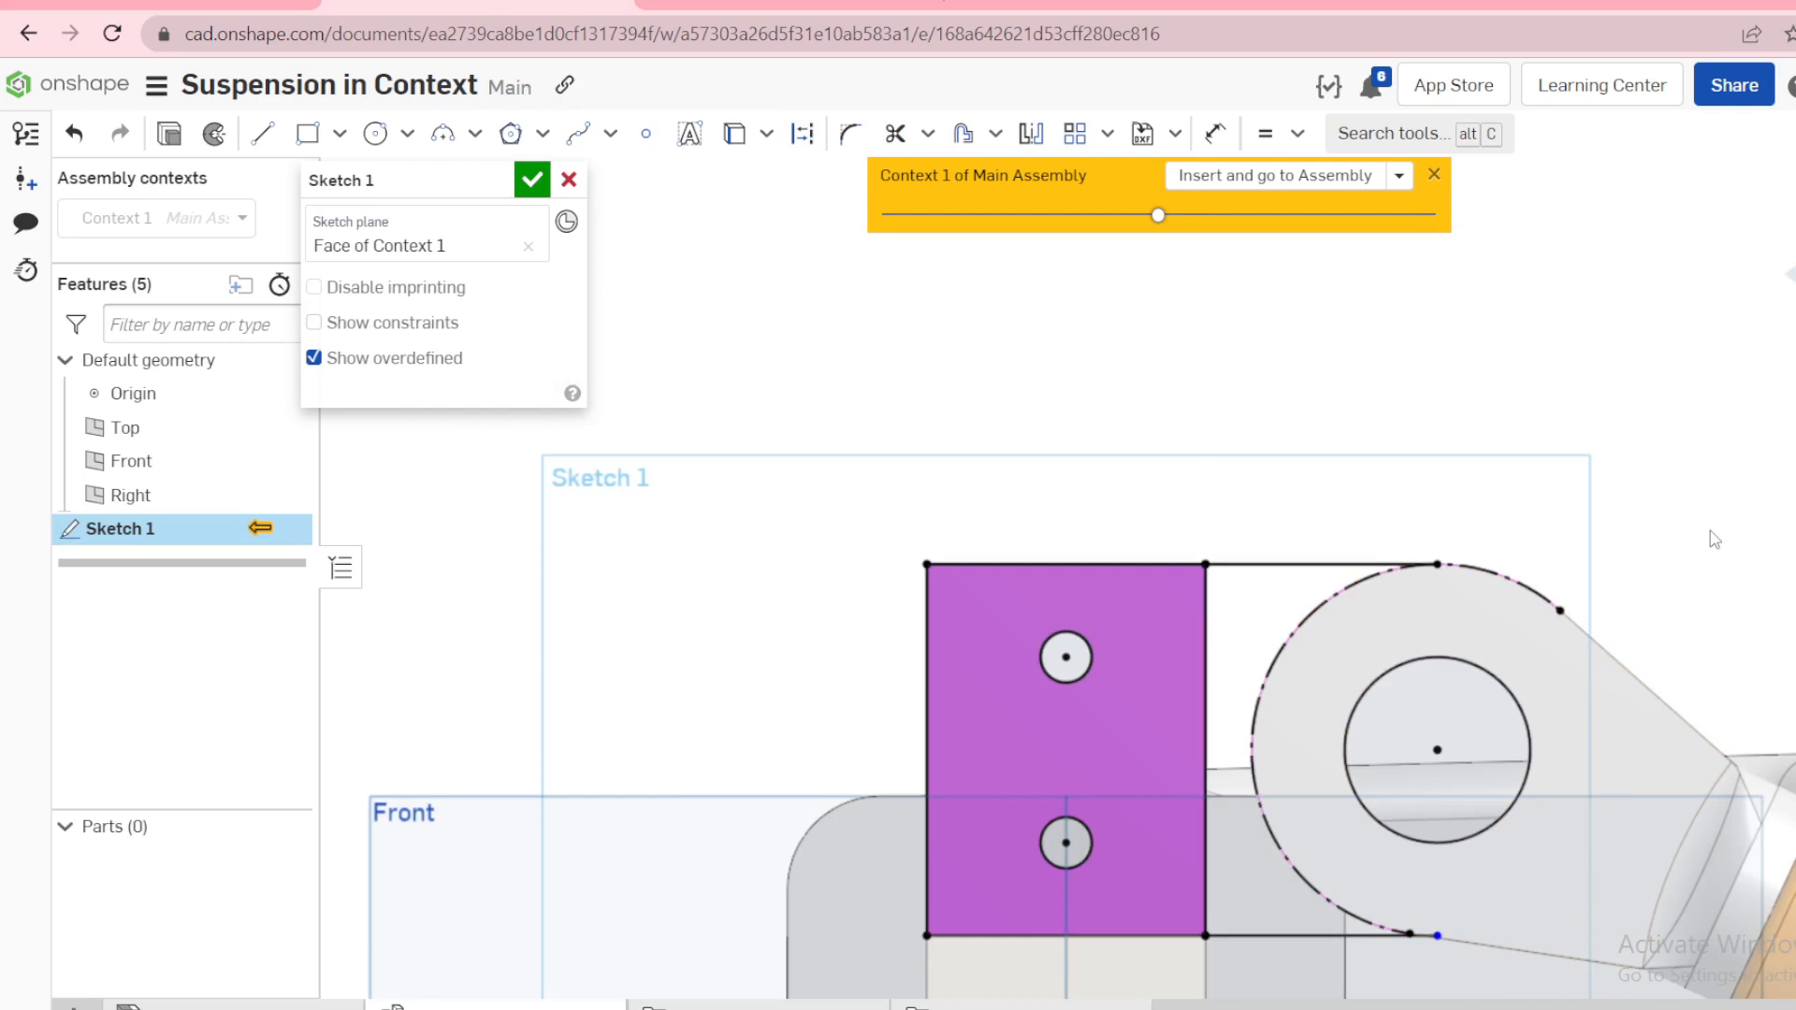
Step: Draw a circle centred on the projected bore and make it tangent to the construction arc
{"action": "key", "text": "c"}
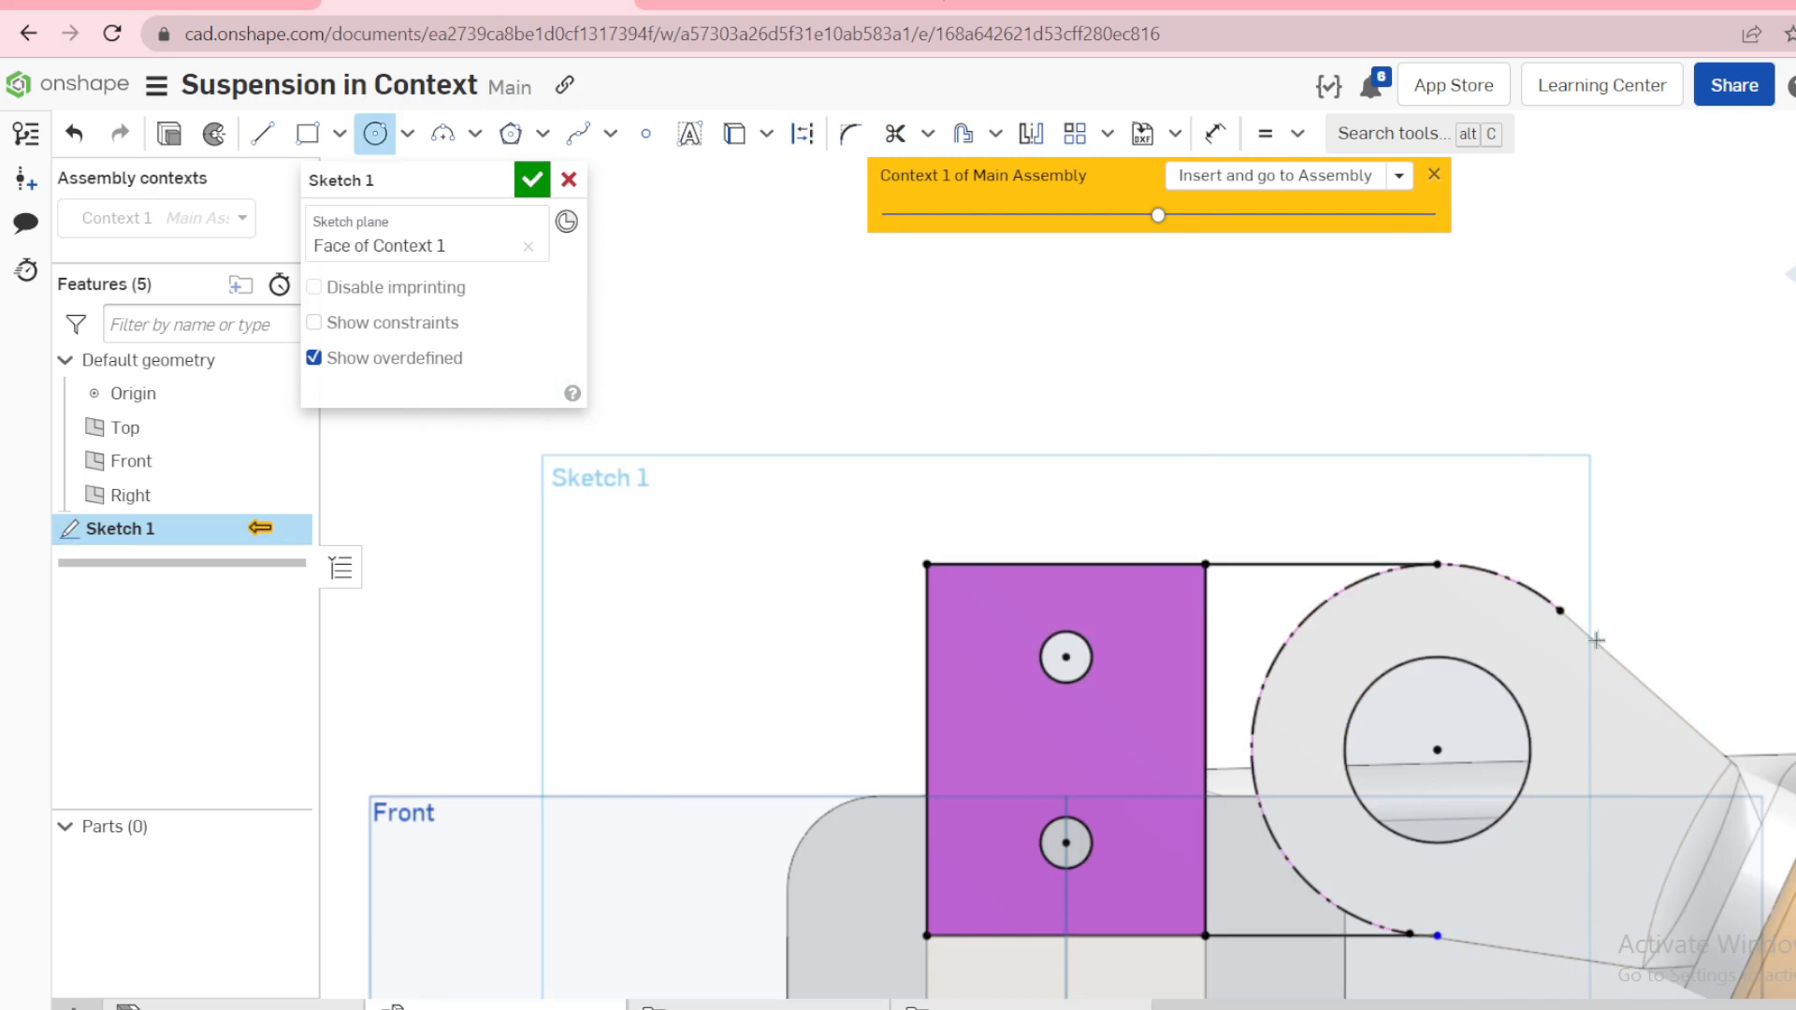
{"action": "left_click", "coordinate": [1438, 749]}
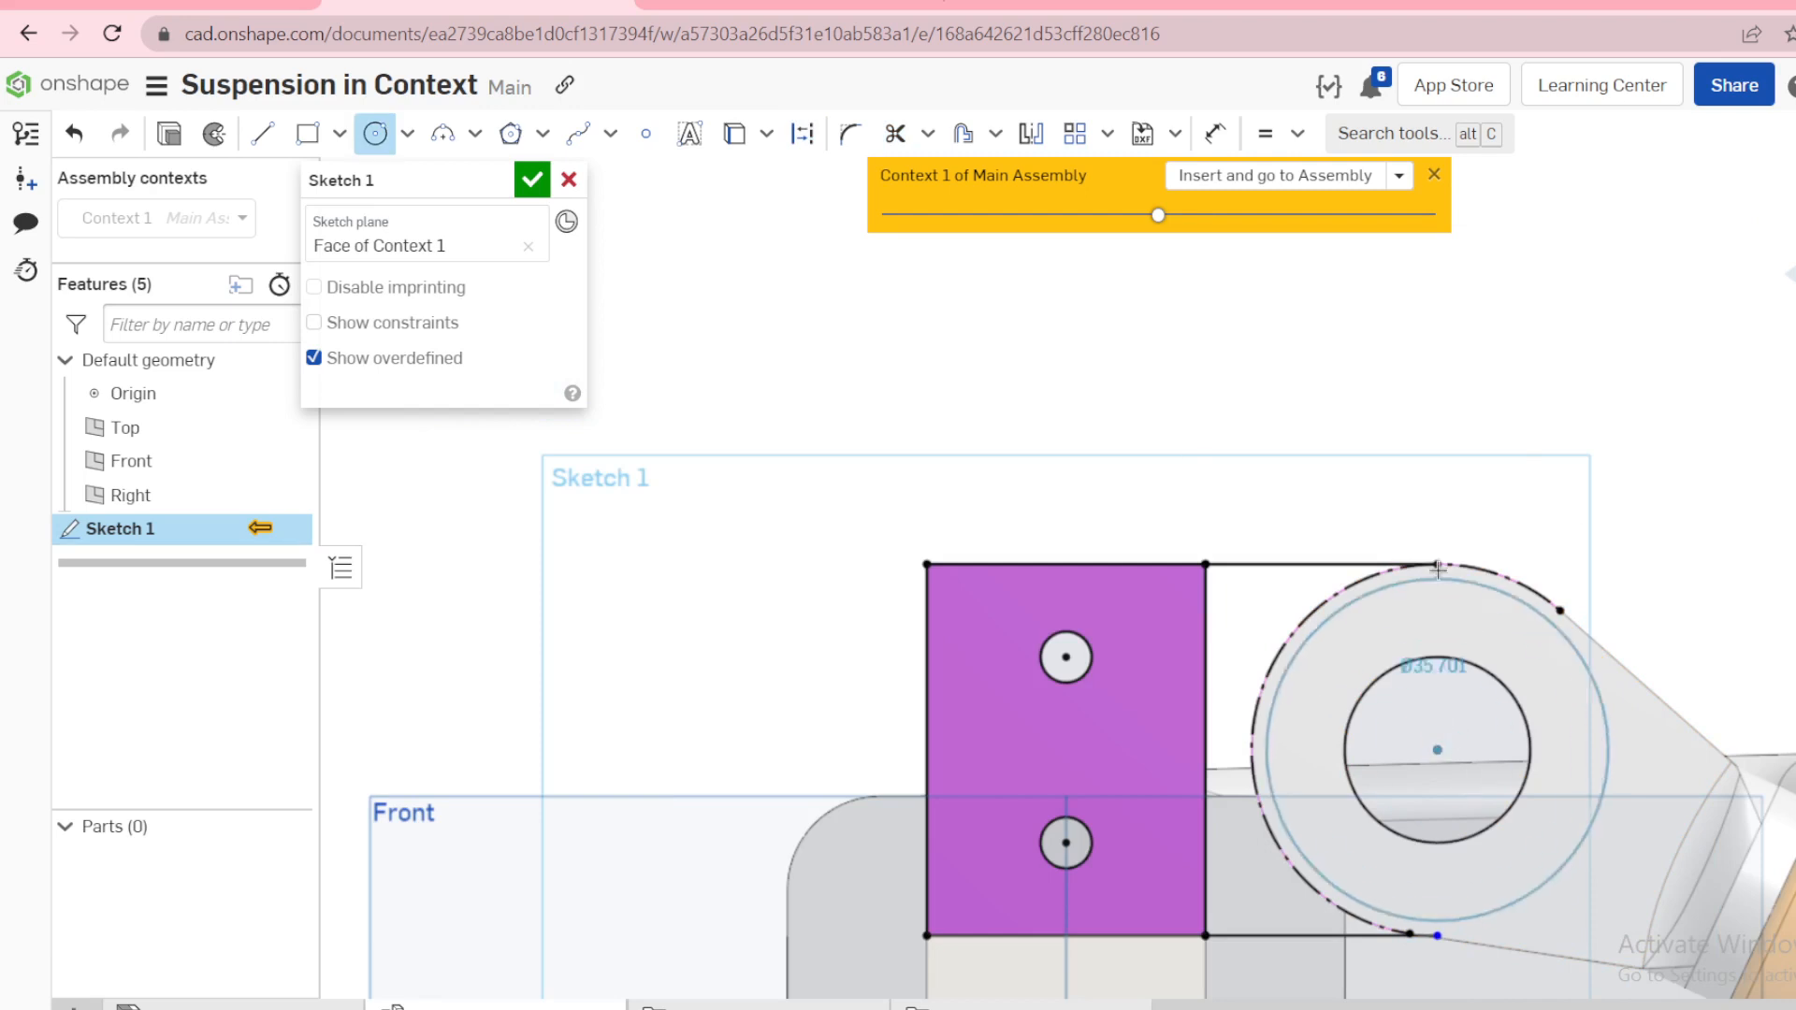
{"action": "left_click", "coordinate": [1373, 612]}
{"action": "key", "text": "Escape"}
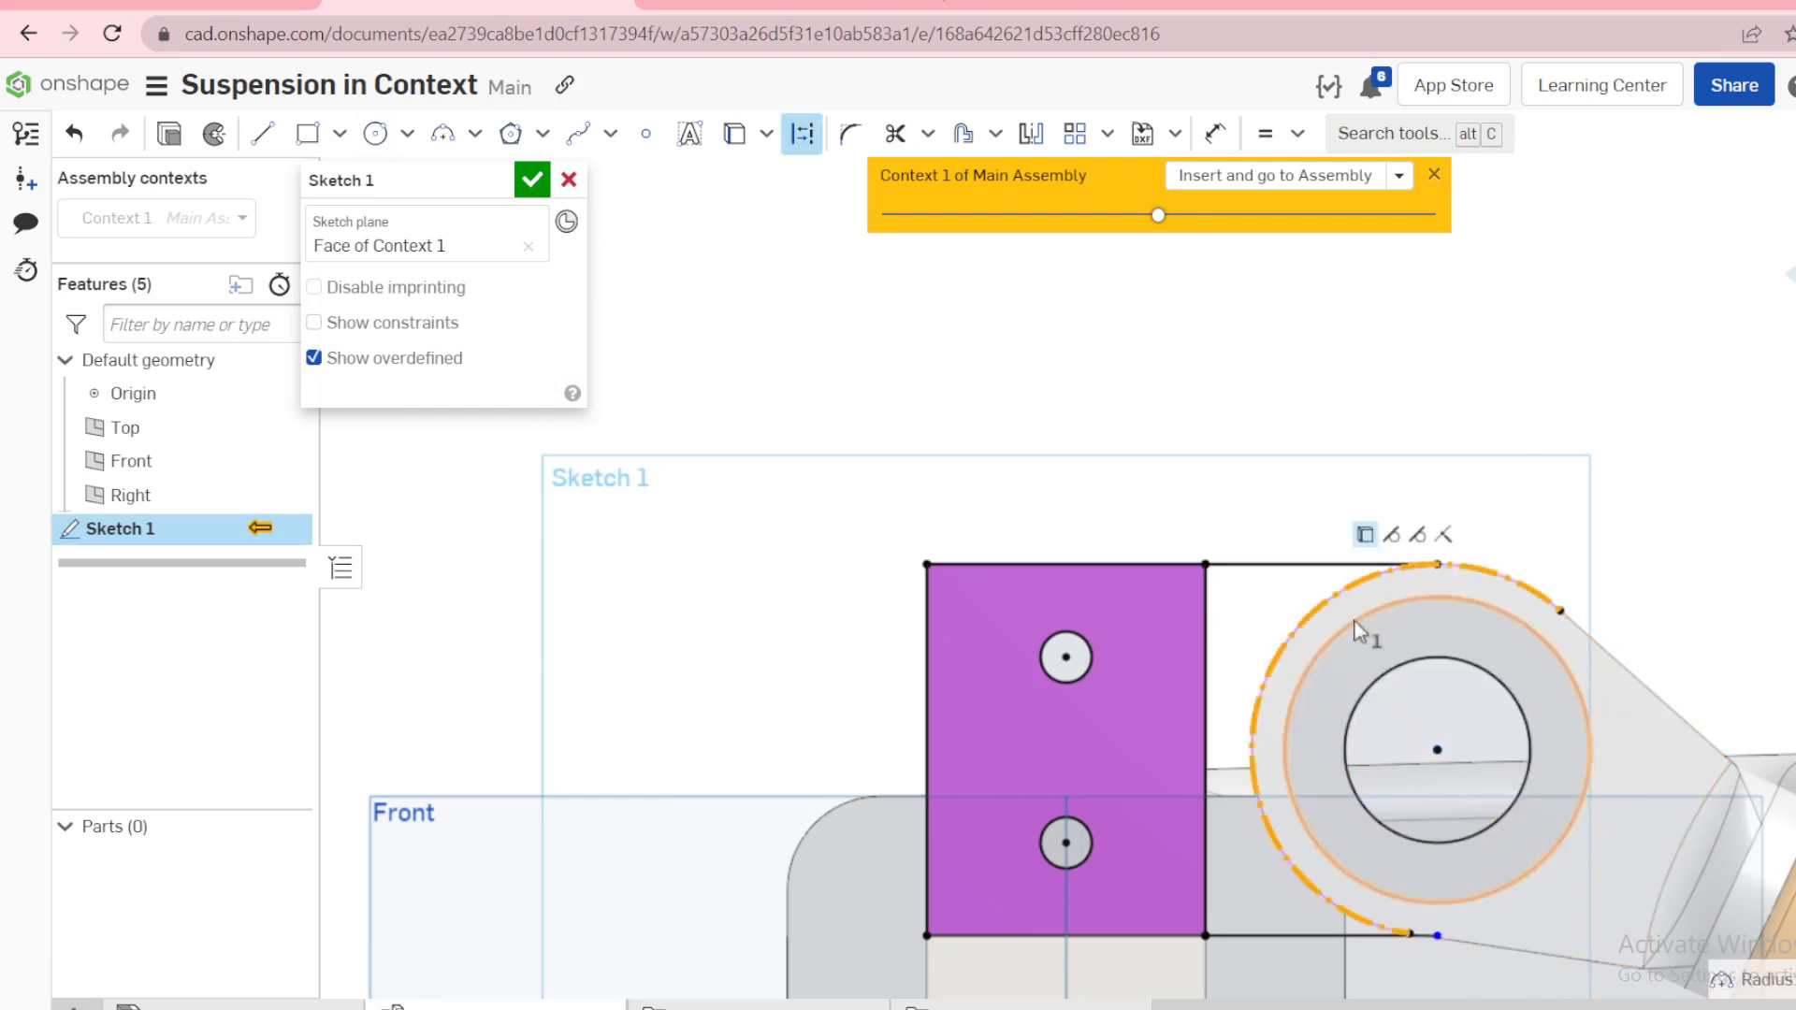
{"action": "left_click", "coordinate": [1355, 620]}
{"action": "key", "text": "t"}
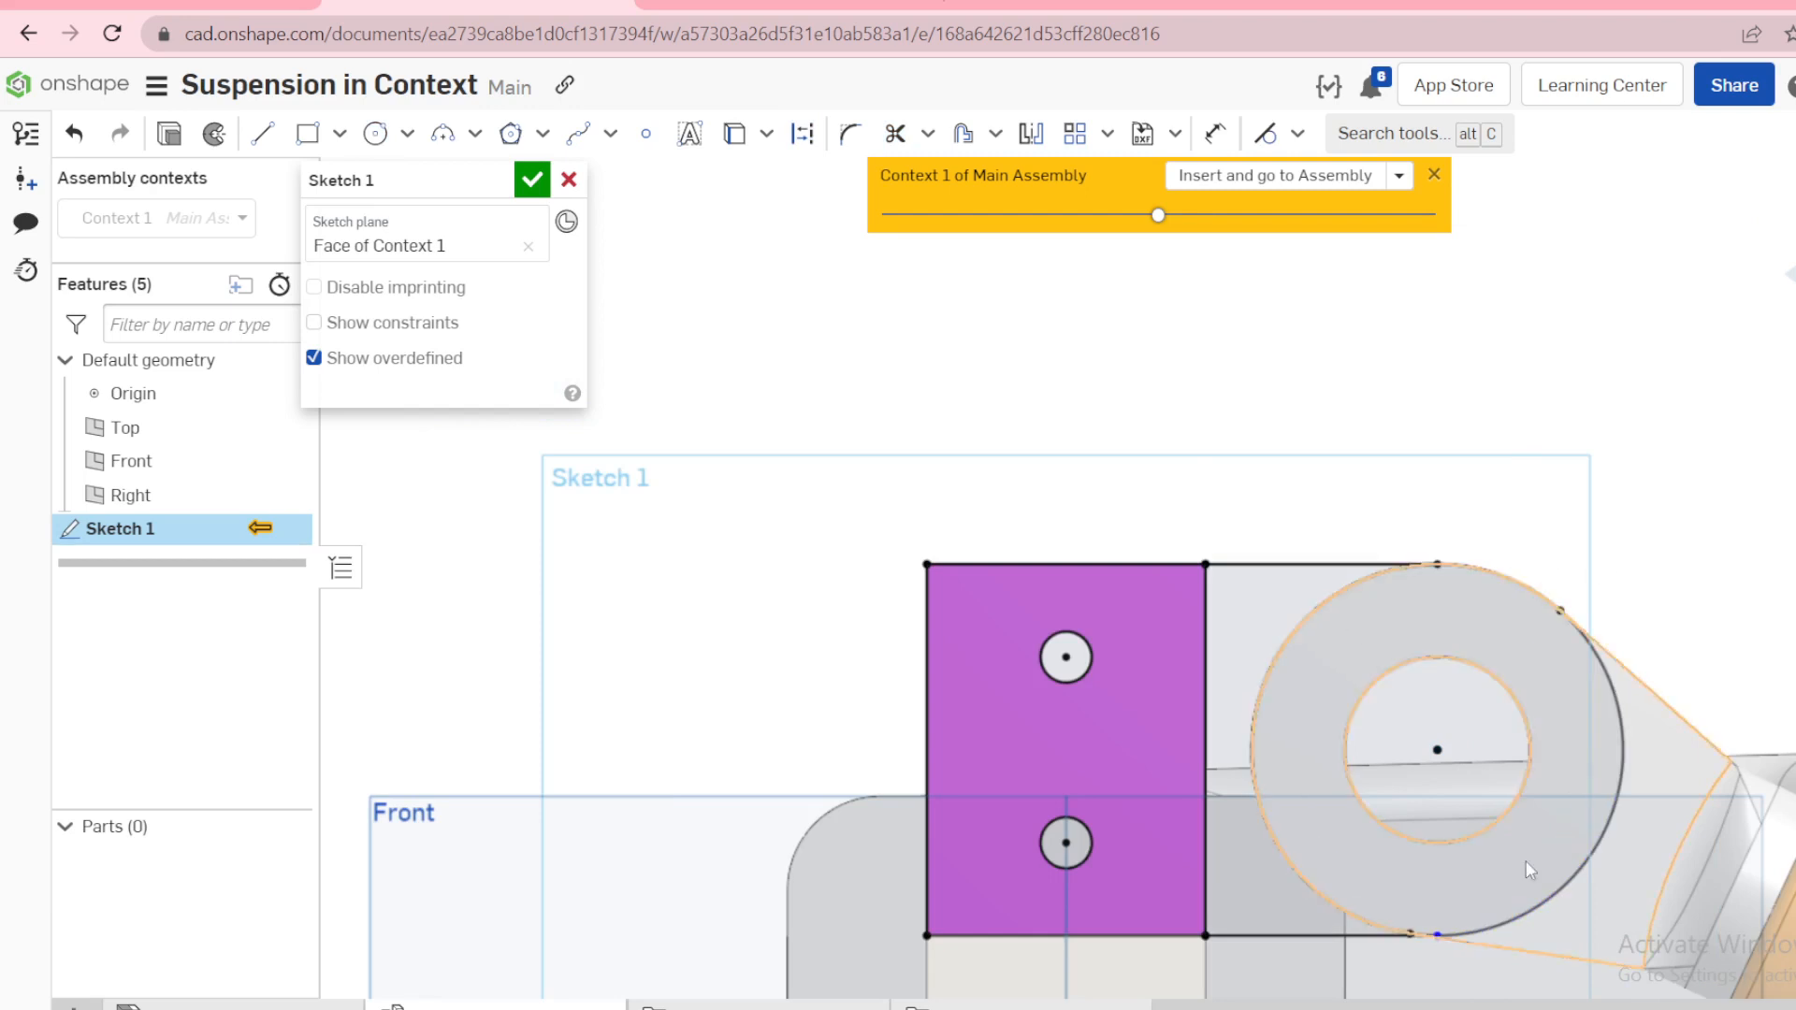
Step: Extend the lower horizontal line past the new outer circle and trim its overhang back to the circle
{"action": "scroll", "coordinate": [1459, 926], "scroll_direction": "up", "scroll_amount": 5}
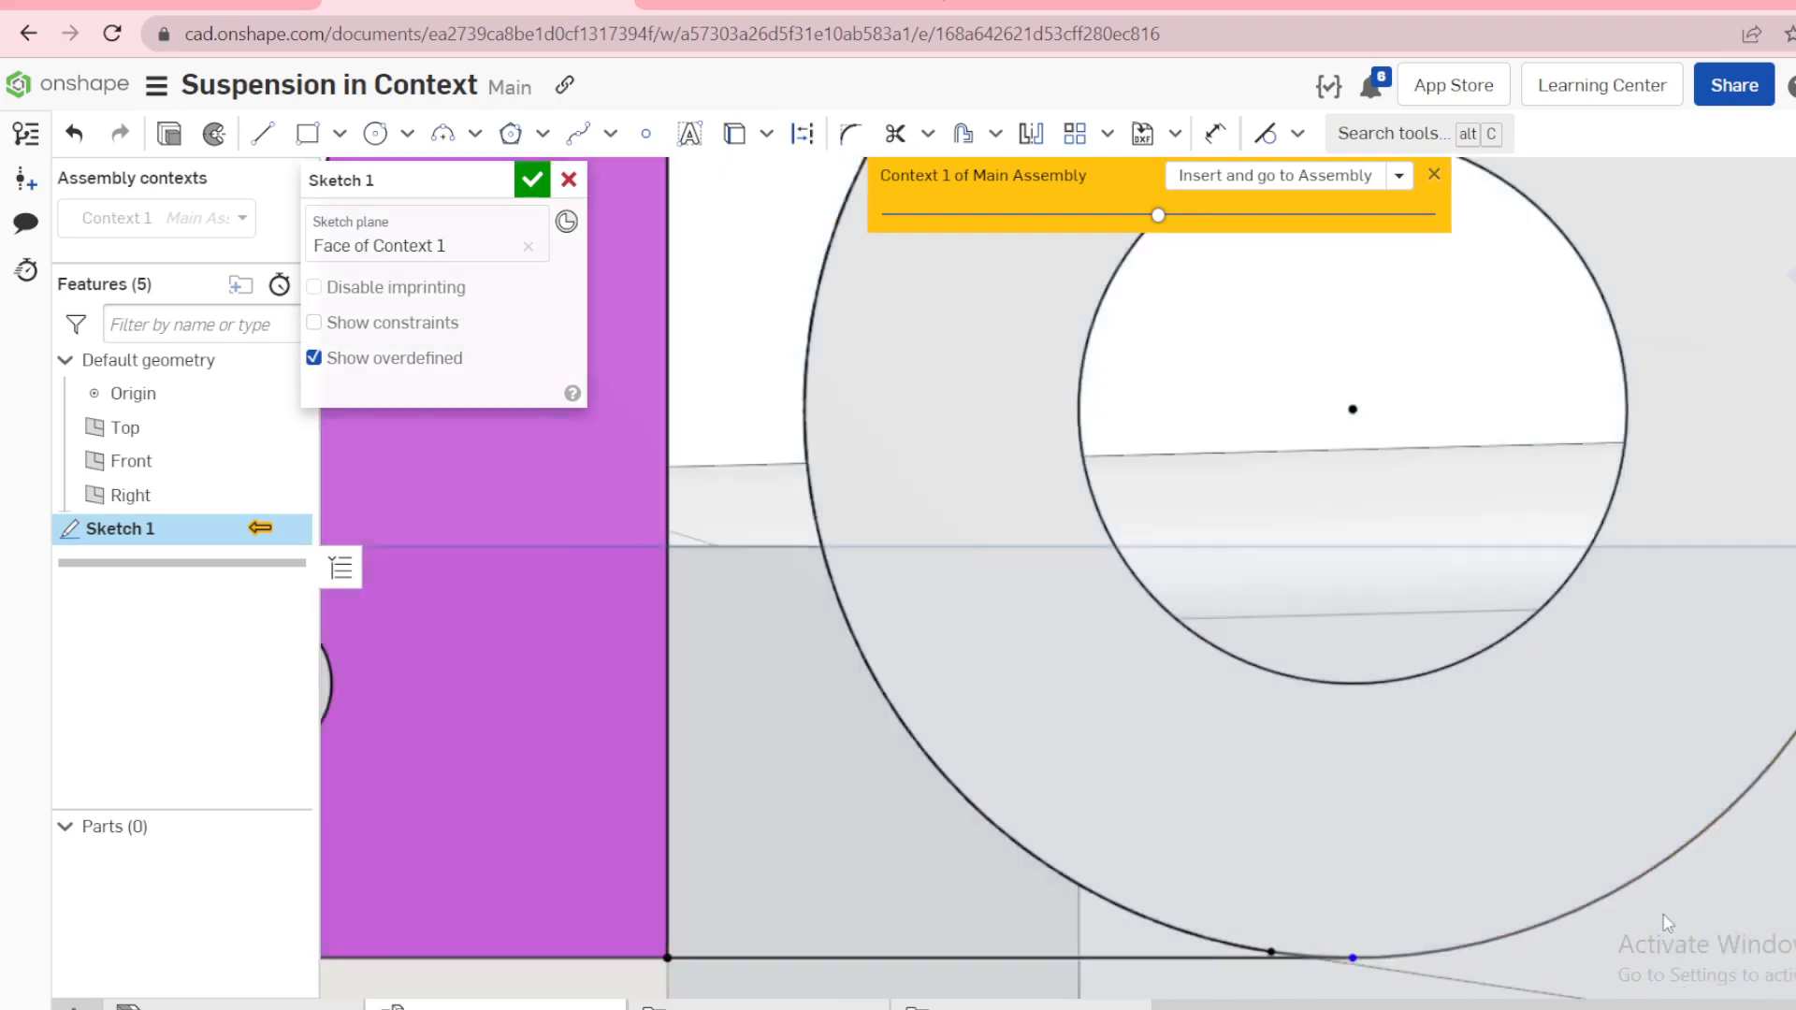
{"action": "key", "text": "m"}
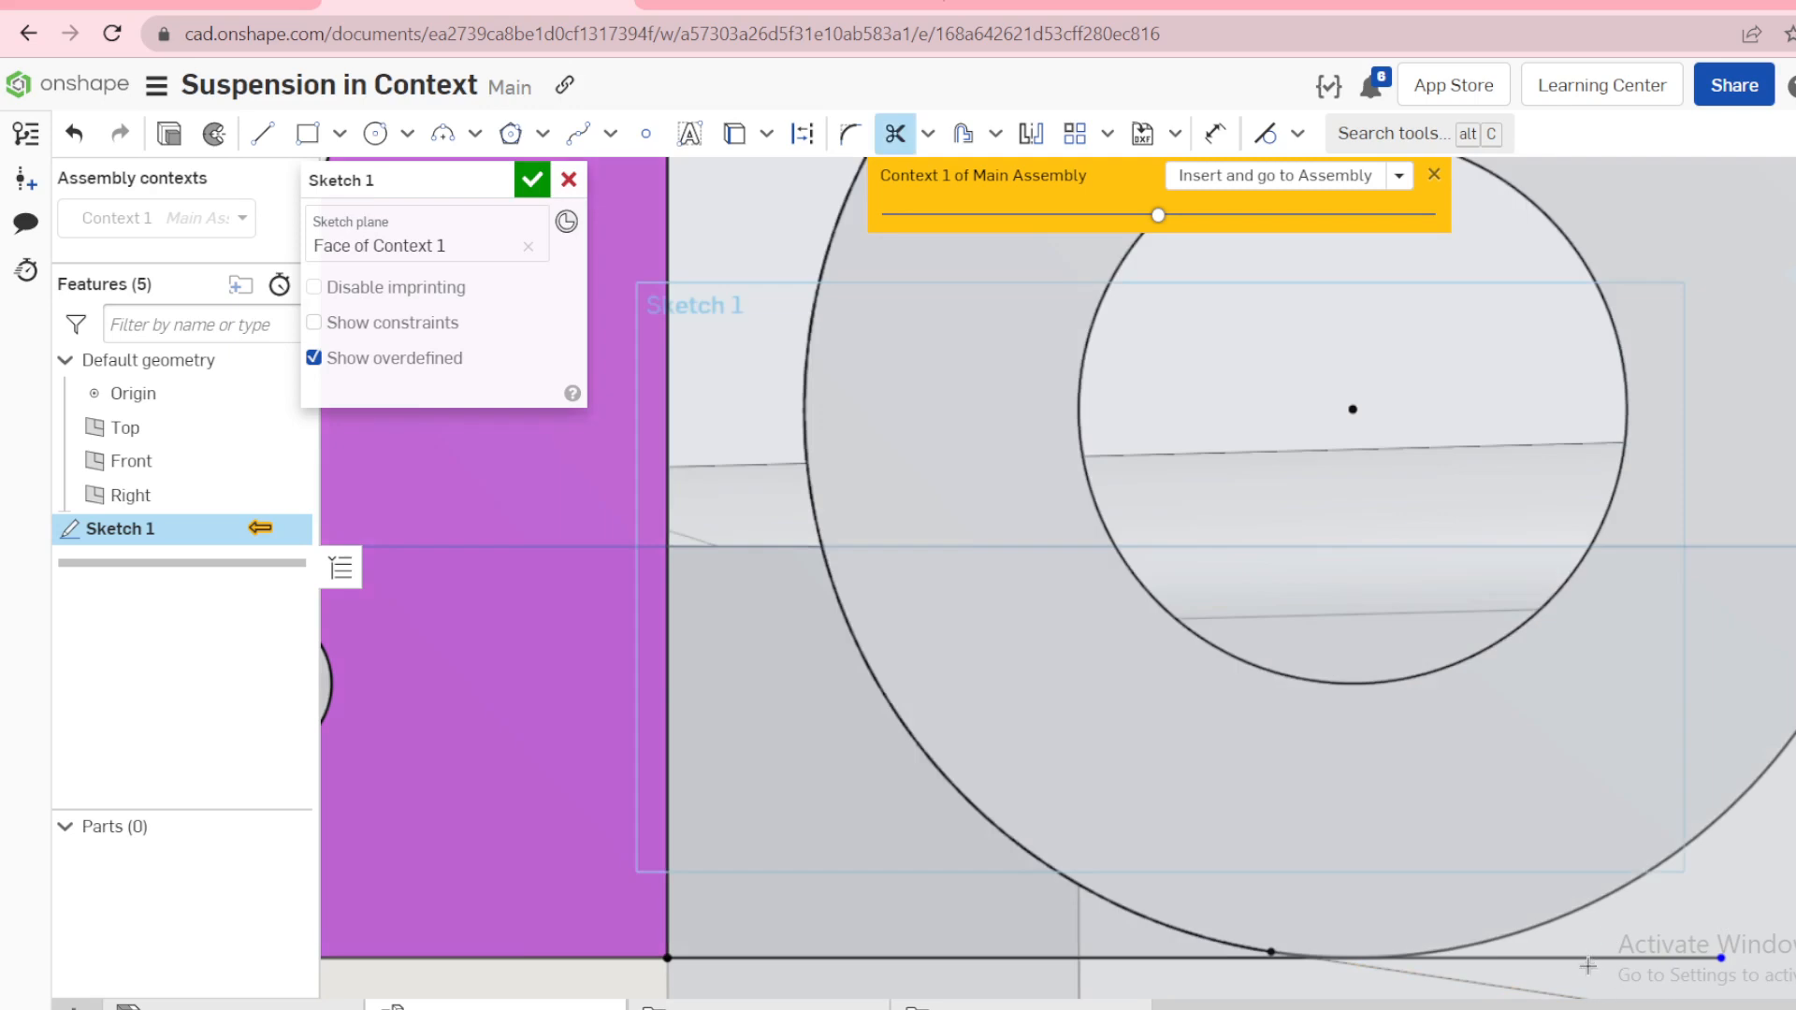
{"action": "scroll", "coordinate": [1576, 940], "scroll_direction": "down", "scroll_amount": 3}
{"action": "scroll", "coordinate": [1495, 533], "scroll_direction": "down", "scroll_amount": 3}
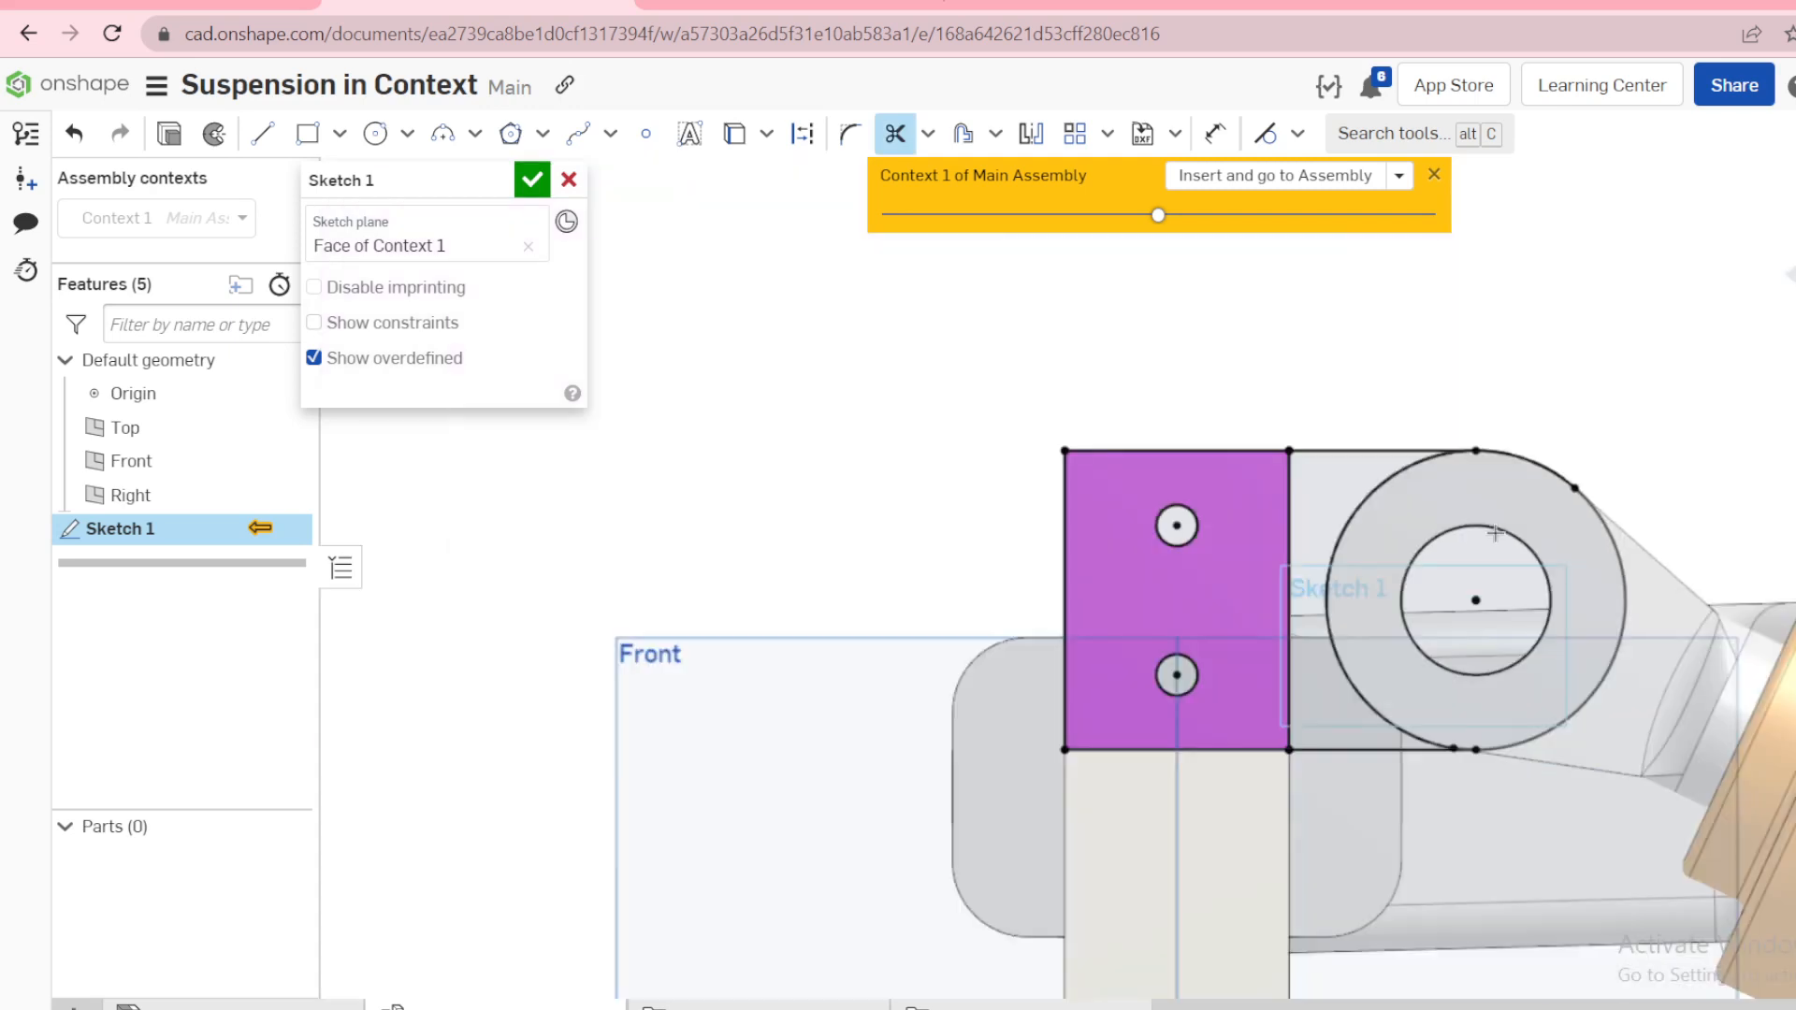
Step: Finish the sketch and extrude its regions as a new solid toward the shock's upper eye
{"action": "right_click_drag", "start_coordinate": [1578, 586], "coordinate": [1400, 398]}
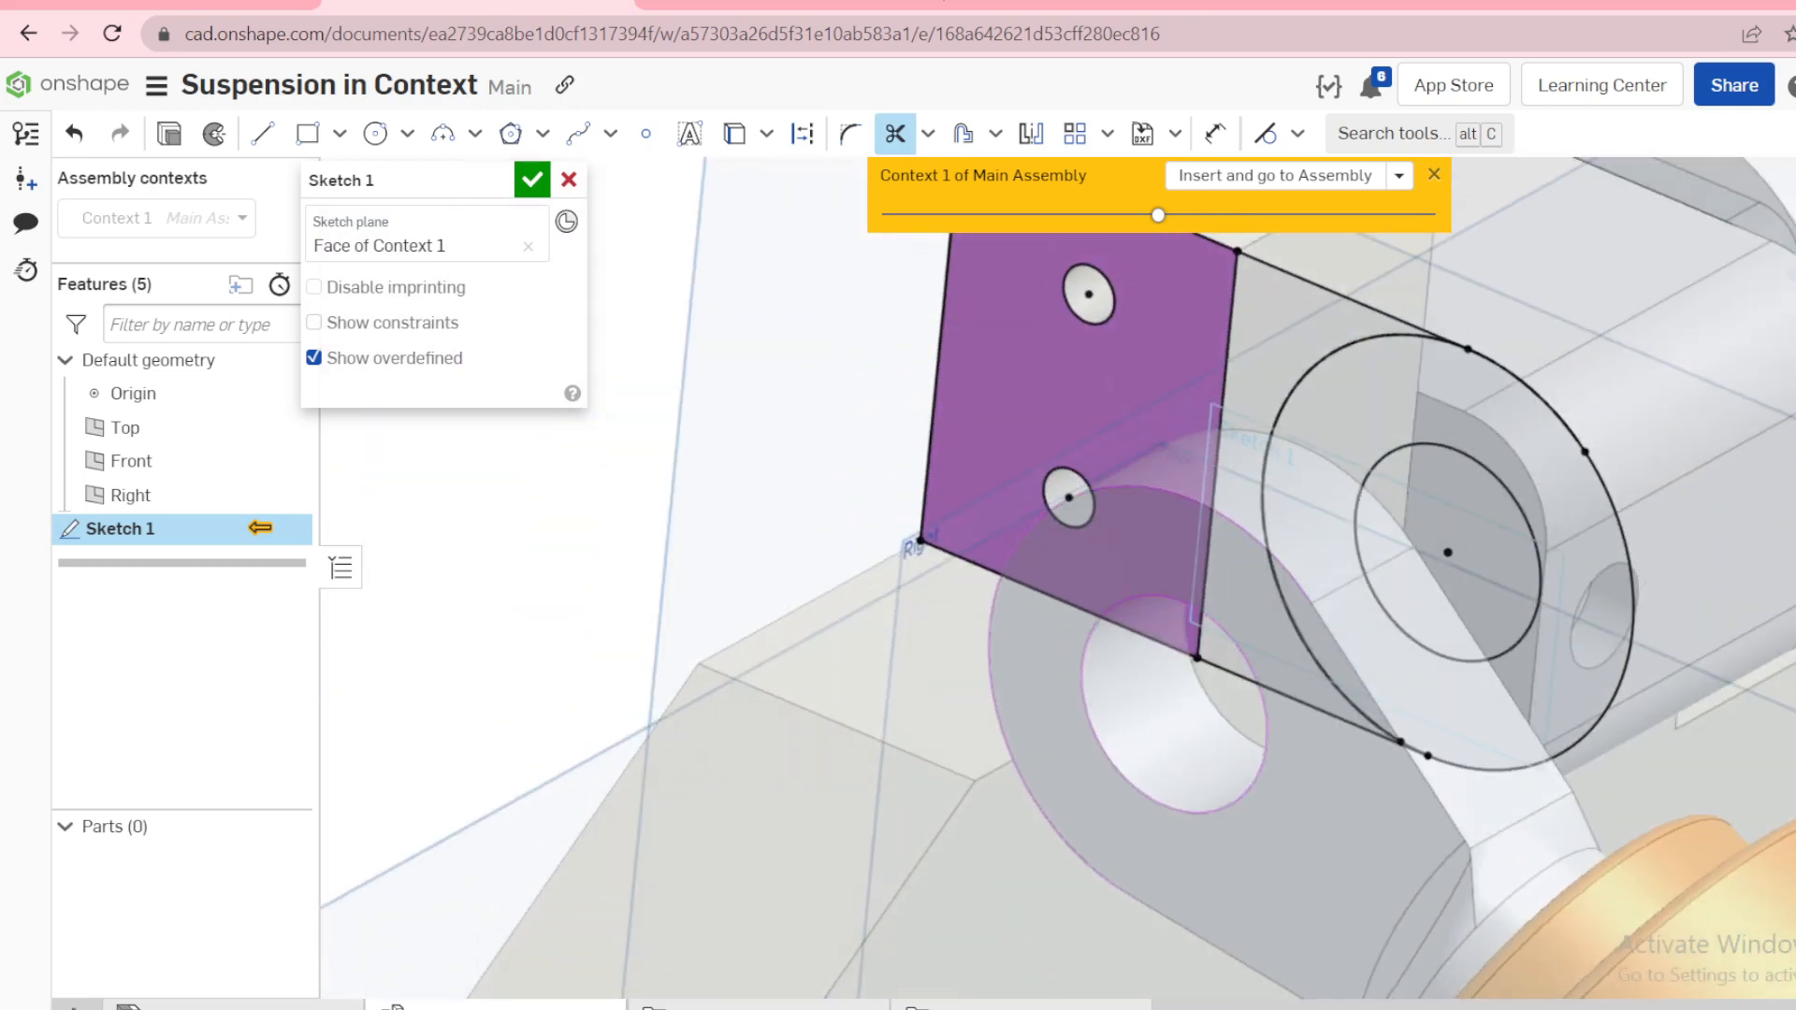
{"action": "right_click_drag", "start_coordinate": [1199, 574], "coordinate": [1140, 606]}
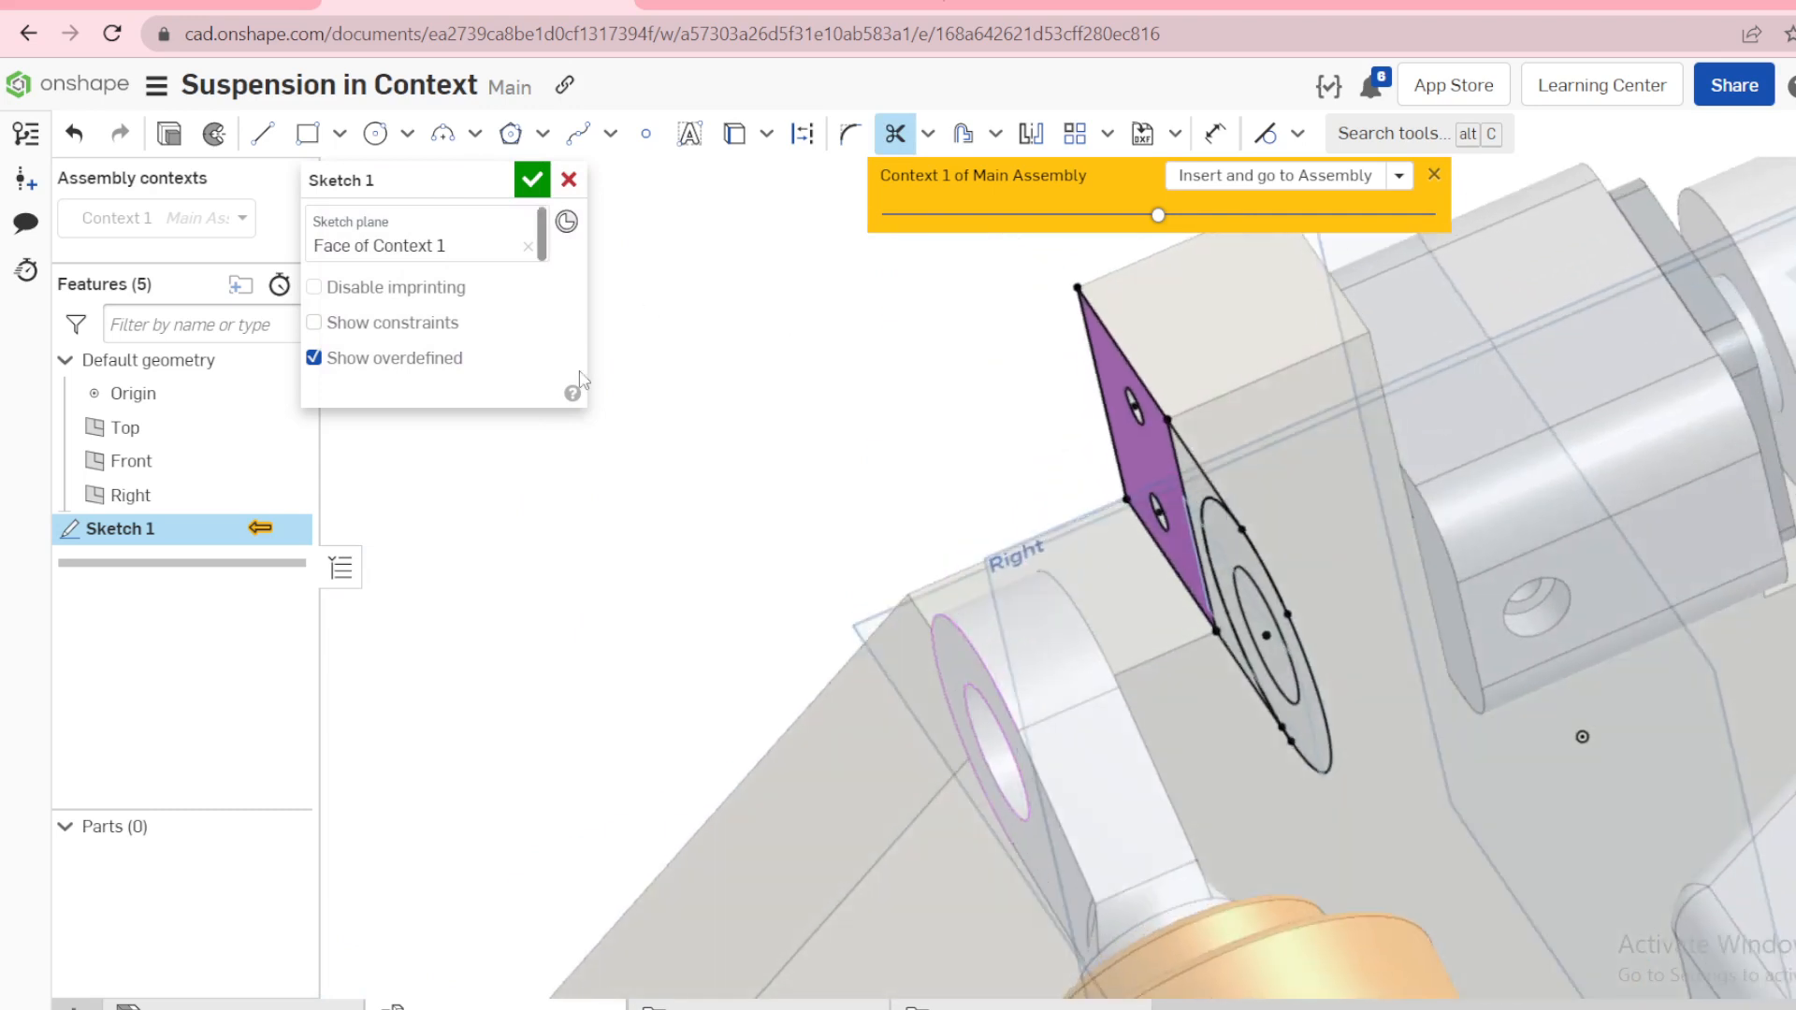
{"action": "key", "text": "Return"}
{"action": "key", "text": "shift+e"}
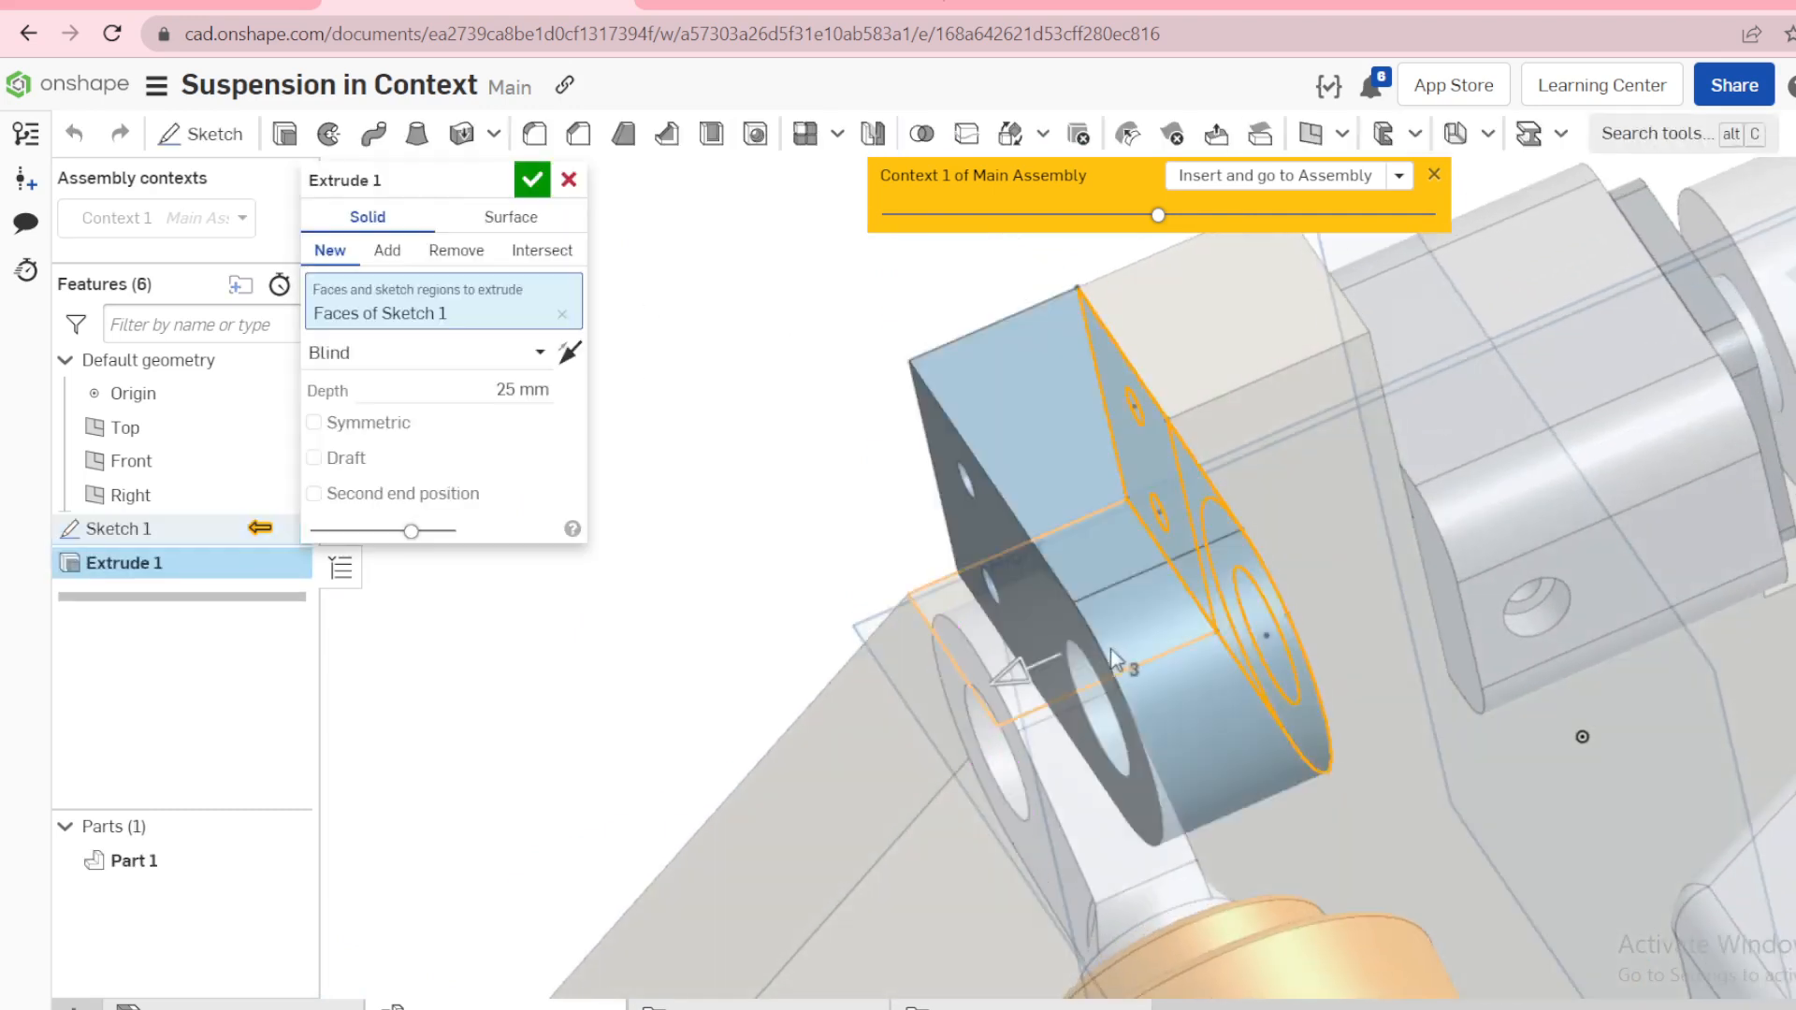
{"action": "right_click_drag", "start_coordinate": [1113, 659], "coordinate": [939, 609]}
Step: Set the extrusion to end up to the side face of the shock's upper eye
{"action": "left_click", "coordinate": [454, 363]}
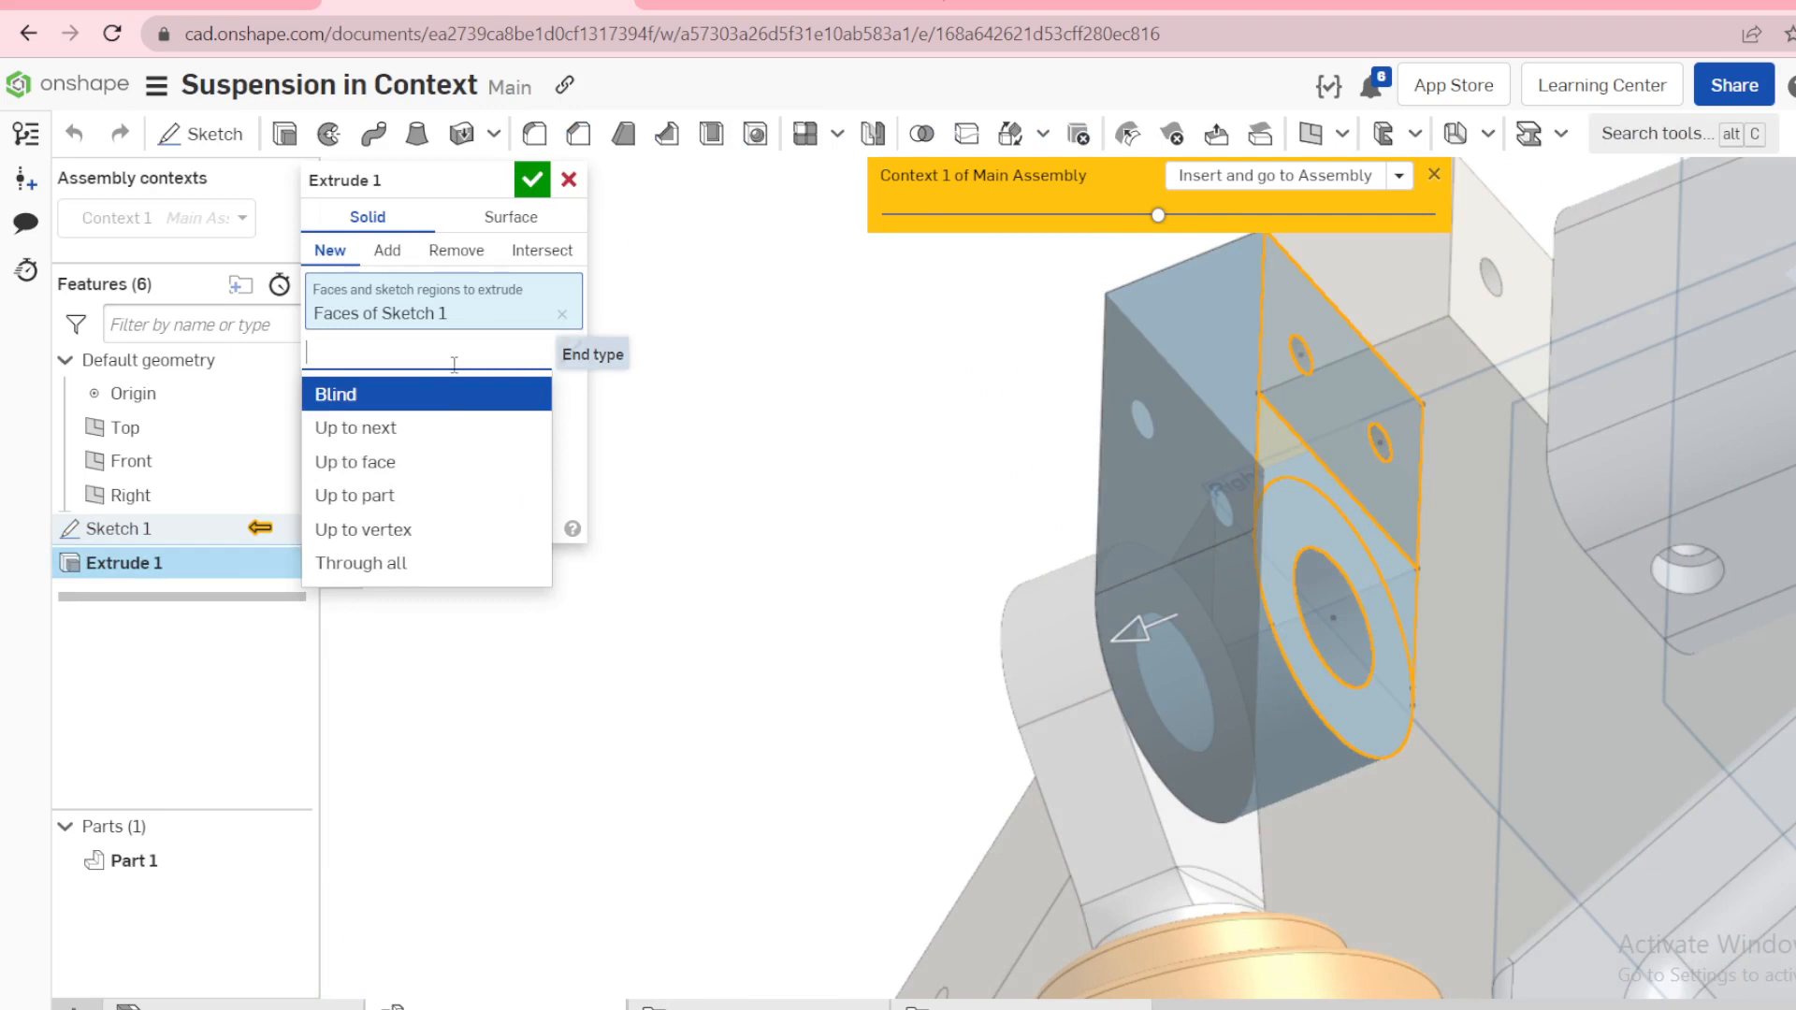
{"action": "left_click", "coordinate": [391, 468]}
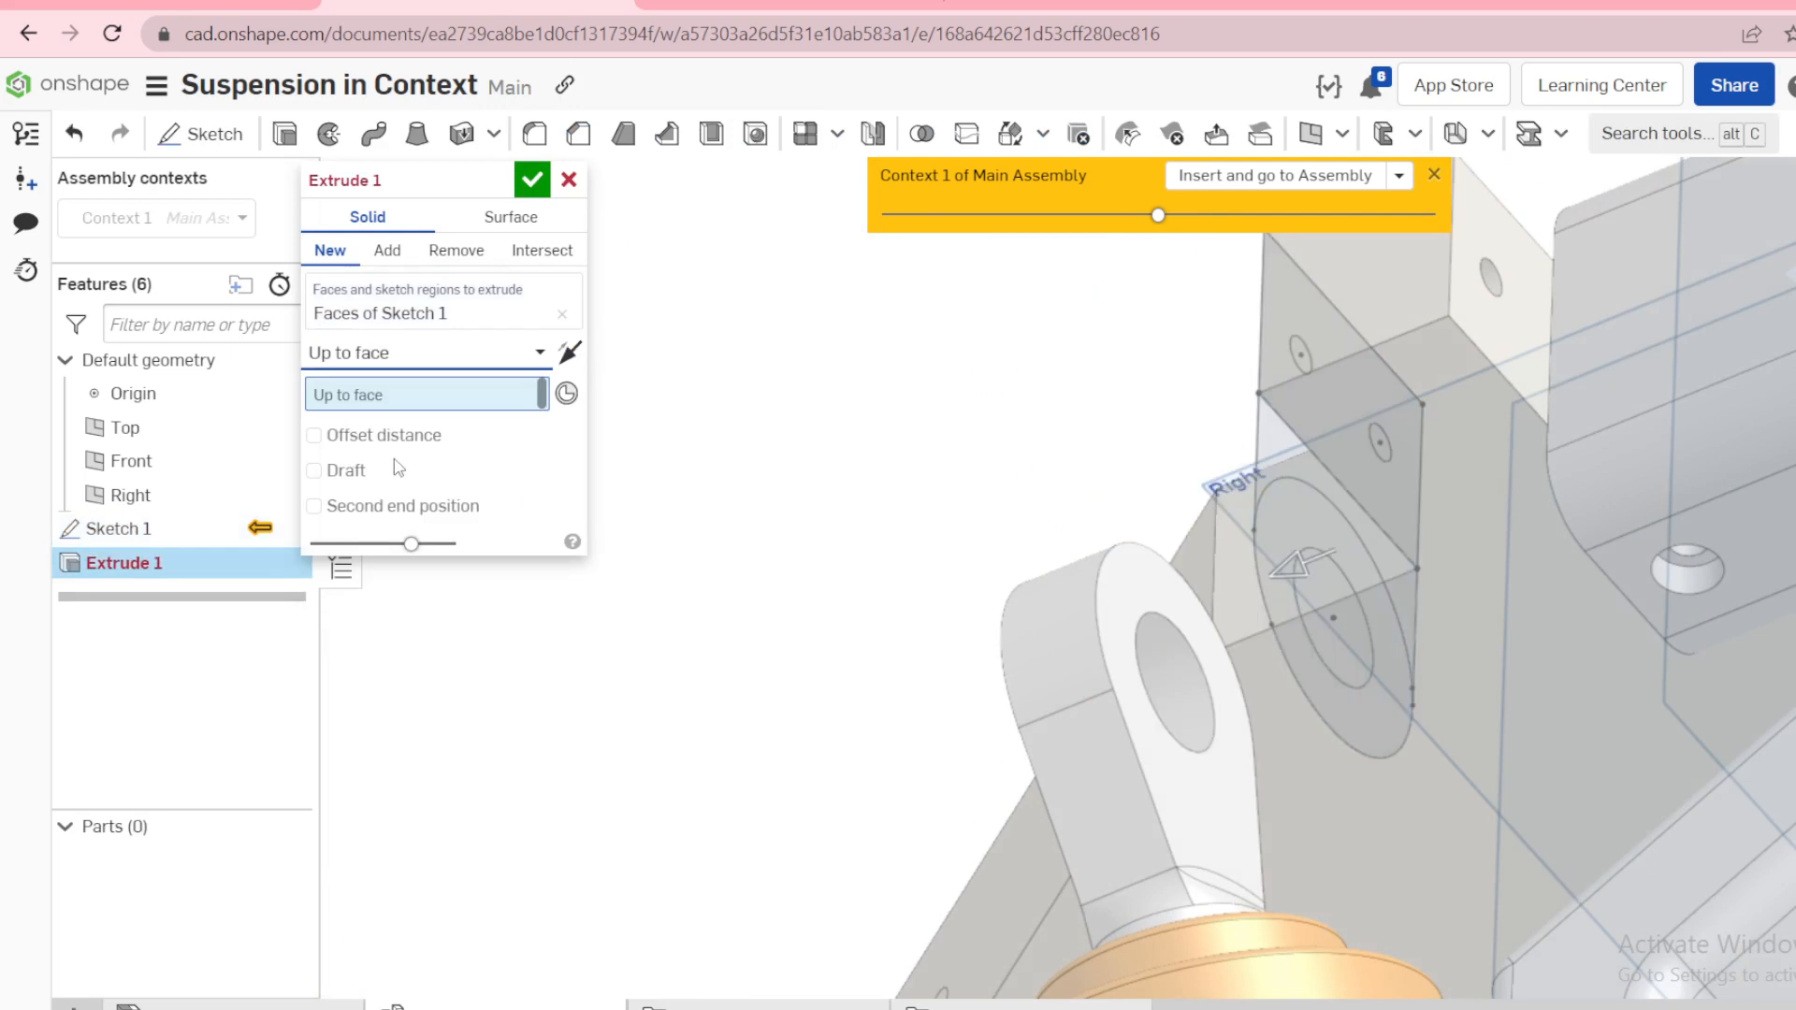
{"action": "left_click", "coordinate": [1227, 806]}
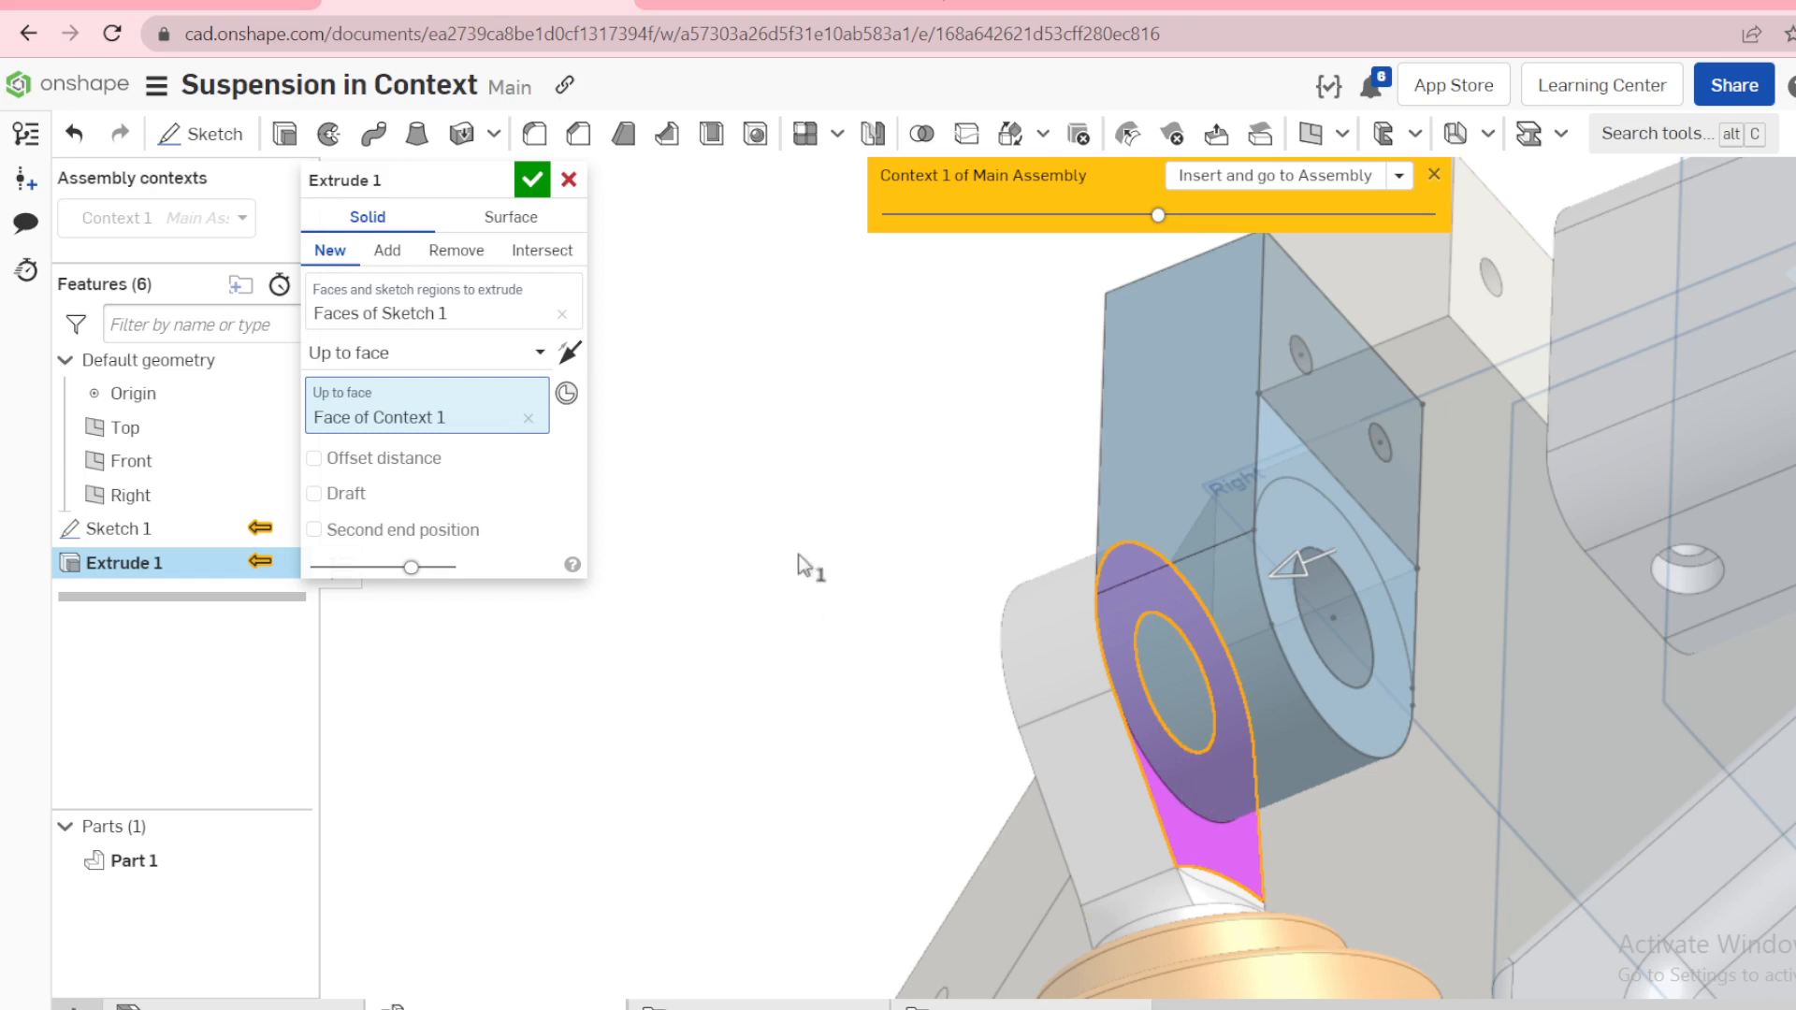
Step: Change the bracket extrusion's end type to Blind with a depth of 25 mm and accept it
{"action": "right_click_drag", "start_coordinate": [800, 554], "coordinate": [947, 452]}
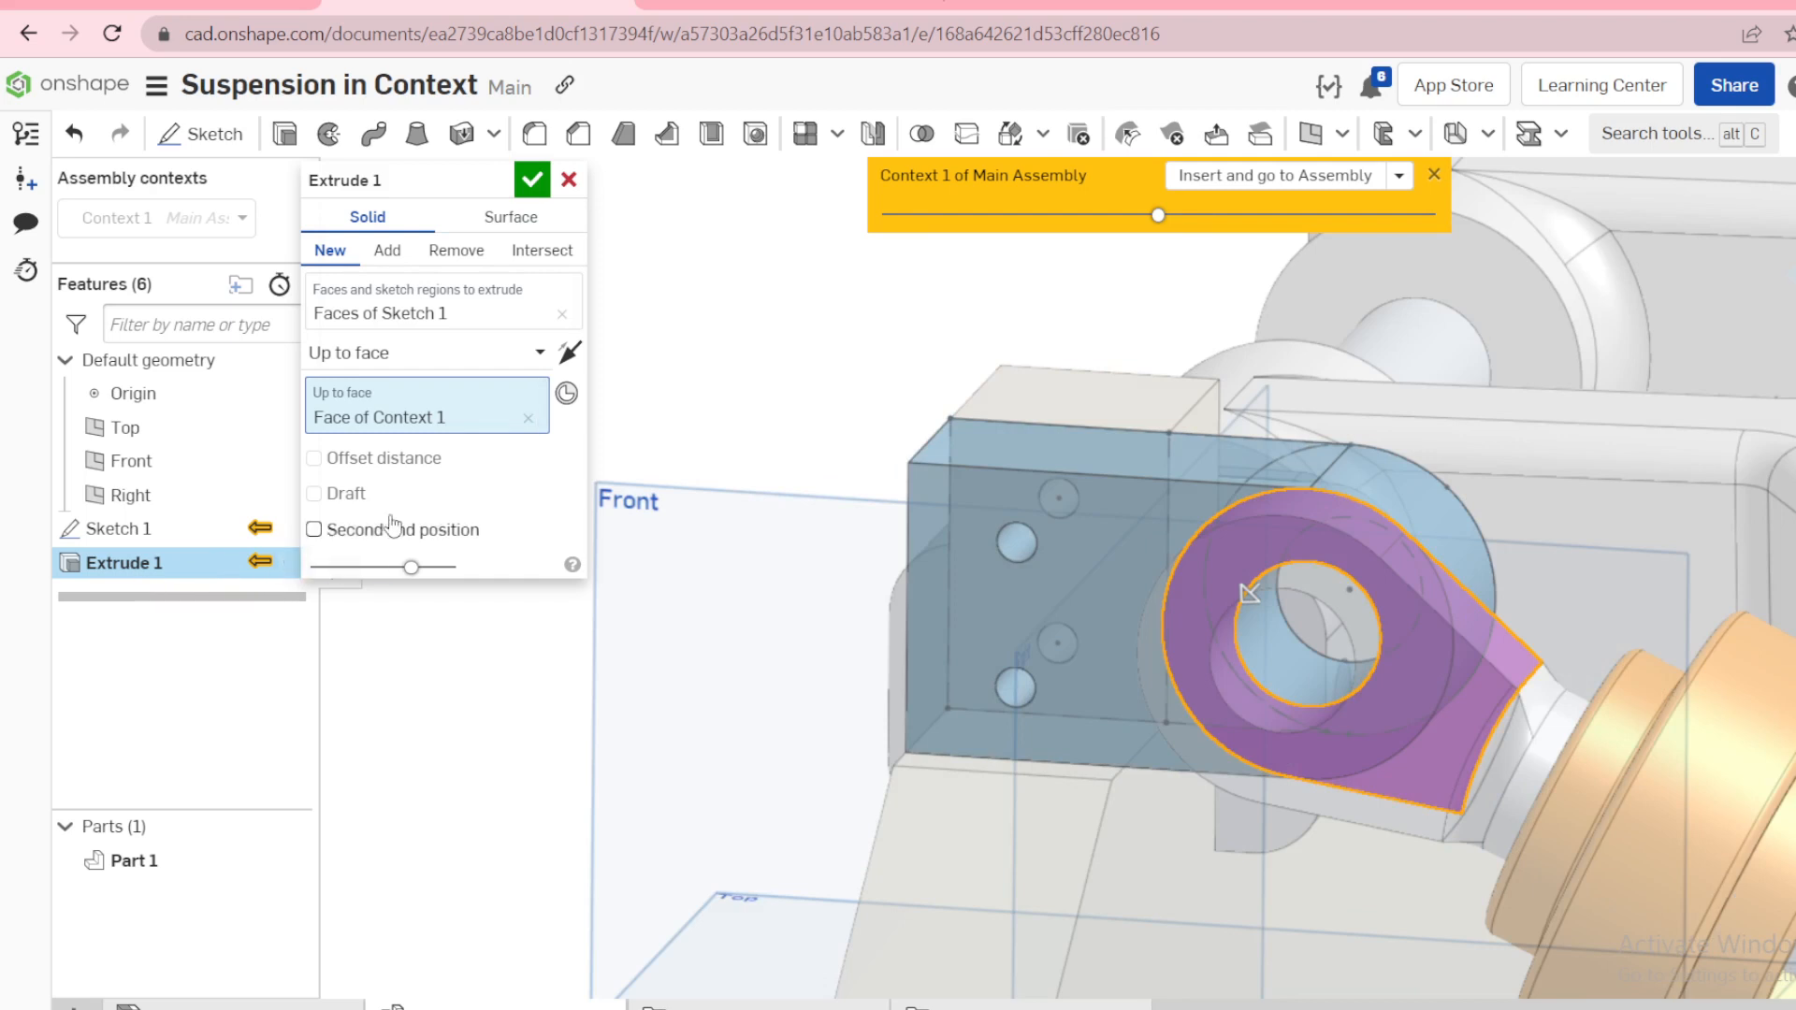
{"action": "left_click", "coordinate": [538, 364]}
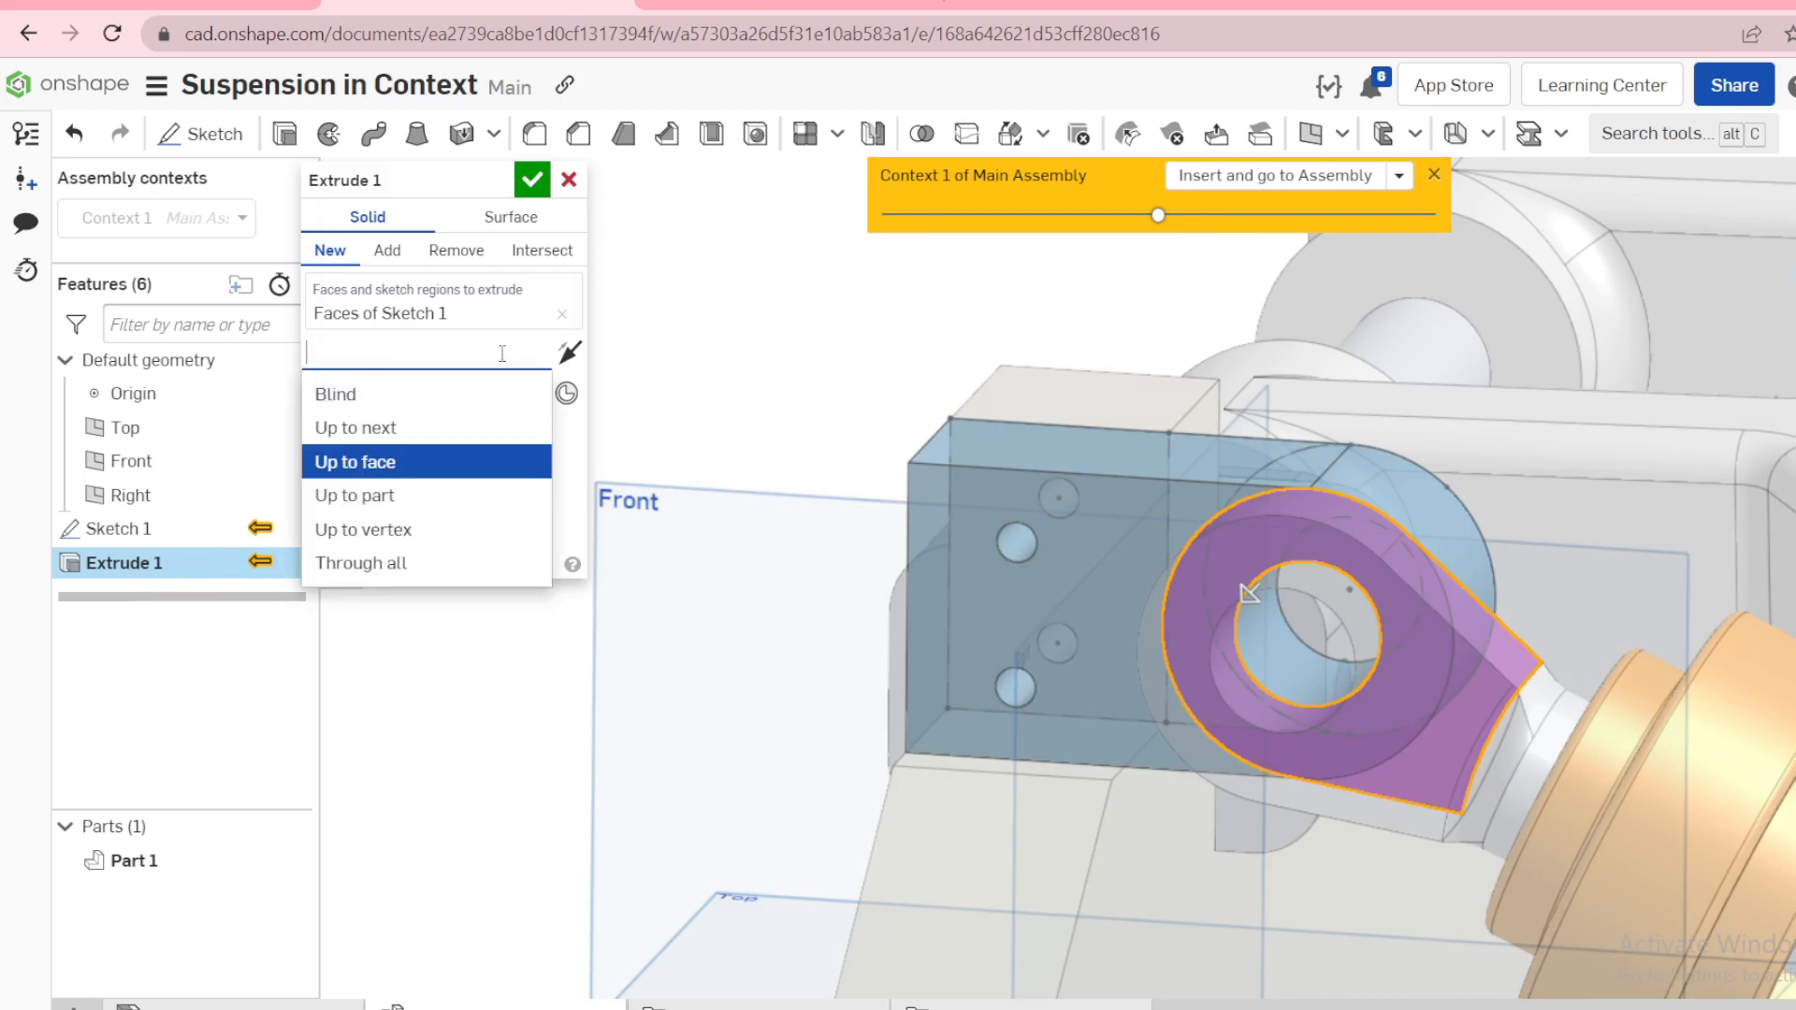
{"action": "left_click", "coordinate": [418, 393]}
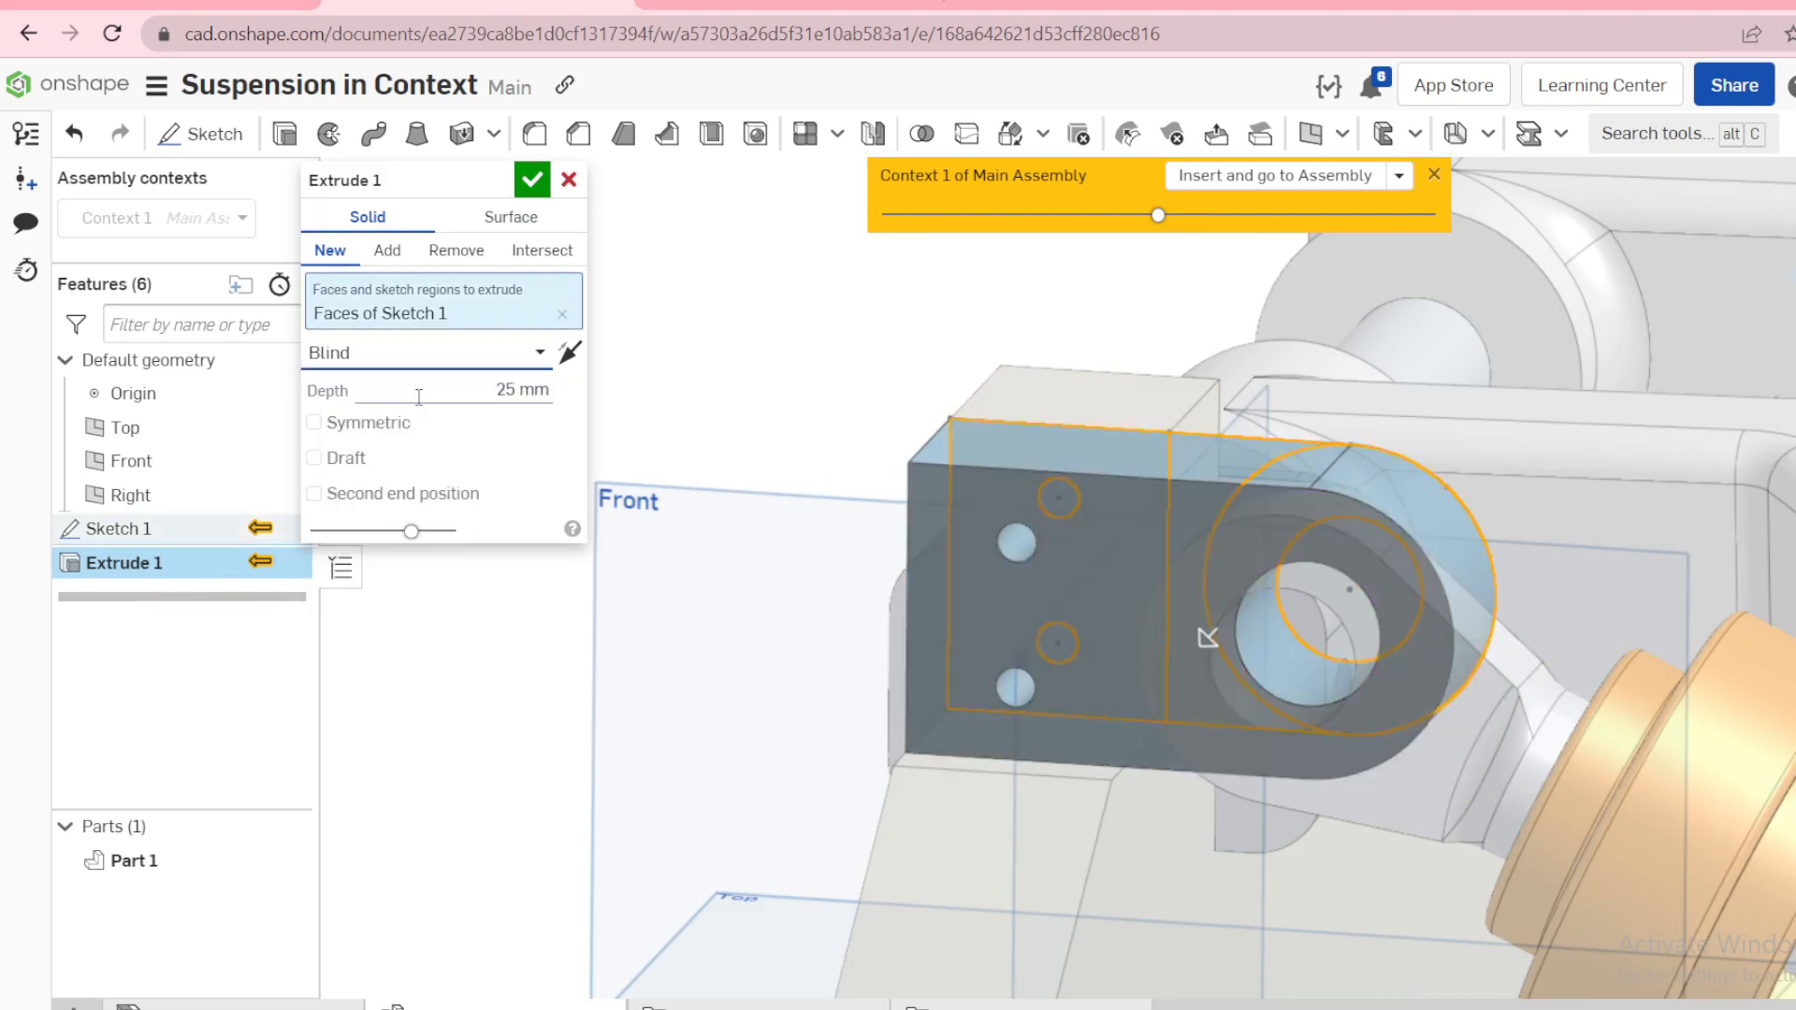
{"action": "left_click", "coordinate": [534, 183]}
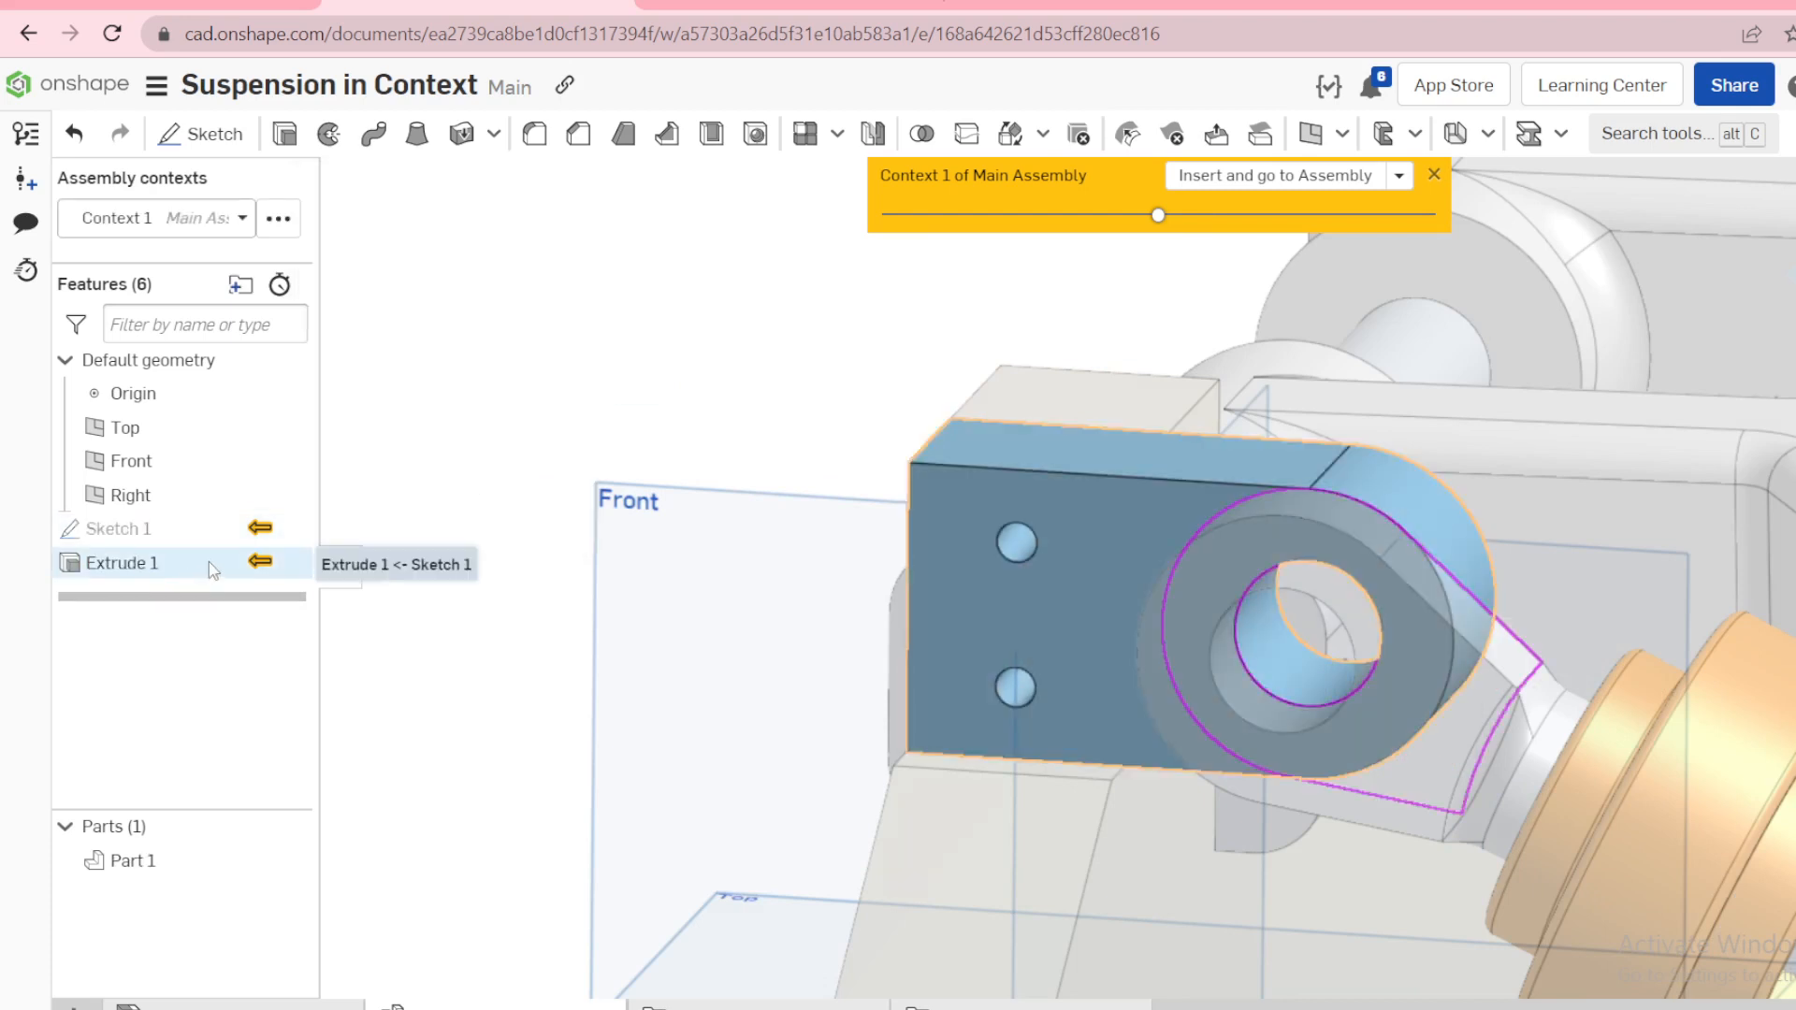
Step: Reopen the bracket extrusion and set it to end up to the side face of the shock's upper eye
{"action": "right_click", "coordinate": [210, 564]}
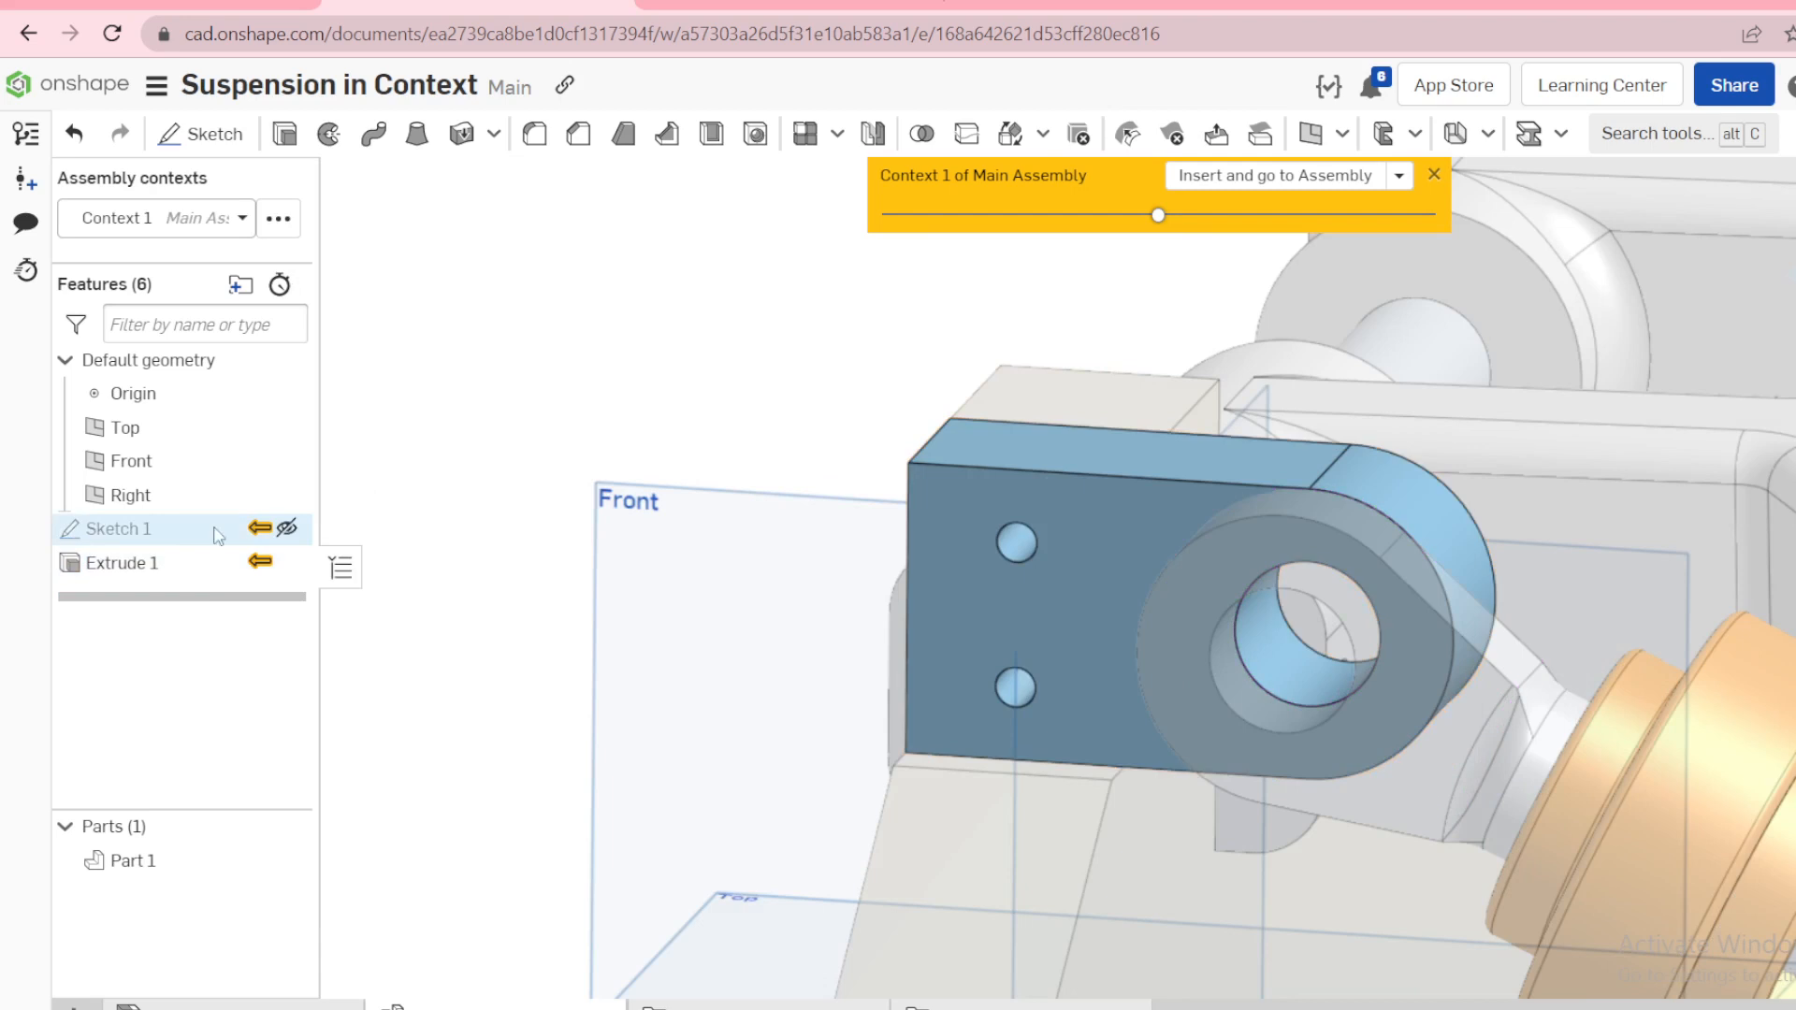
{"action": "right_click", "coordinate": [161, 565]}
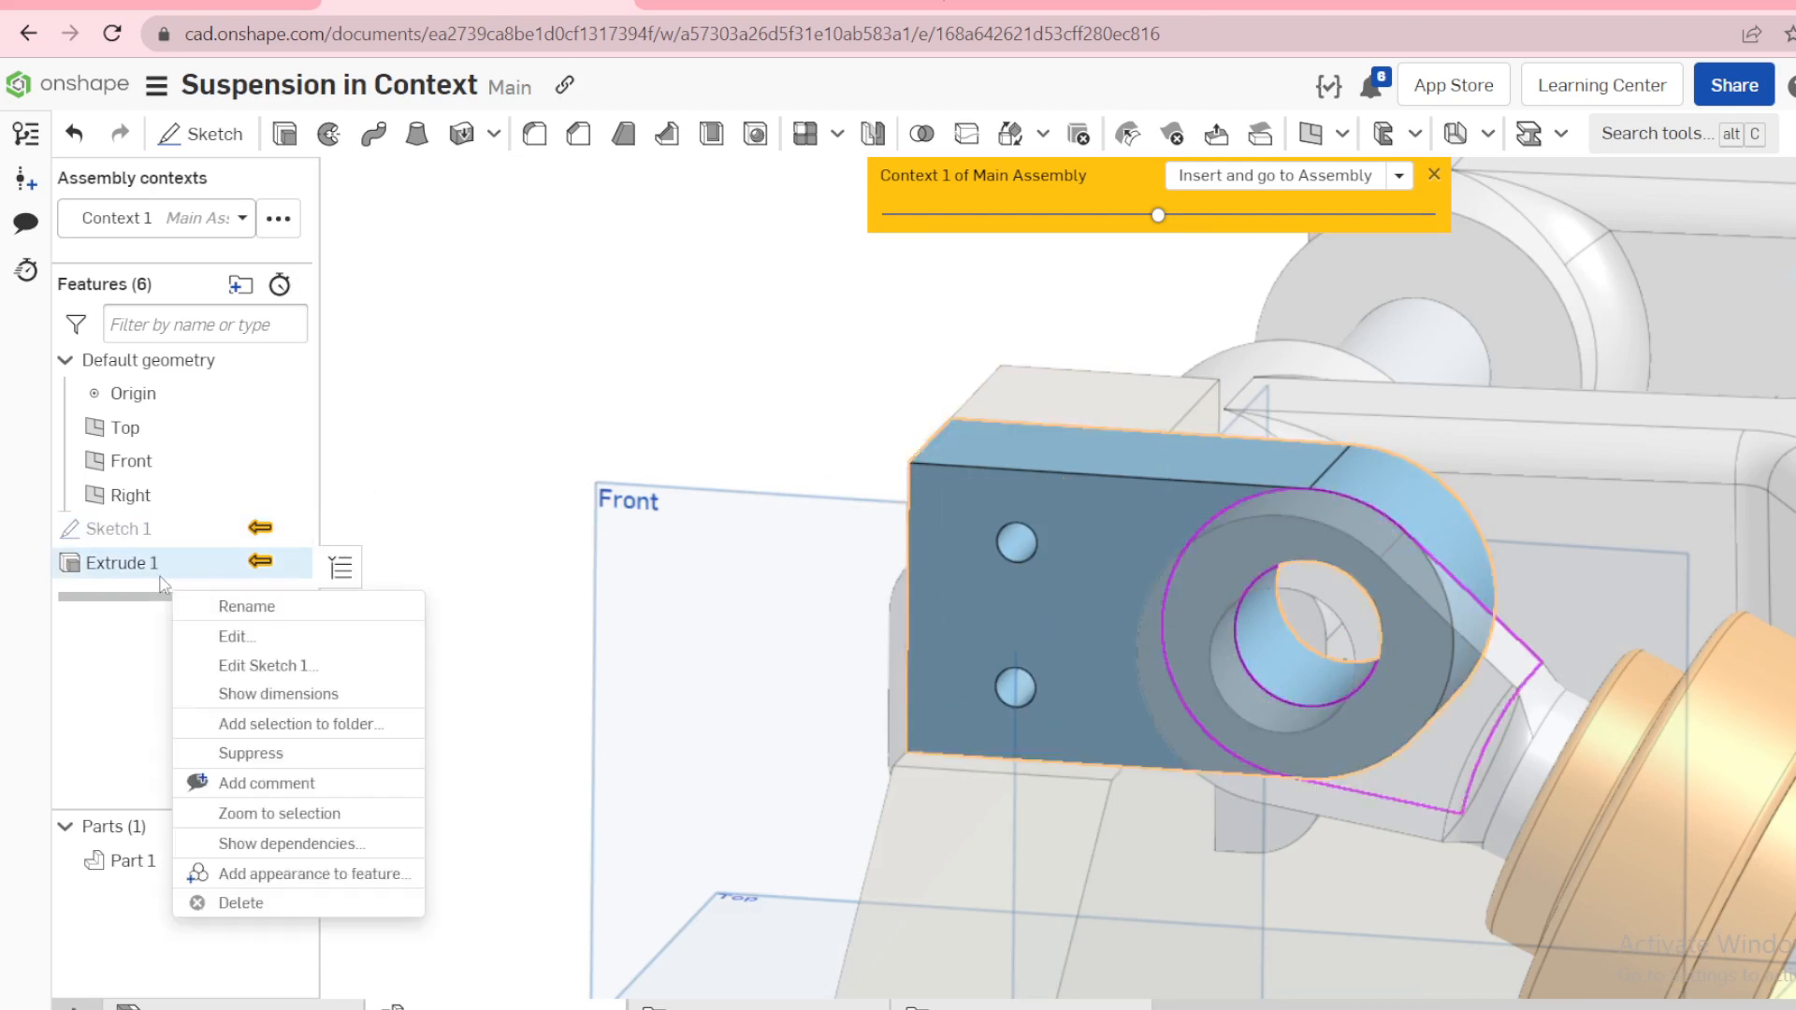
{"action": "left_click", "coordinate": [234, 637]}
{"action": "right_click_drag", "start_coordinate": [421, 617], "coordinate": [594, 670]}
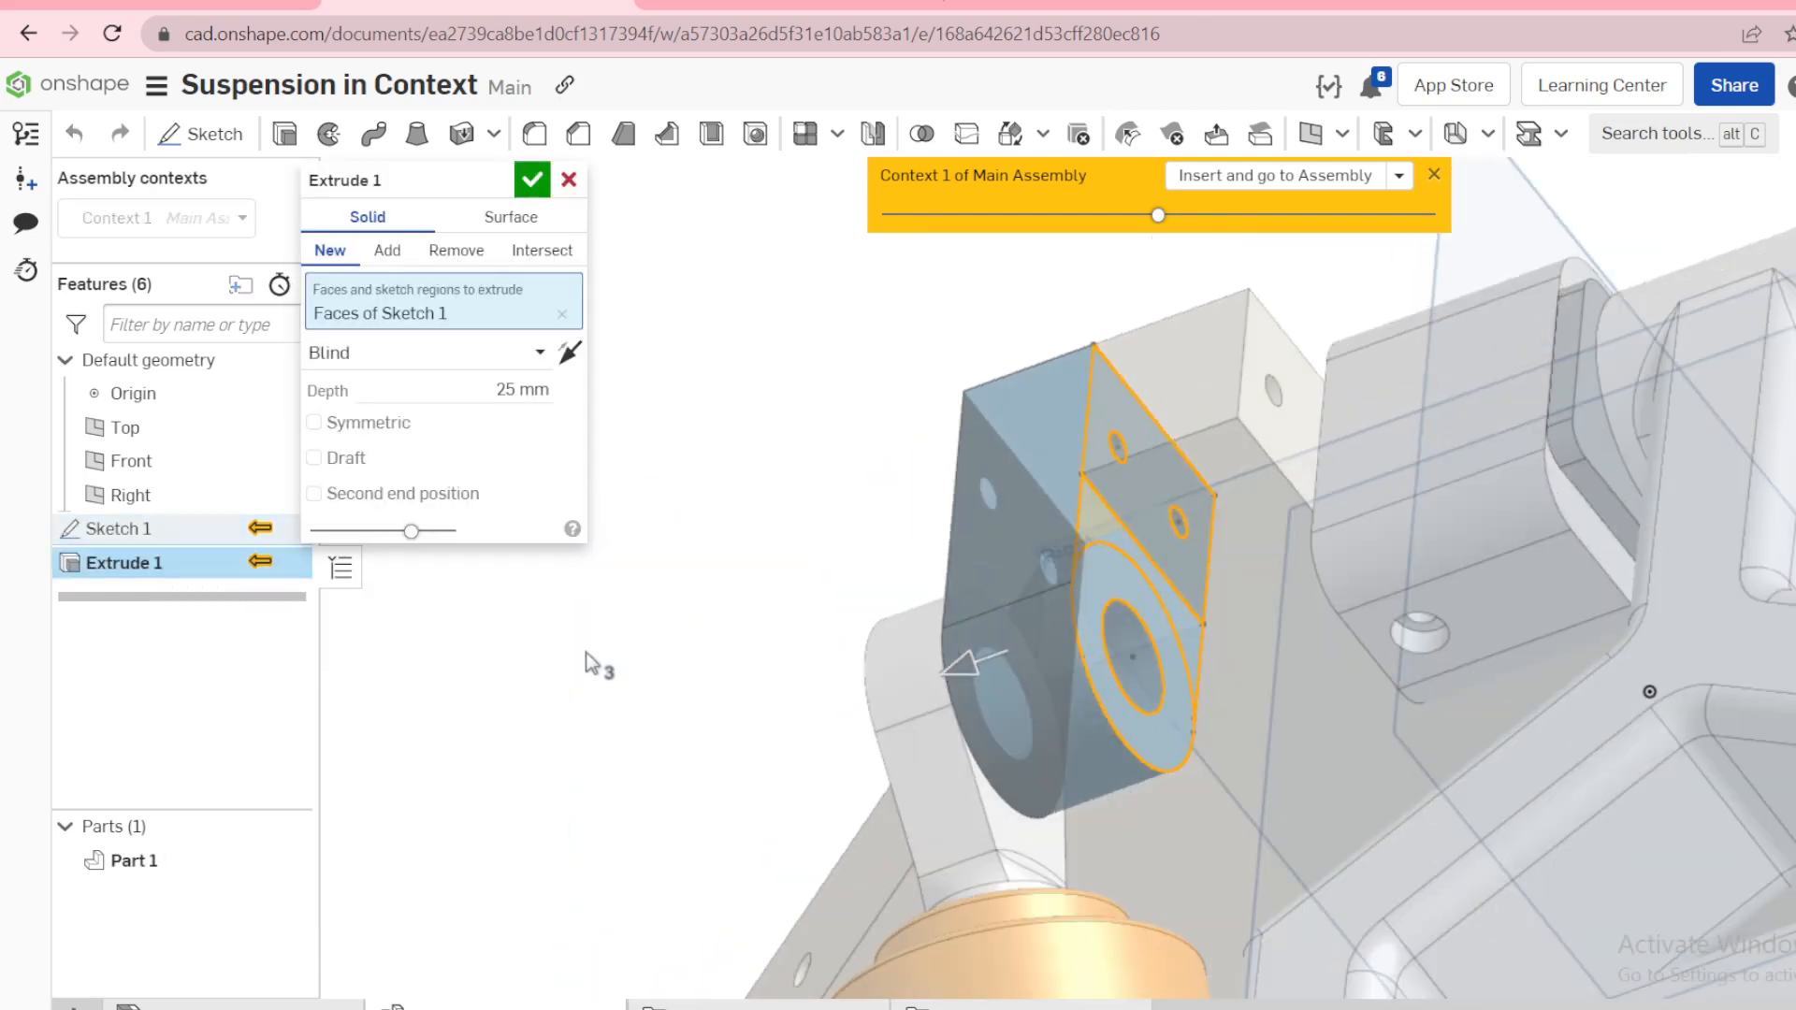
{"action": "left_click", "coordinate": [482, 365]}
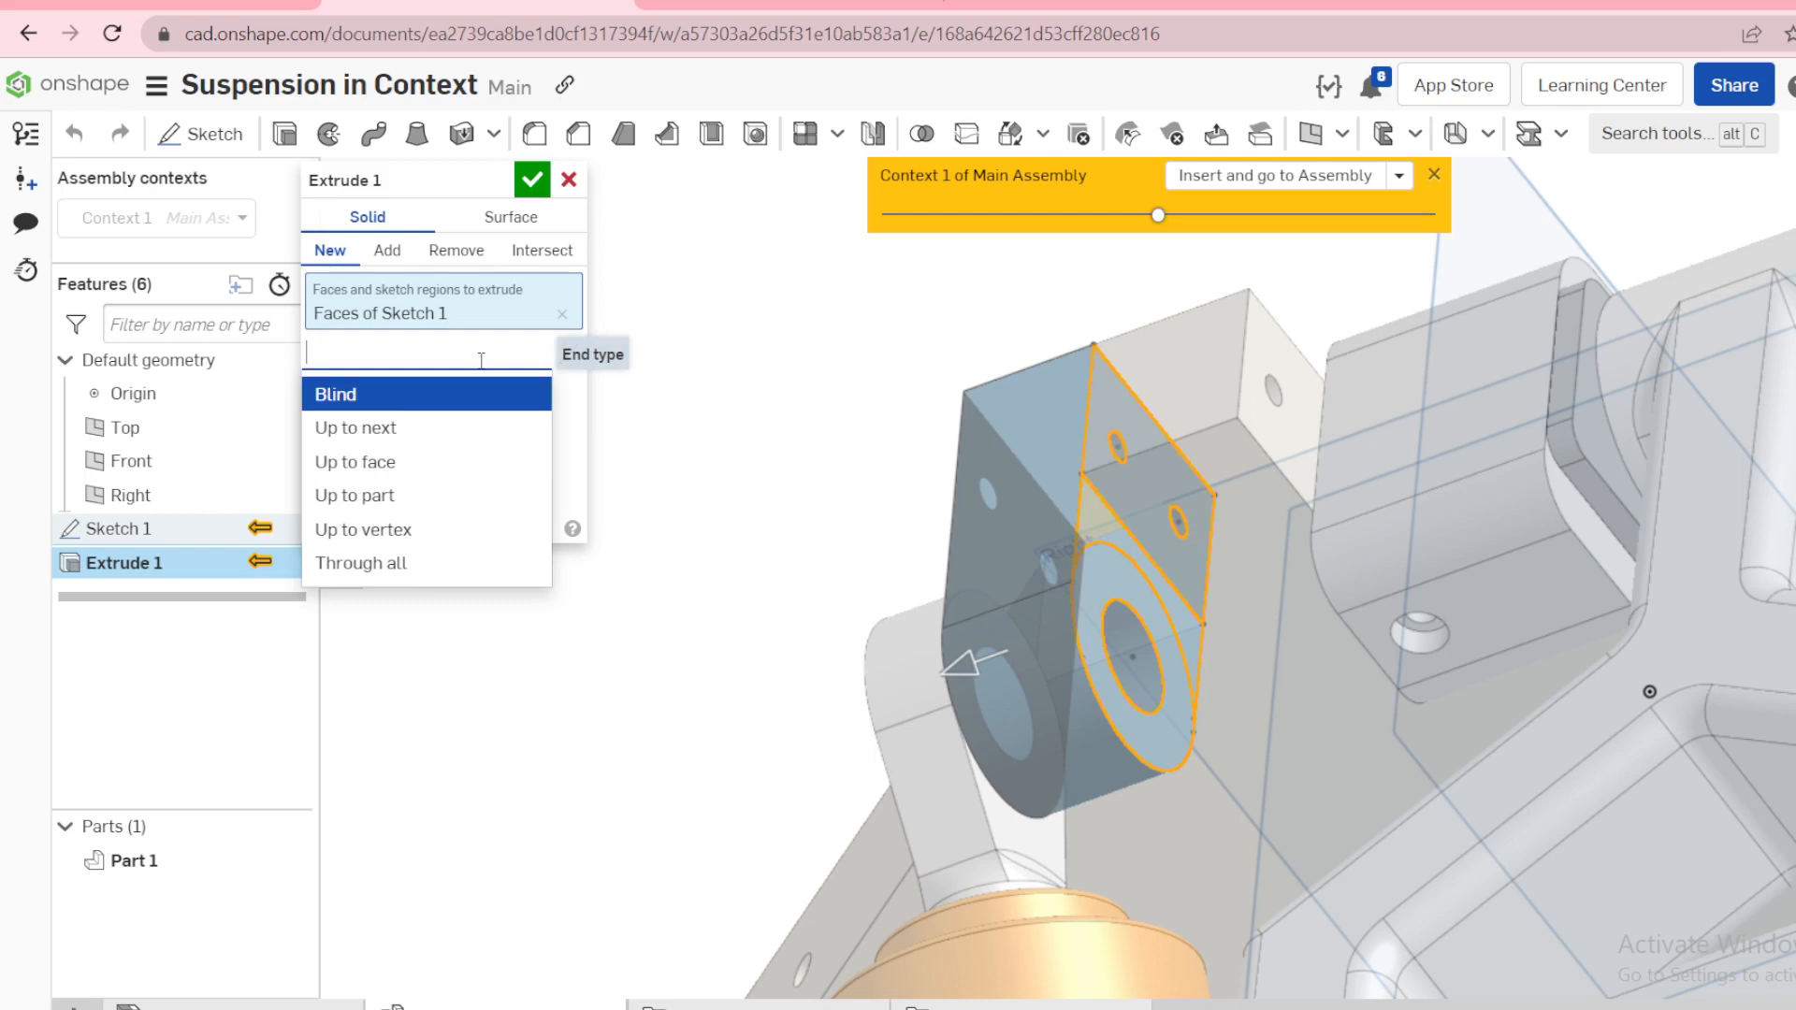
{"action": "left_click", "coordinate": [393, 458]}
{"action": "left_click", "coordinate": [1010, 831]}
{"action": "left_click", "coordinate": [1012, 832]}
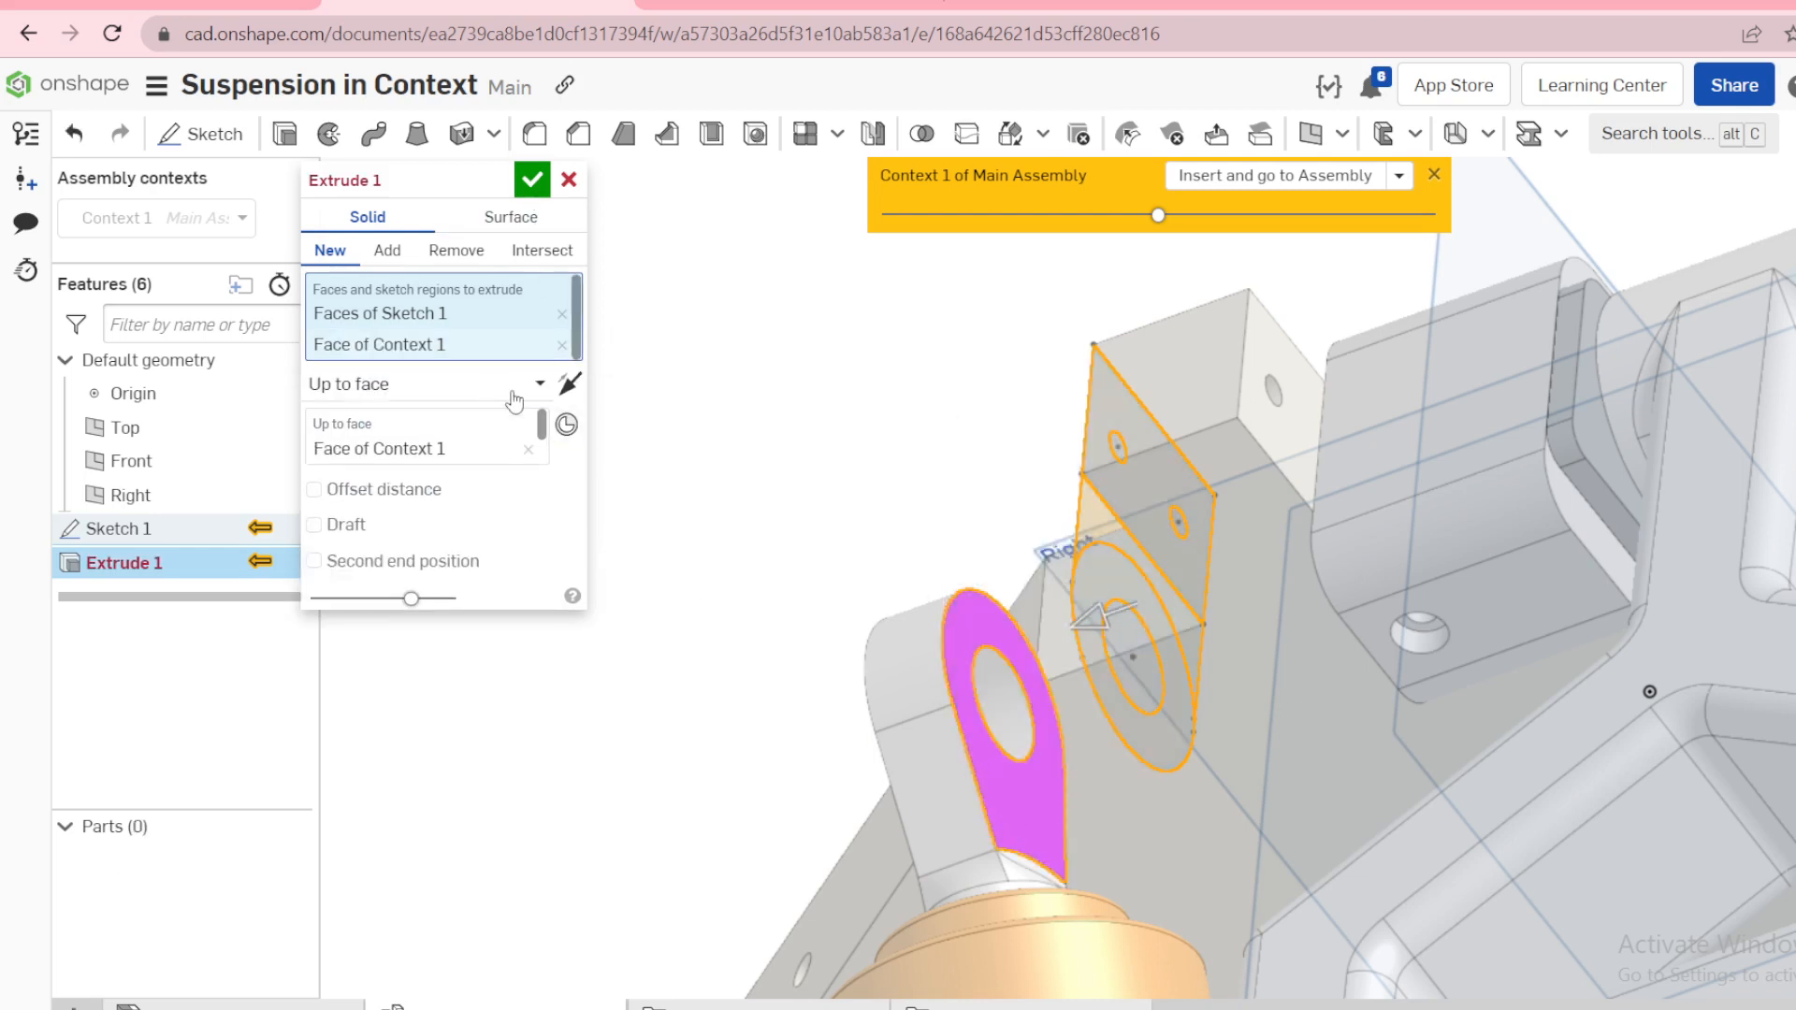
Step: Remove the stray context face from the regions to extrude, keep the Up to face end type, and accept the extrusion
{"action": "left_click", "coordinate": [561, 345]}
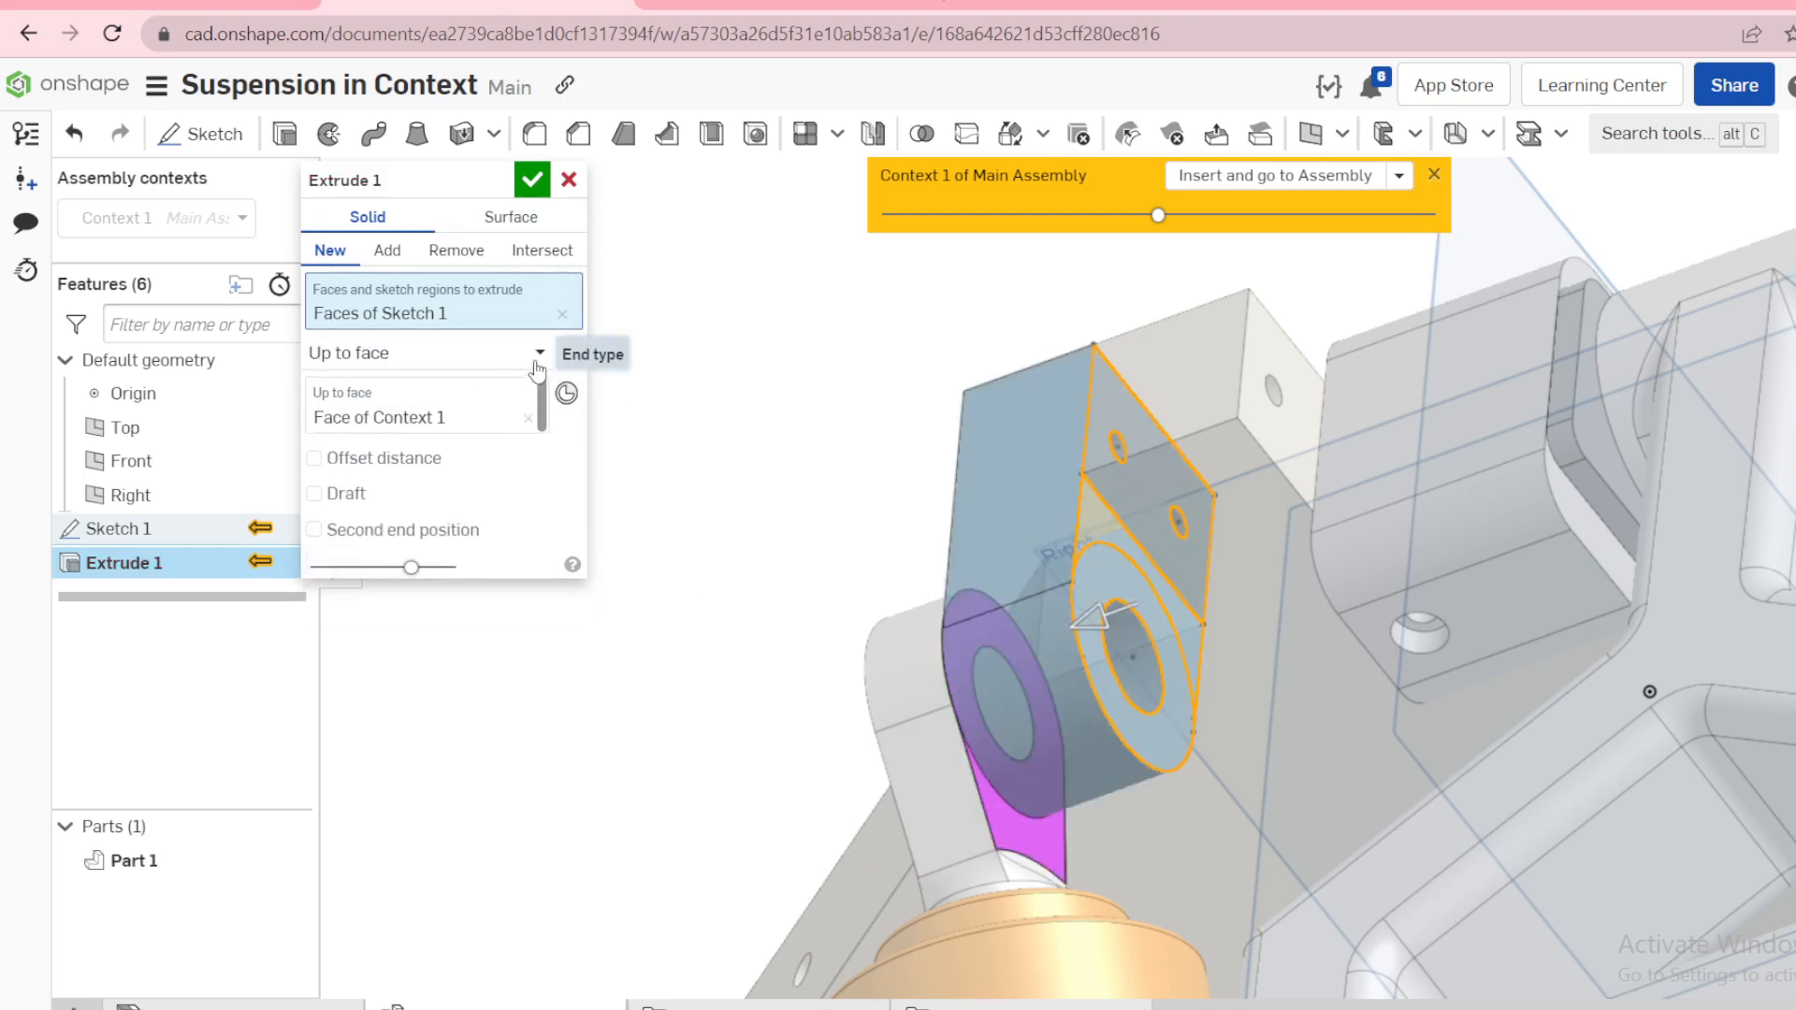
{"action": "left_click", "coordinate": [540, 352]}
{"action": "left_click", "coordinate": [439, 458]}
{"action": "left_click", "coordinate": [443, 423]}
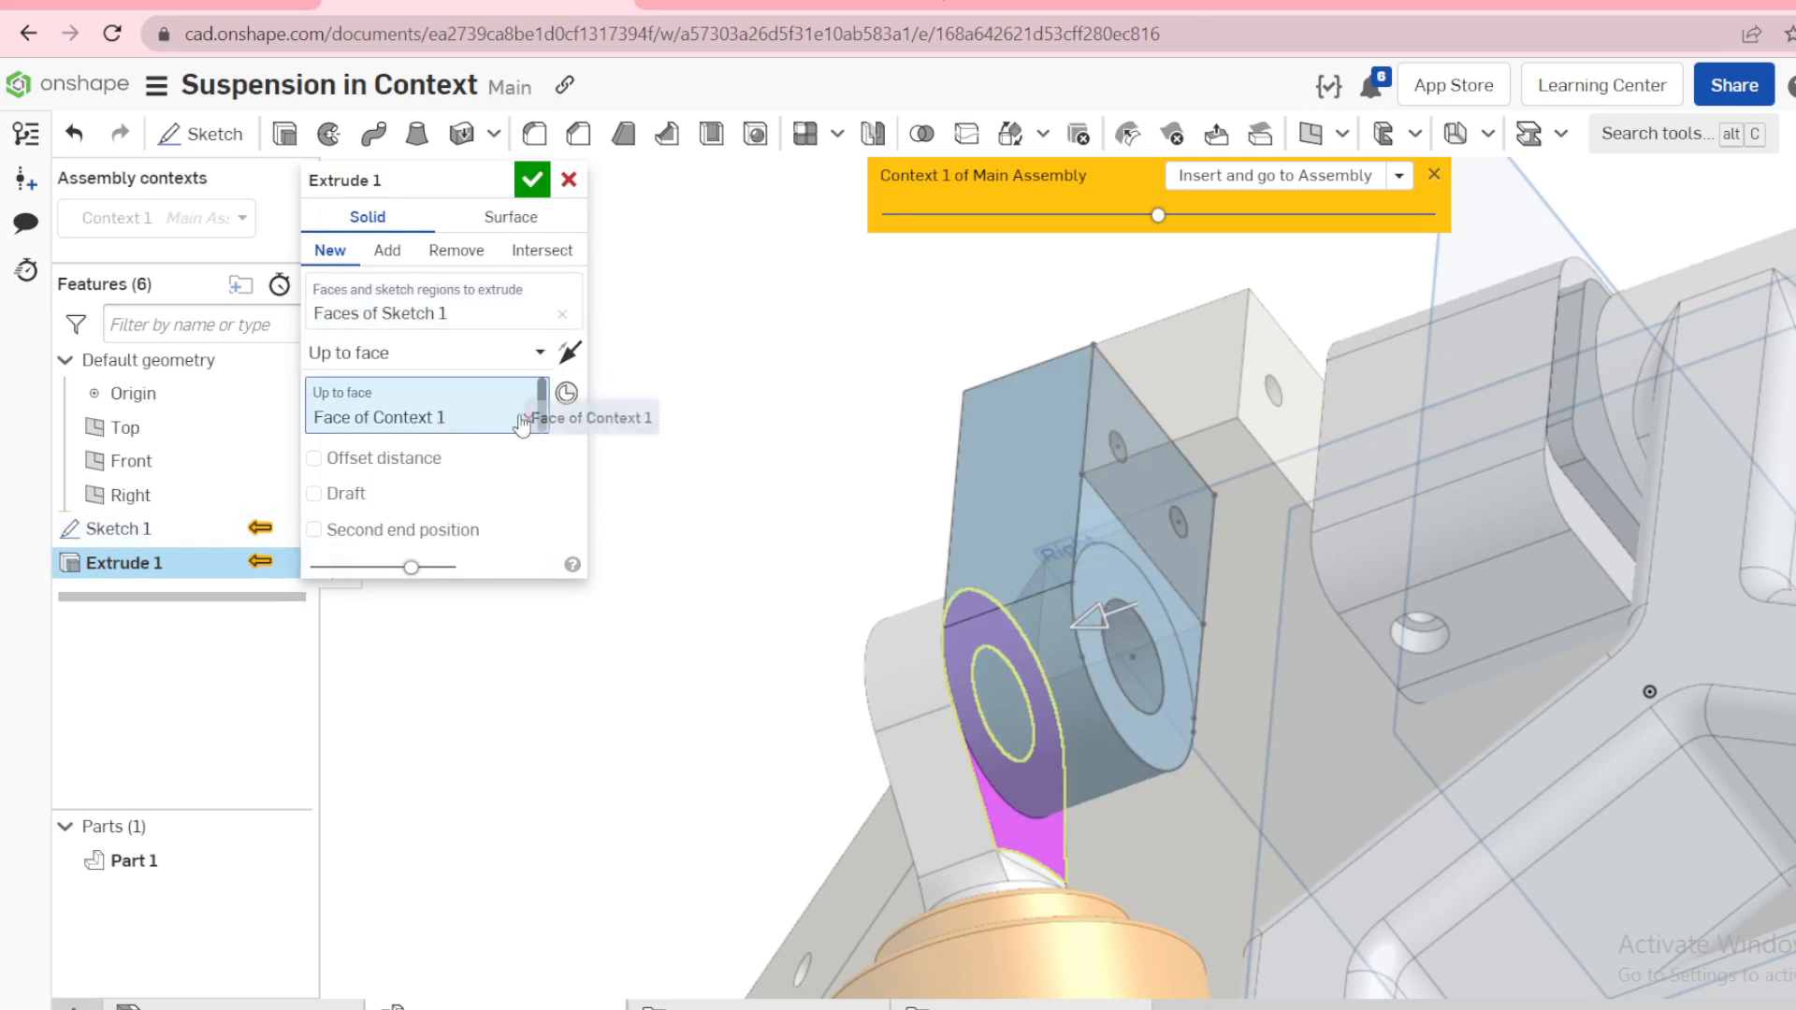
{"action": "left_click", "coordinate": [532, 184]}
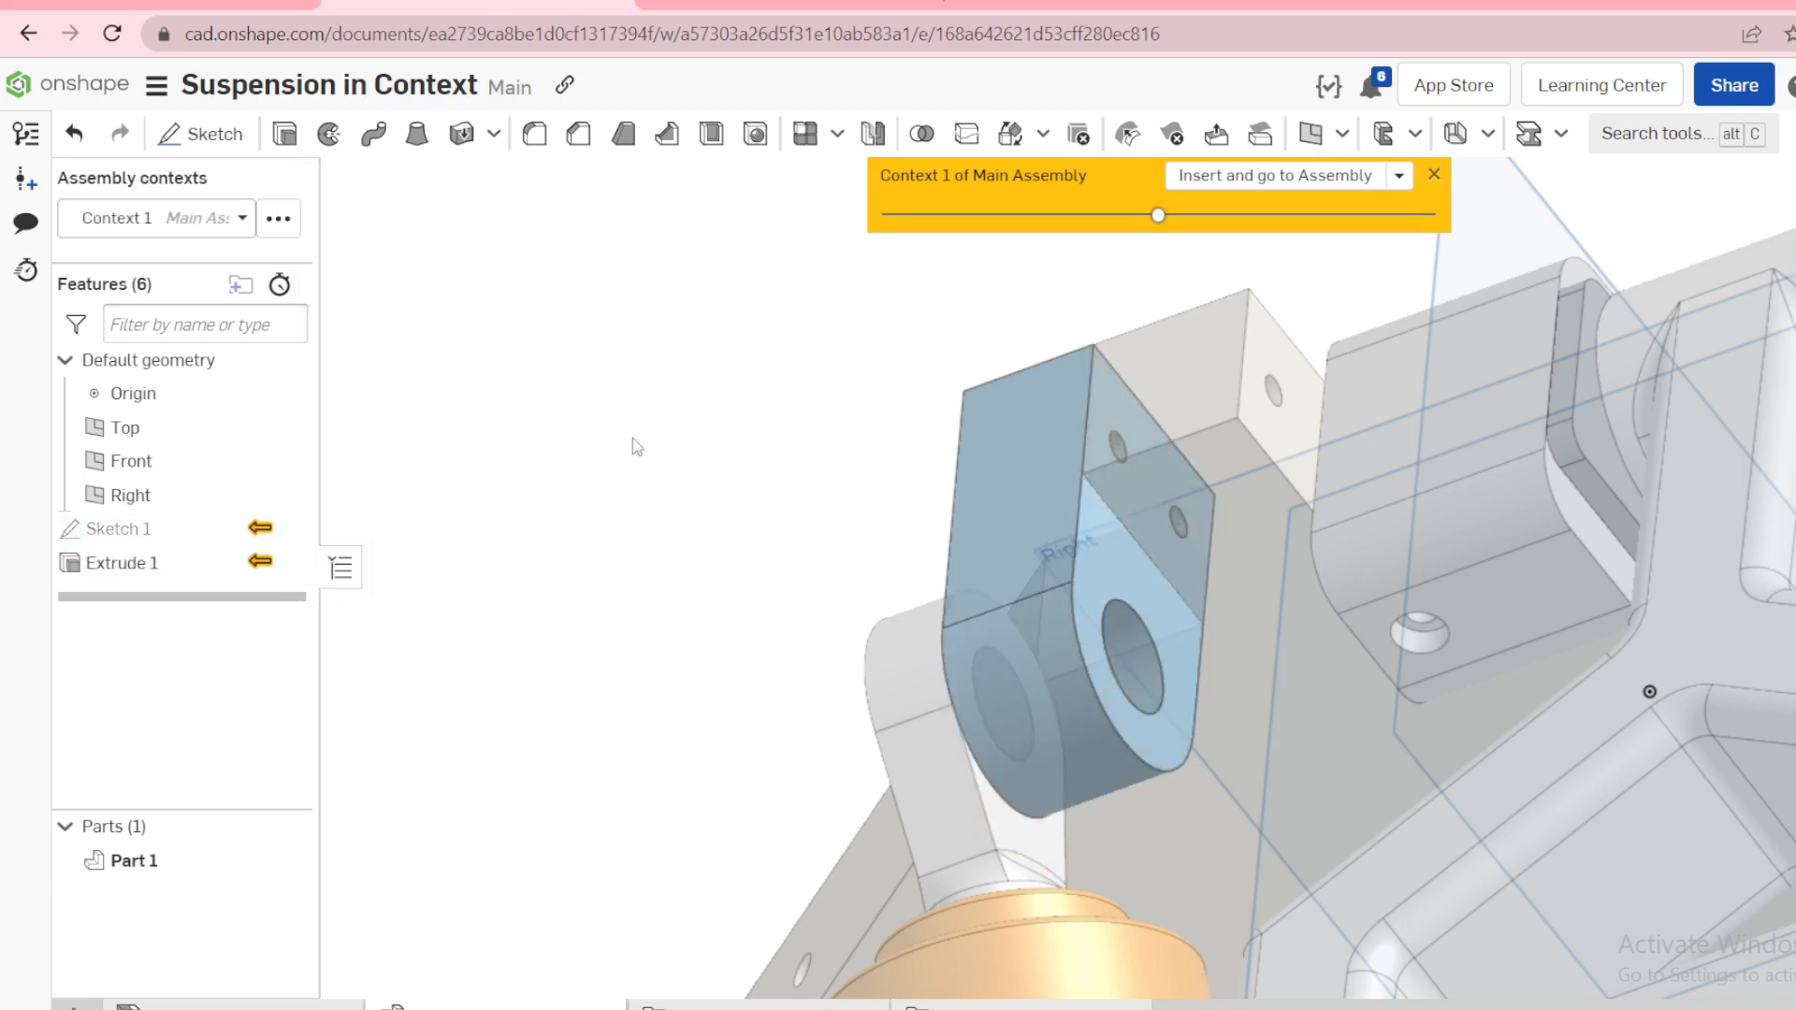
Step: Rename the extruded part as Shock Mount Bracket
{"action": "right_click_drag", "start_coordinate": [633, 438], "coordinate": [1034, 486]}
{"action": "scroll", "coordinate": [935, 558], "scroll_direction": "up", "scroll_amount": 1}
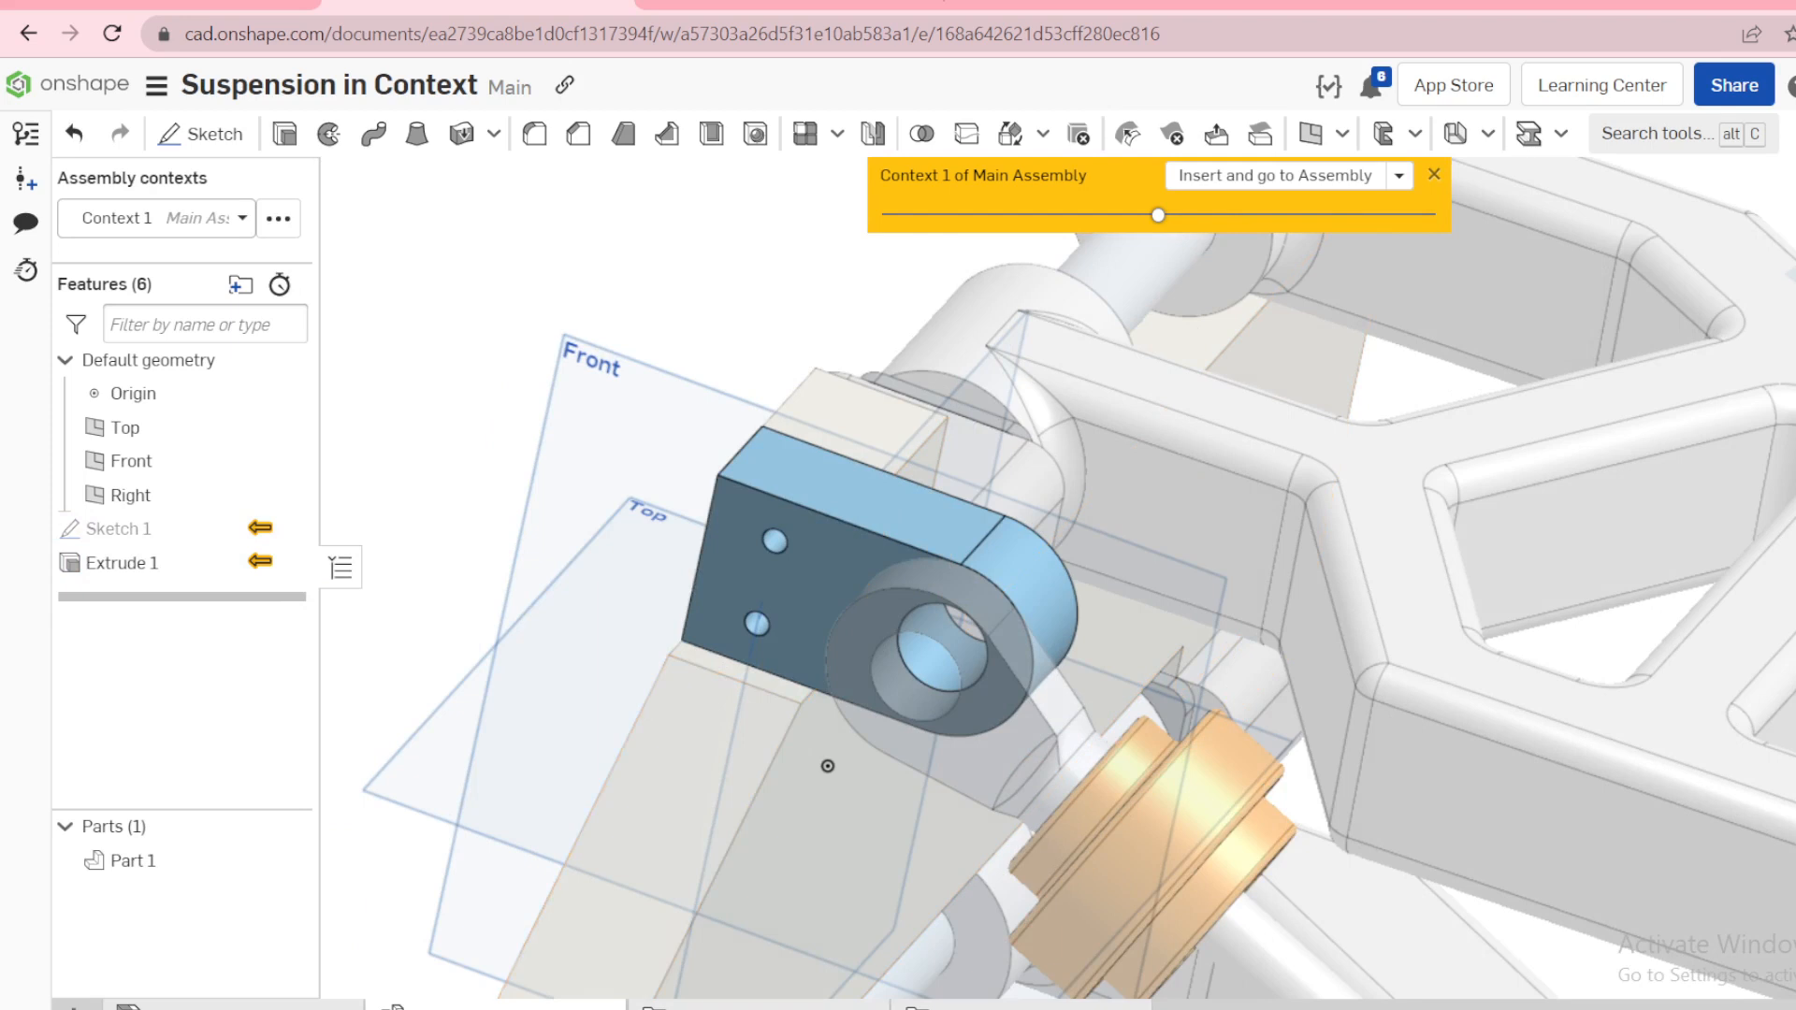
{"action": "right_click", "coordinate": [374, 1005]}
{"action": "right_click", "coordinate": [145, 863]}
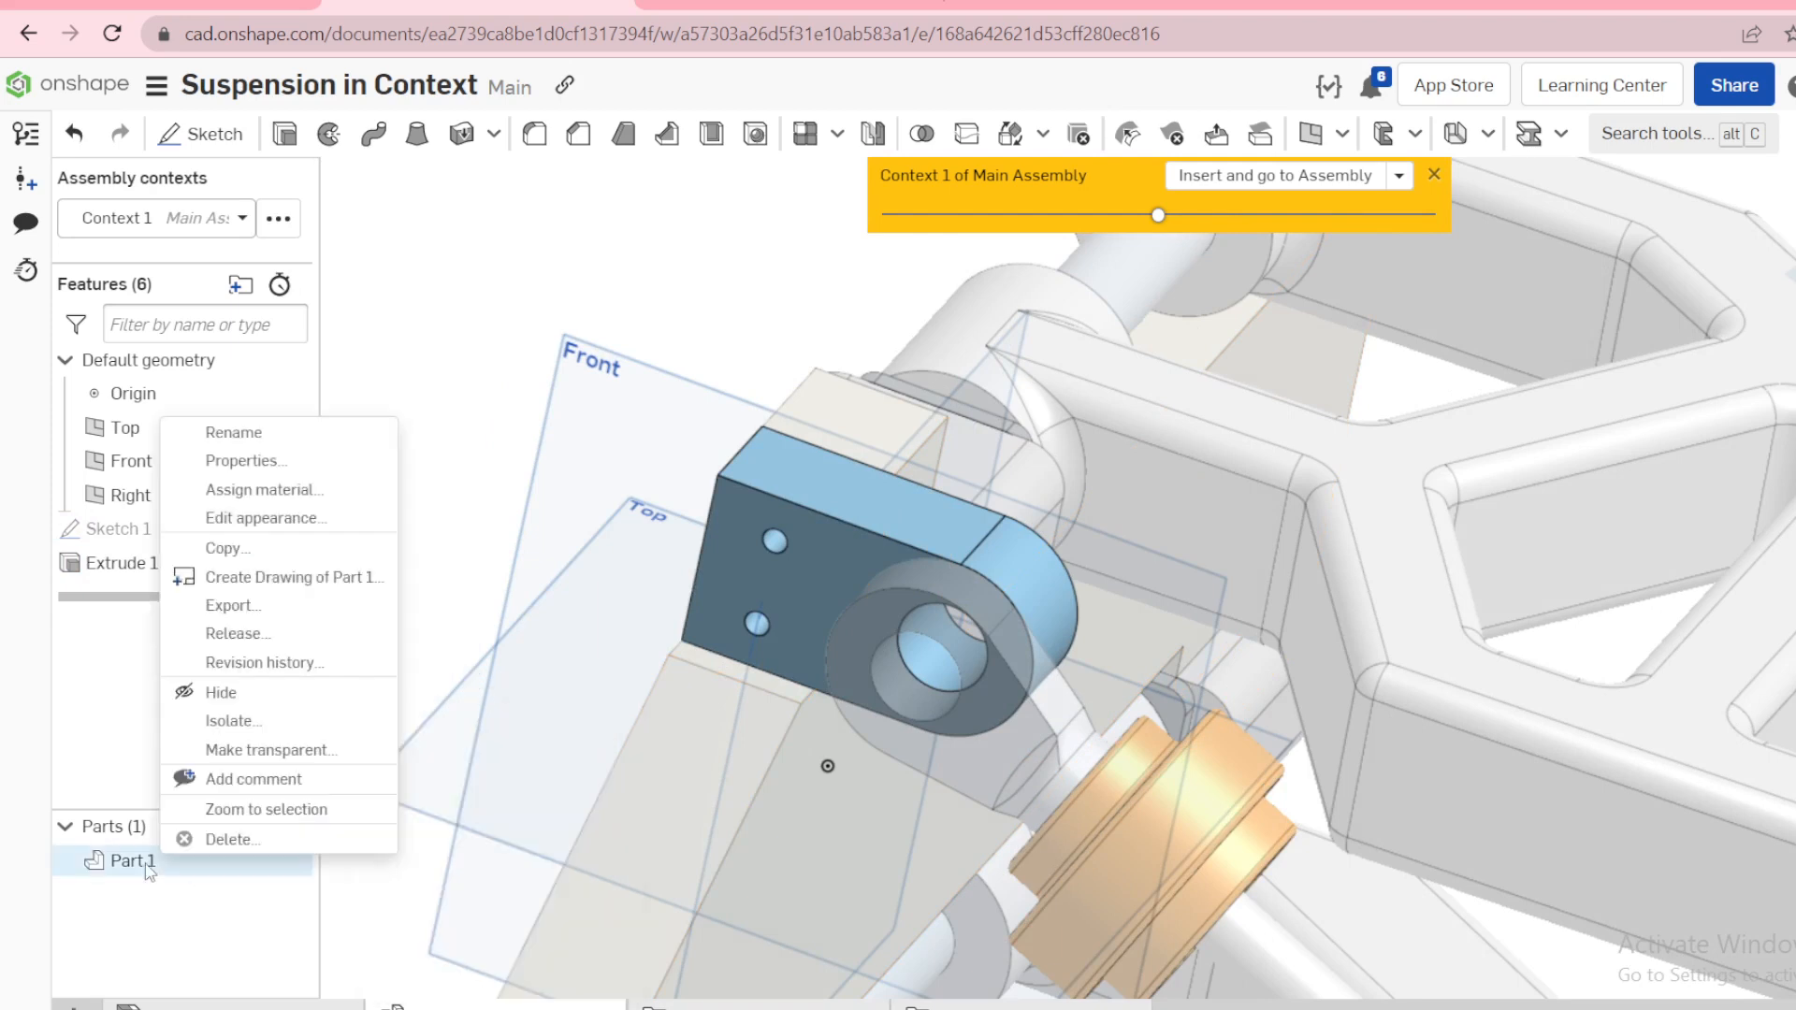
{"action": "left_click", "coordinate": [229, 431]}
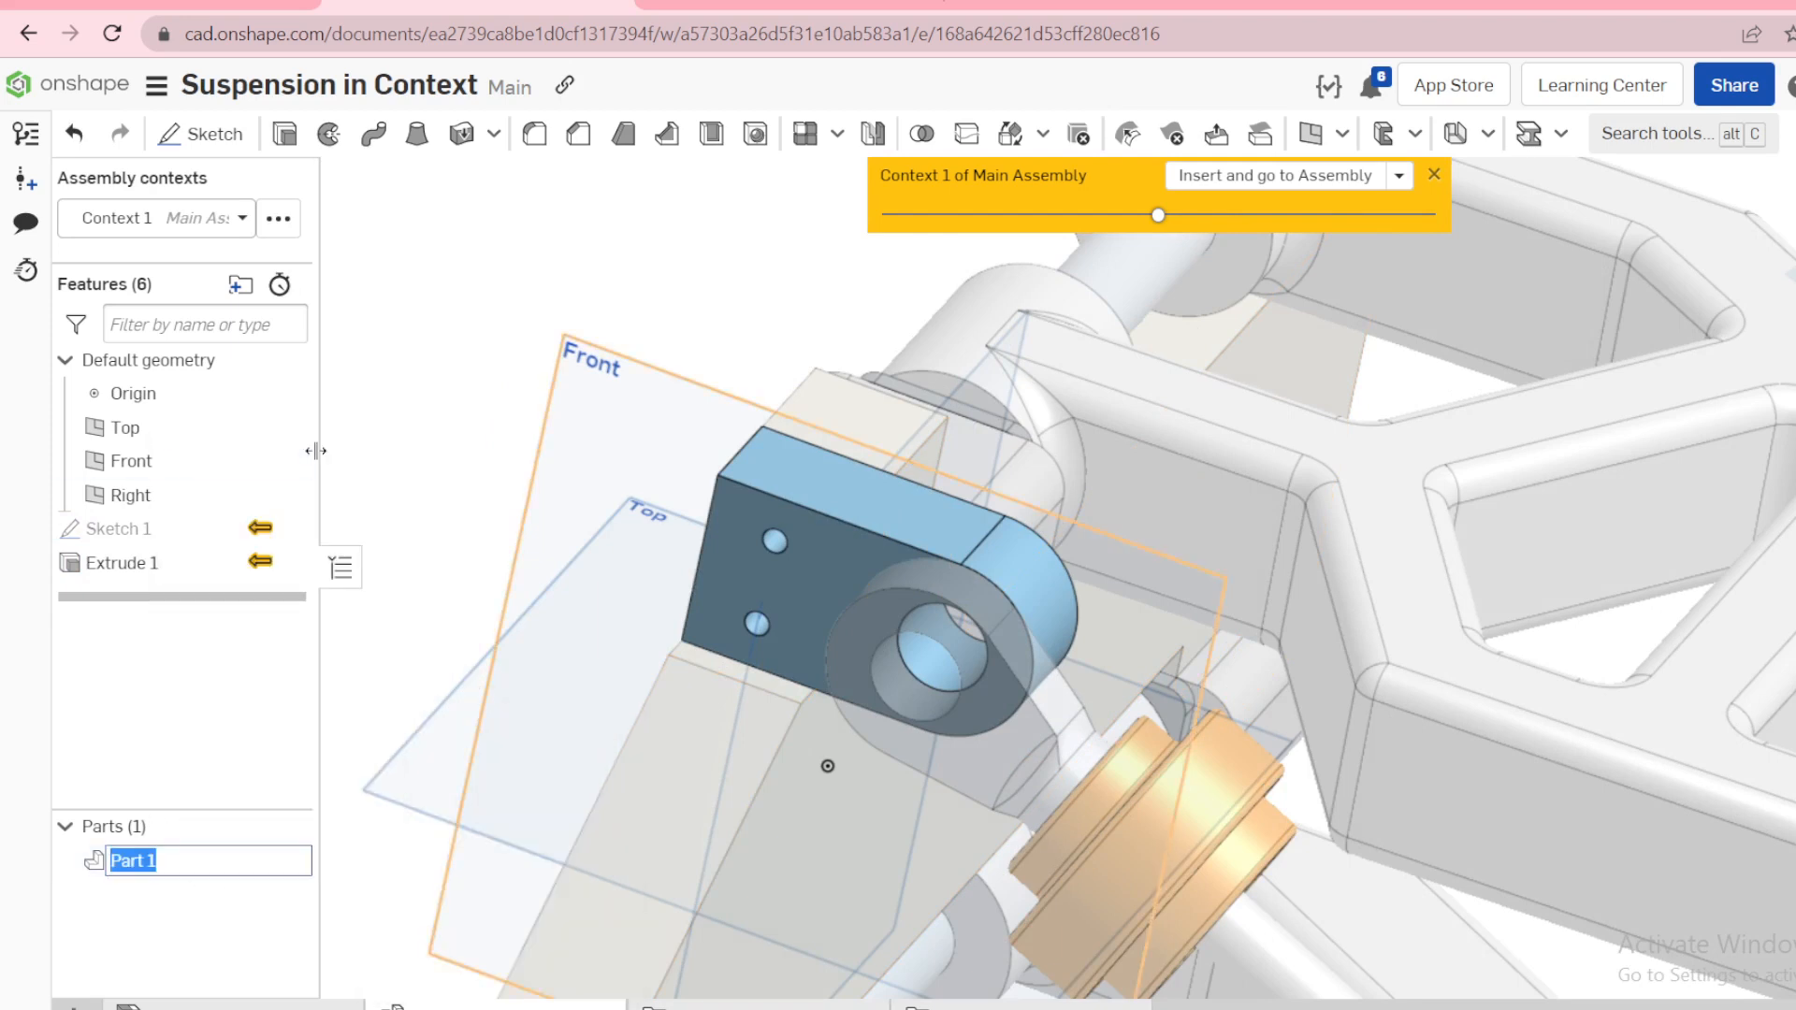
{"action": "type", "text": "Sh"}
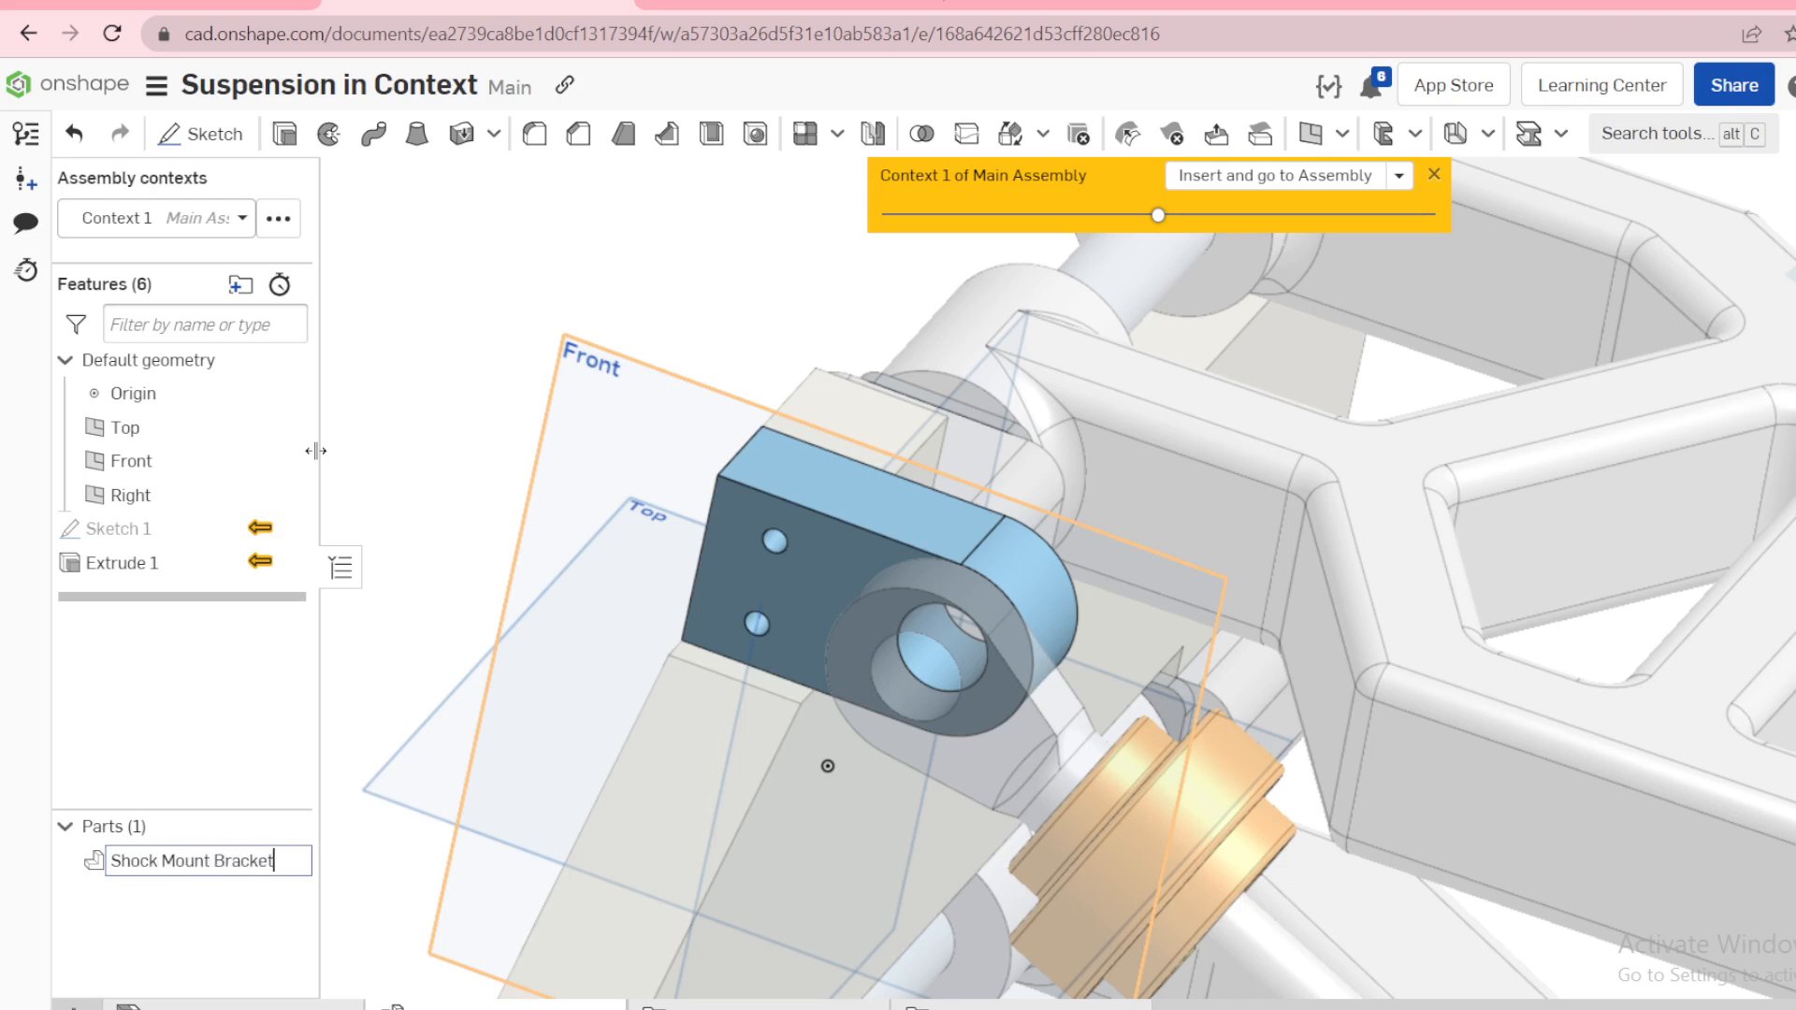
{"action": "type", "text": "ock Mount Bracket"}
{"action": "key", "text": "Return"}
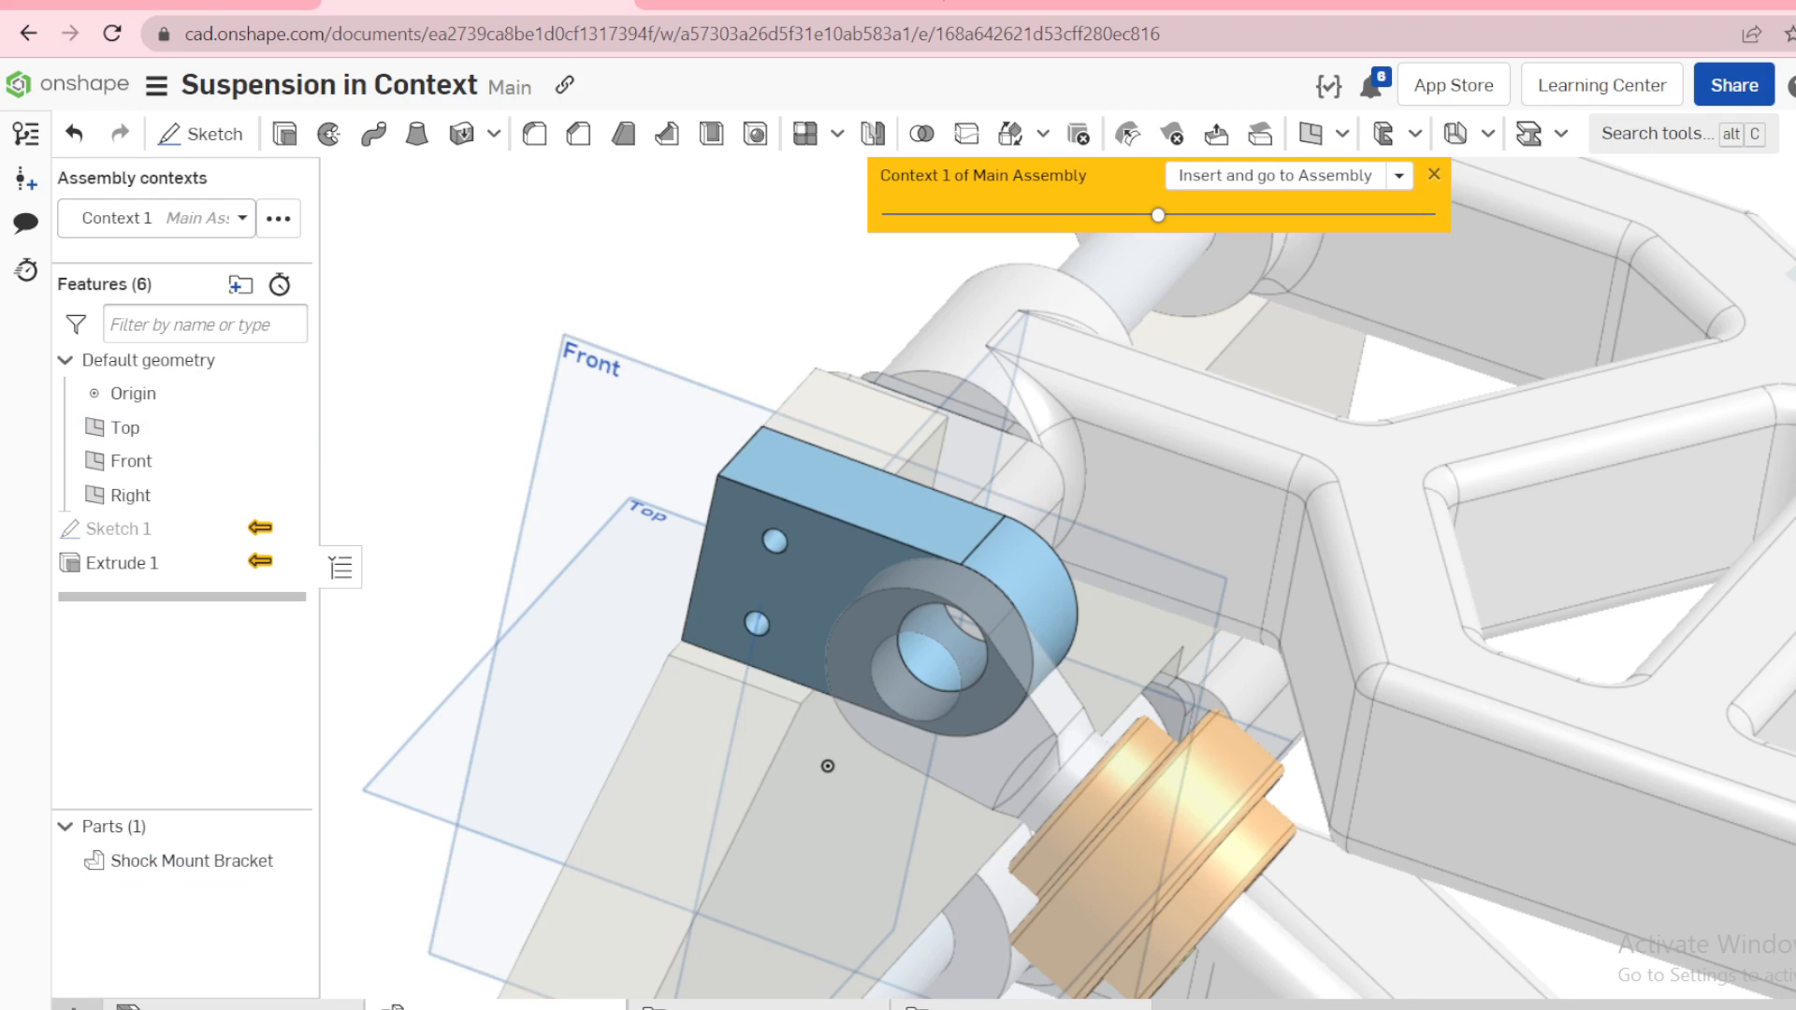
Step: Rename the assembly context as Top shock mount
{"action": "left_click", "coordinate": [278, 219]}
{"action": "left_click", "coordinate": [159, 267]}
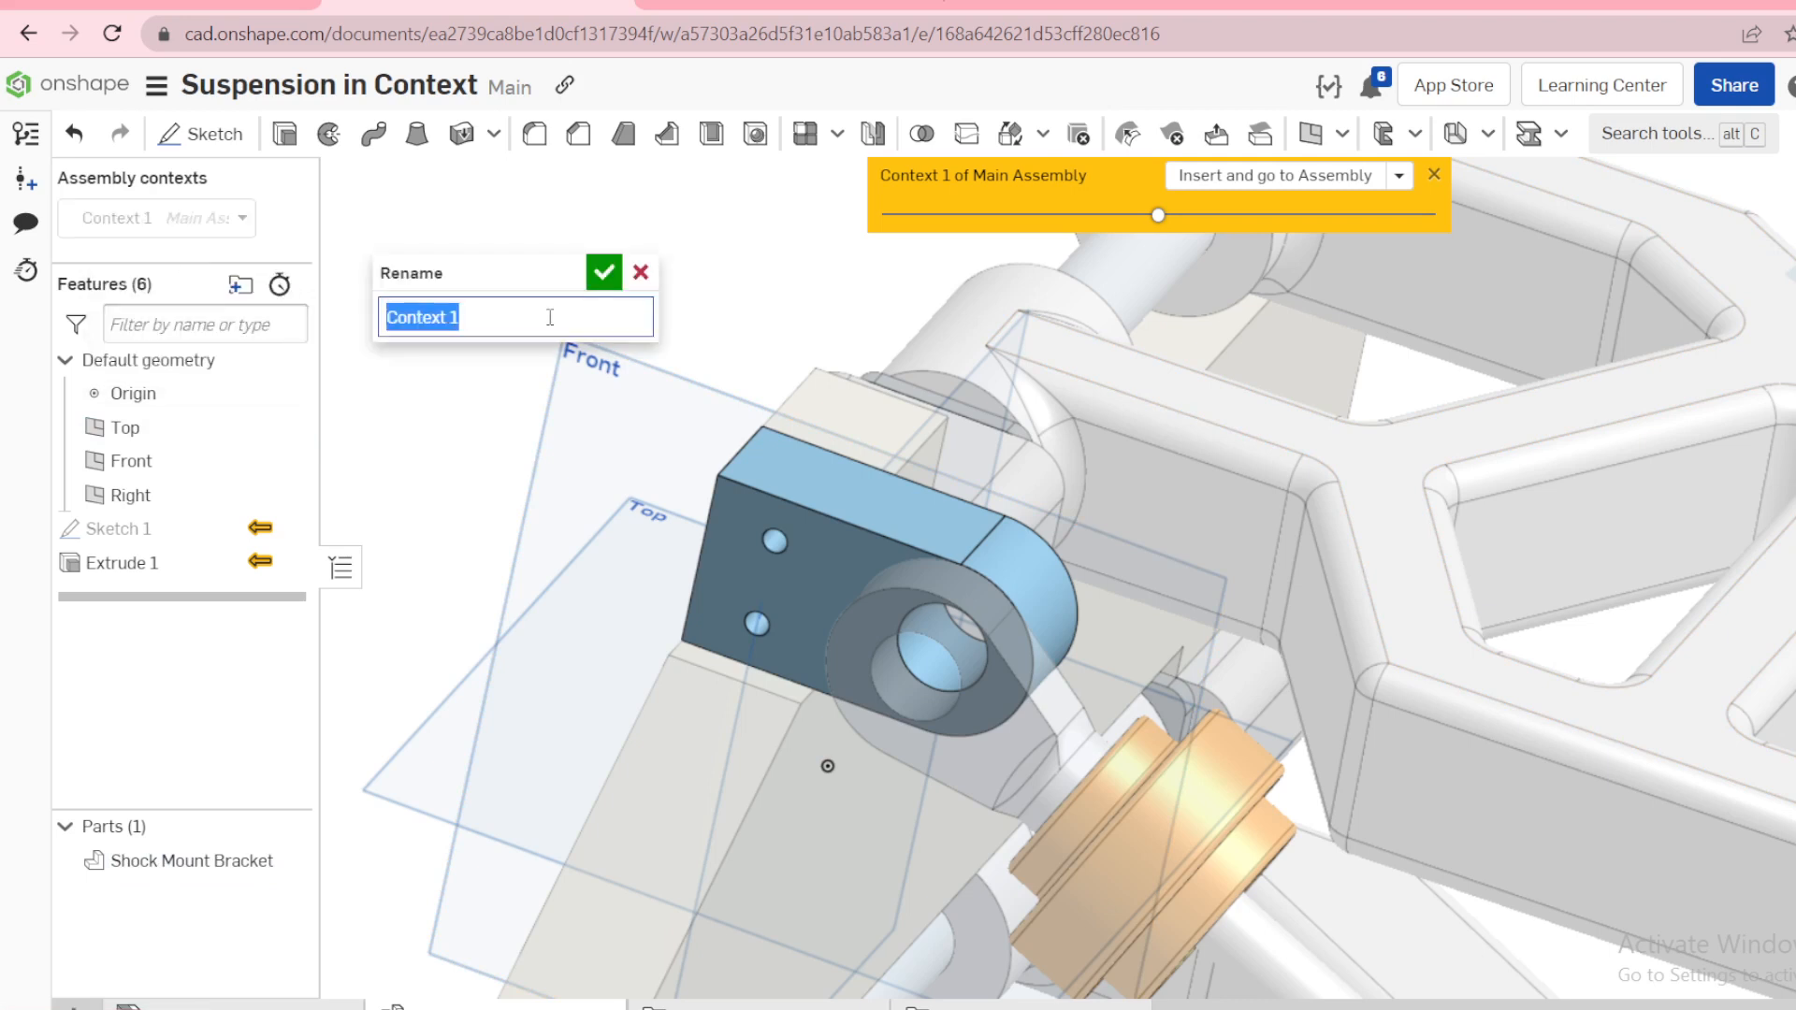
{"action": "type", "text": "Top shock mount"}
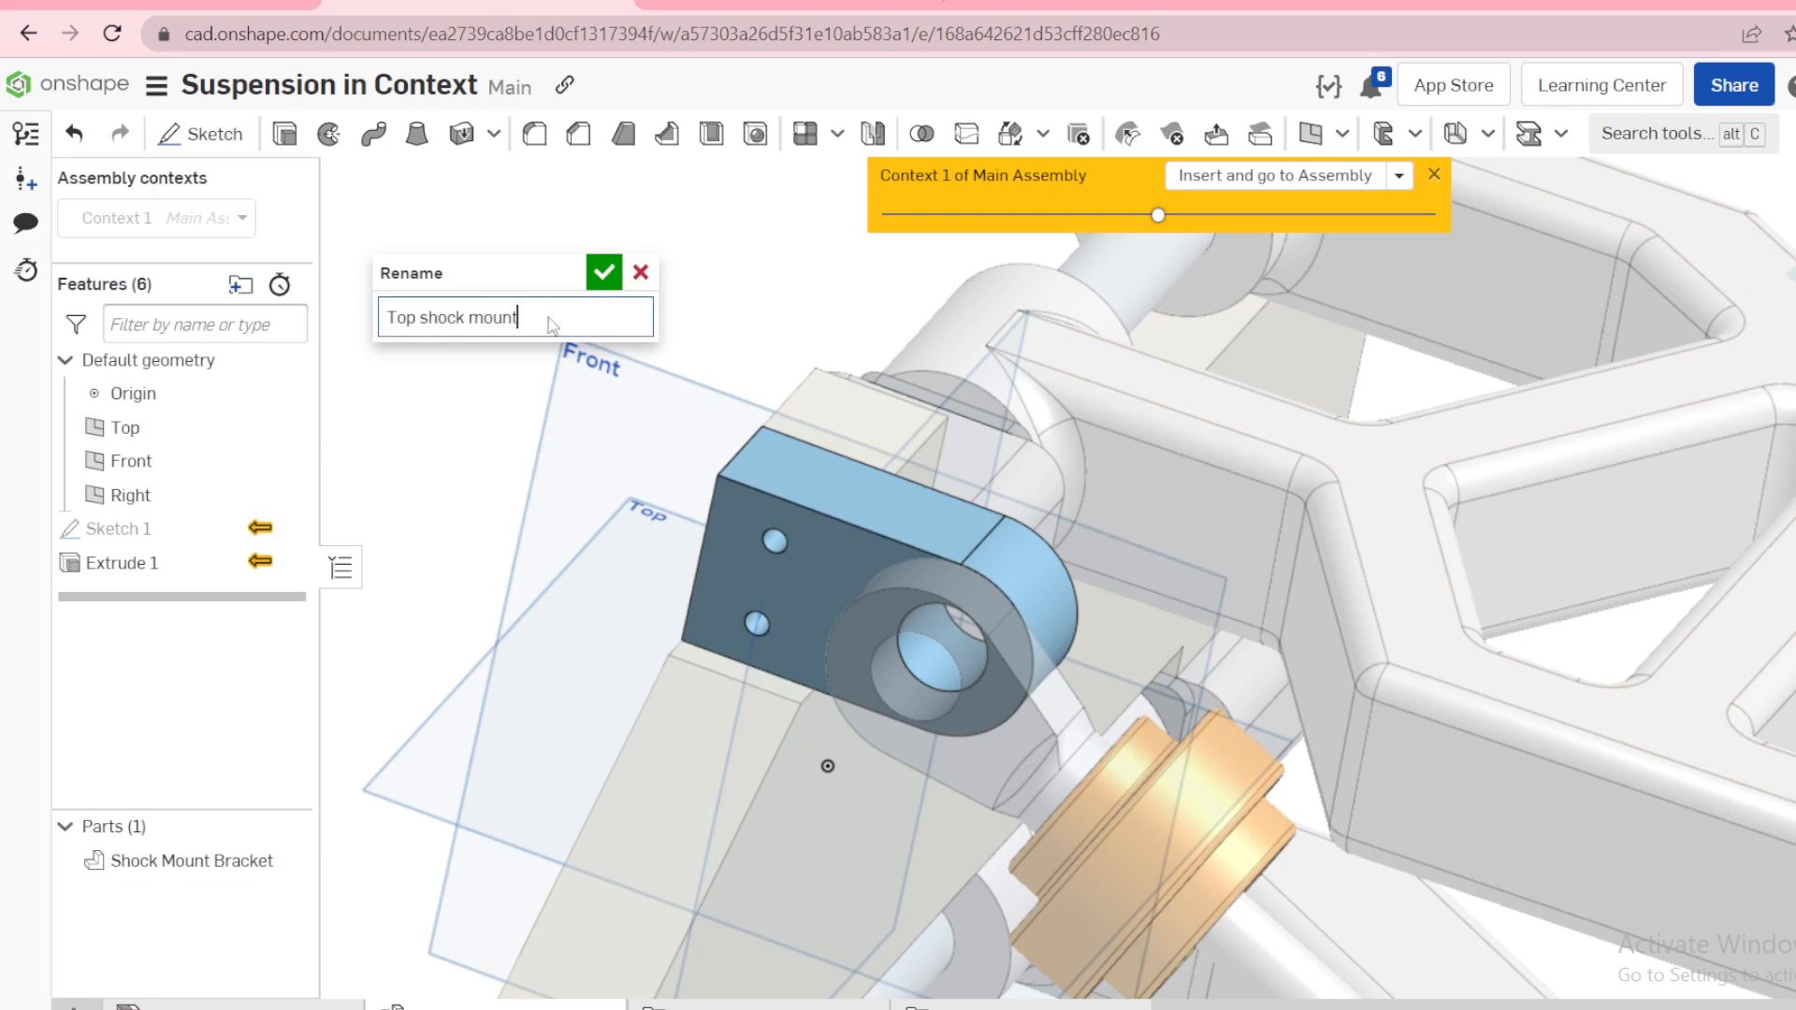
{"action": "key", "text": "Return"}
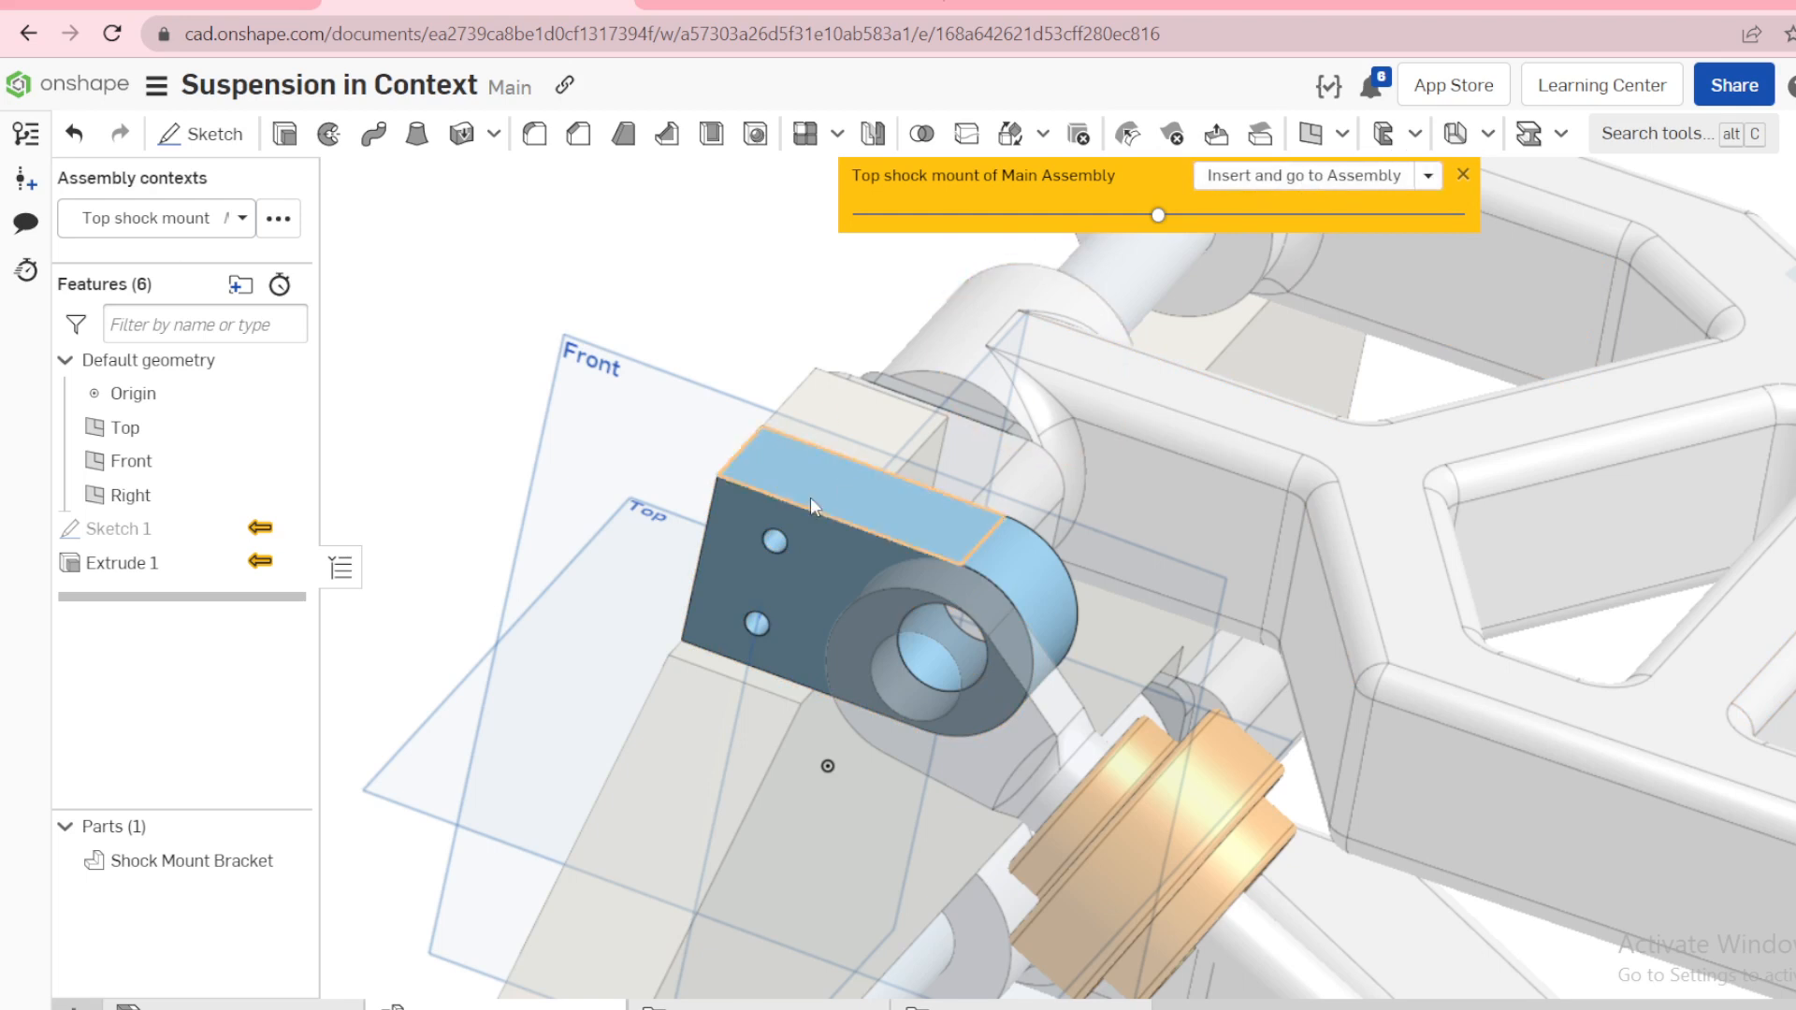
Step: Insert the Shock Mount Bracket into the Main Assembly and go to that assembly
{"action": "left_click", "coordinate": [1428, 177]}
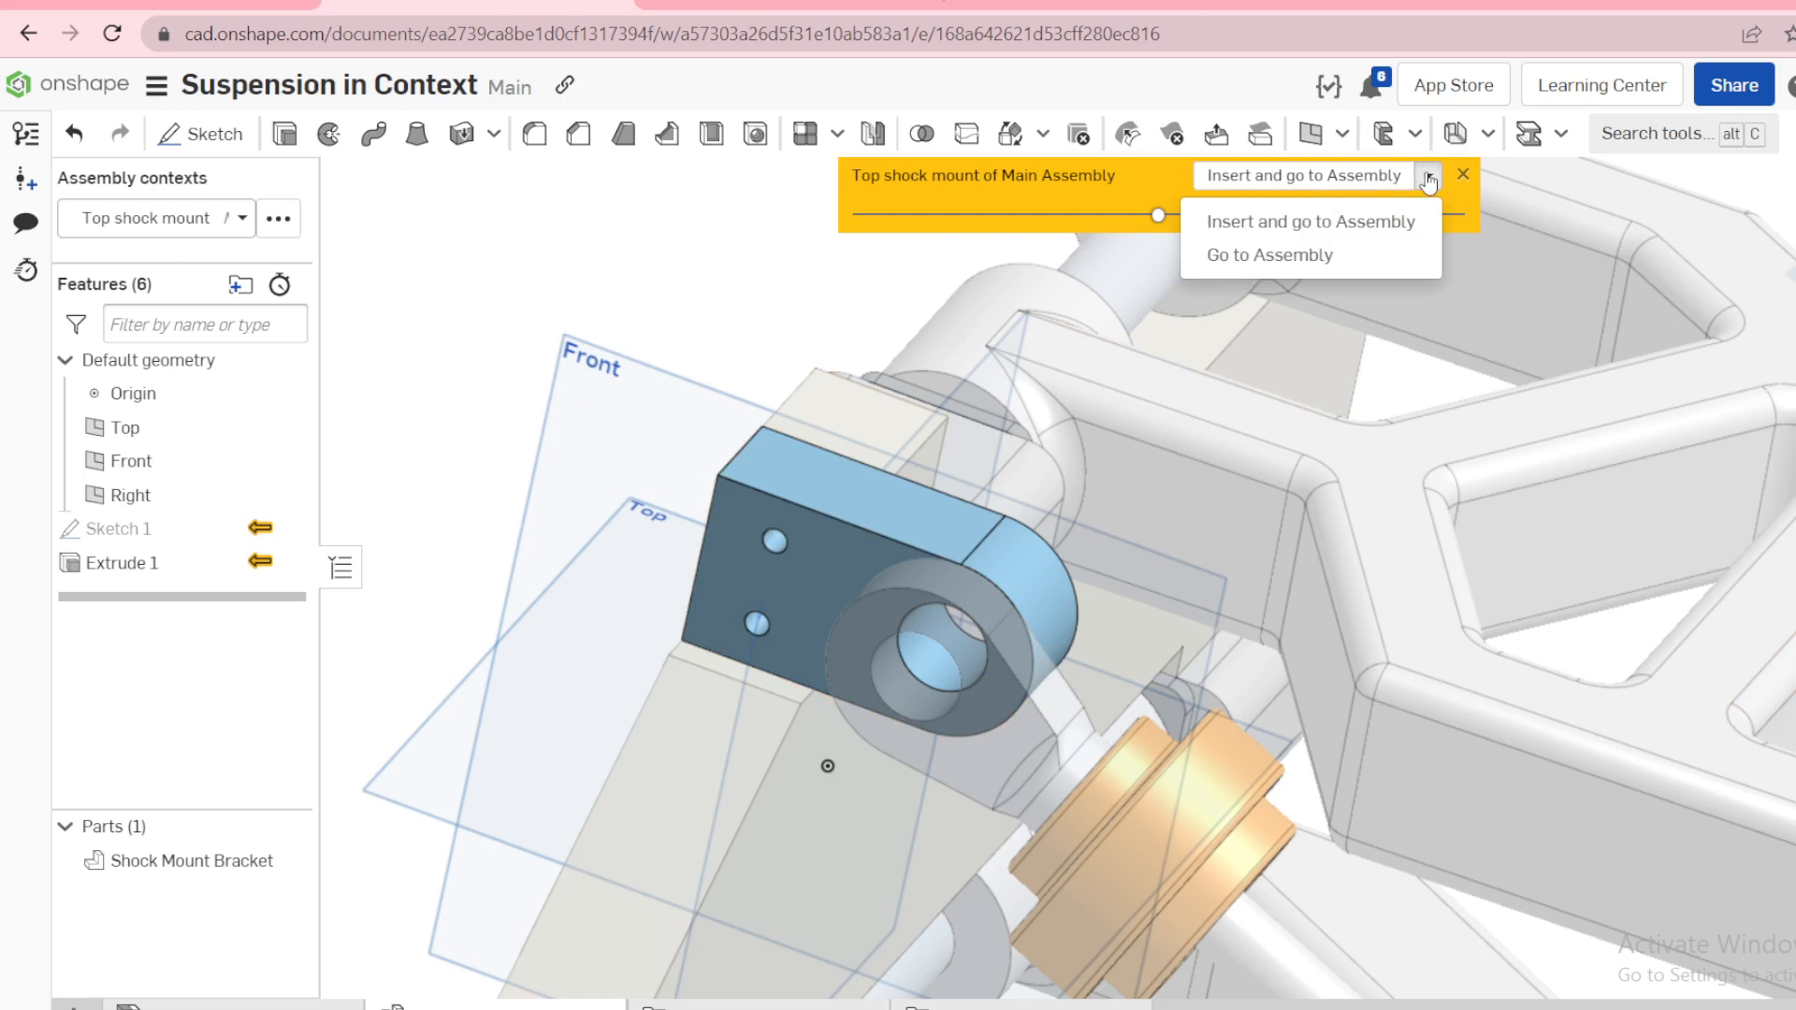
{"action": "left_click", "coordinate": [1255, 225]}
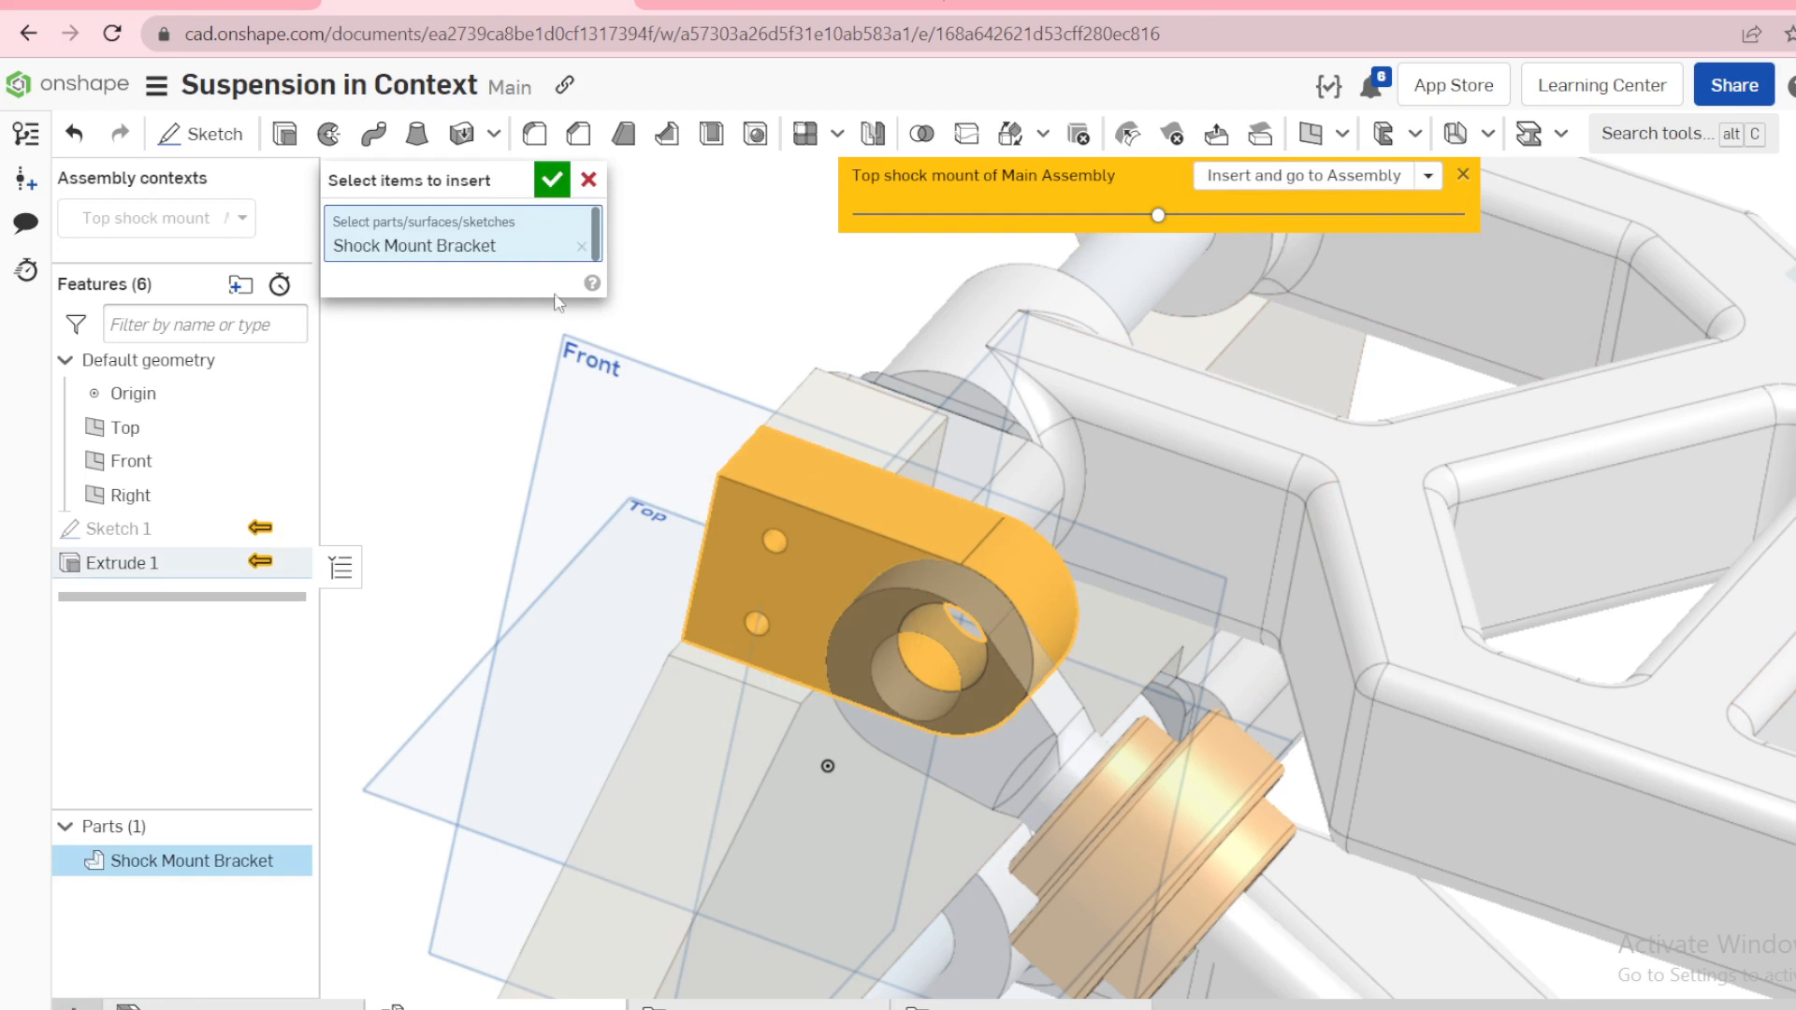
{"action": "left_click", "coordinate": [552, 180]}
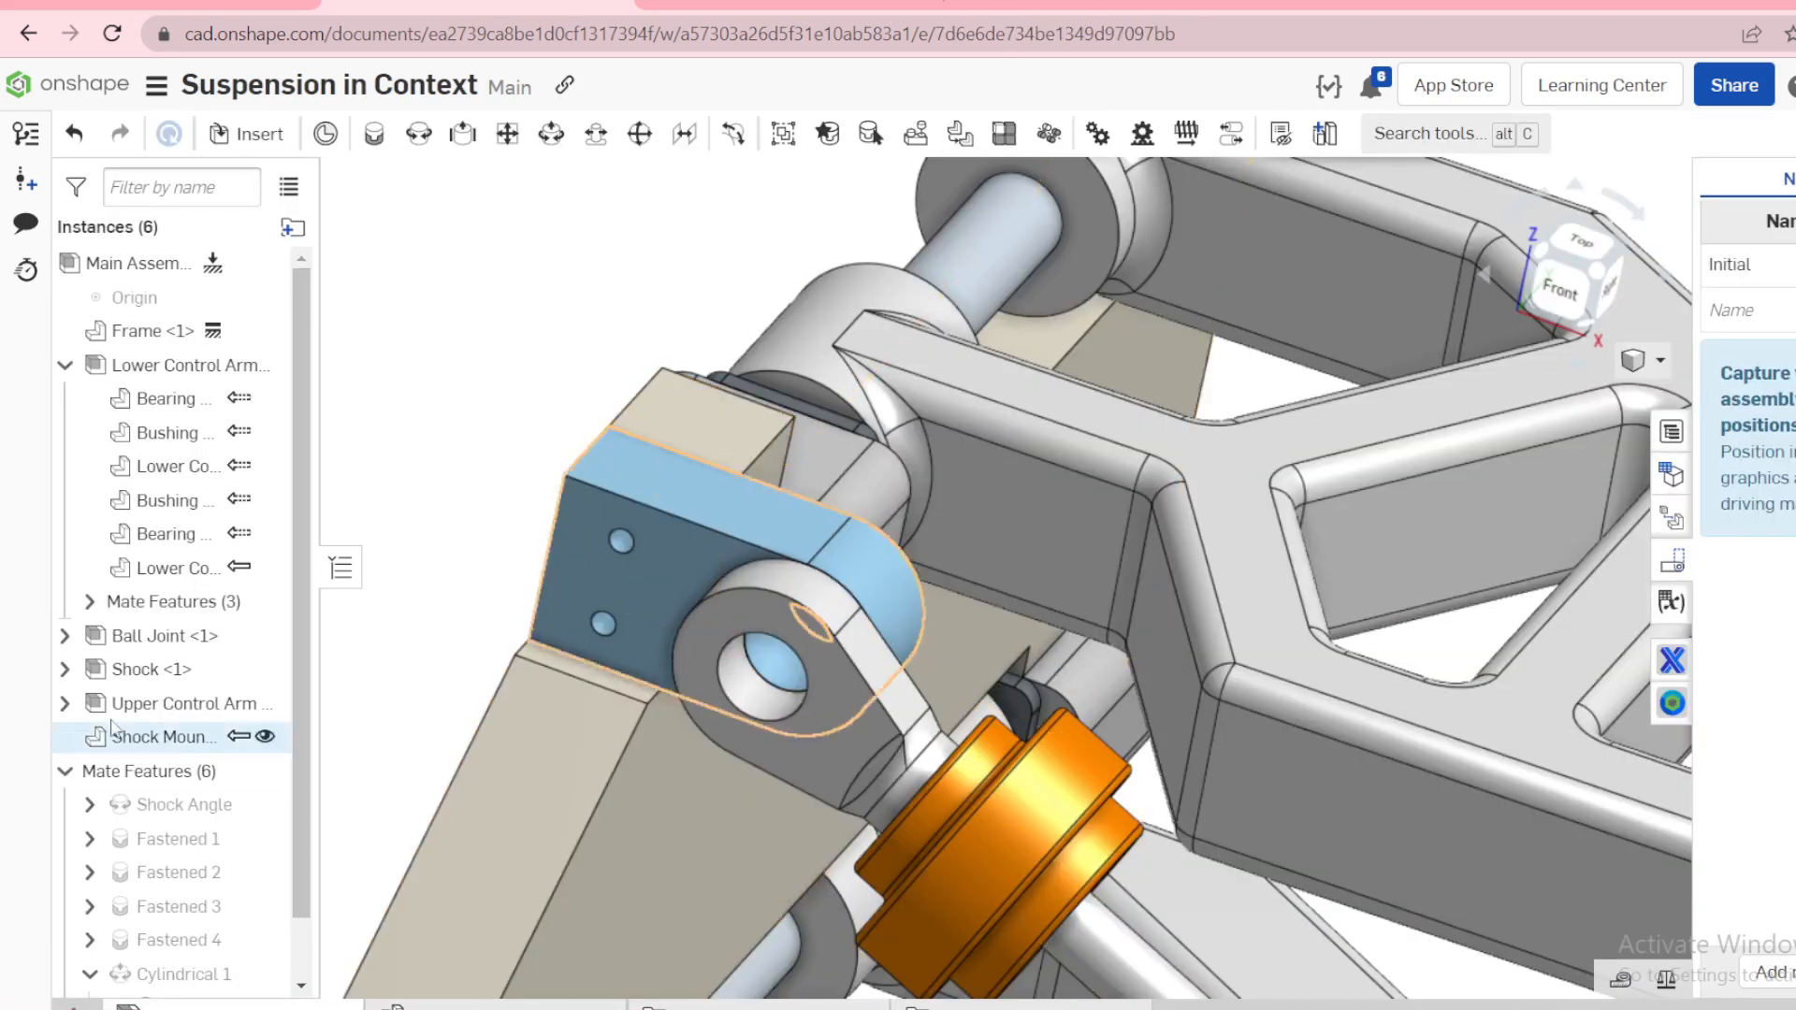
Step: Collapse the Lower Control Arm instance and examine the Shock Mount Bracket's context reference and its place in the whole suspension
{"action": "left_click", "coordinate": [64, 365]}
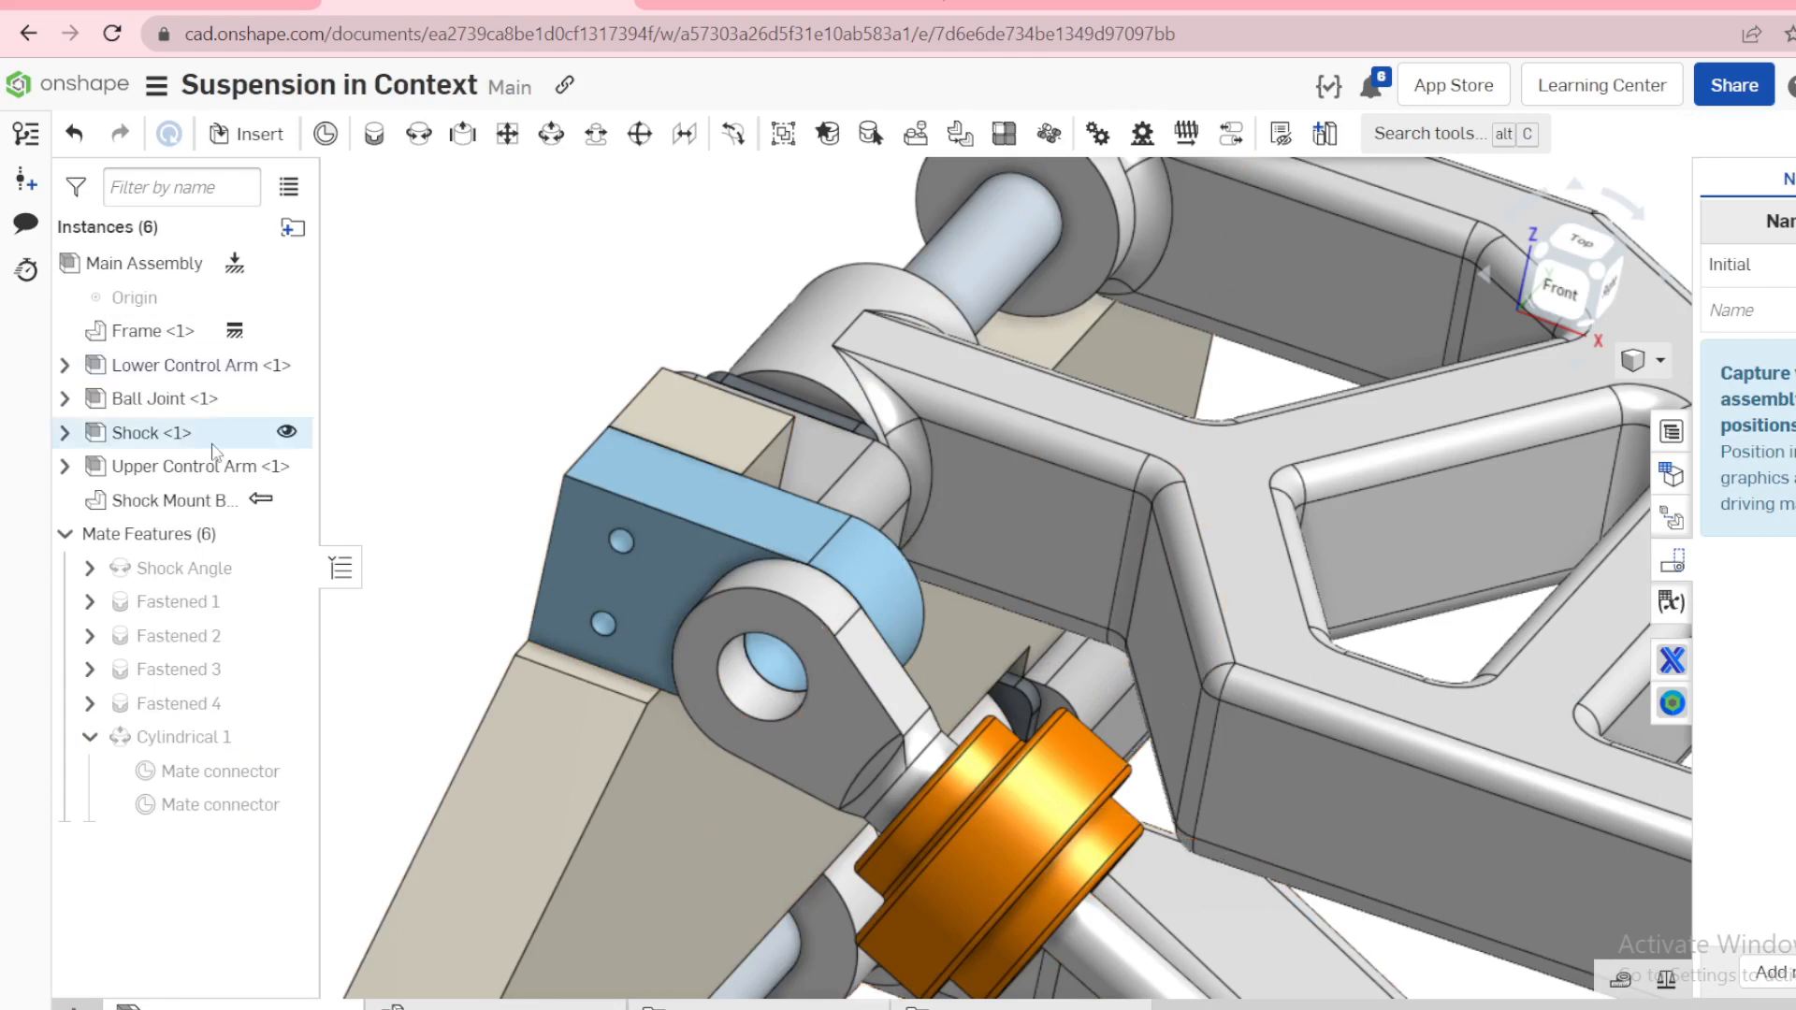
{"action": "left_click", "coordinate": [119, 505]}
{"action": "left_click", "coordinate": [463, 373]}
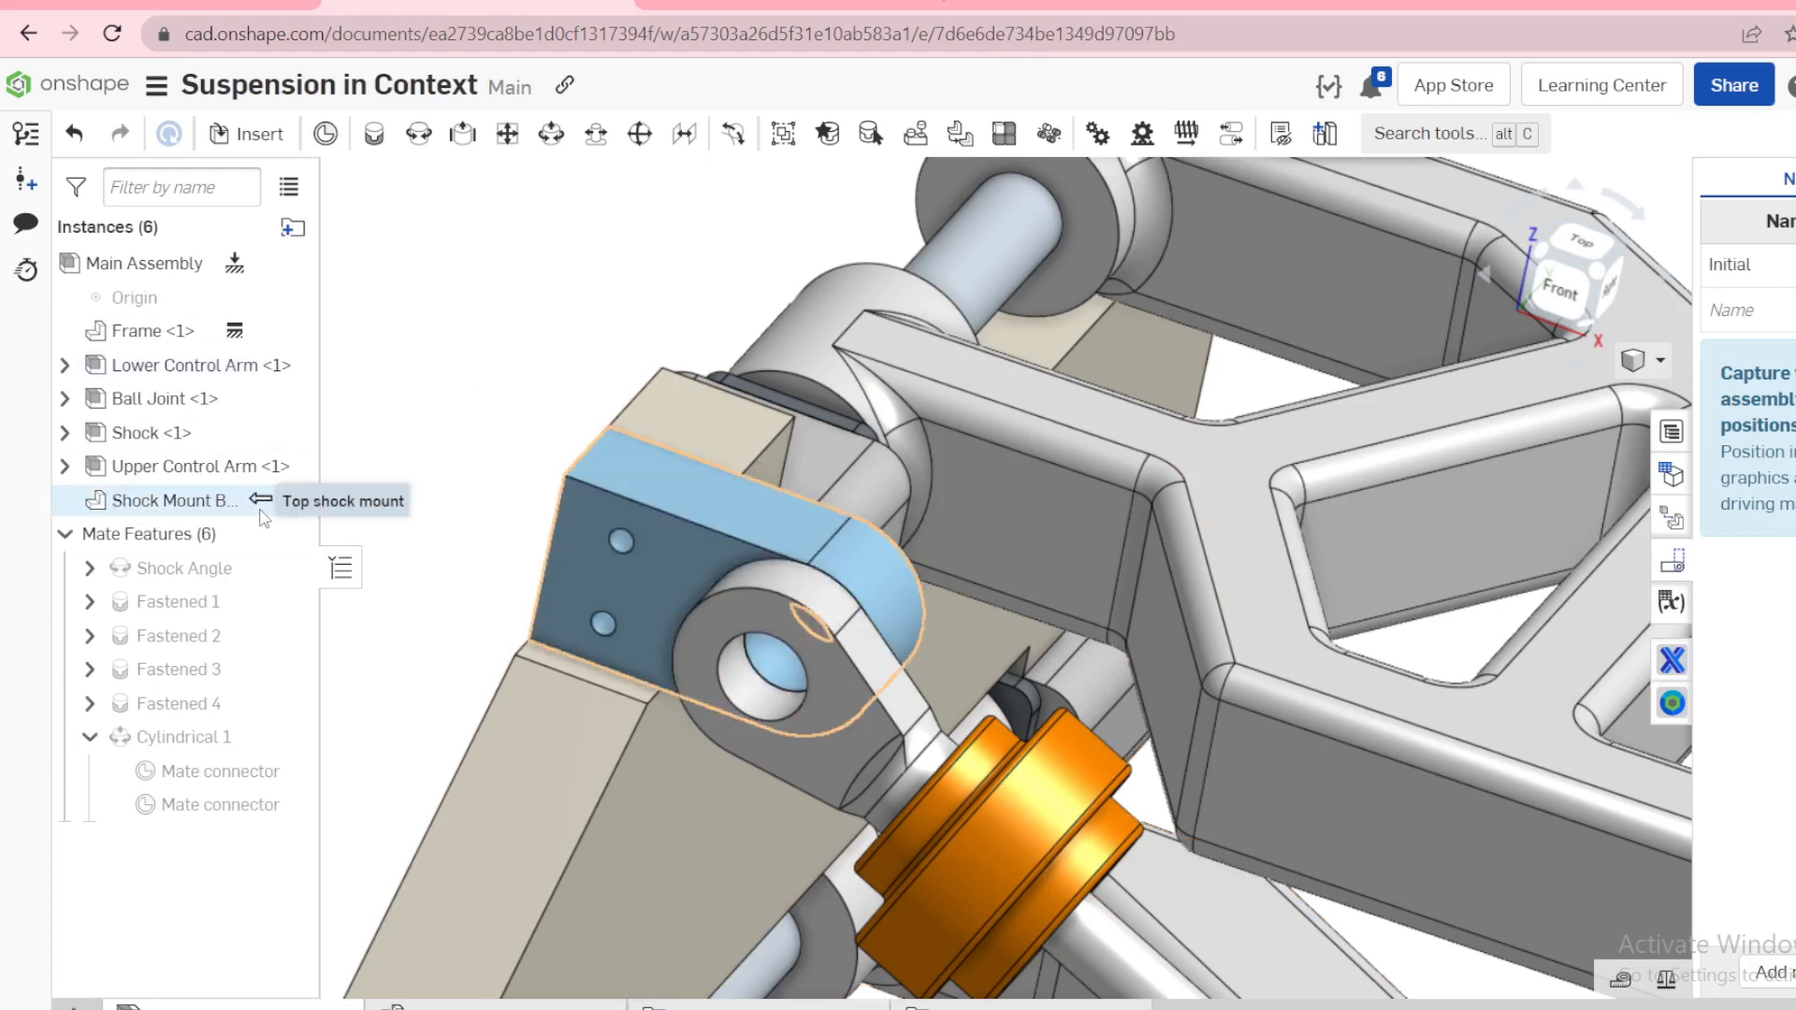
{"action": "key", "text": "f"}
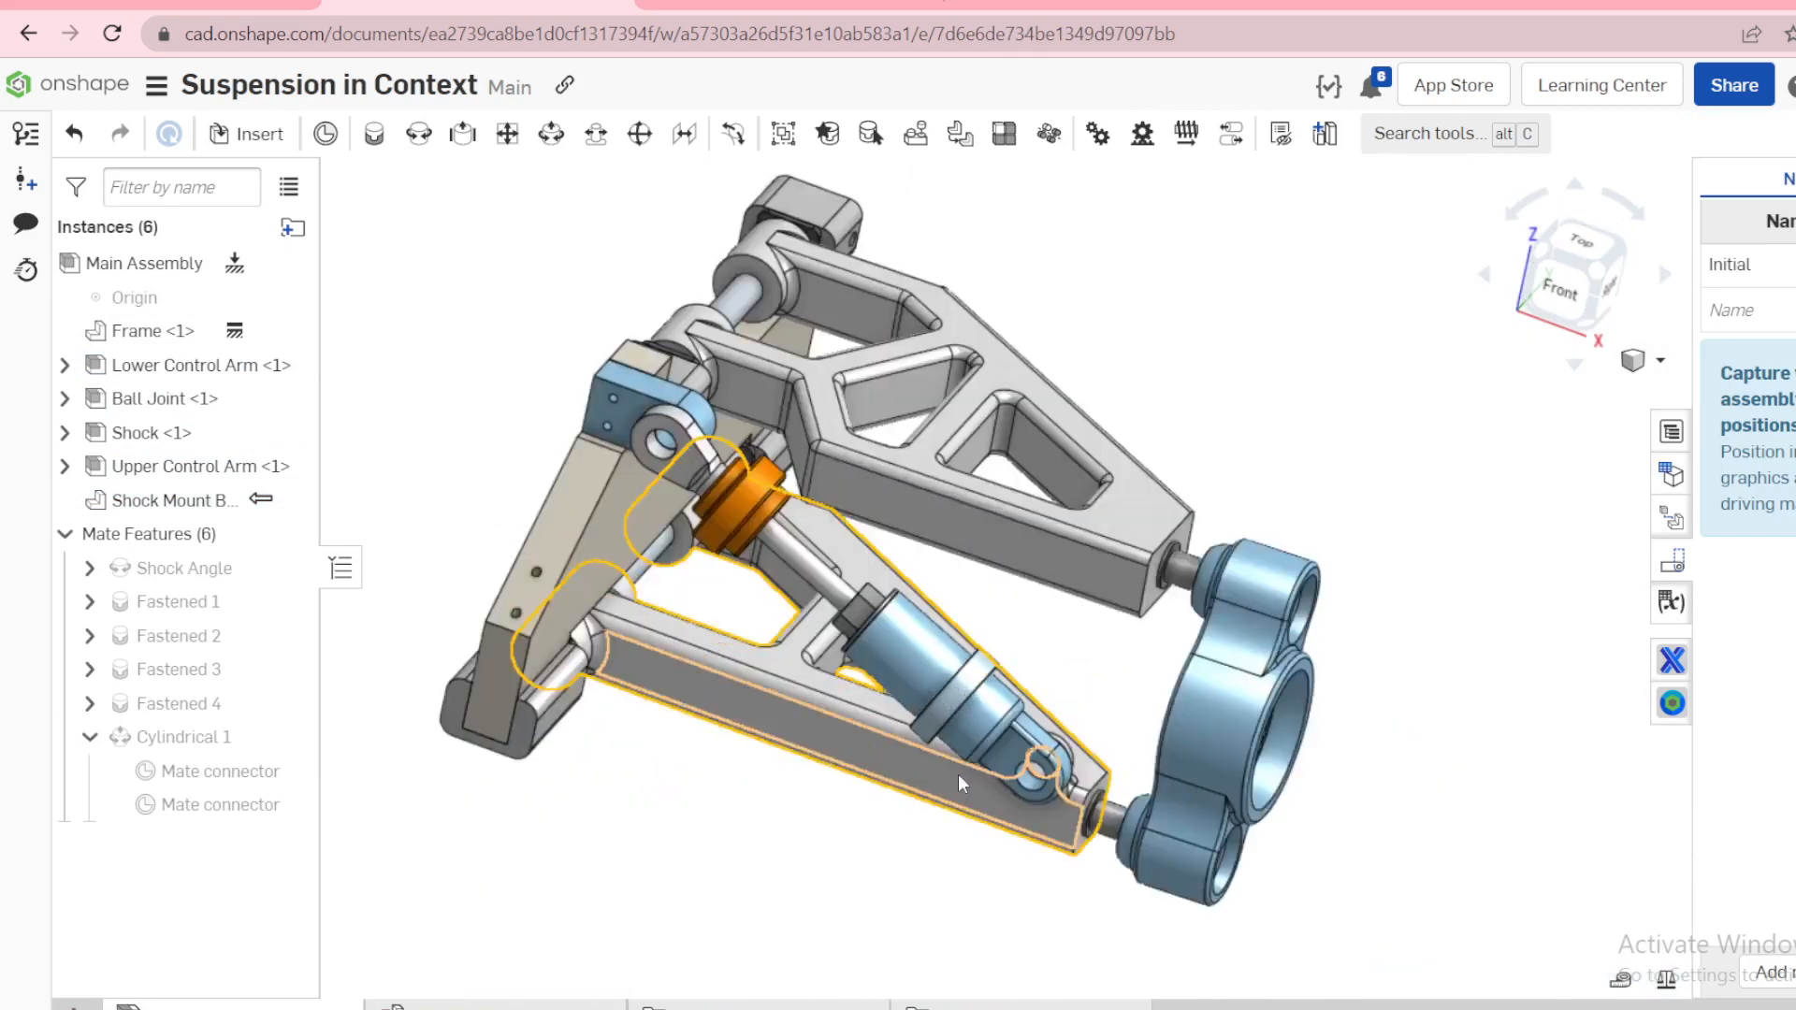
Step: Examine which parts the Lower Control Arm subassembly contains
{"action": "scroll", "coordinate": [935, 768], "scroll_direction": "up", "scroll_amount": 2}
{"action": "left_click", "coordinate": [842, 744]}
{"action": "scroll", "coordinate": [417, 462], "scroll_direction": "down", "scroll_amount": 3}
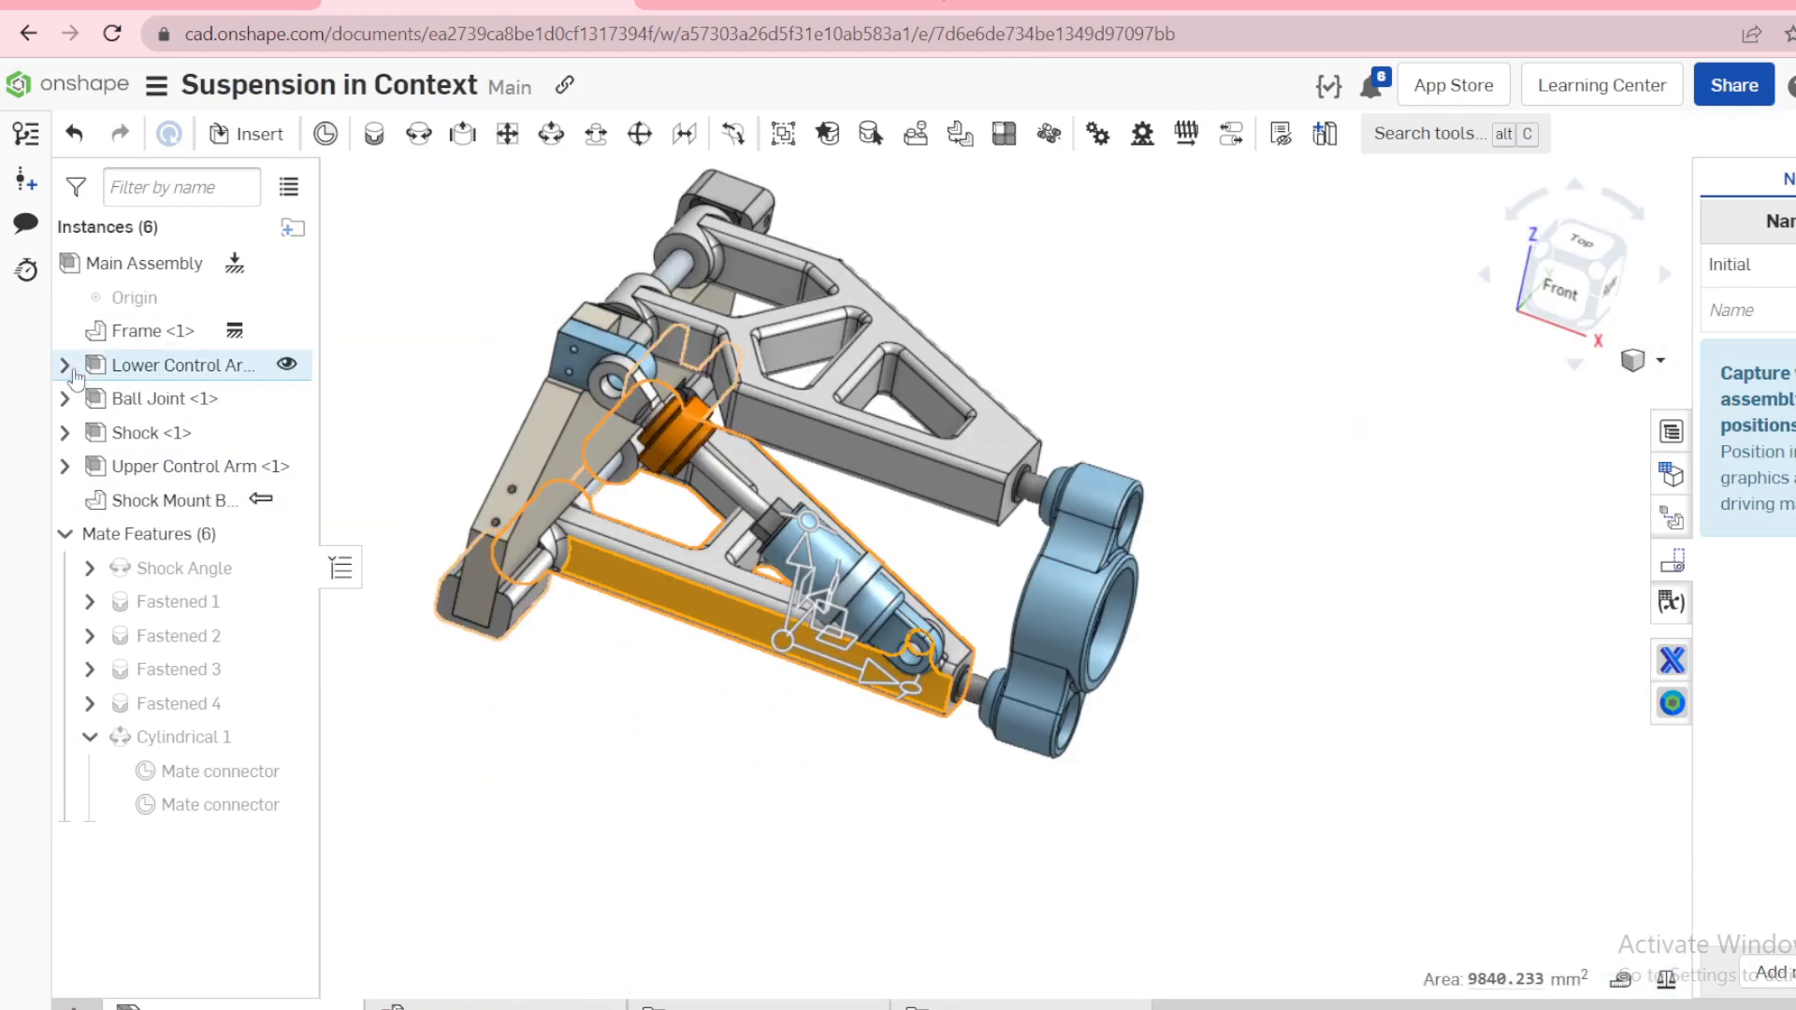
{"action": "left_click", "coordinate": [65, 366]}
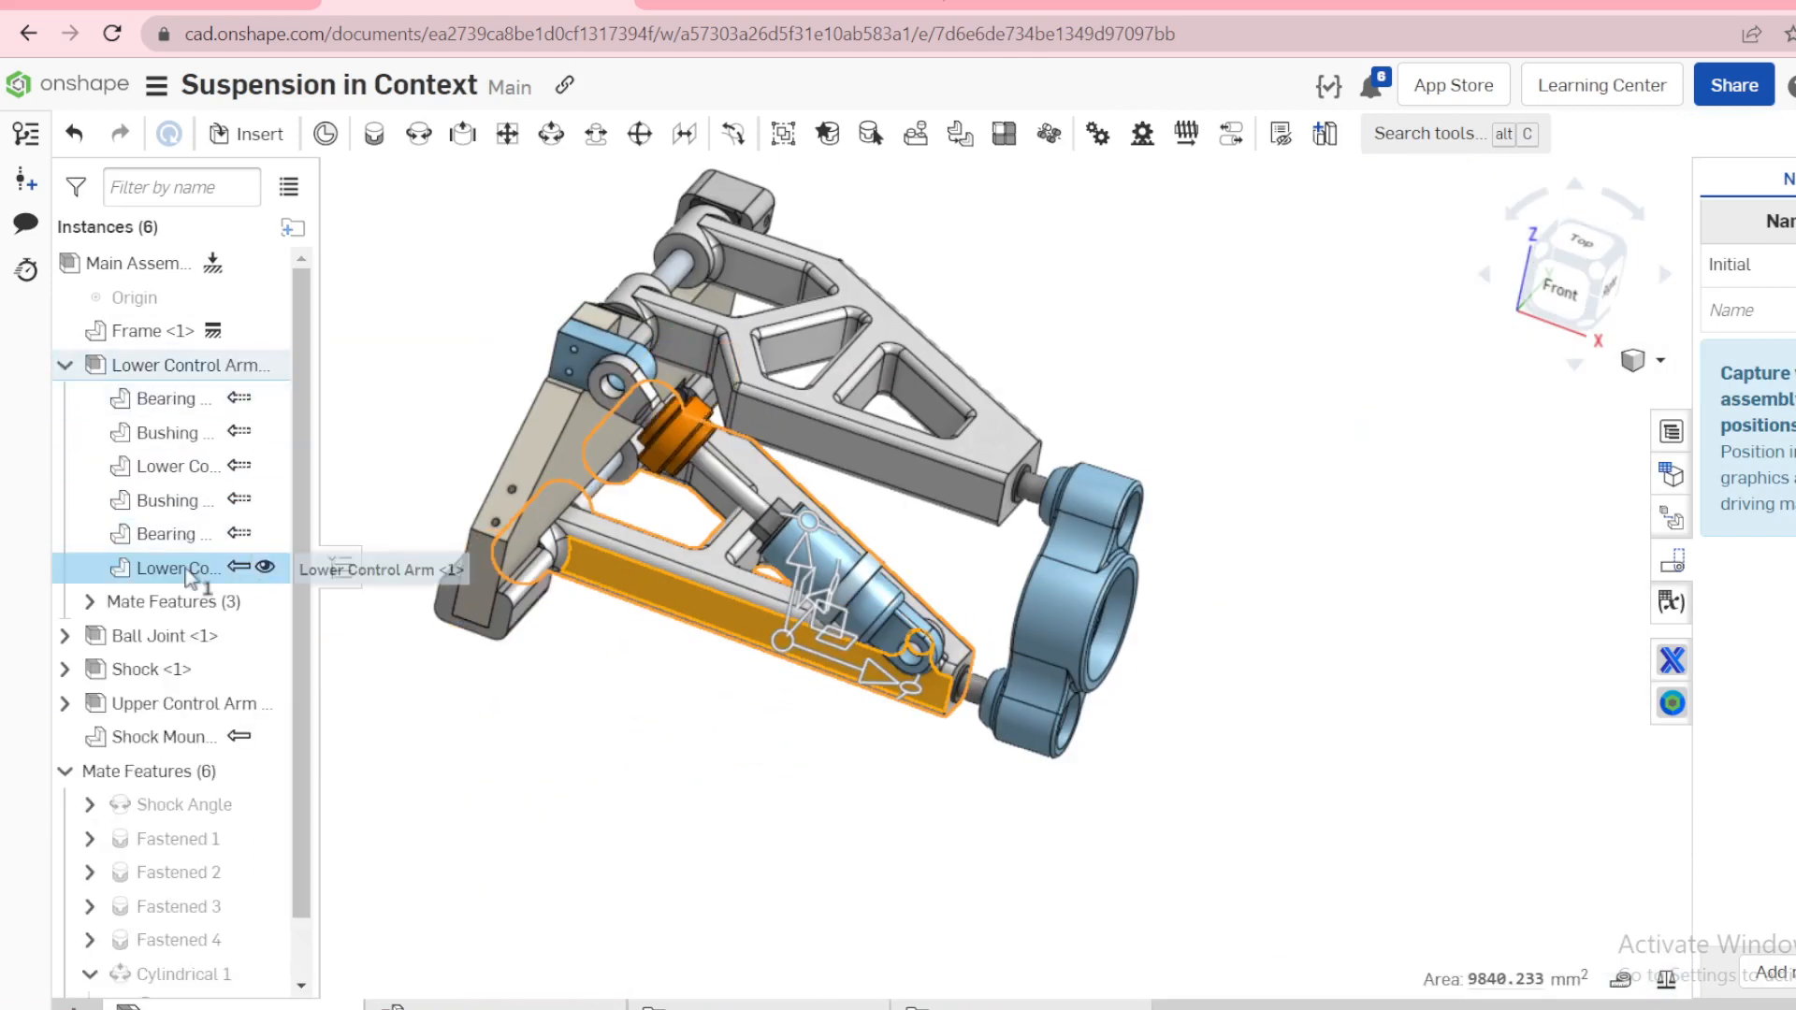
{"action": "left_click", "coordinate": [392, 235]}
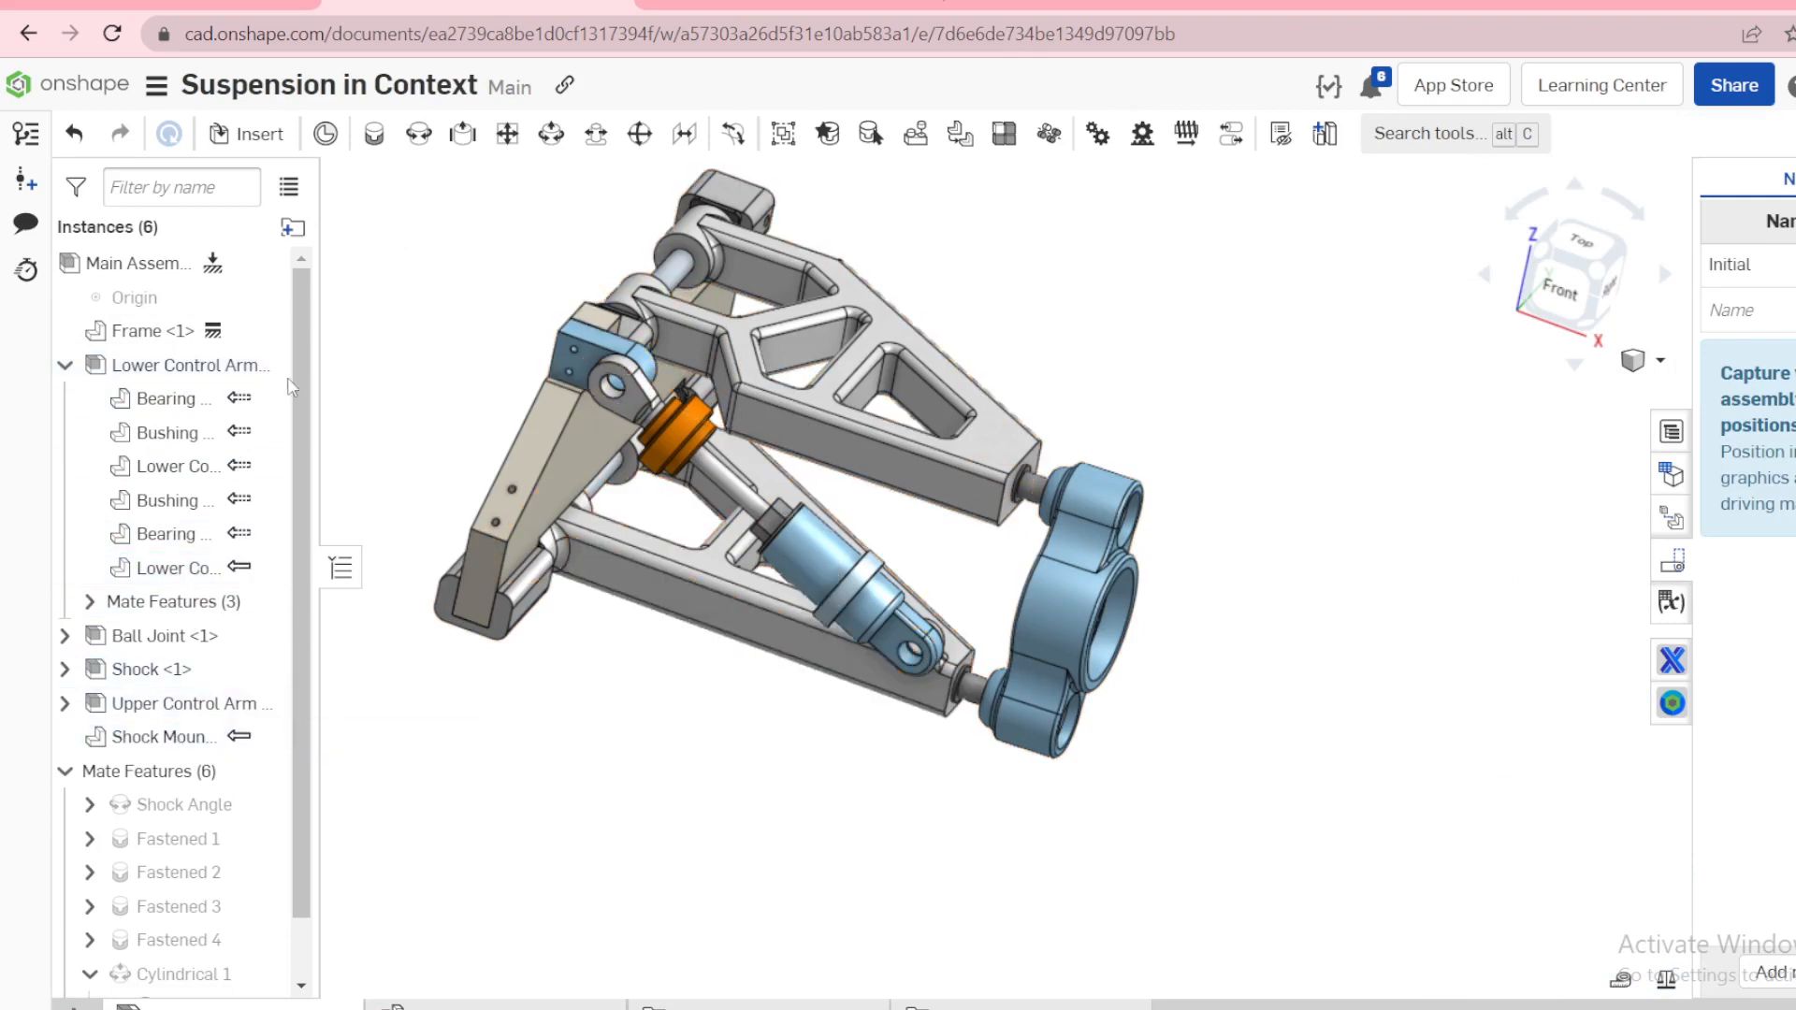
{"action": "left_click", "coordinate": [64, 365]}
Step: Move the shock mount bracket away from the frame into the open space beside the assembly
{"action": "scroll", "coordinate": [581, 354], "scroll_direction": "up", "scroll_amount": 3}
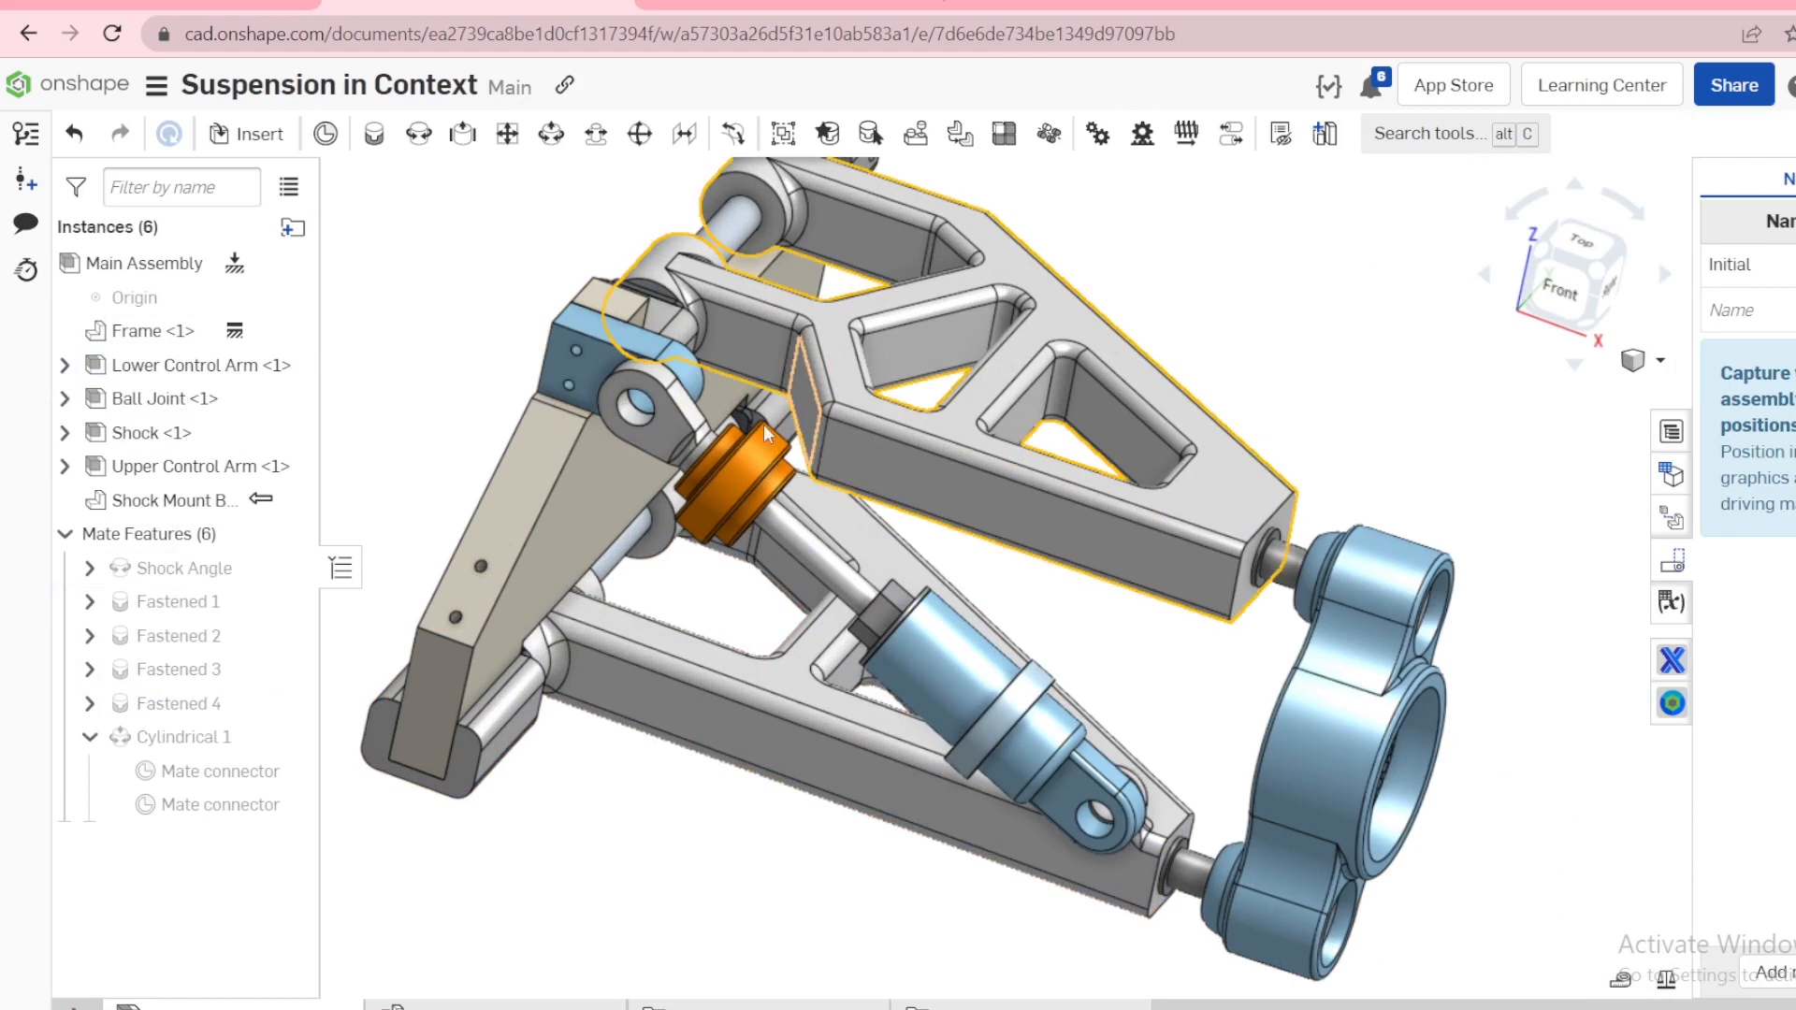
{"action": "right_click_drag", "start_coordinate": [665, 421], "coordinate": [604, 394]}
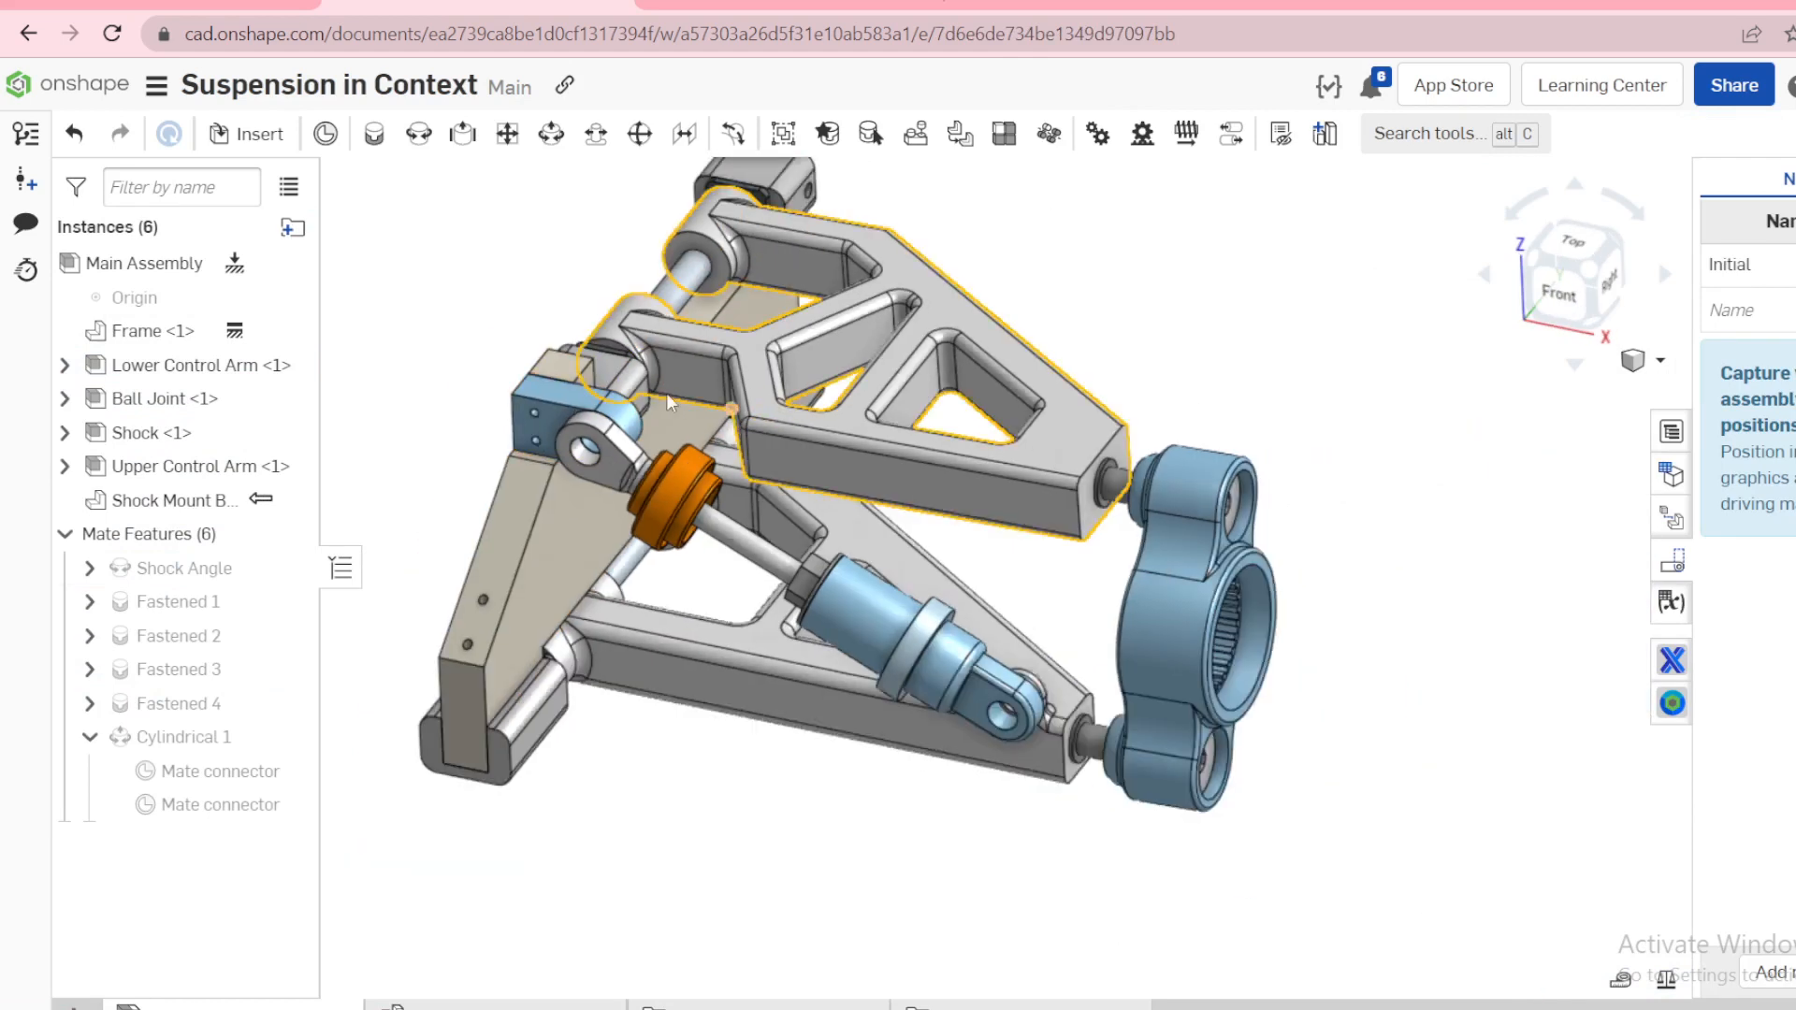
{"action": "scroll", "coordinate": [605, 395], "scroll_direction": "up", "scroll_amount": 5}
{"action": "left_click", "coordinate": [748, 472]}
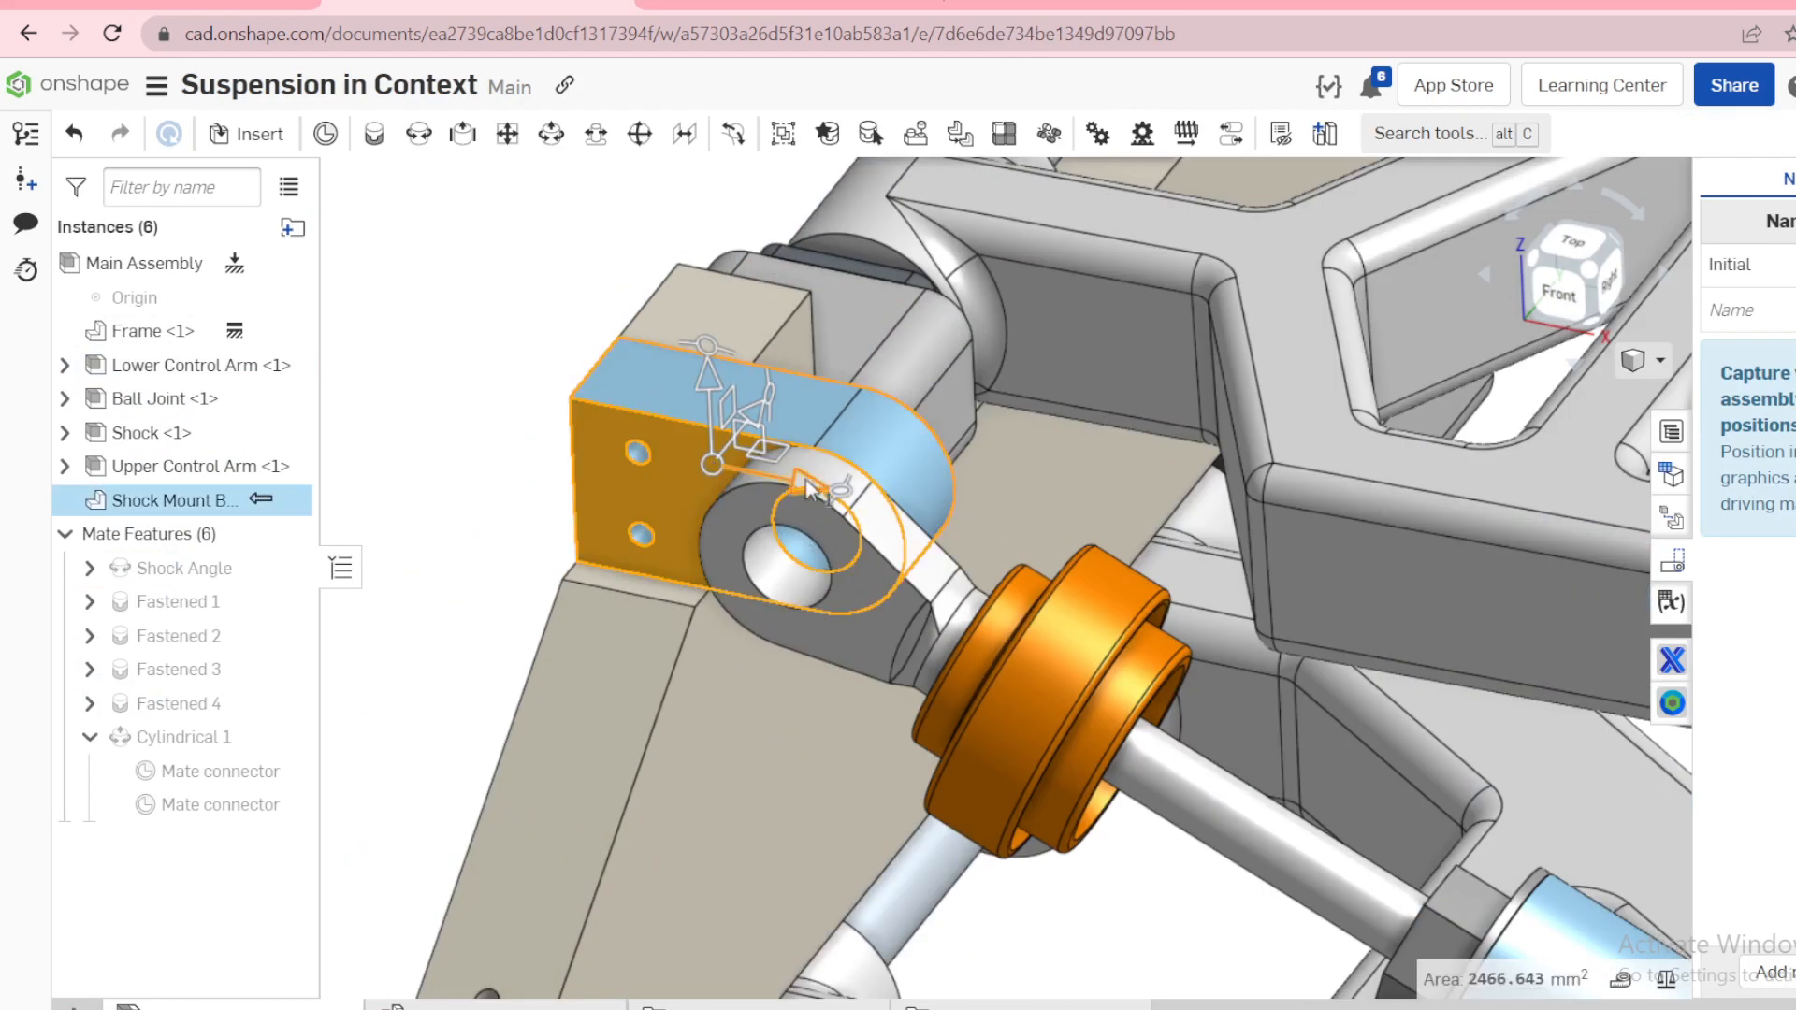
{"action": "left_click_drag", "start_coordinate": [748, 473], "coordinate": [260, 444]}
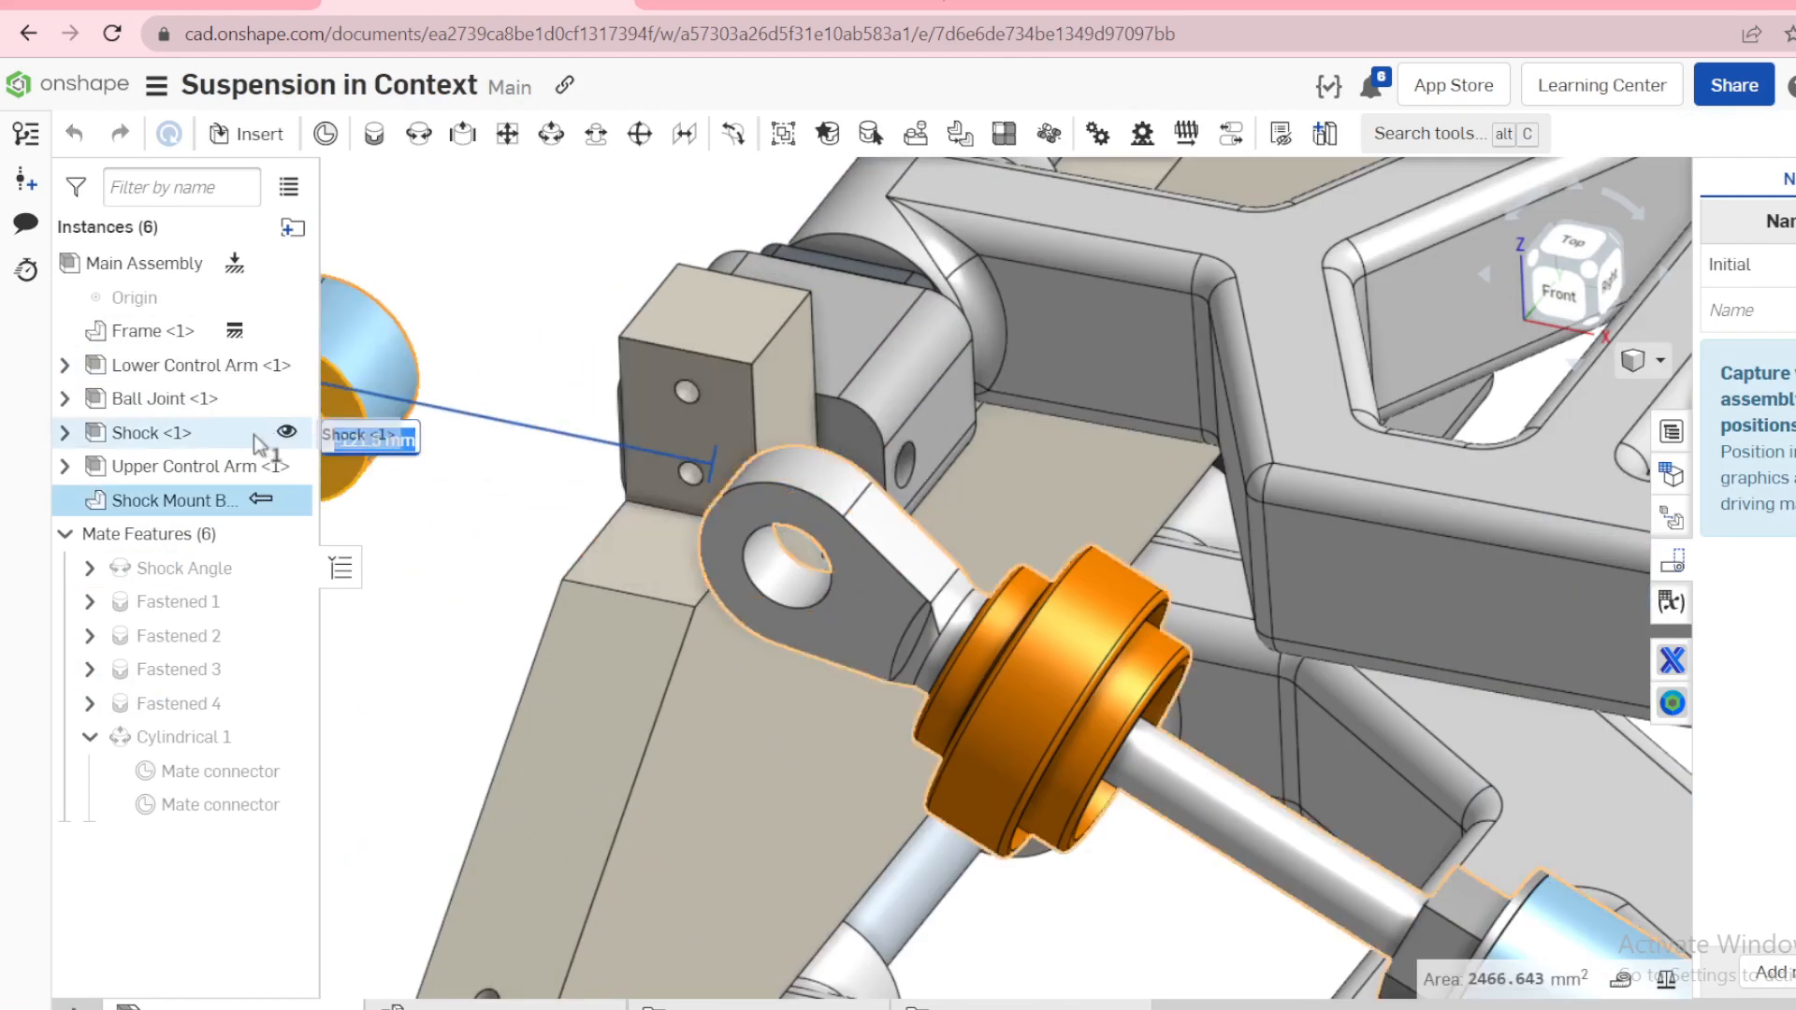
{"action": "left_click", "coordinate": [524, 281]}
Step: Add a fastened mate joining the upper hole on the frame's front face to the matching hole on the back of the shock mount bracket
{"action": "scroll", "coordinate": [544, 286], "scroll_direction": "down", "scroll_amount": 5}
{"action": "scroll", "coordinate": [406, 279], "scroll_direction": "up", "scroll_amount": 4}
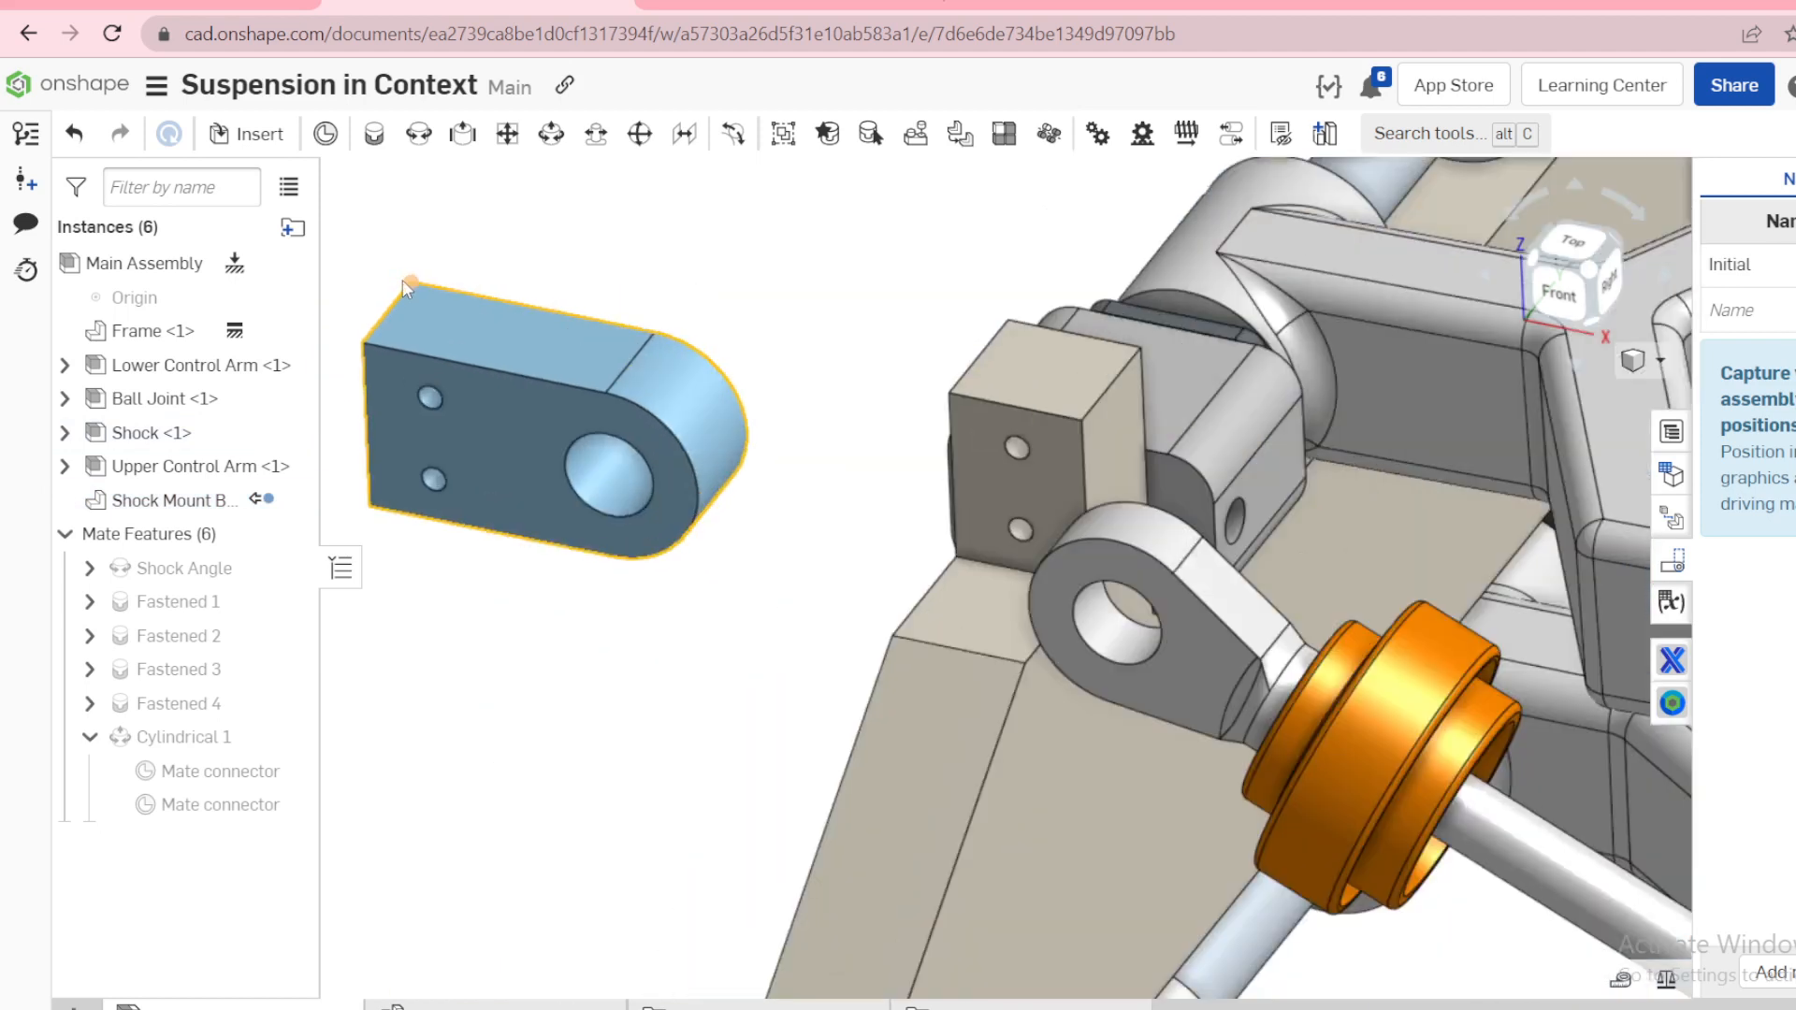
{"action": "scroll", "coordinate": [797, 361], "scroll_direction": "up", "scroll_amount": 2}
{"action": "right_click_drag", "start_coordinate": [794, 354], "coordinate": [794, 349]}
{"action": "left_click", "coordinate": [374, 134]}
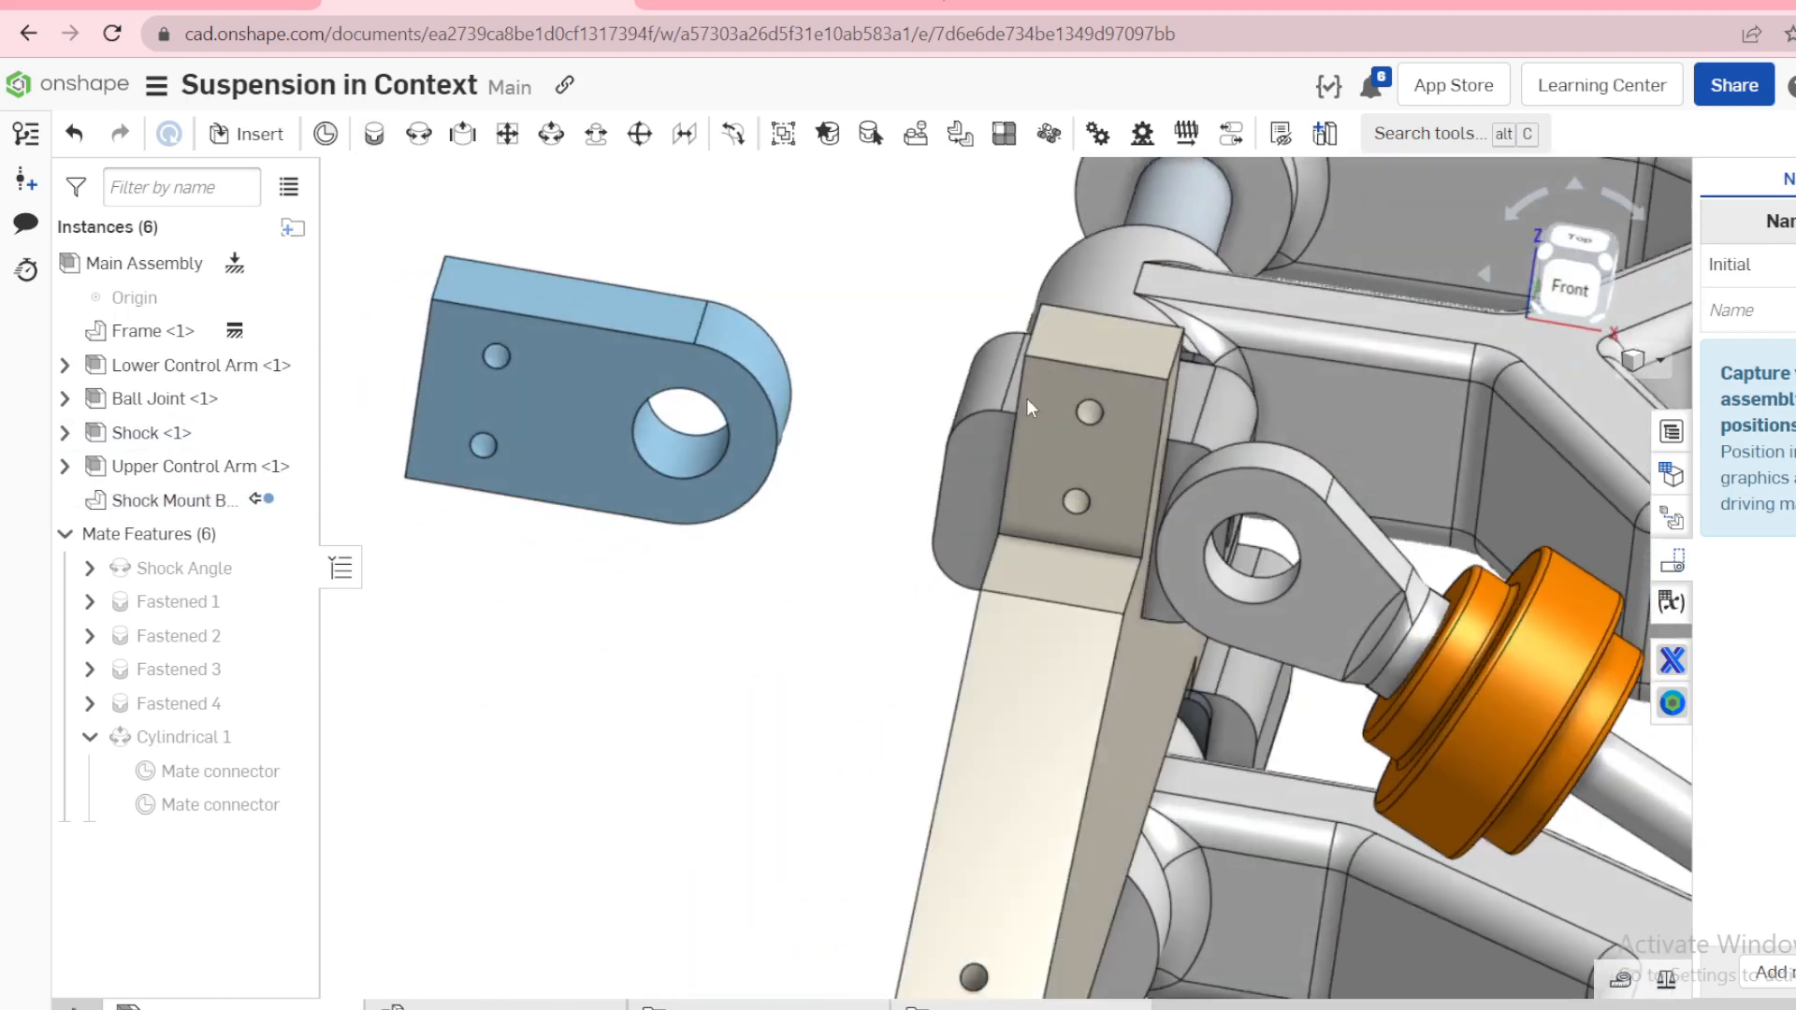
{"action": "scroll", "coordinate": [1072, 397], "scroll_direction": "up", "scroll_amount": 5}
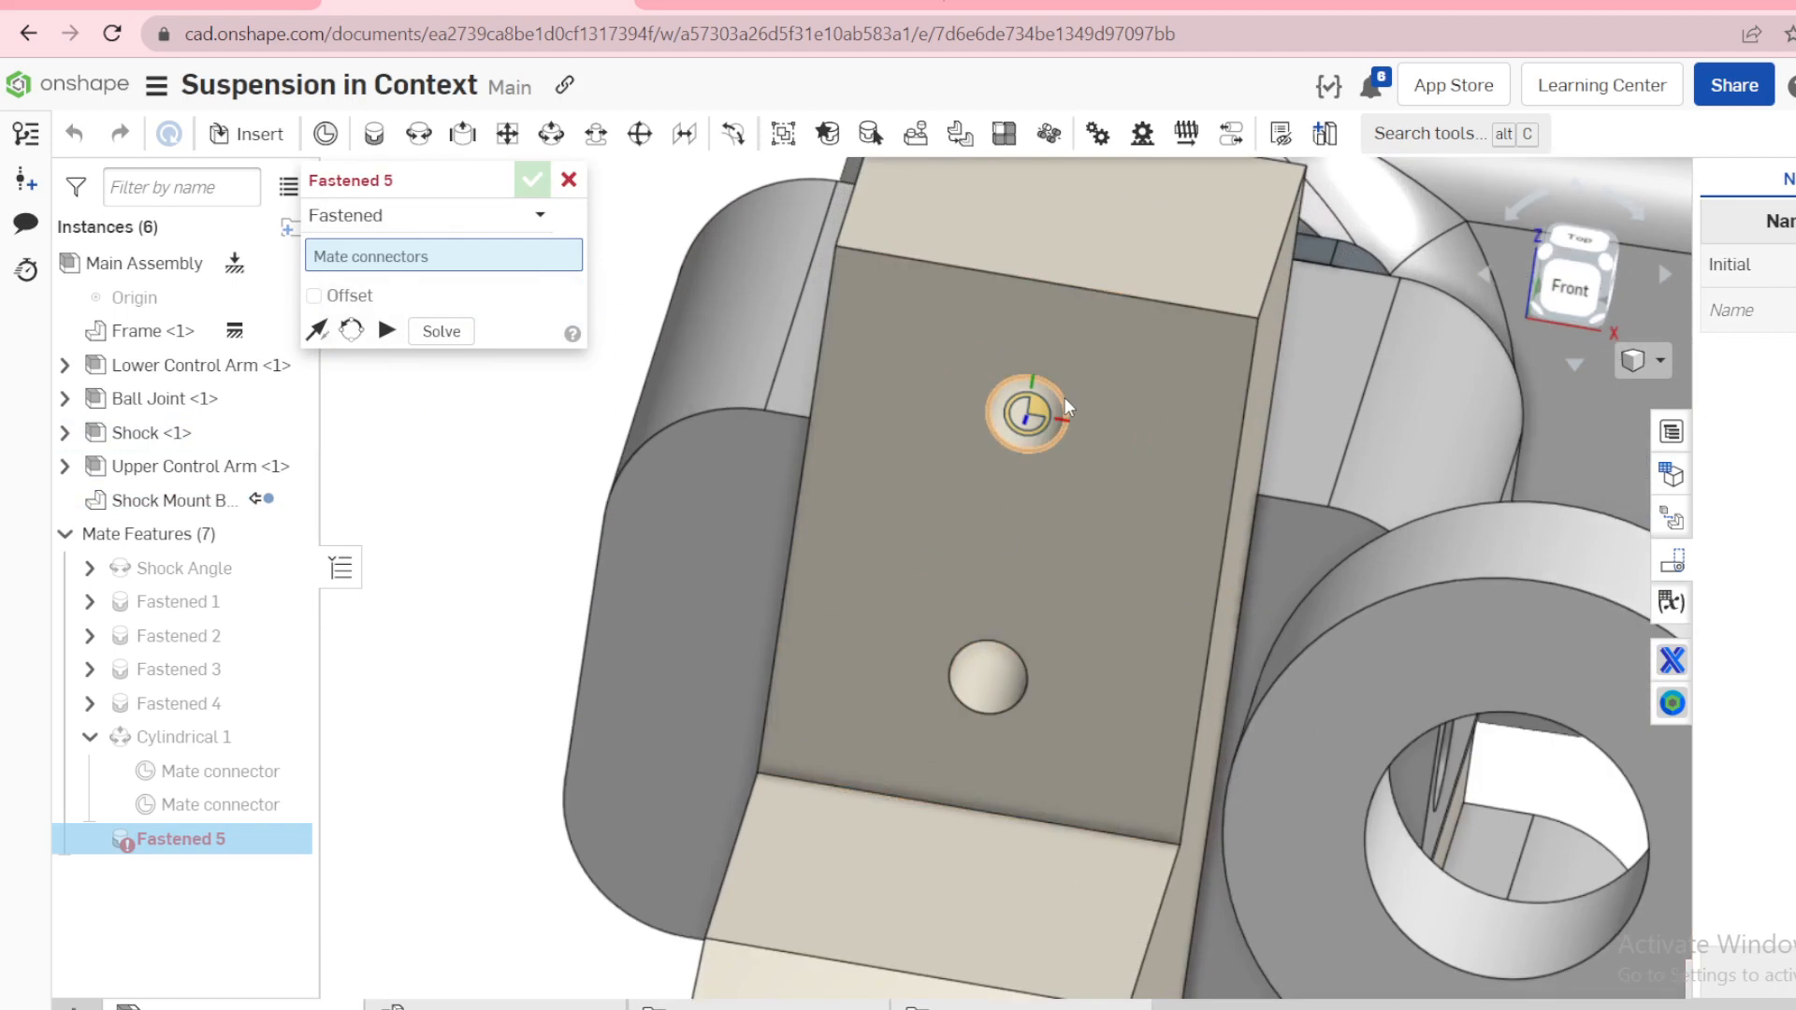
{"action": "left_click", "coordinate": [1065, 397]}
{"action": "scroll", "coordinate": [722, 499], "scroll_direction": "down", "scroll_amount": 5}
{"action": "right_click_drag", "start_coordinate": [722, 499], "coordinate": [1305, 613]}
{"action": "scroll", "coordinate": [1226, 486], "scroll_direction": "down", "scroll_amount": 3}
{"action": "scroll", "coordinate": [1267, 585], "scroll_direction": "up", "scroll_amount": 5}
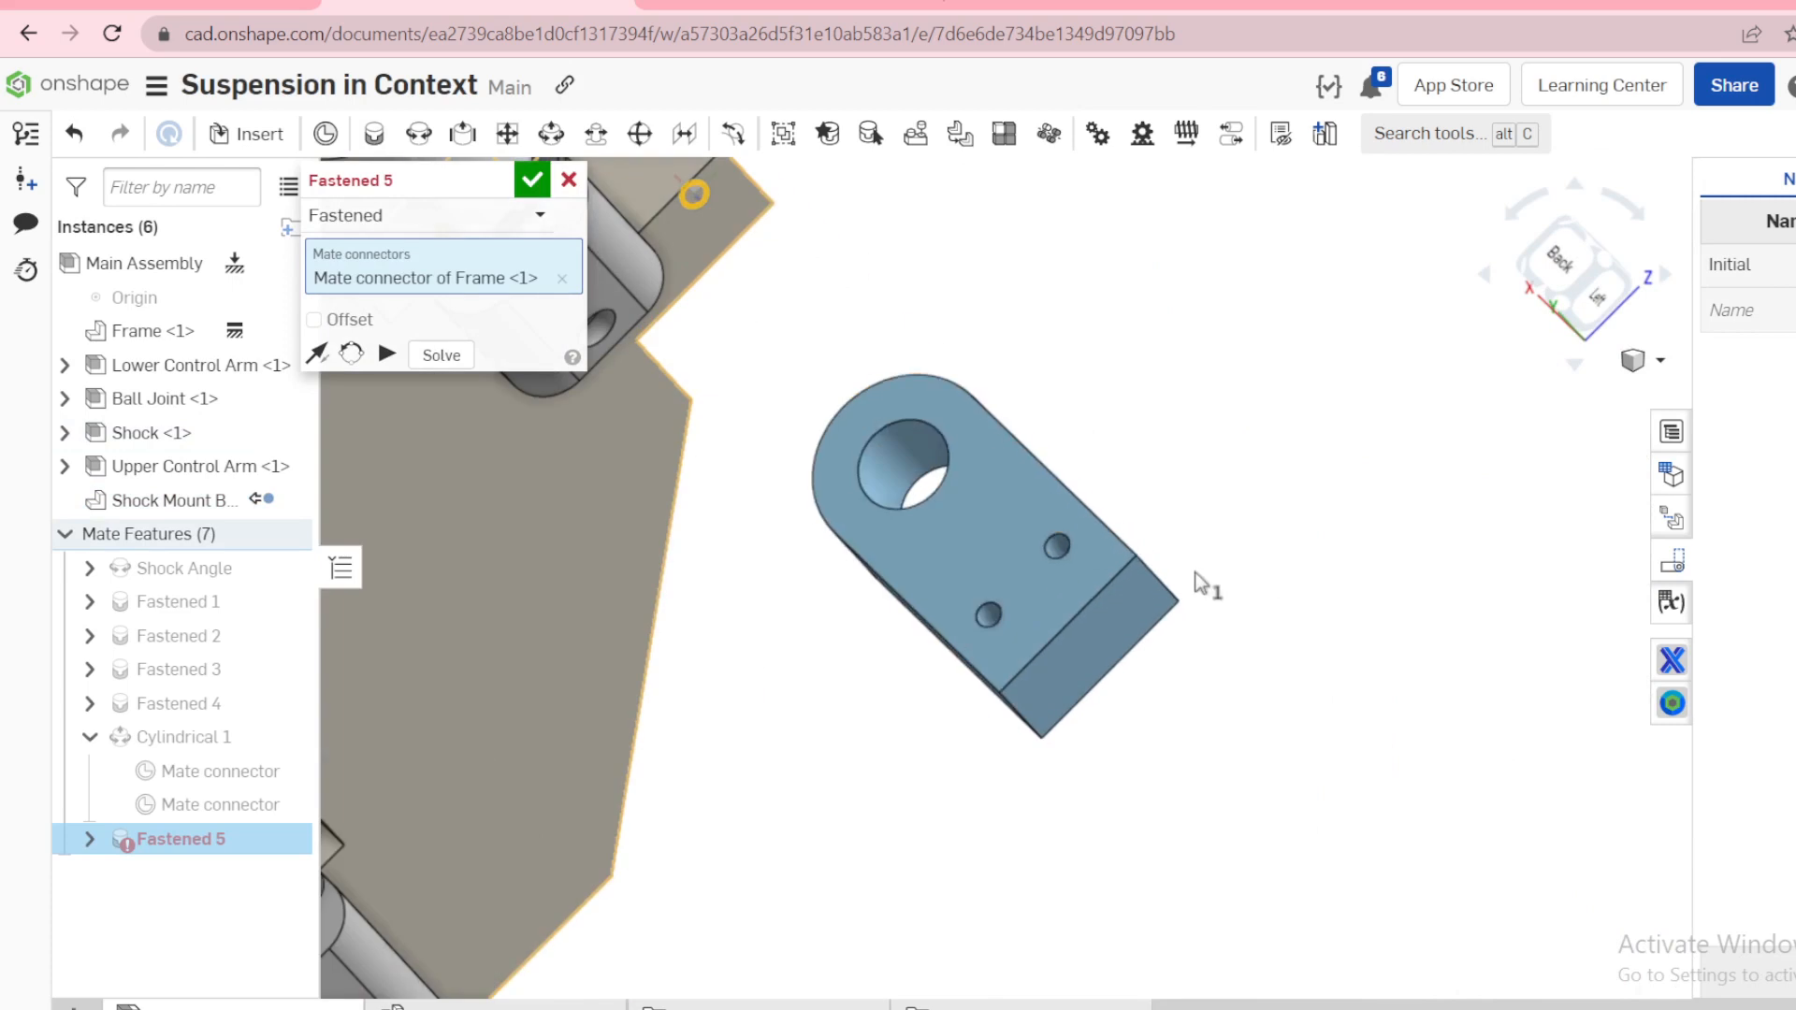
{"action": "left_click", "coordinate": [1047, 570]}
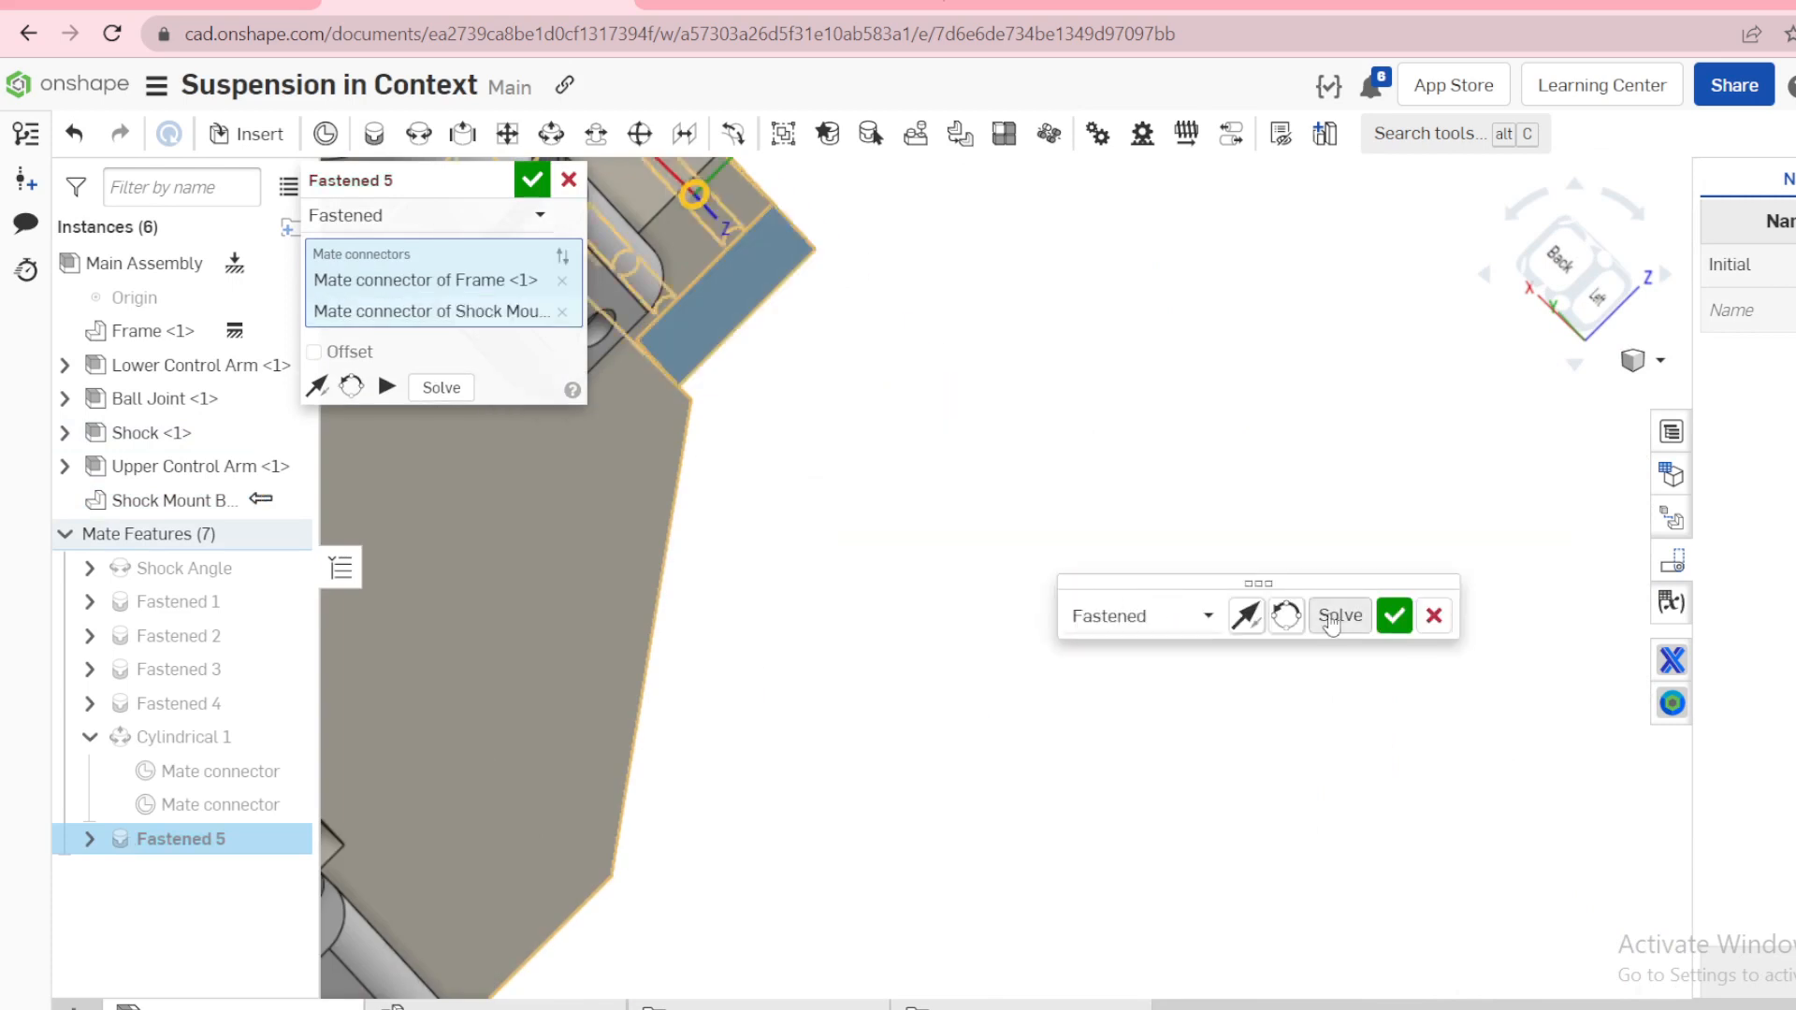
{"action": "left_click", "coordinate": [1394, 616]}
{"action": "key", "text": "shift+7"}
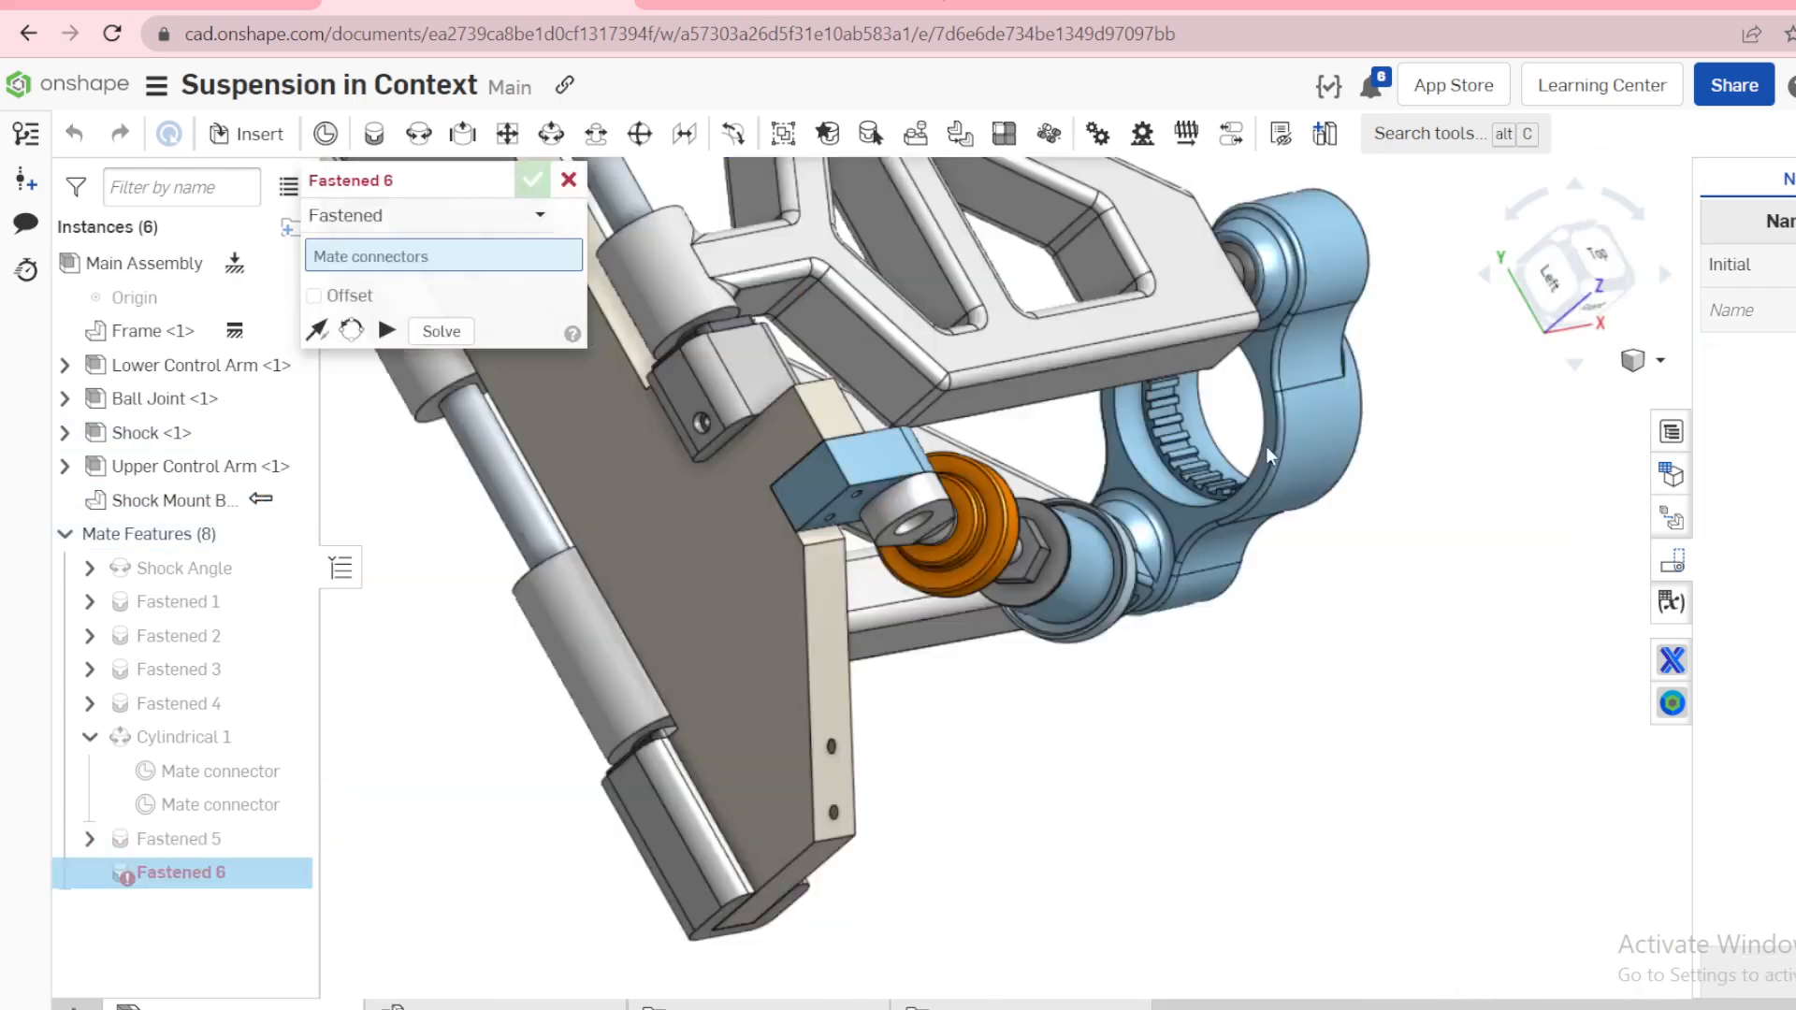
{"action": "scroll", "coordinate": [701, 478], "scroll_direction": "up", "scroll_amount": 3}
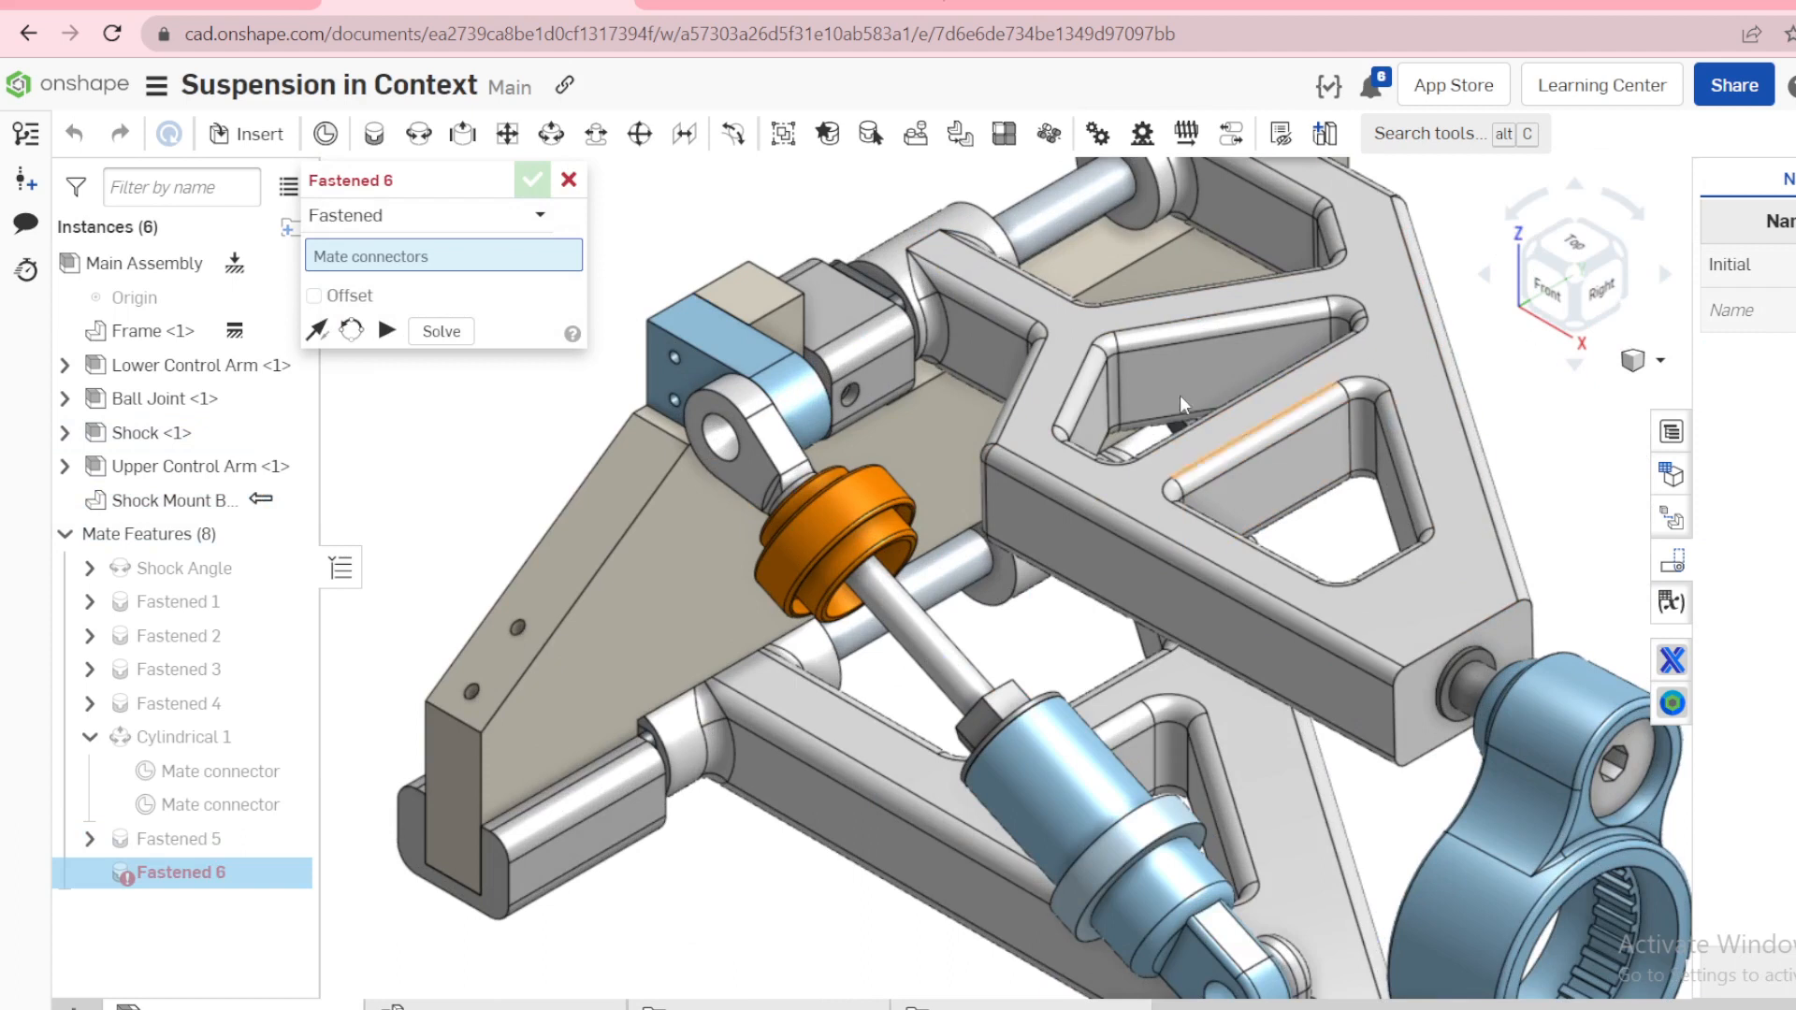
{"action": "scroll", "coordinate": [1314, 389], "scroll_direction": "down", "scroll_amount": 3}
{"action": "left_click", "coordinate": [568, 180]}
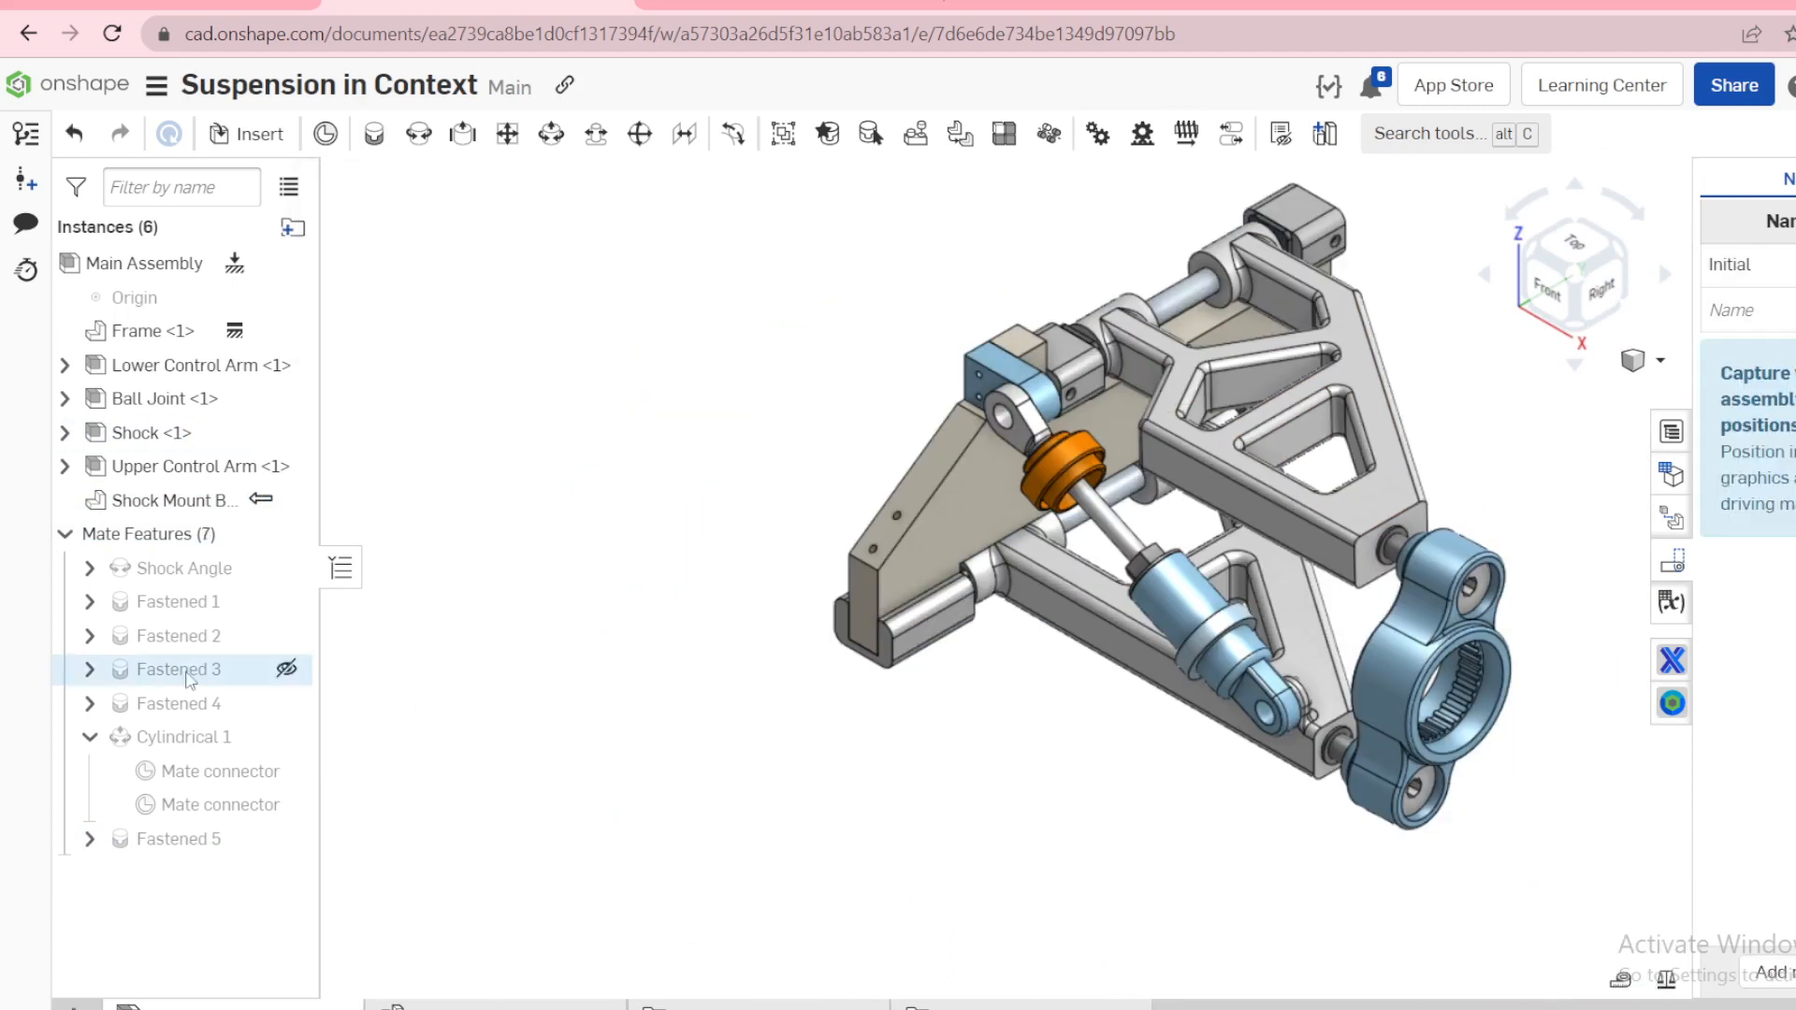
Step: Suppress the Shock Angle mate
{"action": "left_click", "coordinate": [82, 736]}
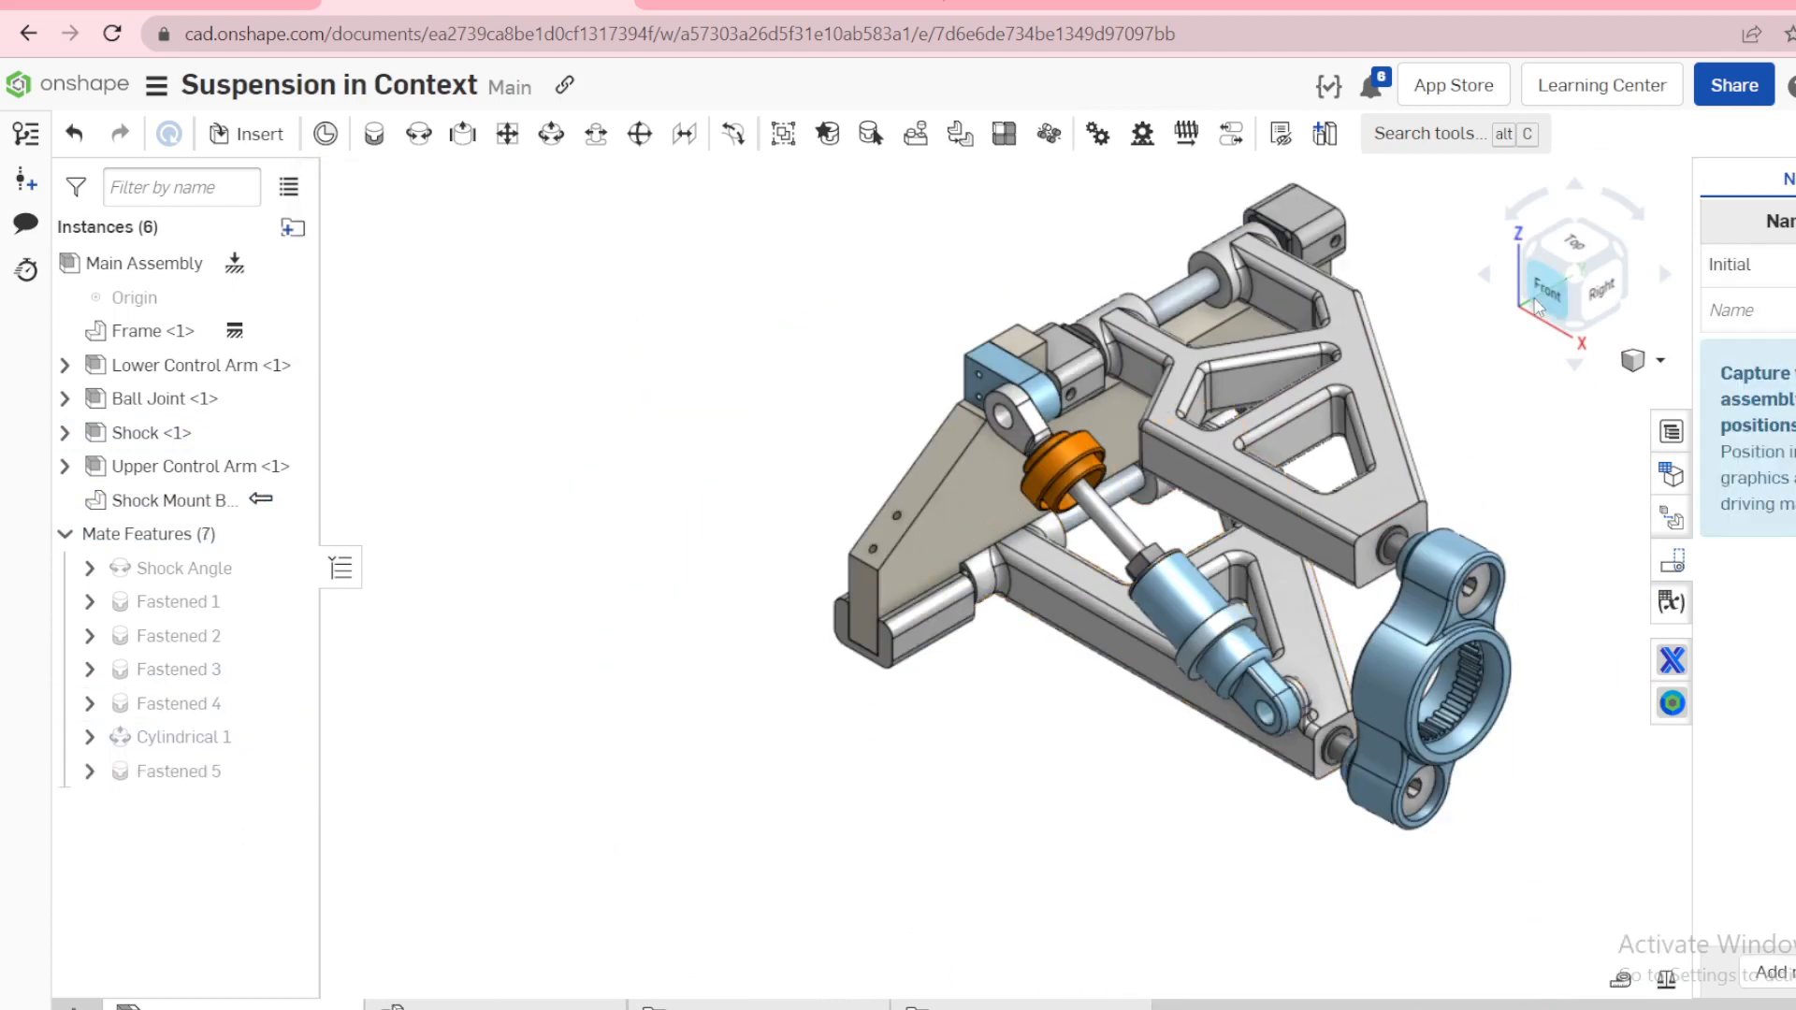
{"action": "left_click", "coordinate": [1548, 288]}
{"action": "scroll", "coordinate": [557, 367], "scroll_direction": "up", "scroll_amount": 5}
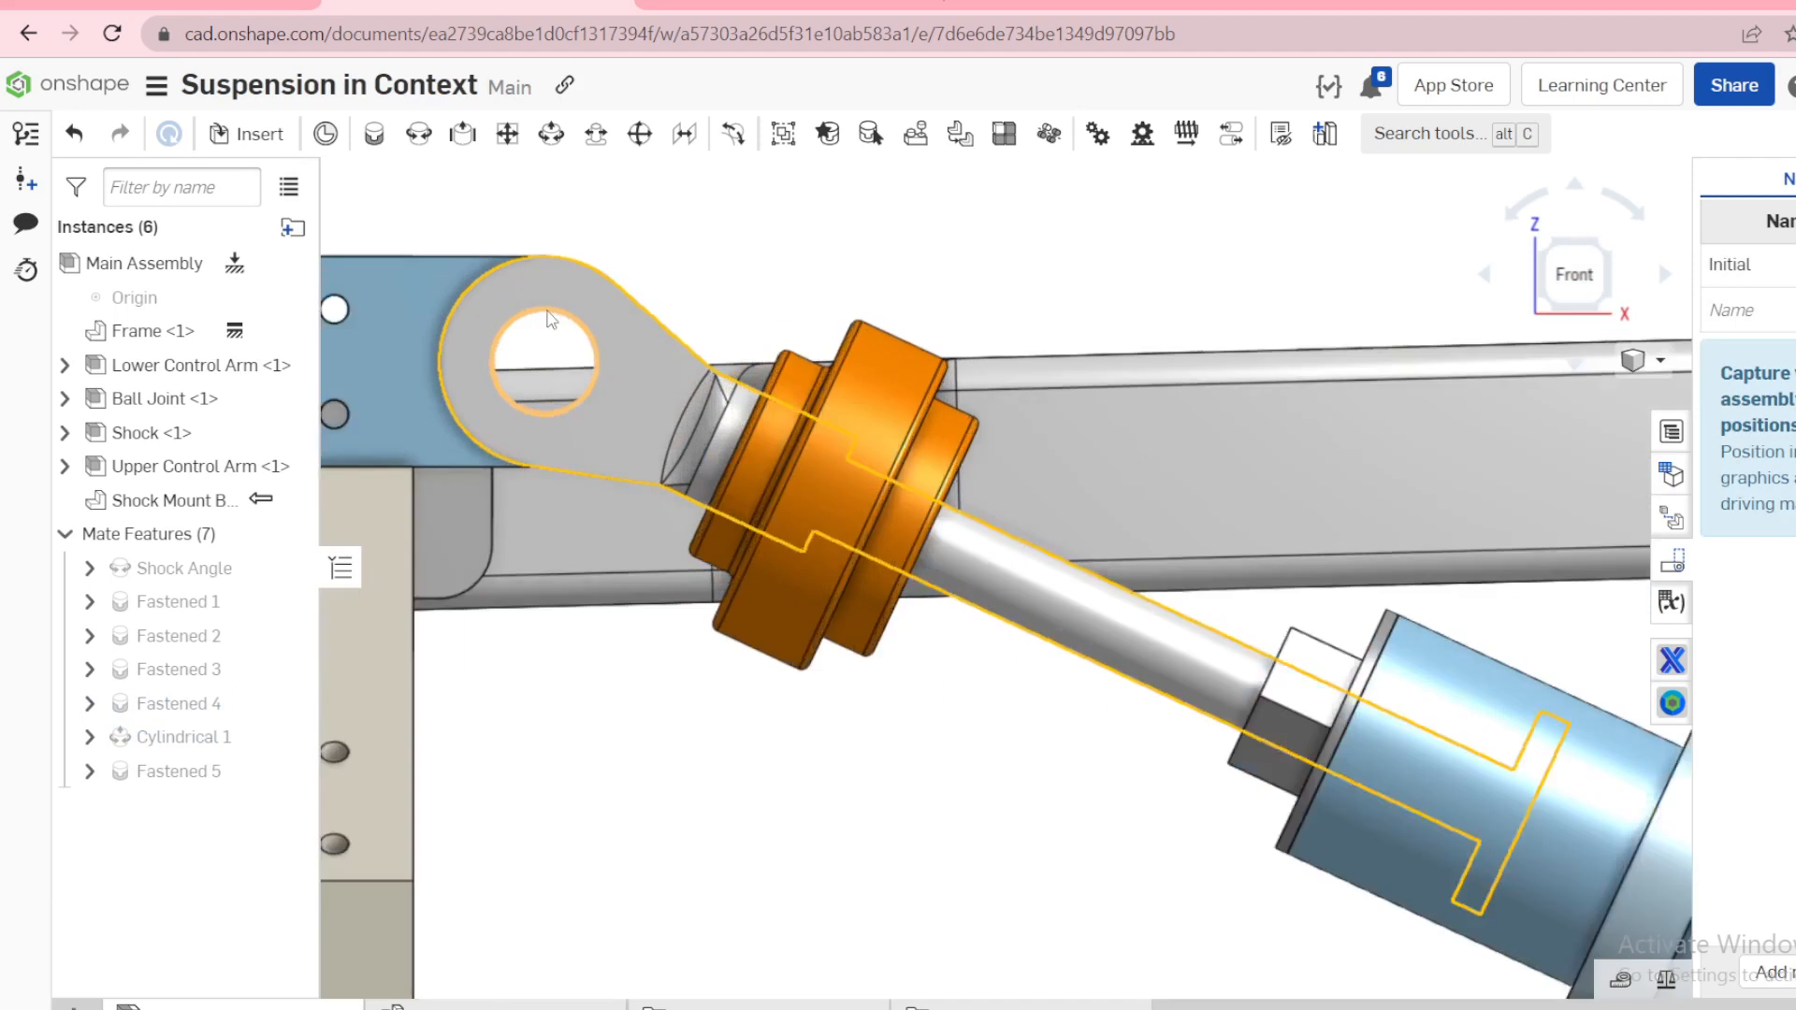
{"action": "scroll", "coordinate": [707, 419], "scroll_direction": "down", "scroll_amount": 4}
{"action": "right_click_drag", "start_coordinate": [1047, 333], "coordinate": [1007, 401]}
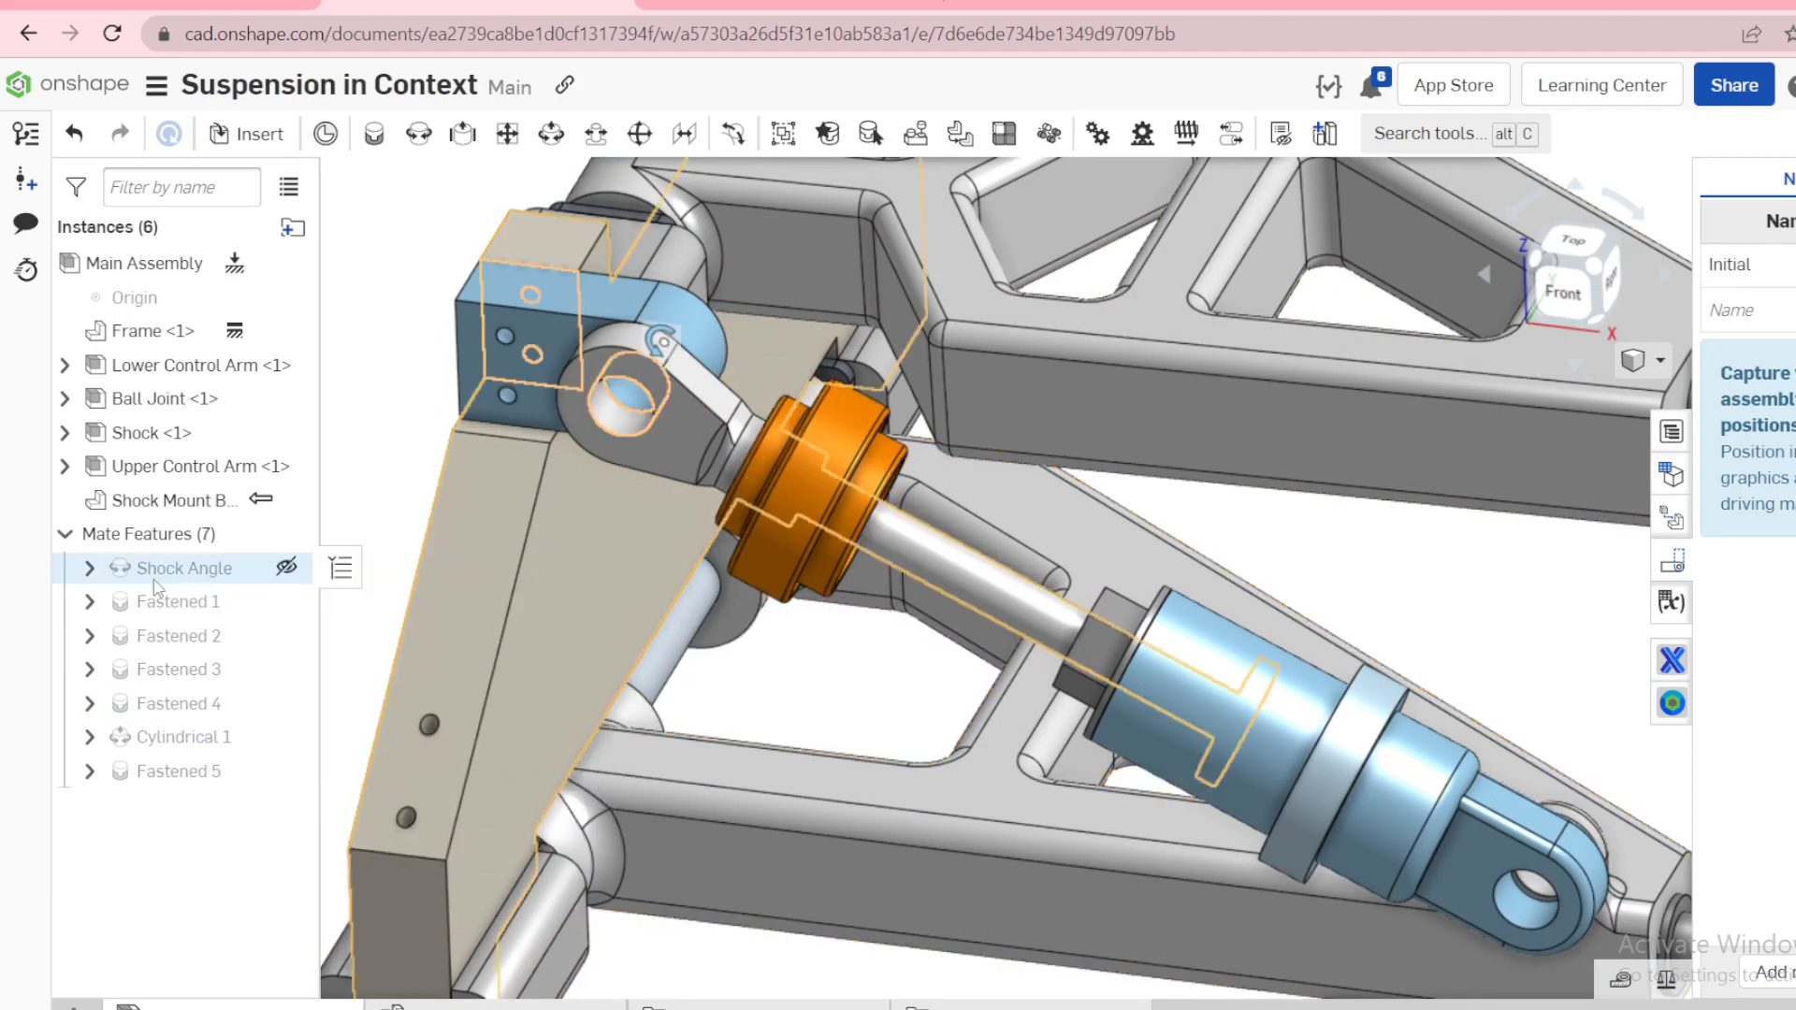
{"action": "left_click", "coordinate": [91, 569]}
{"action": "left_click", "coordinate": [91, 570]}
{"action": "right_click", "coordinate": [166, 576]}
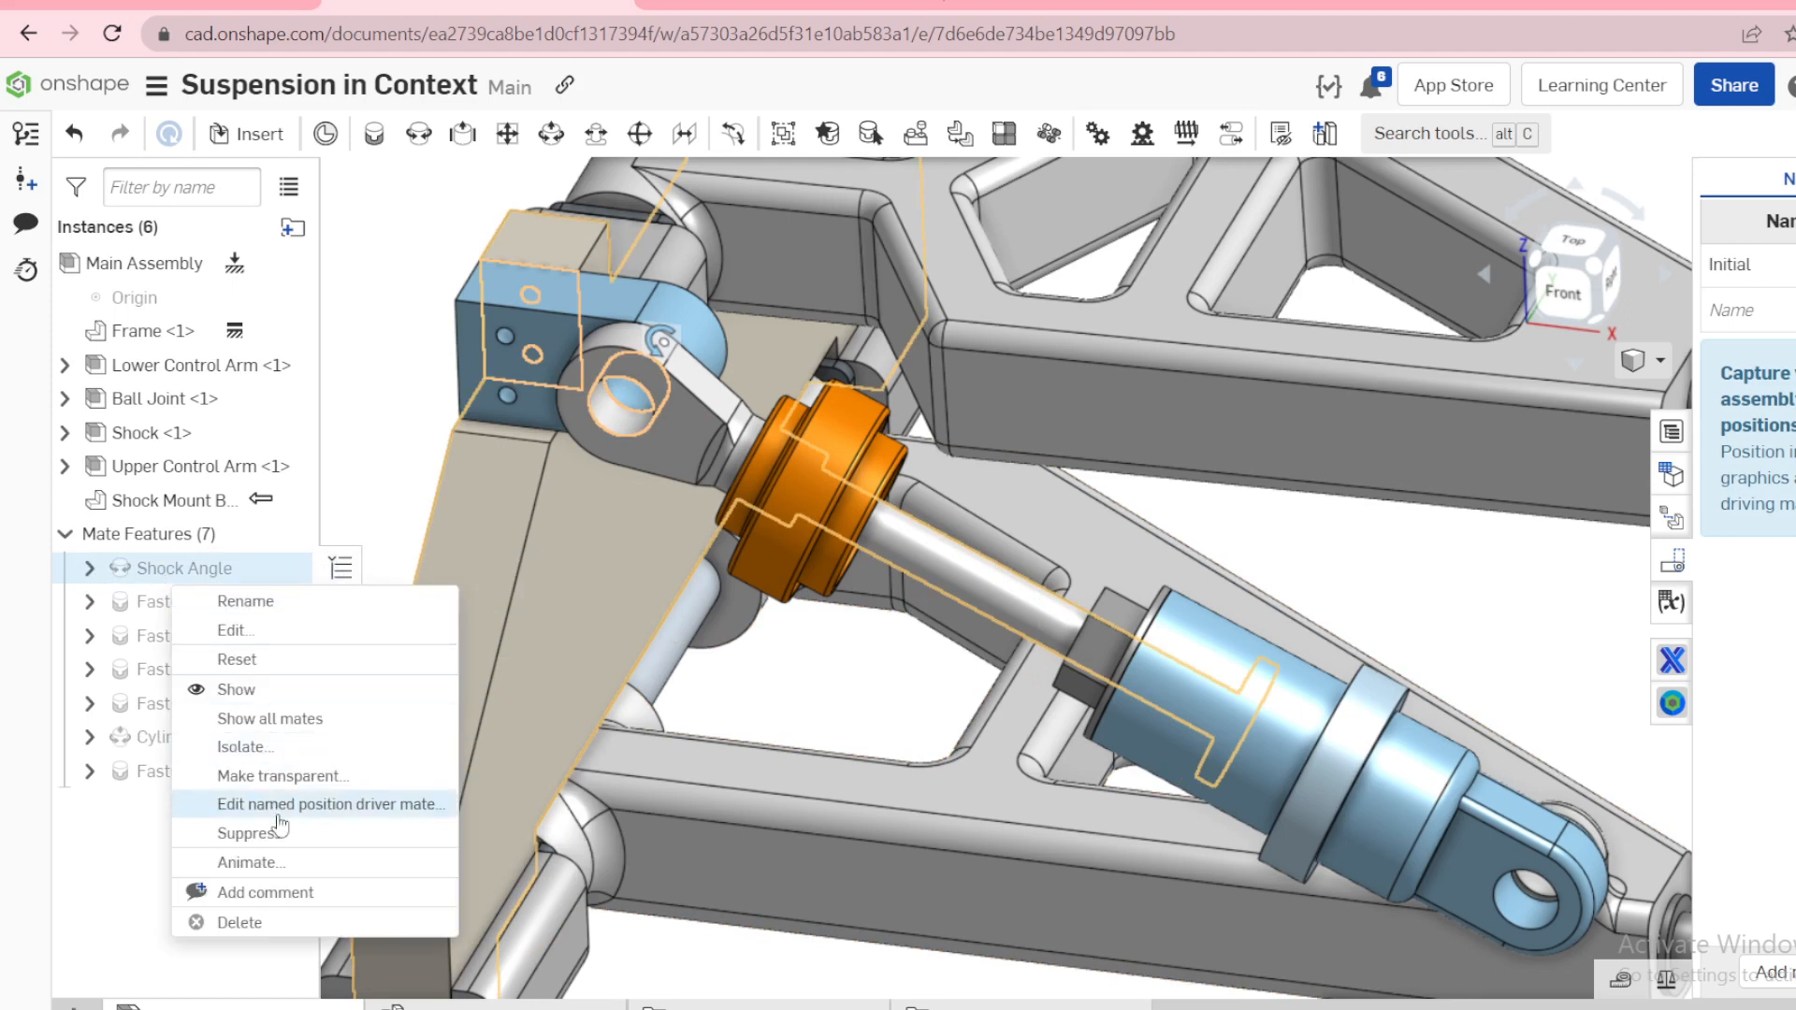
{"action": "left_click", "coordinate": [251, 833]}
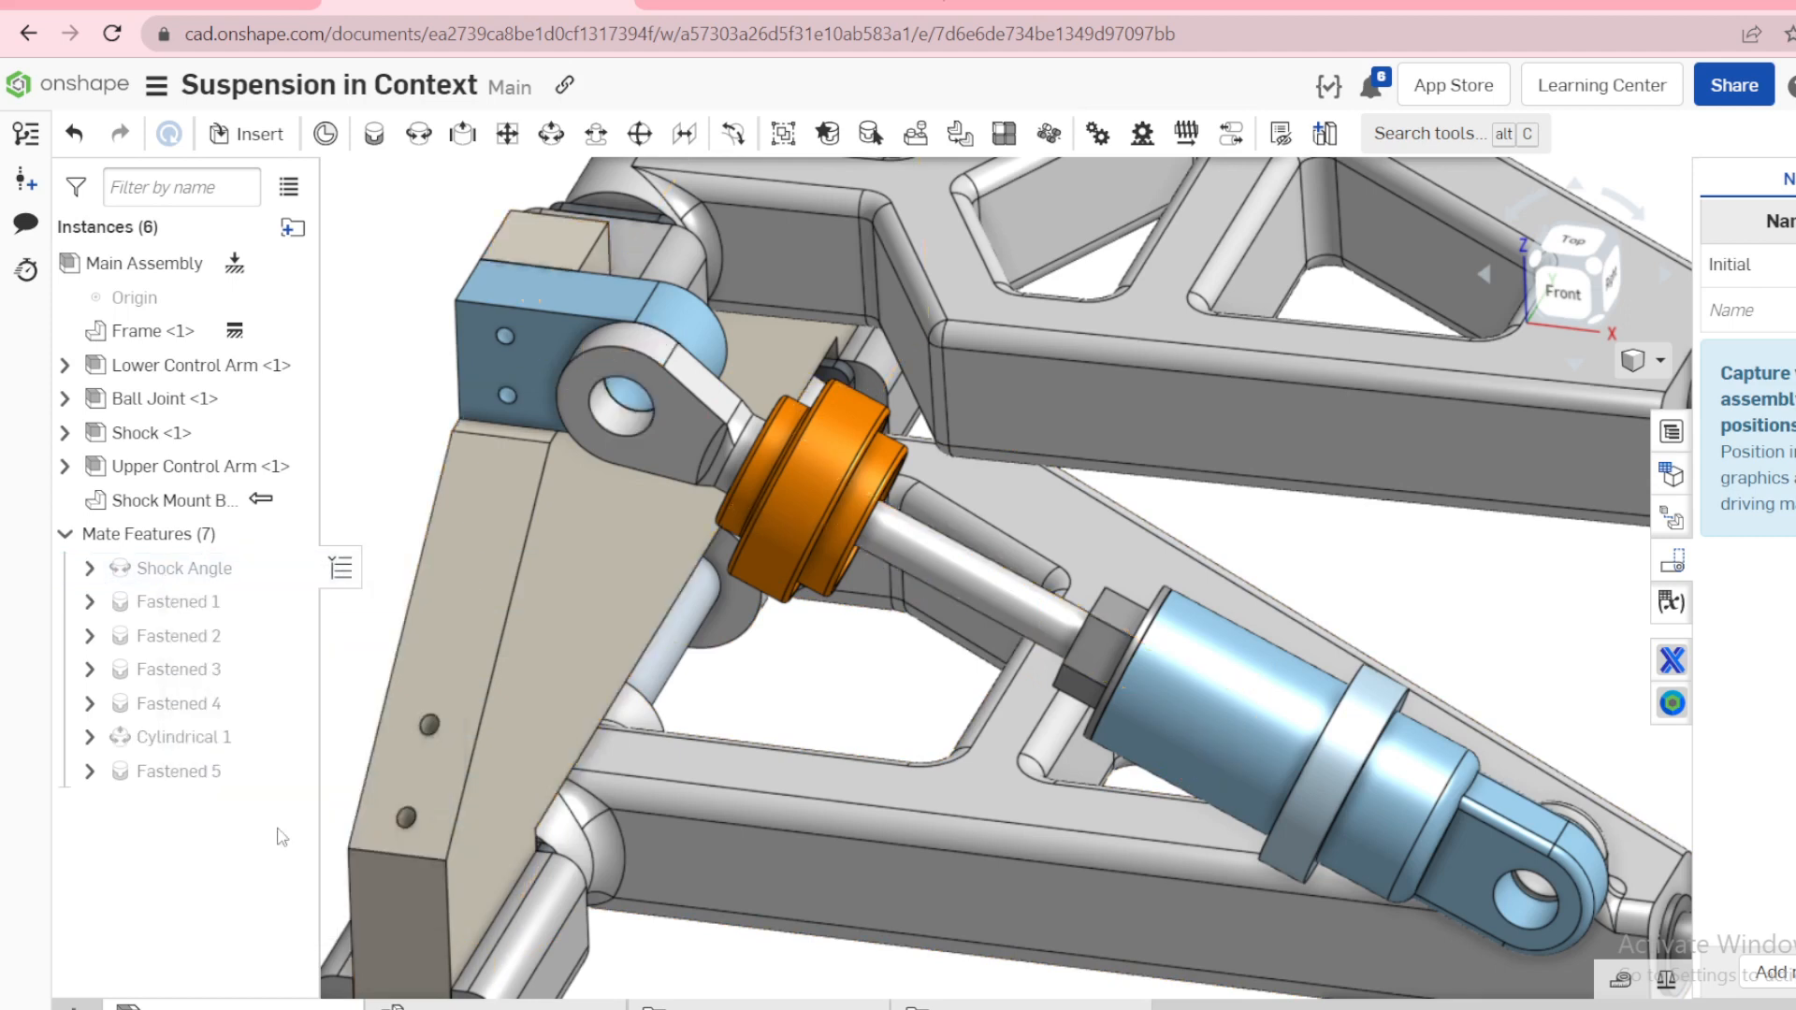
Step: Swing the shock away from the bracket in the front view and unsuppress the Shock Angle mate
{"action": "left_click", "coordinate": [1555, 298]}
{"action": "left_click_drag", "start_coordinate": [682, 396], "coordinate": [838, 340]}
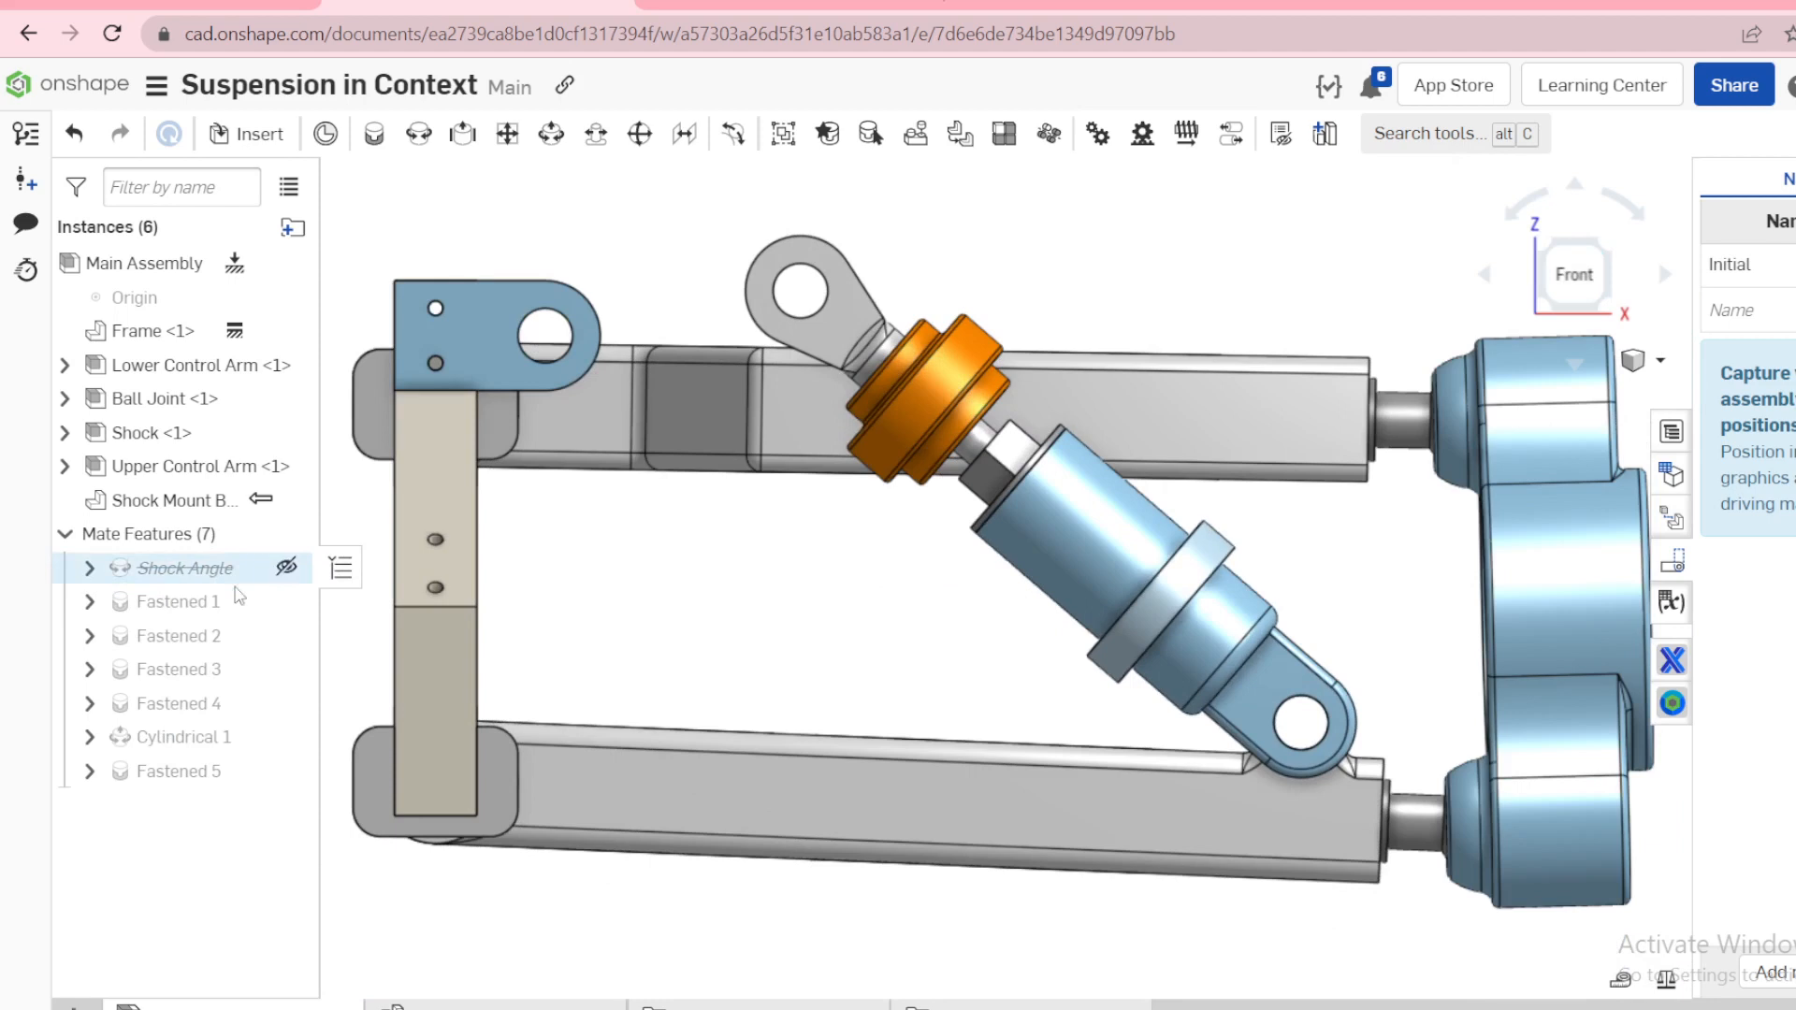
{"action": "right_click", "coordinate": [208, 574]}
{"action": "left_click", "coordinate": [292, 751]}
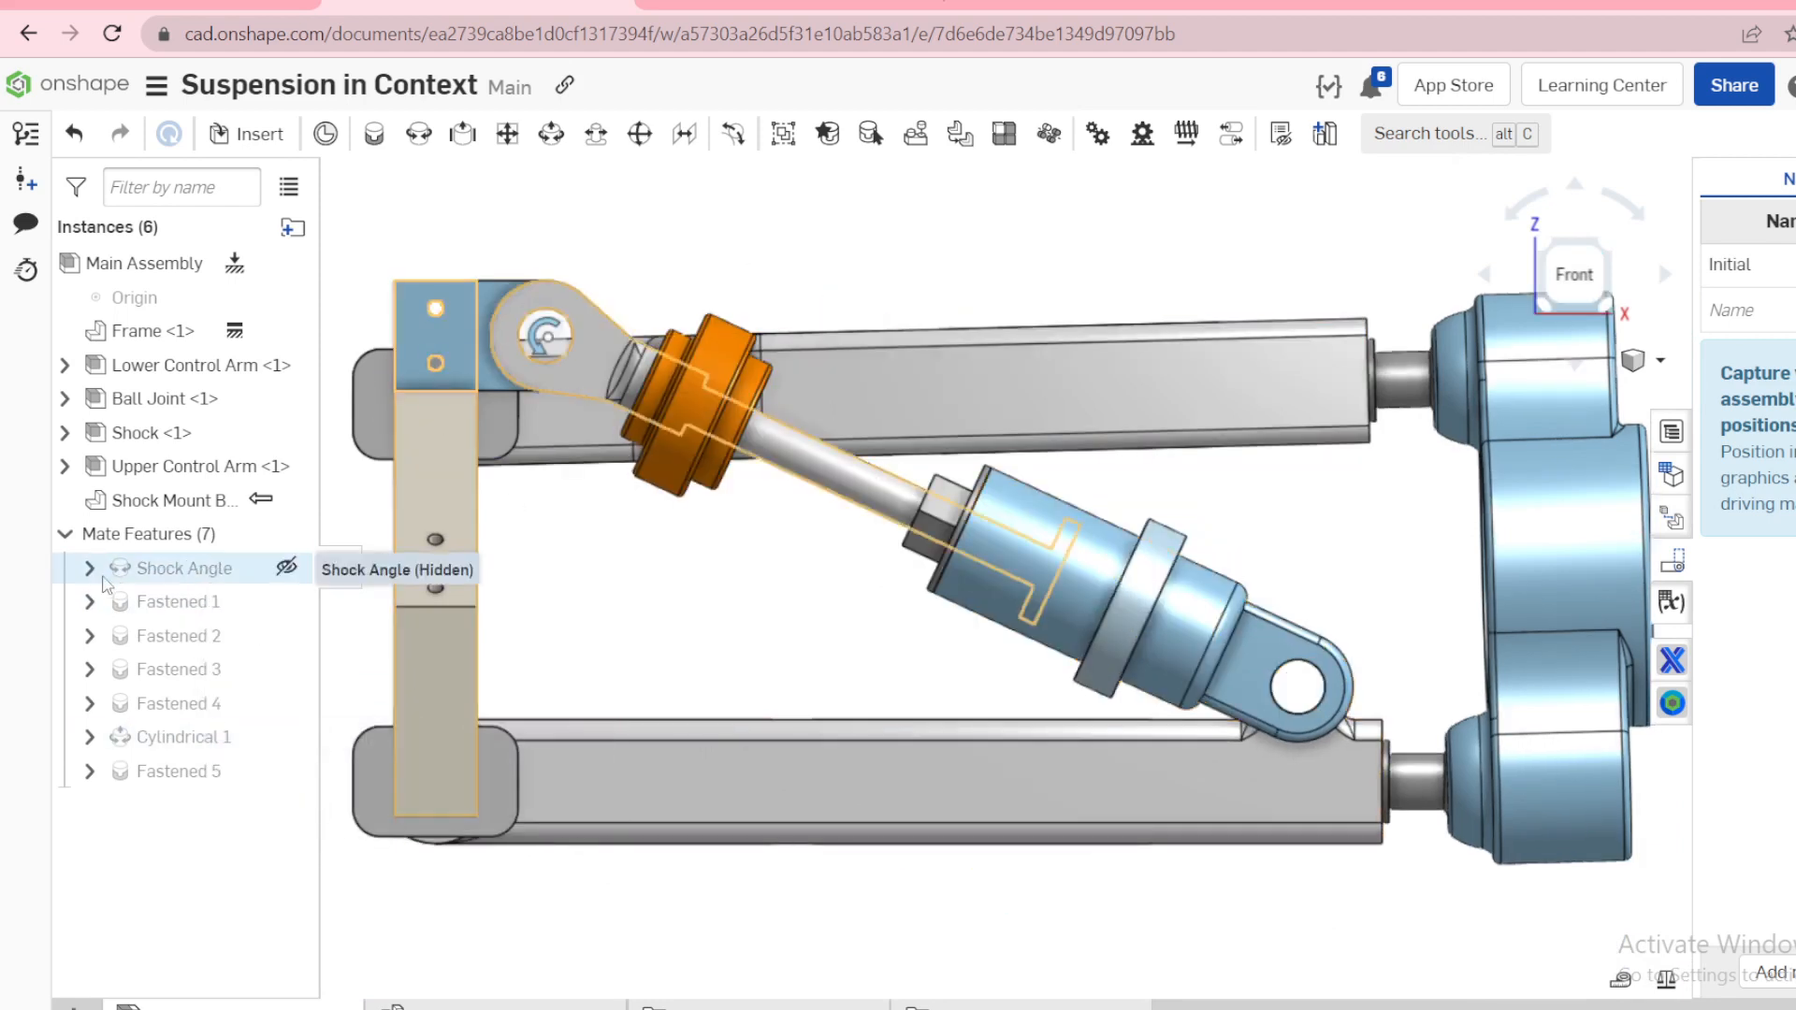
Step: Edit the Shock Angle mate and set both of its rotation limits to 45 deg
{"action": "right_click", "coordinate": [142, 587]}
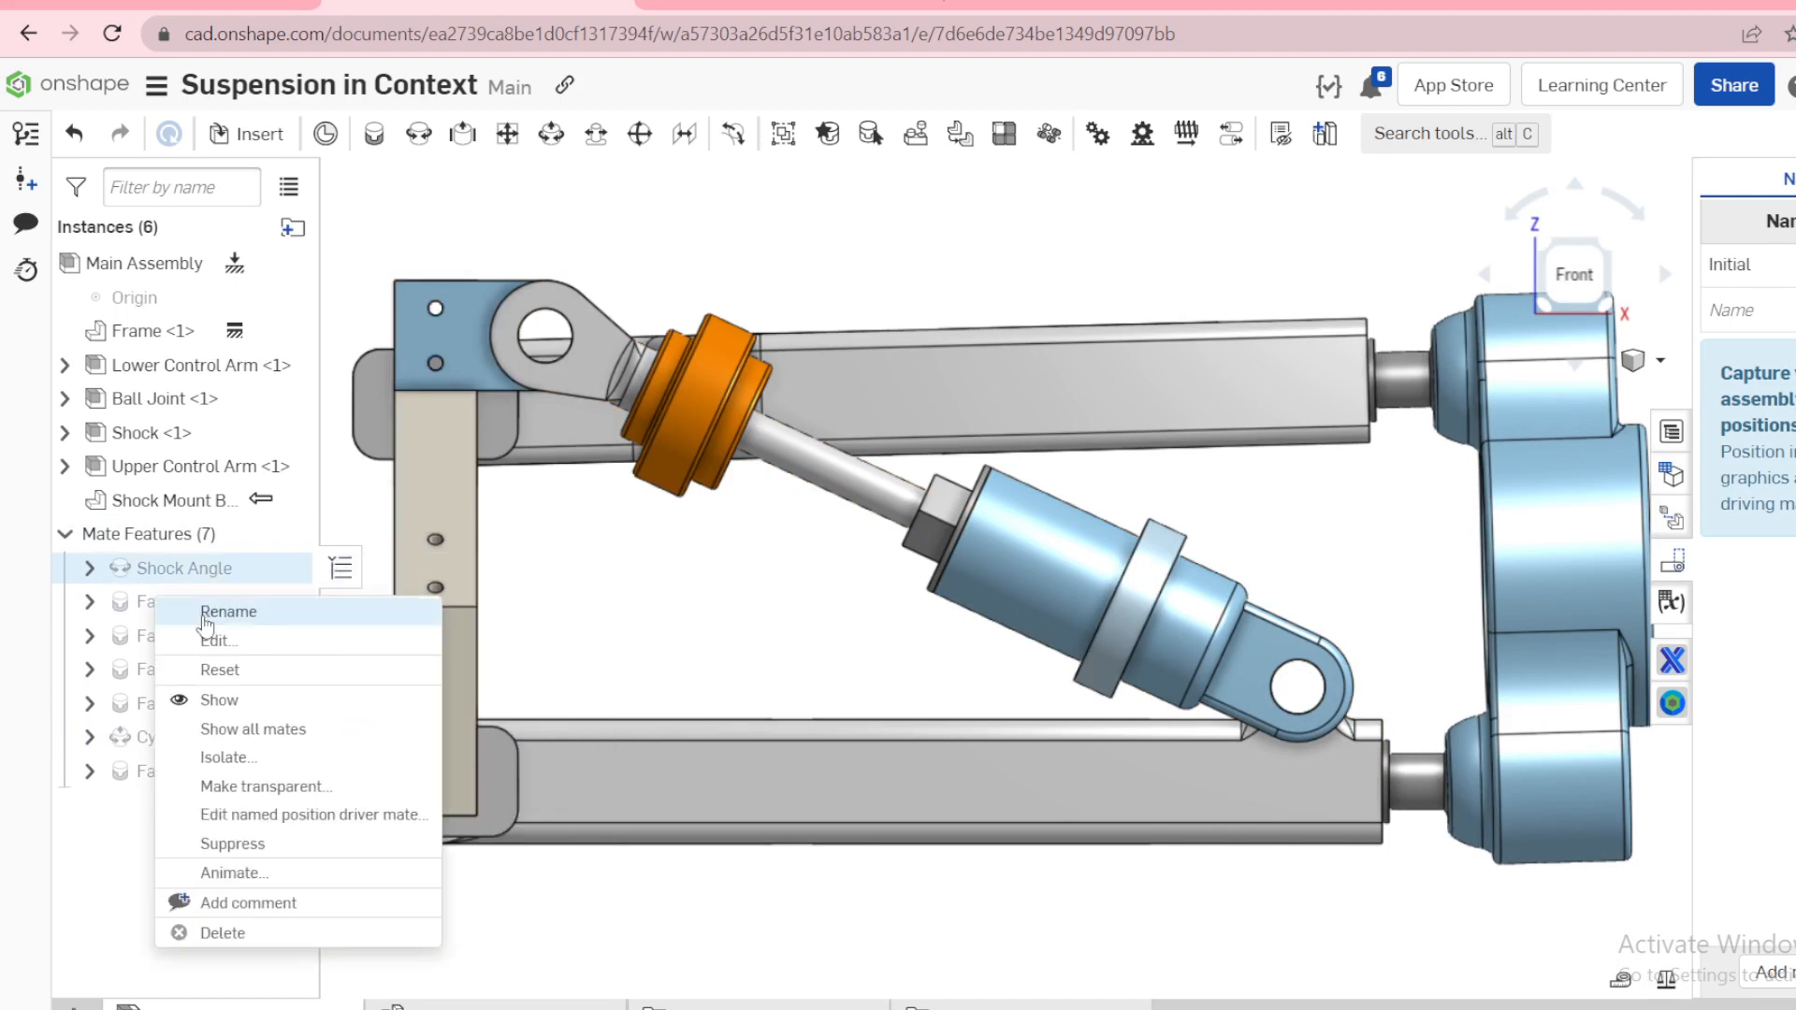
{"action": "left_click", "coordinate": [221, 640]}
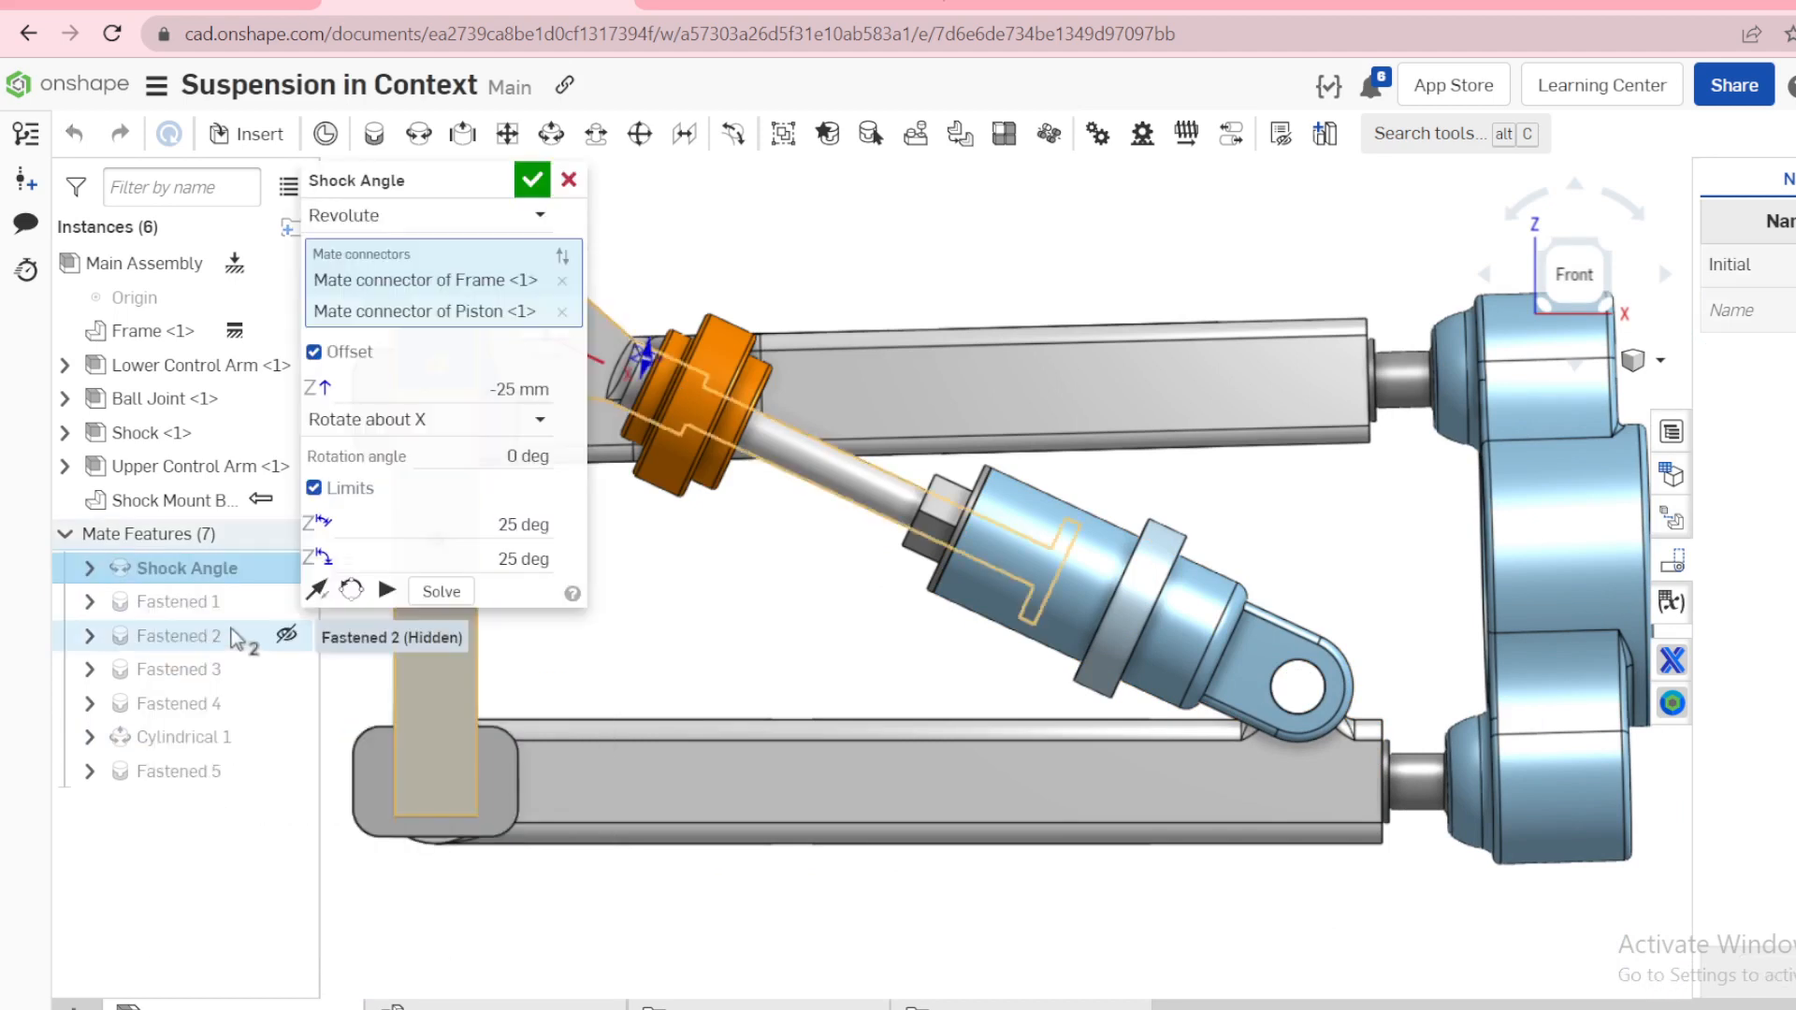
{"action": "left_click_drag", "start_coordinate": [355, 177], "coordinate": [107, 221]}
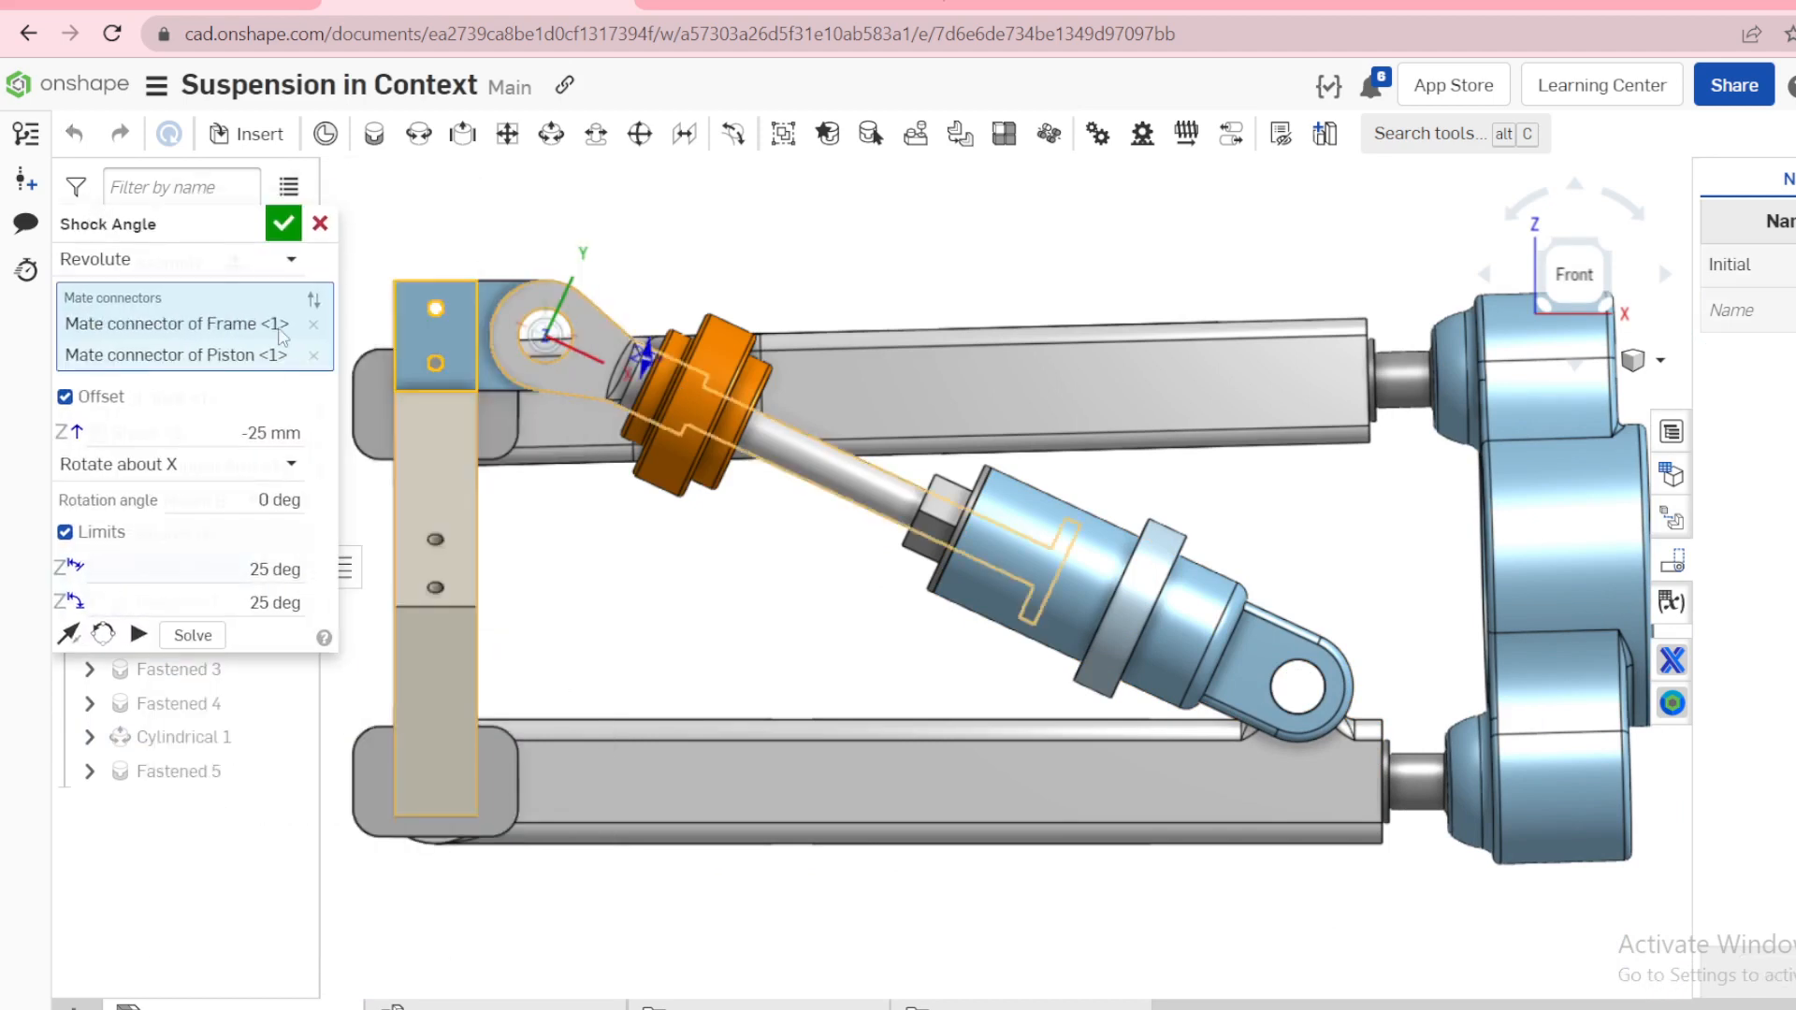
{"action": "left_click", "coordinate": [272, 567]}
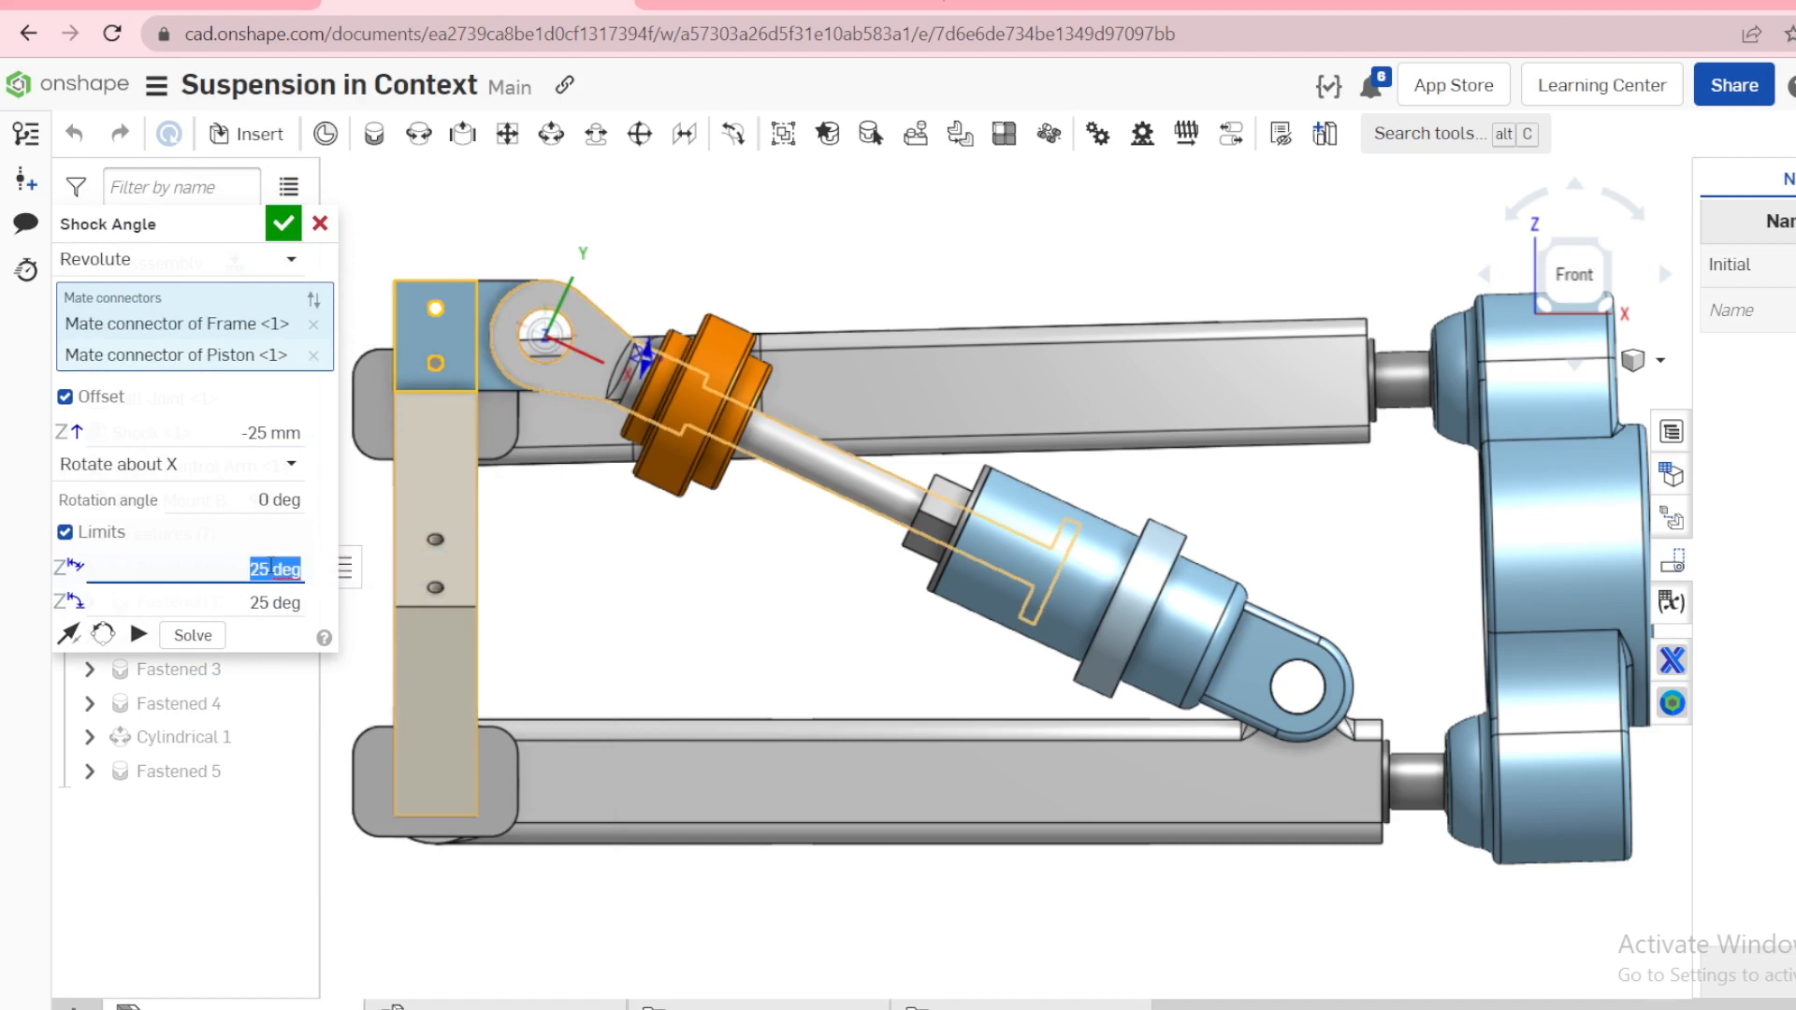
{"action": "type", "text": "45"}
{"action": "left_click", "coordinate": [255, 596]}
{"action": "type", "text": "4"}
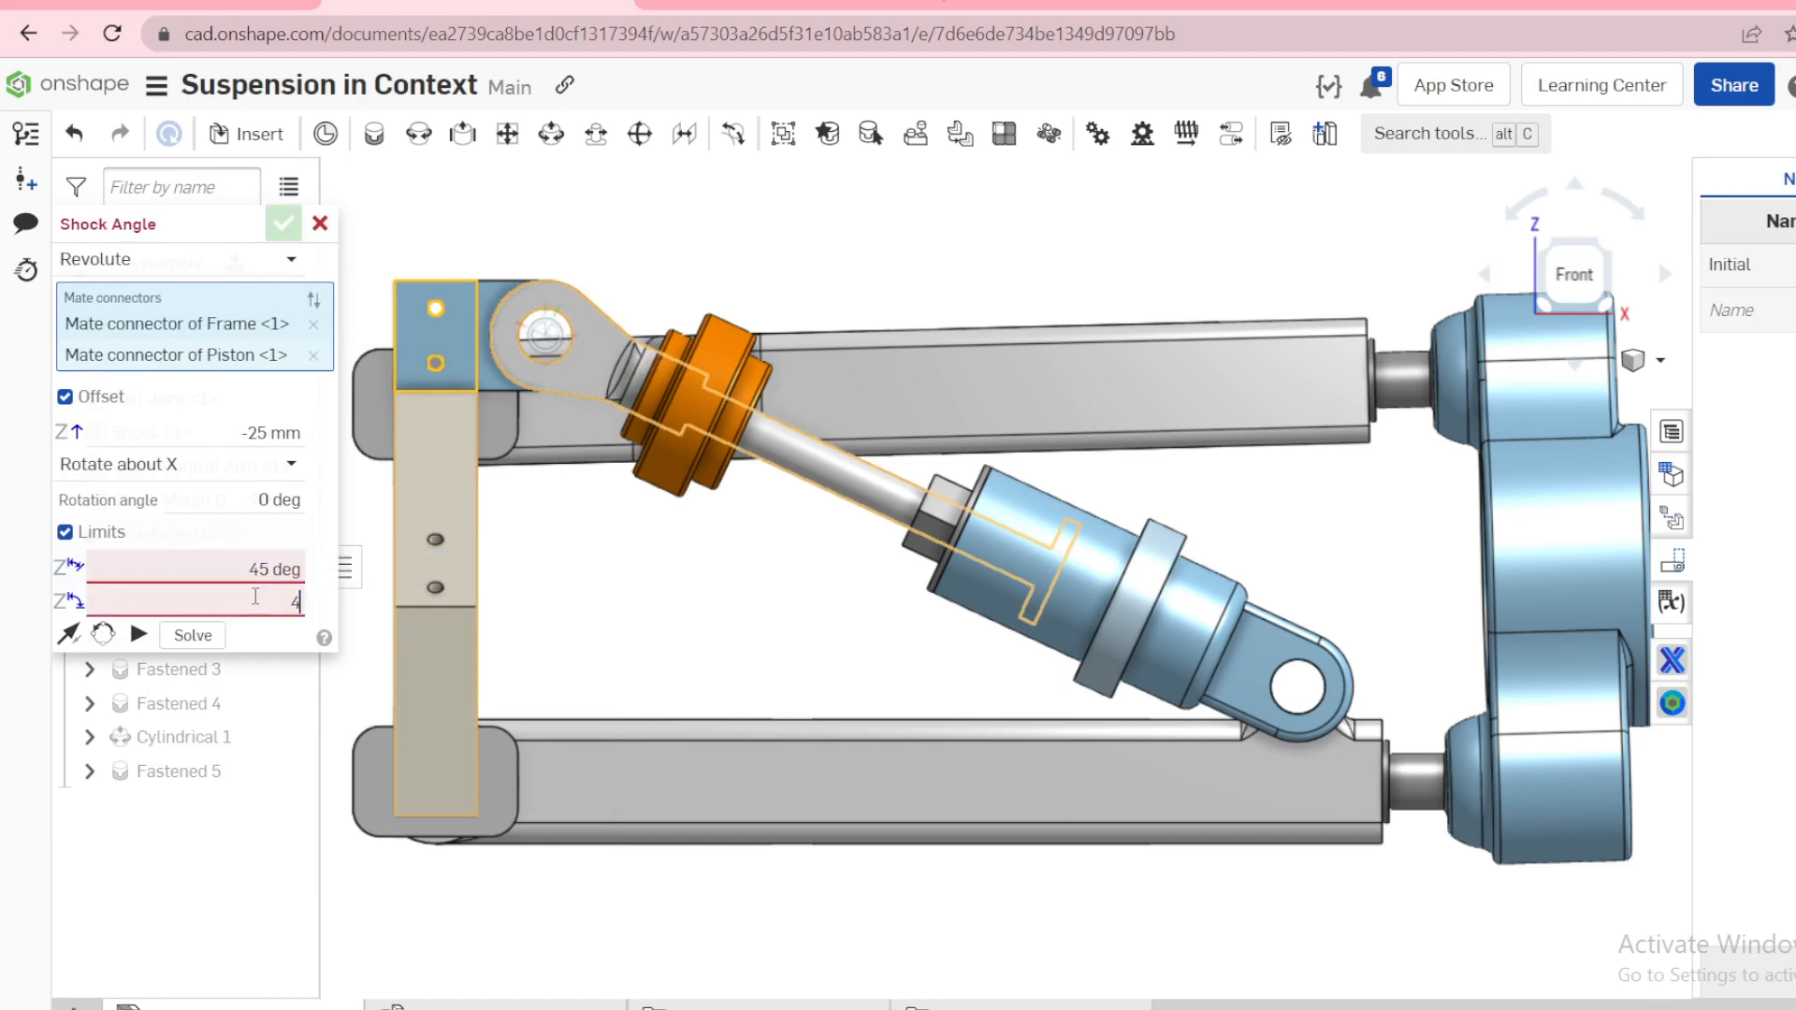
{"action": "type", "text": "5"}
{"action": "key", "text": "Return"}
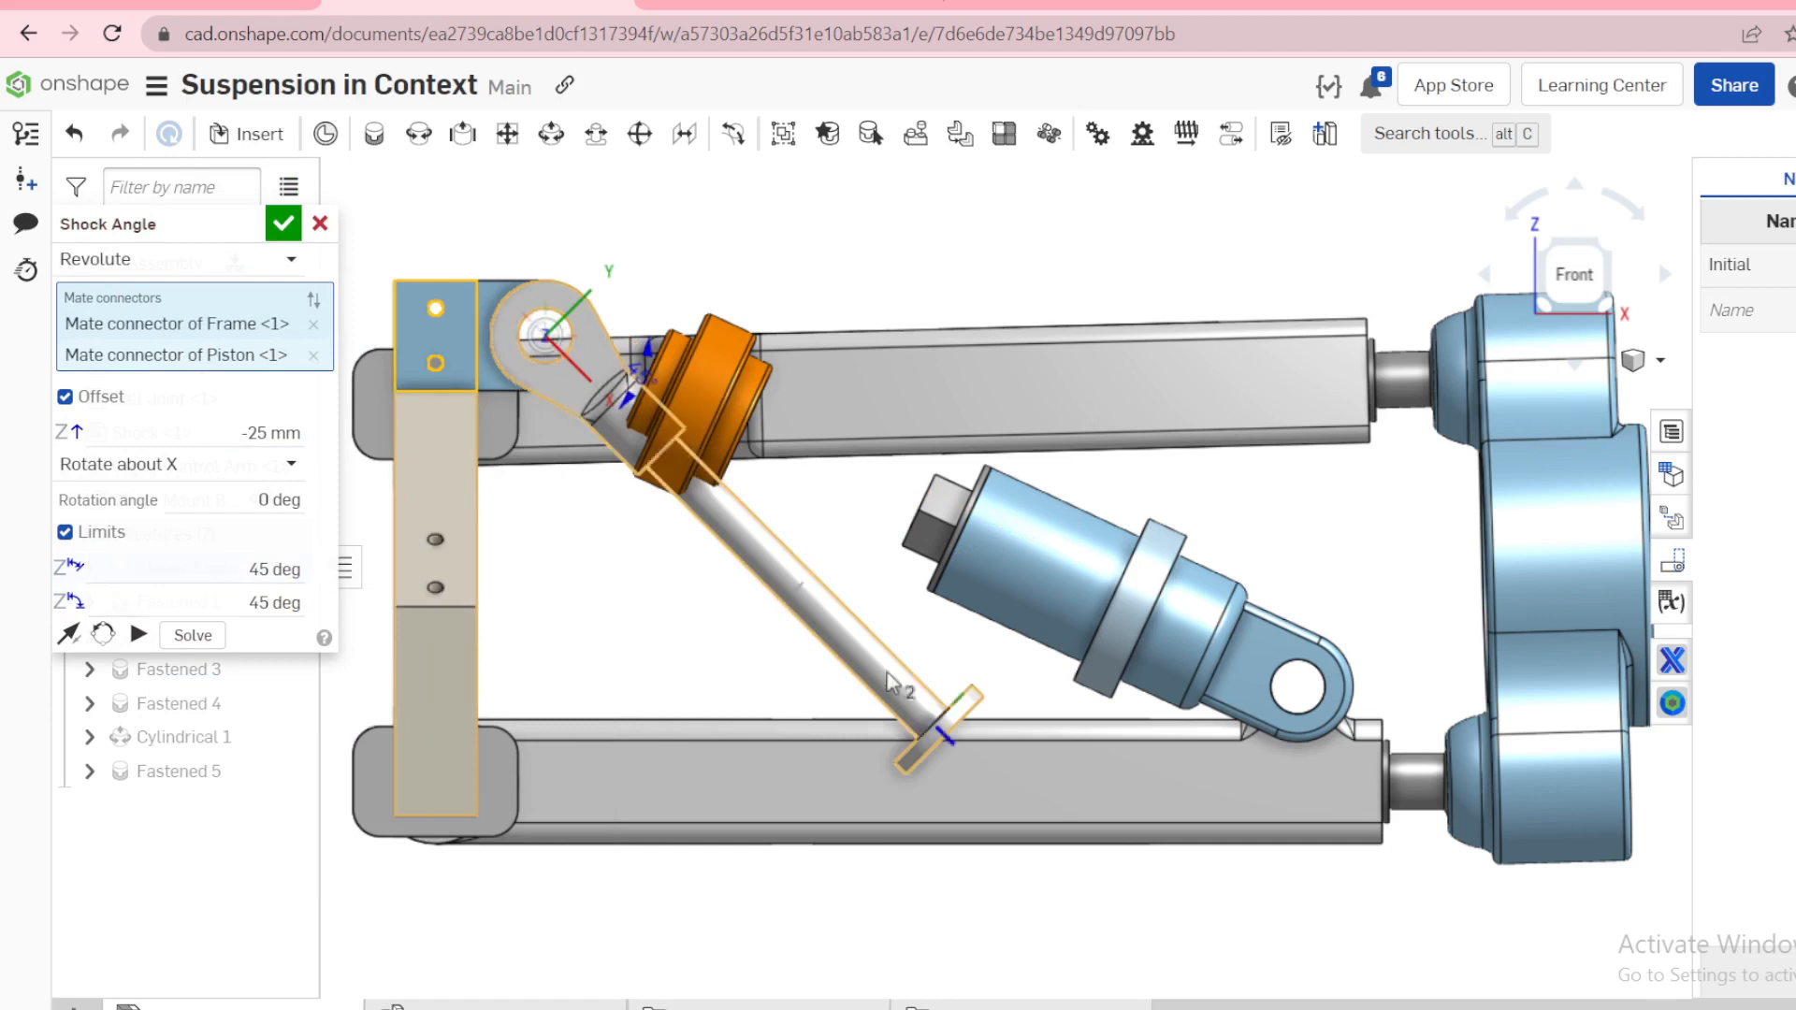
Step: Set both Shock Angle rotation limits to 25 deg and accept the mate
{"action": "left_click", "coordinate": [279, 570]}
{"action": "type", "text": "2"}
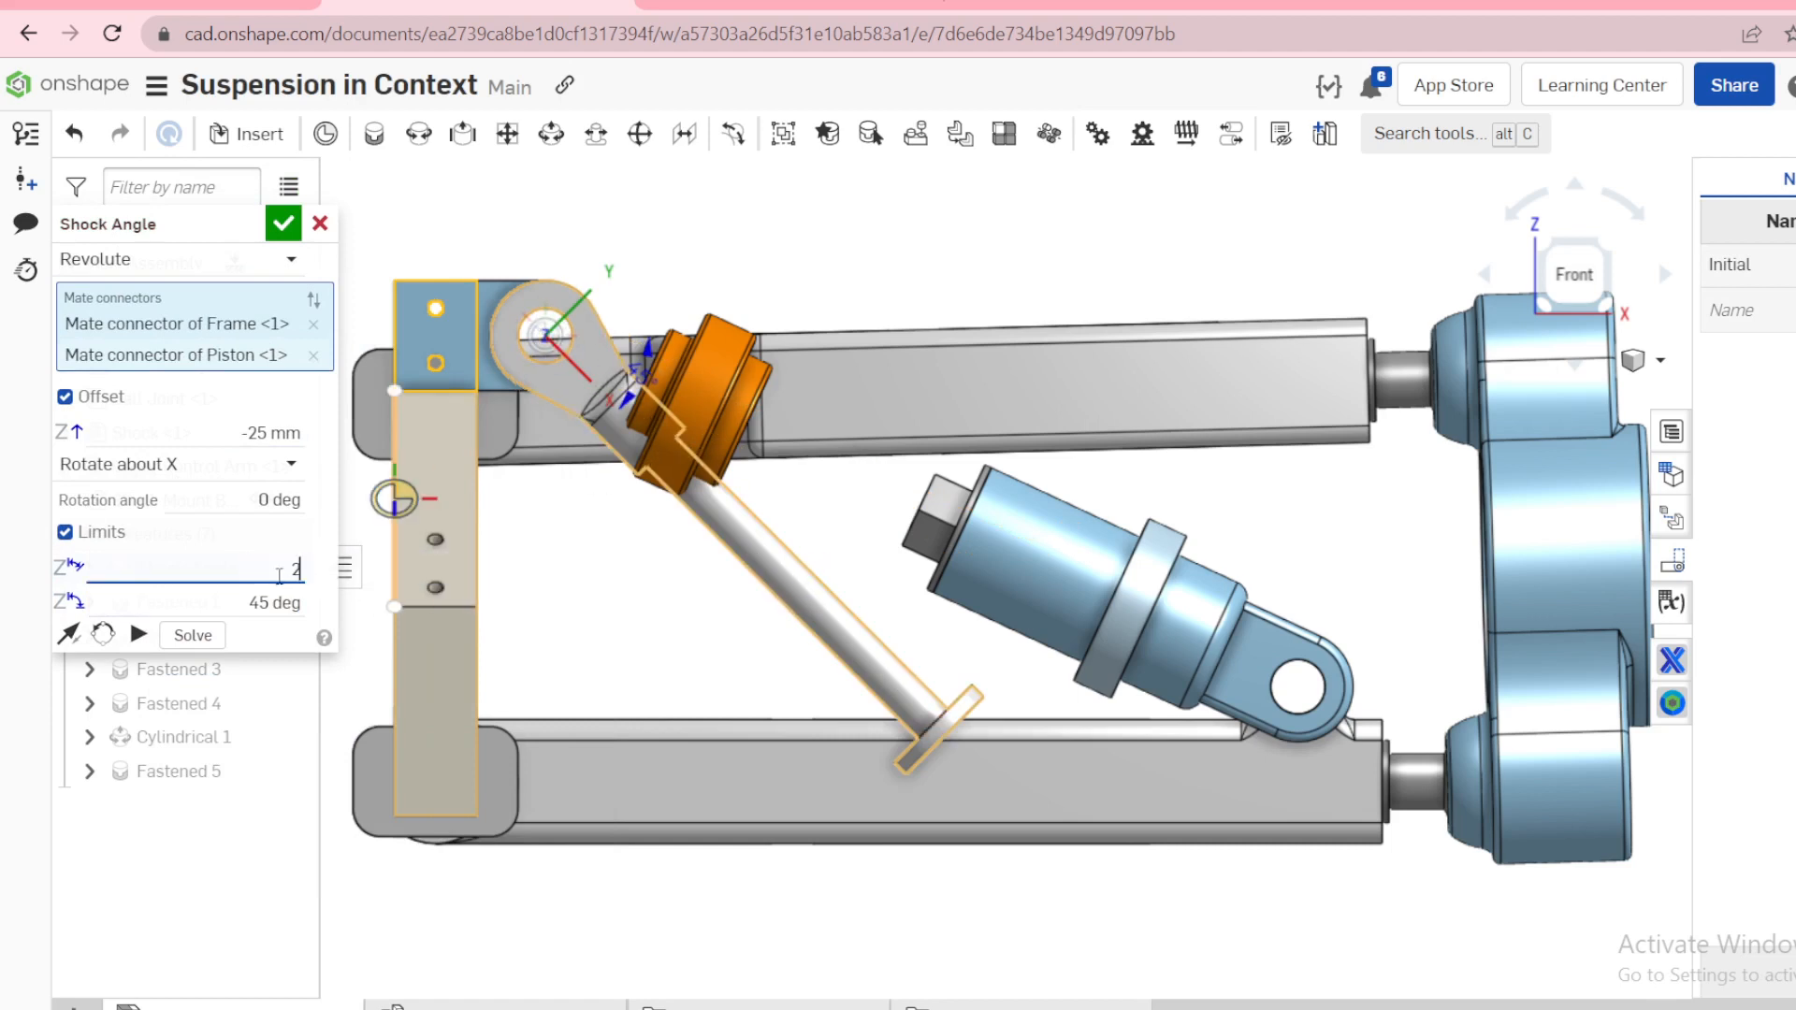
{"action": "type", "text": "5"}
{"action": "key", "text": "Tab"}
{"action": "type", "text": "25"}
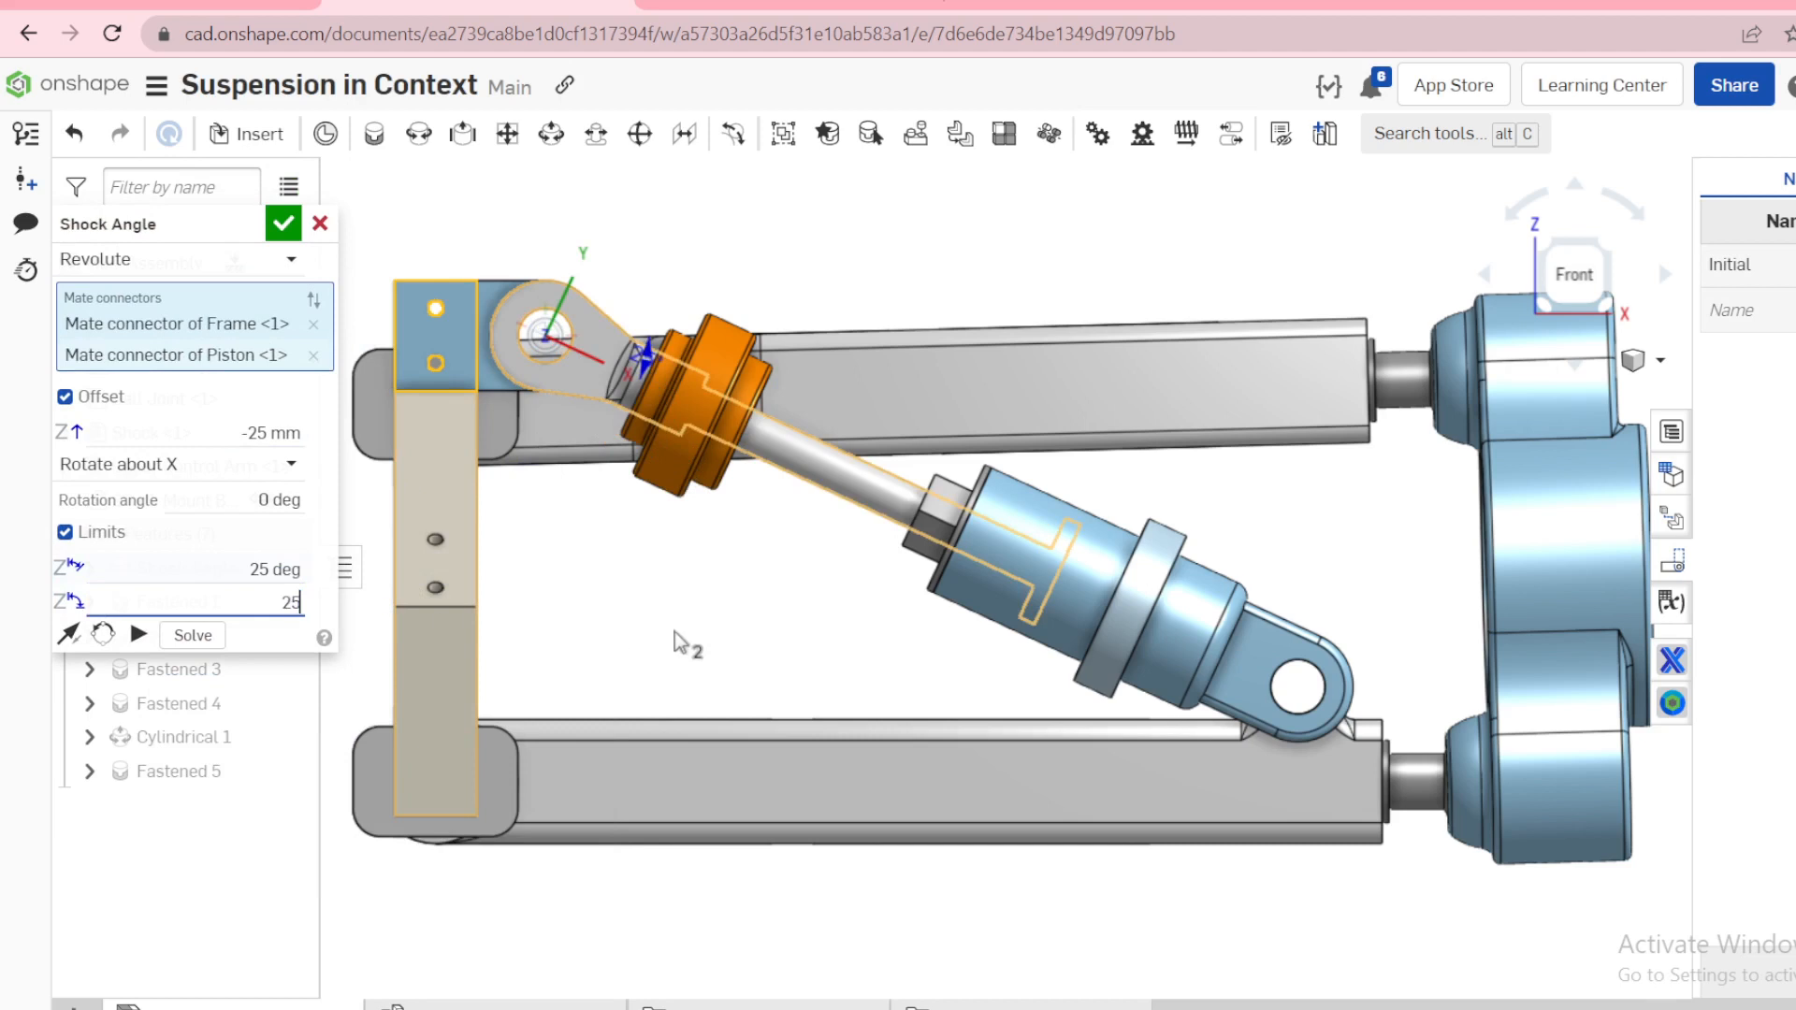
{"action": "left_click", "coordinate": [285, 224]}
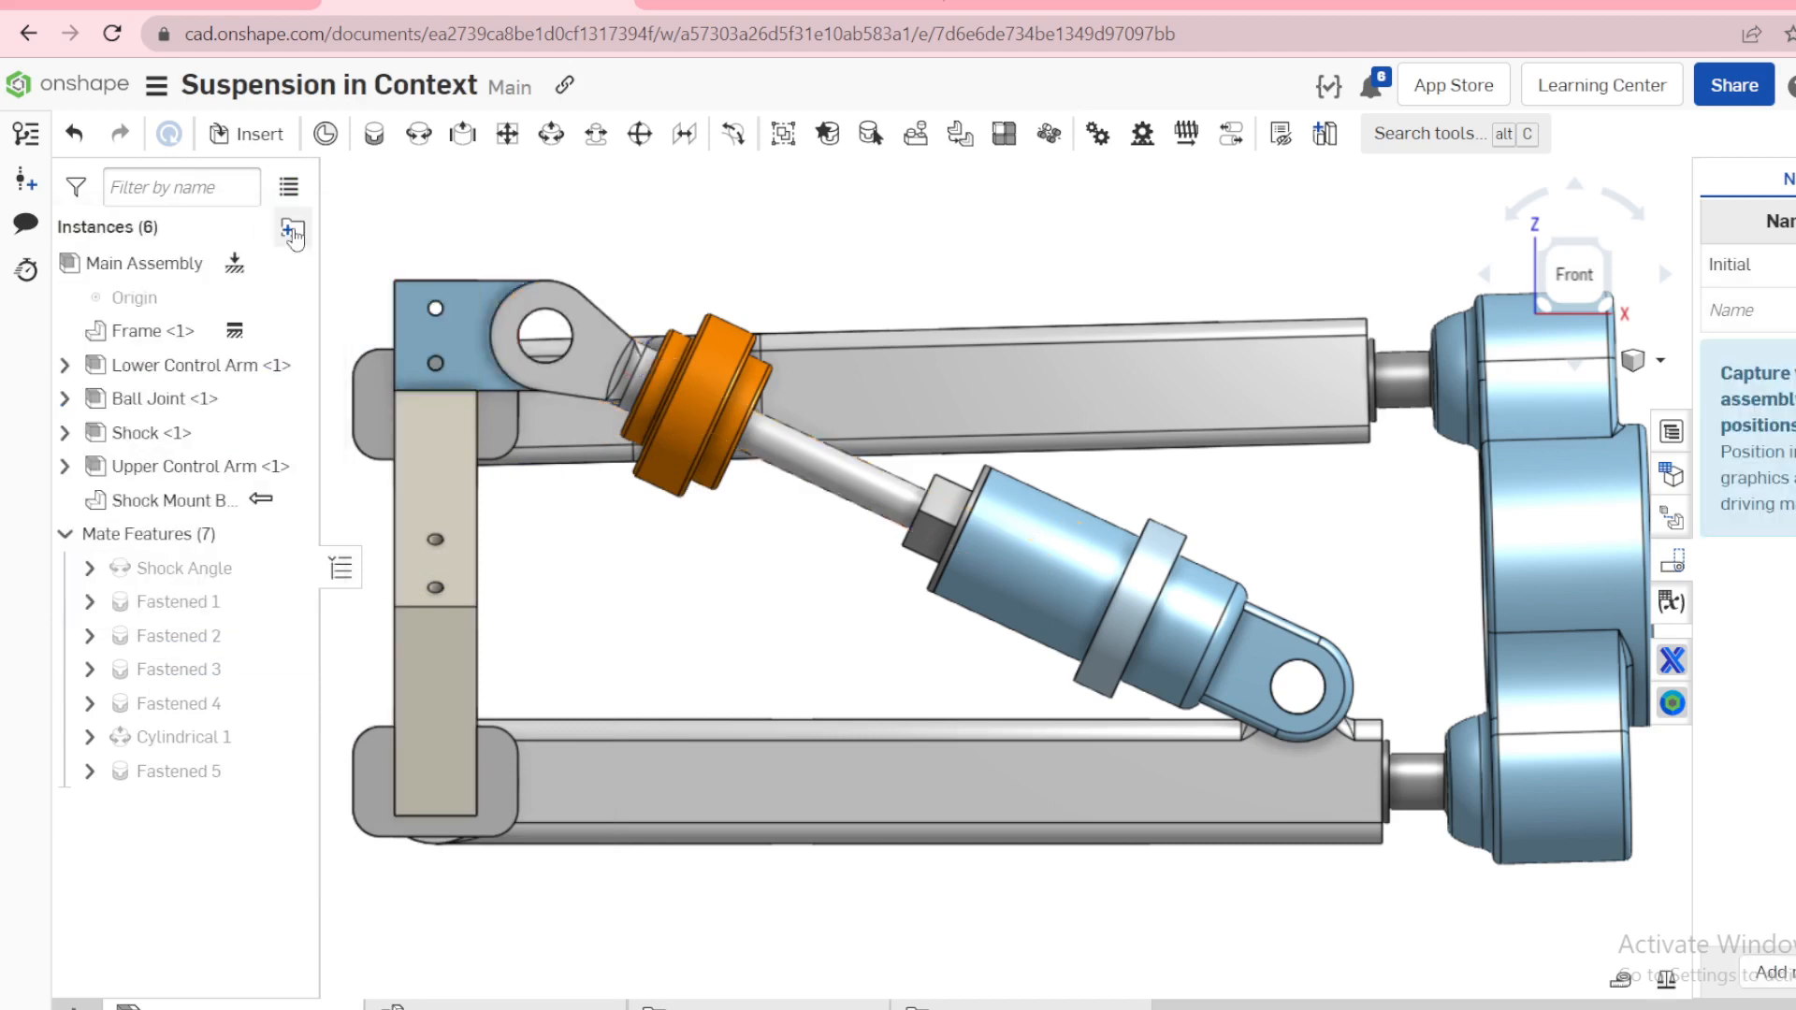
Step: Suppress the Shock Angle mate and connect the shock mount bracket's hole to the piston eye with a revolute mate
{"action": "right_click", "coordinate": [198, 574]}
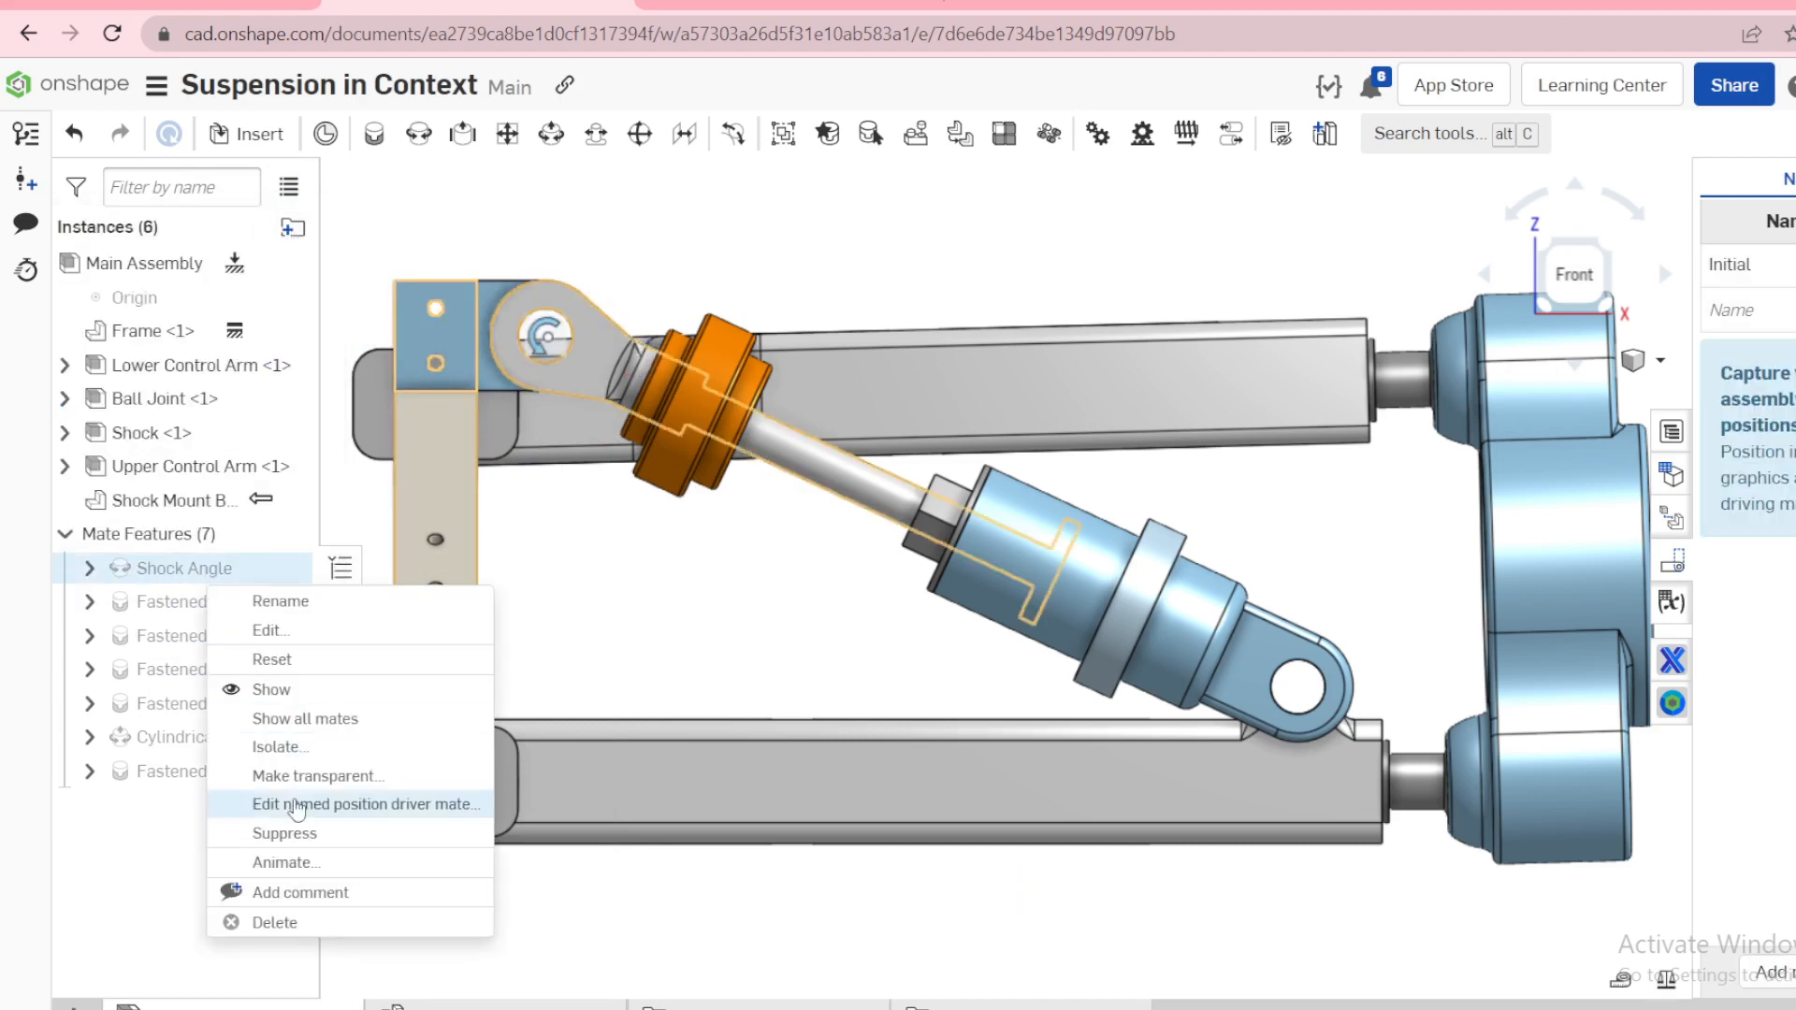
{"action": "left_click", "coordinate": [285, 833]}
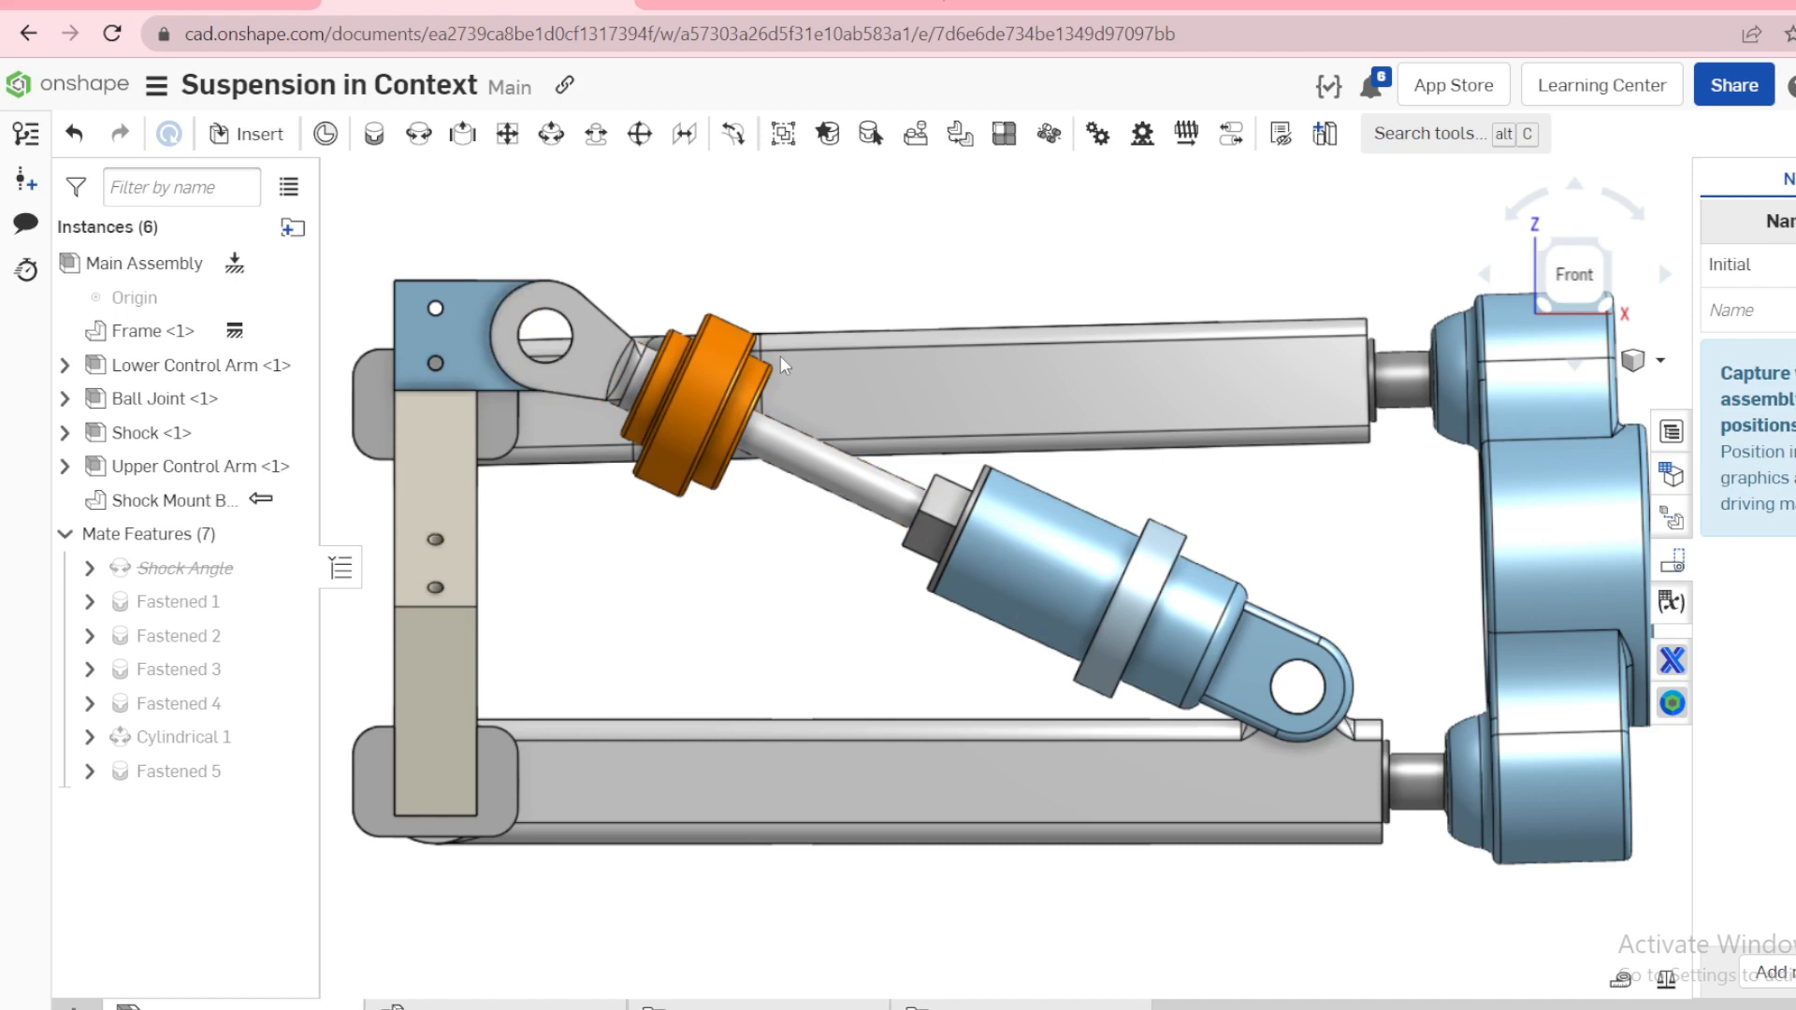
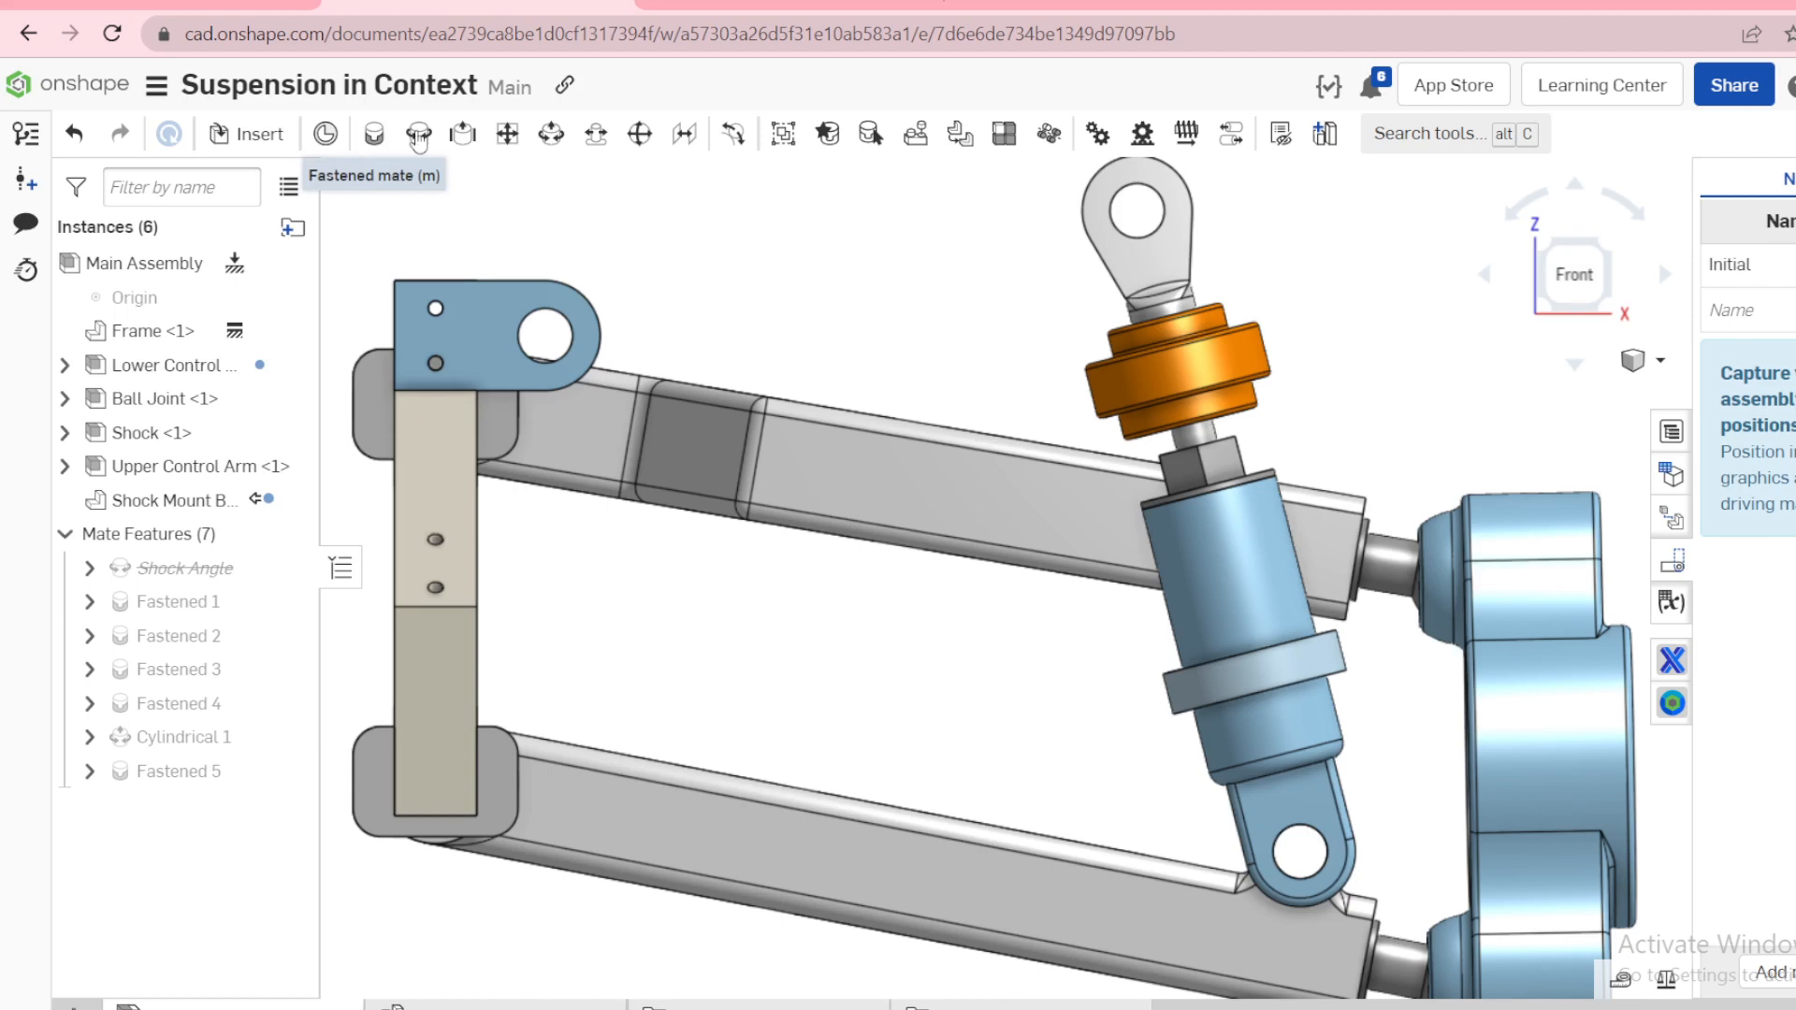
{"action": "left_click", "coordinate": [419, 136]}
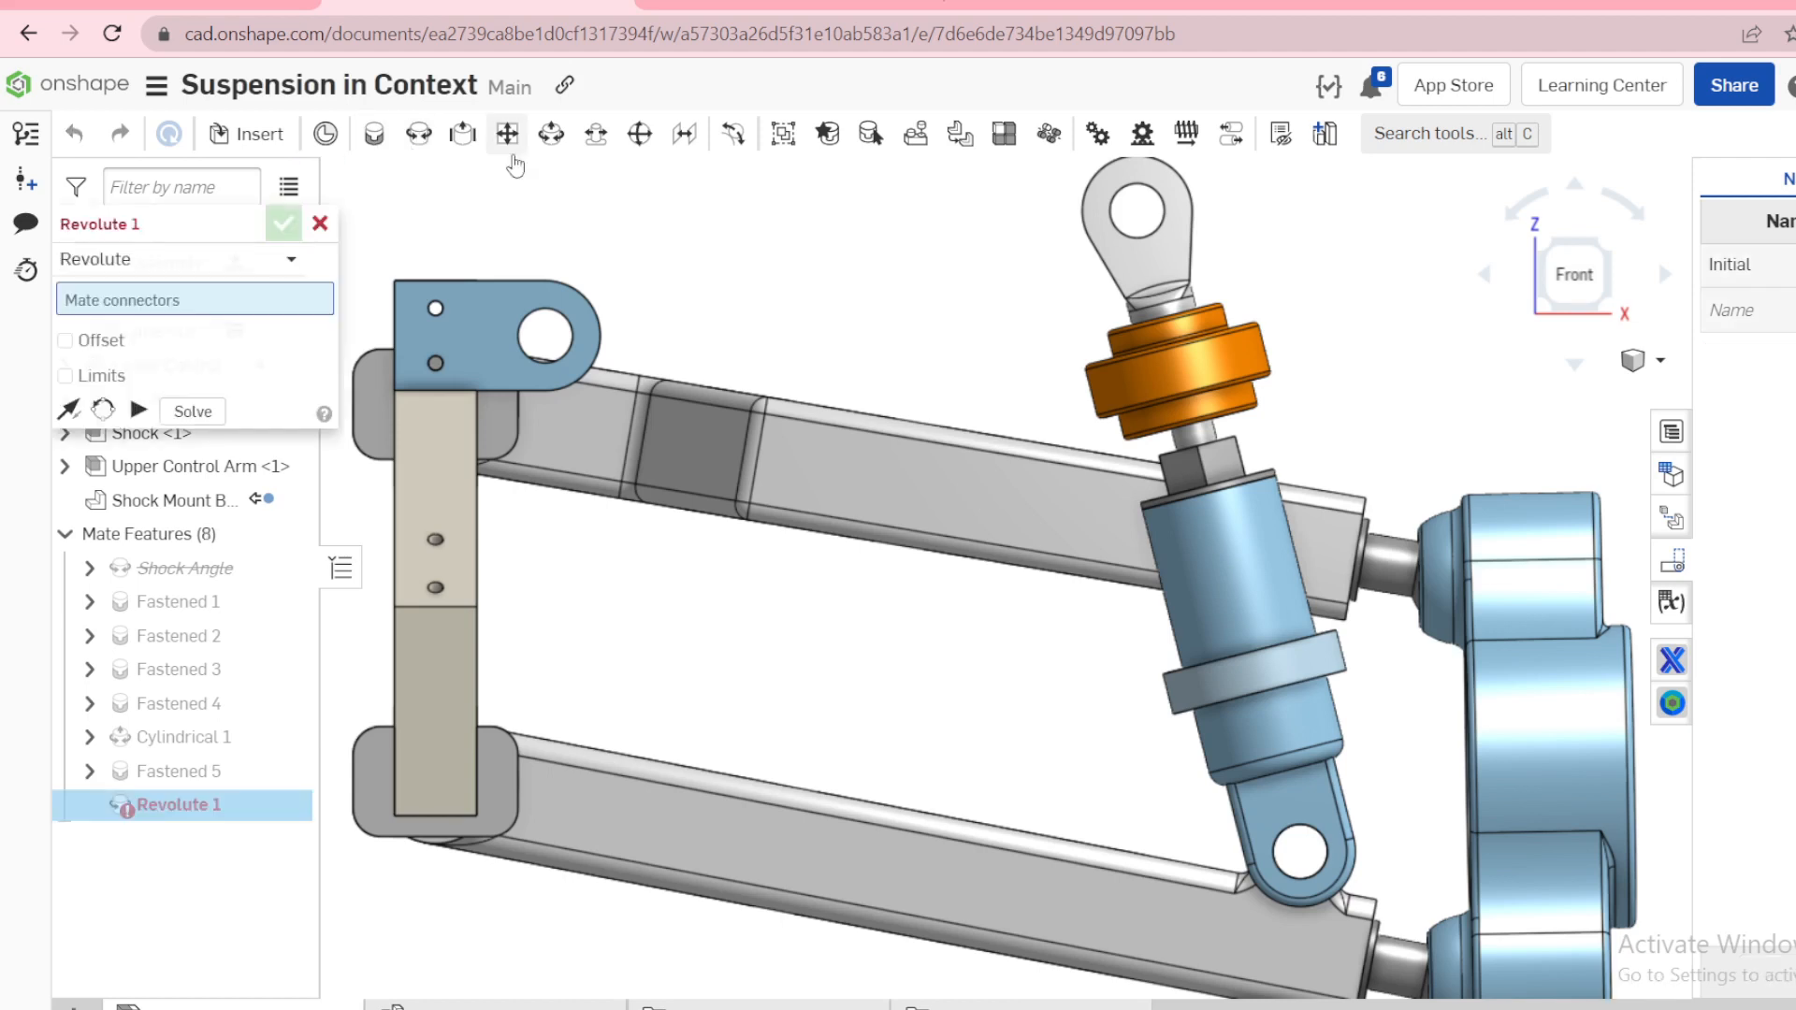
{"action": "left_click", "coordinate": [564, 352]}
{"action": "right_click_drag", "start_coordinate": [758, 341], "coordinate": [1059, 314]}
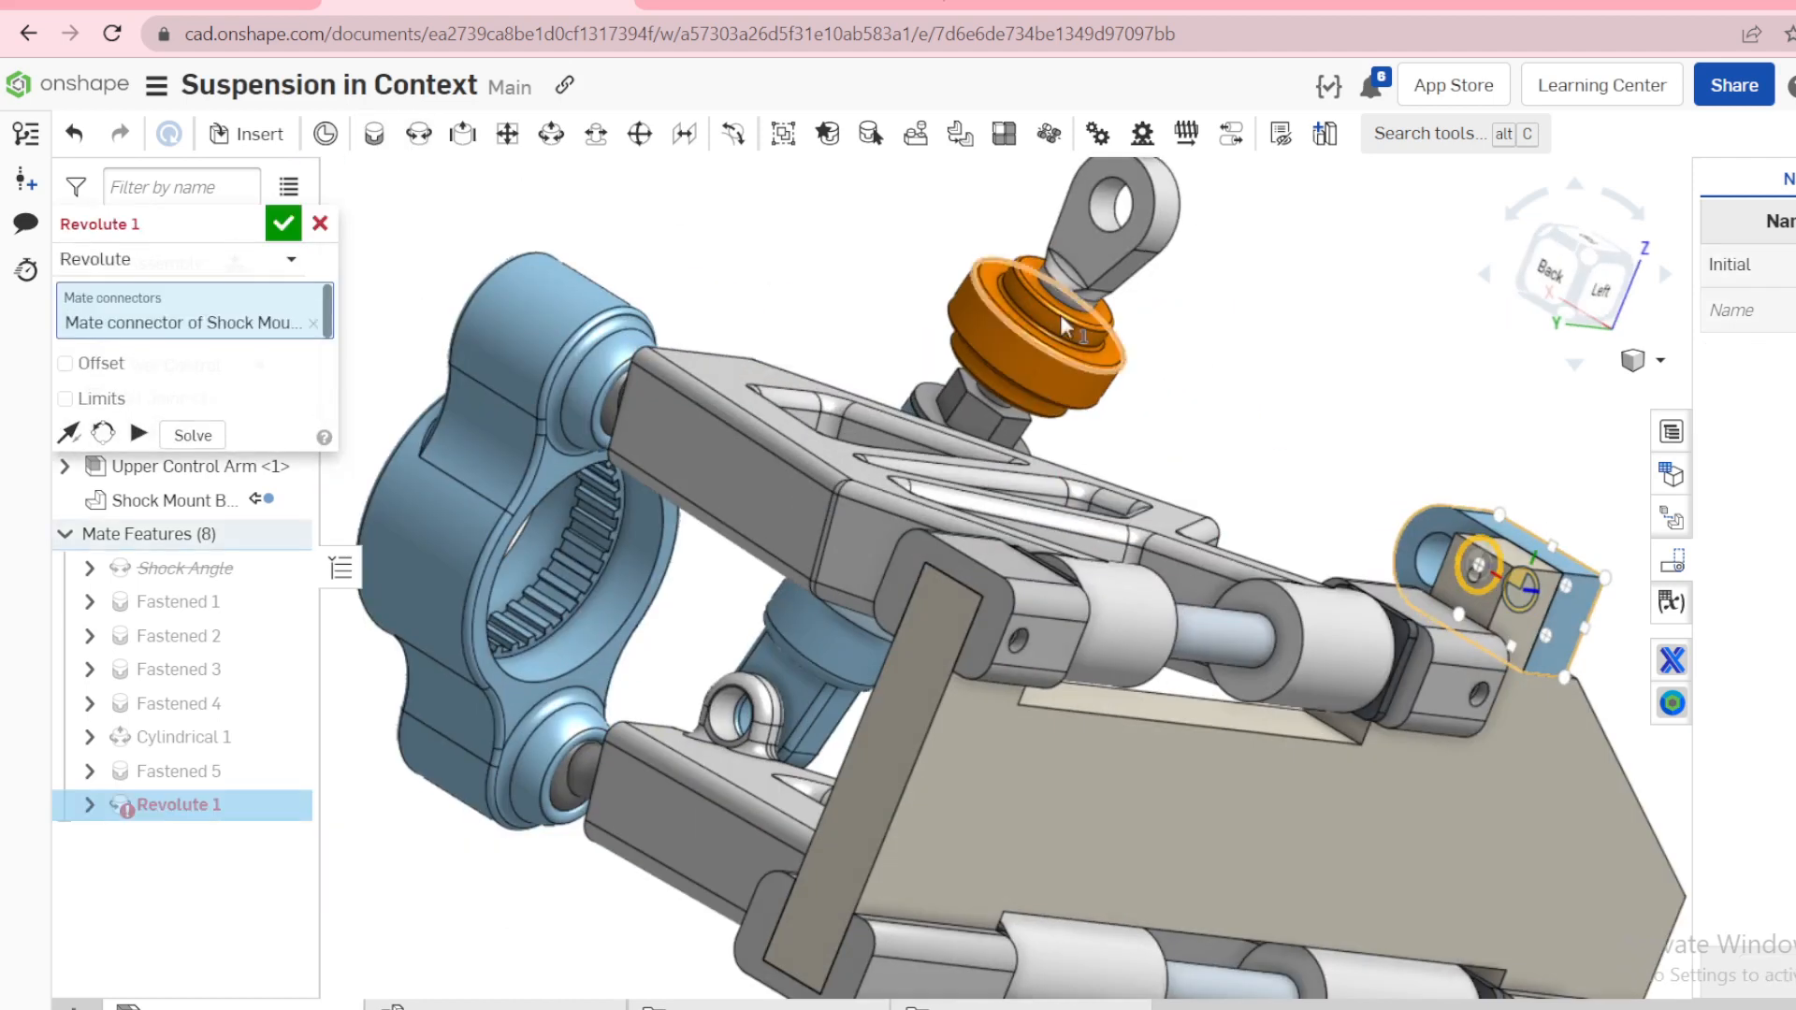
{"action": "left_click", "coordinate": [1093, 219]}
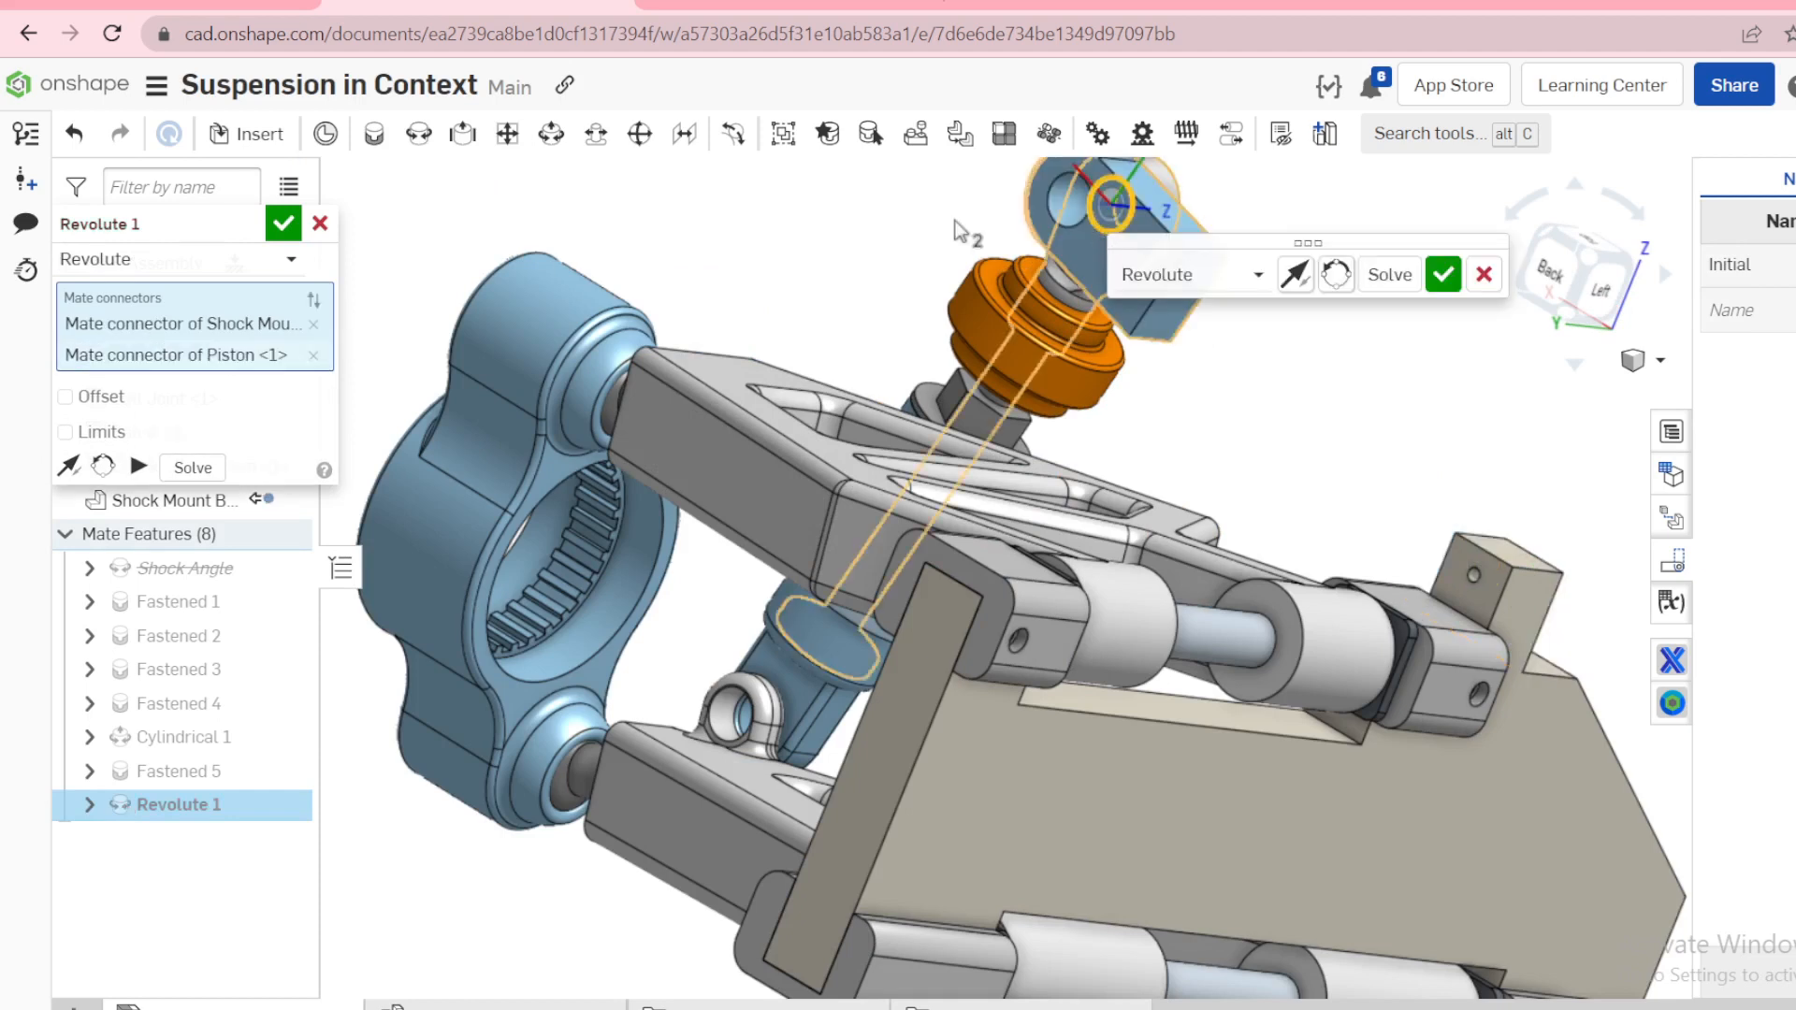
{"action": "left_click", "coordinate": [283, 225]}
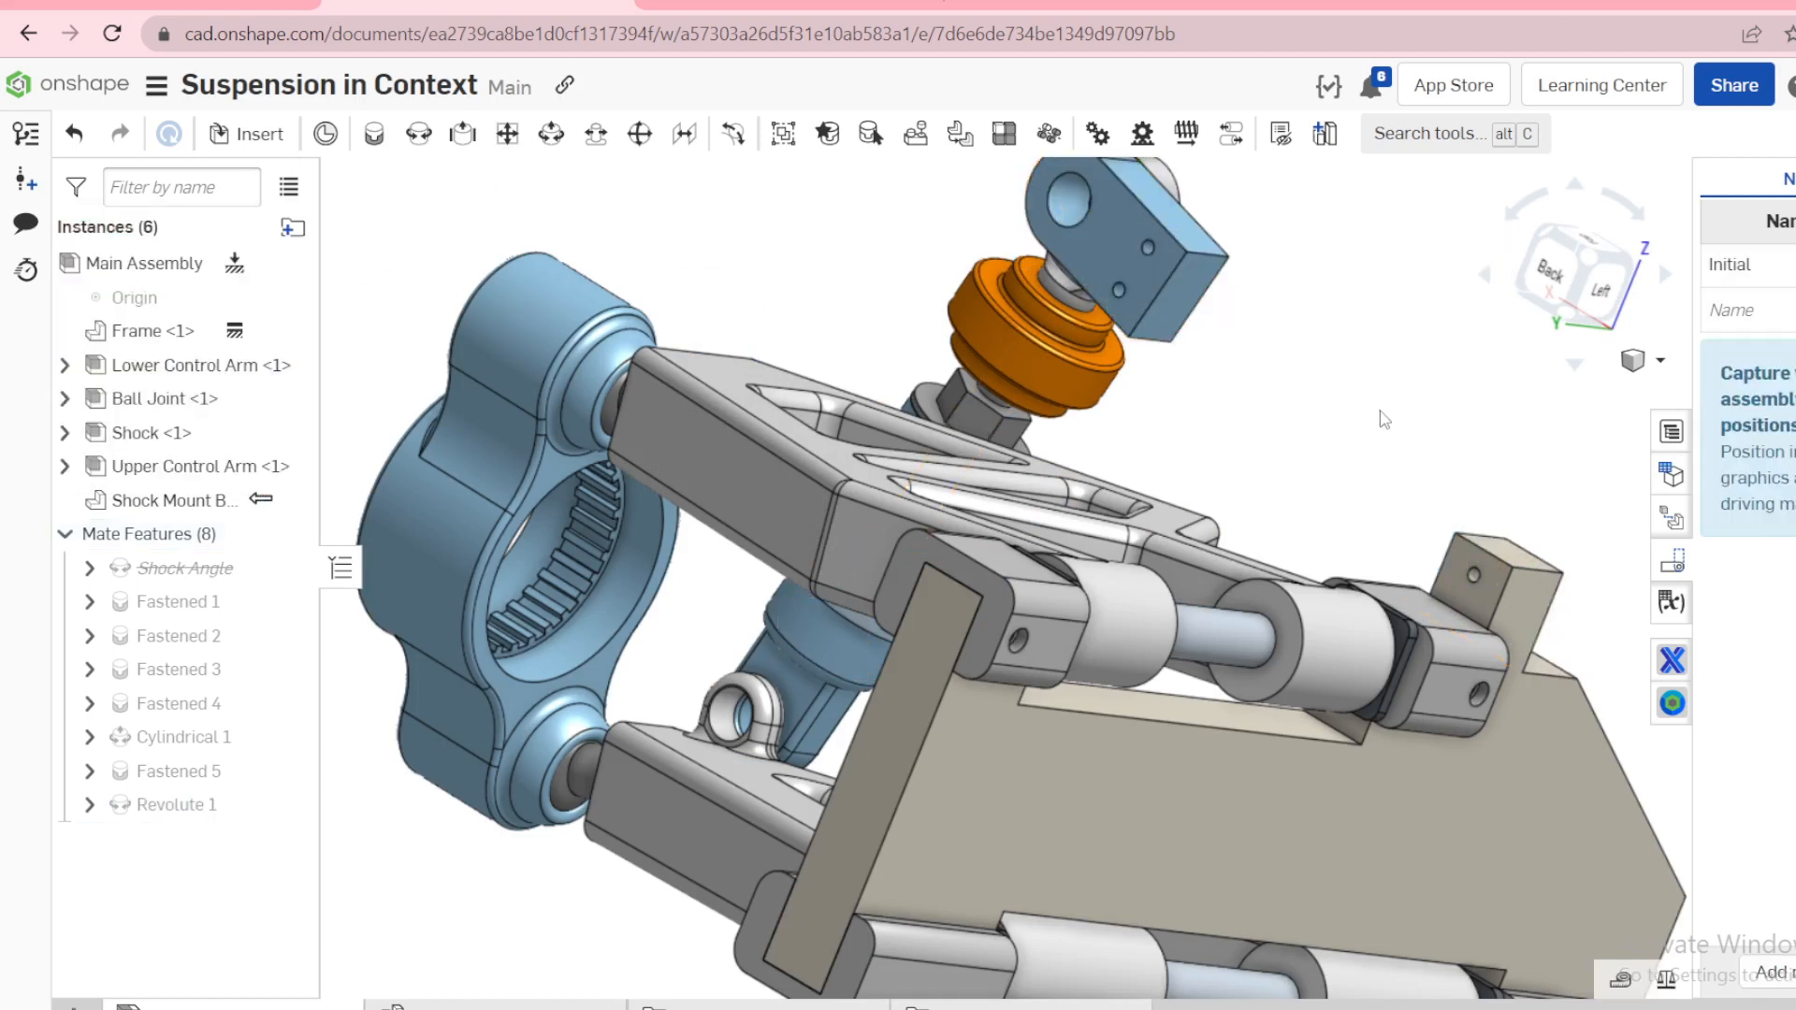
Step: Check the suspension's movement in the front view and return the assembly to the Initial named position
{"action": "right_click_drag", "start_coordinate": [1340, 436], "coordinate": [1105, 439]}
{"action": "left_click", "coordinate": [1559, 288]}
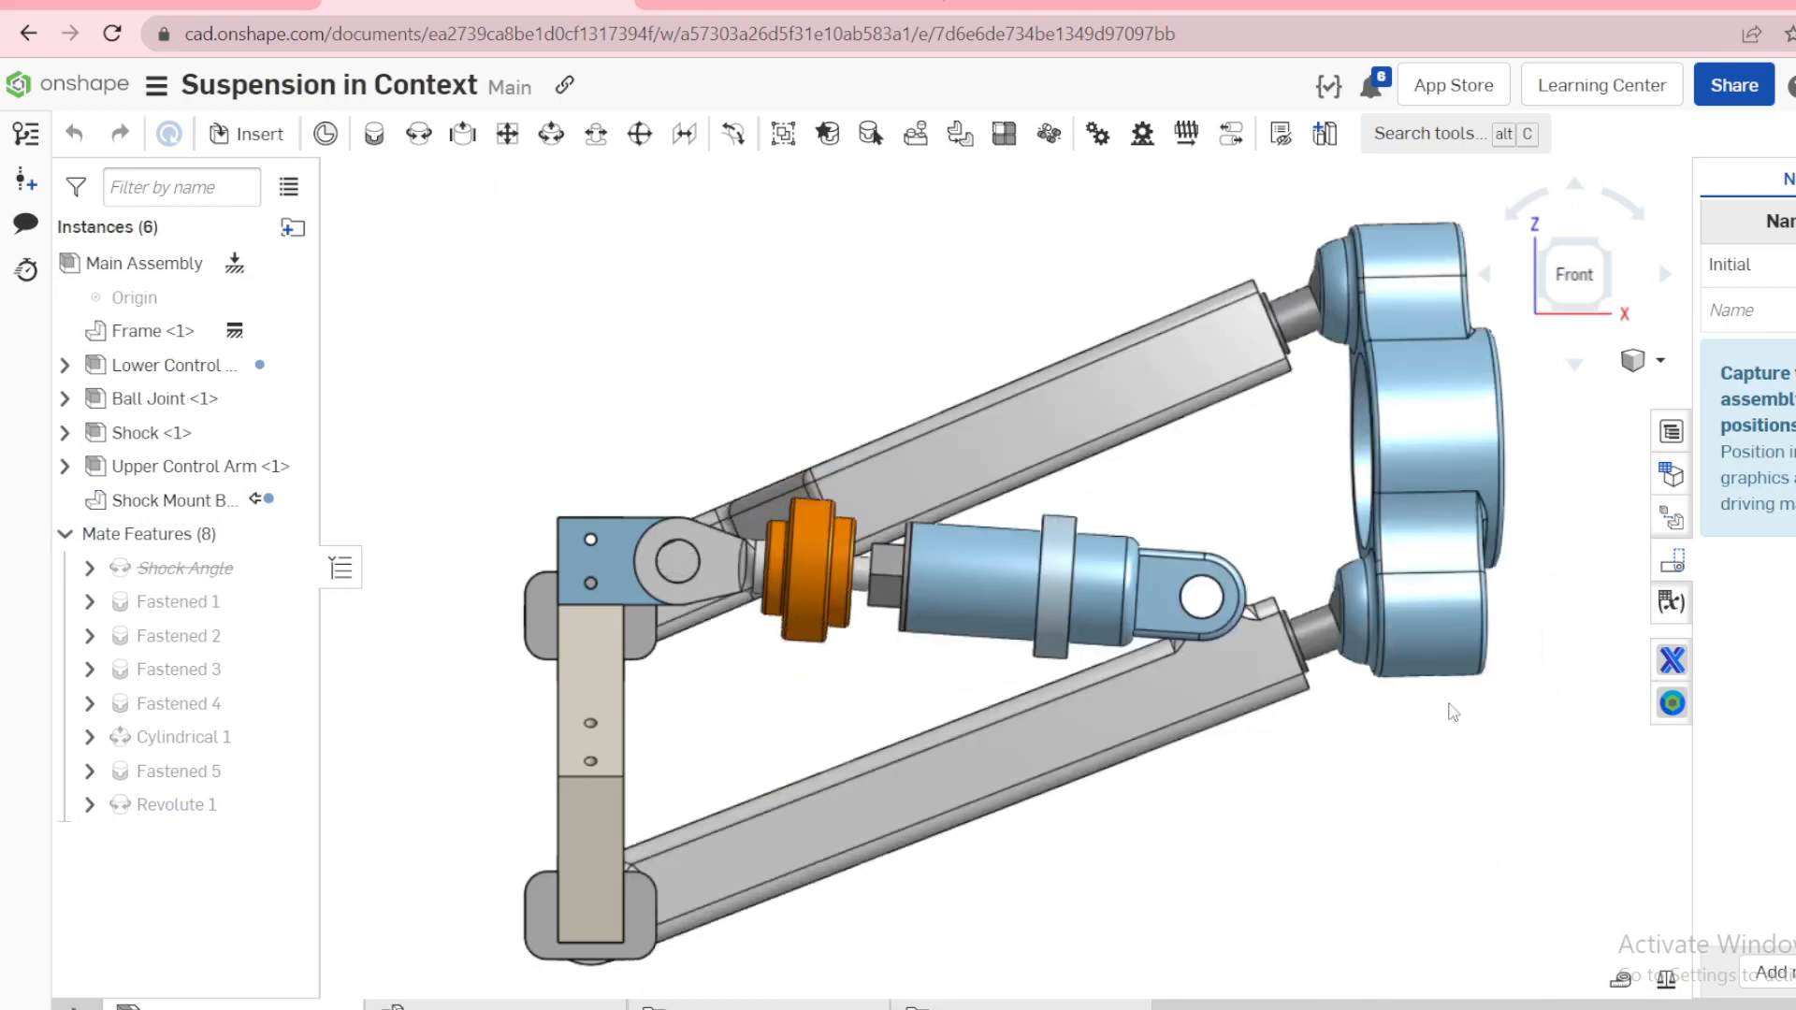
{"action": "left_click", "coordinate": [1574, 278]}
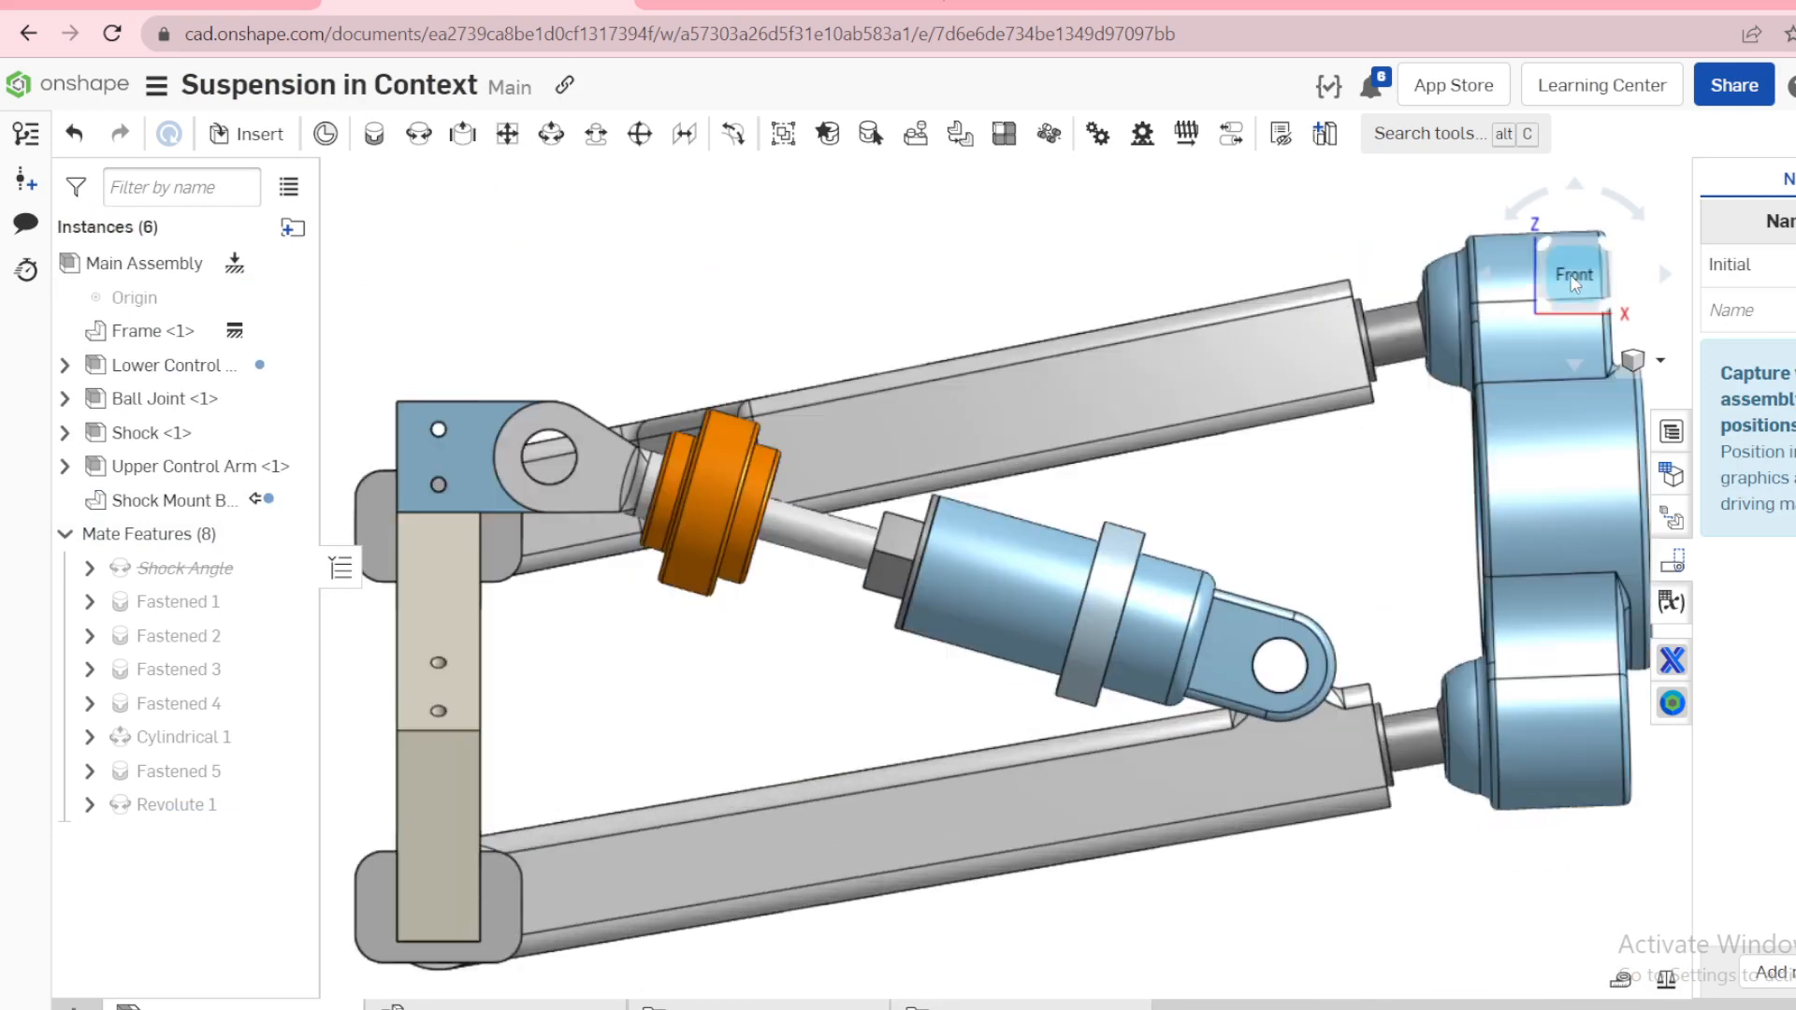
{"action": "right_click", "coordinate": [1709, 281]}
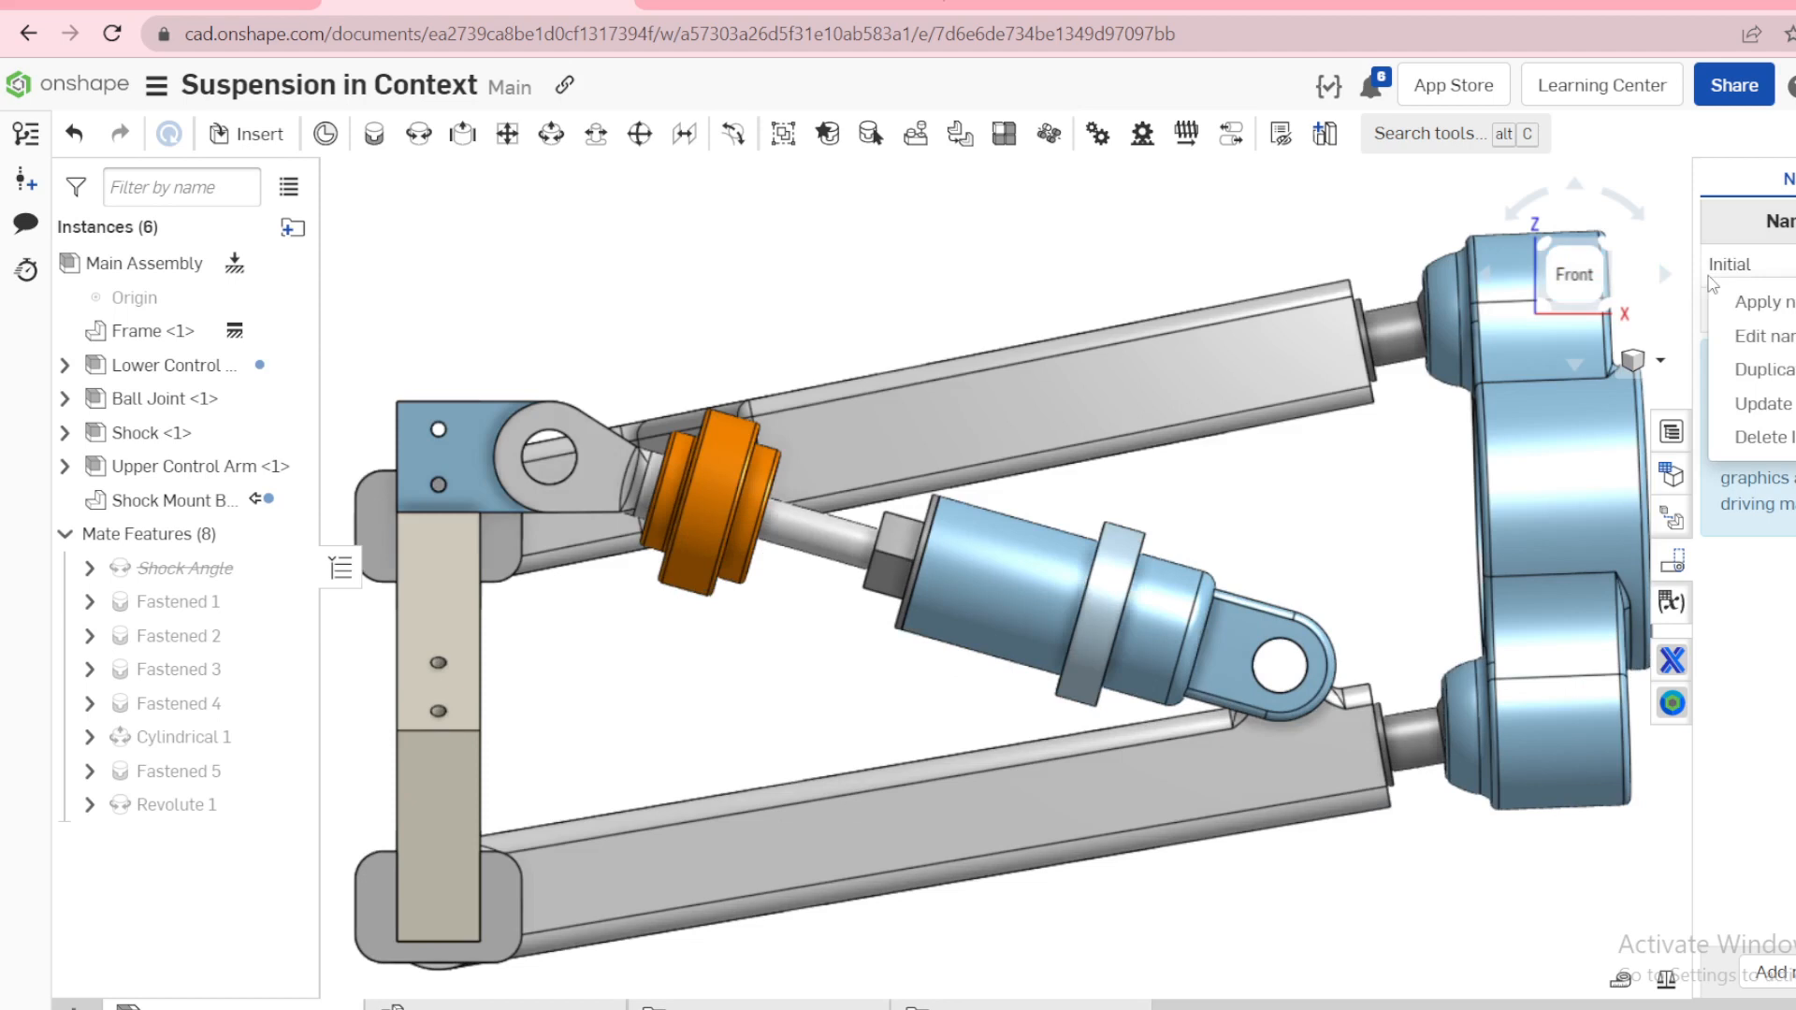
{"action": "left_click", "coordinate": [1774, 302]}
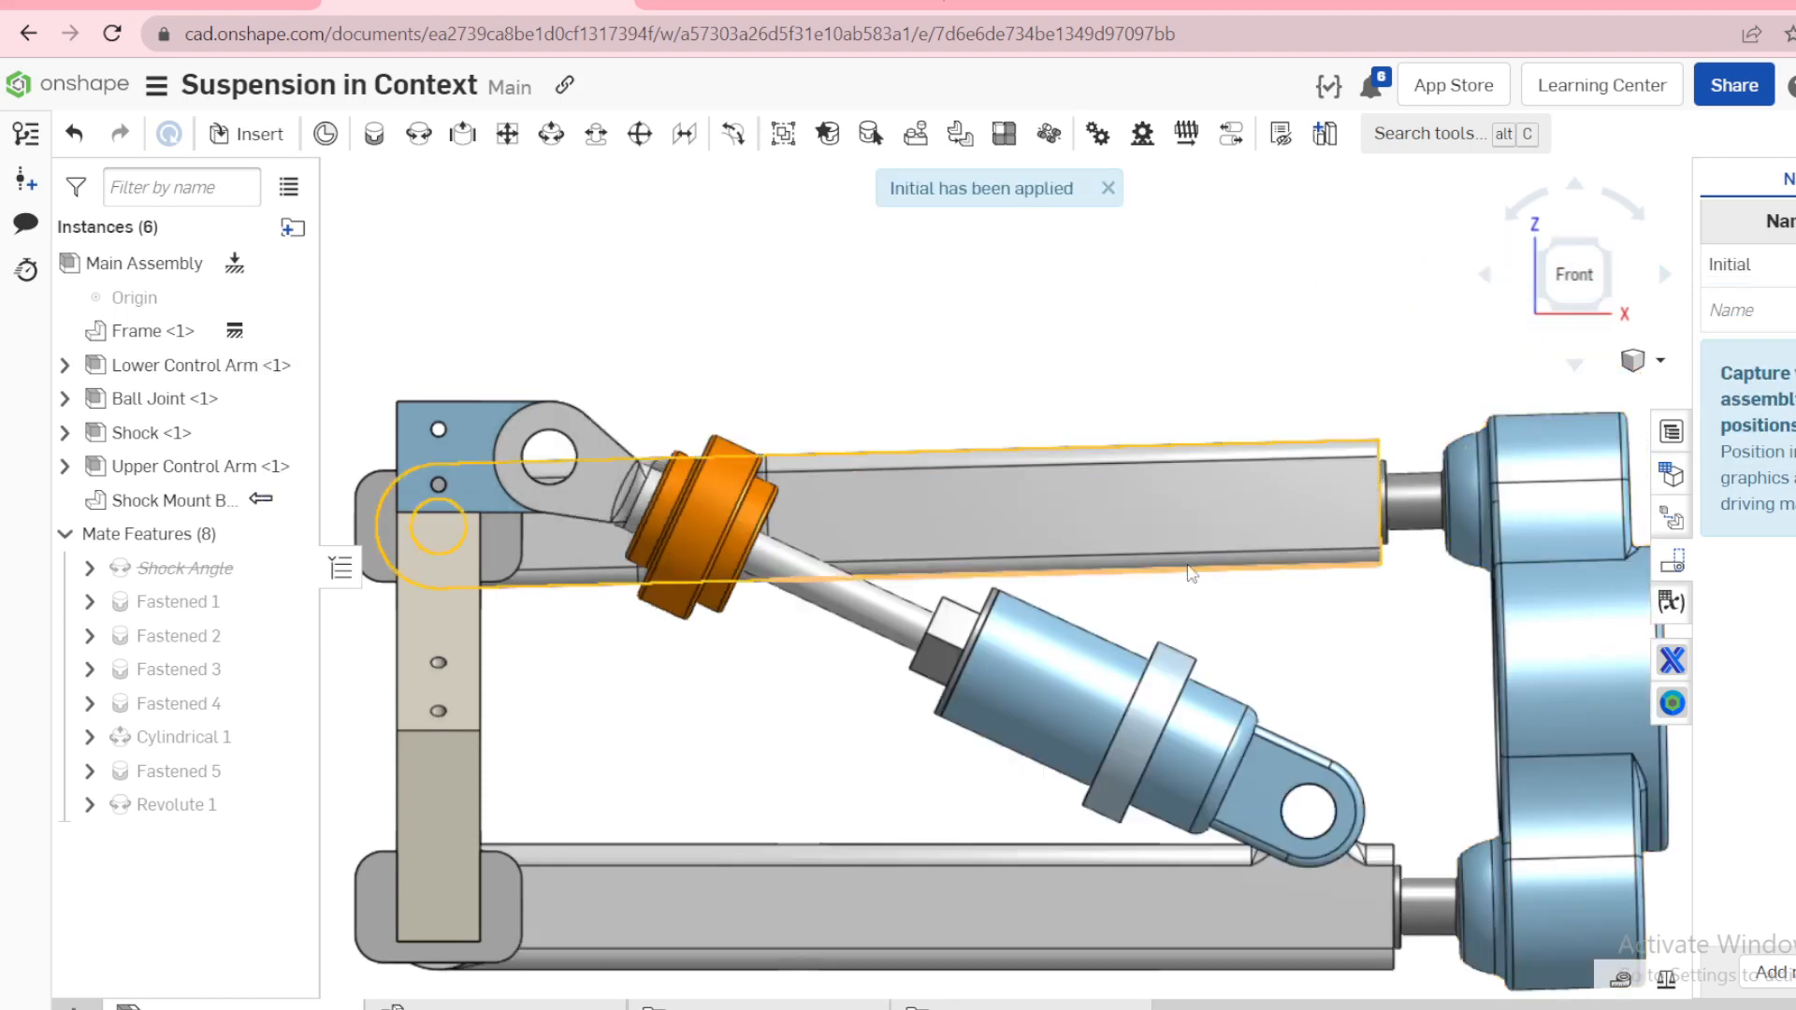
{"action": "scroll", "coordinate": [1193, 573], "scroll_direction": "down", "scroll_amount": 3}
{"action": "left_click", "coordinate": [1110, 190]}
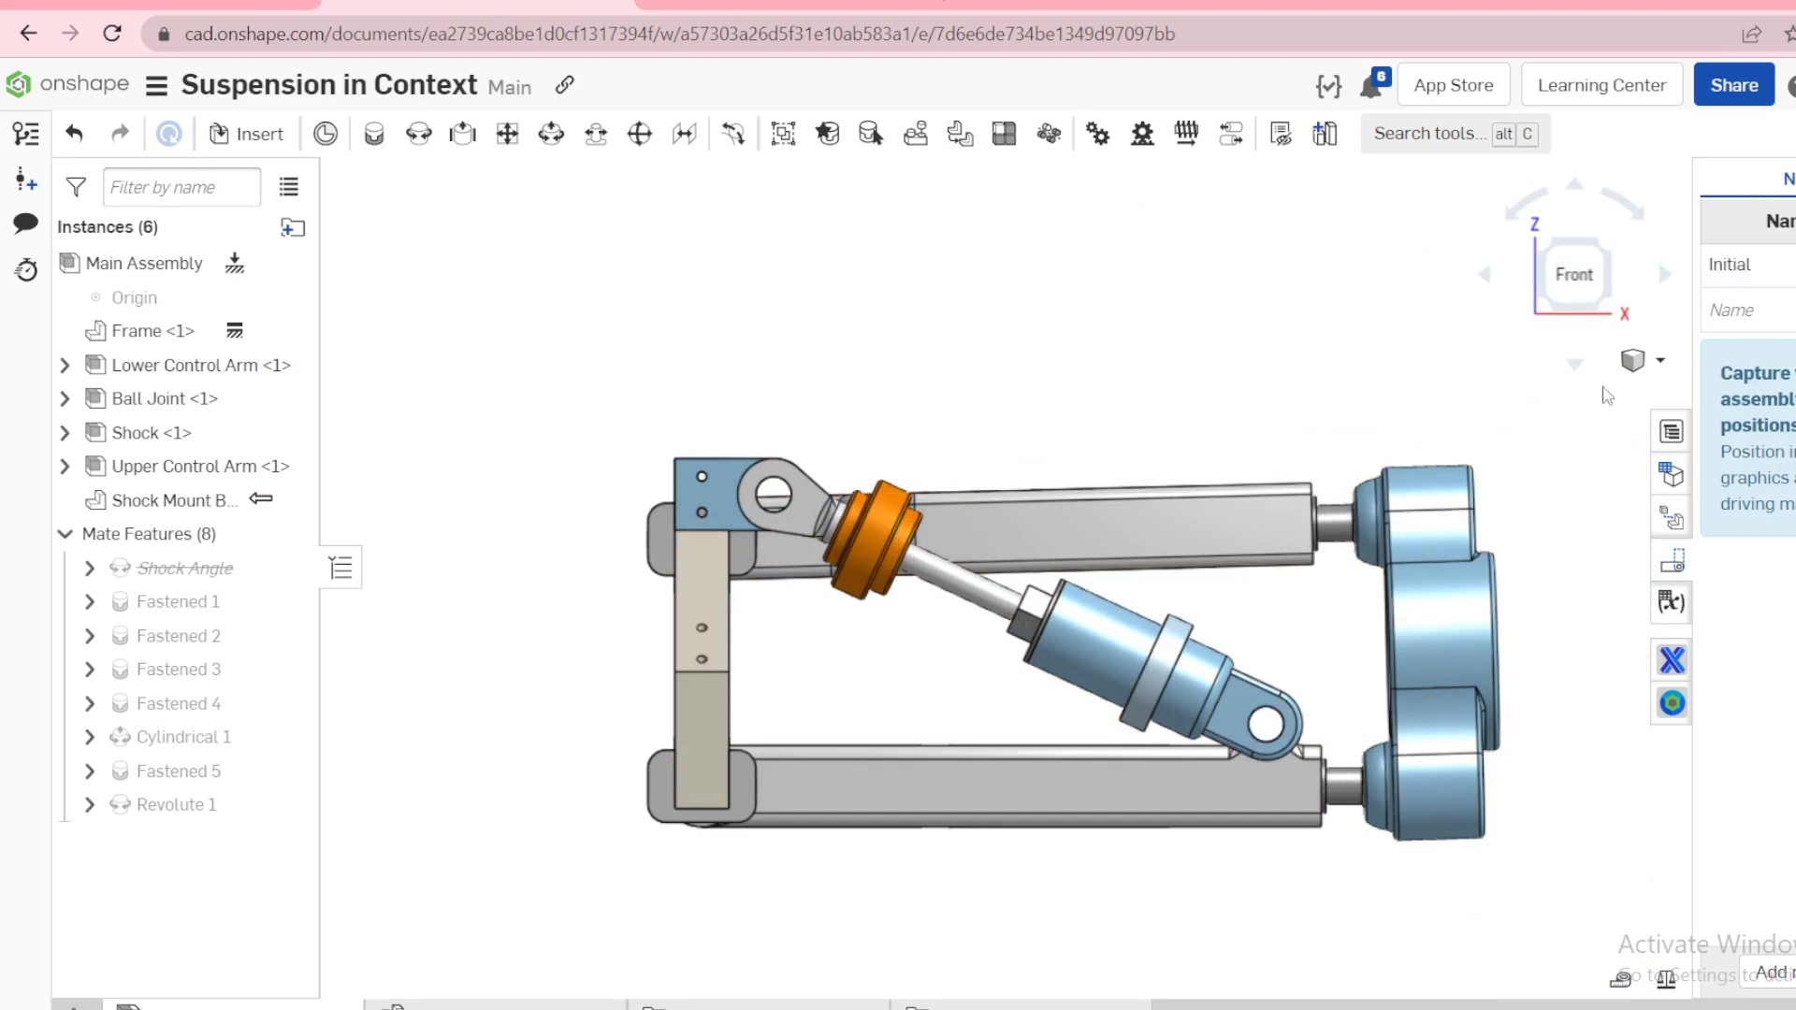
{"action": "right_click", "coordinate": [1750, 265]}
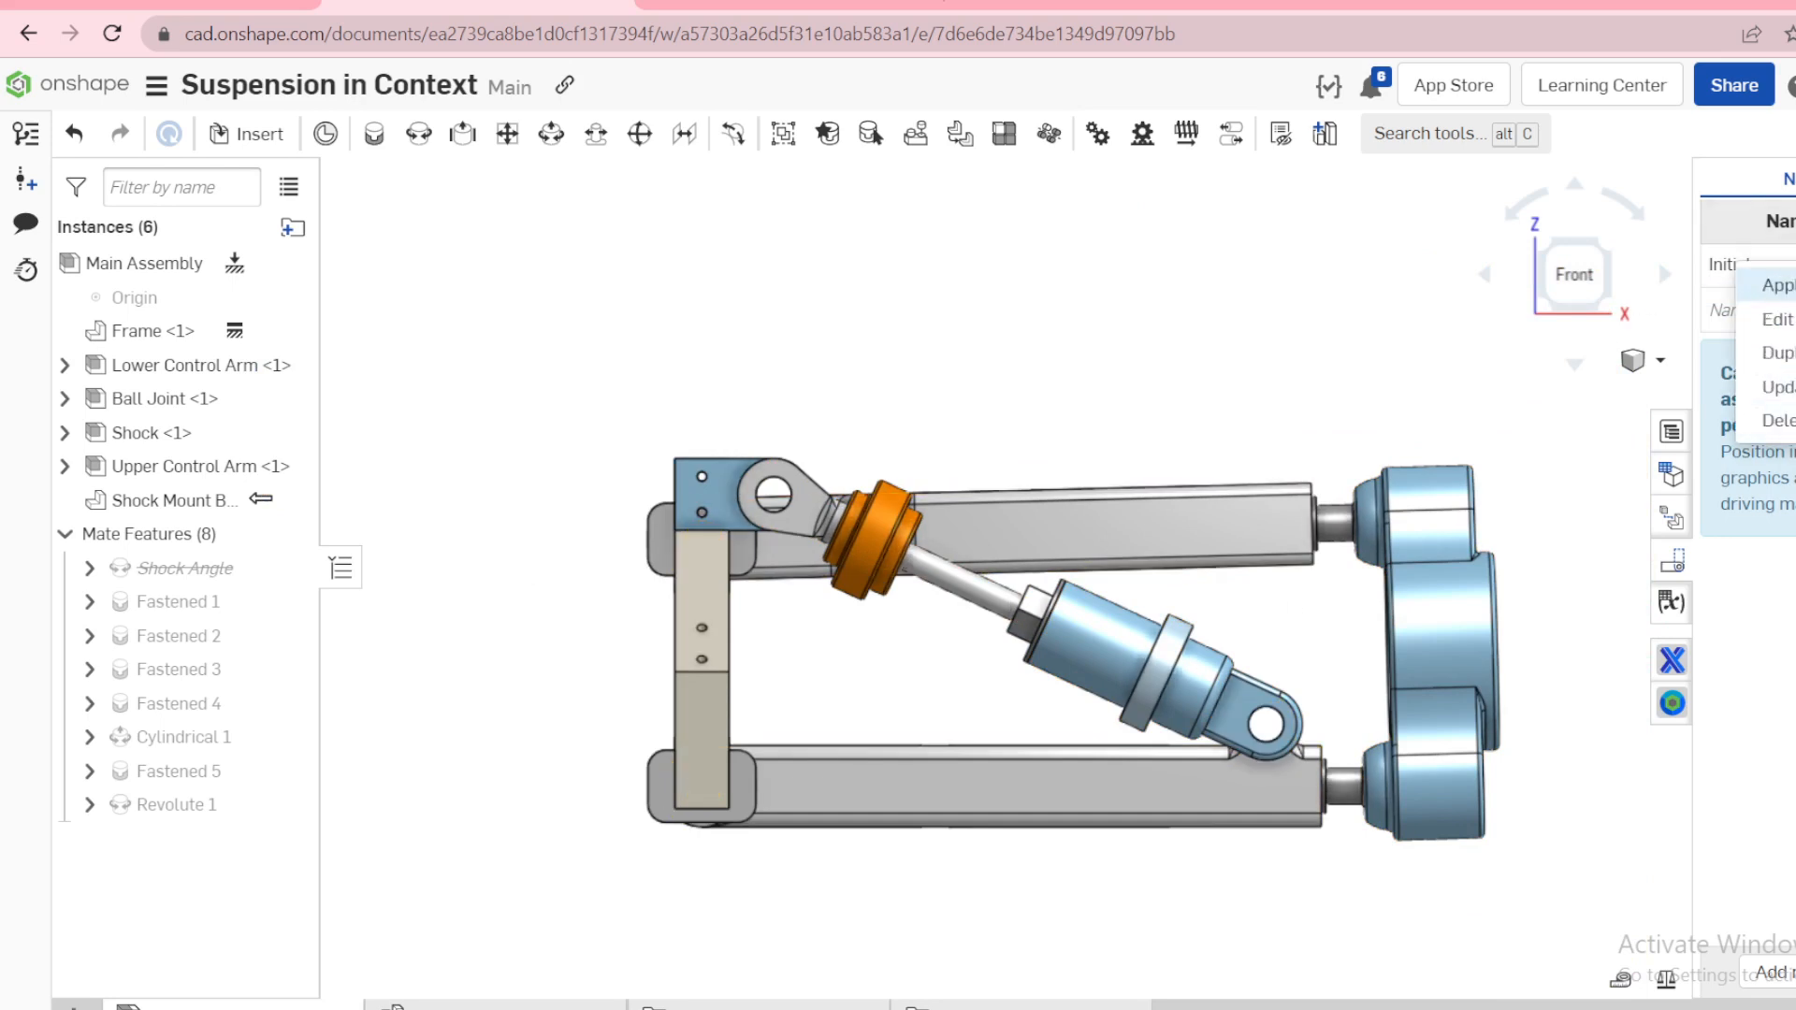
{"action": "left_click", "coordinate": [1777, 285]}
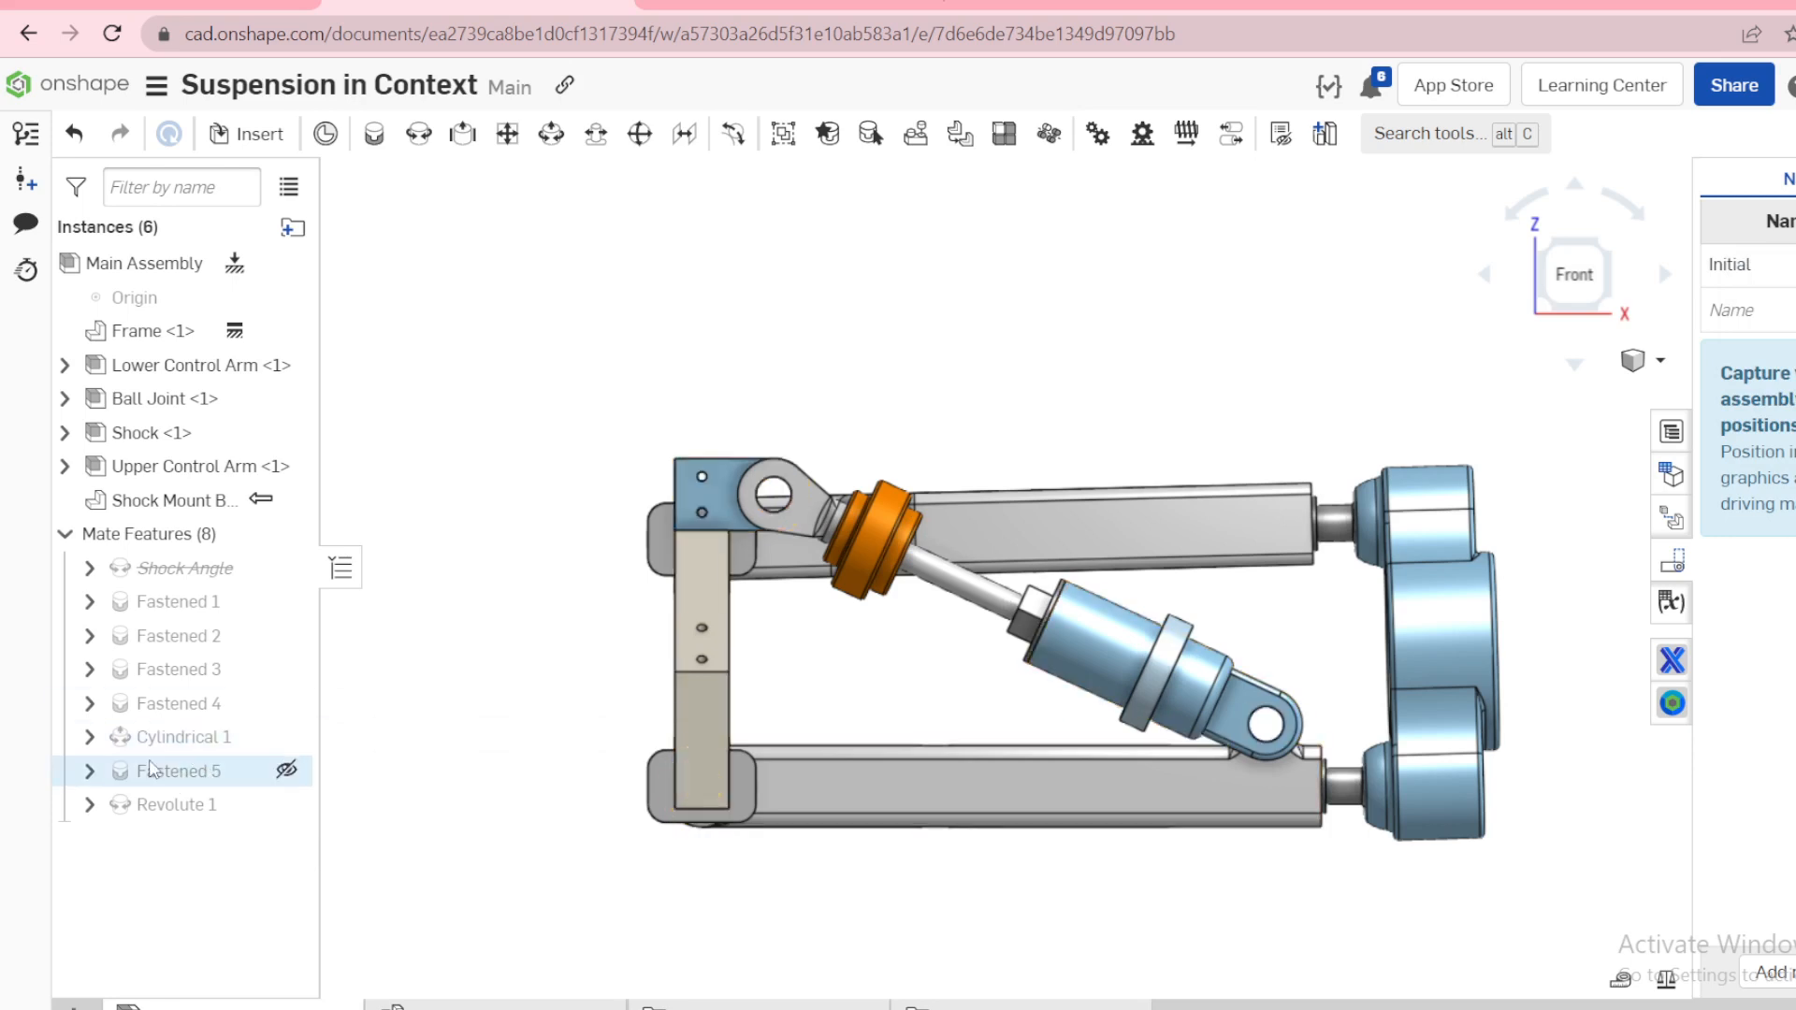
Step: Suppress the Cylindrical 1 and Revolute 1 mates and unsuppress the Shock Angle mate
{"action": "right_click", "coordinate": [195, 748]}
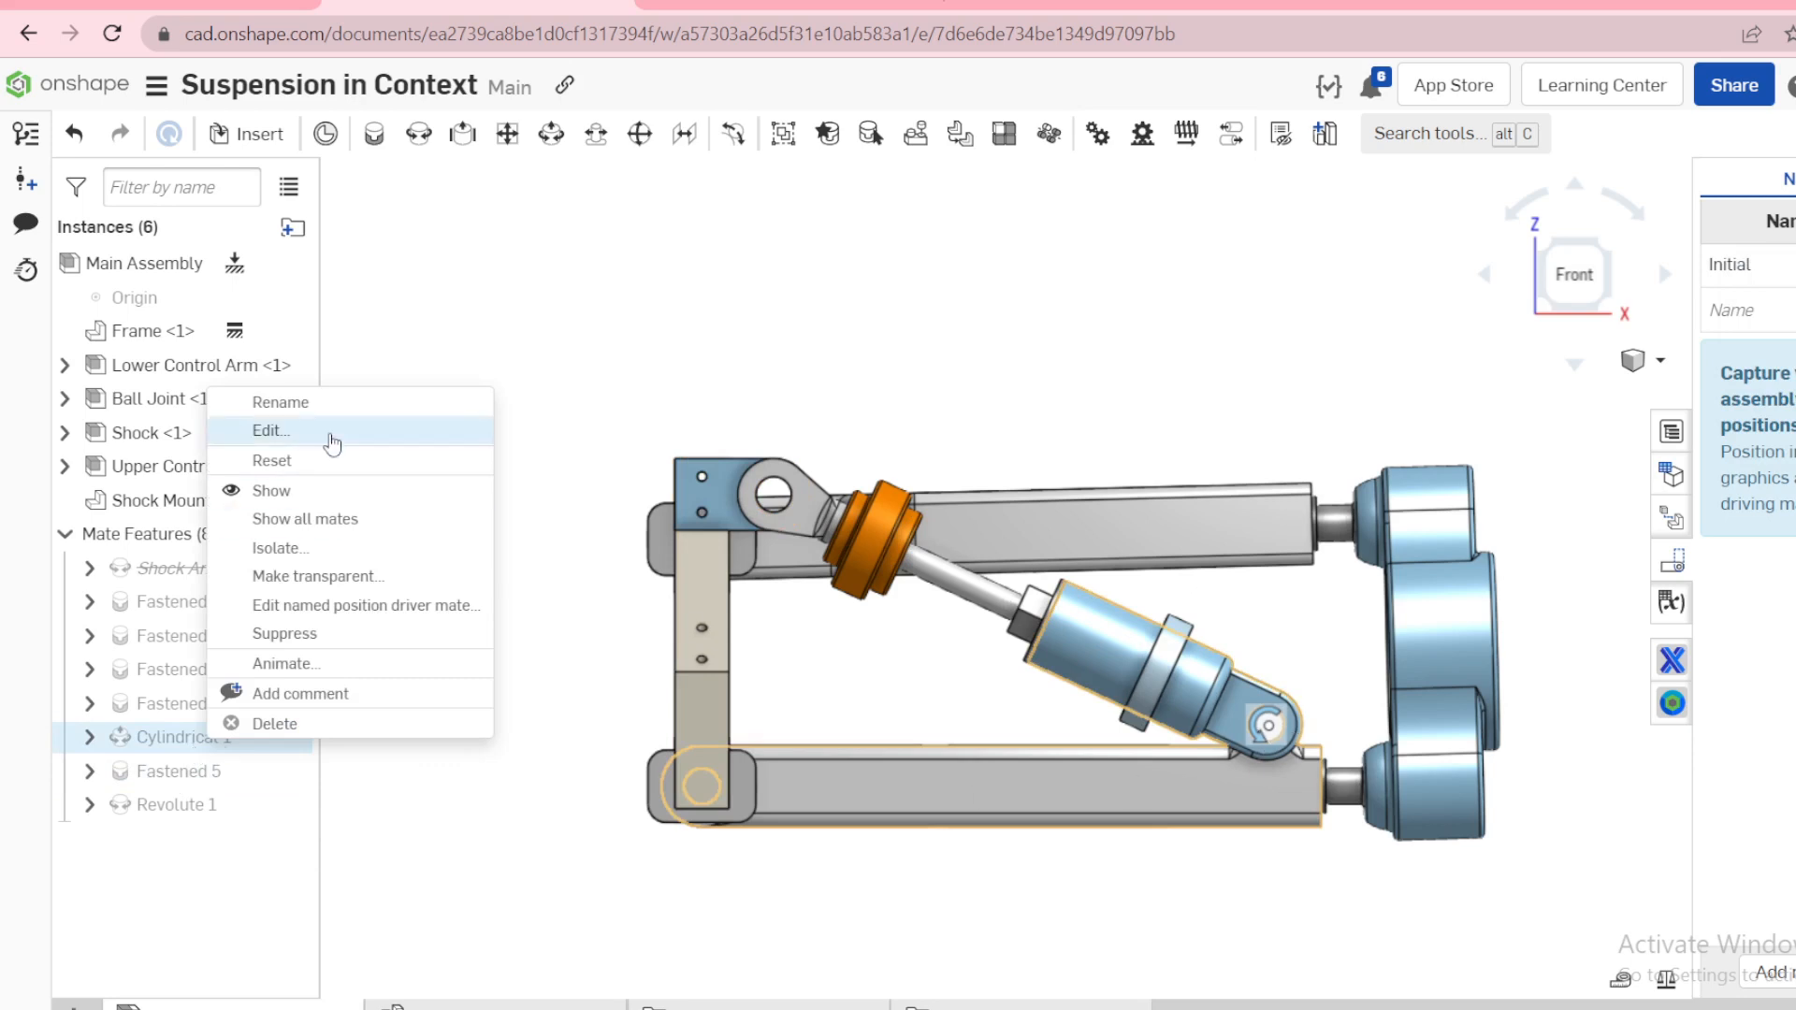
{"action": "left_click", "coordinate": [286, 634]}
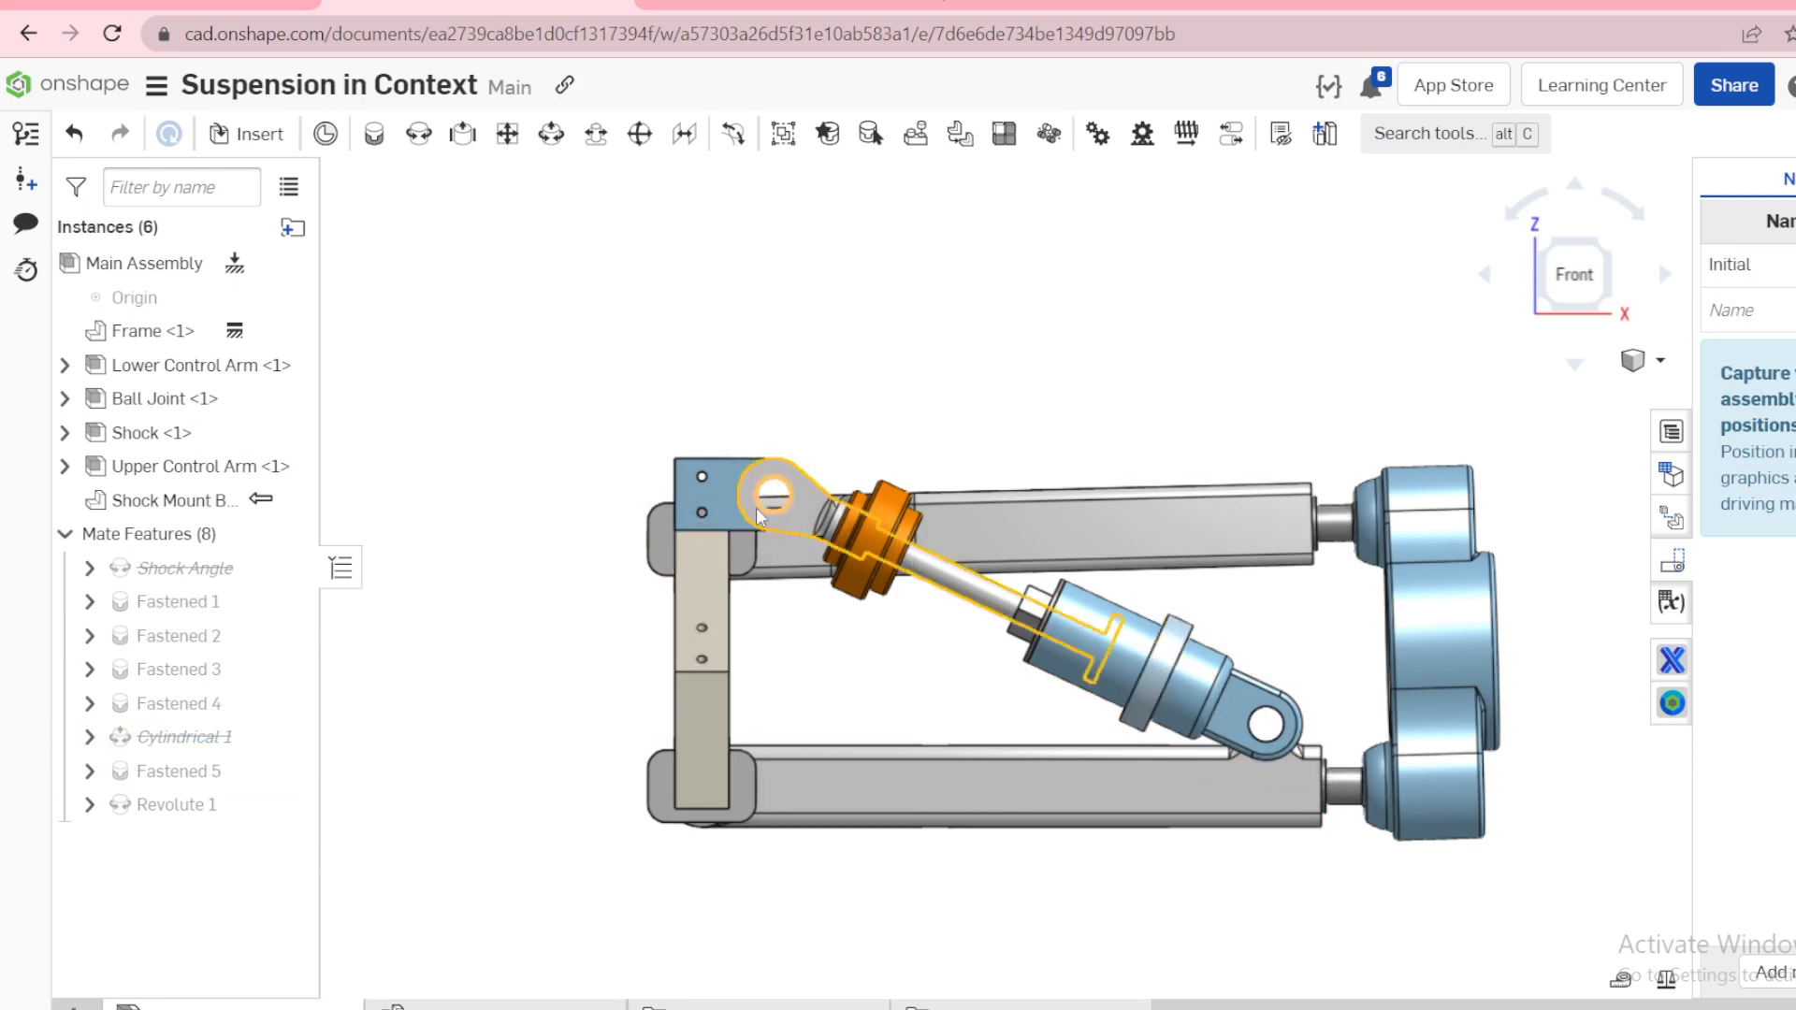
{"action": "right_click", "coordinate": [184, 803]}
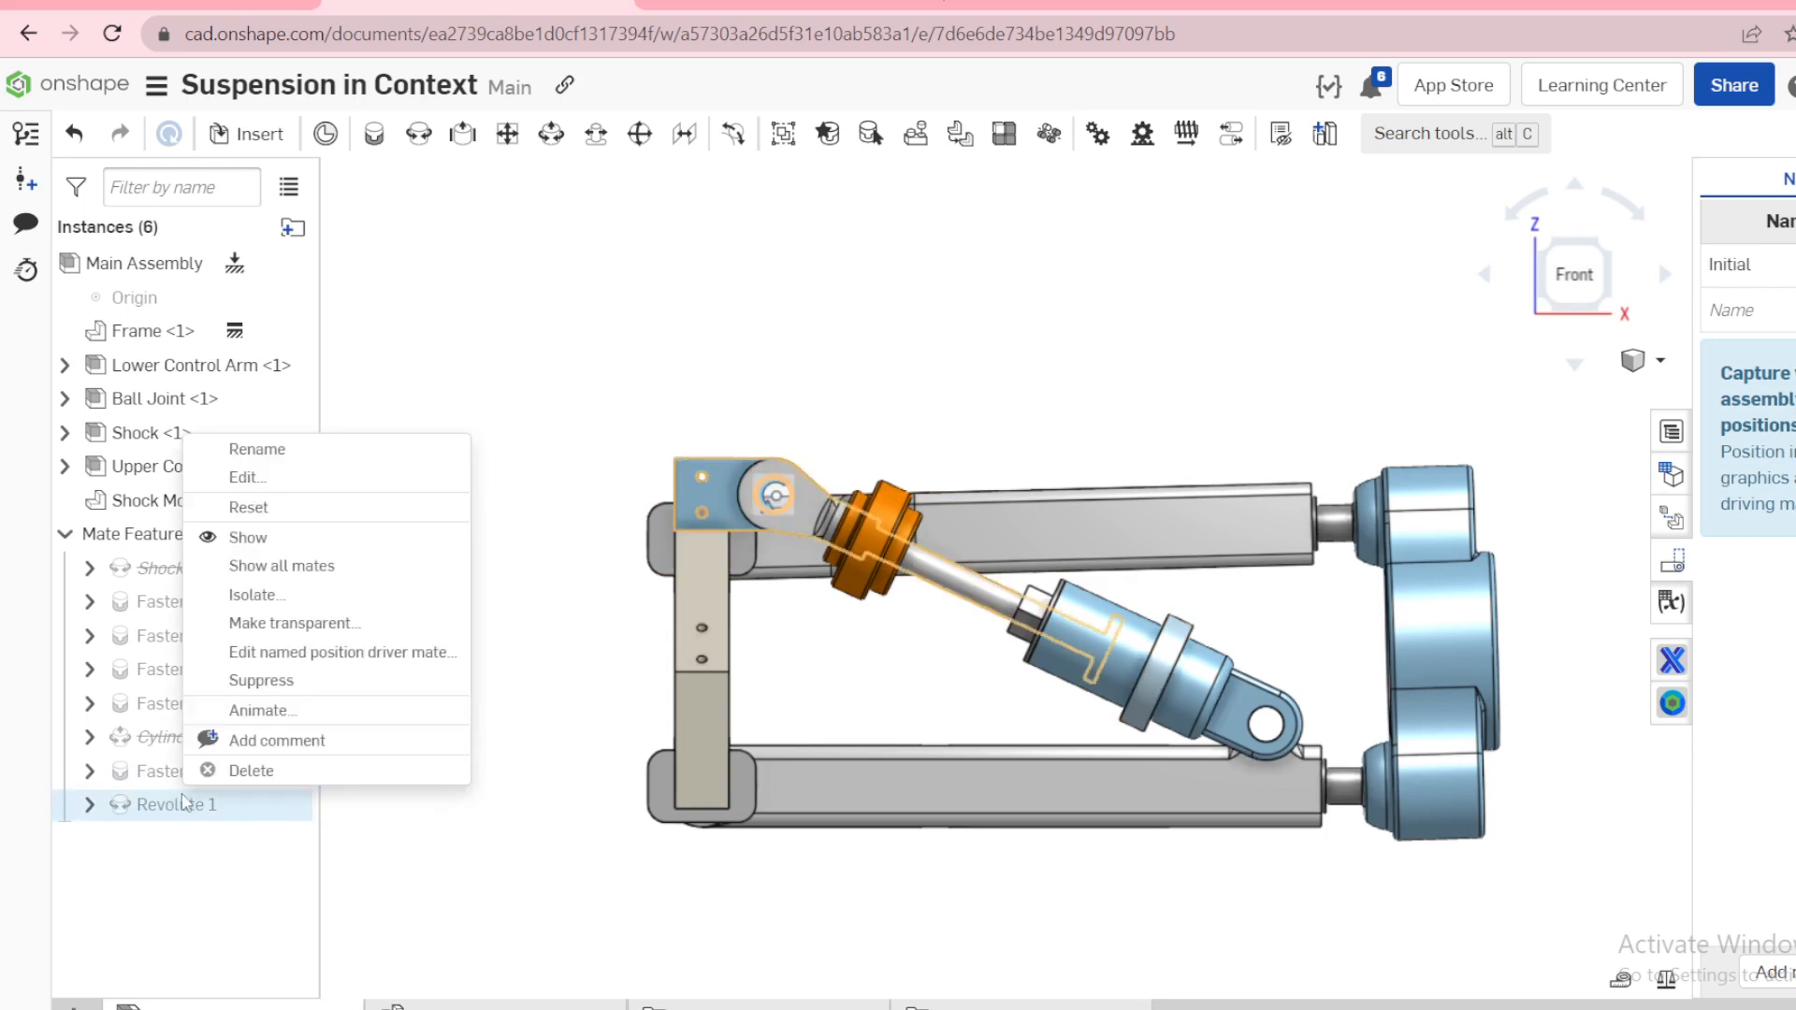
{"action": "left_click", "coordinate": [269, 682]}
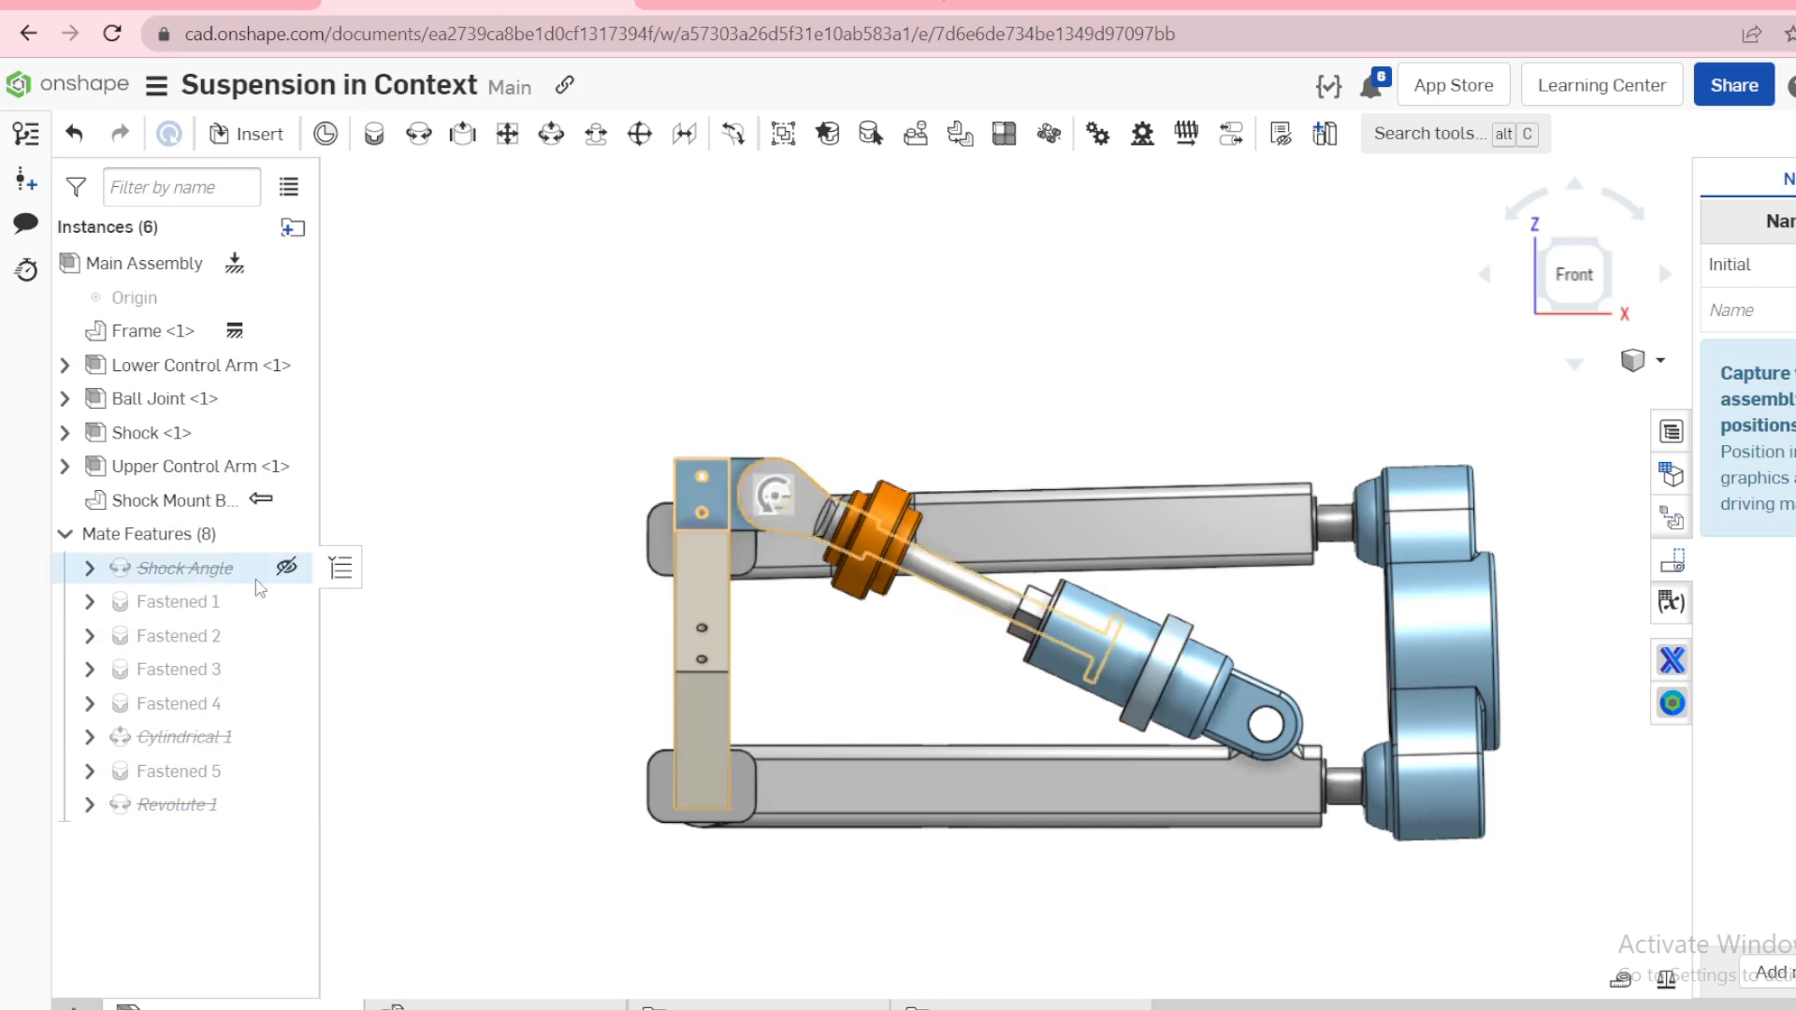
{"action": "mouse_move", "coordinate": [255, 574]}
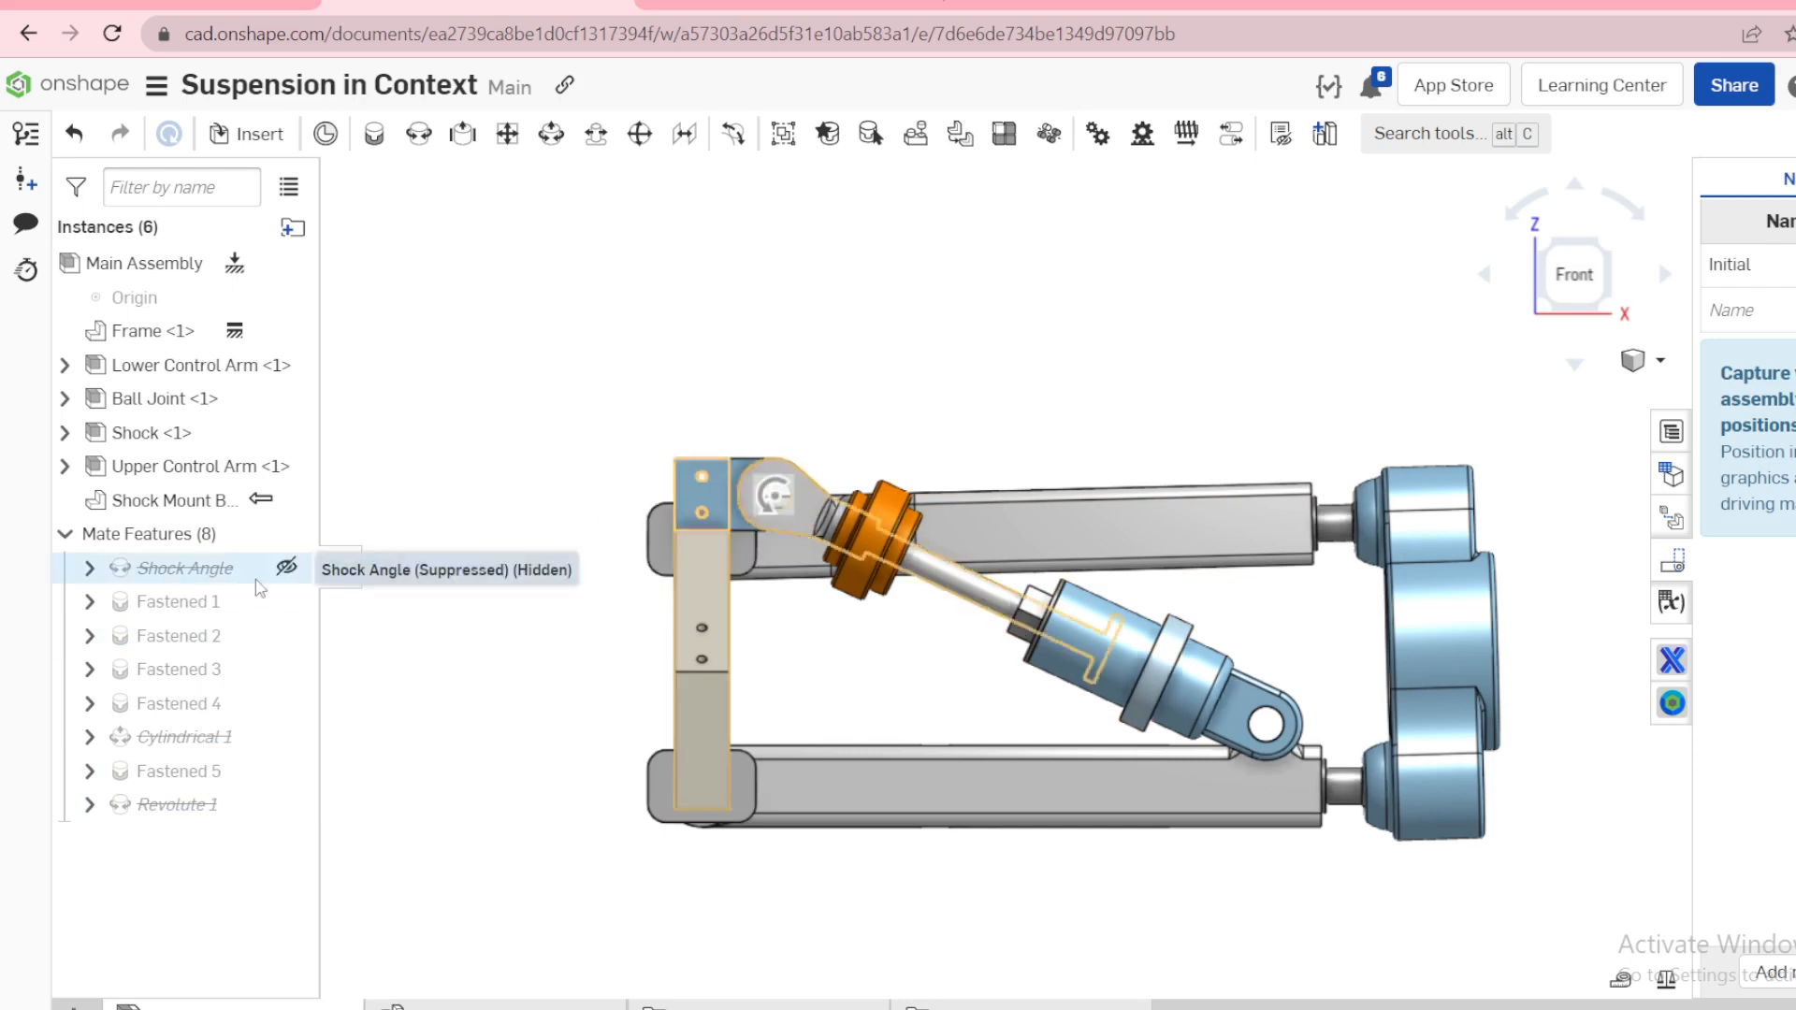
{"action": "right_click", "coordinate": [172, 578]}
{"action": "left_click", "coordinate": [265, 749]}
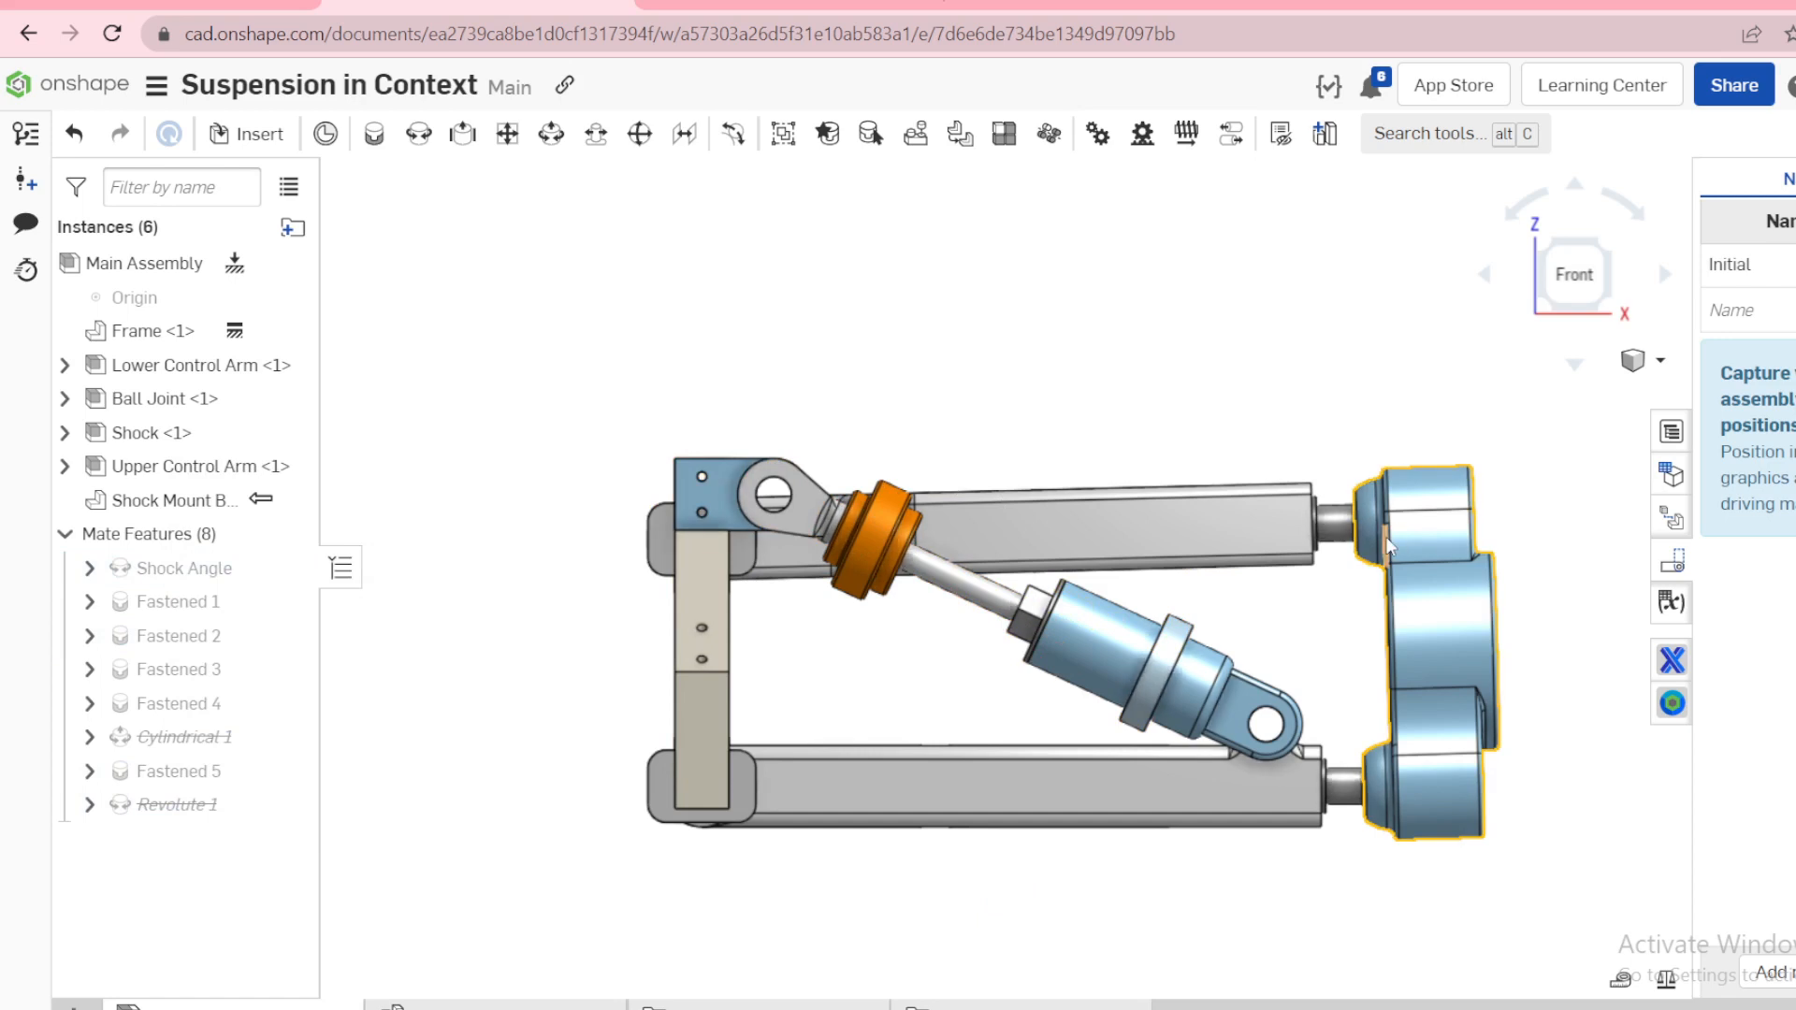
Step: Edit the Shock Angle mate, set both of its rotation limits to 20 deg and accept the change
{"action": "right_click", "coordinate": [177, 577]}
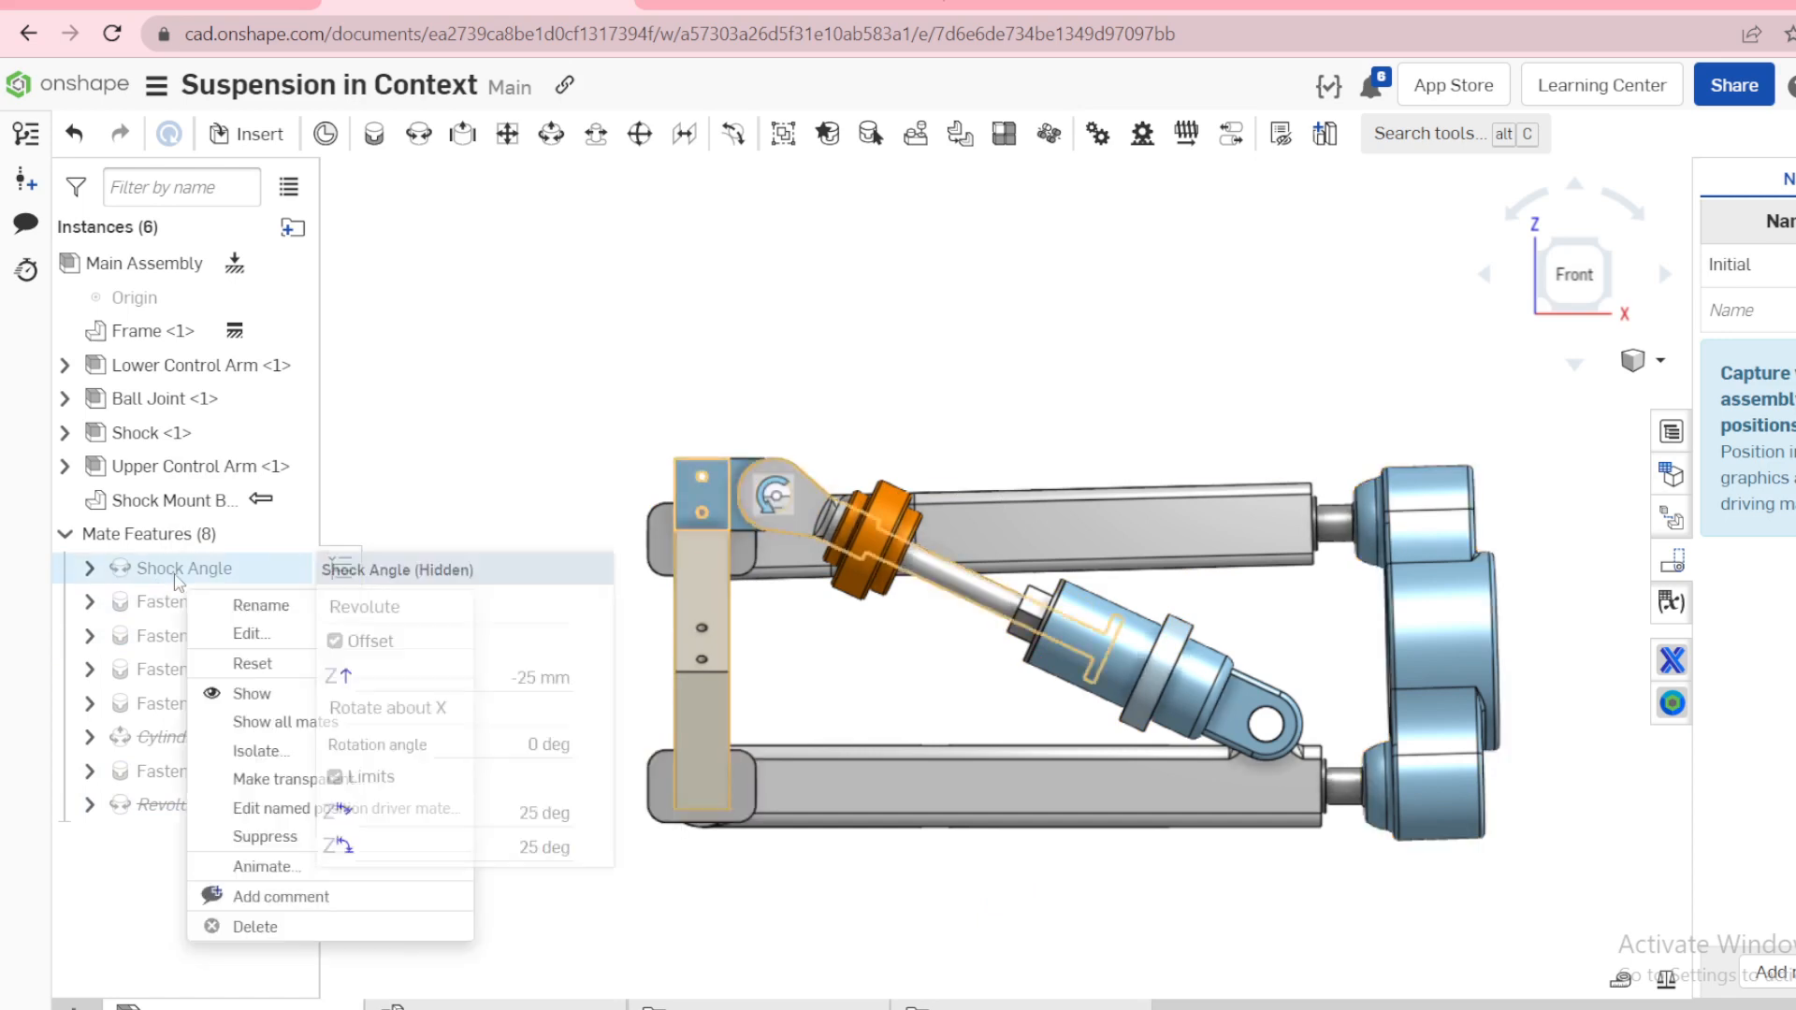
{"action": "left_click", "coordinate": [238, 644]}
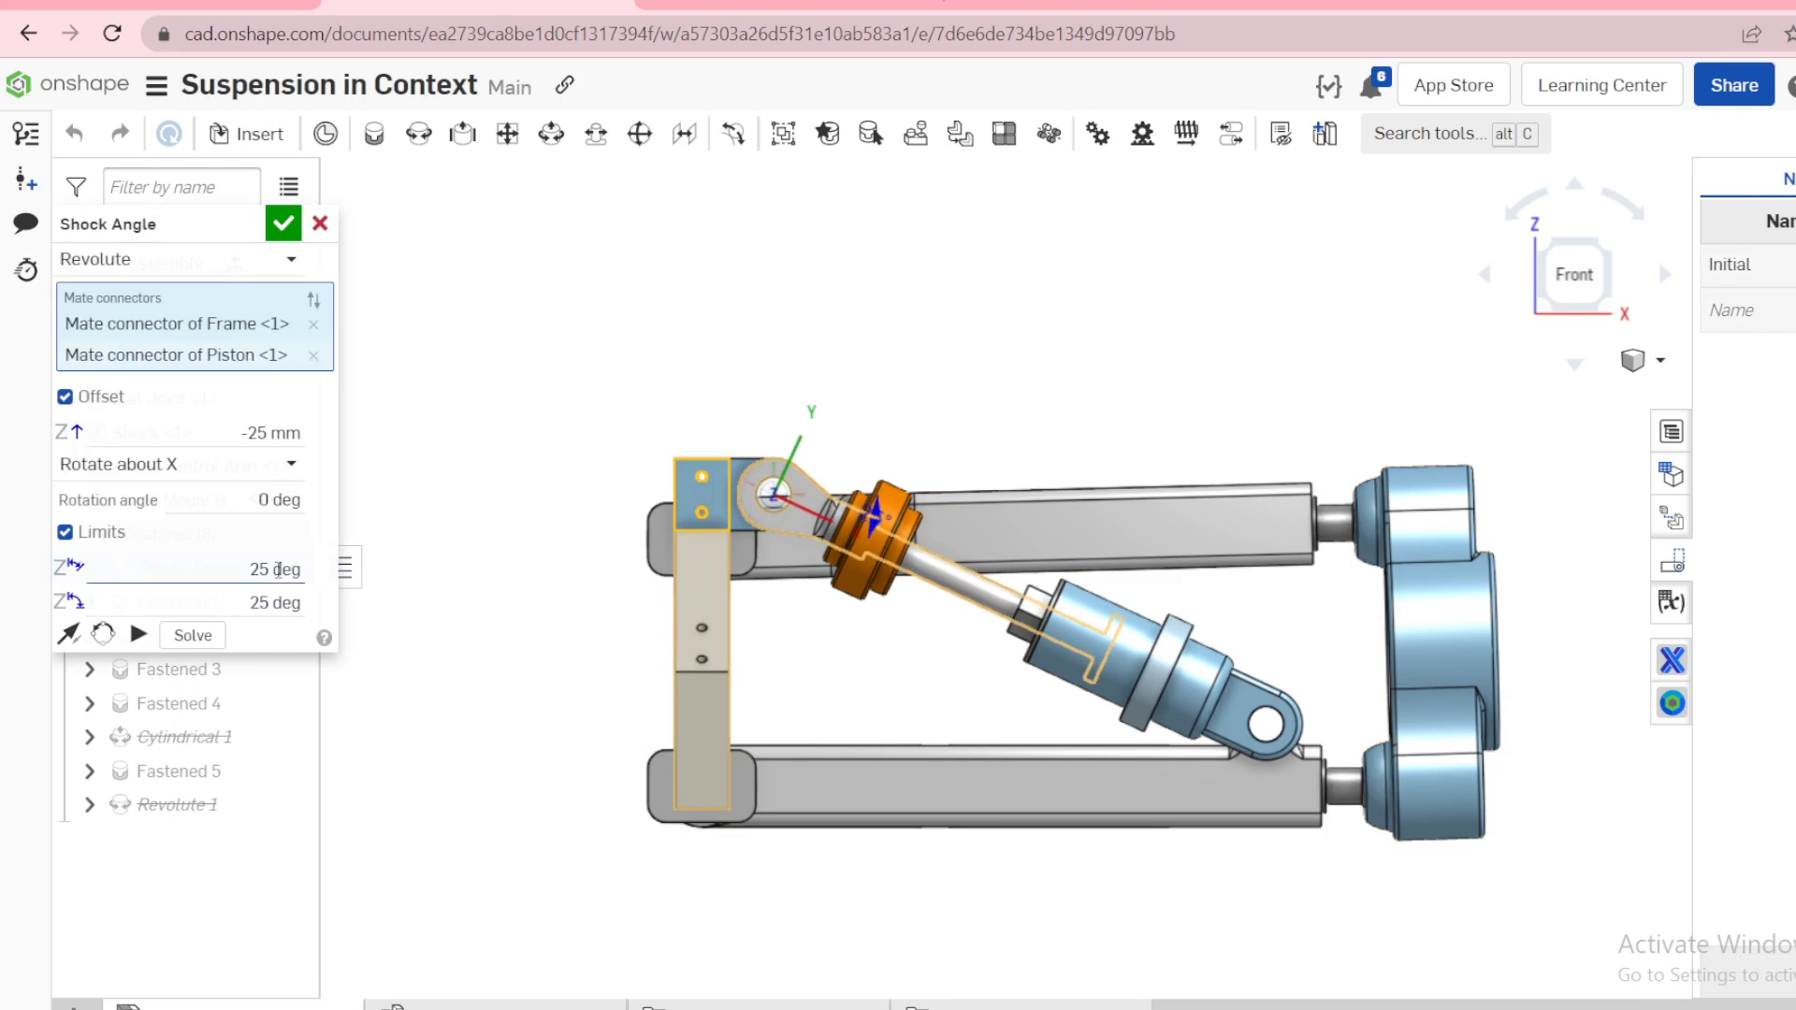
{"action": "left_click", "coordinate": [267, 569]}
{"action": "type", "text": "20"}
{"action": "left_click", "coordinate": [258, 603]}
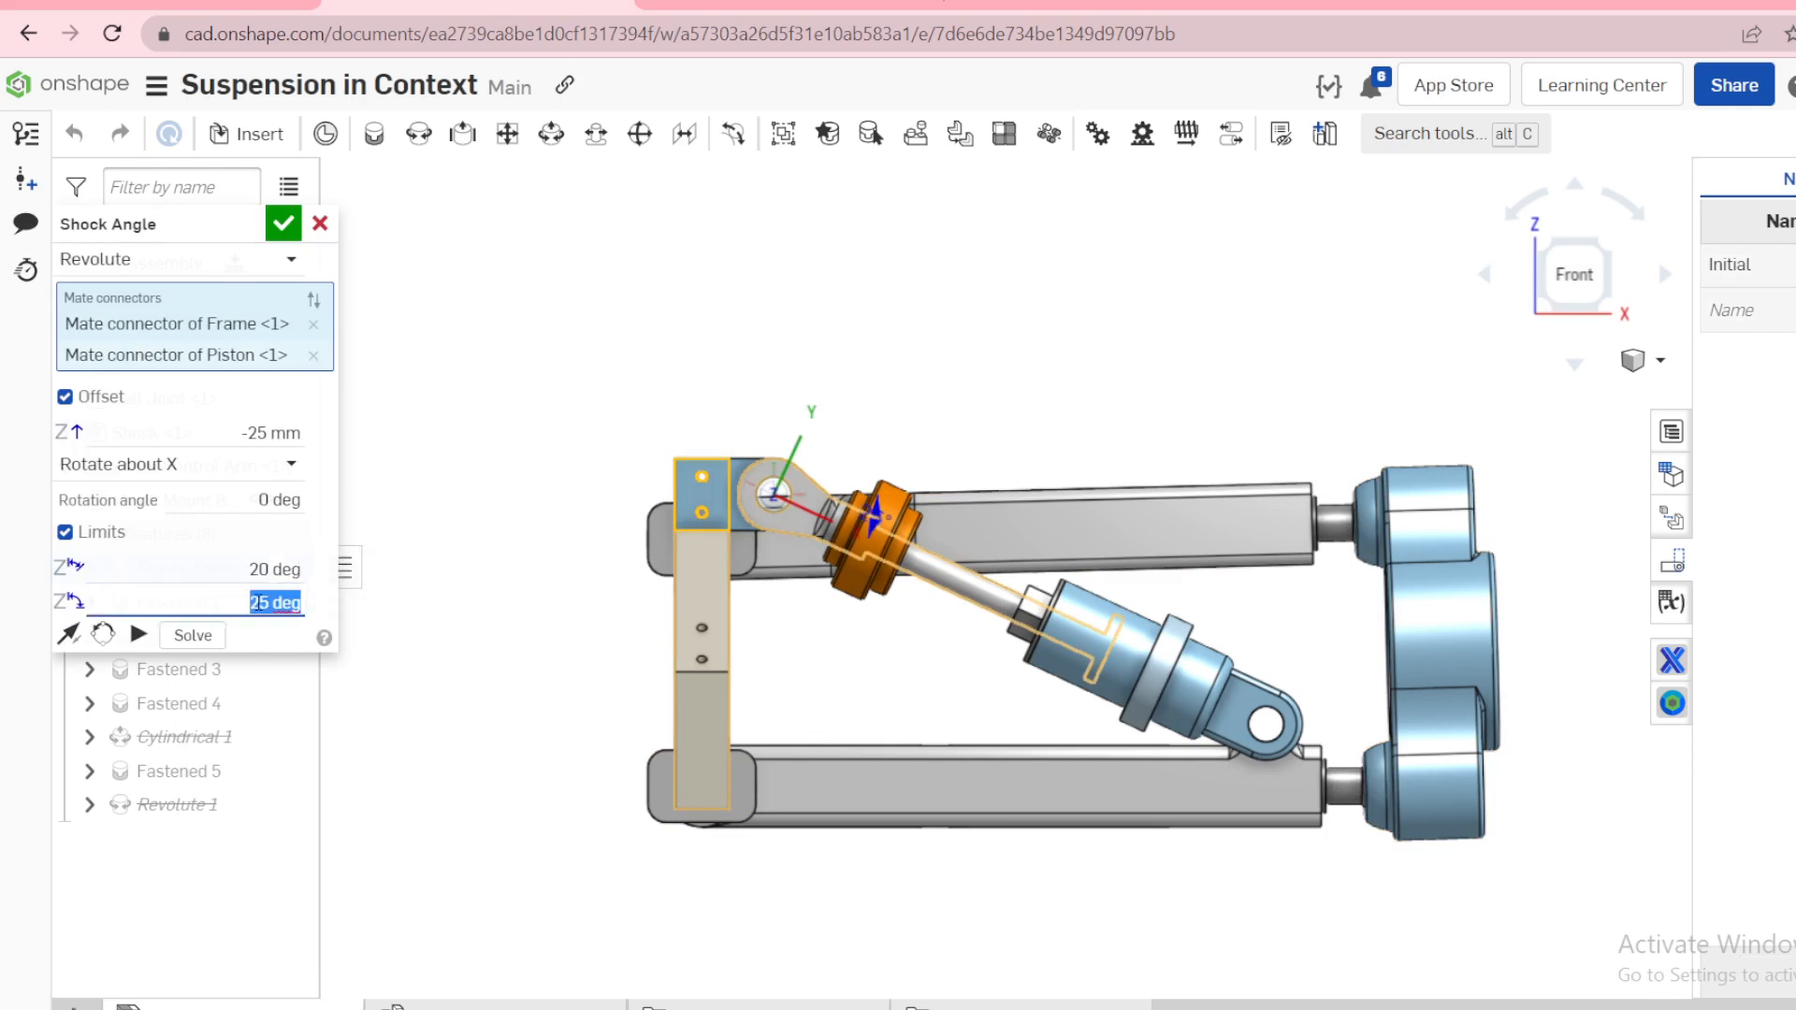
{"action": "type", "text": "20"}
{"action": "left_click", "coordinate": [465, 502]}
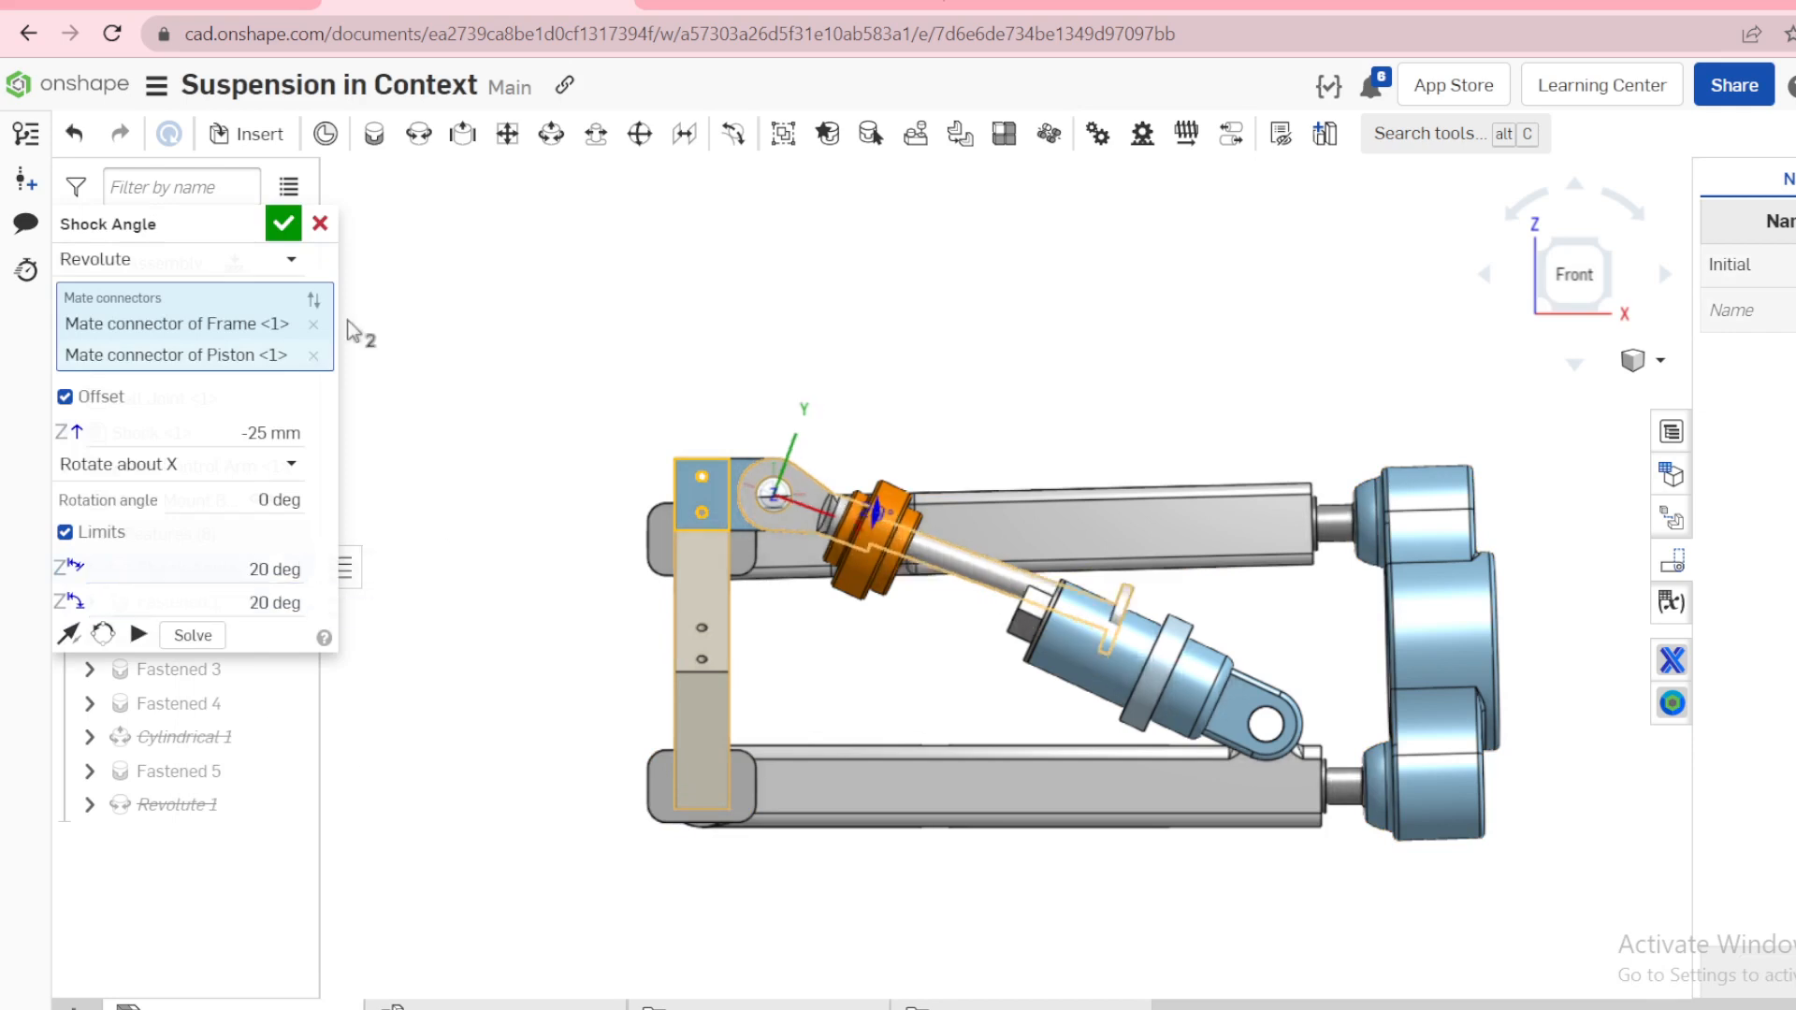
{"action": "left_click", "coordinate": [283, 225]}
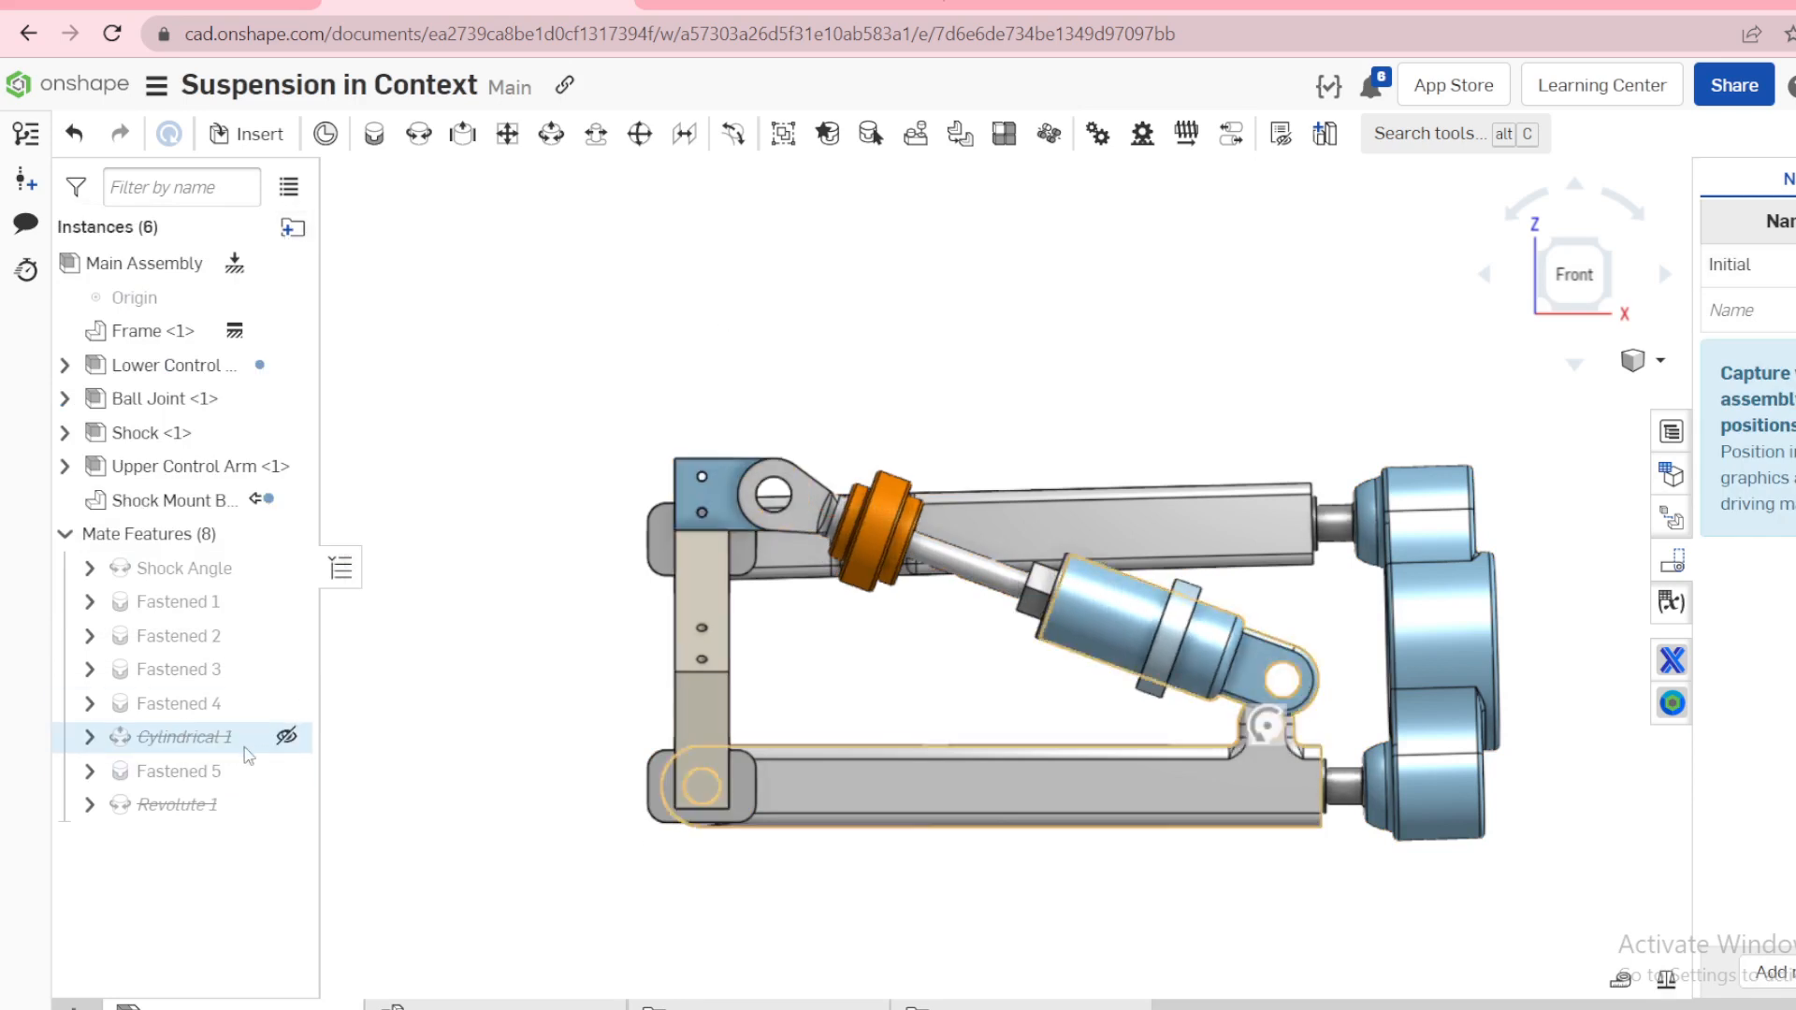
Step: Examine the alignment between the shock's lower eye hole and the mounting hole on the lower control arm
{"action": "scroll", "coordinate": [1282, 707], "scroll_direction": "up", "scroll_amount": 5}
{"action": "scroll", "coordinate": [1282, 707], "scroll_direction": "up", "scroll_amount": 2}
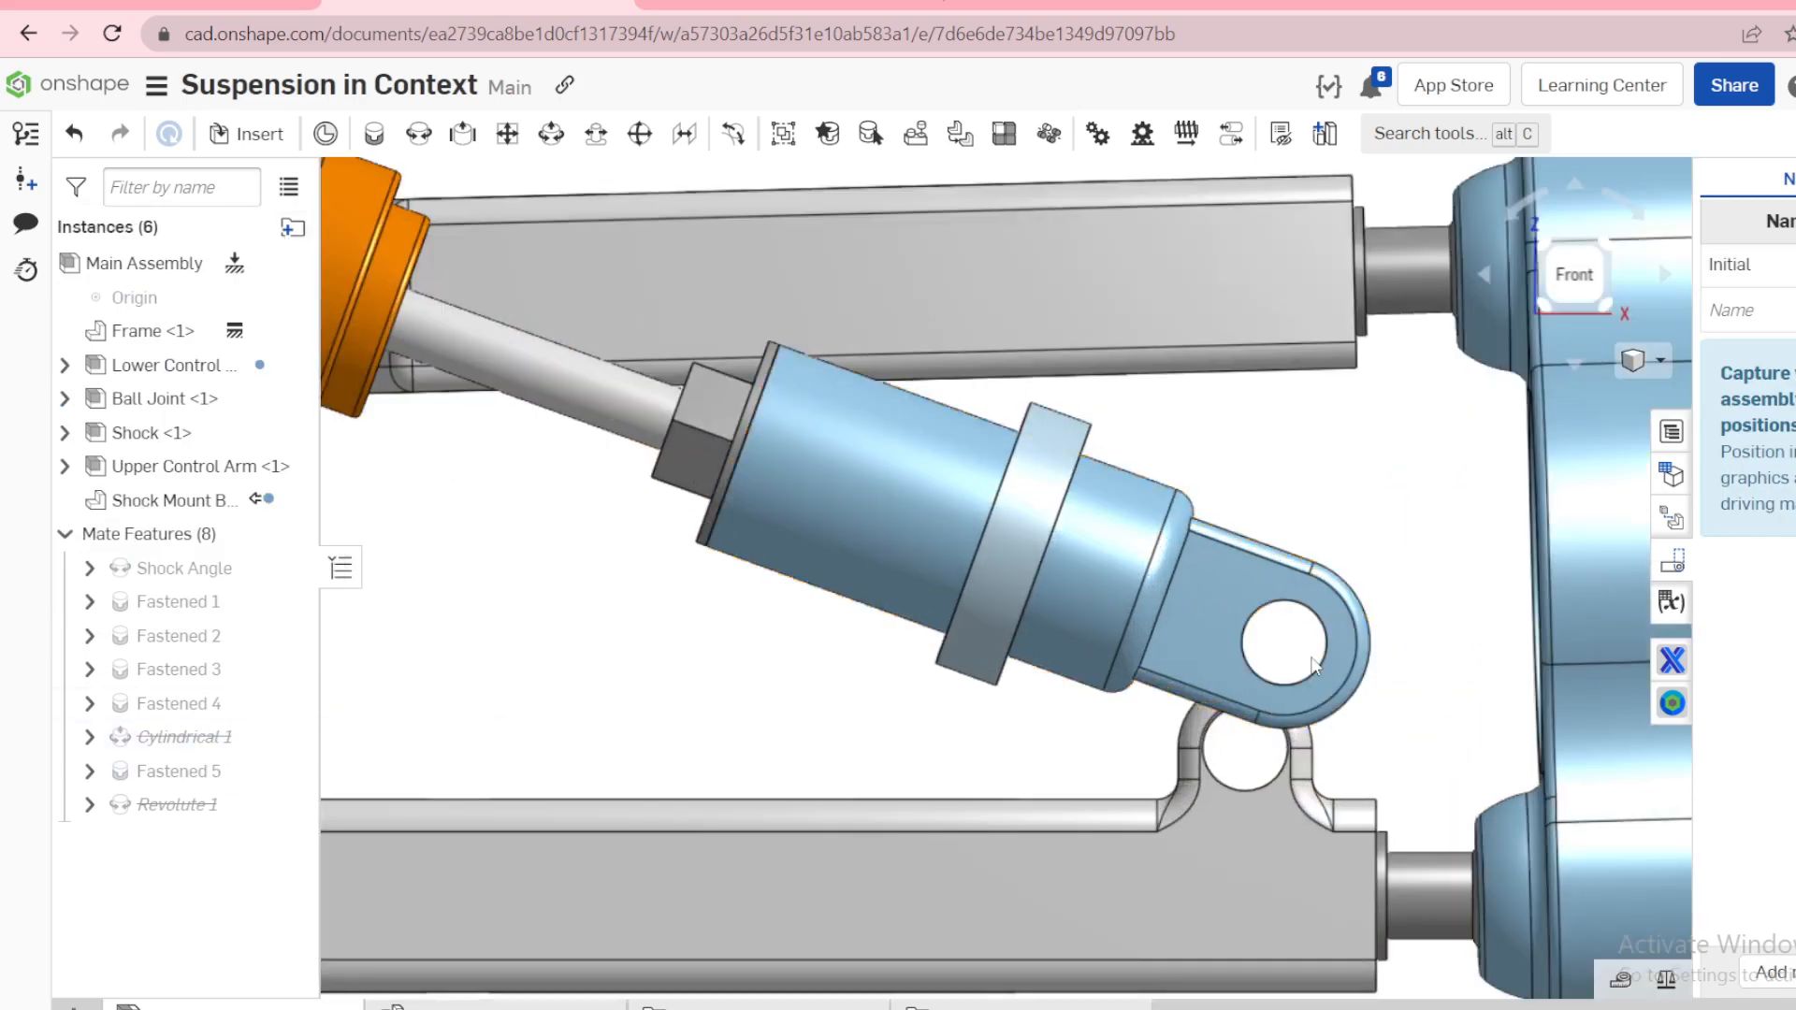
{"action": "scroll", "coordinate": [1279, 706], "scroll_direction": "up", "scroll_amount": 4}
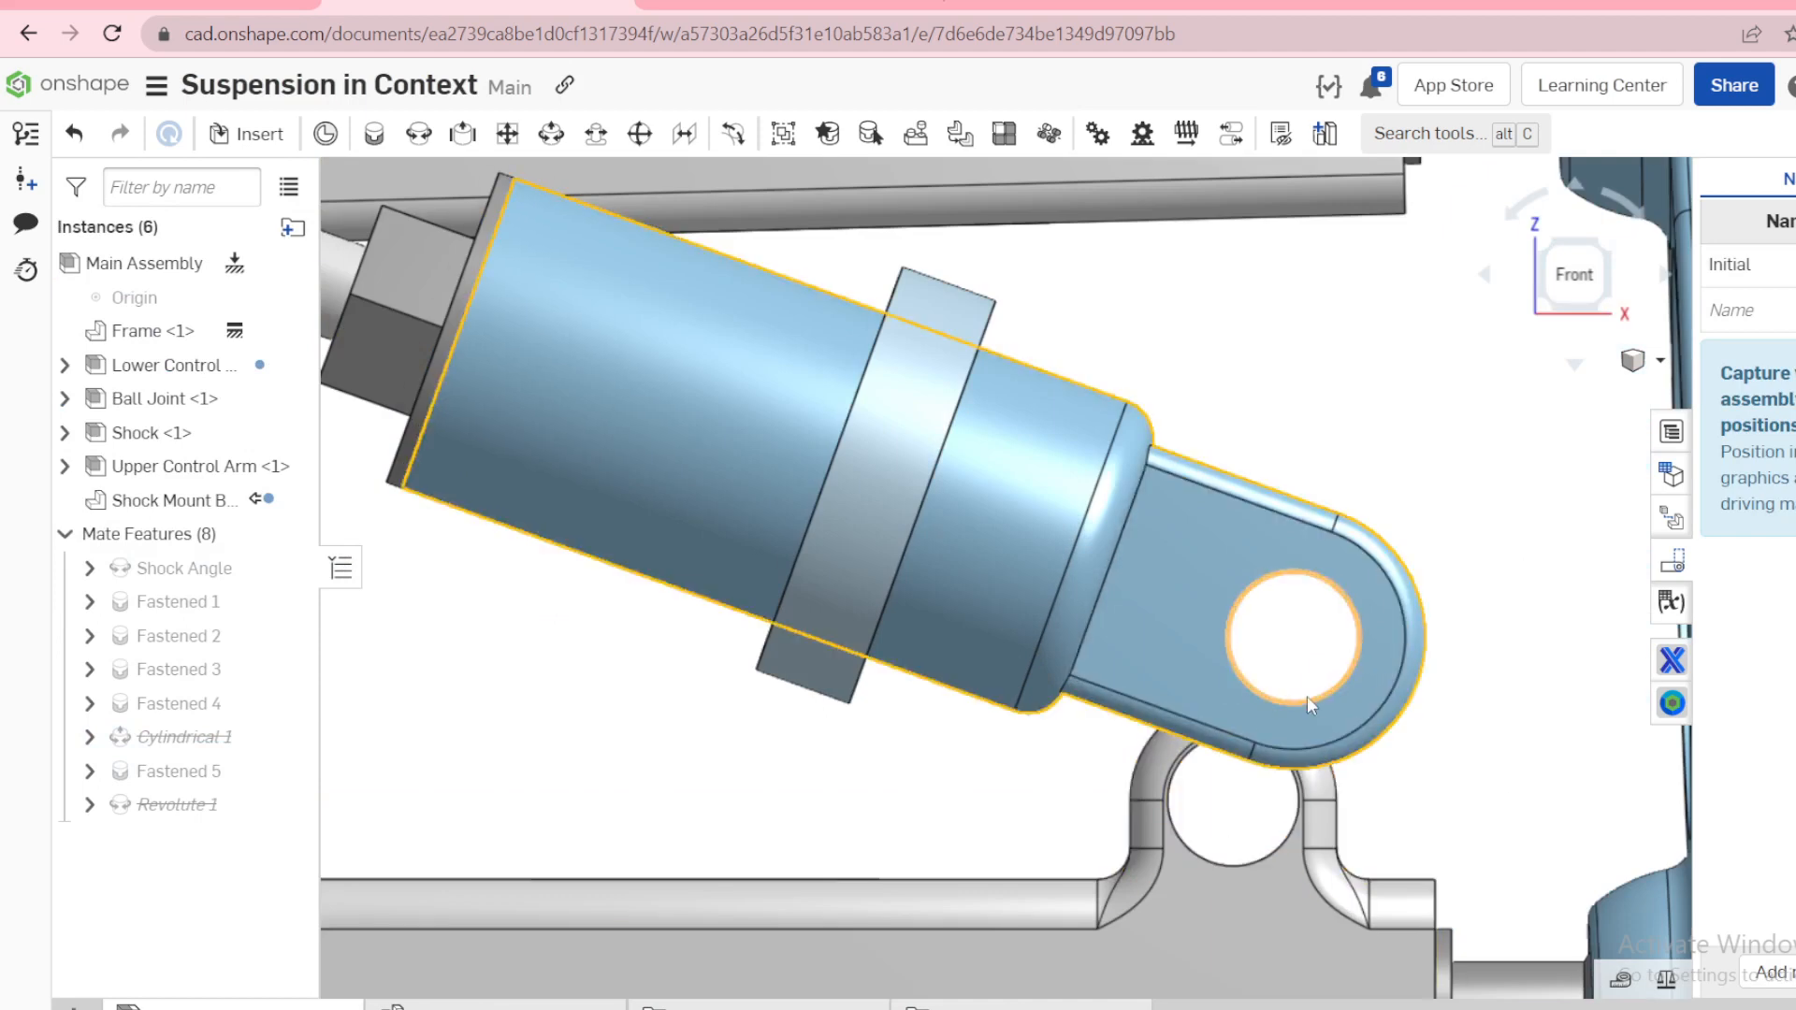
{"action": "left_click", "coordinate": [1222, 865]}
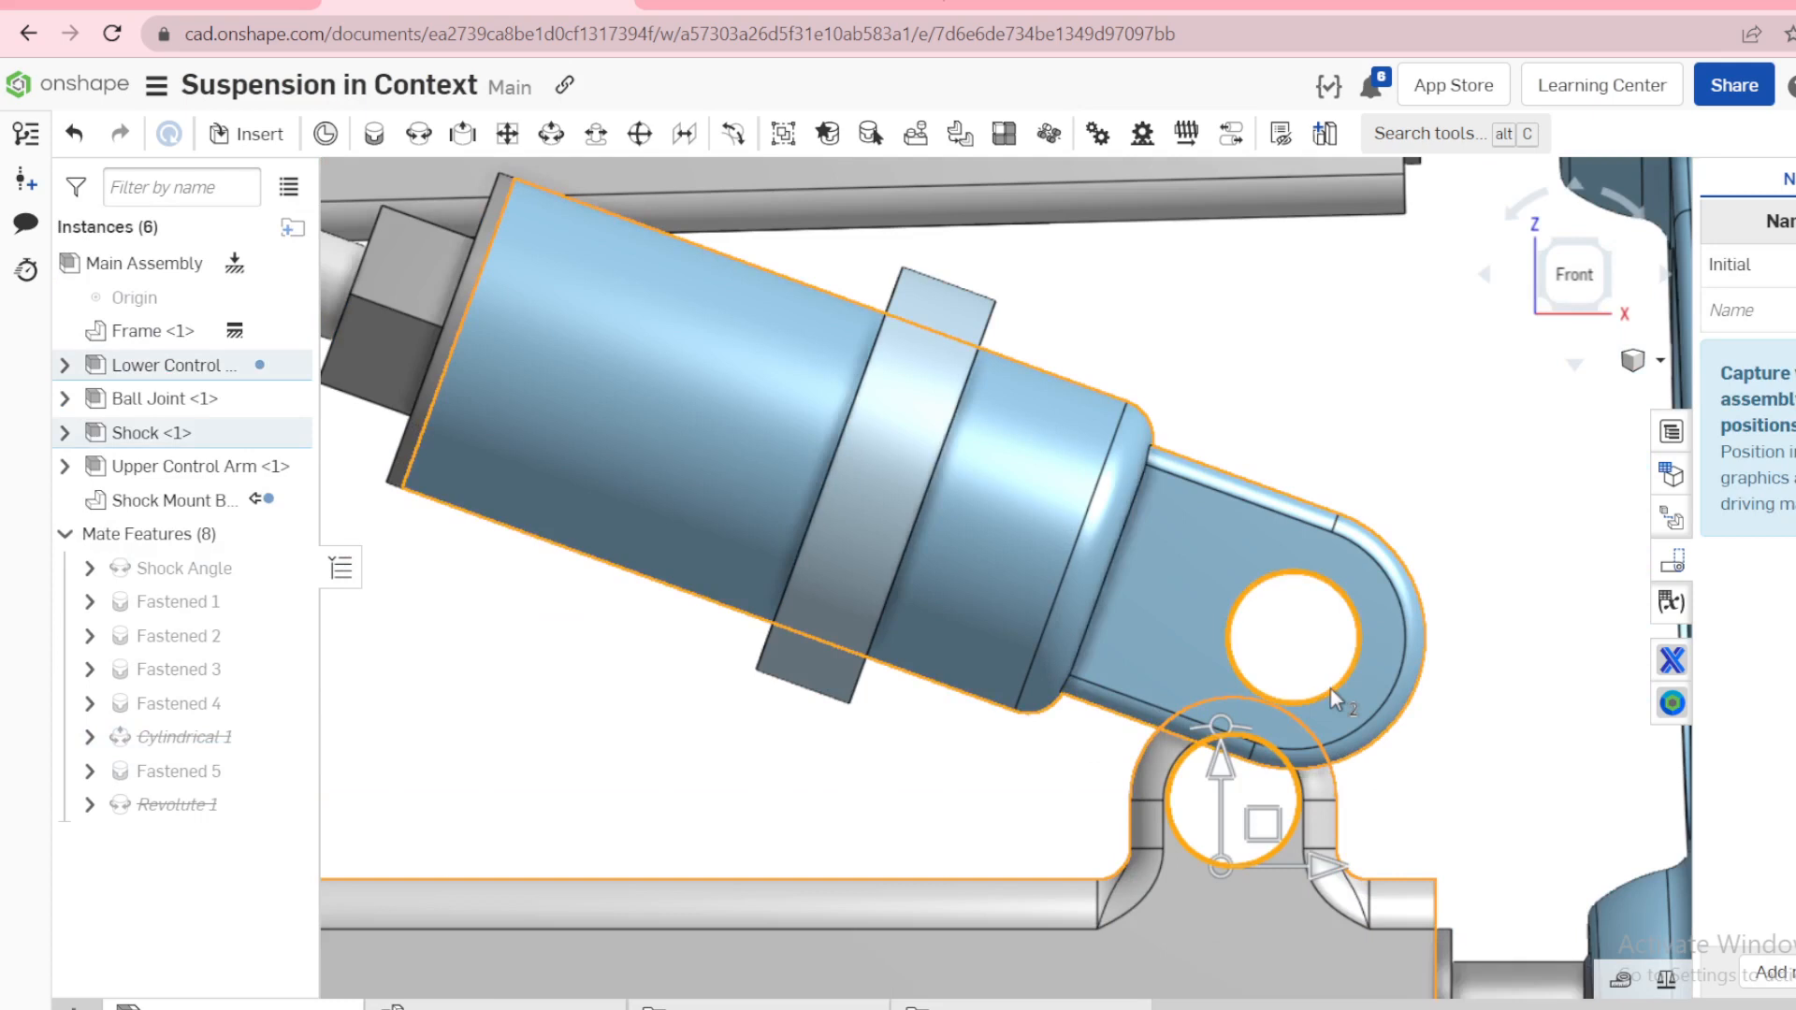
{"action": "left_click", "coordinate": [993, 789]}
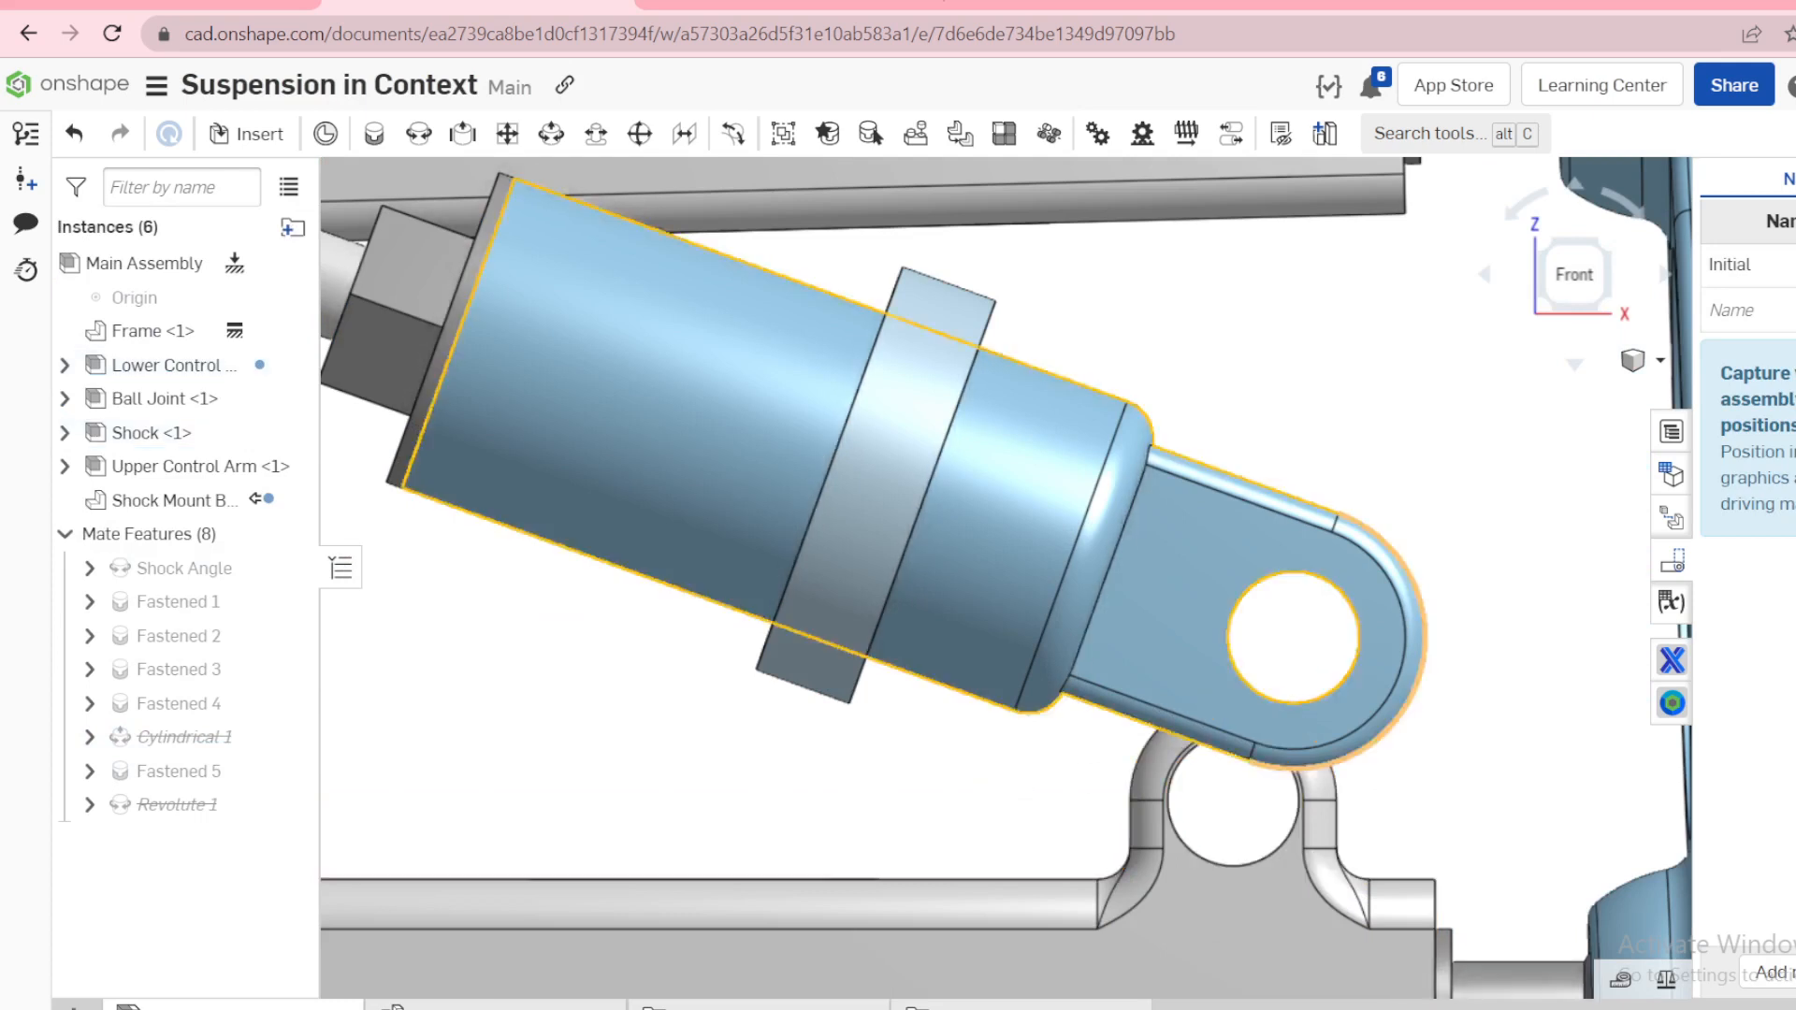
{"action": "scroll", "coordinate": [771, 612], "scroll_direction": "down", "scroll_amount": 3}
{"action": "scroll", "coordinate": [771, 612], "scroll_direction": "down", "scroll_amount": 5}
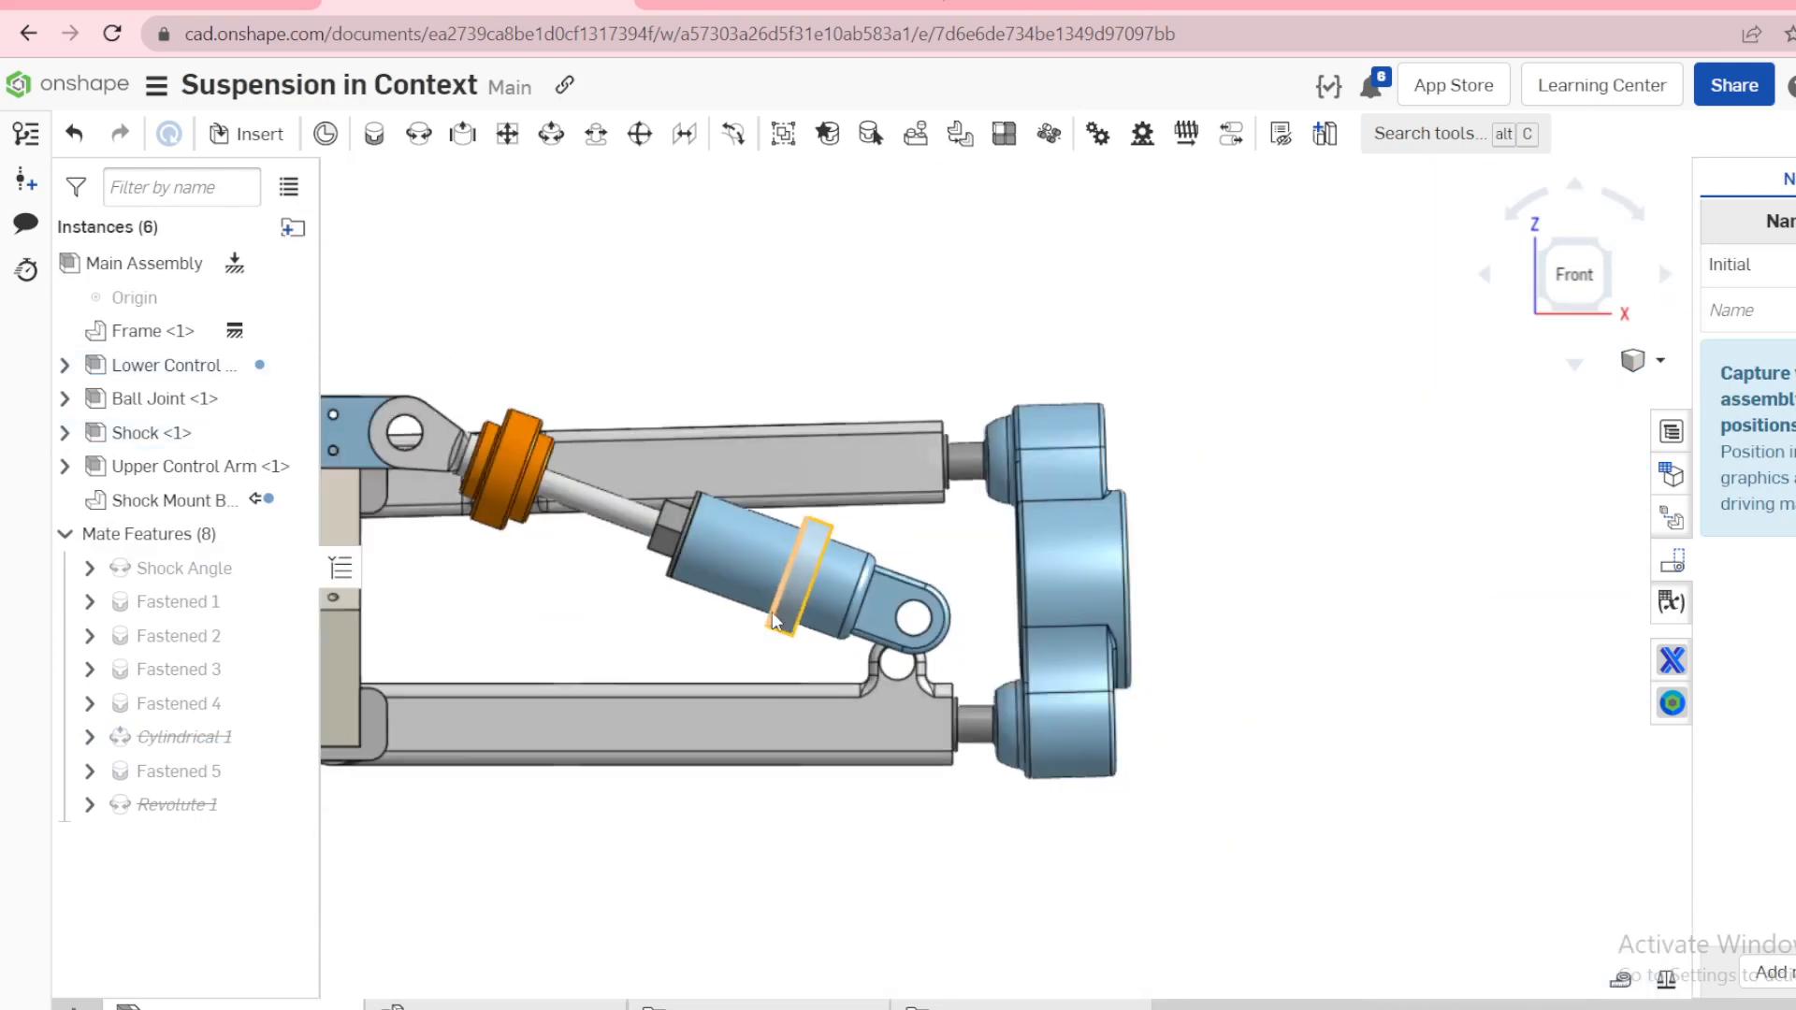
{"action": "scroll", "coordinate": [426, 455], "scroll_direction": "up", "scroll_amount": 2}
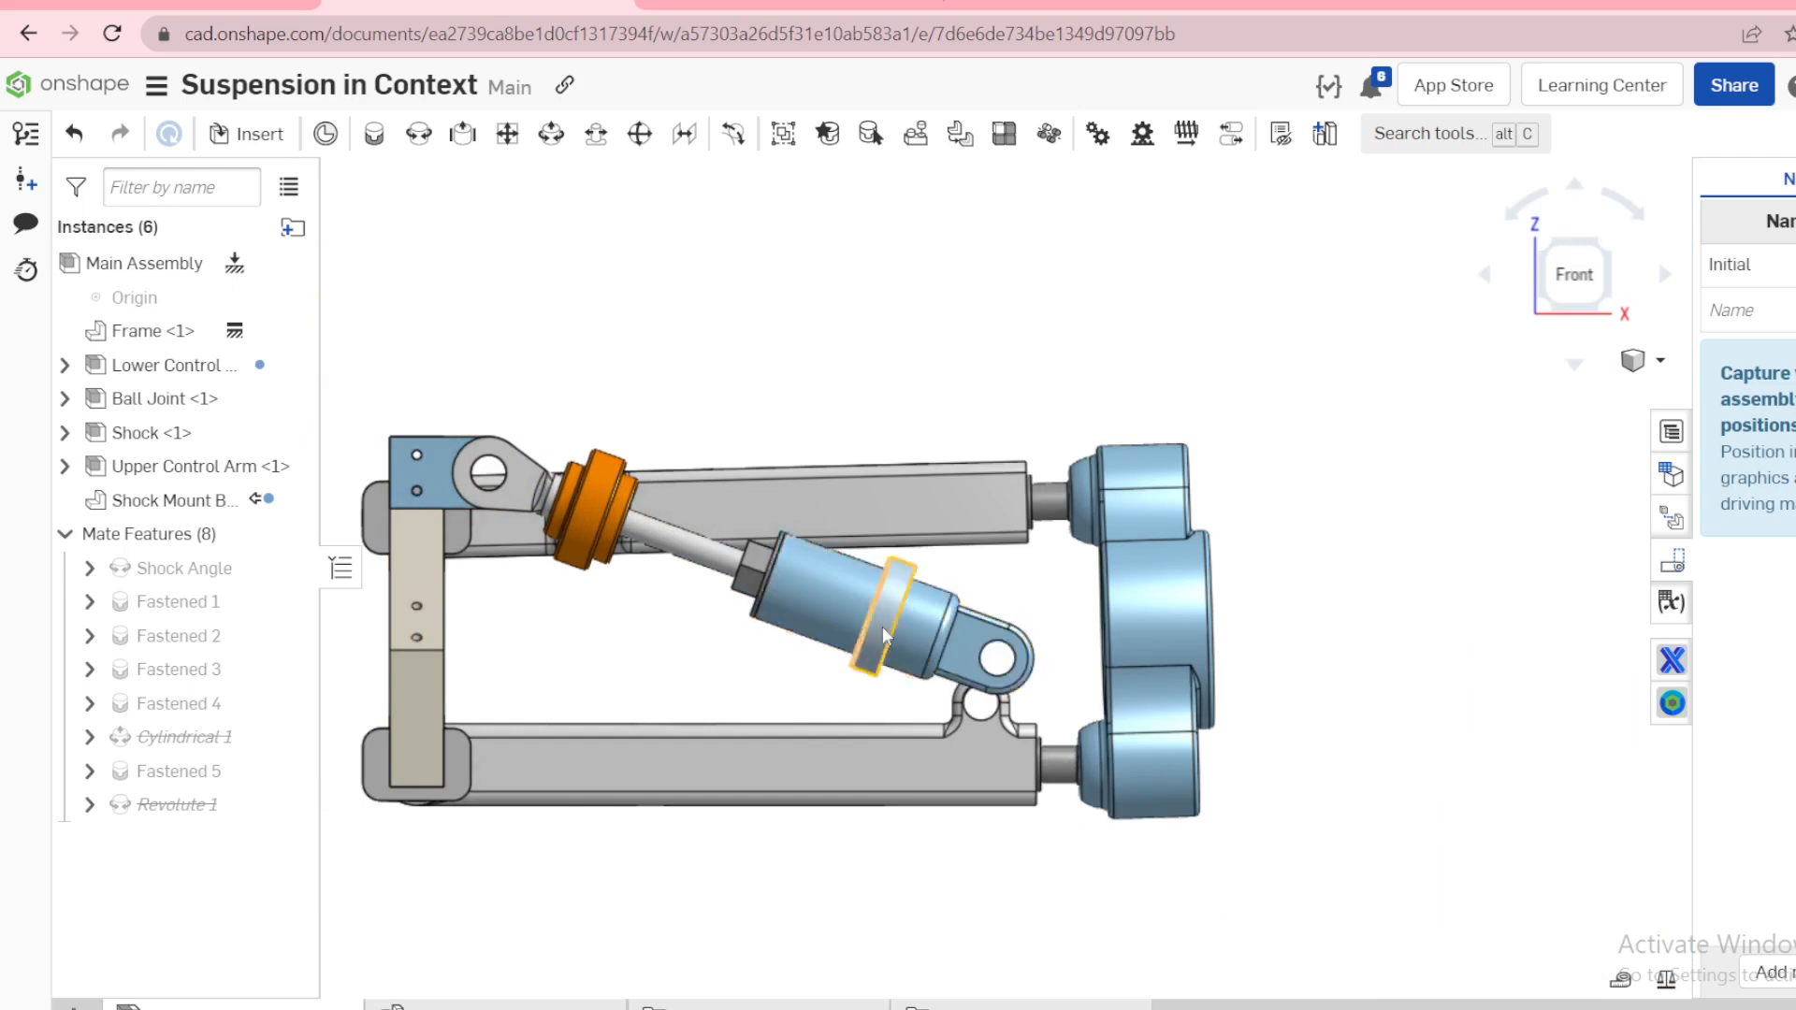
{"action": "scroll", "coordinate": [883, 626], "scroll_direction": "up", "scroll_amount": 4}
{"action": "scroll", "coordinate": [884, 743], "scroll_direction": "down", "scroll_amount": 3}
{"action": "scroll", "coordinate": [900, 732], "scroll_direction": "down", "scroll_amount": 2}
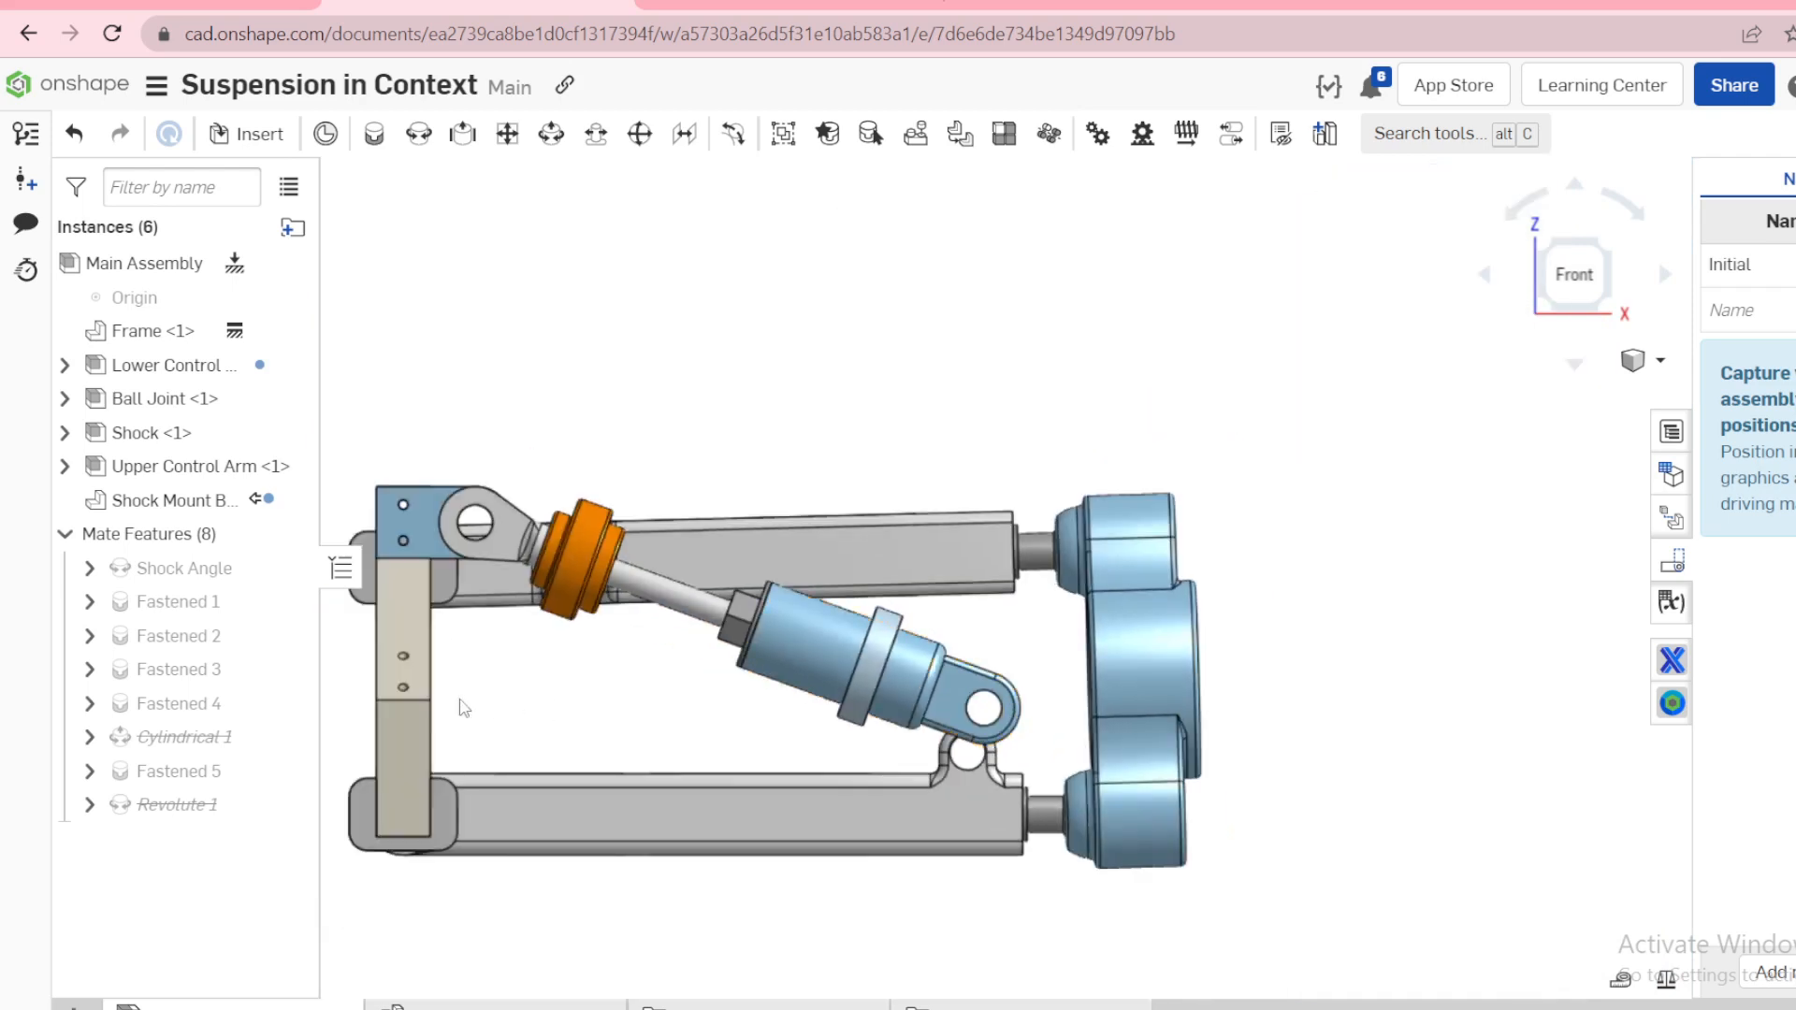
{"action": "scroll", "coordinate": [614, 756], "scroll_direction": "up", "scroll_amount": 2}
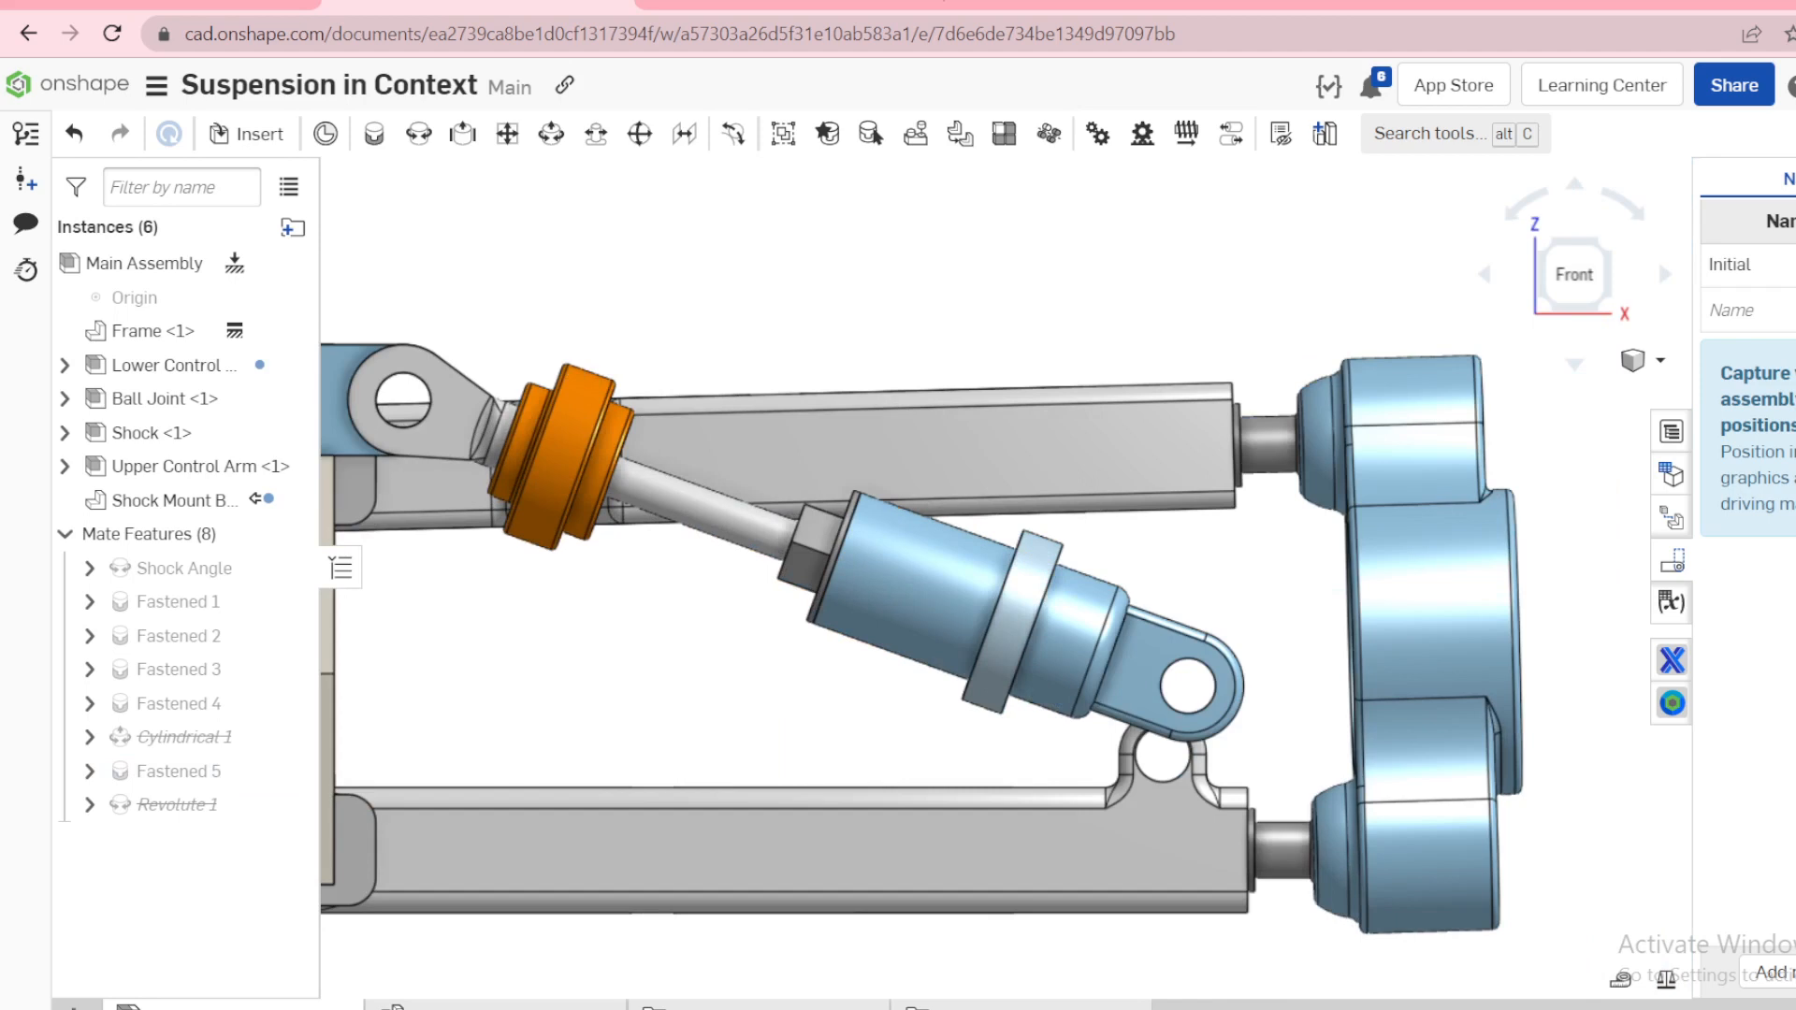
Step: Edit the Shock Angle mate's connector on the frame, set its Y offset to -20 mm and accept it
{"action": "left_click", "coordinate": [89, 568]}
{"action": "right_click", "coordinate": [194, 612]}
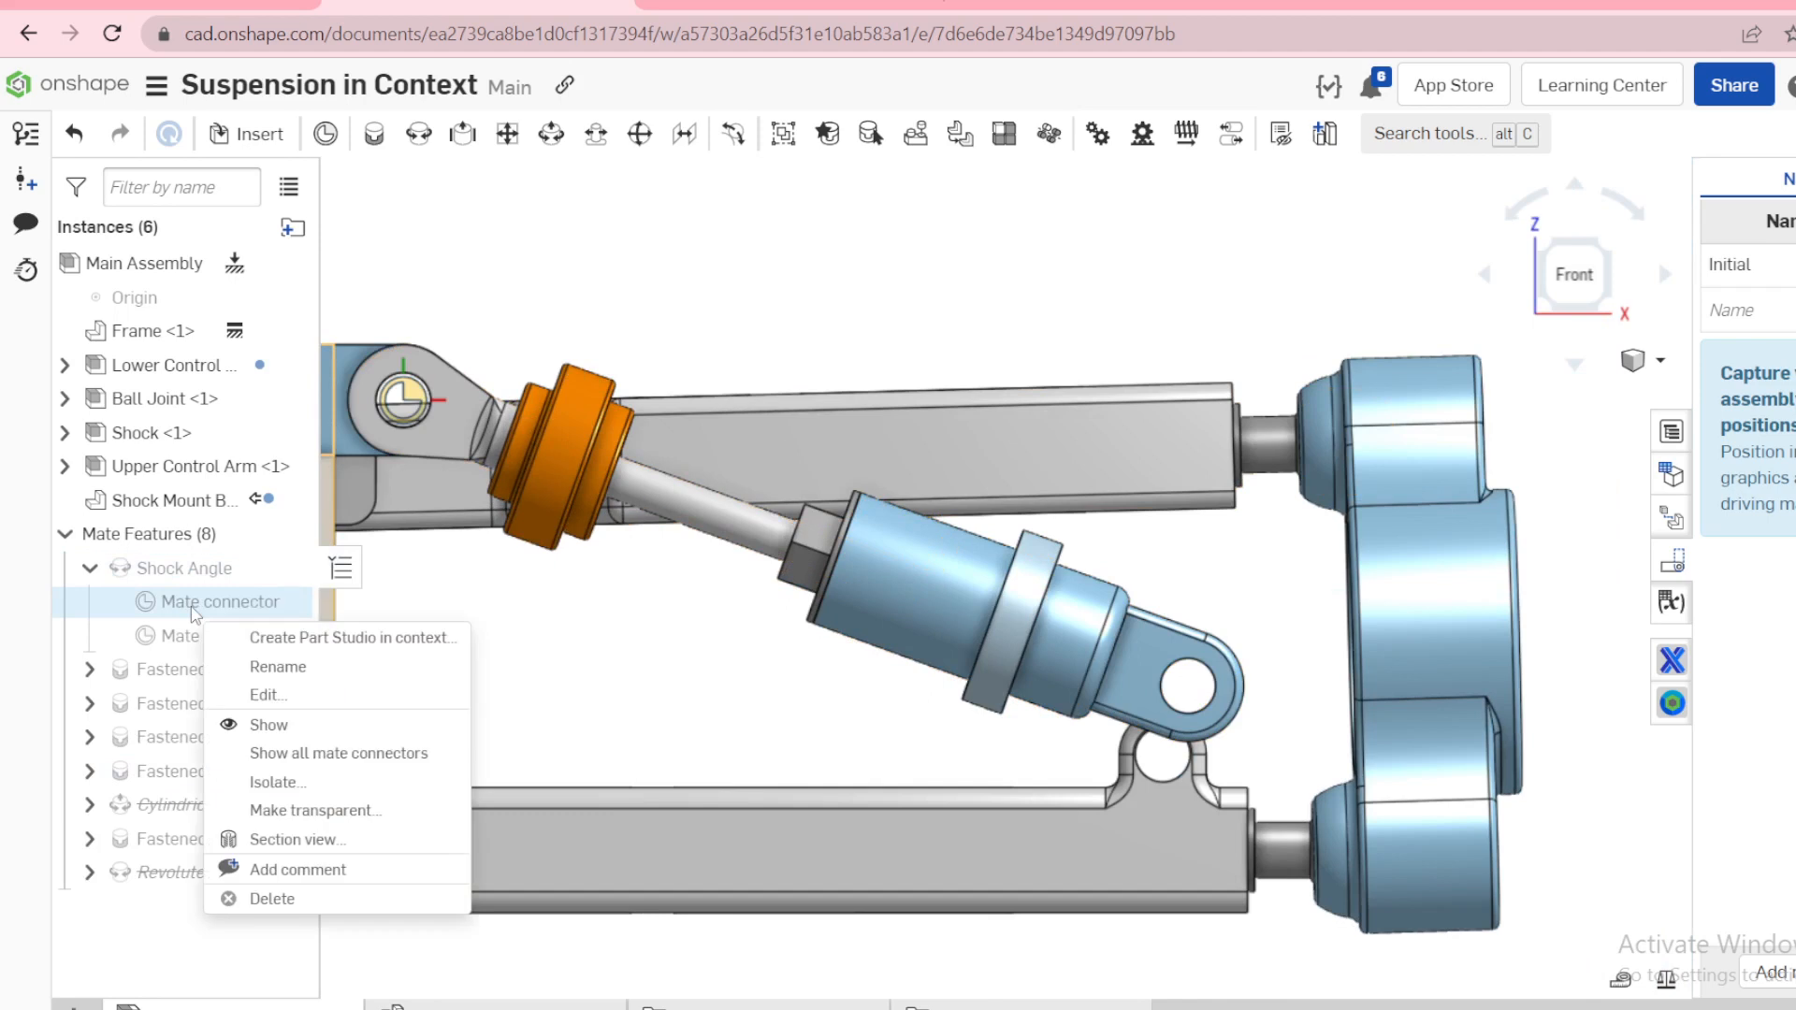
{"action": "left_click", "coordinate": [262, 697]}
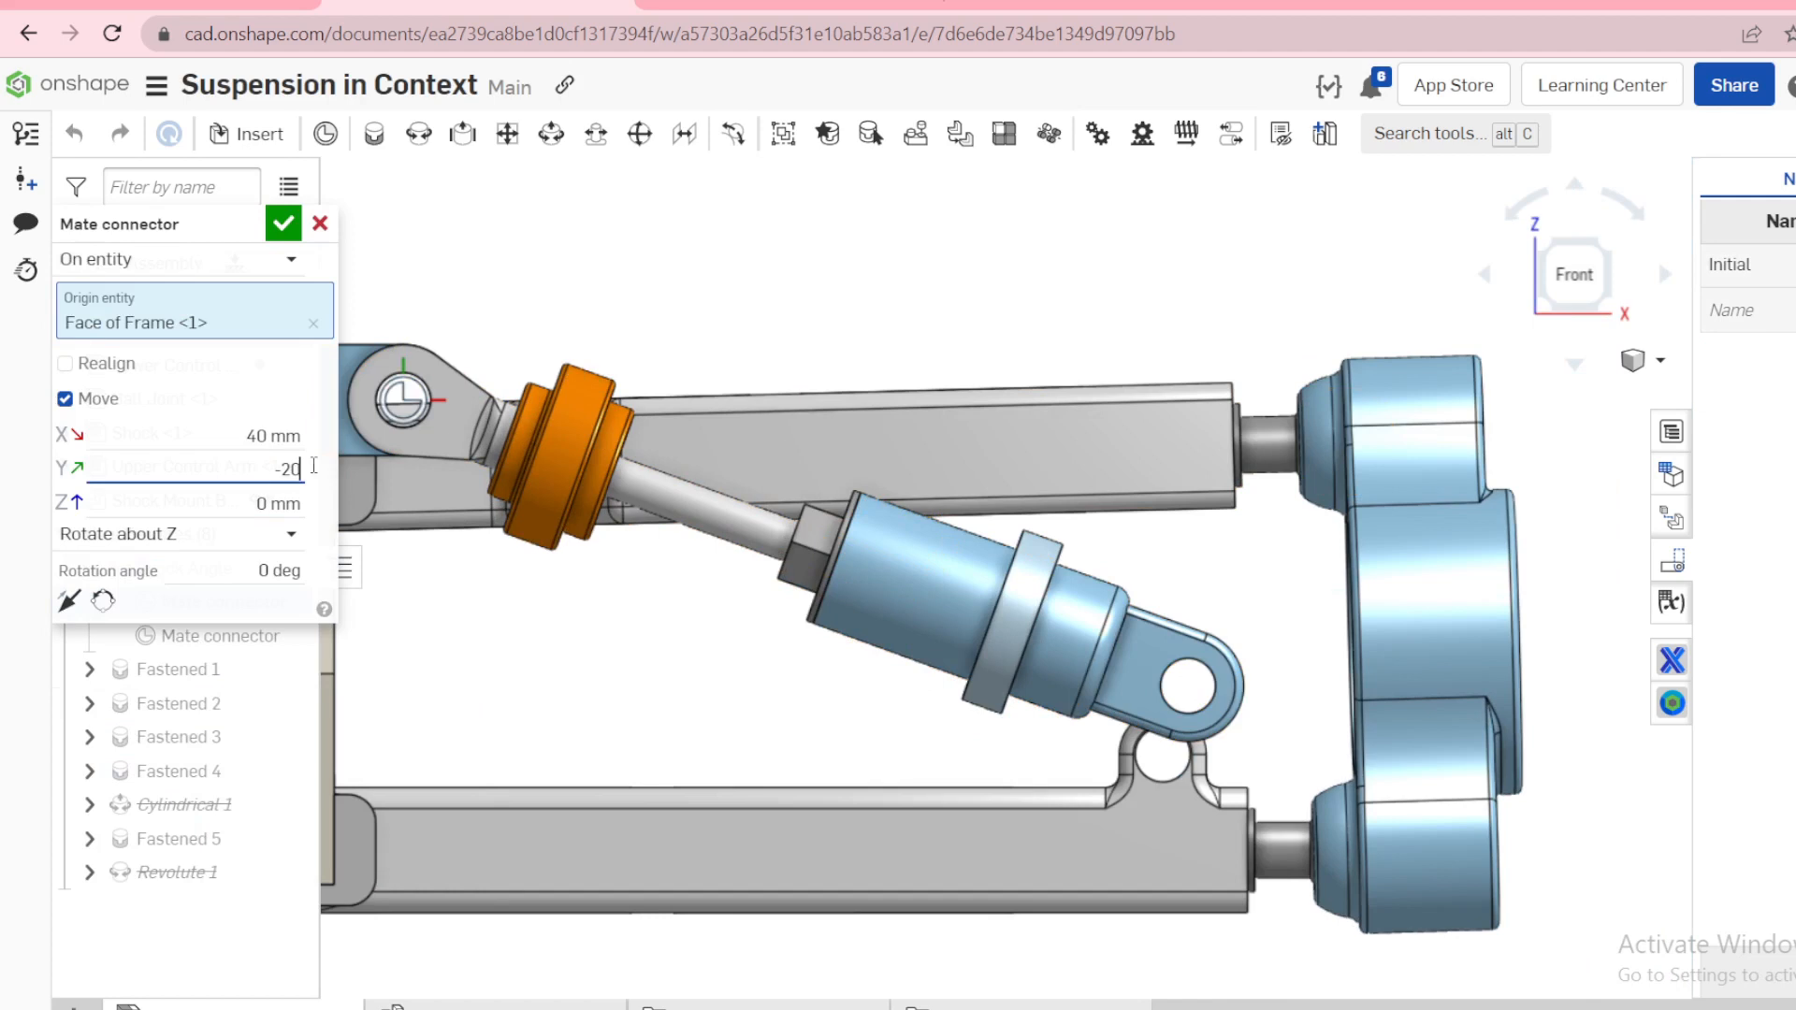
{"action": "left_click", "coordinate": [283, 226]}
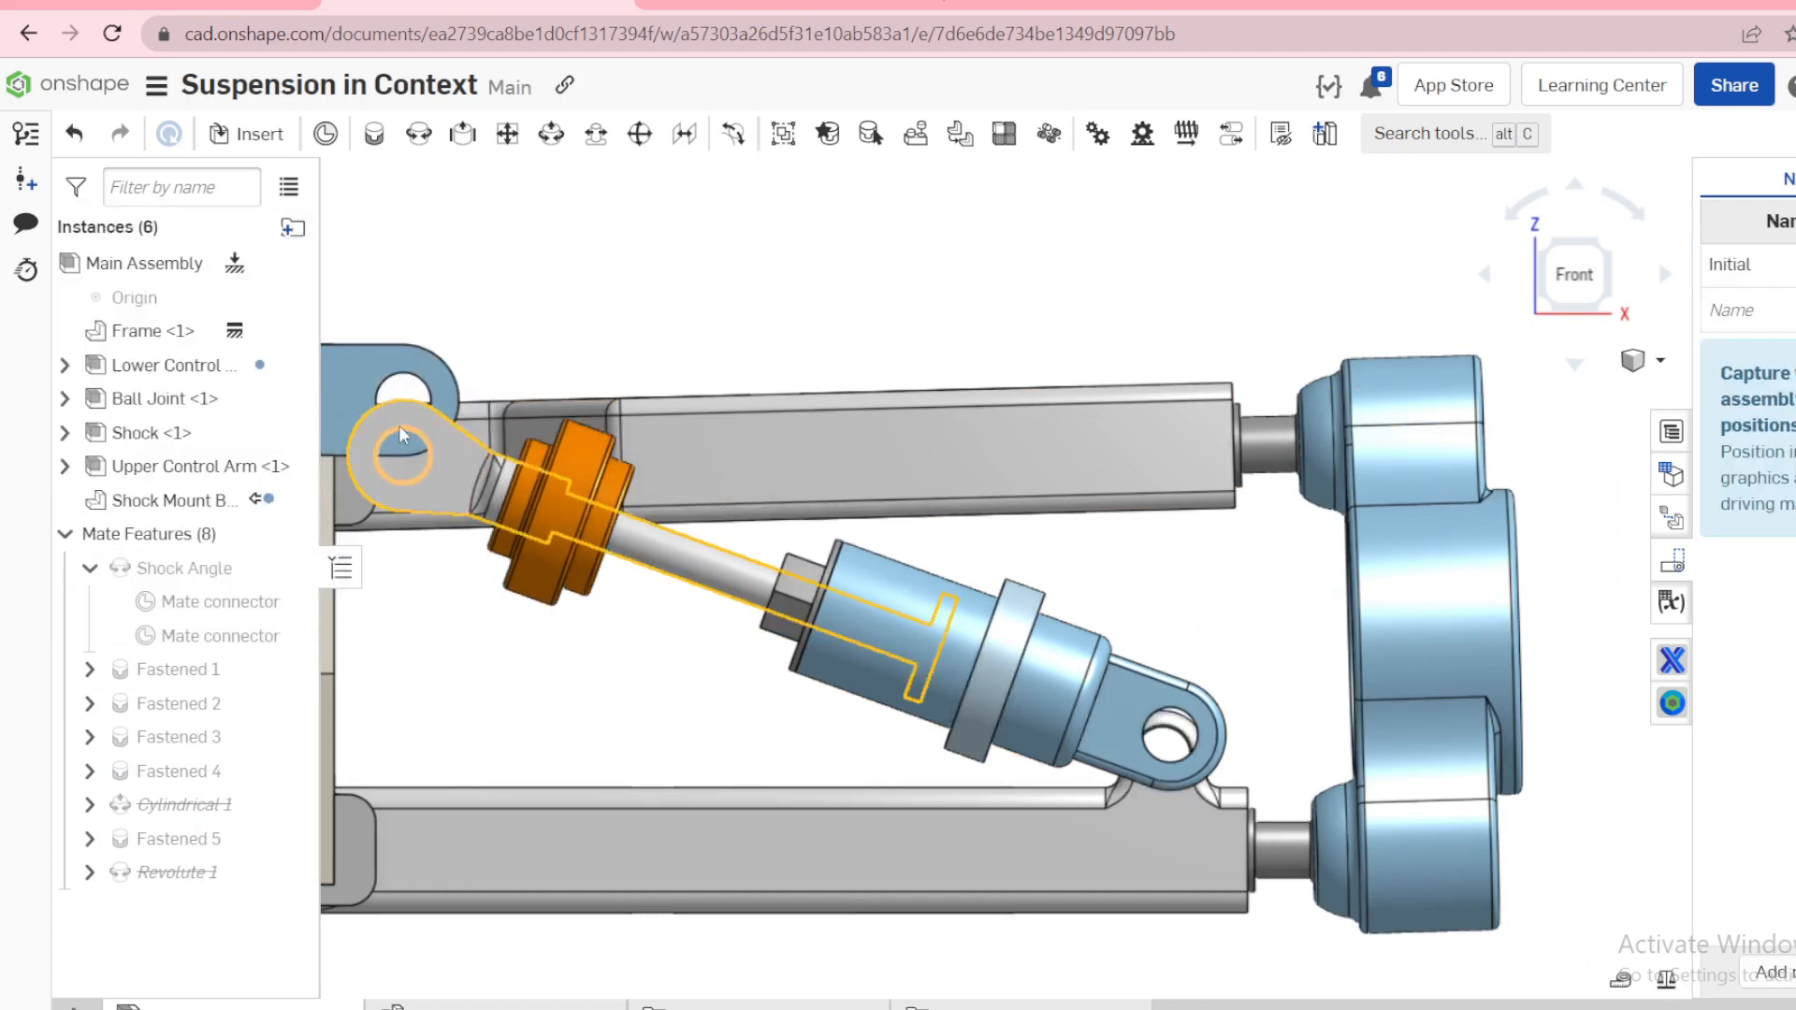
Step: Update the Lower Control Arm's Lower shock mount context to match the shock's new position and inspect the mount around the lower eye
{"action": "scroll", "coordinate": [676, 460], "scroll_direction": "down", "scroll_amount": 3}
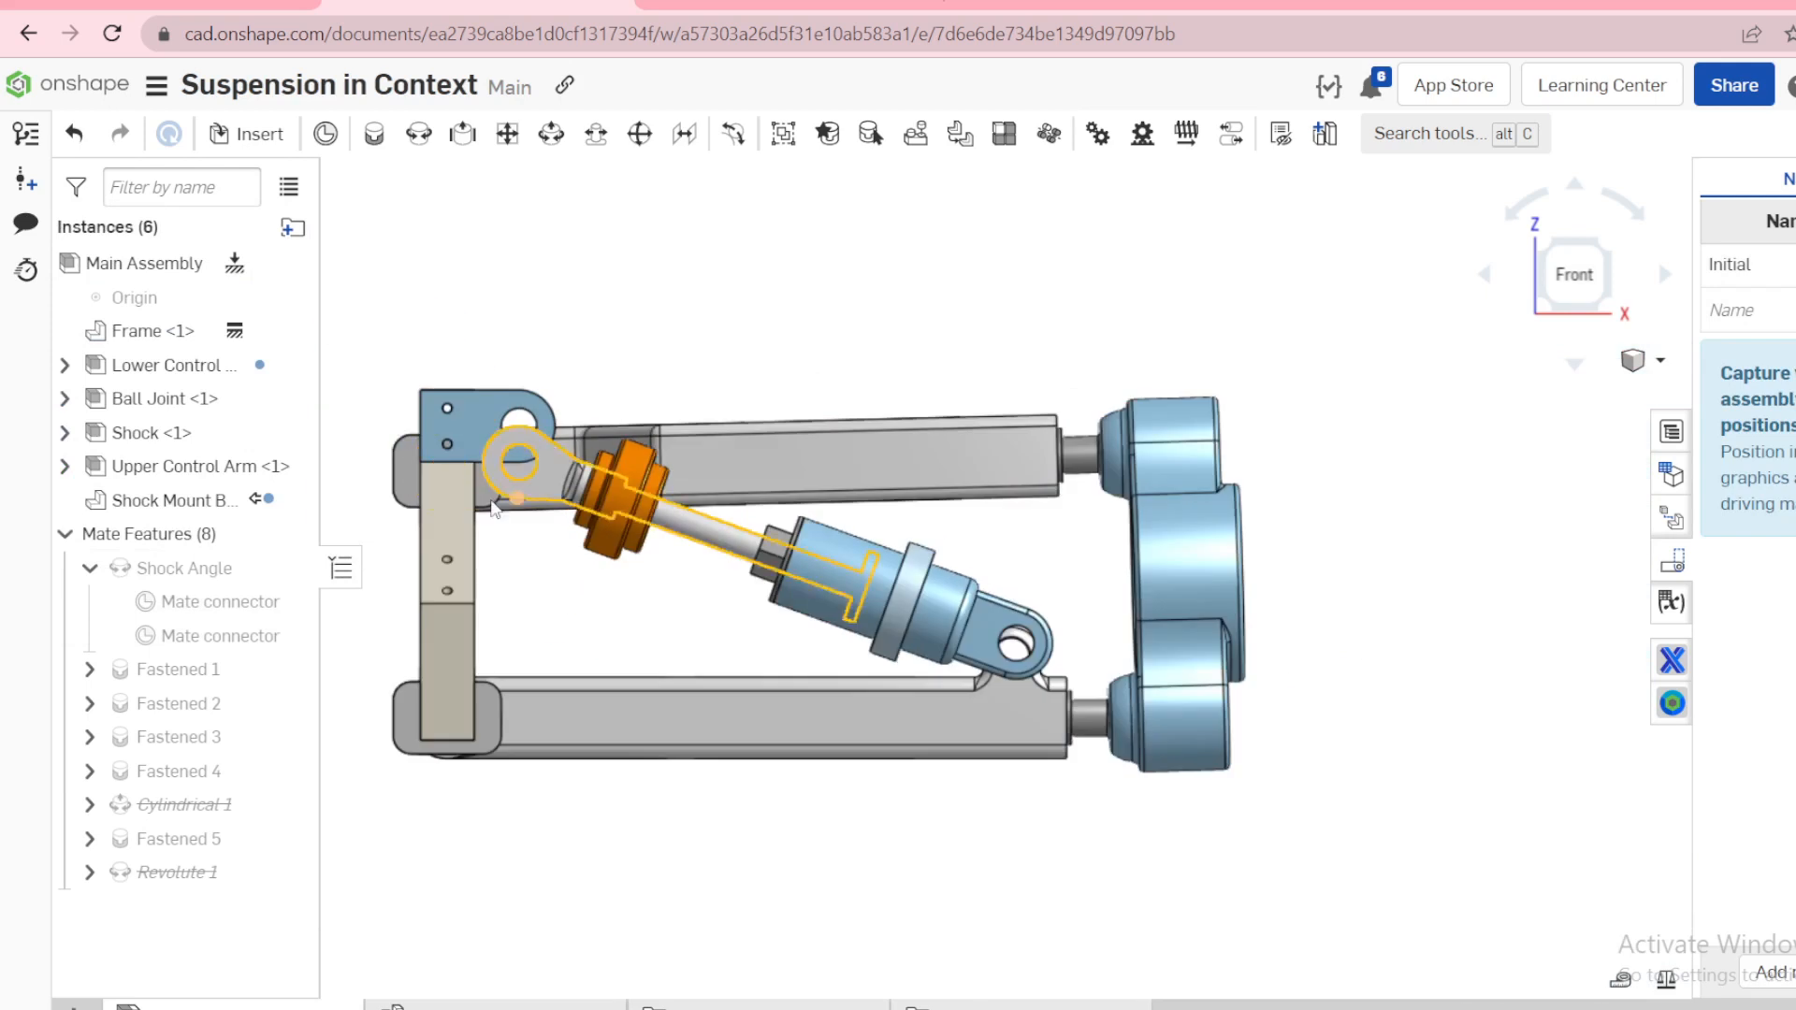
{"action": "scroll", "coordinate": [366, 510], "scroll_direction": "up", "scroll_amount": 3}
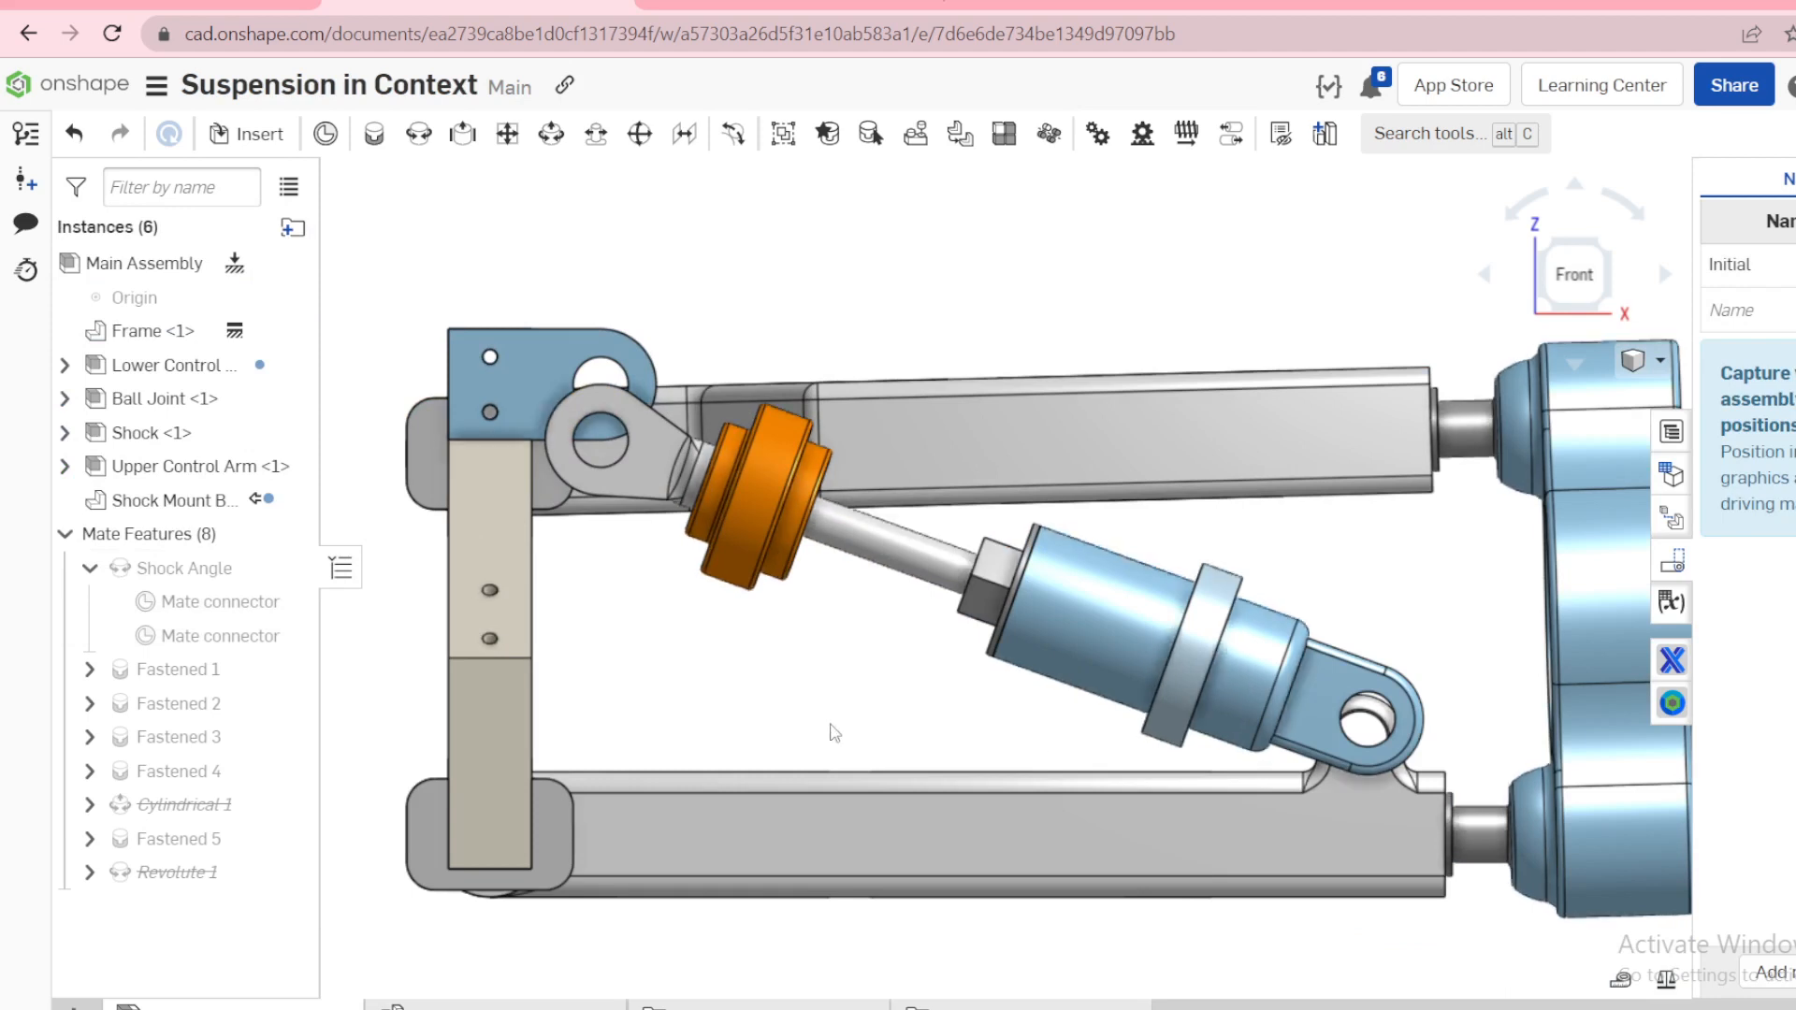
{"action": "scroll", "coordinate": [1372, 767], "scroll_direction": "up", "scroll_amount": 3}
{"action": "scroll", "coordinate": [1398, 808], "scroll_direction": "up", "scroll_amount": 2}
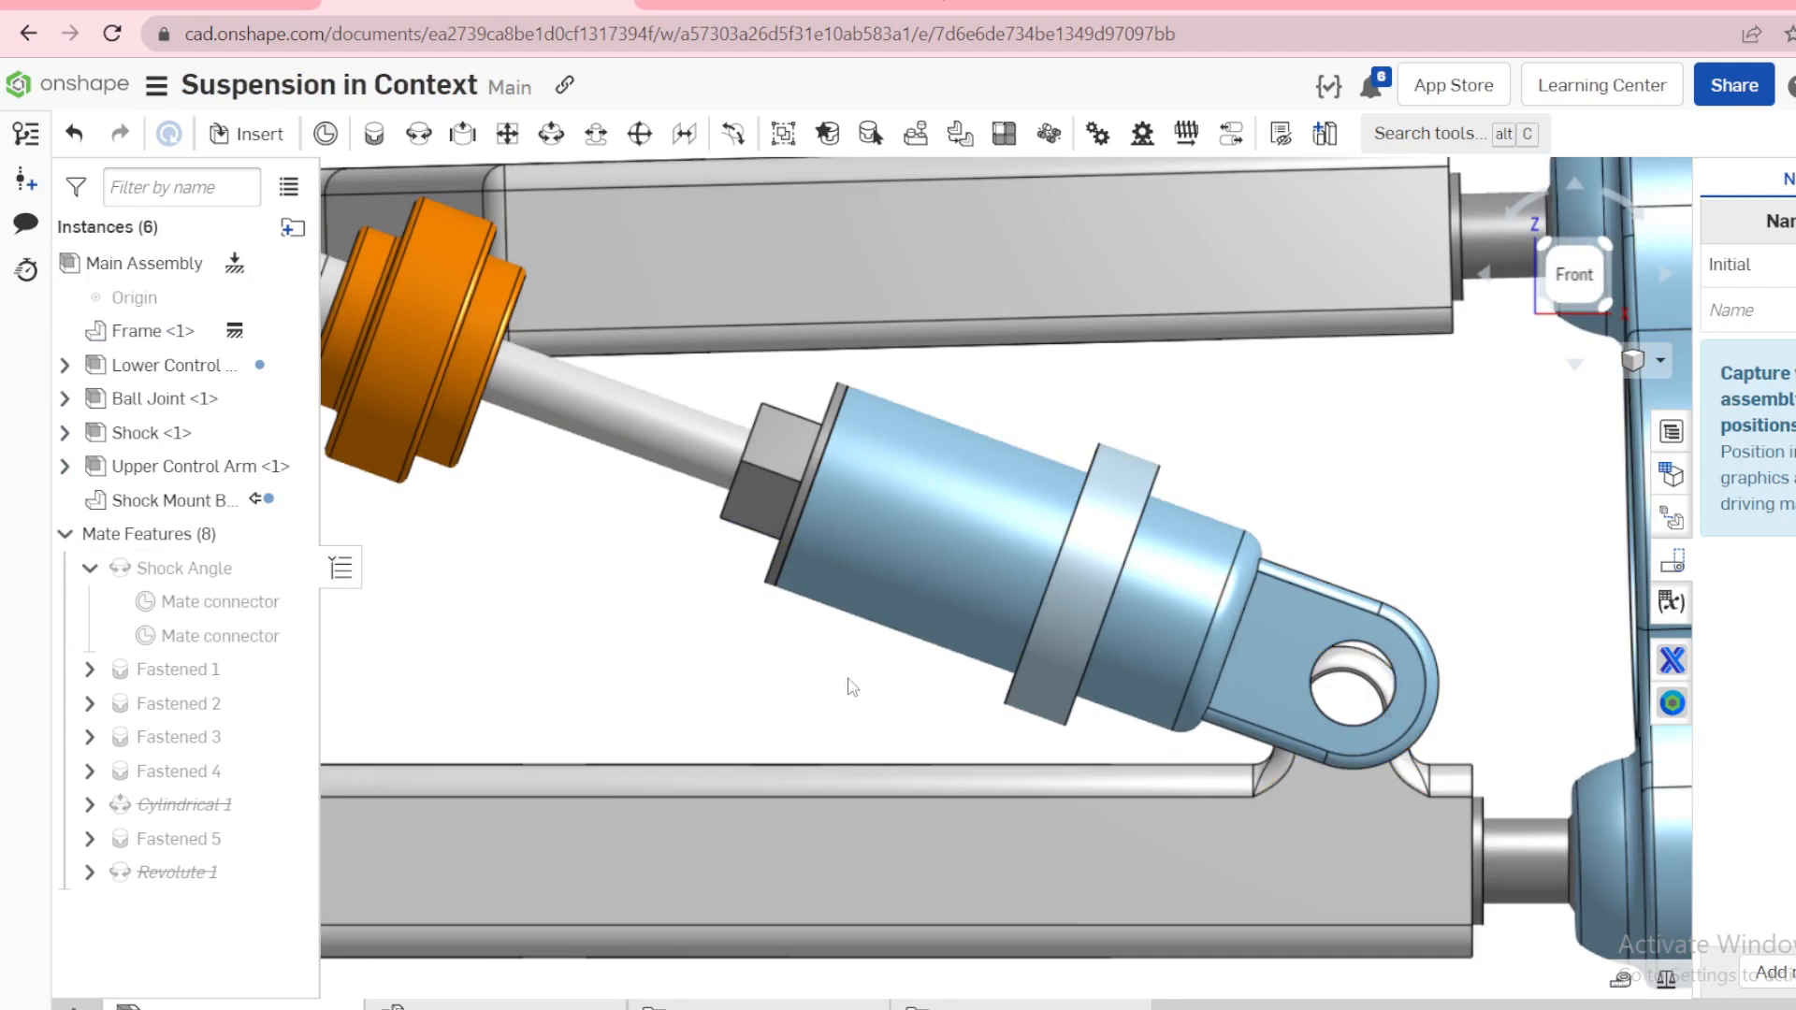
{"action": "right_click", "coordinate": [801, 839]}
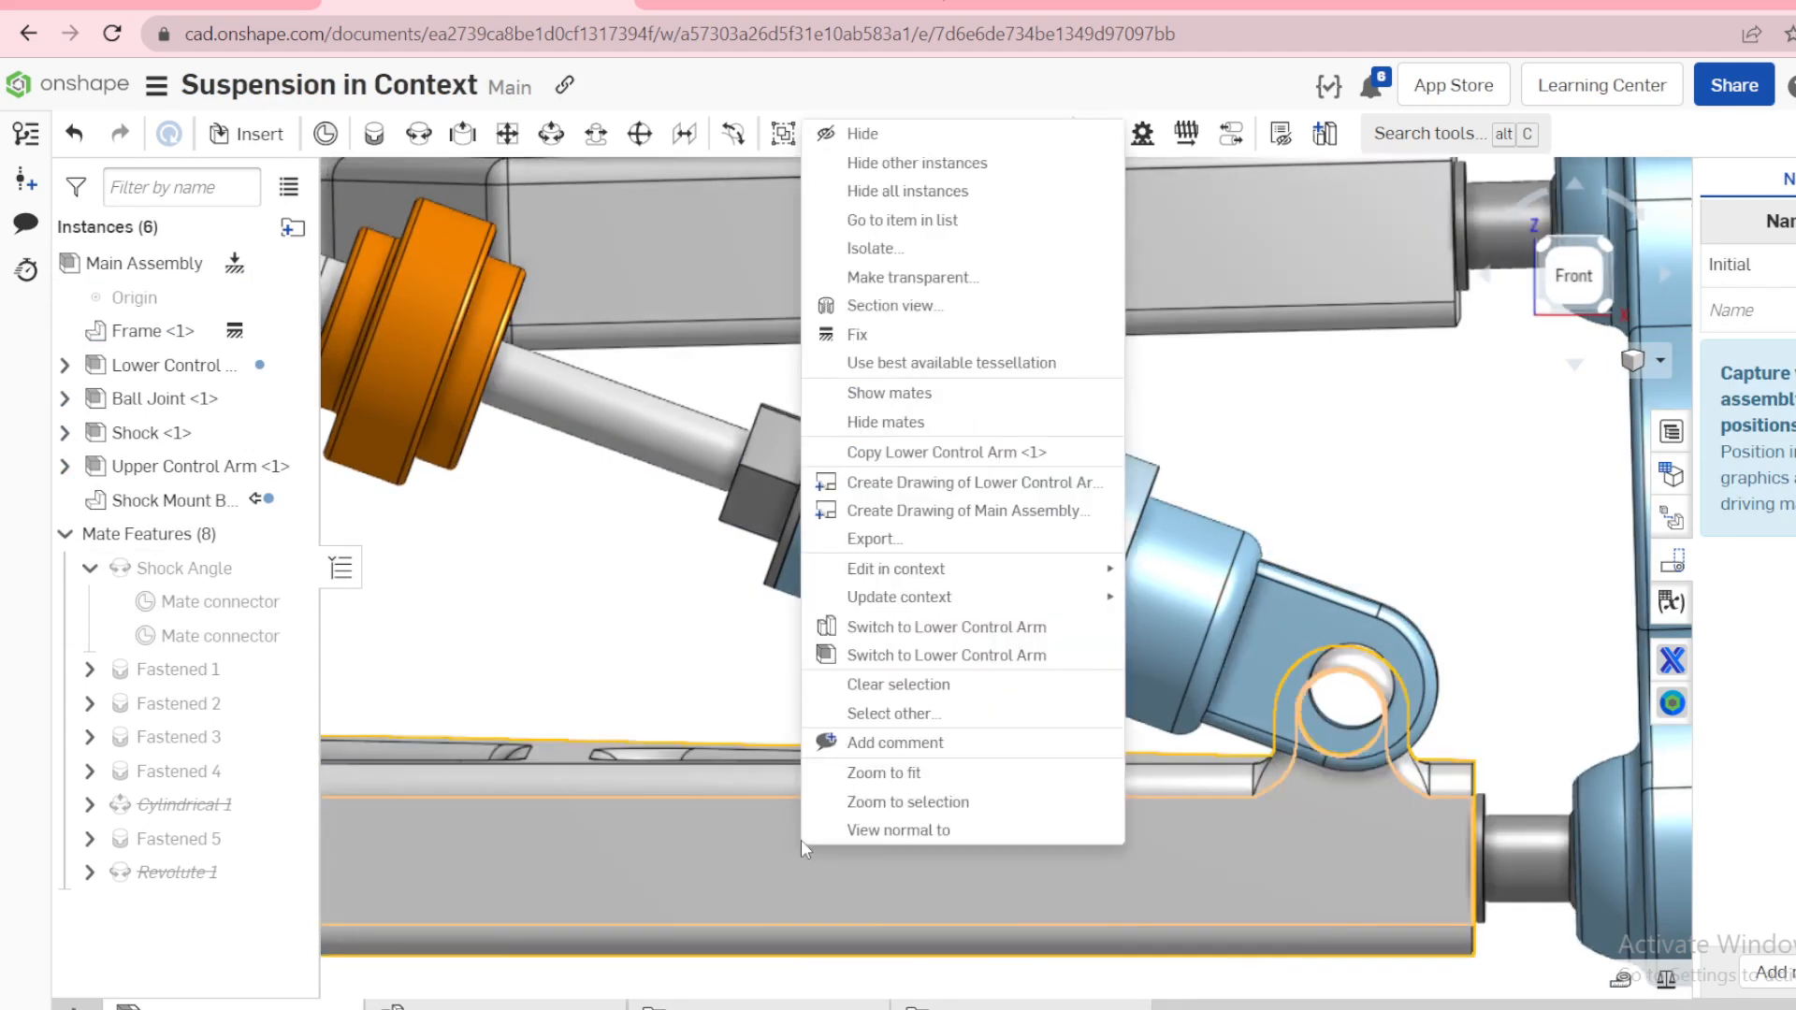
{"action": "mouse_move", "coordinate": [921, 608]}
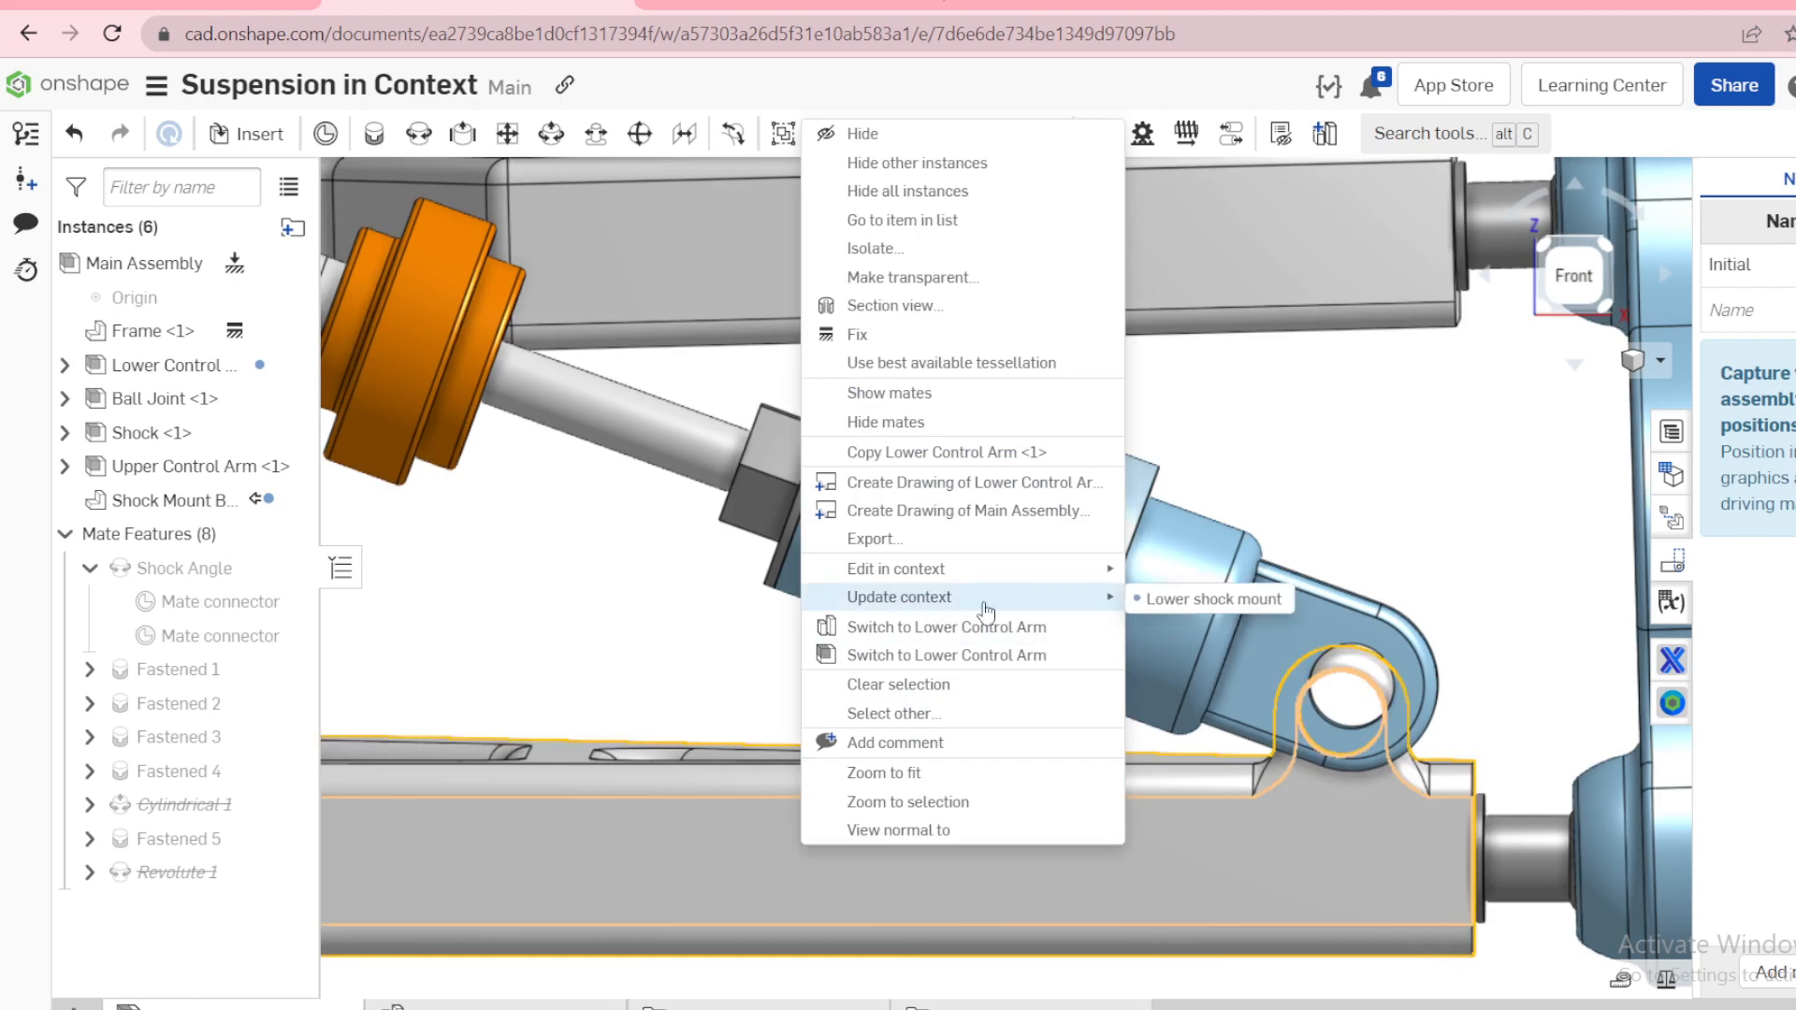
{"action": "left_click", "coordinate": [1233, 604]}
{"action": "right_click", "coordinate": [1013, 845]}
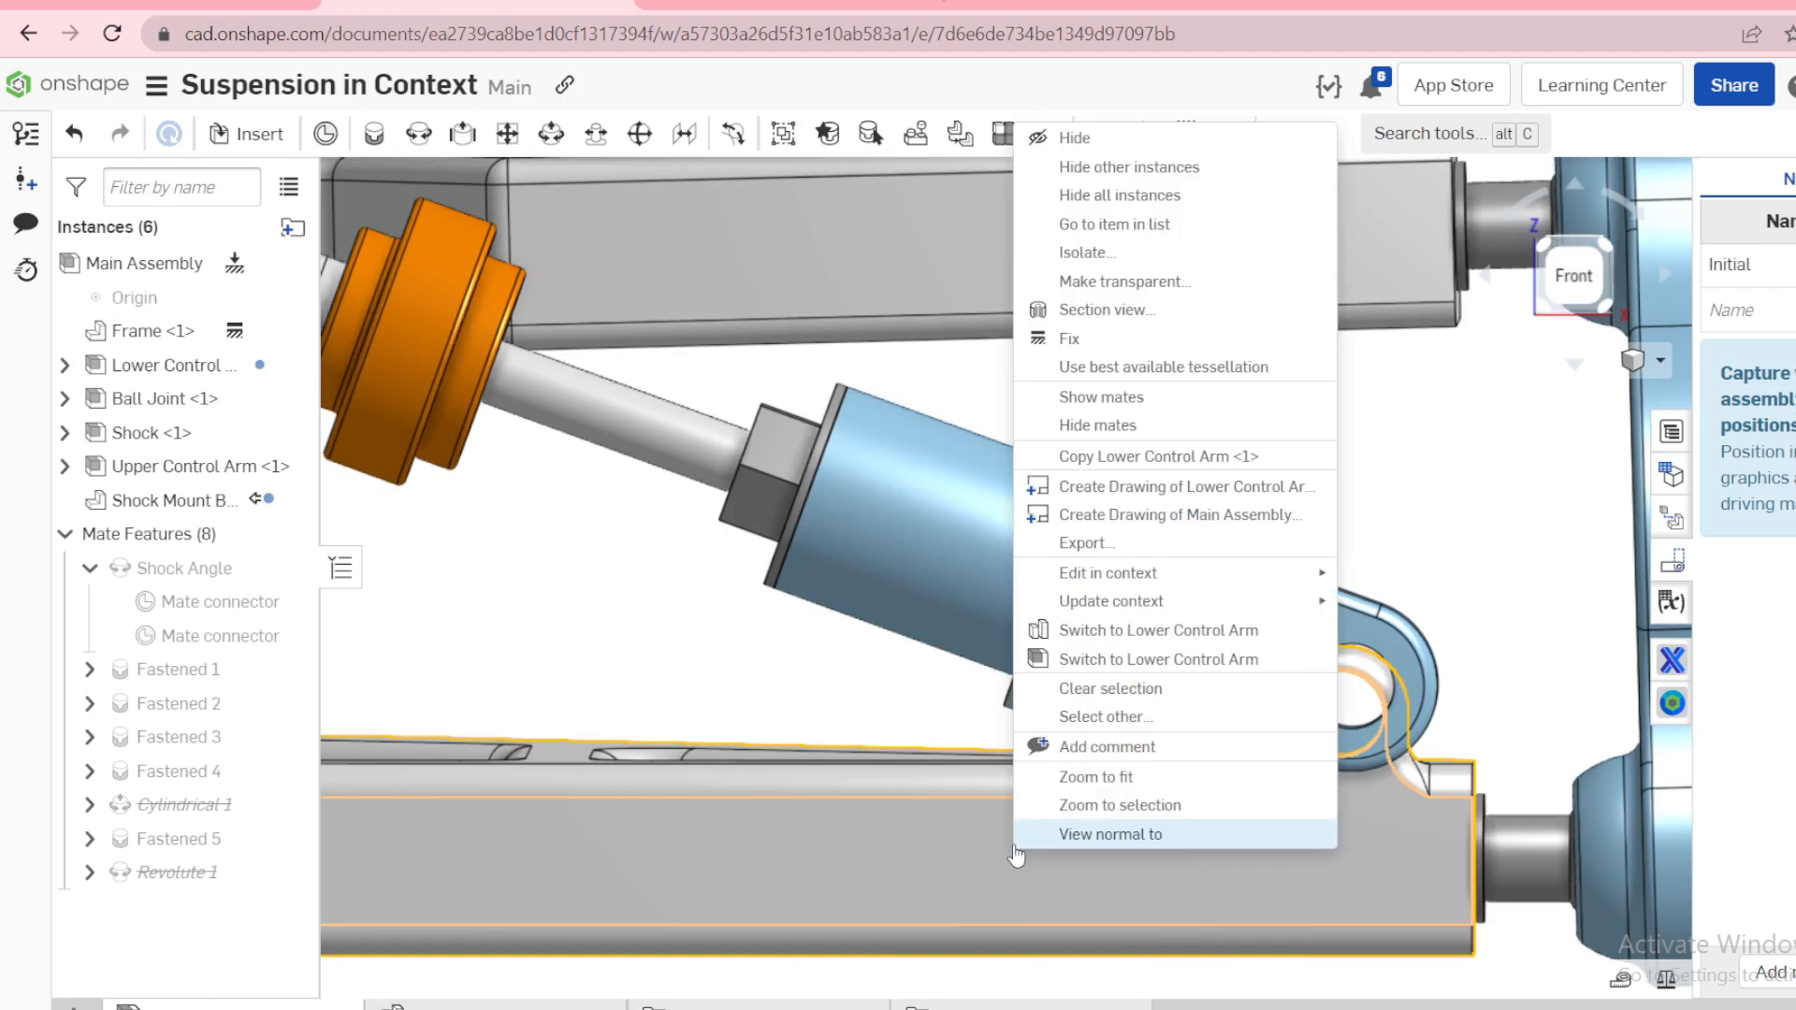
{"action": "mouse_move", "coordinate": [1214, 580]}
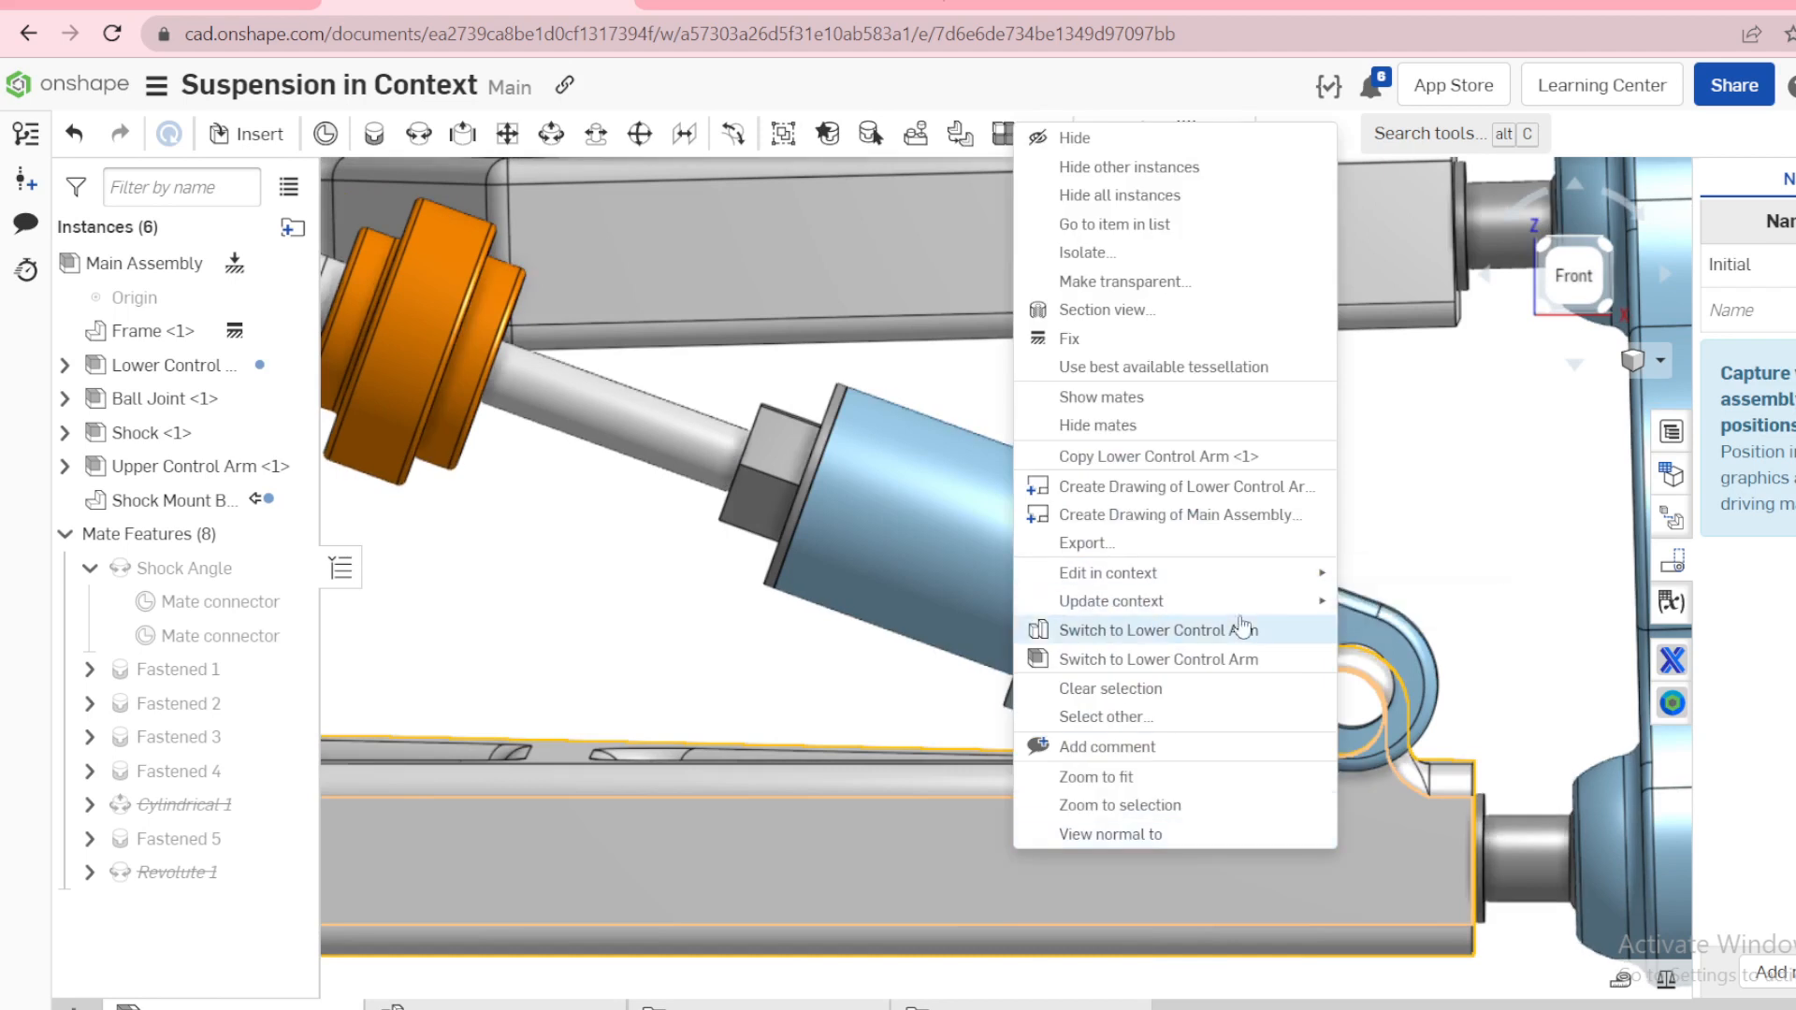
{"action": "mouse_move", "coordinate": [1274, 610]}
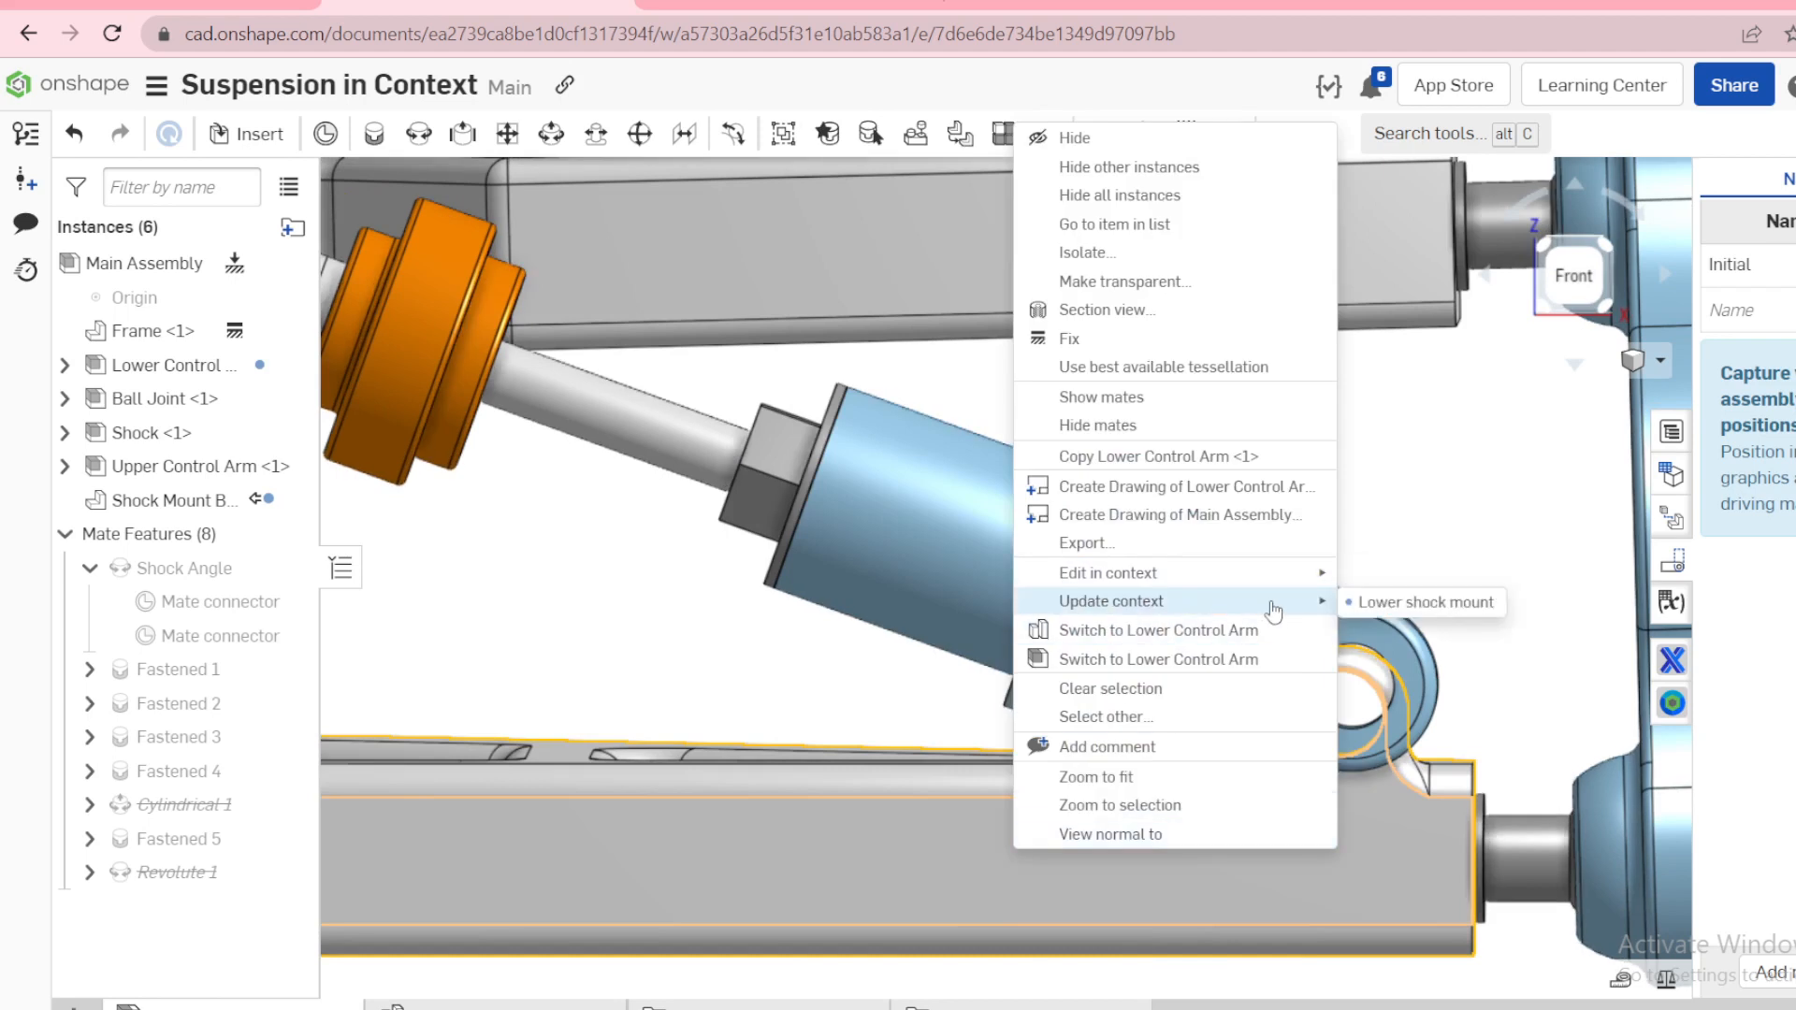
{"action": "left_click", "coordinate": [1409, 606]}
{"action": "scroll", "coordinate": [1347, 692], "scroll_direction": "up", "scroll_amount": 5}
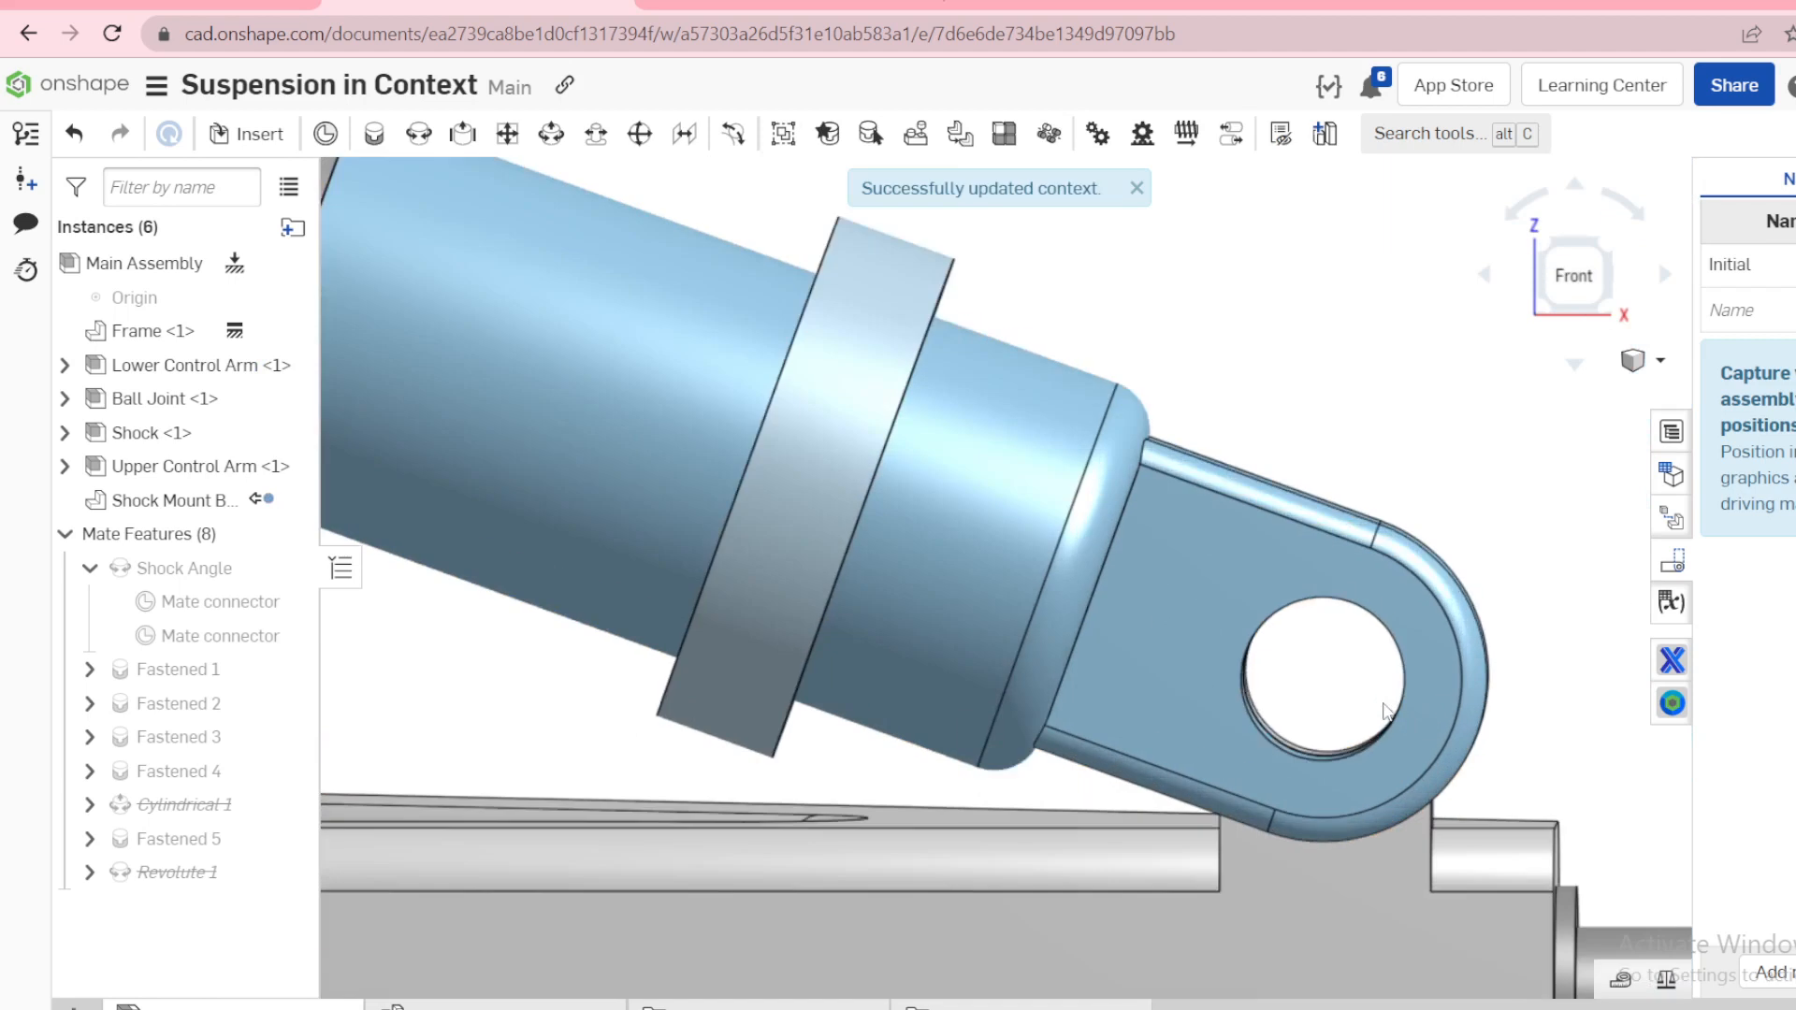
{"action": "scroll", "coordinate": [1323, 754], "scroll_direction": "down", "scroll_amount": 5}
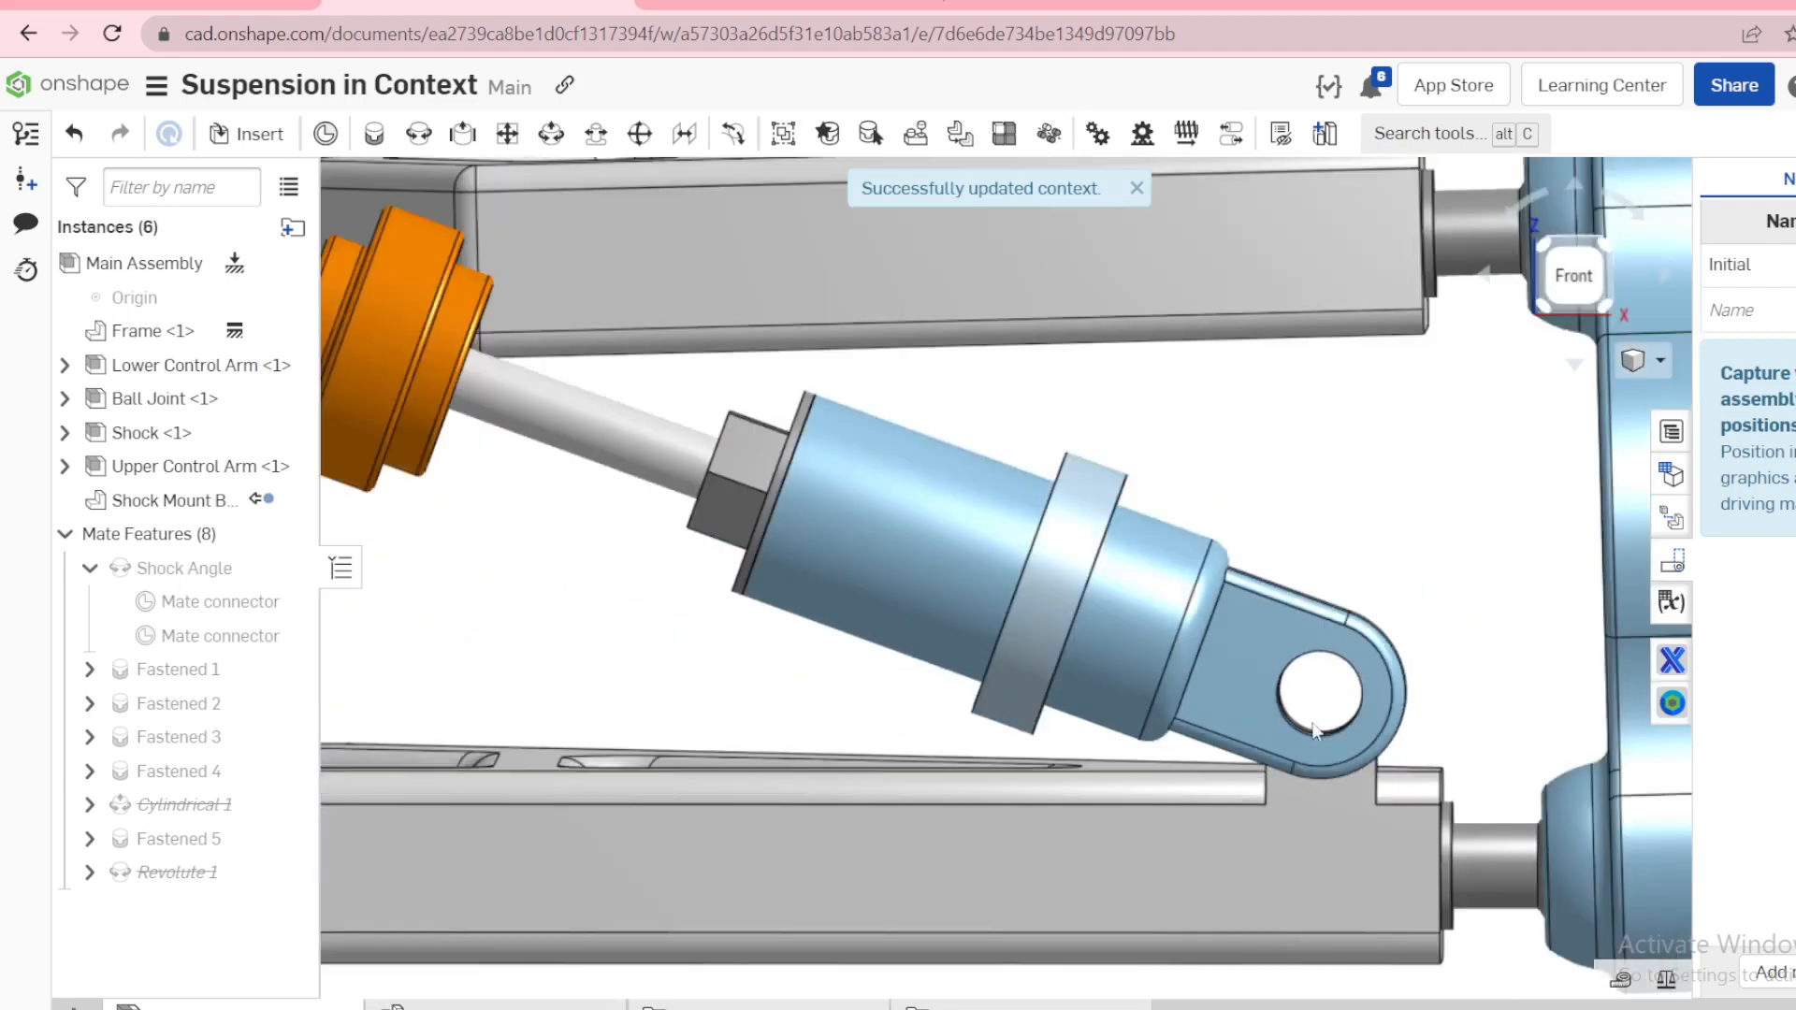
{"action": "right_click_drag", "start_coordinate": [1323, 754], "coordinate": [1248, 737]}
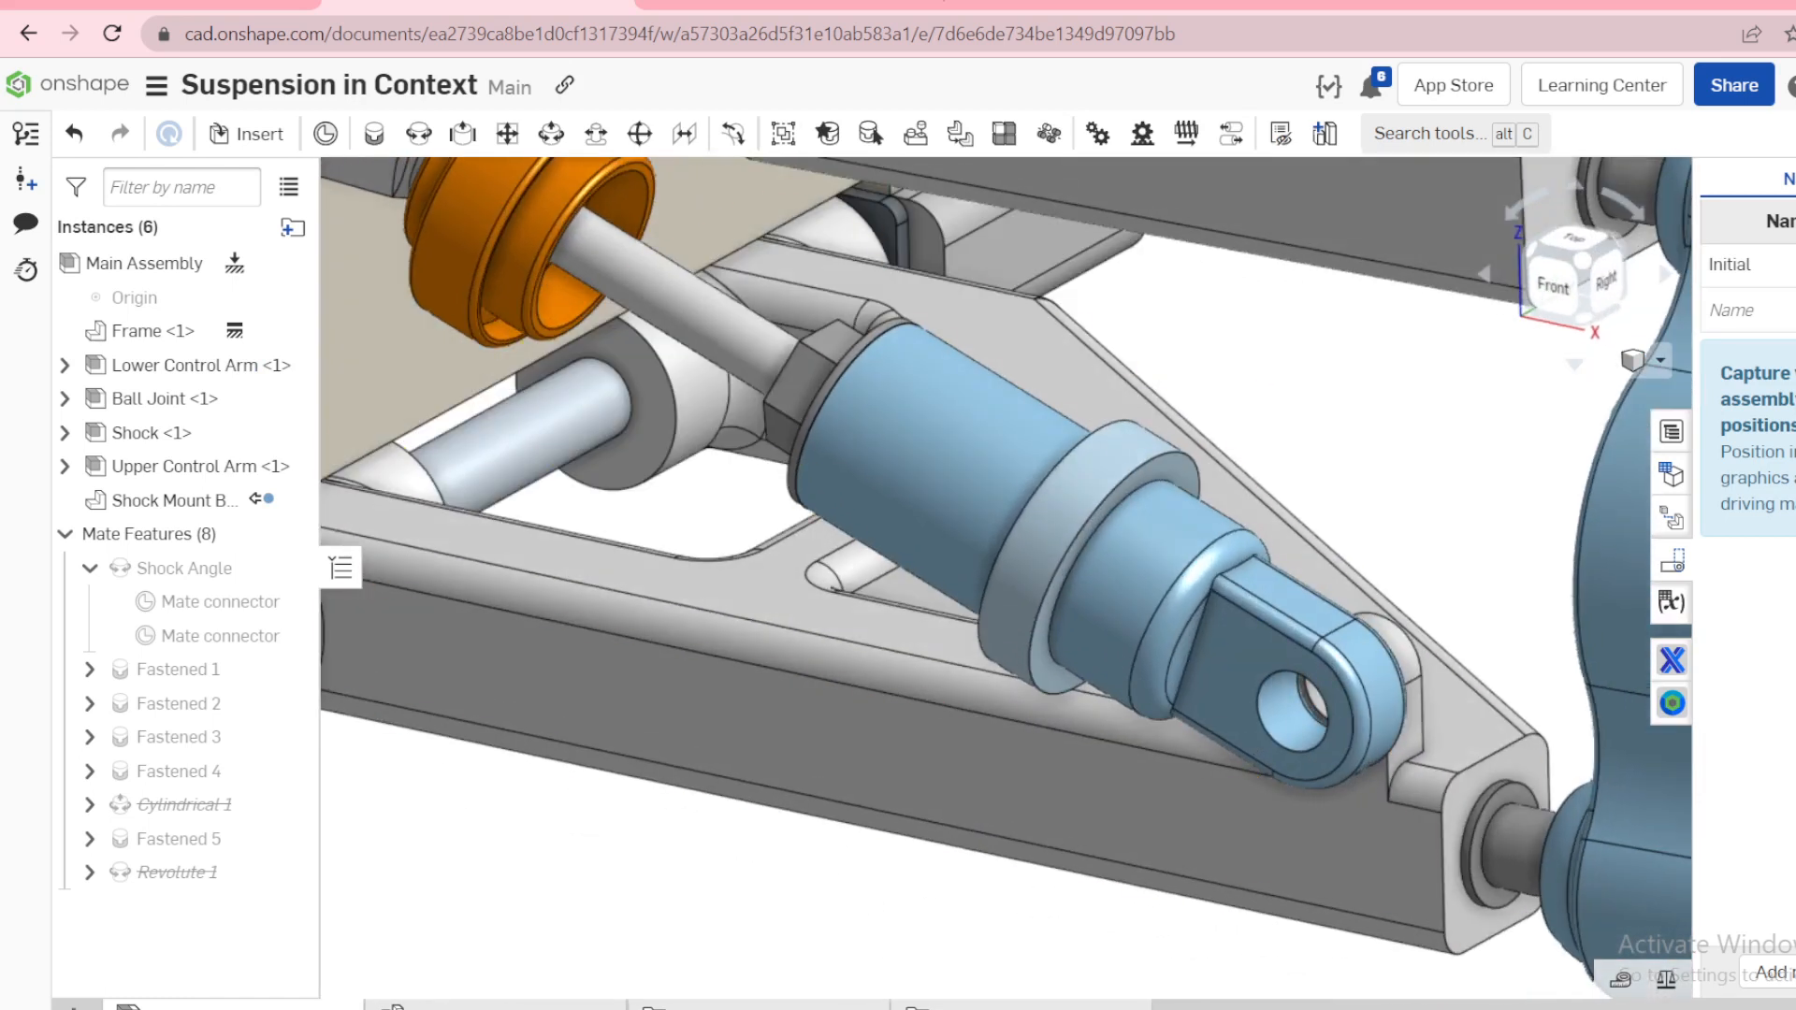
{"action": "right_click", "coordinate": [141, 505]}
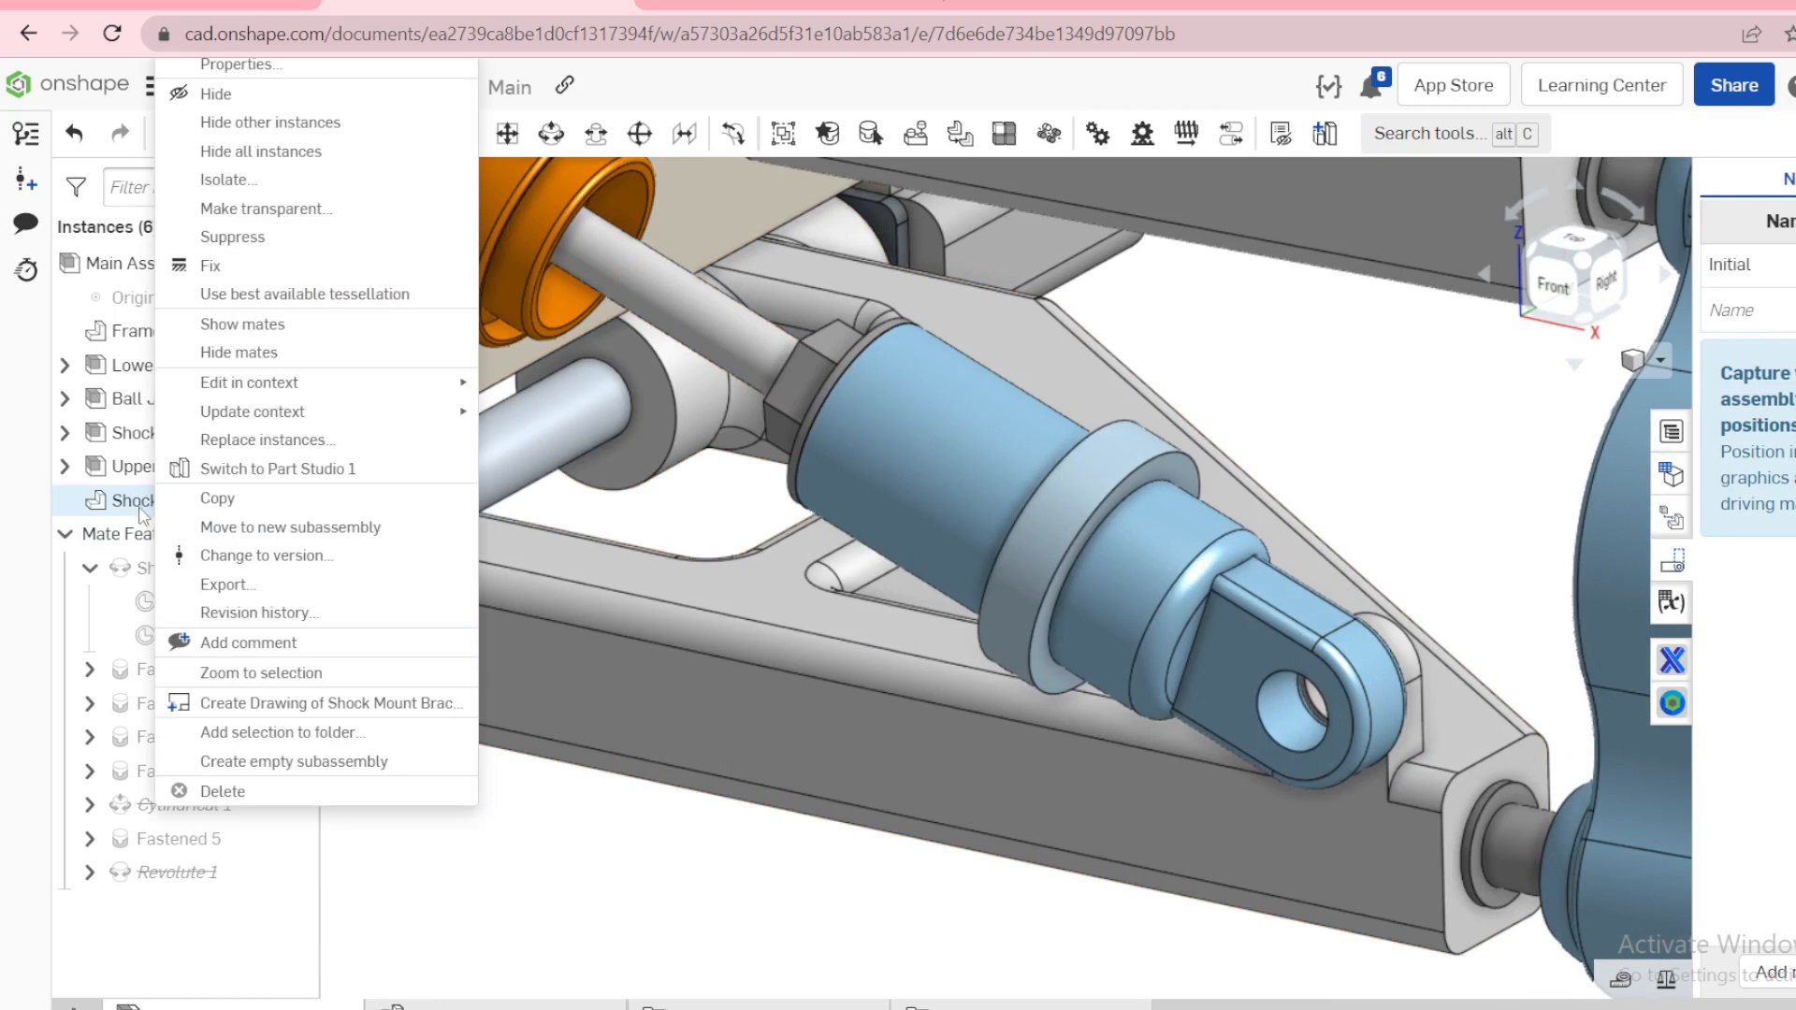
{"action": "left_click", "coordinate": [316, 470]}
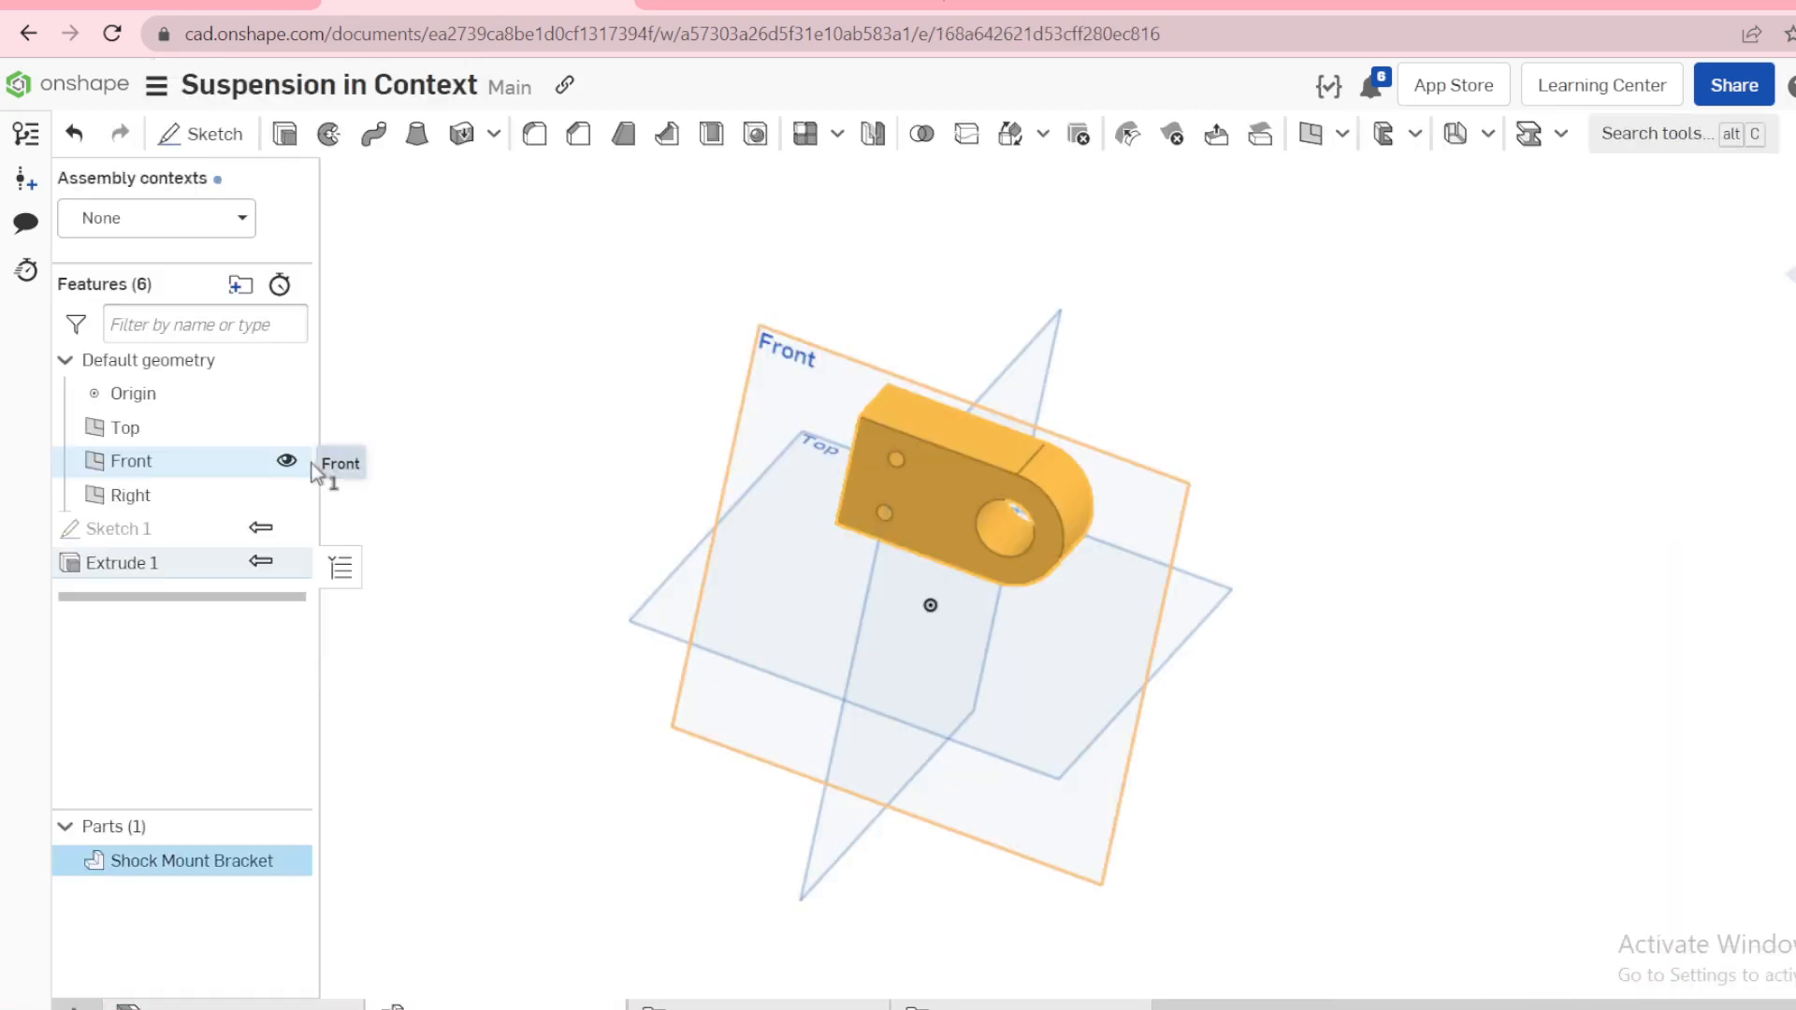
{"action": "left_click", "coordinate": [519, 642]}
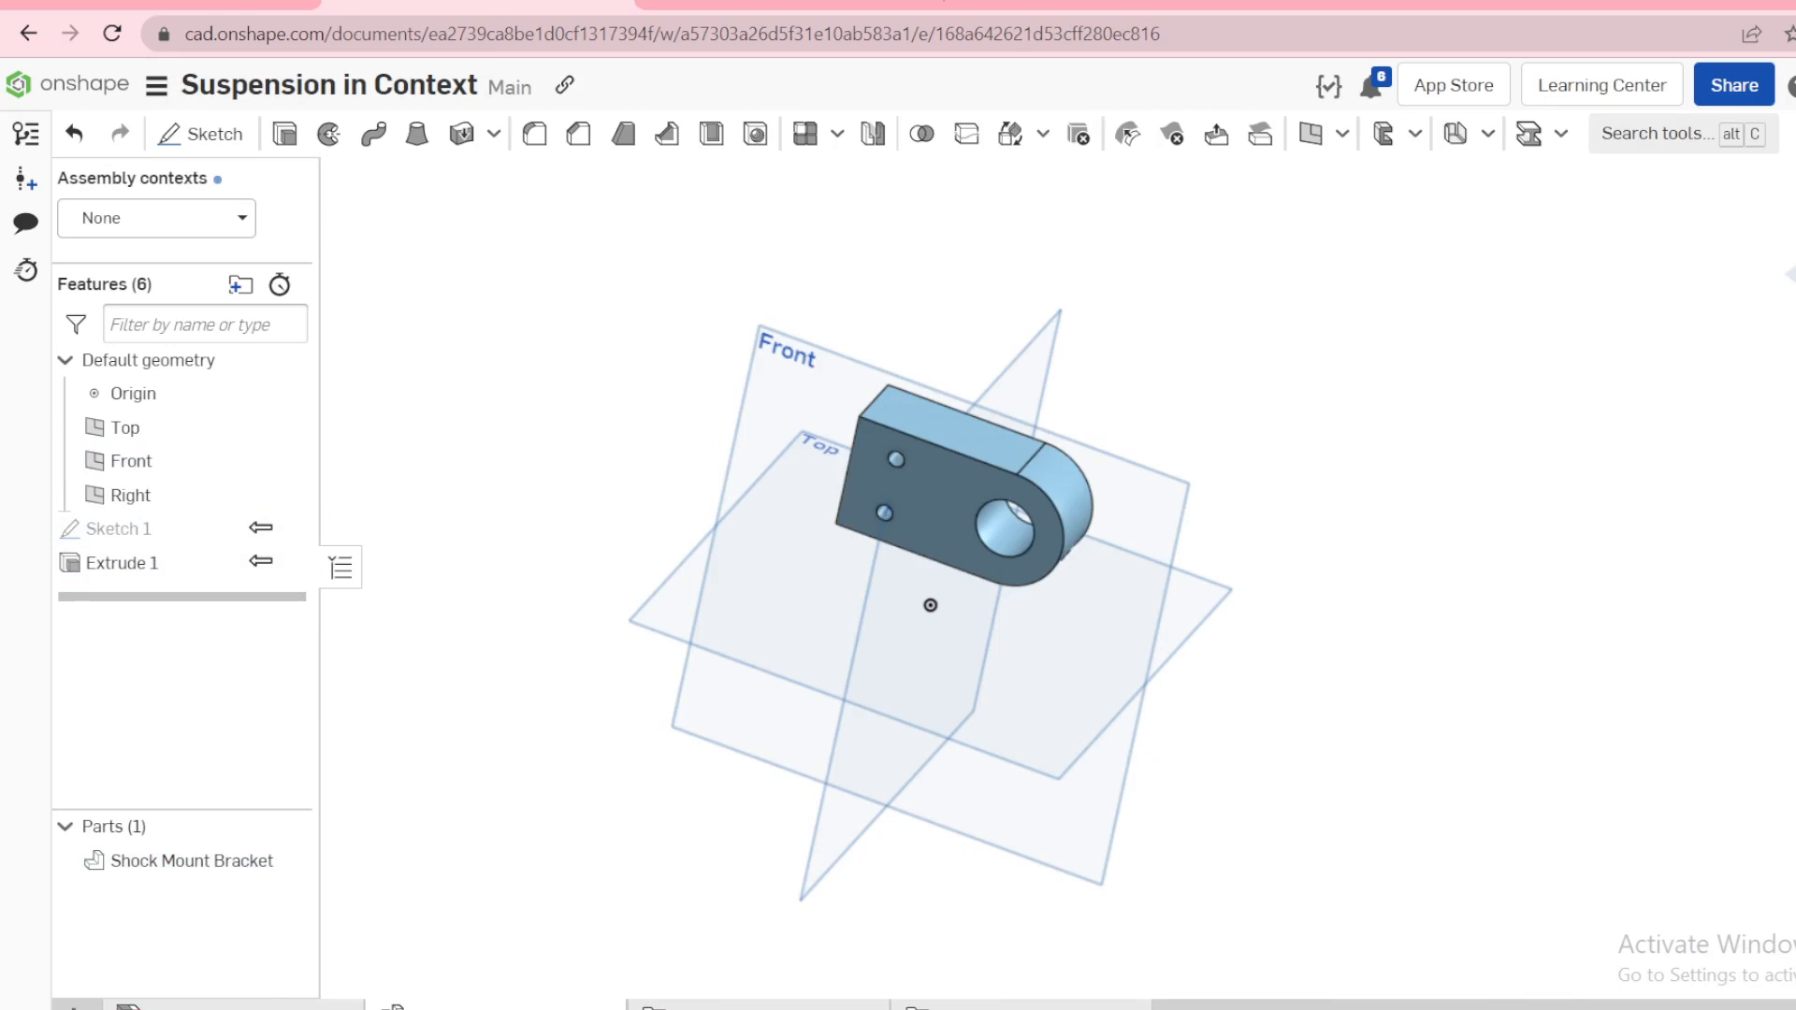
{"action": "left_click", "coordinate": [233, 1006]}
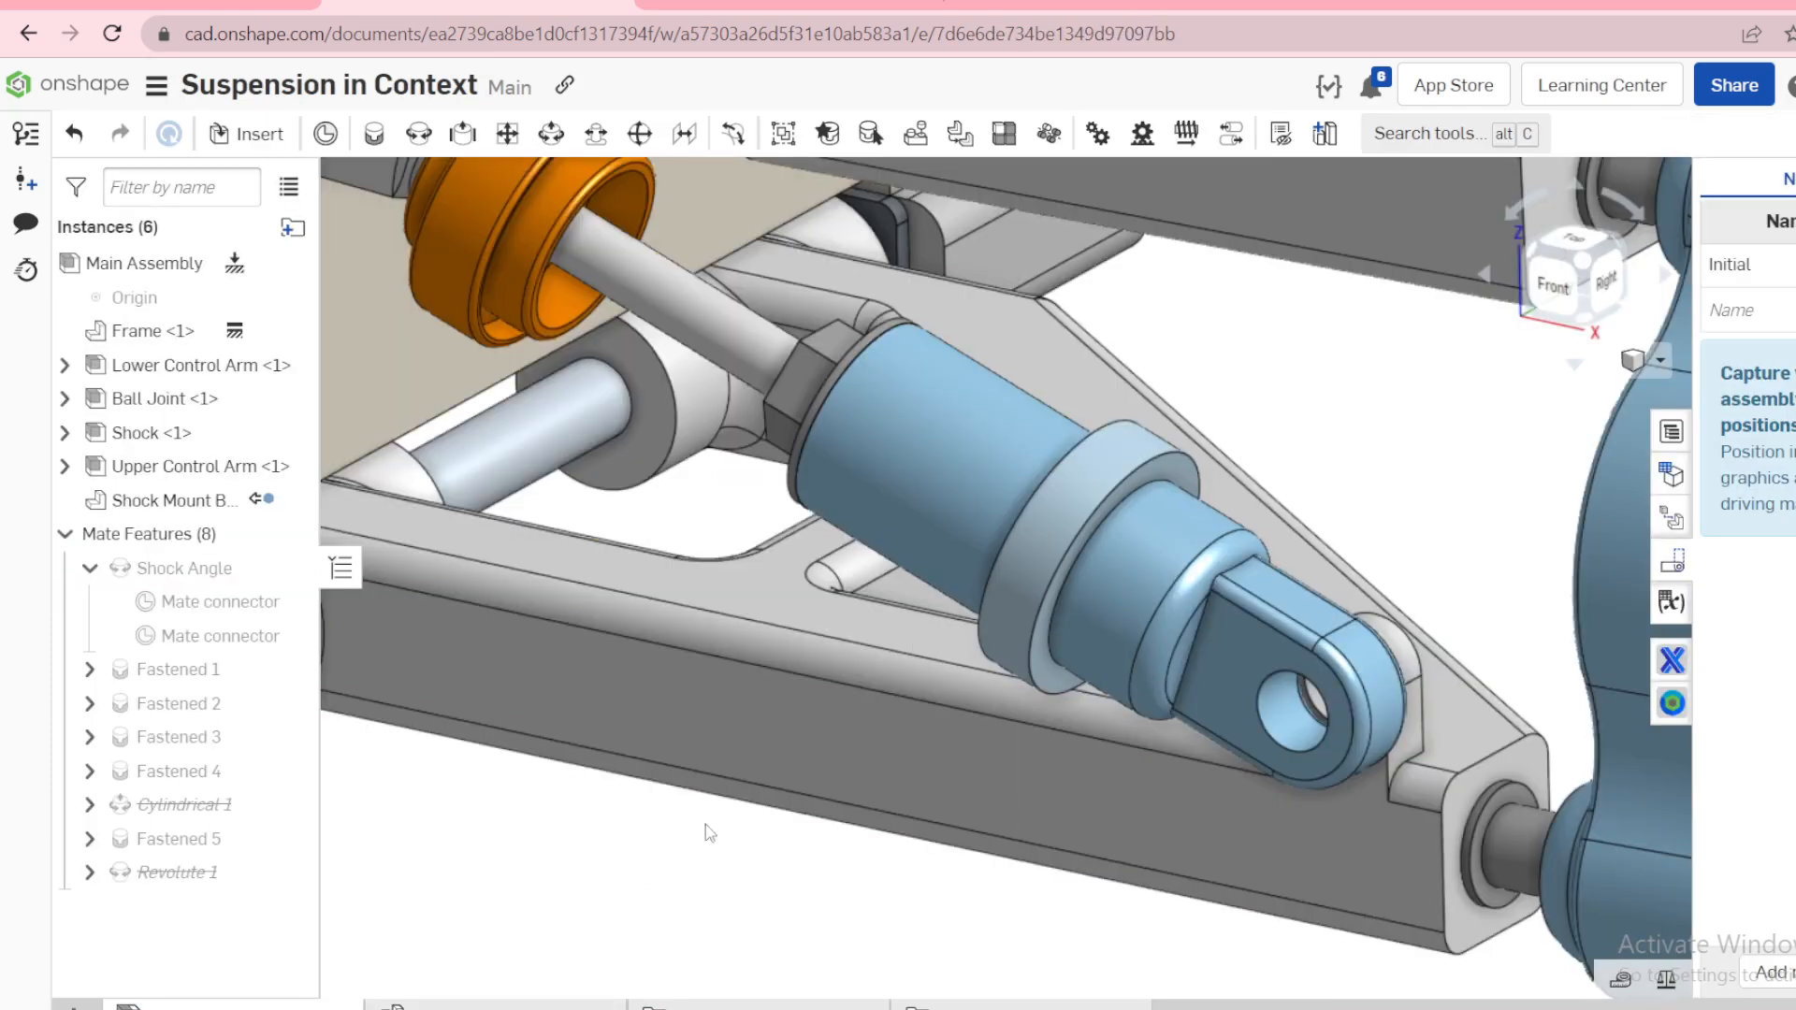
Step: Open the Part Studio of the Lower Control Arm from the assembly and clear the selection
{"action": "left_click", "coordinate": [682, 734]}
{"action": "right_click", "coordinate": [682, 734]}
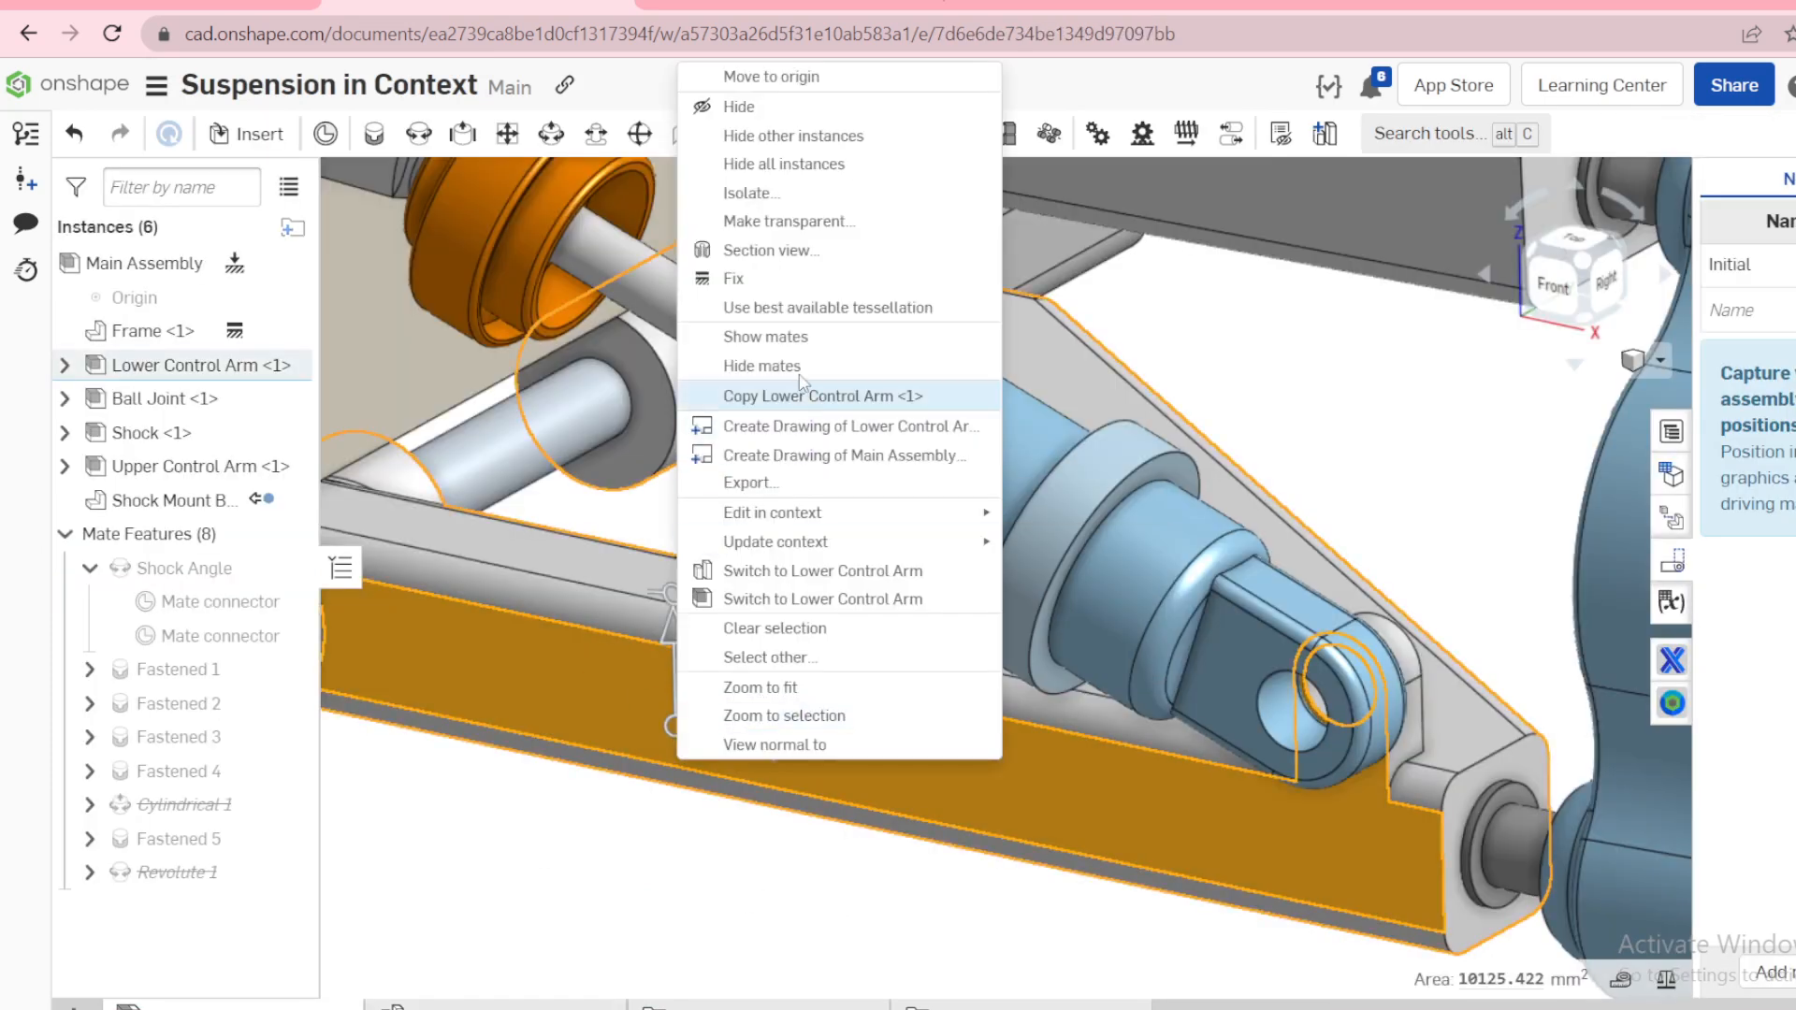
{"action": "right_click", "coordinate": [512, 669]}
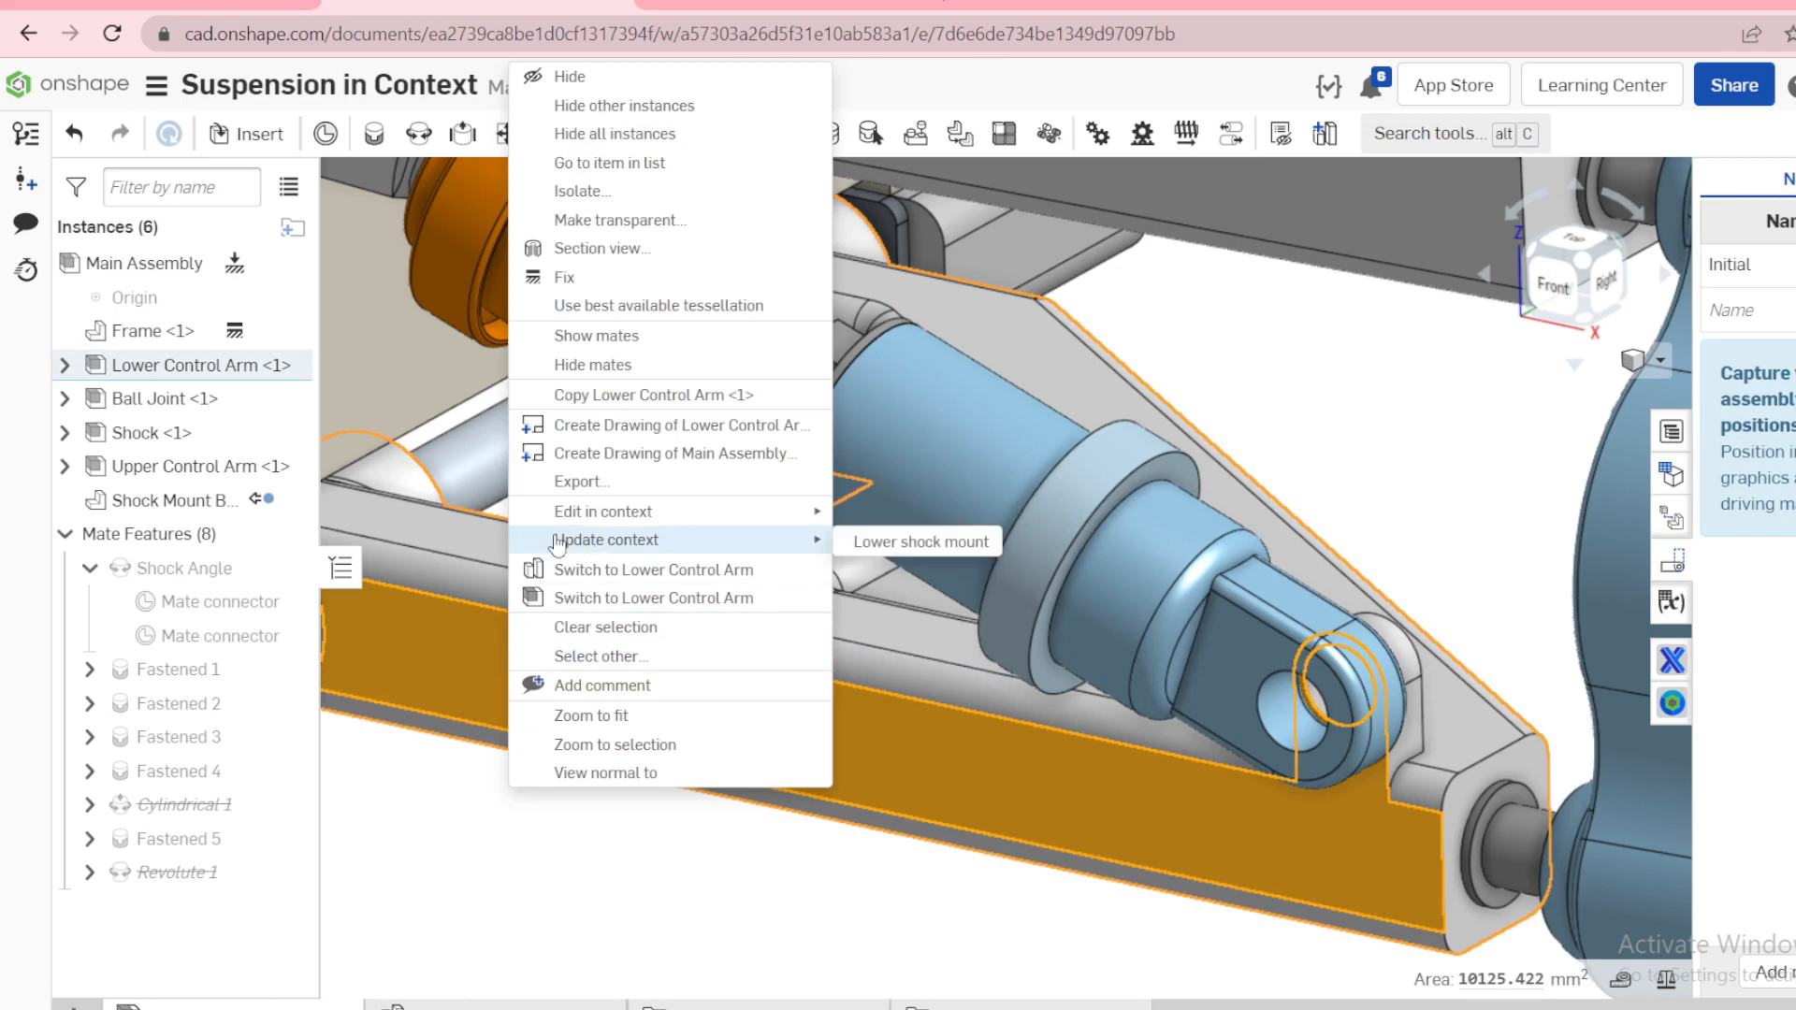
{"action": "left_click", "coordinate": [645, 570]}
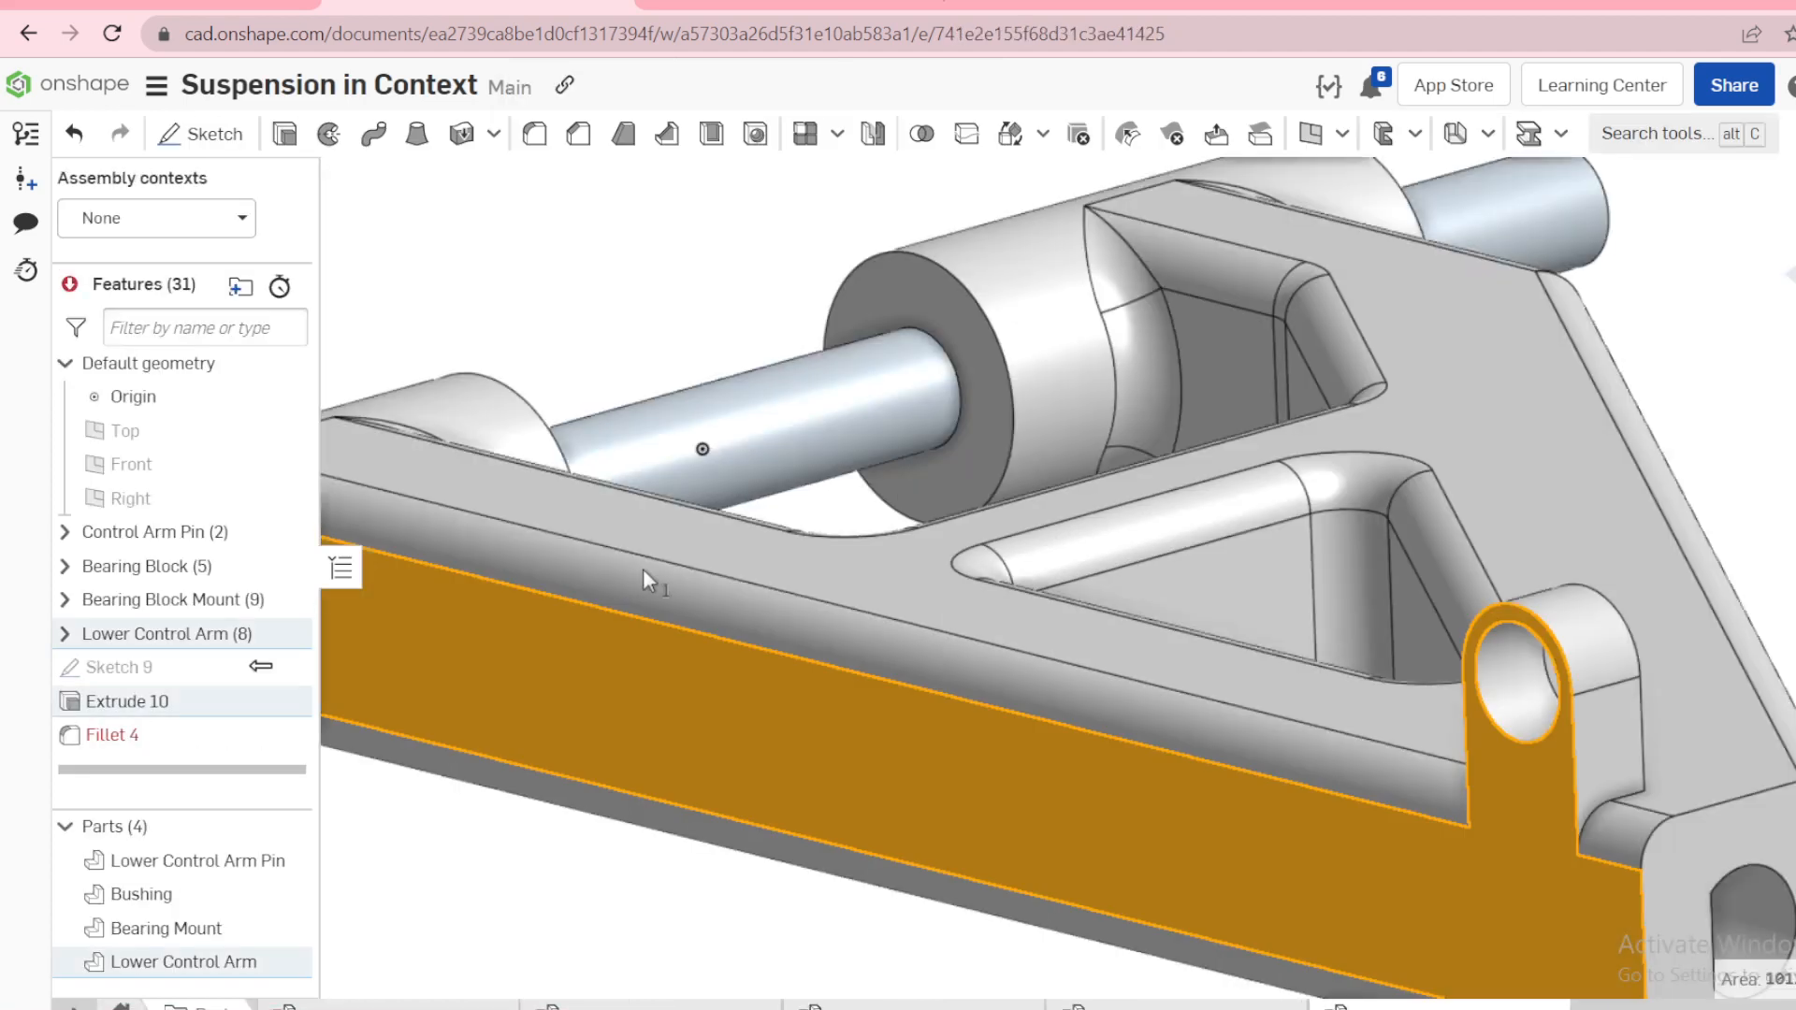
{"action": "left_click", "coordinate": [511, 857]}
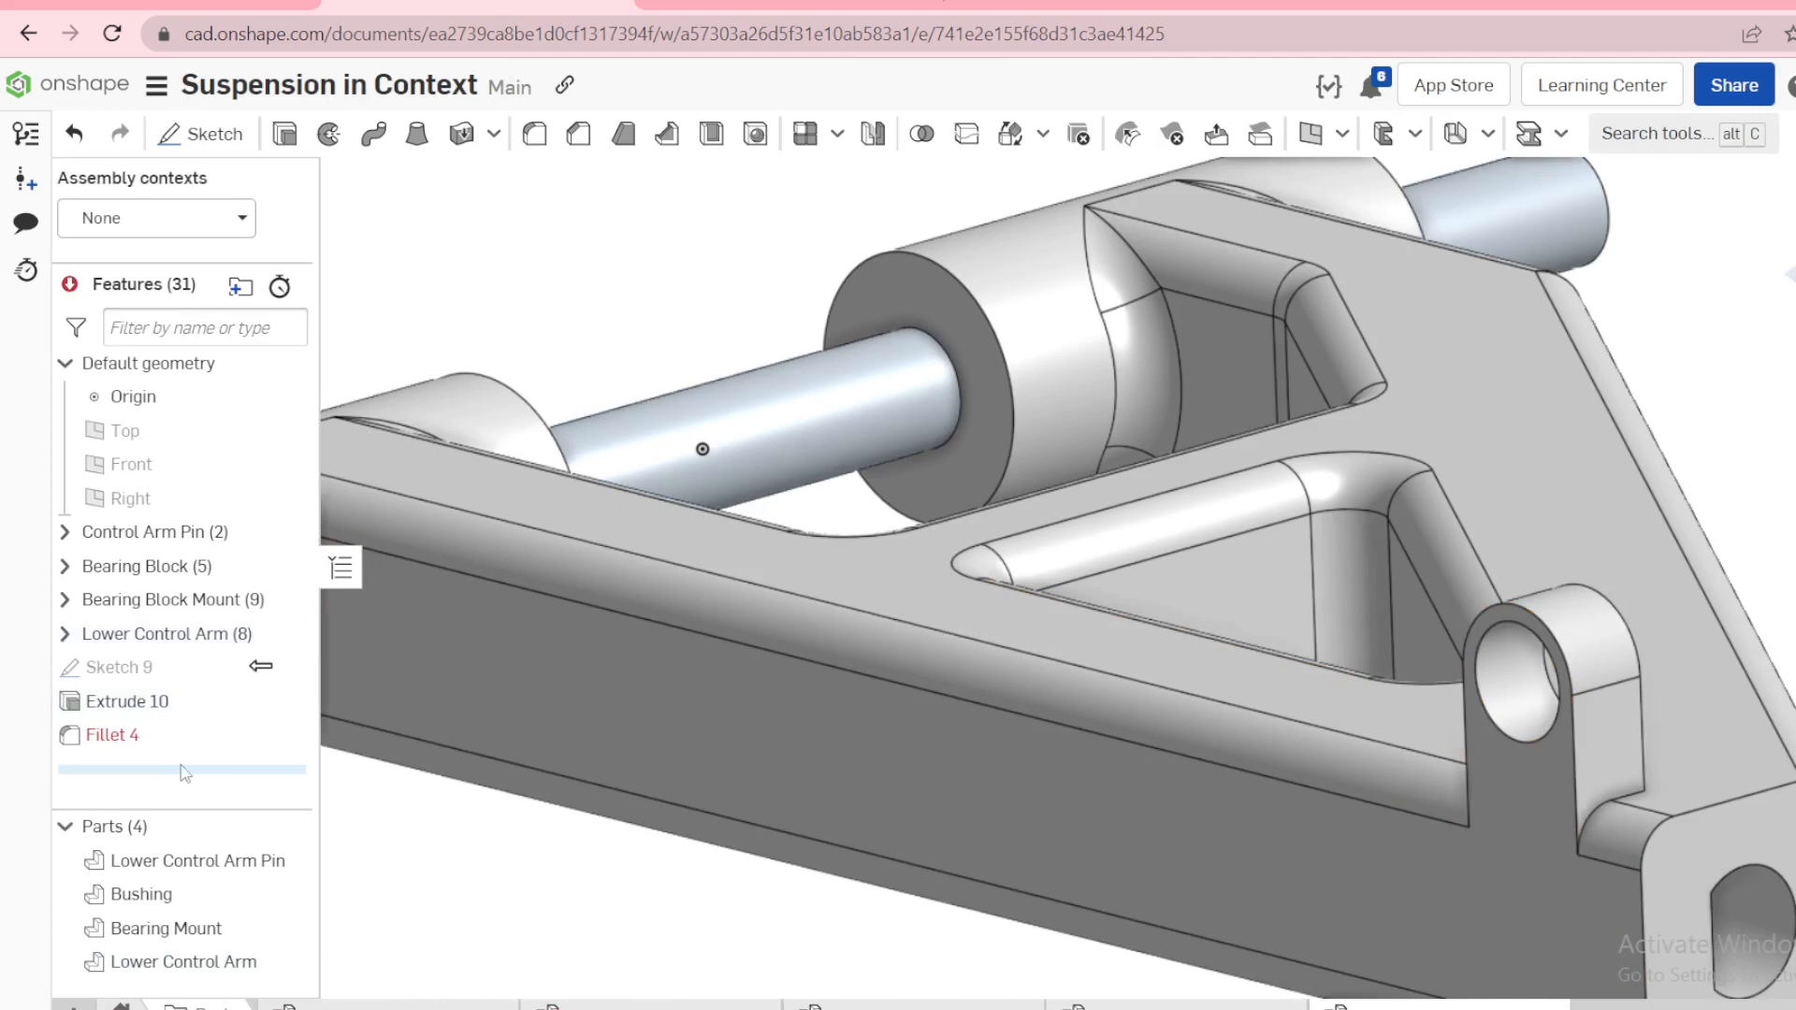
Step: Open the failed Fillet 4 for editing and clear all of its selected entities
{"action": "right_click", "coordinate": [144, 737]}
{"action": "left_click", "coordinate": [195, 797]}
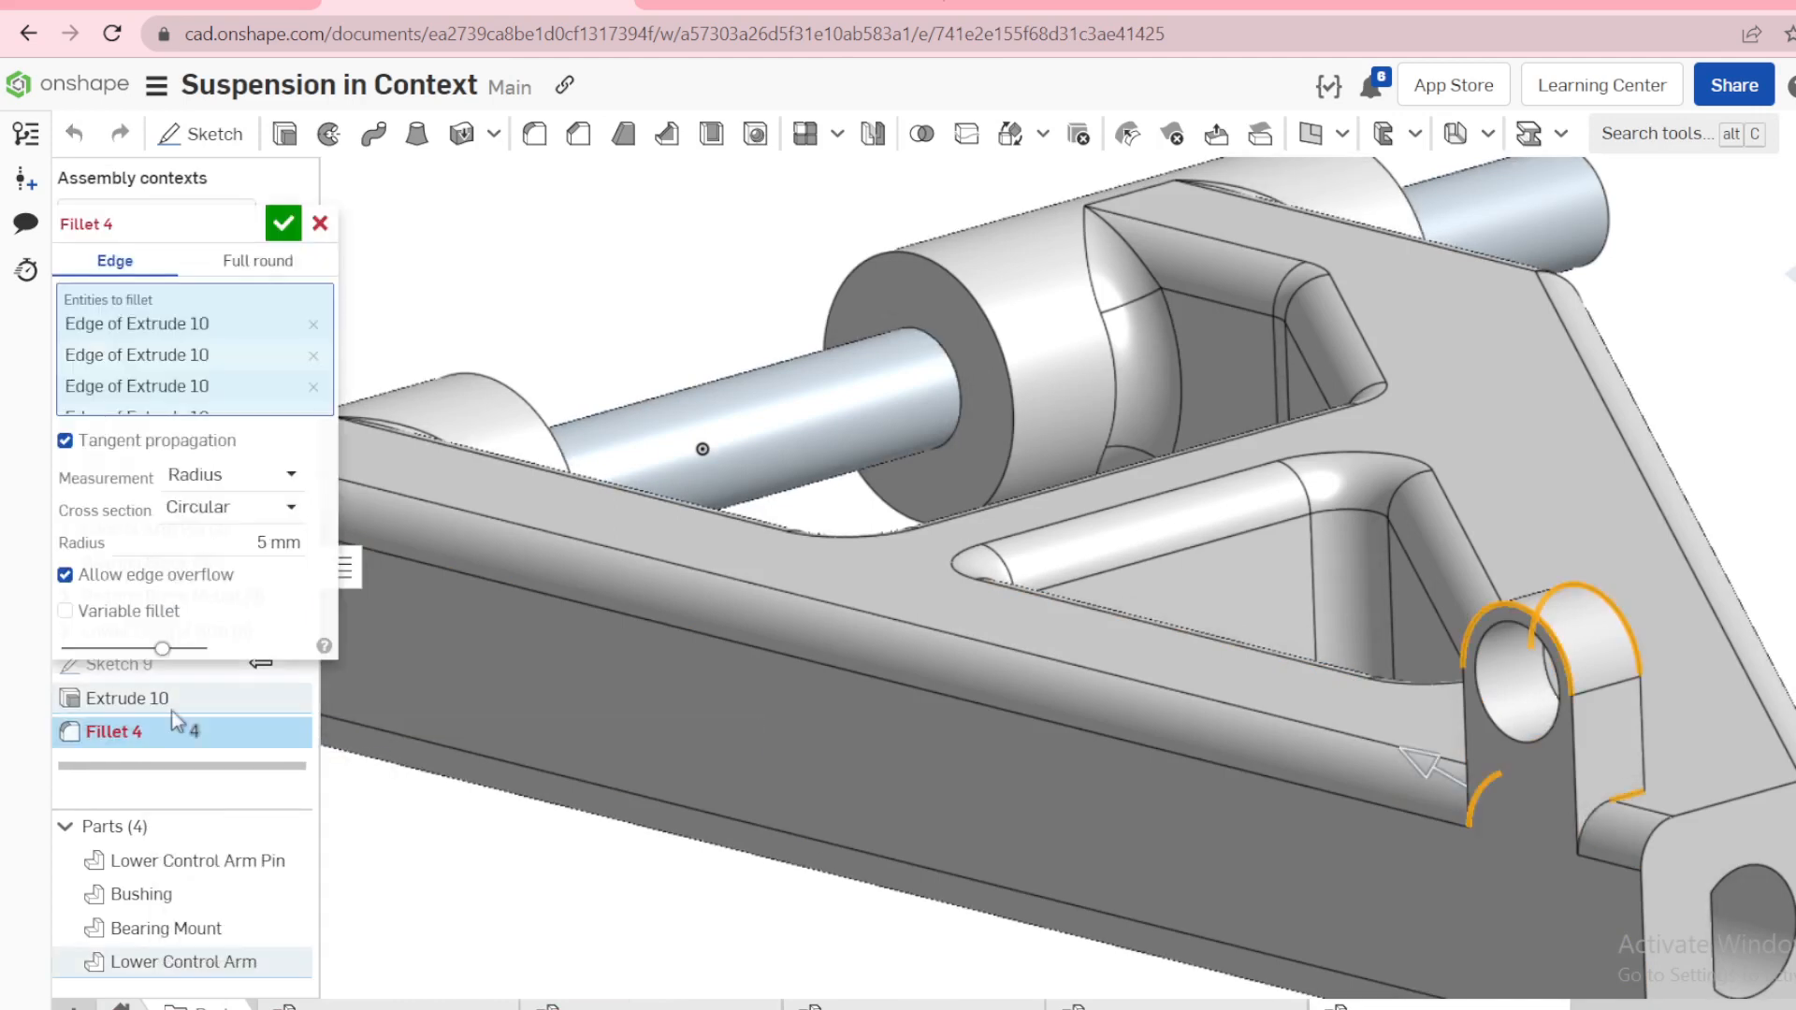
{"action": "scroll", "coordinate": [1256, 683], "scroll_direction": "down", "scroll_amount": 1}
{"action": "scroll", "coordinate": [1526, 694], "scroll_direction": "up", "scroll_amount": 3}
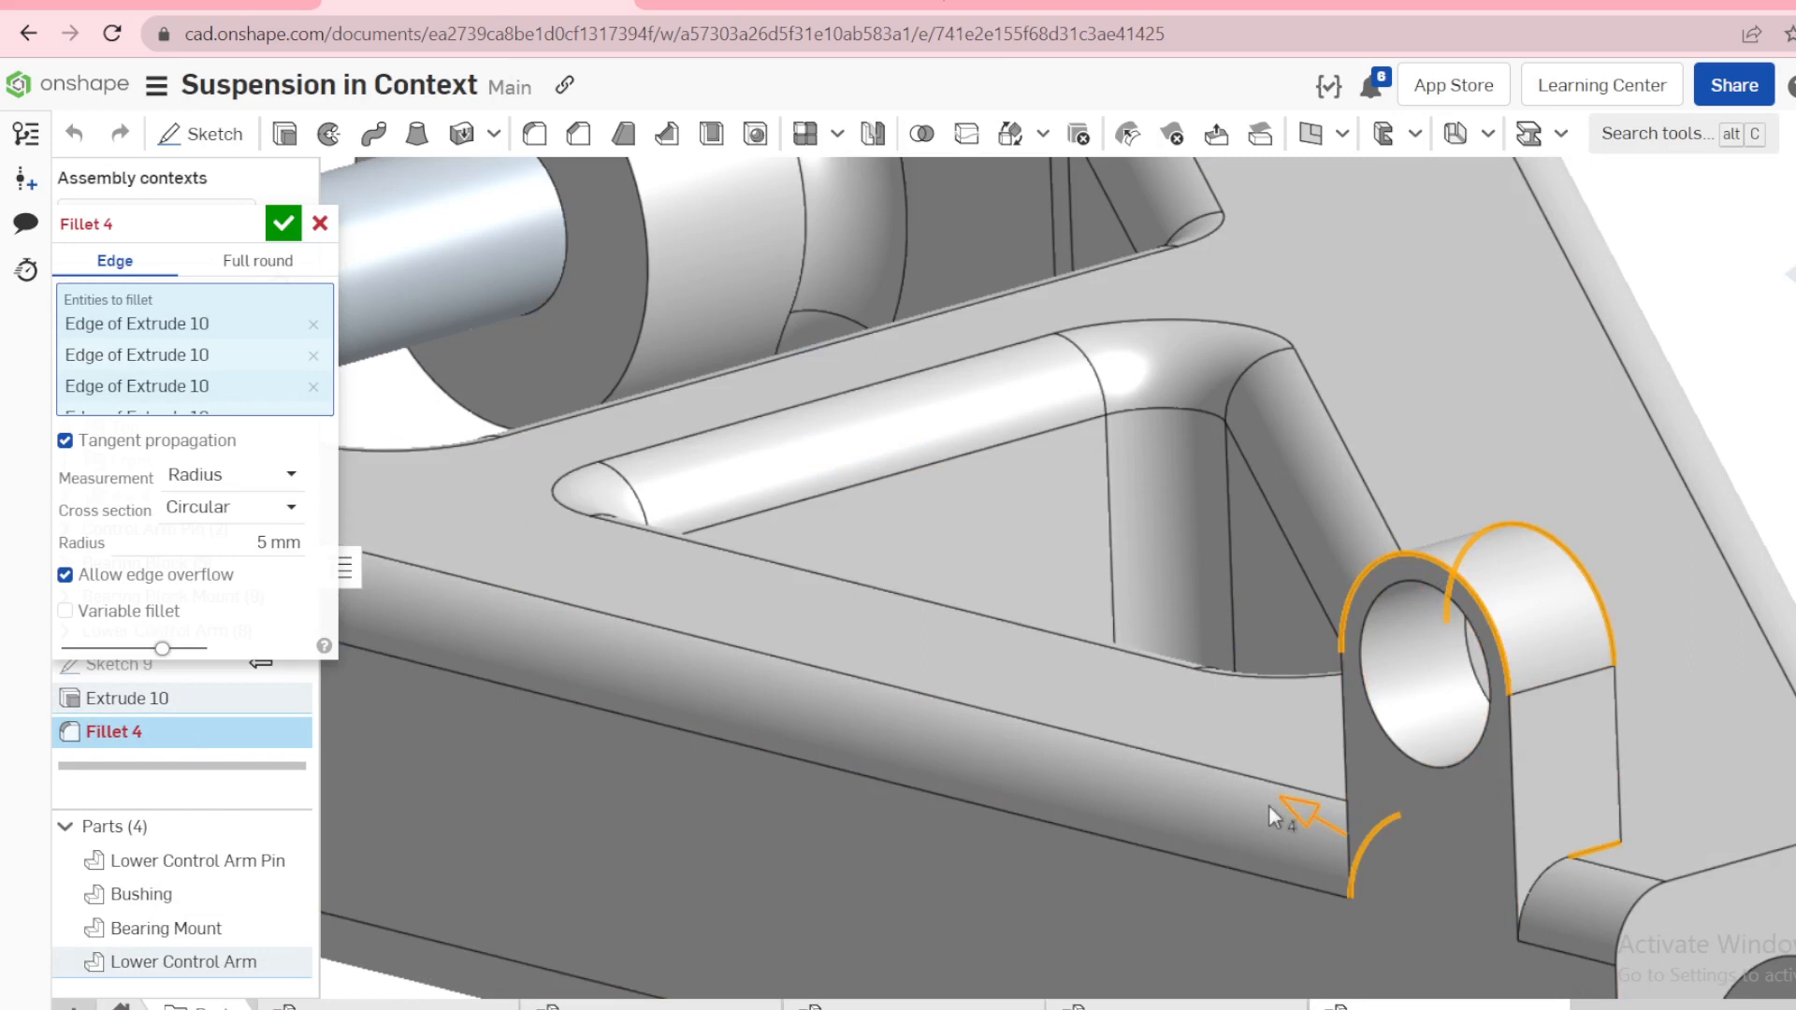
{"action": "scroll", "coordinate": [1484, 630], "scroll_direction": "up", "scroll_amount": 2}
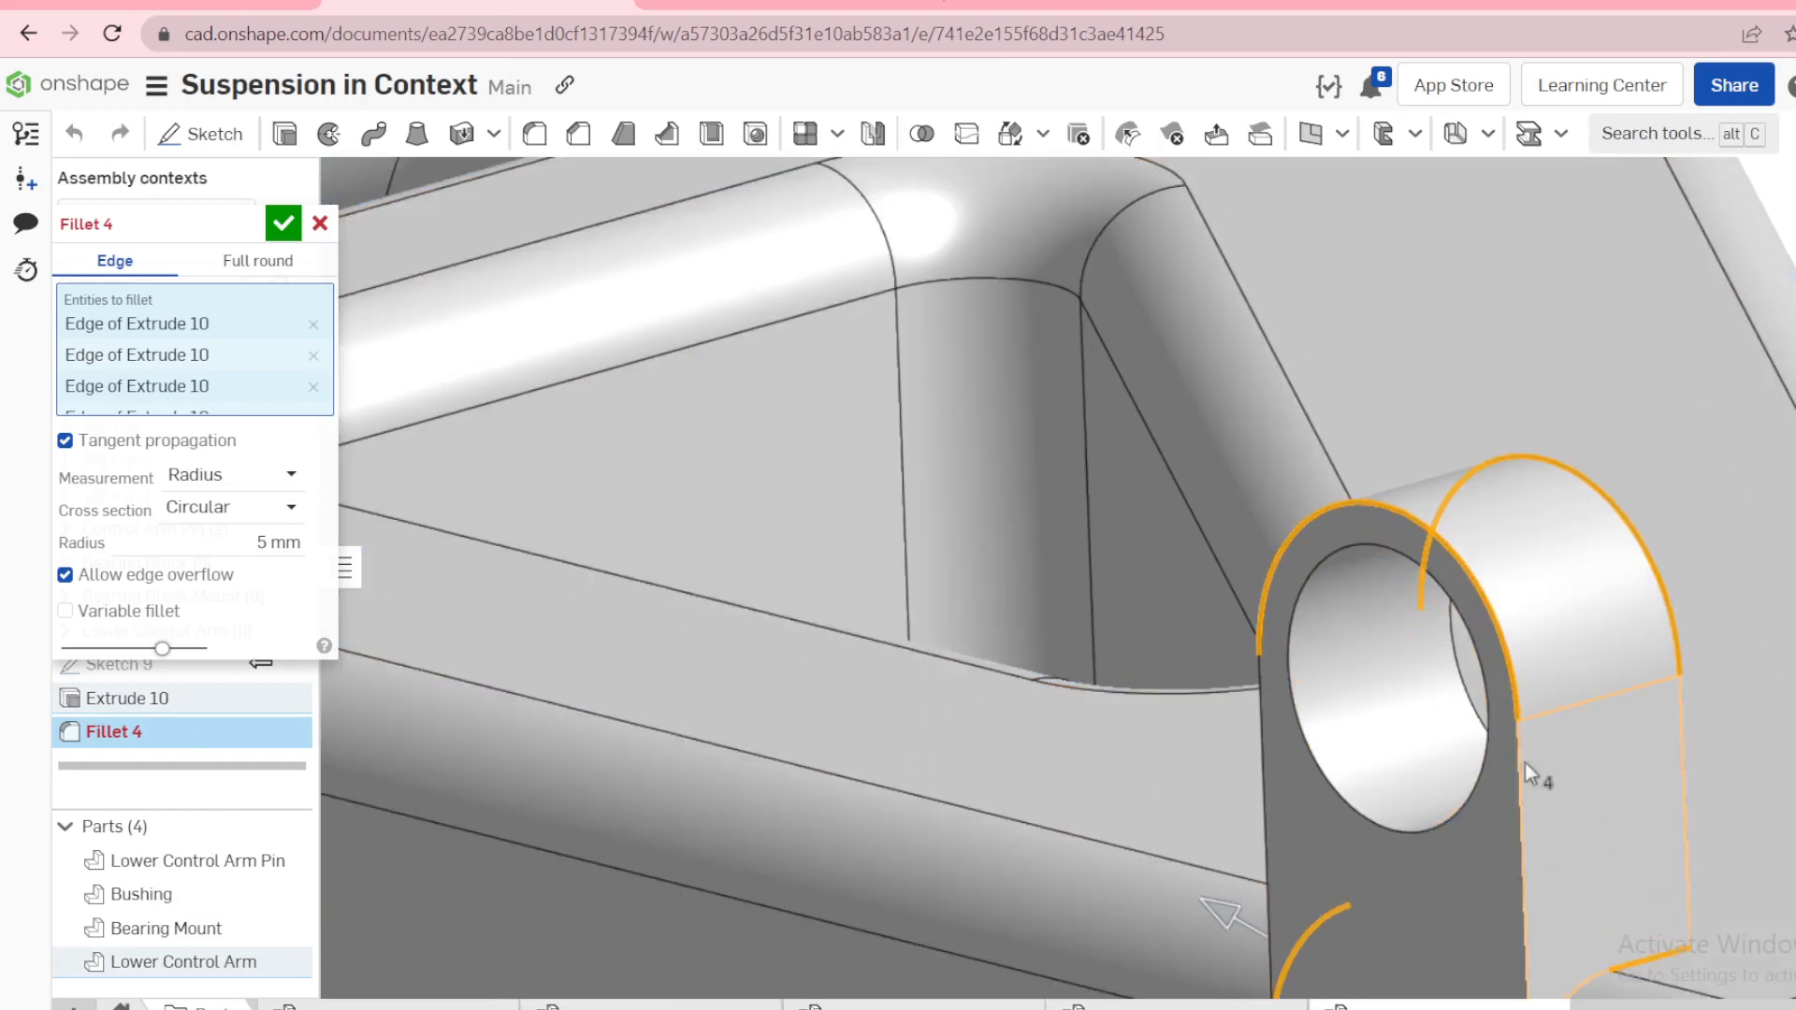
{"action": "scroll", "coordinate": [1564, 782], "scroll_direction": "down", "scroll_amount": 2}
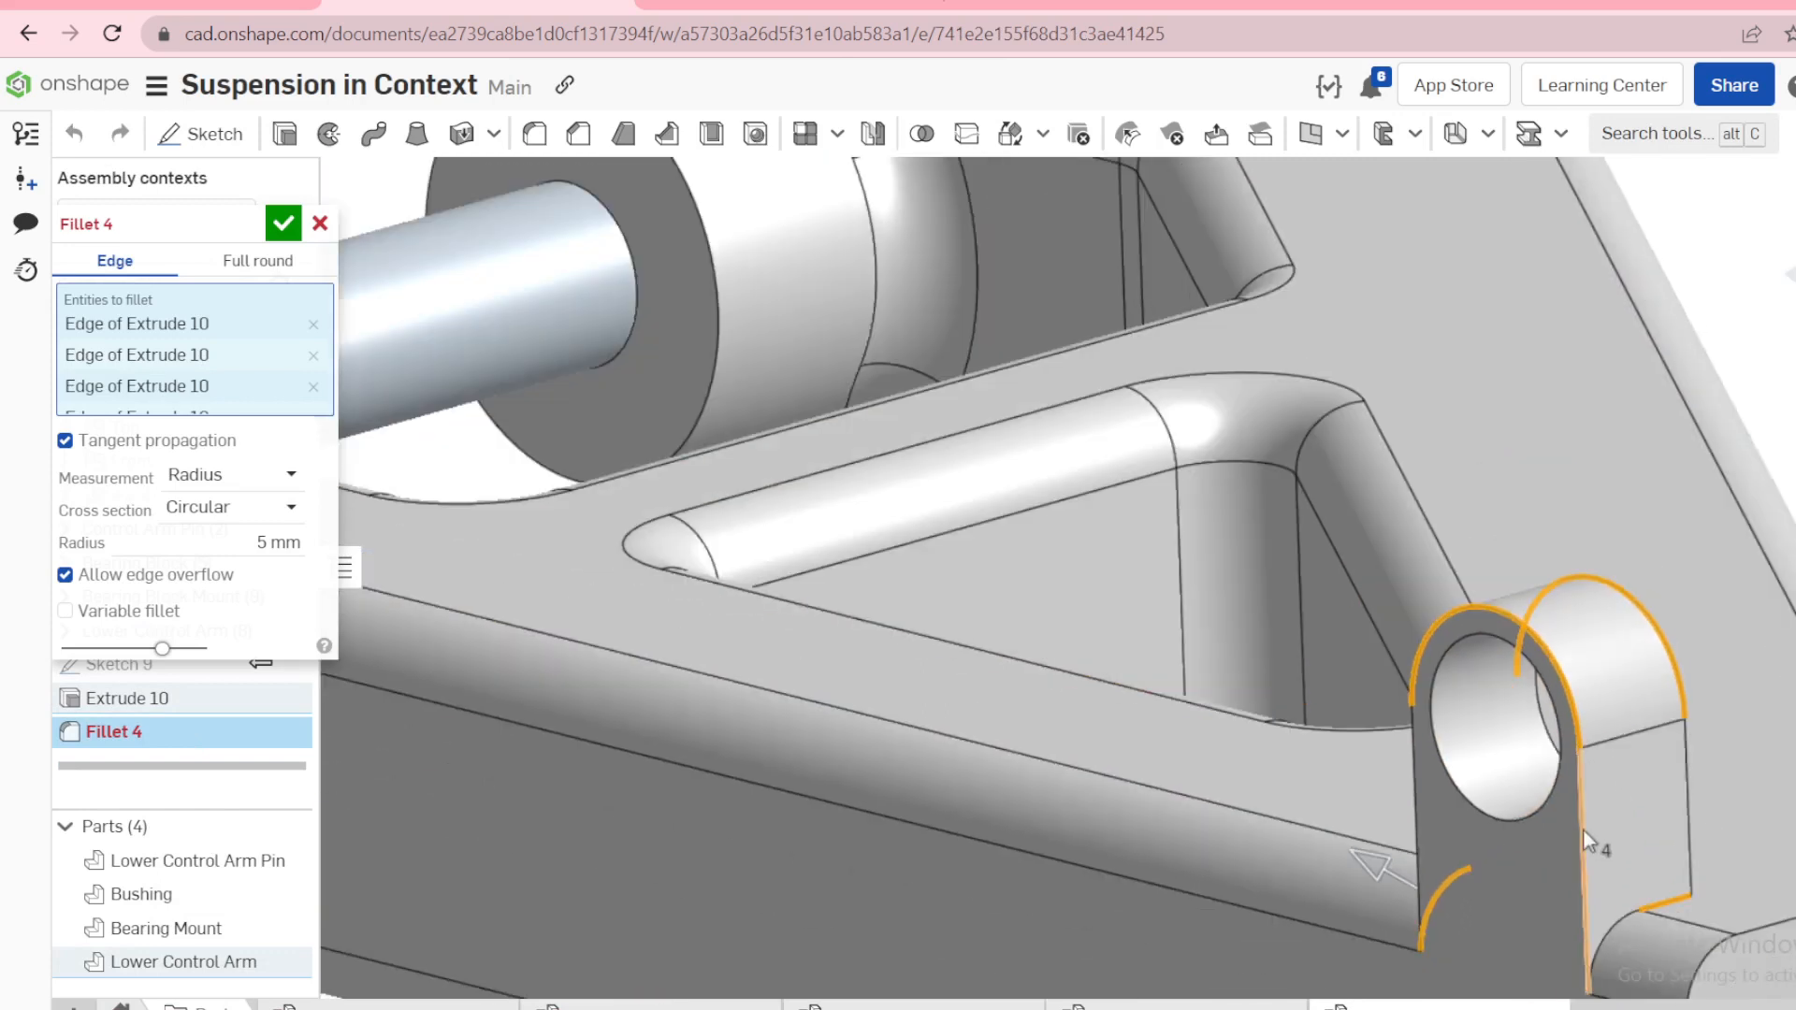
{"action": "scroll", "coordinate": [272, 400], "scroll_direction": "down", "scroll_amount": 1}
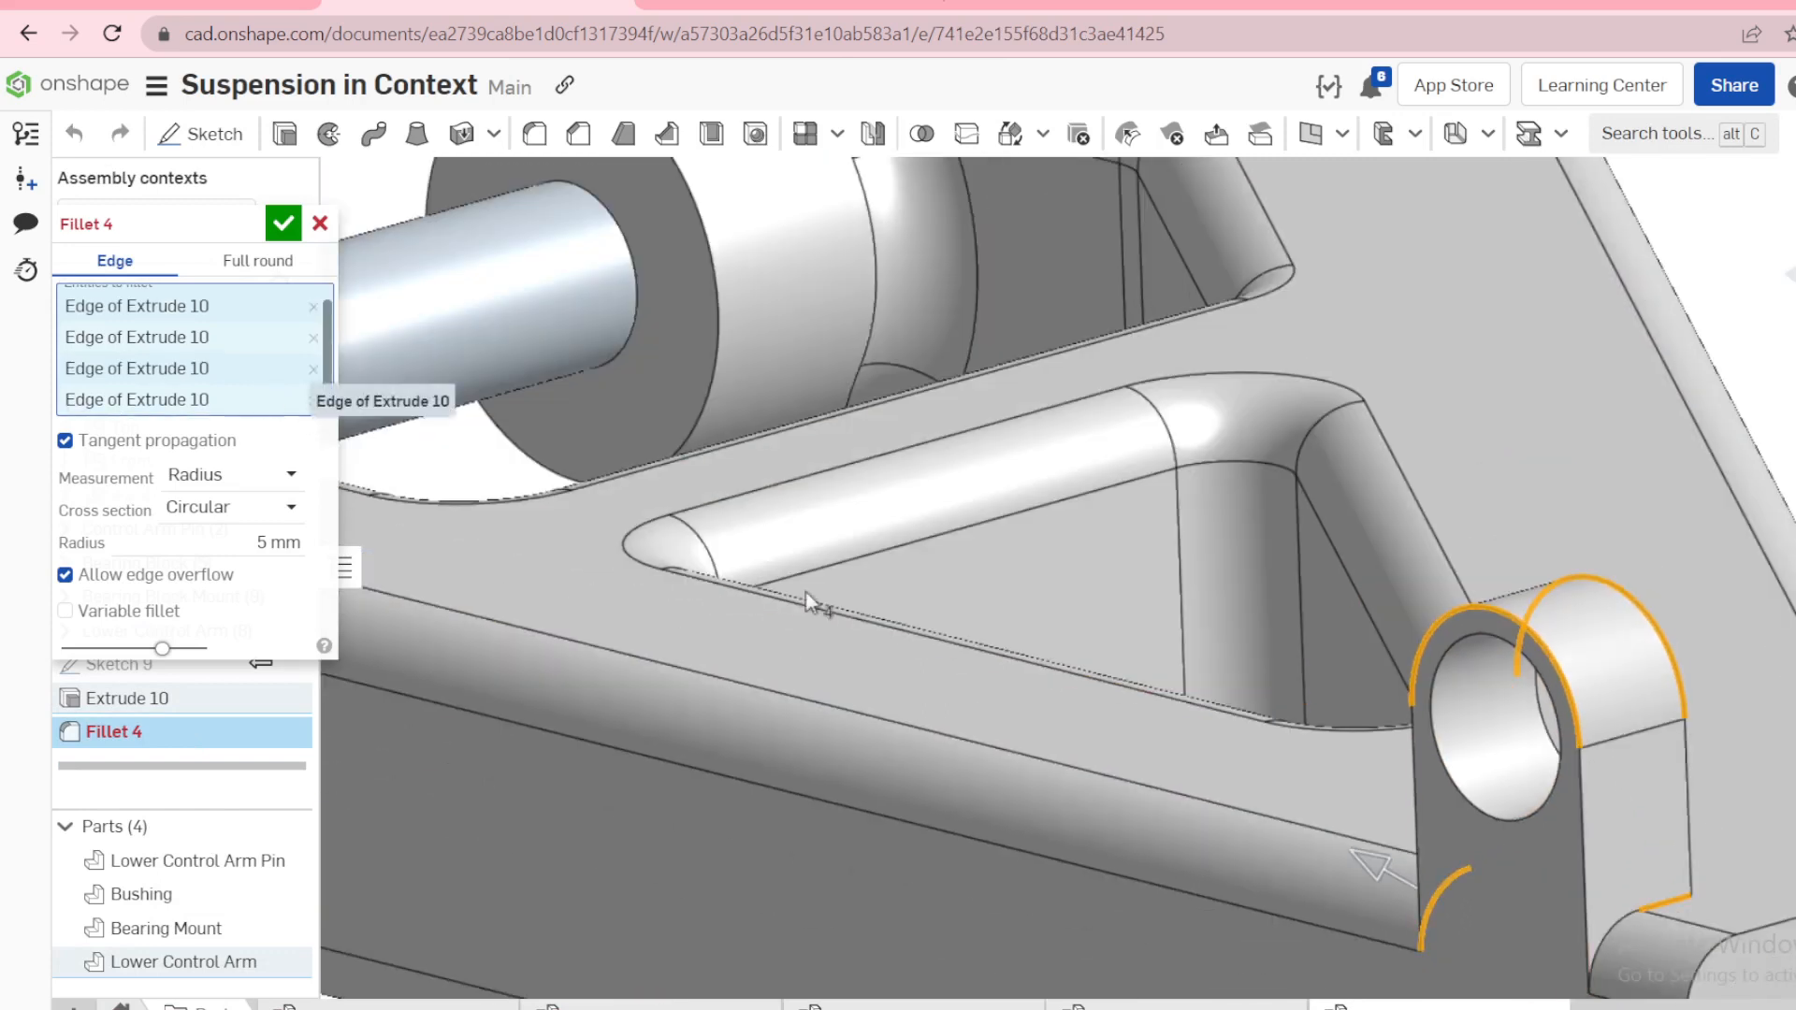
{"action": "left_click", "coordinate": [1586, 802]}
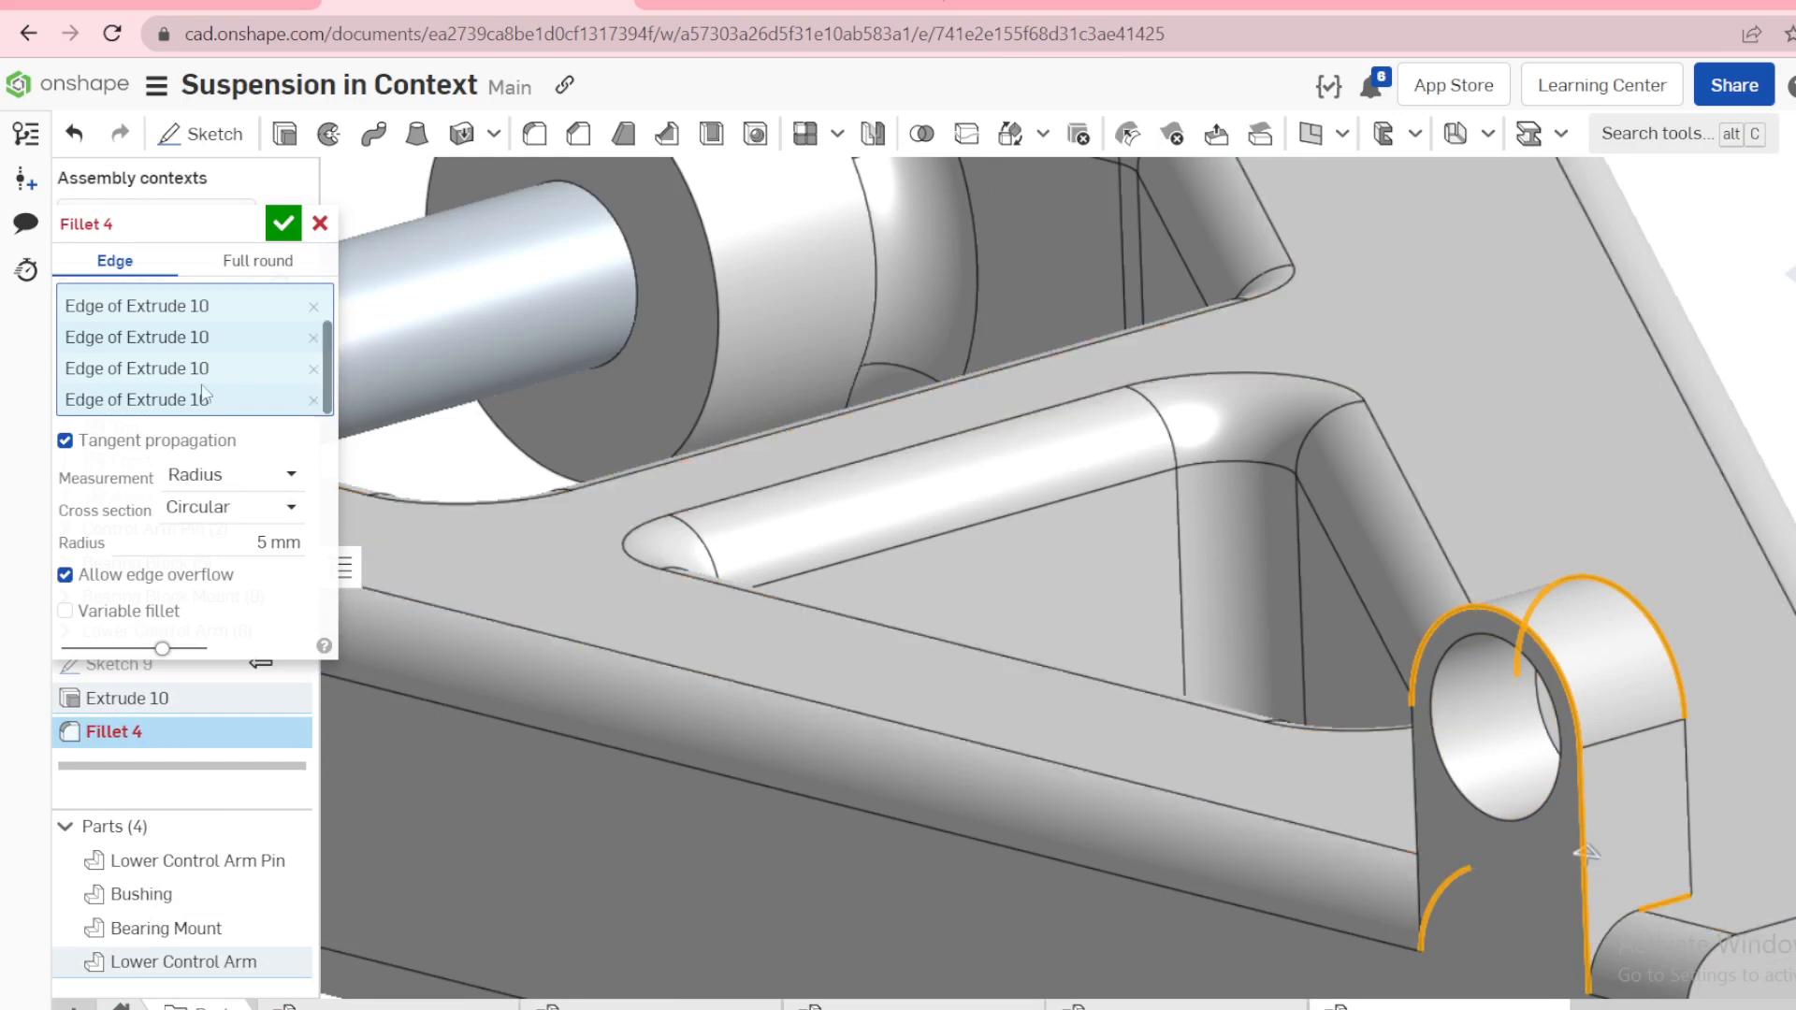
{"action": "left_click", "coordinate": [350, 374]}
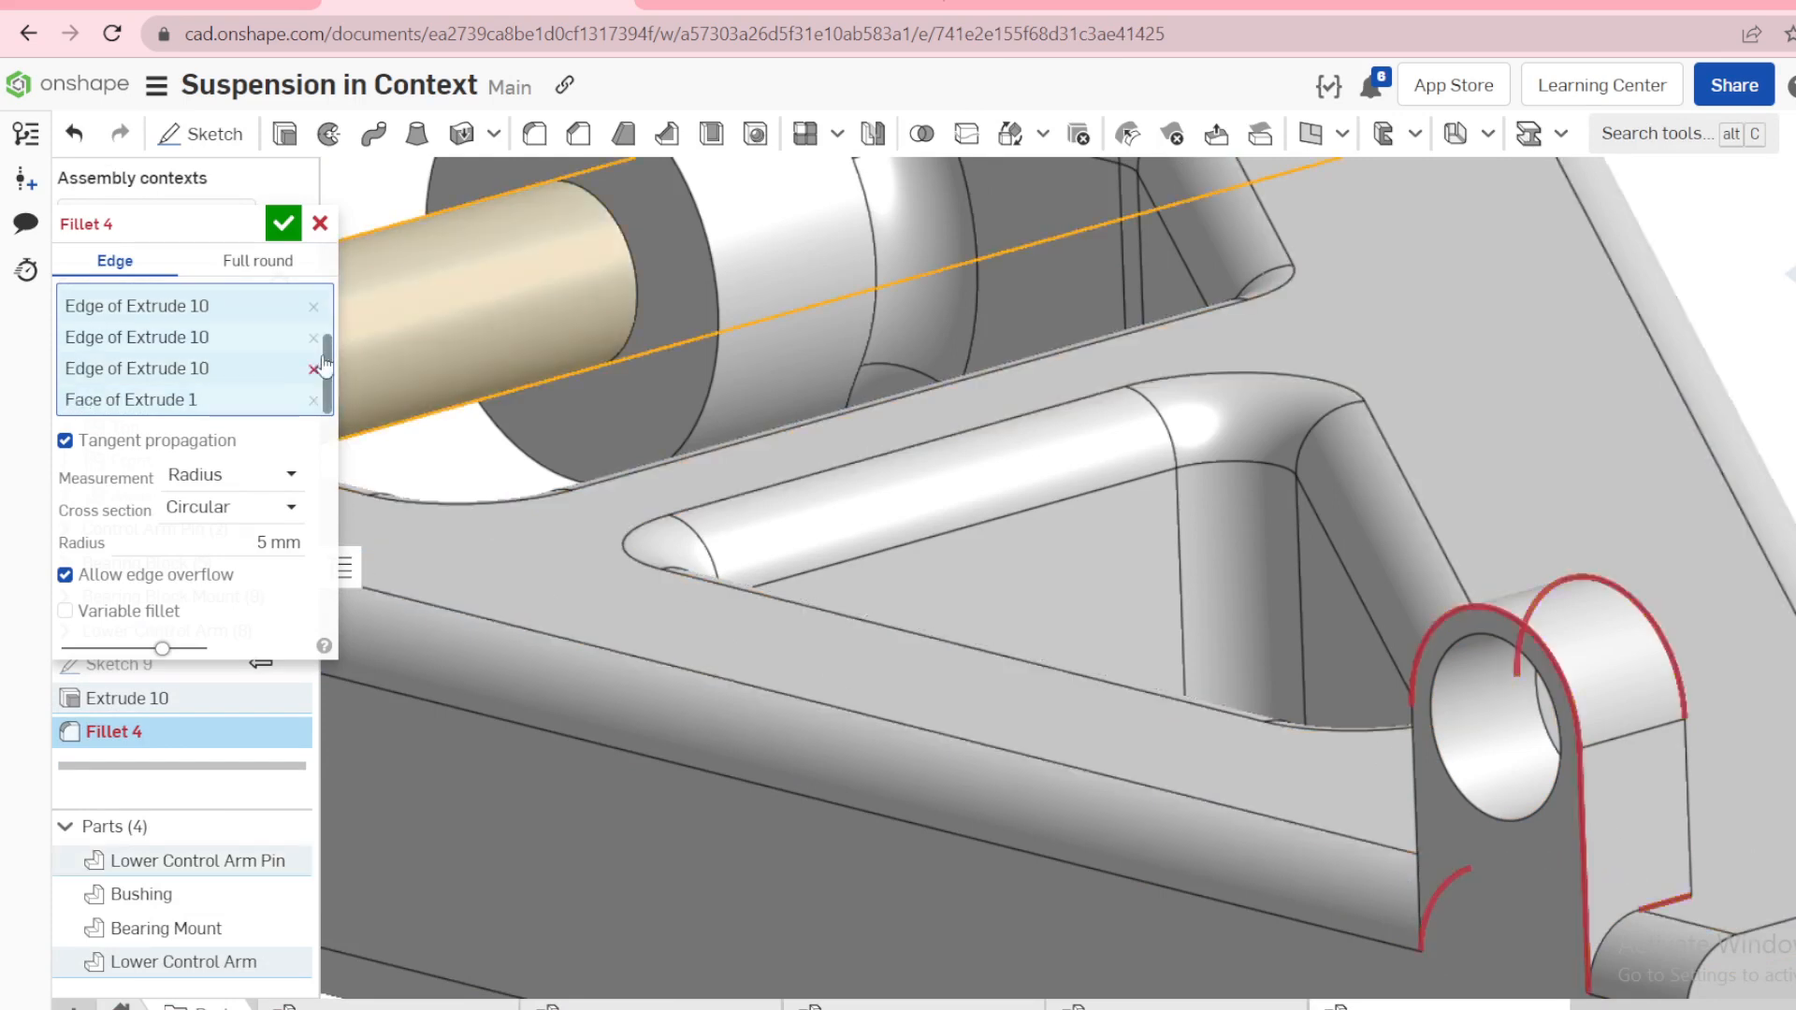
{"action": "scroll", "coordinate": [1193, 514], "scroll_direction": "down", "scroll_amount": 4}
{"action": "right_click", "coordinate": [403, 340]}
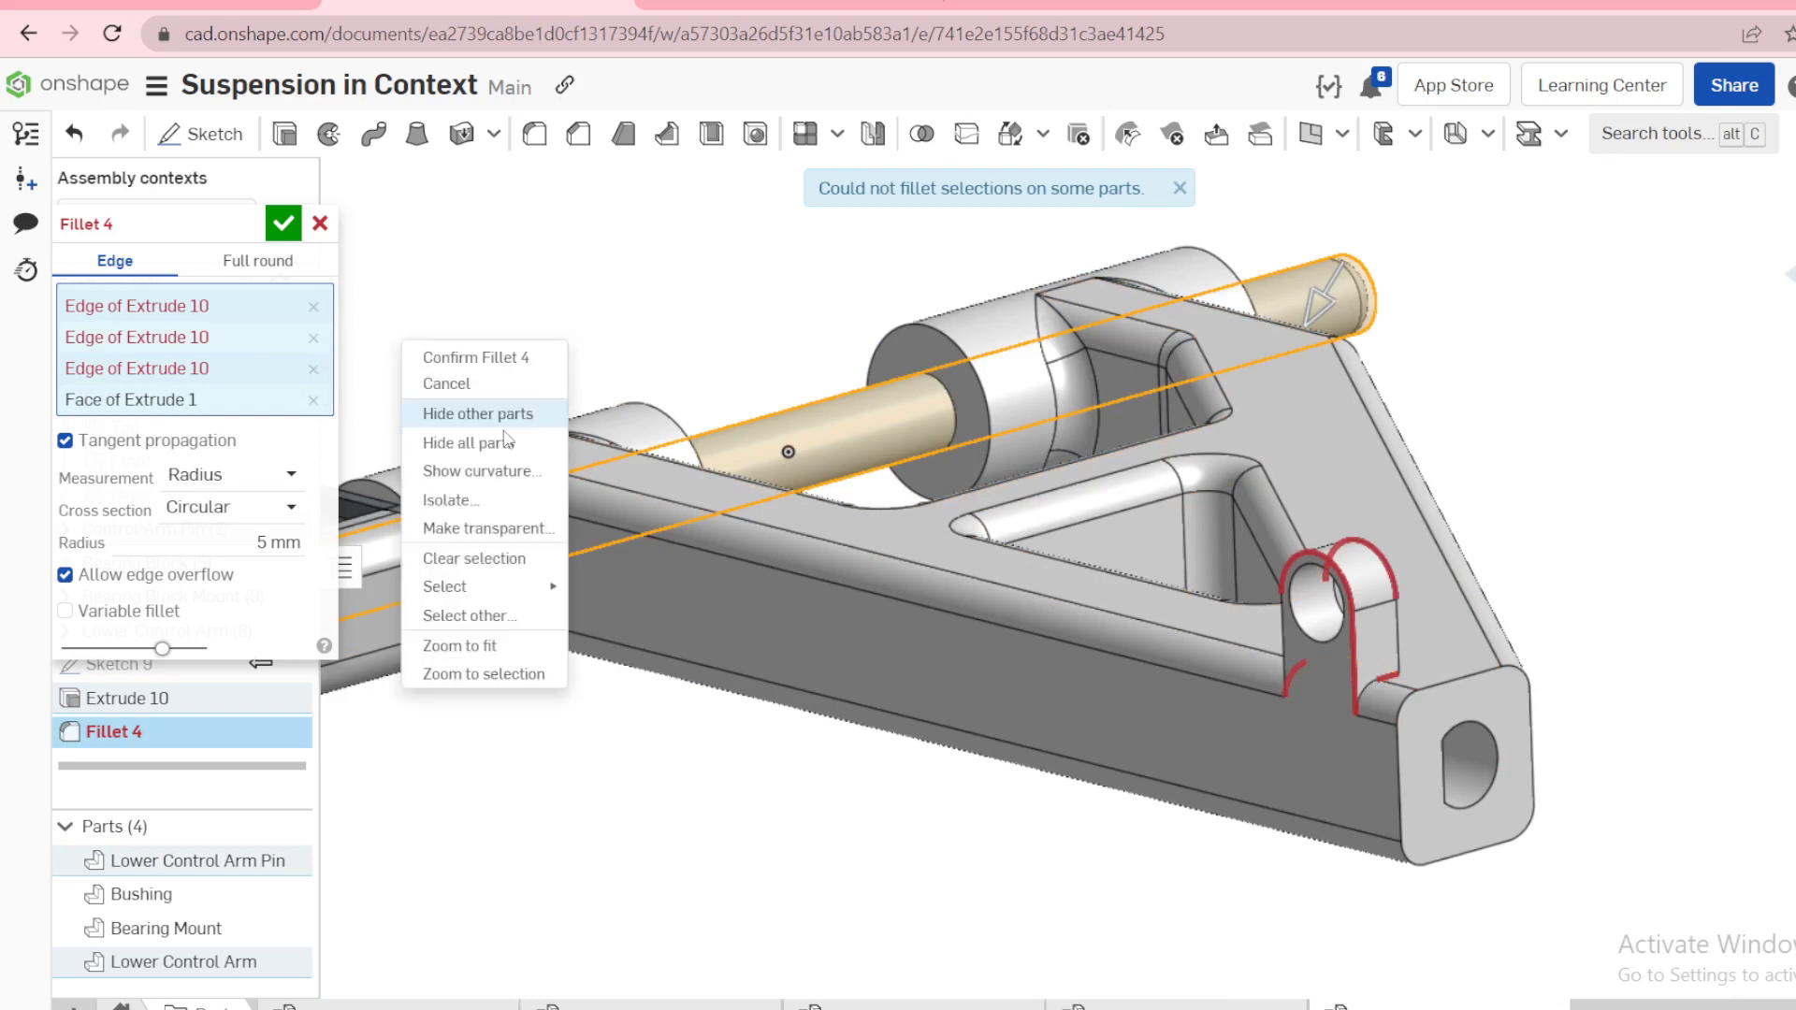
{"action": "left_click", "coordinate": [507, 555]}
Step: Reselect the shock mount lug's rounded top face and adjoining side face for Fillet 4, accept it and inspect the result
{"action": "scroll", "coordinate": [1437, 621], "scroll_direction": "up", "scroll_amount": 5}
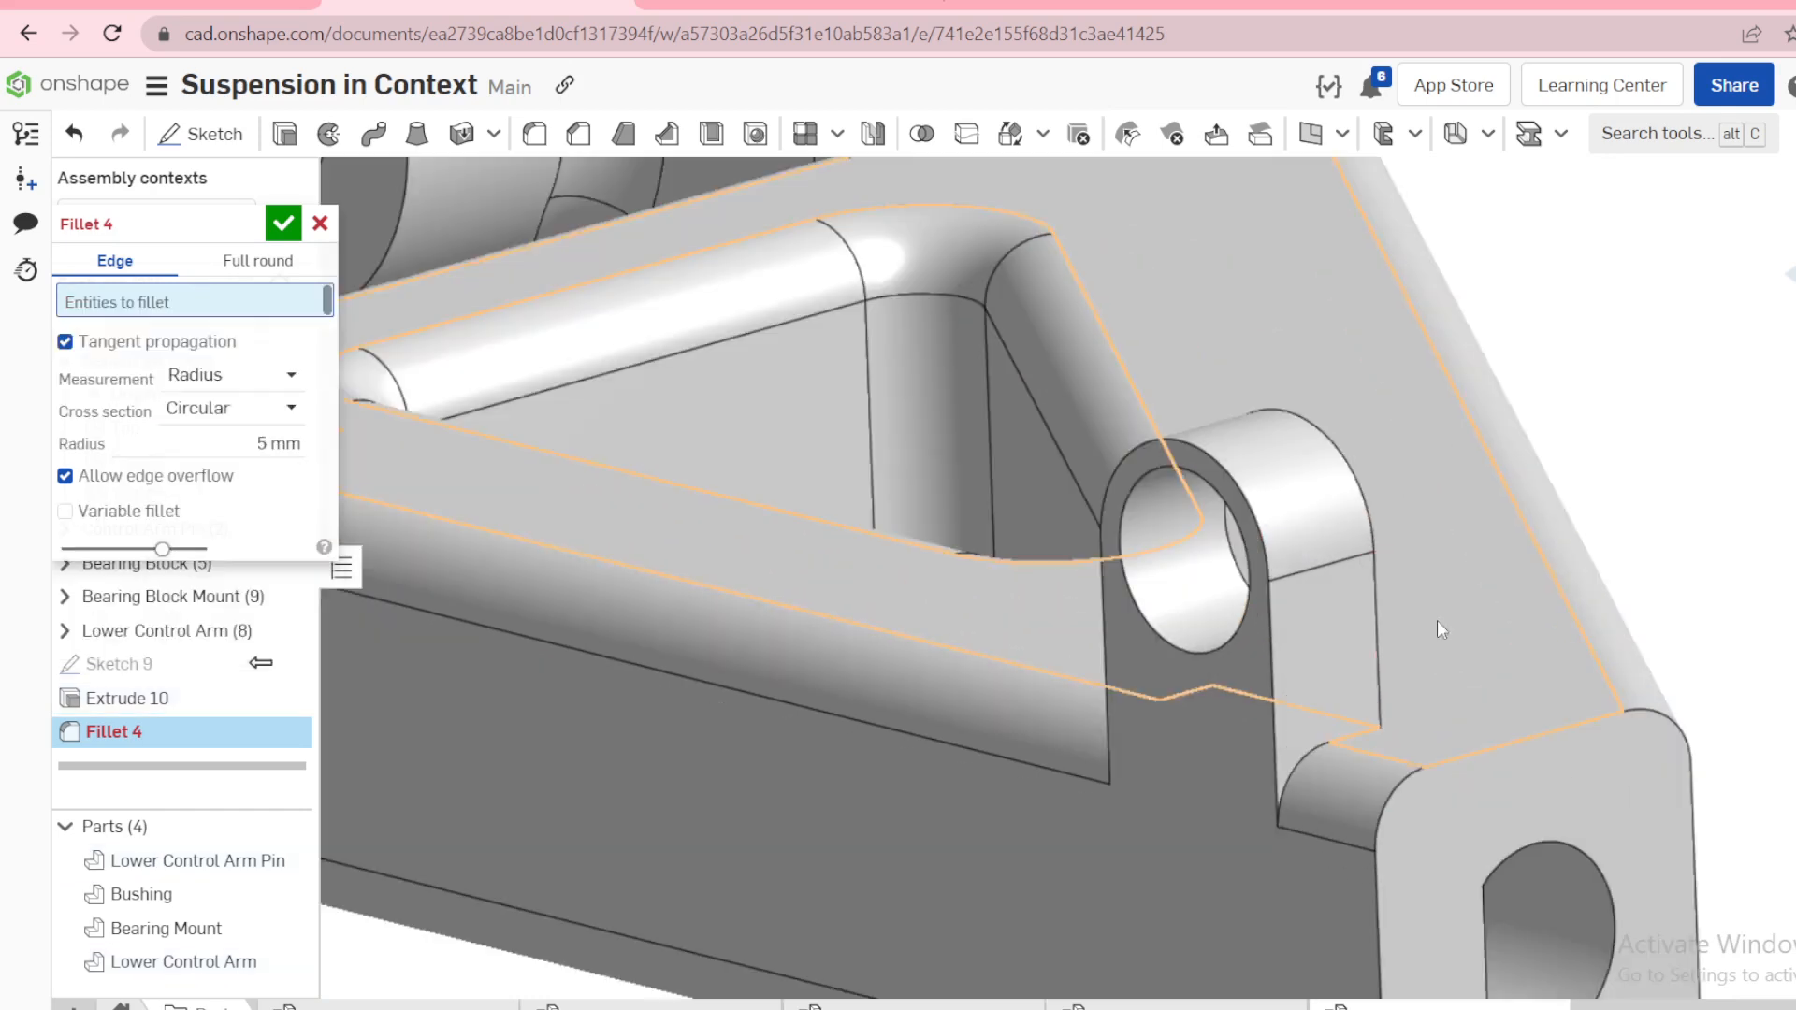
{"action": "left_click", "coordinate": [1306, 526]}
{"action": "left_click", "coordinate": [1315, 625]}
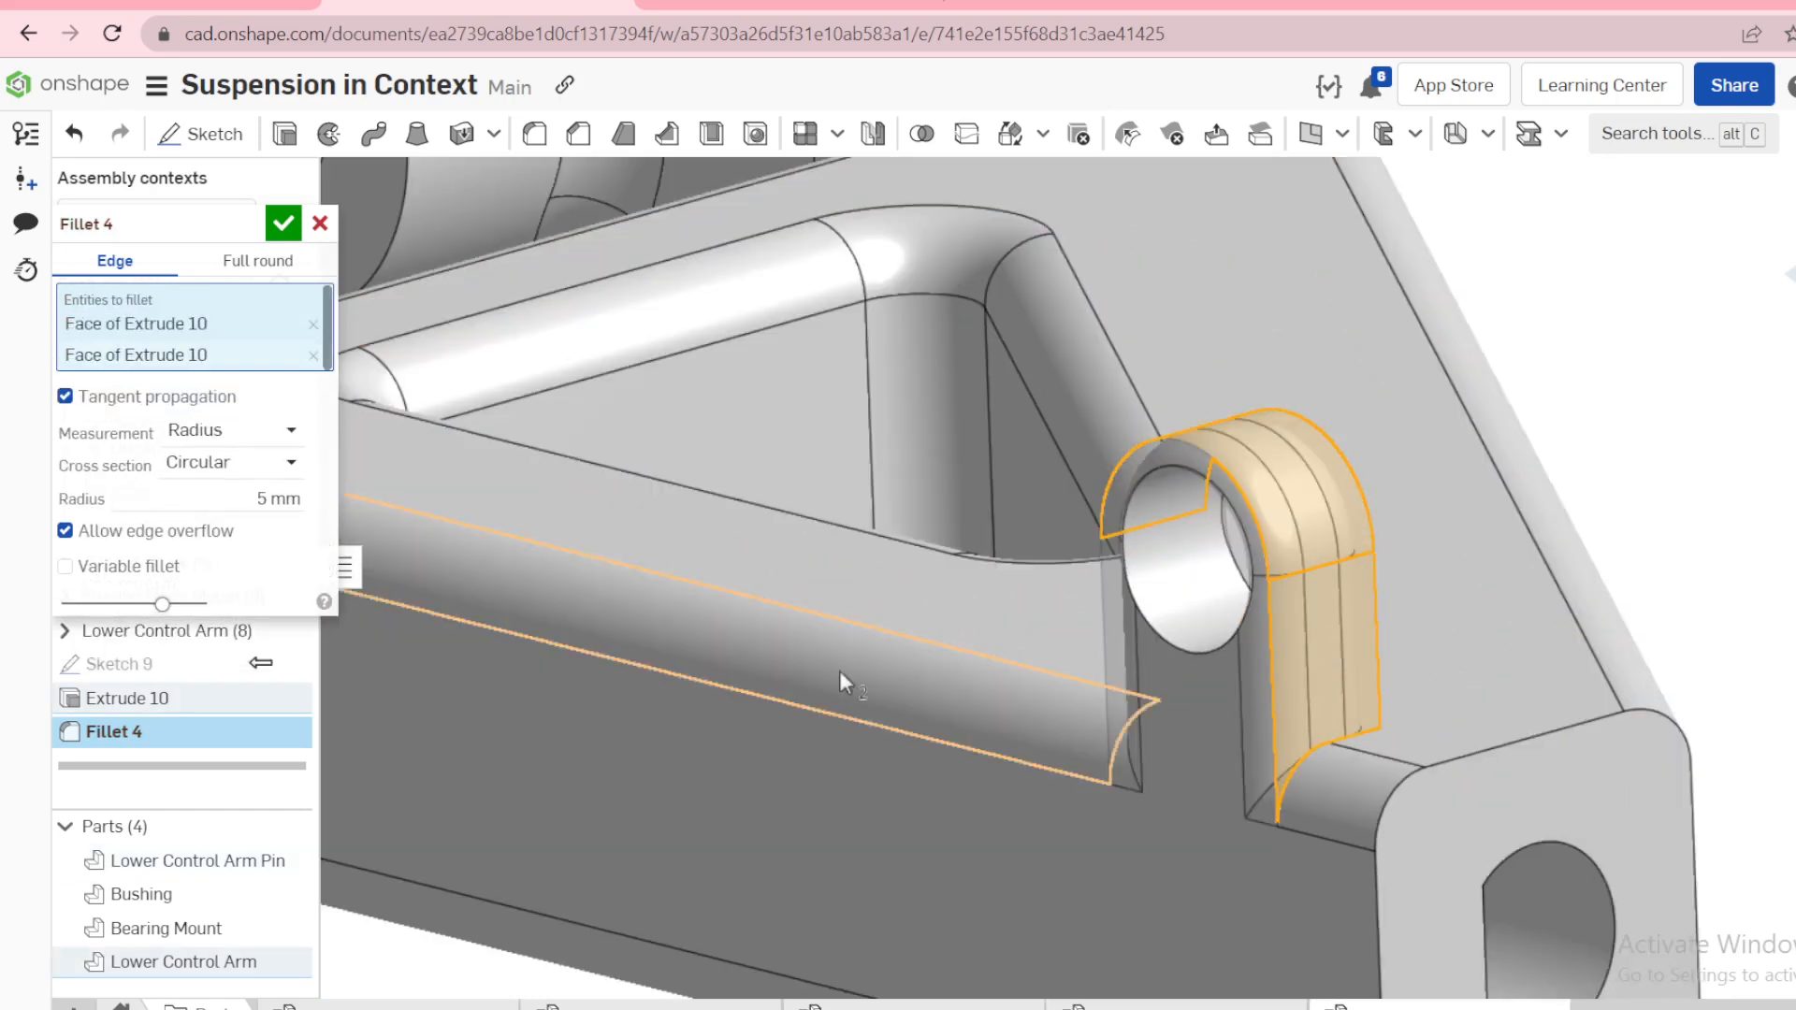
{"action": "left_click", "coordinate": [283, 222]}
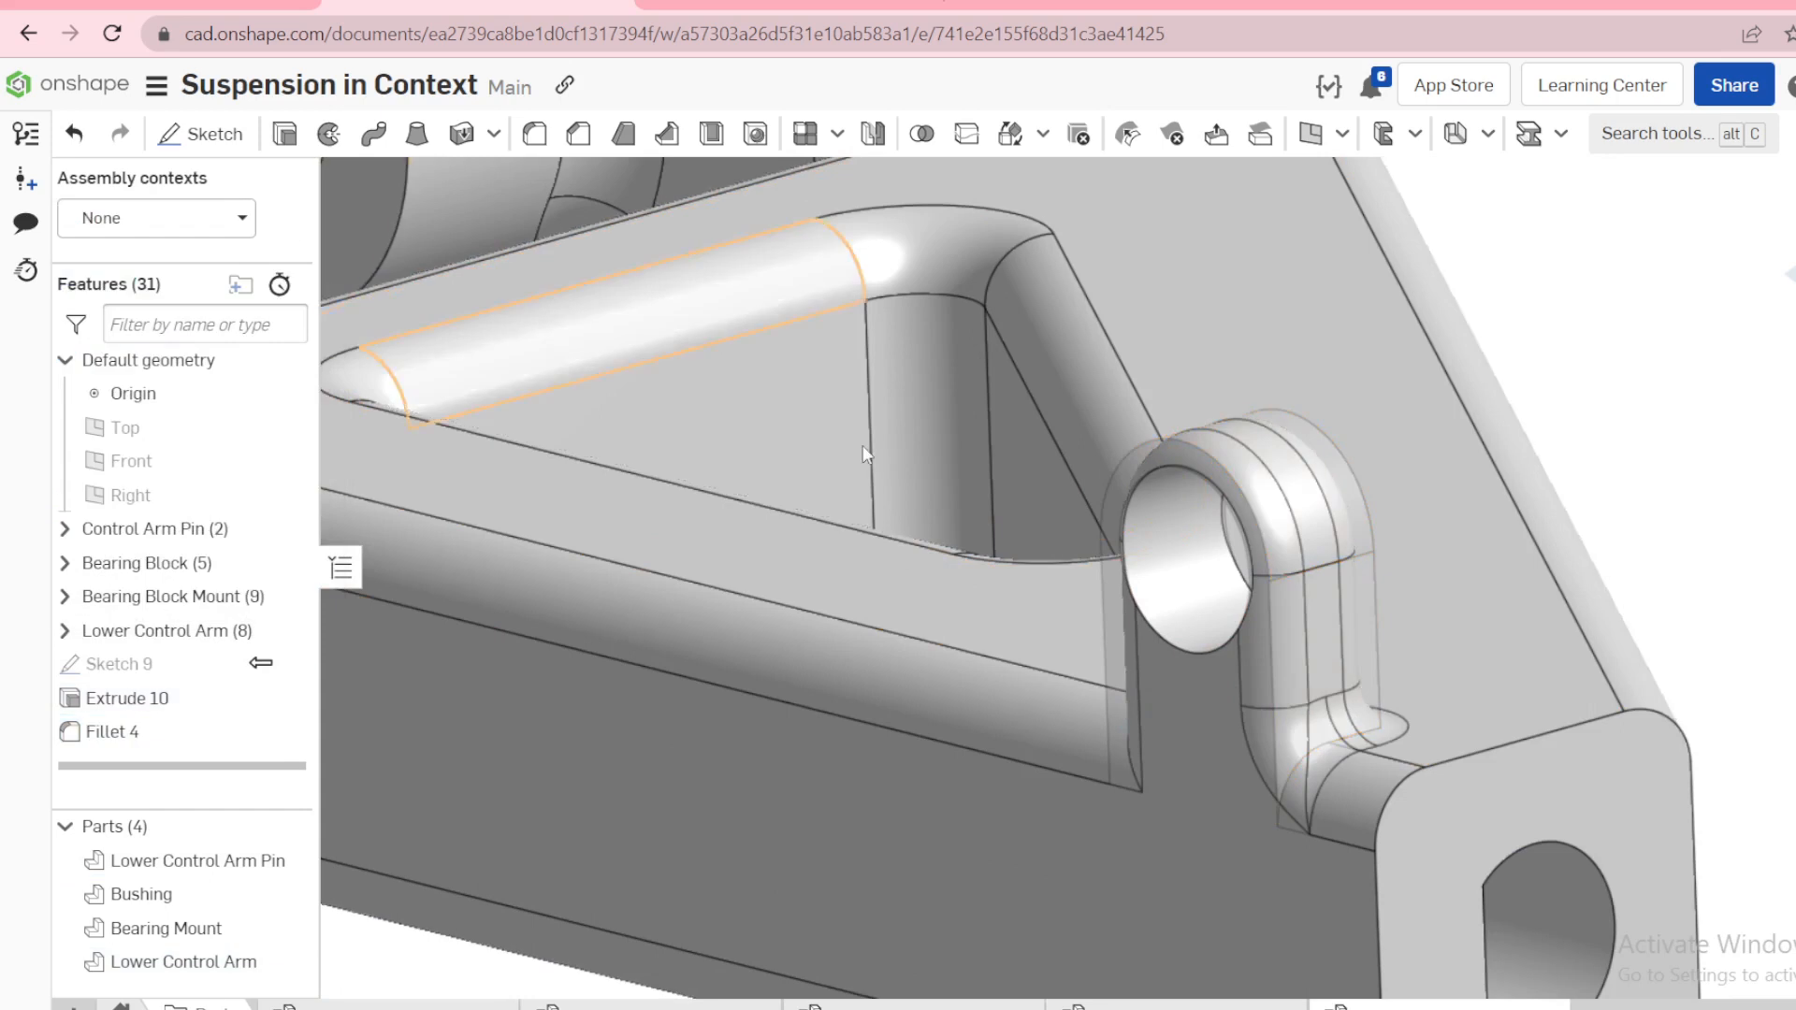
{"action": "key", "text": "f"}
{"action": "scroll", "coordinate": [1136, 528], "scroll_direction": "up", "scroll_amount": 5}
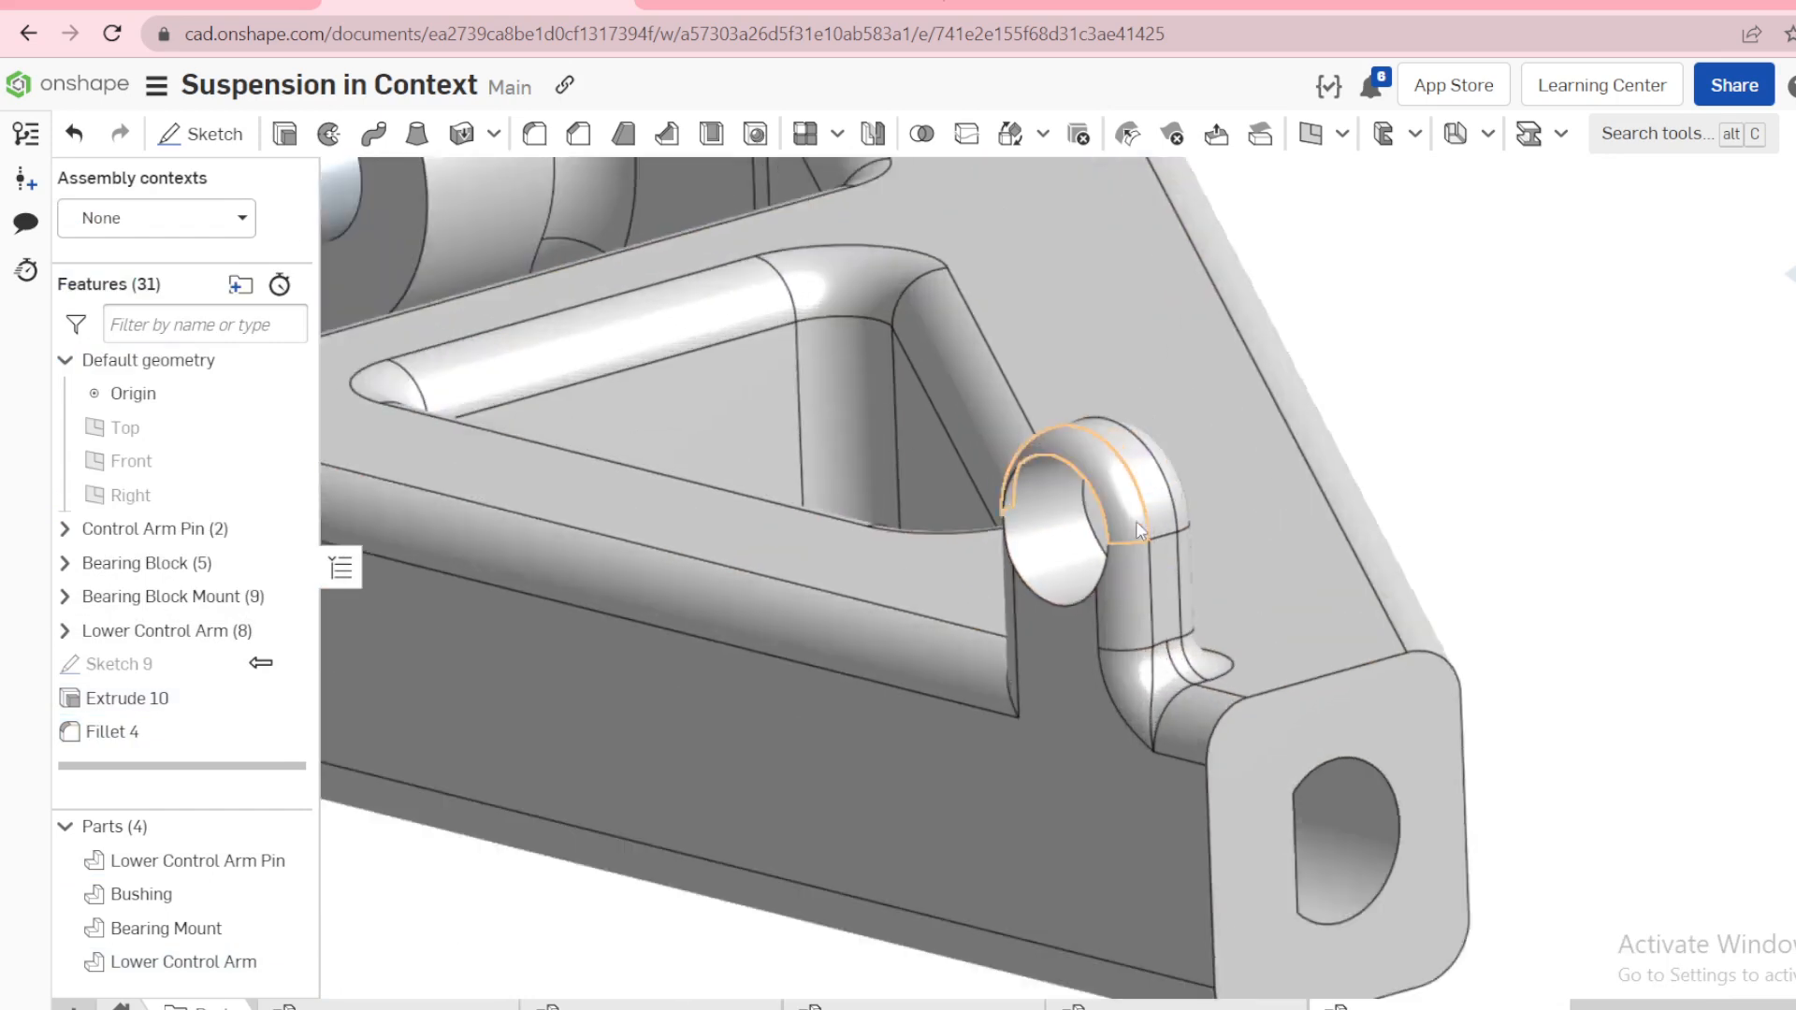
{"action": "scroll", "coordinate": [1136, 520], "scroll_direction": "up", "scroll_amount": 1}
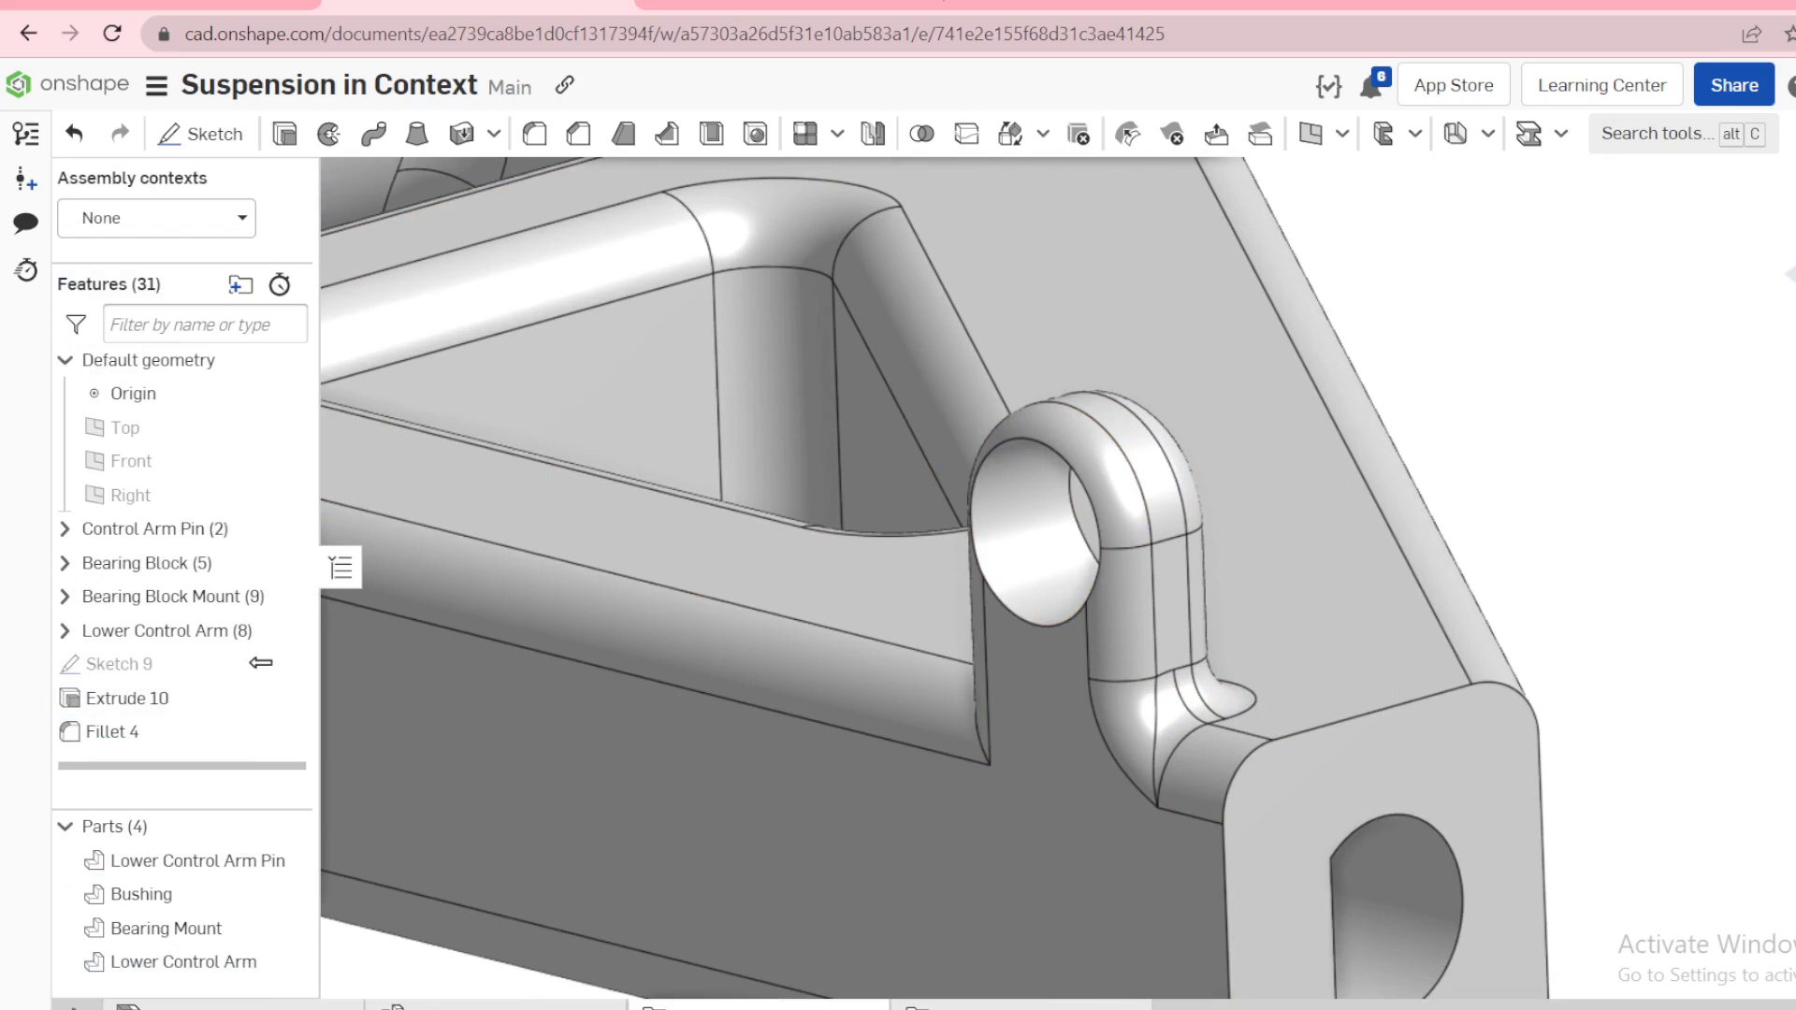
Step: Return to the Main Assembly and set the Y offset of the Shock Angle mate connector on the frame to -15 mm
{"action": "left_click", "coordinate": [253, 1004]}
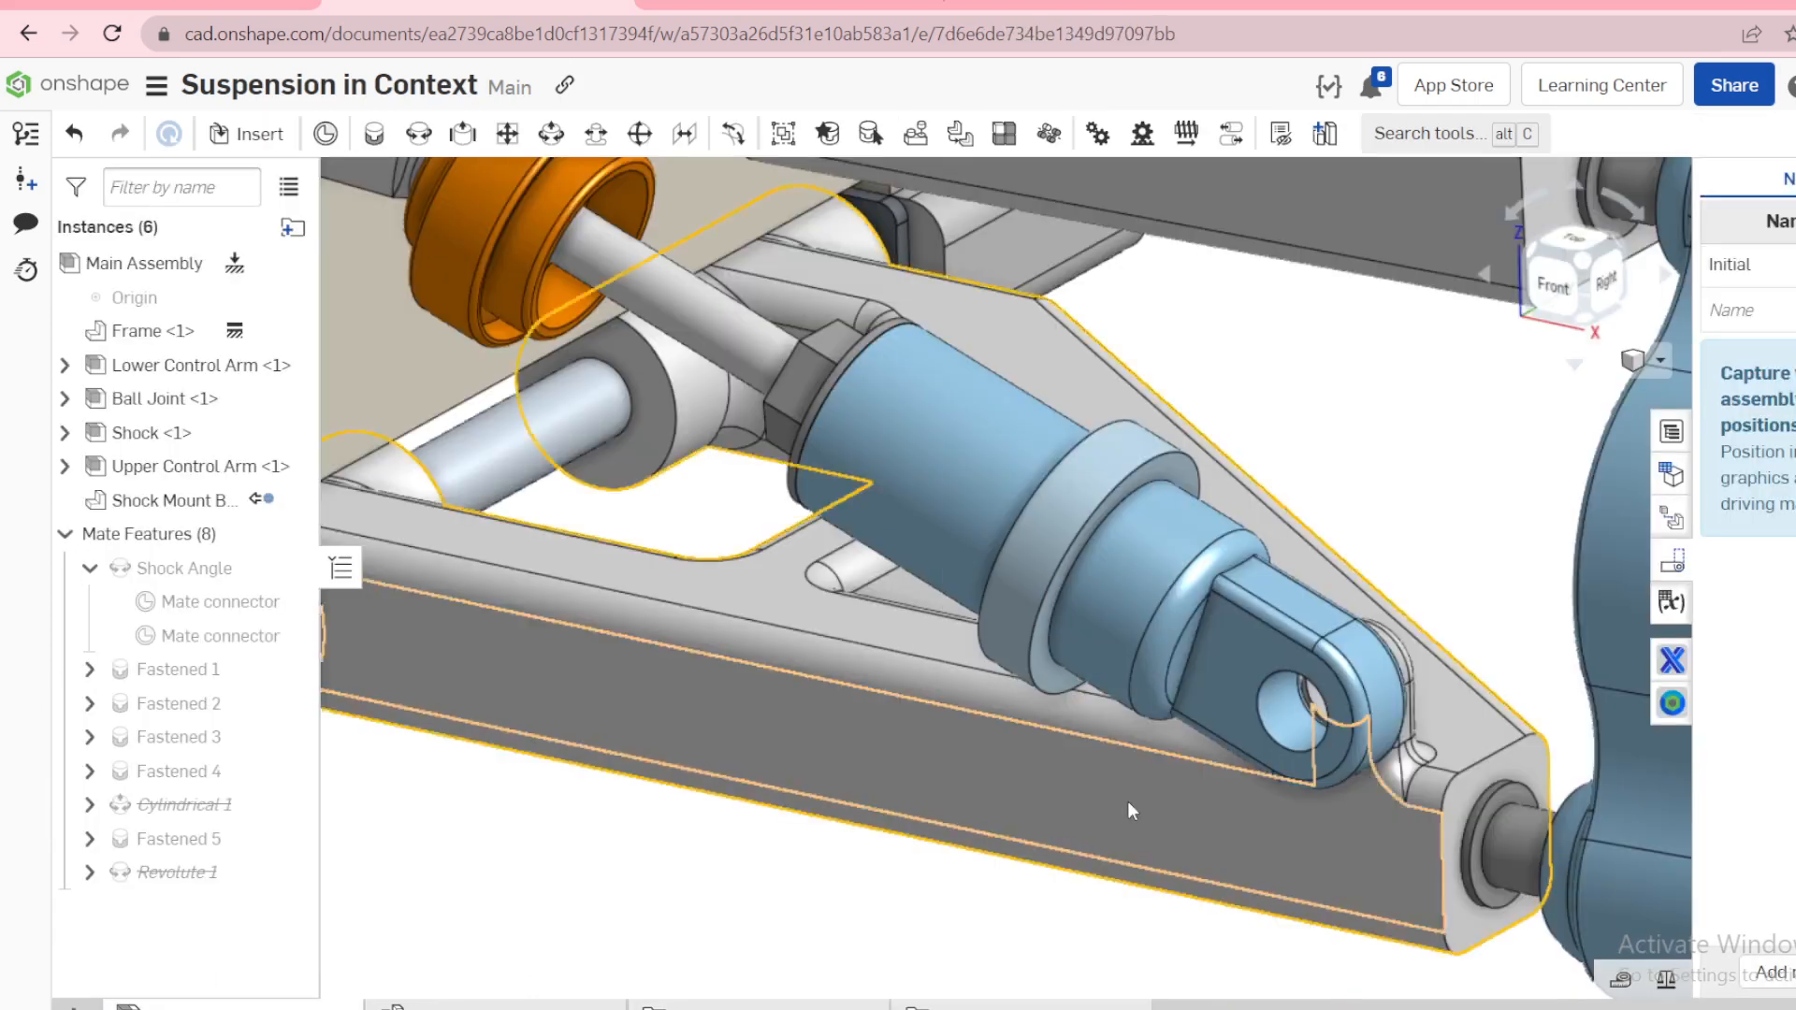
{"action": "scroll", "coordinate": [1129, 801], "scroll_direction": "down", "scroll_amount": 2}
{"action": "left_click", "coordinate": [1546, 288]}
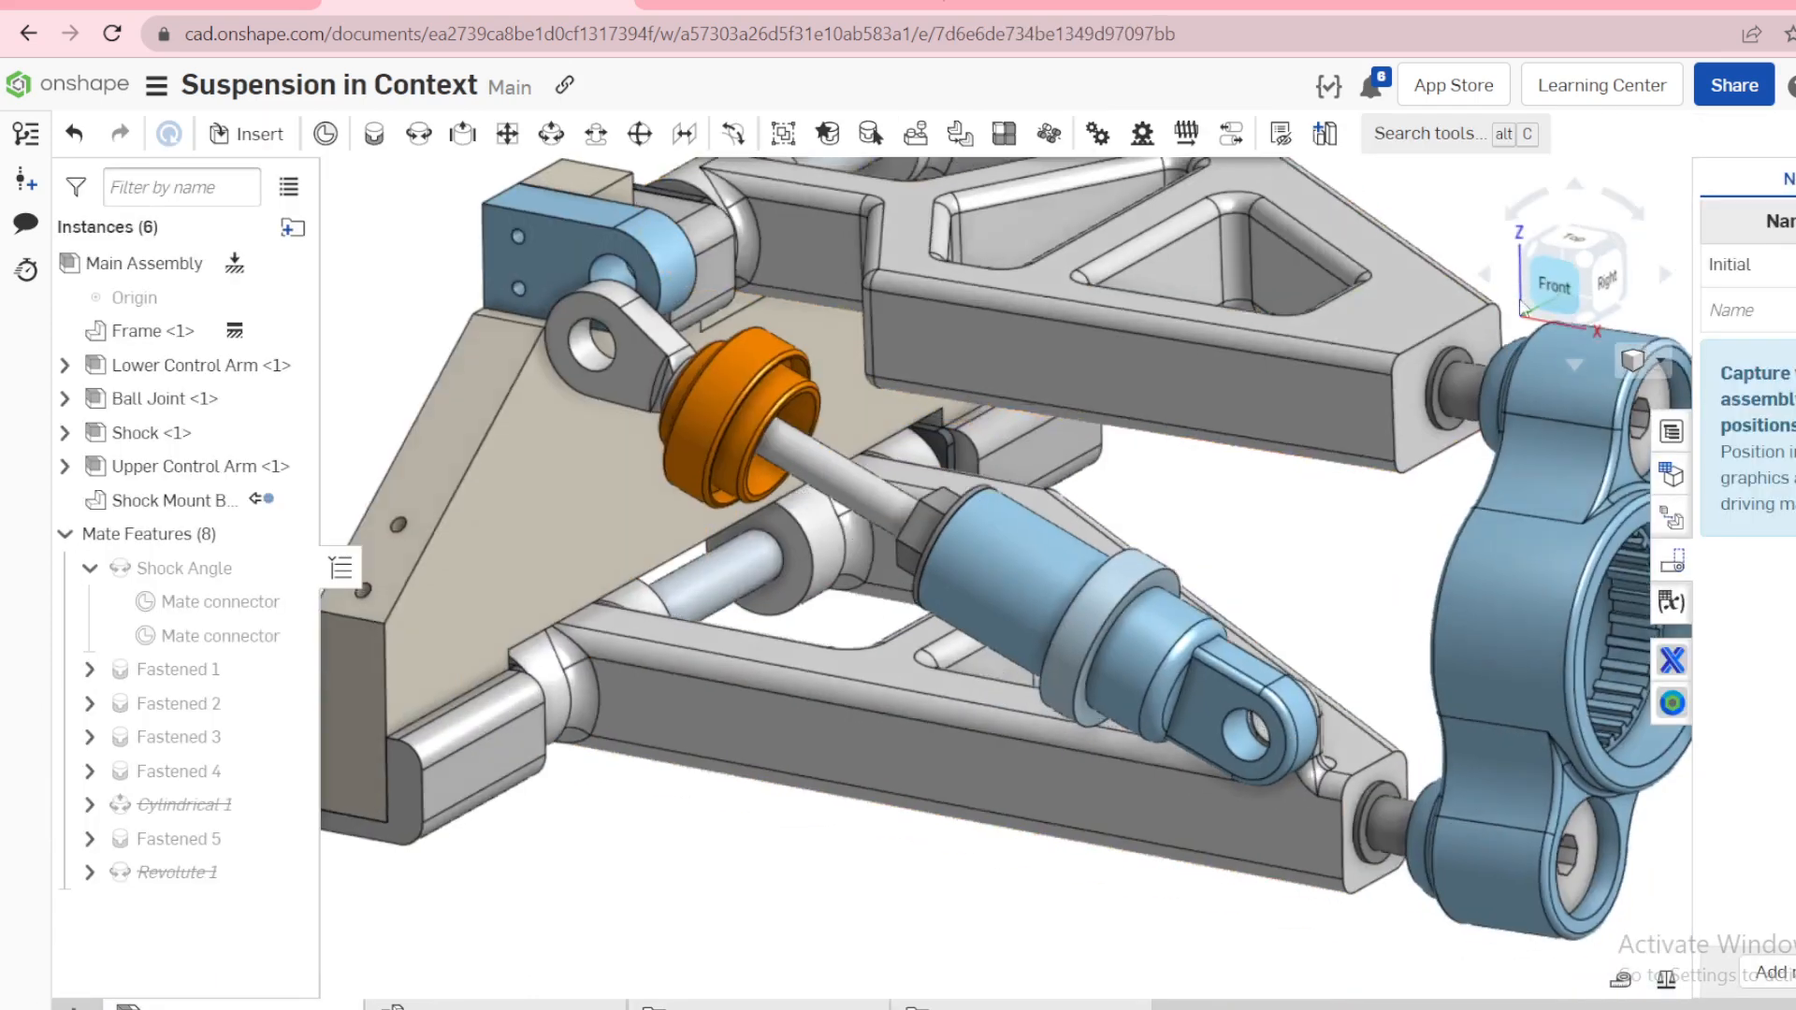
{"action": "scroll", "coordinate": [1296, 666], "scroll_direction": "up", "scroll_amount": 3}
{"action": "scroll", "coordinate": [1046, 681], "scroll_direction": "down", "scroll_amount": 3}
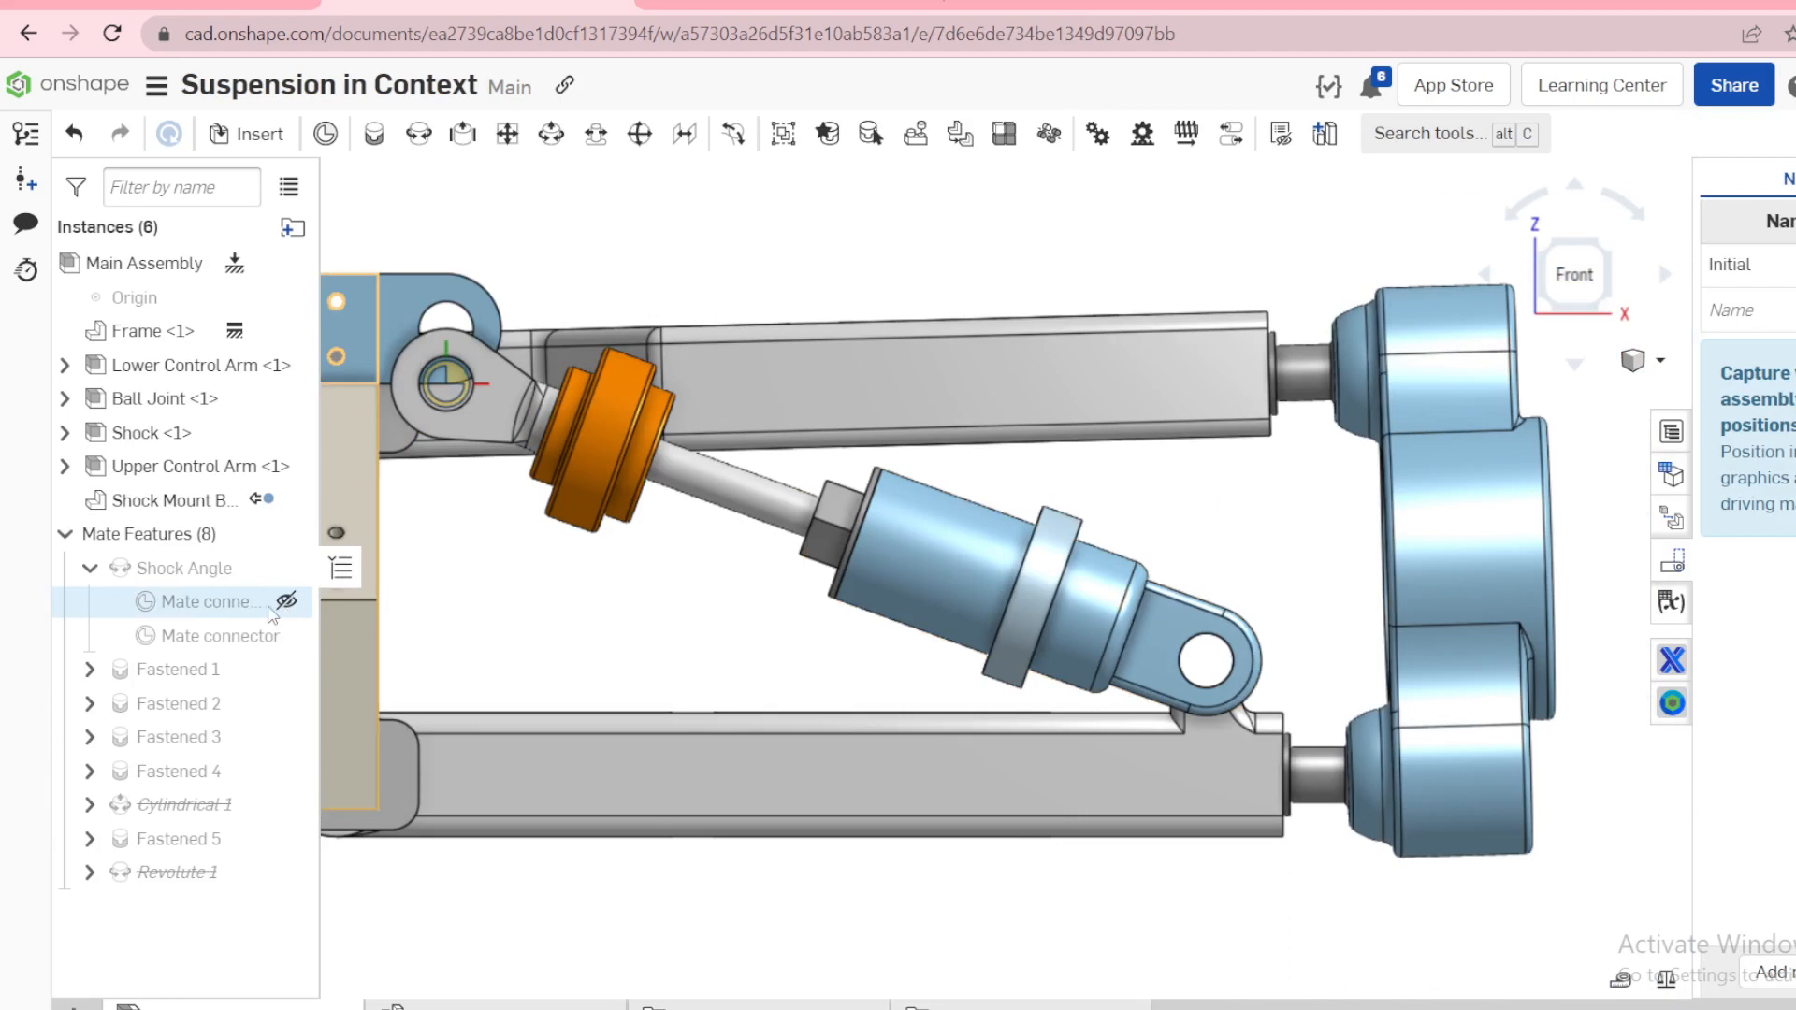
{"action": "right_click", "coordinate": [223, 606]}
{"action": "left_click", "coordinate": [280, 689]}
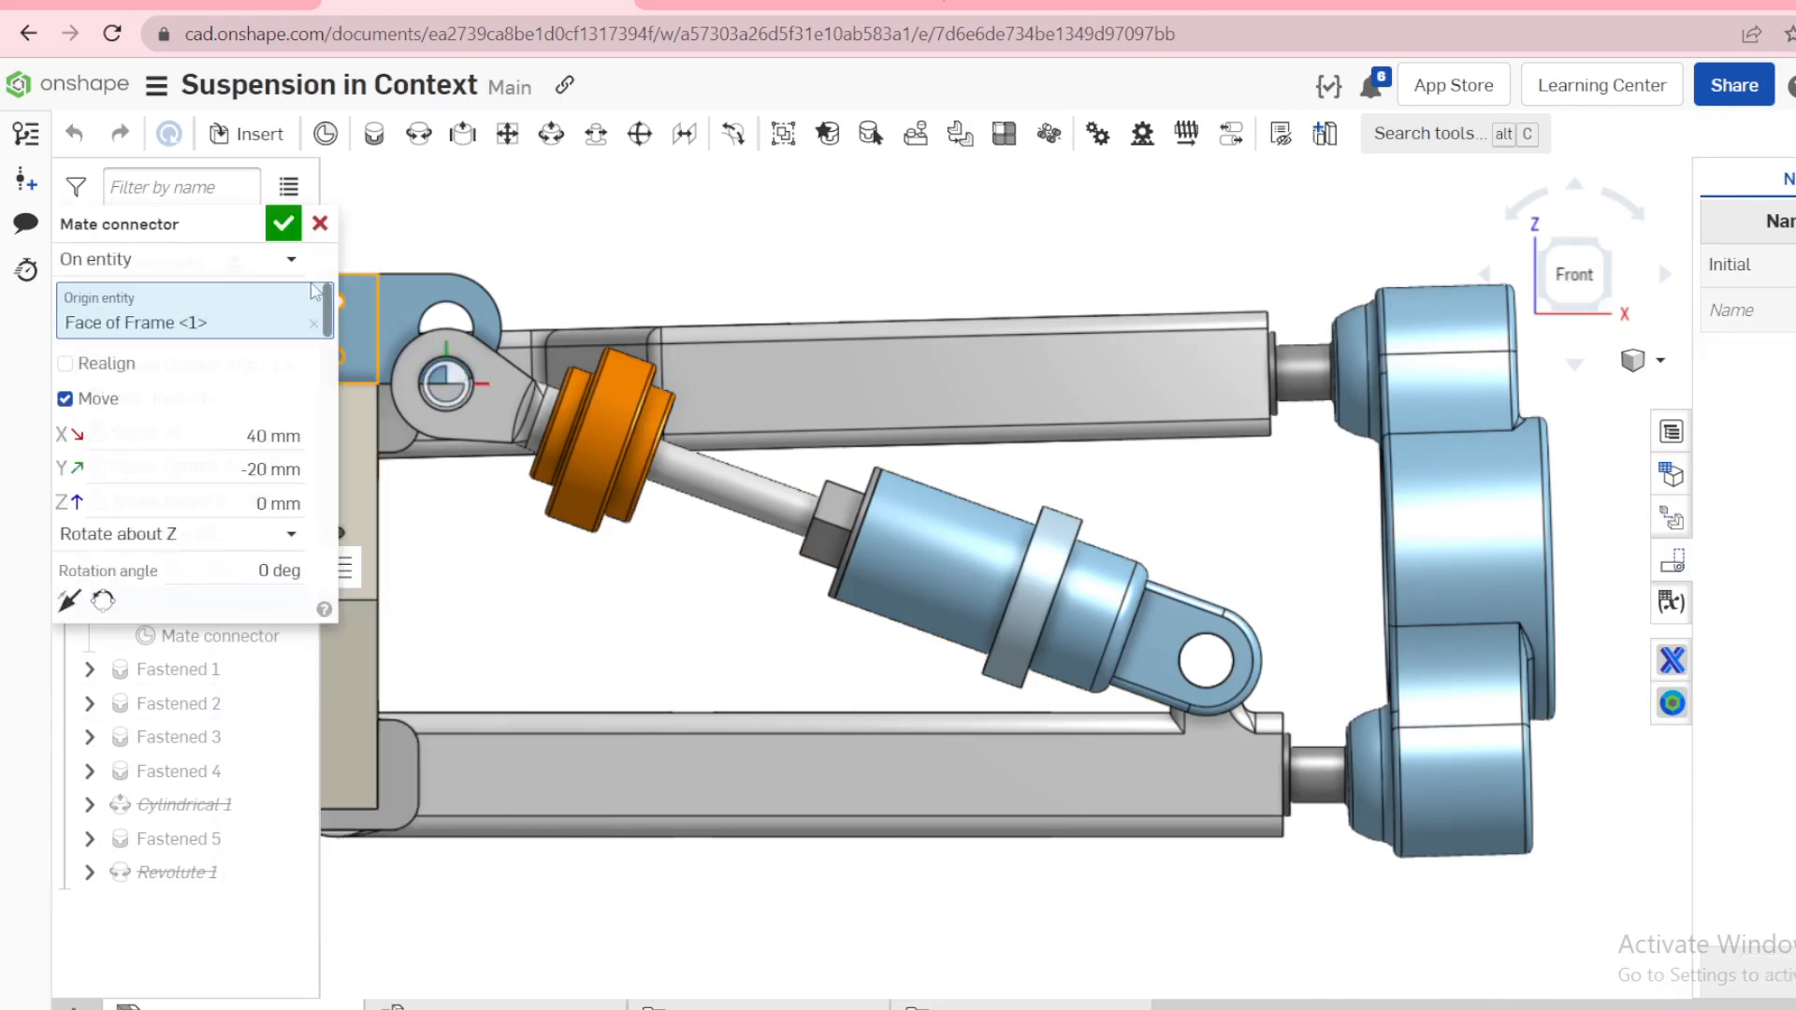
{"action": "left_click", "coordinate": [269, 468]}
{"action": "left_click", "coordinate": [259, 468]}
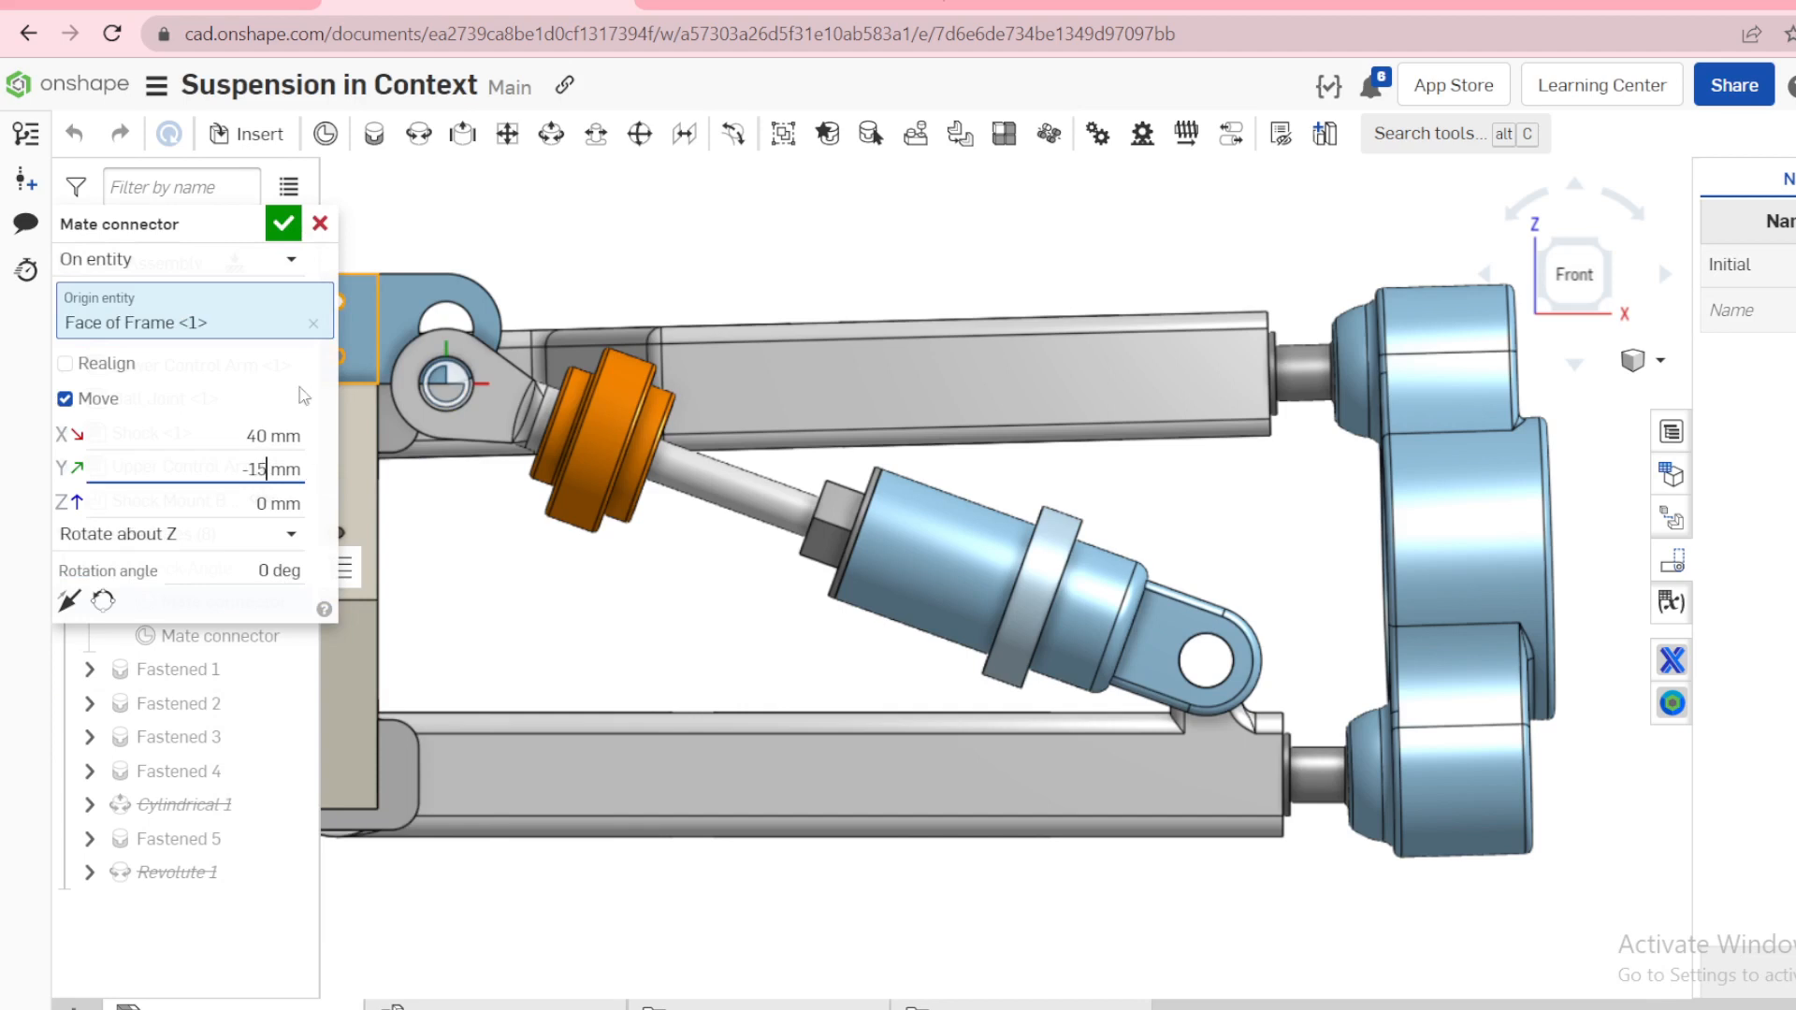
{"action": "left_click", "coordinate": [280, 234]}
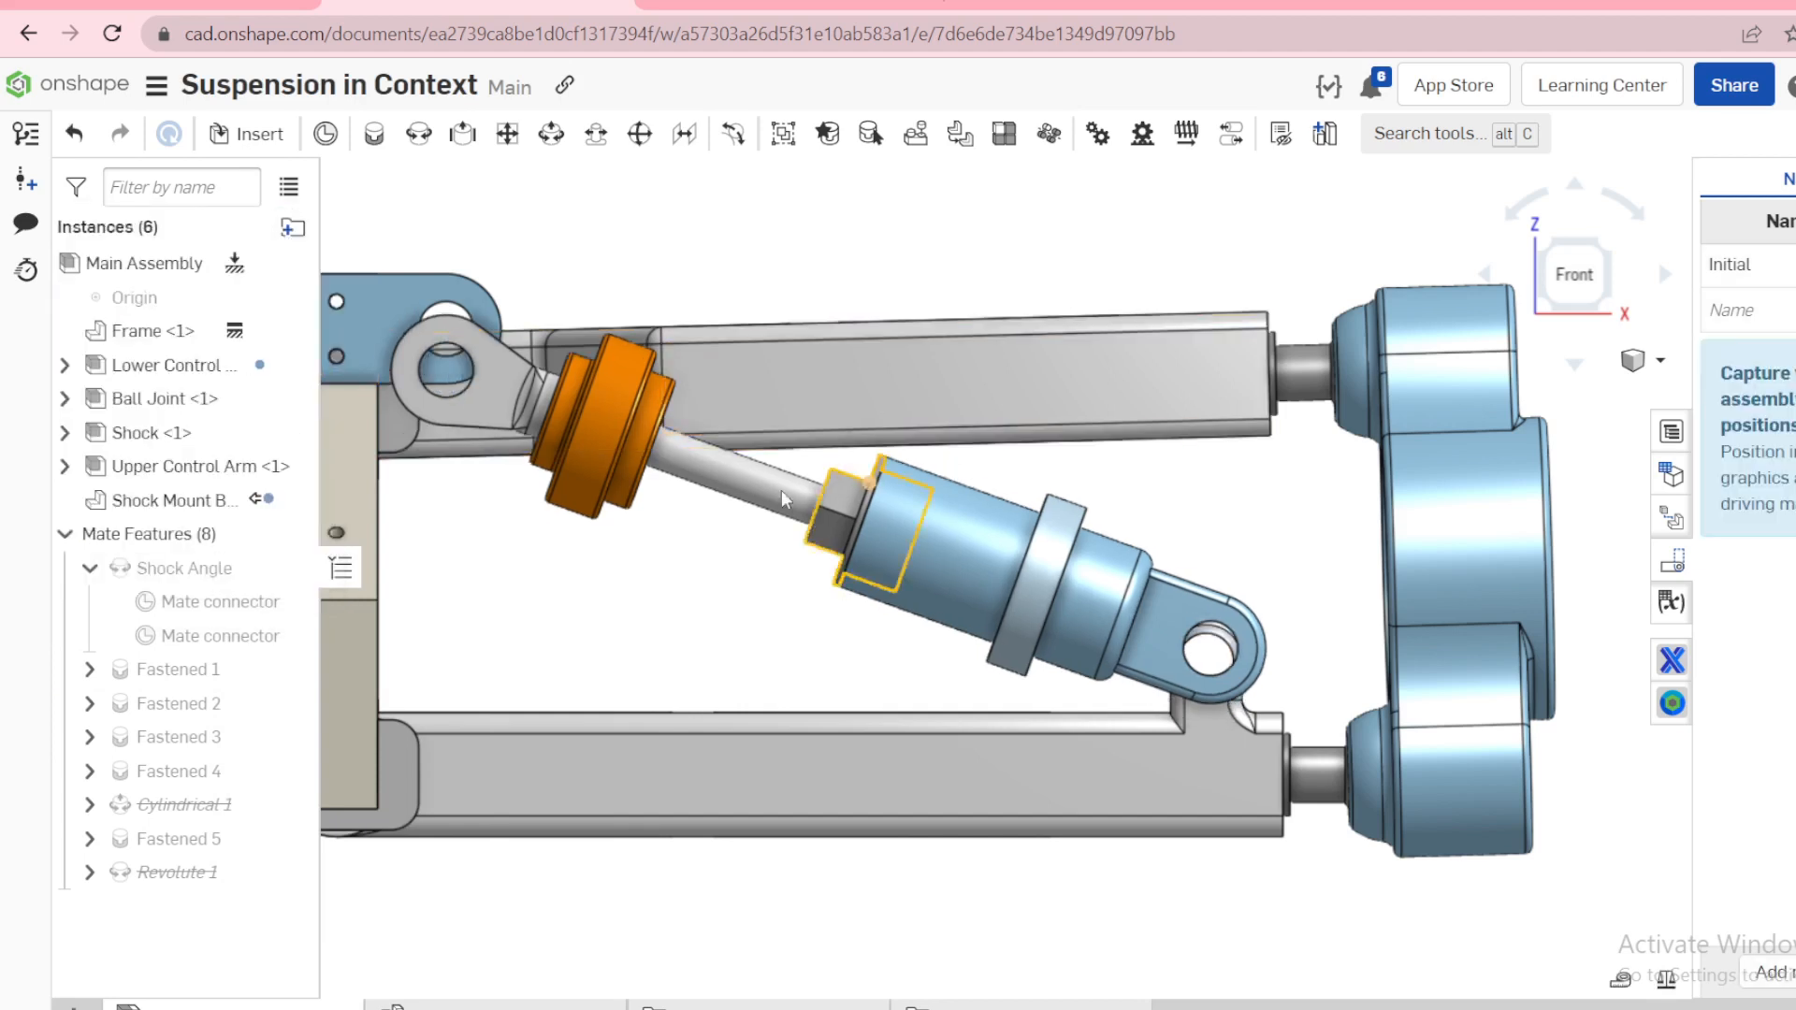
Step: Update the Lower Control Arm's Lower shock mount context for the raised shock and inspect the lug around the lower eye
{"action": "right_click_drag", "start_coordinate": [648, 667], "coordinate": [588, 681]}
{"action": "scroll", "coordinate": [1134, 753], "scroll_direction": "up", "scroll_amount": 5}
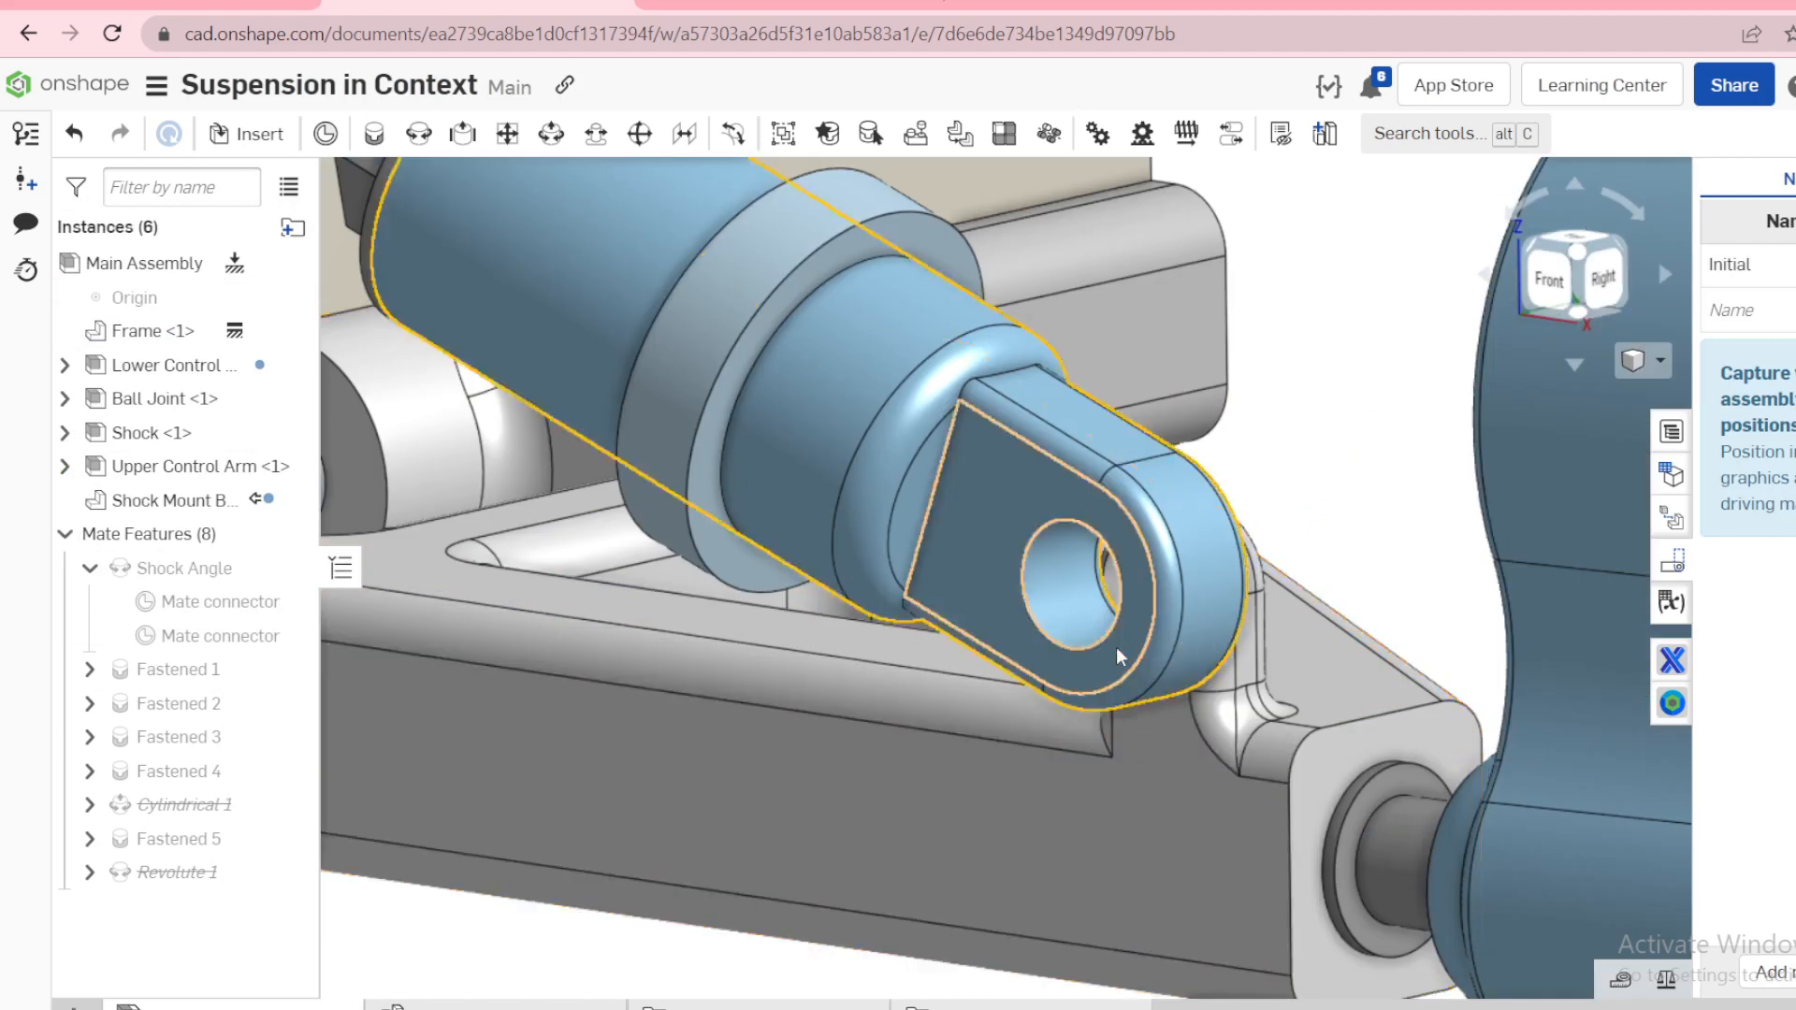
{"action": "right_click", "coordinate": [792, 778]}
{"action": "mouse_move", "coordinate": [987, 541]}
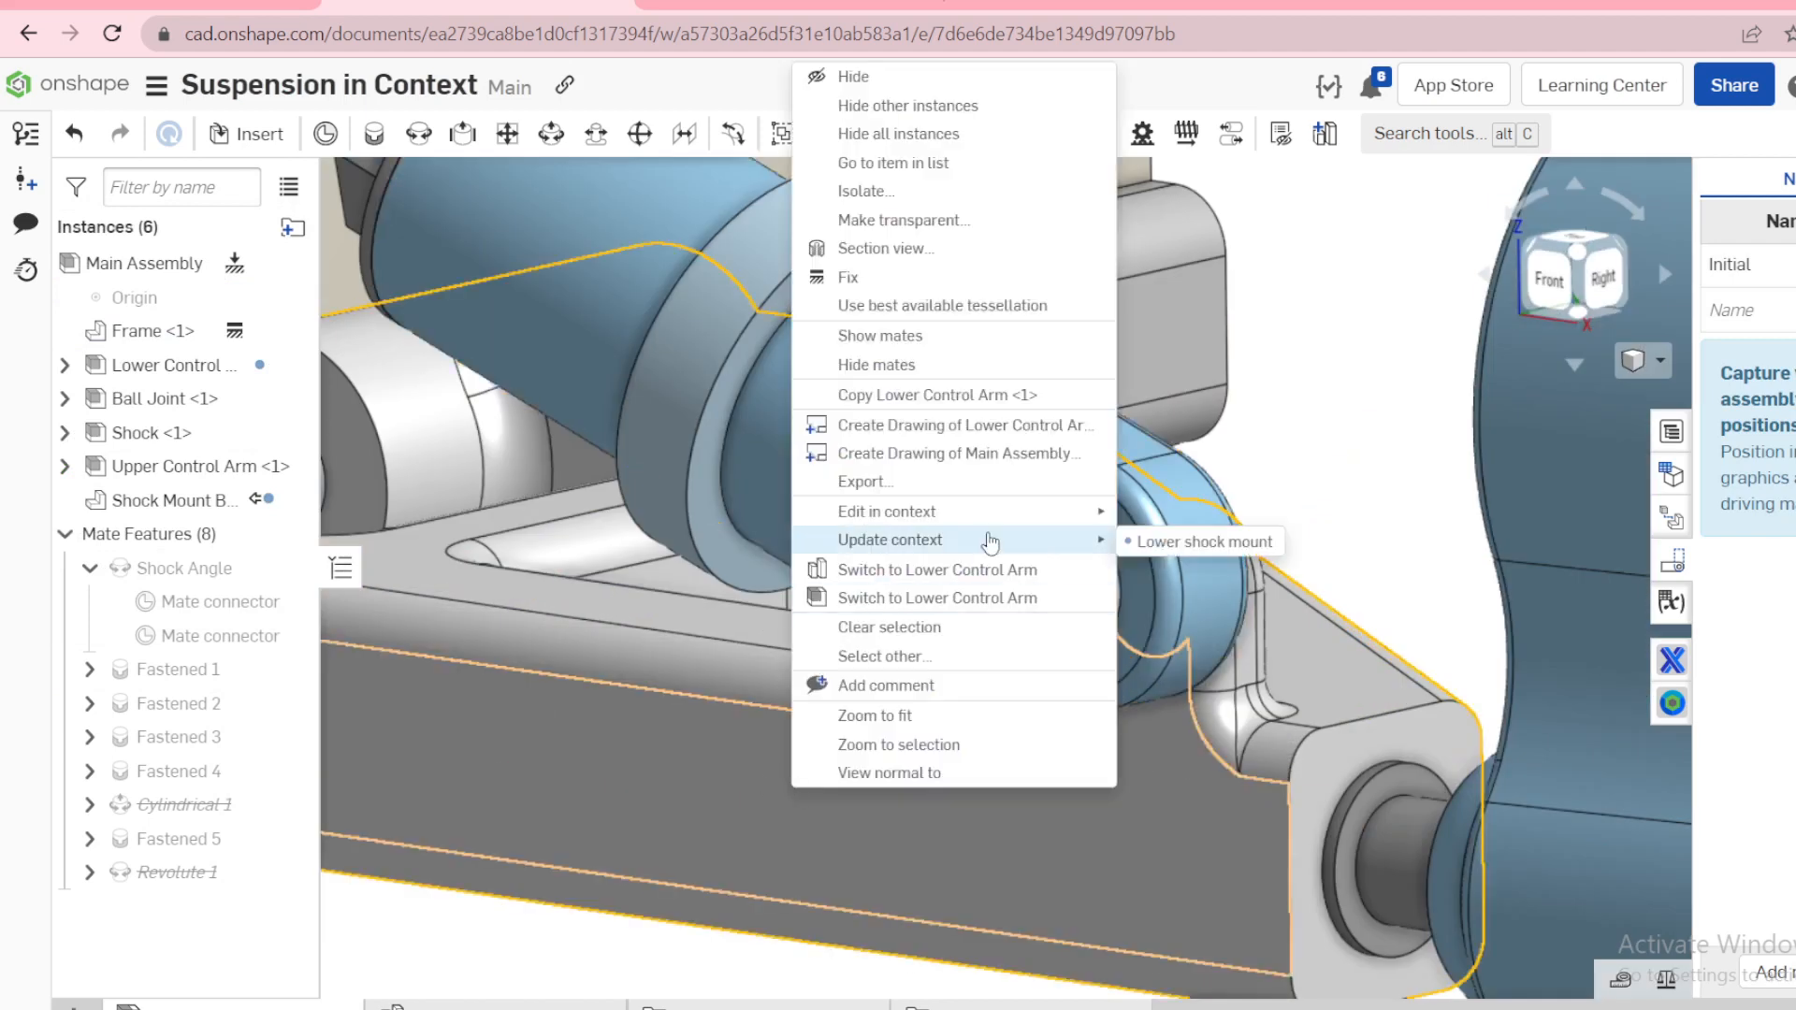
{"action": "left_click", "coordinate": [1159, 543]}
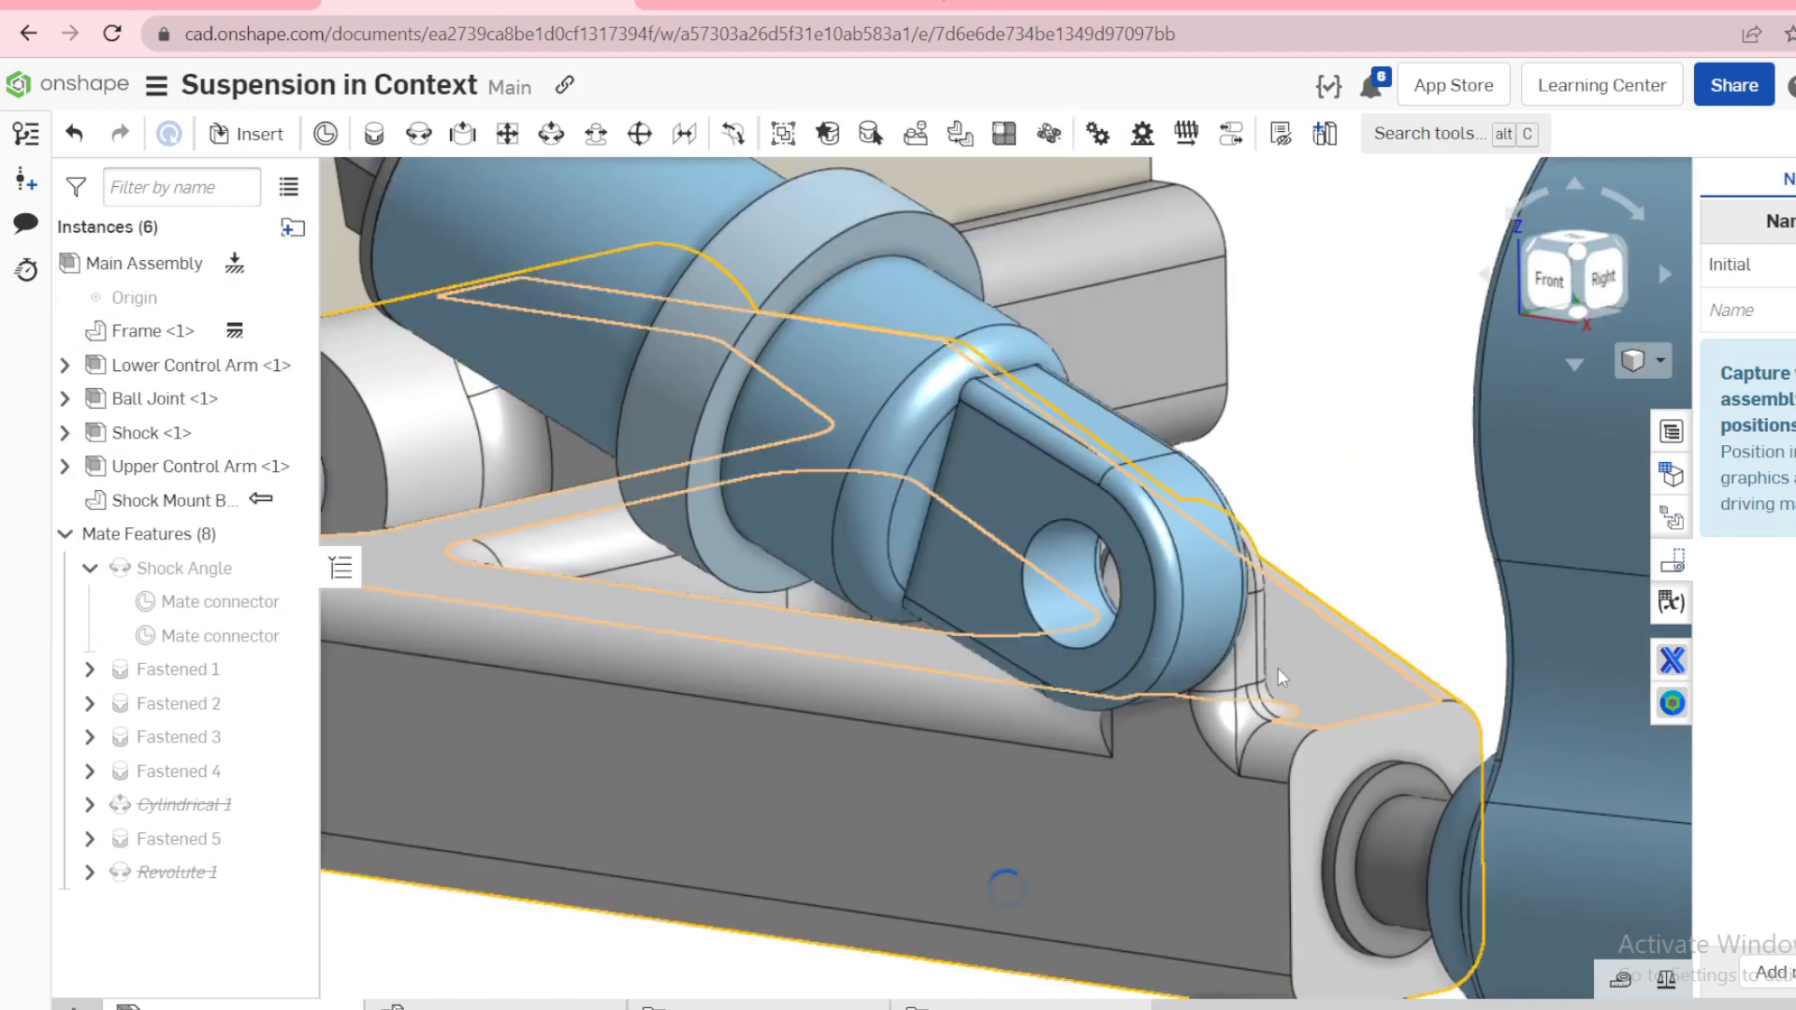
{"action": "scroll", "coordinate": [1278, 668], "scroll_direction": "up", "scroll_amount": 3}
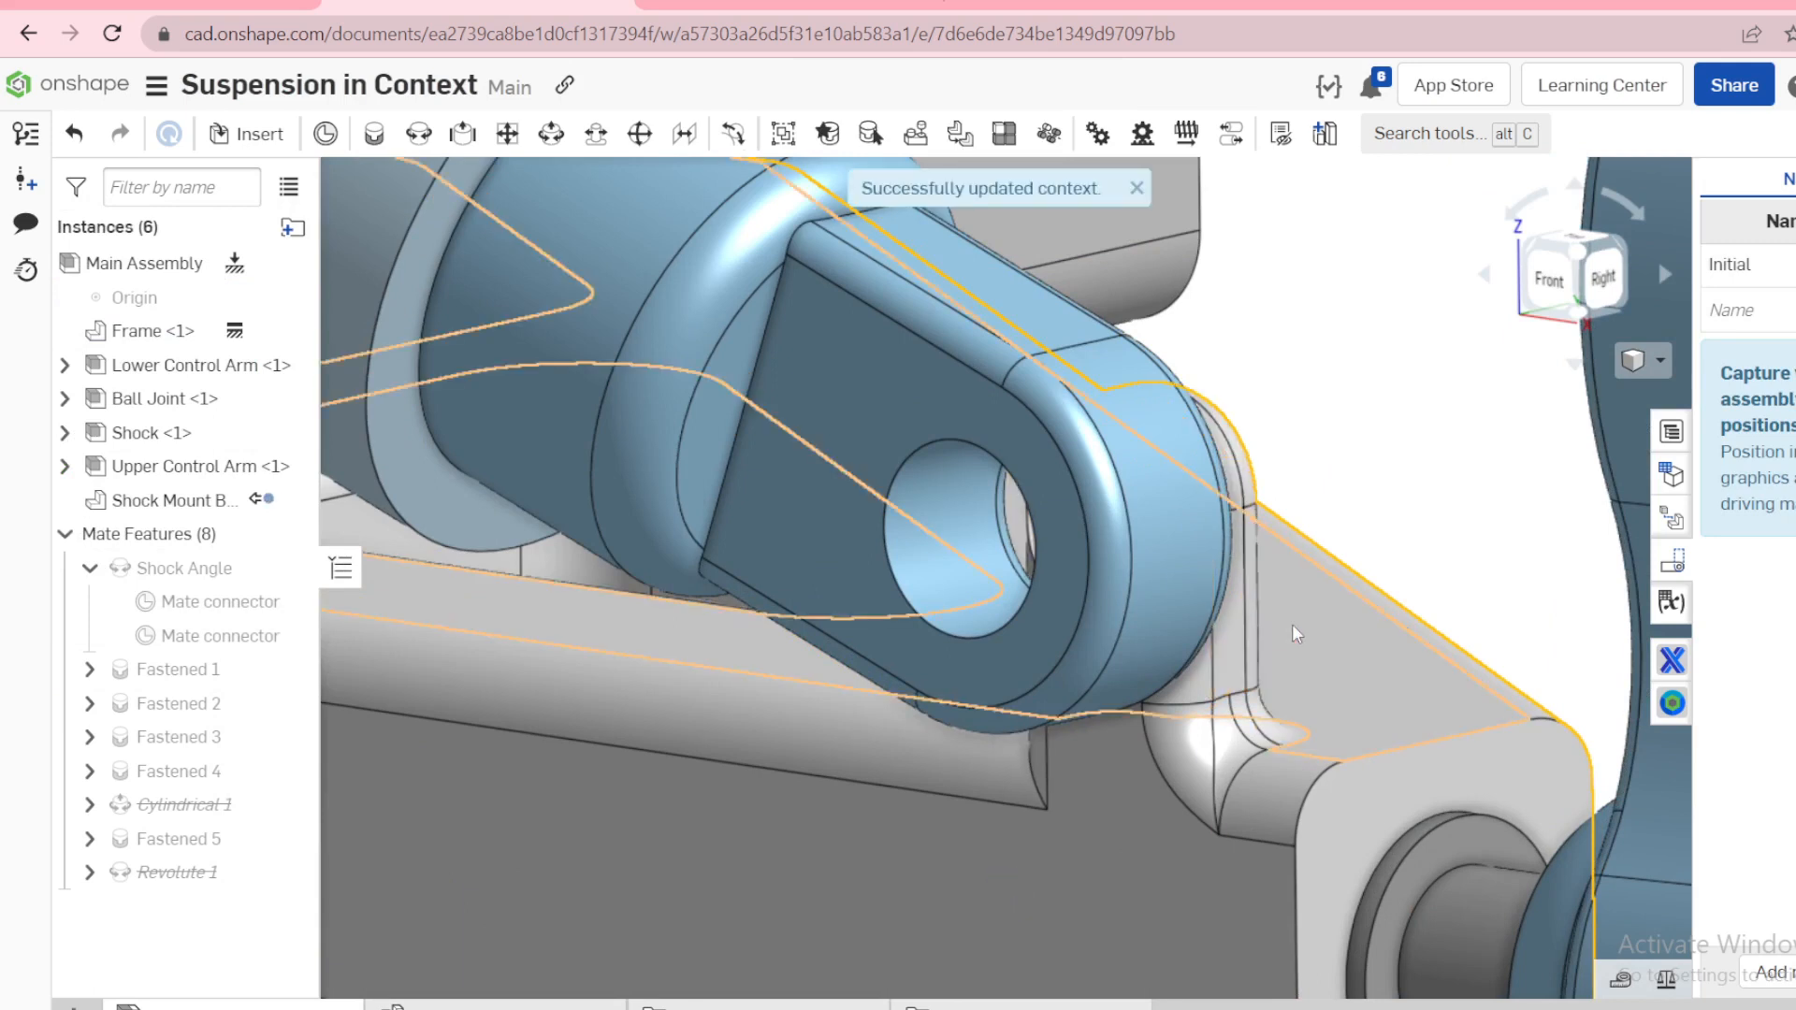
{"action": "right_click_drag", "start_coordinate": [1209, 681], "coordinate": [1550, 436]}
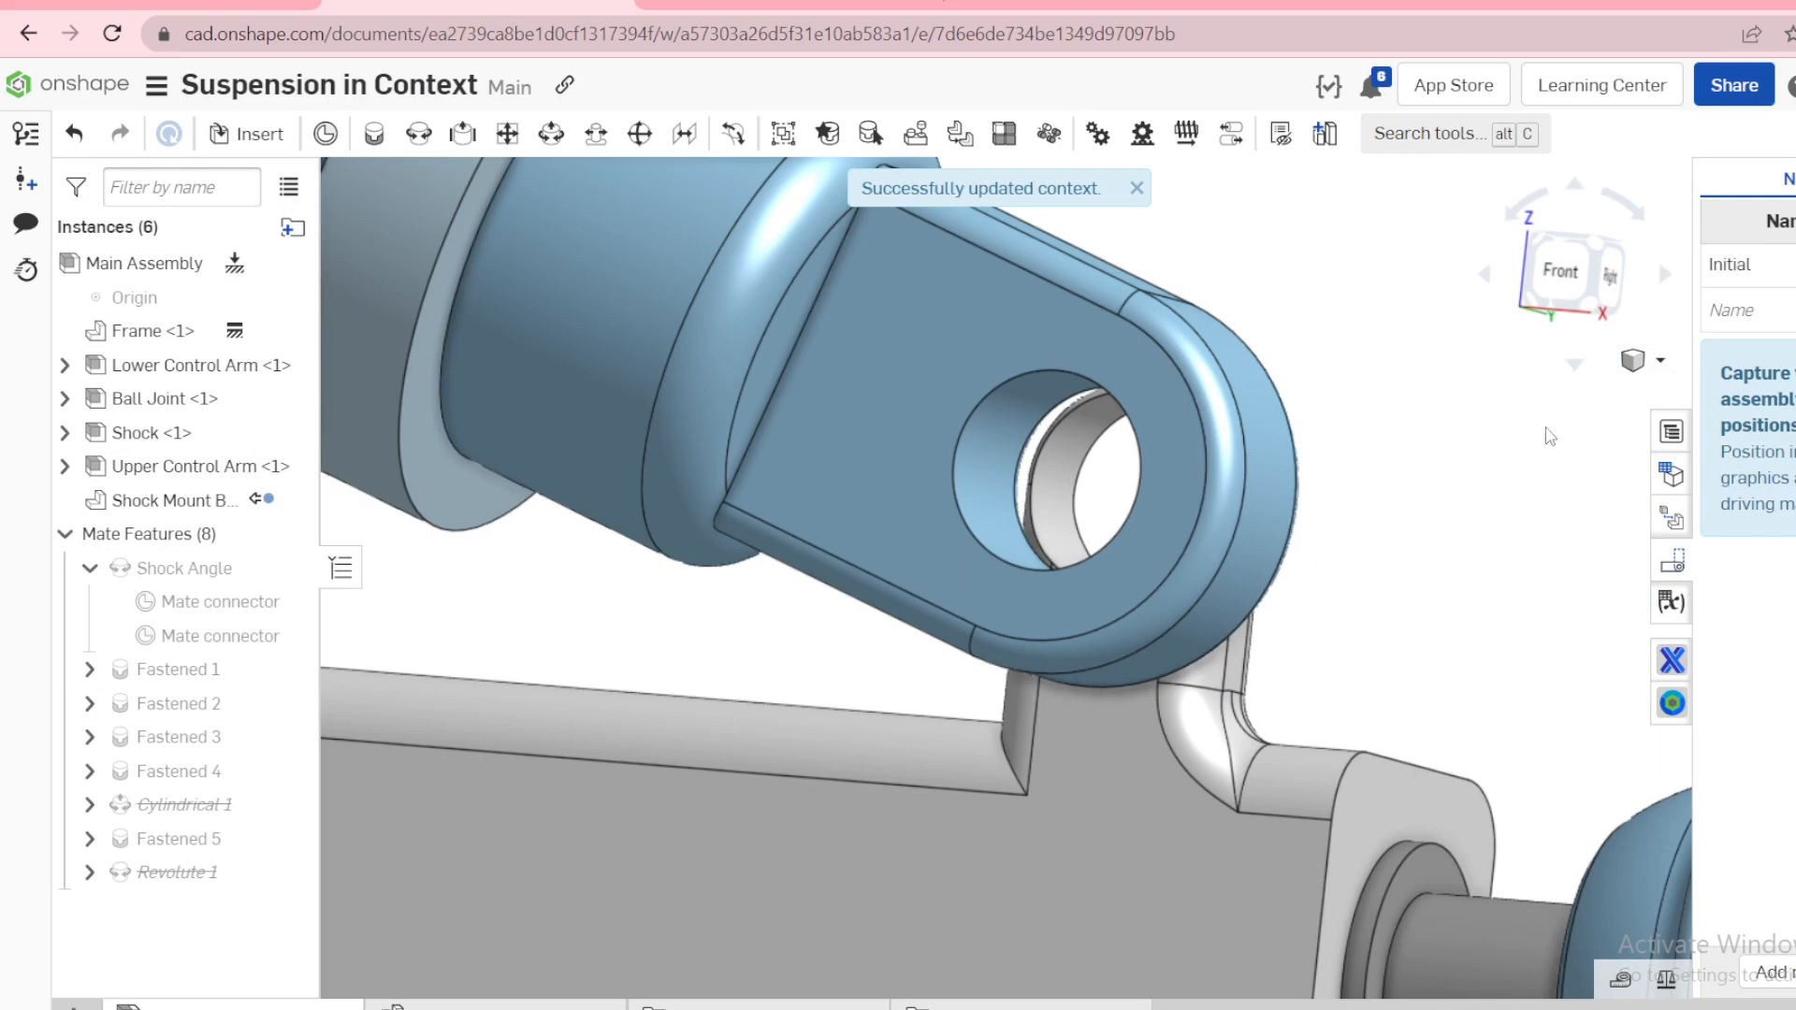
Step: Set the Y offset of the Shock Angle mate connector on the frame to -20 mm and view the assembly from the front
{"action": "left_click", "coordinate": [1549, 283]}
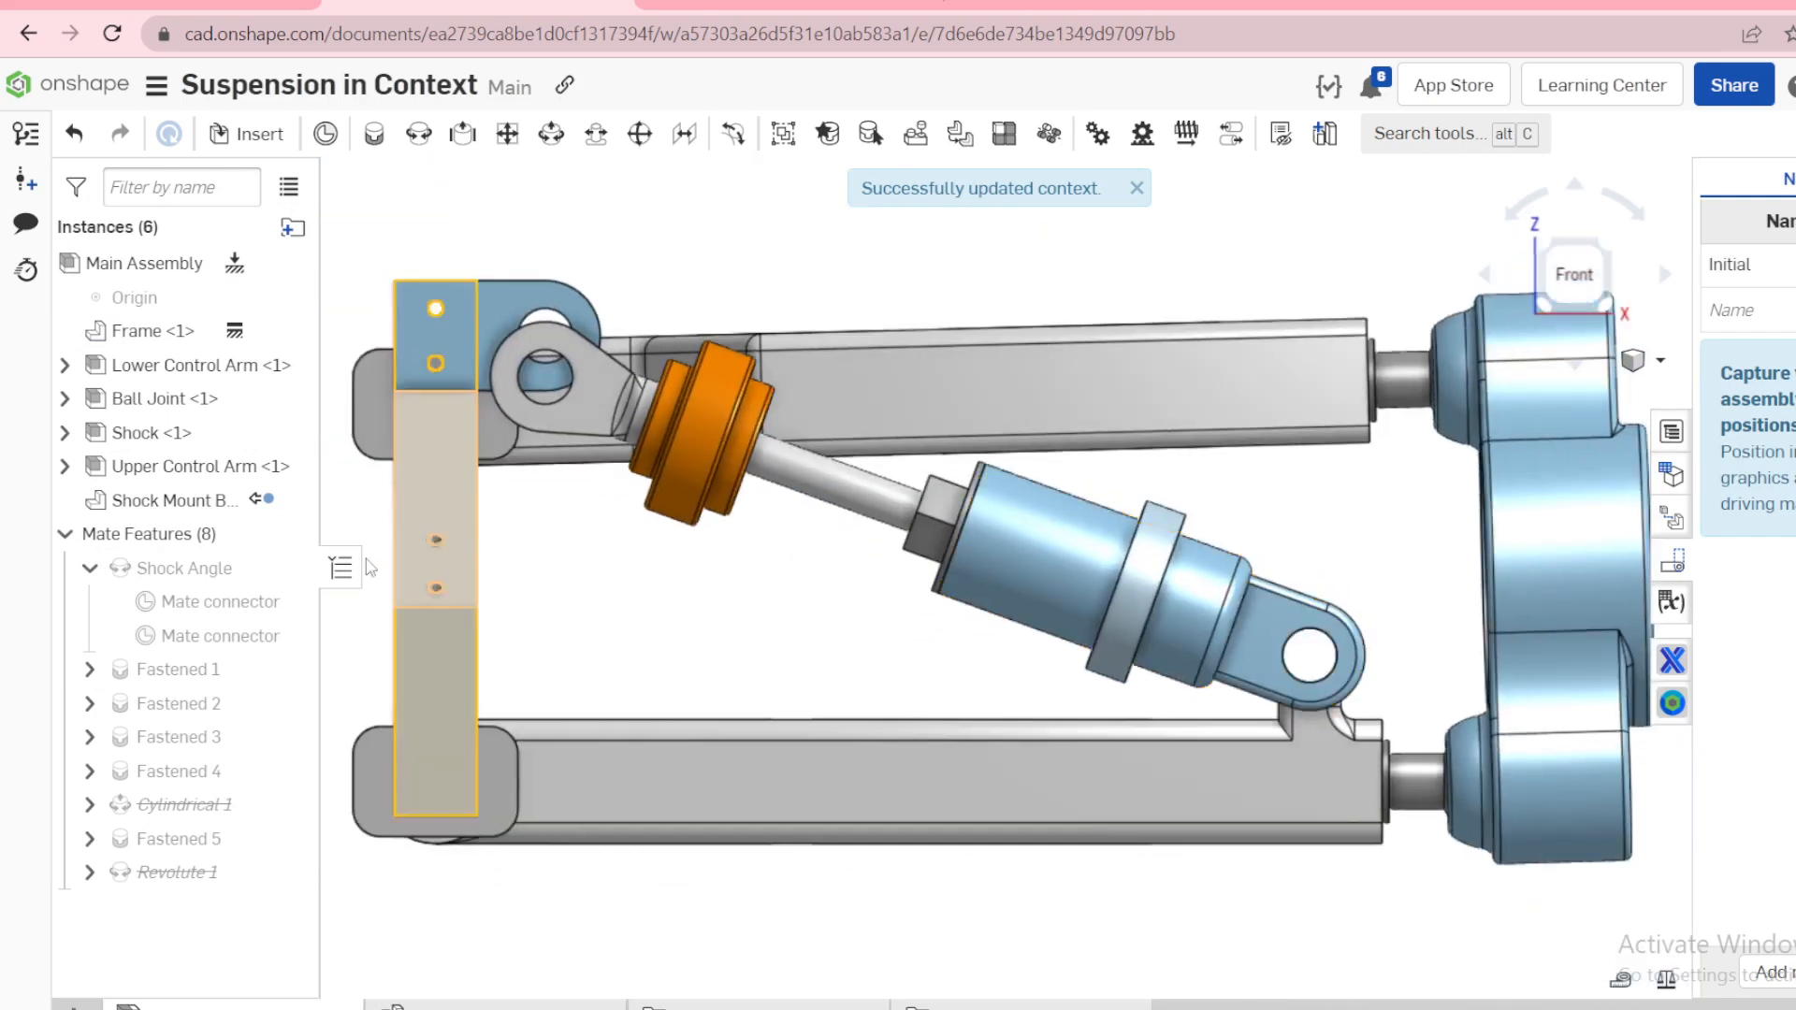
{"action": "right_click", "coordinate": [214, 603]}
{"action": "left_click", "coordinate": [280, 707]}
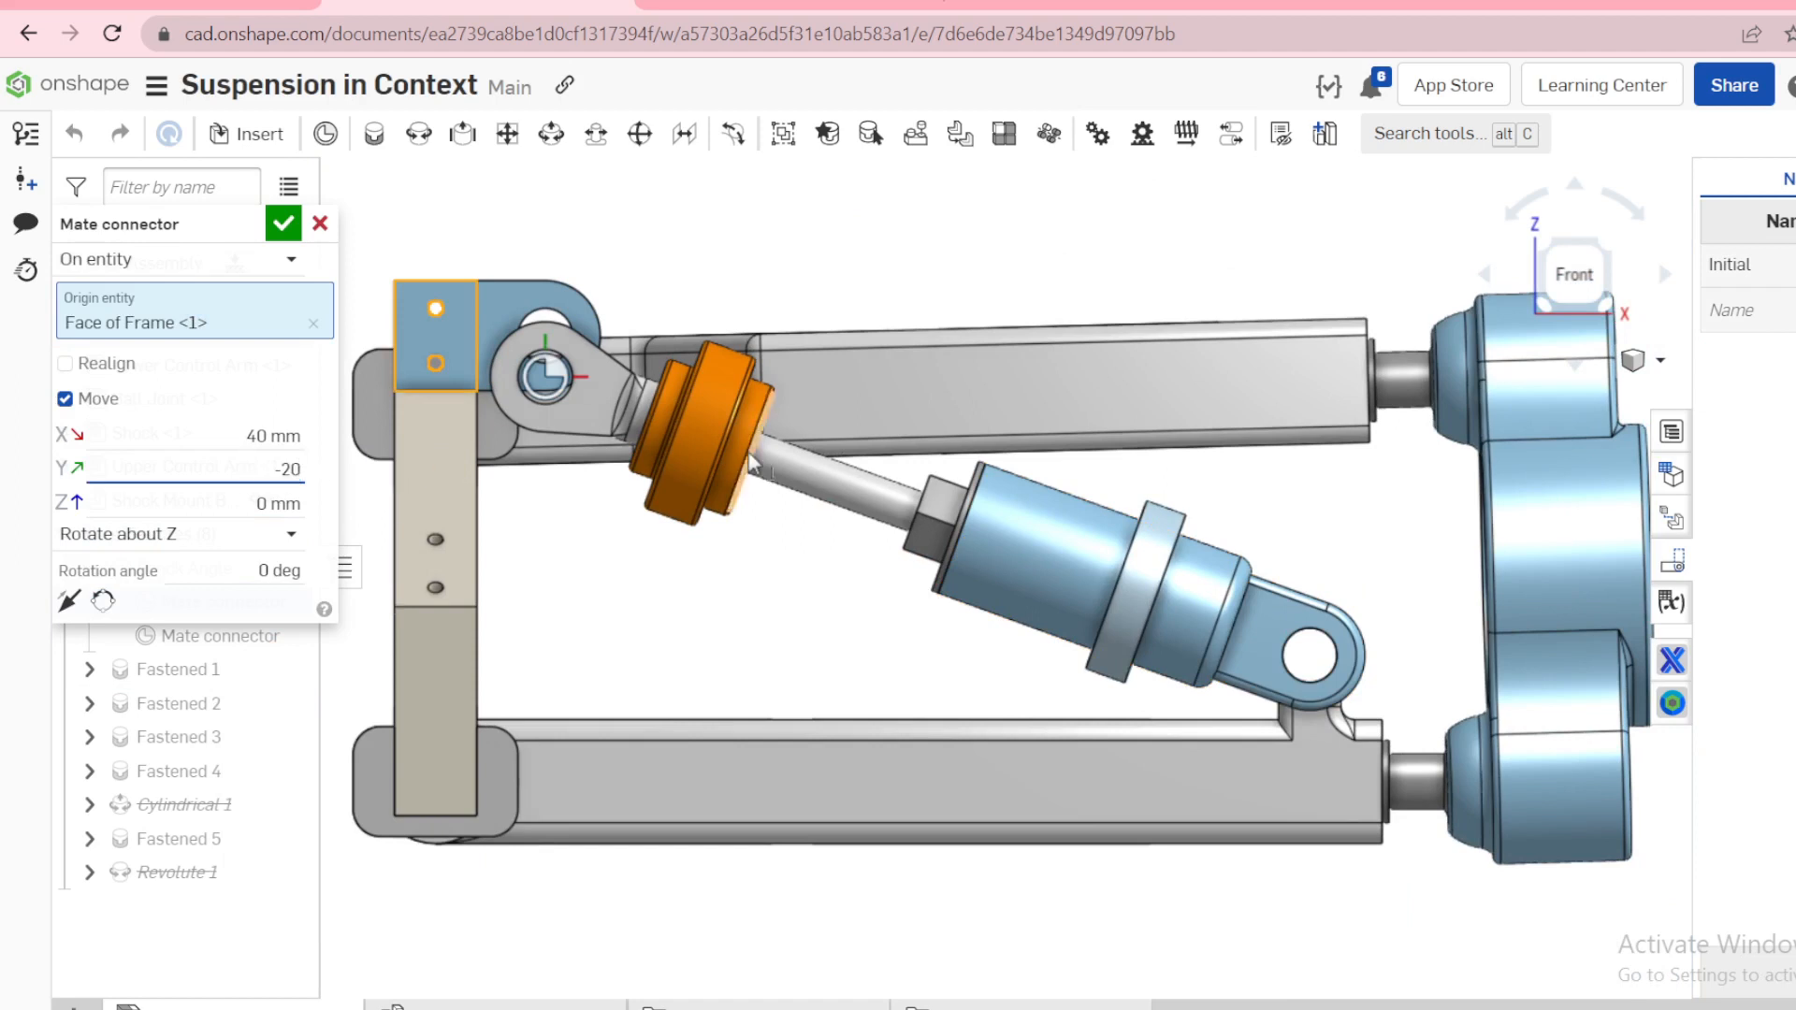
{"action": "left_click", "coordinate": [285, 225]}
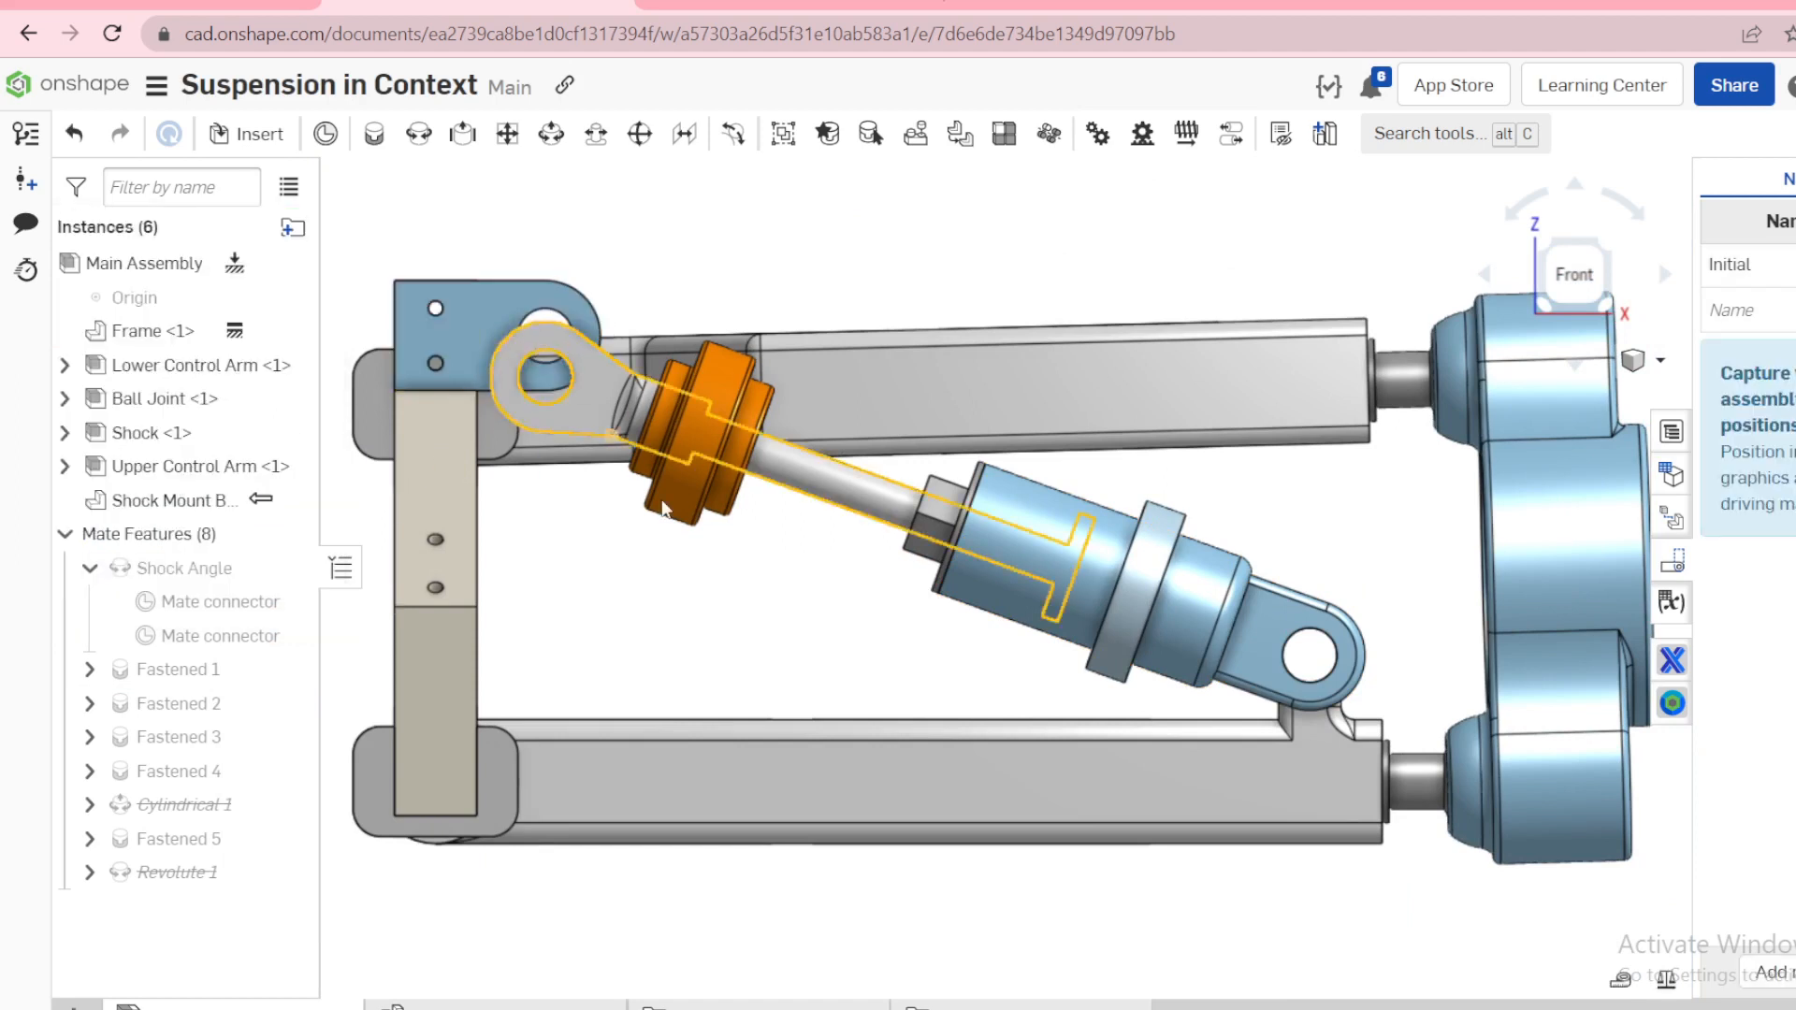
{"action": "right_click_drag", "start_coordinate": [871, 663], "coordinate": [863, 664]}
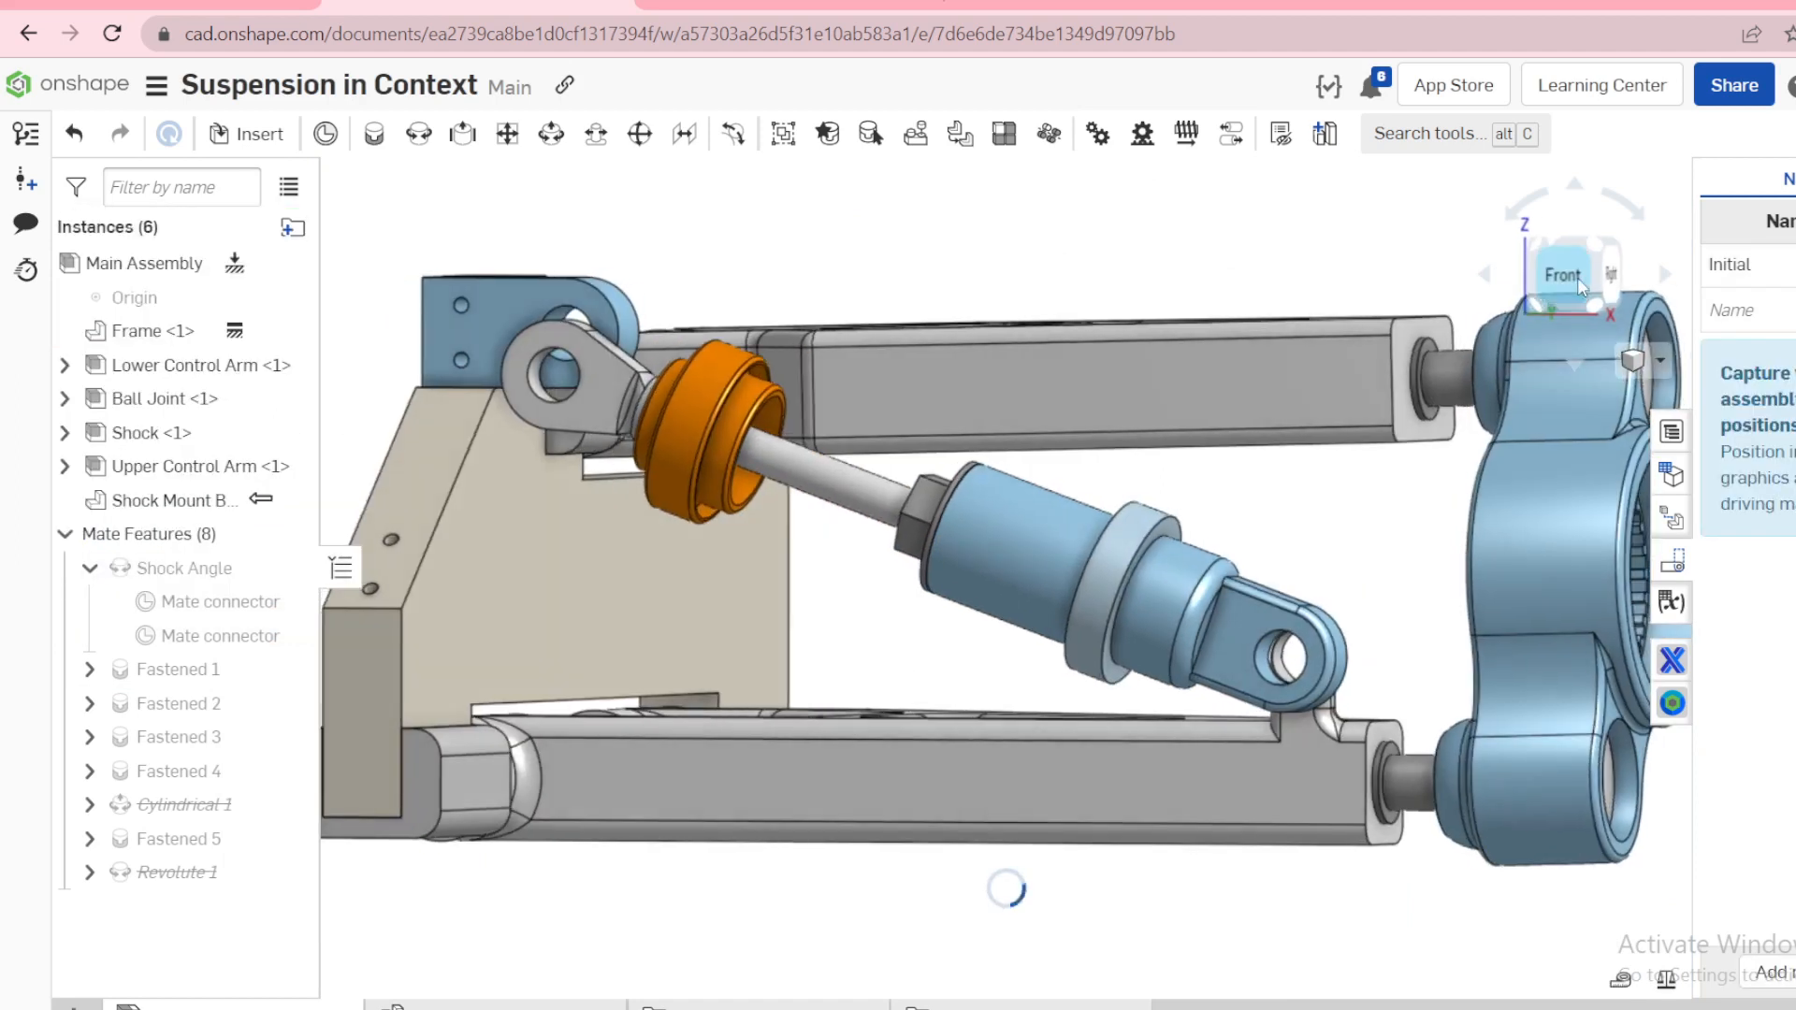
{"action": "left_click", "coordinate": [1577, 275]}
Step: Update the Lower shock mount context of the Lower Control Arm so its lug follows the lowered shock eye
{"action": "scroll", "coordinate": [1299, 629], "scroll_direction": "up", "scroll_amount": 3}
{"action": "scroll", "coordinate": [1298, 629], "scroll_direction": "up", "scroll_amount": 5}
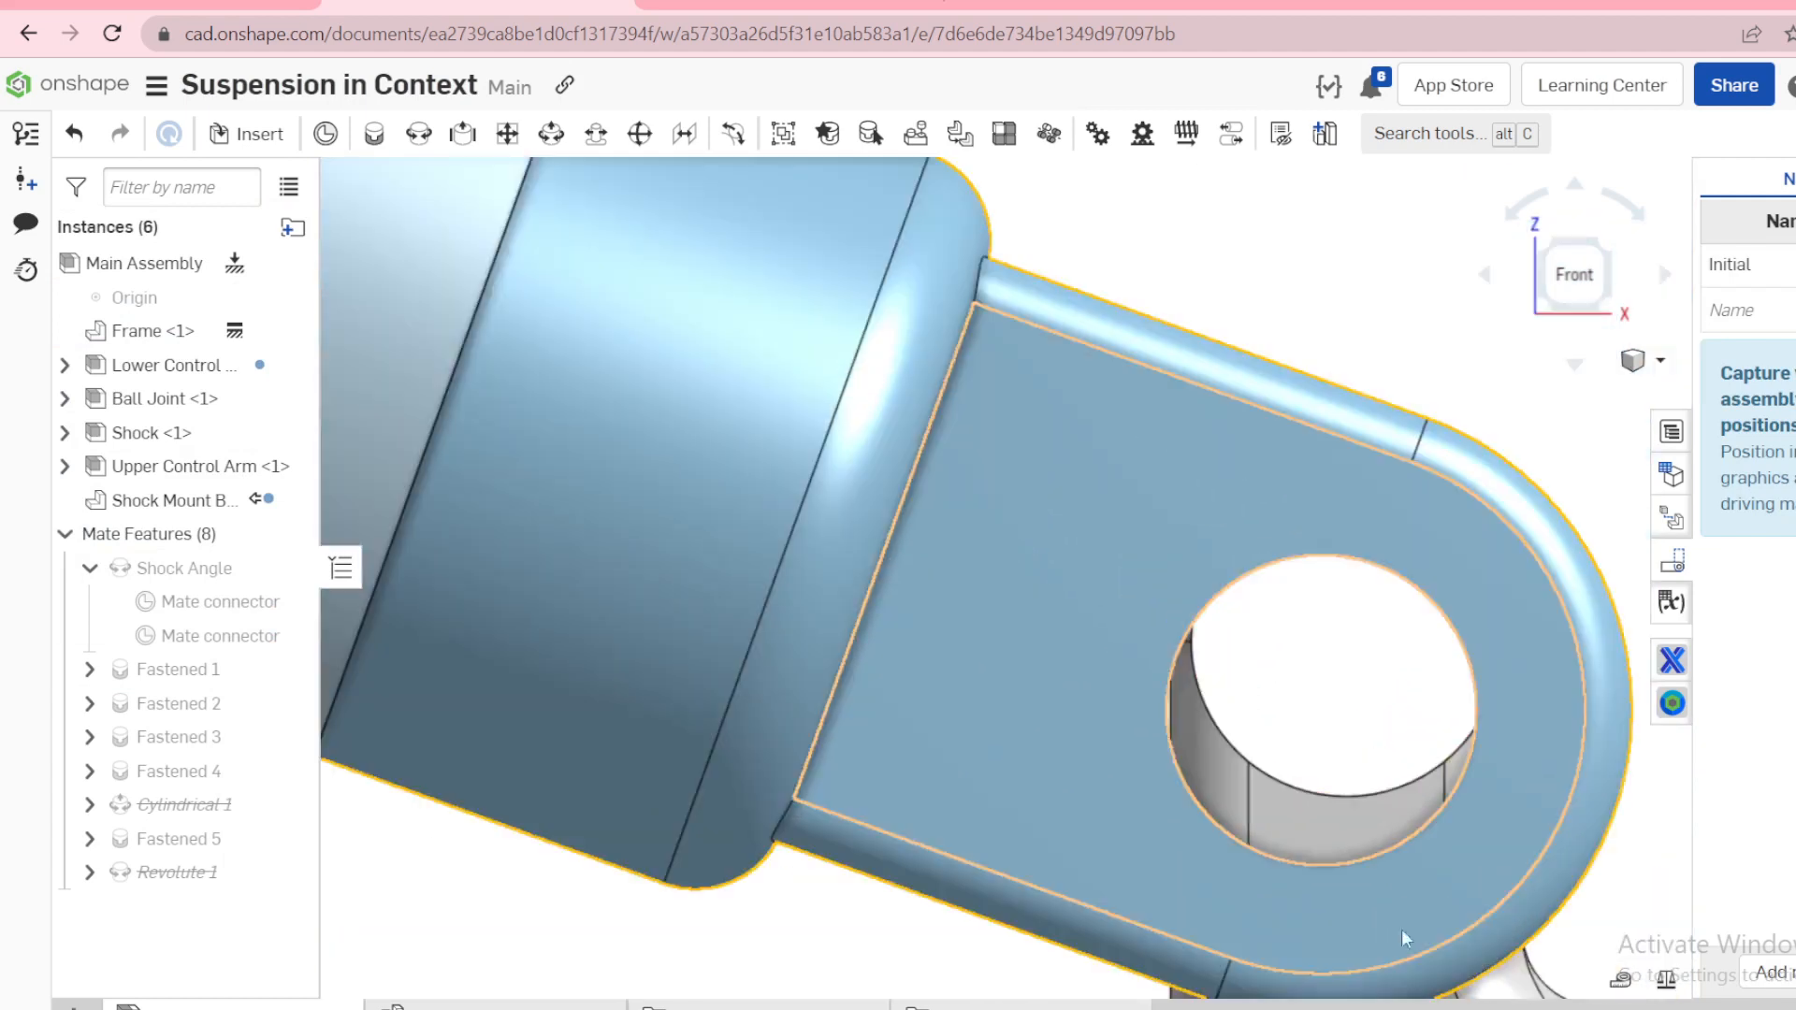
{"action": "scroll", "coordinate": [1379, 850], "scroll_direction": "down", "scroll_amount": 2}
{"action": "right_click", "coordinate": [1126, 964]}
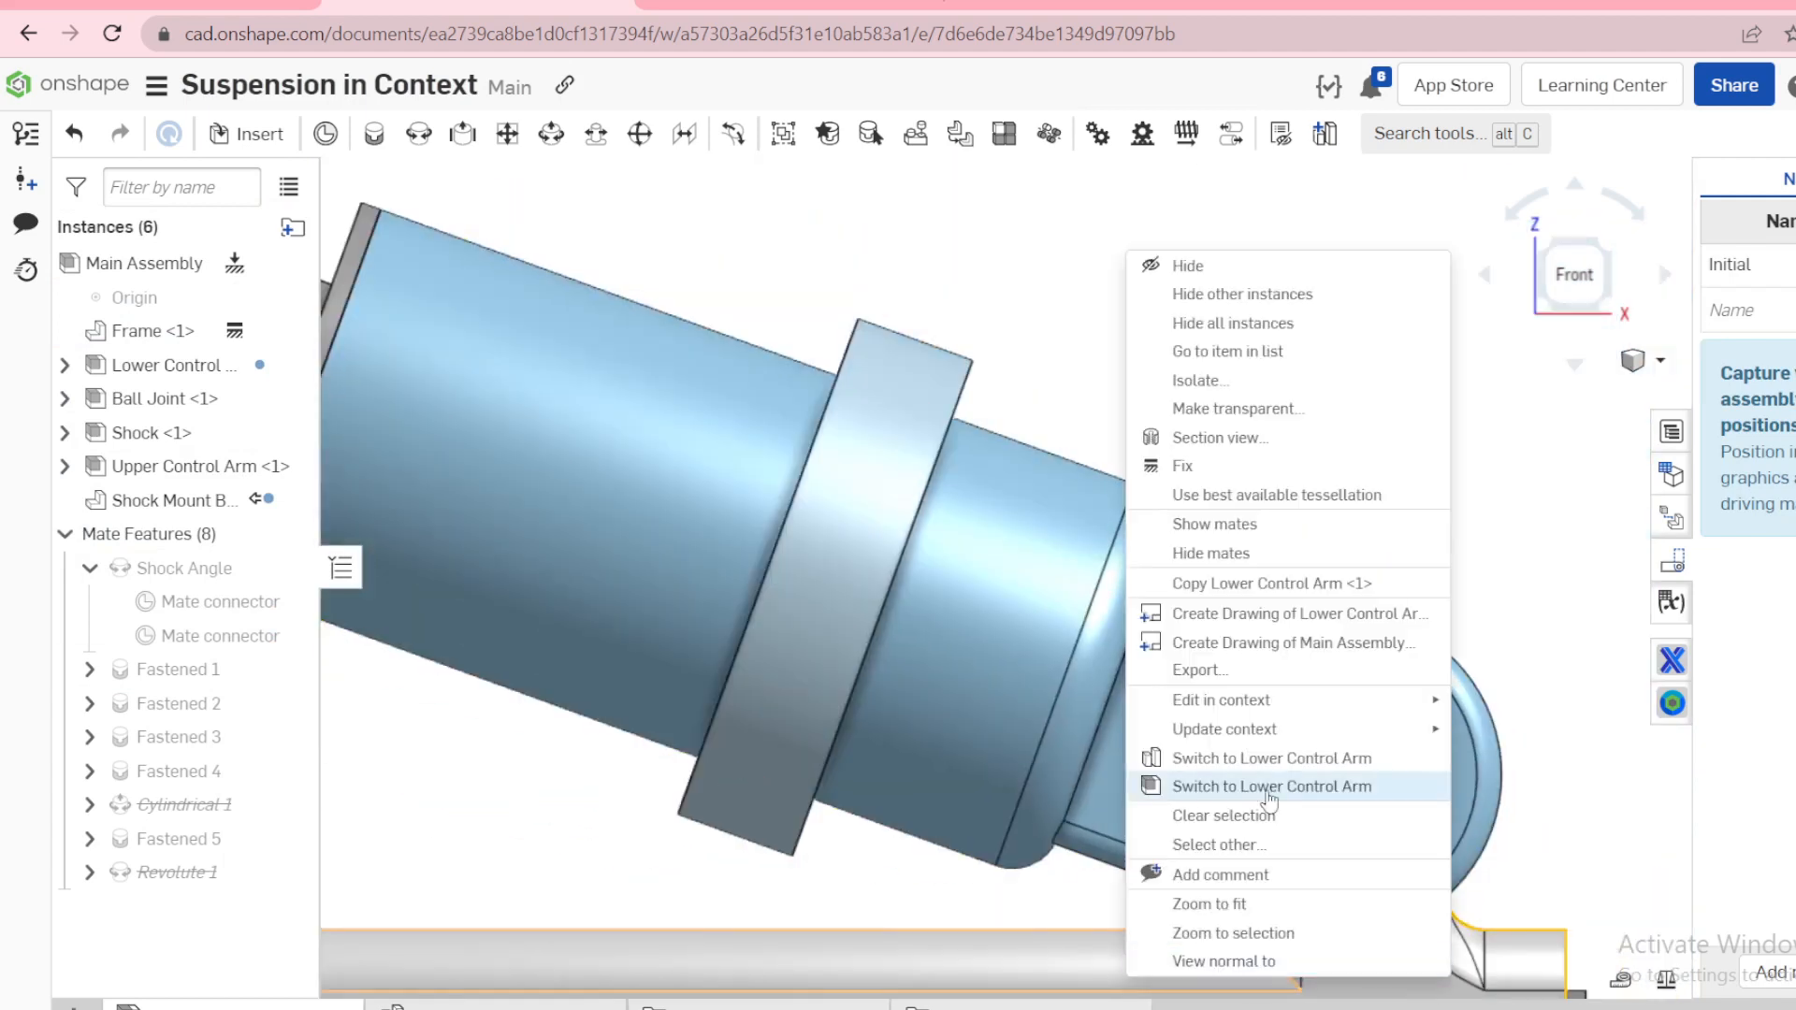
{"action": "mouse_move", "coordinate": [1282, 734]}
{"action": "left_click", "coordinate": [1482, 732]}
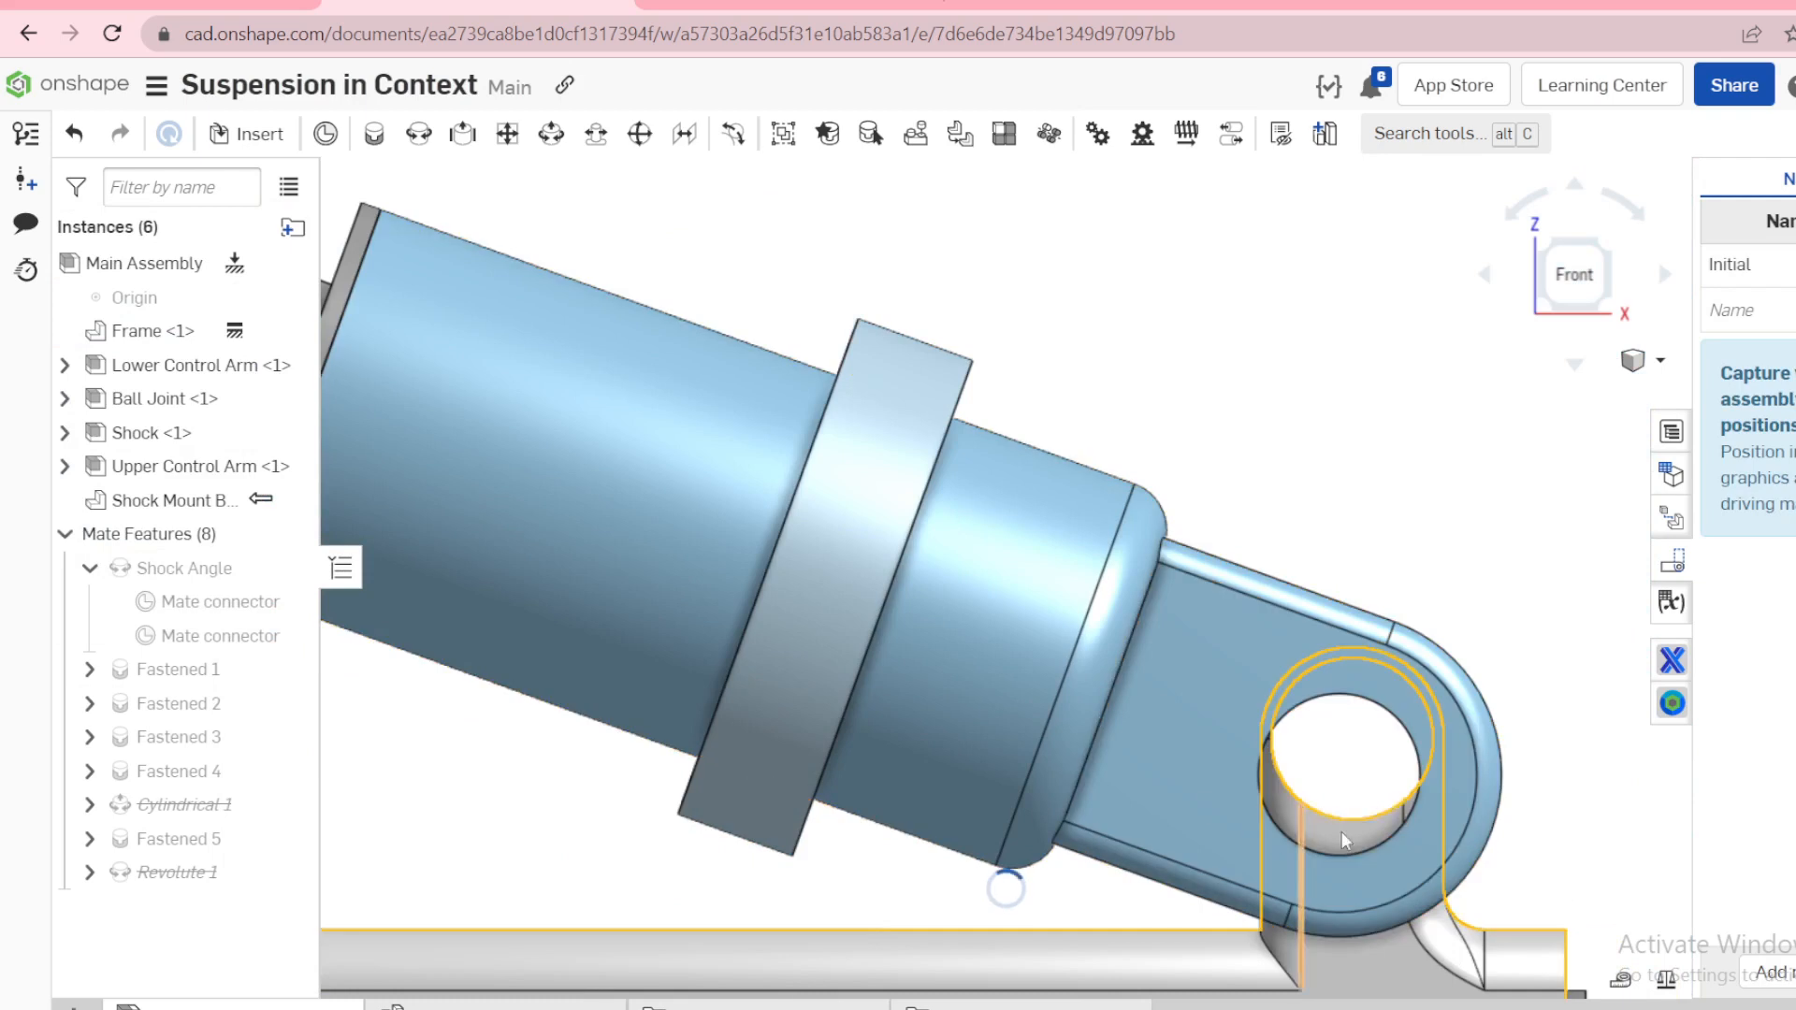
{"action": "scroll", "coordinate": [1253, 829], "scroll_direction": "down", "scroll_amount": 6}
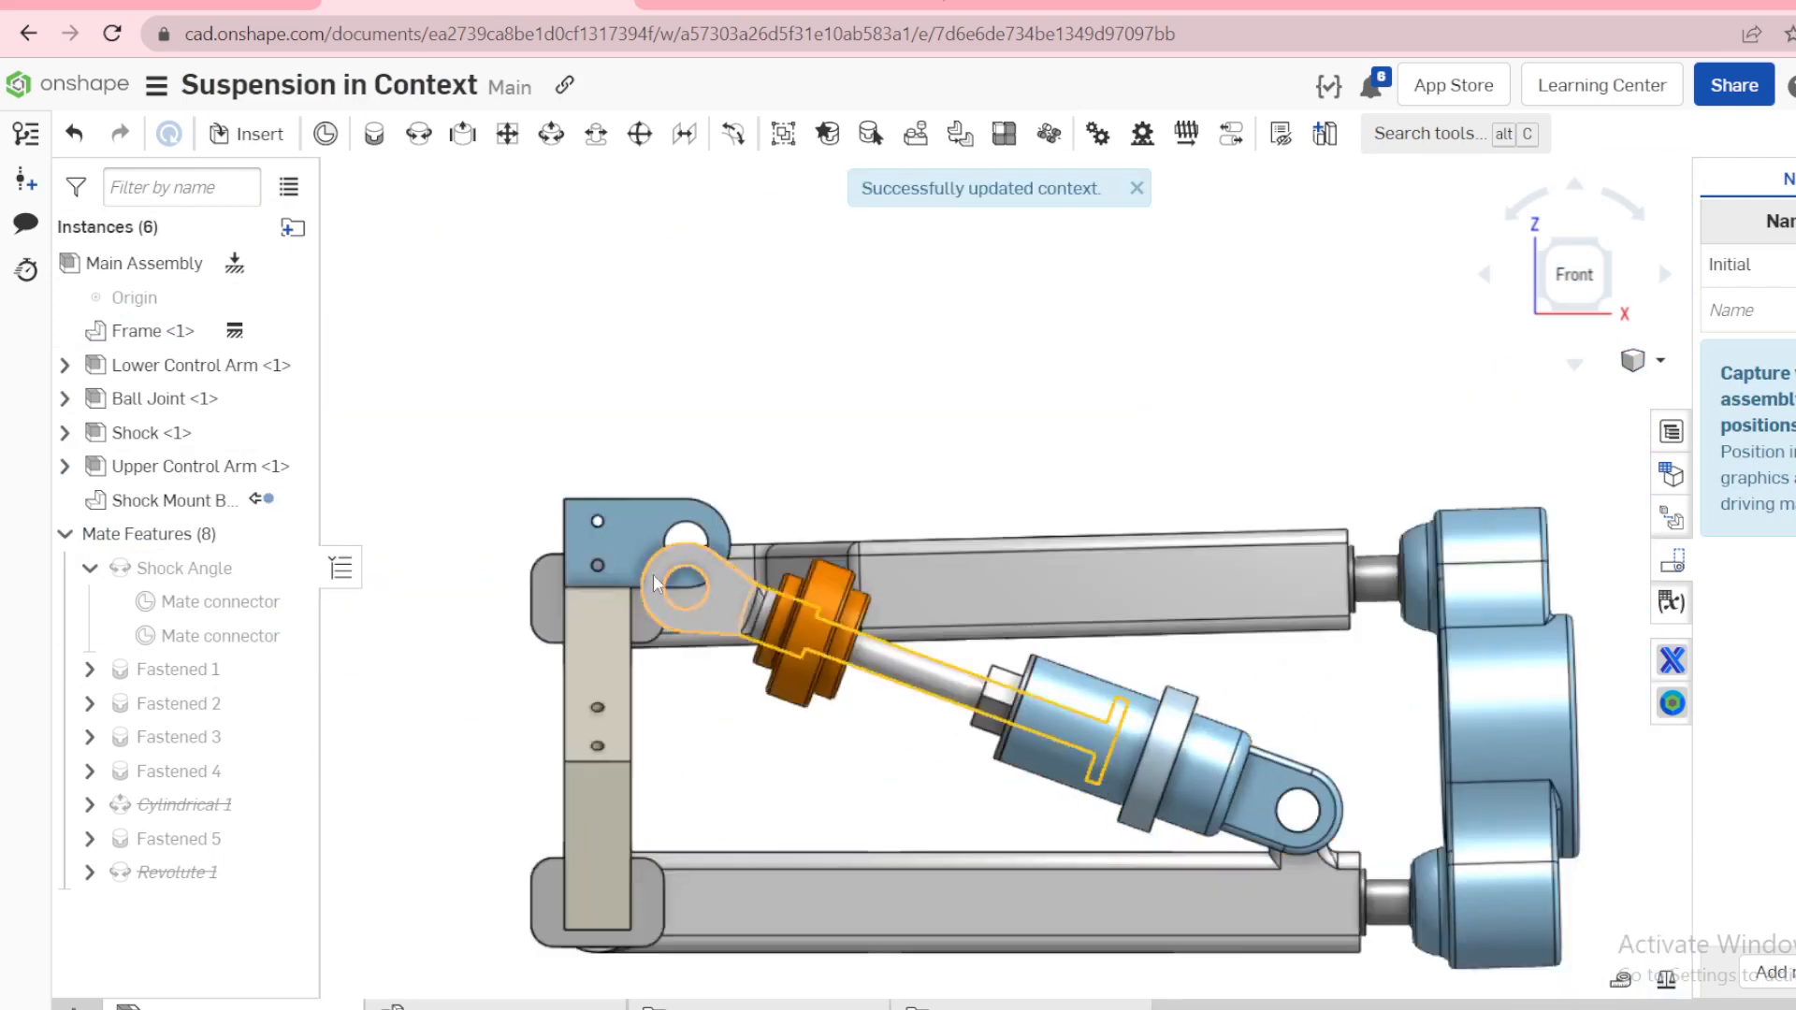
Step: Update the Shock Mount Bracket's Top shock mount context to match the position of the shock's upper eye
{"action": "scroll", "coordinate": [692, 496], "scroll_direction": "up", "scroll_amount": 6}
{"action": "scroll", "coordinate": [703, 476], "scroll_direction": "up", "scroll_amount": 3}
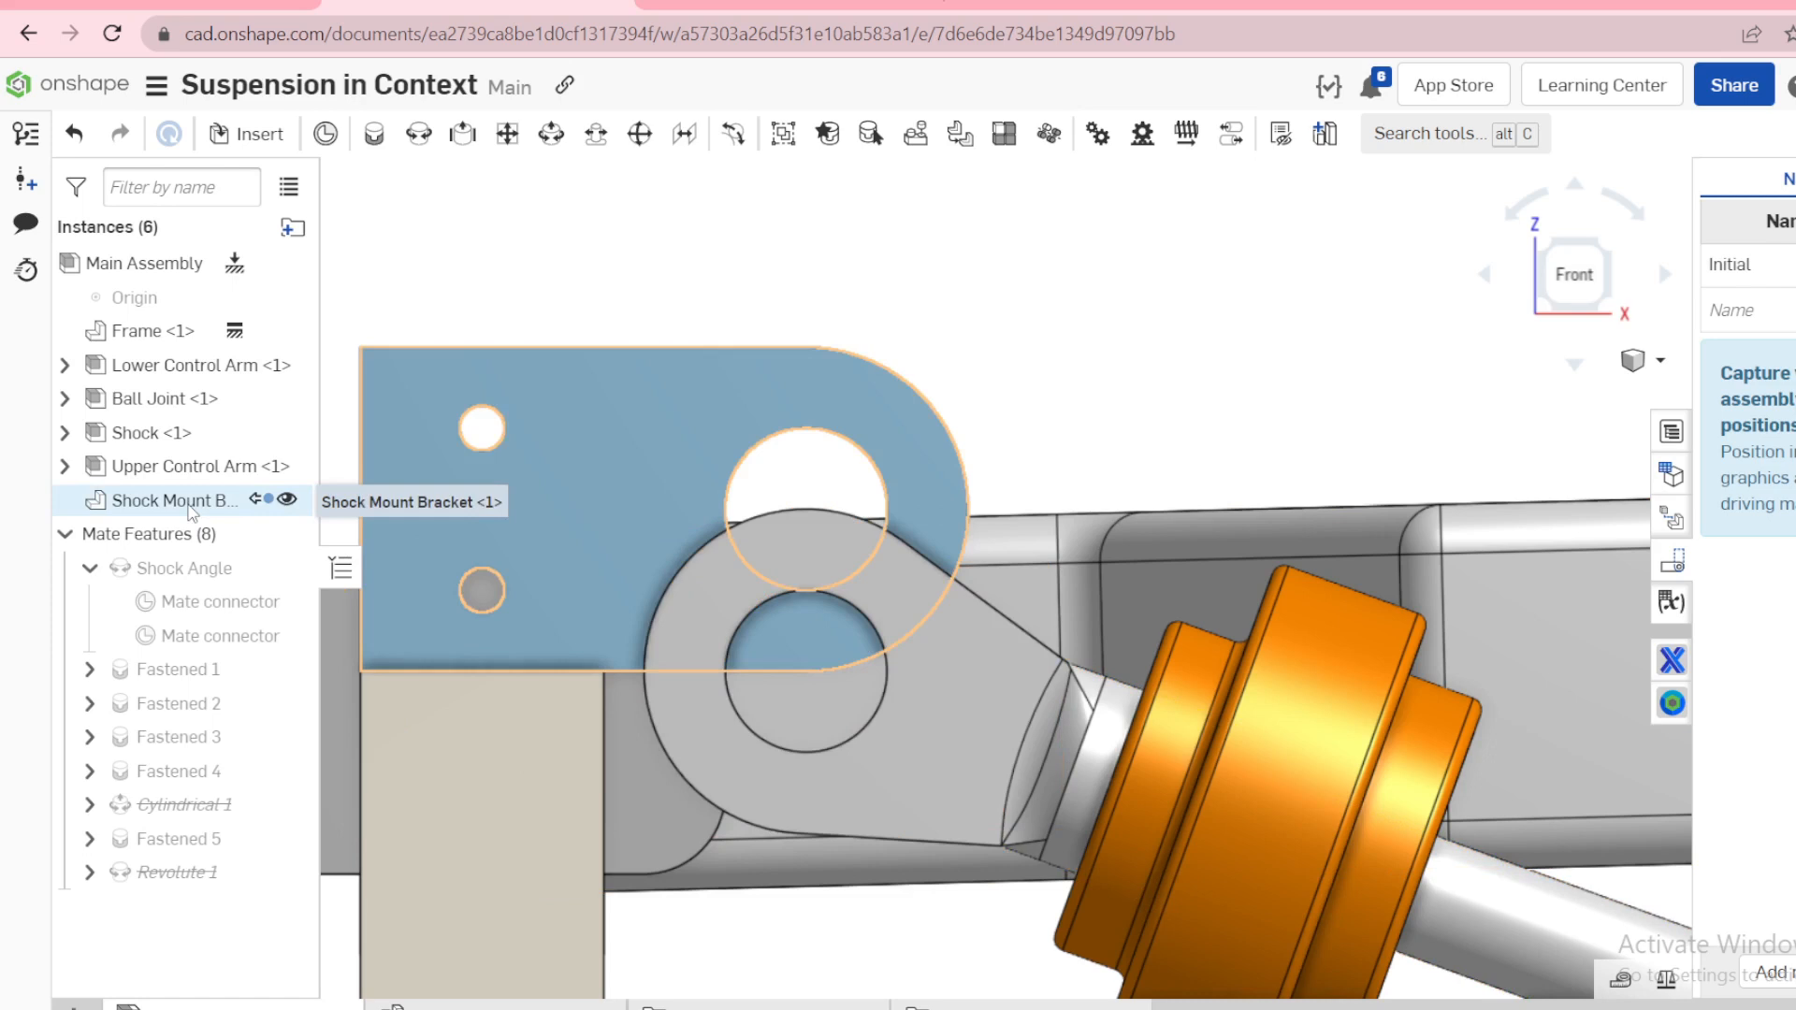
{"action": "right_click", "coordinate": [197, 508]}
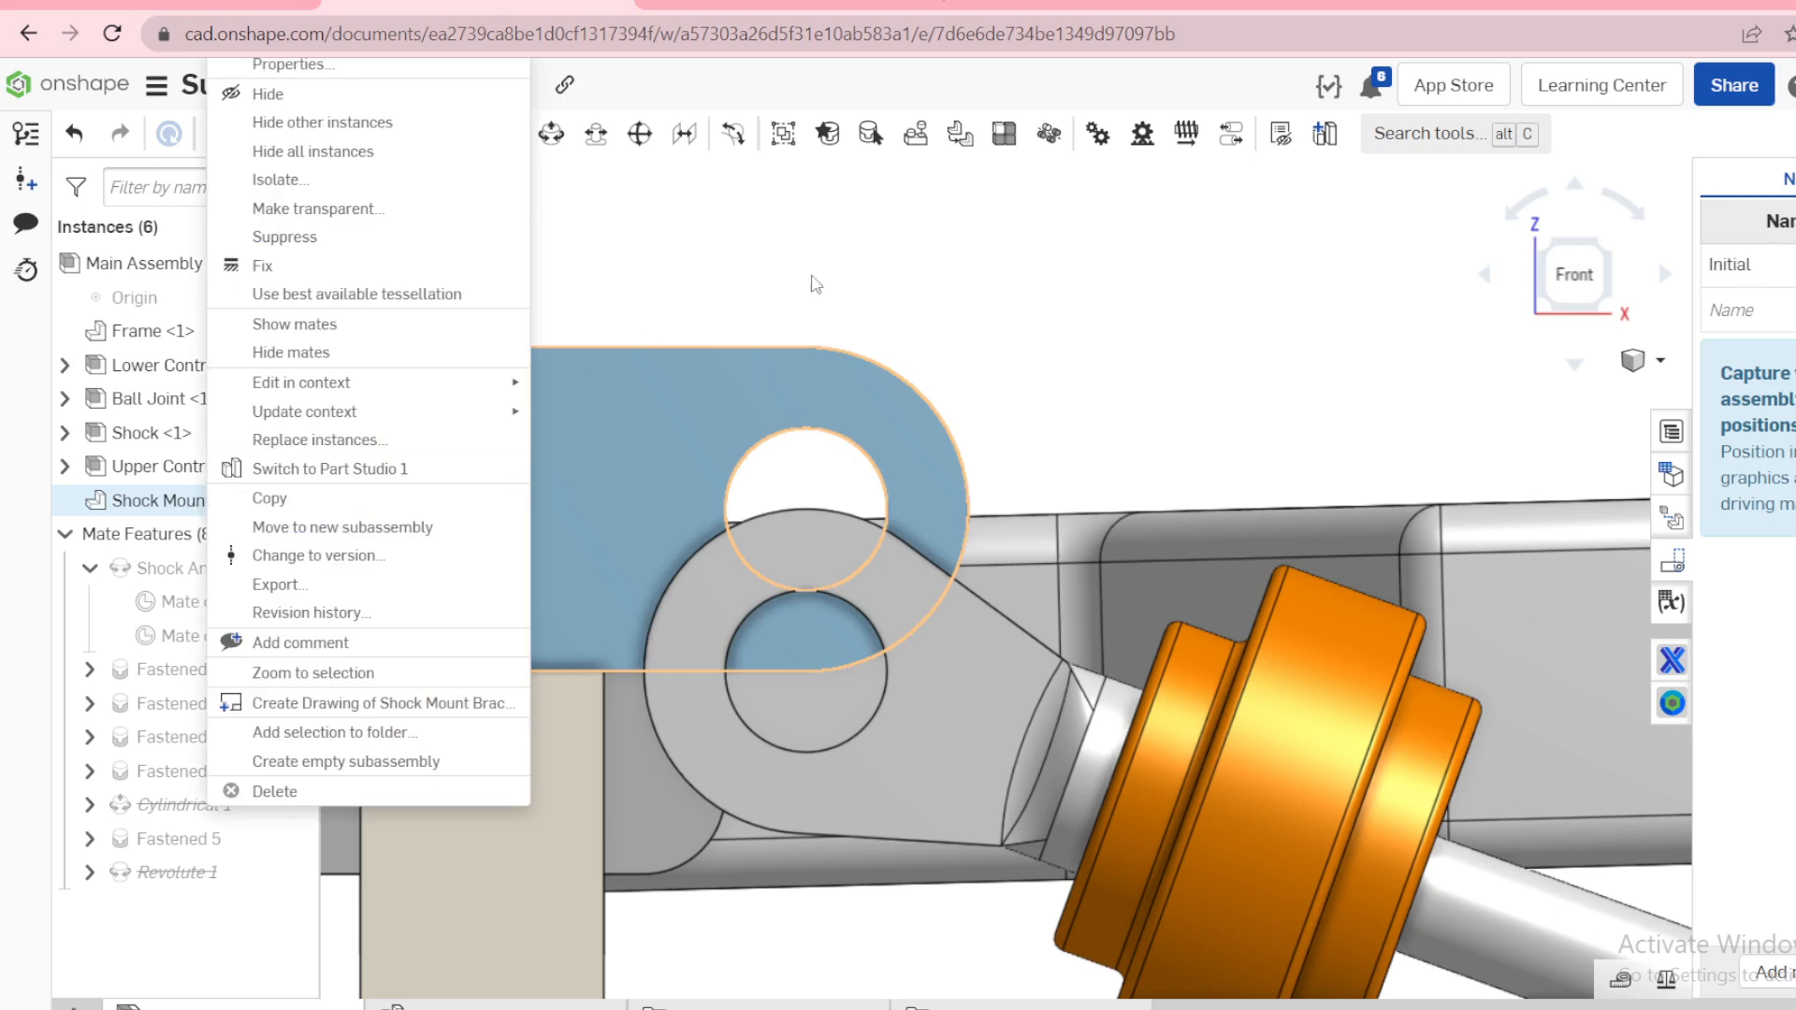
{"action": "left_click", "coordinate": [816, 283]}
{"action": "right_click", "coordinate": [585, 443]}
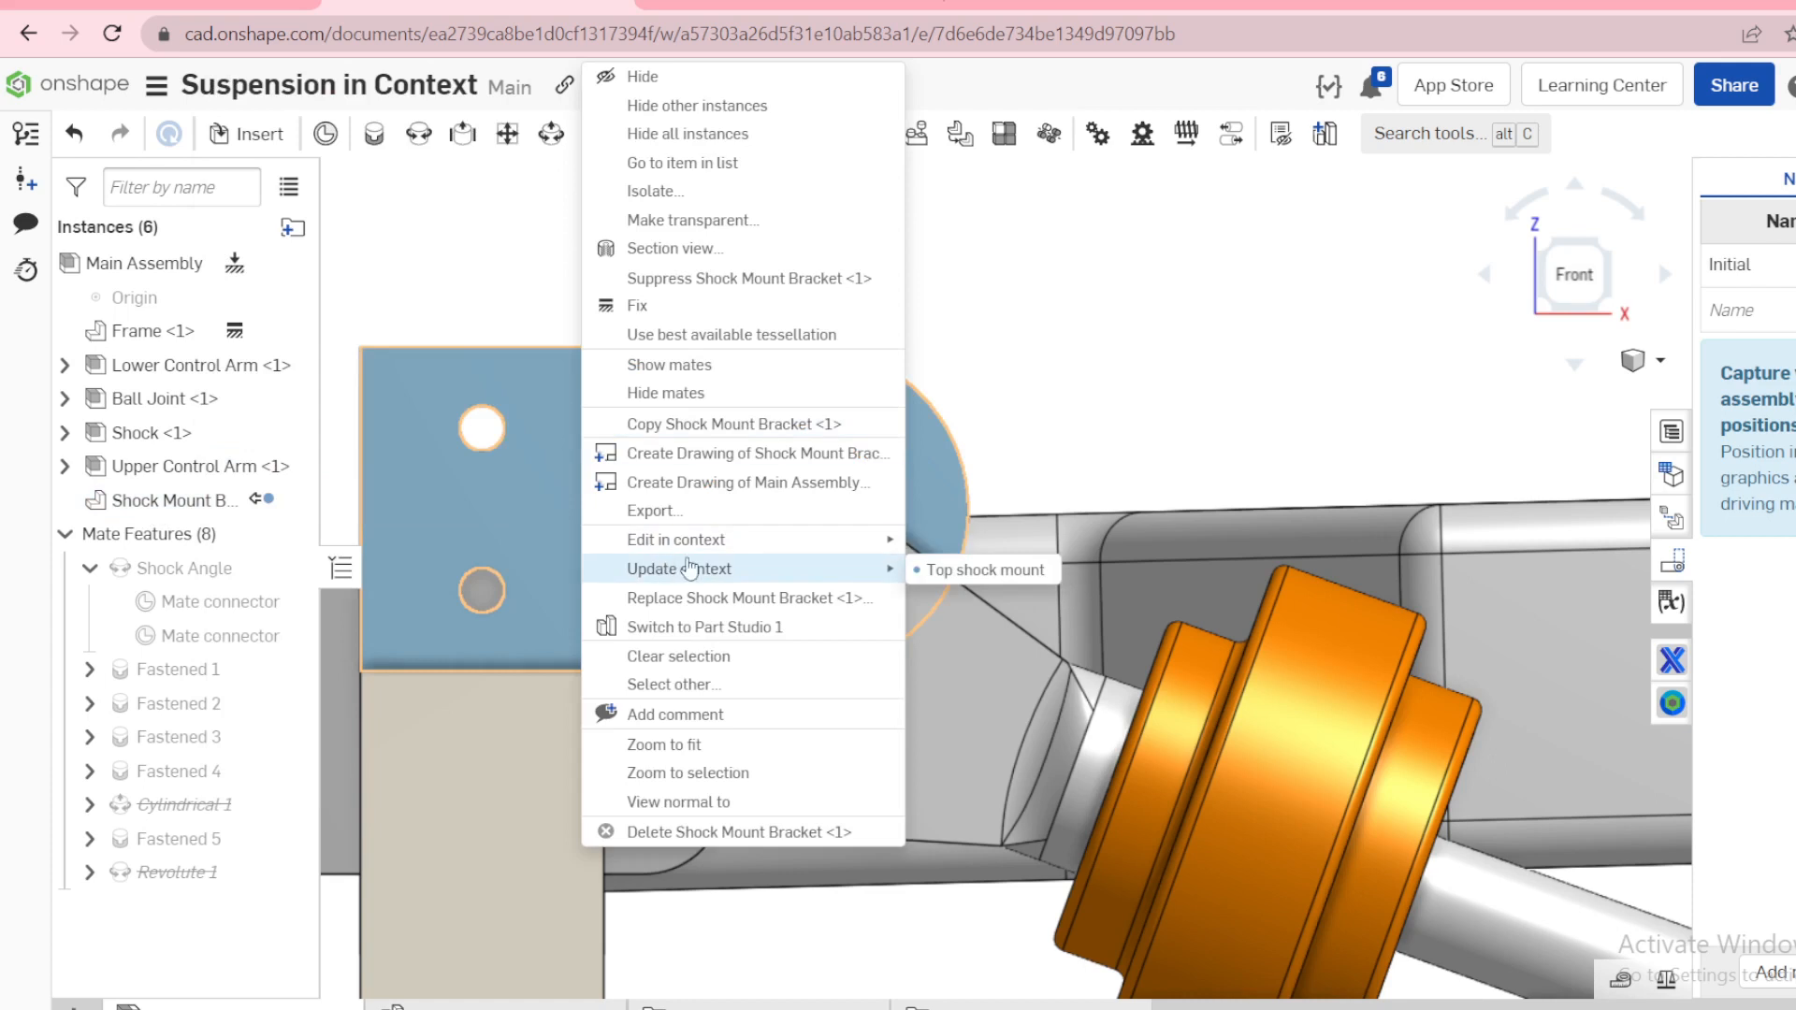
{"action": "mouse_move", "coordinate": [716, 550]}
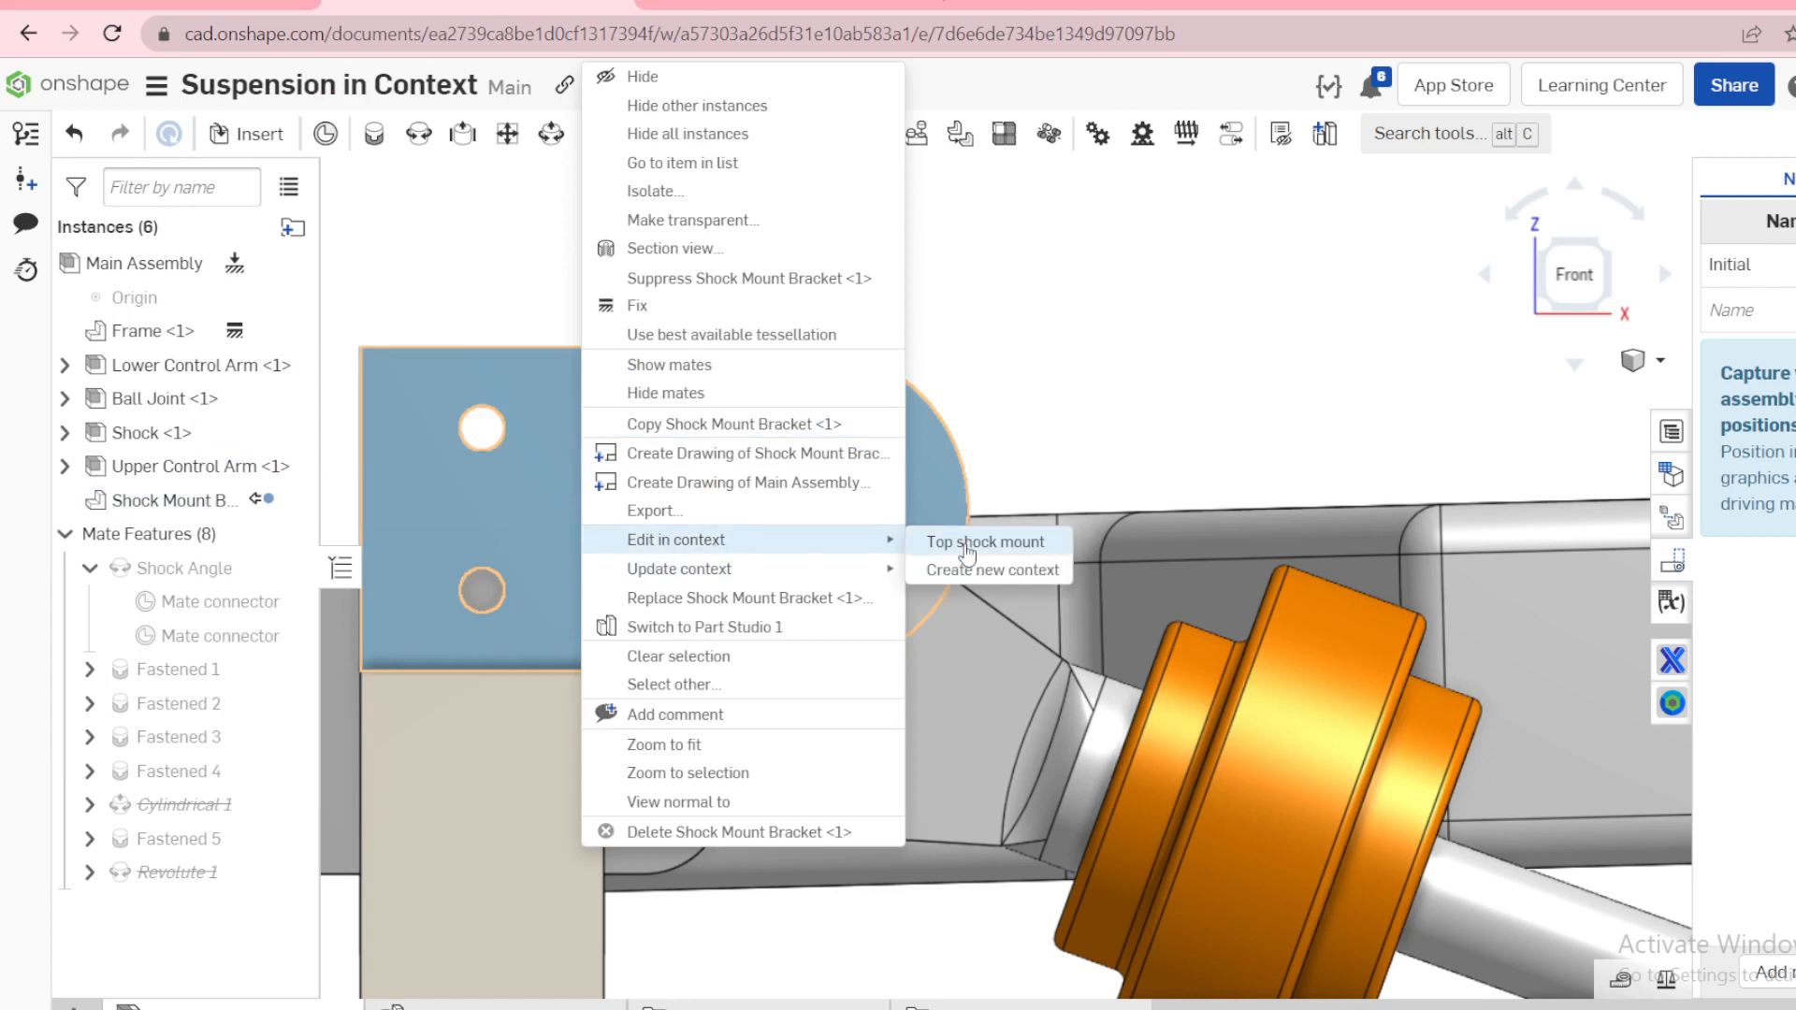
{"action": "left_click", "coordinate": [823, 458]}
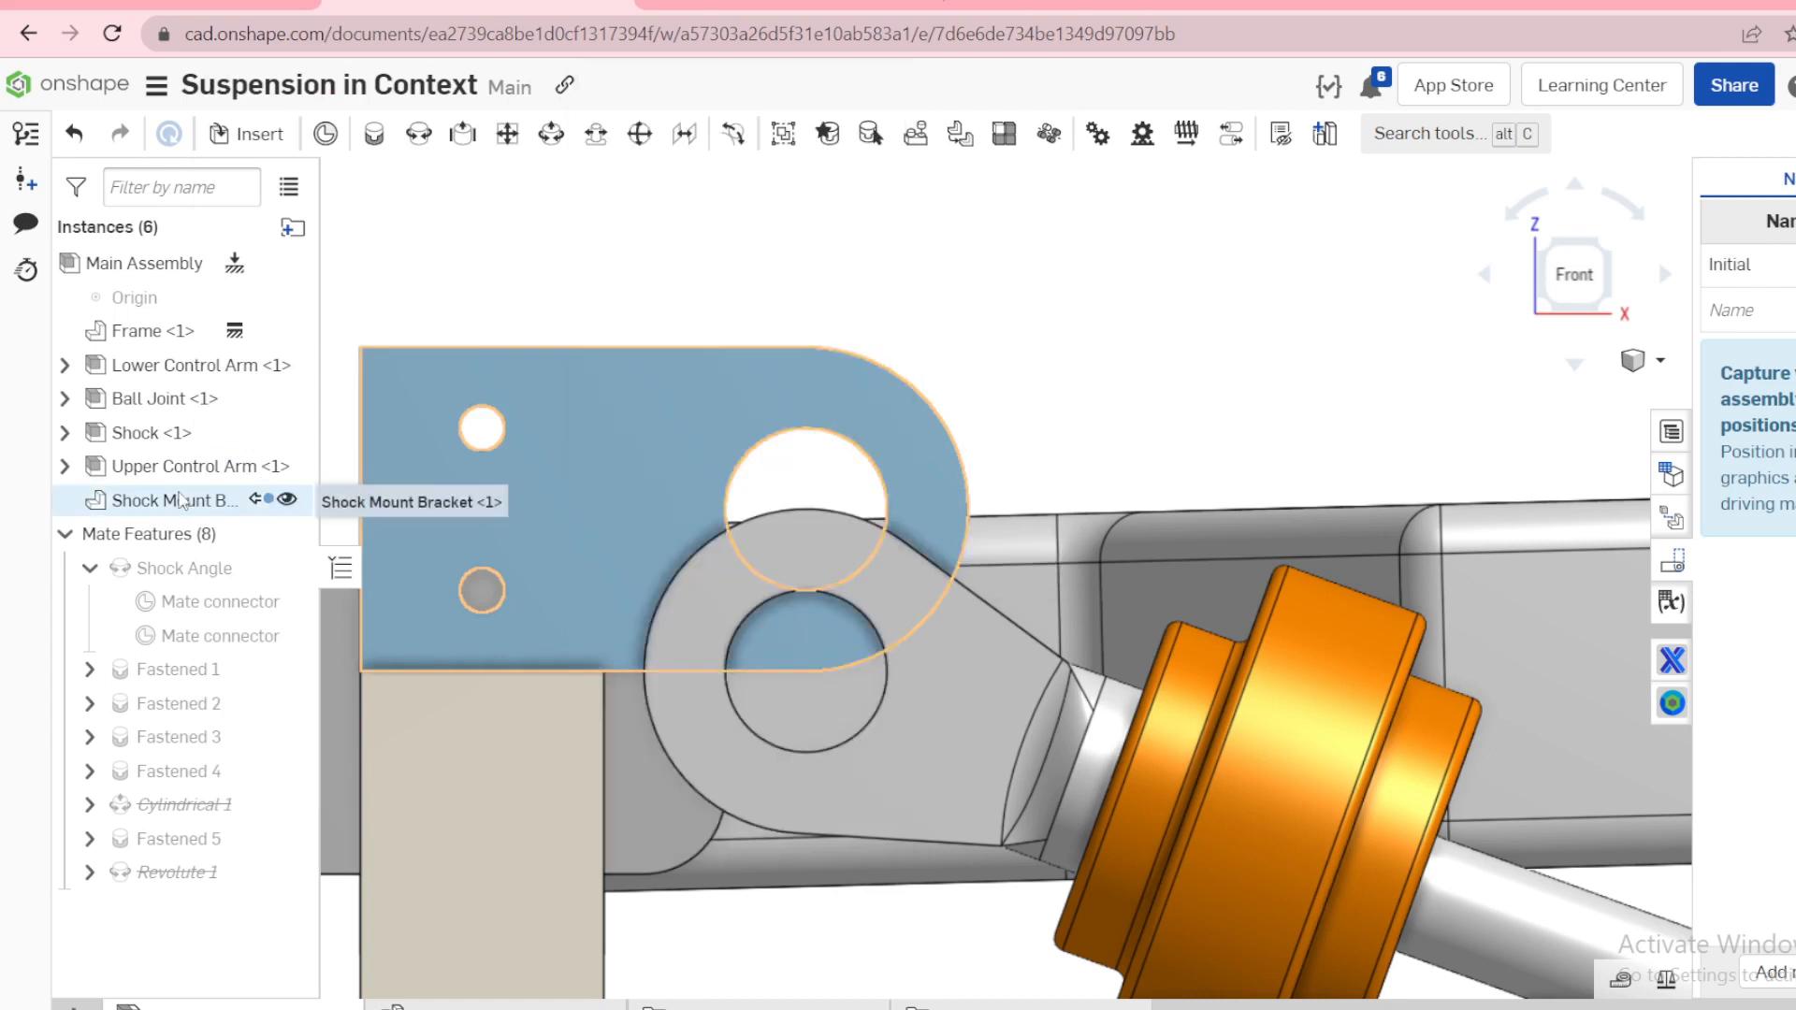
{"action": "right_click", "coordinate": [180, 501]}
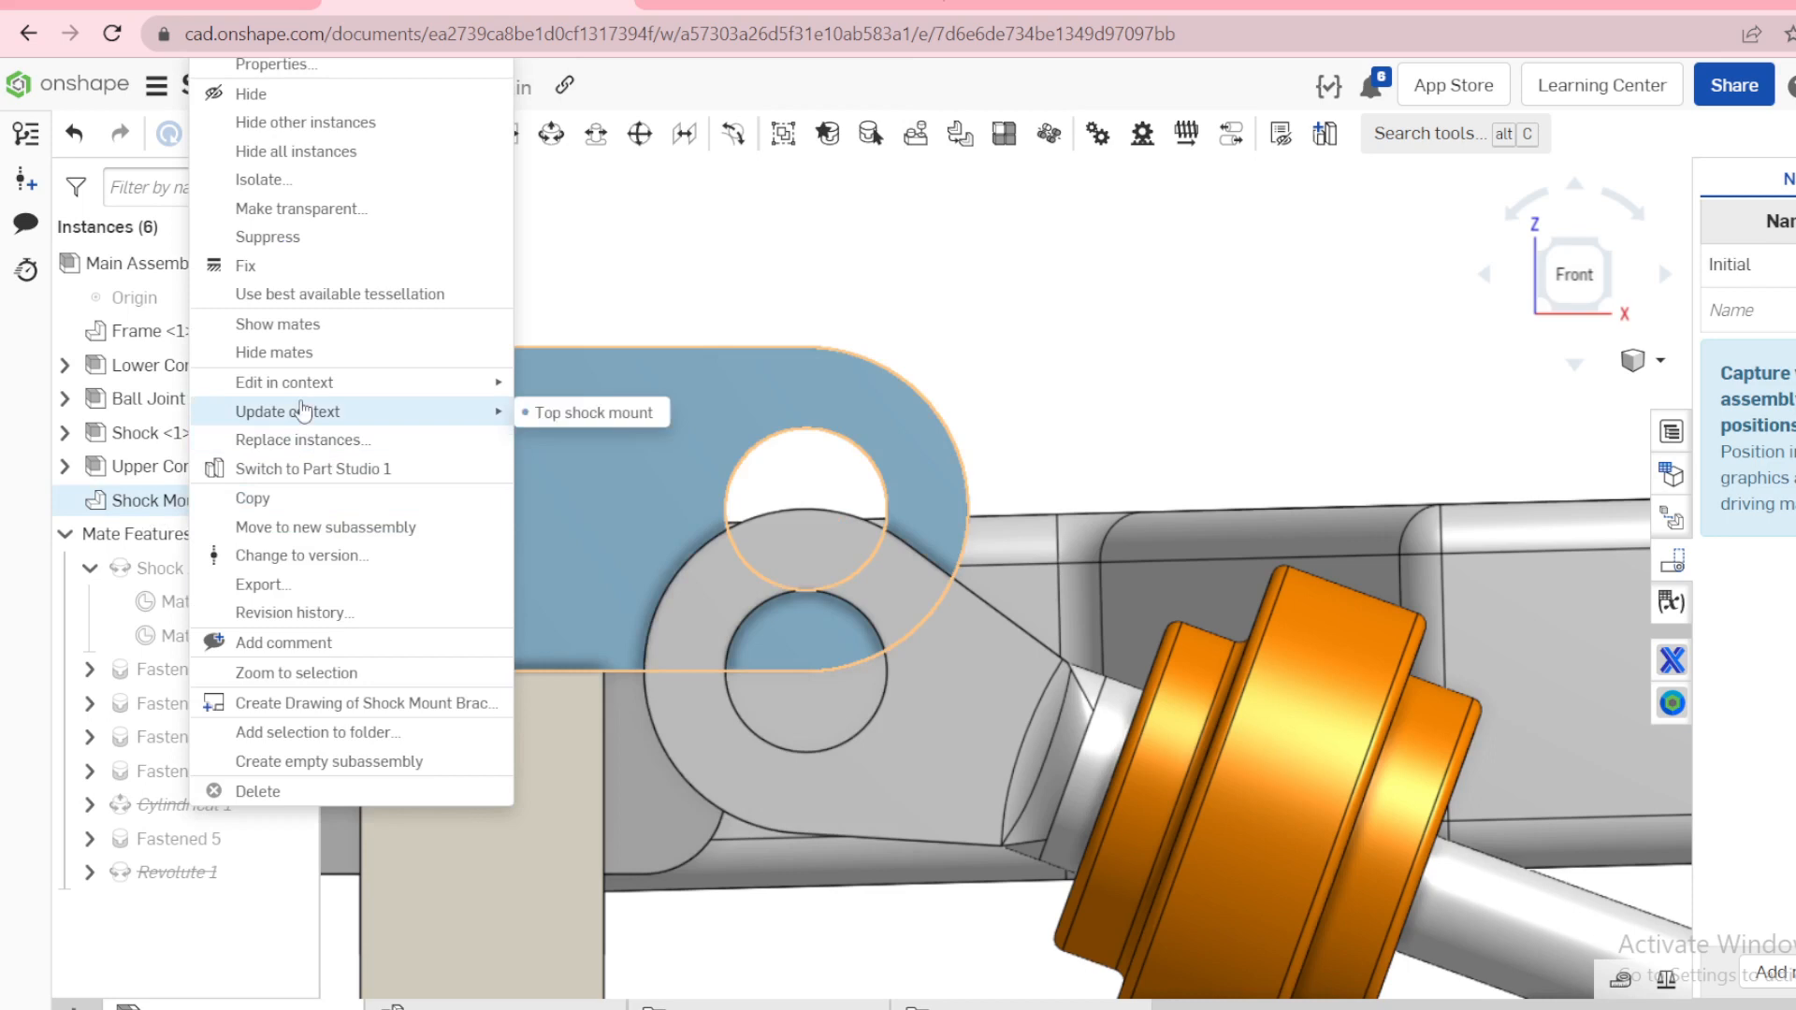
{"action": "mouse_move", "coordinate": [309, 393]}
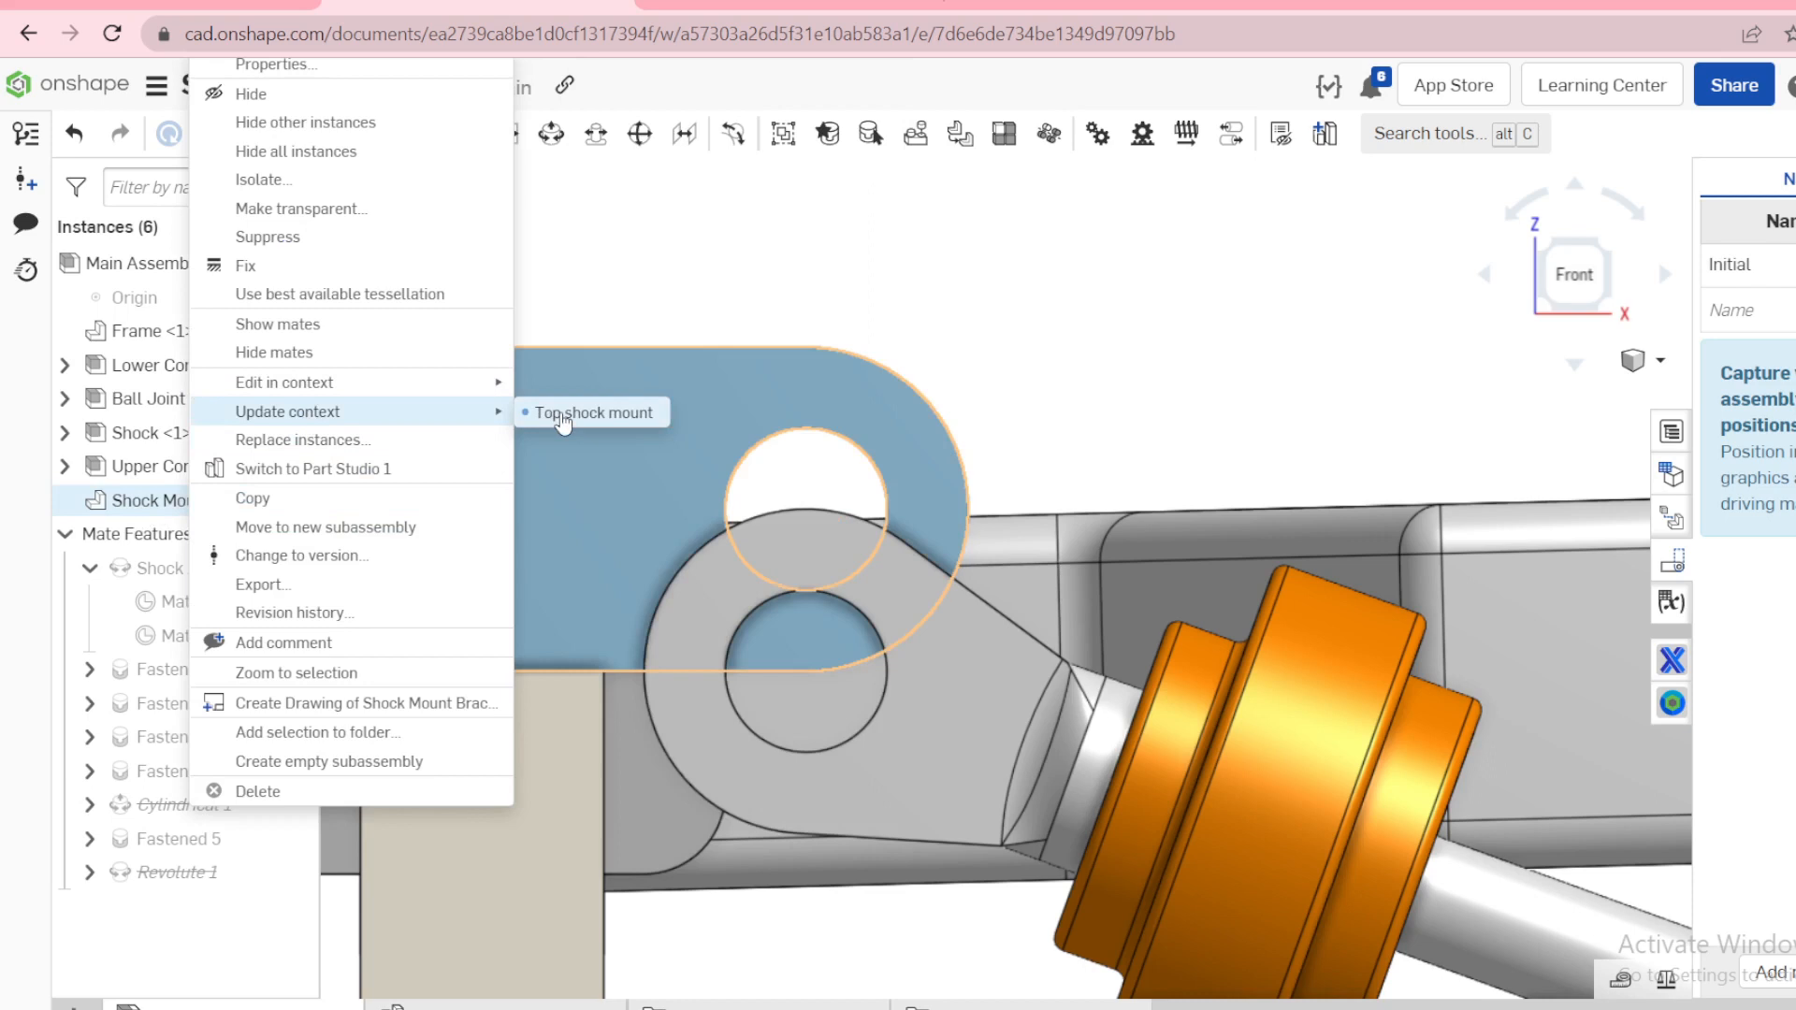
{"action": "left_click", "coordinate": [562, 419]}
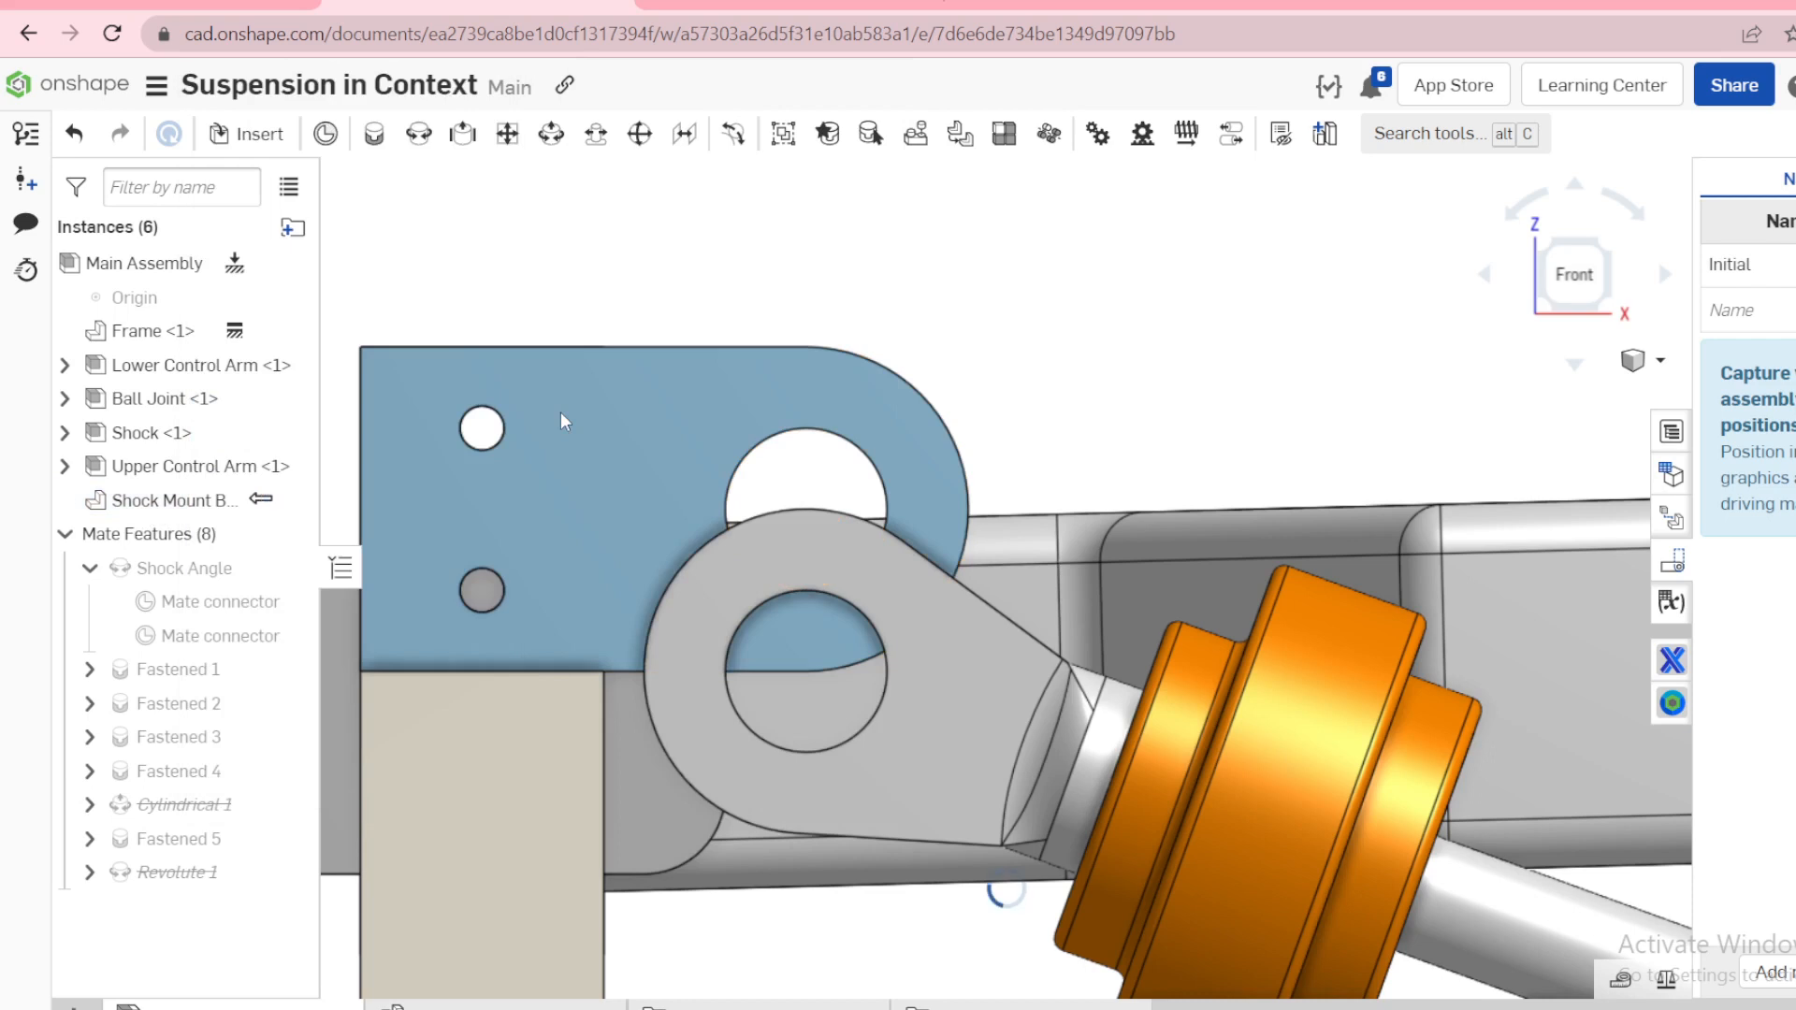
Step: Inspect the updated Shock Mount Bracket around the shock's upper eye at an angle and from the front
{"action": "right_click_drag", "start_coordinate": [562, 421], "coordinate": [969, 744]}
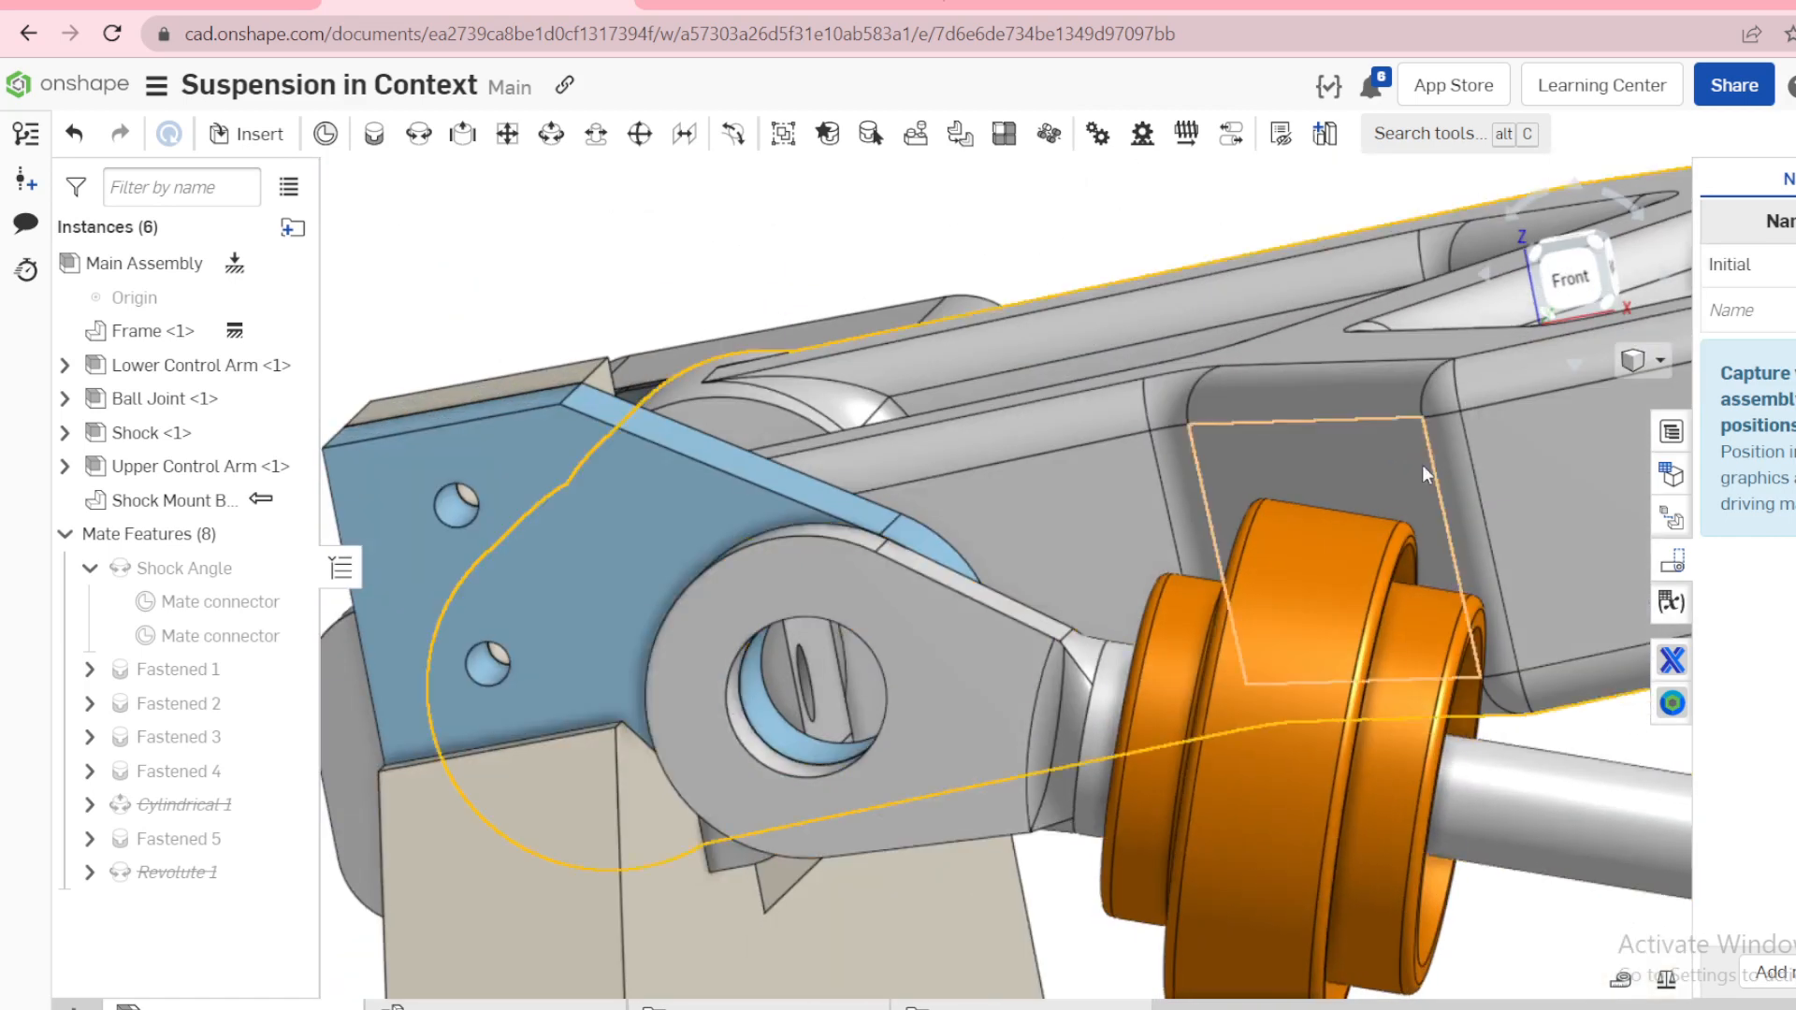
{"action": "left_click", "coordinate": [1570, 279]}
{"action": "scroll", "coordinate": [543, 290], "scroll_direction": "up", "scroll_amount": 4}
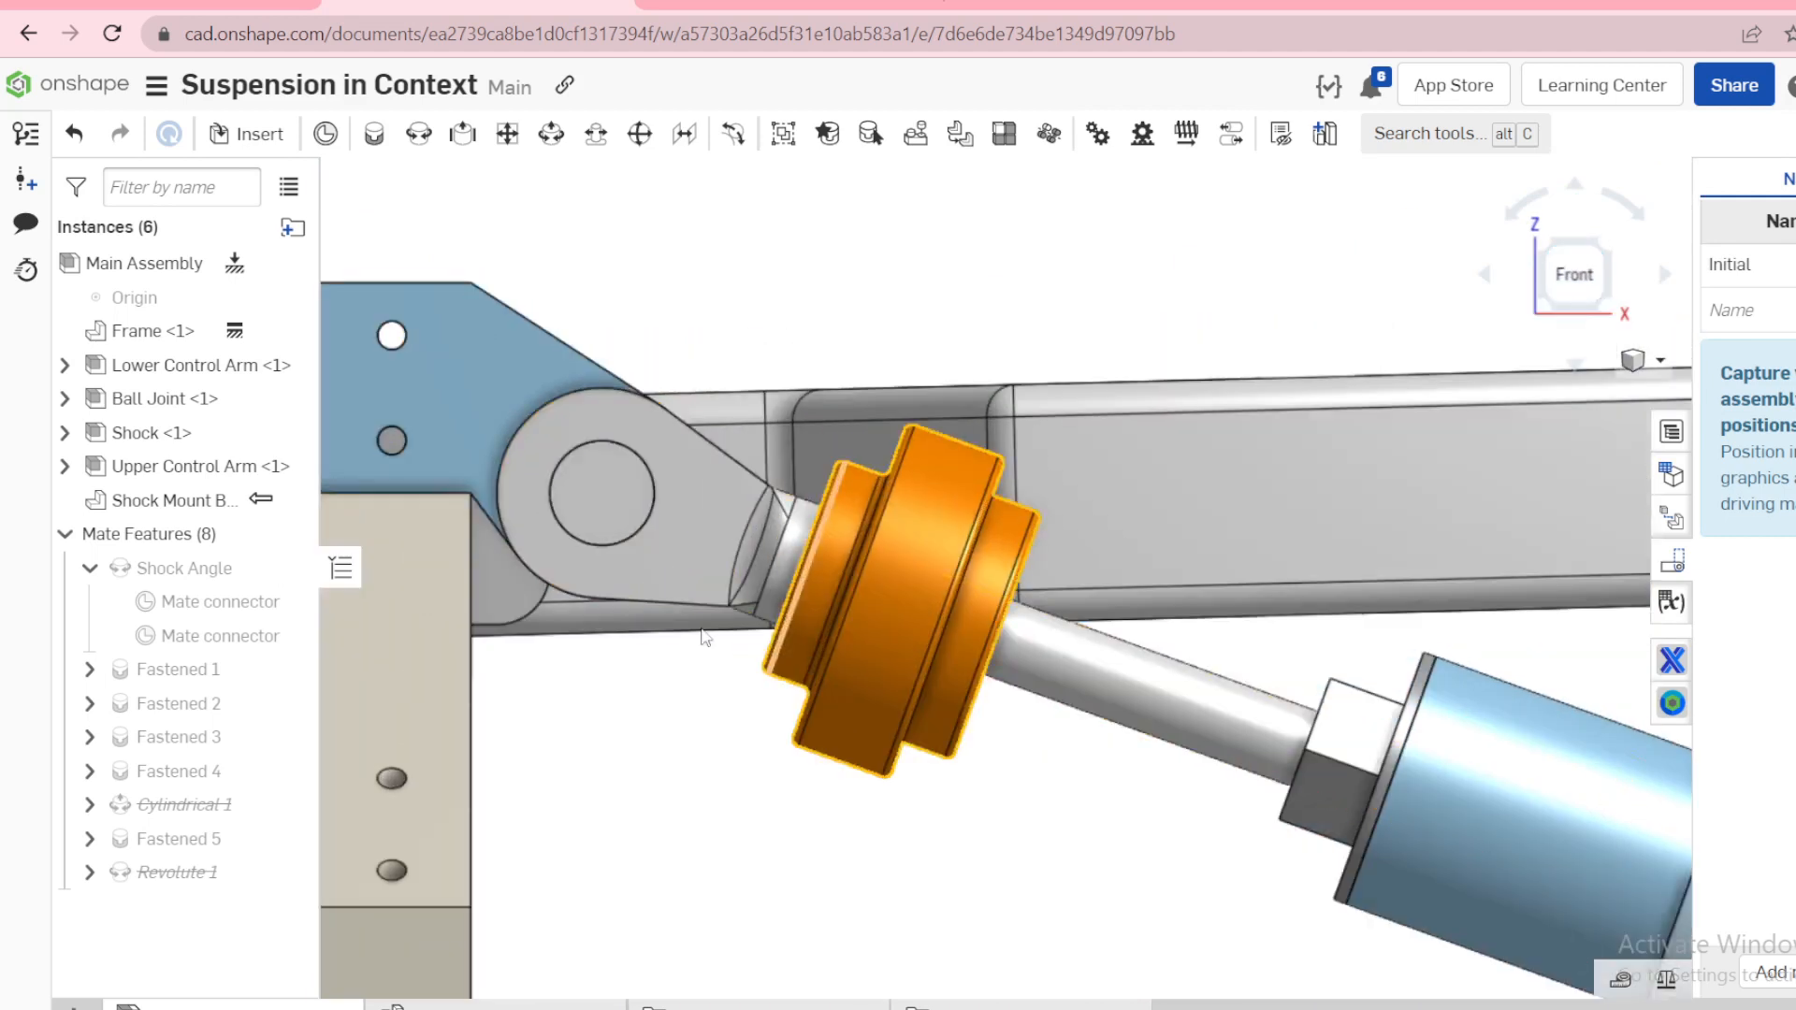
{"action": "right_click_drag", "start_coordinate": [608, 403], "coordinate": [1270, 364]}
{"action": "left_click", "coordinate": [1579, 286]}
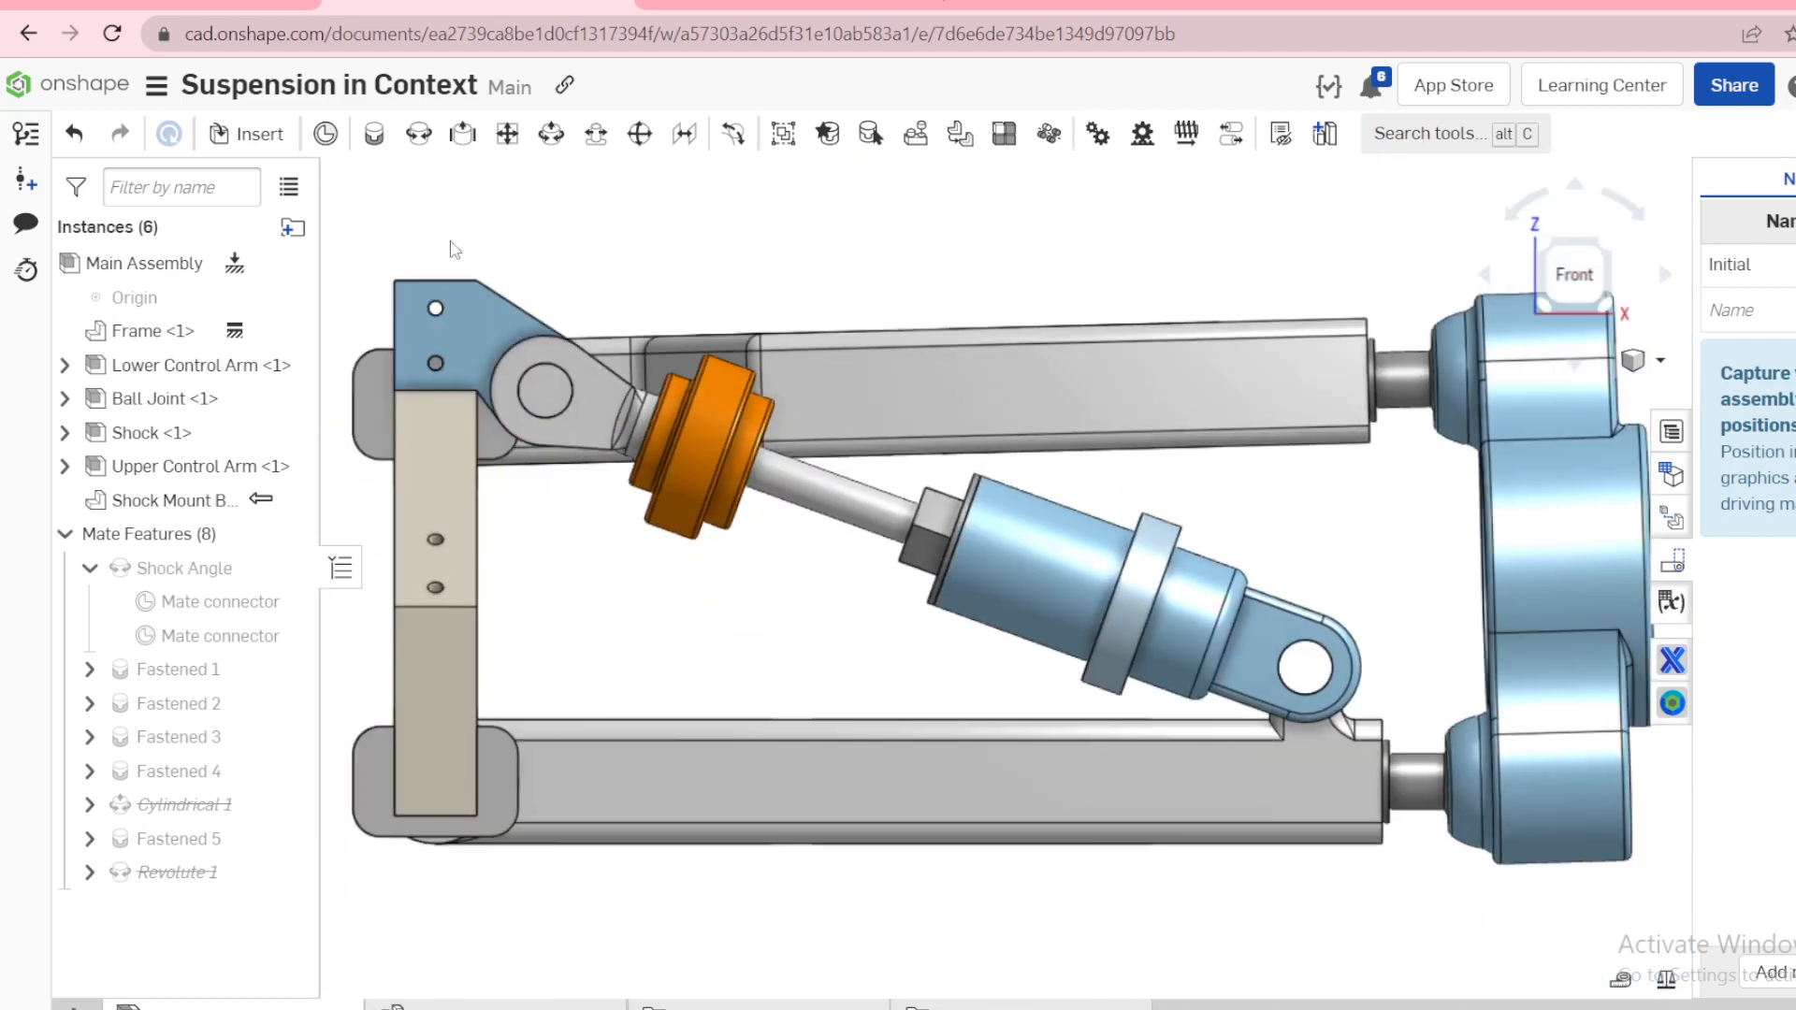
Step: Update the Lower Control Arm's Lower shock mount context again for the shock's current position
{"action": "scroll", "coordinate": [458, 254], "scroll_direction": "down", "scroll_amount": 2}
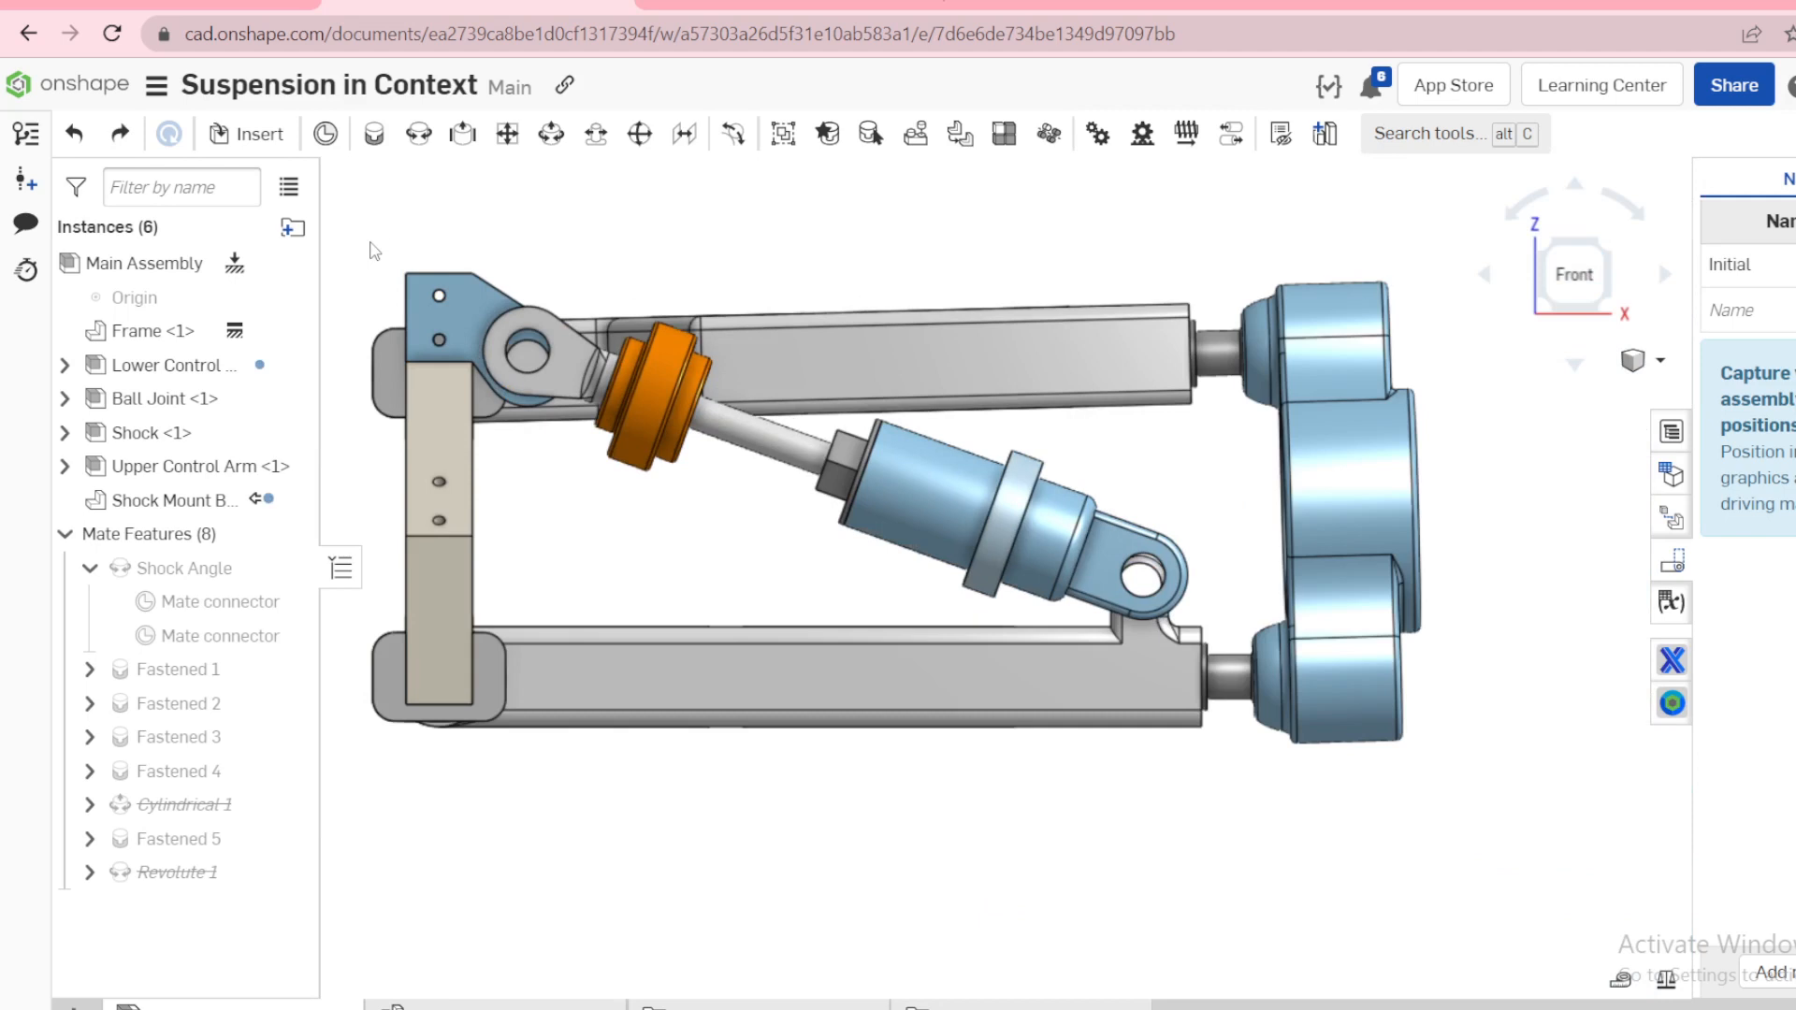
{"action": "right_click", "coordinate": [1034, 677]}
{"action": "mouse_move", "coordinate": [1338, 540]}
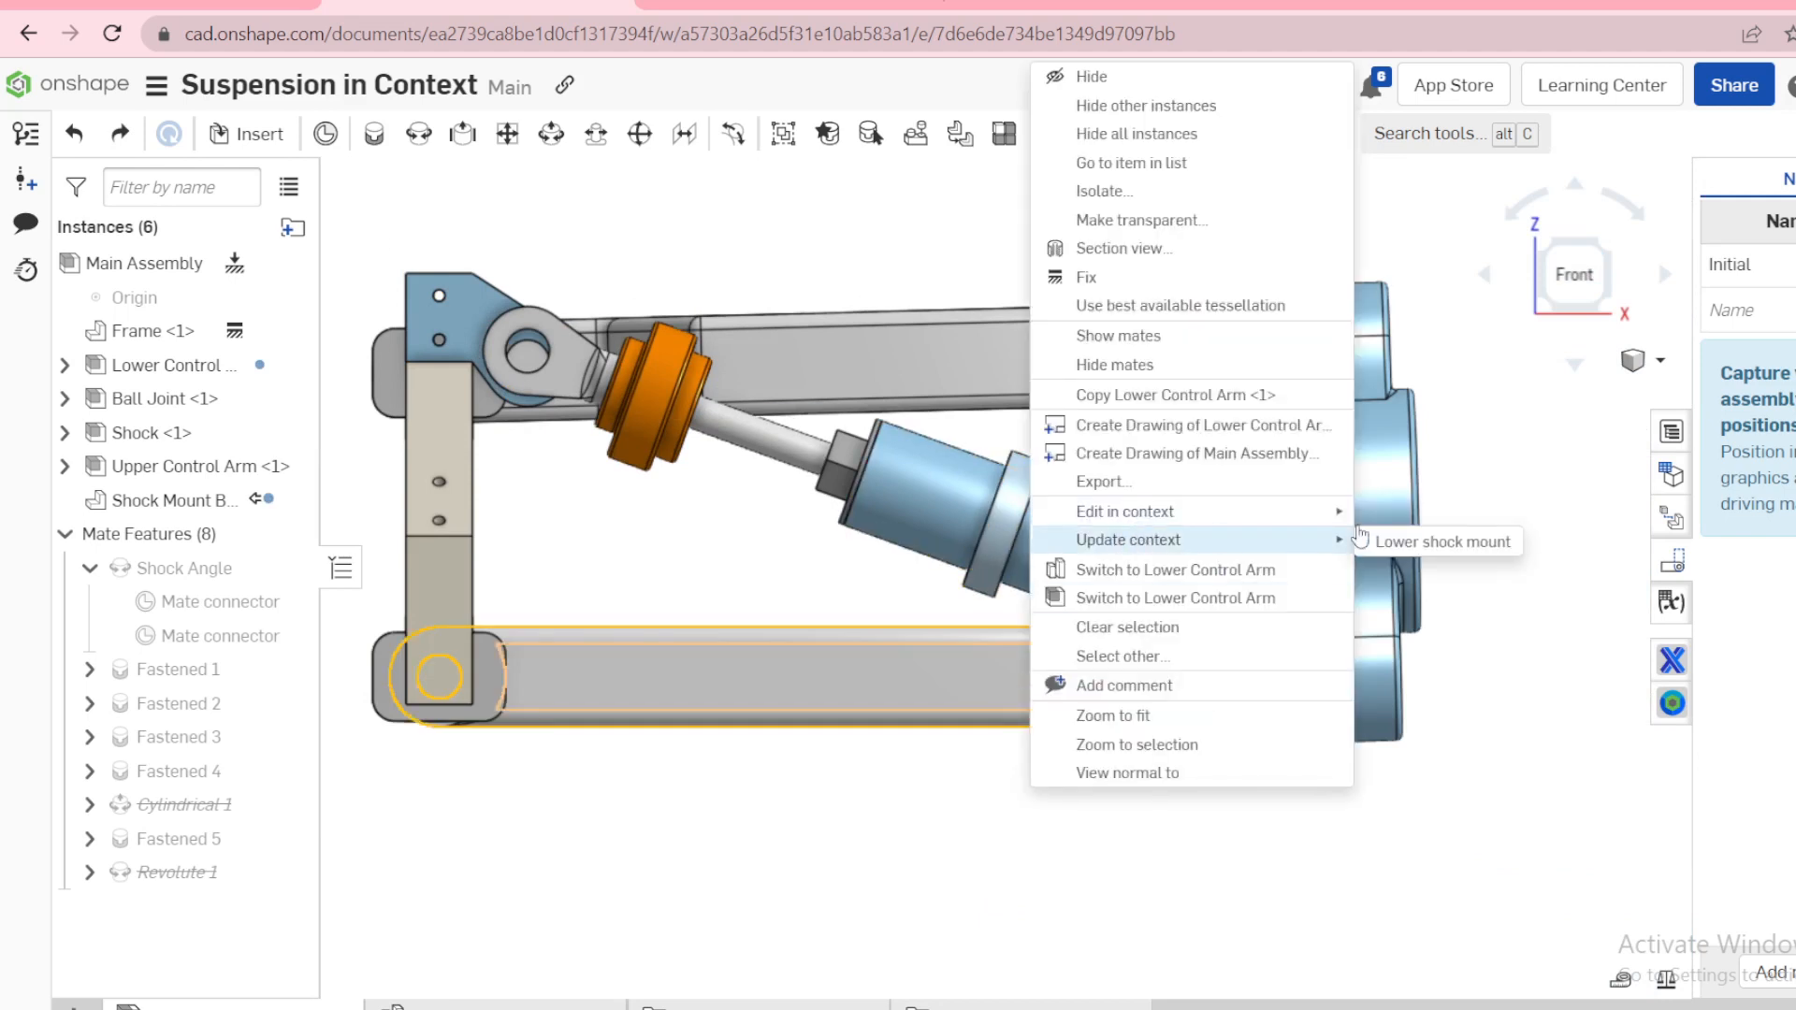
{"action": "left_click", "coordinate": [1441, 542]}
Step: Edit the Shock Mount Bracket in its Top shock mount context and open Sketch 1 for editing
{"action": "scroll", "coordinate": [433, 346], "scroll_direction": "up", "scroll_amount": 5}
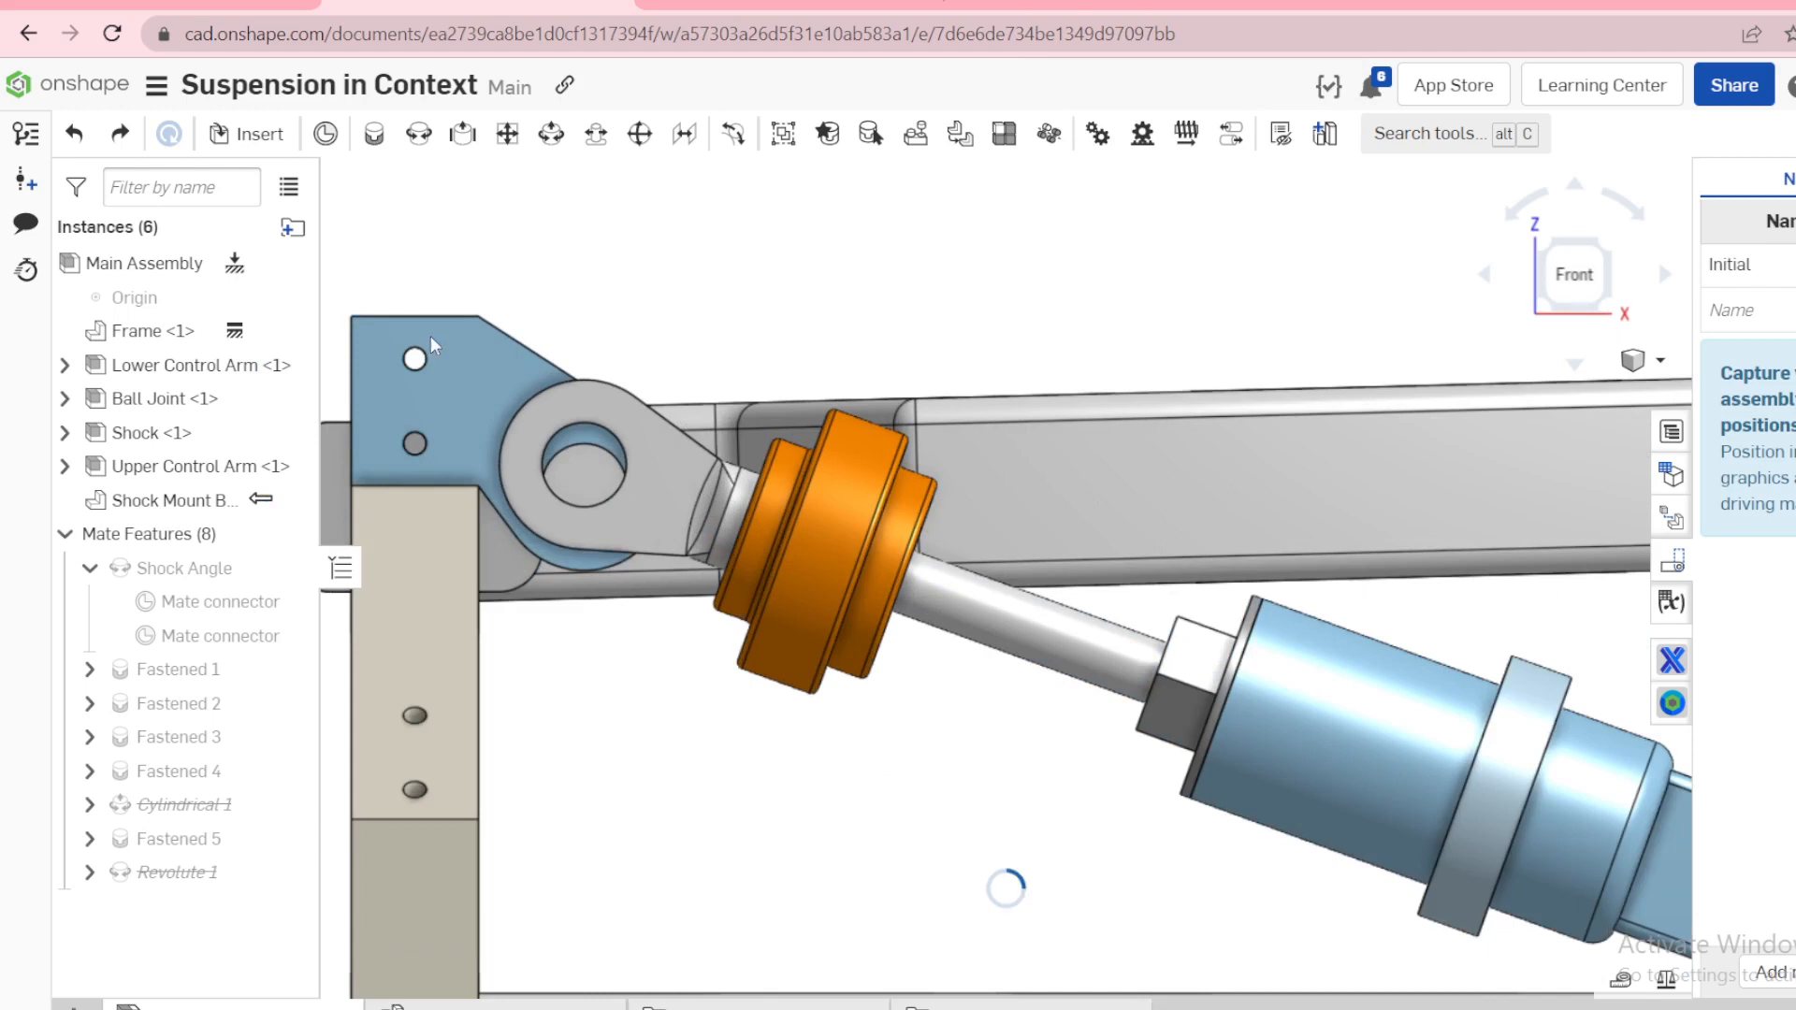
{"action": "right_click", "coordinate": [221, 499]}
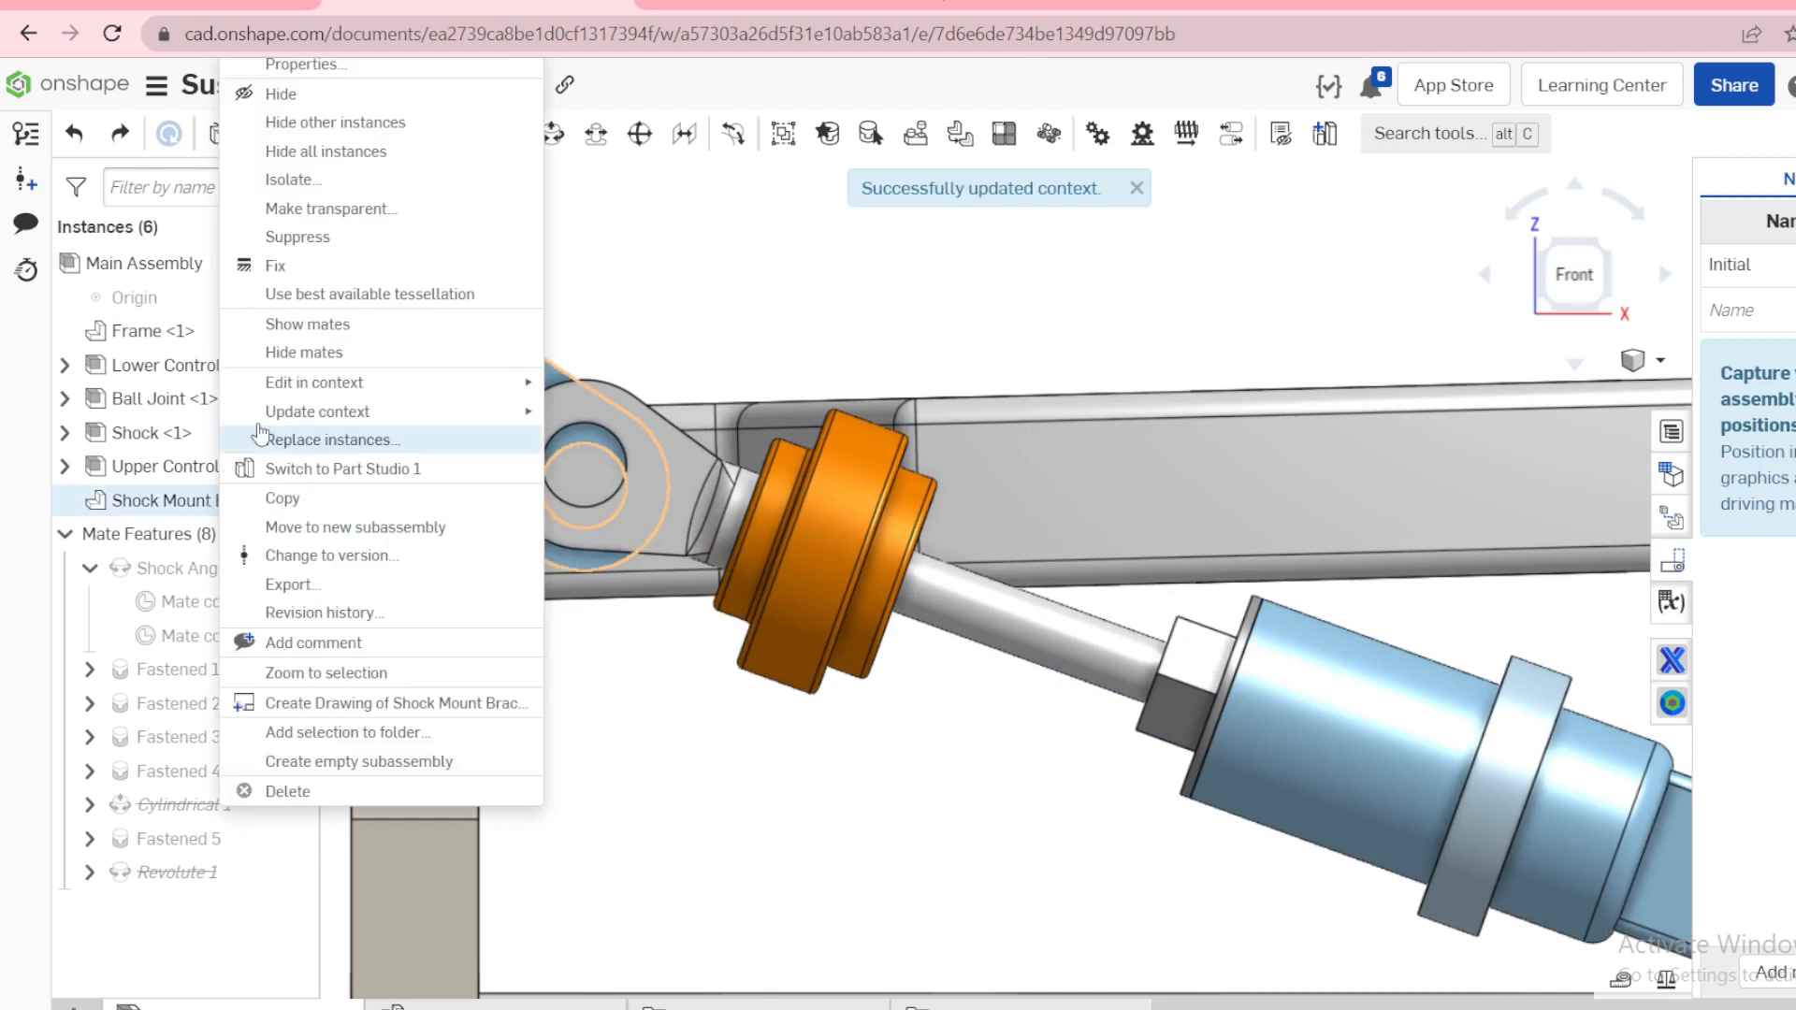
{"action": "mouse_move", "coordinate": [510, 382]}
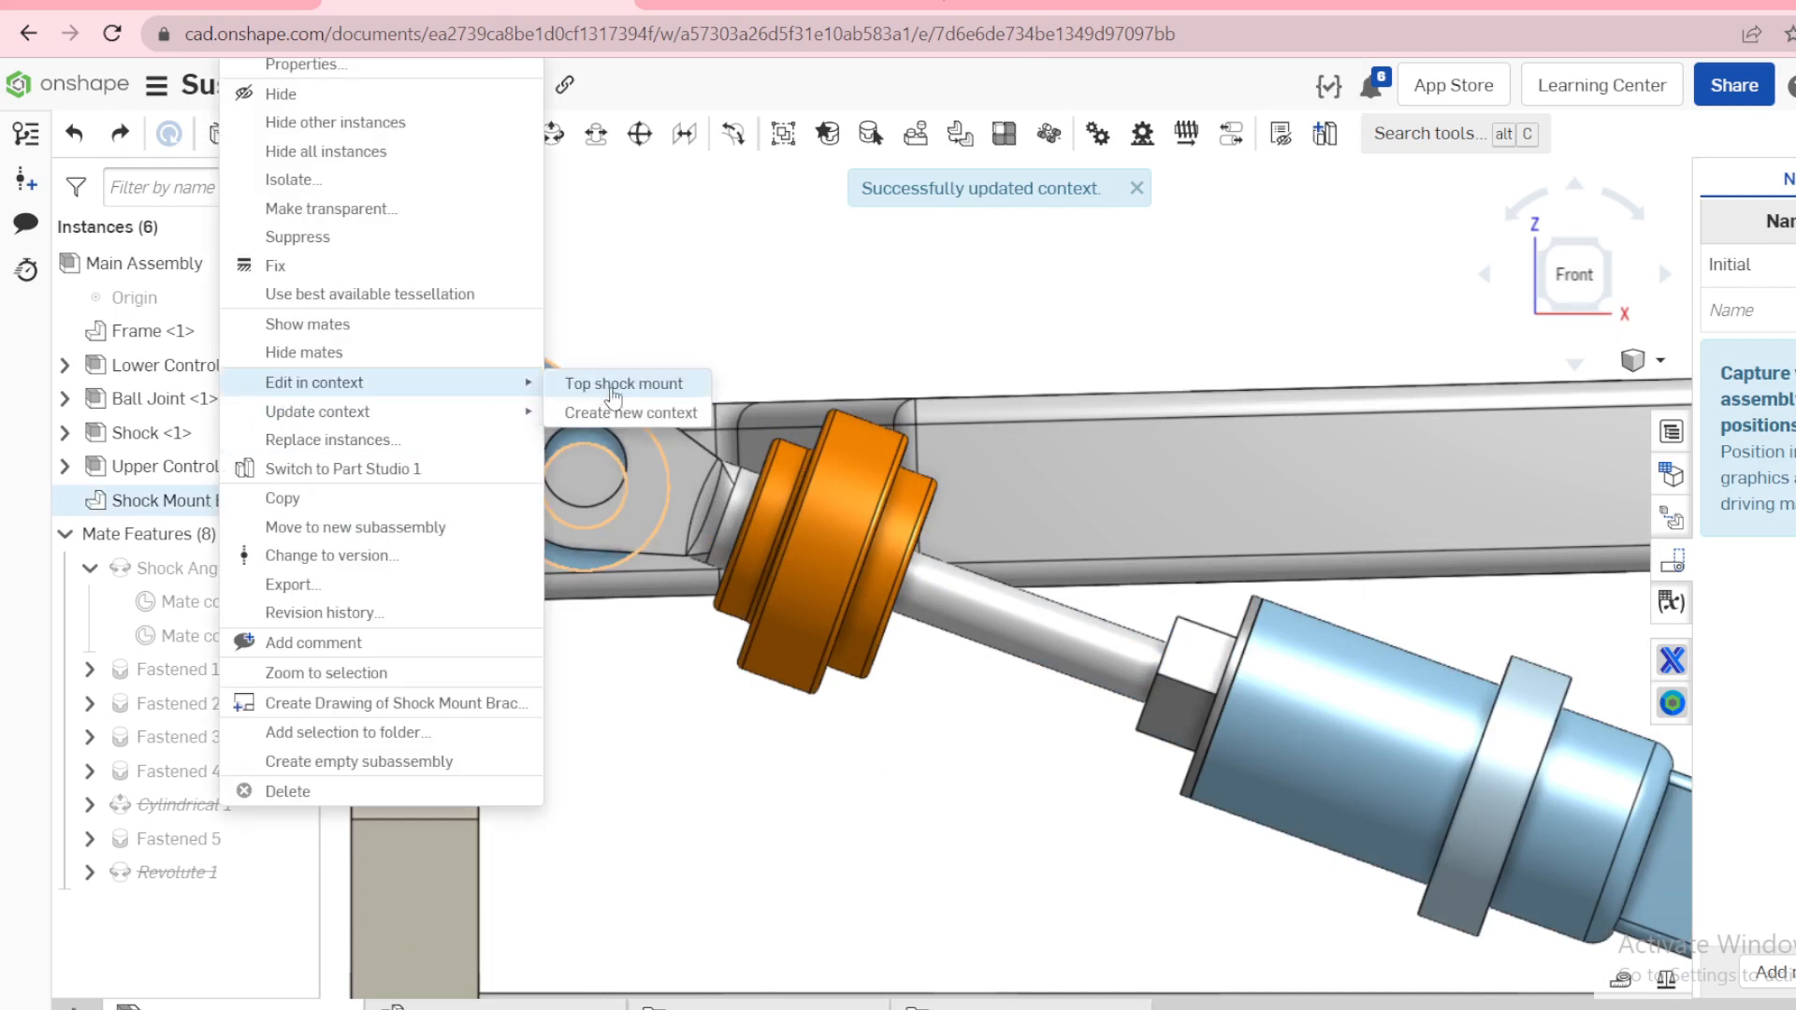
{"action": "left_click", "coordinate": [612, 384]}
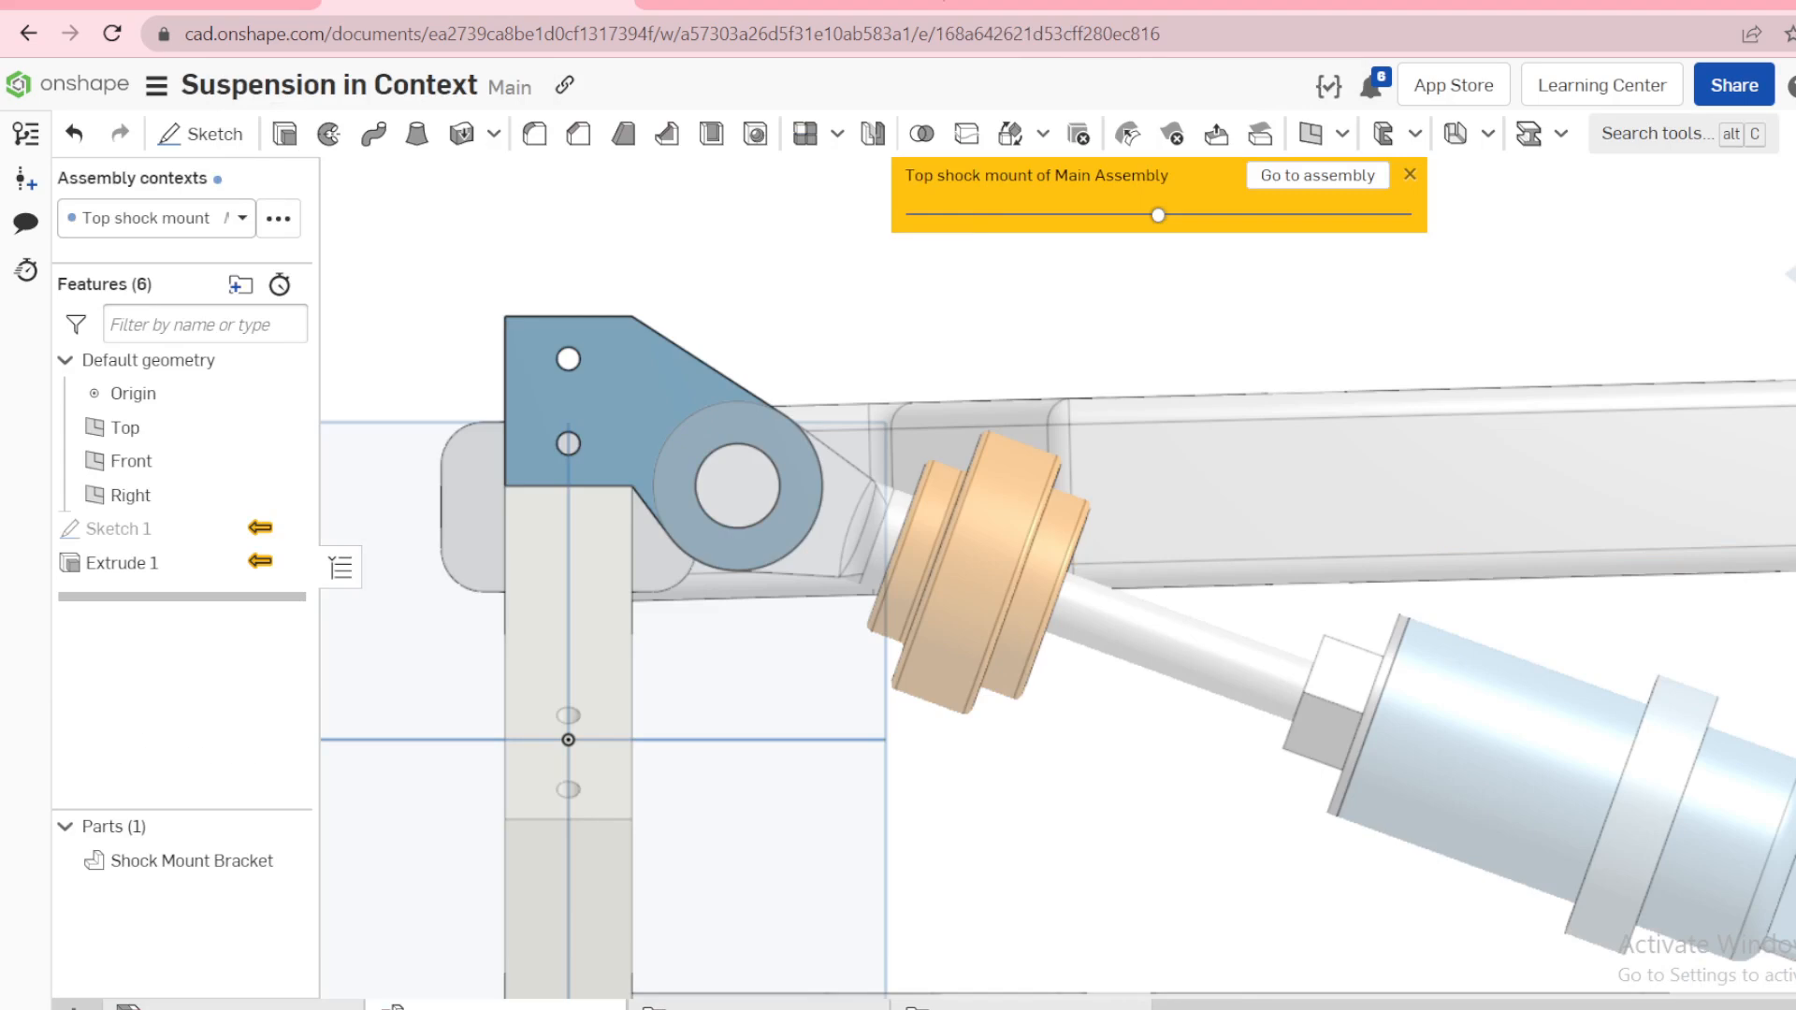
{"action": "scroll", "coordinate": [608, 334], "scroll_direction": "up", "scroll_amount": 4}
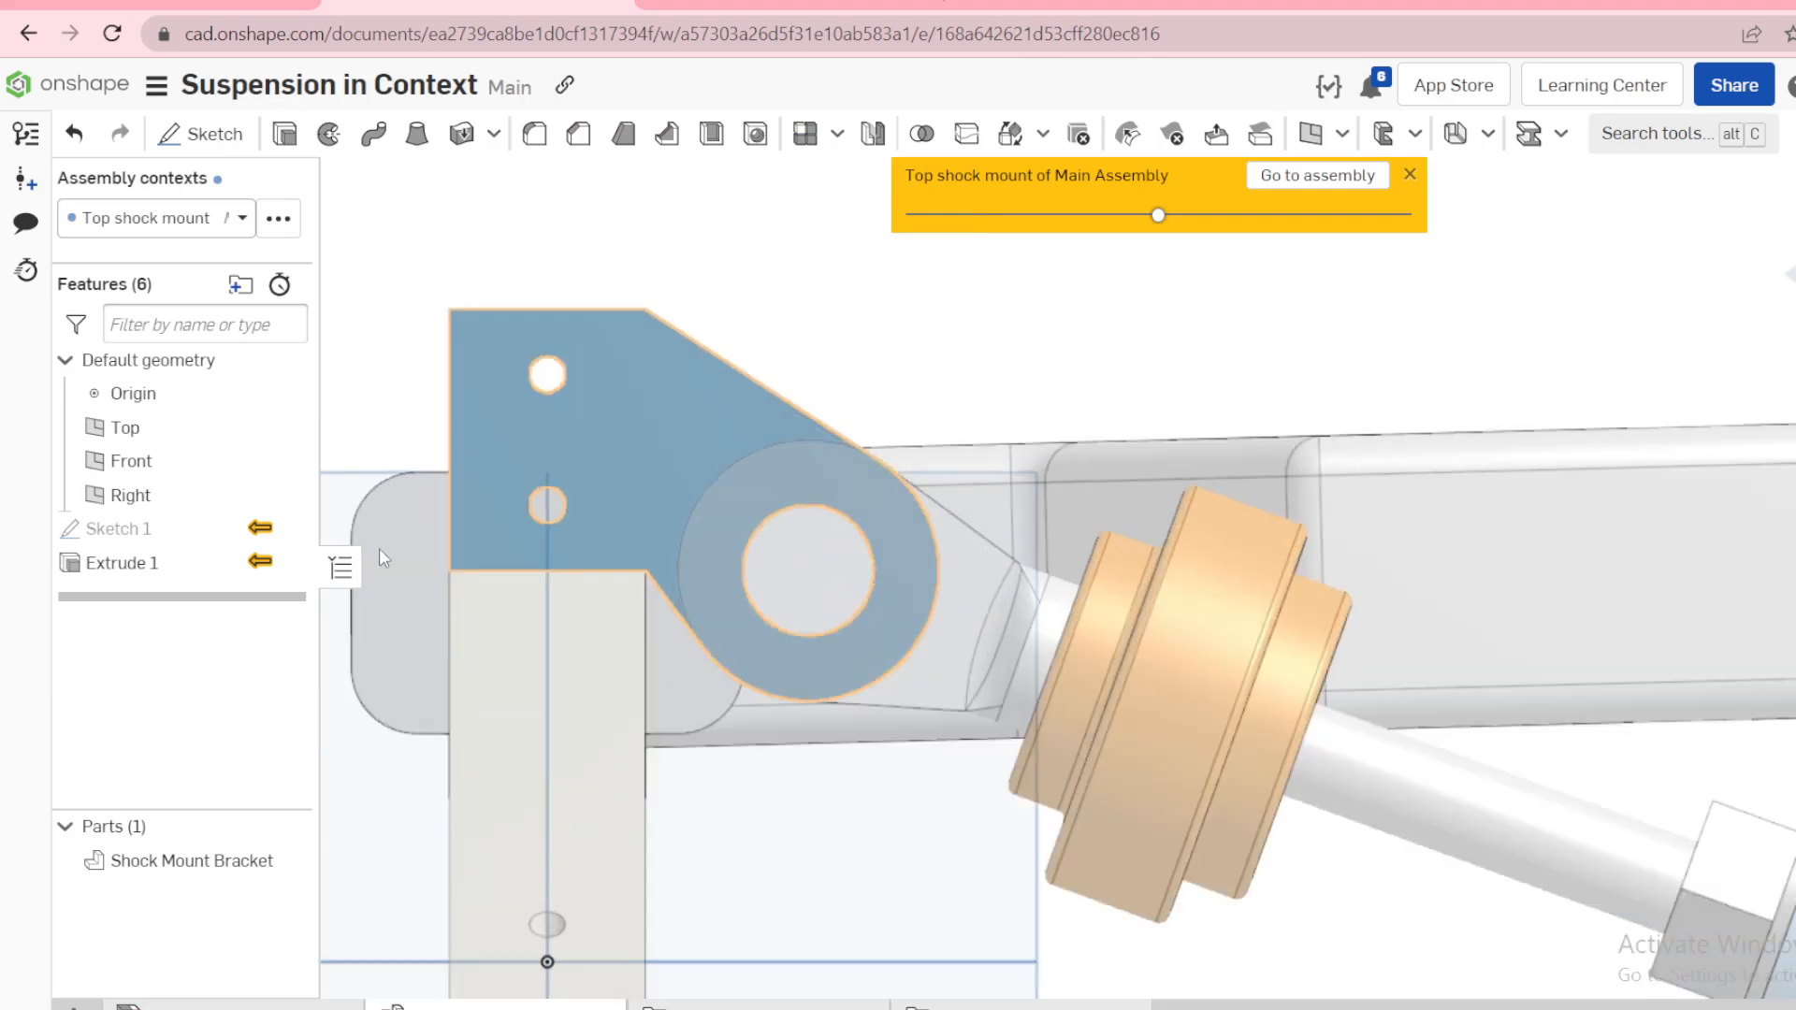
{"action": "right_click", "coordinate": [147, 541]}
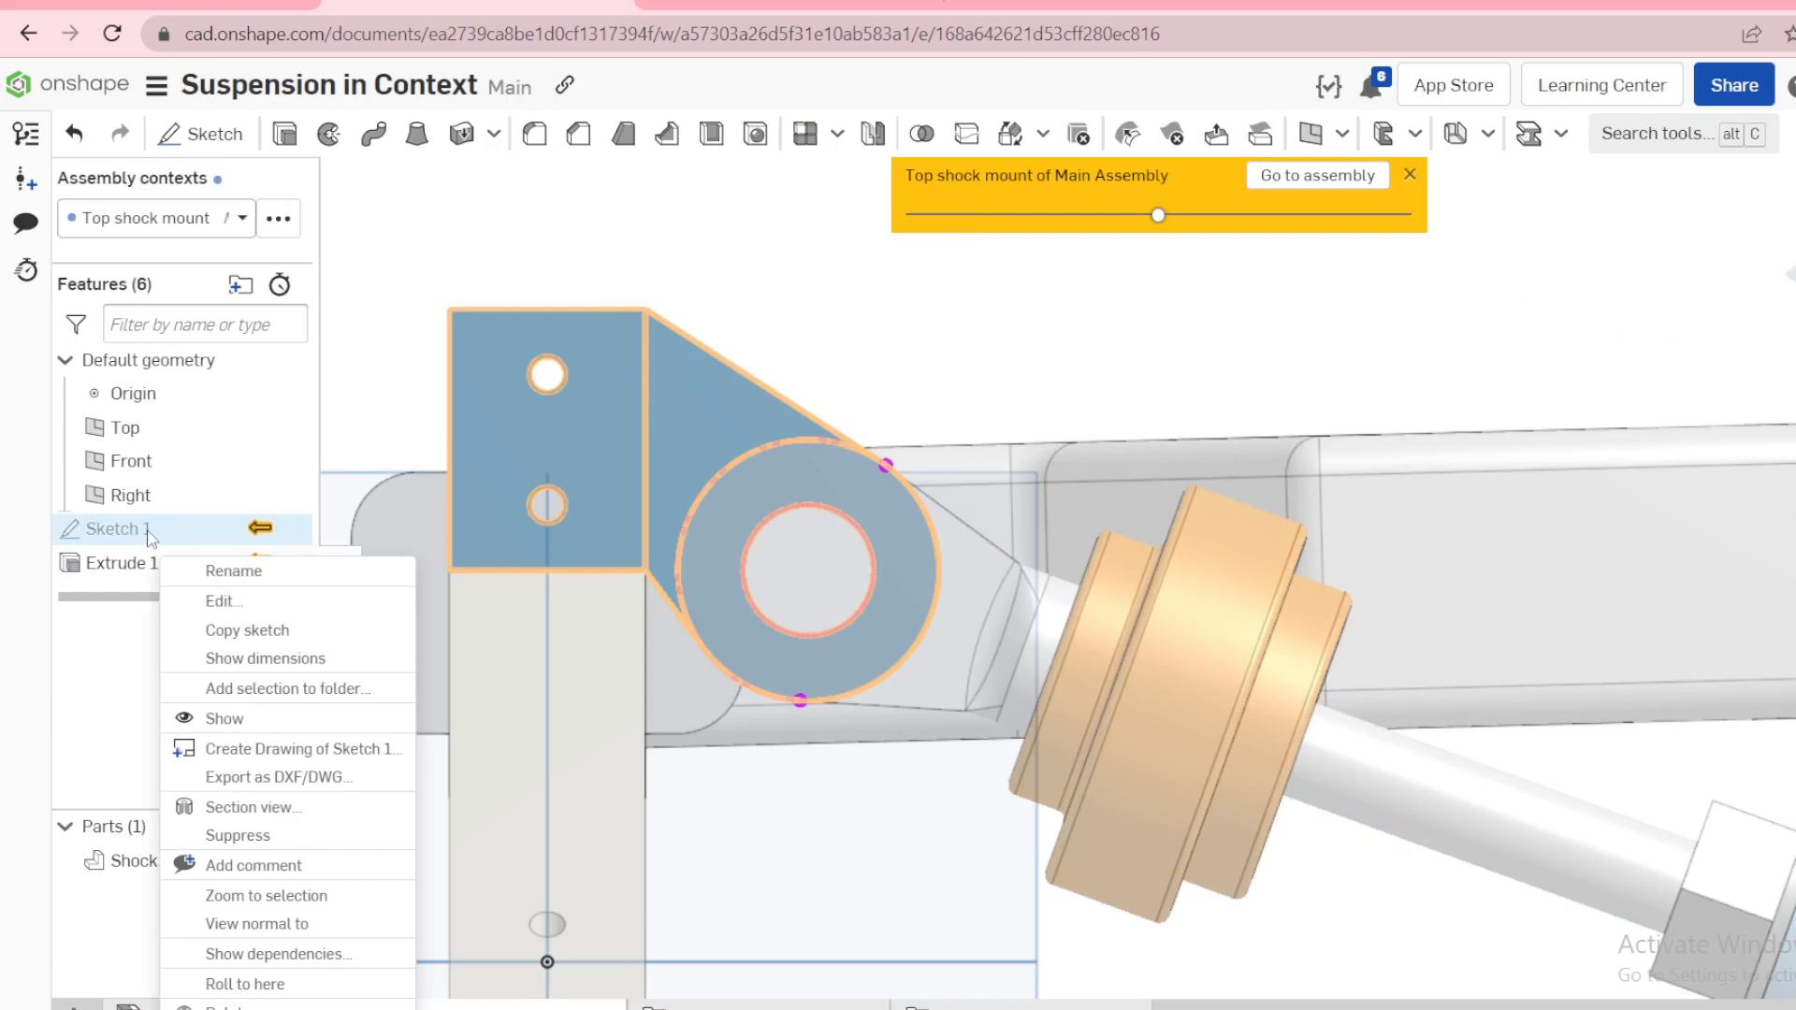
{"action": "left_click", "coordinate": [222, 598]}
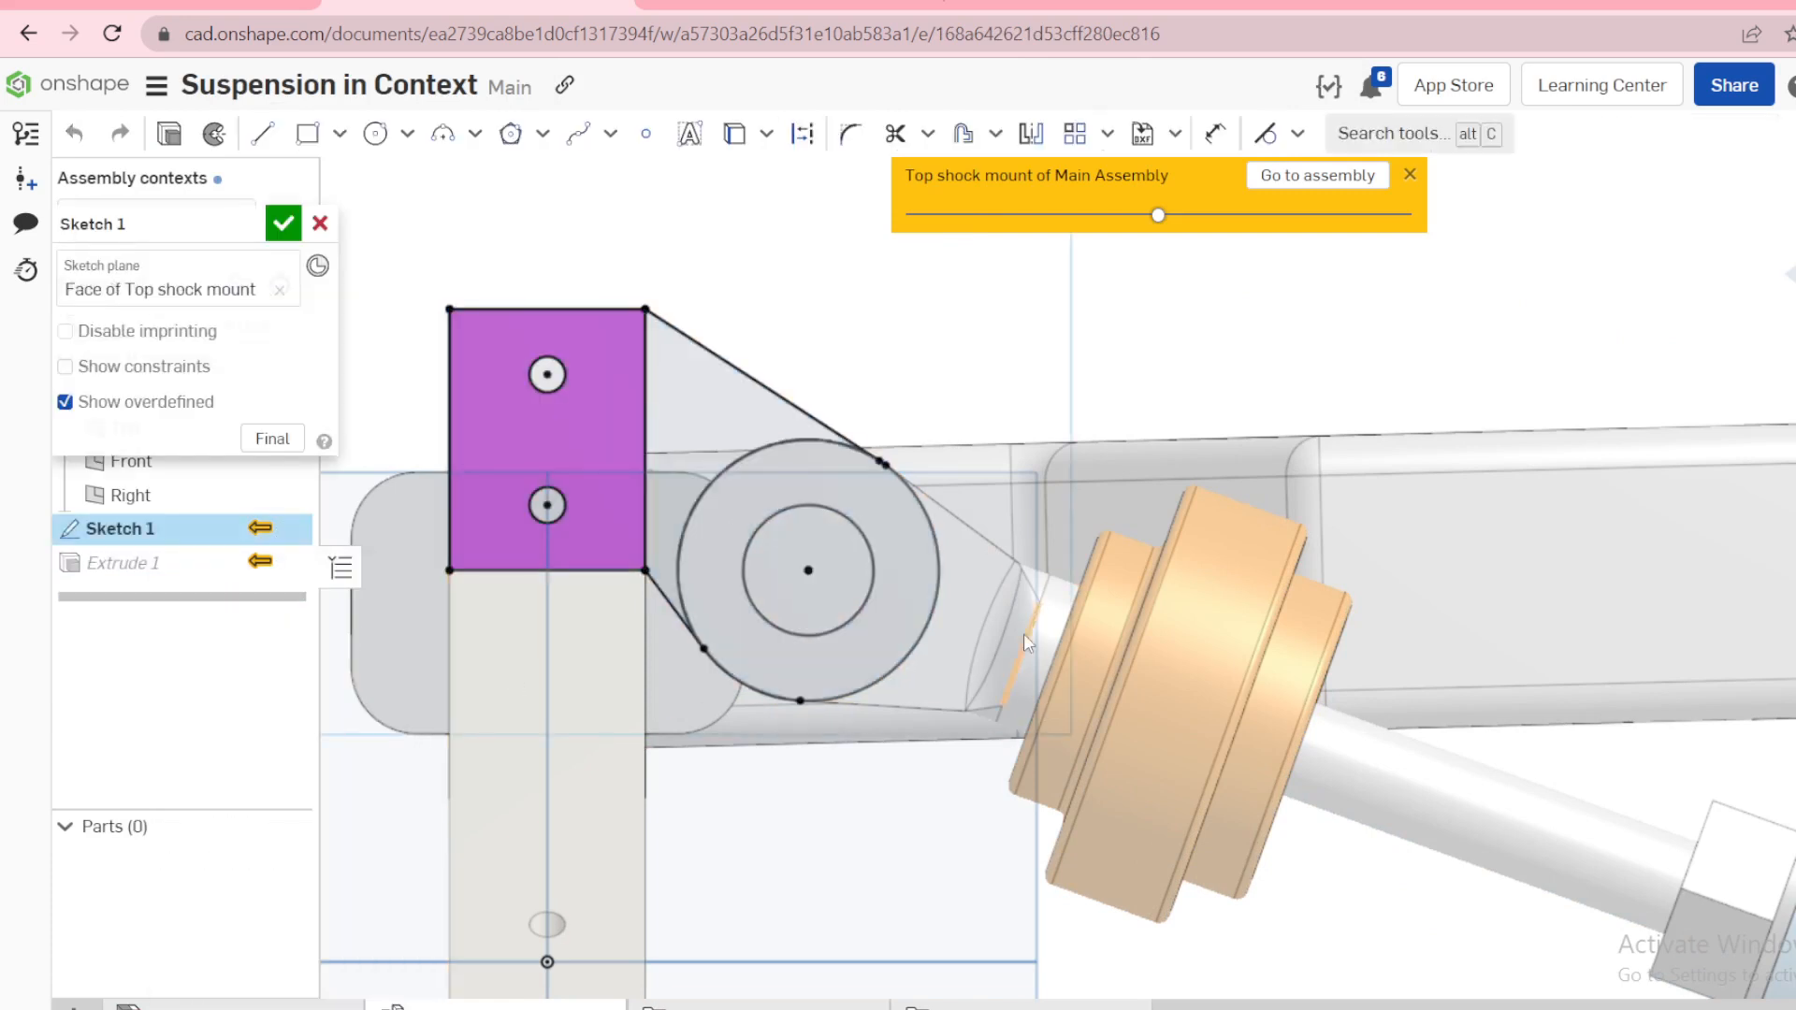
Step: Delete the two slanted sketch lines joining the mounting plate to the circle around the shock eye
{"action": "left_click", "coordinate": [782, 396]}
{"action": "key", "text": "Delete"}
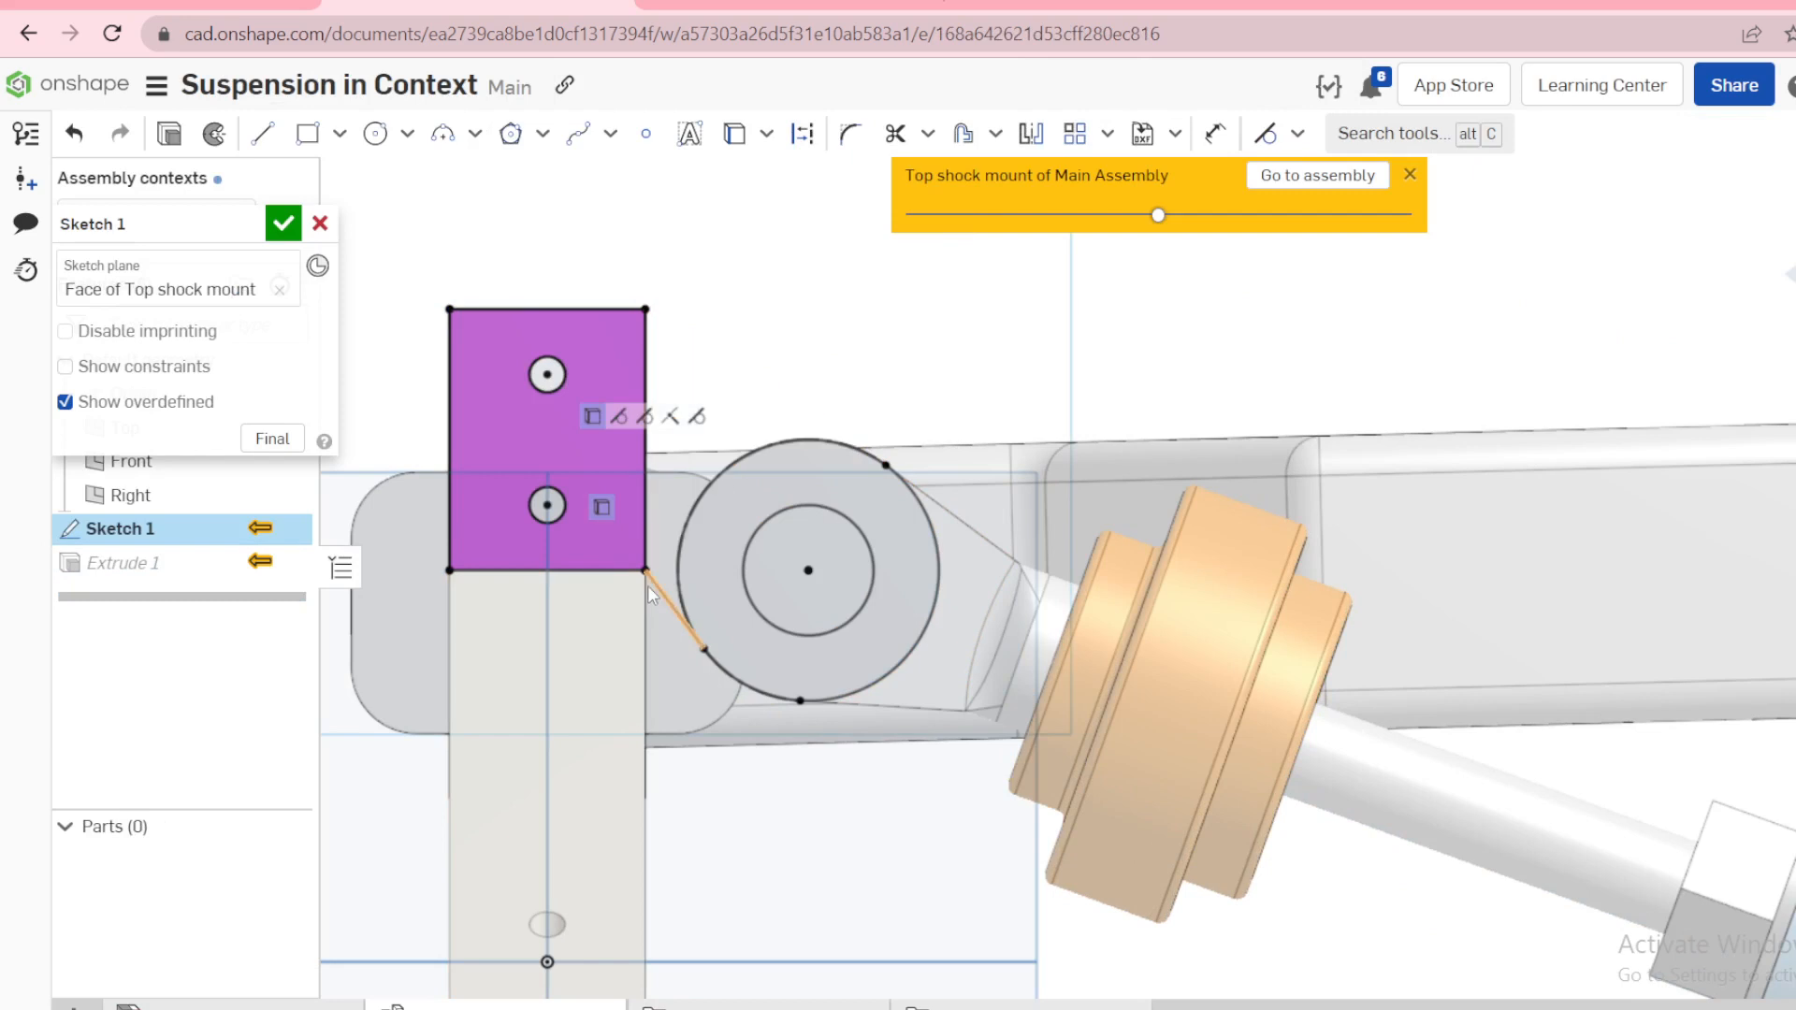
{"action": "left_click", "coordinate": [655, 584]}
{"action": "key", "text": "Delete"}
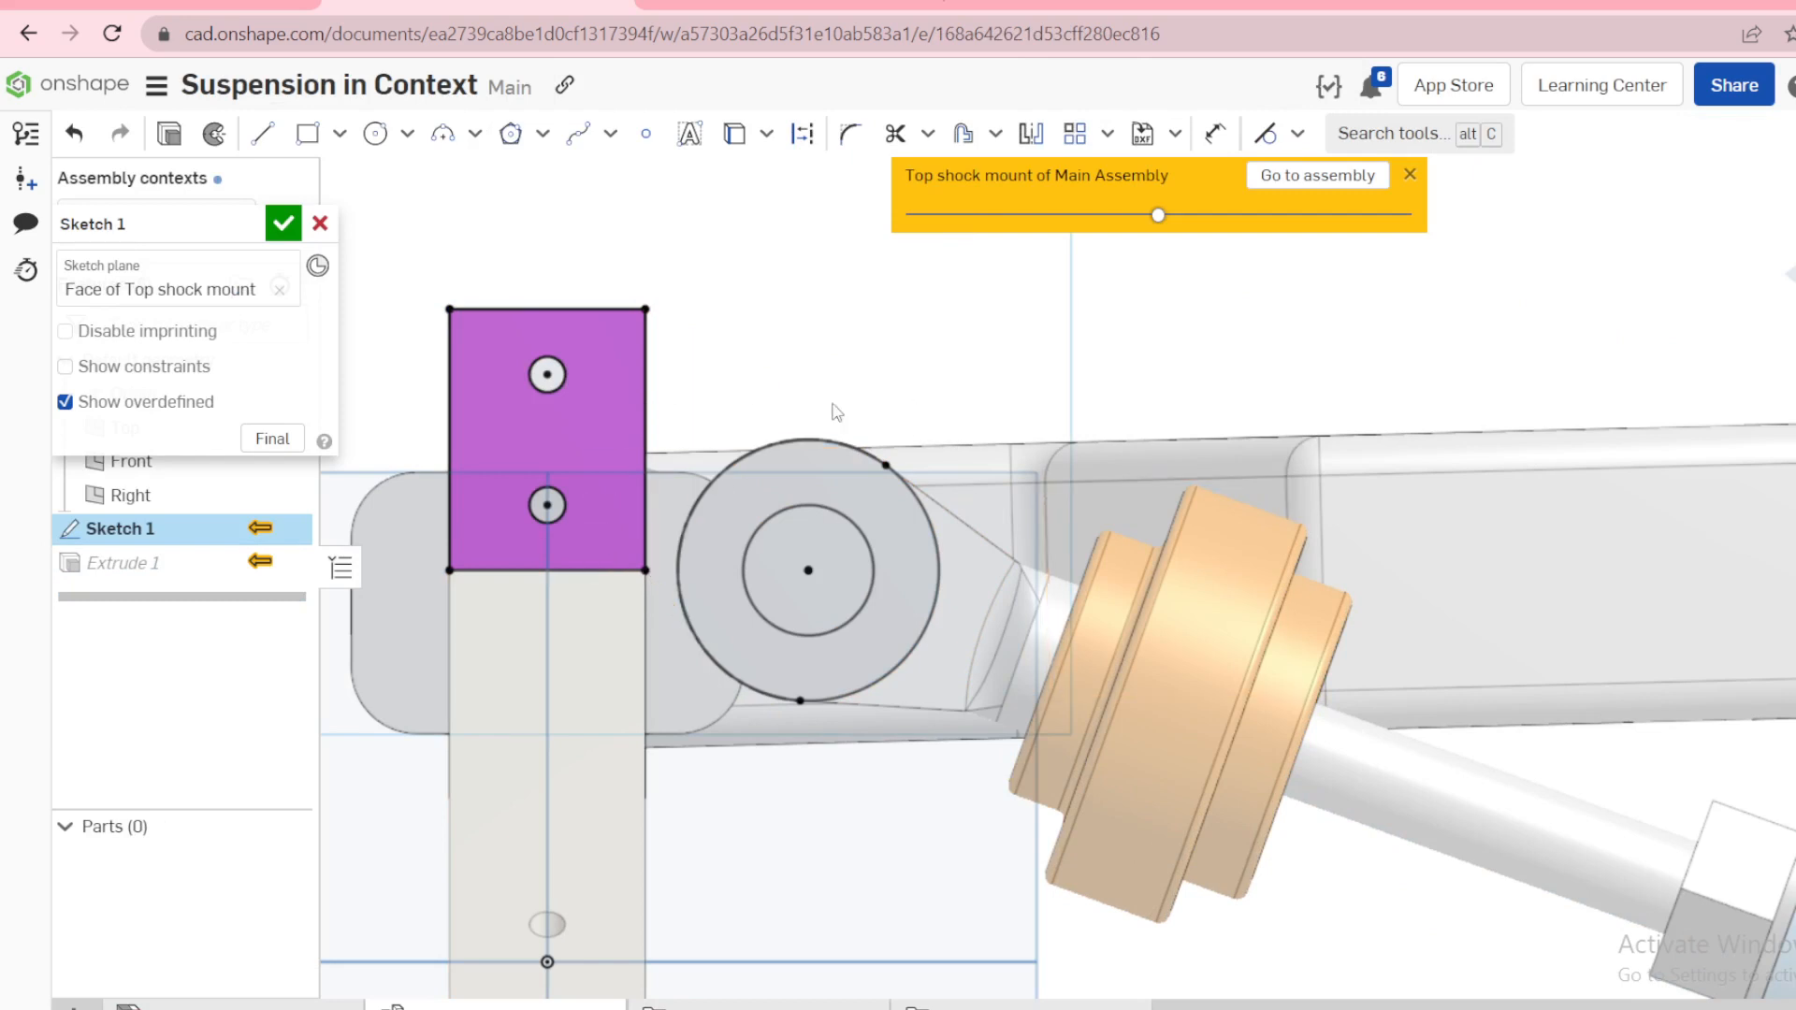
Step: Sketch a line from the plate's upper corner nearest the shock, extending past the eye, and constrain it horizontal
{"action": "key", "text": "l"}
{"action": "left_click", "coordinate": [646, 309]}
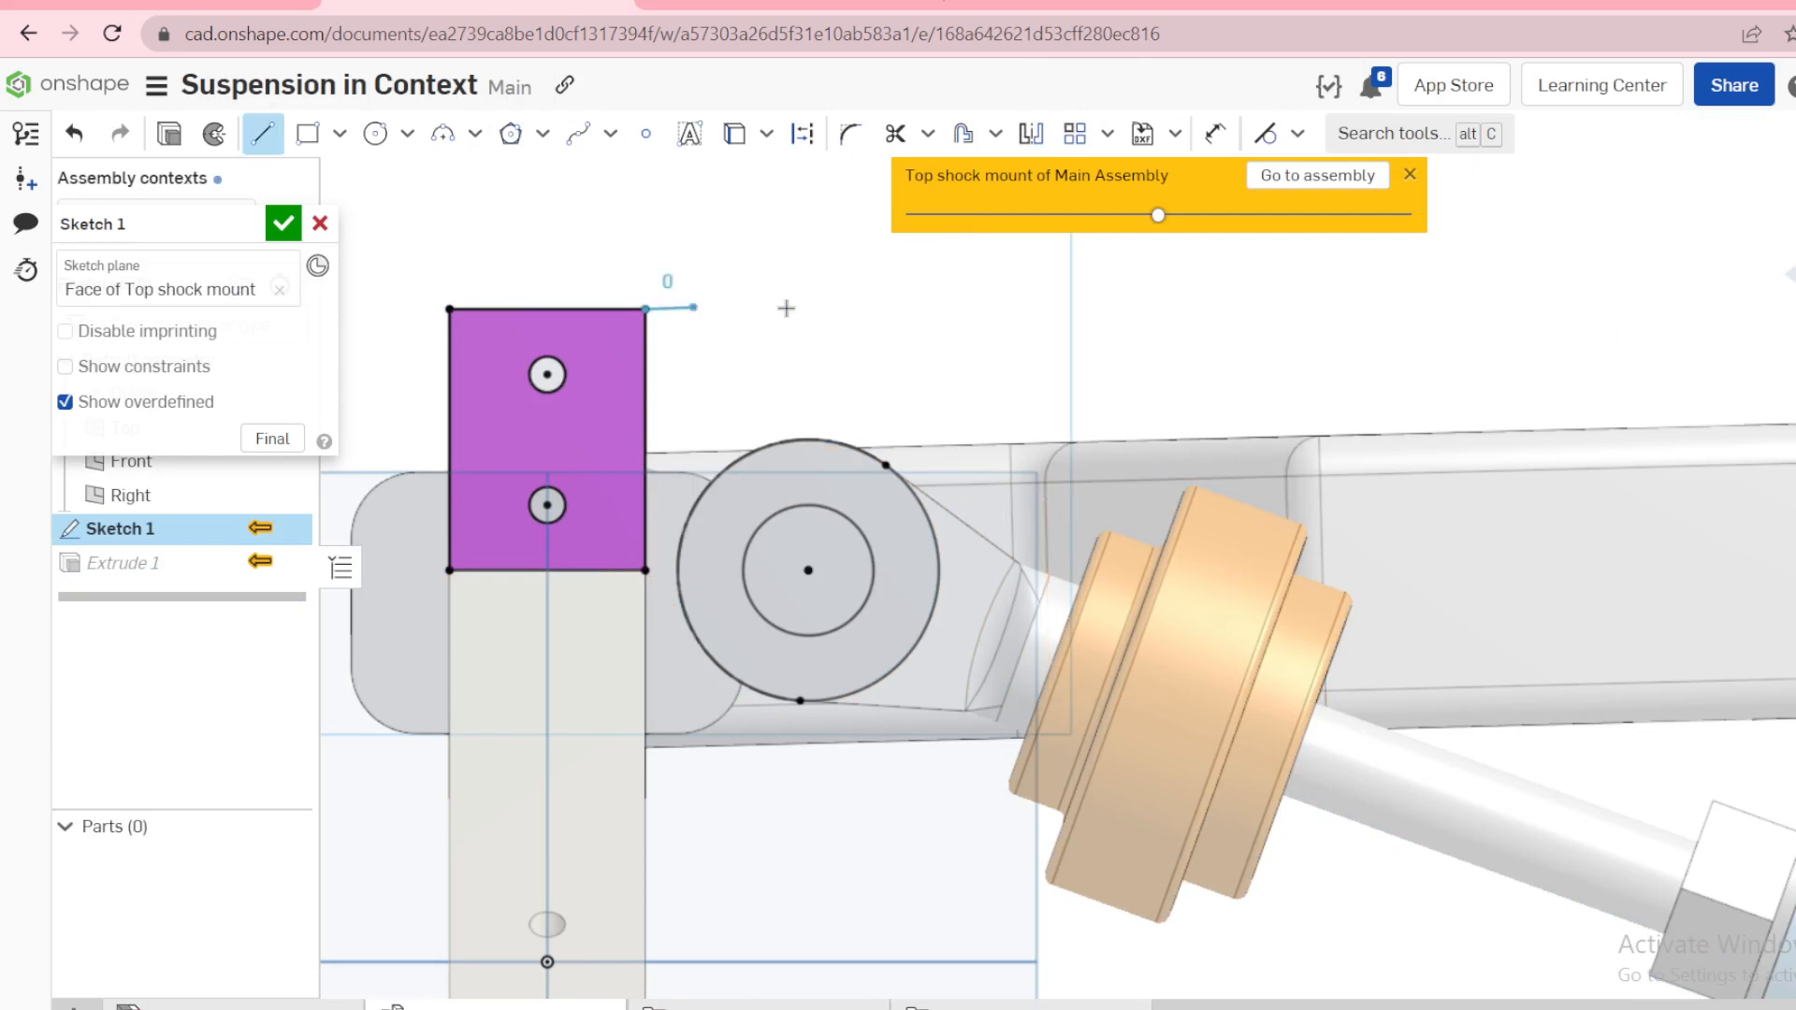
{"action": "left_click", "coordinate": [1092, 300]}
{"action": "key", "text": "Escape"}
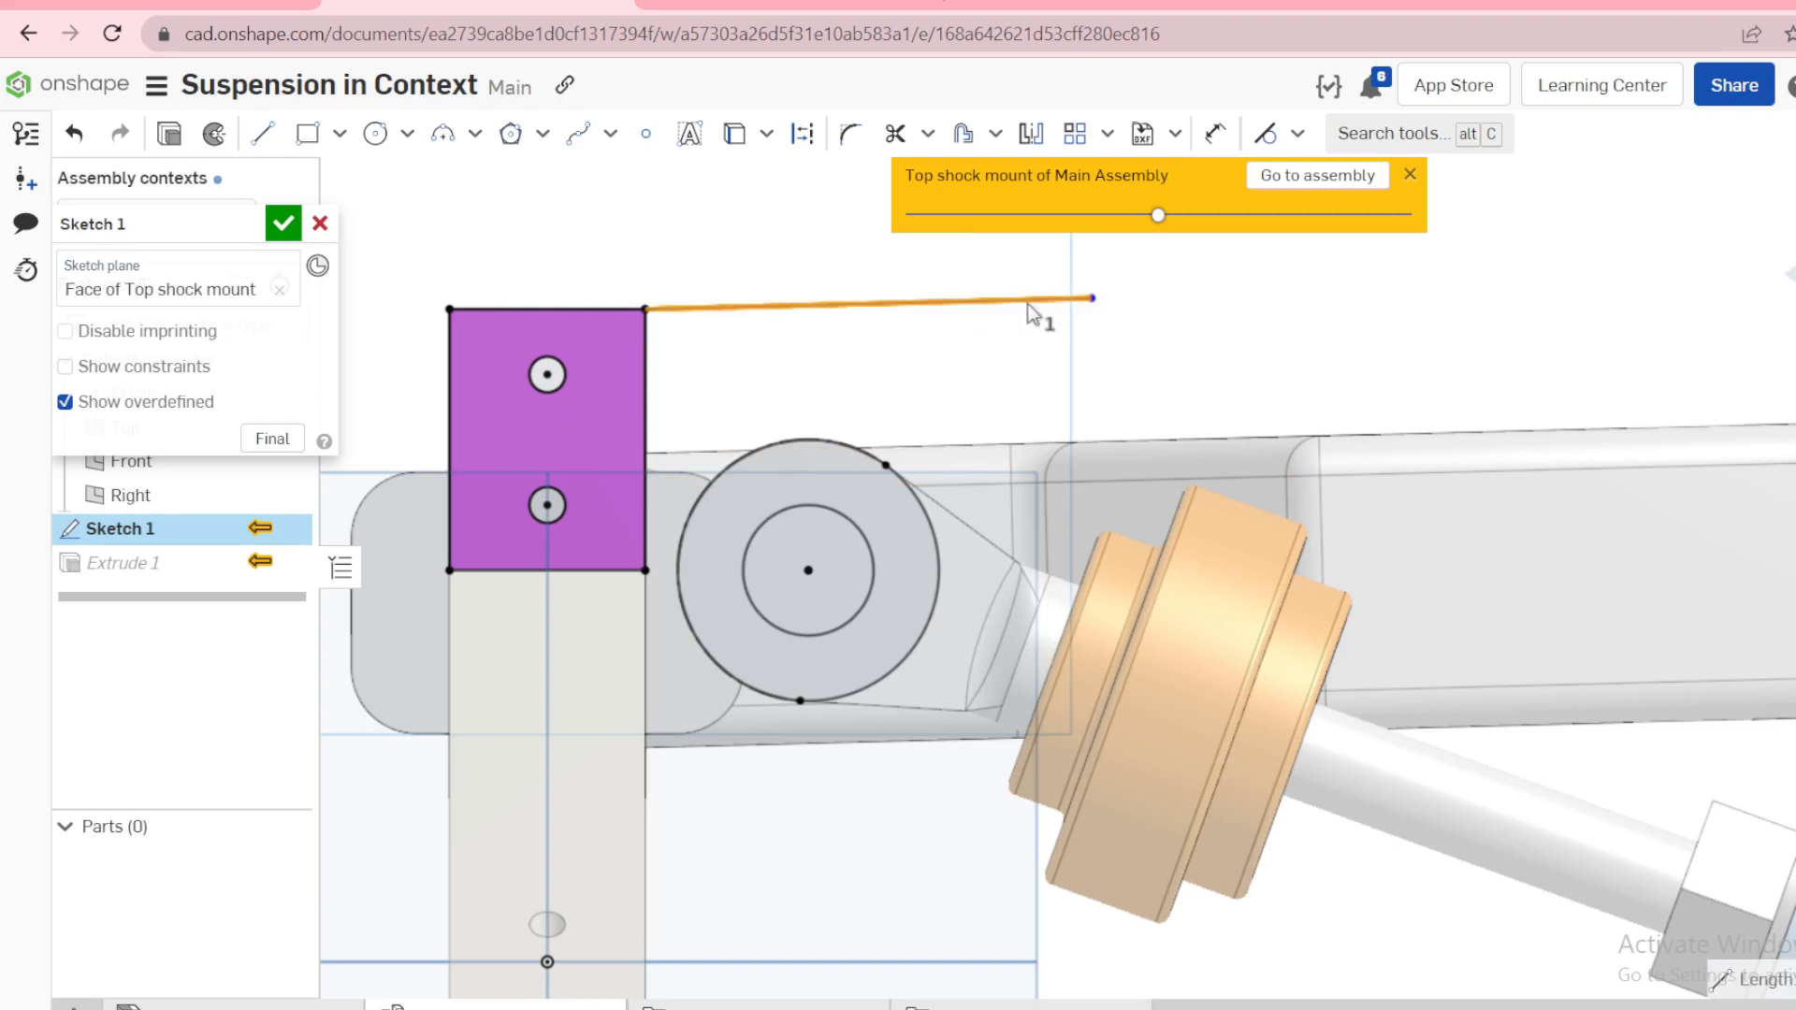
{"action": "key", "text": "h"}
{"action": "left_click", "coordinate": [1028, 304]}
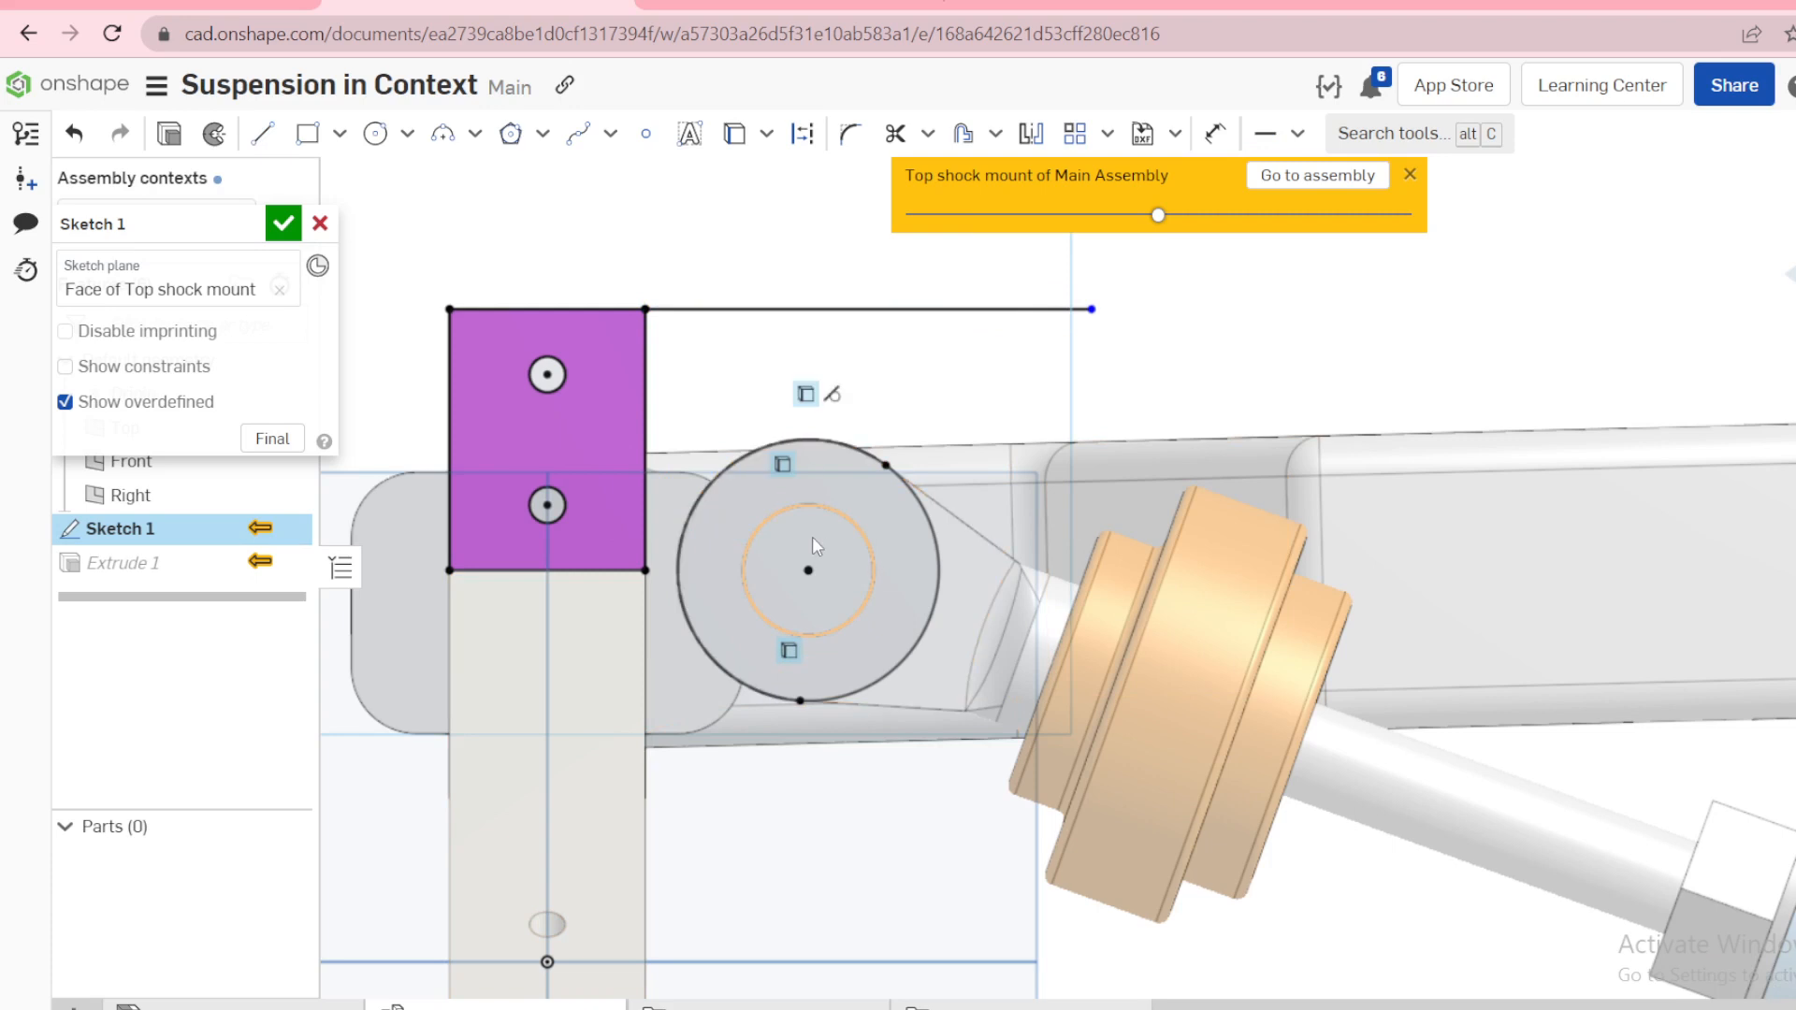
Step: Sketch a large circle centred on the shock eye and make it tangent to the horizontal line
{"action": "key", "text": "c"}
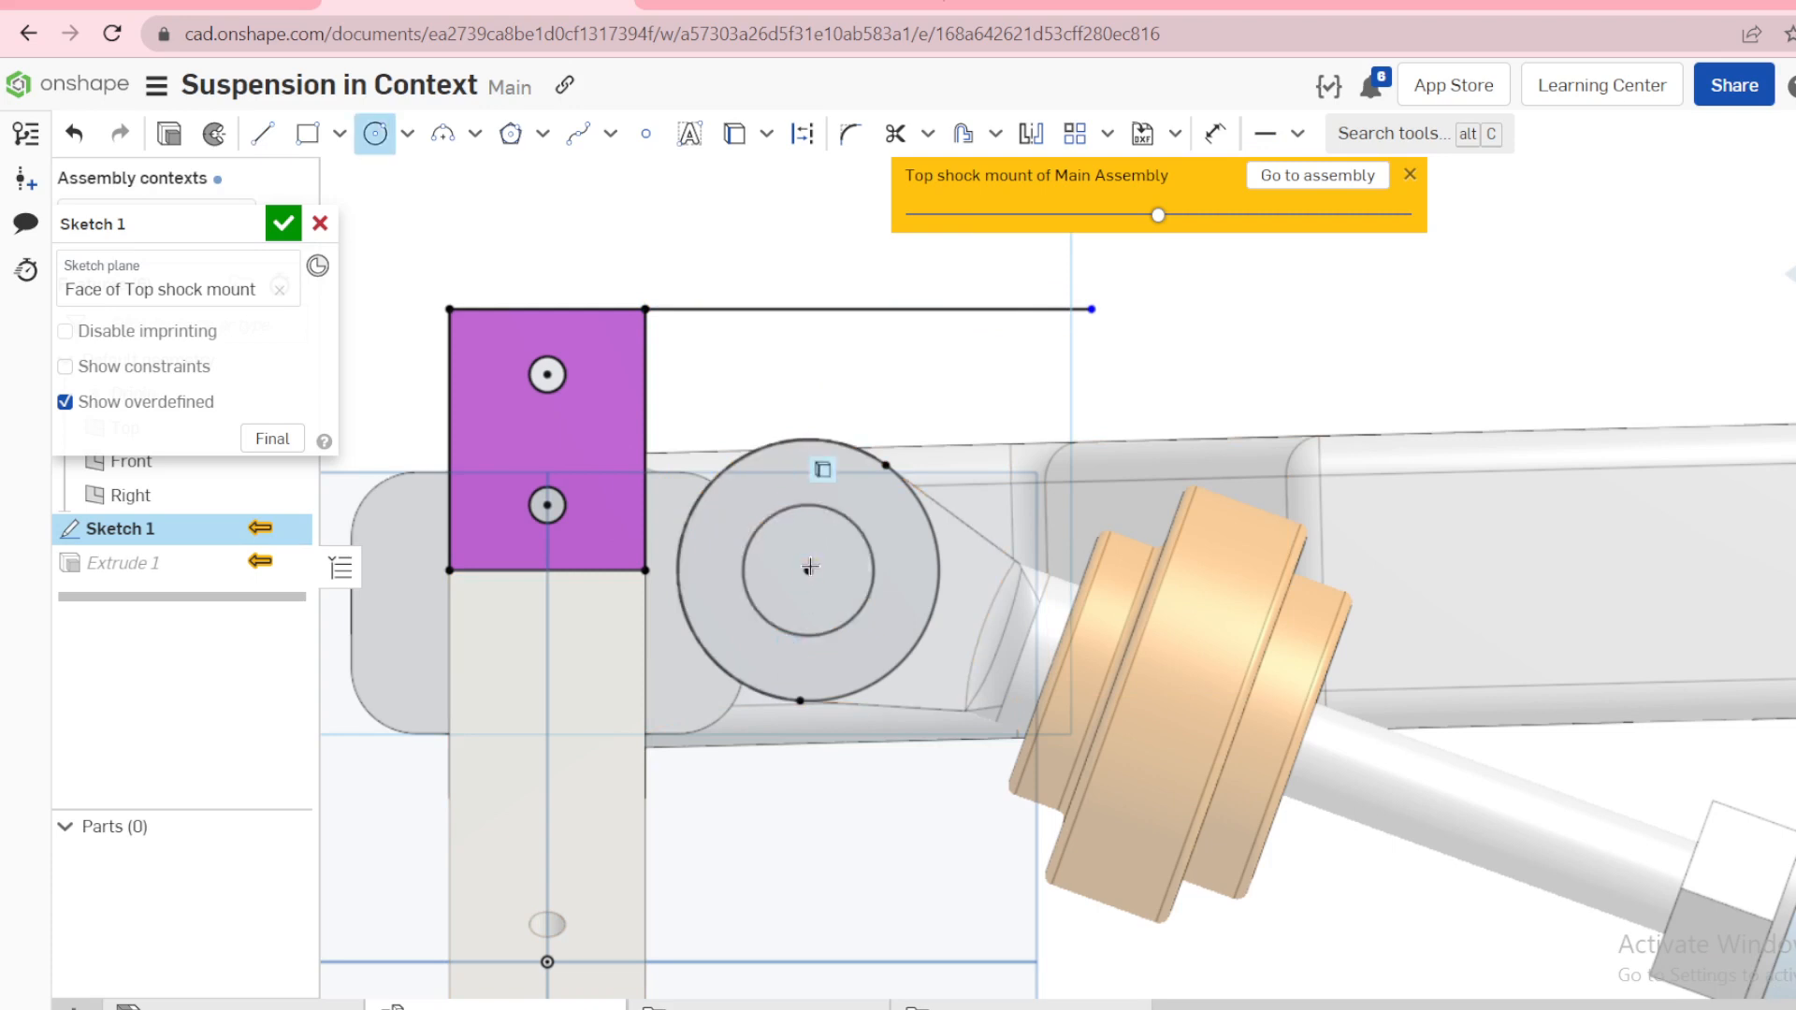
{"action": "left_click", "coordinate": [809, 569]}
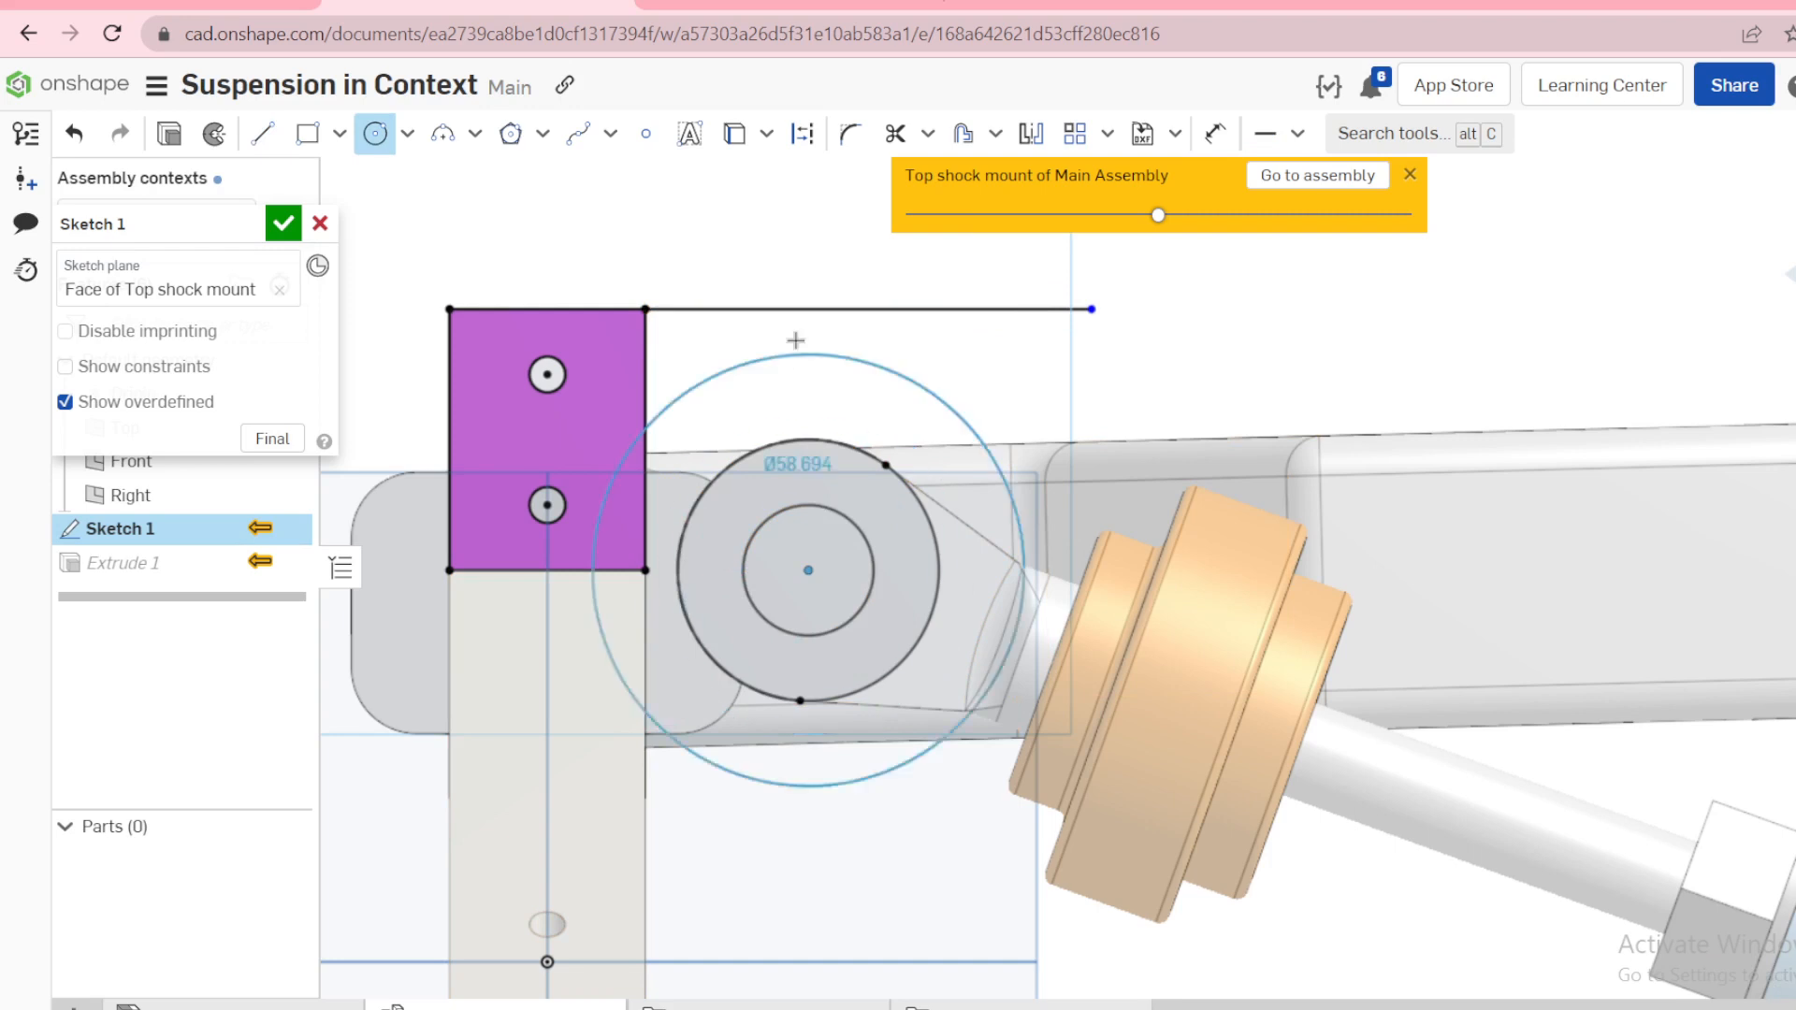
{"action": "left_click", "coordinate": [857, 321]}
{"action": "key", "text": "Escape"}
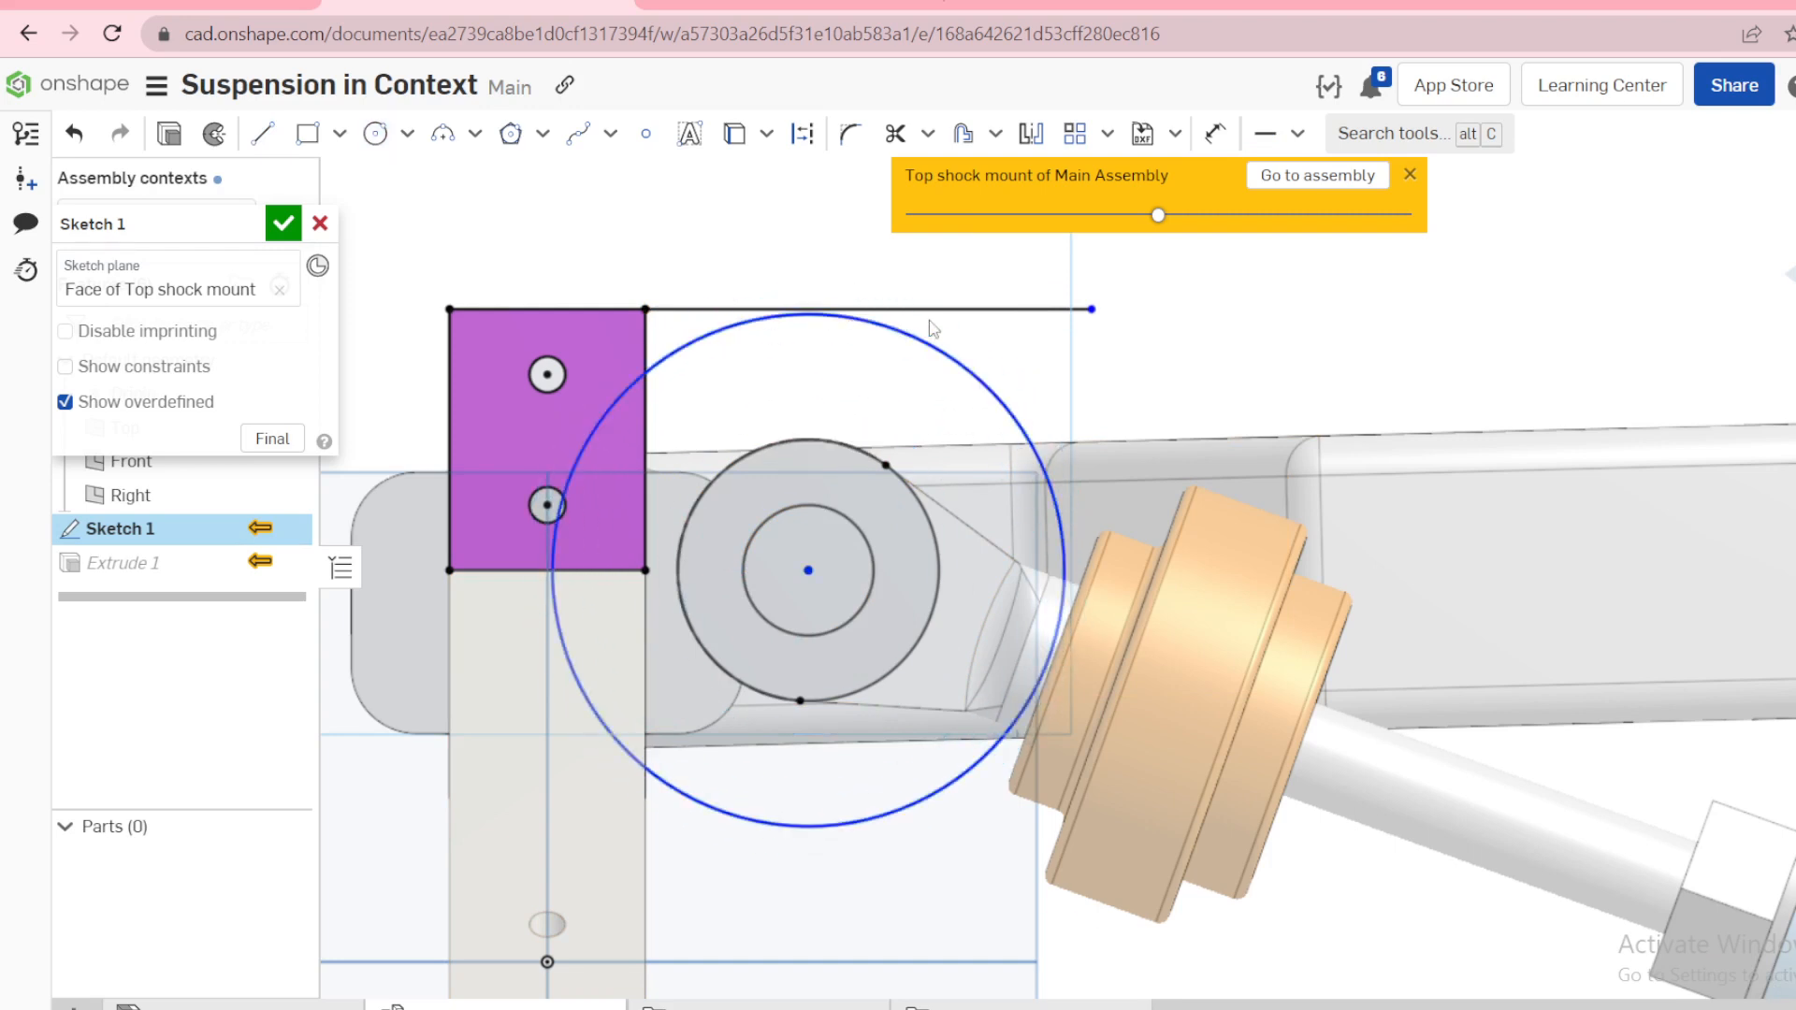
{"action": "left_click", "coordinate": [932, 314]}
{"action": "left_click", "coordinate": [904, 348]}
{"action": "key", "text": "t"}
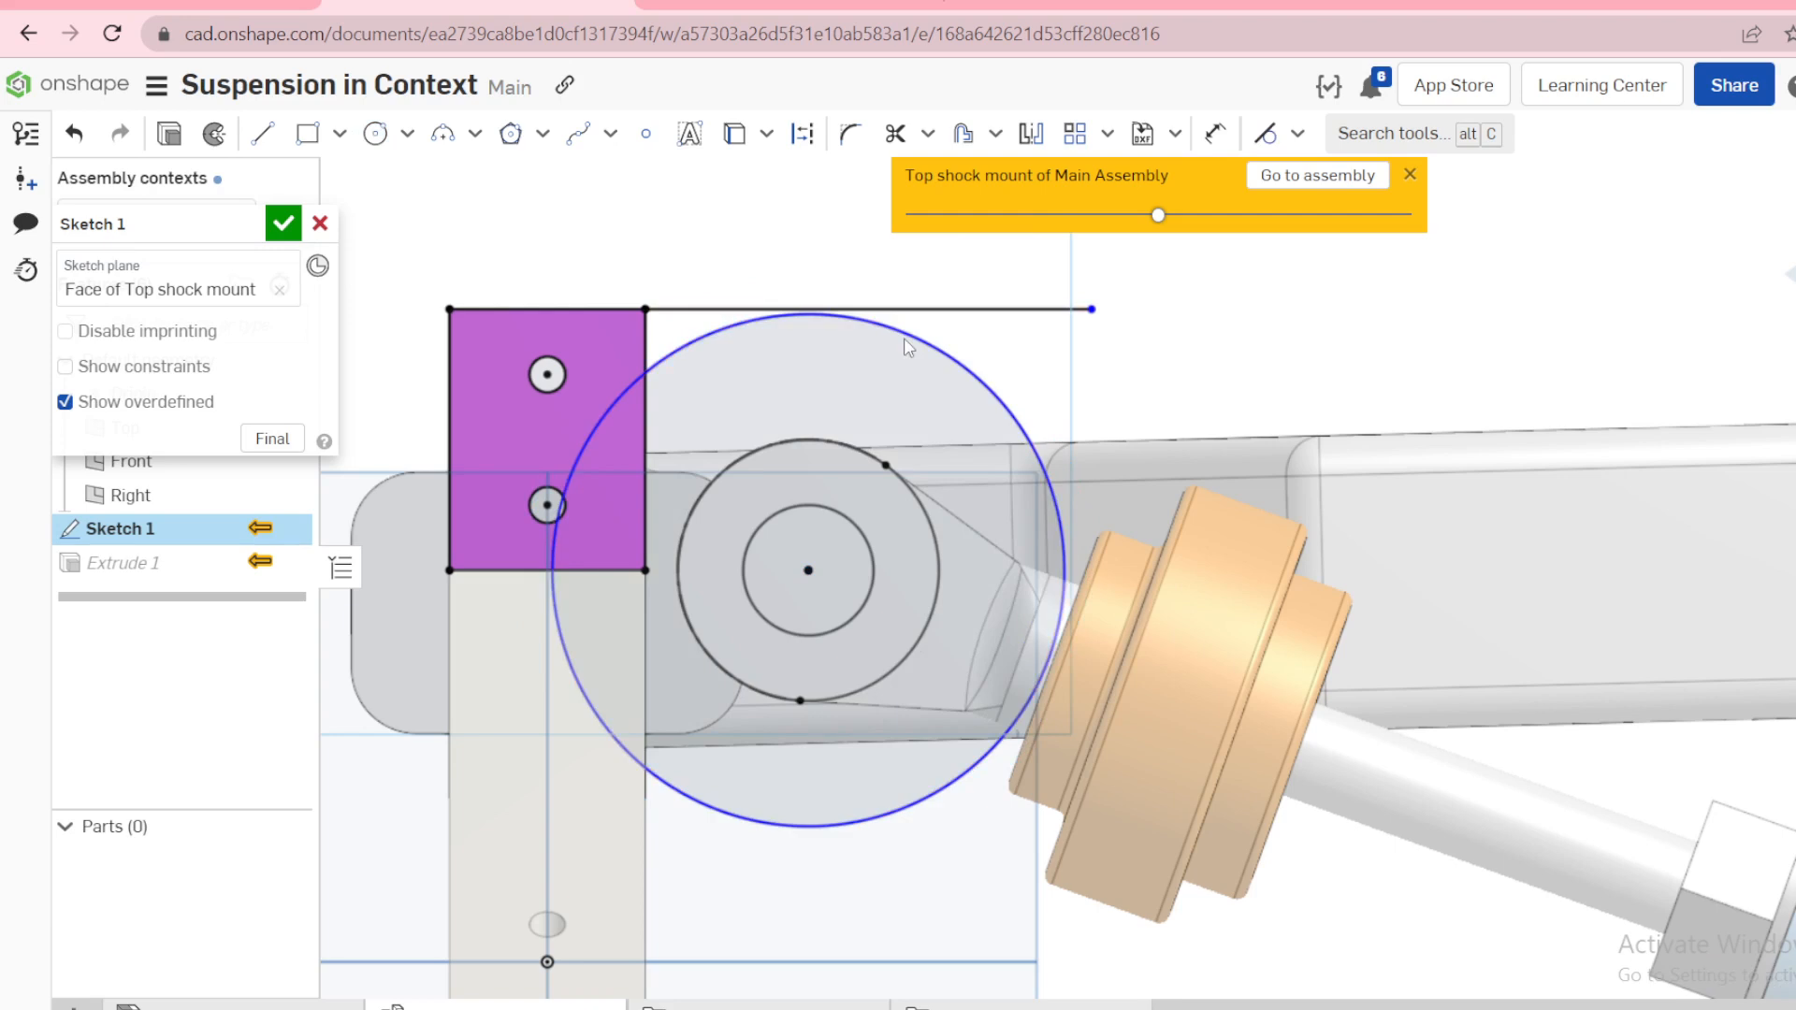
Step: Trim the horizontal line beyond its tangent point with the large circle and accept the sketch
{"action": "key", "text": "m"}
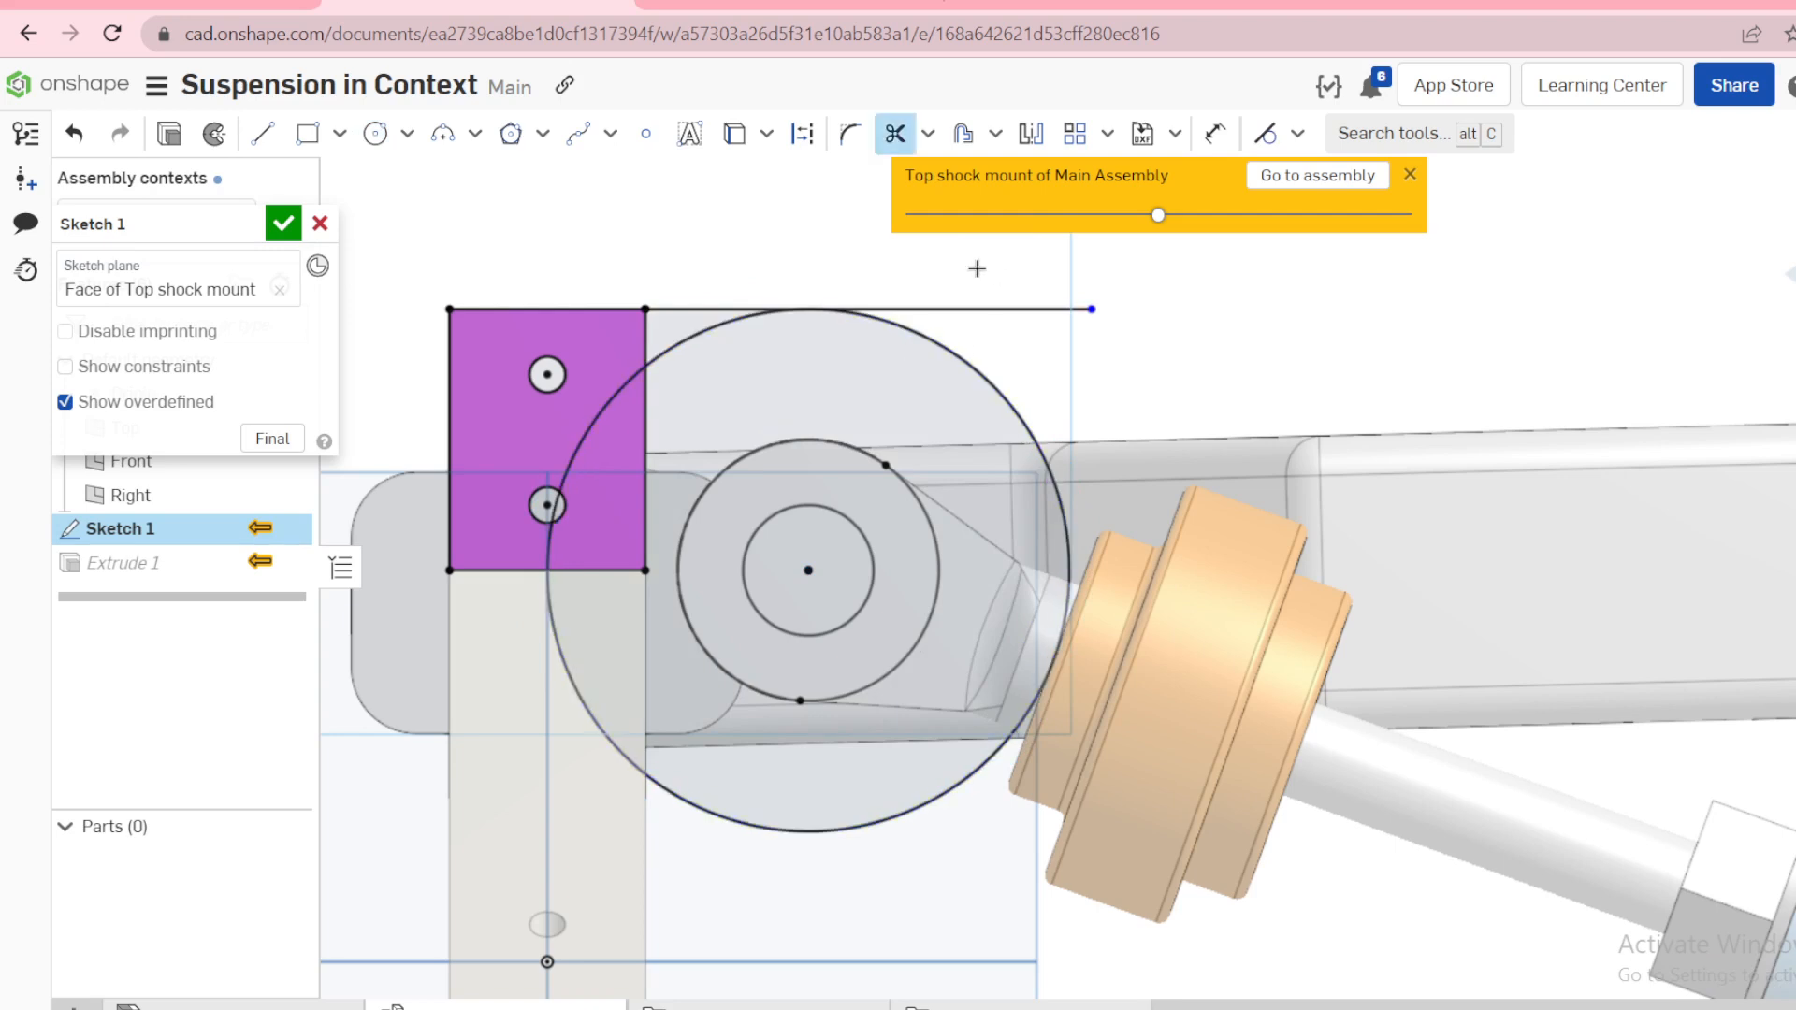
{"action": "left_click", "coordinate": [995, 310]}
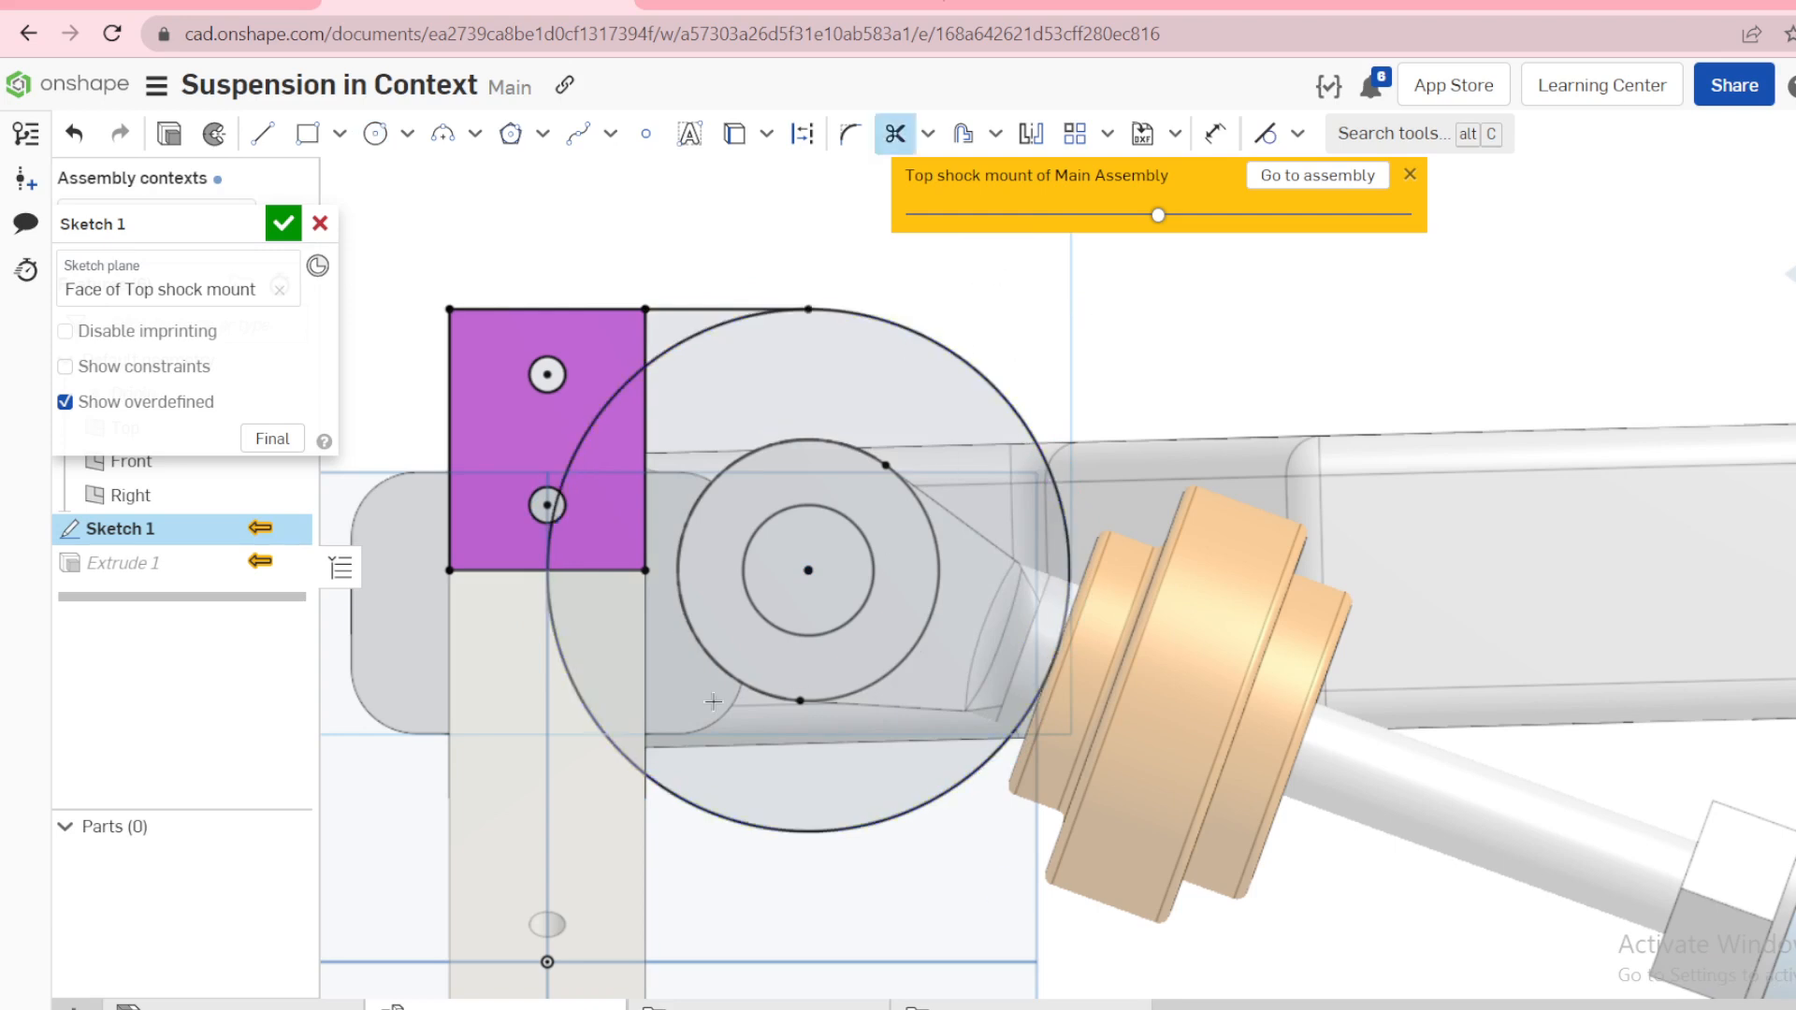
{"action": "scroll", "coordinate": [611, 493], "scroll_direction": "up", "scroll_amount": 2}
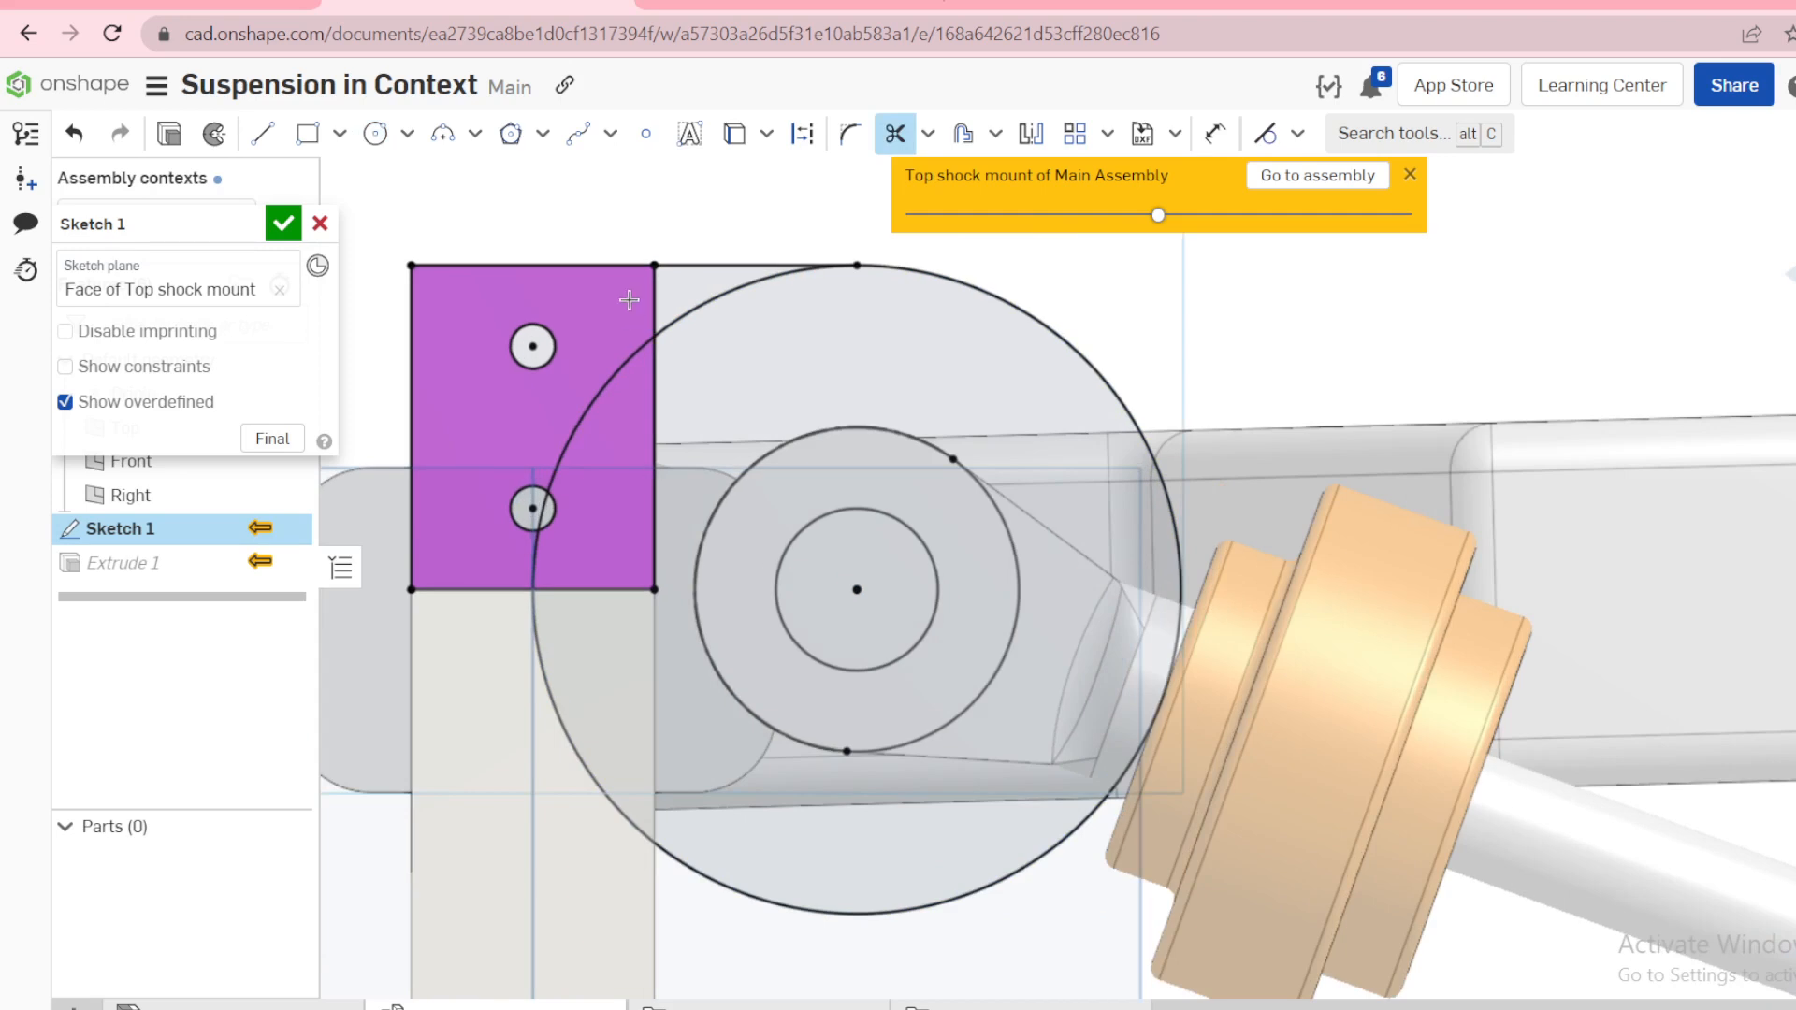
{"action": "scroll", "coordinate": [982, 620], "scroll_direction": "down", "scroll_amount": 3}
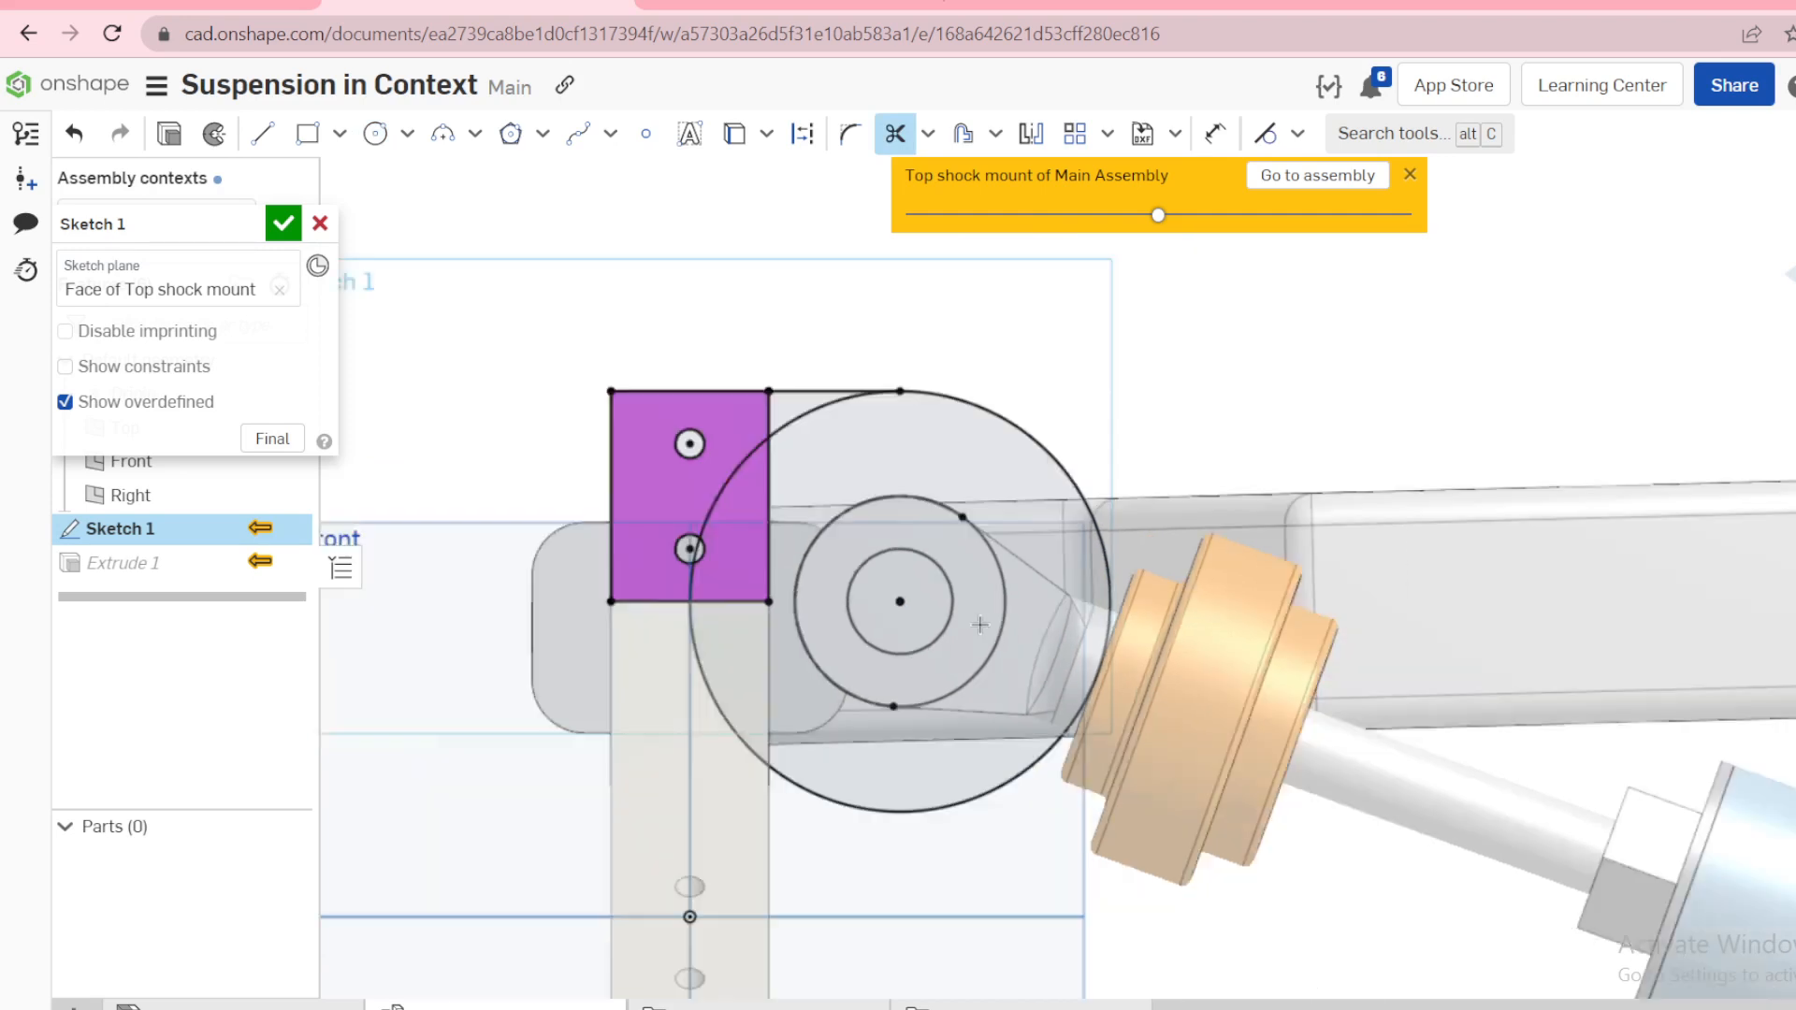
{"action": "left_click", "coordinate": [283, 225]}
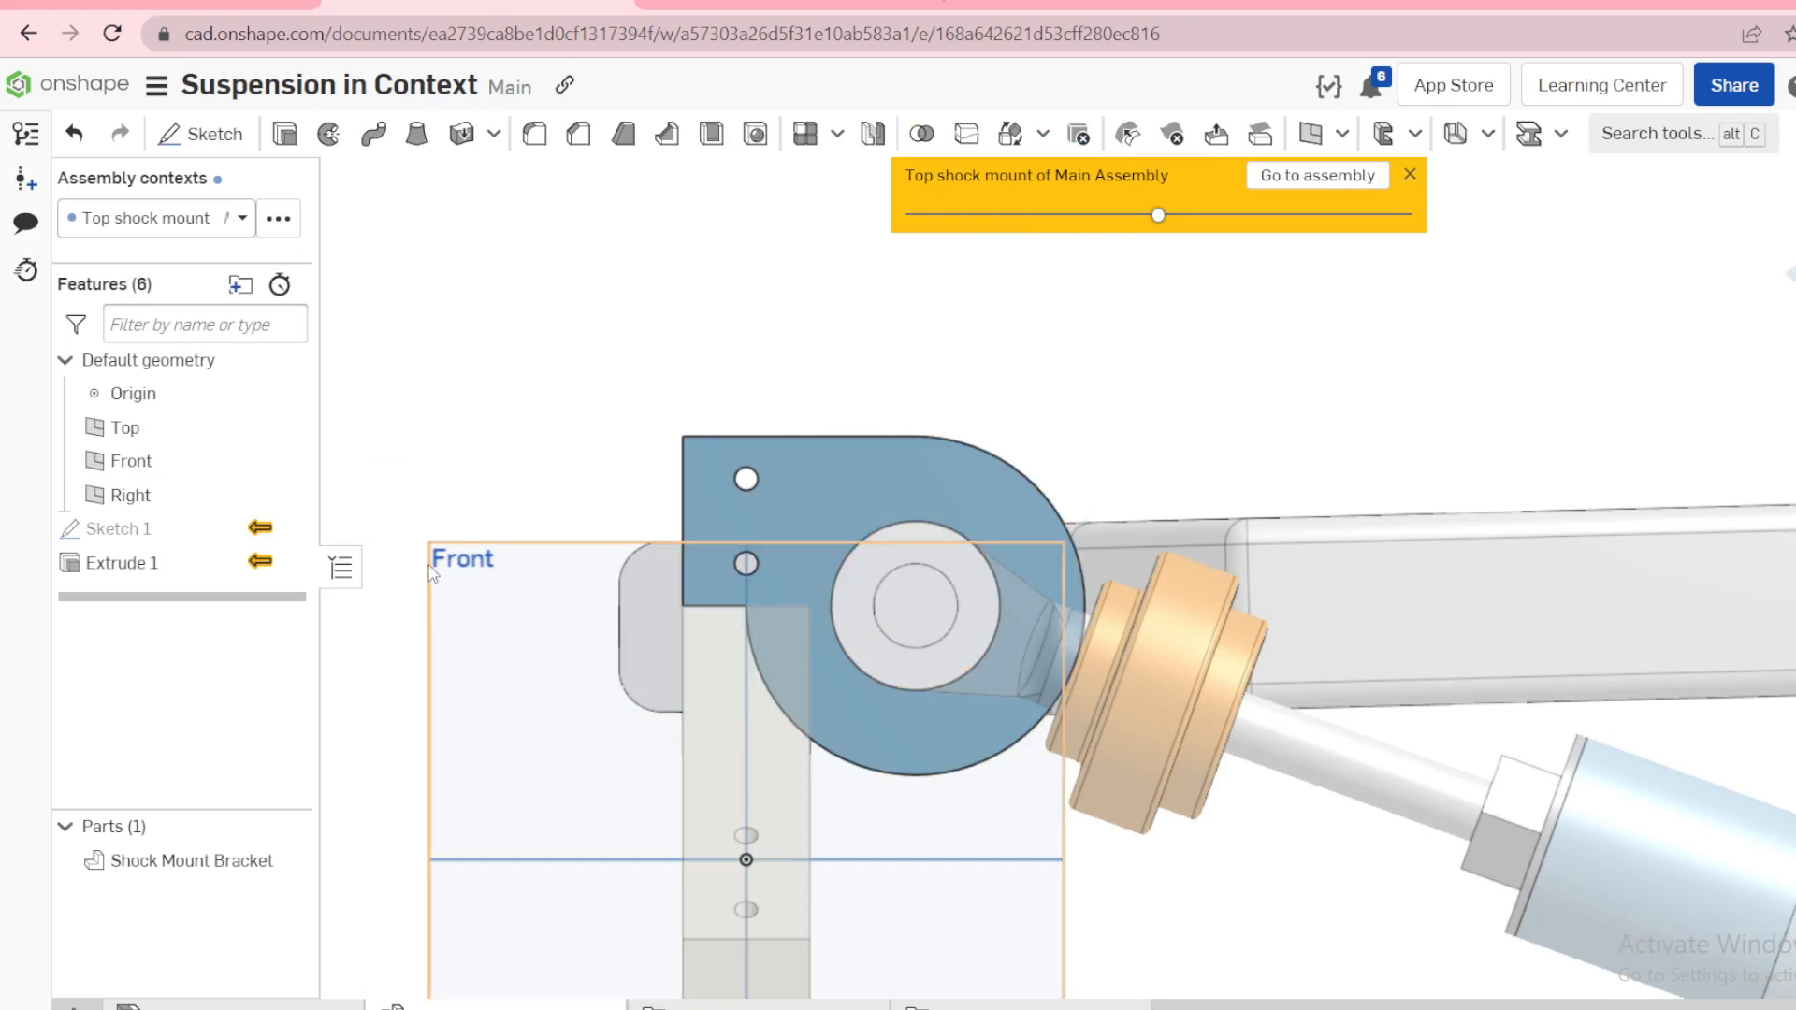
Step: Reopen Sketch 1, convert the outer circle arcs around the shock eye to construction geometry, and accept the sketch
{"action": "right_click", "coordinate": [164, 531]}
{"action": "left_click", "coordinate": [220, 602]}
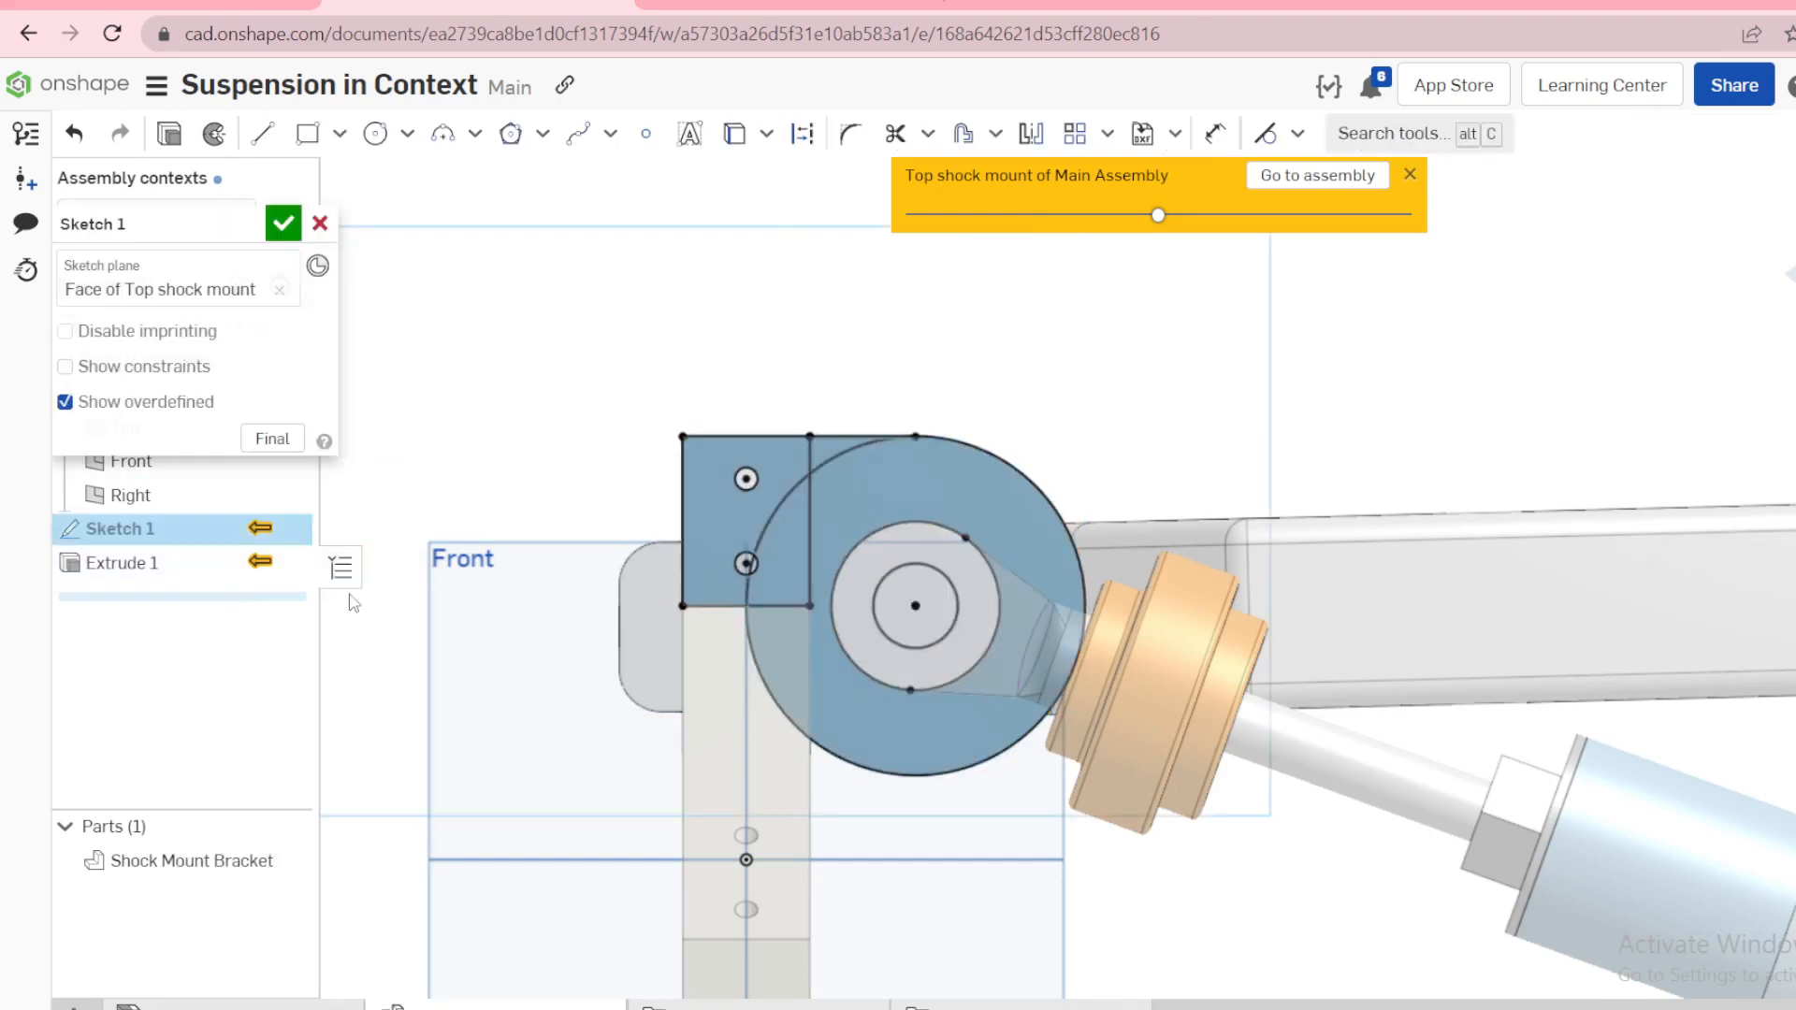
{"action": "scroll", "coordinate": [889, 598], "scroll_direction": "up", "scroll_amount": 3}
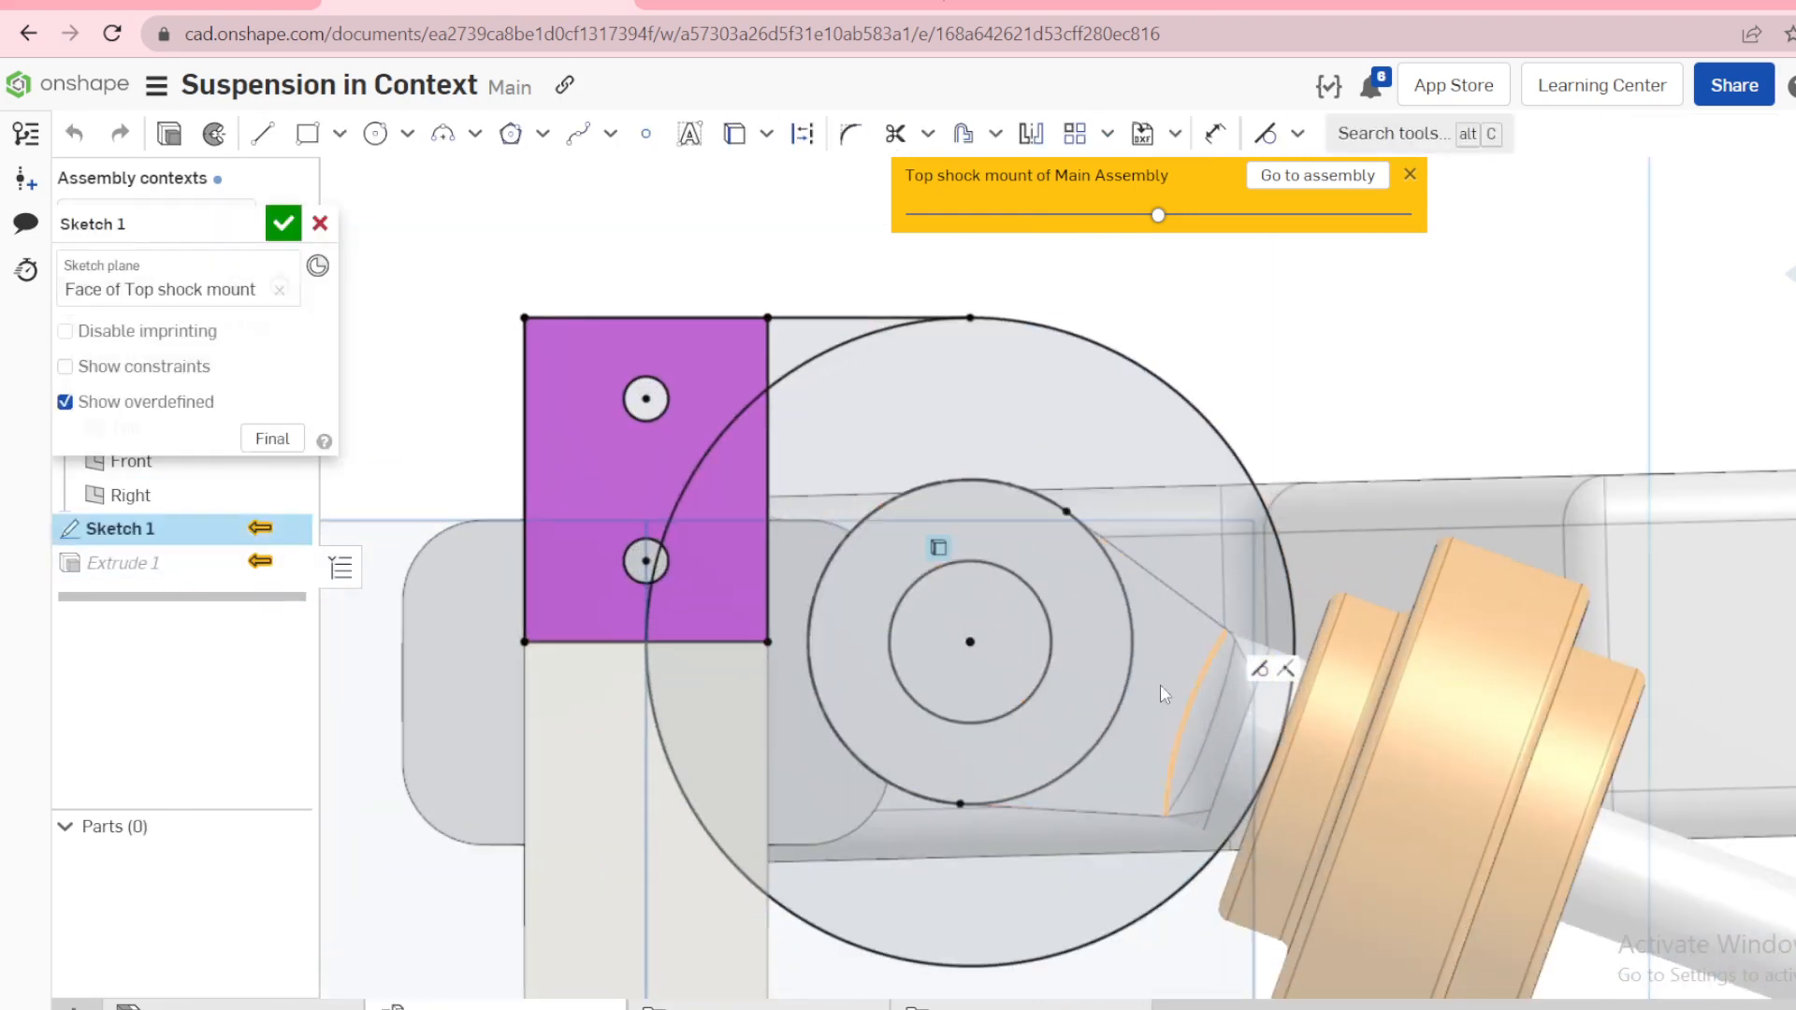
{"action": "left_click", "coordinate": [982, 486]}
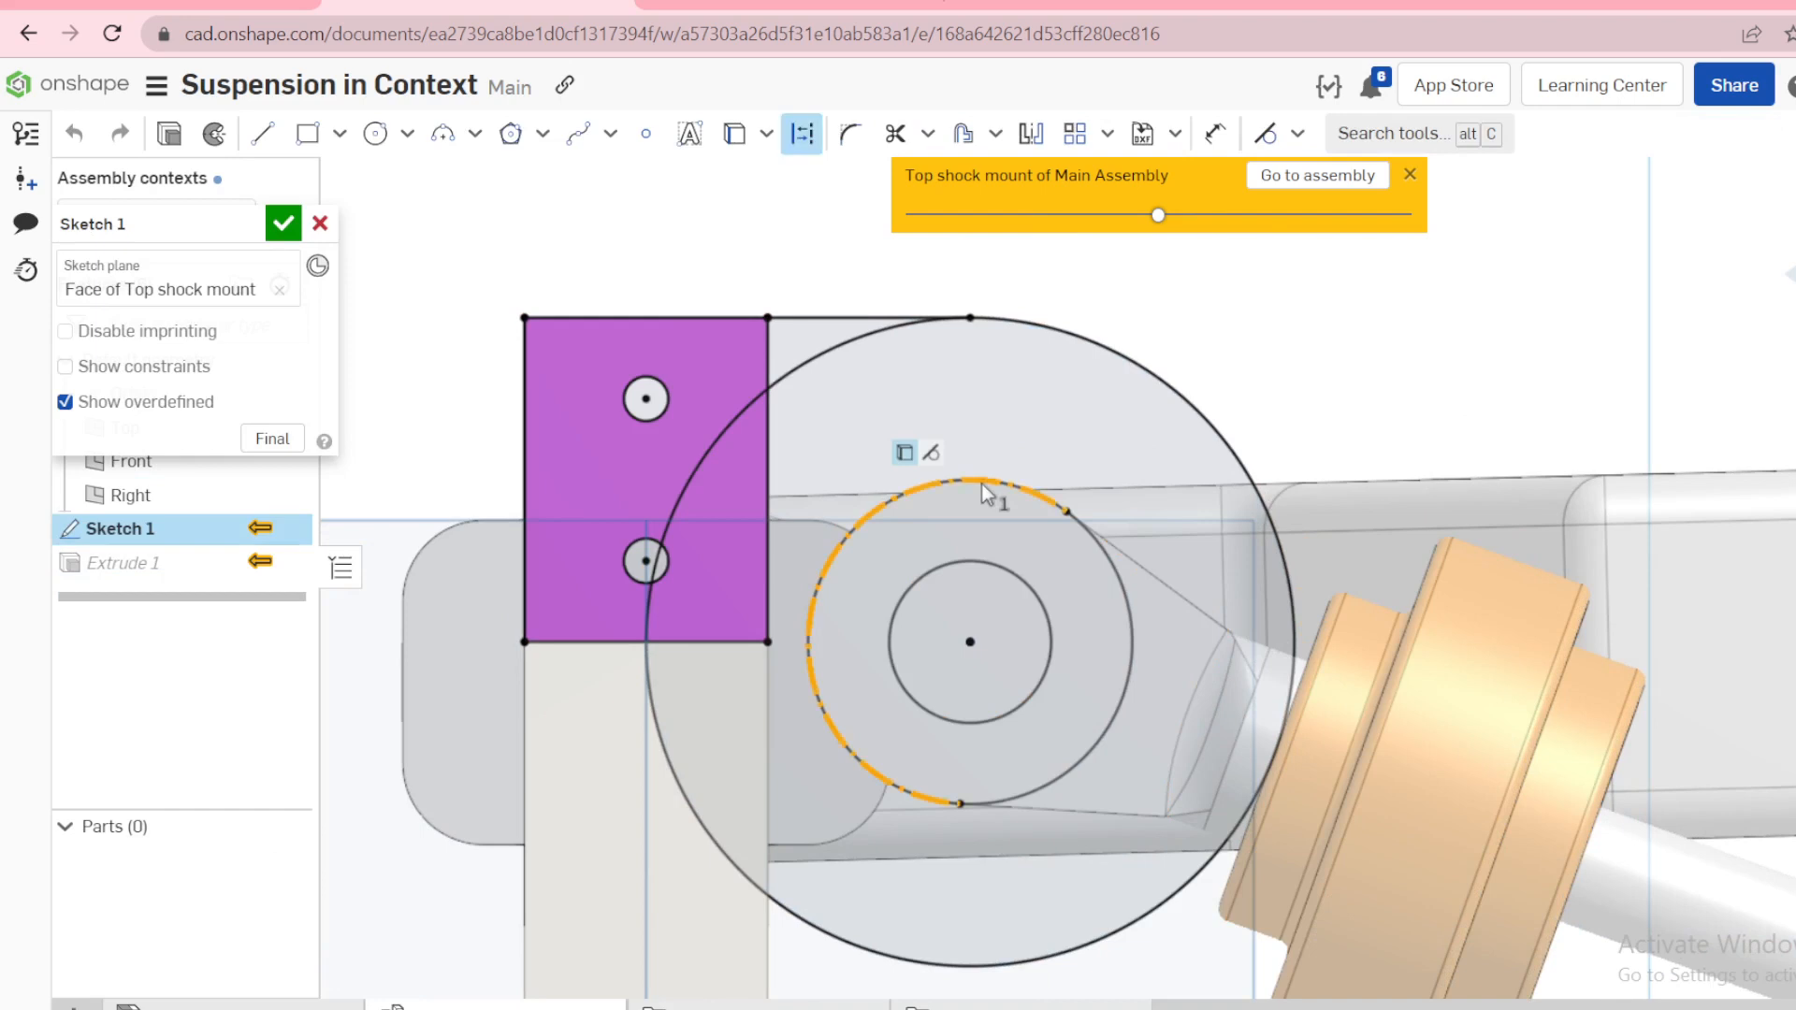
{"action": "left_click", "coordinate": [1126, 694]}
{"action": "key", "text": "q"}
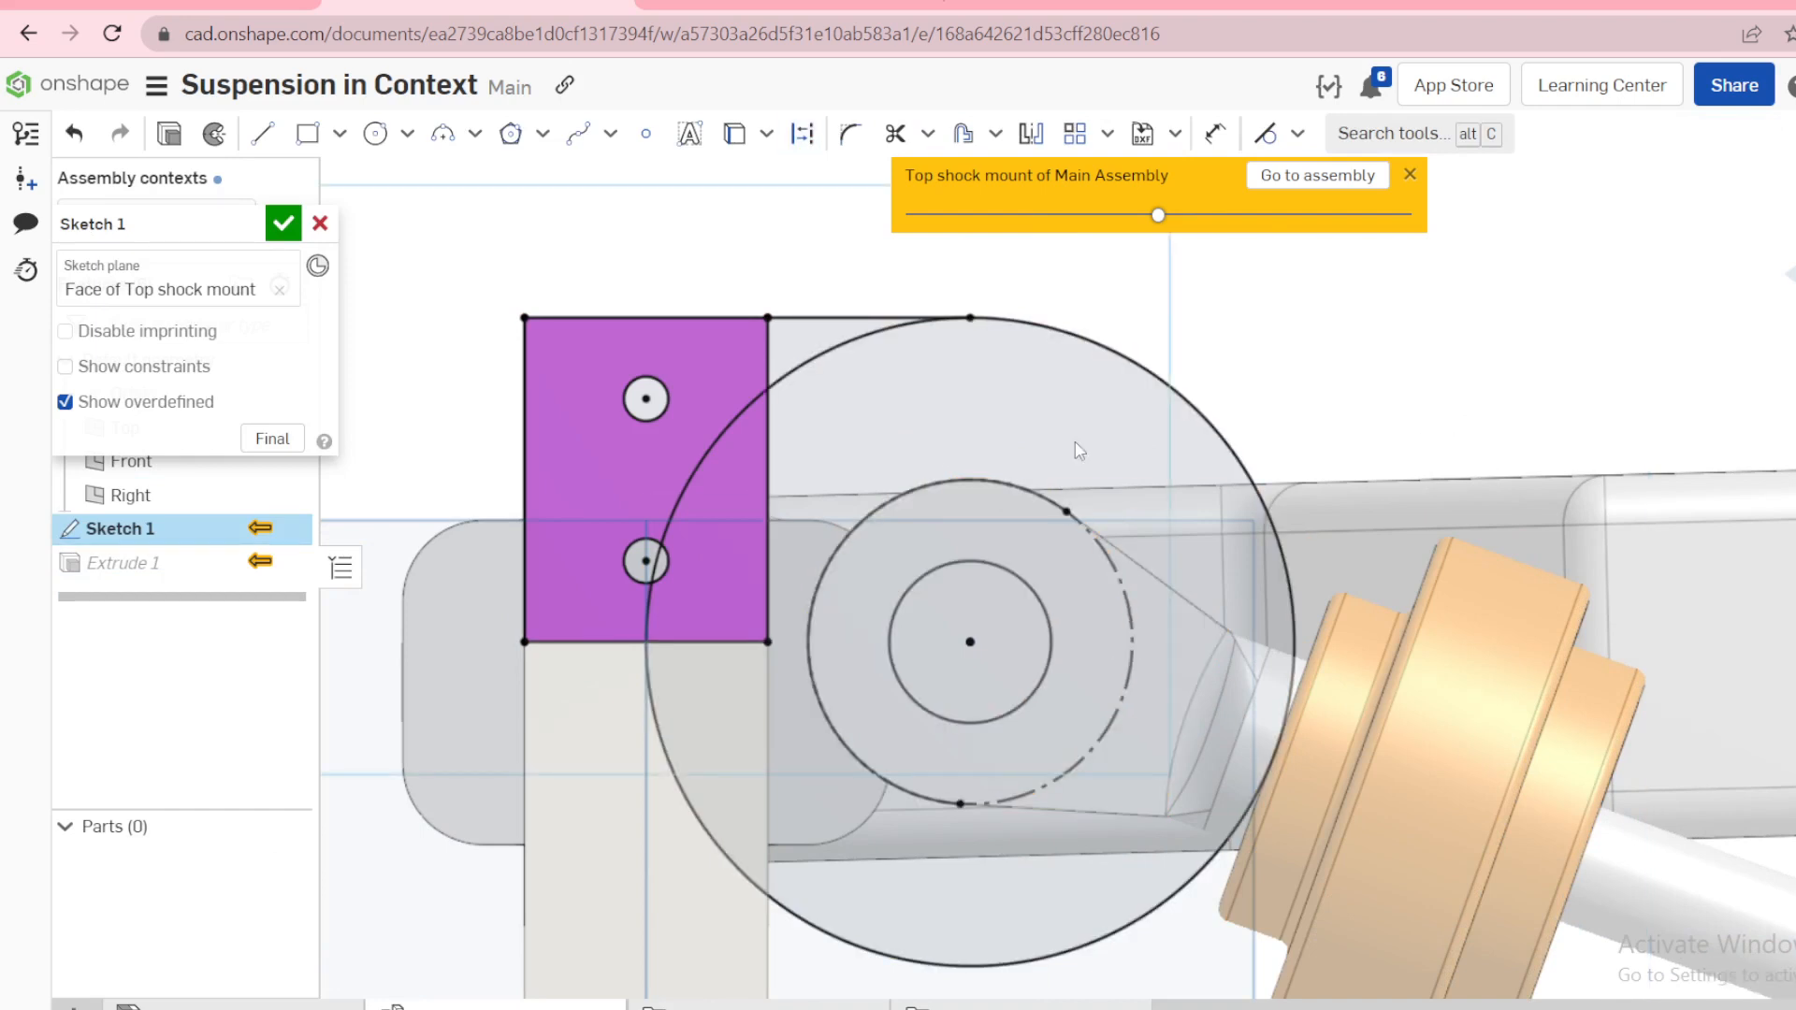
{"action": "left_click", "coordinate": [283, 223]}
Step: Return to the Main Assembly and inspect the reshaped Shock Mount Bracket around the shock's upper eye at an angle
{"action": "scroll", "coordinate": [823, 482], "scroll_direction": "down", "scroll_amount": 3}
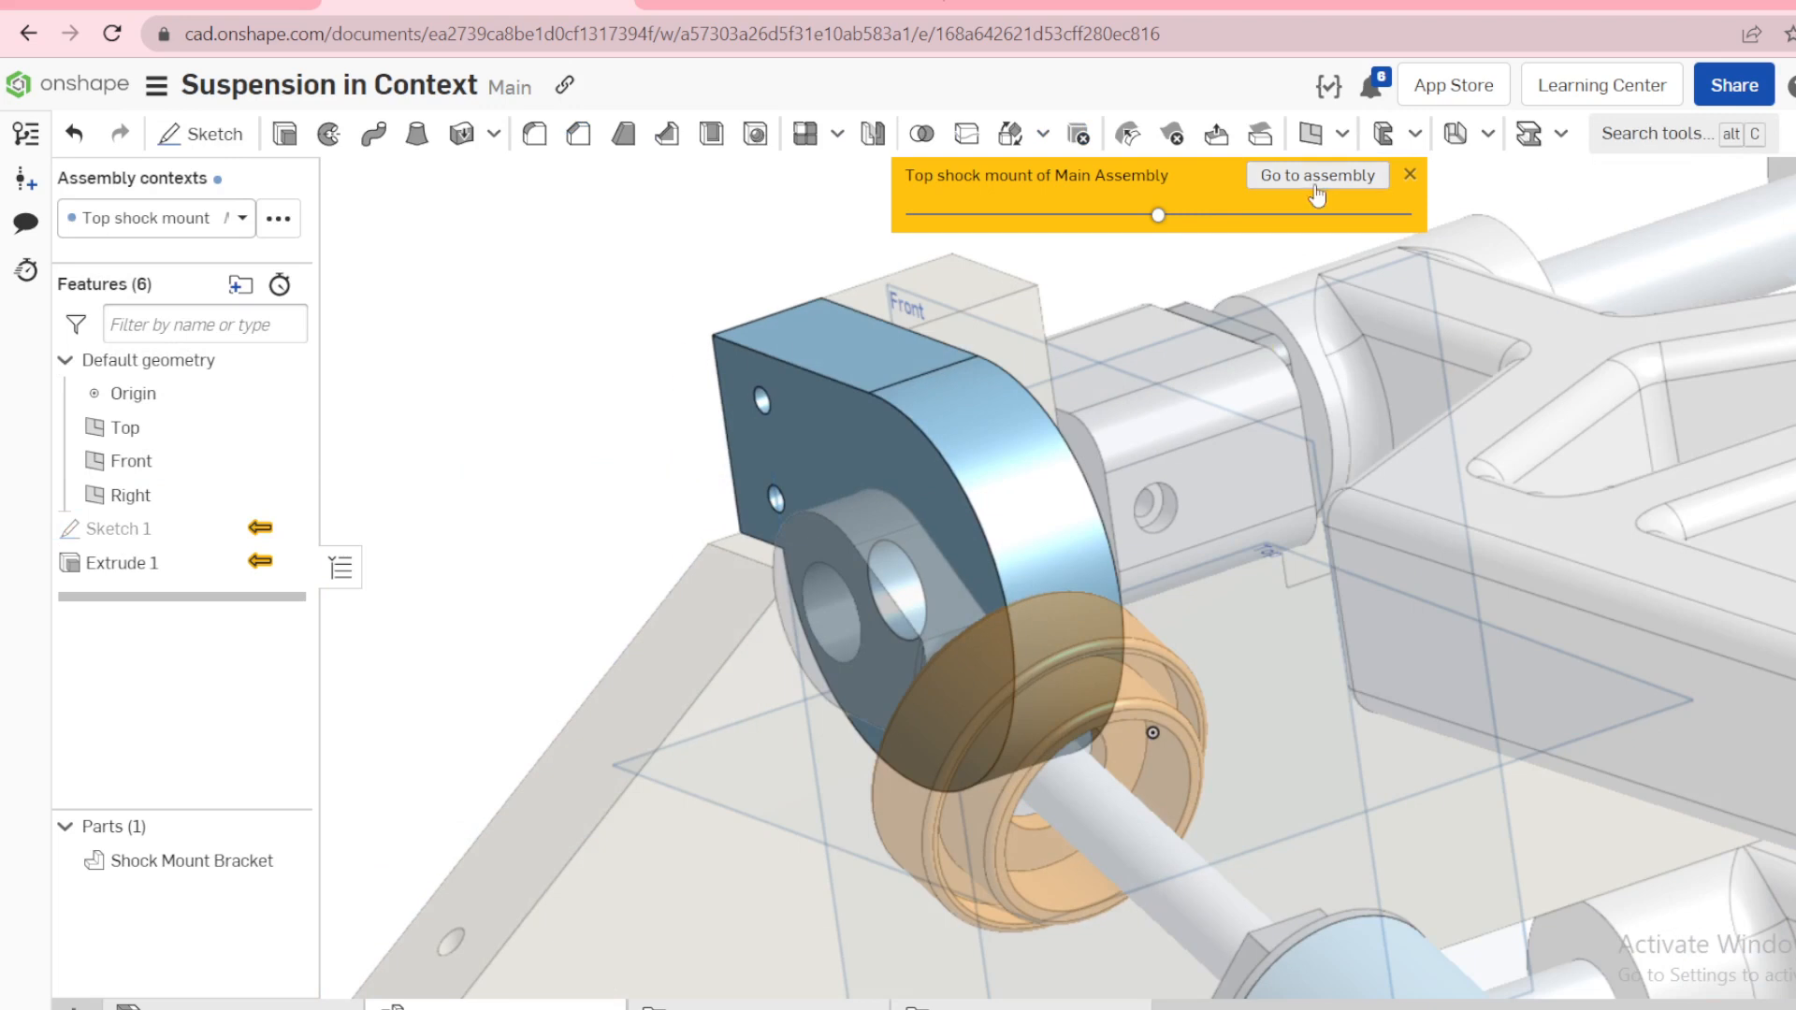
{"action": "left_click", "coordinate": [1313, 176]}
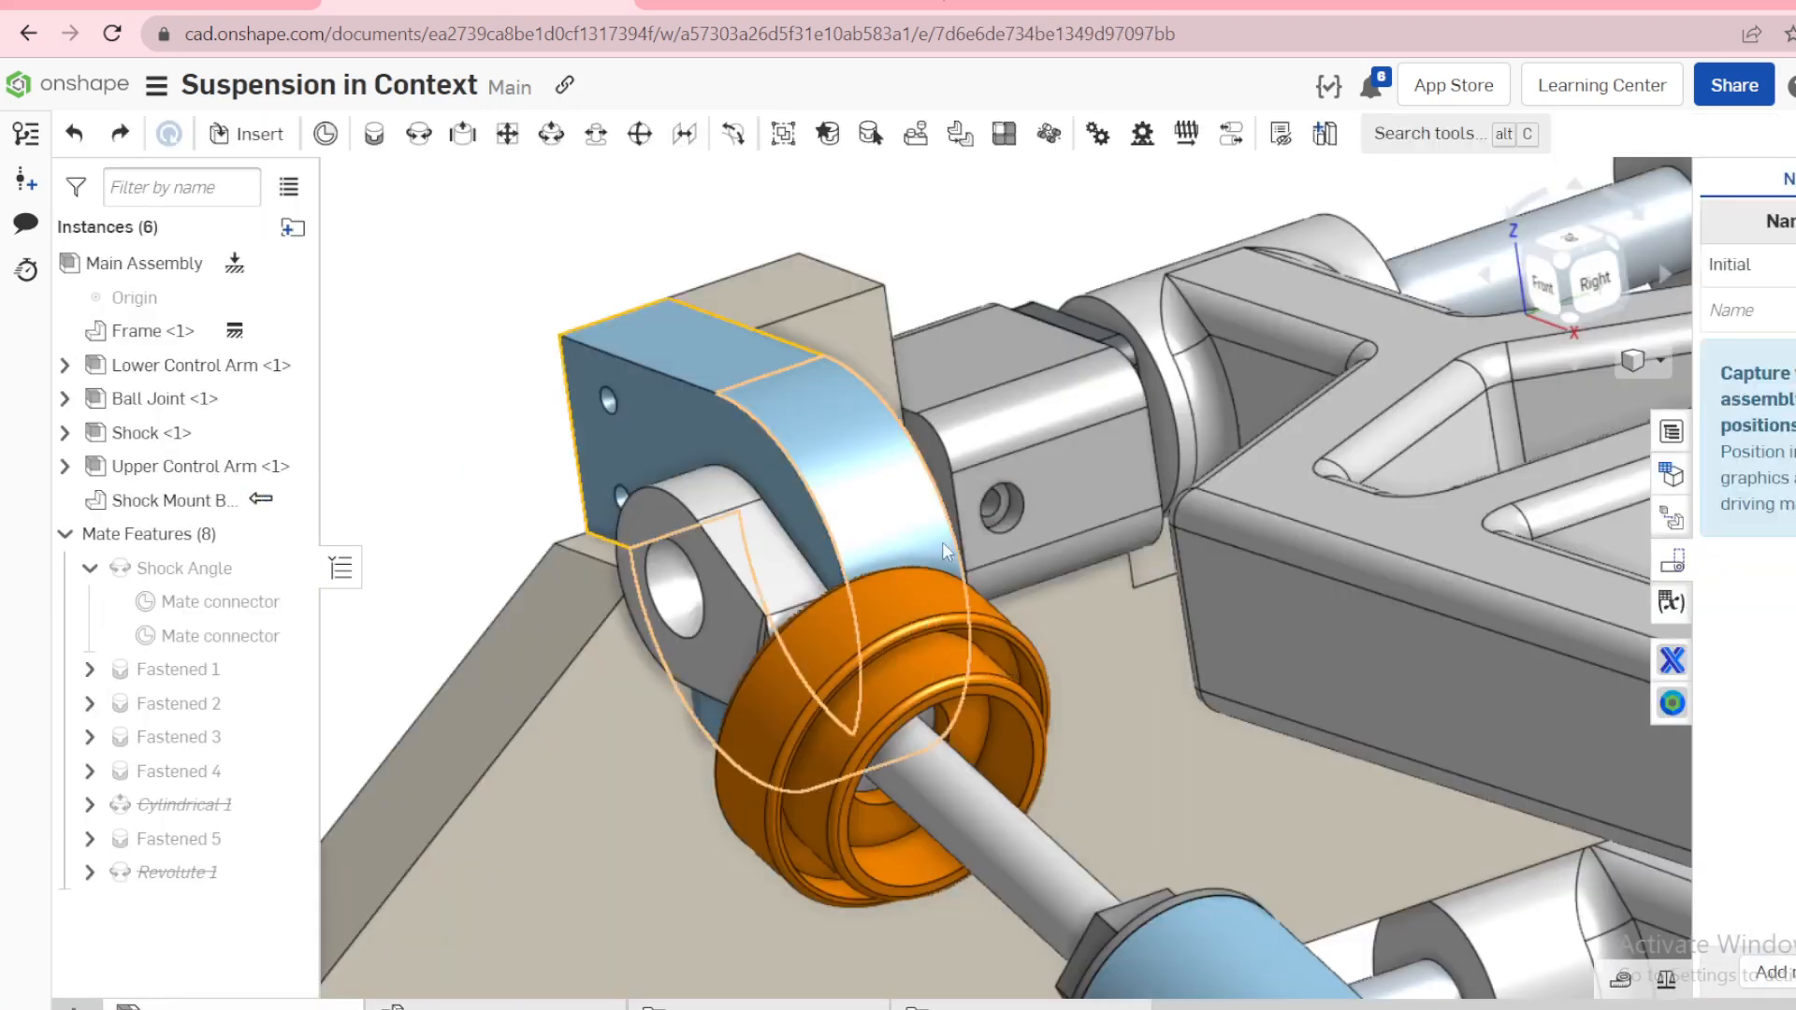
{"action": "scroll", "coordinate": [1078, 506], "scroll_direction": "up", "scroll_amount": 5}
{"action": "right_click_drag", "start_coordinate": [1077, 500], "coordinate": [548, 723]}
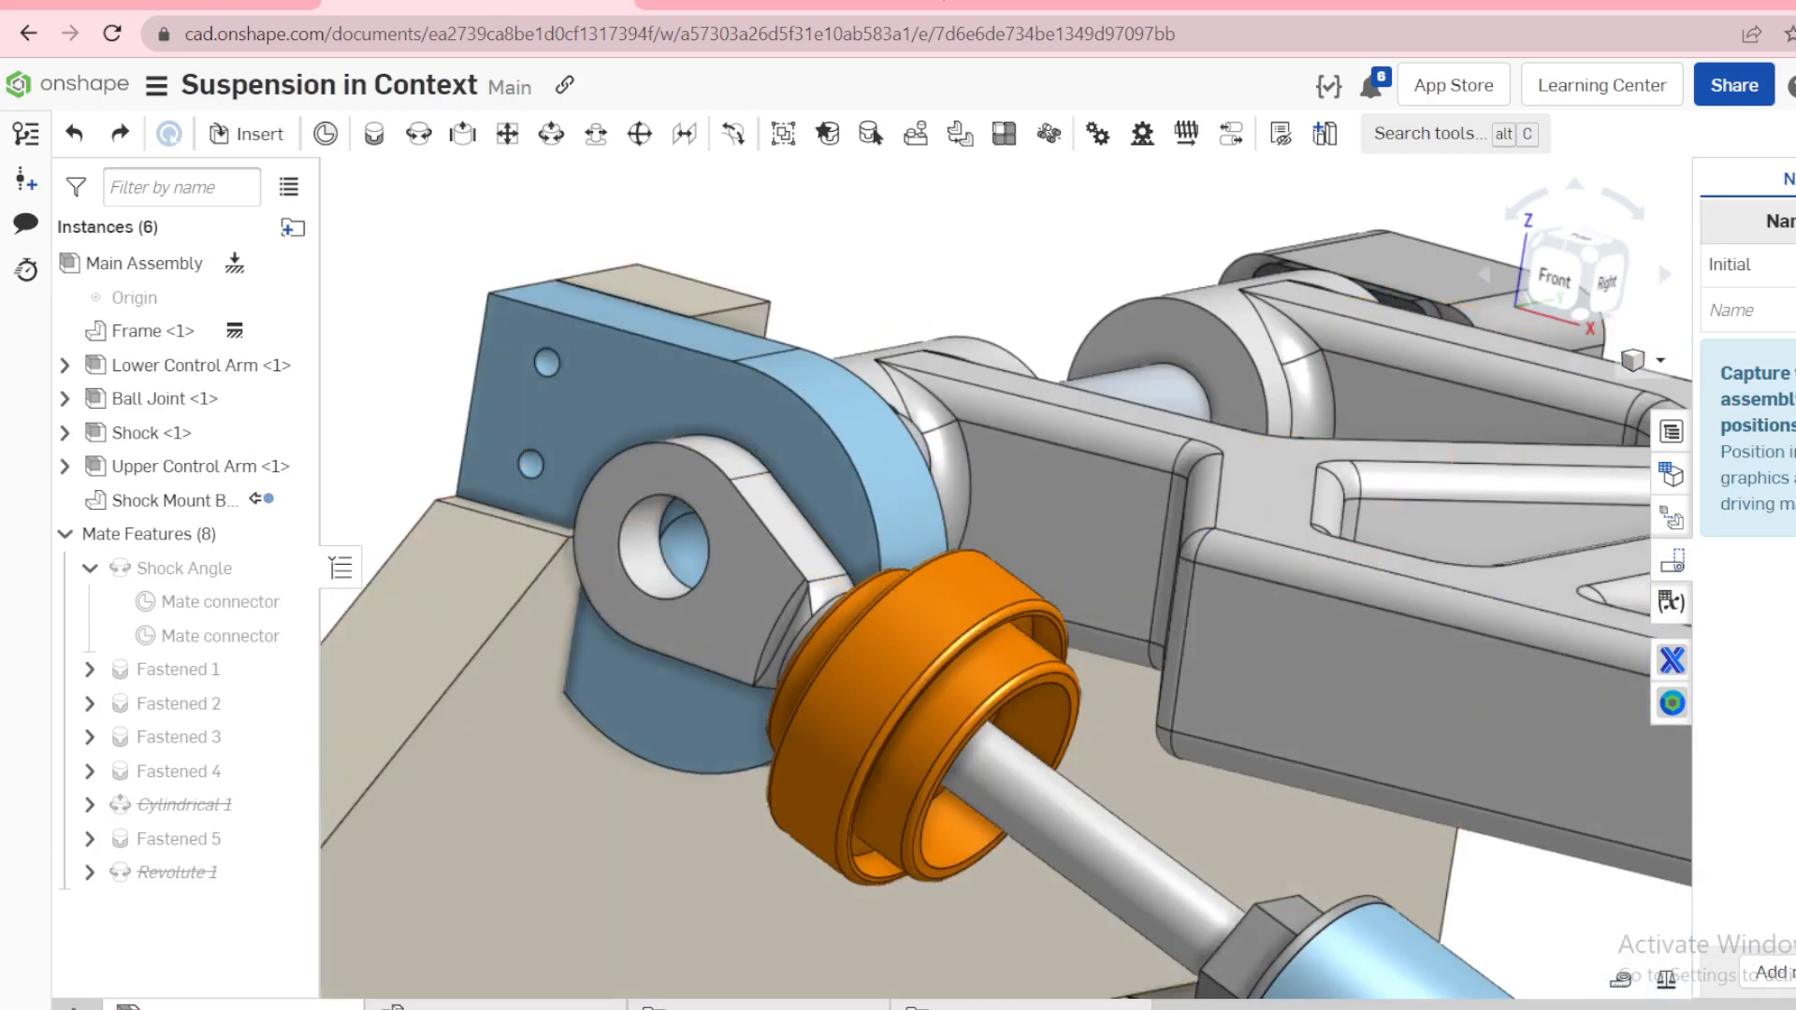
Step: Edit the Shock Mount Bracket in its Top shock mount context again, viewed from the front, and reopen Sketch 1
{"action": "right_click", "coordinate": [219, 496]}
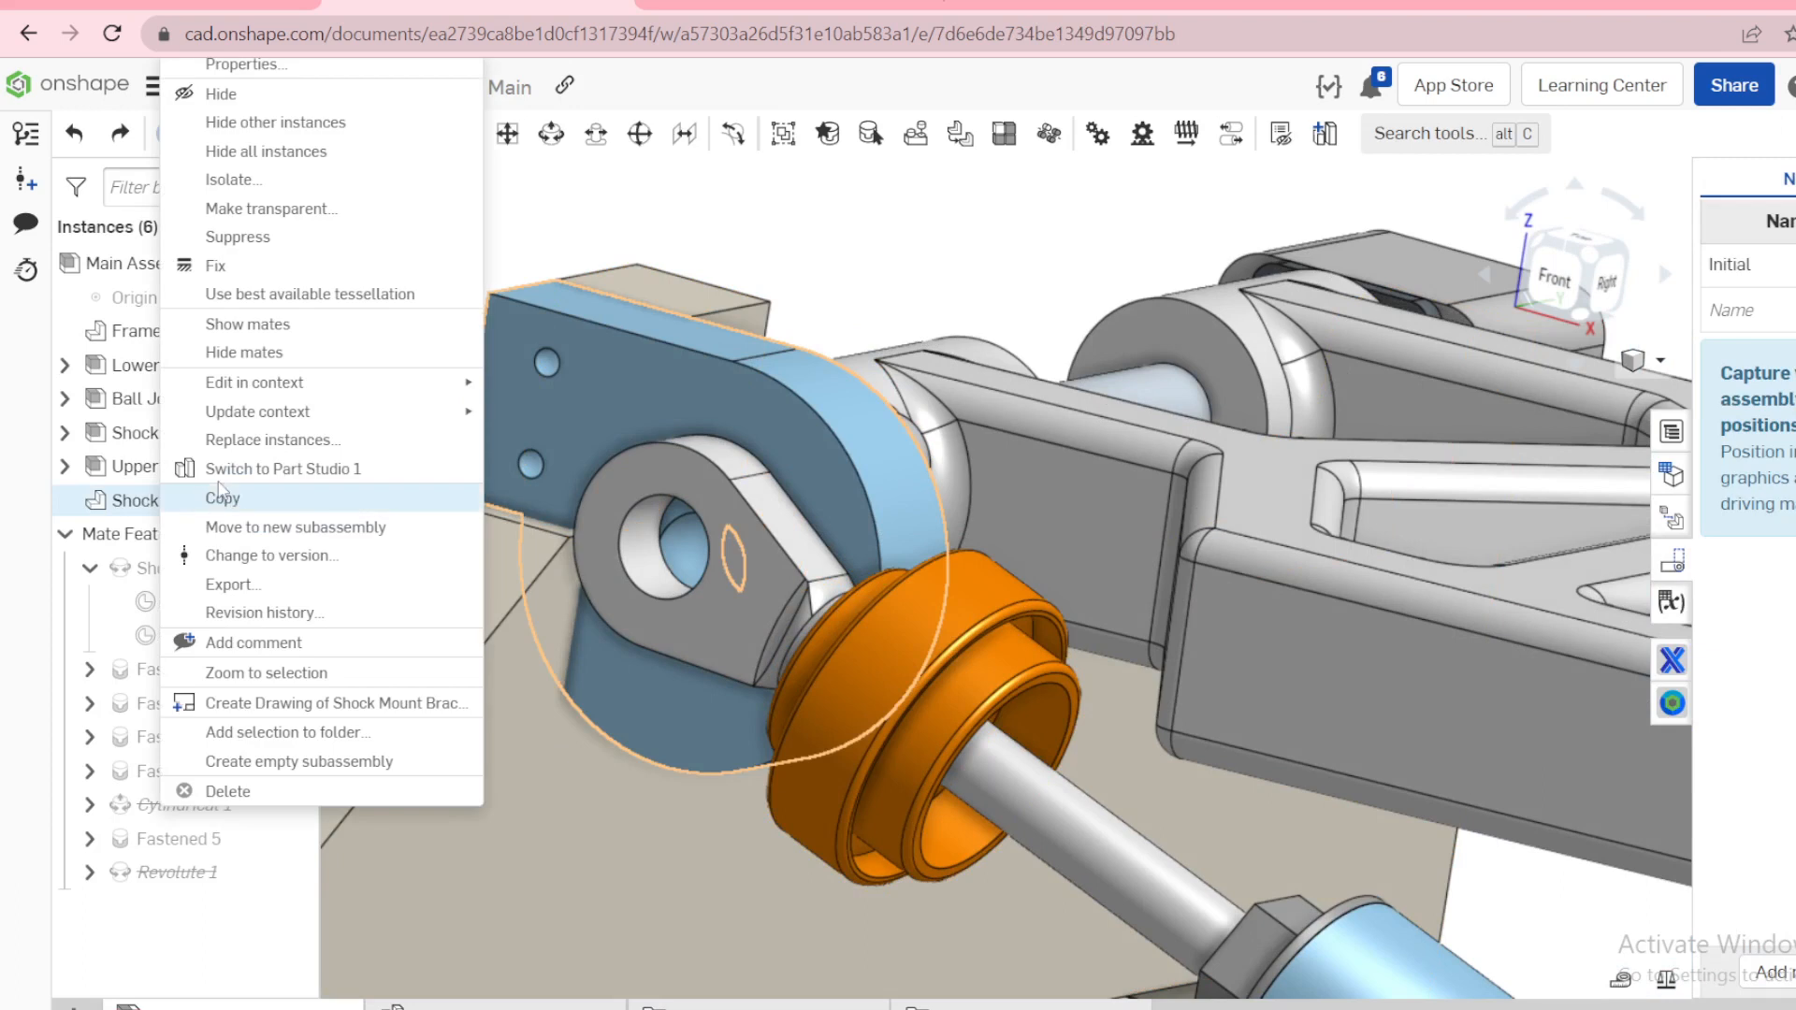
{"action": "mouse_move", "coordinate": [449, 382]}
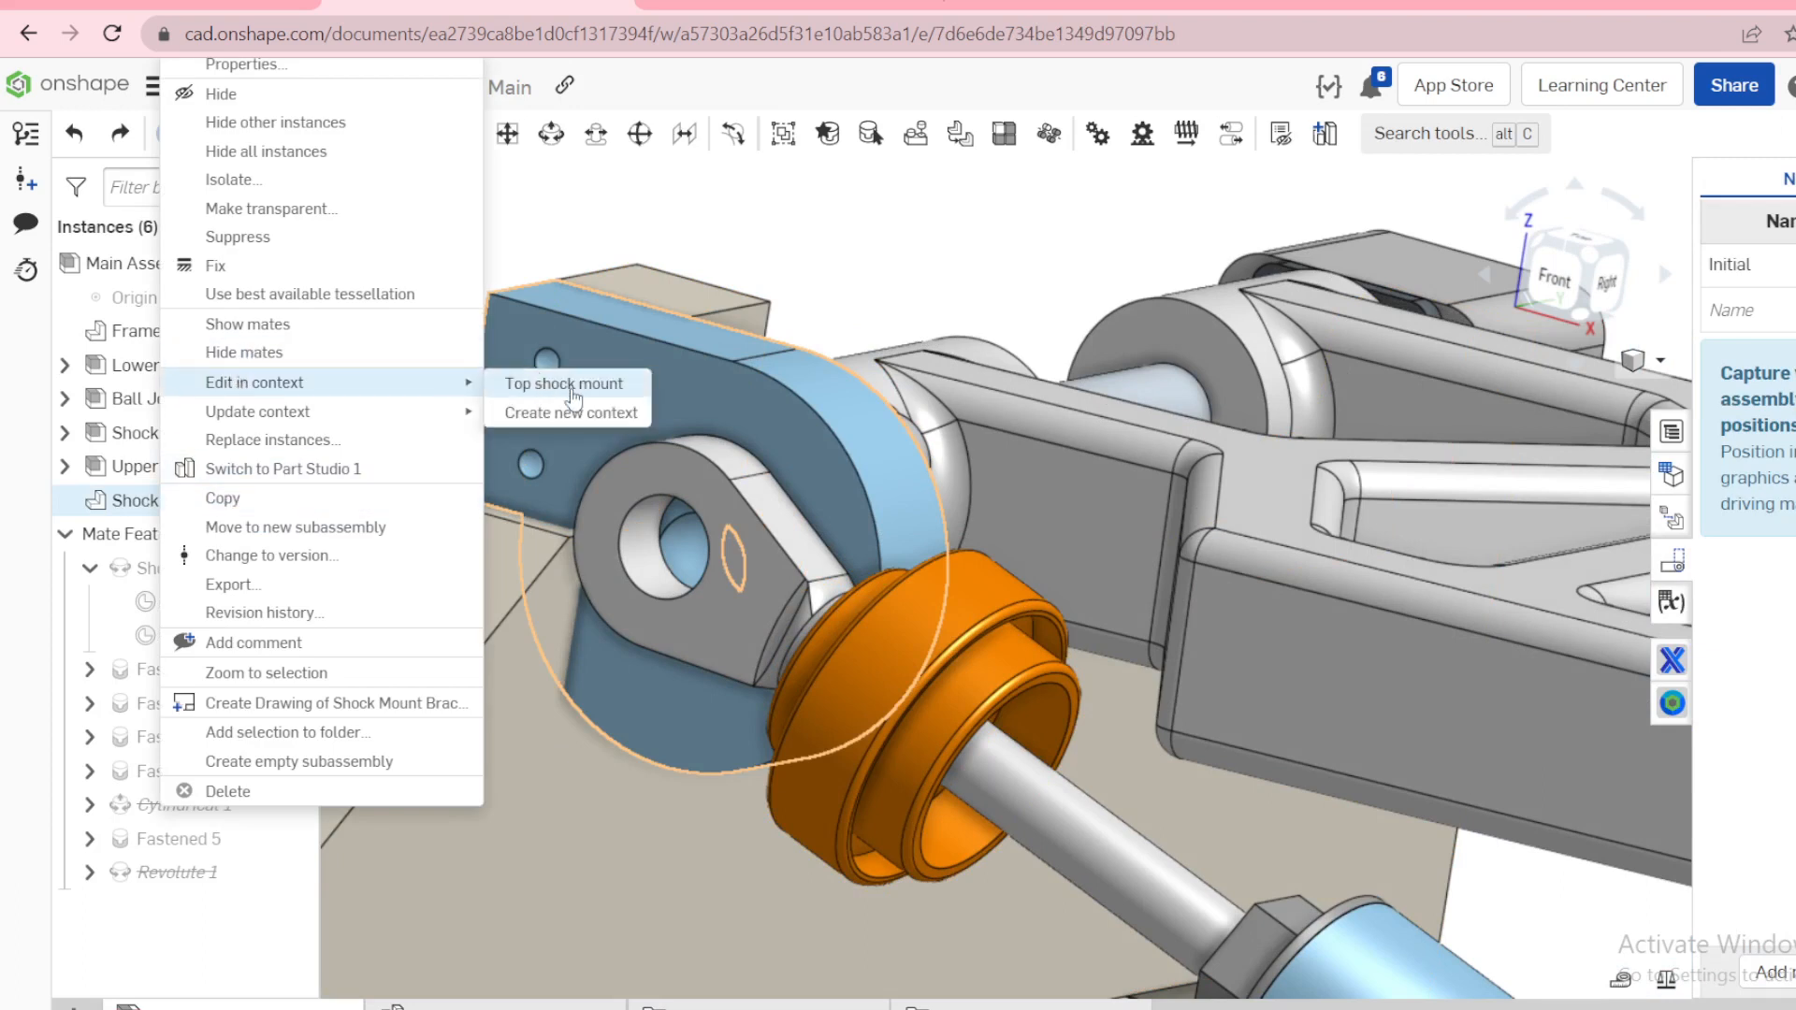
{"action": "left_click", "coordinate": [572, 389]}
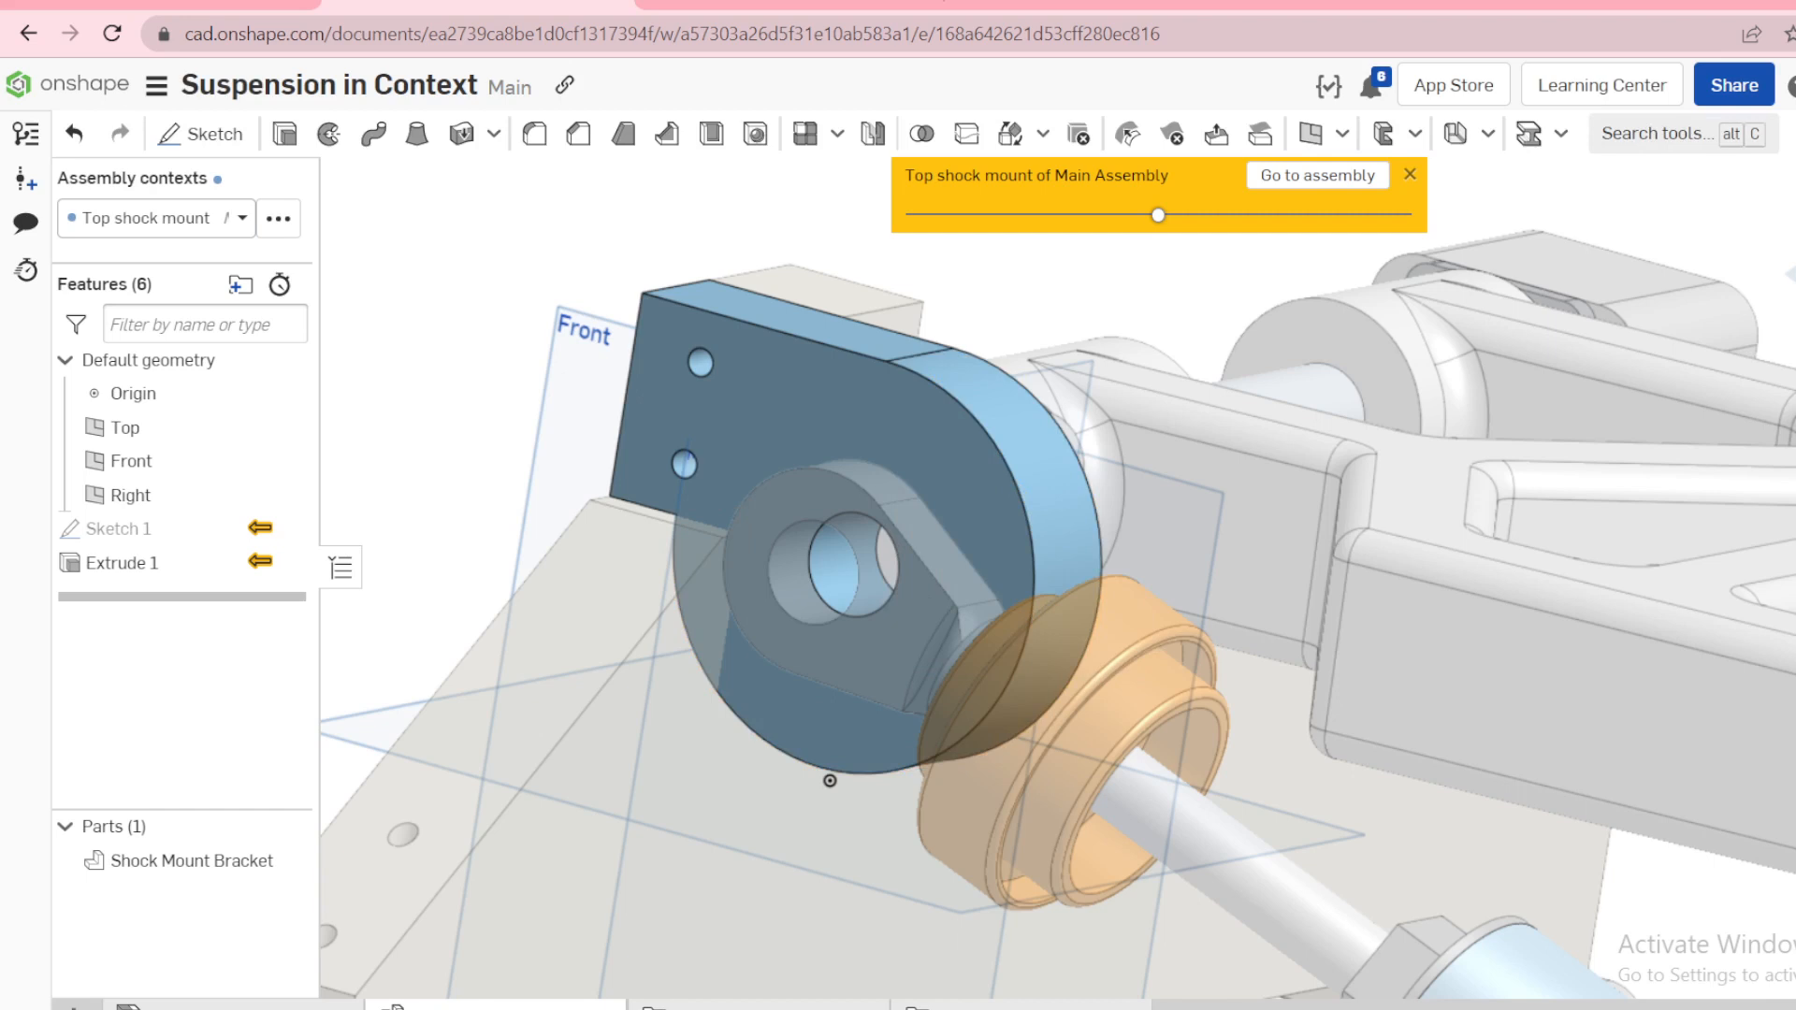
{"action": "key", "text": "shift+1"}
{"action": "scroll", "coordinate": [674, 402], "scroll_direction": "up", "scroll_amount": 3}
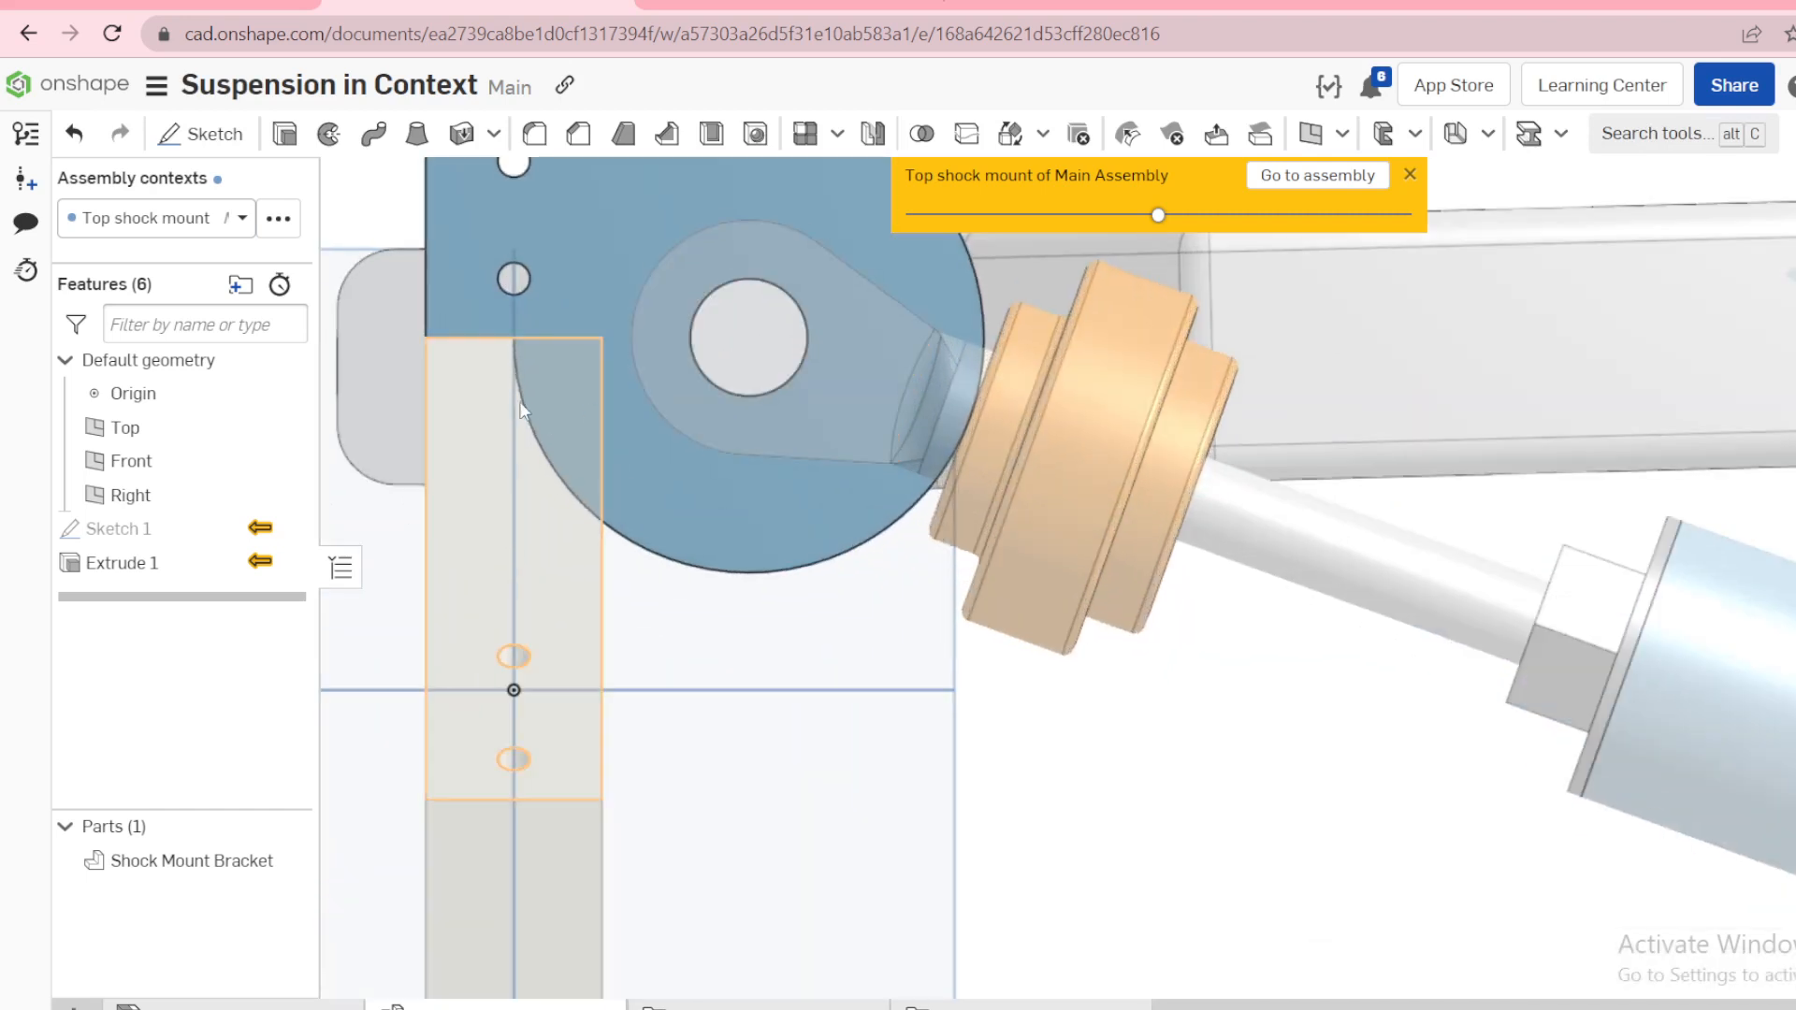
{"action": "scroll", "coordinate": [468, 339], "scroll_direction": "up", "scroll_amount": 3}
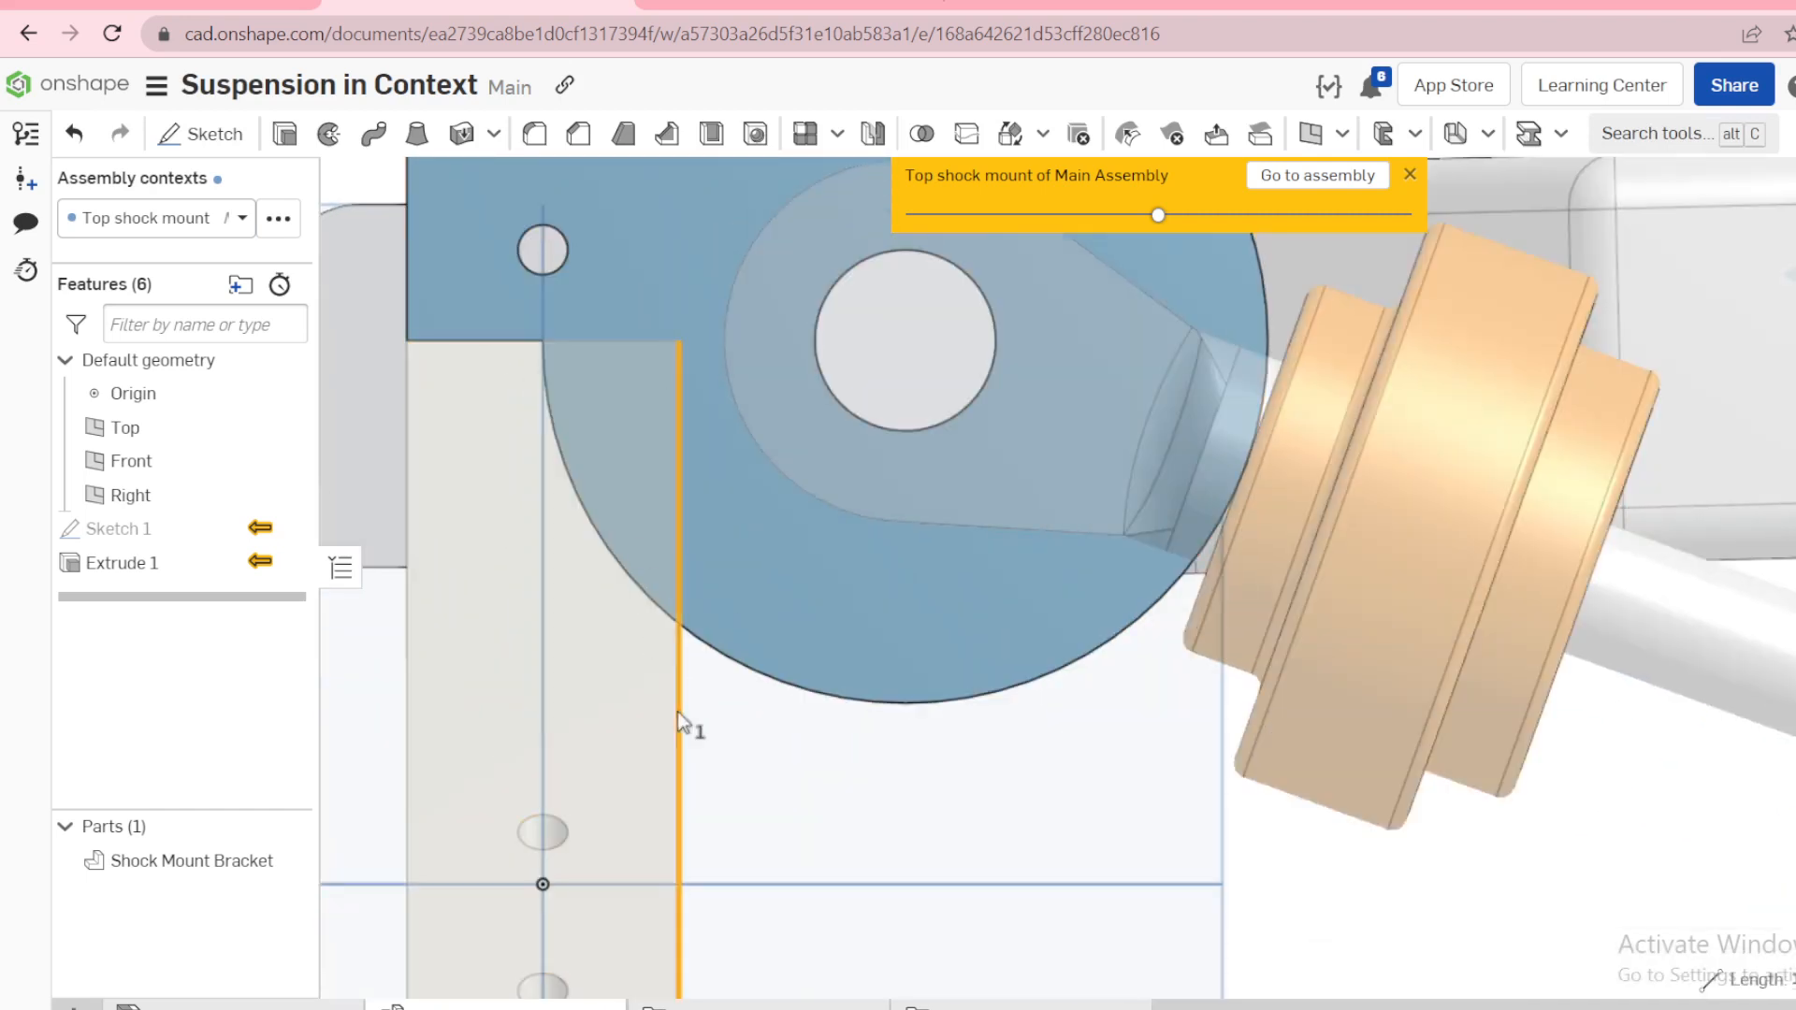
{"action": "right_click", "coordinate": [215, 529]}
{"action": "left_click", "coordinate": [522, 603]}
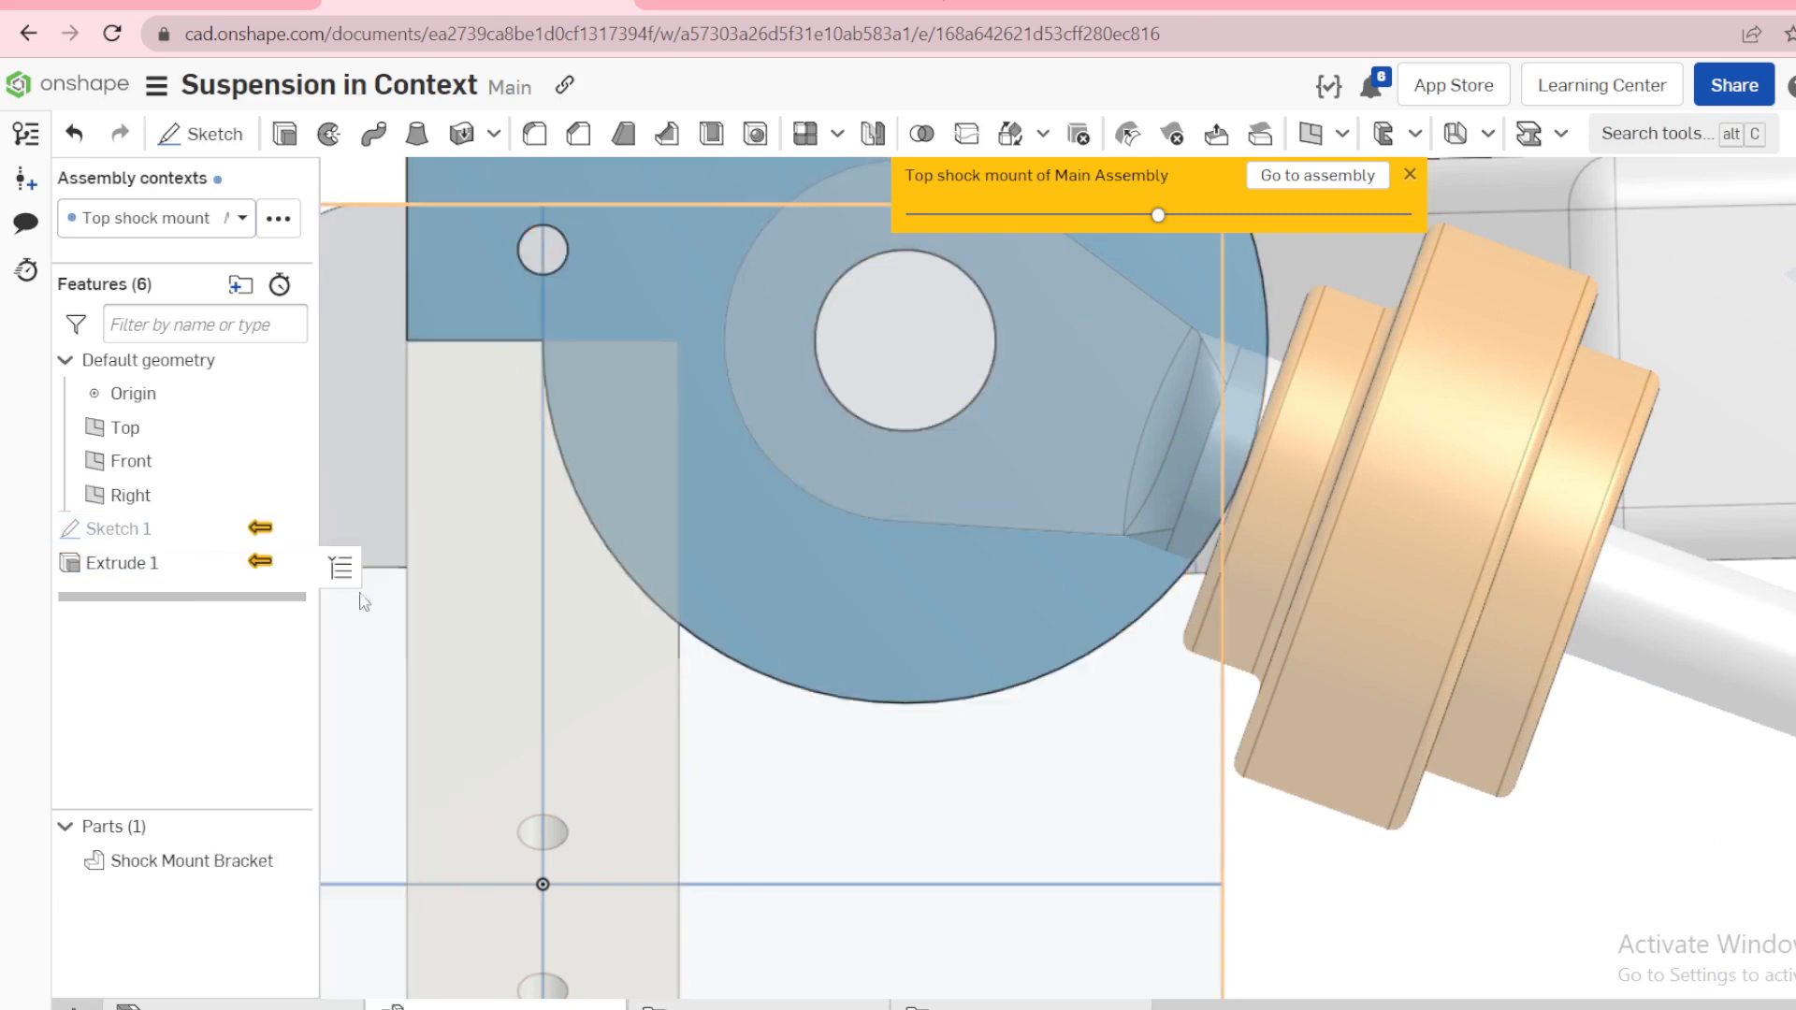
{"action": "right_click", "coordinate": [139, 539]}
{"action": "left_click", "coordinate": [208, 587]}
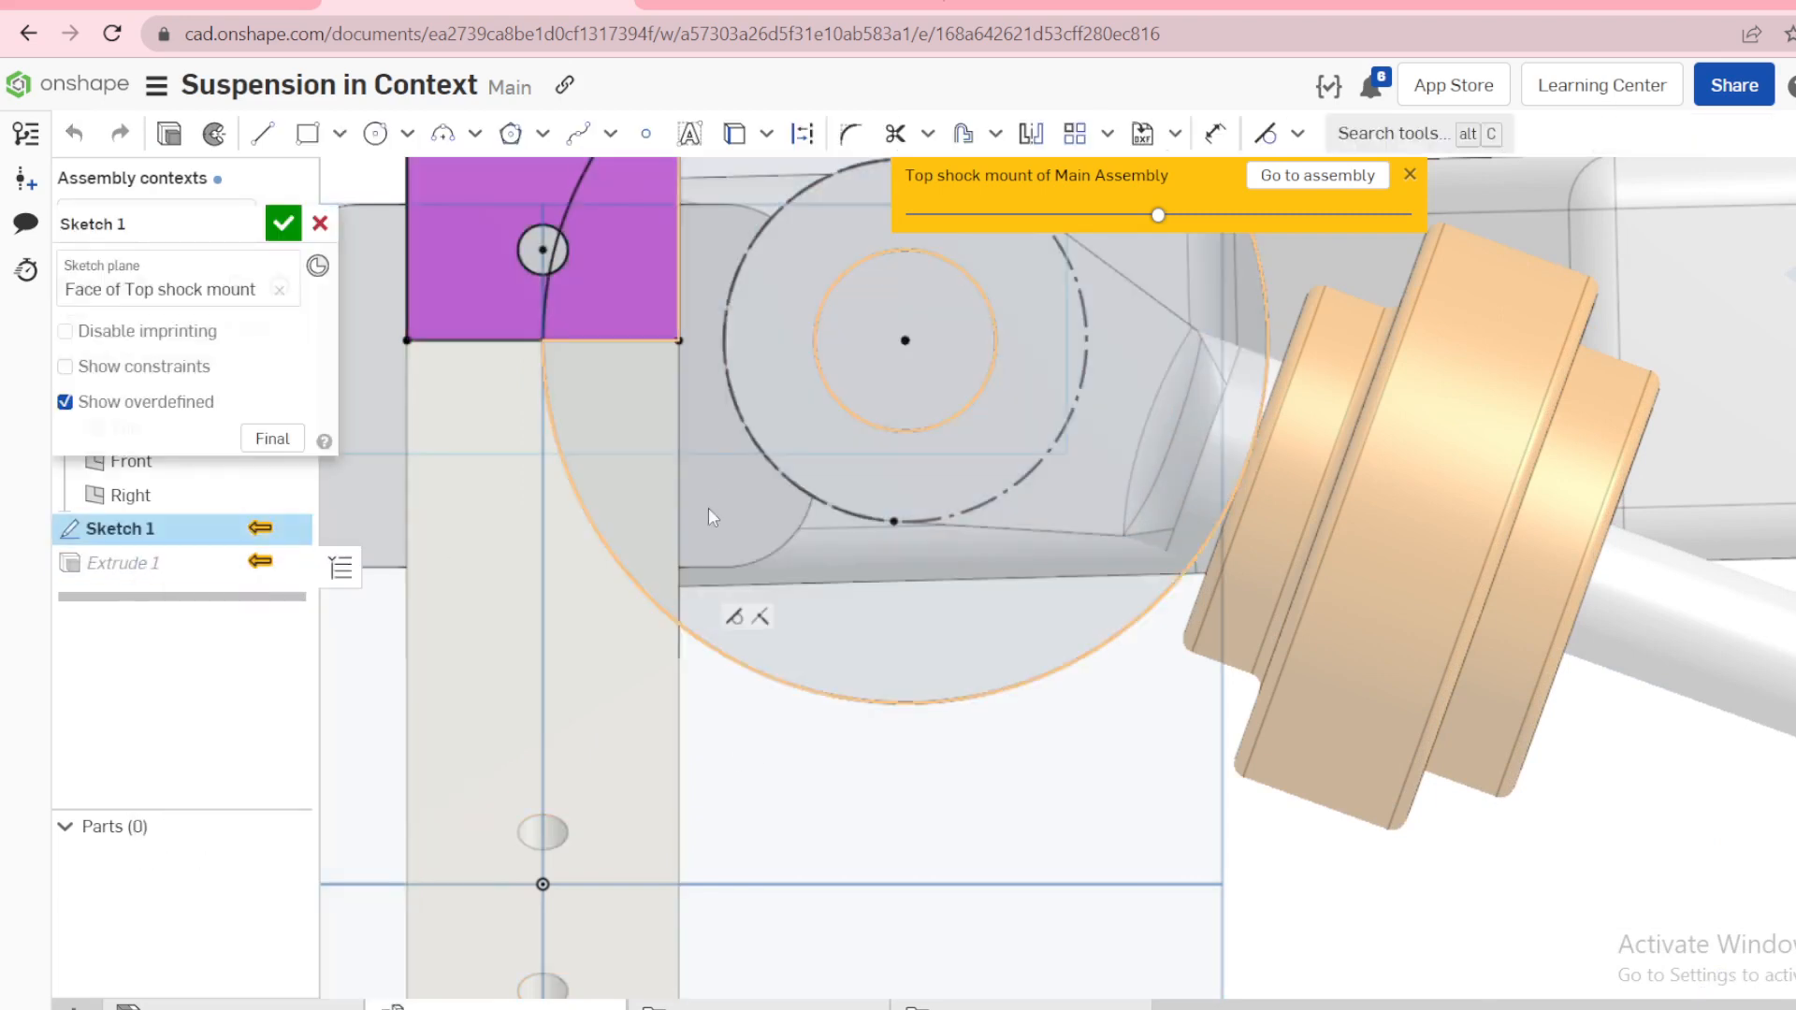
Step: Project the frame's vertical edge below the bracket's rectangular plate into Sketch 1 and accept the sketch
{"action": "left_click", "coordinate": [677, 509]}
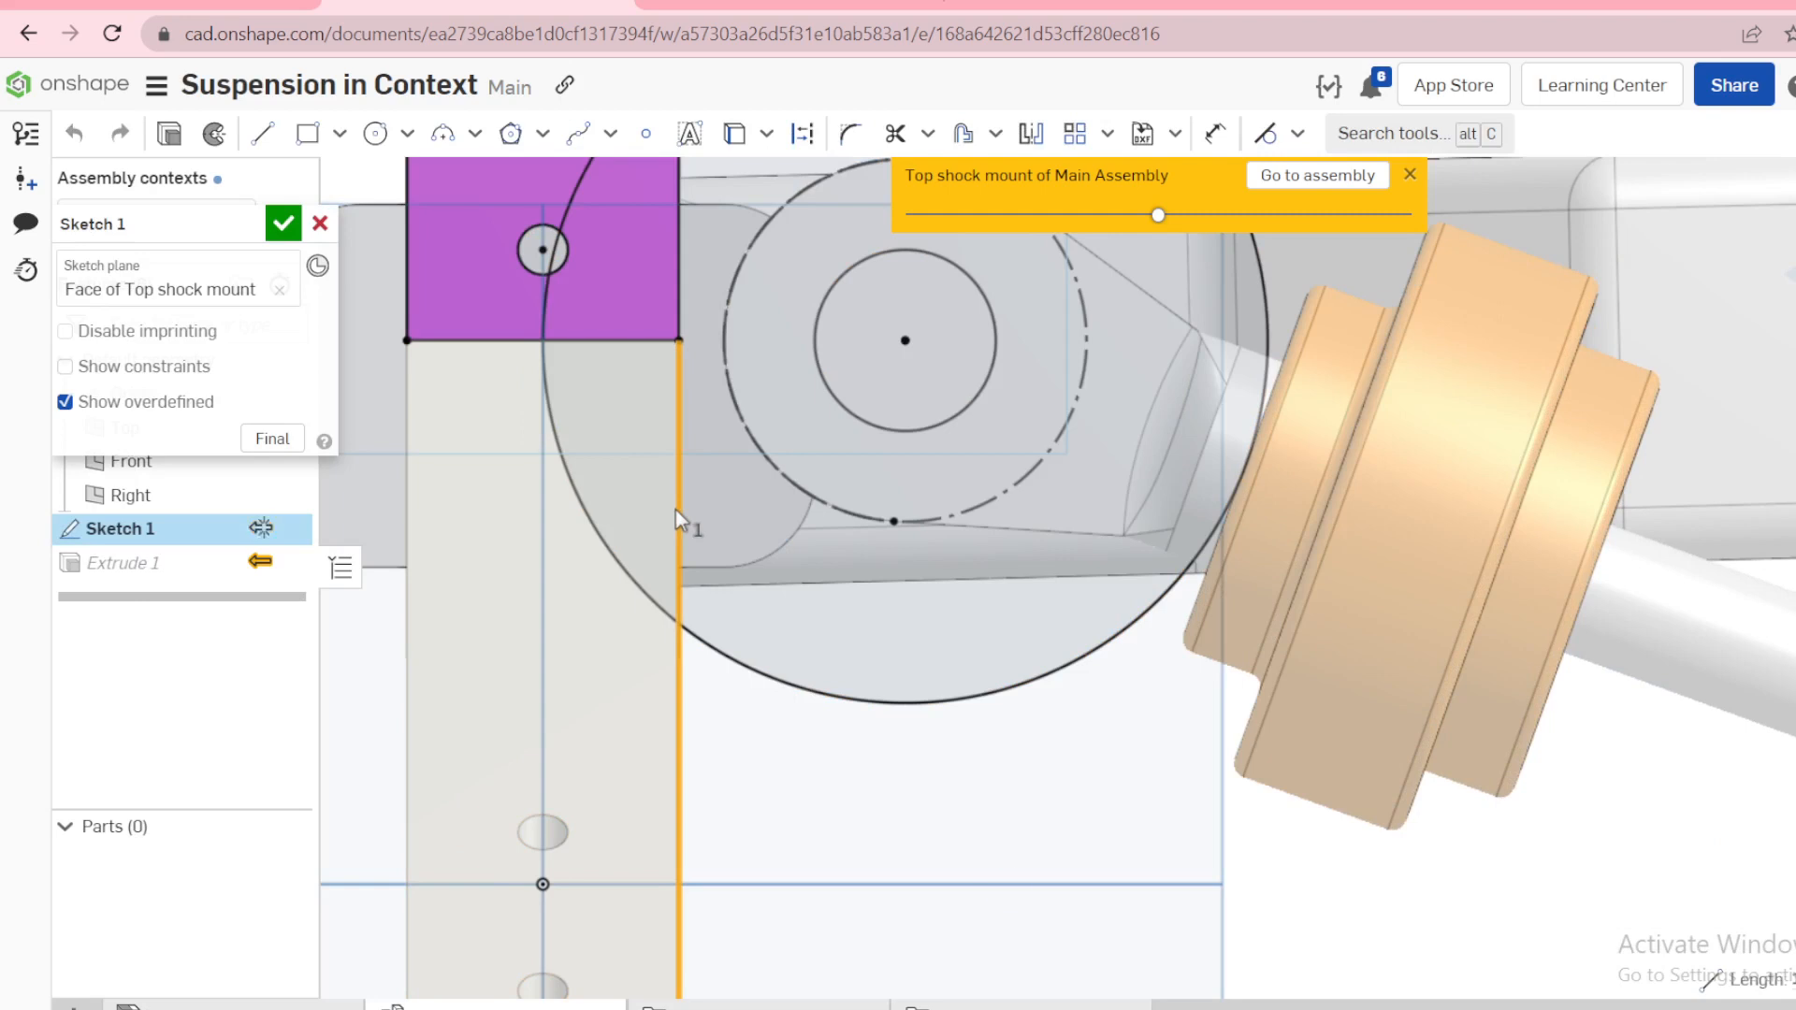
{"action": "key", "text": "u"}
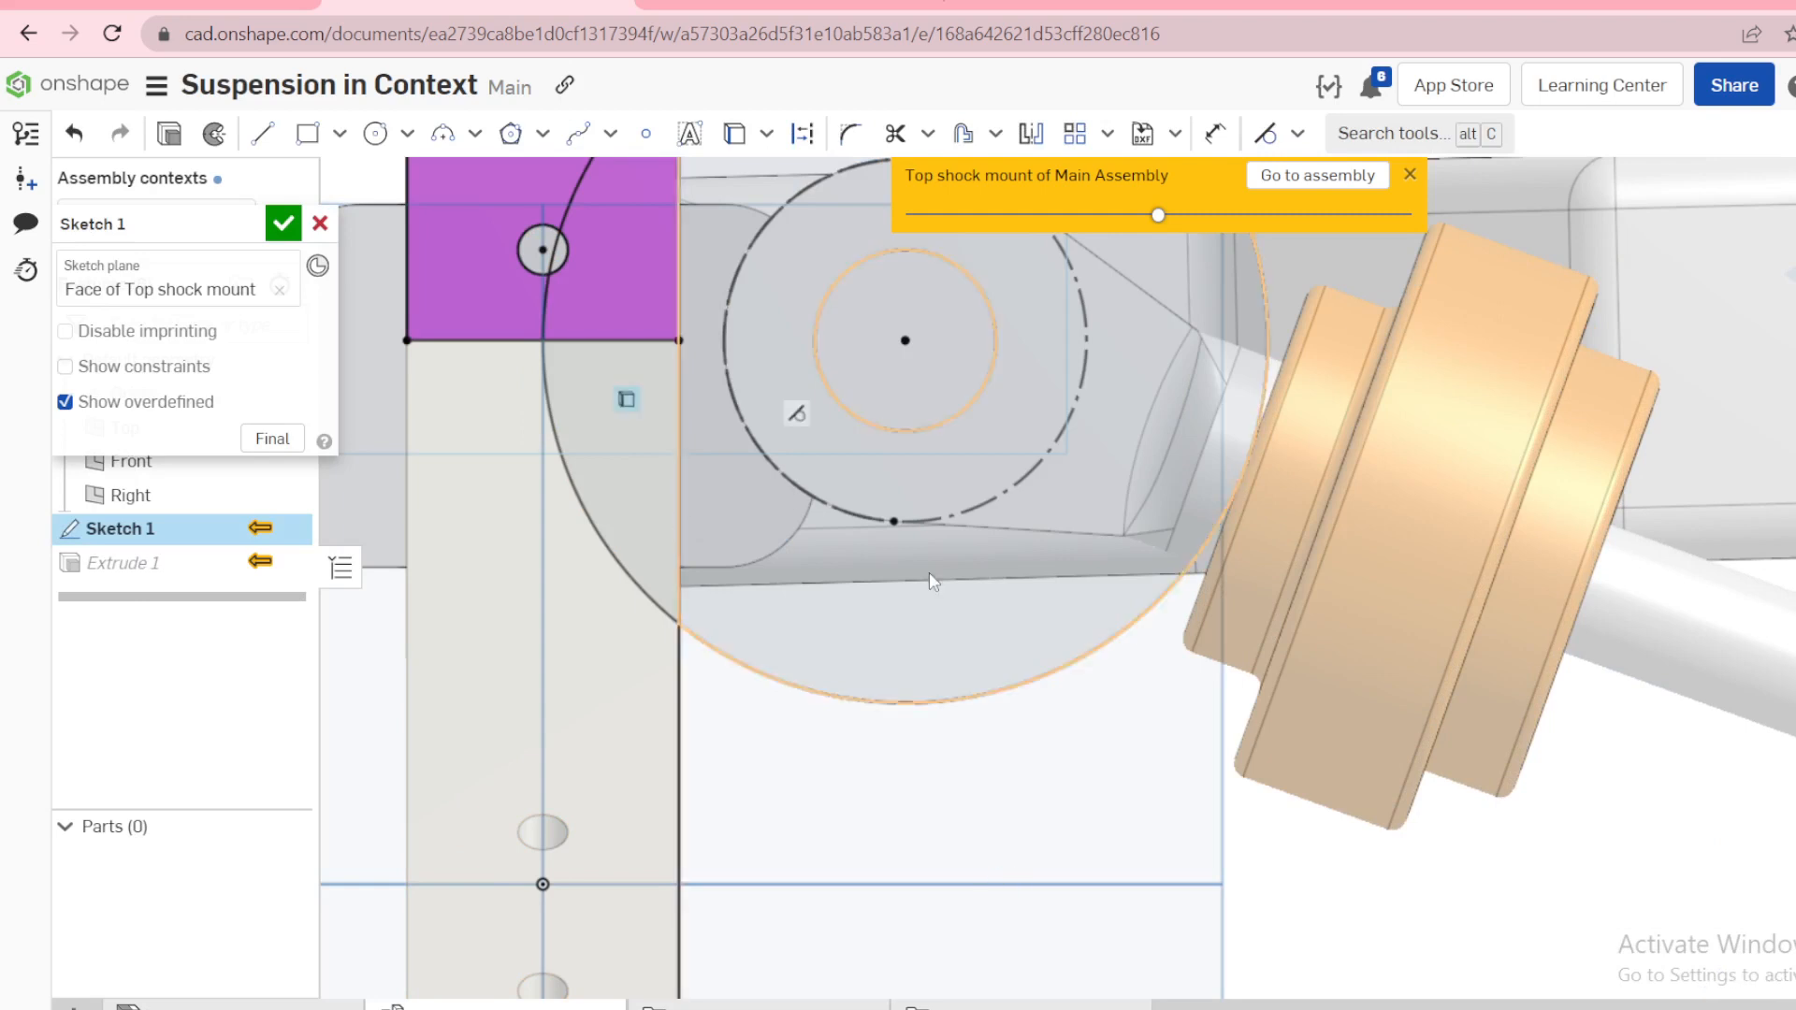
{"action": "scroll", "coordinate": [932, 582], "scroll_direction": "down", "scroll_amount": 3}
{"action": "left_click", "coordinate": [284, 224]}
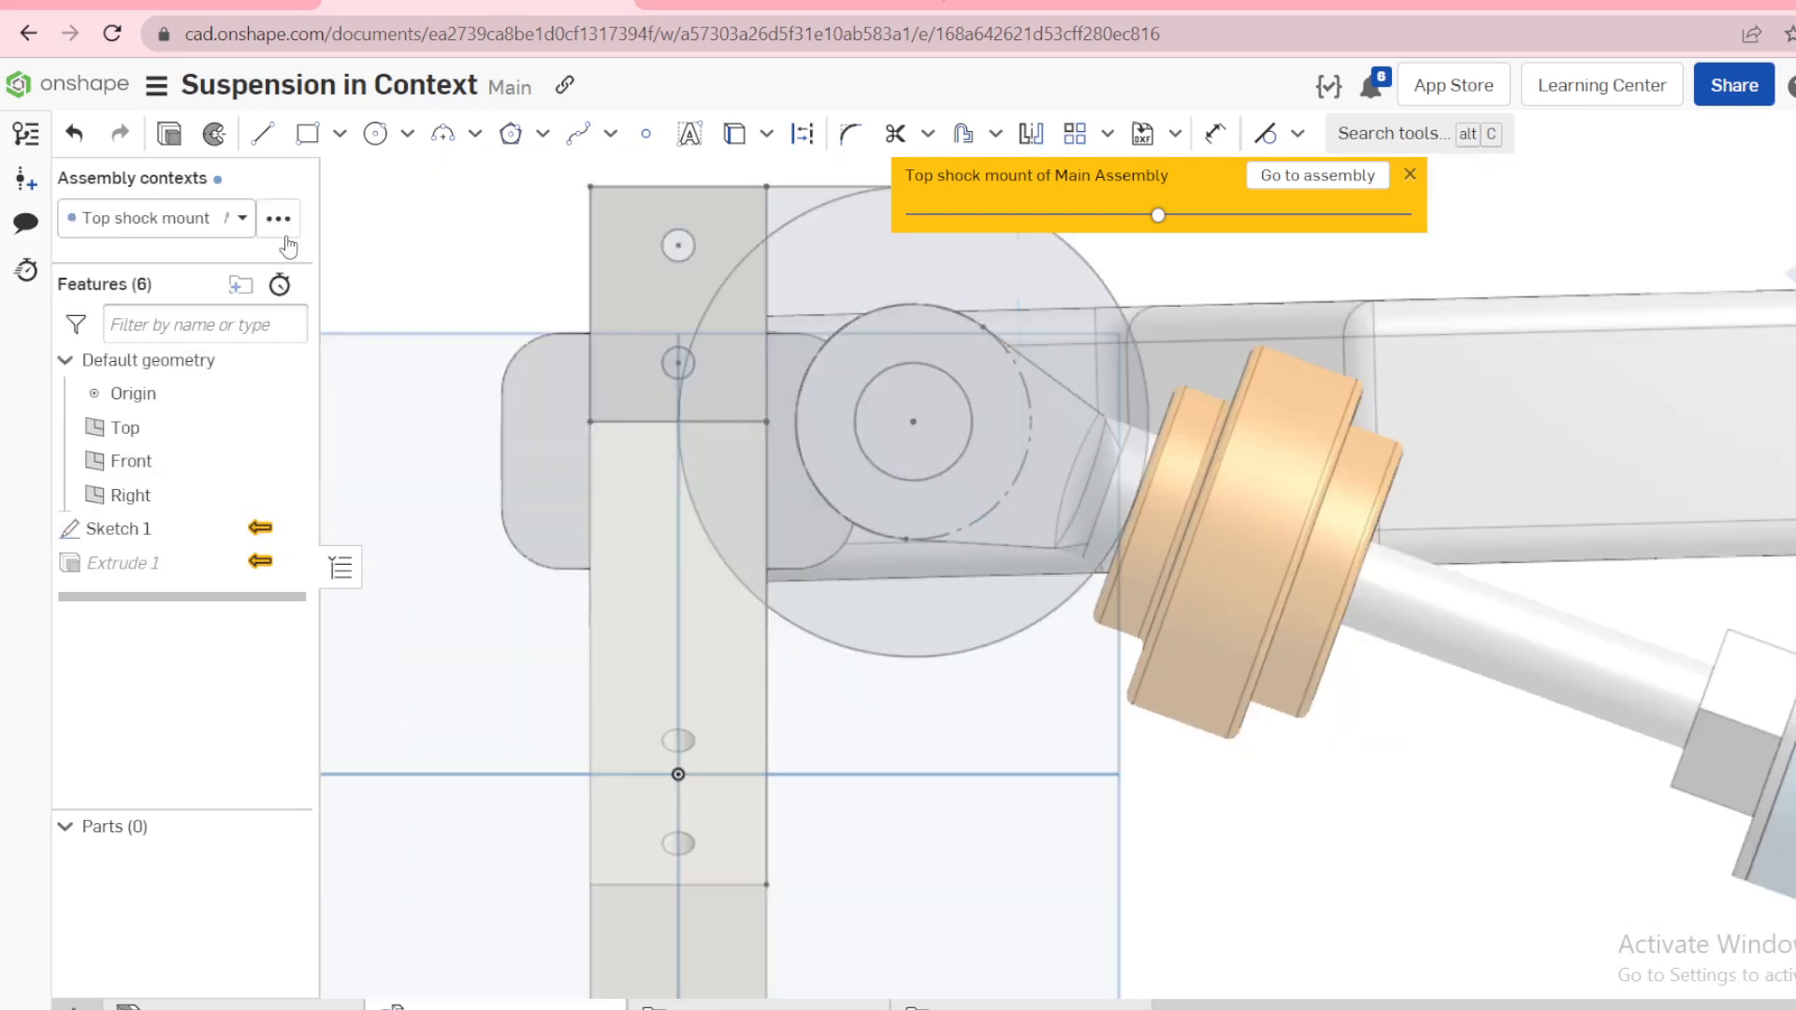
Step: Reopen Sketch 1 and trim the large circle's arc over the frame and the projected vertical line below their intersection
{"action": "right_click", "coordinate": [145, 535]}
{"action": "right_click", "coordinate": [119, 567]}
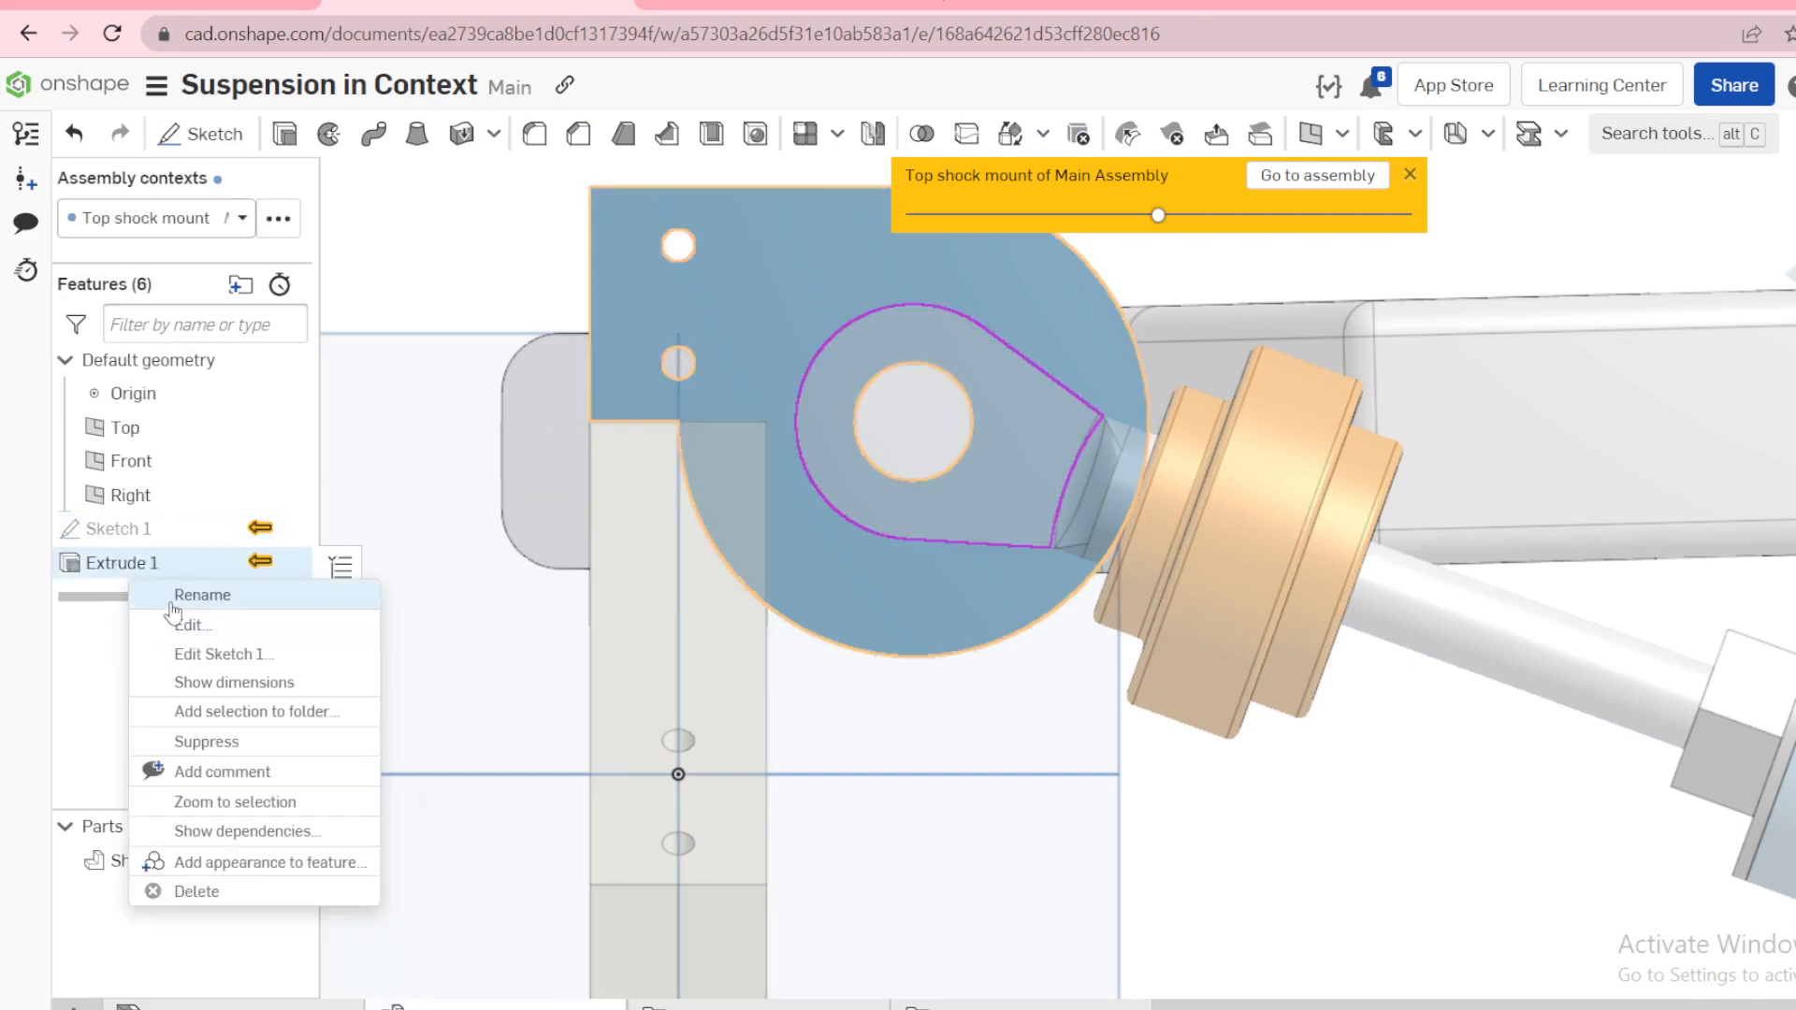
{"action": "right_click", "coordinate": [148, 544]}
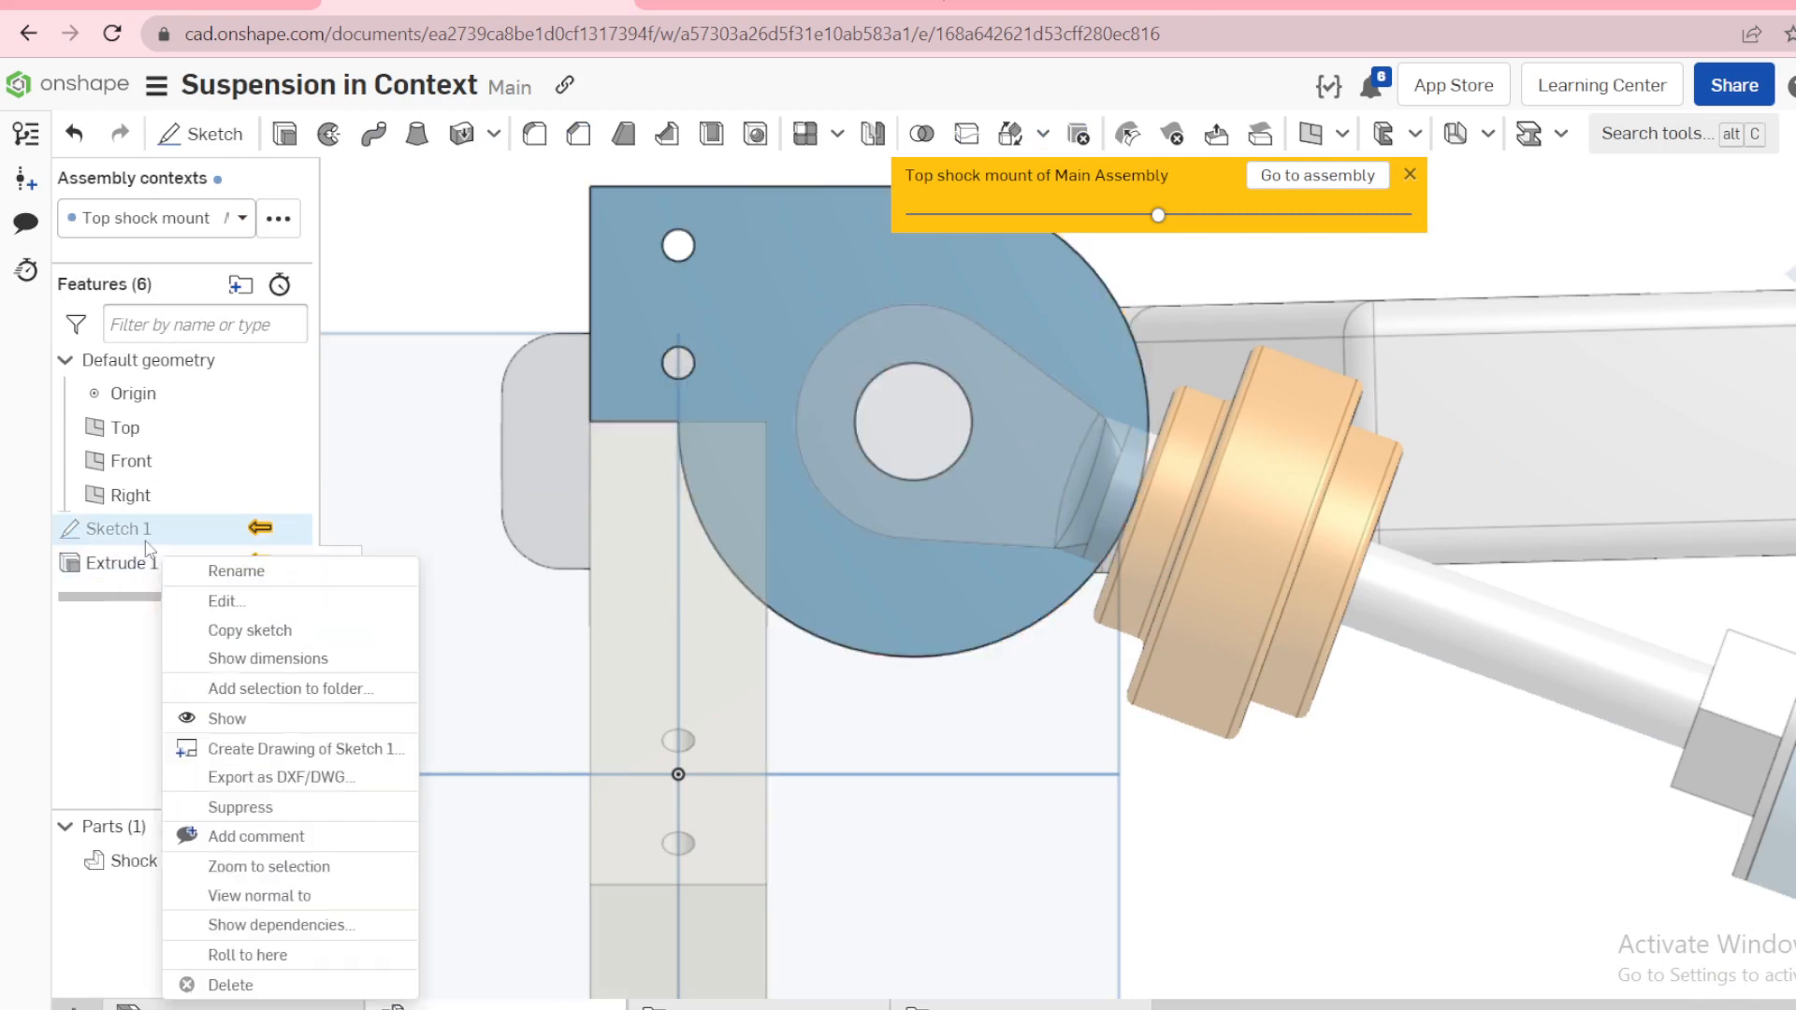
{"action": "left_click", "coordinate": [225, 601]}
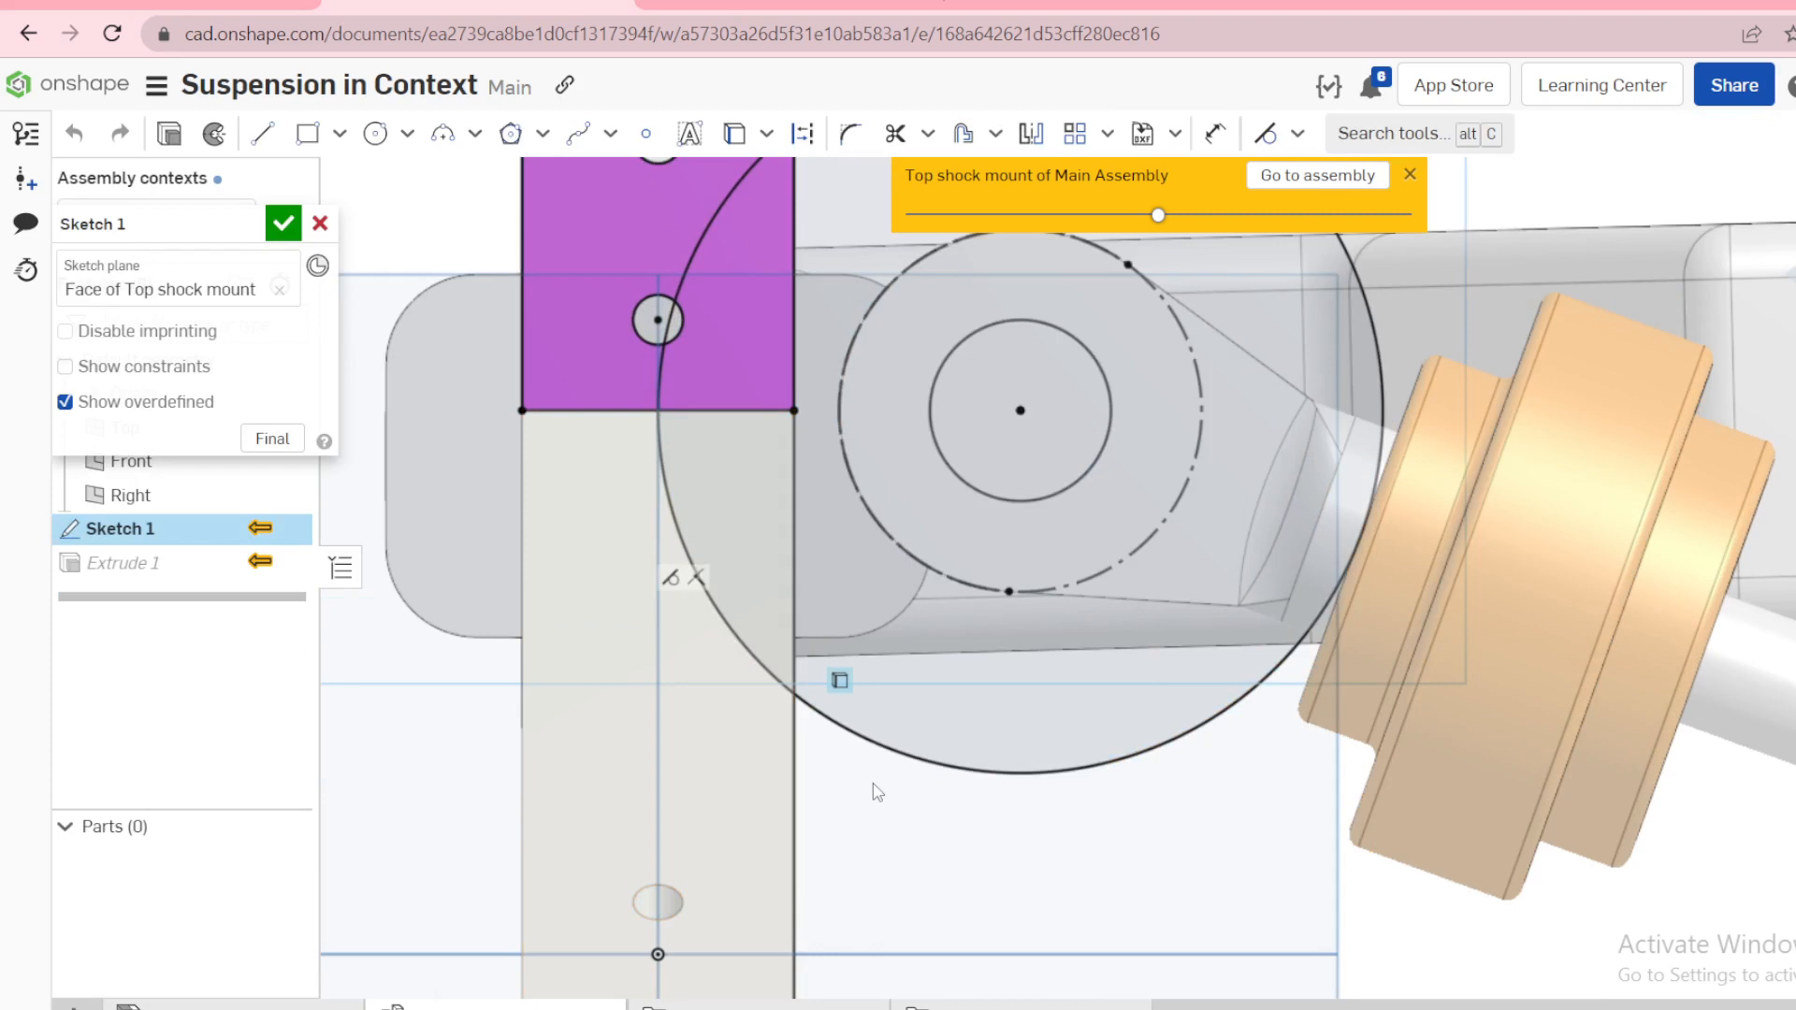
{"action": "key", "text": "m"}
{"action": "mouse_move", "coordinate": [864, 796]}
{"action": "left_mouse_down"}
{"action": "mouse_move", "coordinate": [732, 754]}
{"action": "mouse_move", "coordinate": [701, 521]}
{"action": "mouse_move", "coordinate": [574, 449]}
{"action": "left_mouse_up"}
{"action": "scroll", "coordinate": [675, 555], "scroll_direction": "down", "scroll_amount": 2}
{"action": "scroll", "coordinate": [674, 555], "scroll_direction": "down", "scroll_amount": 2}
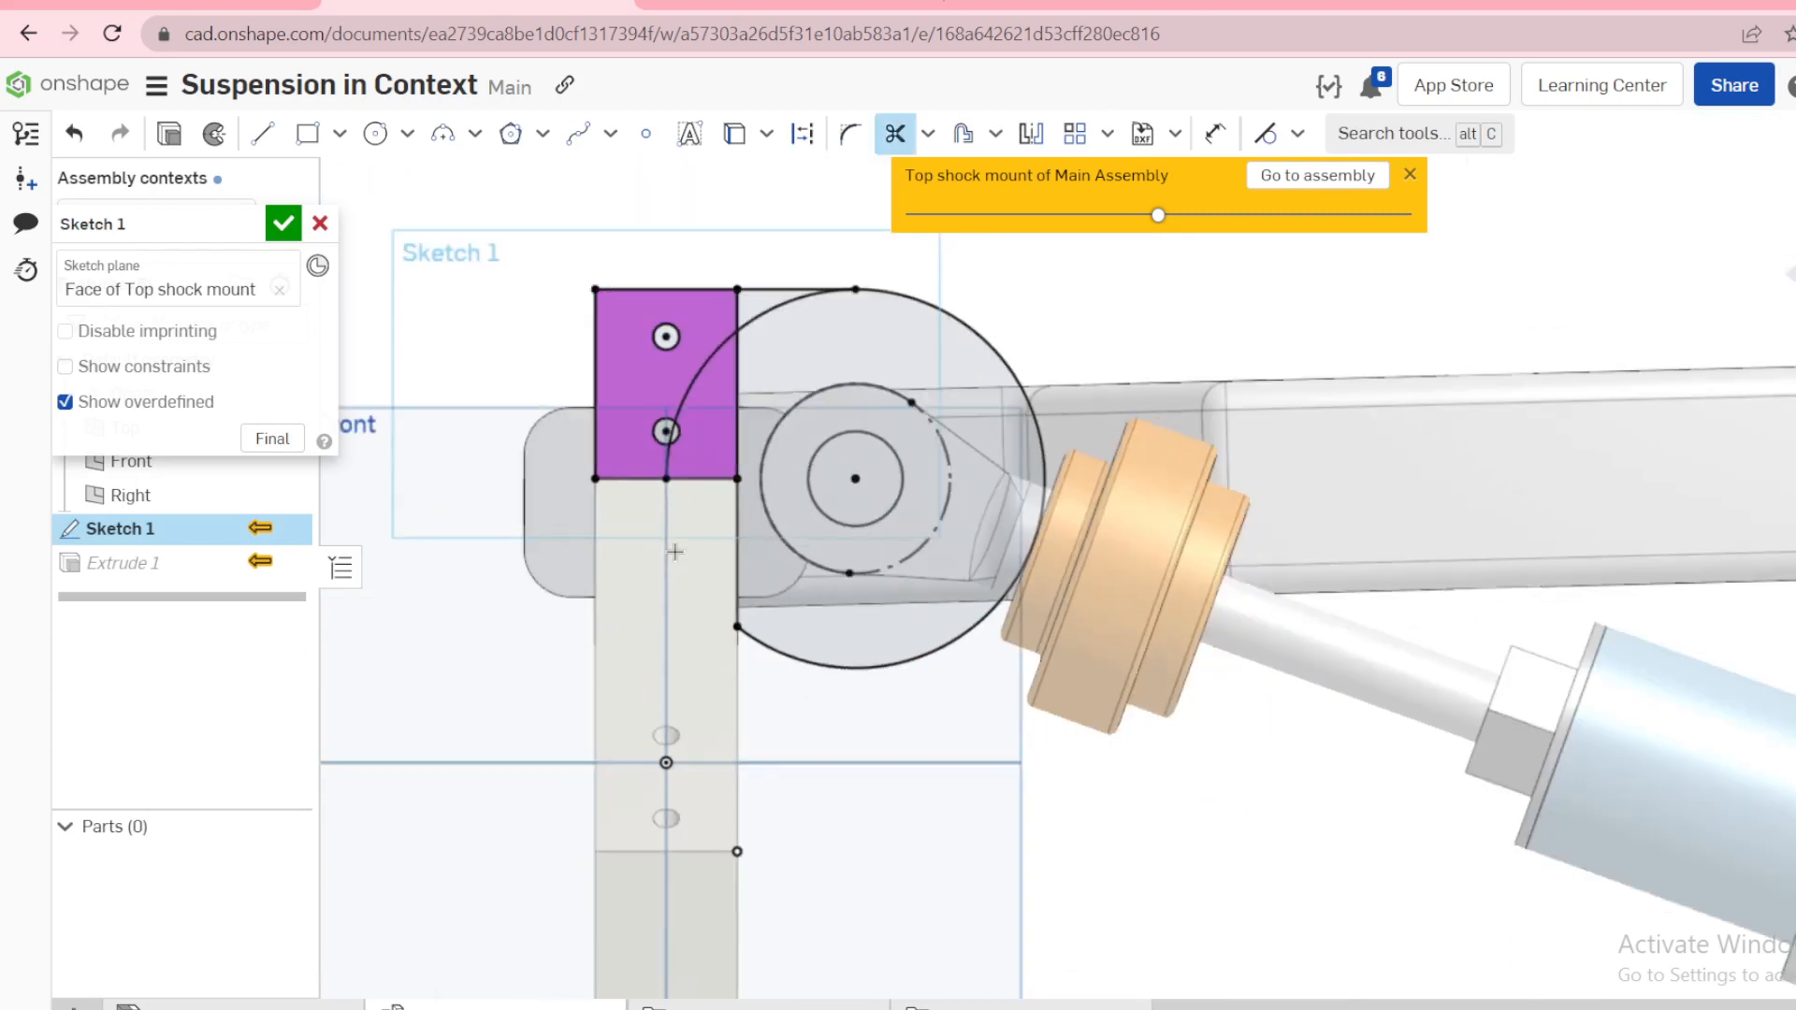
Step: Trim the large circle's remaining arcs inside the rectangular plate and beneath the upper horizontal line, and accept the sketch
{"action": "scroll", "coordinate": [693, 336], "scroll_direction": "up", "scroll_amount": 3}
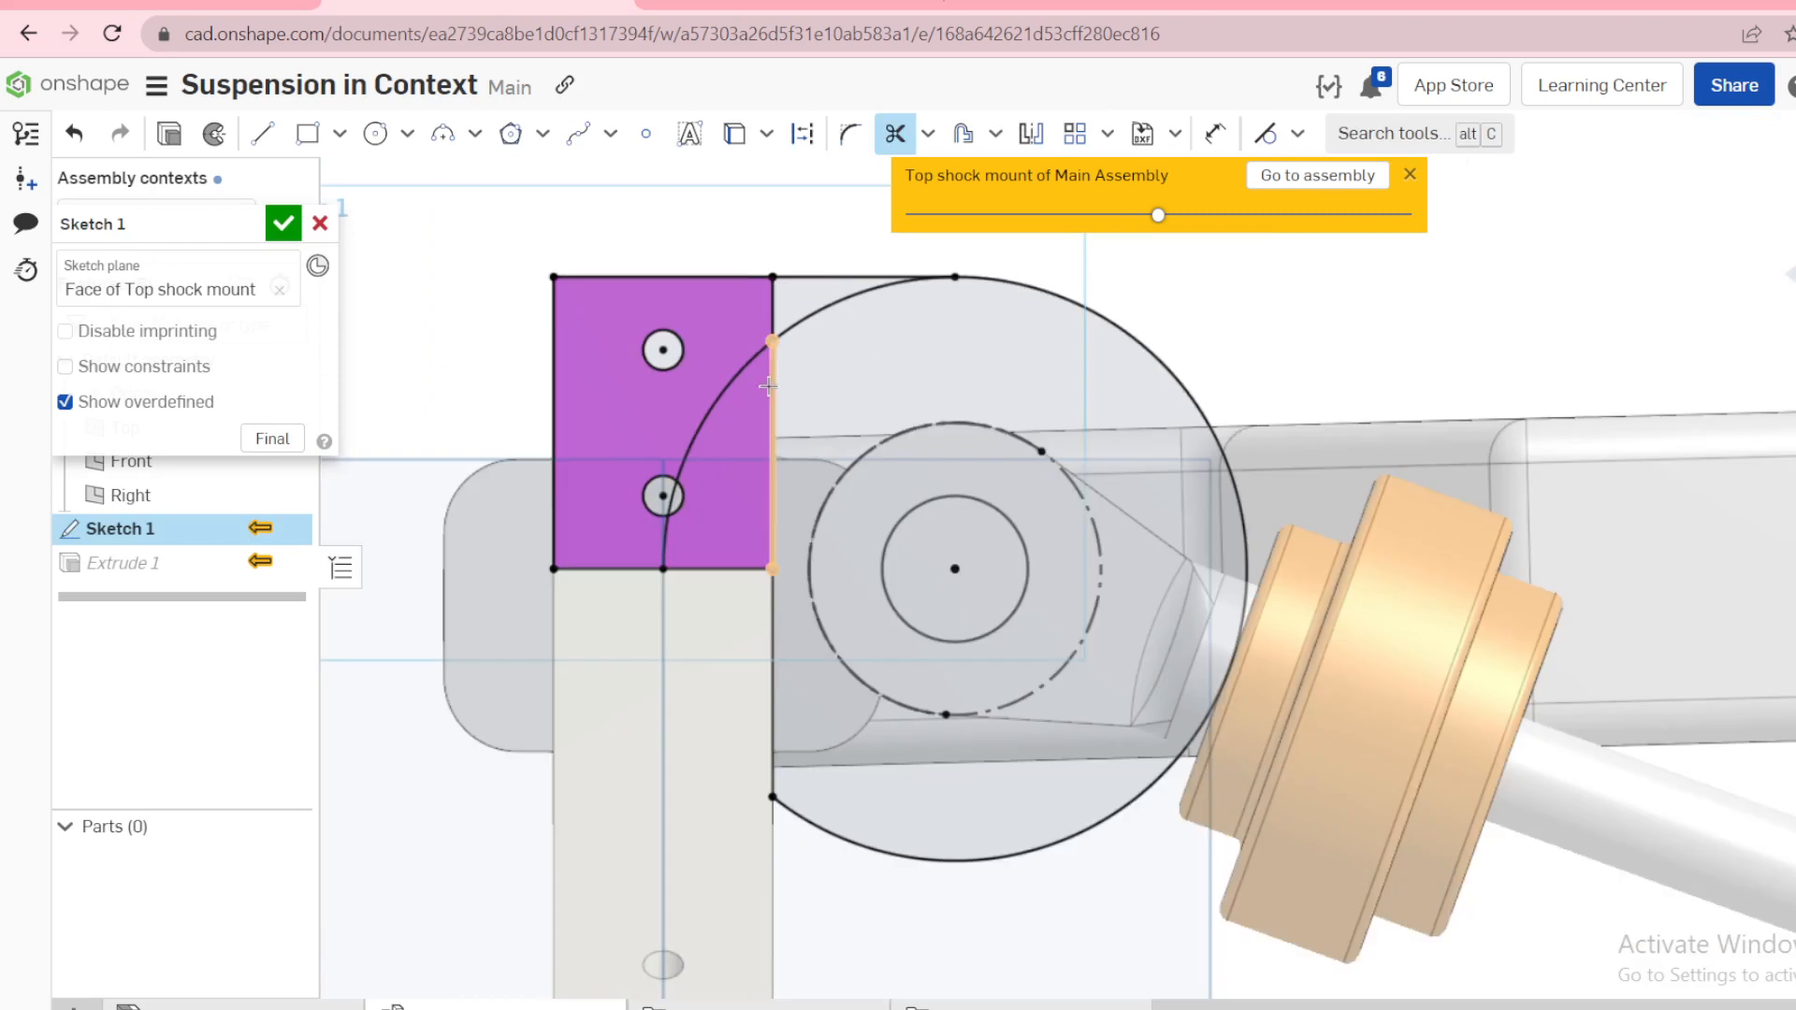
{"action": "scroll", "coordinate": [764, 344], "scroll_direction": "up", "scroll_amount": 2}
{"action": "mouse_move", "coordinate": [701, 492]}
{"action": "left_mouse_down"}
{"action": "mouse_move", "coordinate": [674, 397]}
{"action": "mouse_move", "coordinate": [710, 616]}
{"action": "mouse_move", "coordinate": [545, 644]}
{"action": "mouse_move", "coordinate": [742, 497]}
{"action": "left_mouse_up"}
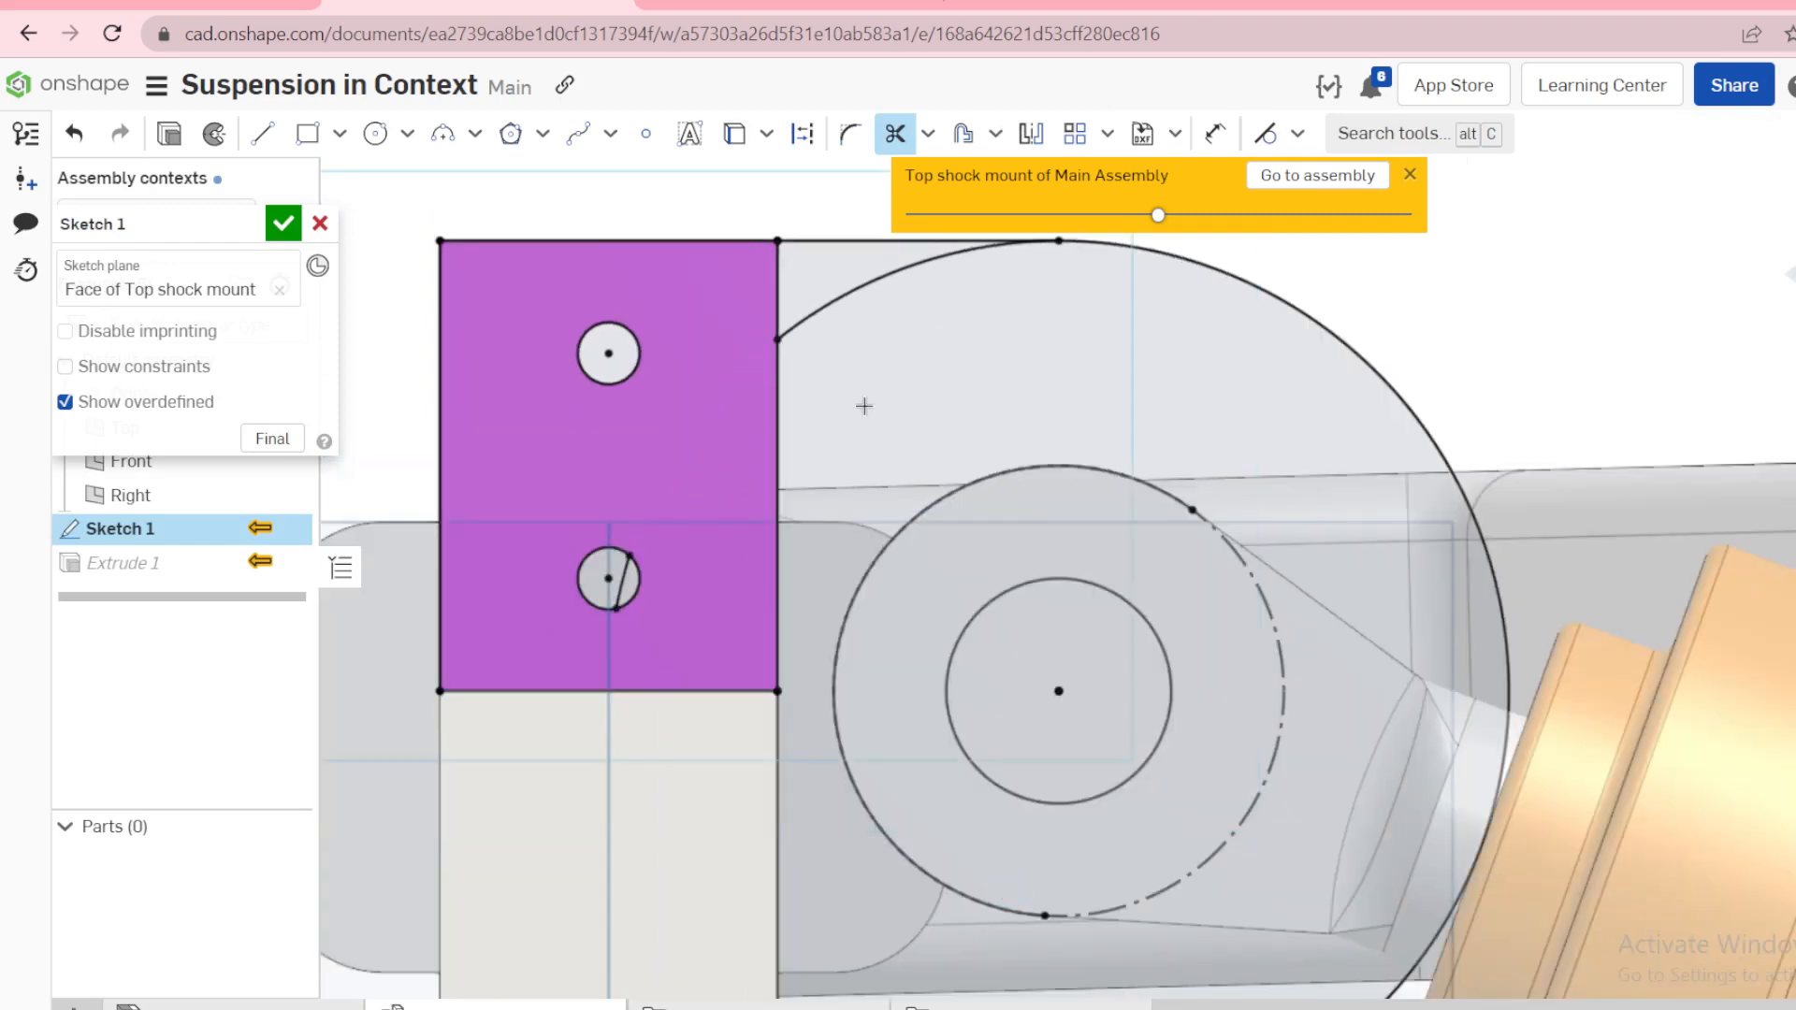
{"action": "left_click_drag", "start_coordinate": [864, 403], "coordinate": [818, 287]}
{"action": "scroll", "coordinate": [961, 400], "scroll_direction": "down", "scroll_amount": 2}
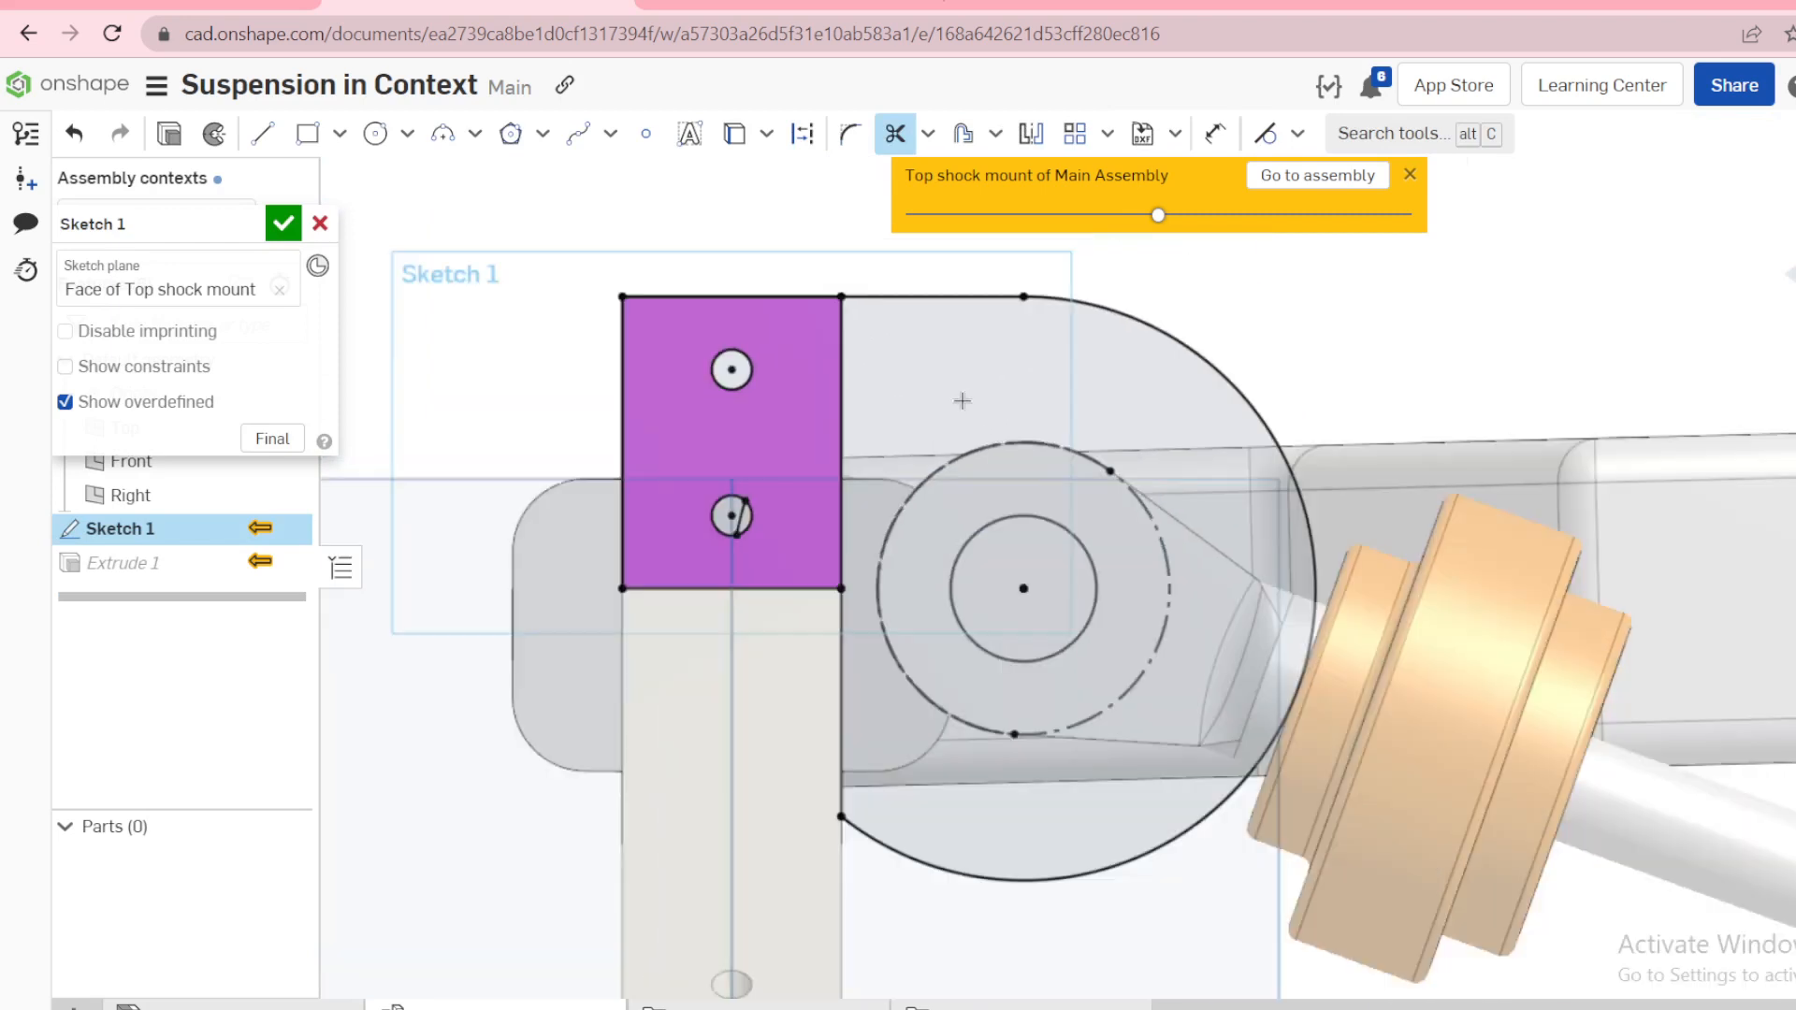
{"action": "left_click_drag", "start_coordinate": [819, 381], "coordinate": [825, 458]}
{"action": "left_click_drag", "start_coordinate": [851, 535], "coordinate": [857, 546]}
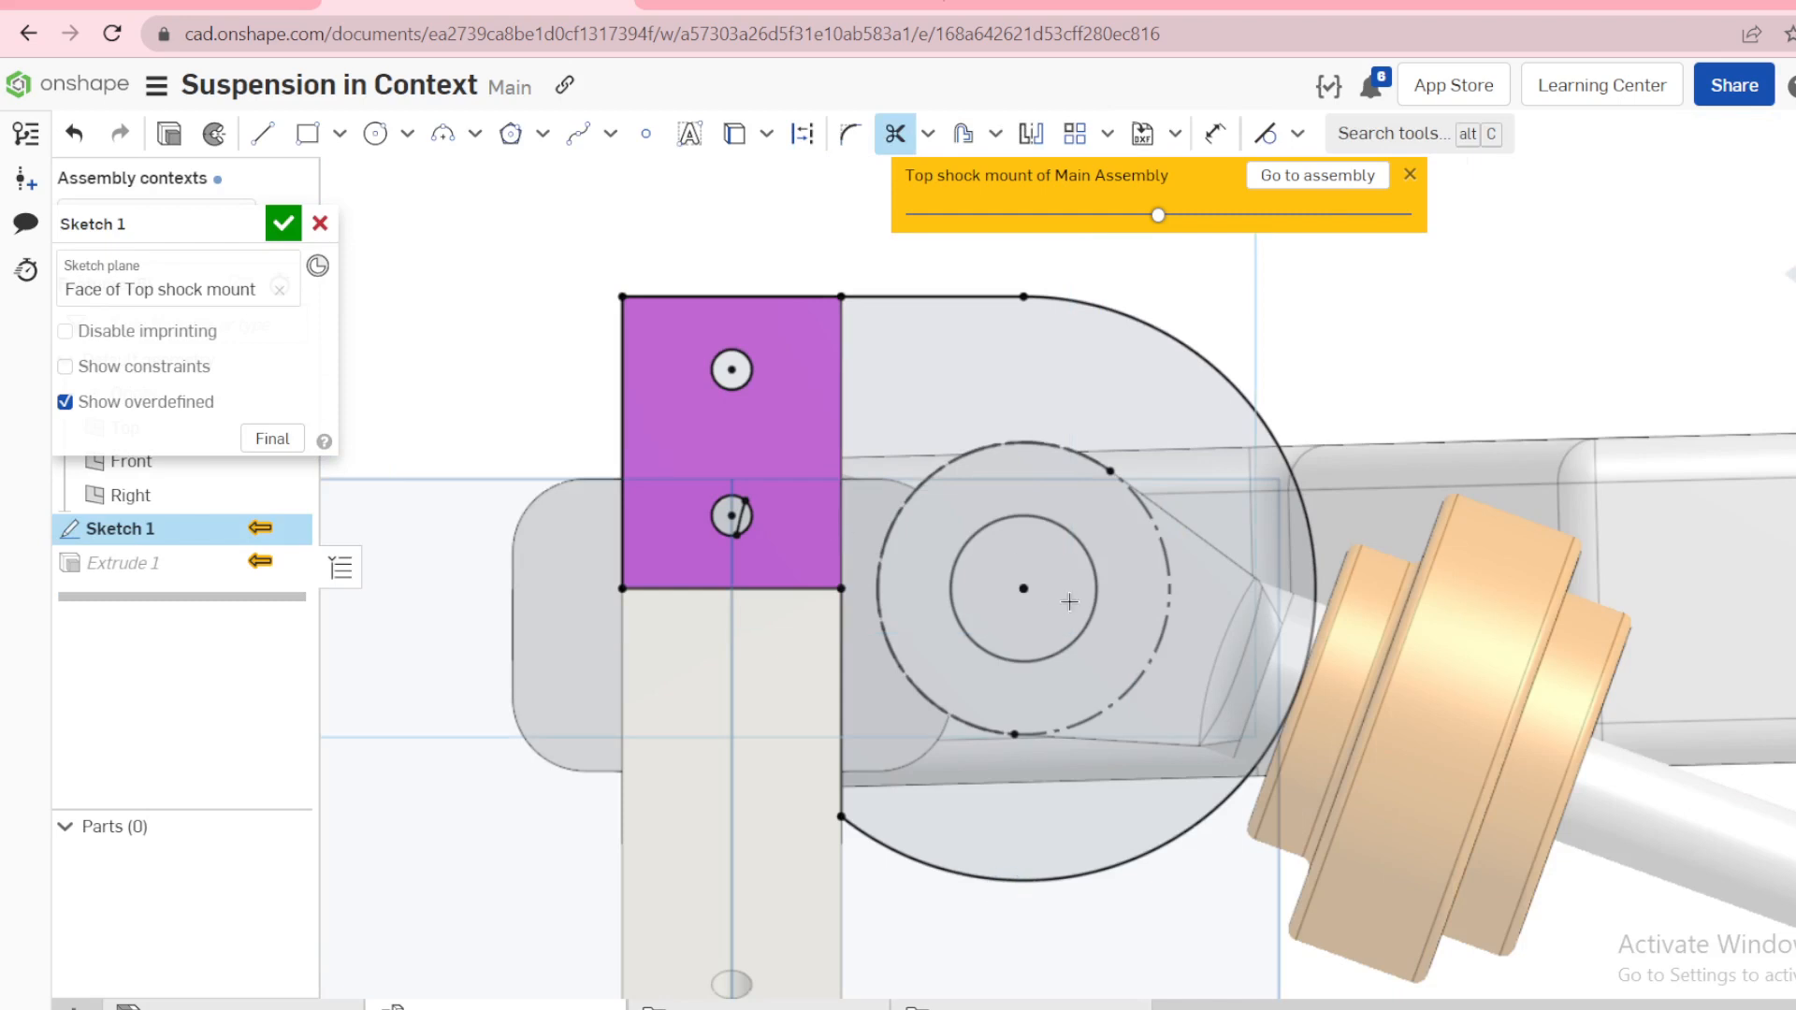
{"action": "scroll", "coordinate": [1341, 528], "scroll_direction": "down", "scroll_amount": 2}
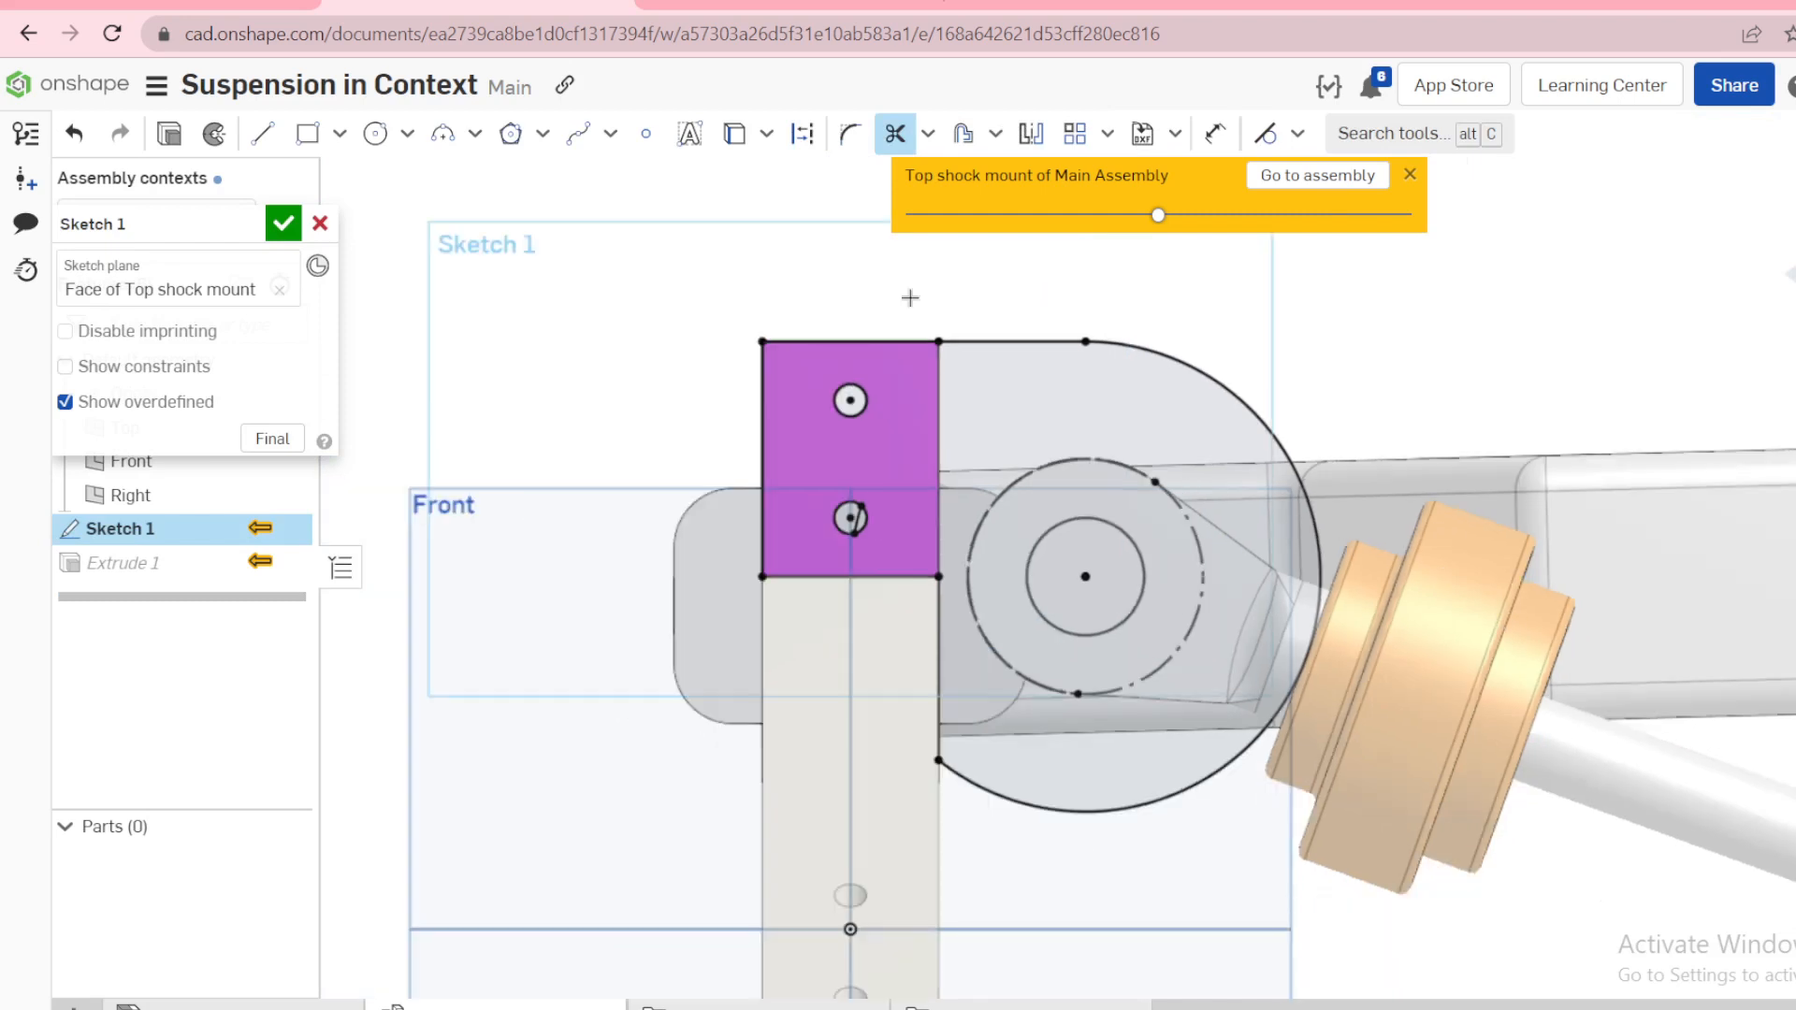
{"action": "left_click", "coordinate": [283, 222]}
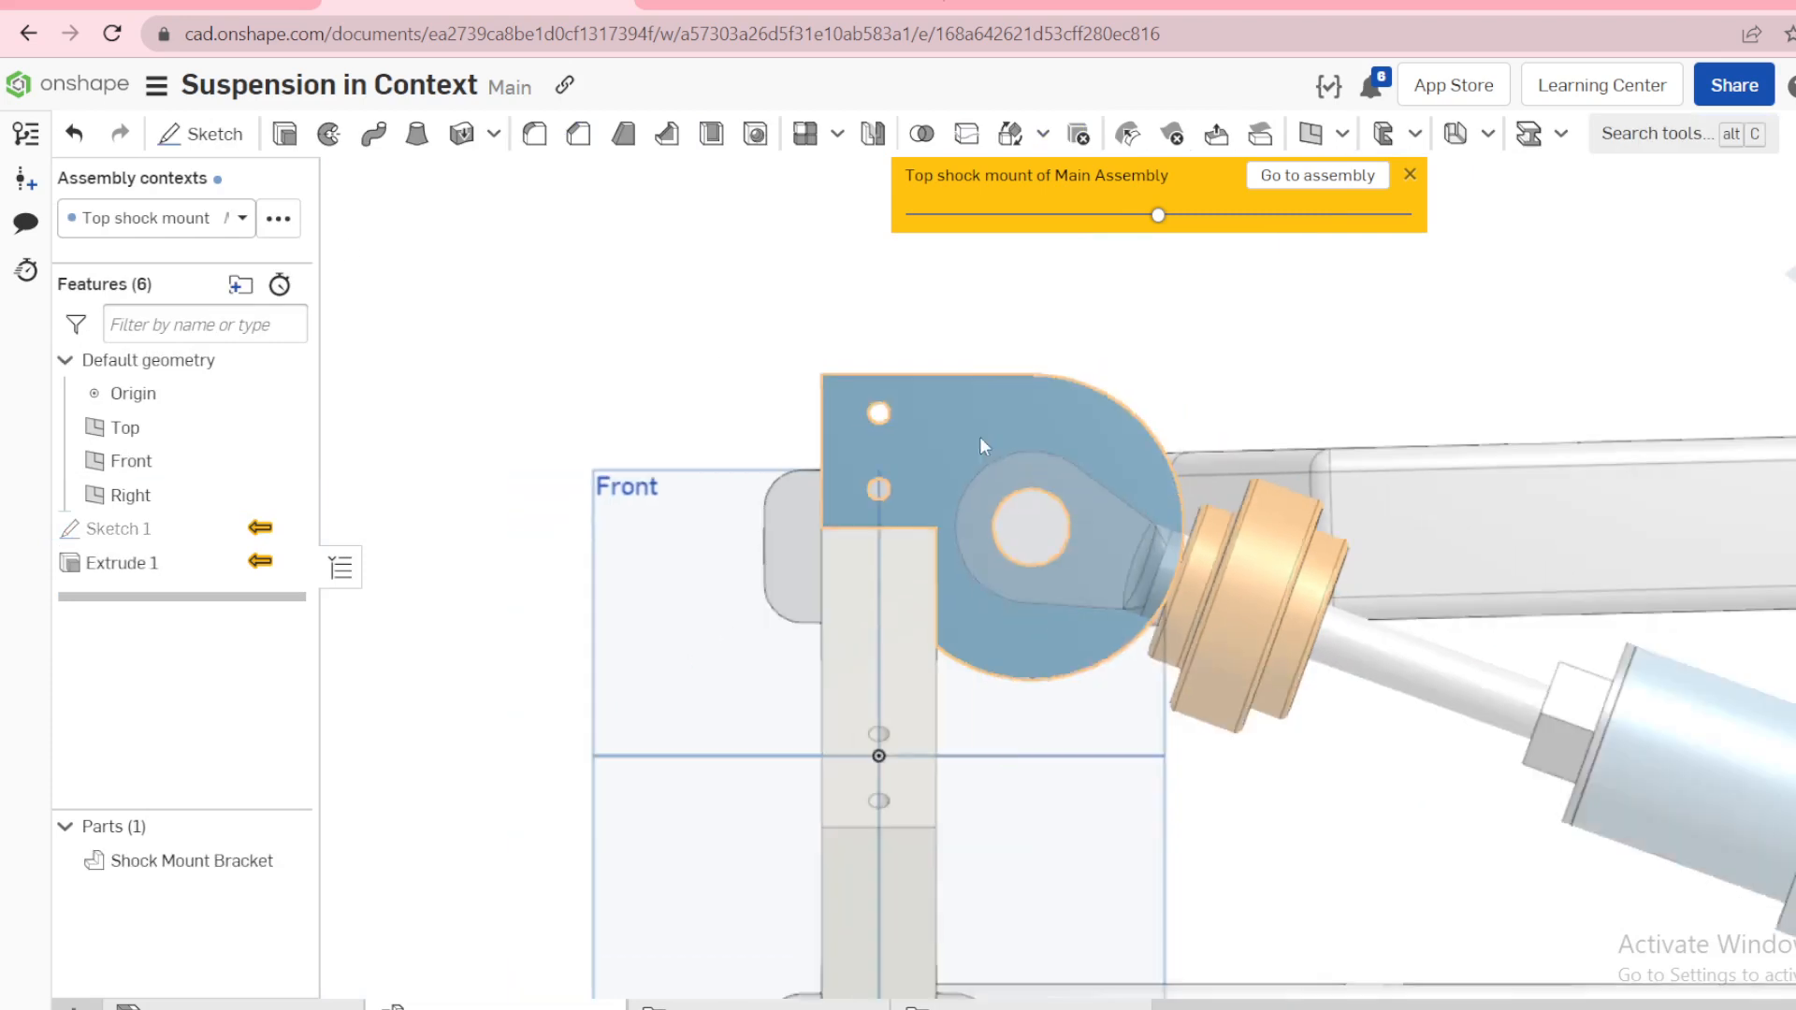
Step: Inspect the bracket at an angle, reopen Sketch 1 from the front, and delete the large arc around the shock eye
{"action": "right_click_drag", "start_coordinate": [980, 436], "coordinate": [900, 473]}
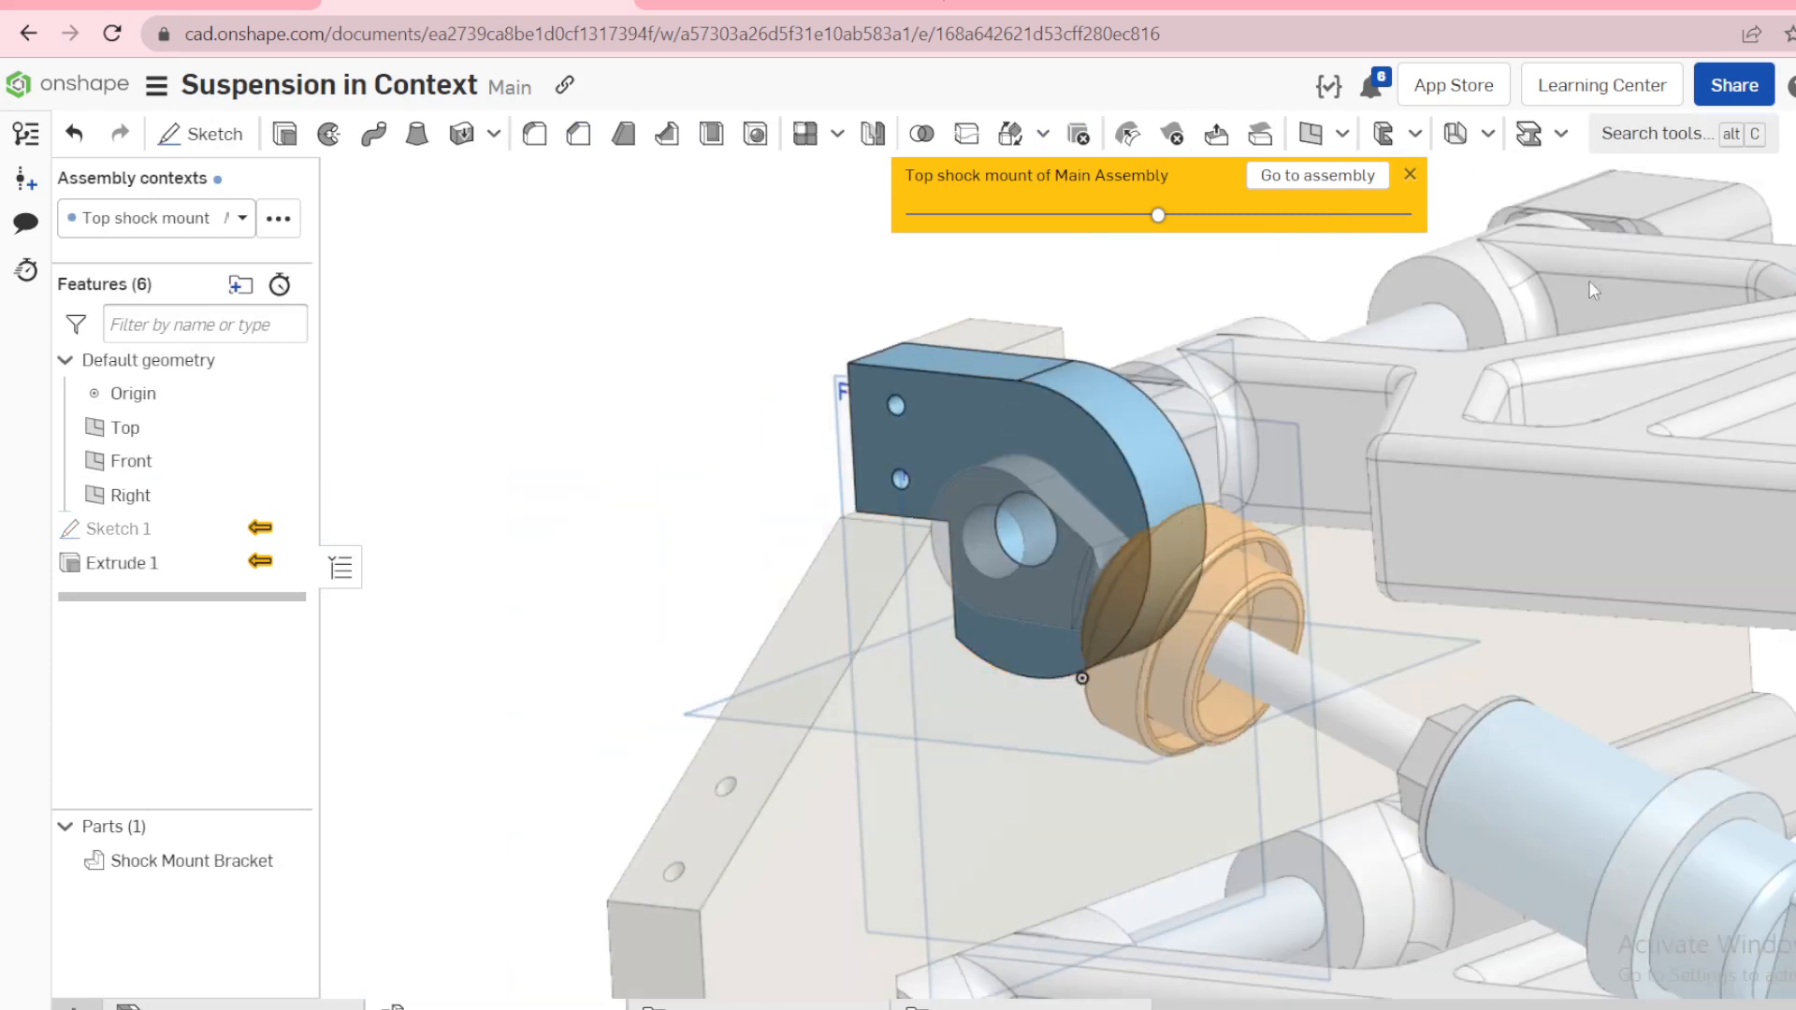
{"action": "key", "text": "shift+1"}
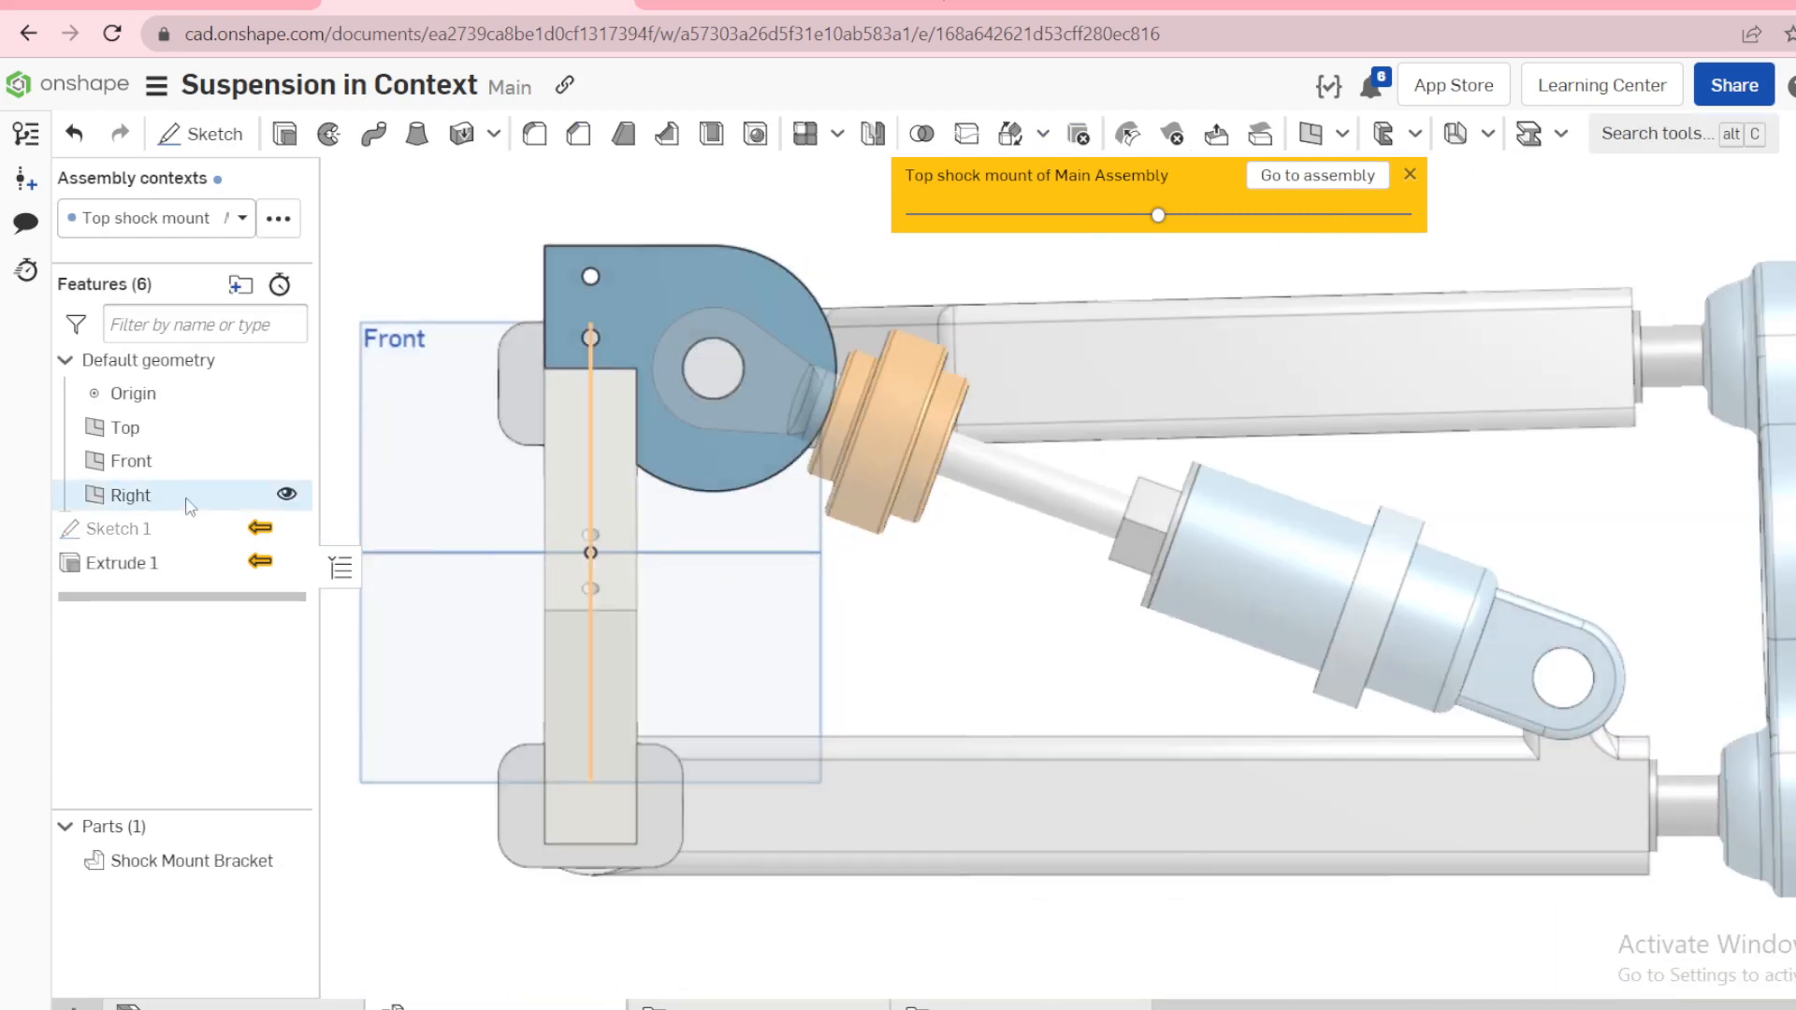
{"action": "right_click", "coordinate": [182, 529]}
{"action": "left_click", "coordinate": [235, 579]}
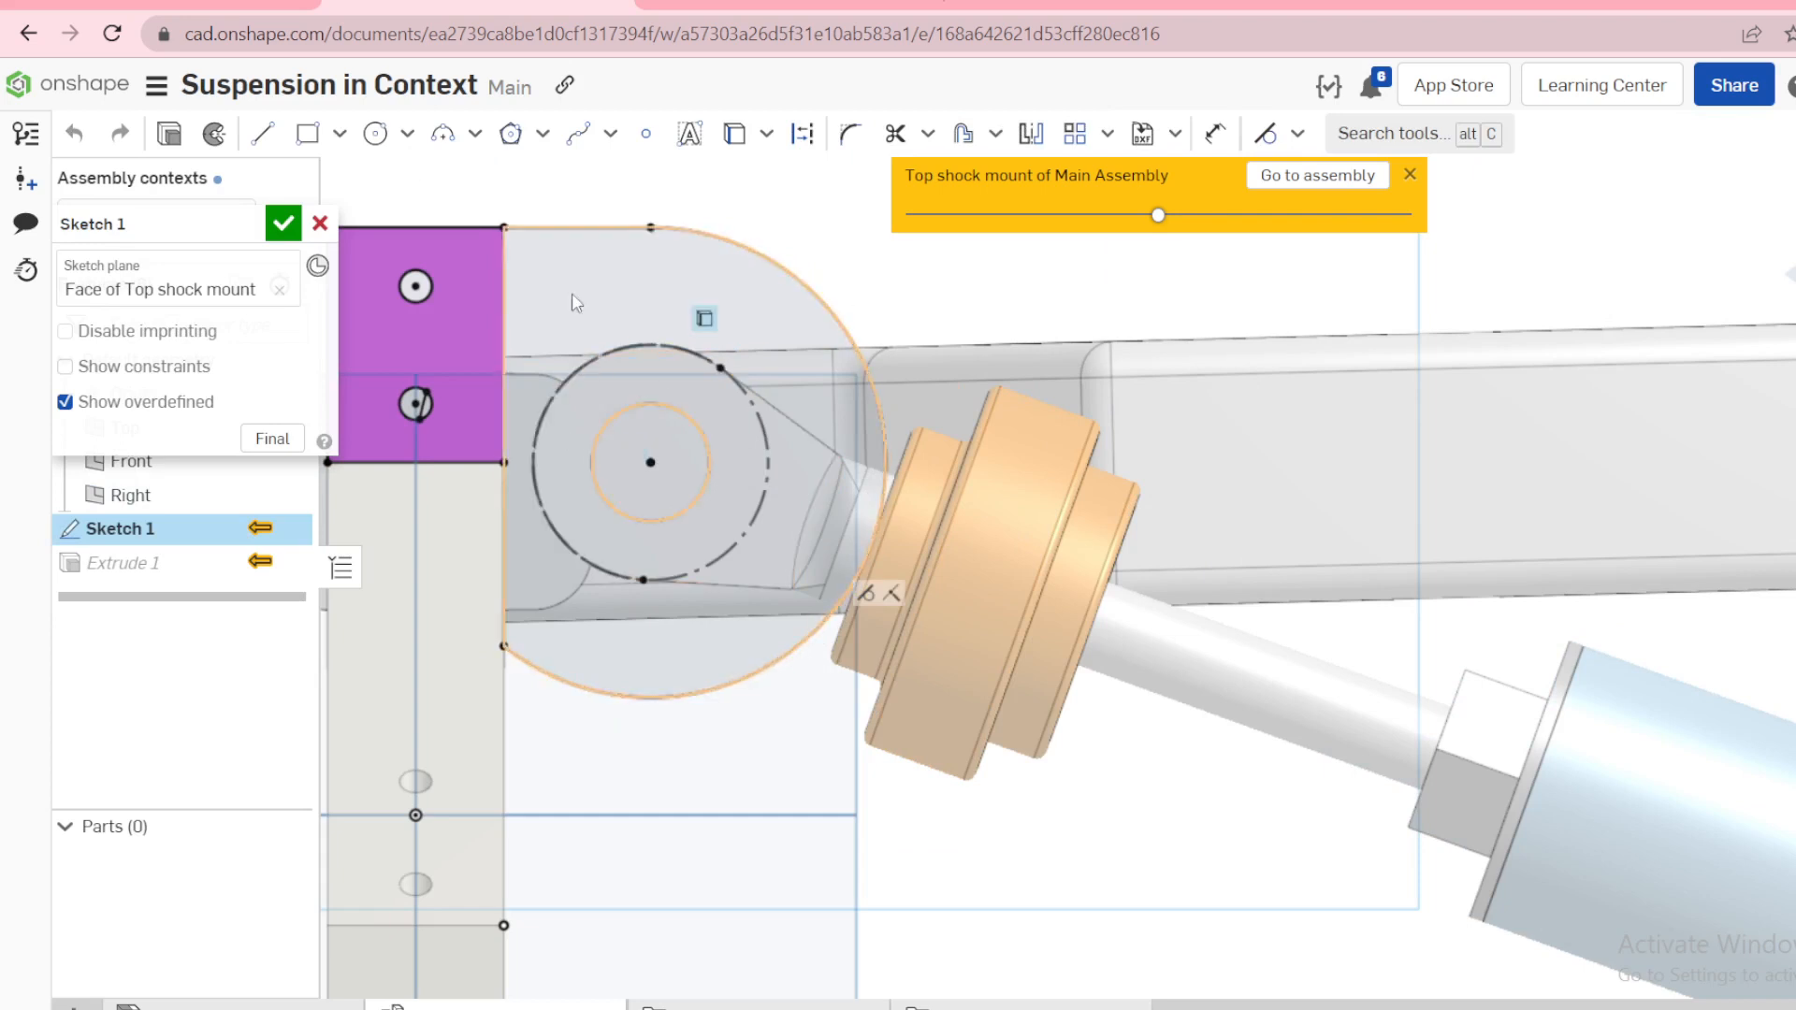
{"action": "left_click", "coordinate": [682, 240]}
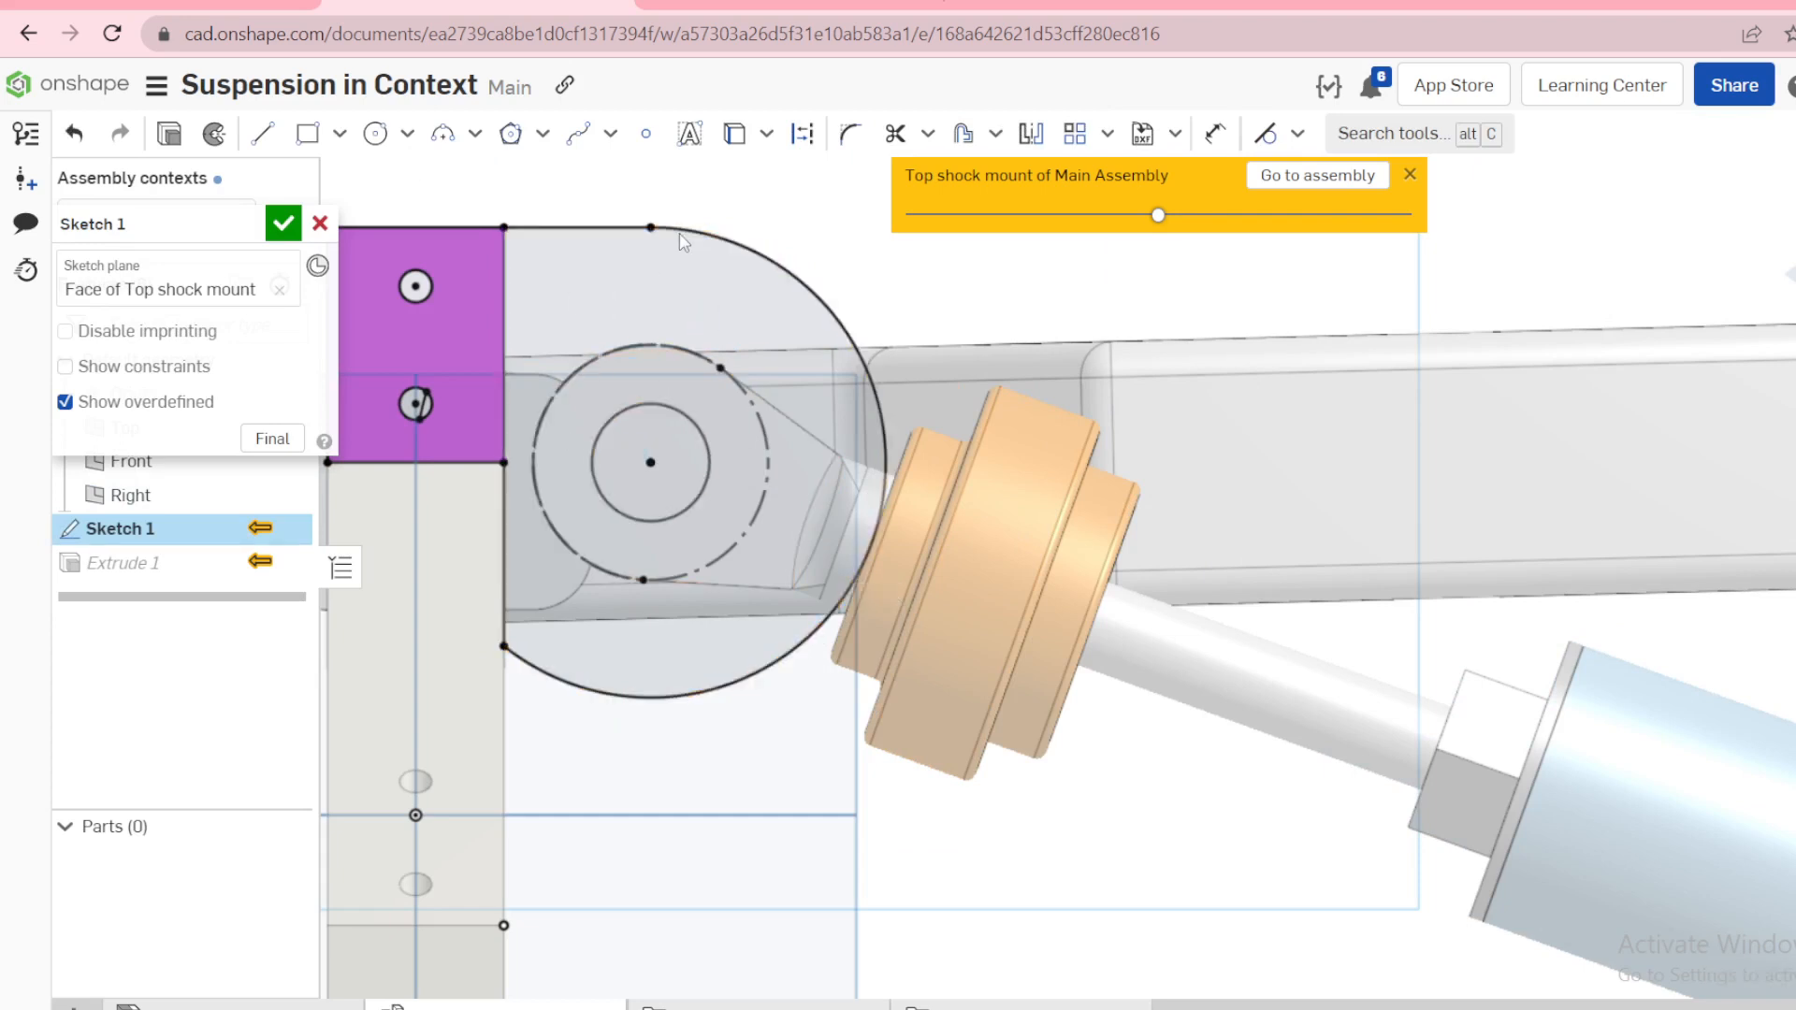
{"action": "key", "text": "Delete"}
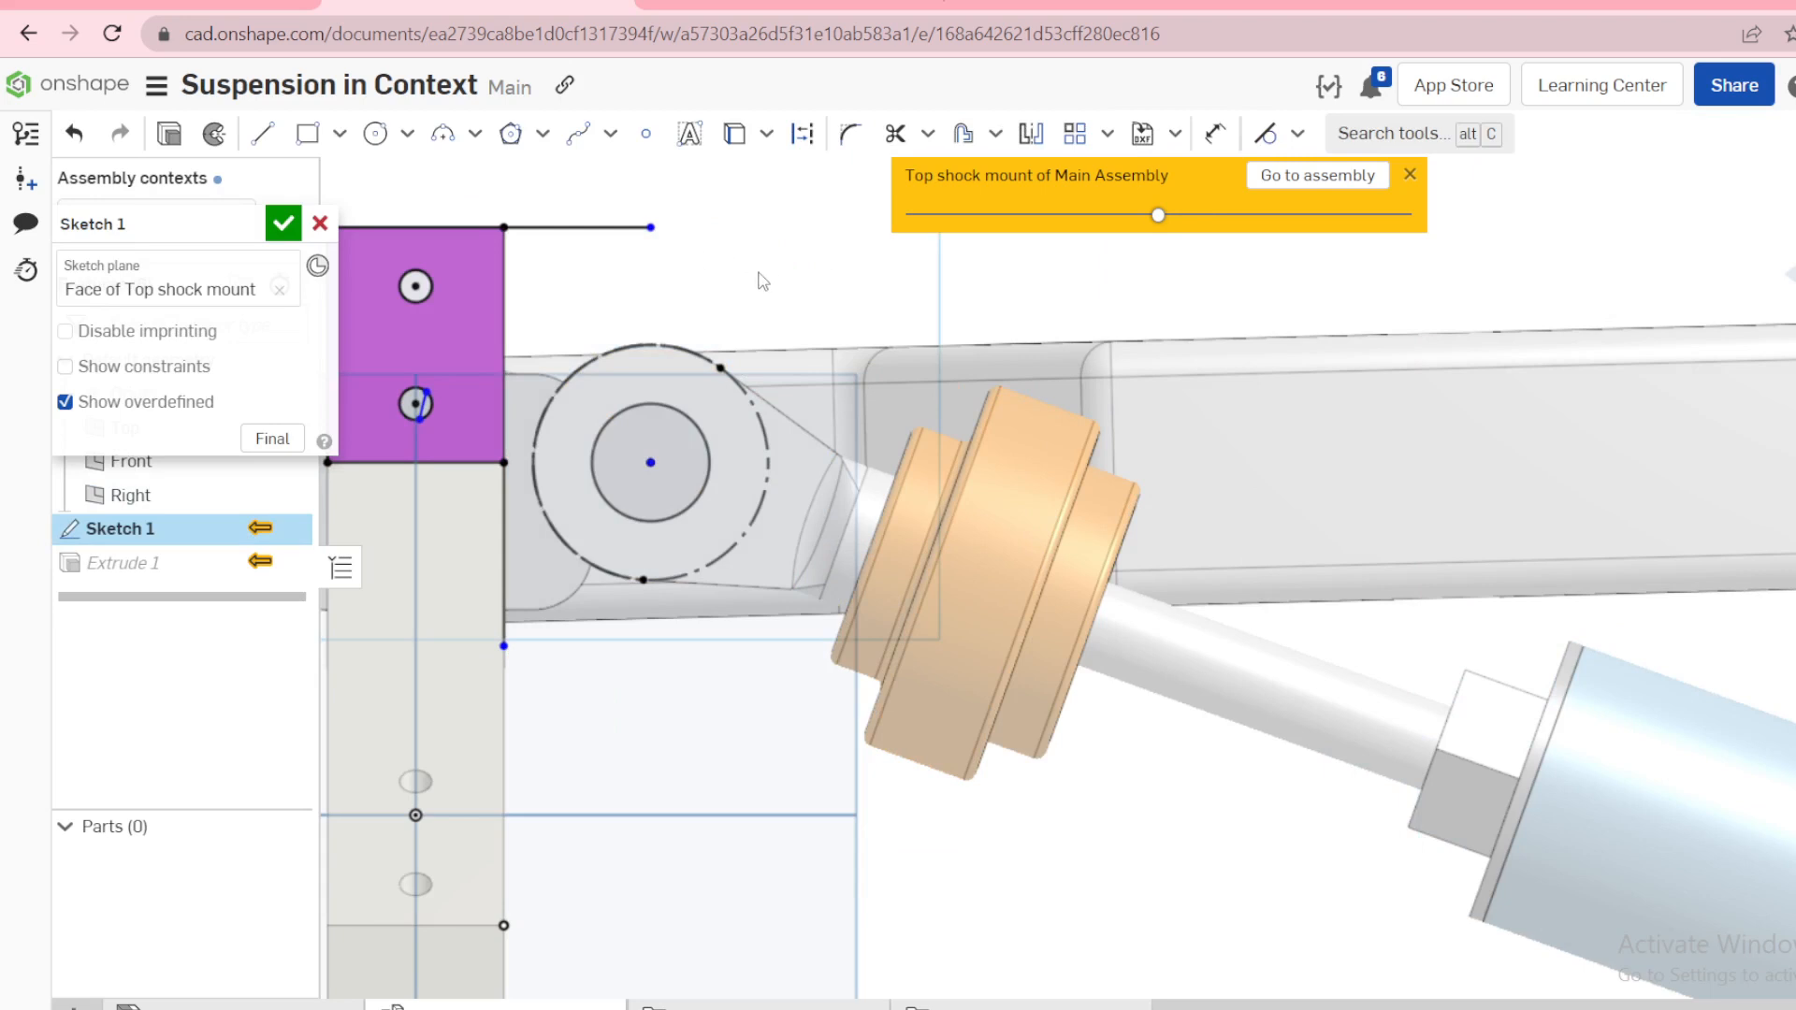
Step: Draw a circle centred on the shock eye's hole and dimension its diameter to 40 mm
{"action": "key", "text": "c"}
{"action": "left_click", "coordinate": [652, 464]}
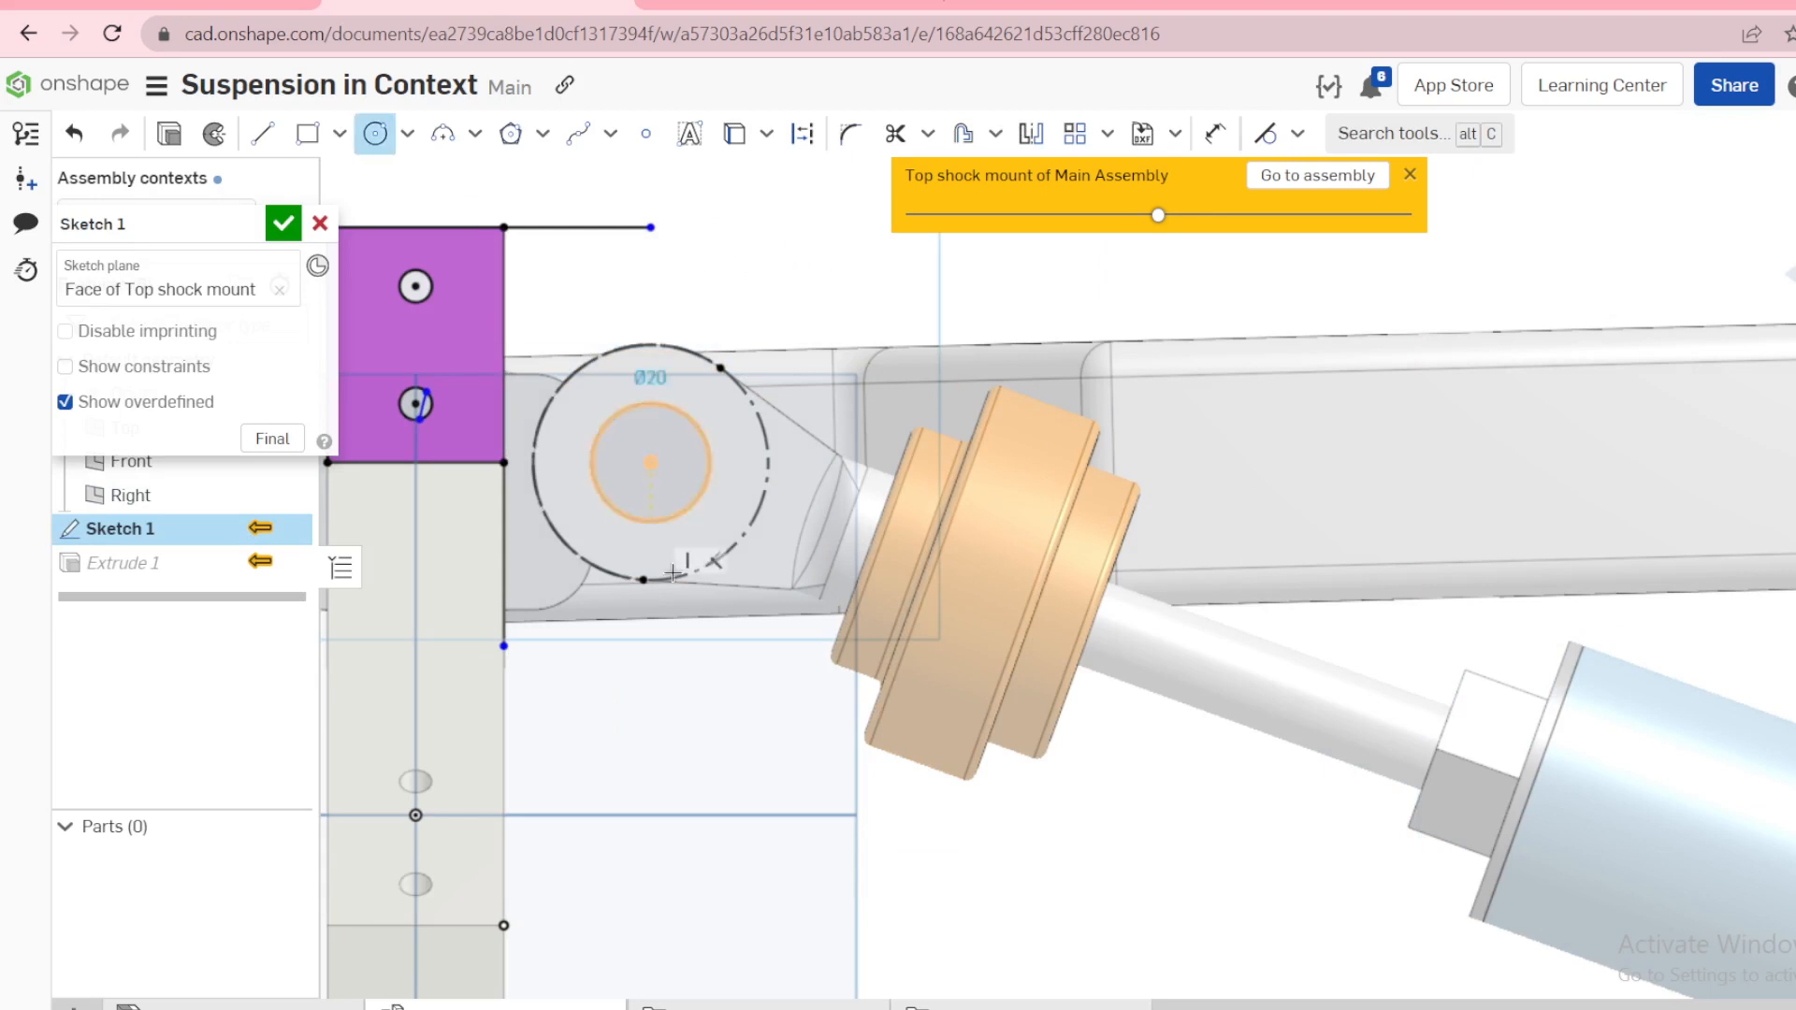
{"action": "left_click", "coordinate": [693, 621]}
{"action": "key", "text": "u"}
{"action": "left_click", "coordinate": [693, 622]}
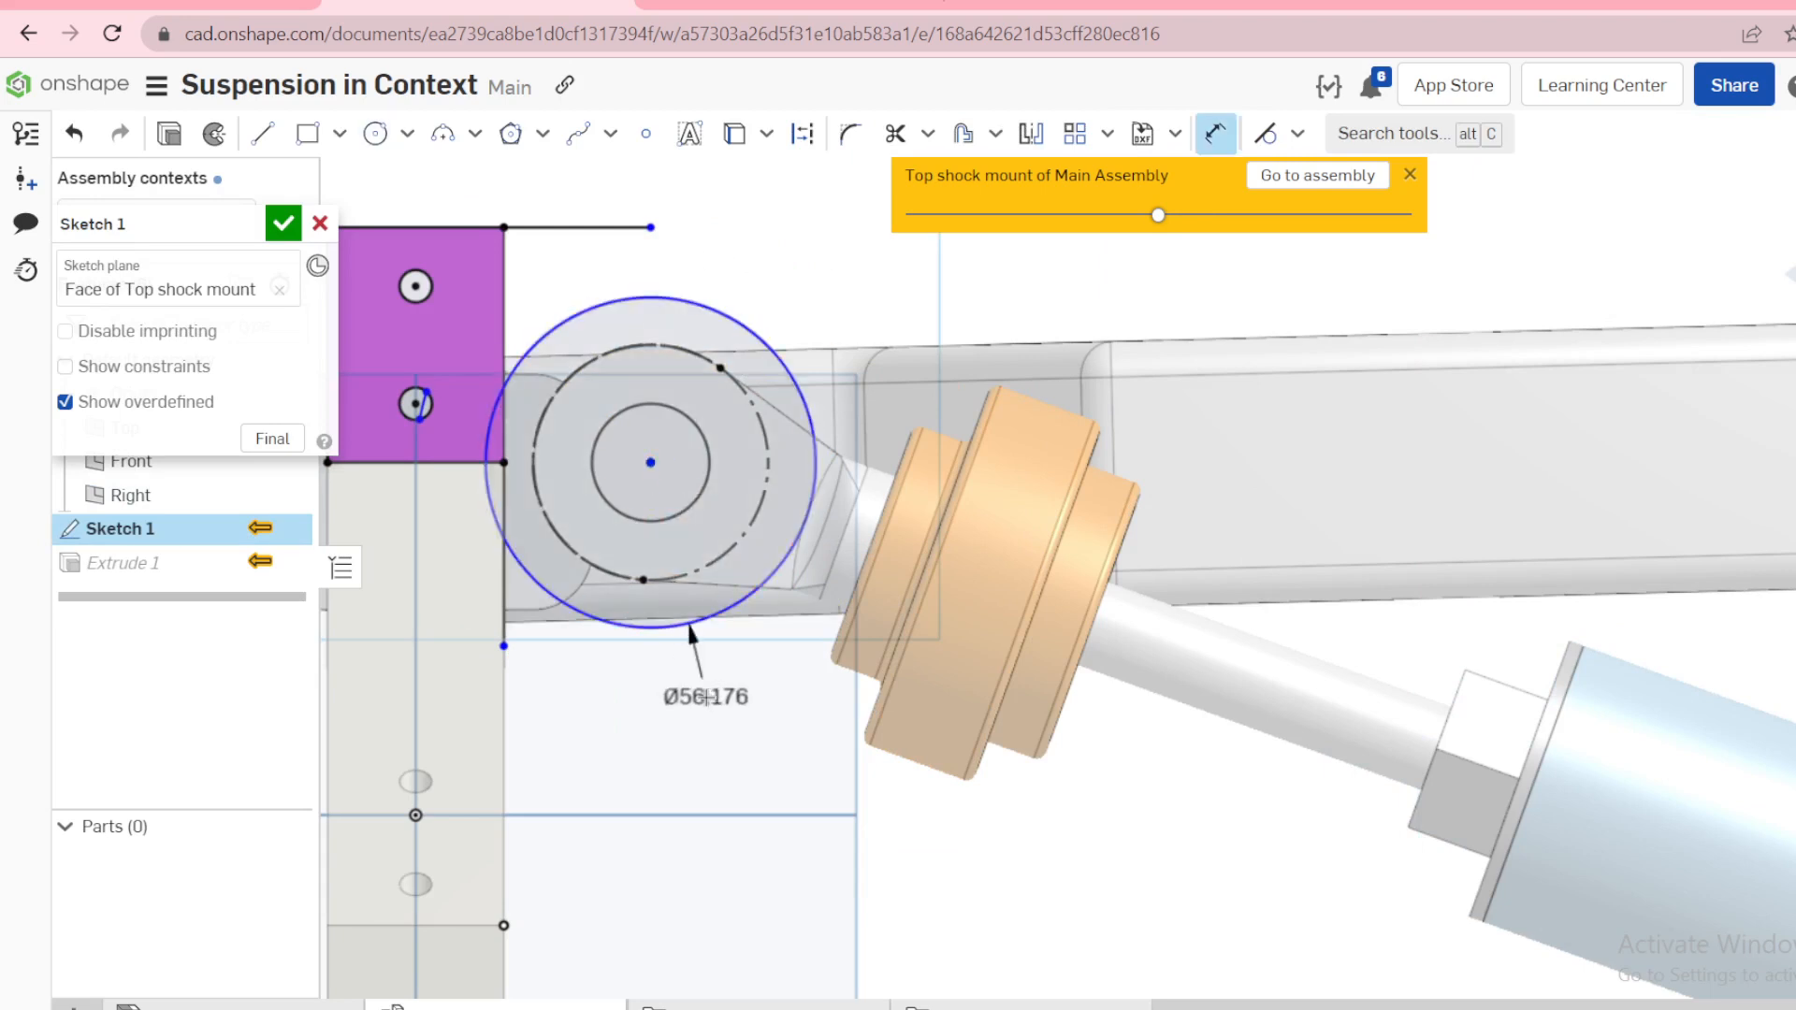
{"action": "left_click", "coordinate": [707, 697]}
{"action": "type", "text": "4"}
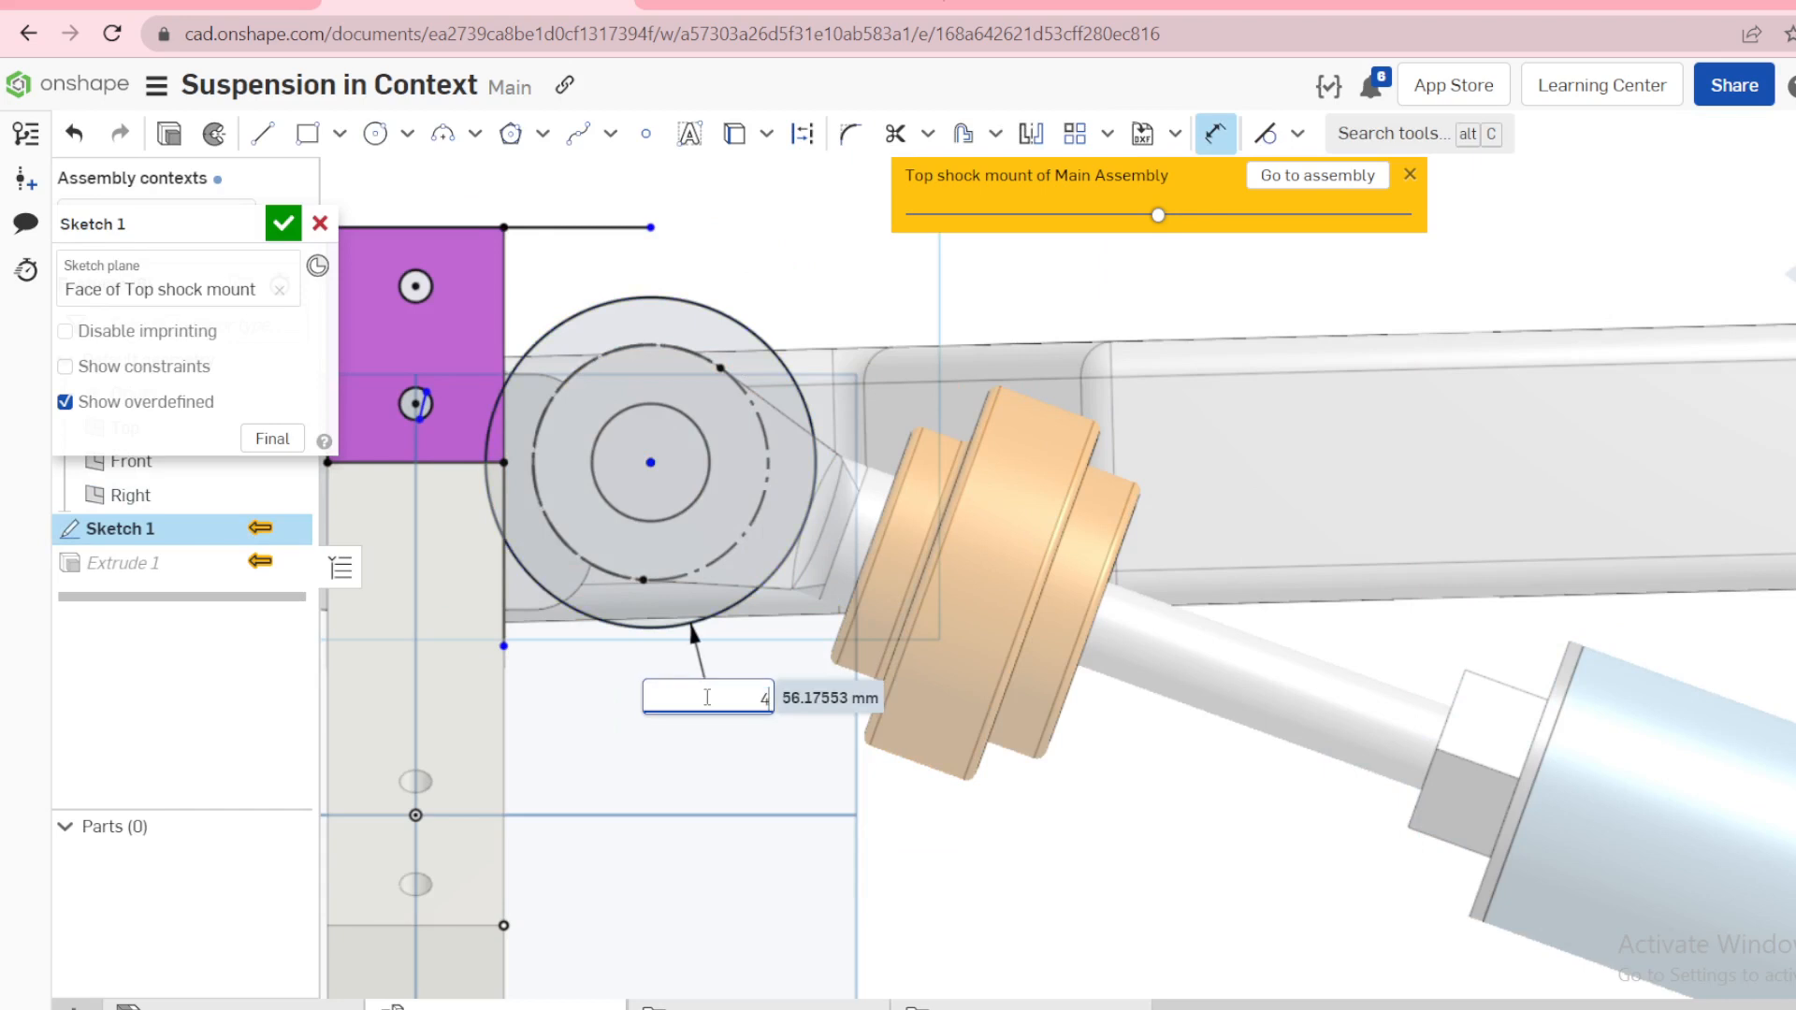
{"action": "type", "text": "0"}
{"action": "key", "text": "Return"}
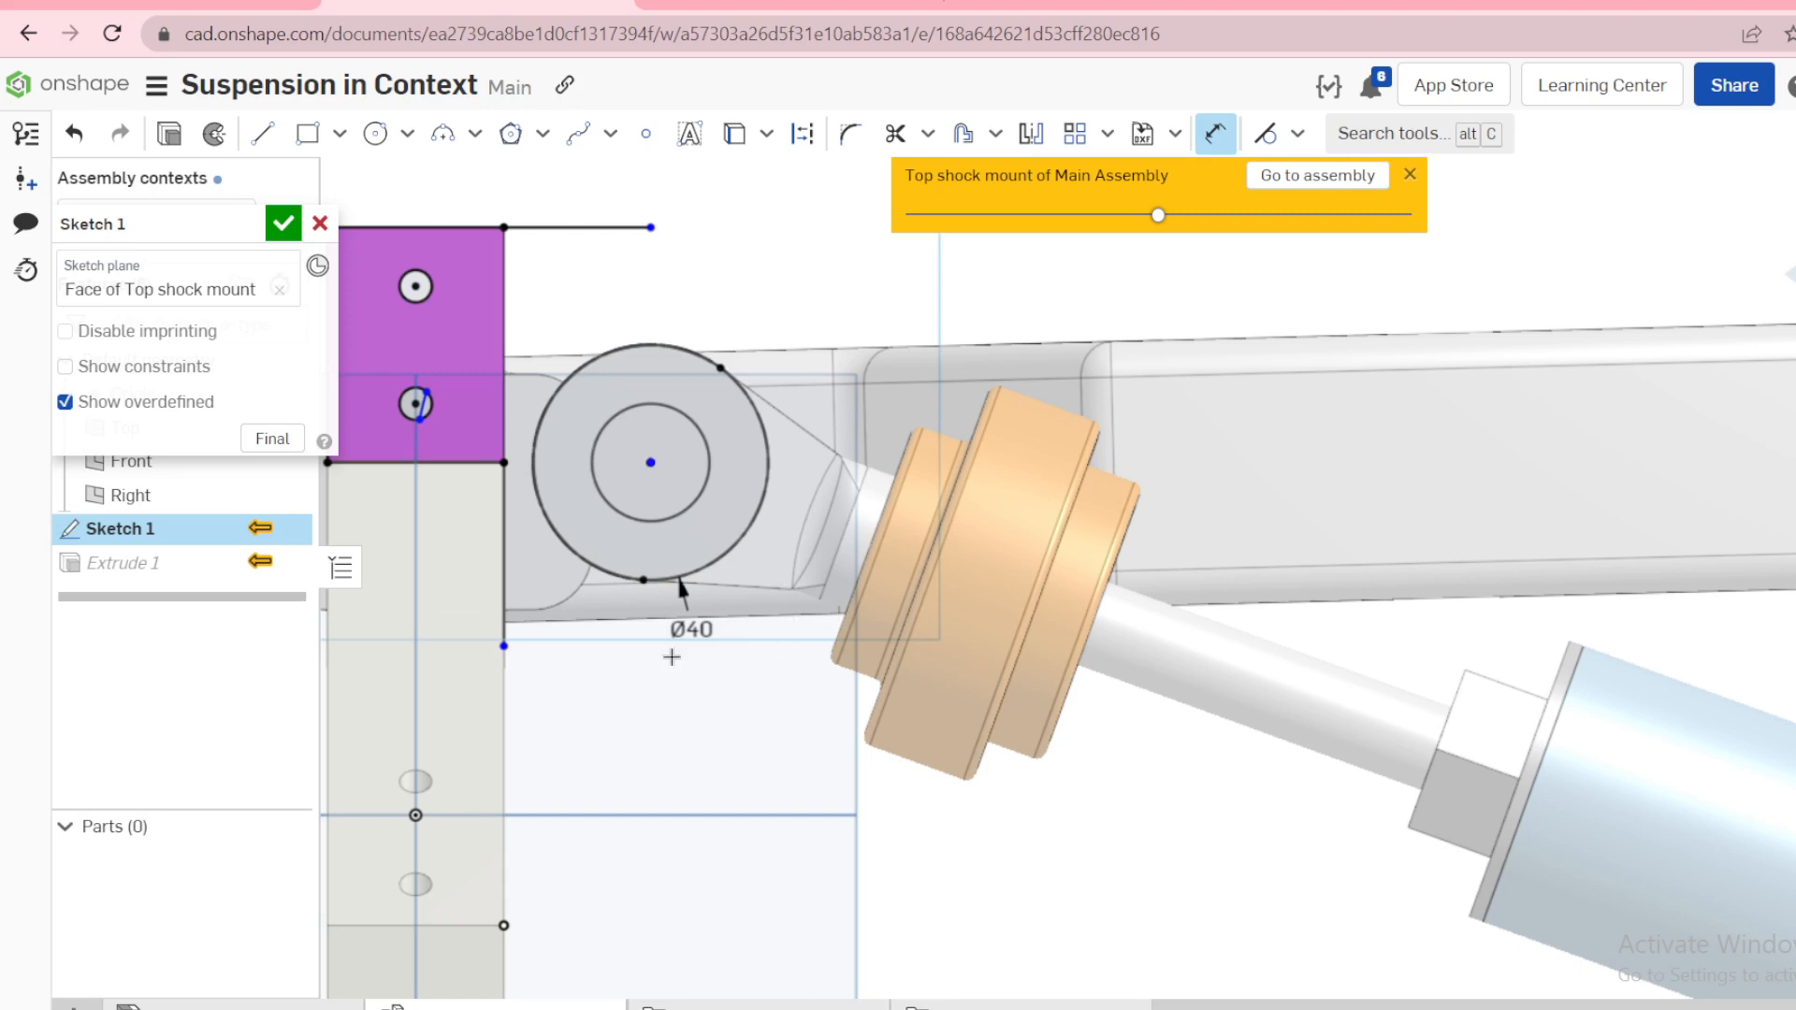
Step: Draw a horizontal line about 24 mm long from the 40 mm circle's bottom to the projected frame edge, and trim the edge below it
{"action": "key", "text": "l"}
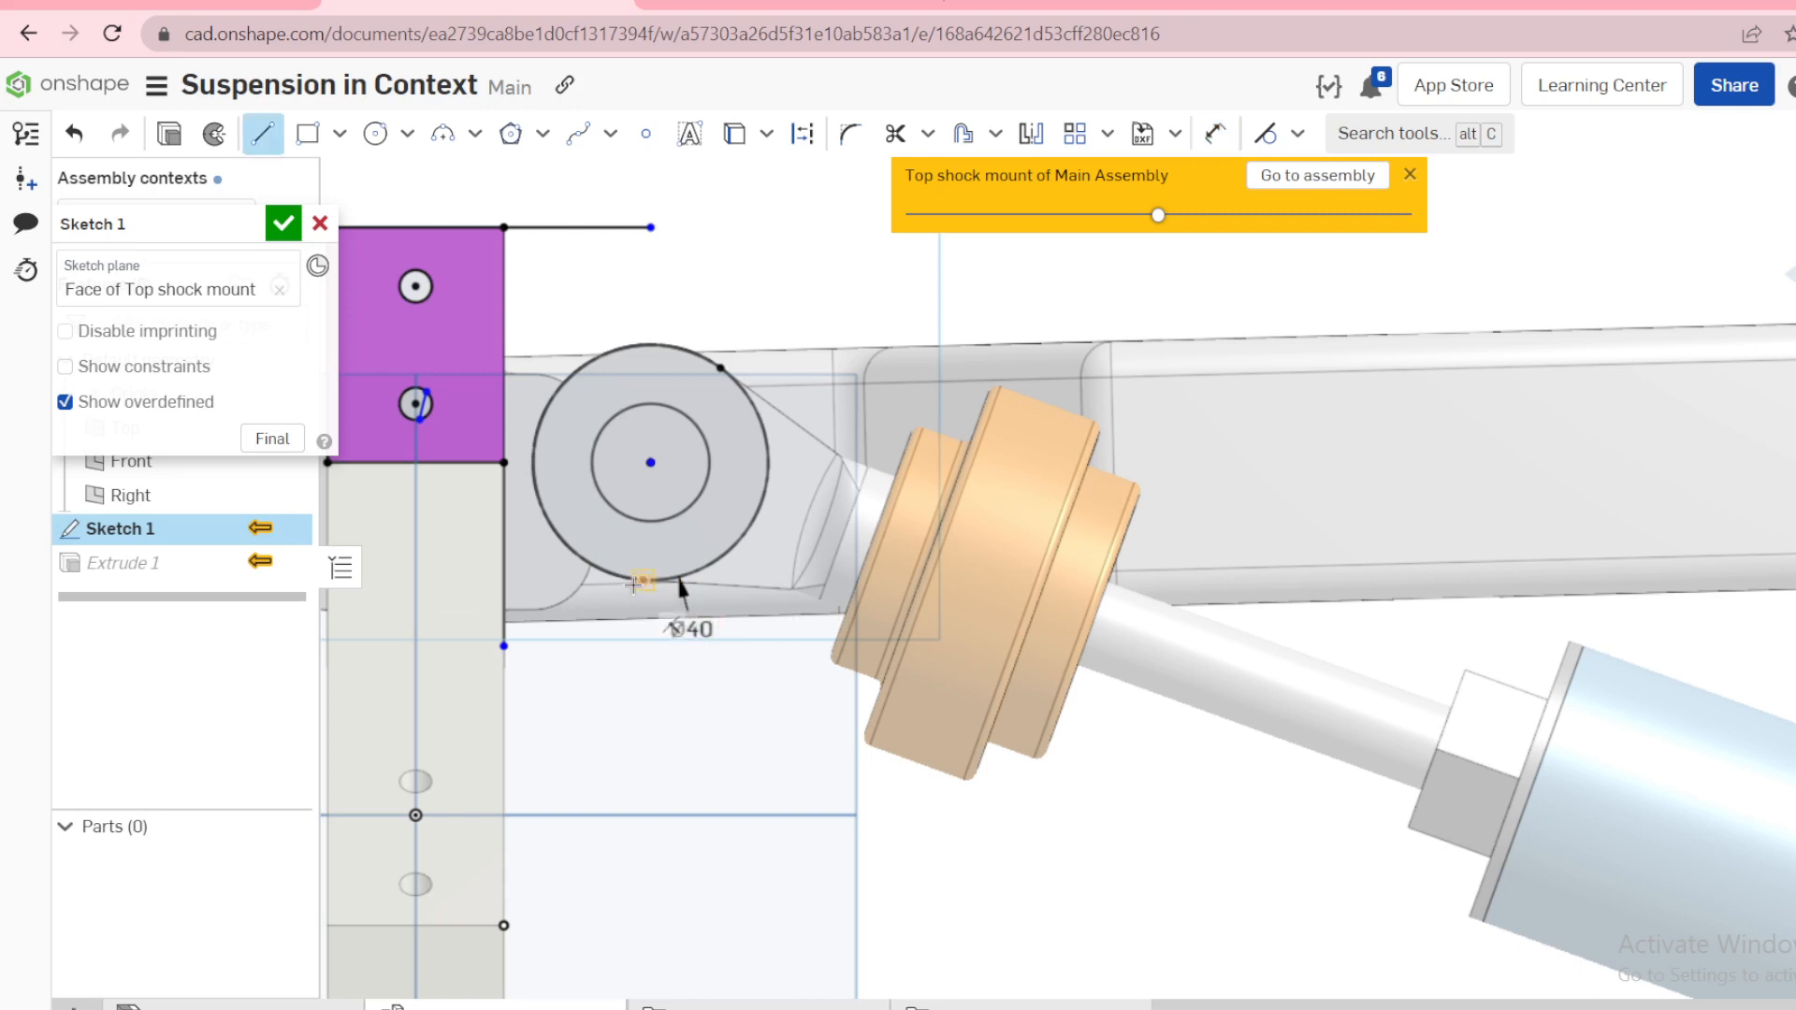
{"action": "left_click", "coordinate": [644, 580]}
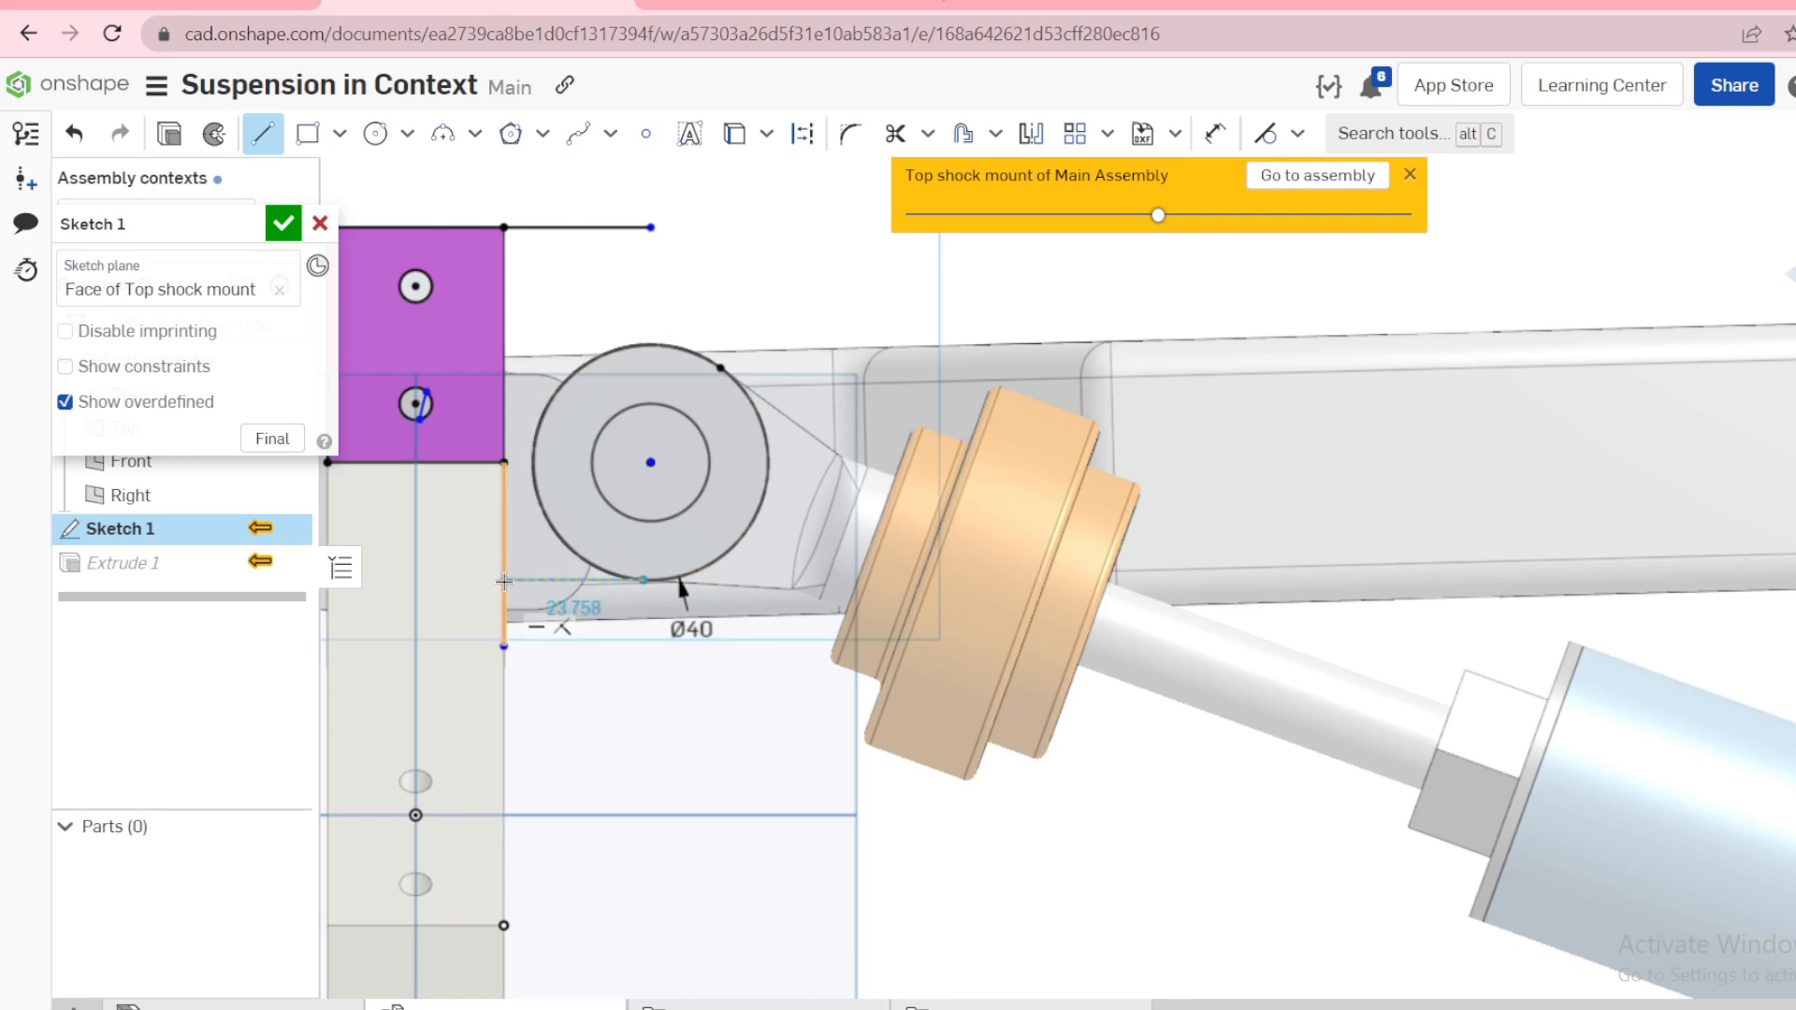
{"action": "left_click", "coordinate": [504, 581]}
{"action": "key", "text": "Escape"}
{"action": "key", "text": "m"}
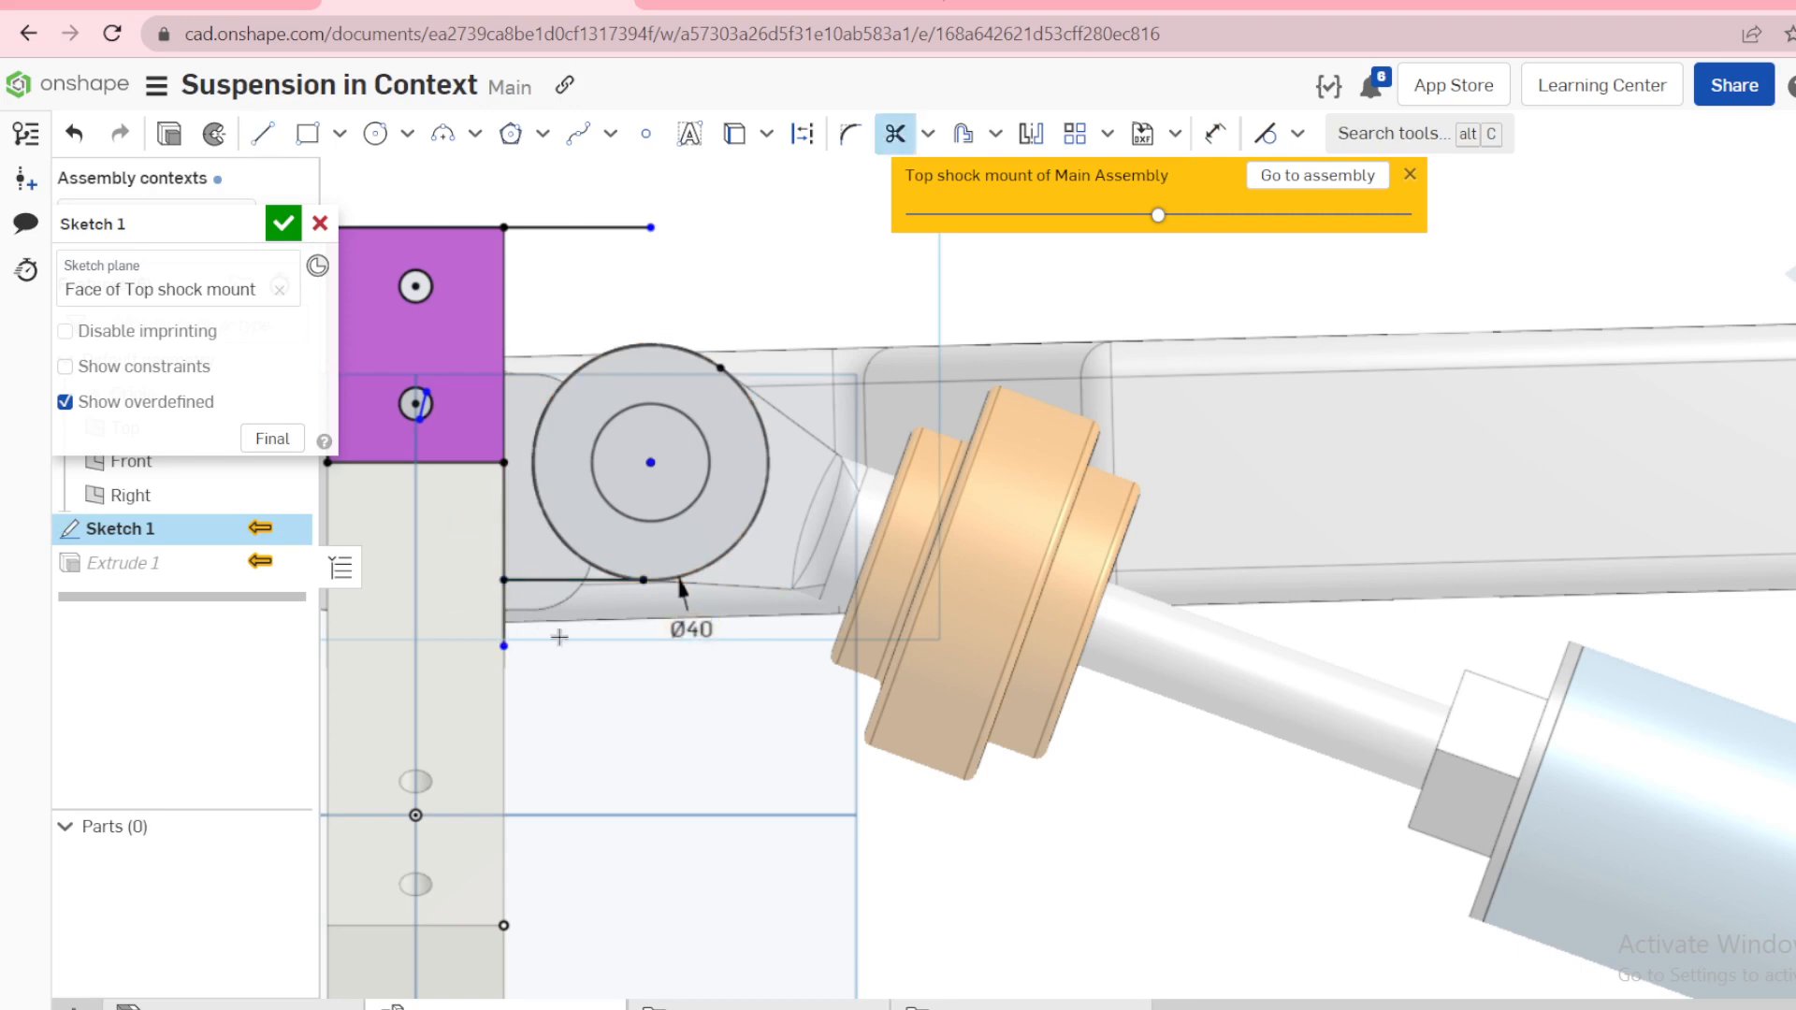
{"action": "left_click", "coordinate": [505, 622]}
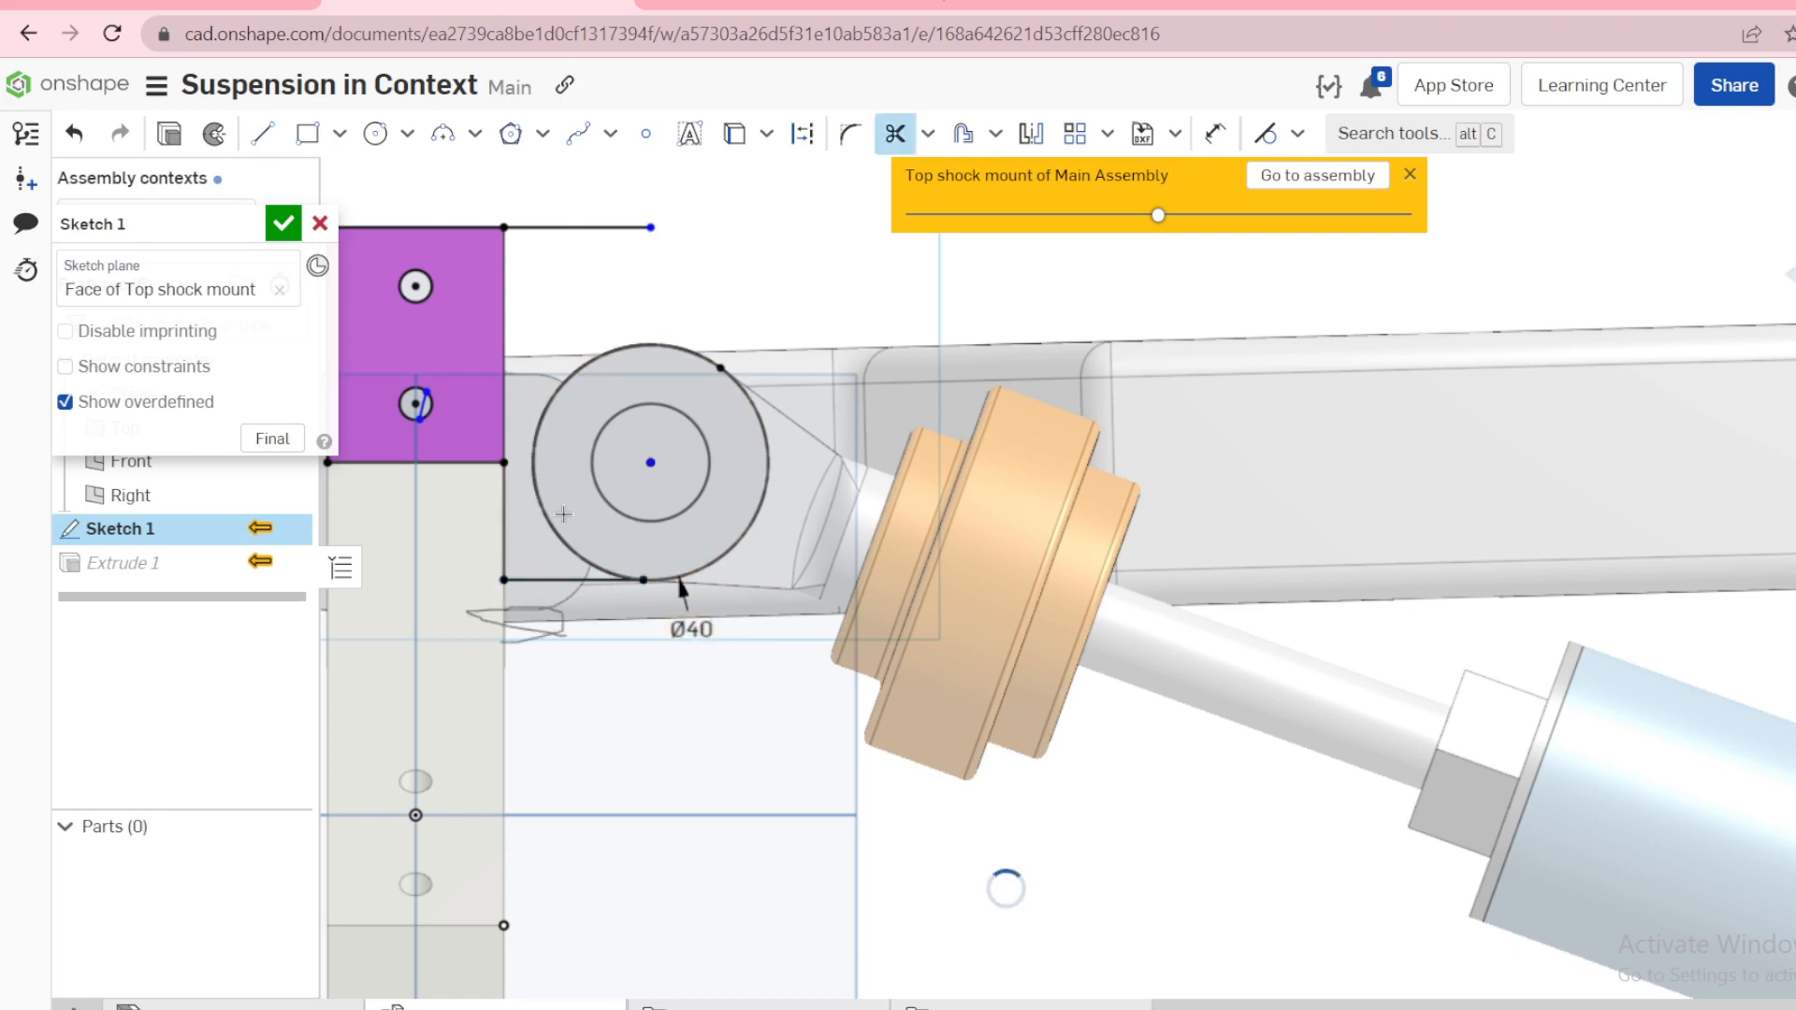
Step: Draw a line about 22 mm long upward from the 40 mm circle's right side and constrain it vertical and tangent to the circle
{"action": "scroll", "coordinate": [677, 277], "scroll_direction": "up", "scroll_amount": 2}
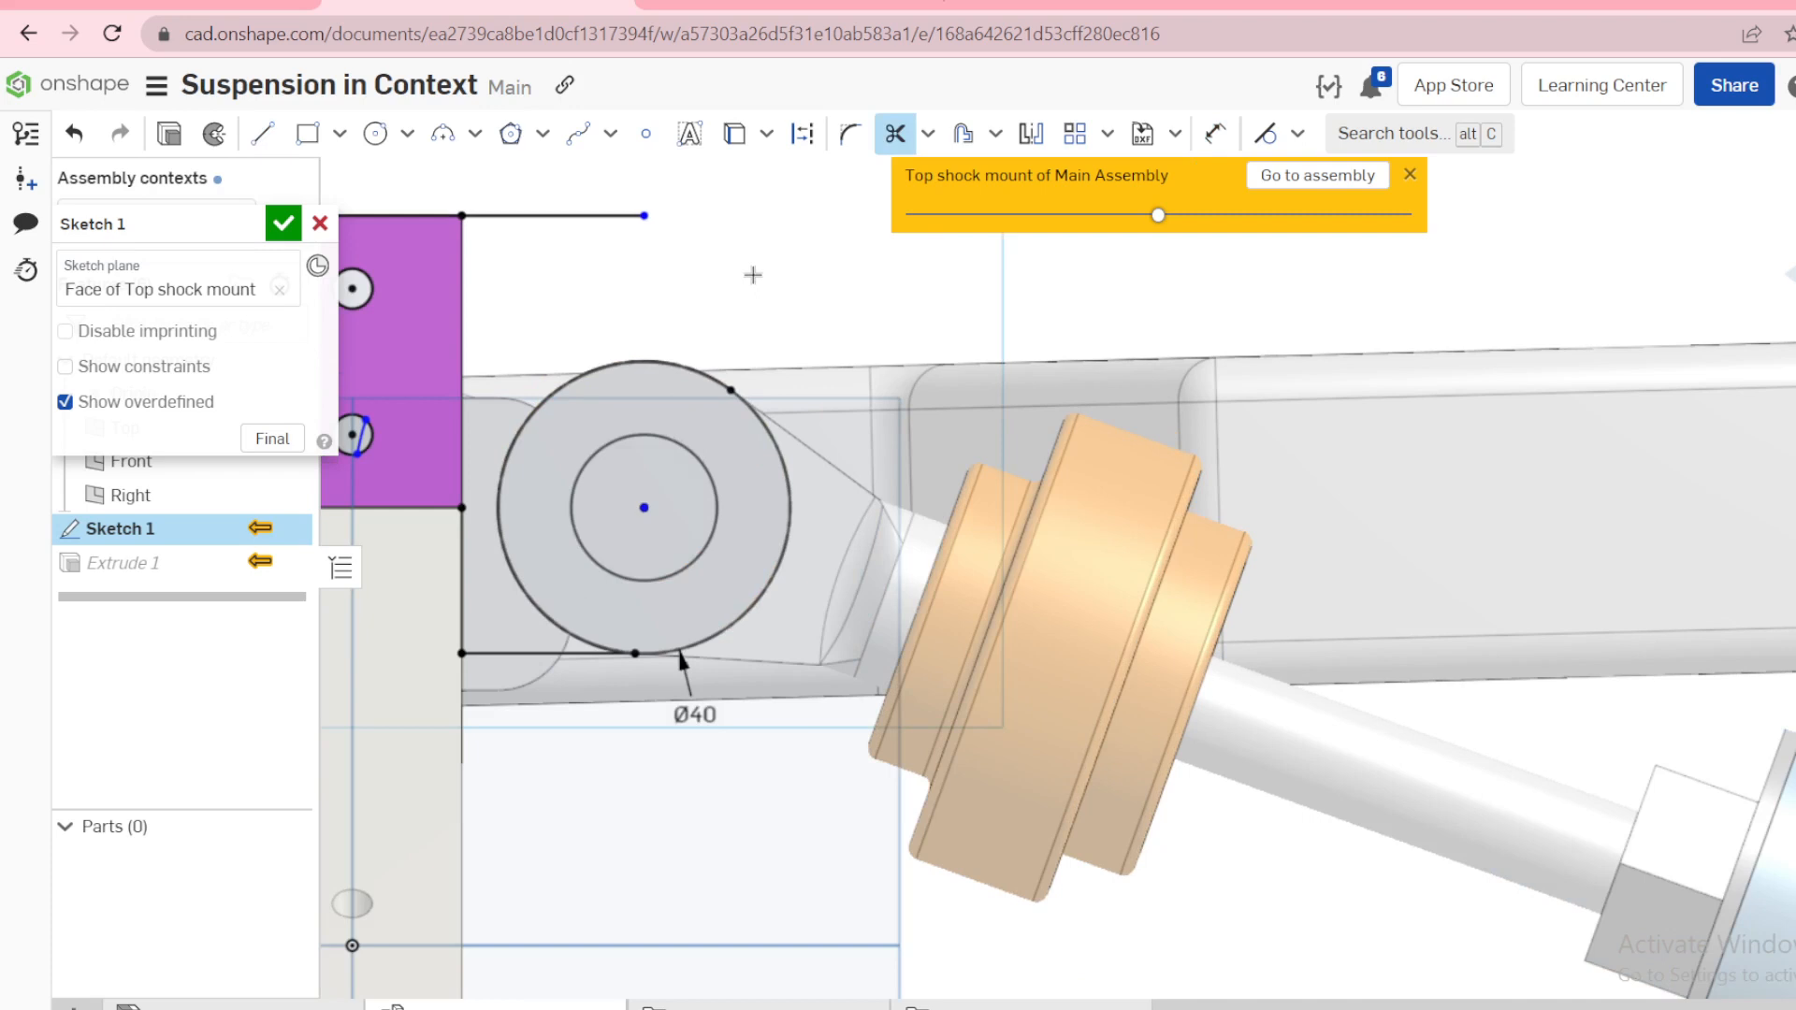
{"action": "key", "text": "l"}
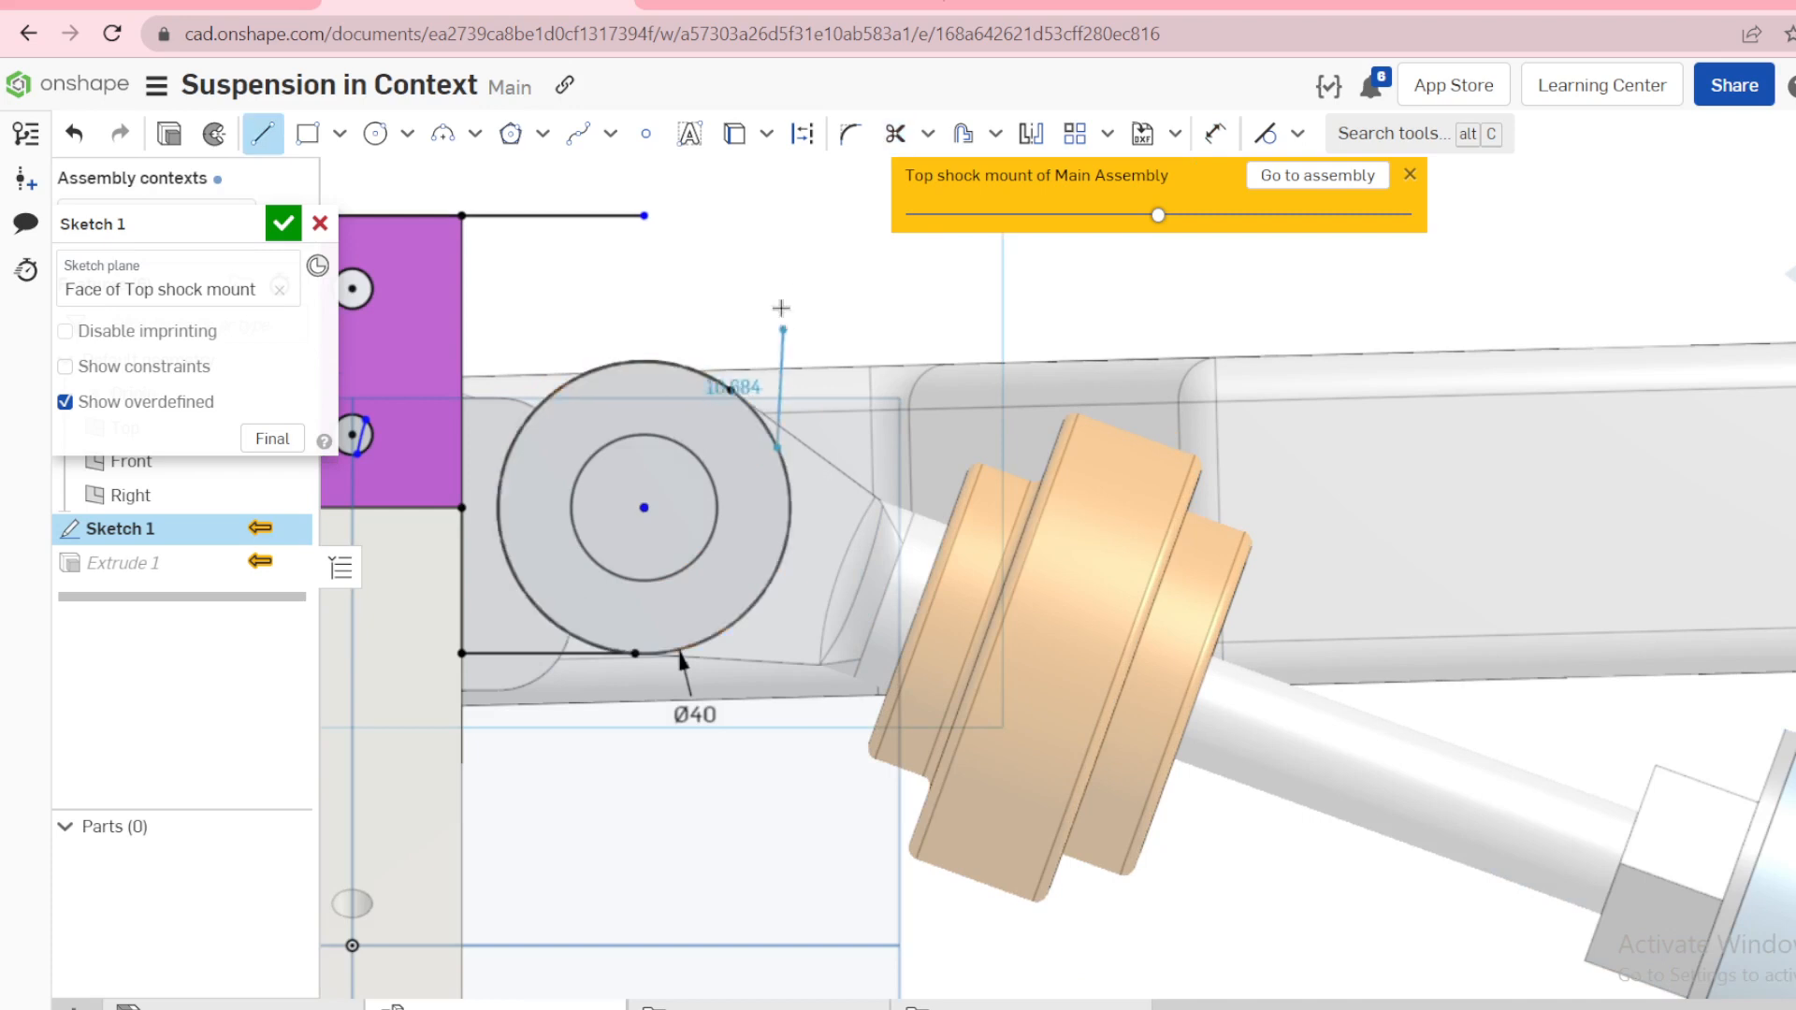
{"action": "left_click", "coordinate": [777, 448]}
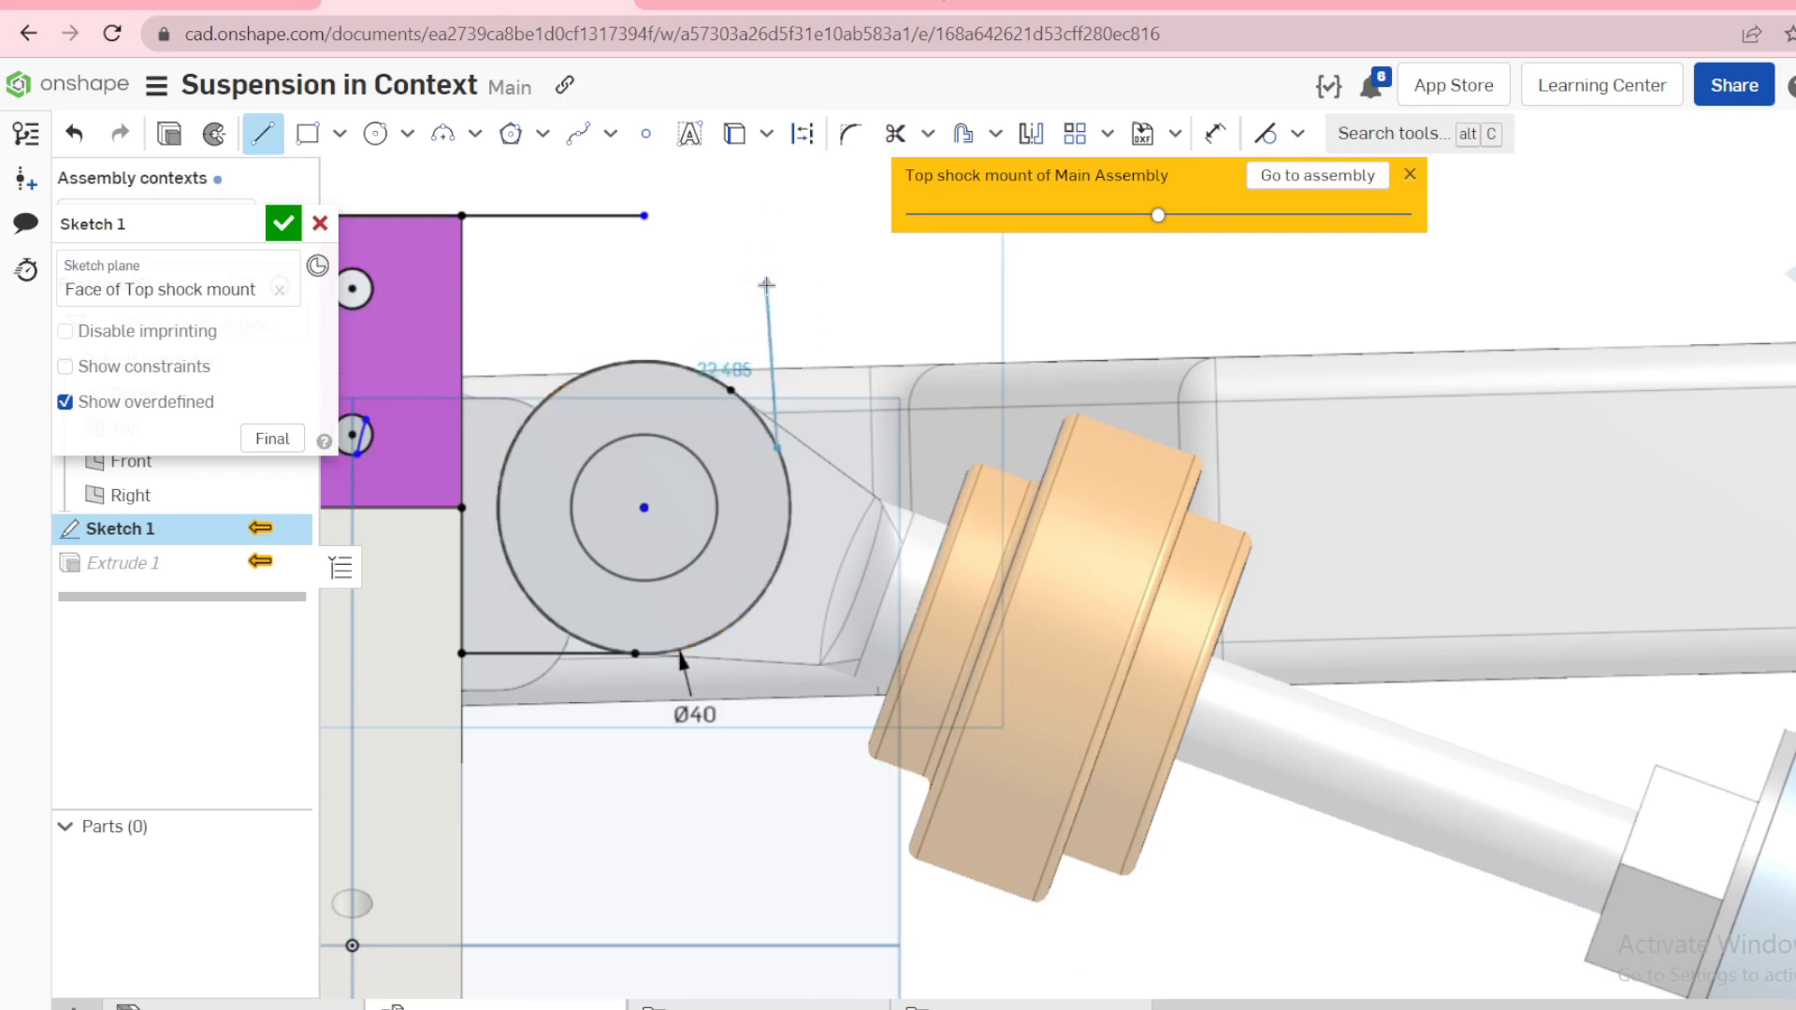
{"action": "left_click", "coordinate": [767, 284]}
{"action": "key", "text": "Escape"}
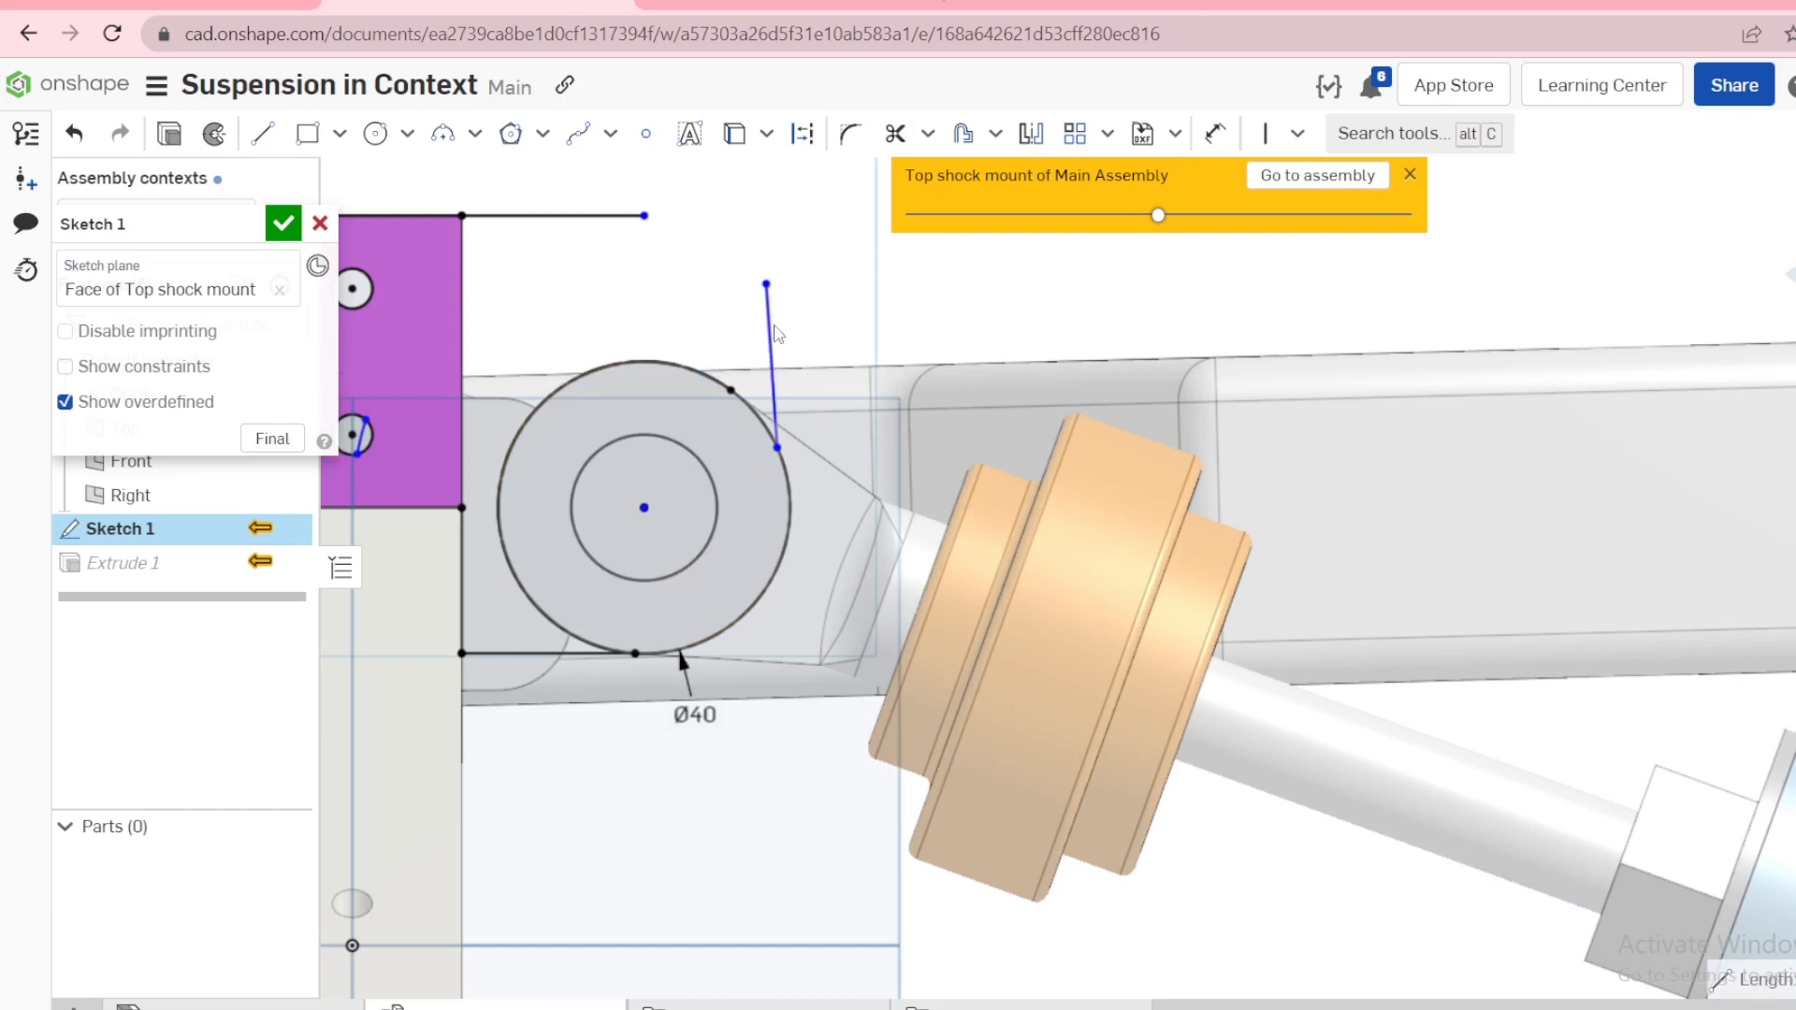
{"action": "left_click", "coordinate": [776, 393]}
{"action": "left_click", "coordinate": [791, 513]}
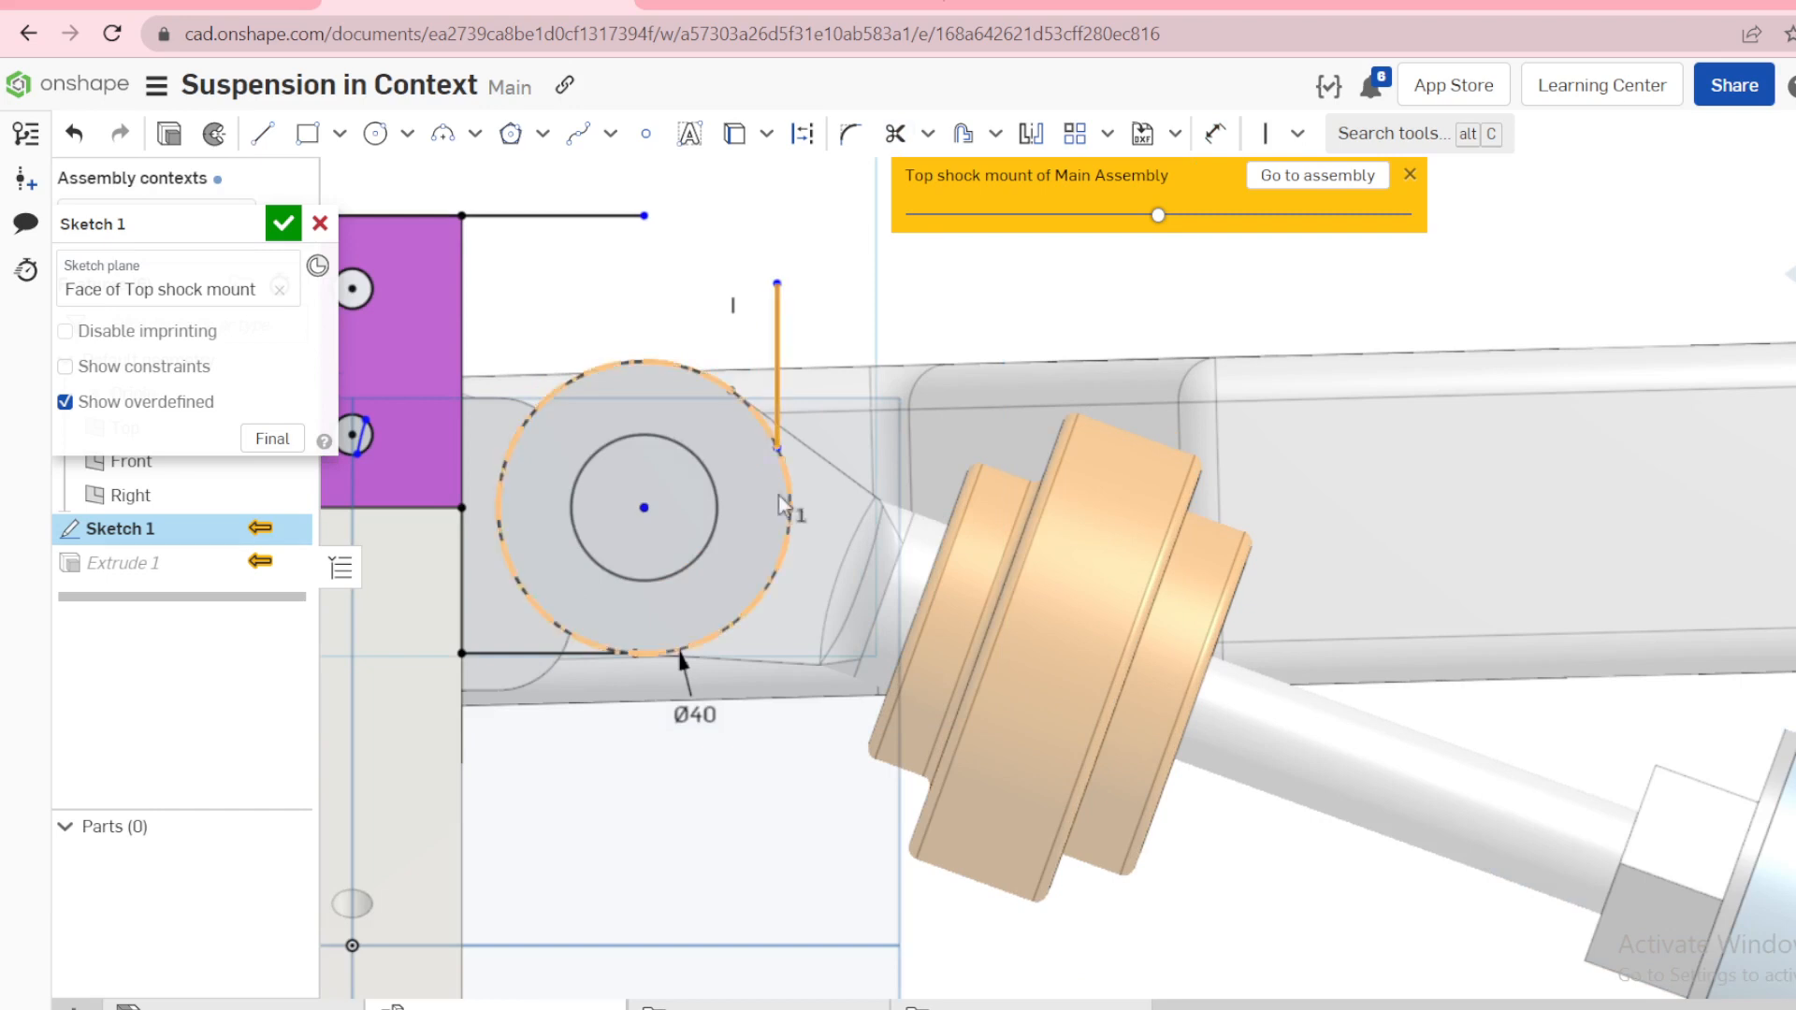
{"action": "key", "text": "t"}
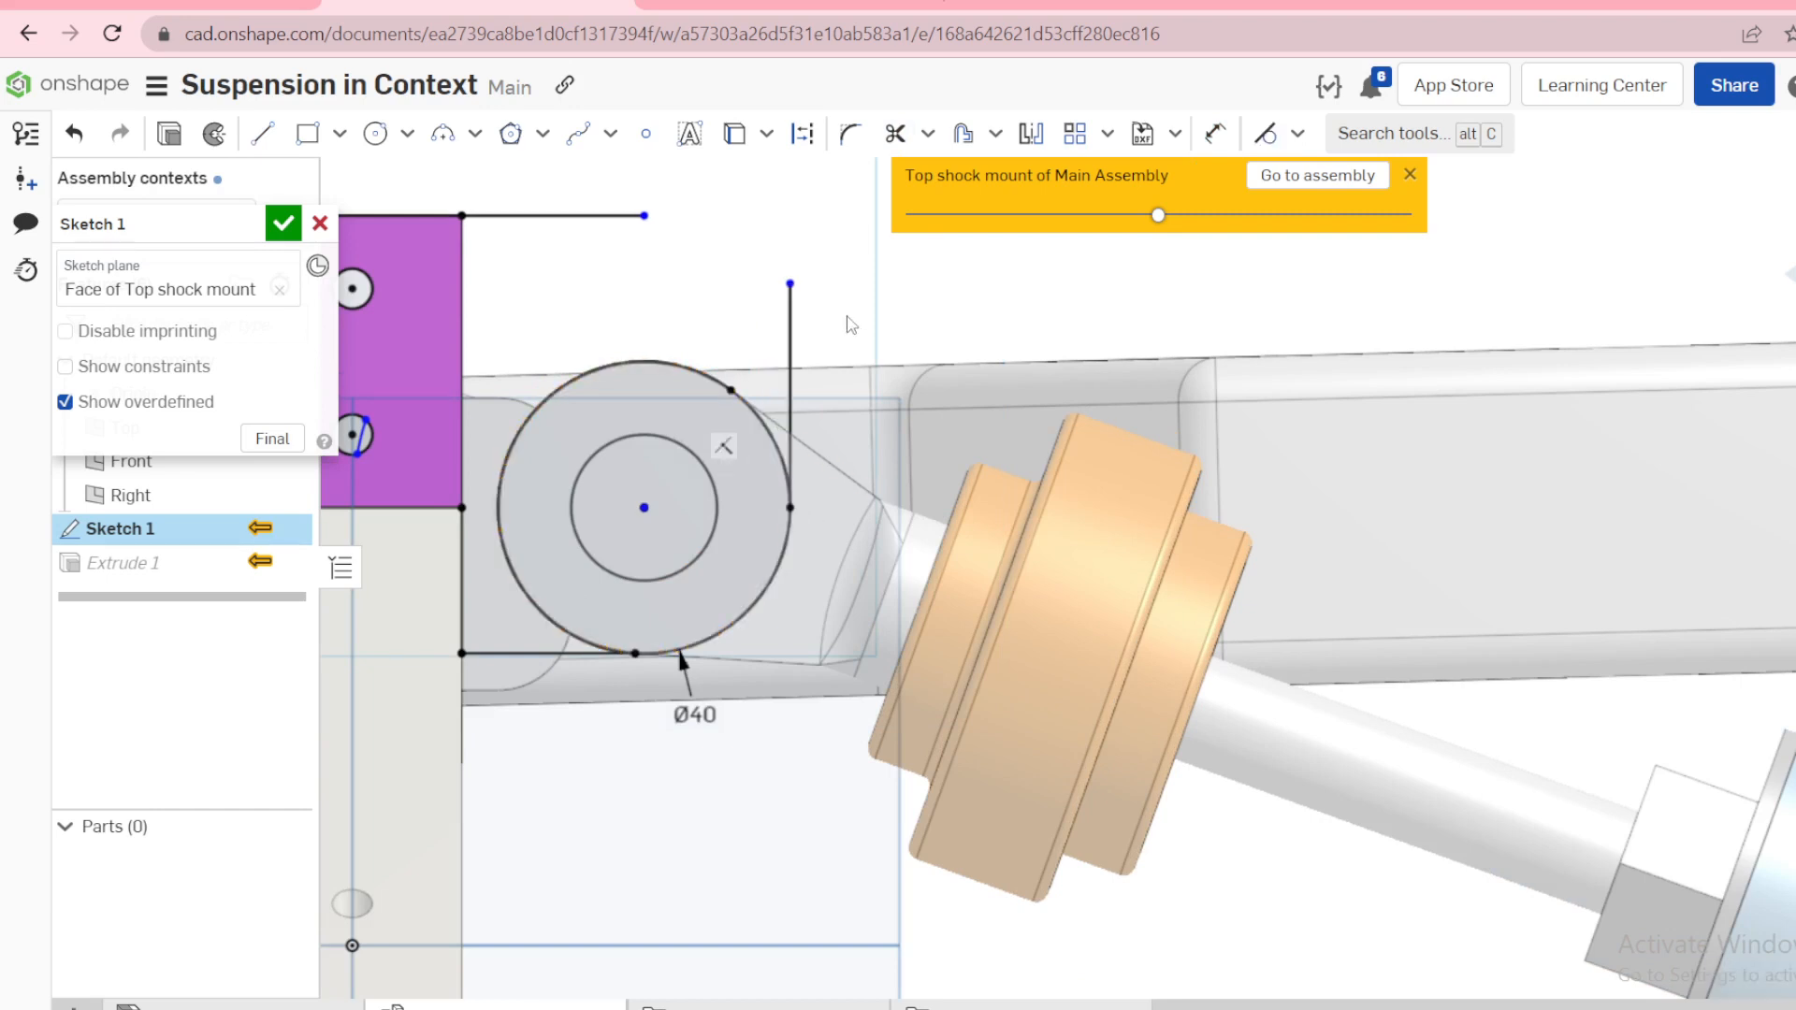
Step: Draw an arc joining the upper horizontal line's free end to the top of the vertical tangent line
{"action": "key", "text": "g"}
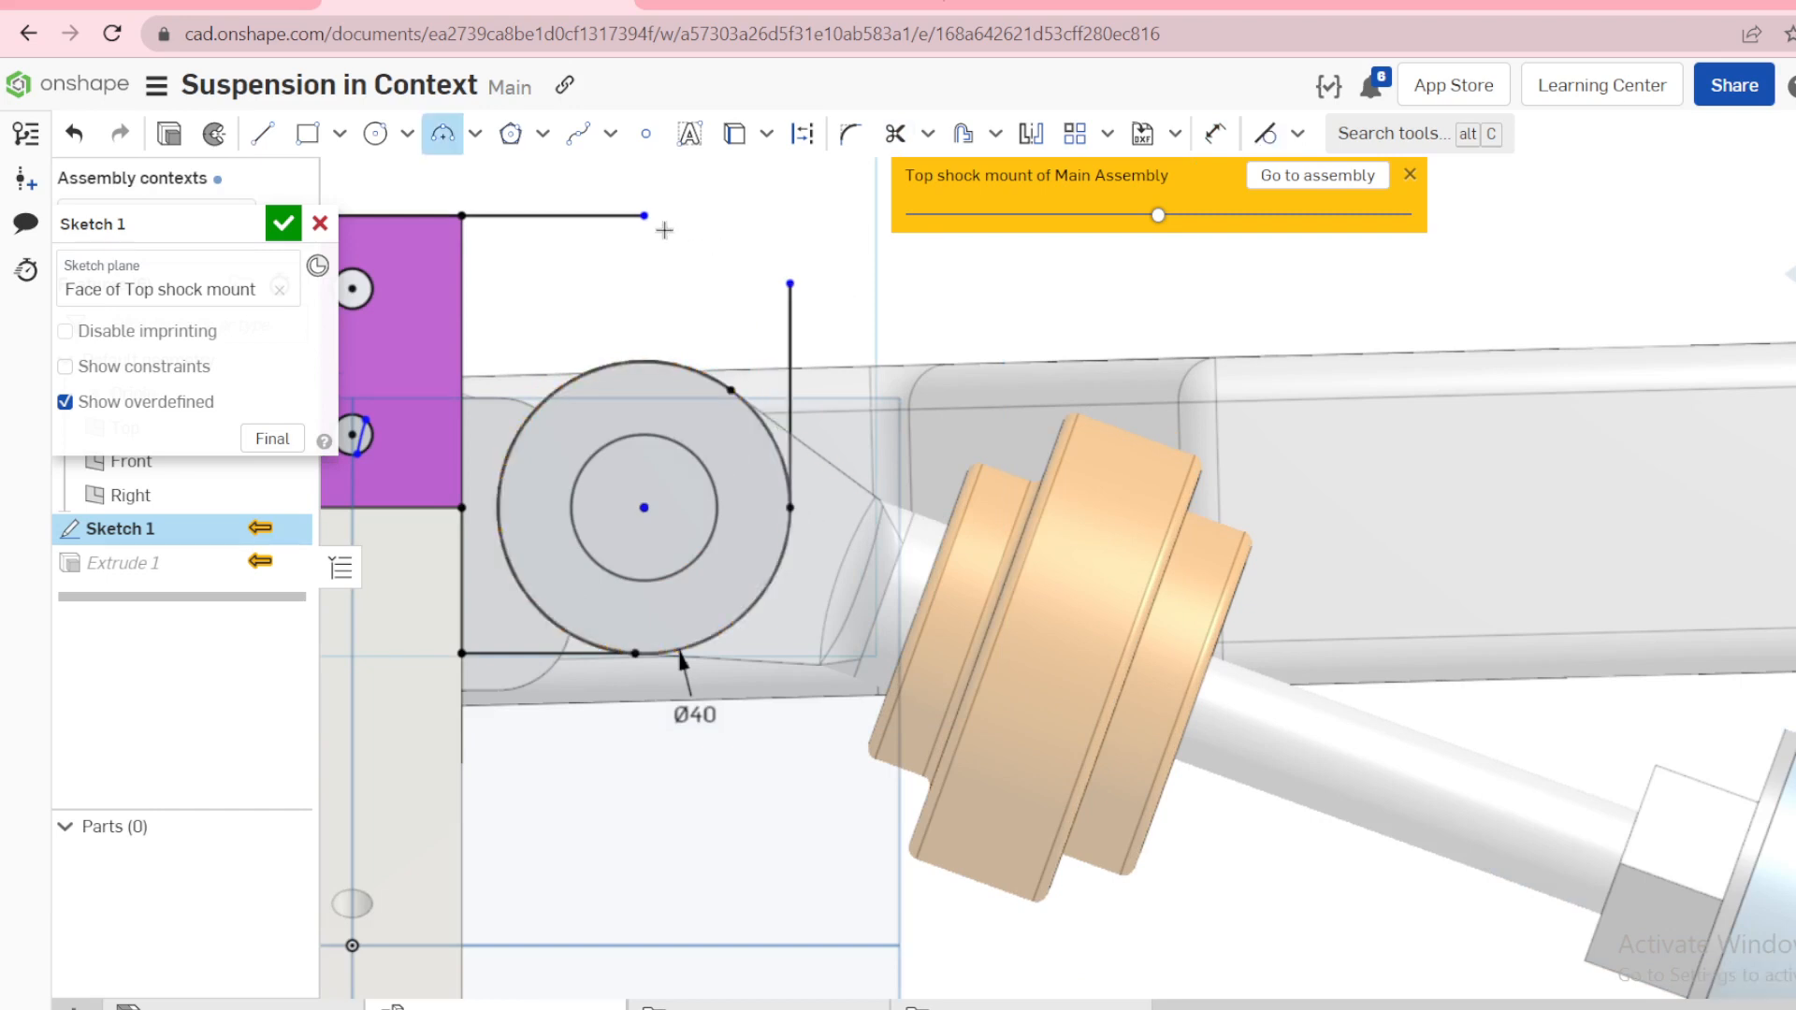
{"action": "left_click", "coordinate": [644, 216]}
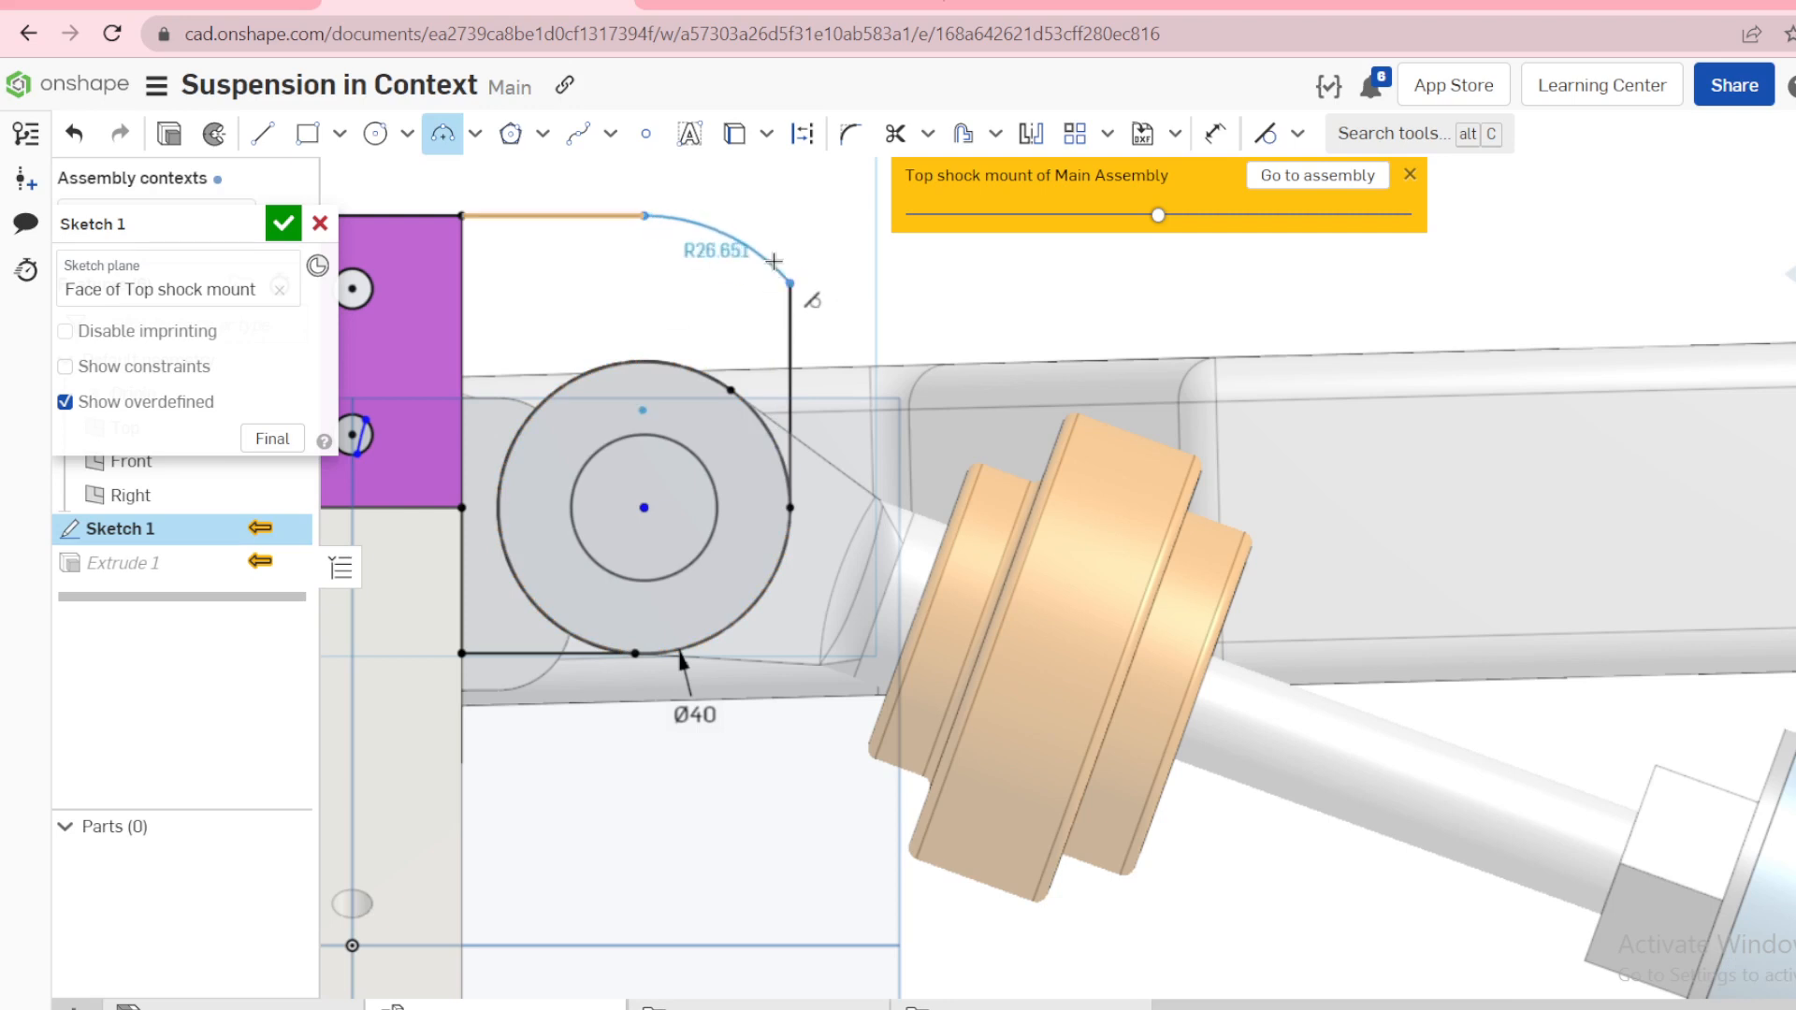
{"action": "left_click", "coordinate": [789, 281]}
{"action": "key", "text": "Escape"}
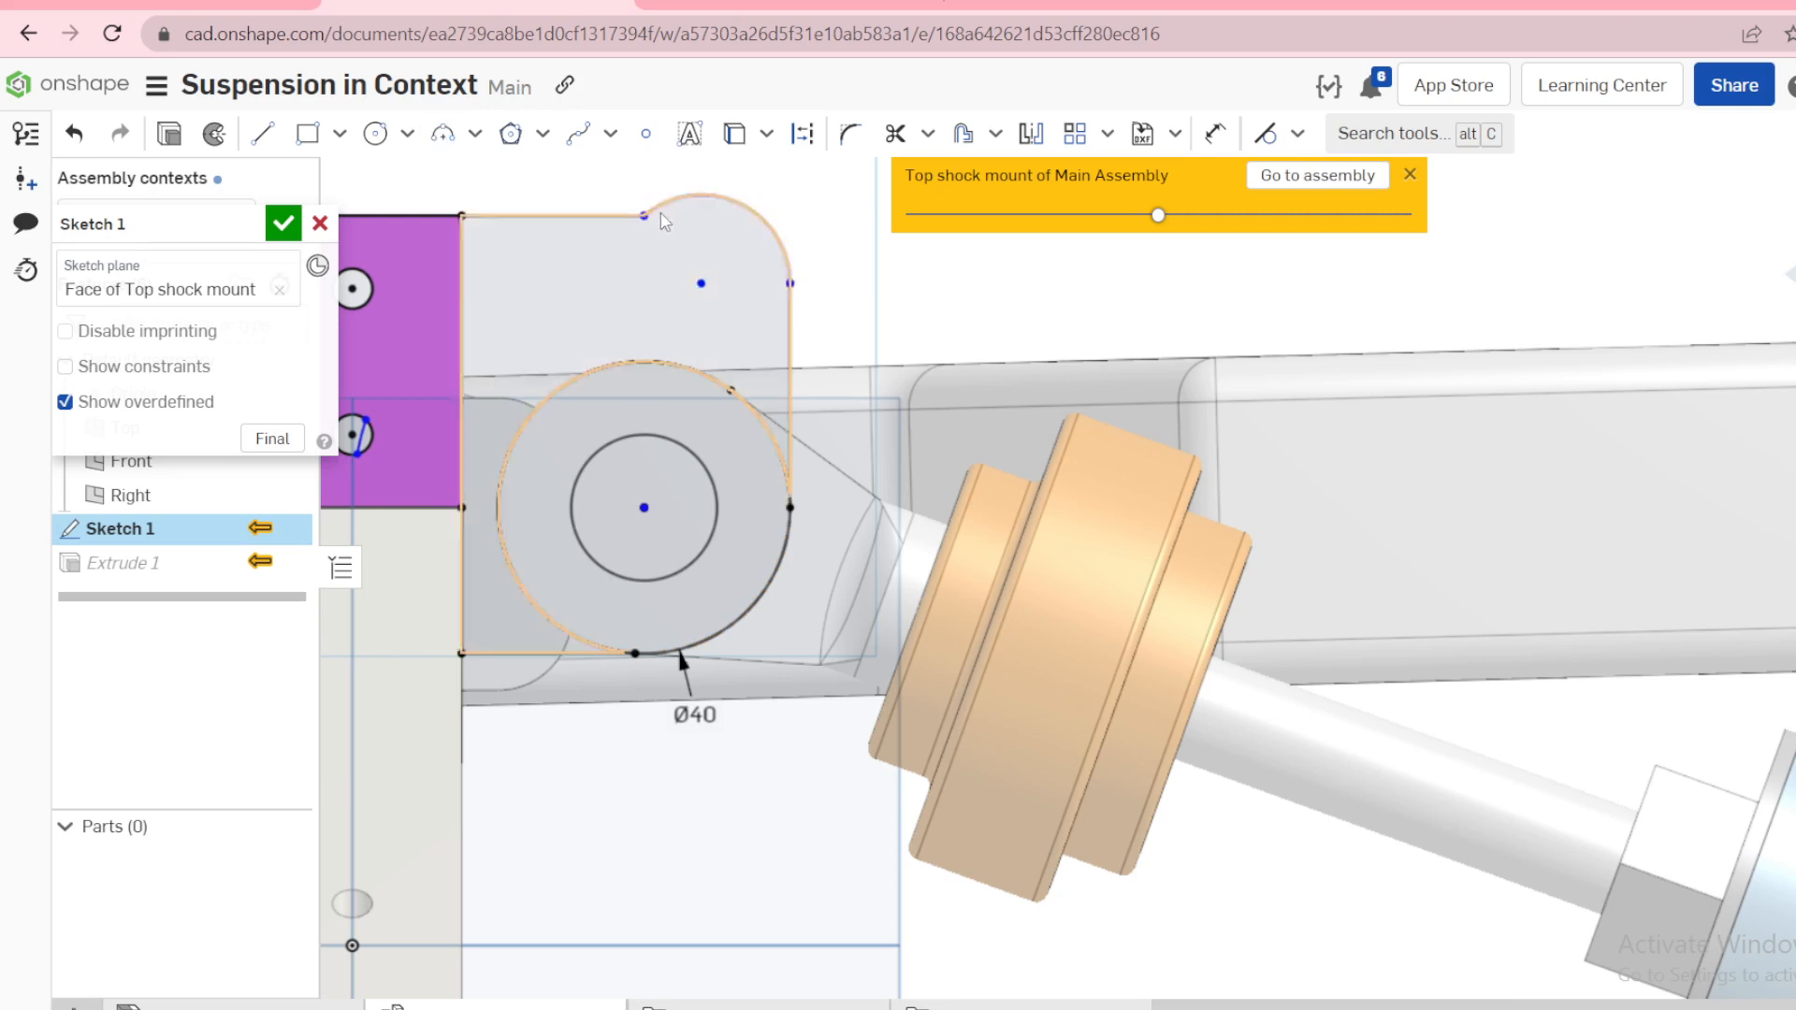
Step: Constrain the corner arc tangent to the upper horizontal line with its centre vertically aligned to the shock eye's centre, and finish the sketch
{"action": "left_click", "coordinate": [604, 214]}
{"action": "key", "text": "t"}
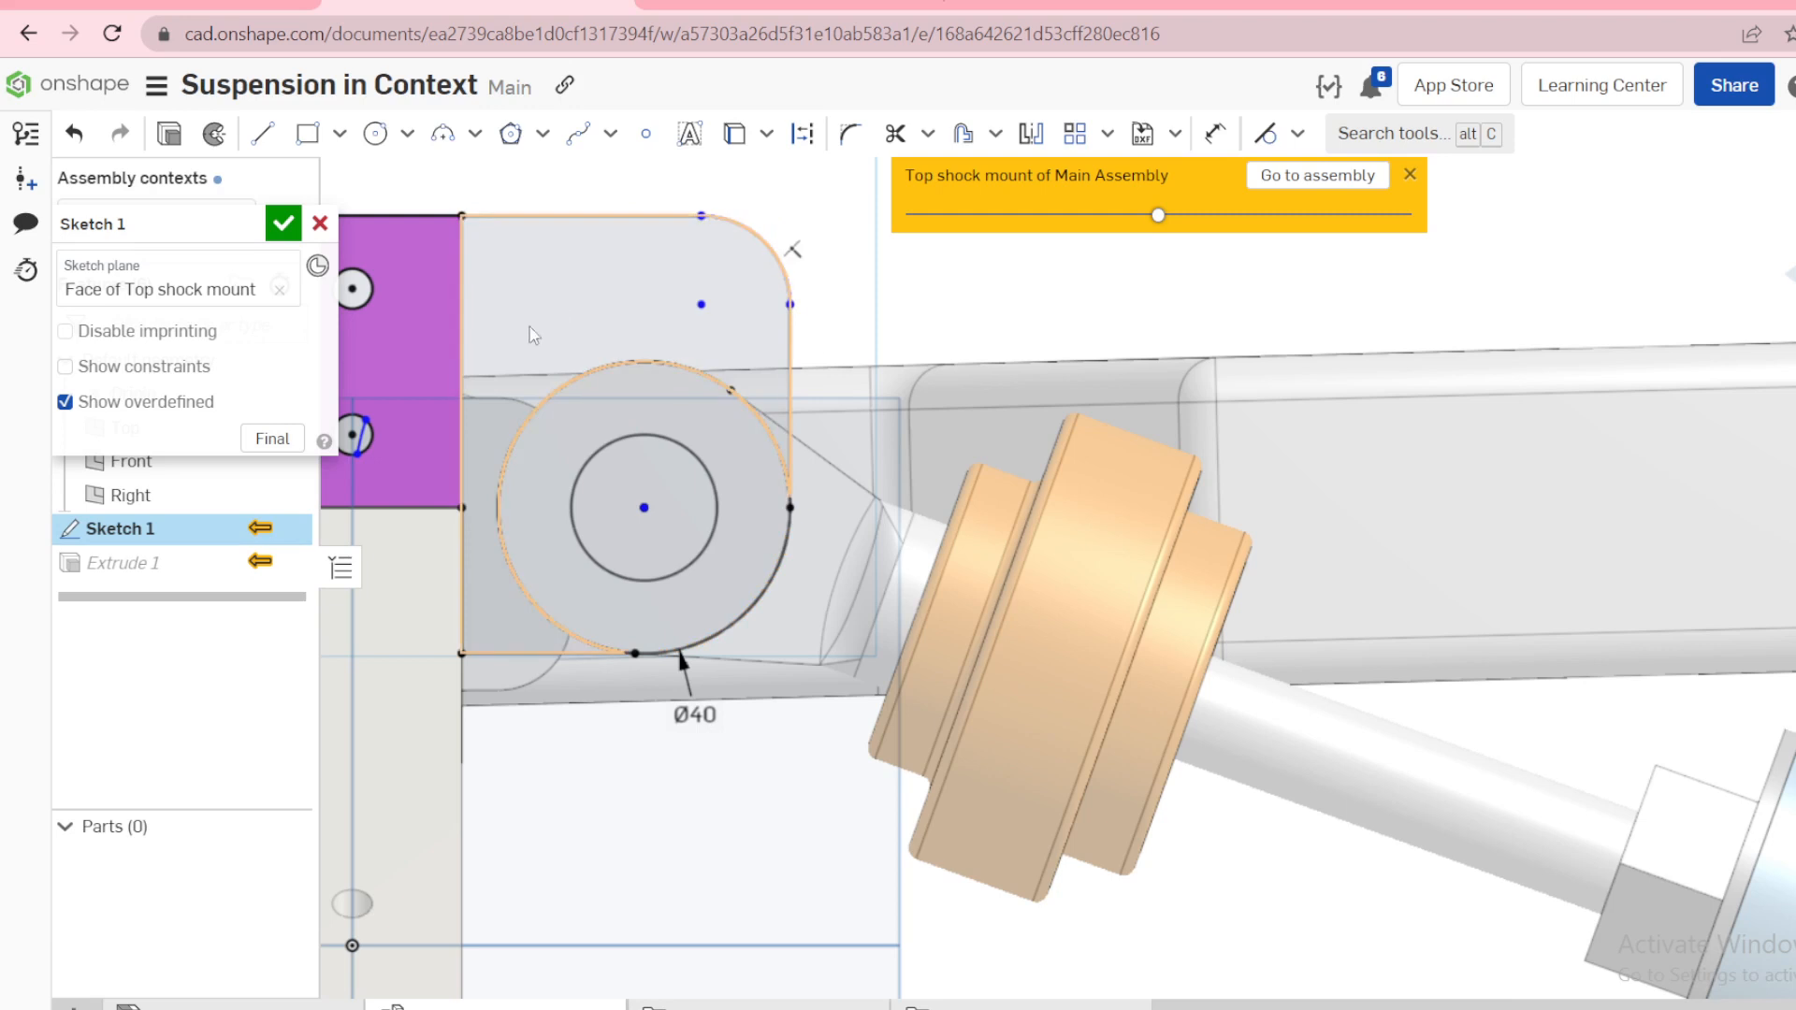
{"action": "key", "text": "d"}
{"action": "left_click", "coordinate": [701, 305]}
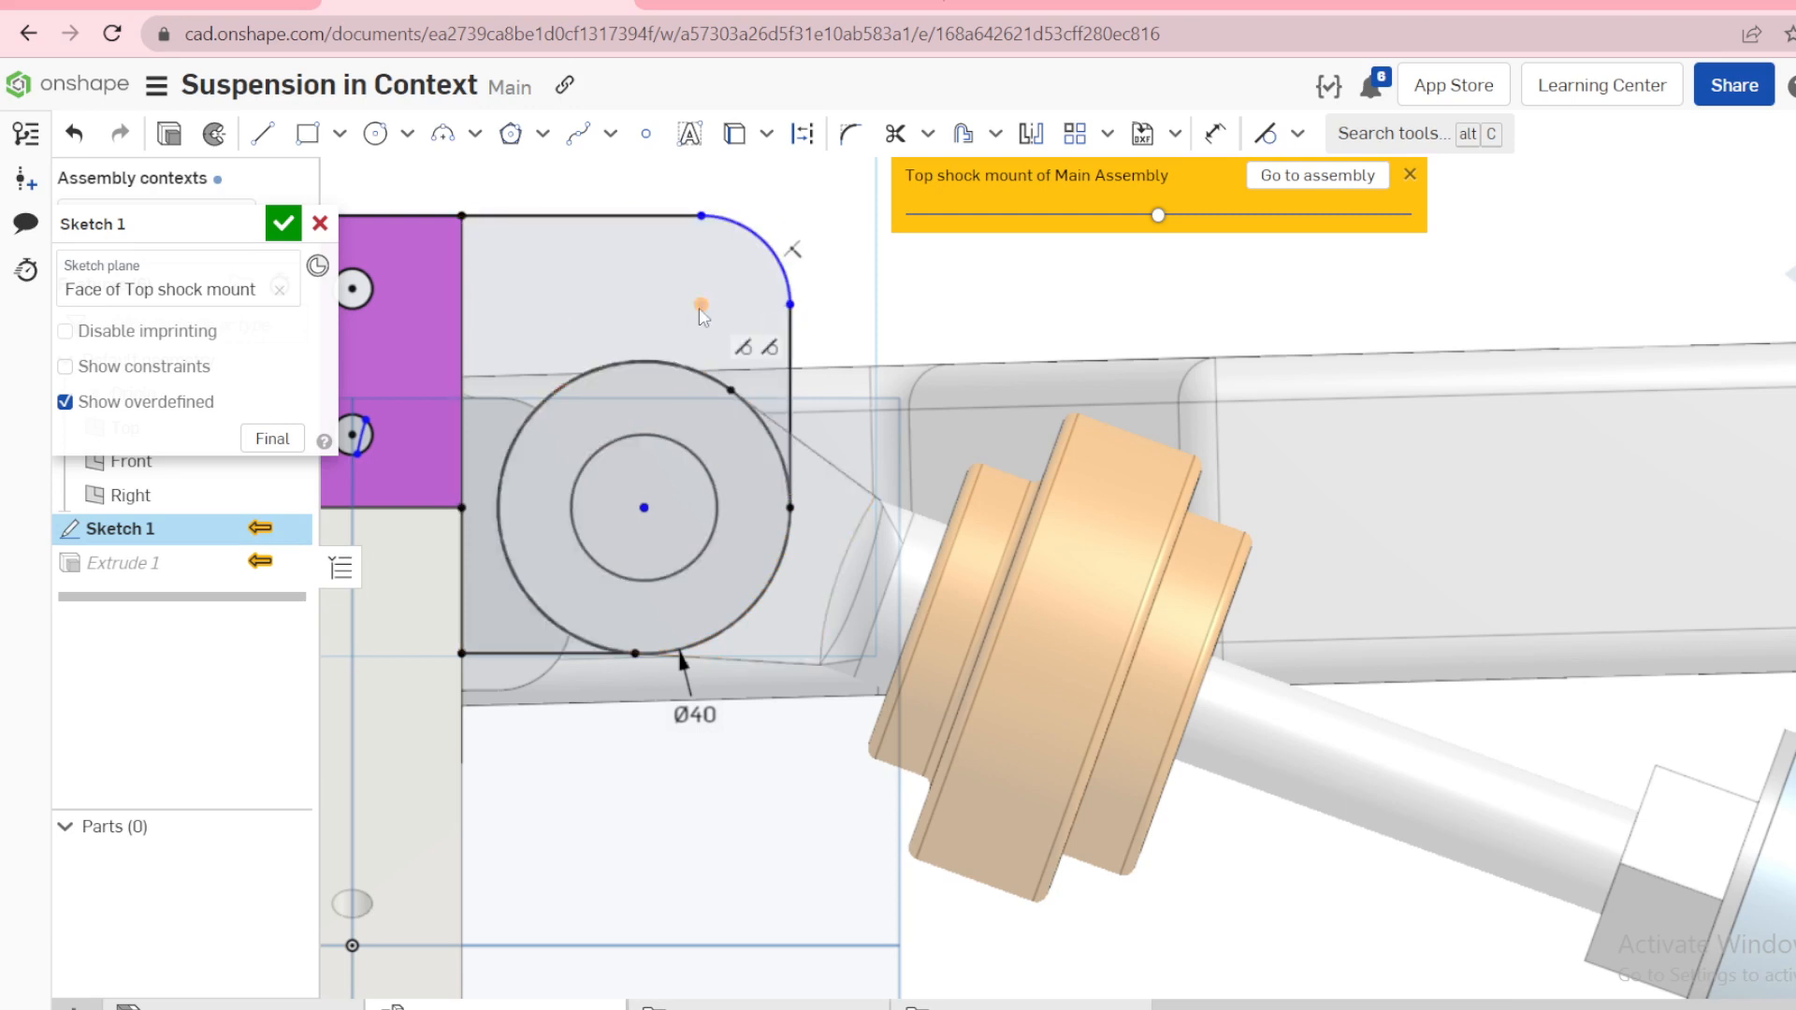
{"action": "left_click", "coordinate": [643, 507]}
{"action": "key", "text": "v"}
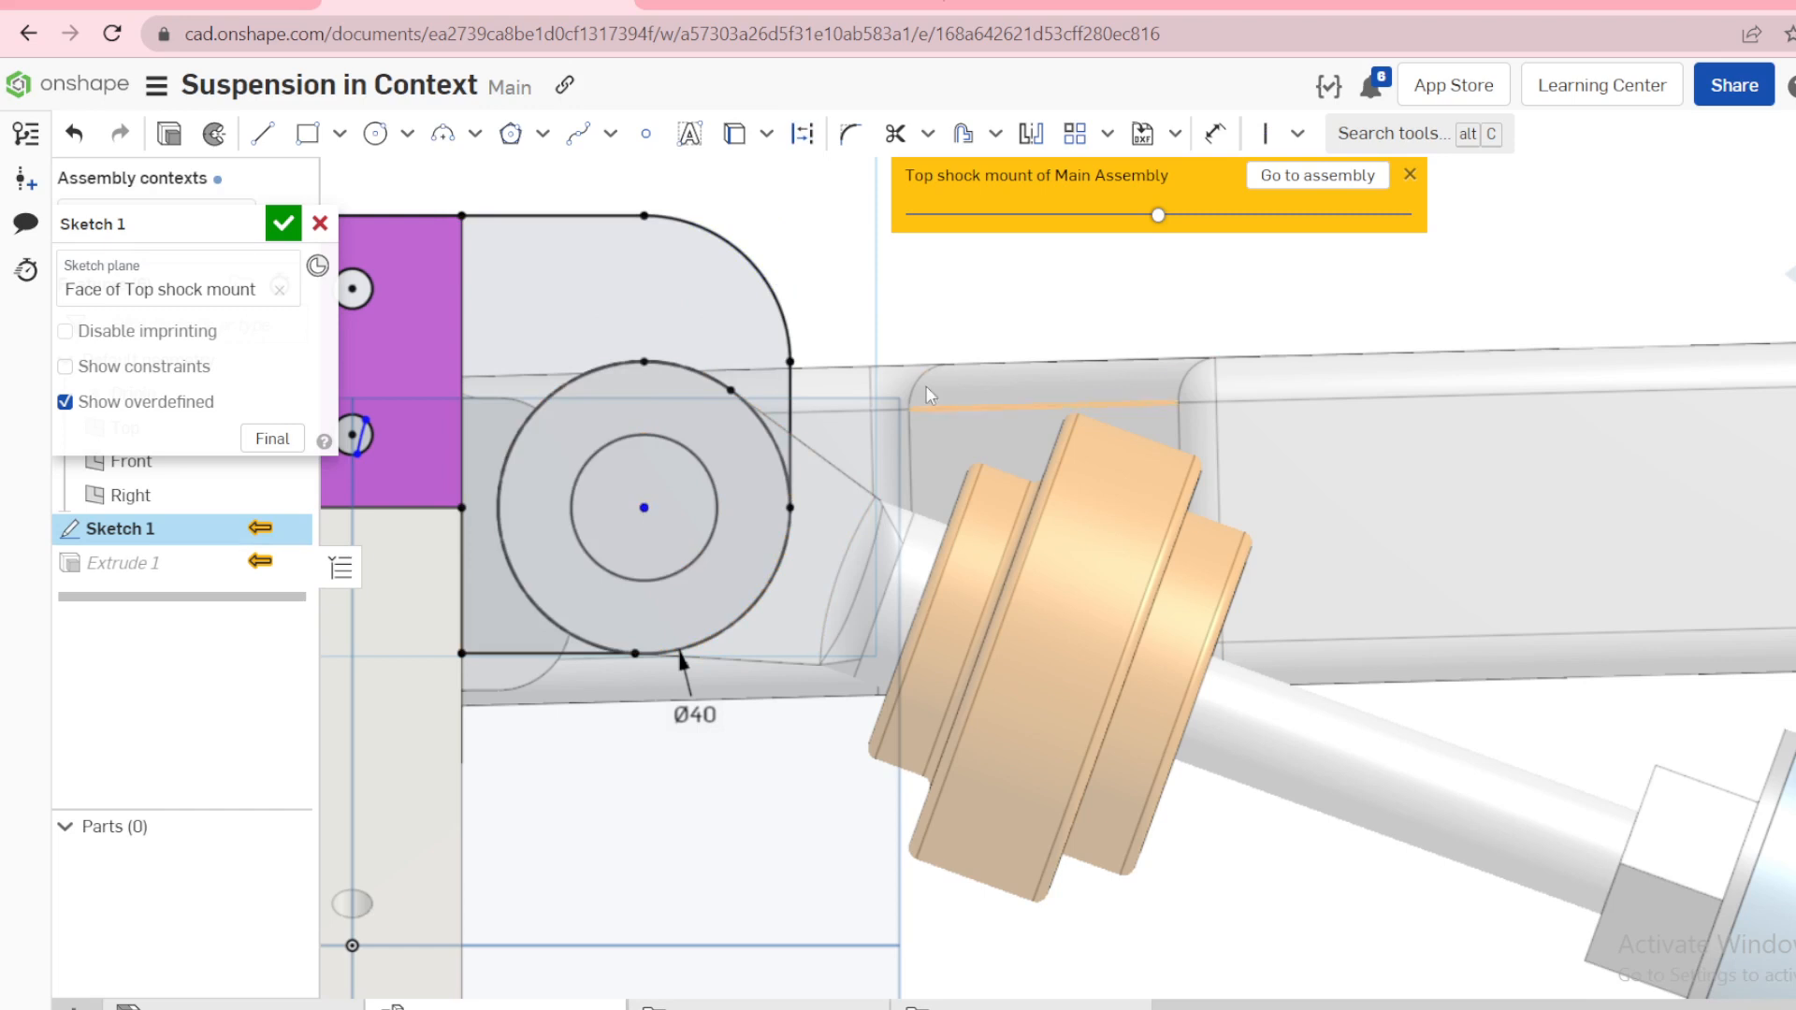
{"action": "left_click", "coordinate": [283, 223]}
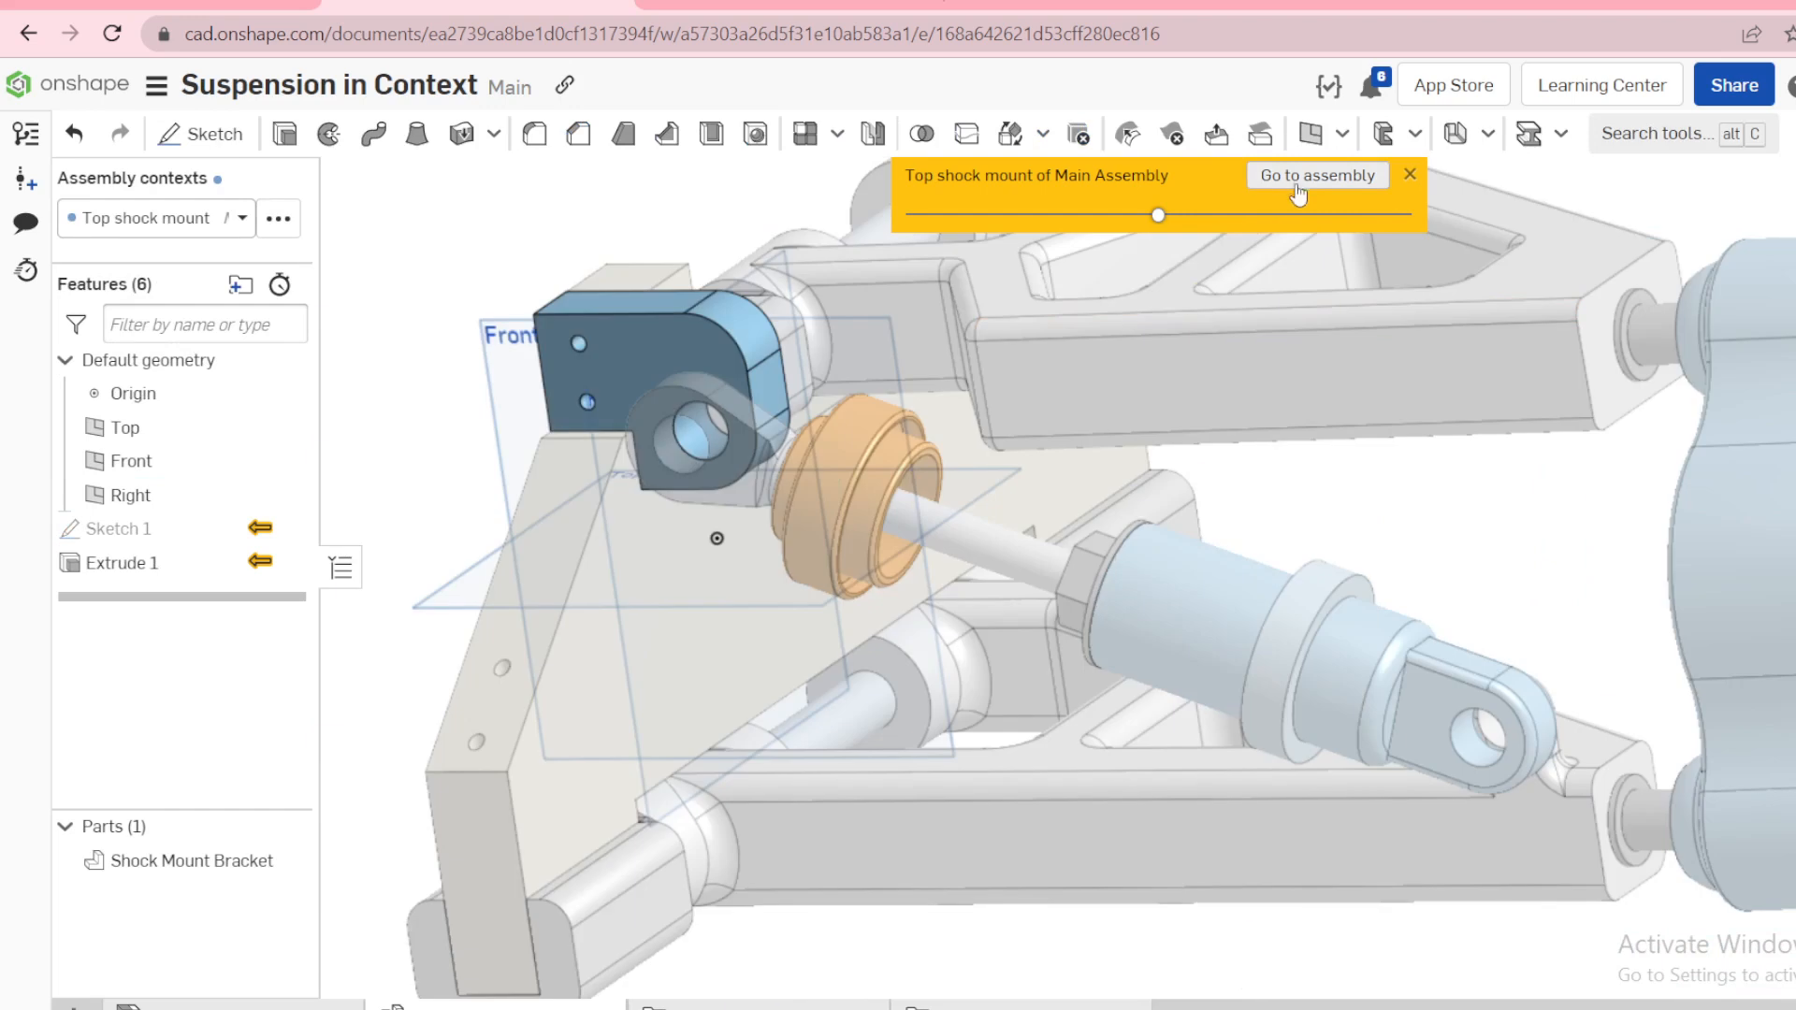
Step: Return to the Main Assembly and examine from the front how the bracket's hole lines up with the shock's upper eye
{"action": "left_click", "coordinate": [1298, 177]}
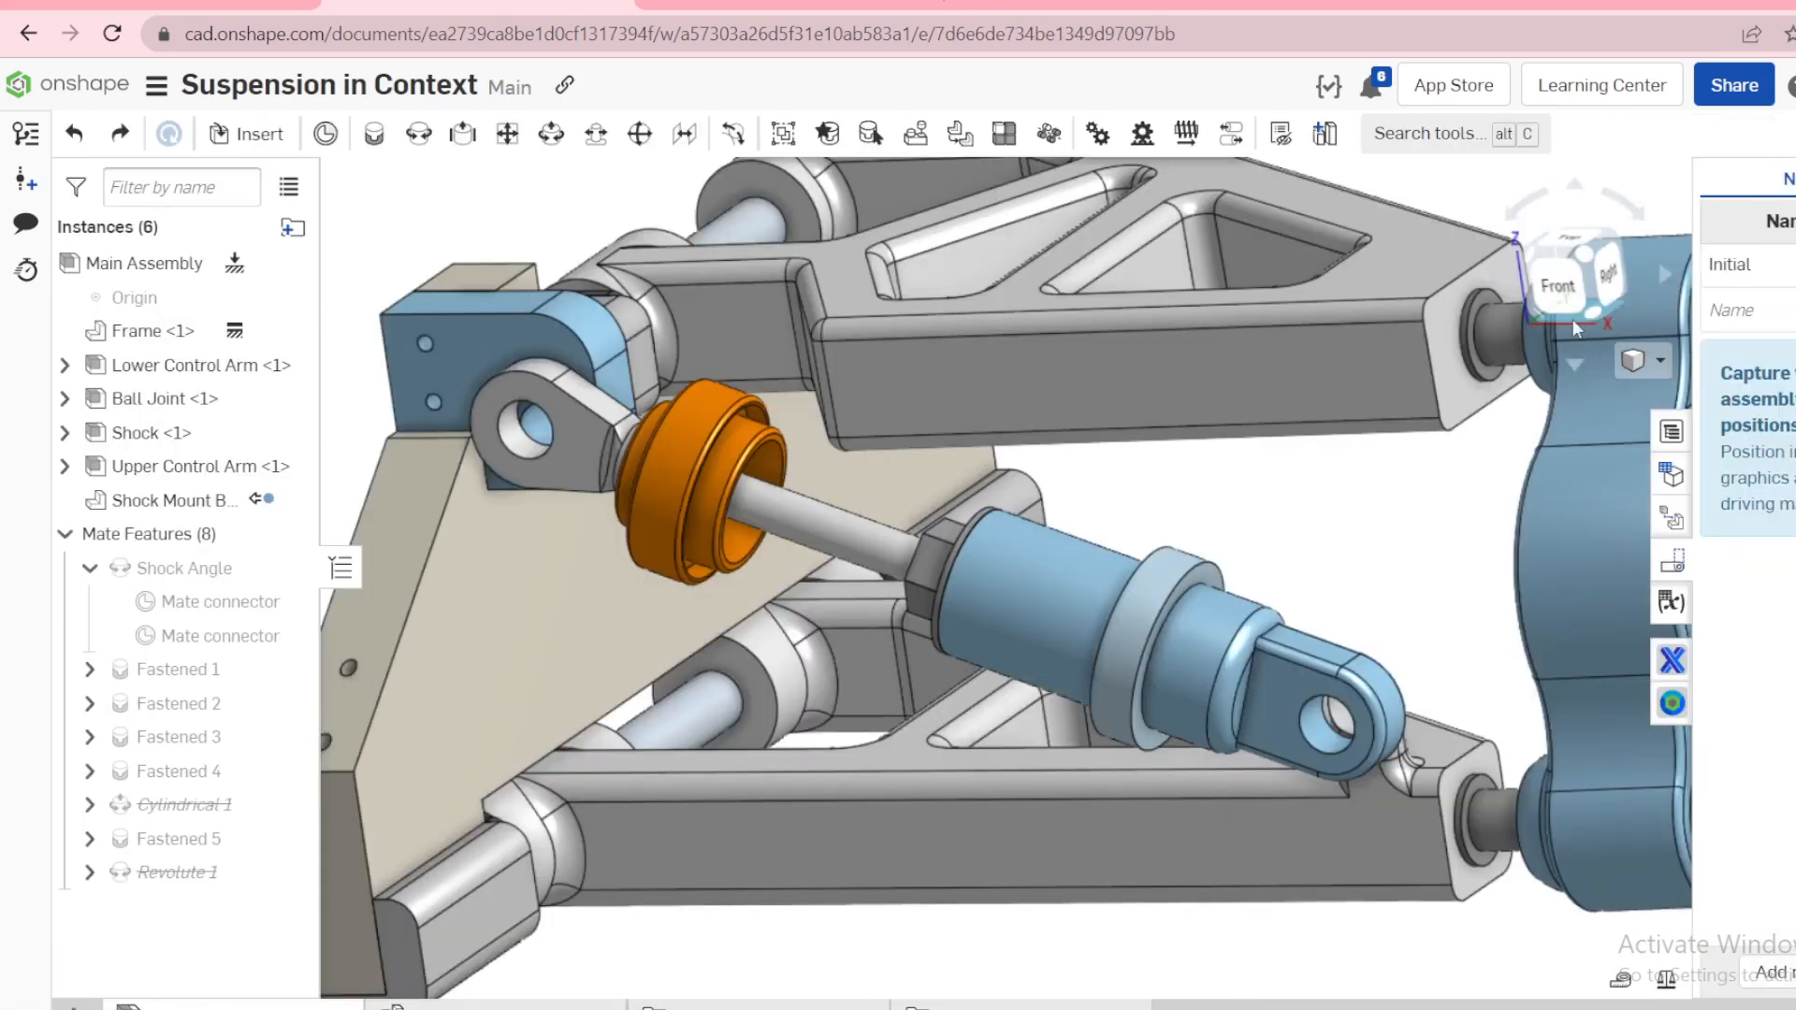
{"action": "left_click", "coordinate": [1572, 313]}
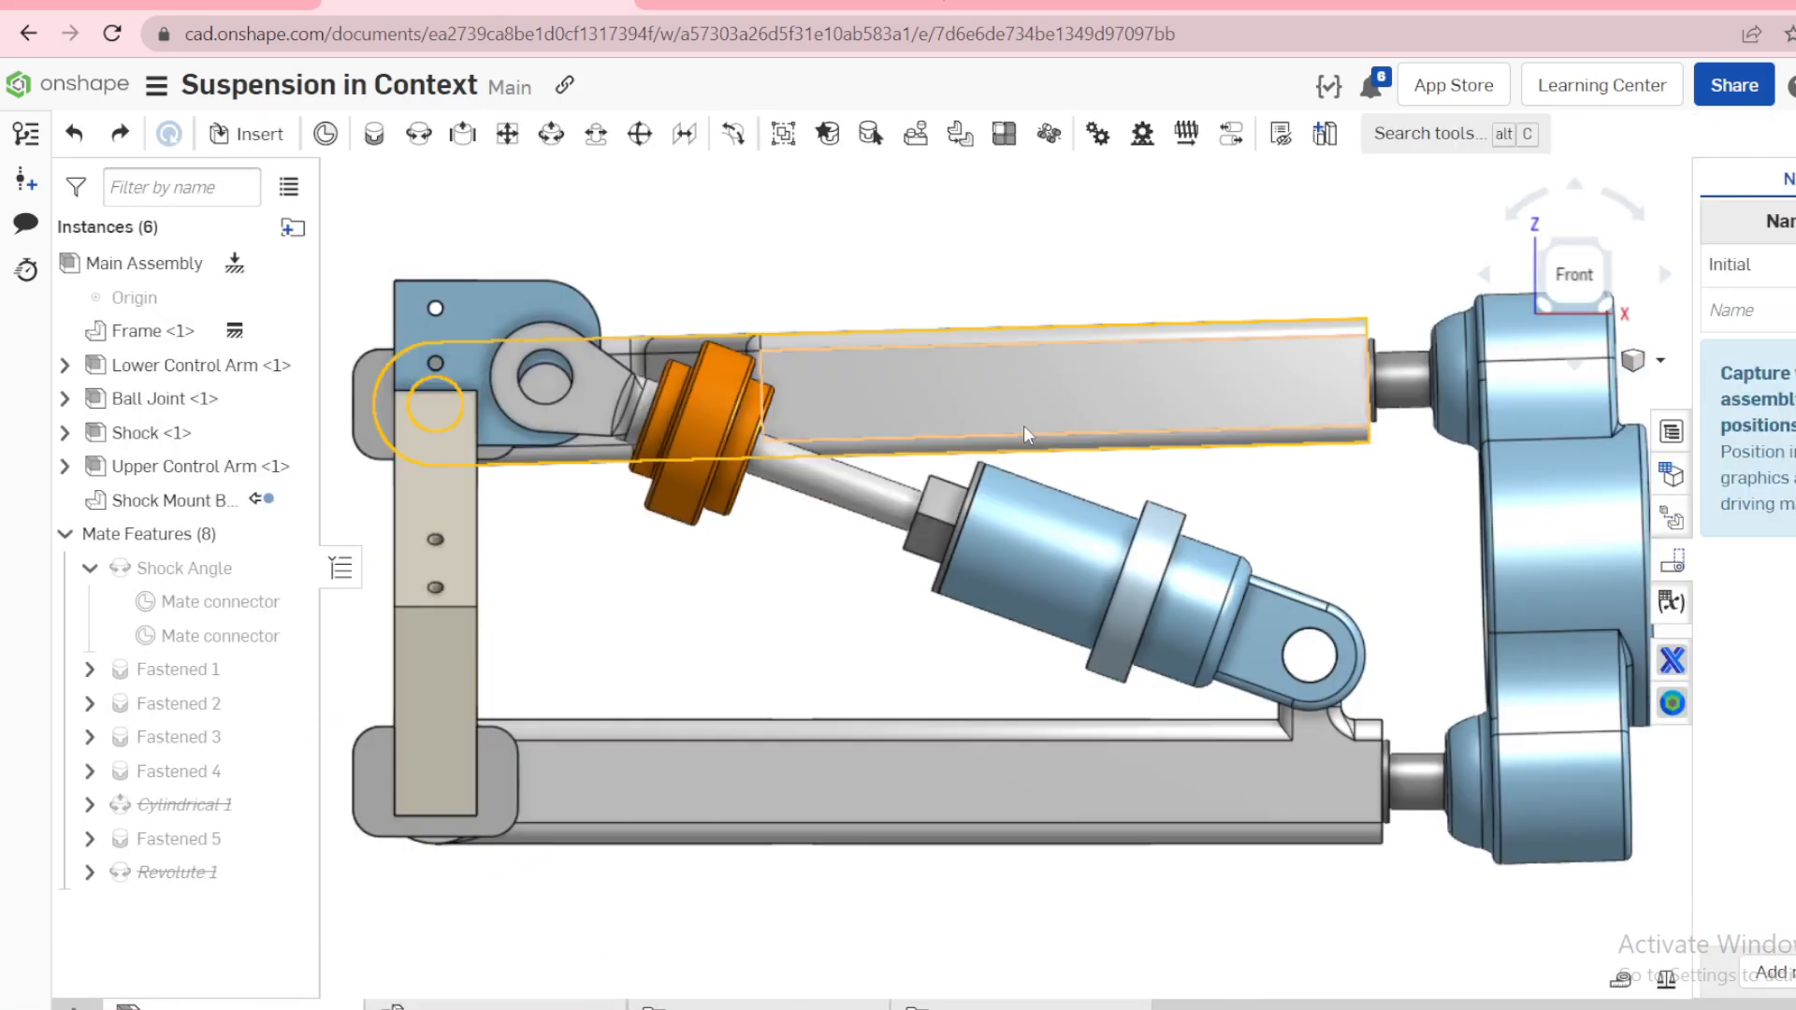
{"action": "scroll", "coordinate": [575, 371], "scroll_direction": "up", "scroll_amount": 3}
{"action": "scroll", "coordinate": [575, 363], "scroll_direction": "up", "scroll_amount": 3}
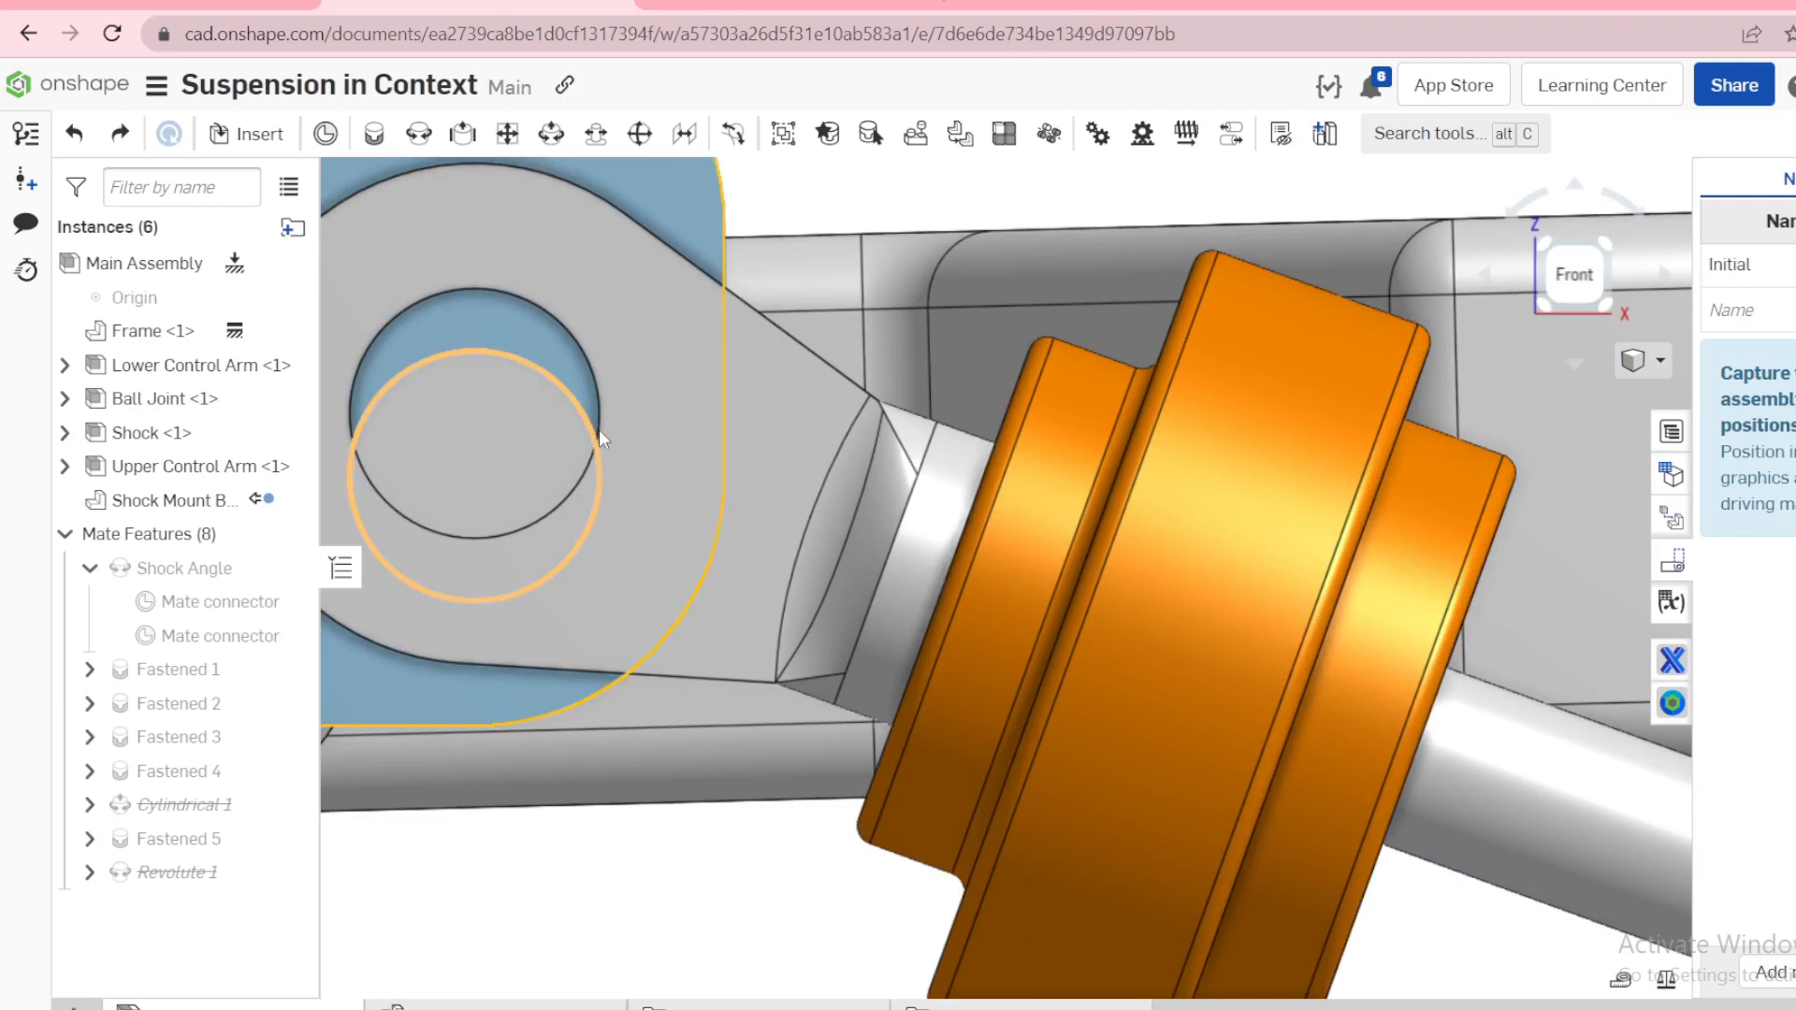
{"action": "scroll", "coordinate": [598, 430], "scroll_direction": "down", "scroll_amount": 2}
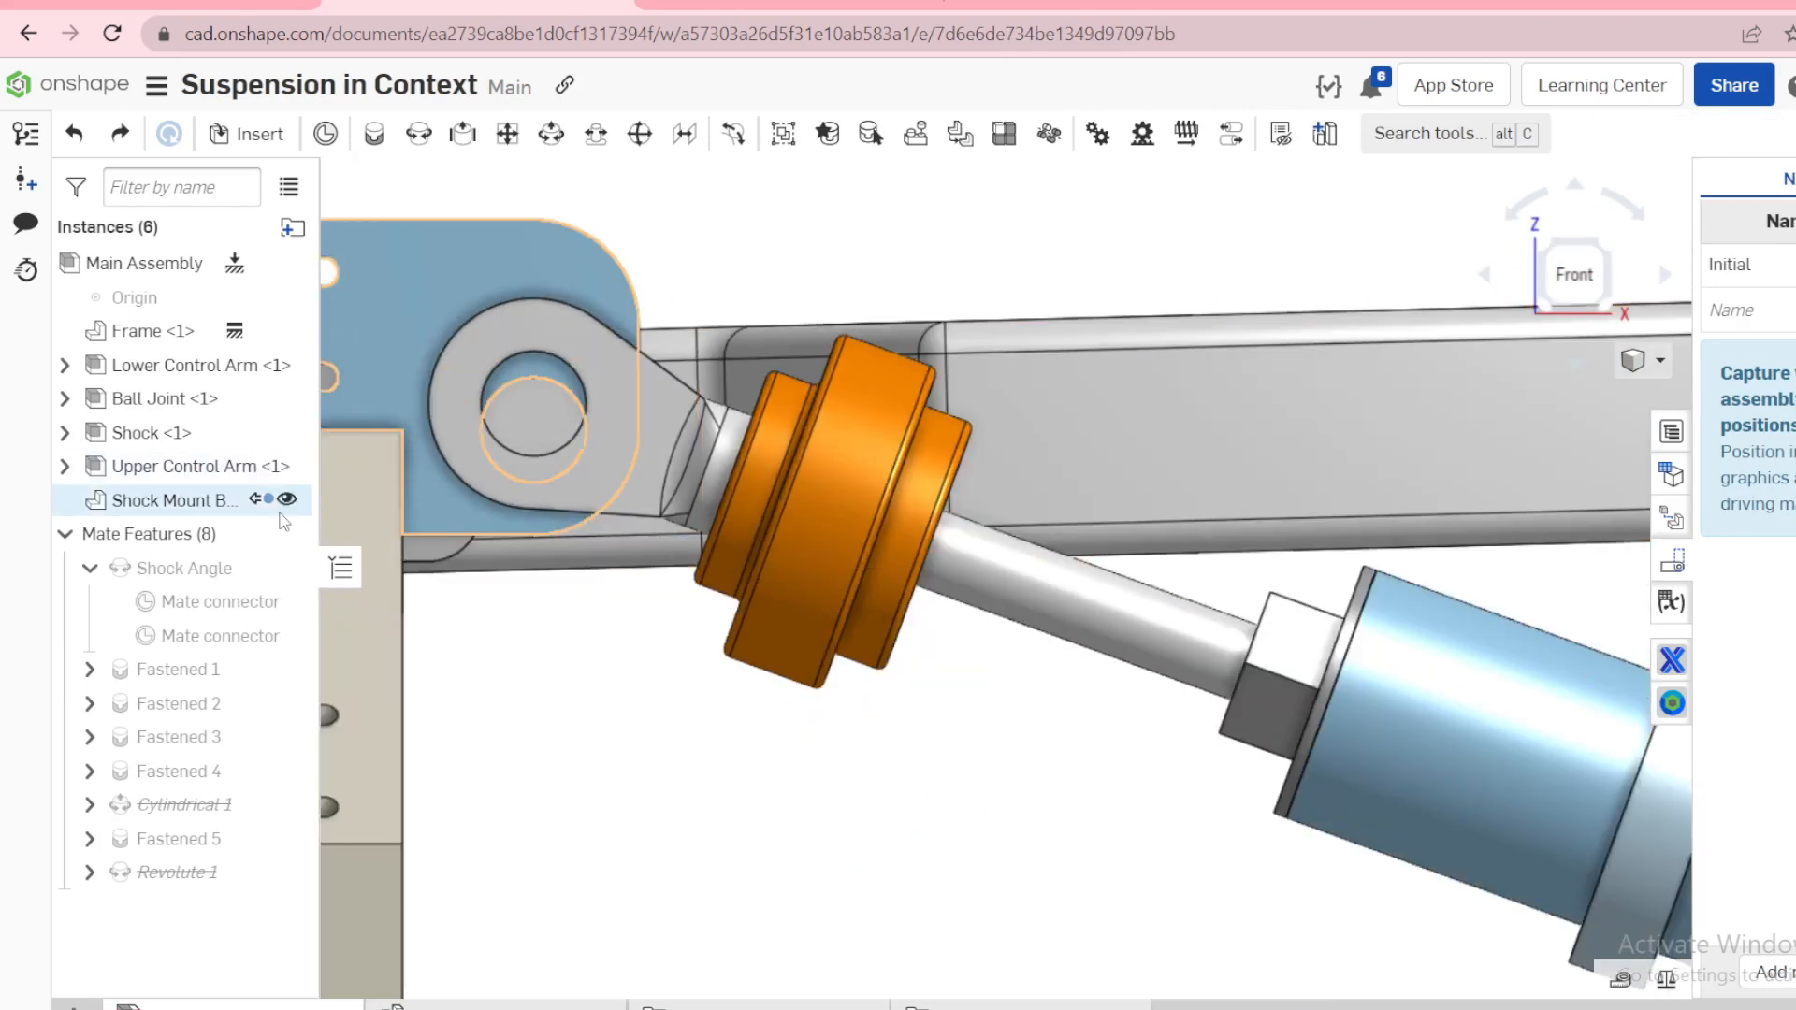
Step: Open the Shock Mount Bracket in its Top shock mount context, compare its profile with the shock eye, and return to the assembly
{"action": "right_click", "coordinate": [171, 502]}
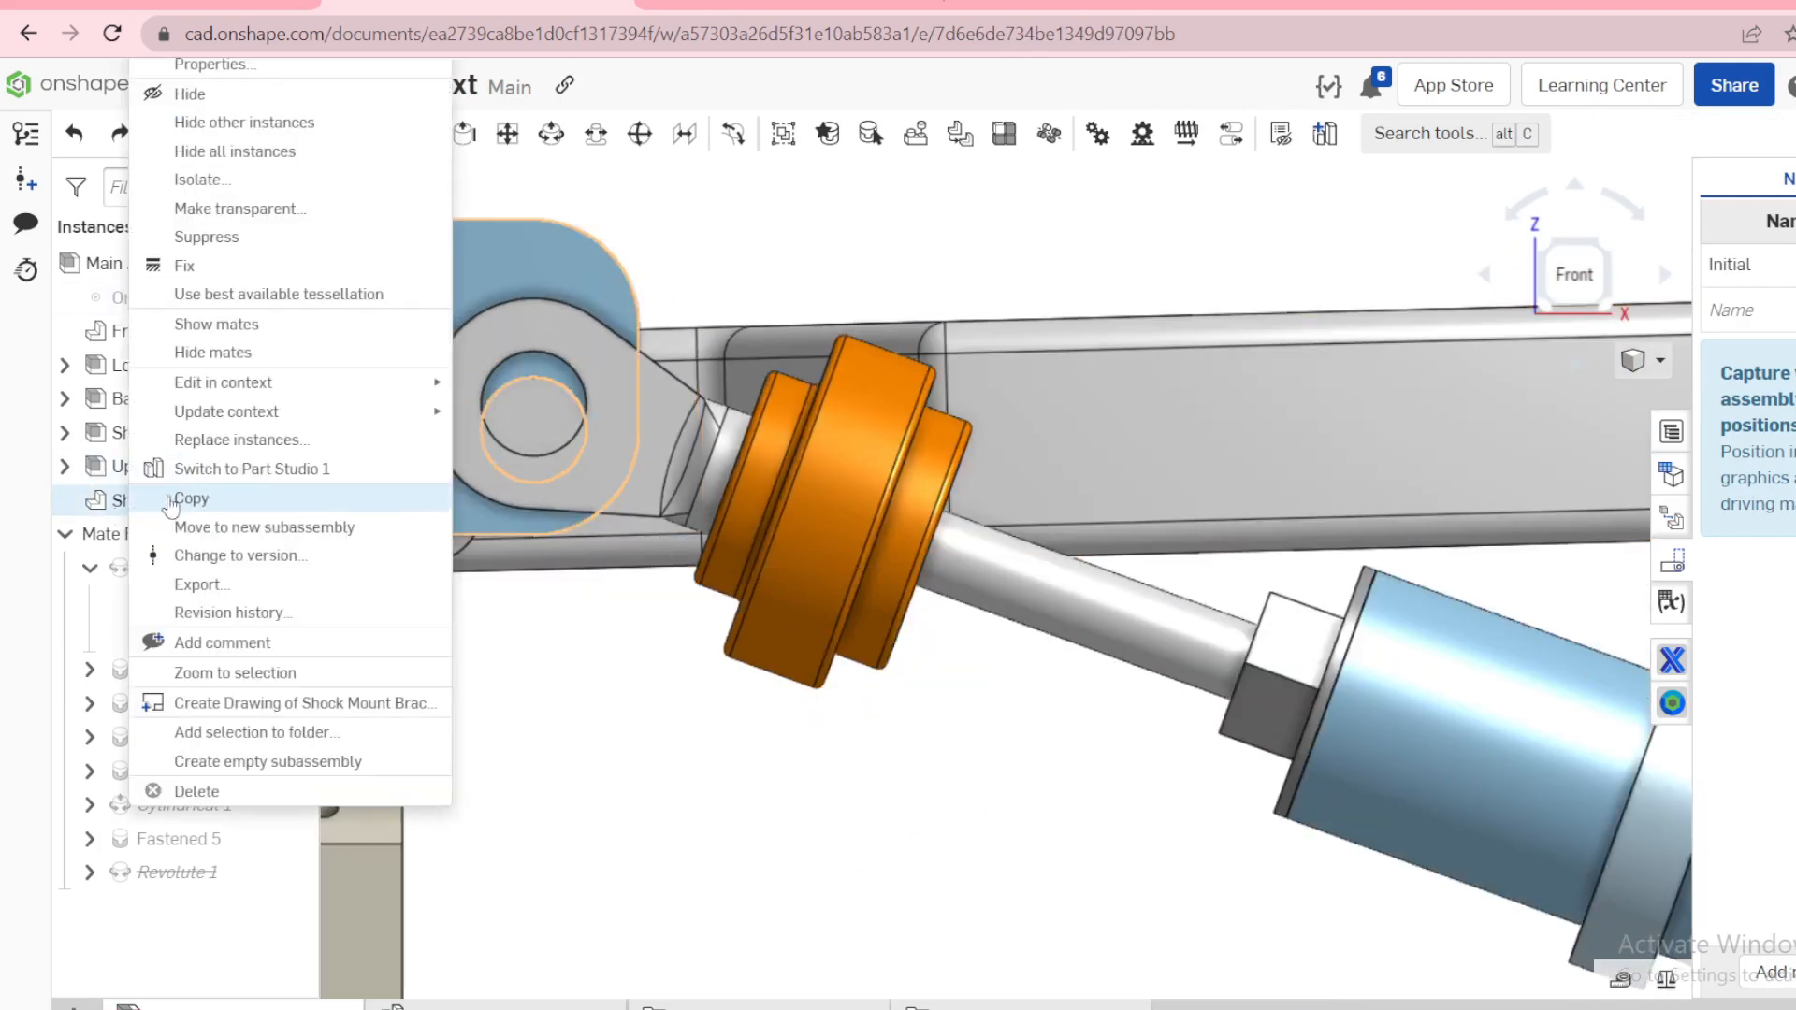
{"action": "mouse_move", "coordinate": [435, 383]}
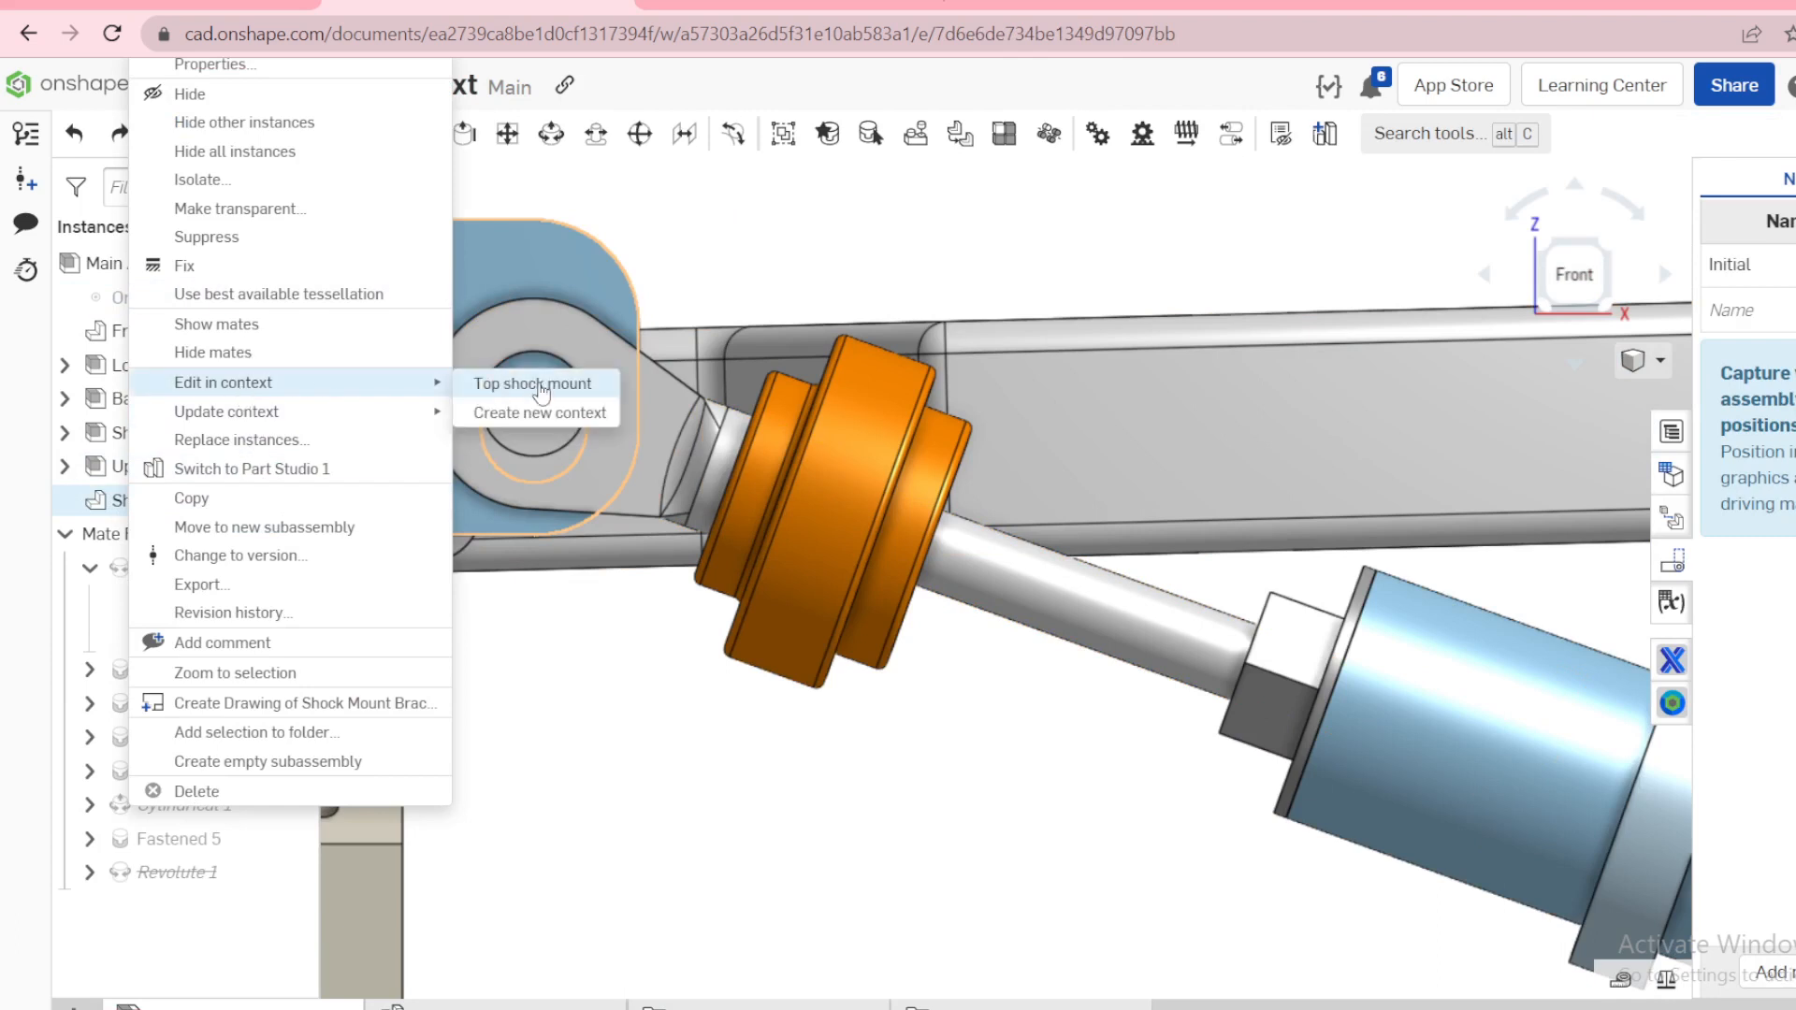
{"action": "left_click", "coordinate": [534, 385]}
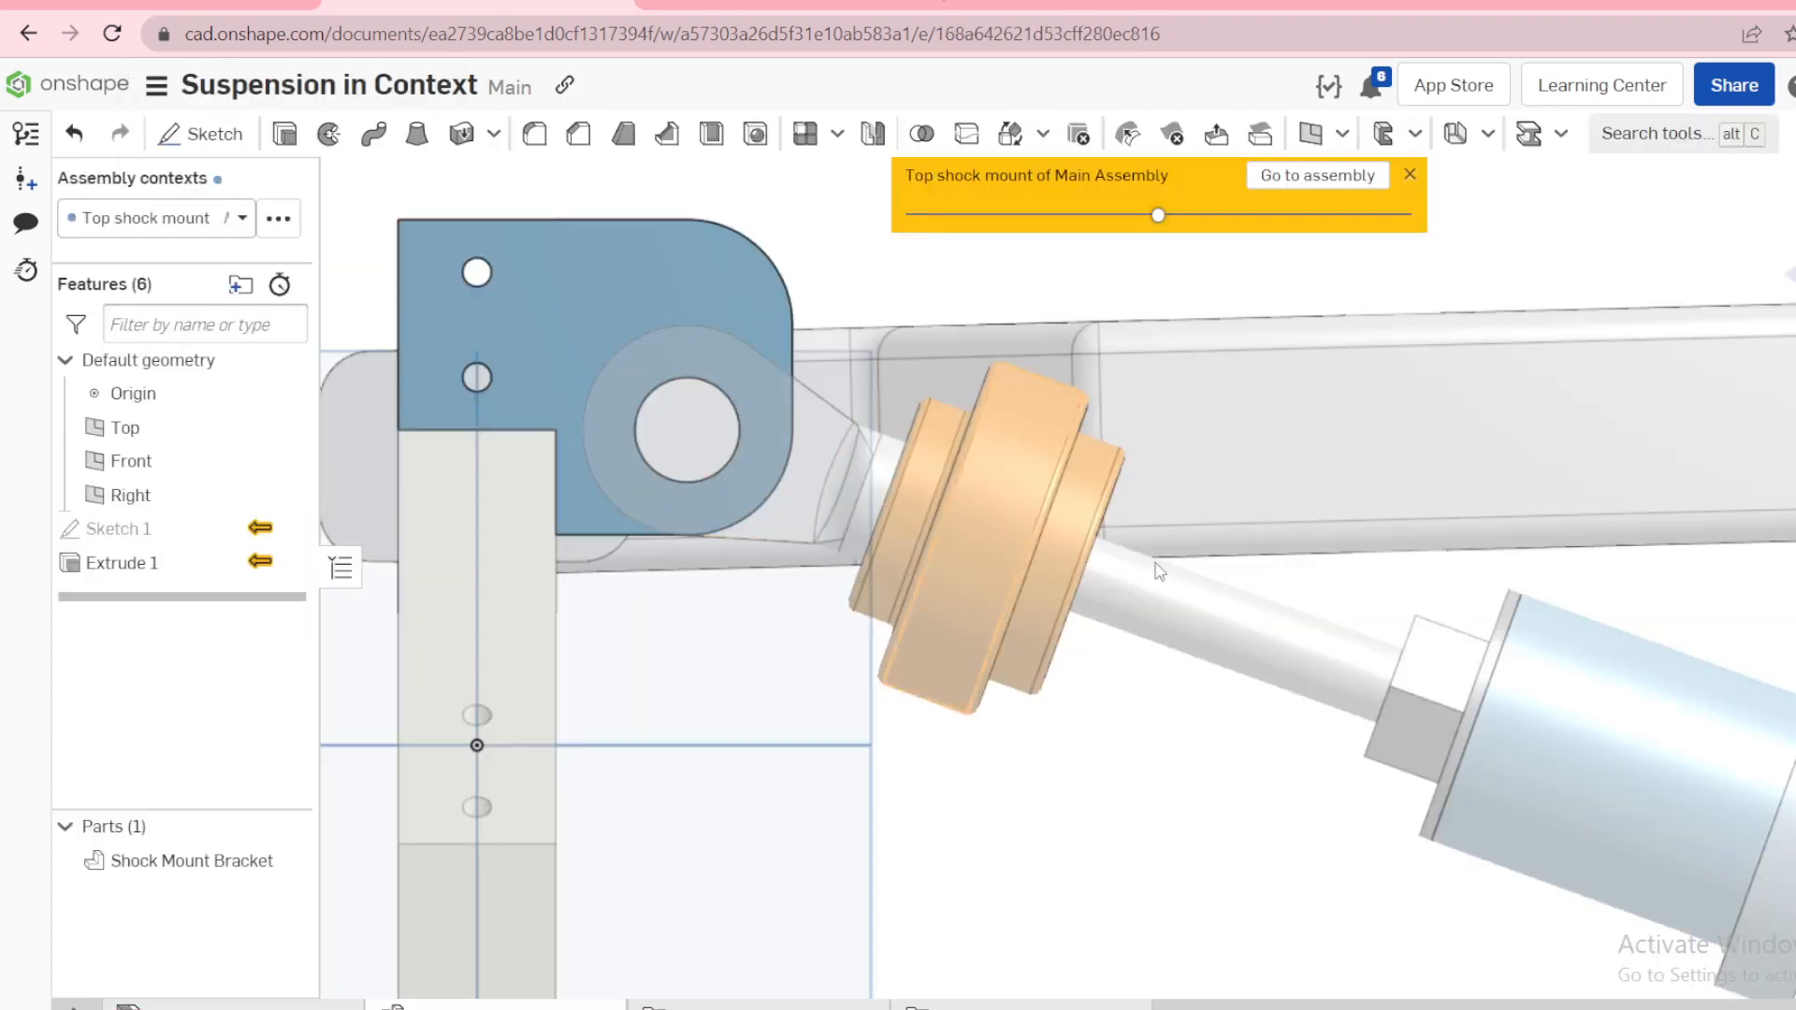
{"action": "scroll", "coordinate": [754, 412], "scroll_direction": "up", "scroll_amount": 5}
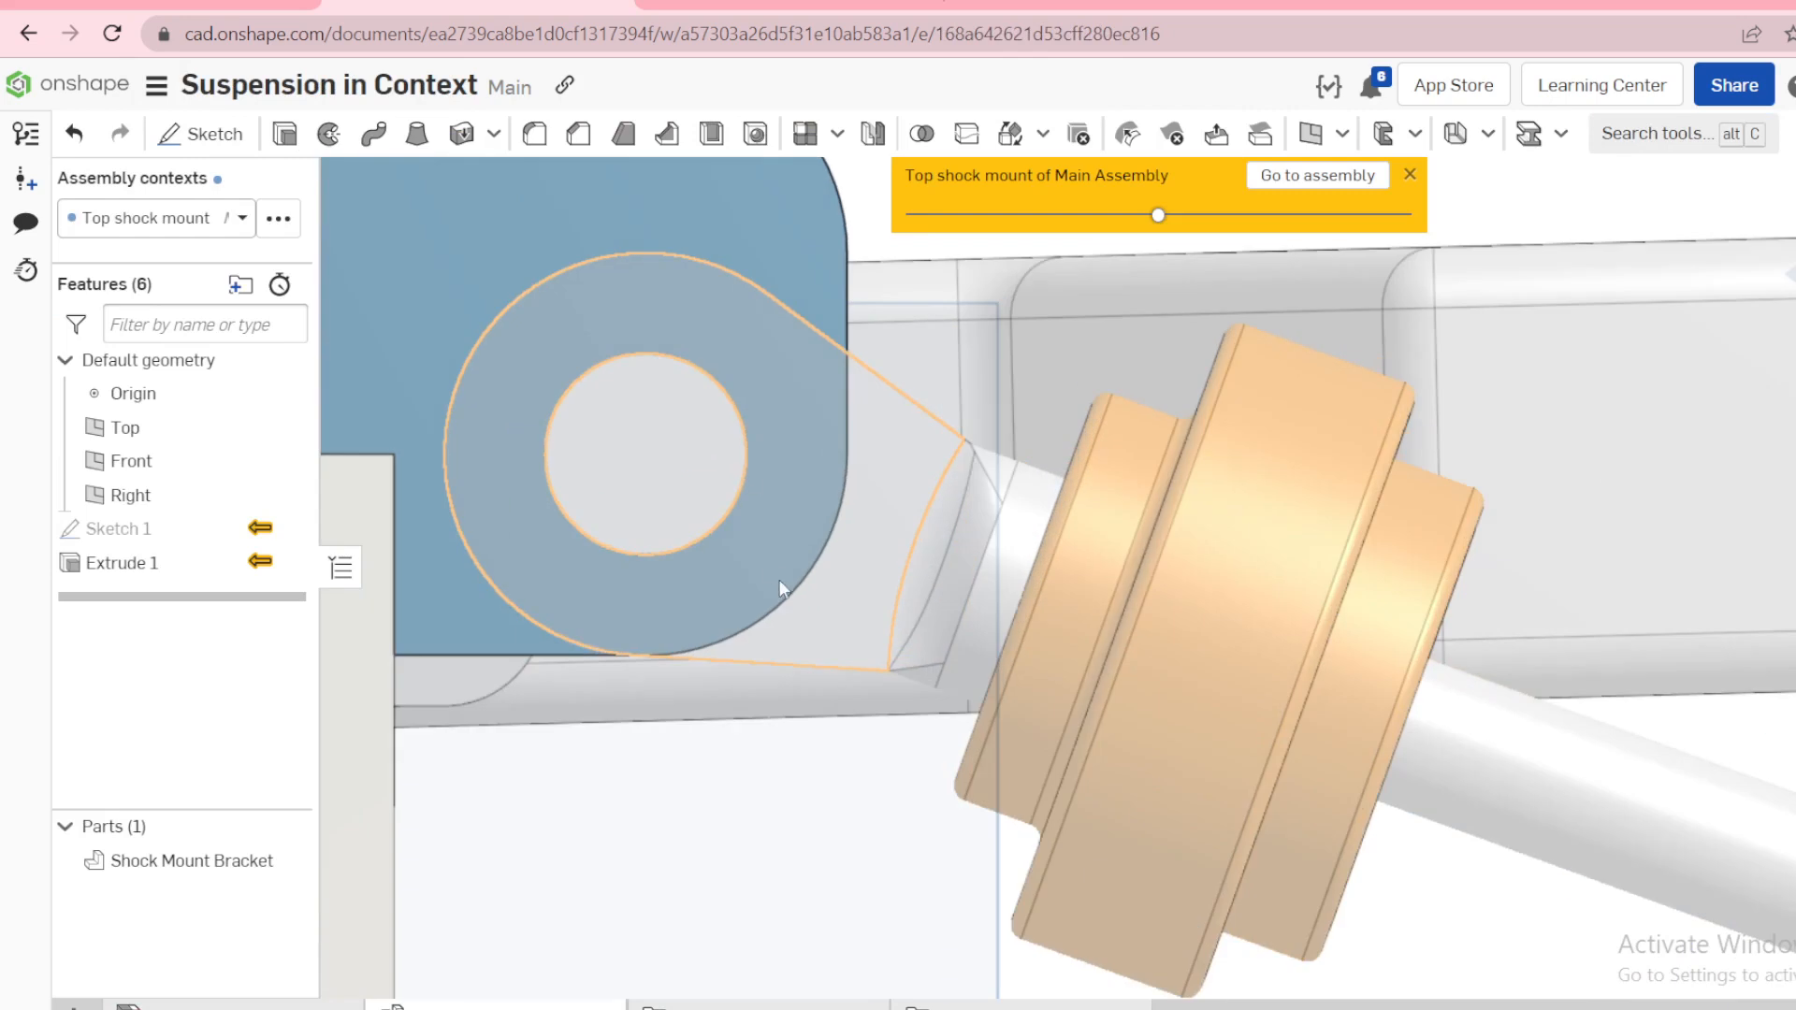
{"action": "scroll", "coordinate": [778, 580], "scroll_direction": "down", "scroll_amount": 5}
{"action": "right_click_drag", "start_coordinate": [772, 576], "coordinate": [728, 597]}
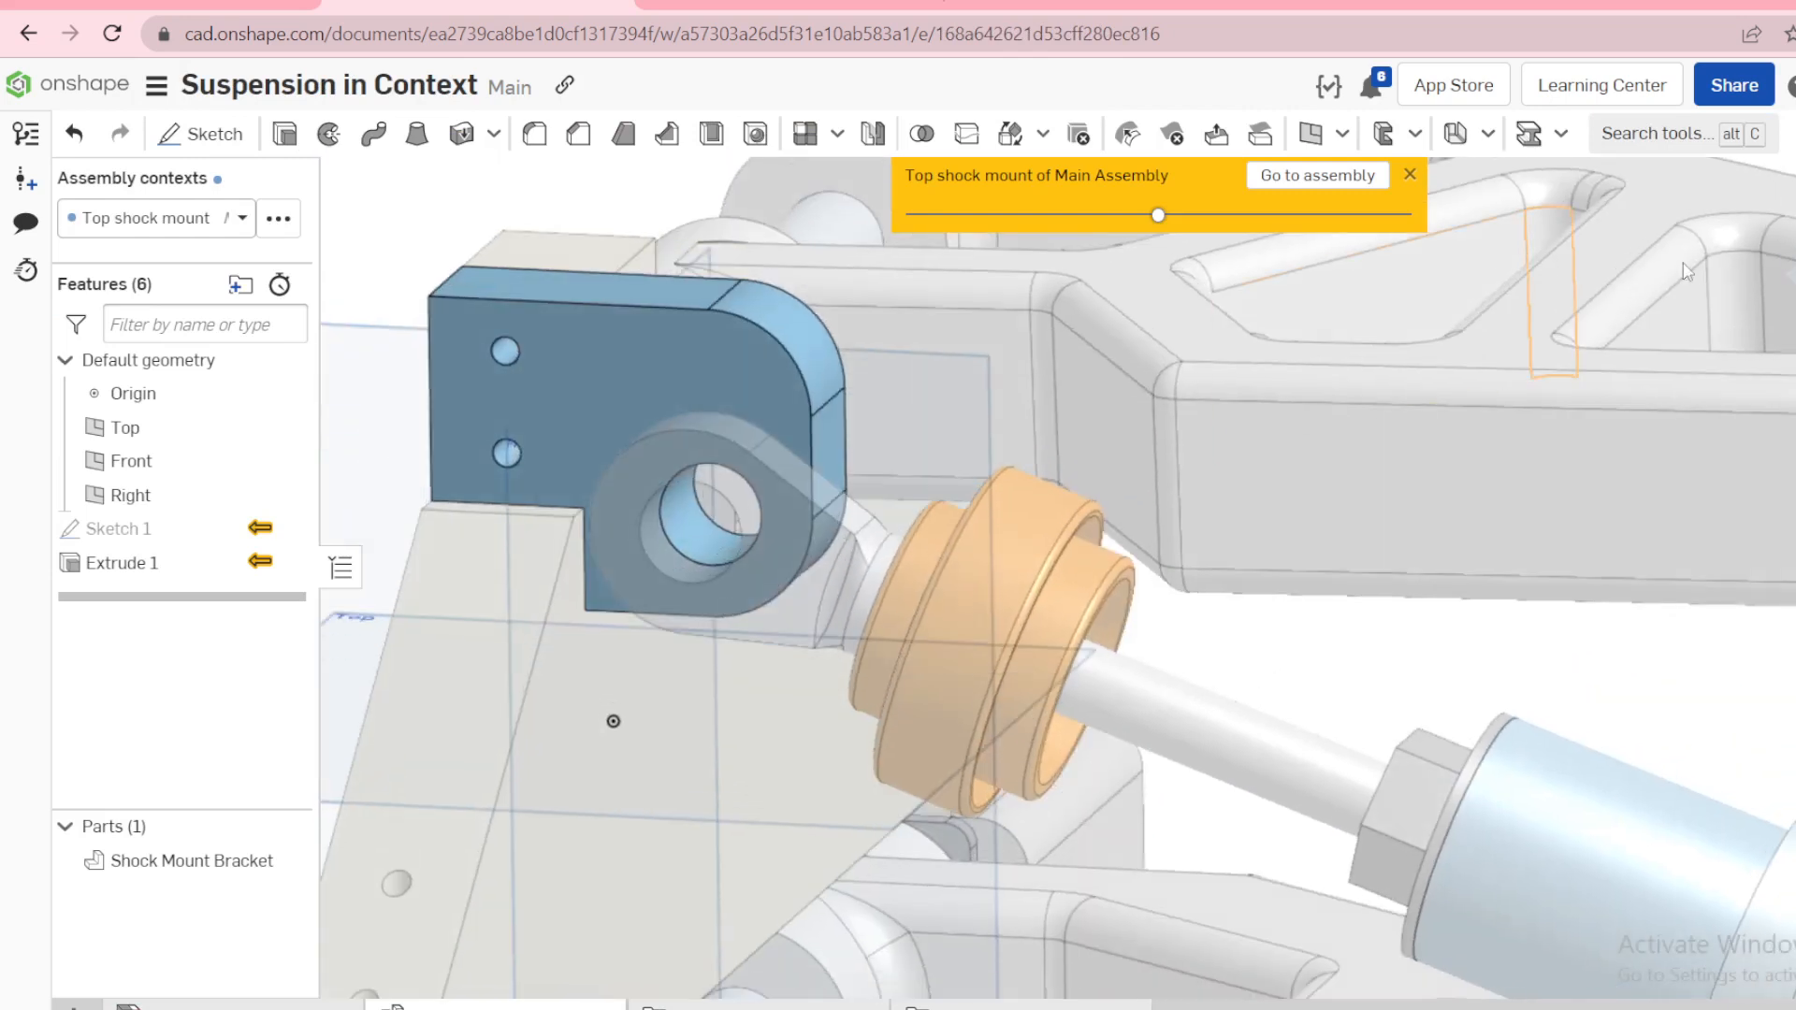
{"action": "left_click", "coordinate": [1790, 273]}
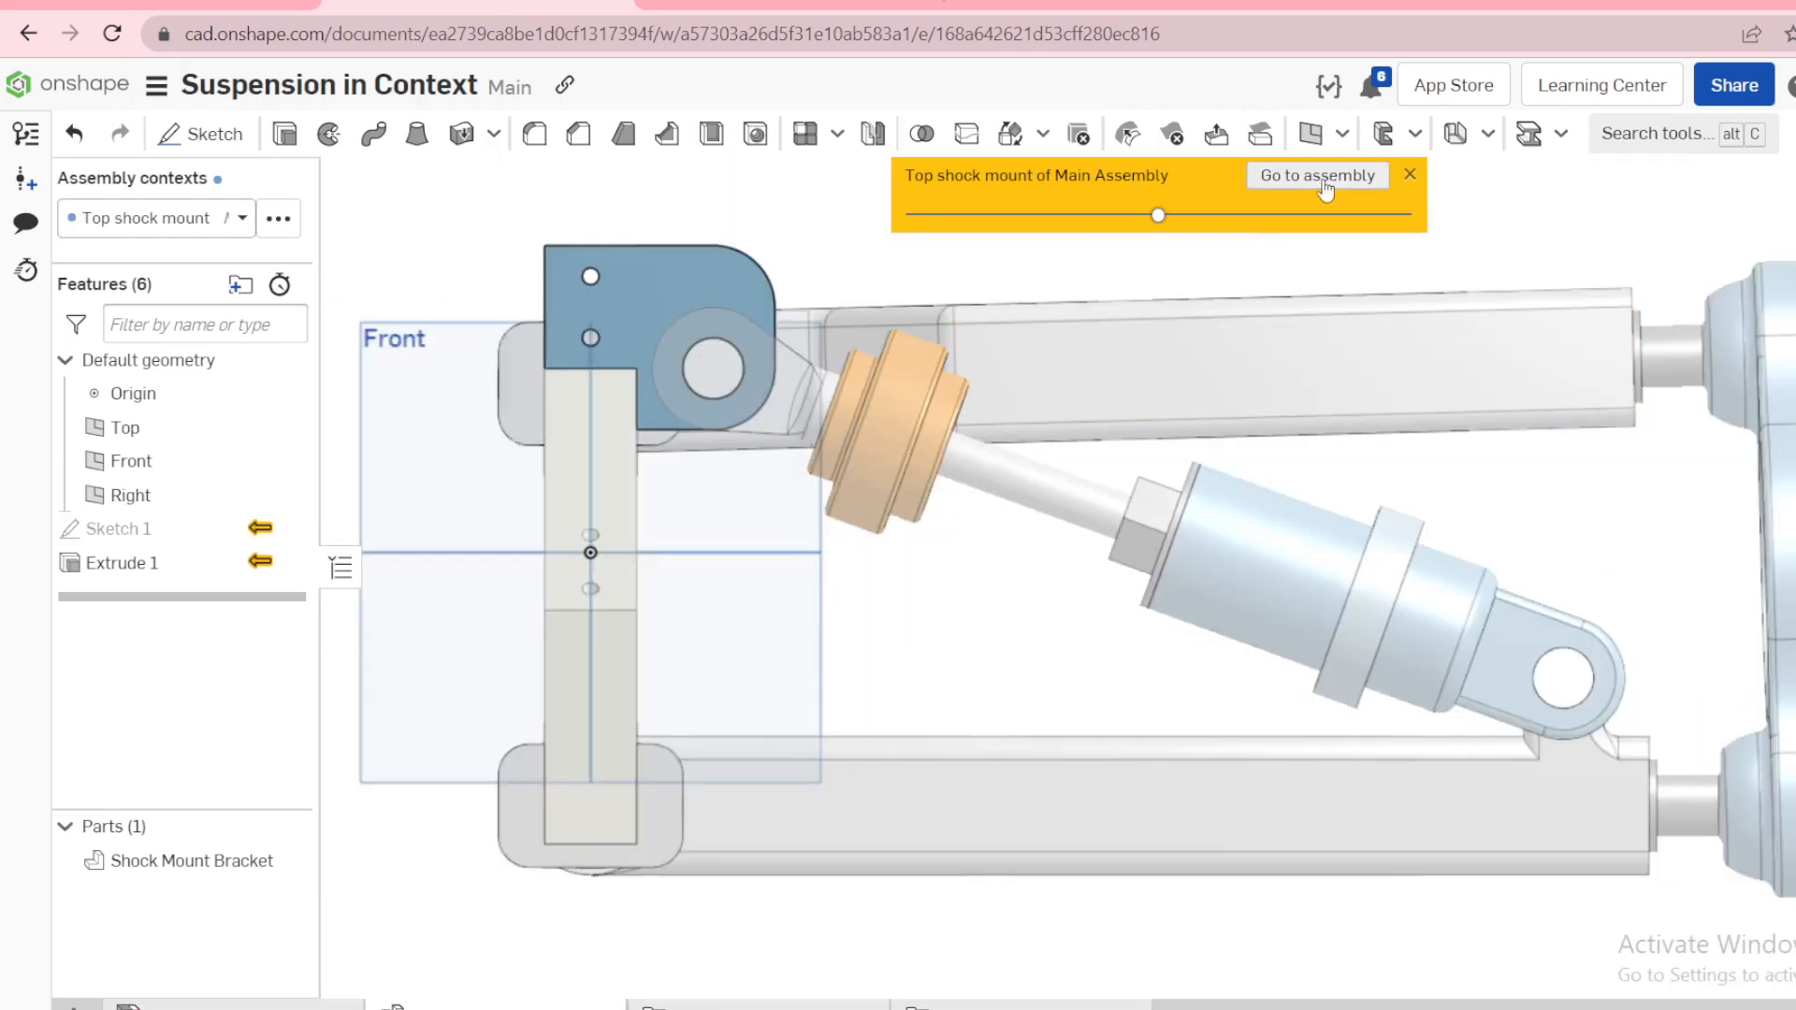
{"action": "left_click", "coordinate": [1317, 178]}
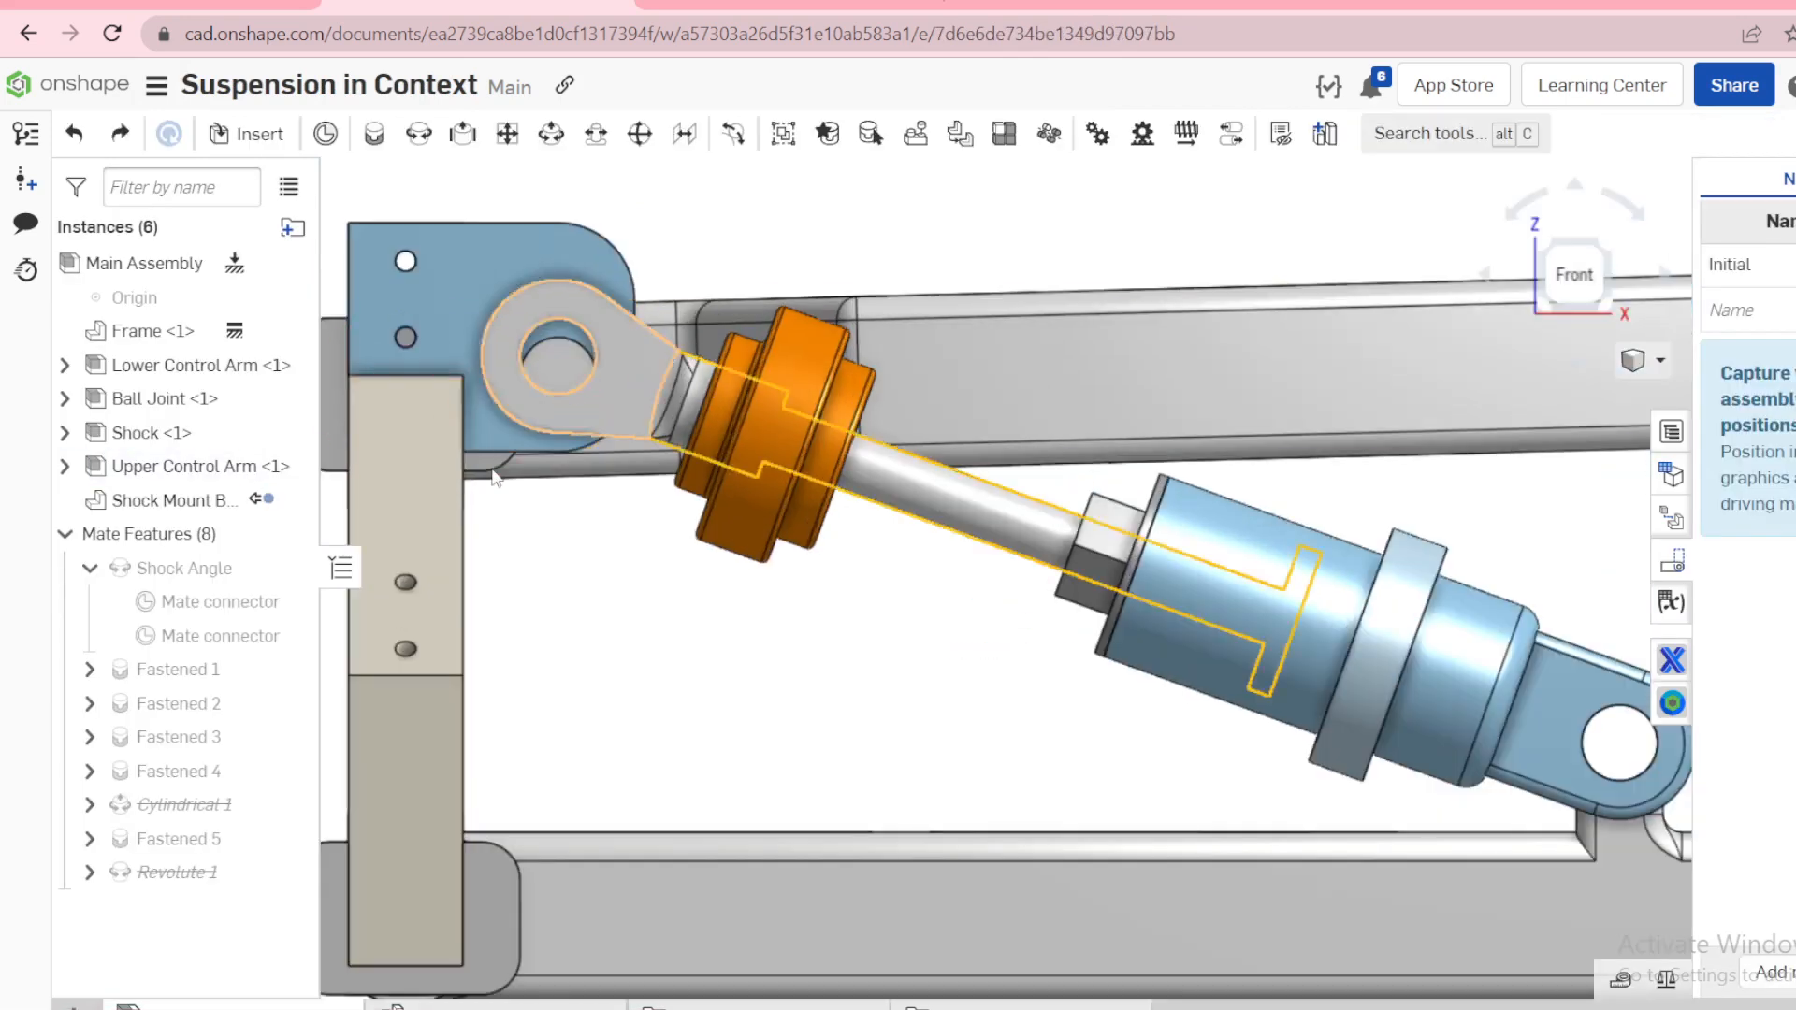
Step: Update the Shock Mount Bracket's Top shock mount context to the shock's current position and check the alignment, ending in an isometric view
{"action": "right_click", "coordinate": [222, 505]}
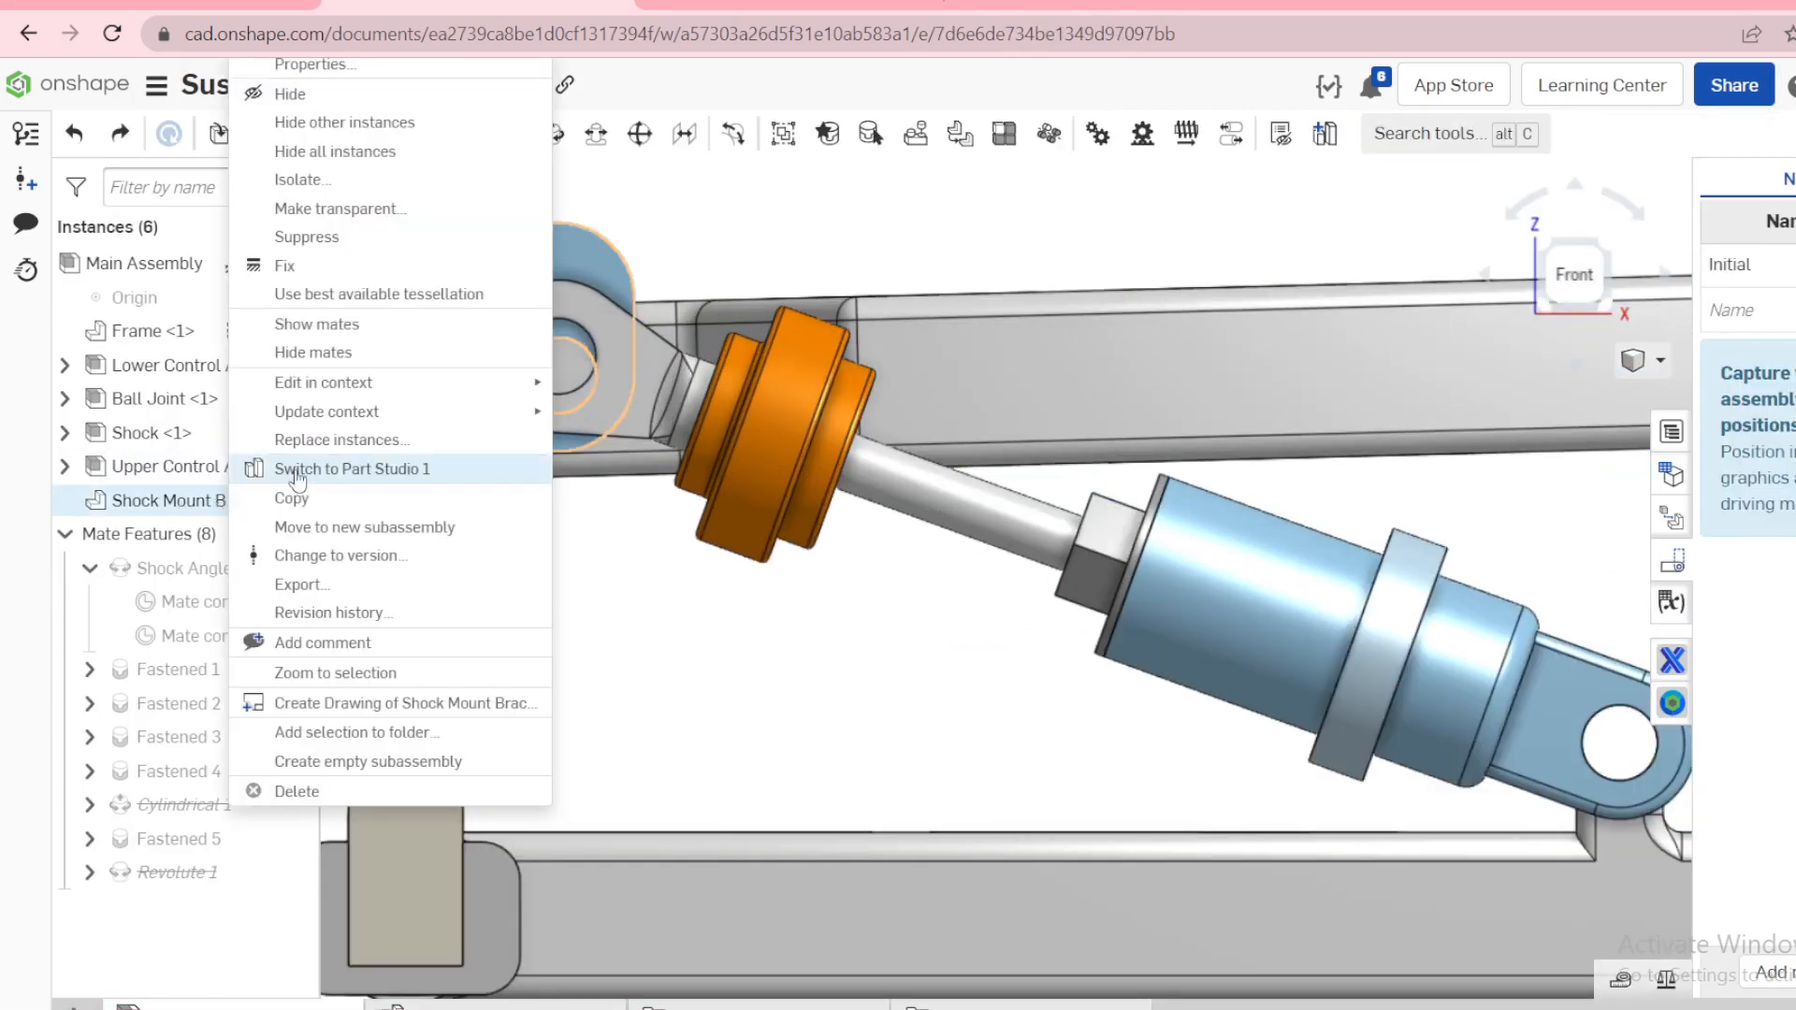
{"action": "mouse_move", "coordinate": [524, 412]}
{"action": "left_click", "coordinate": [617, 410]}
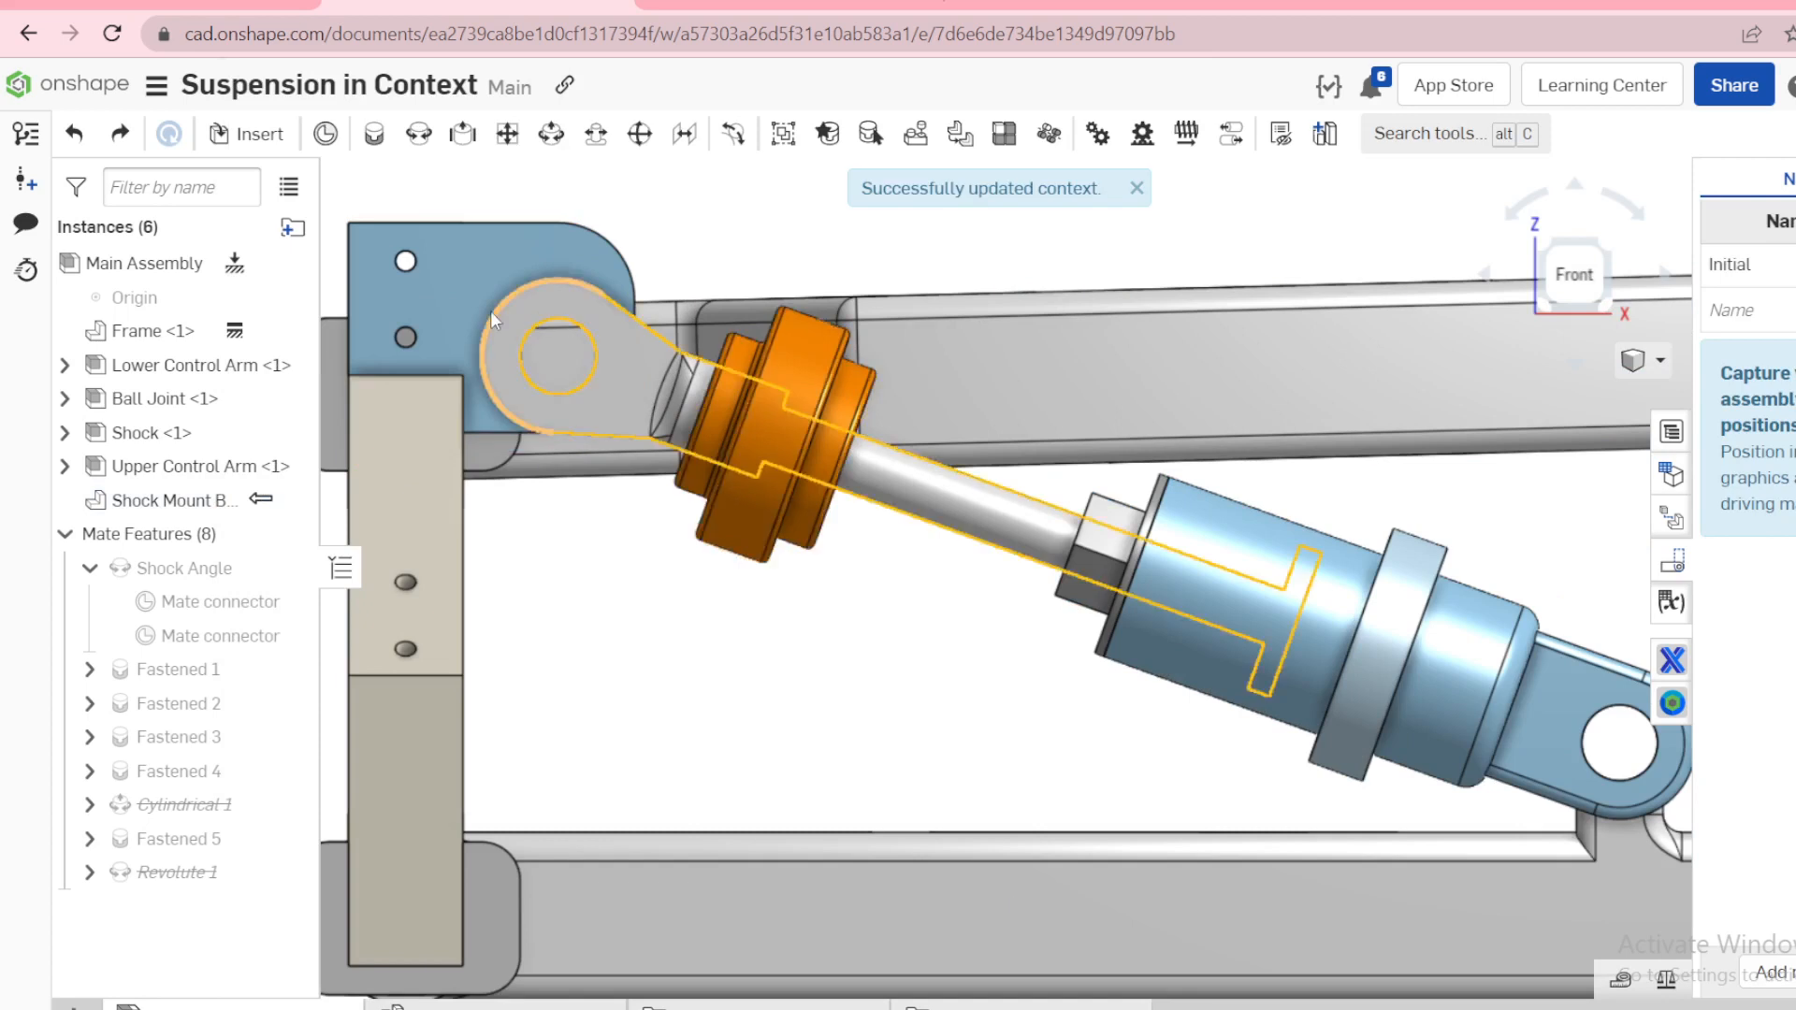
{"action": "scroll", "coordinate": [543, 323], "scroll_direction": "up", "scroll_amount": 5}
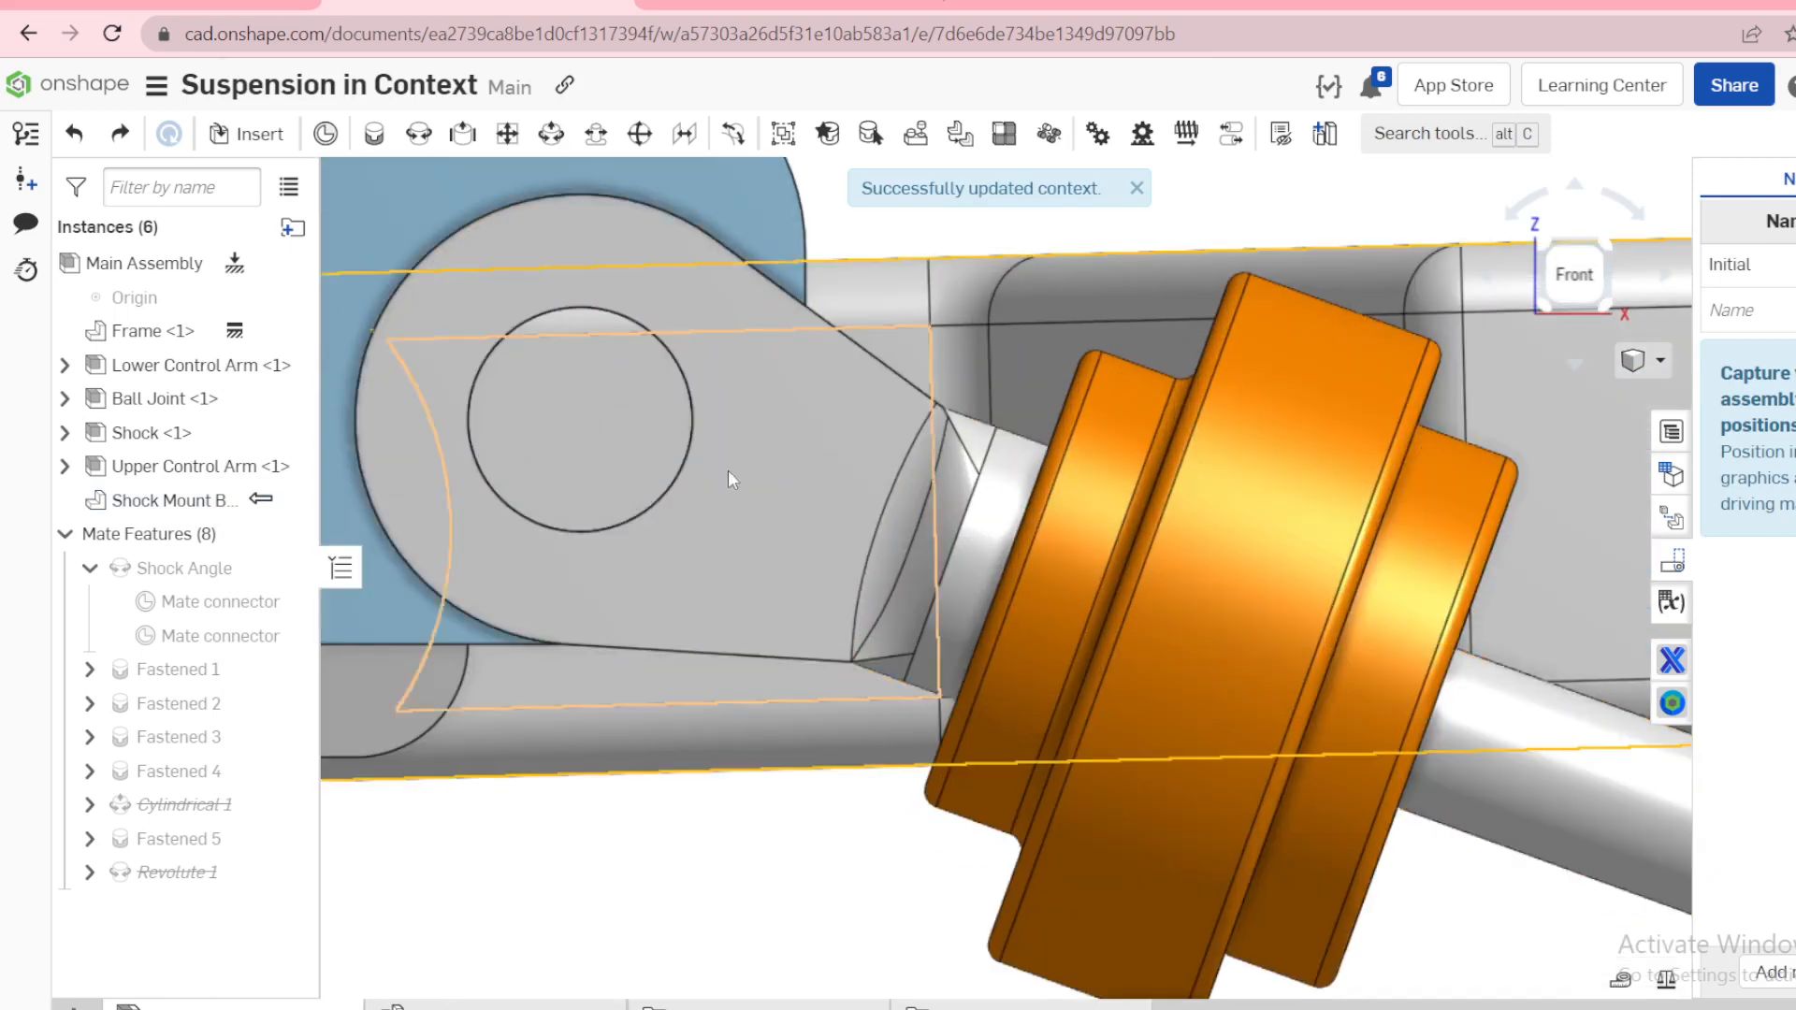
{"action": "scroll", "coordinate": [728, 470], "scroll_direction": "down", "scroll_amount": 3}
{"action": "right_click_drag", "start_coordinate": [727, 470], "coordinate": [1242, 311]}
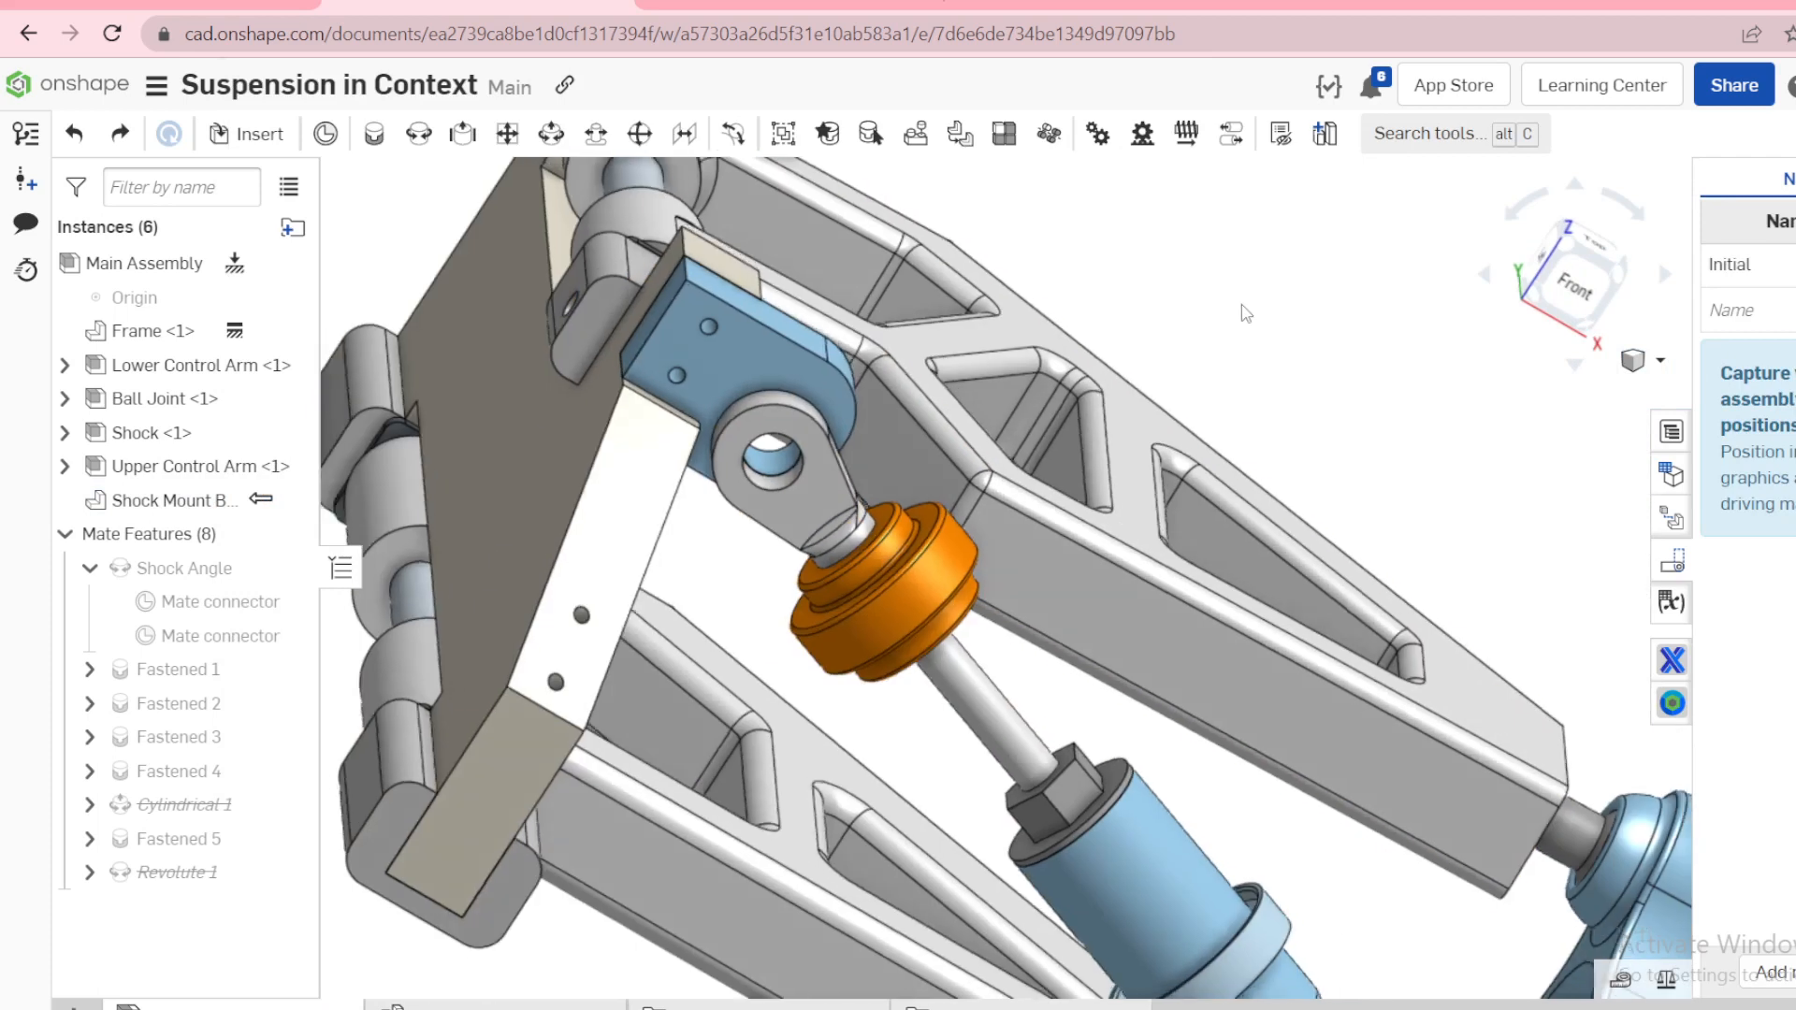
{"action": "key", "text": "shift+7"}
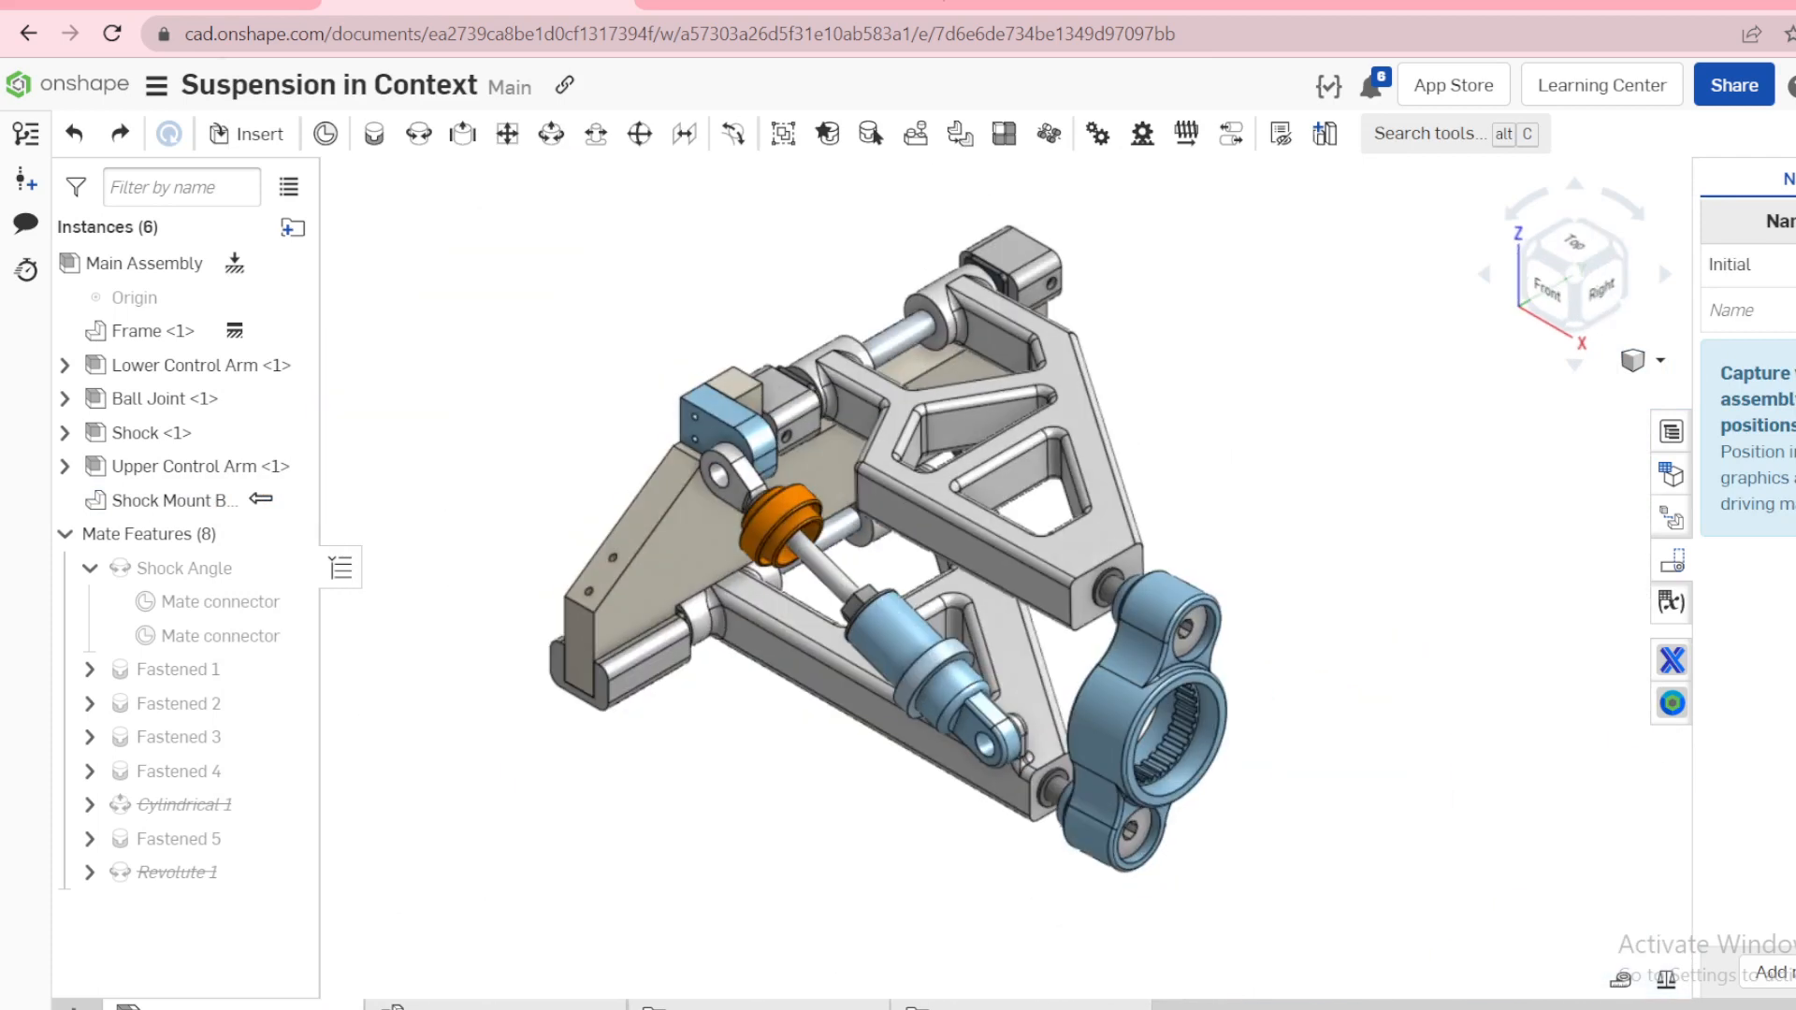